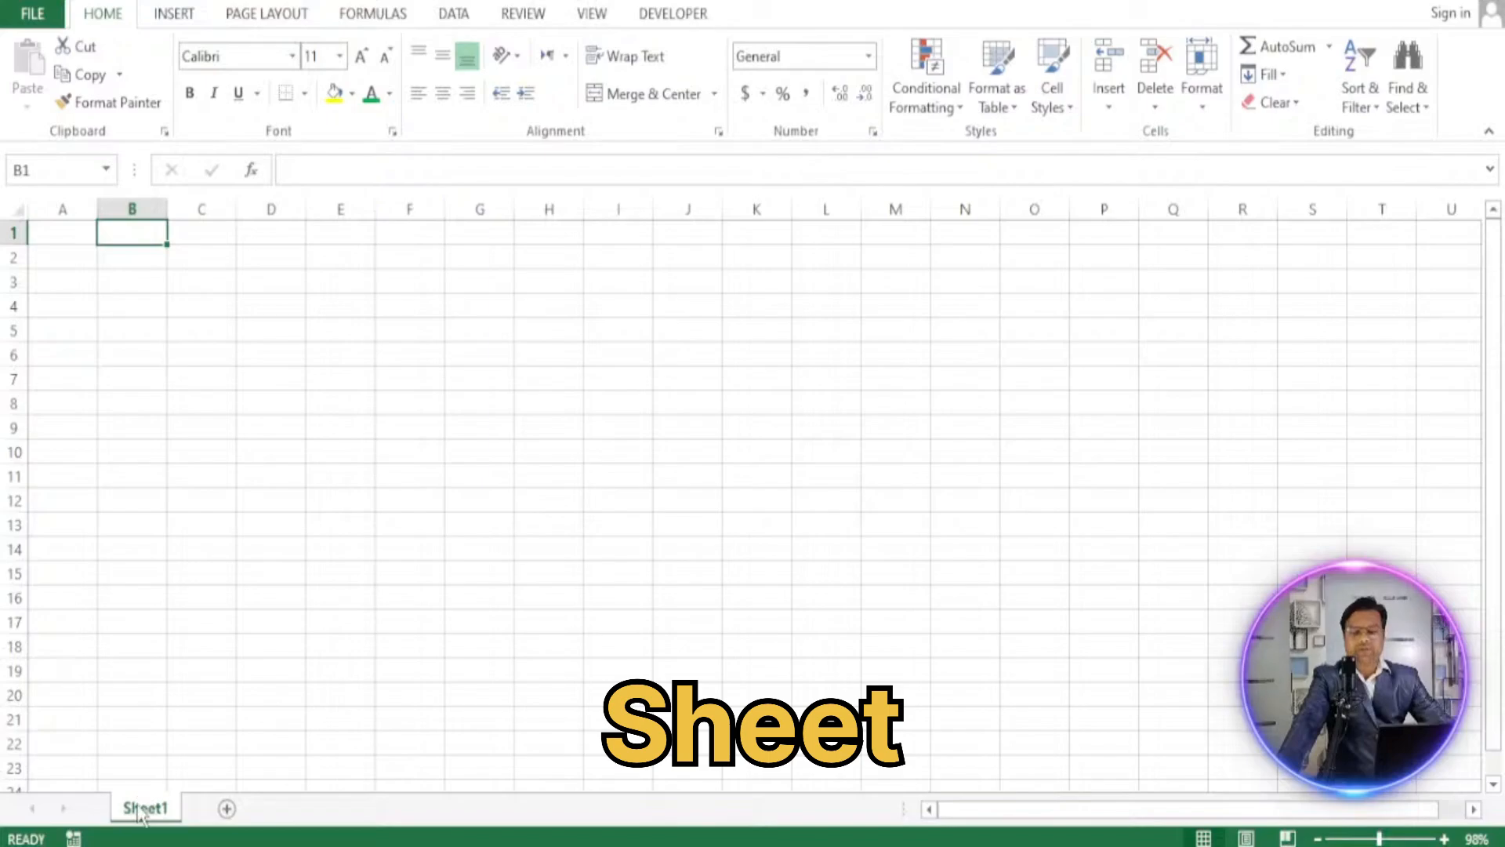
# Add two new worksheets after Sheet1 and return to Sheet1.
pyautogui.click(227, 808)
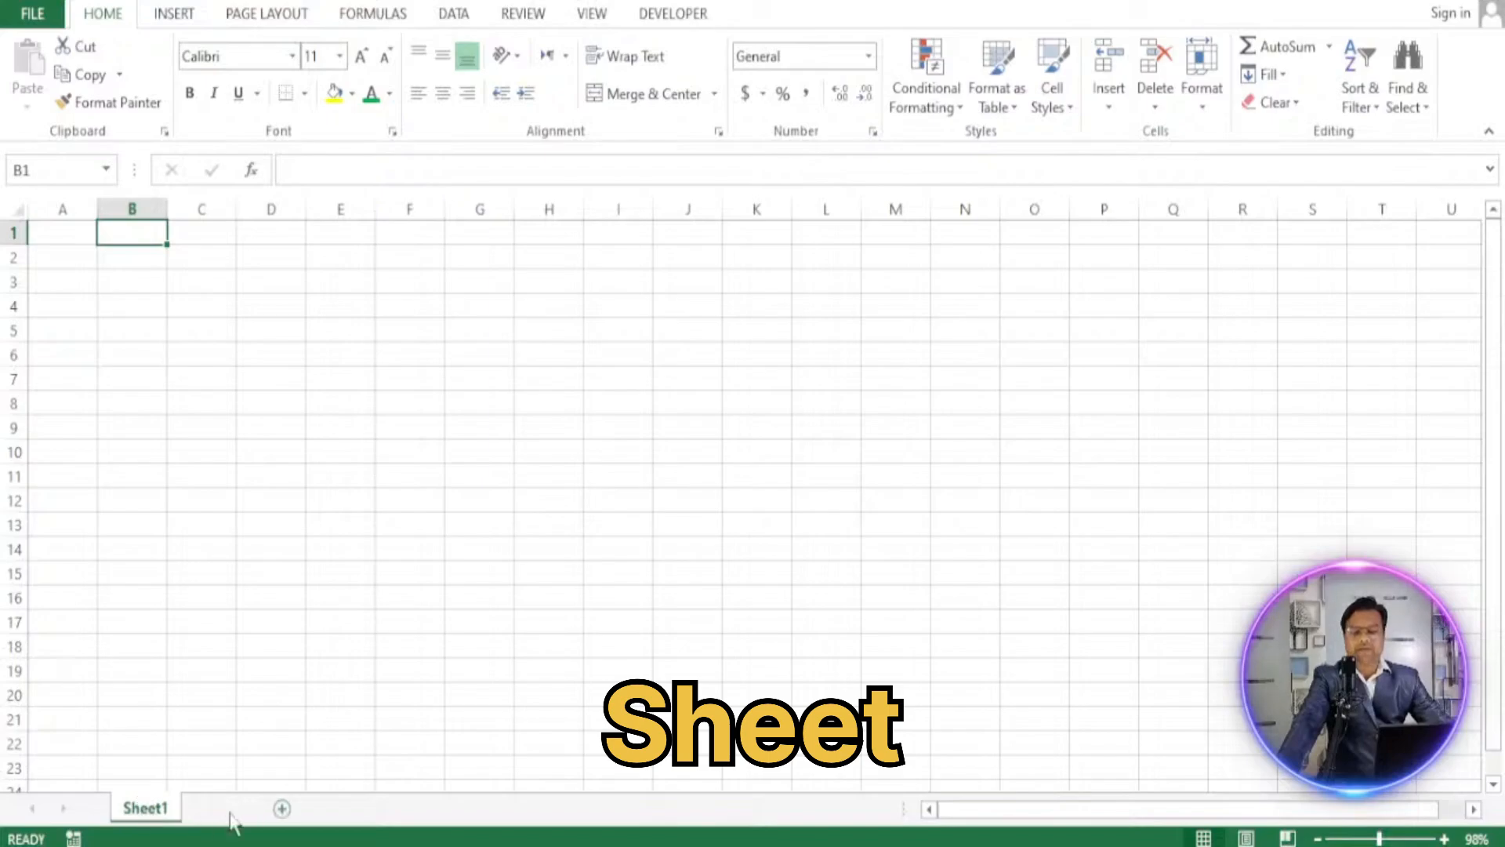
pyautogui.click(298, 809)
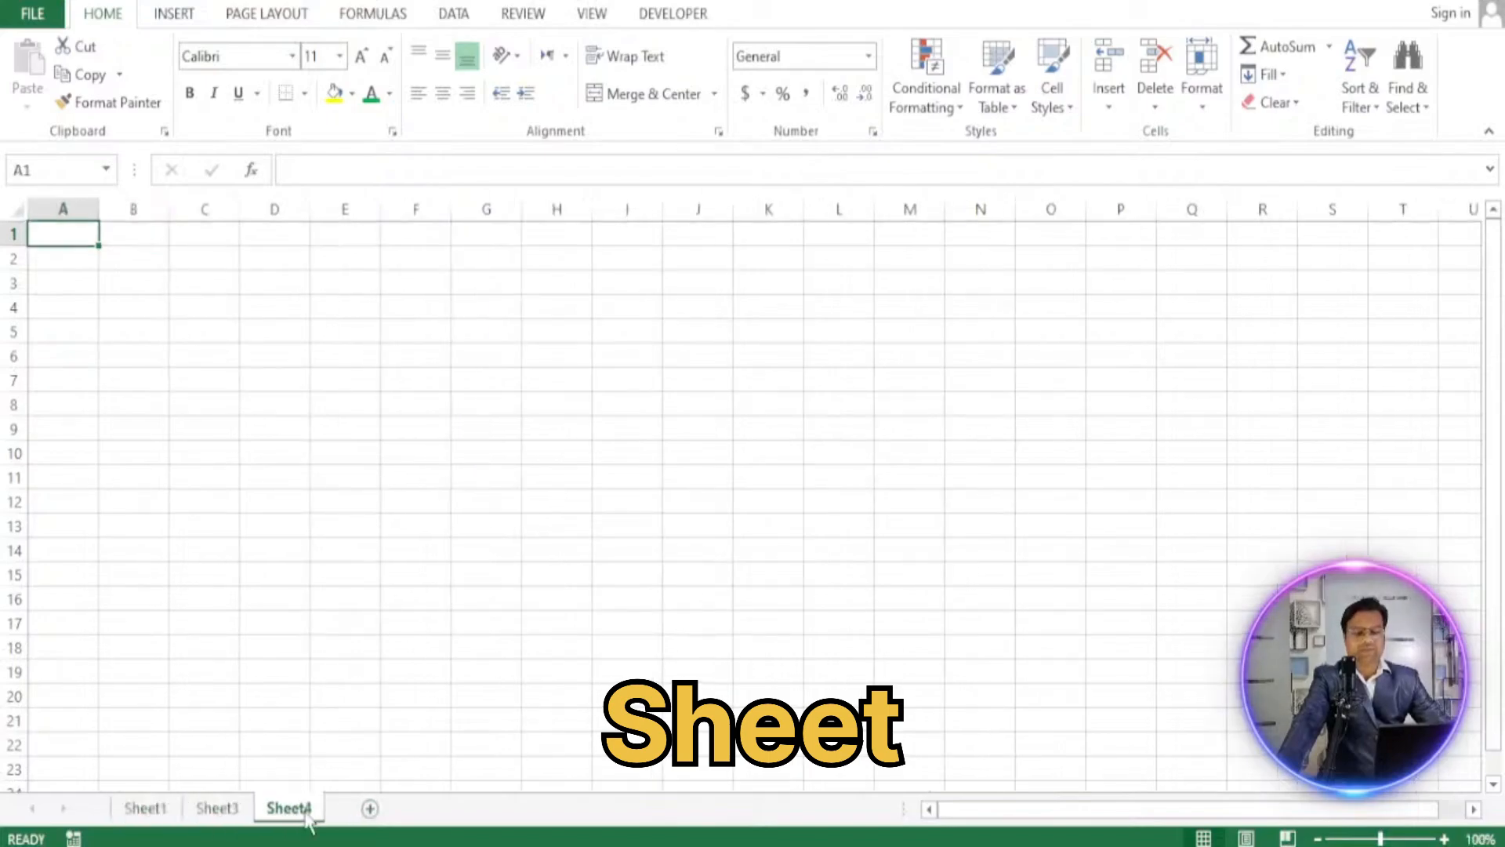
pyautogui.click(149, 811)
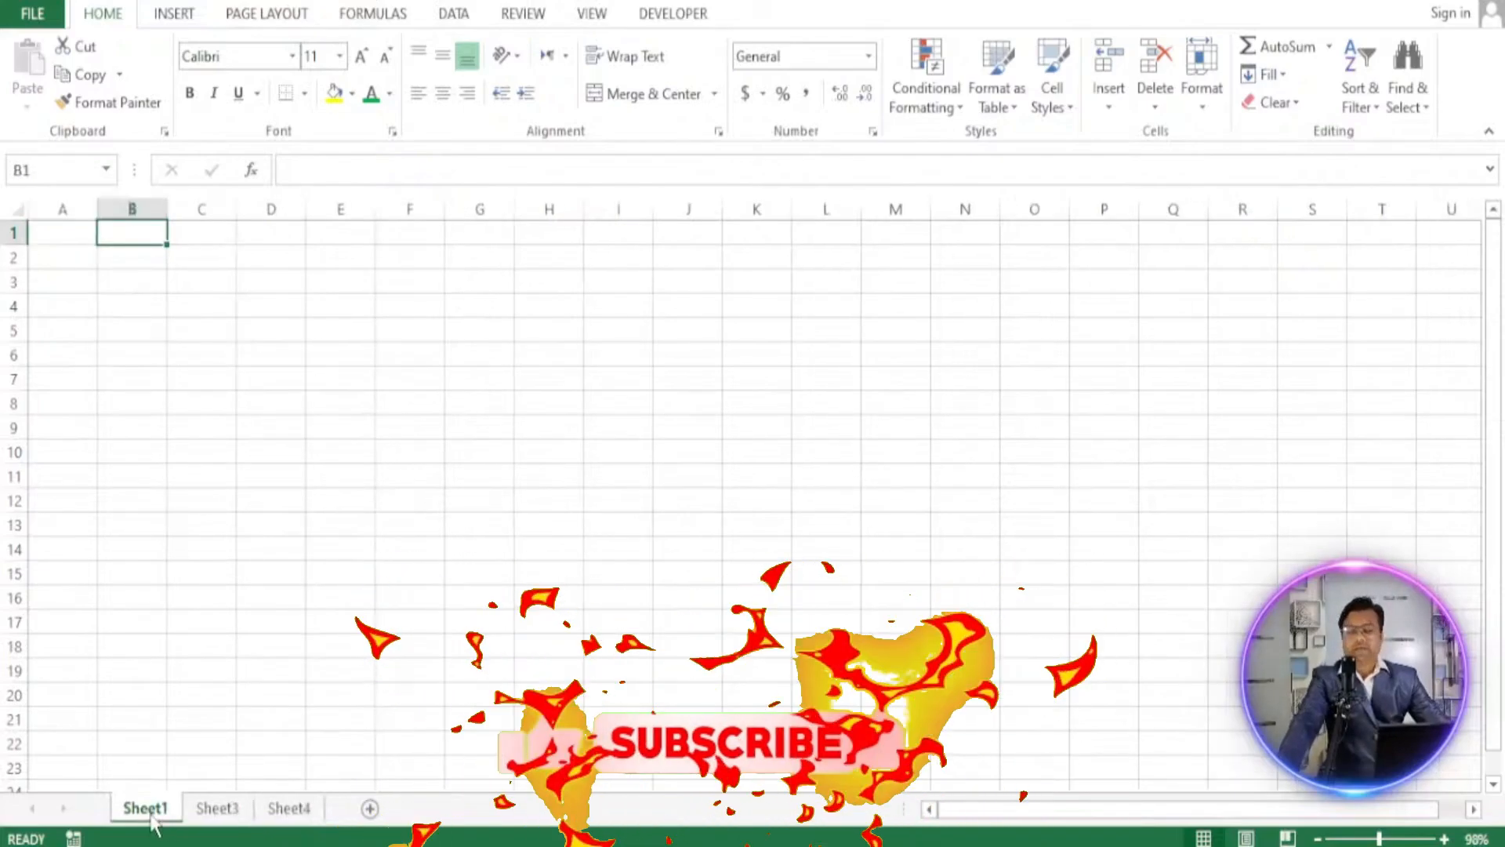
# Select whole columns A through F one at a time to examine how columns are laid out.
pyautogui.click(84, 207)
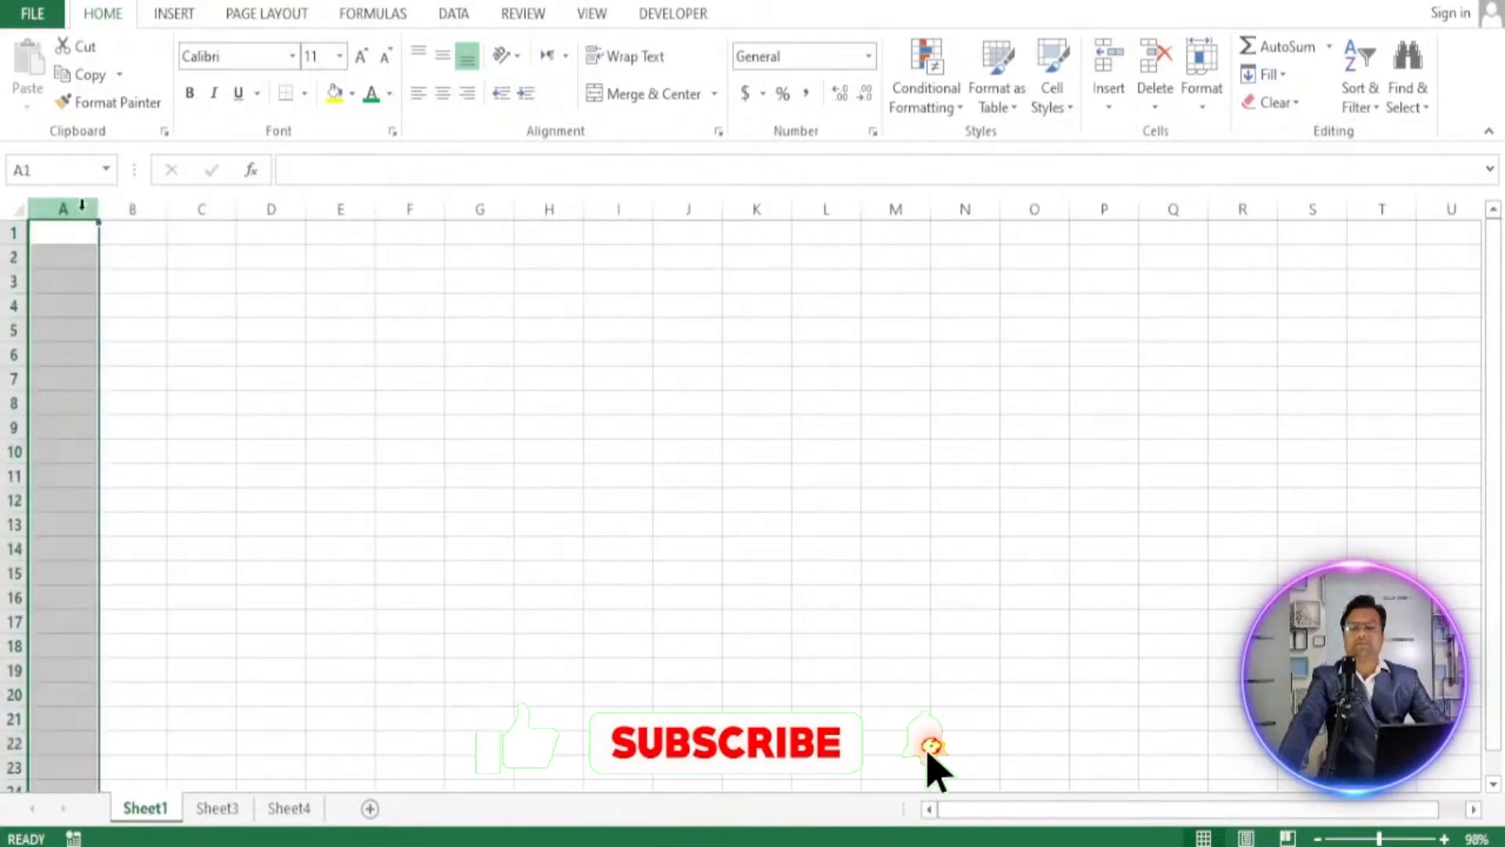
pyautogui.click(128, 206)
pyautogui.click(192, 206)
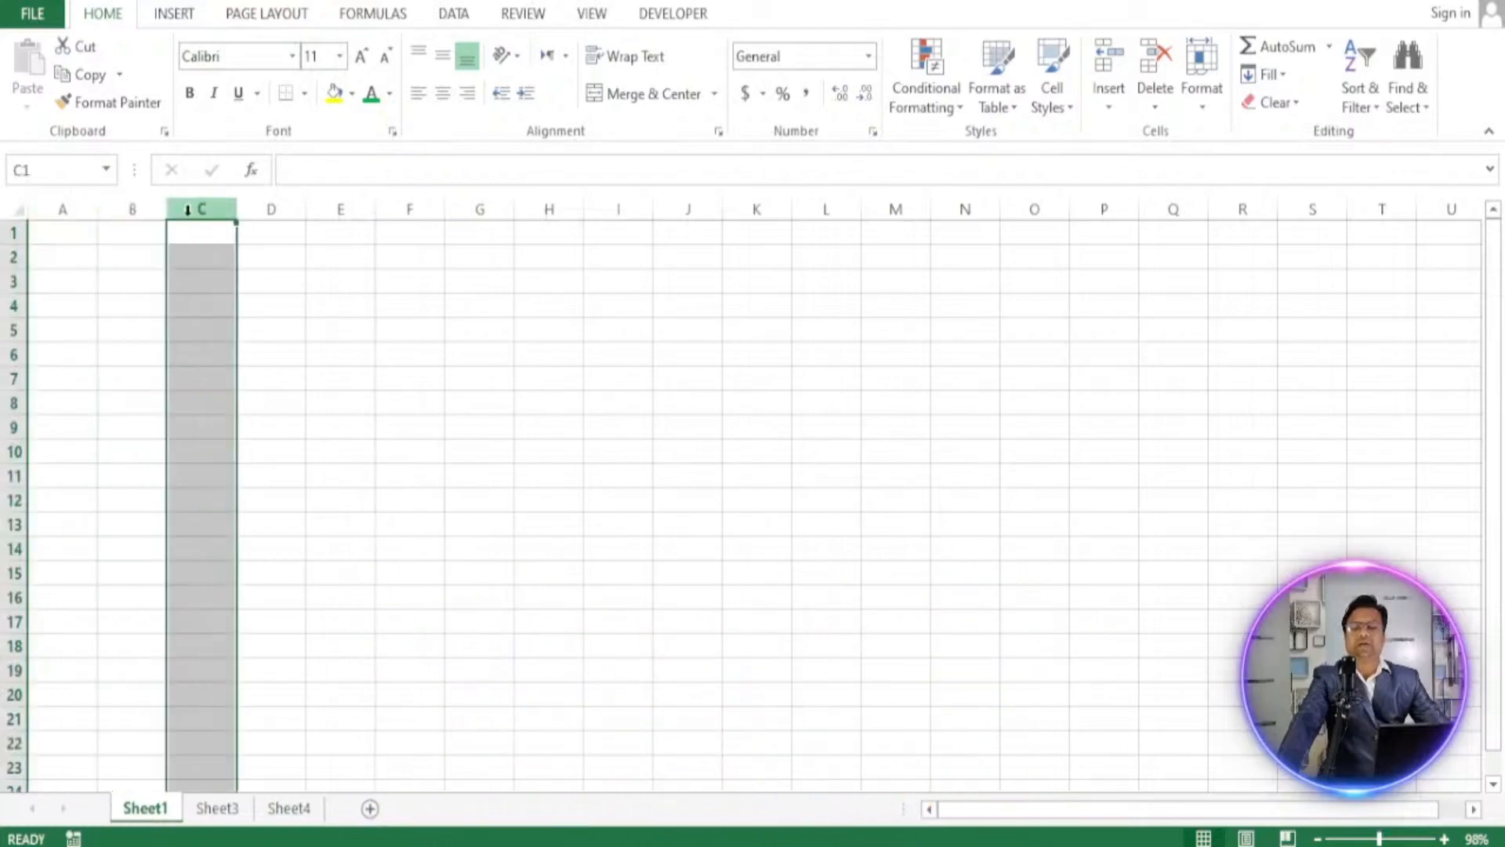
pyautogui.click(265, 205)
pyautogui.click(336, 208)
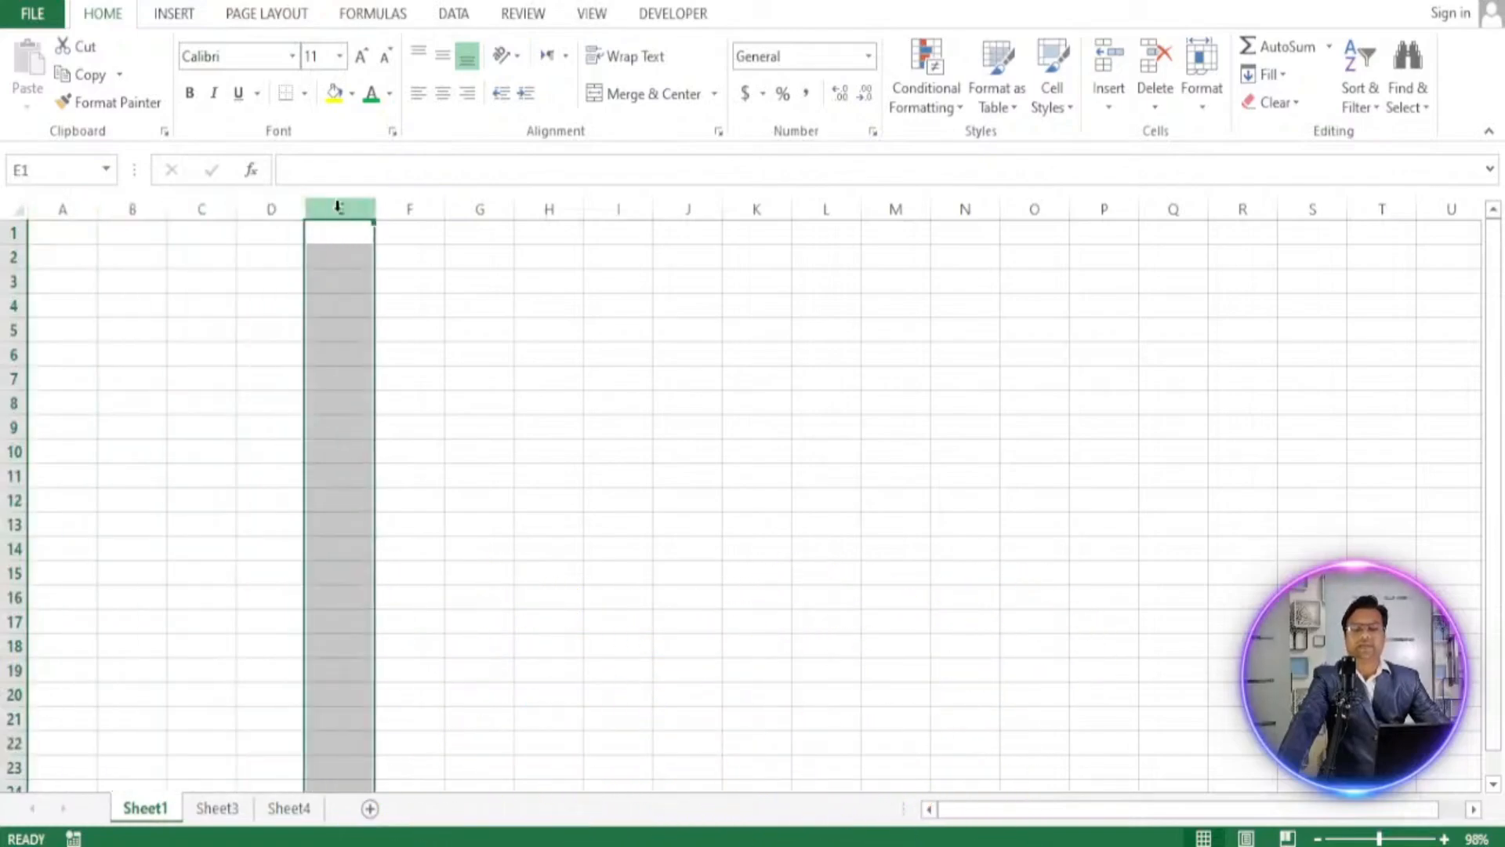
pyautogui.click(404, 208)
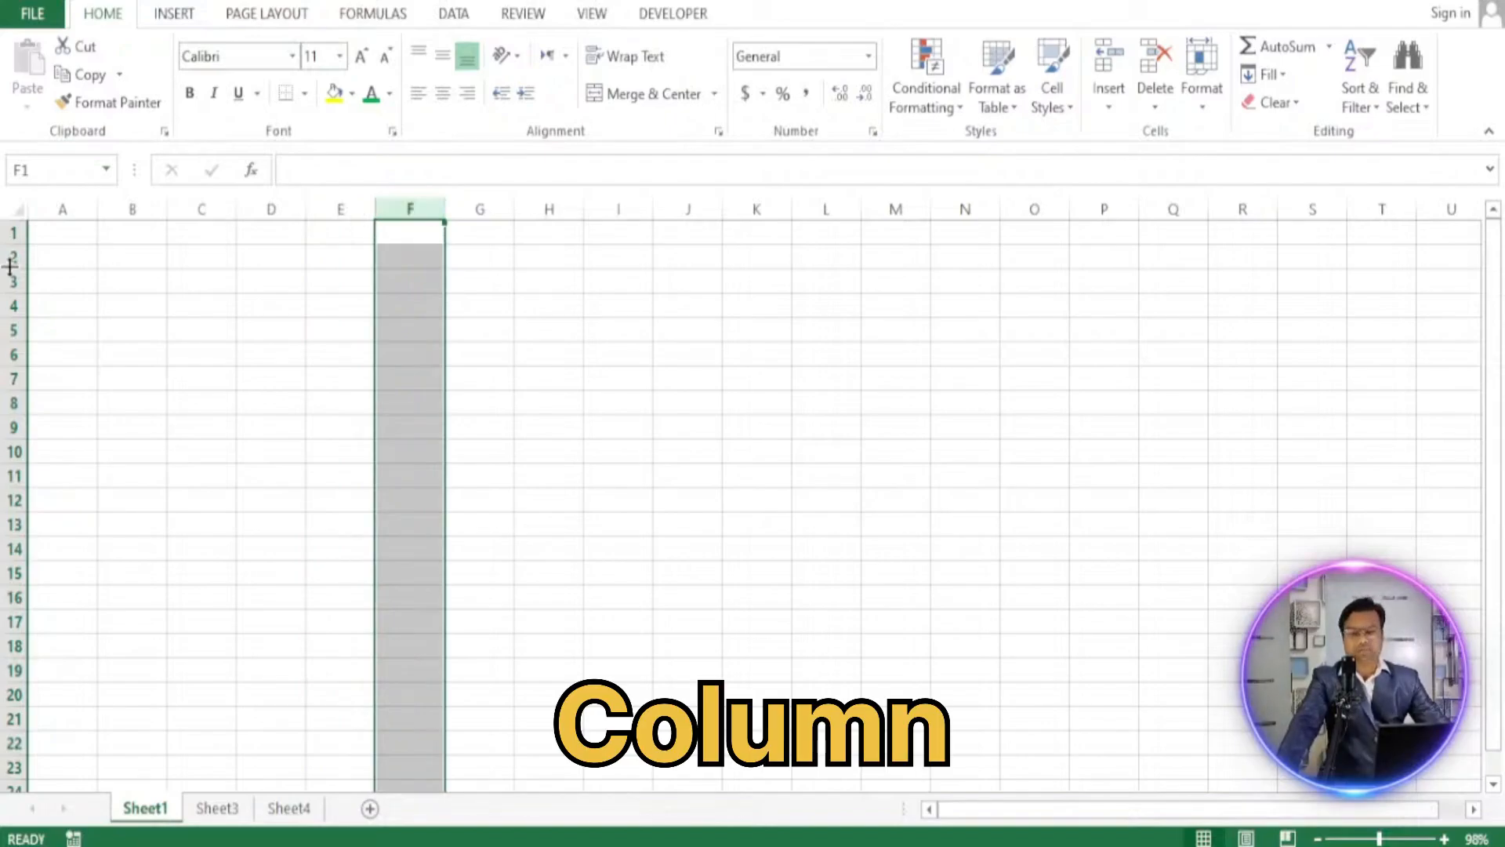
# Select individual whole rows one after another, from row 1 down to row 15, to examine how rows are laid out.
pyautogui.click(14, 234)
pyautogui.click(14, 258)
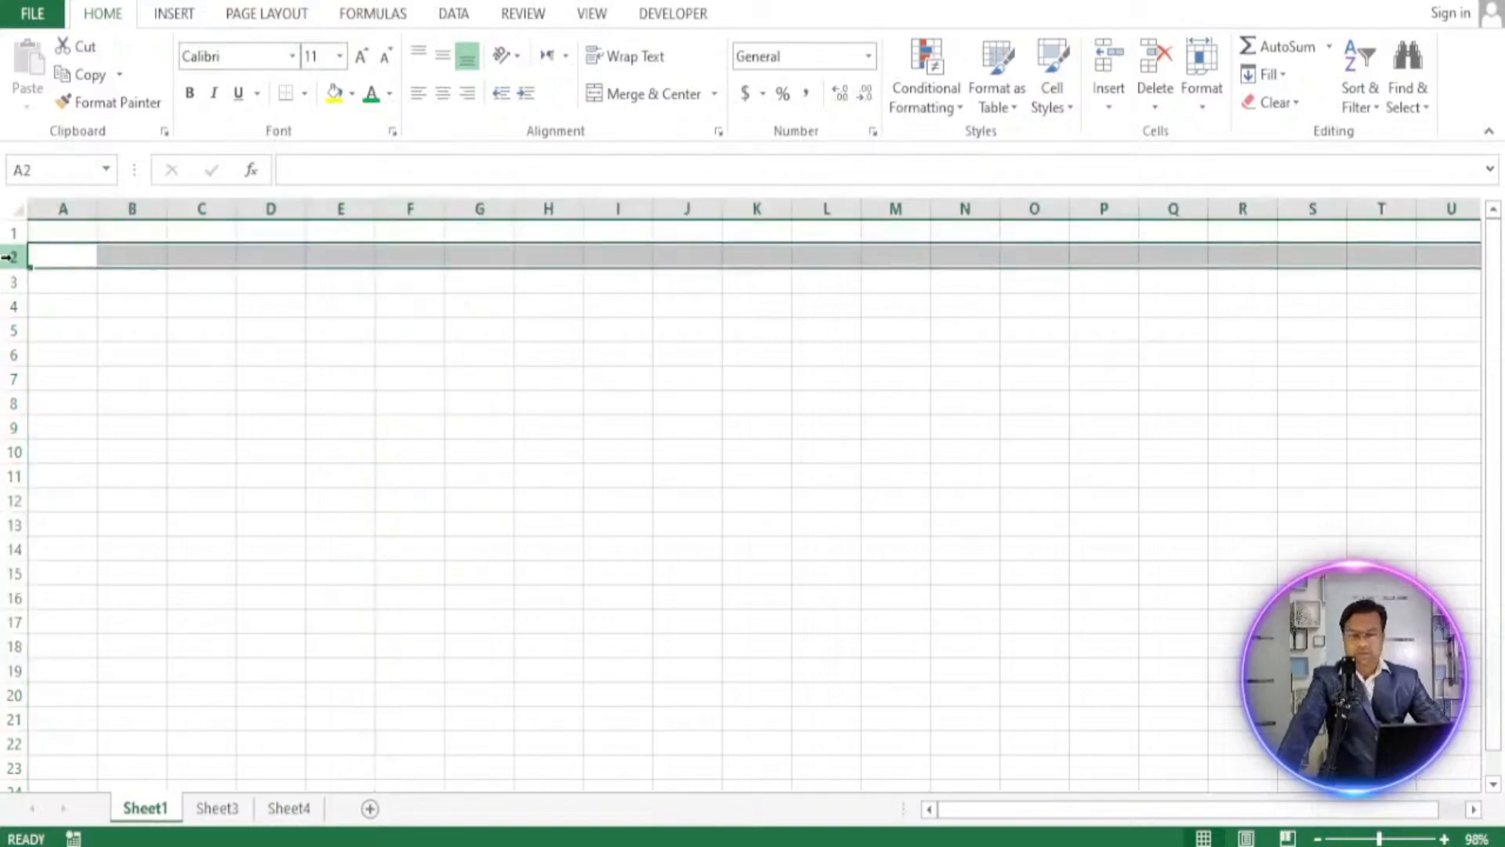
pyautogui.click(13, 282)
pyautogui.click(13, 306)
pyautogui.click(13, 379)
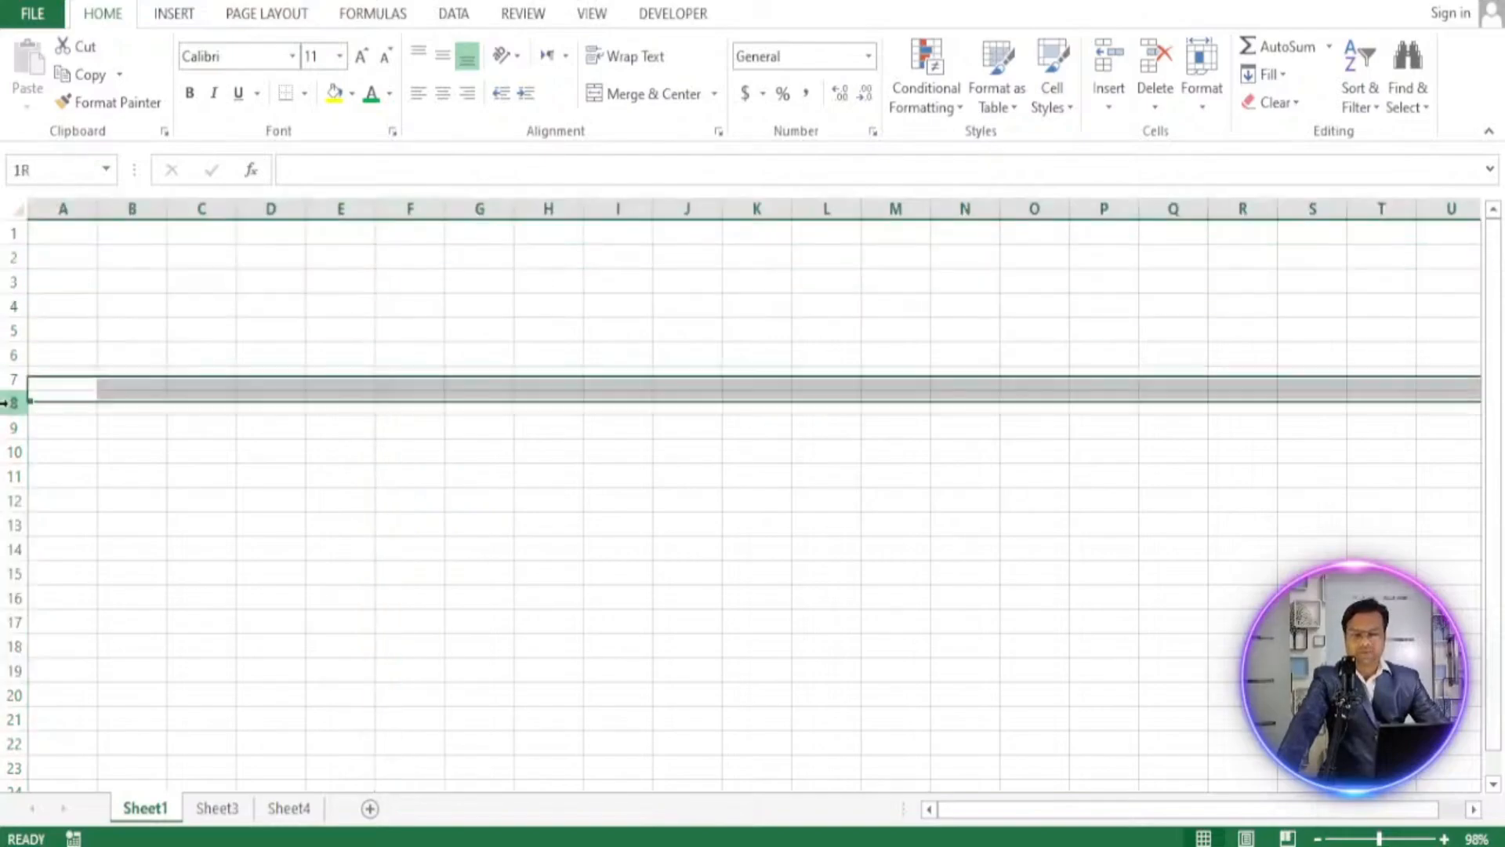
pyautogui.click(13, 404)
pyautogui.click(14, 452)
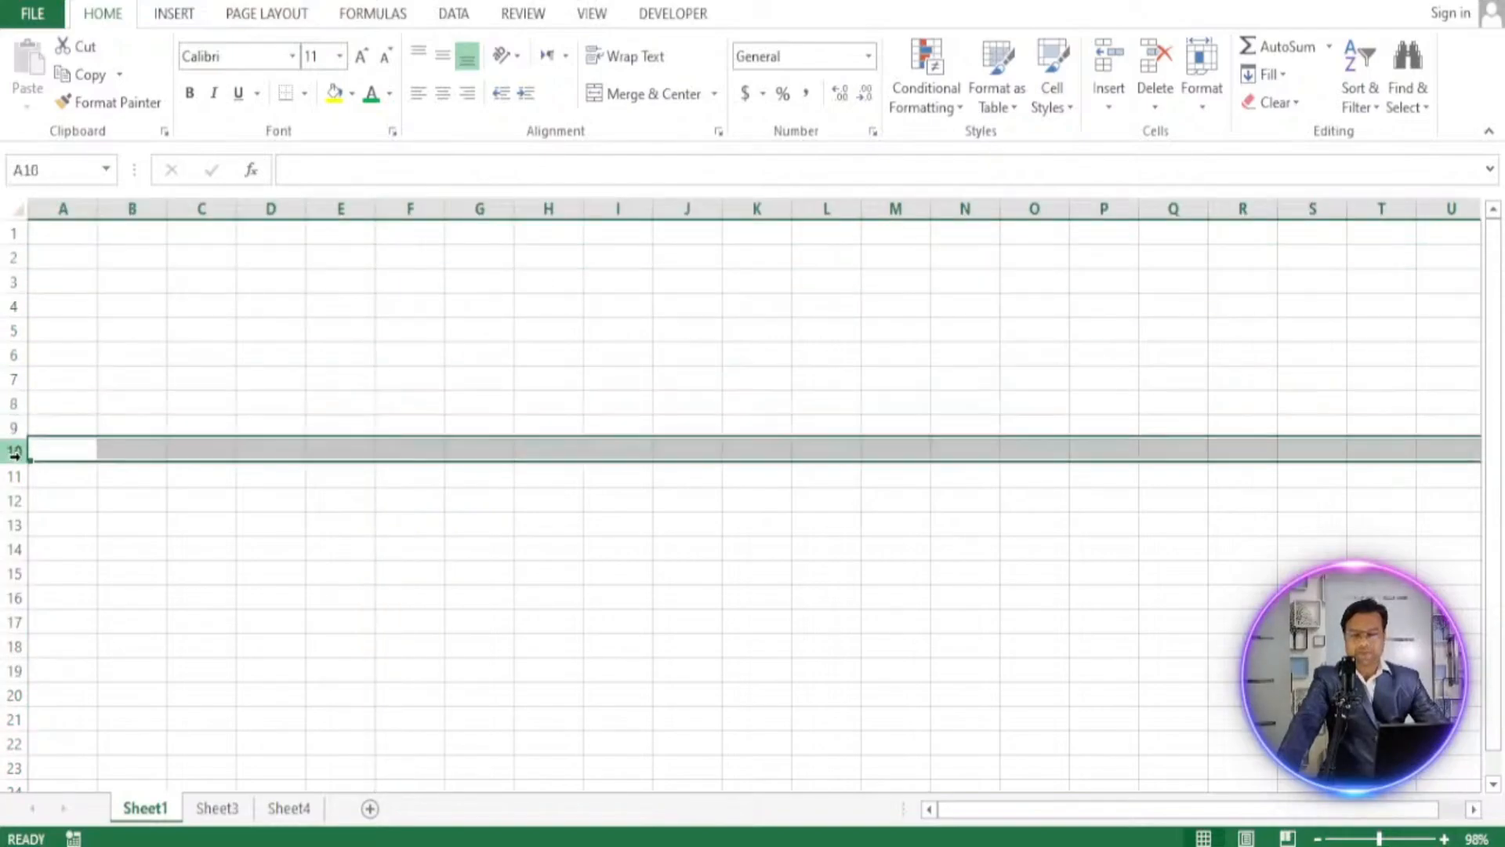
pyautogui.click(14, 549)
pyautogui.click(14, 573)
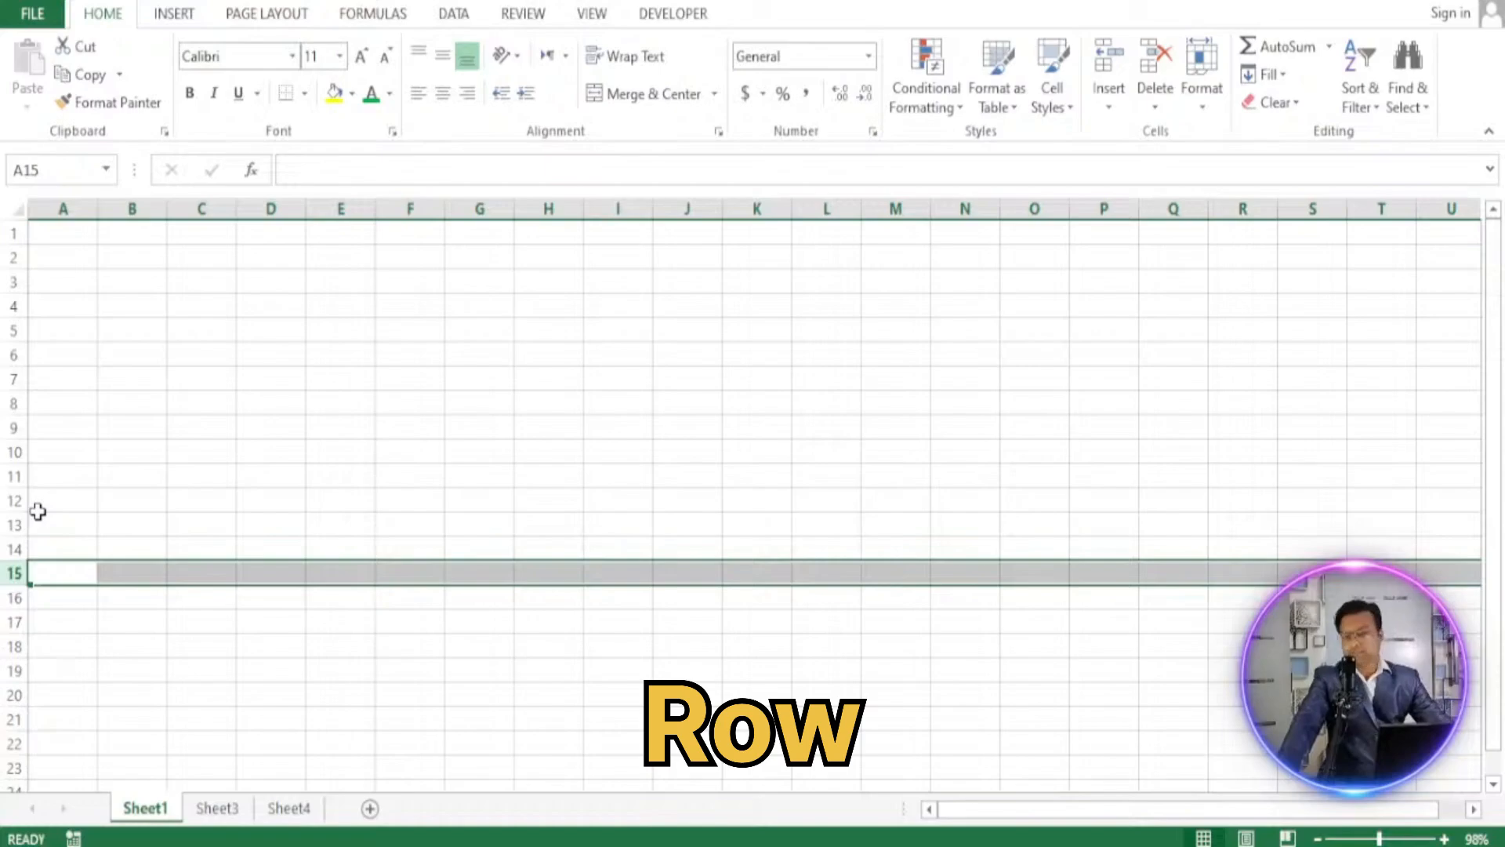
# Trace how column D and row 5 intersect by selecting each in full and then cell D5.
pyautogui.click(419, 205)
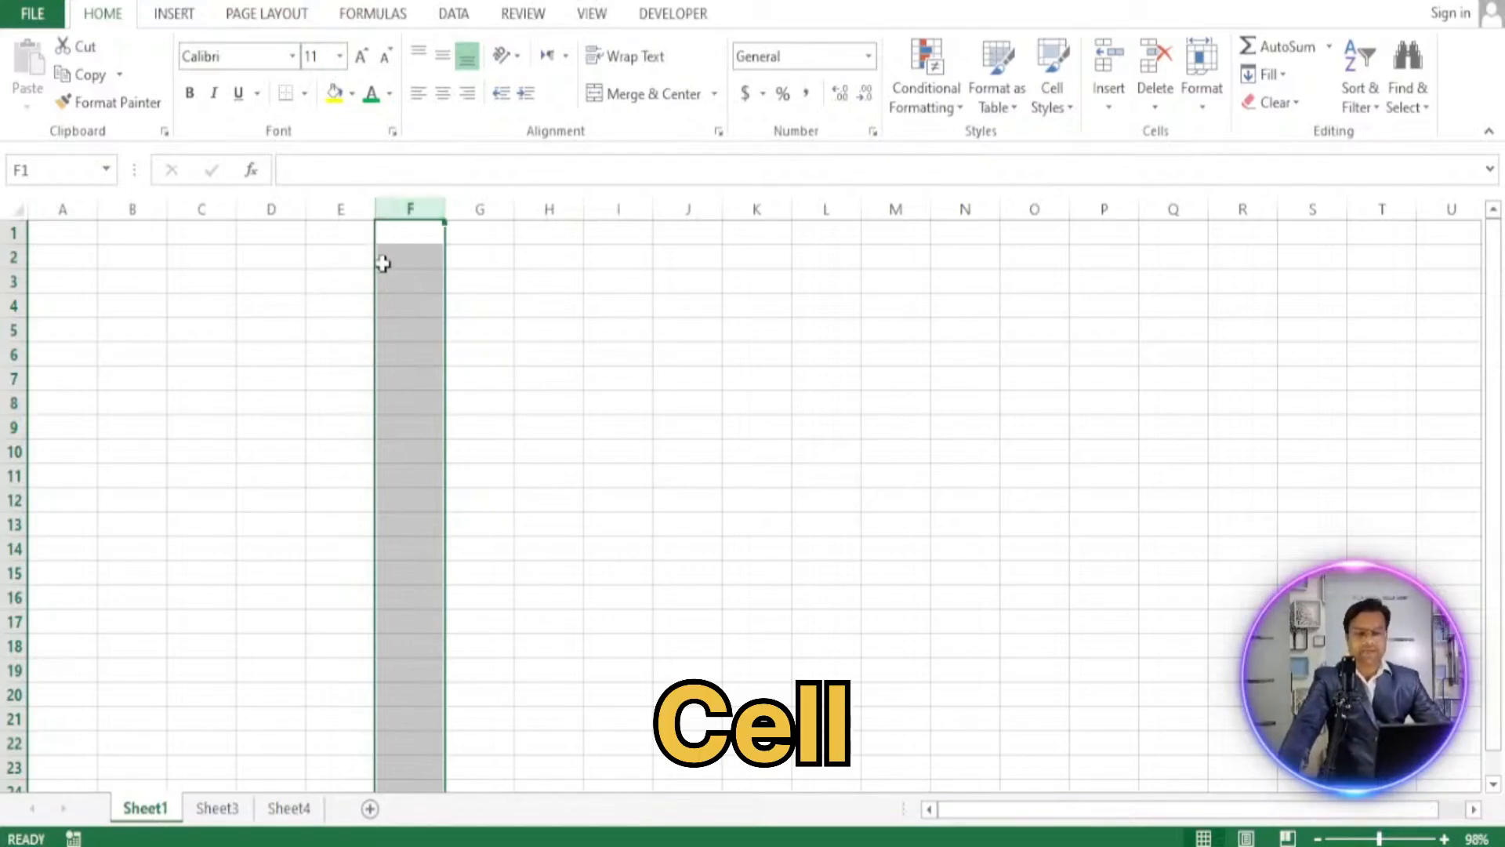
pyautogui.click(271, 207)
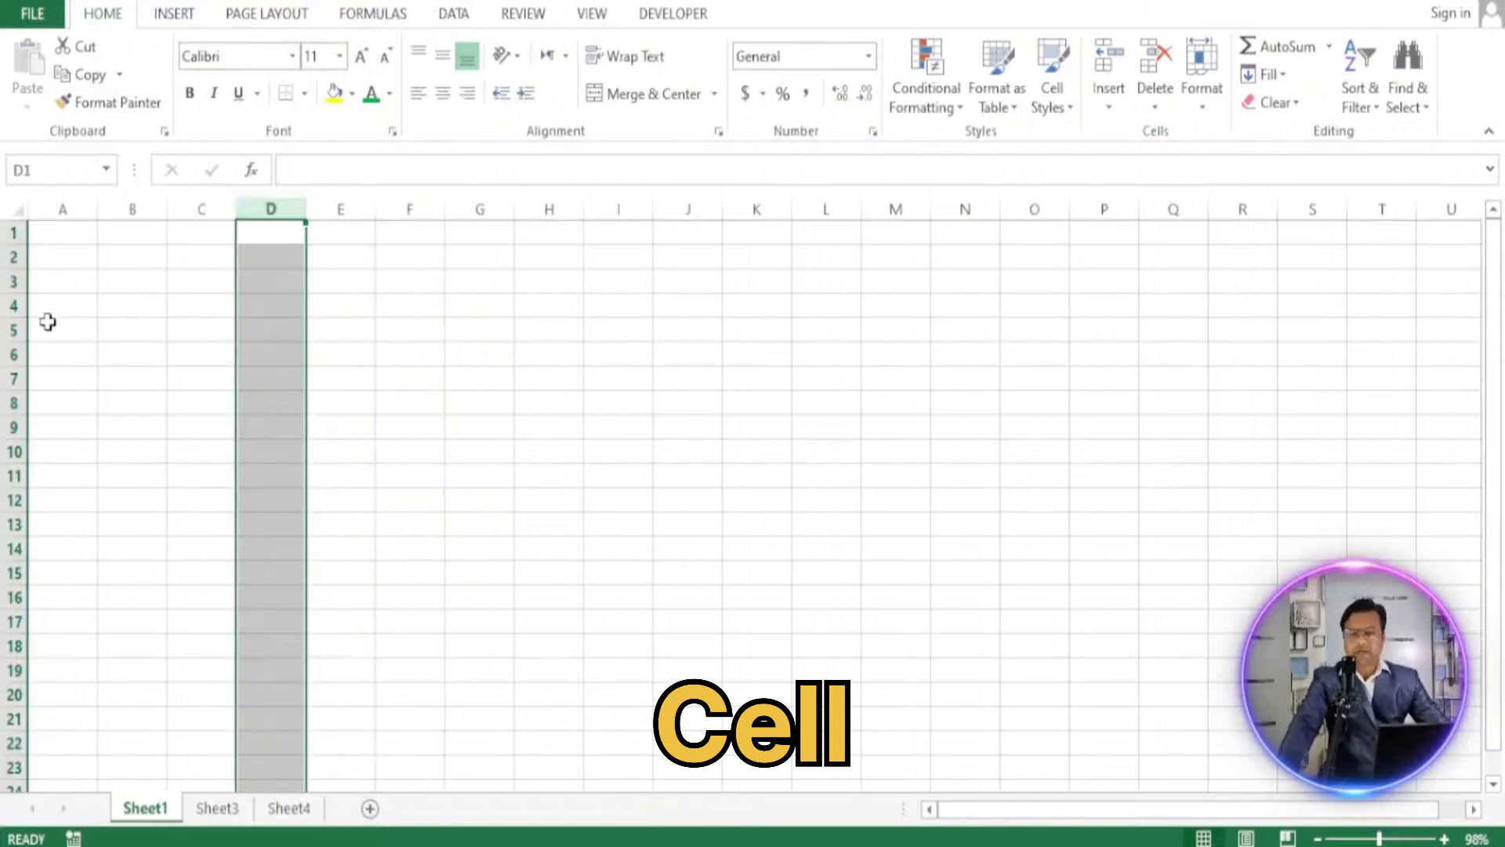
pyautogui.click(11, 330)
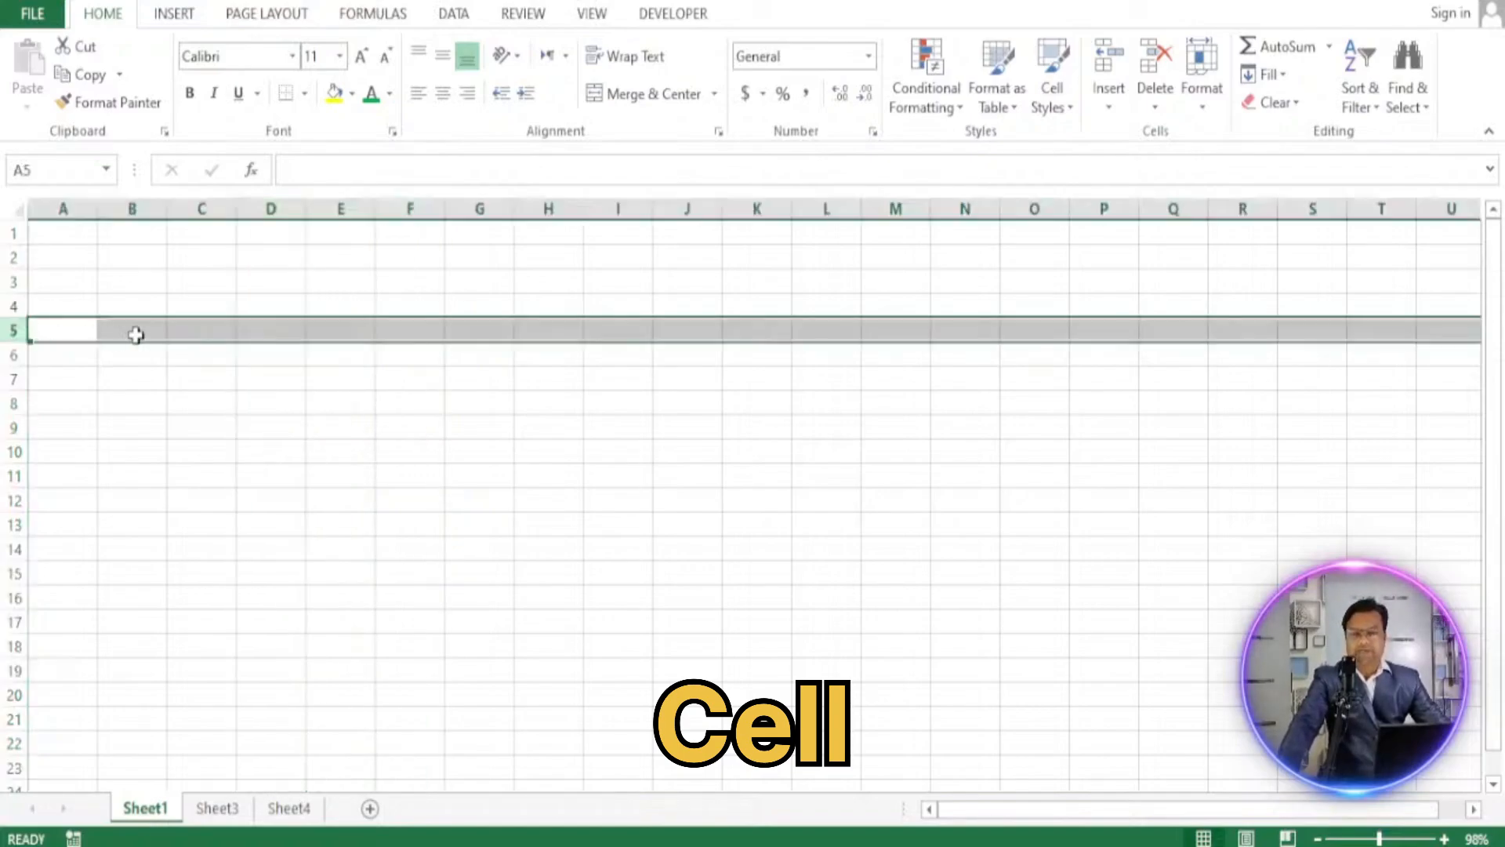
pyautogui.click(265, 328)
pyautogui.click(265, 328)
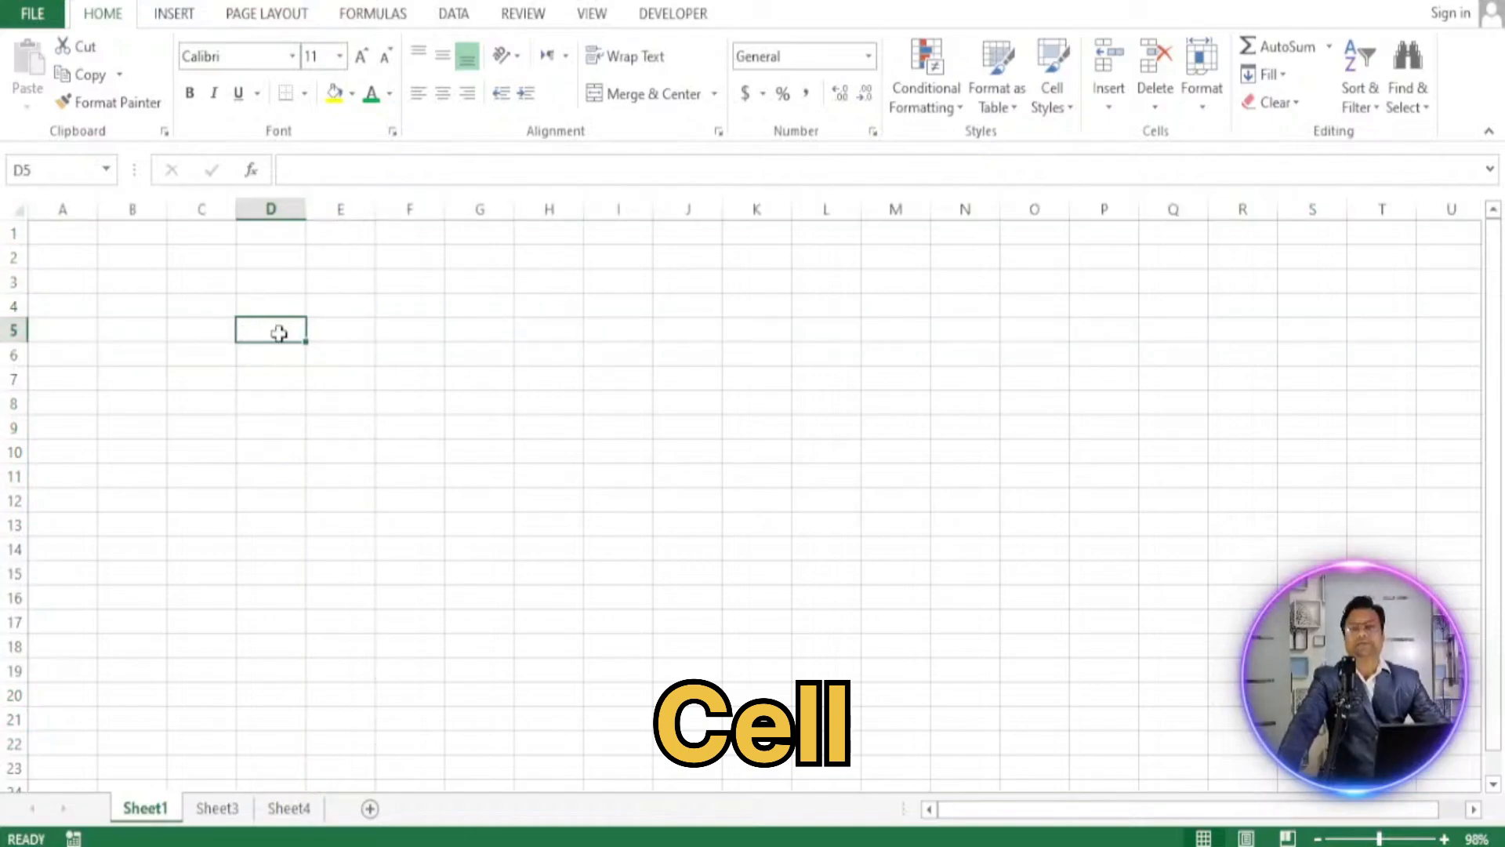
pyautogui.click(273, 208)
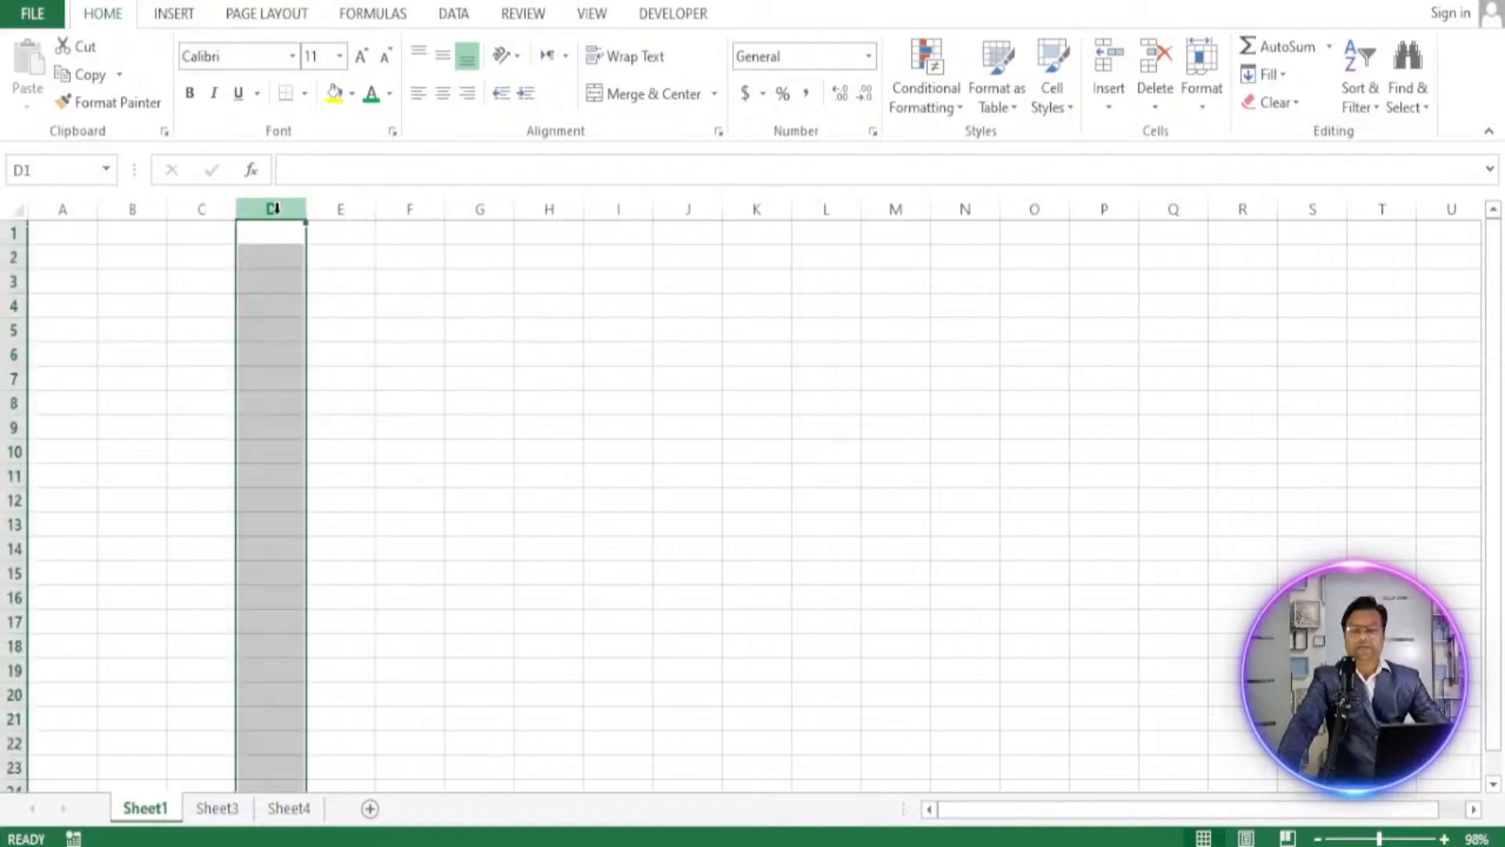
pyautogui.click(6, 329)
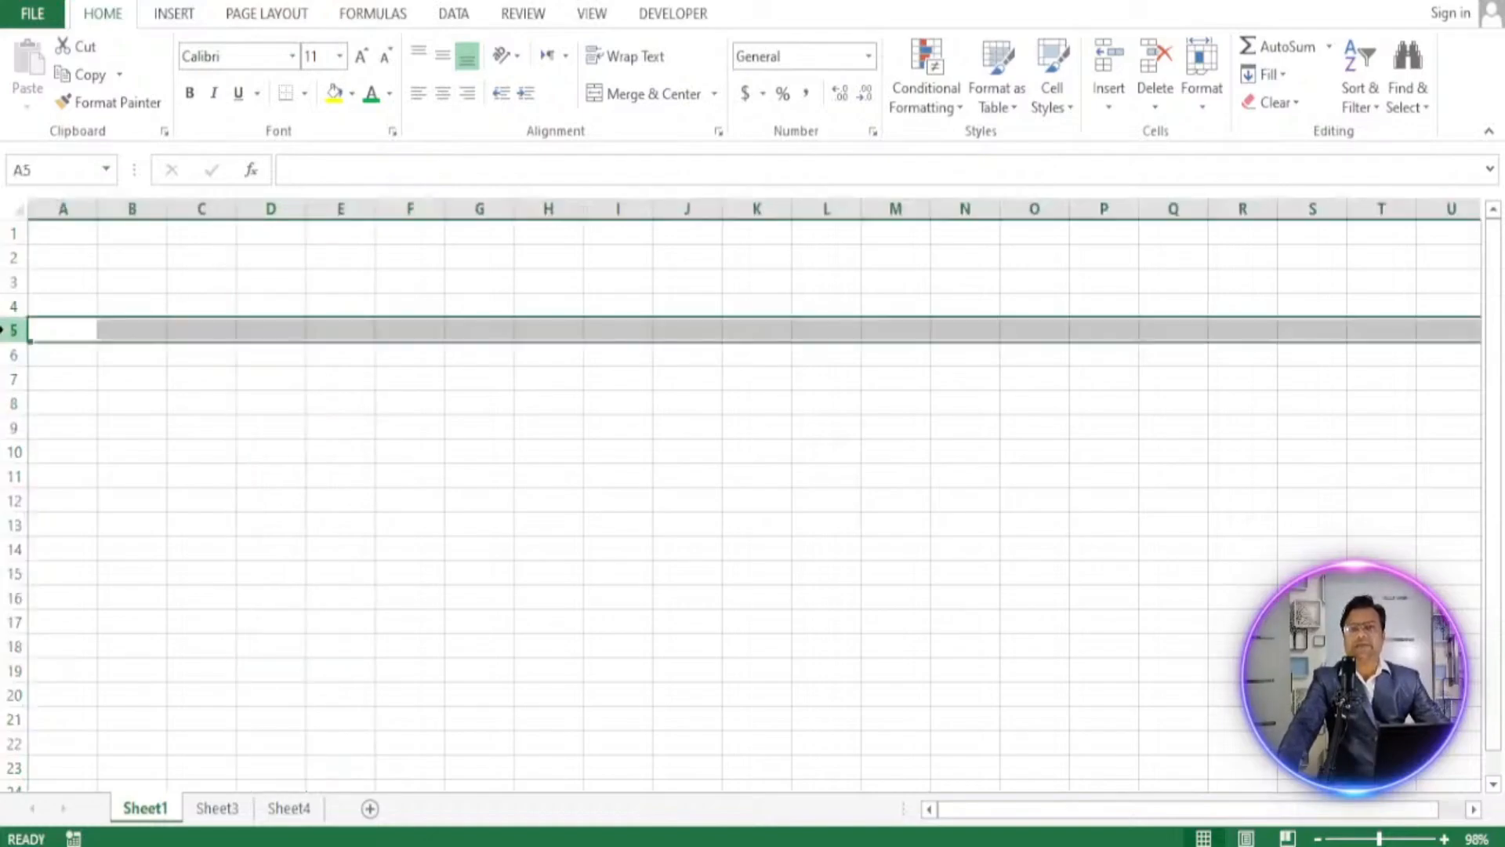
pyautogui.click(269, 334)
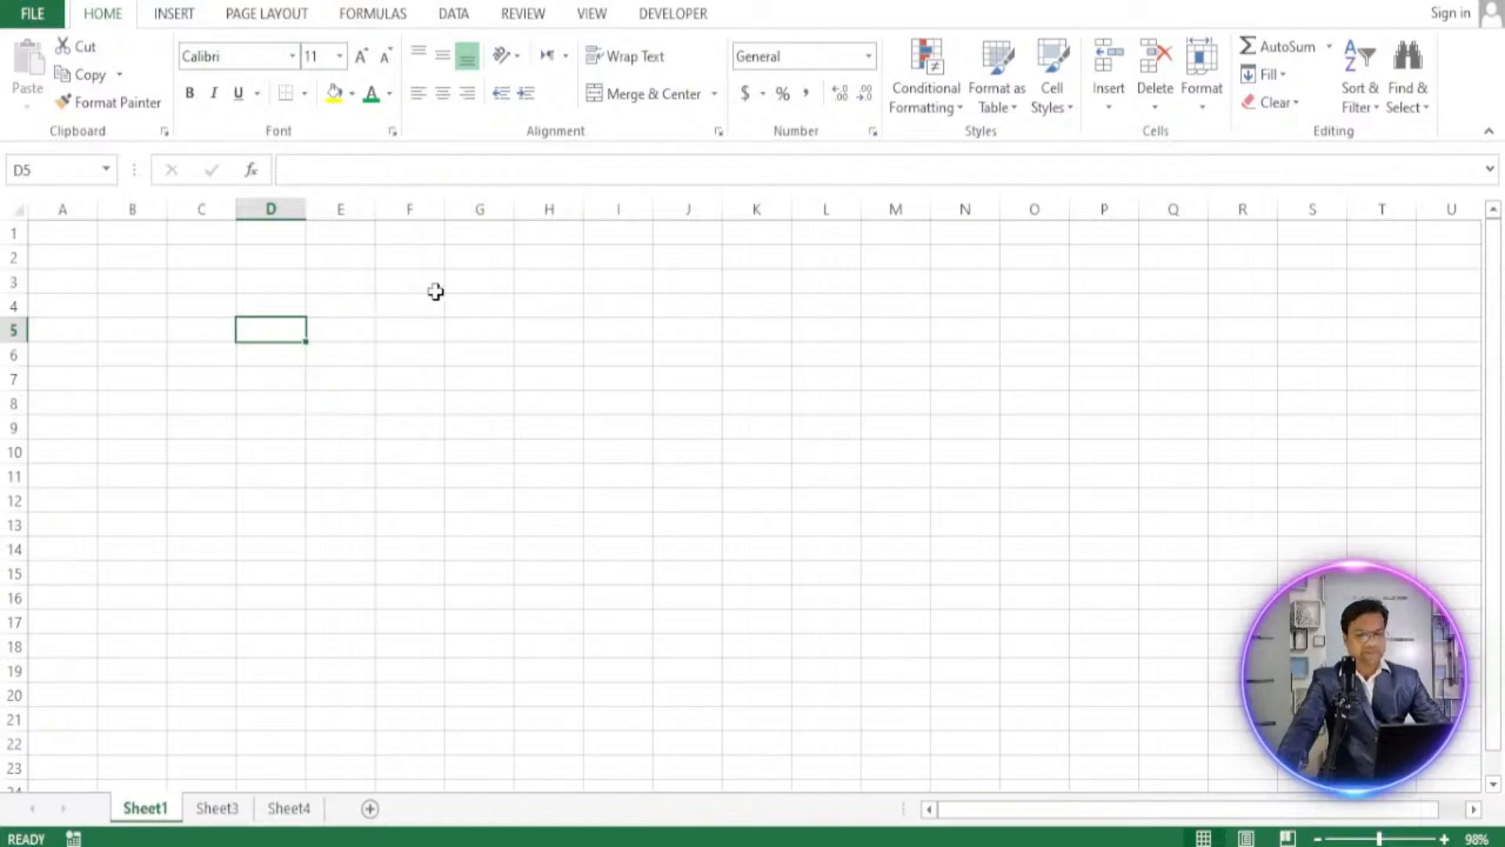
# Identify cell G3 as the intersection by selecting column G, row 3 and the cell itself.
pyautogui.click(481, 281)
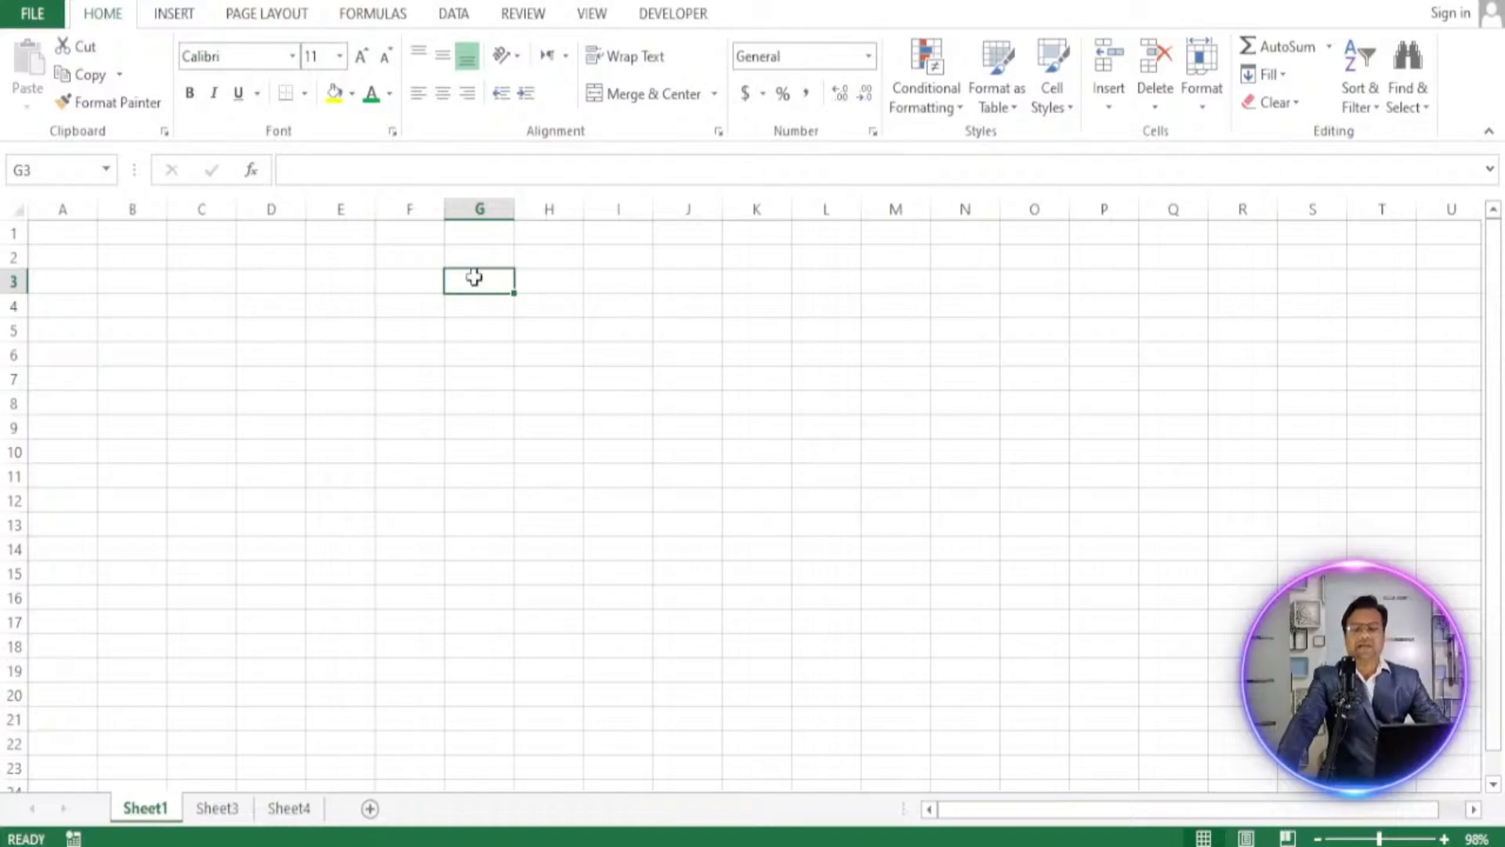
pyautogui.click(484, 206)
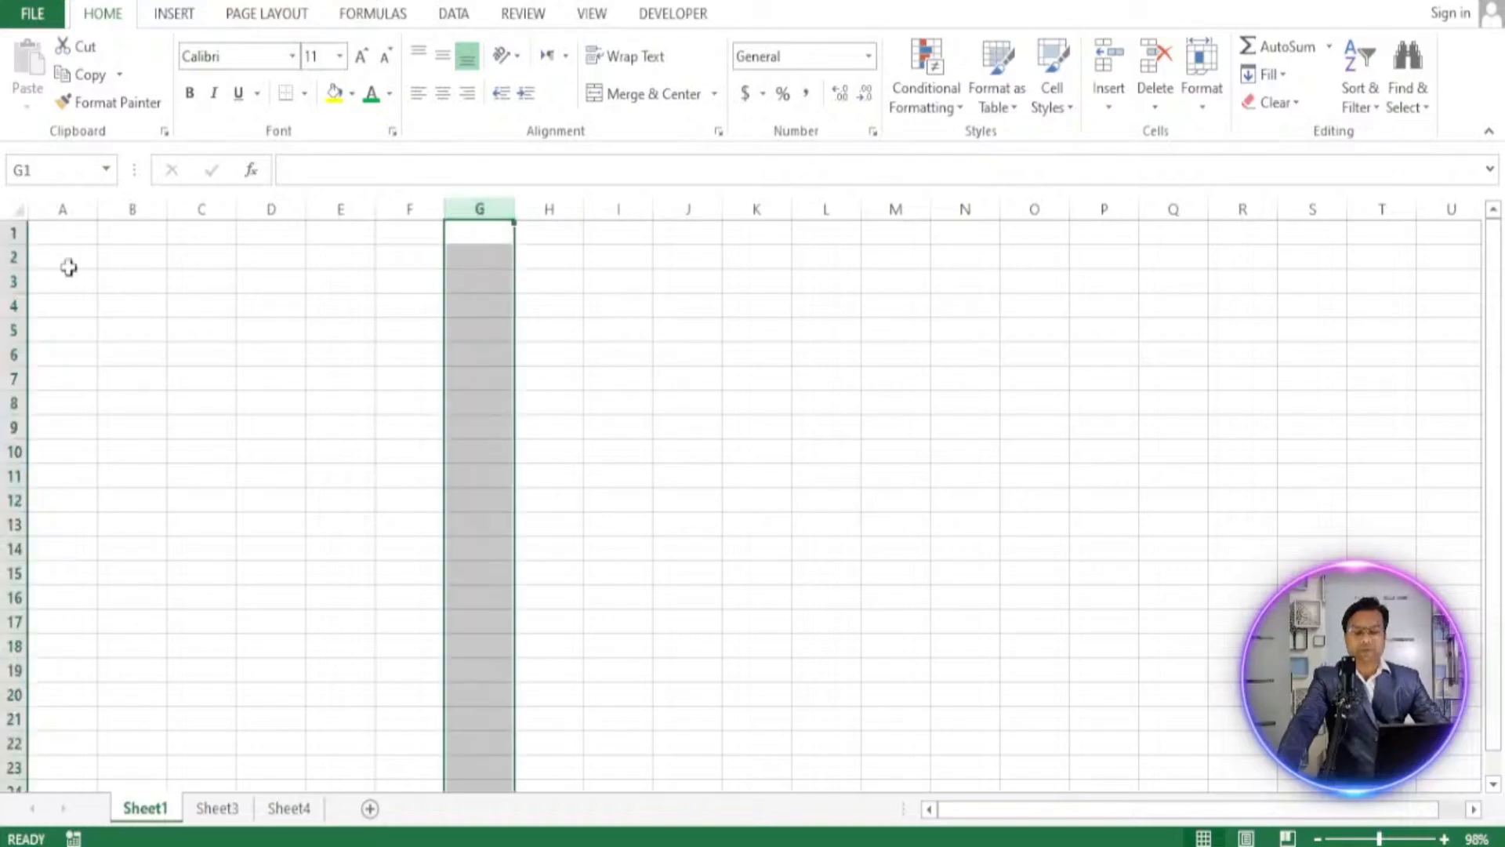
pyautogui.click(3, 281)
pyautogui.click(464, 284)
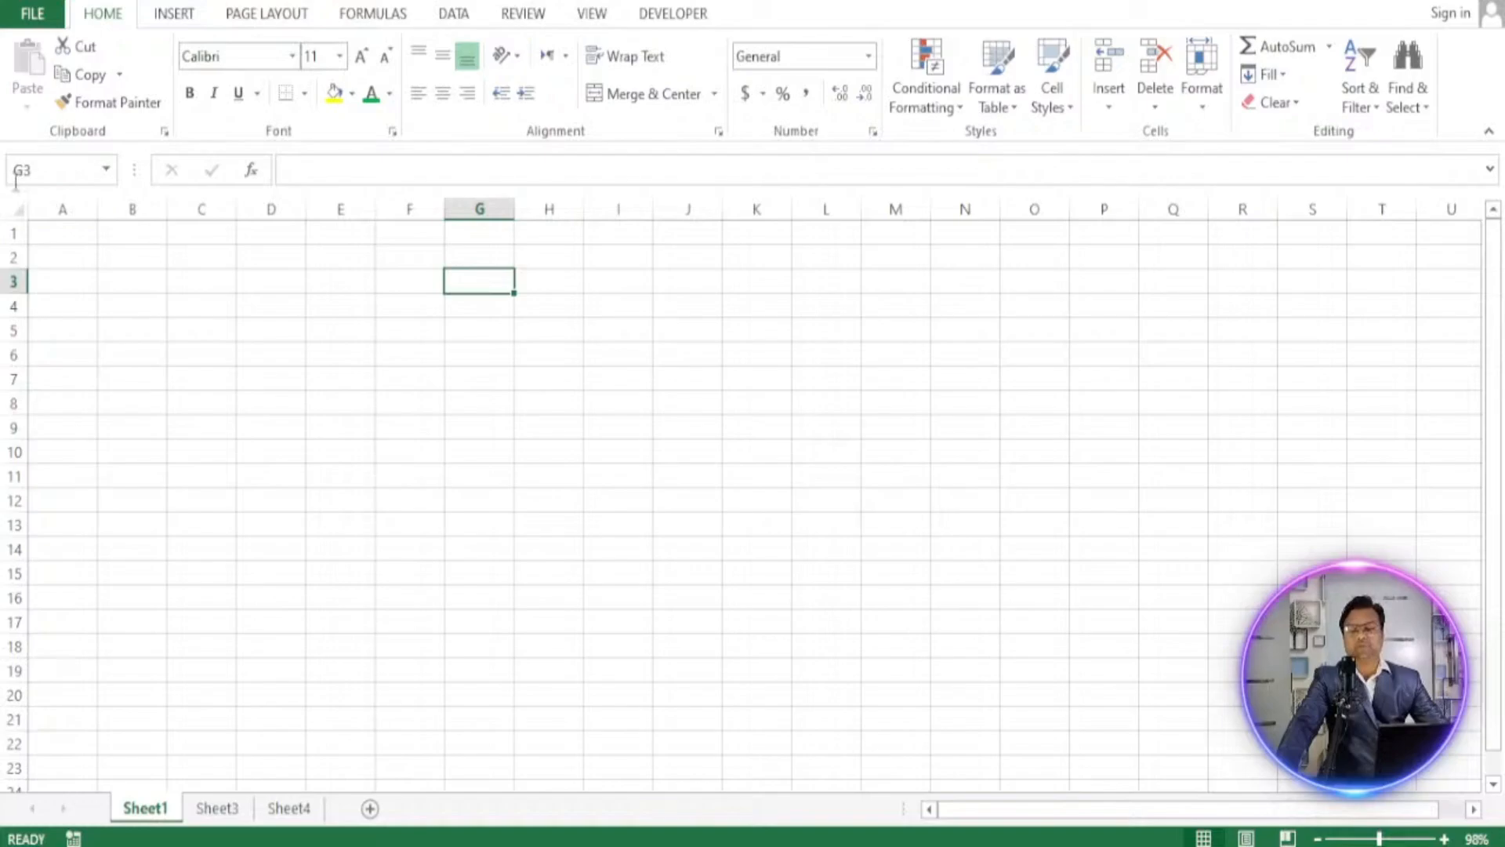
# Select cell B3, then review cell D5's address by selecting column D, row 5 and the cell.
pyautogui.click(142, 286)
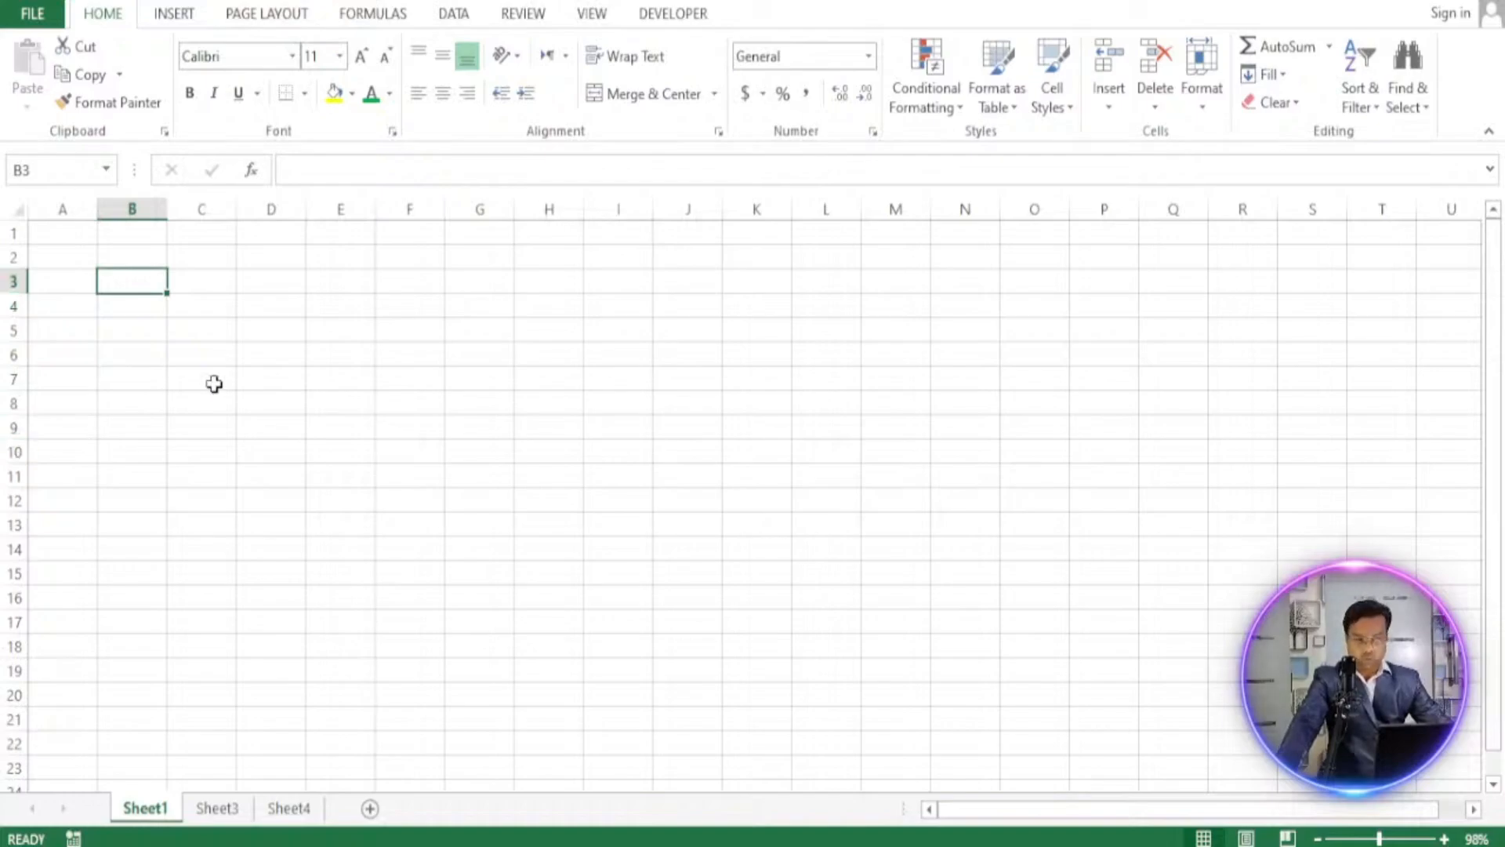
pyautogui.click(283, 231)
pyautogui.hotkey('ctrl', 'shift', 'Down')
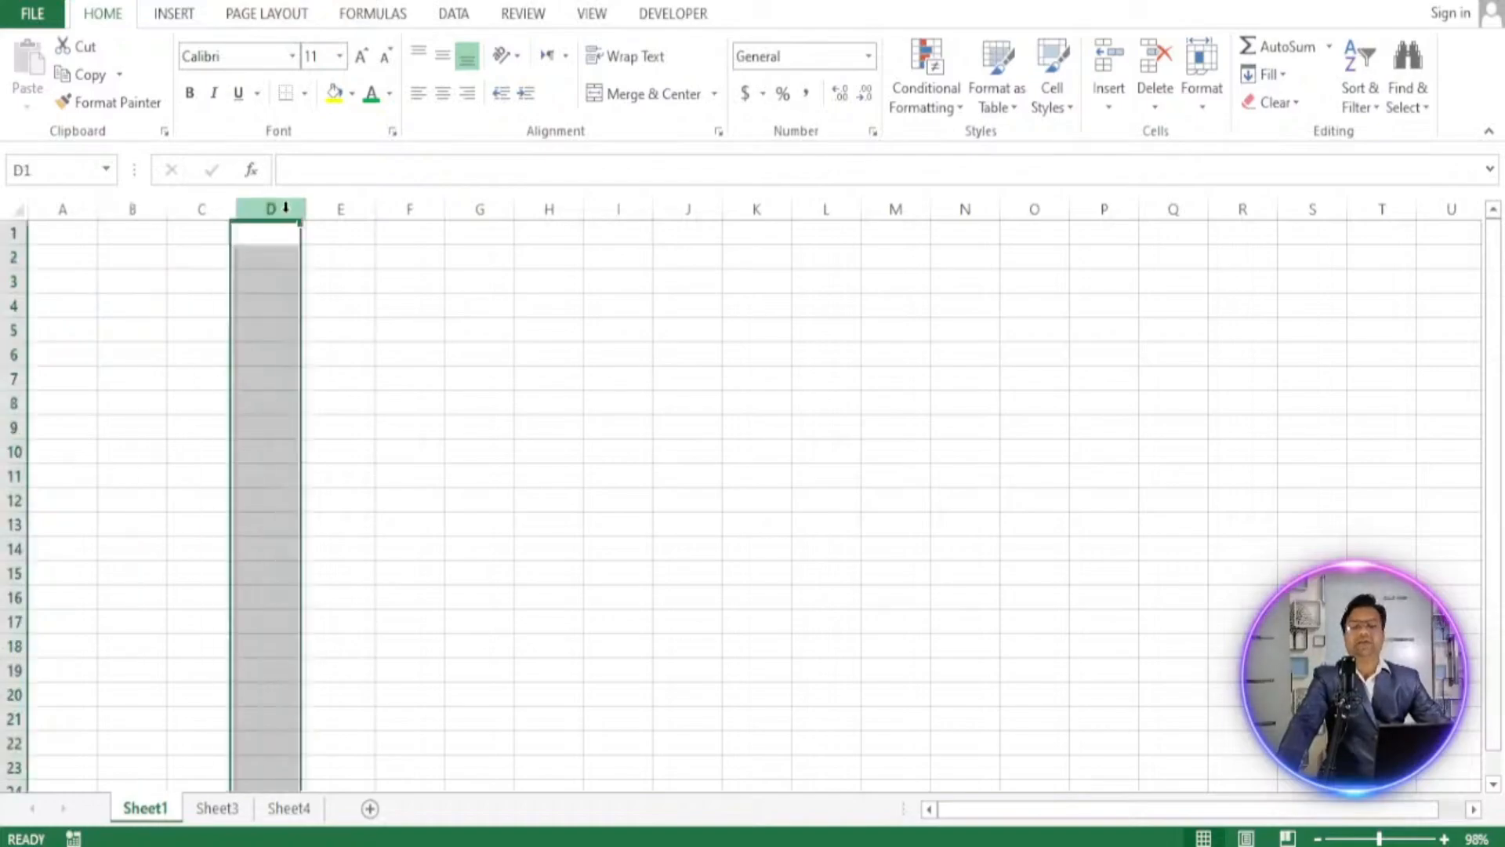
pyautogui.click(10, 330)
pyautogui.click(264, 329)
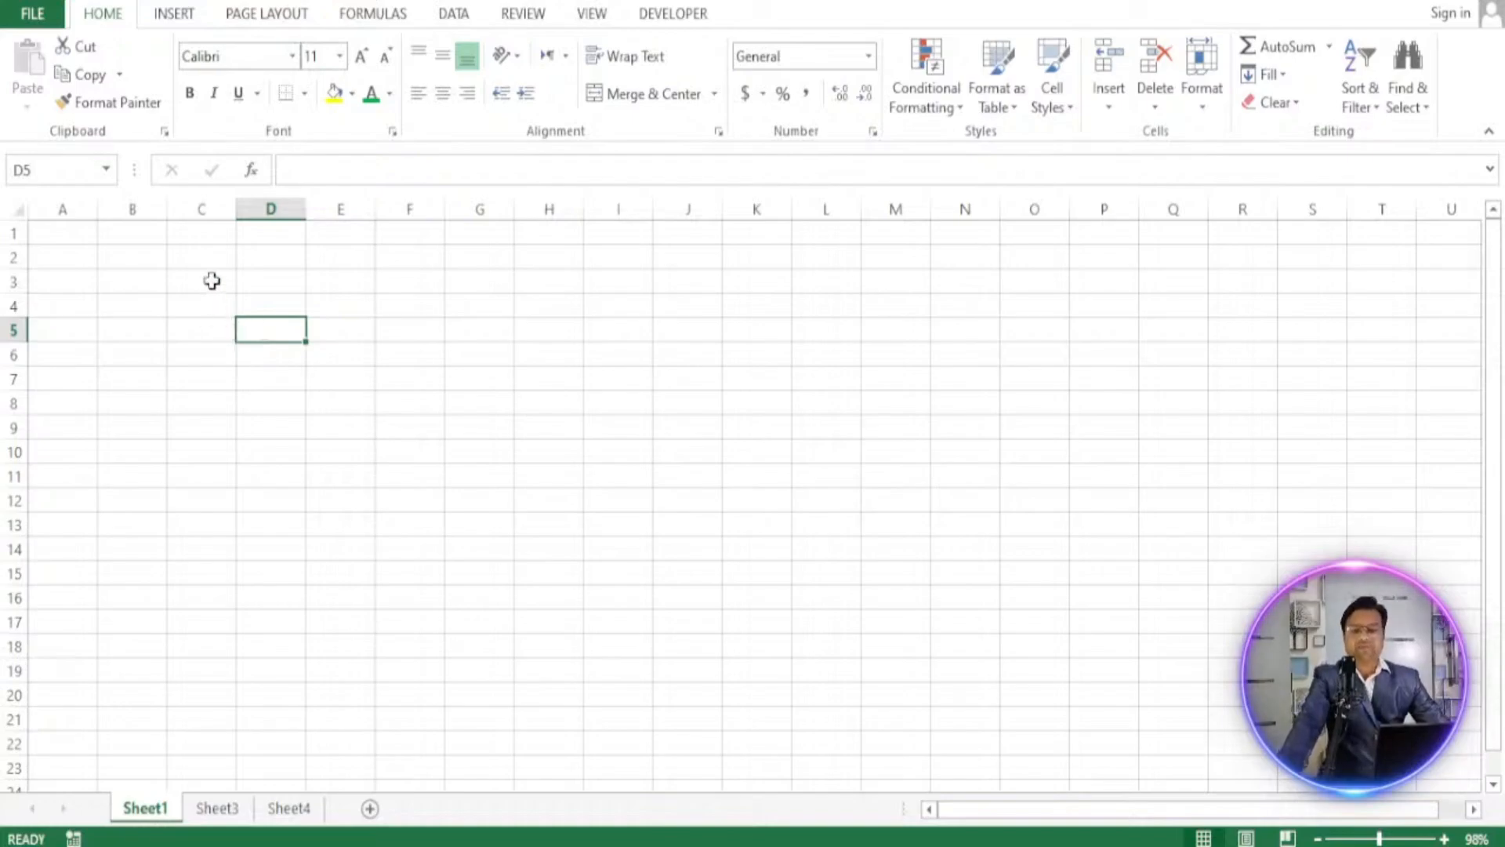
# Select the cell range C3:H7 and then the single-column range D3:D15, clearing each selection.
pyautogui.moveTo(212, 281); pyautogui.dragTo(548, 387)
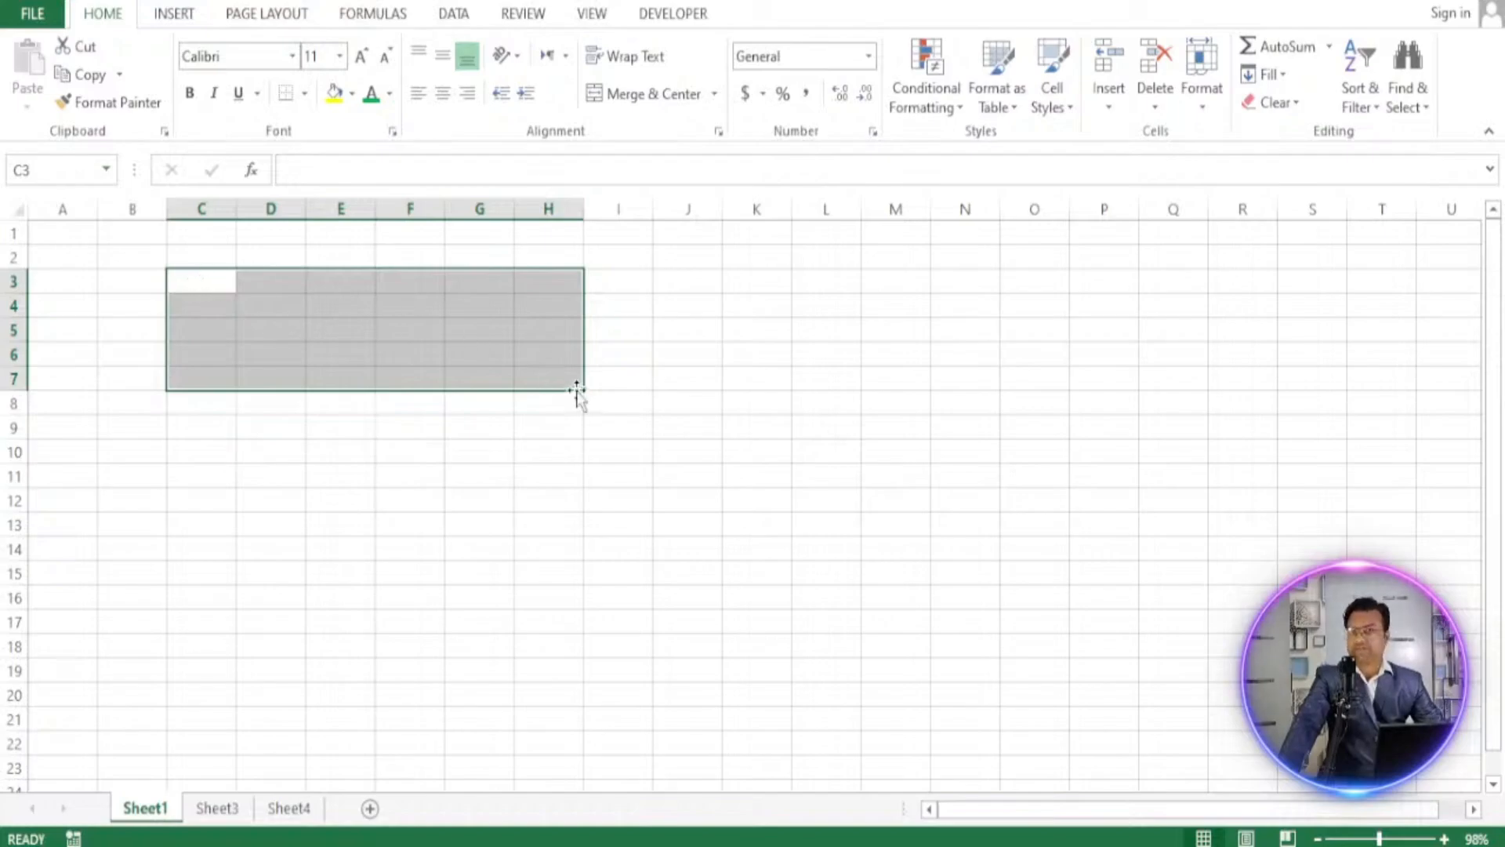
pyautogui.click(504, 495)
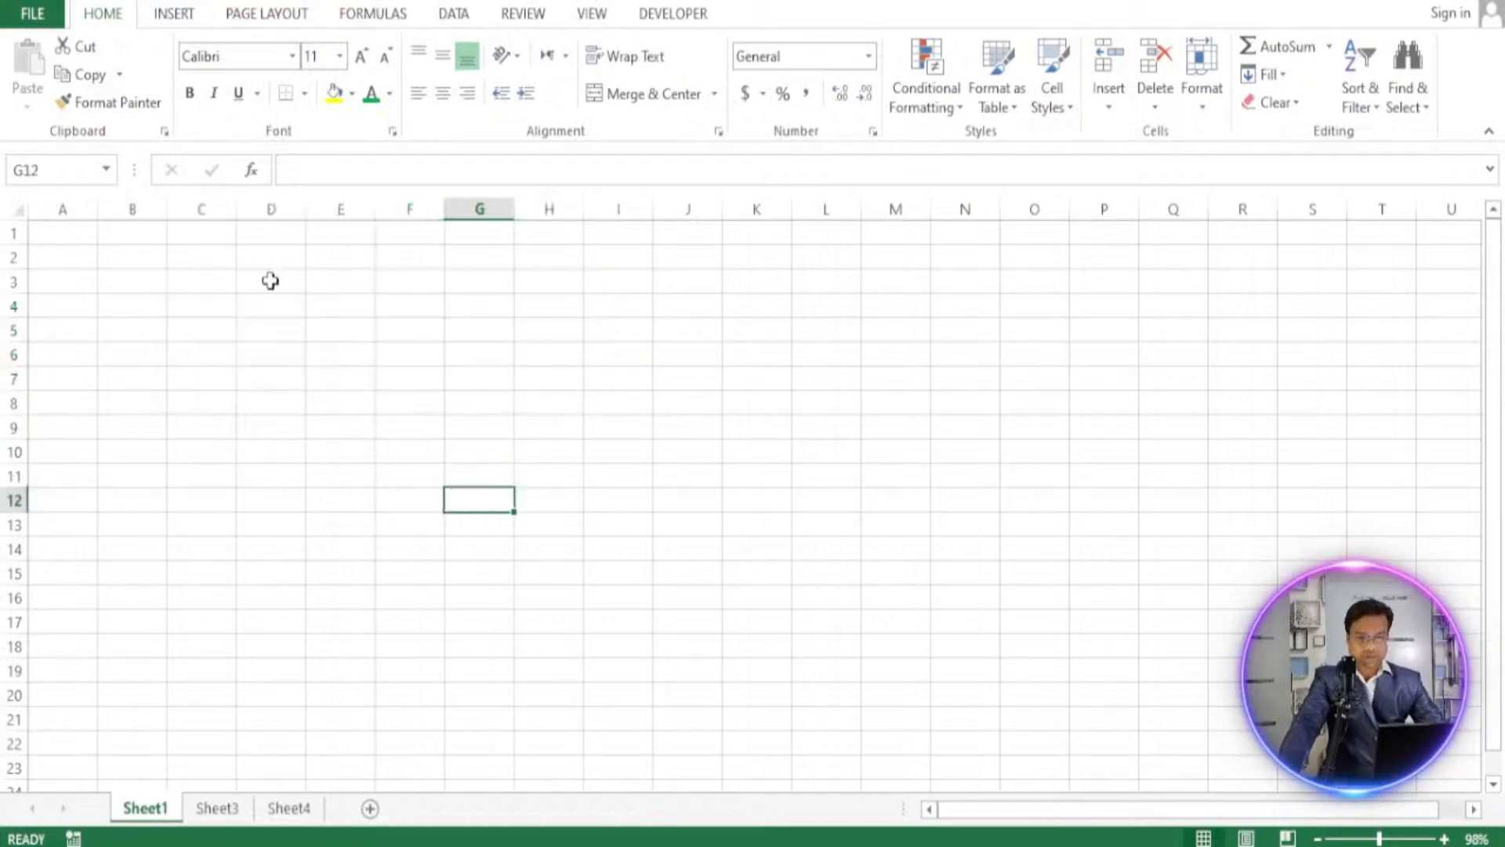
pyautogui.moveTo(270, 281); pyautogui.dragTo(263, 572)
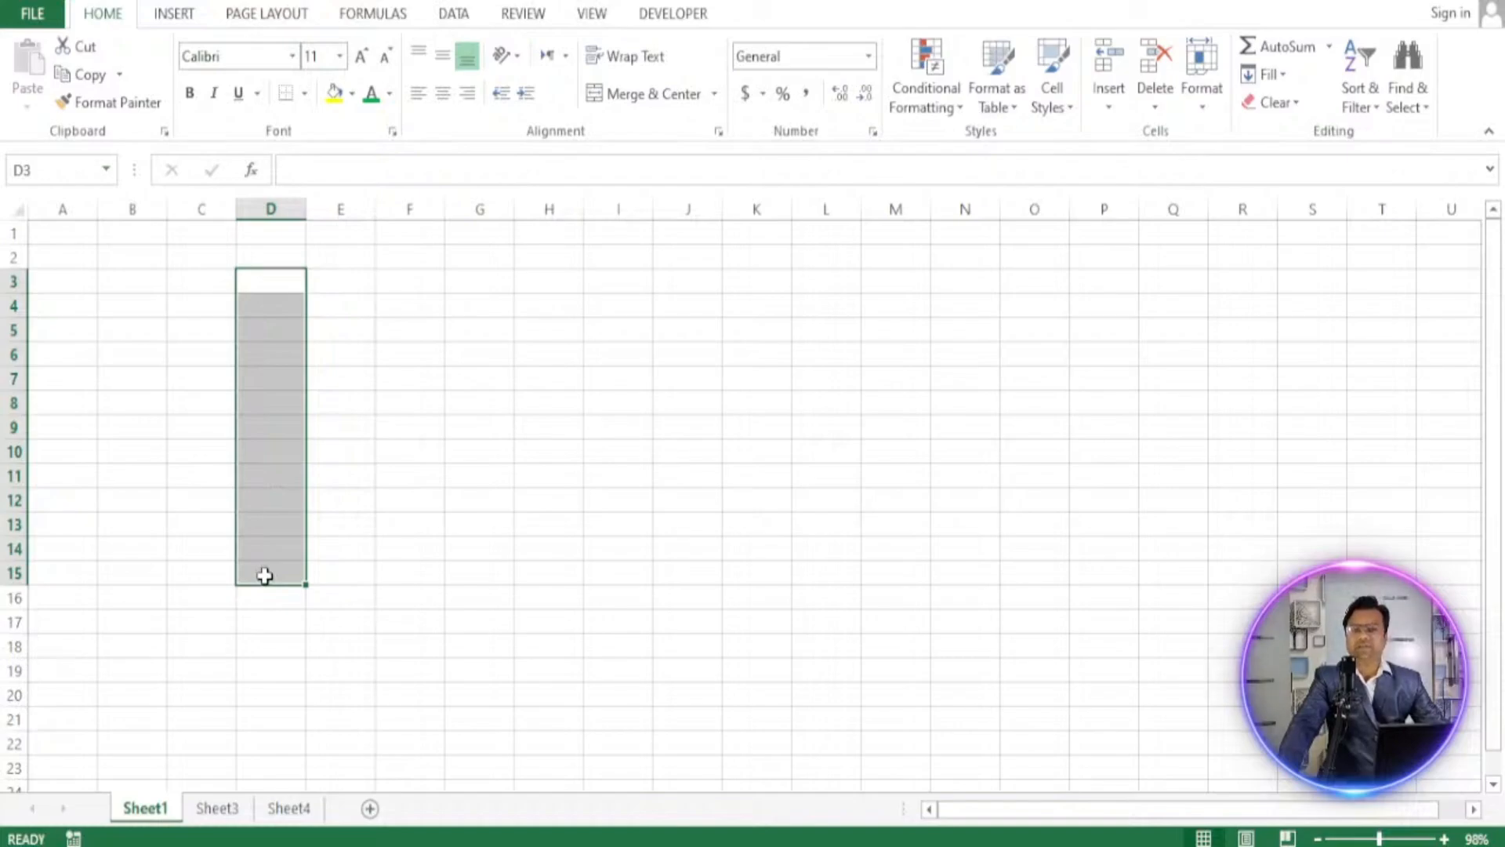
pyautogui.click(451, 516)
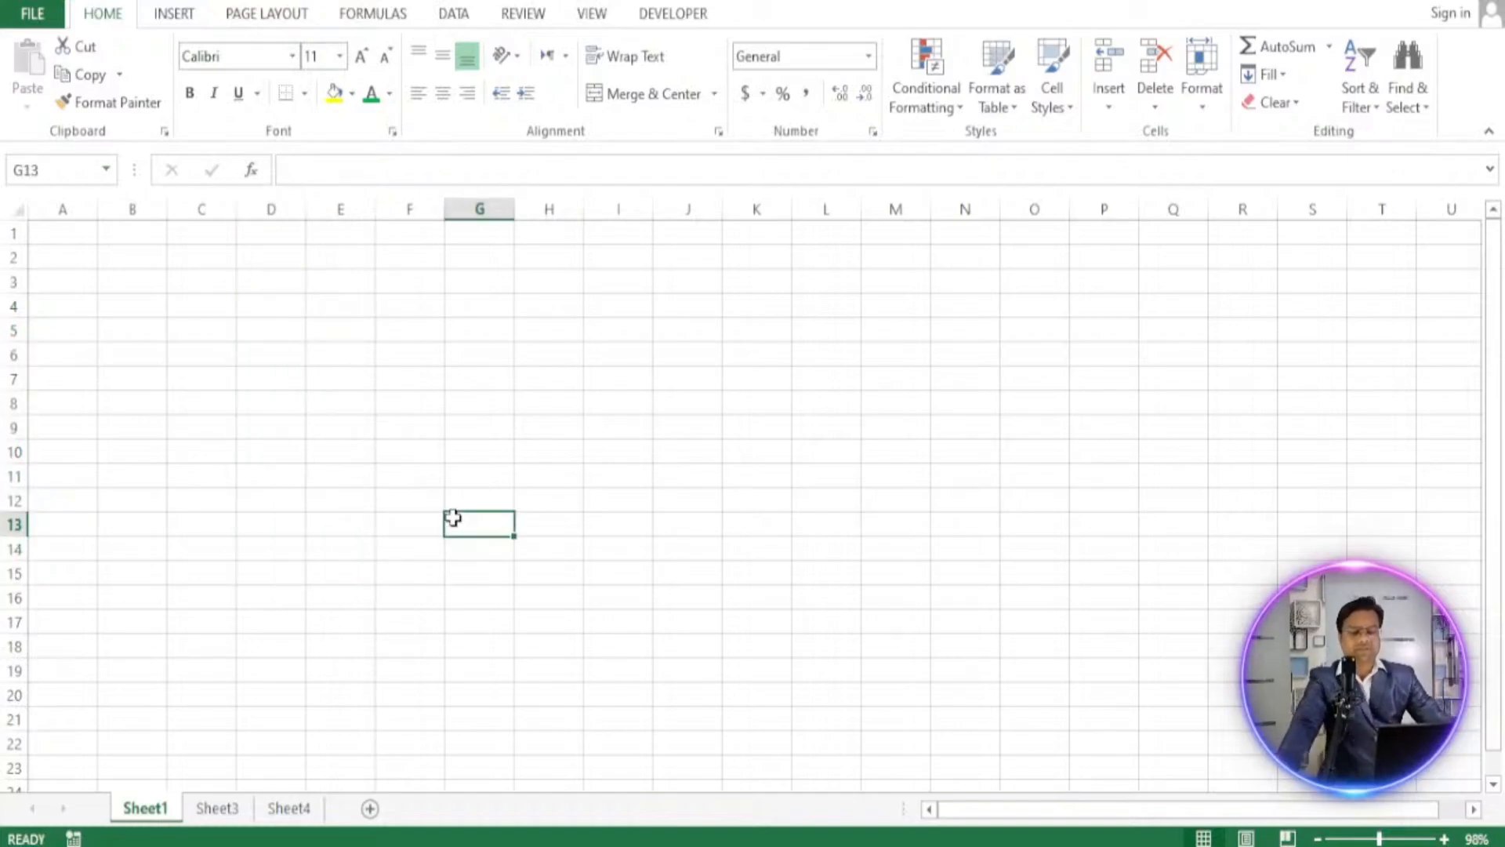
# Examine the insert, page layout and formula command groups, returning to the basic formatting commands.
pyautogui.click(187, 17)
pyautogui.click(267, 17)
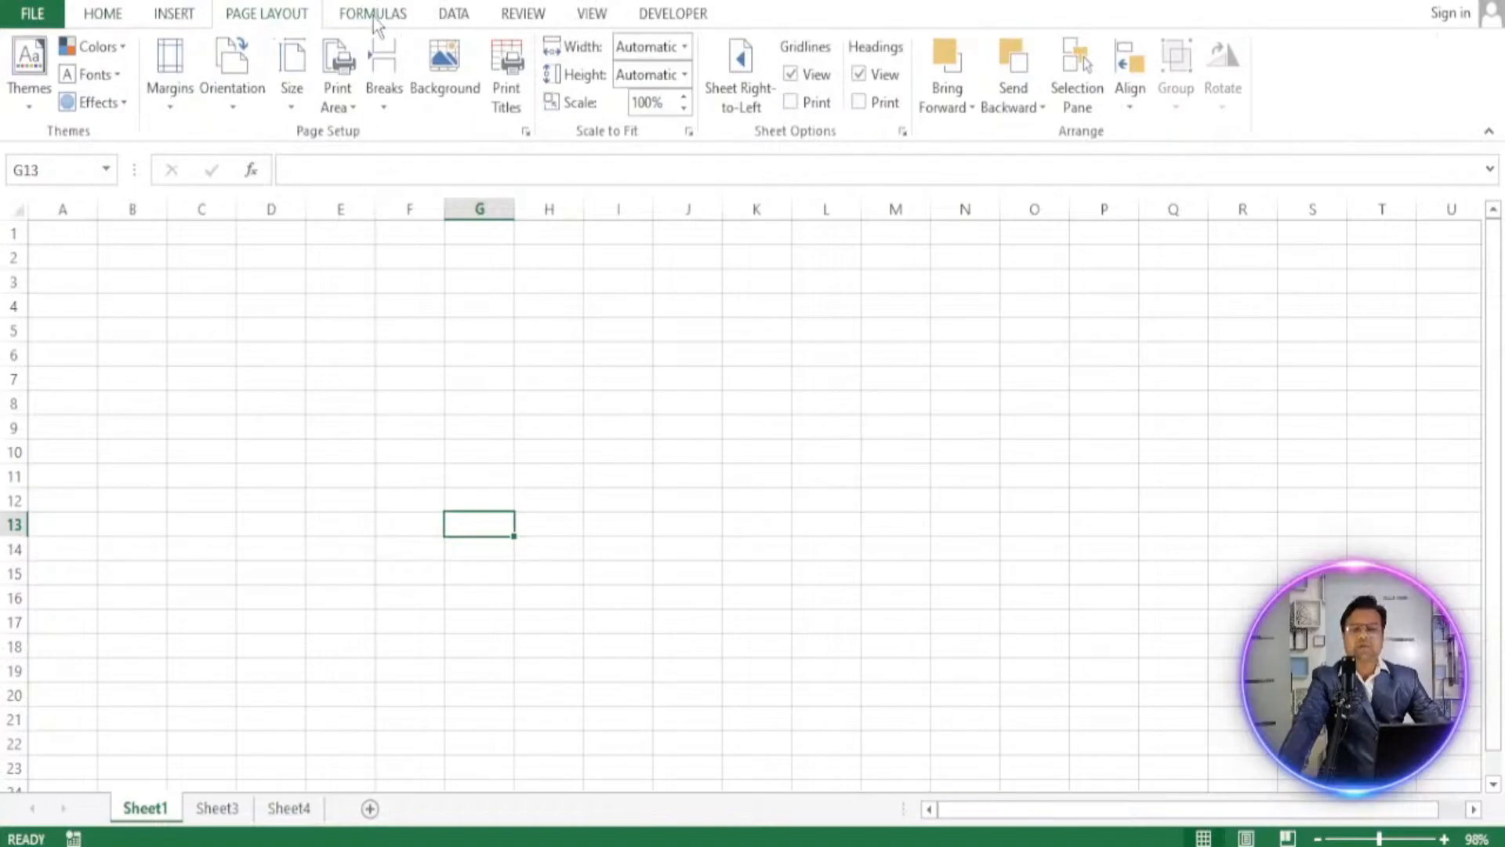
pyautogui.click(372, 17)
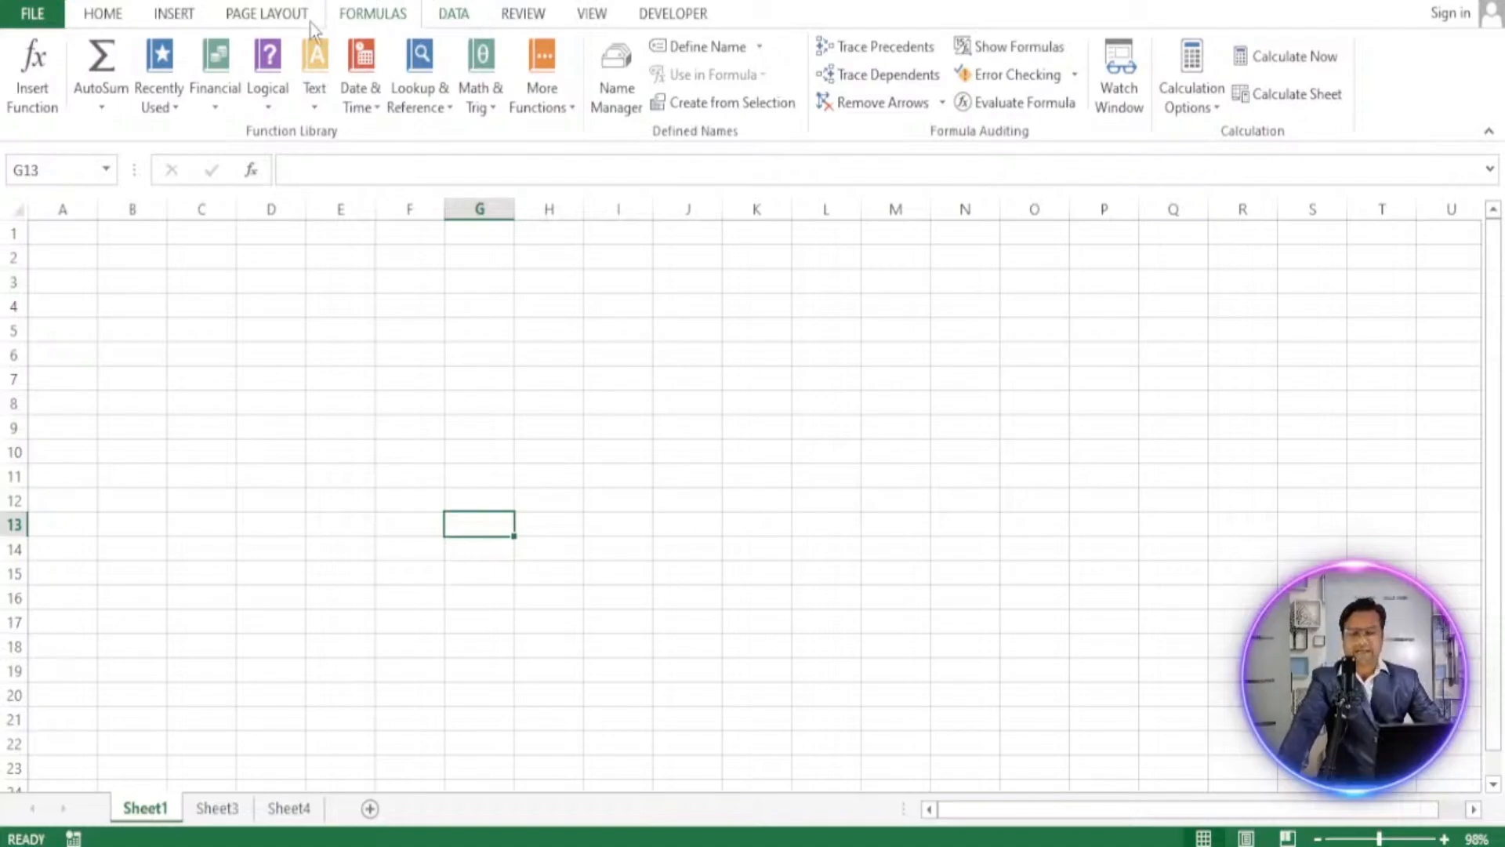
pyautogui.click(116, 17)
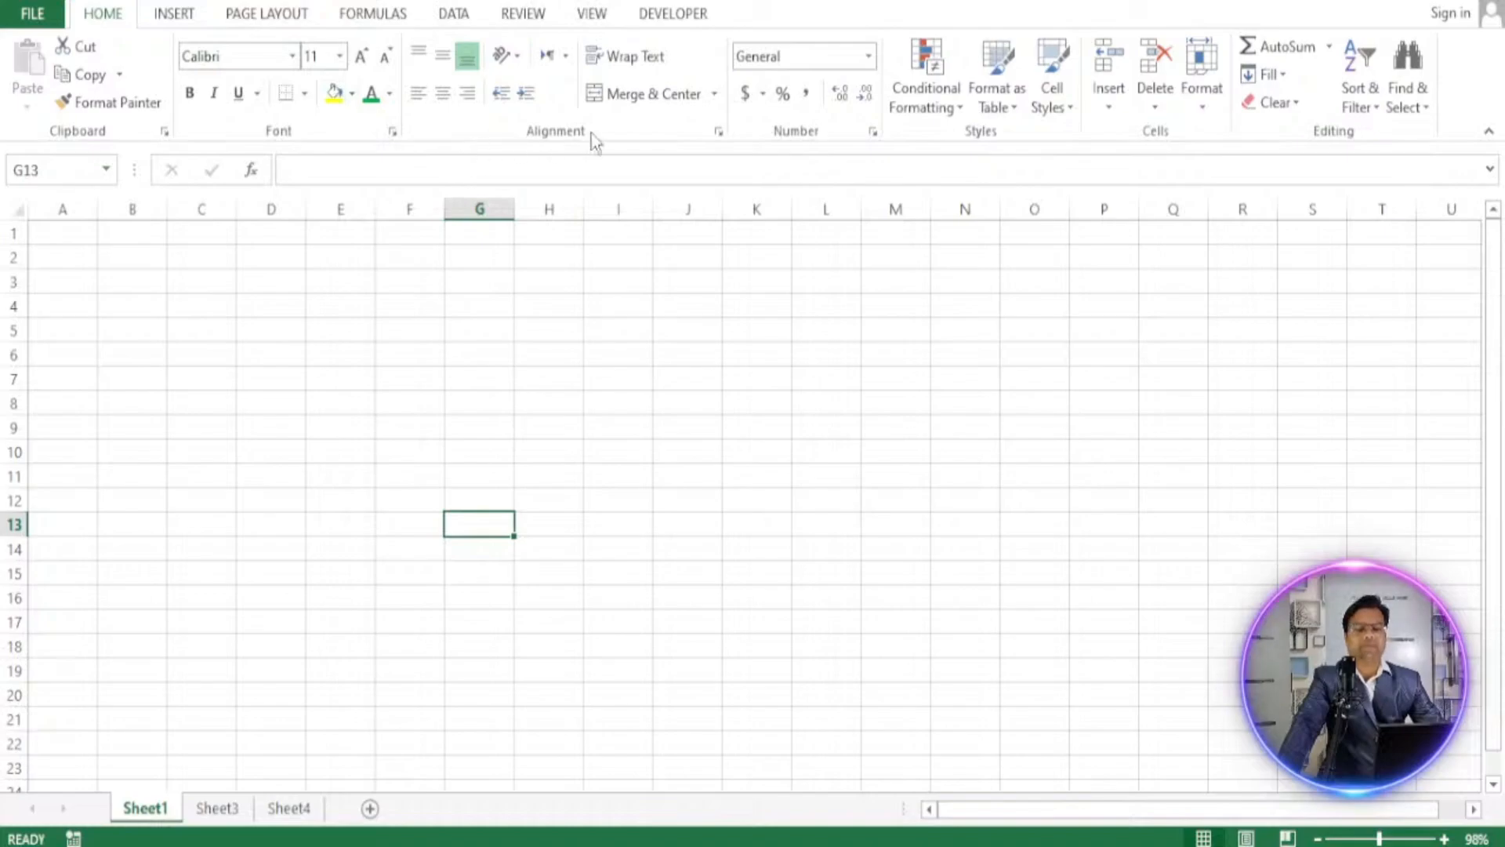
pyautogui.click(157, 18)
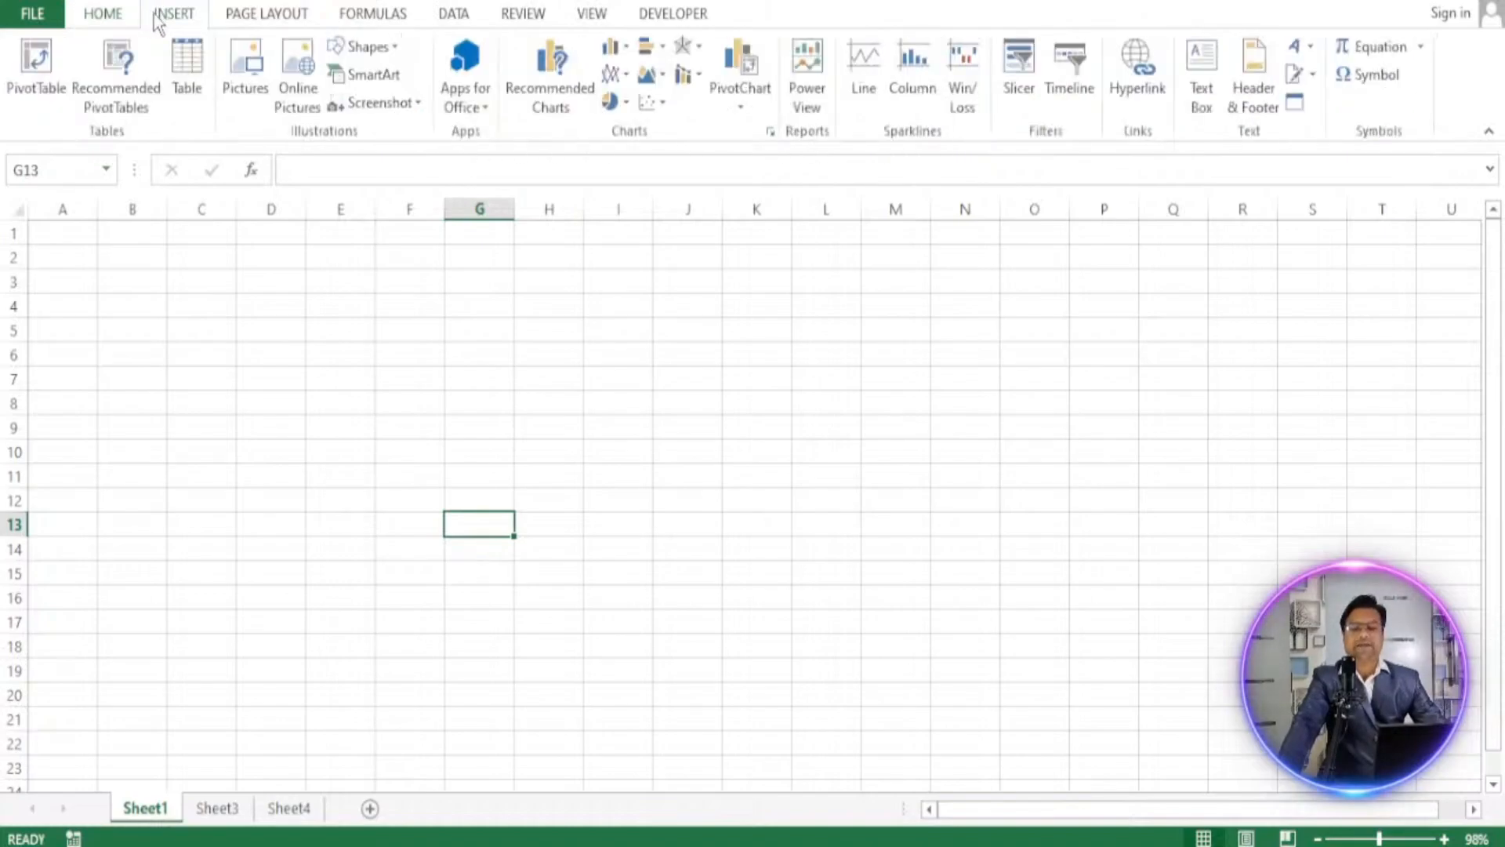
pyautogui.click(246, 19)
pyautogui.click(388, 20)
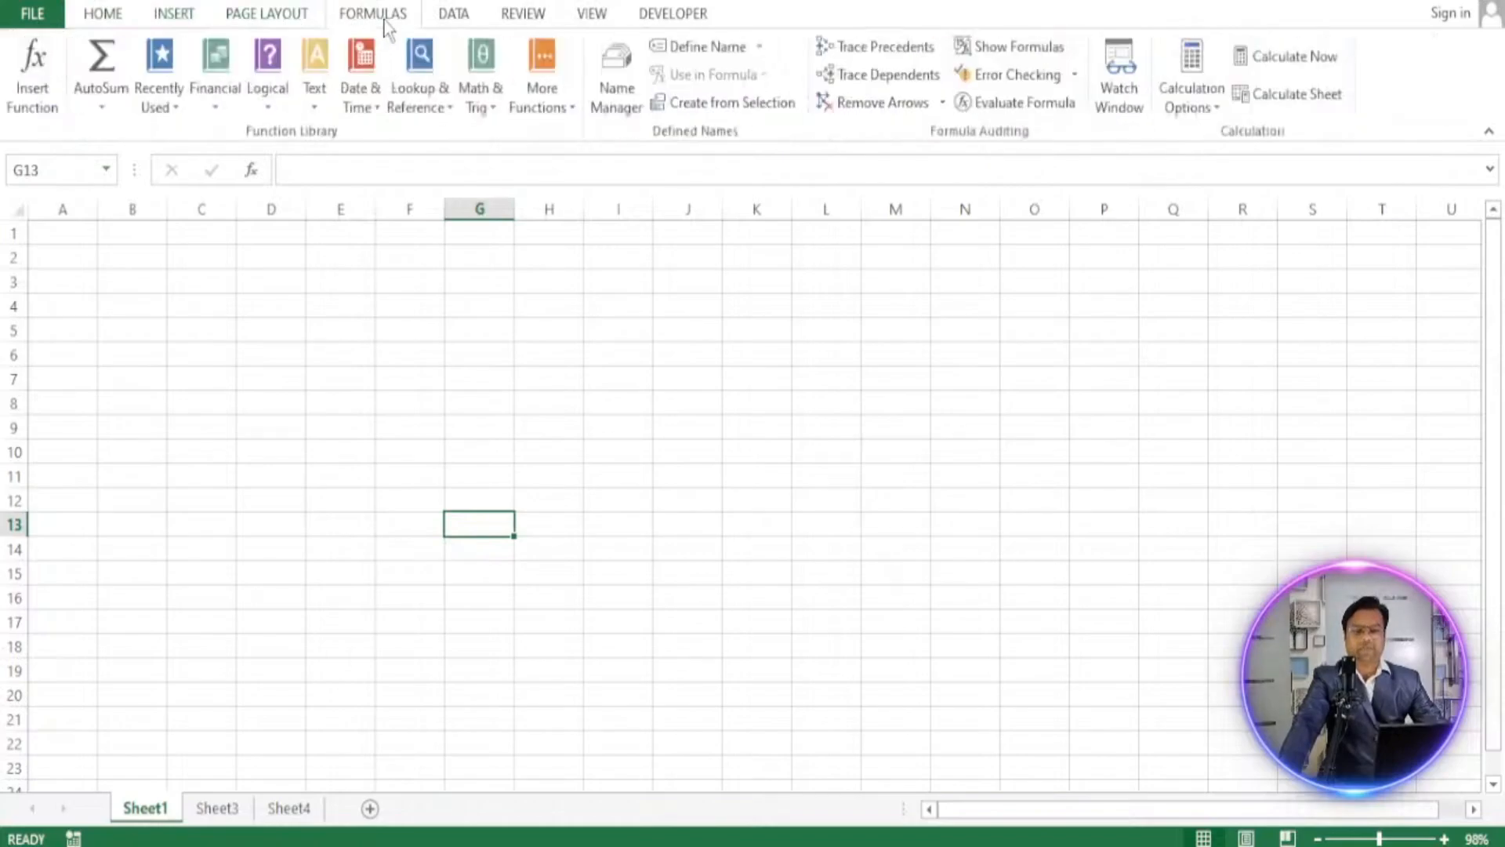
pyautogui.click(109, 20)
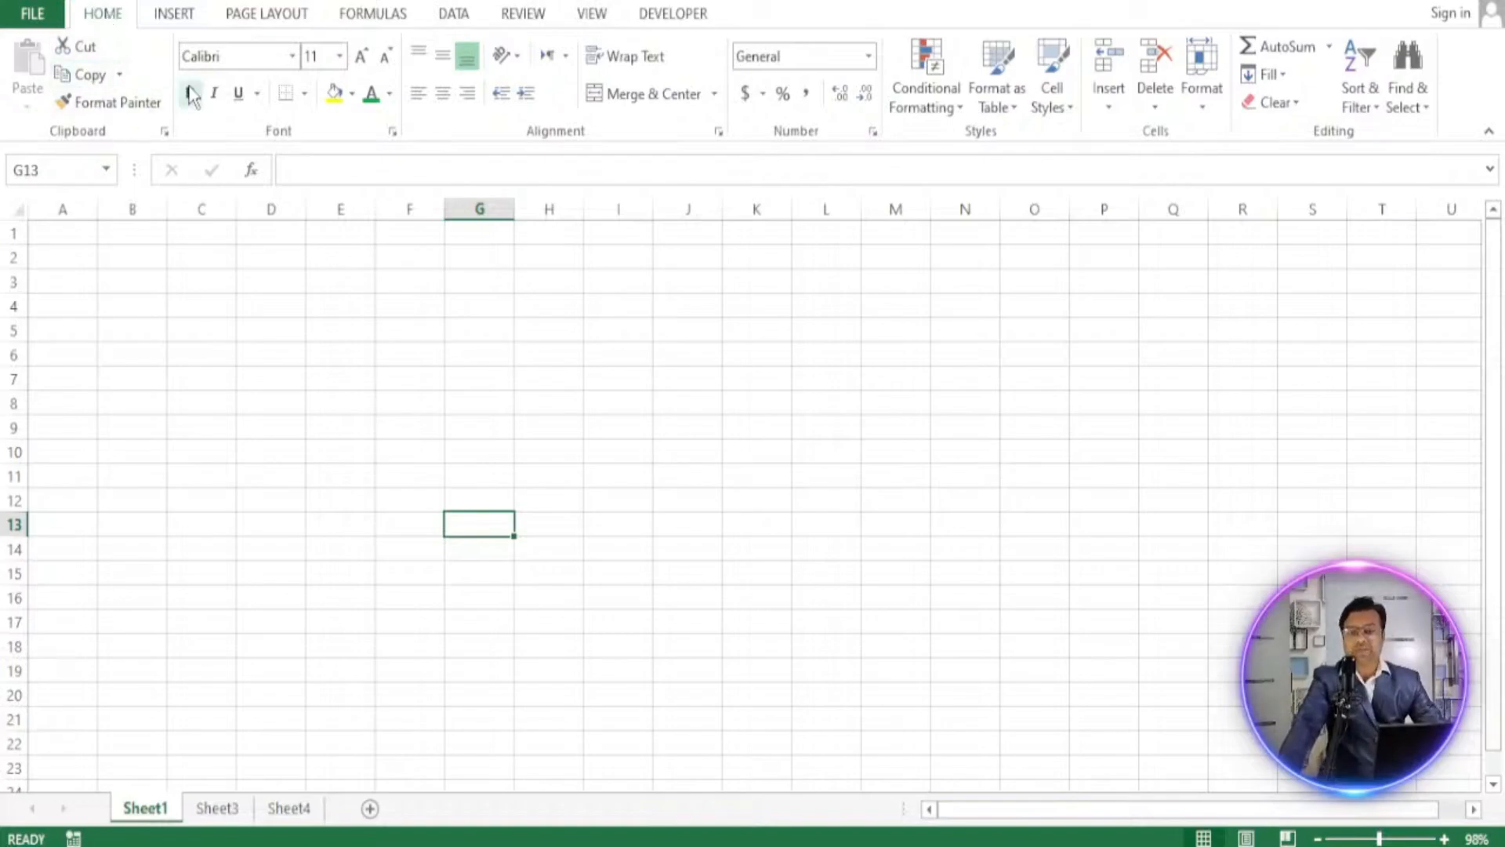
# Open the workbook's information page with its file management options.
pyautogui.click(32, 16)
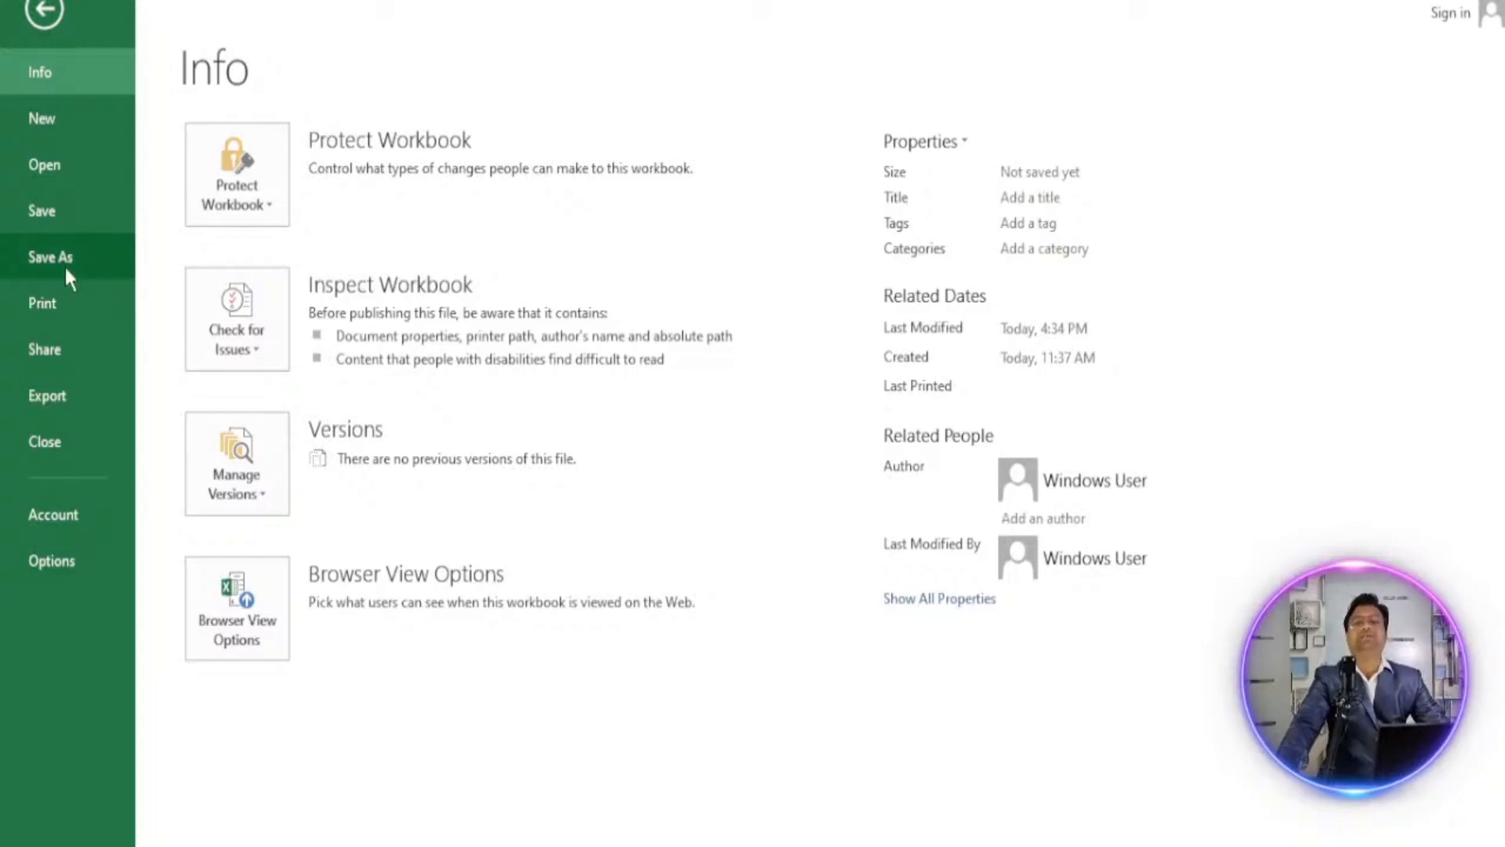
# Leave the file information page and select cell A1 on Sheet1.
pyautogui.click(44, 22)
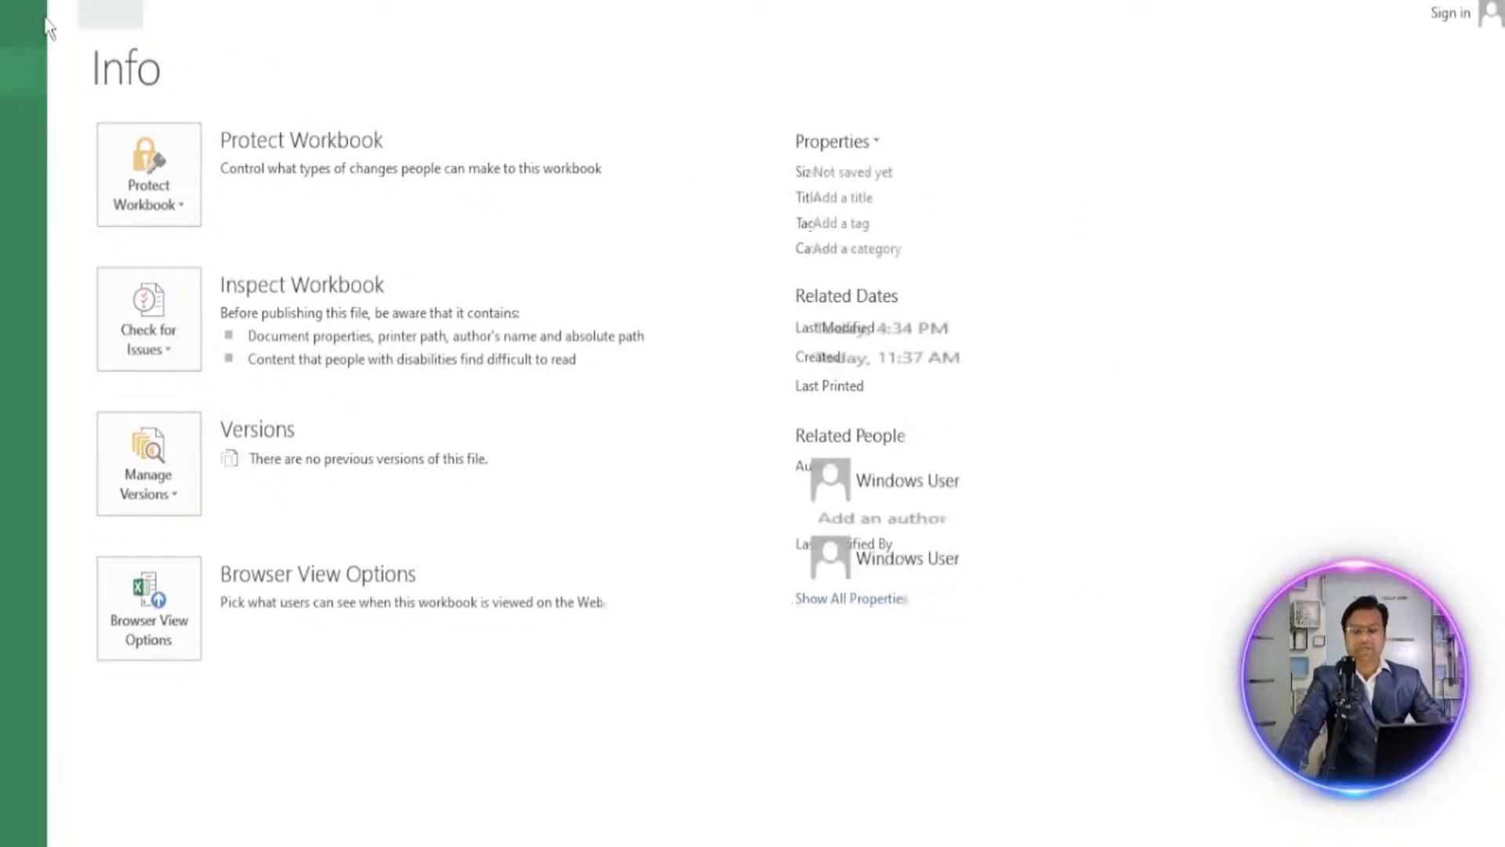
pyautogui.click(245, 303)
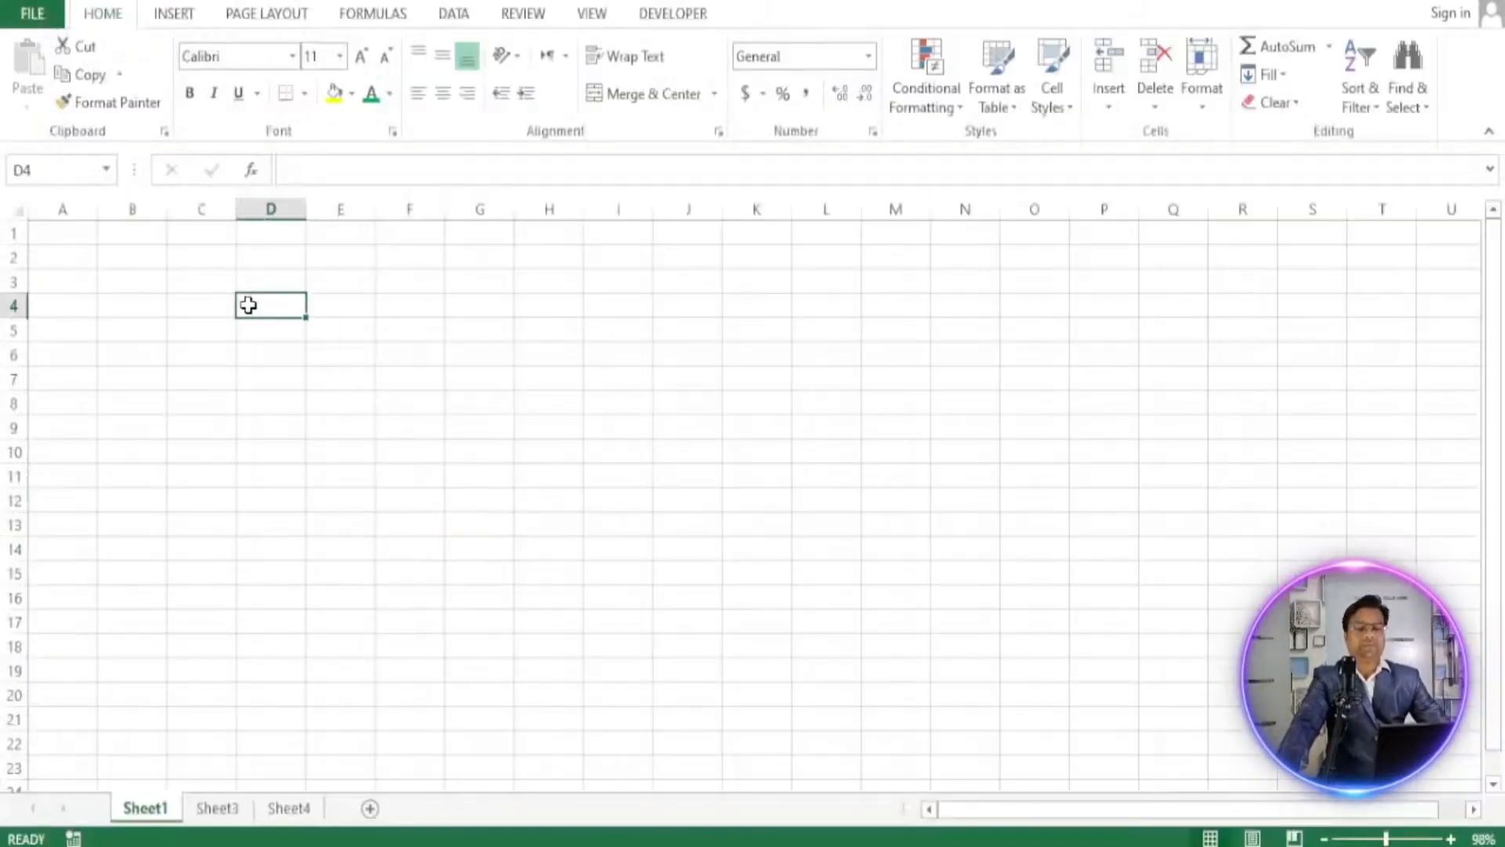
pyautogui.click(132, 234)
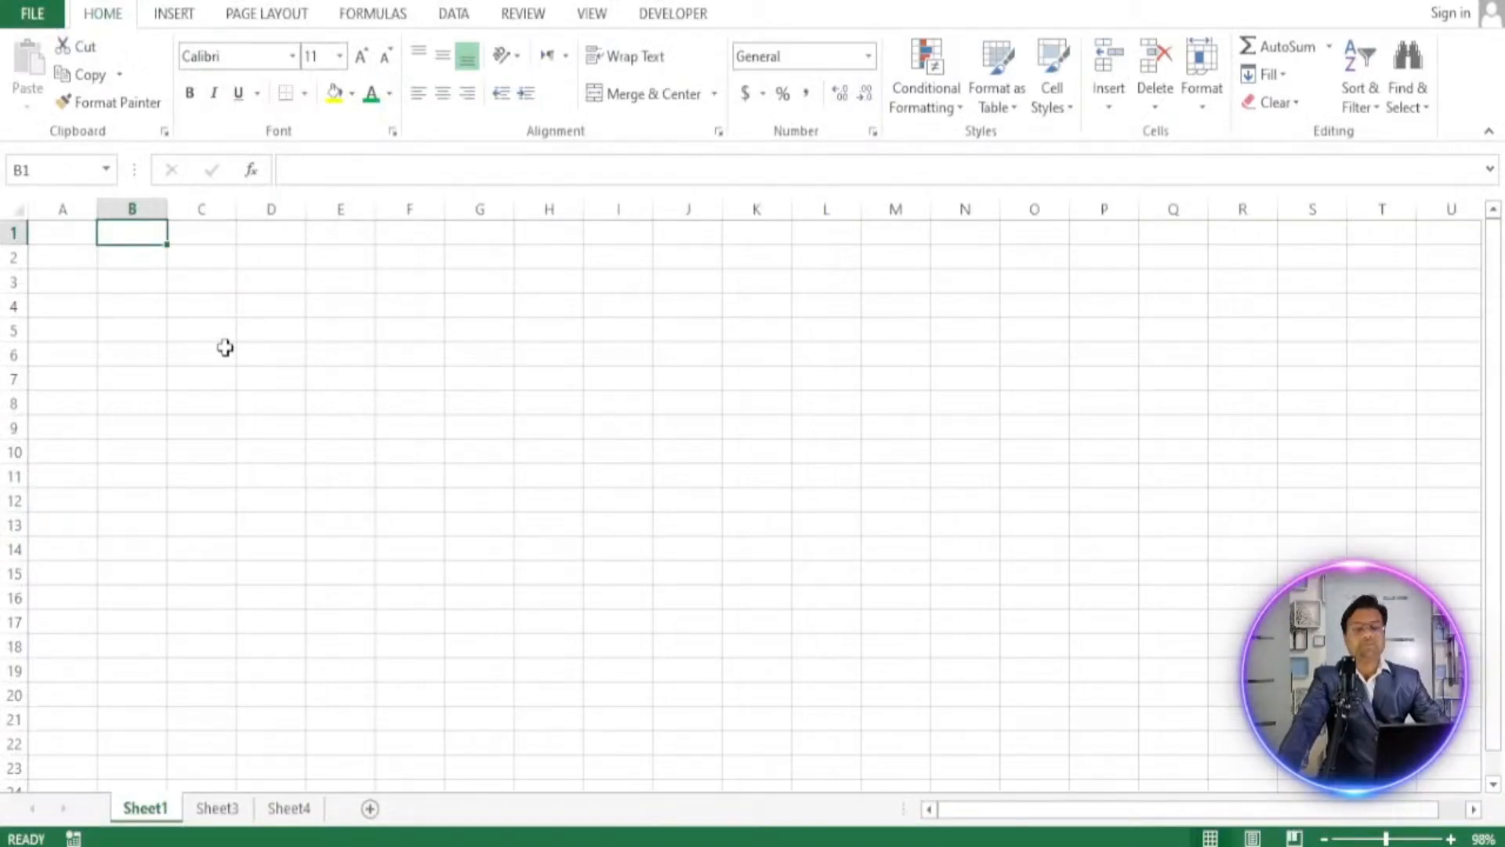
pyautogui.click(65, 240)
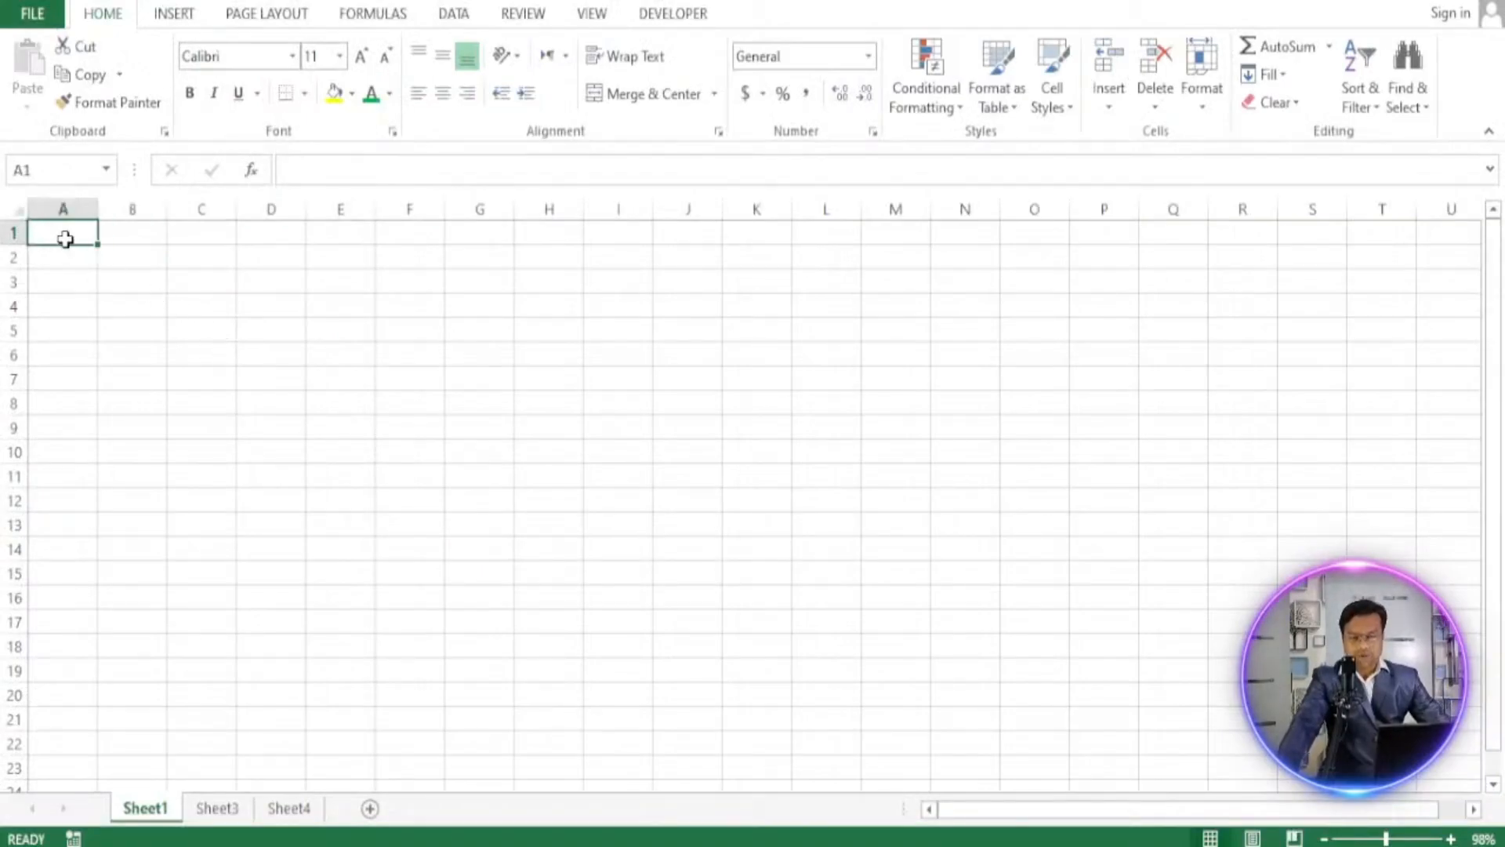
pyautogui.click(197, 374)
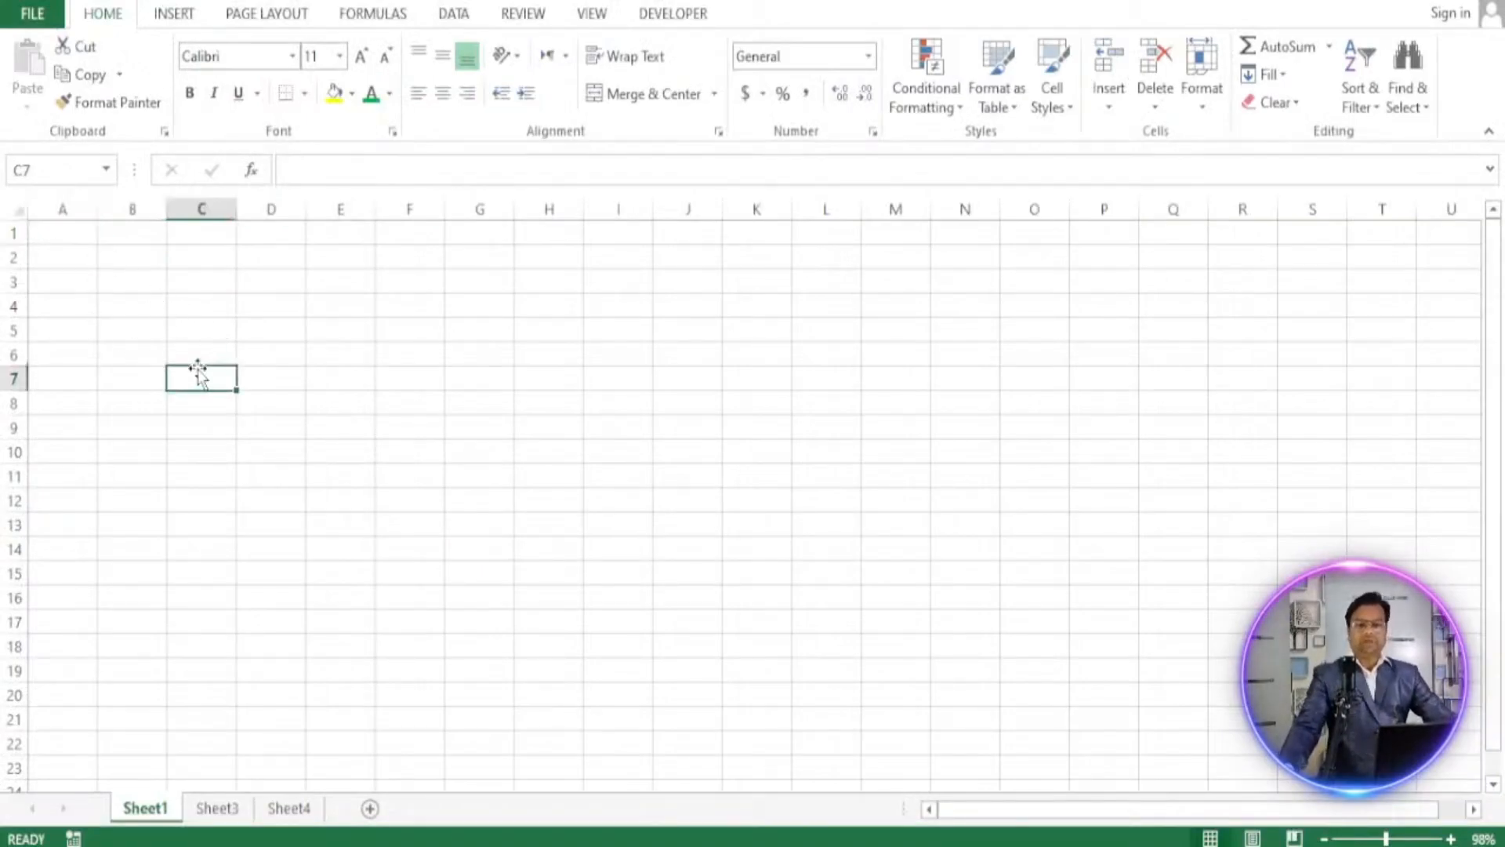
pyautogui.click(364, 376)
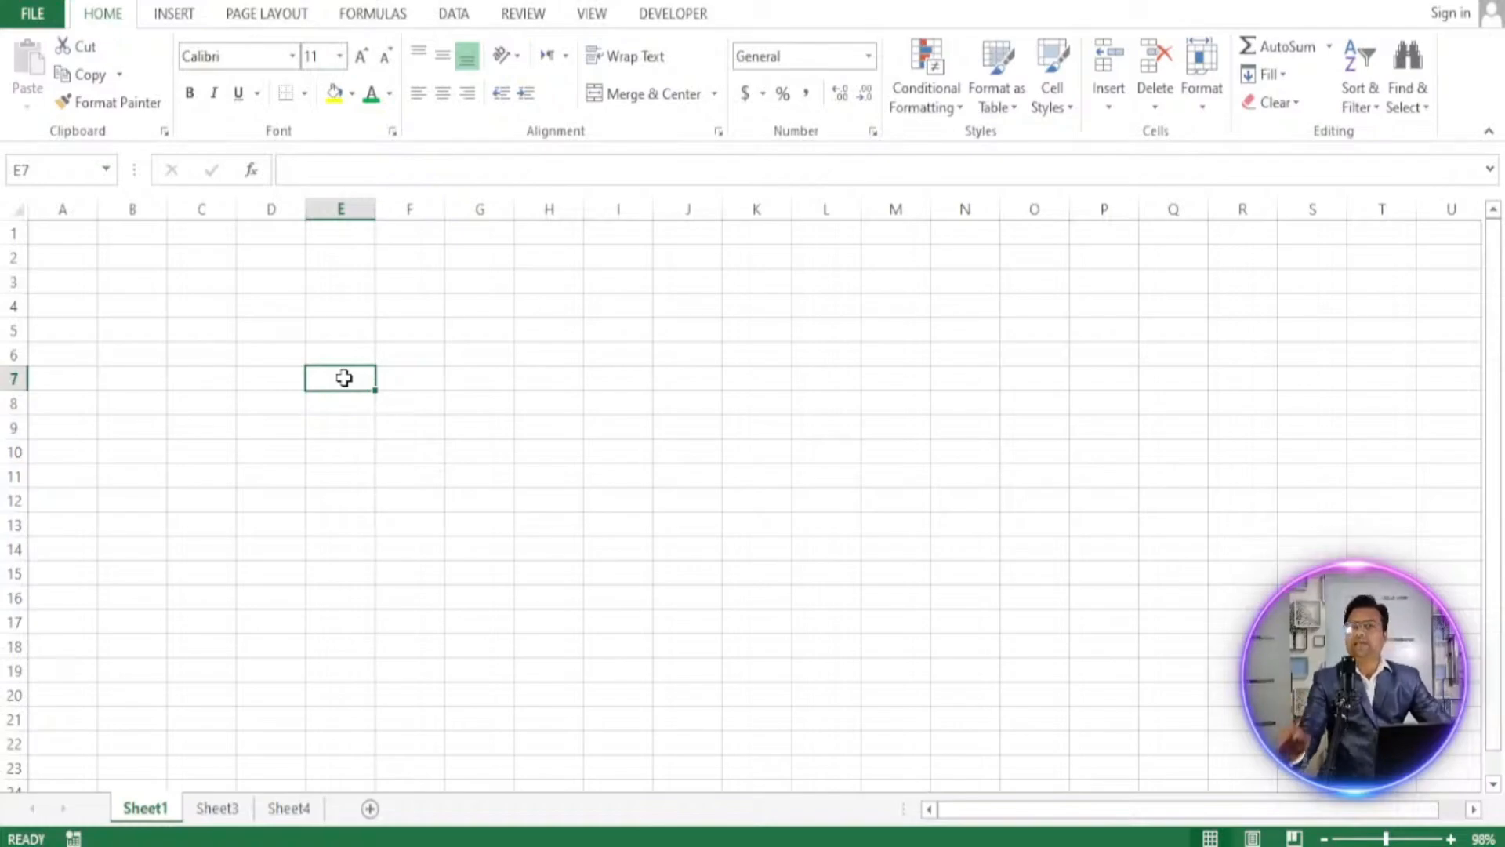
pyautogui.click(60, 240)
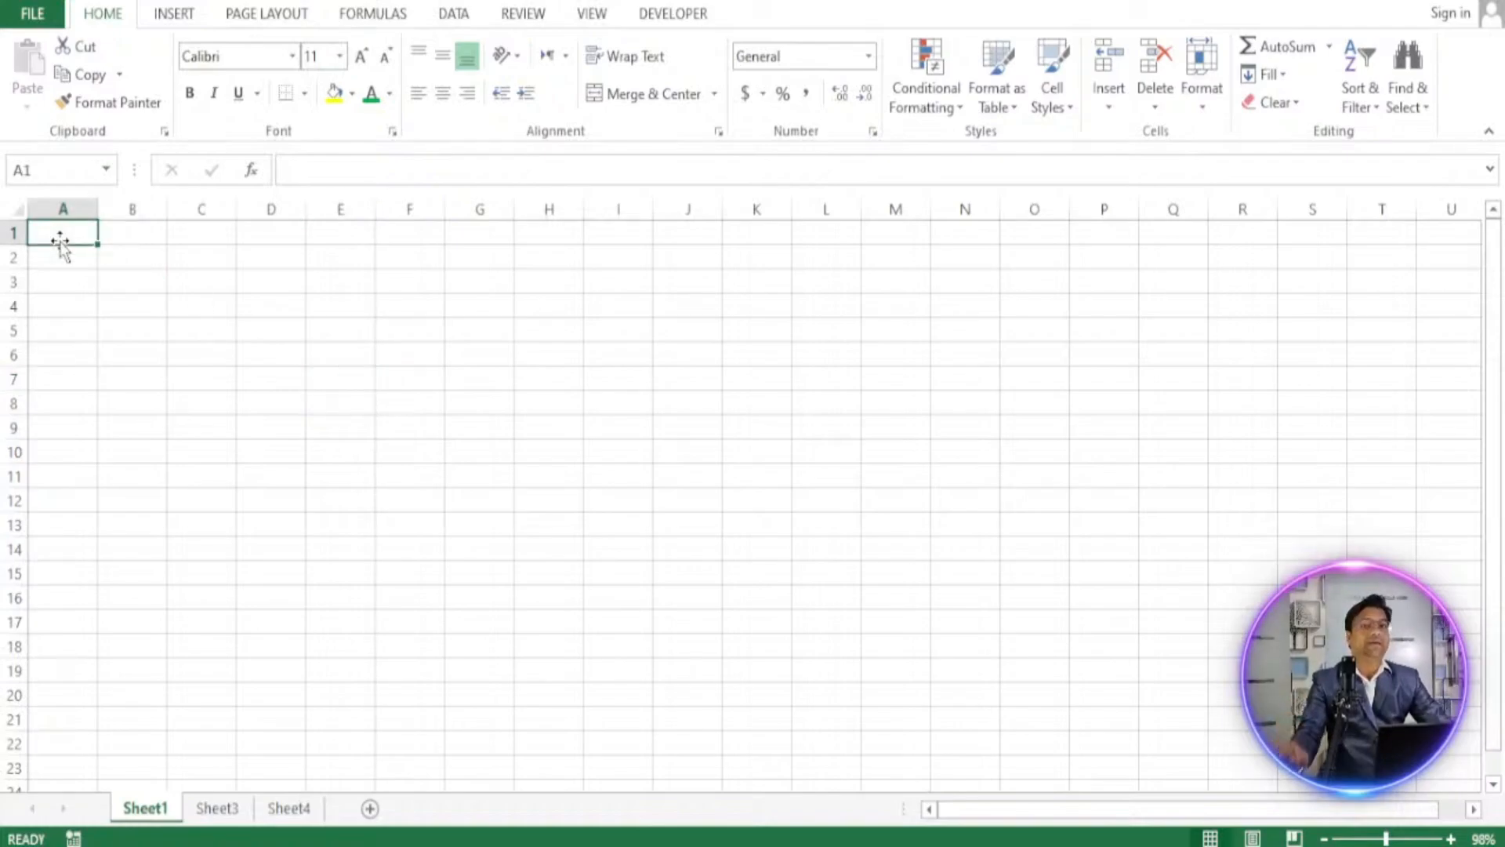
pyautogui.click(110, 299)
pyautogui.click(312, 309)
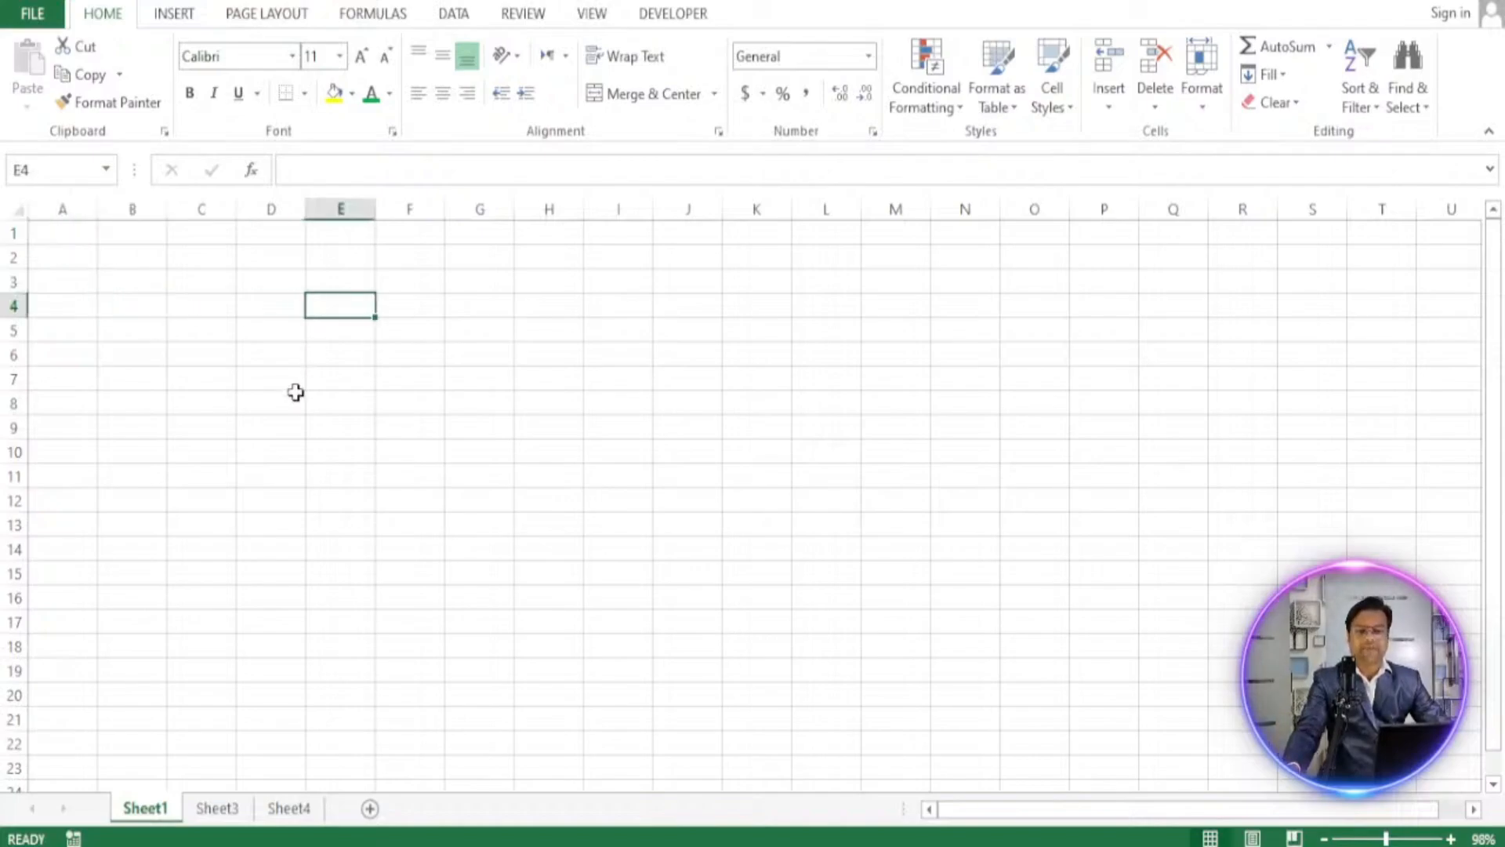
pyautogui.click(274, 399)
pyautogui.click(225, 330)
pyautogui.click(72, 262)
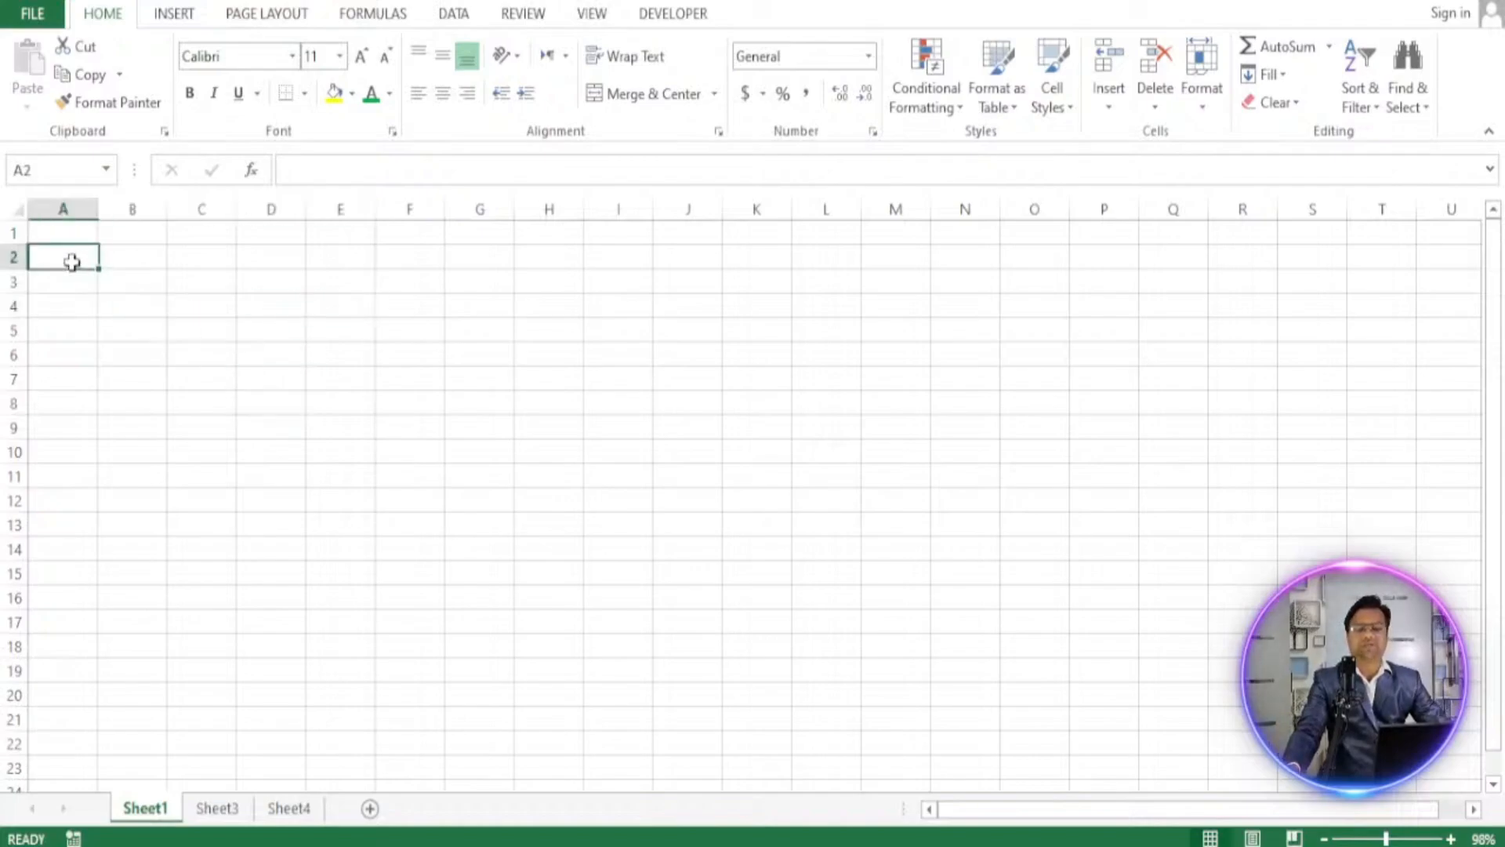
pyautogui.click(132, 272)
pyautogui.click(590, 333)
pyautogui.click(555, 478)
pyautogui.click(294, 434)
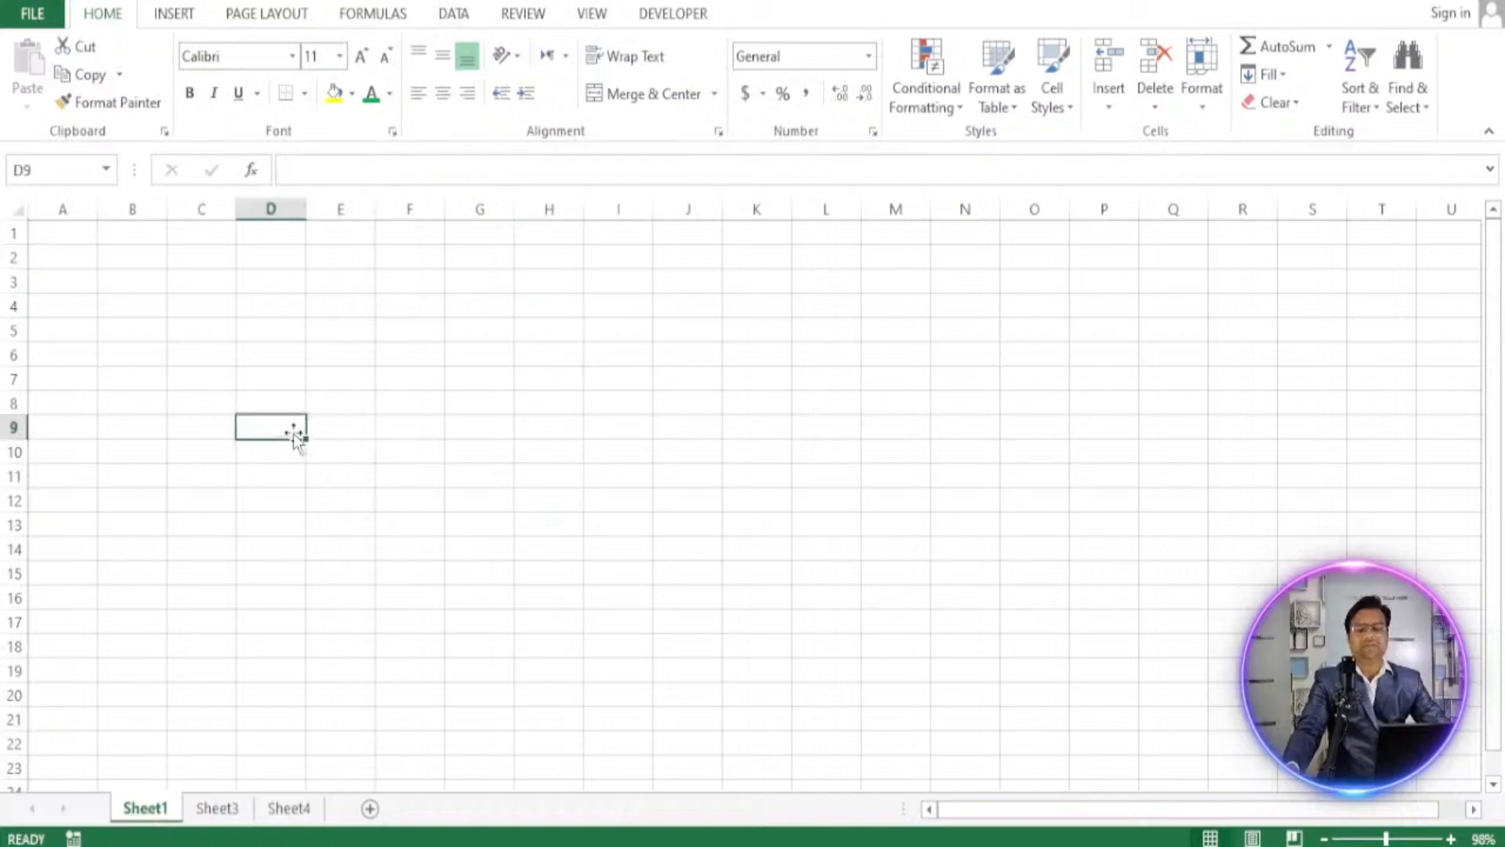
pyautogui.click(399, 333)
pyautogui.click(508, 407)
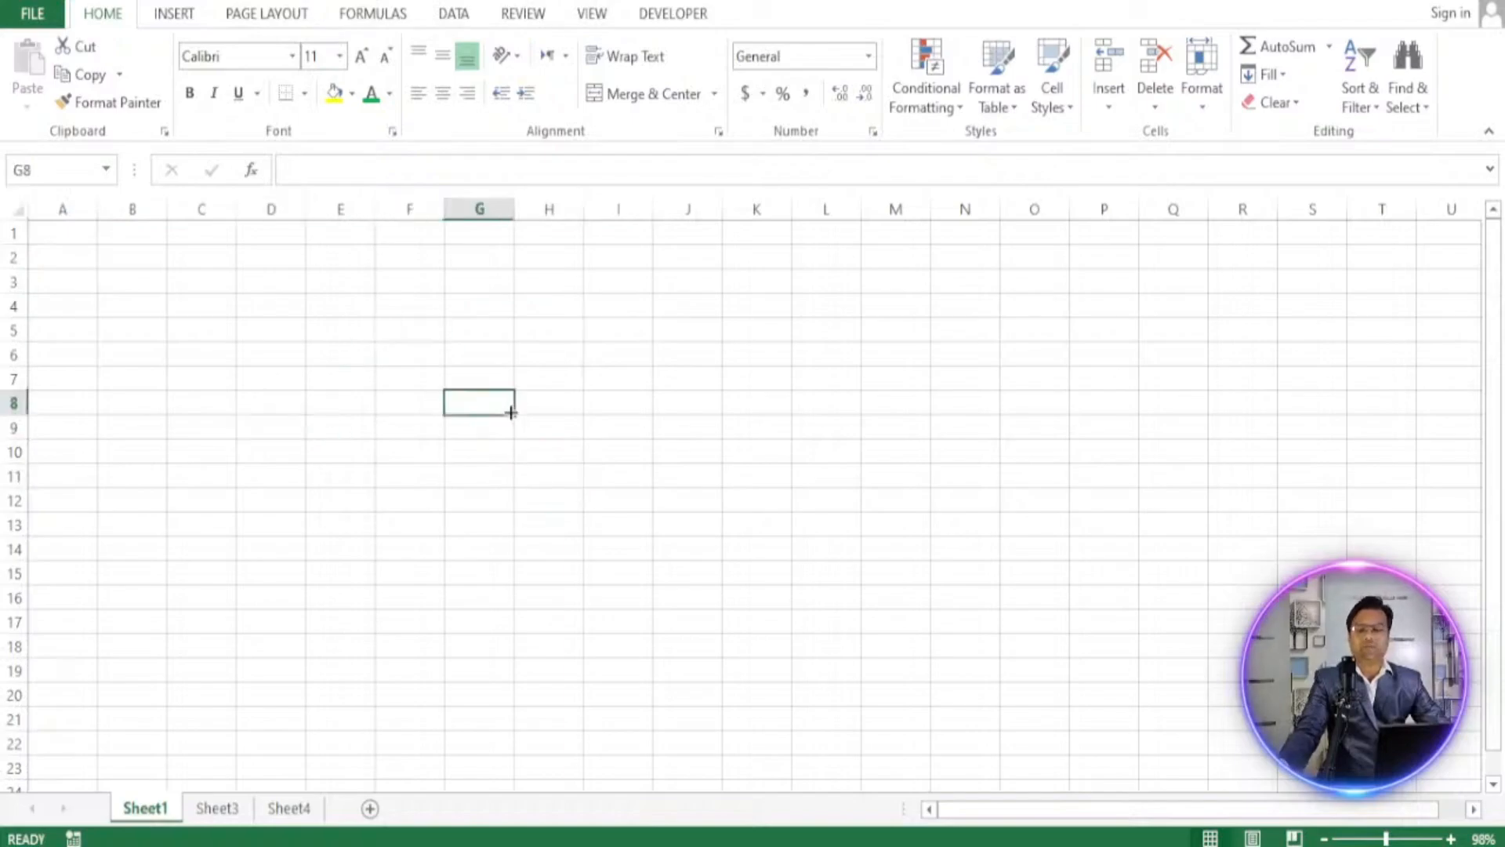
# Enter the column heading "Sr No" in cell A1.
pyautogui.click(70, 237)
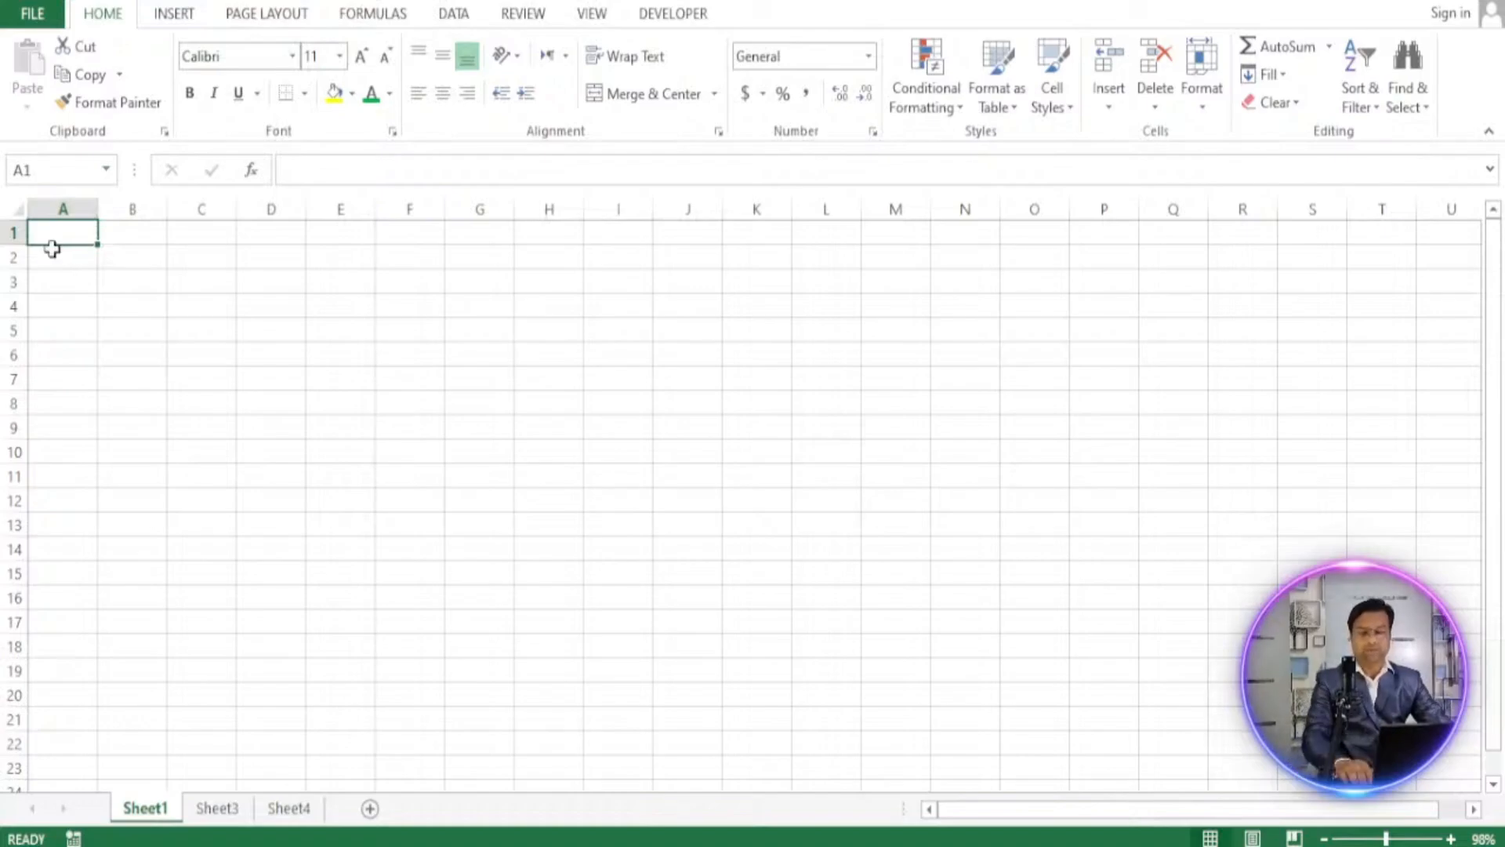
pyautogui.scroll(6, 118, 296)
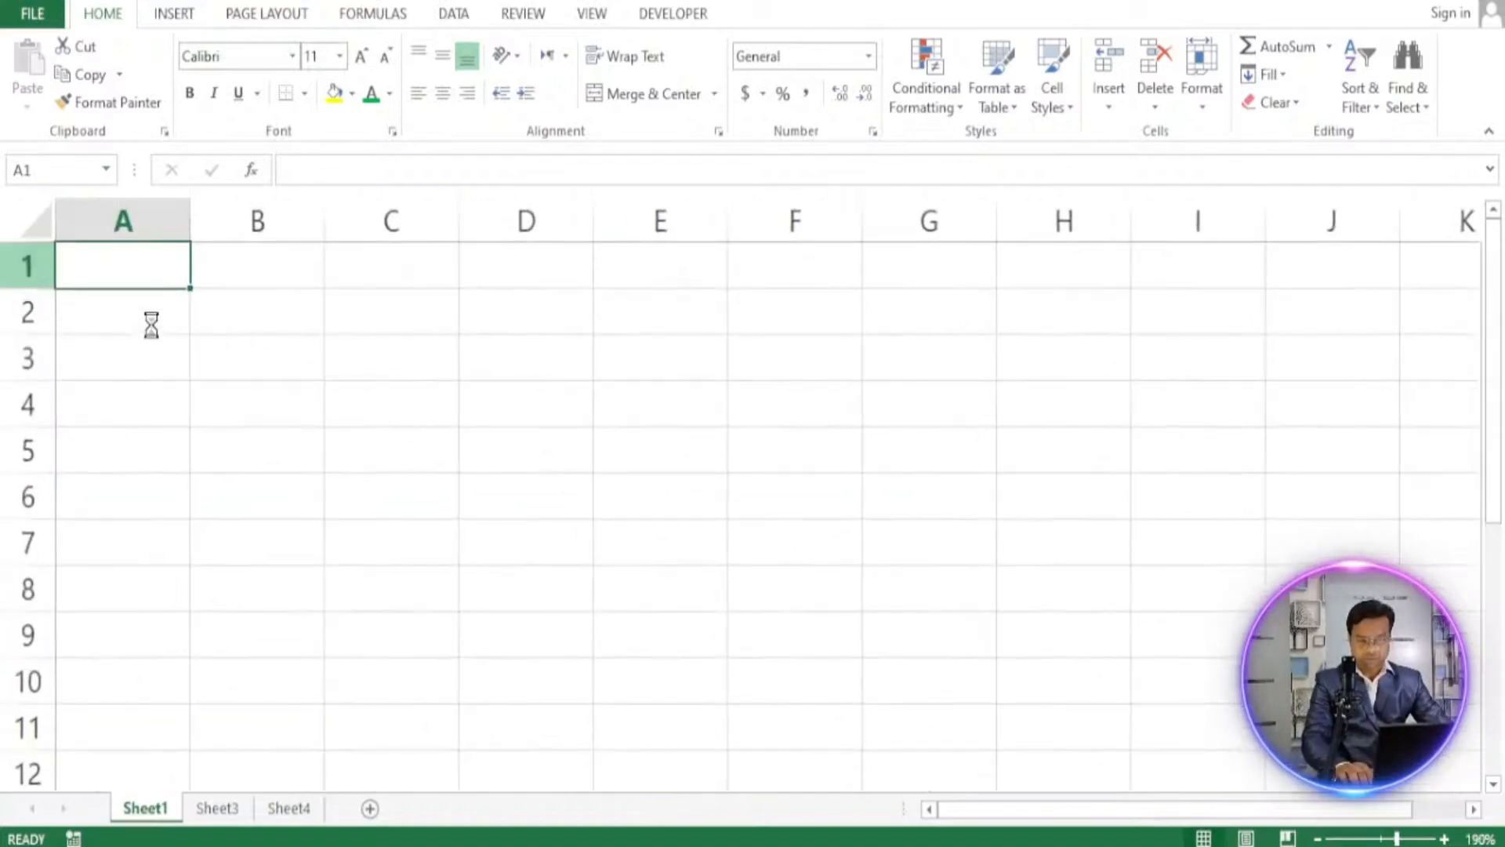
pyautogui.scroll(4, 151, 325)
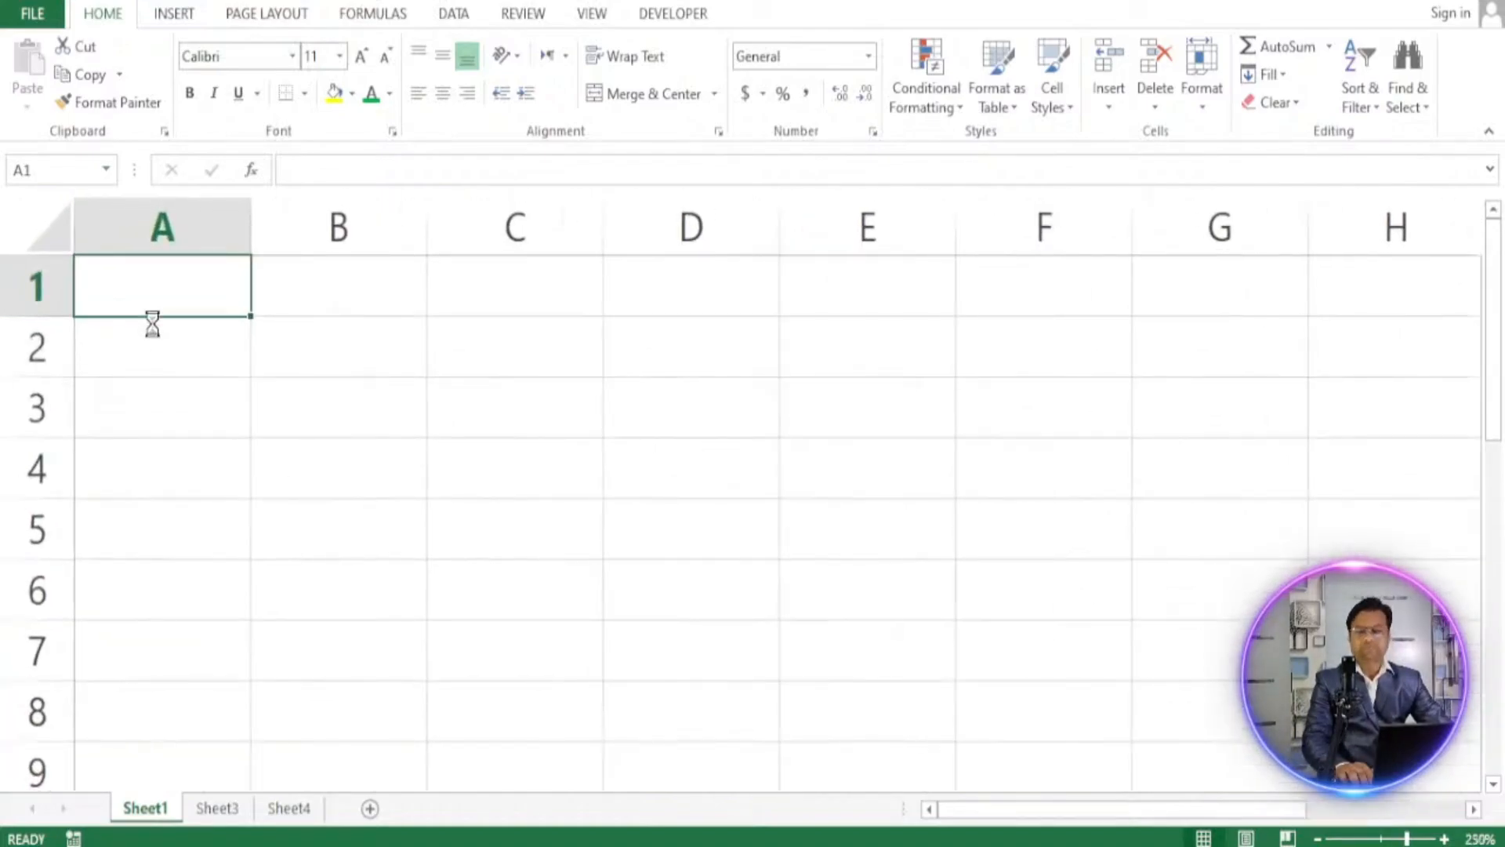
pyautogui.scroll(5, 151, 325)
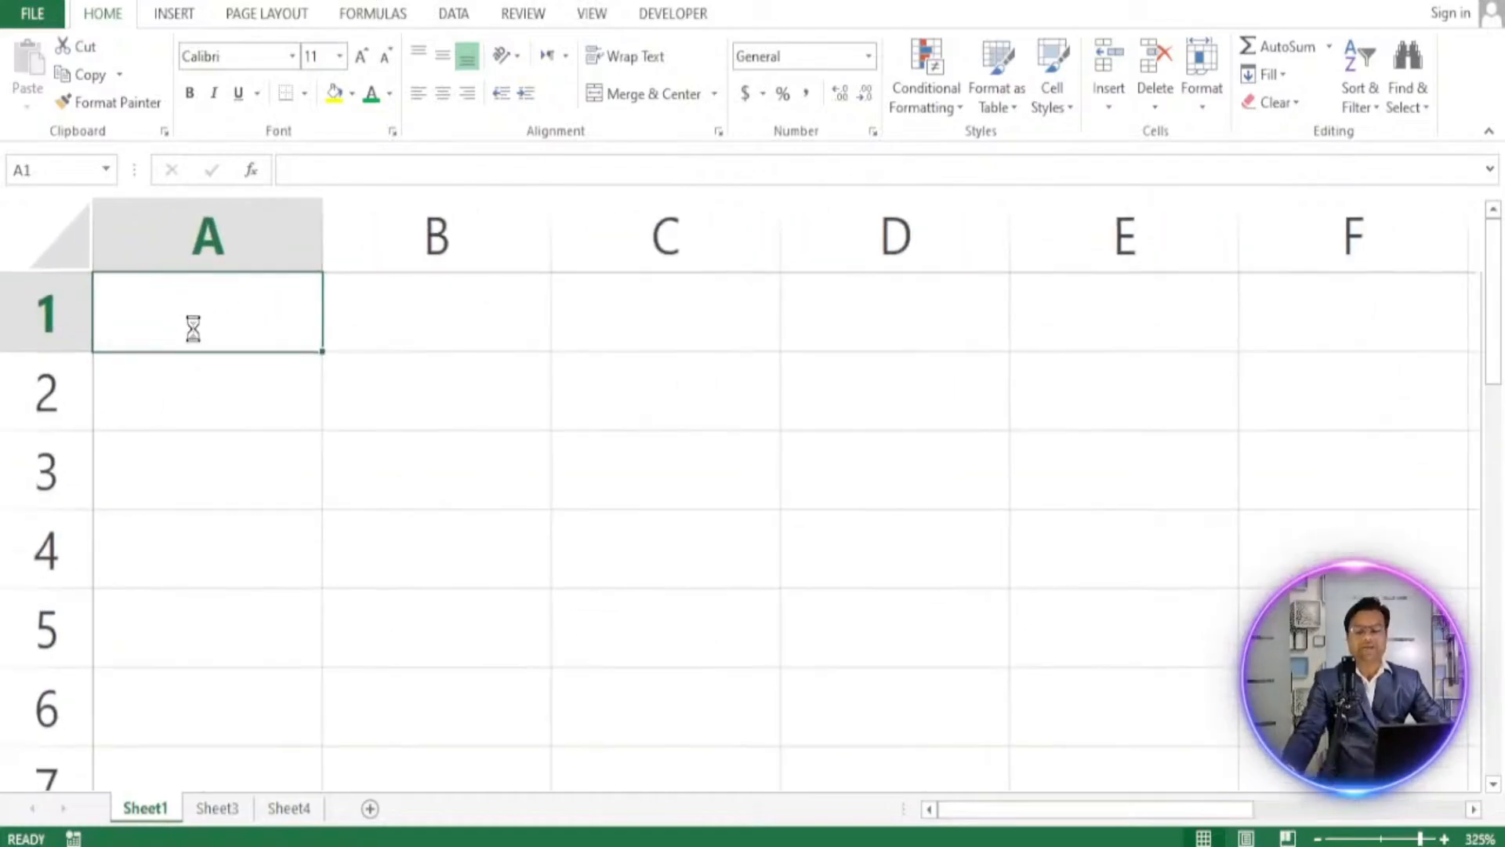
pyautogui.scroll(3, 193, 329)
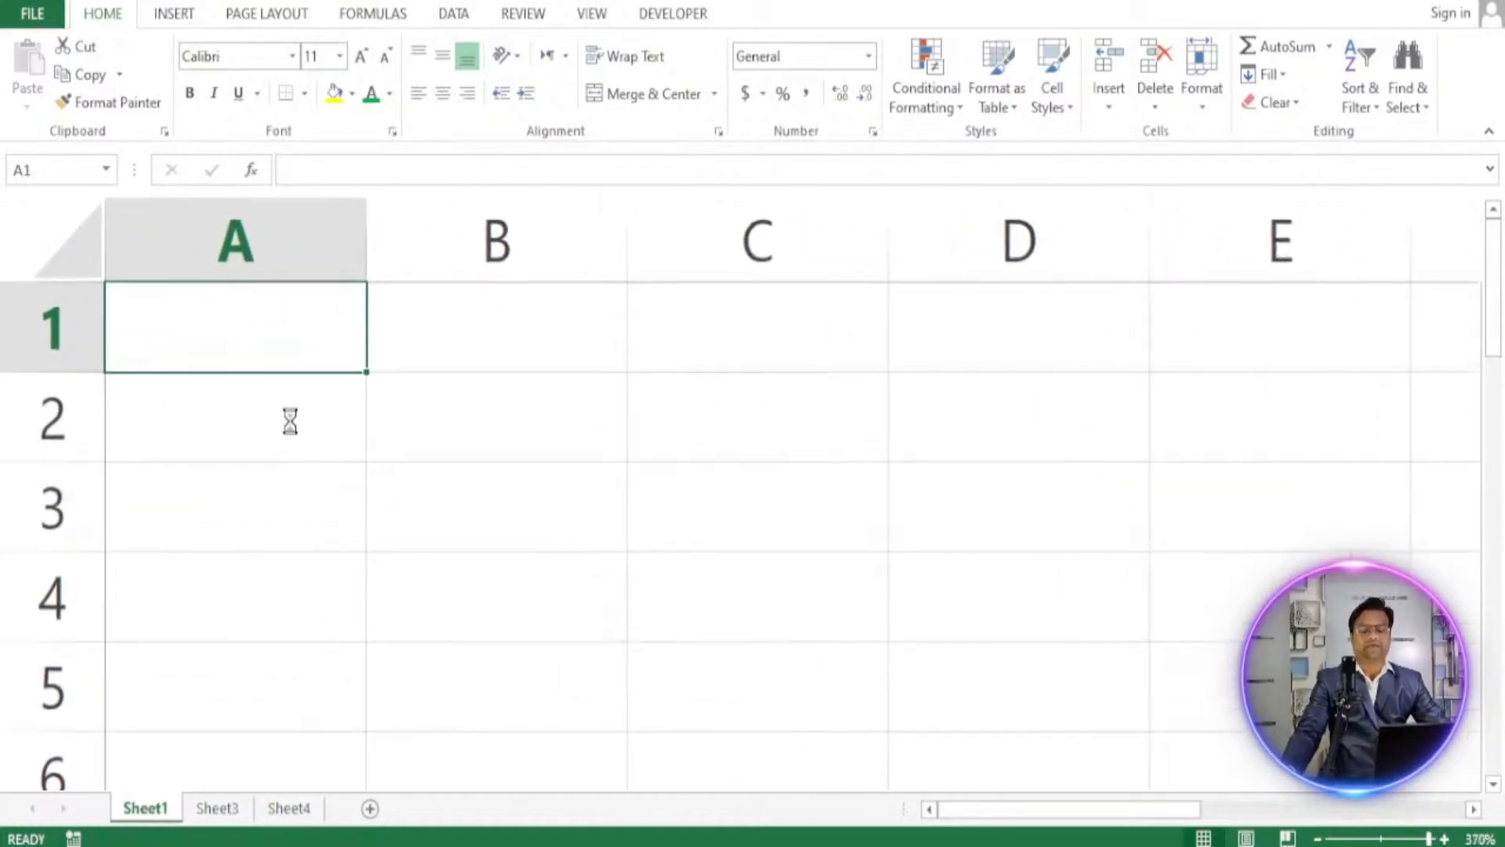
pyautogui.scroll(2, 290, 421)
pyautogui.click(304, 443)
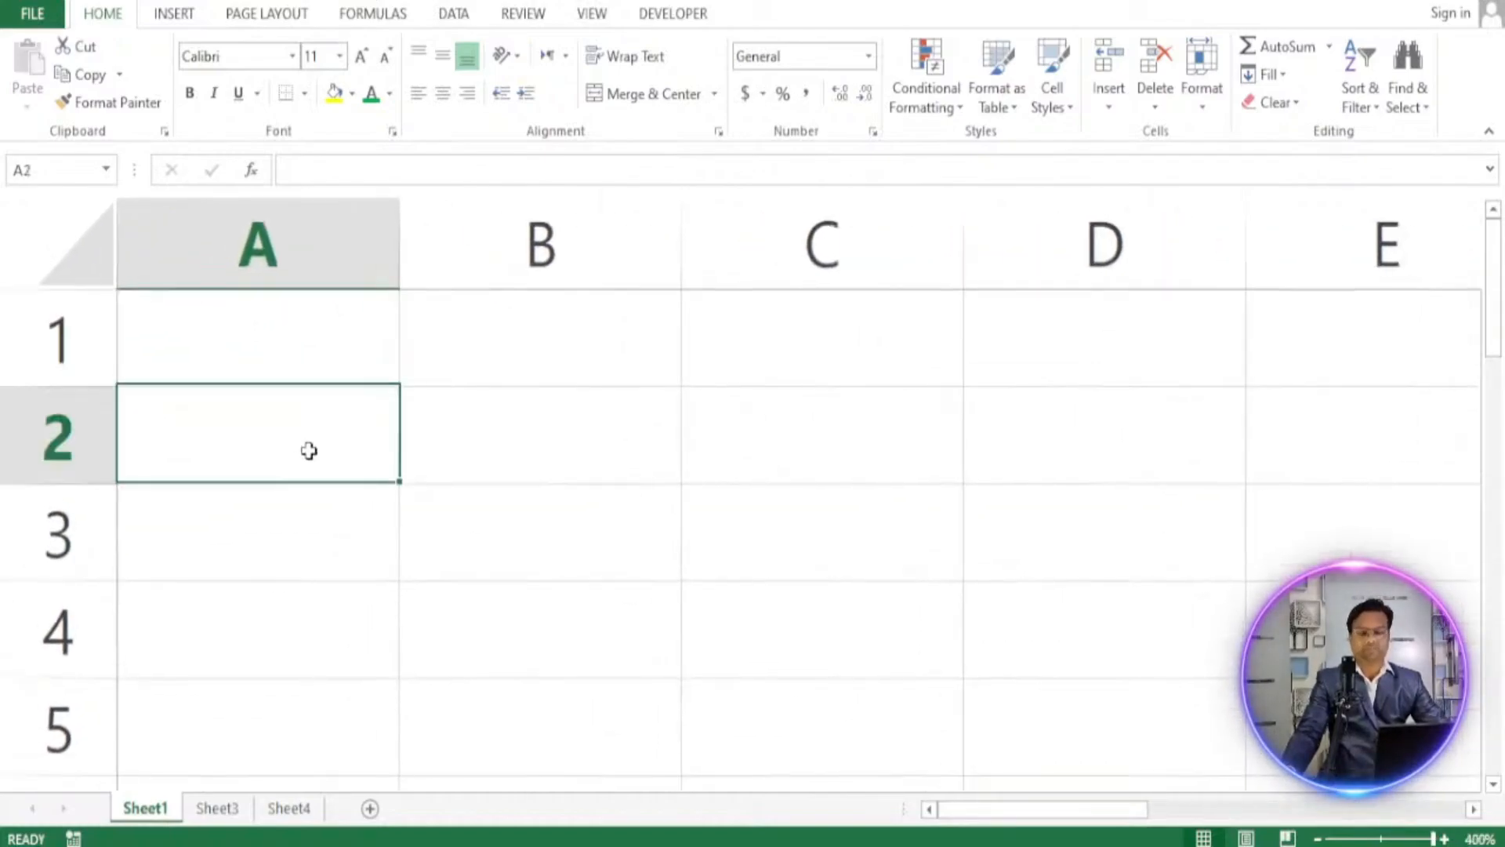
pyautogui.click(295, 327)
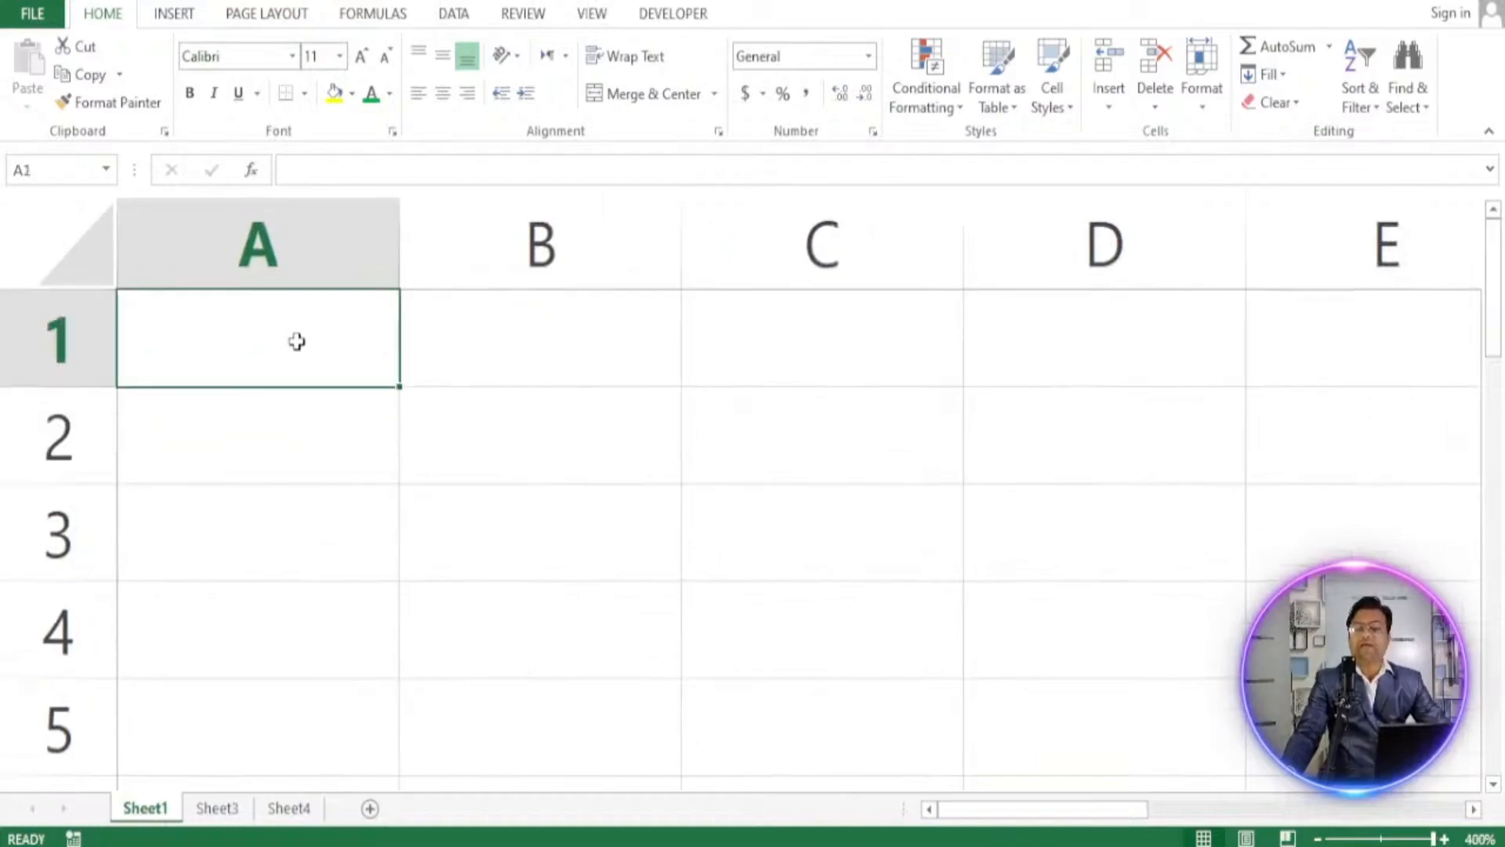
pyautogui.doubleClick(296, 341)
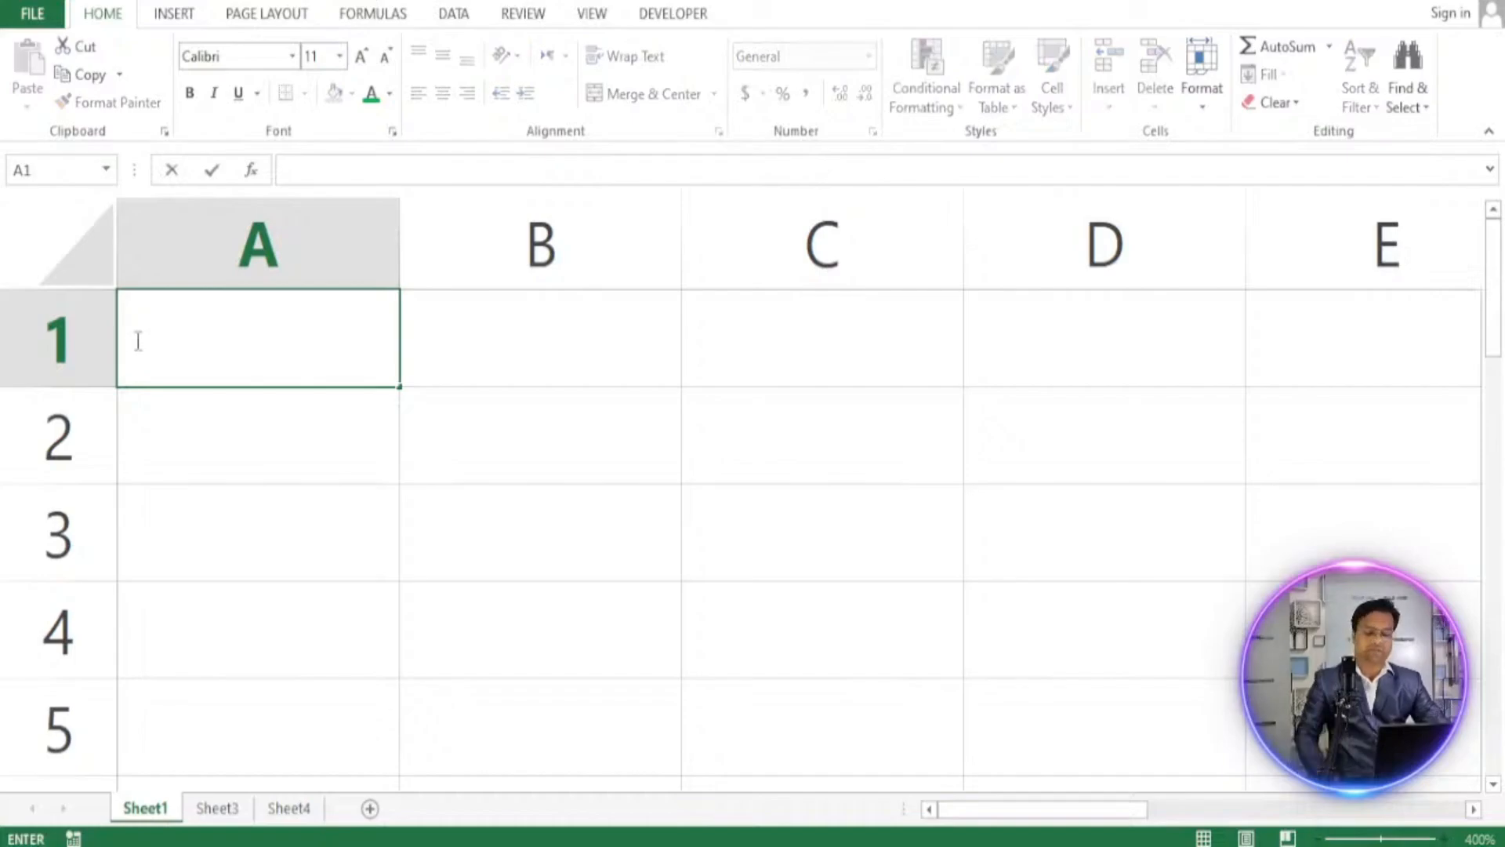
pyautogui.write('Sr No')
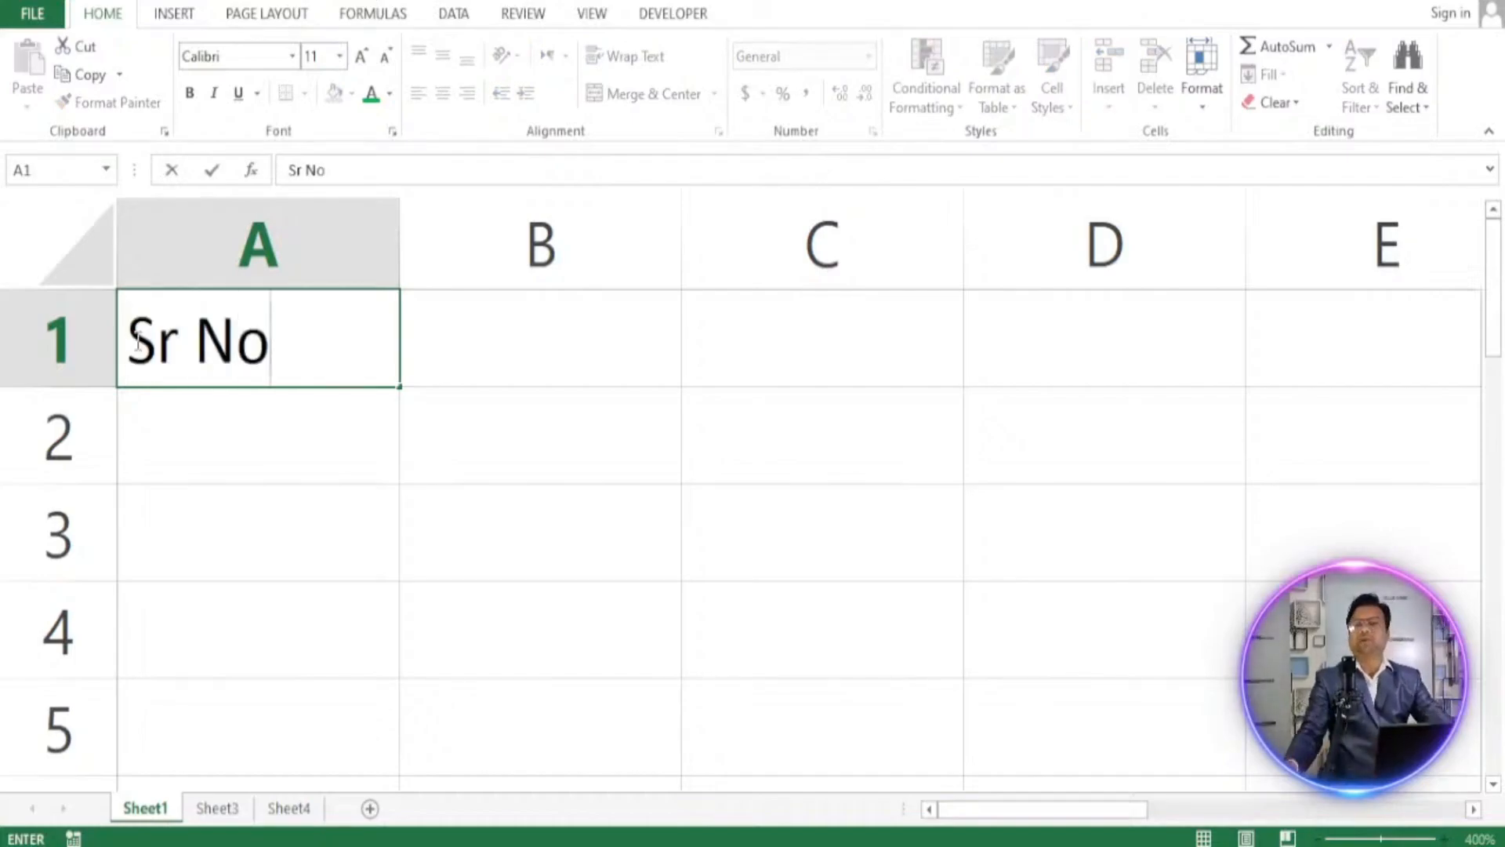
pyautogui.click(183, 435)
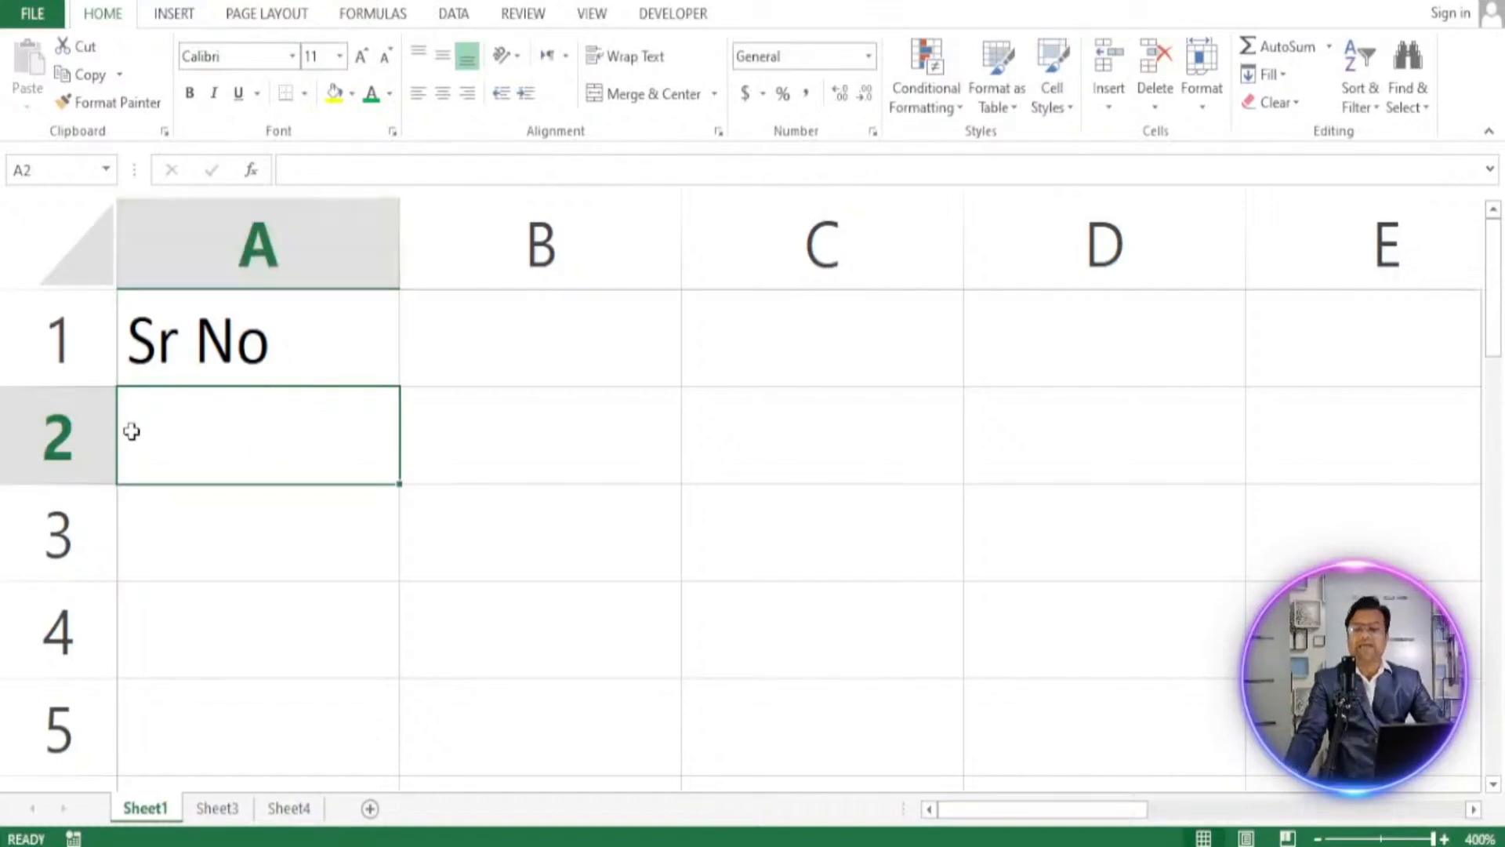
# Edit the heading in cell A1 to read "Sr. No." by adding a period after each abbreviation.
pyautogui.click(221, 343)
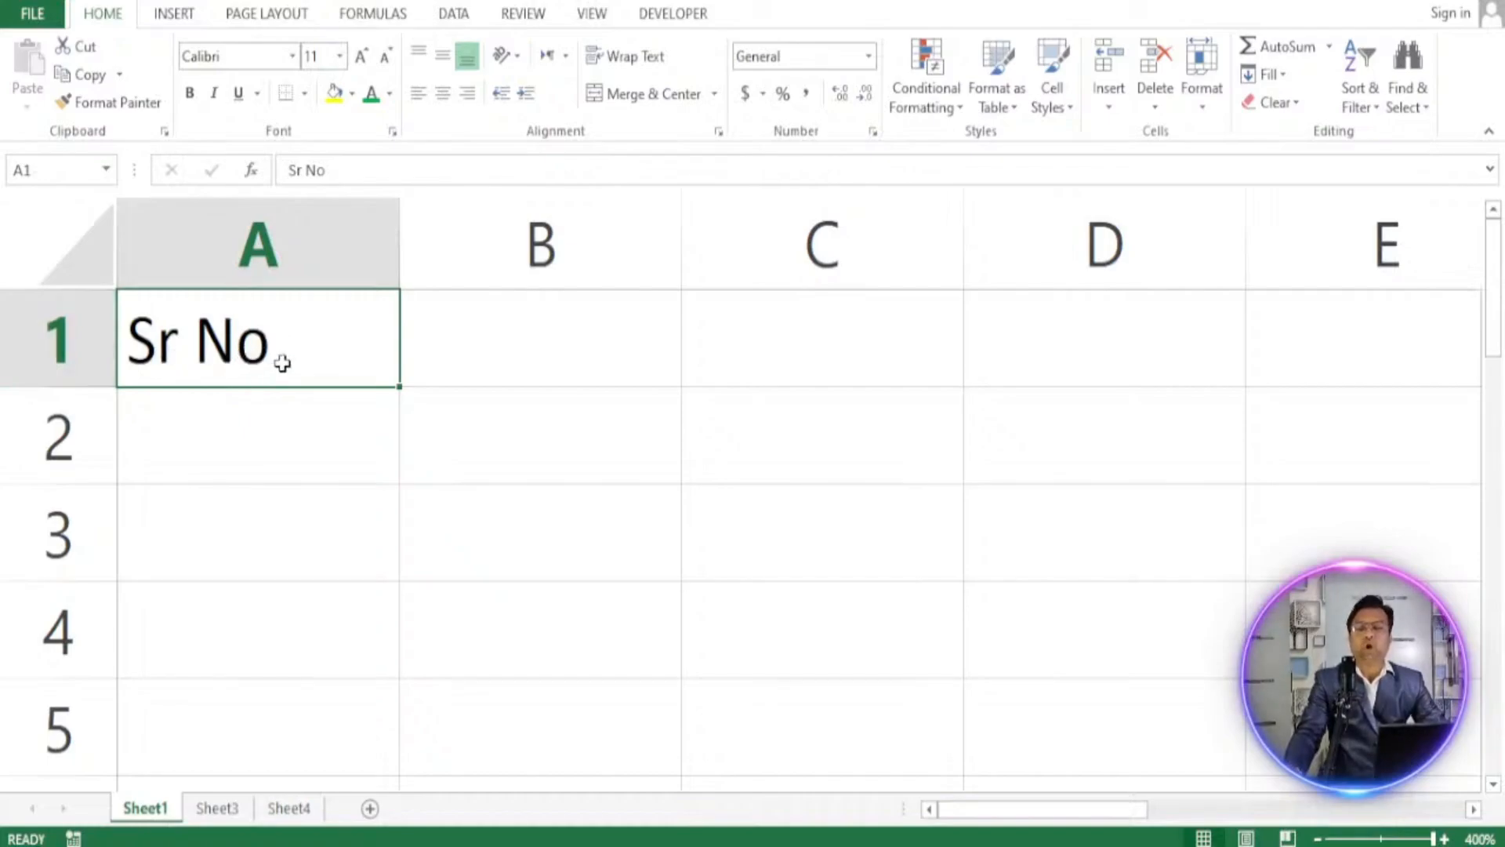
pyautogui.click(283, 426)
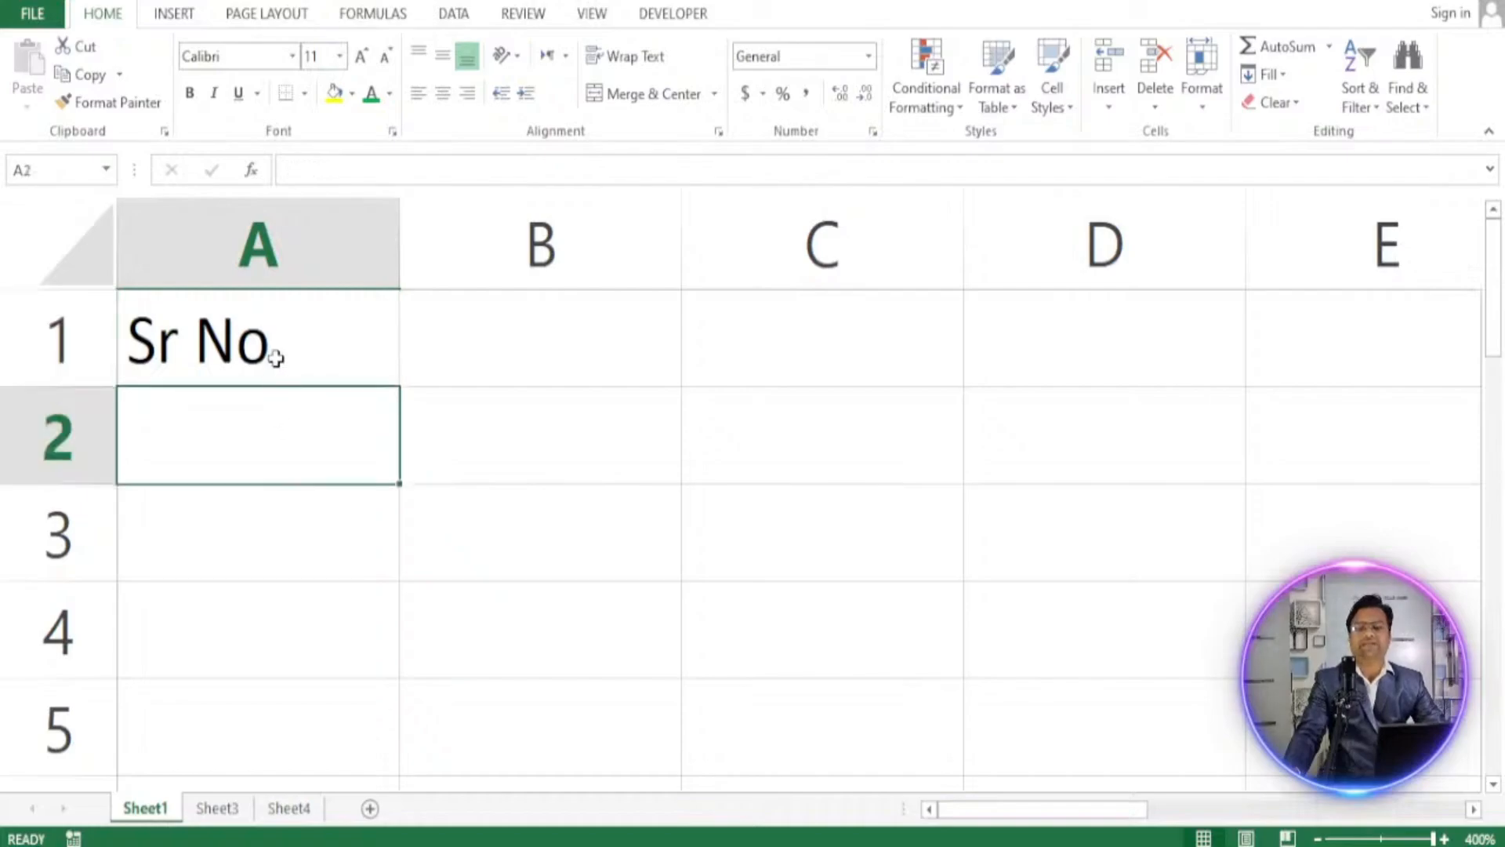
pyautogui.click(276, 354)
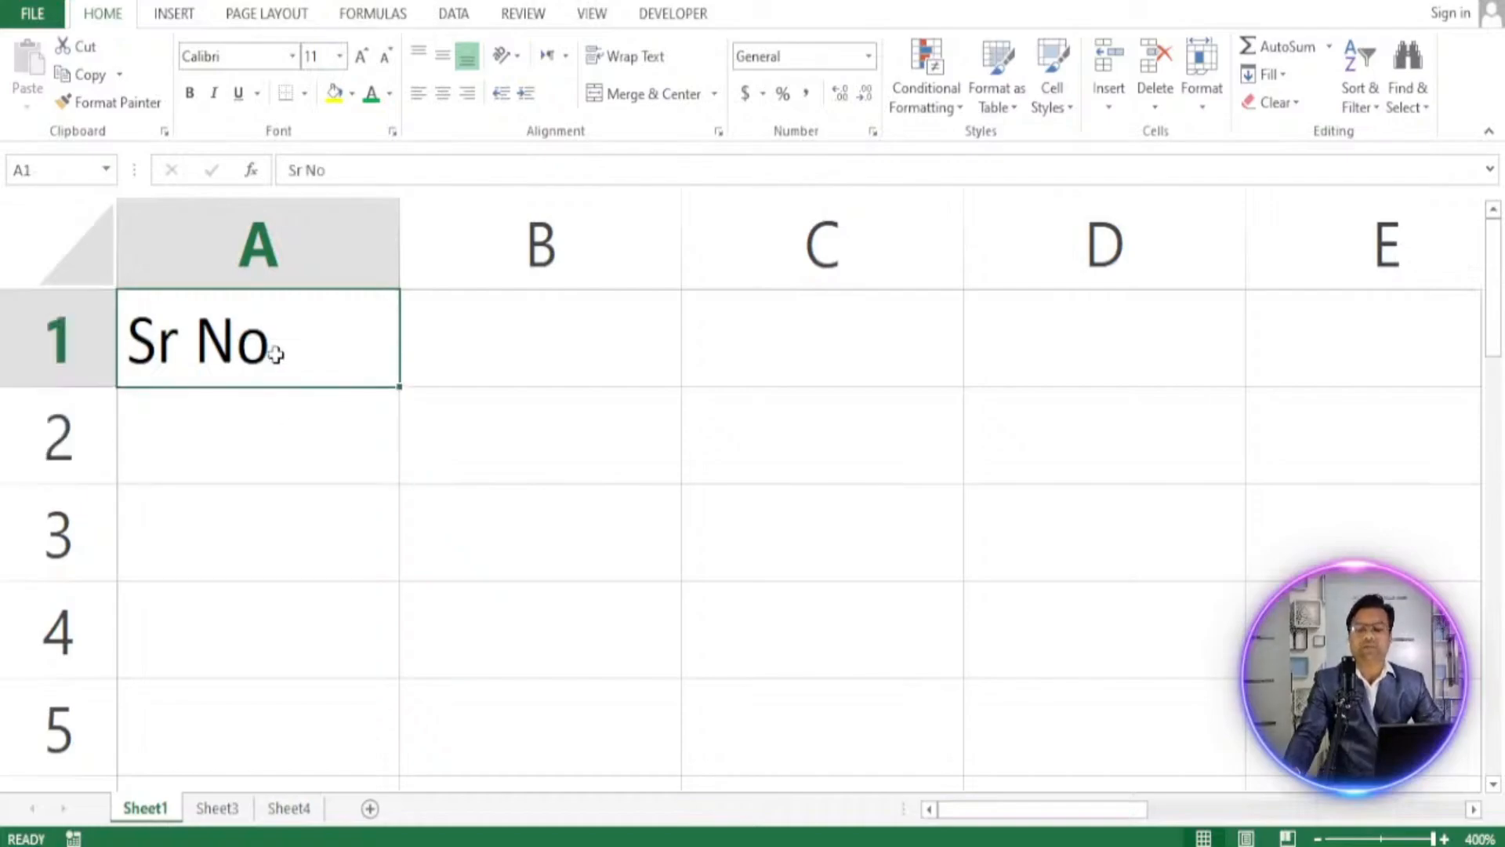
pyautogui.doubleClick(276, 354)
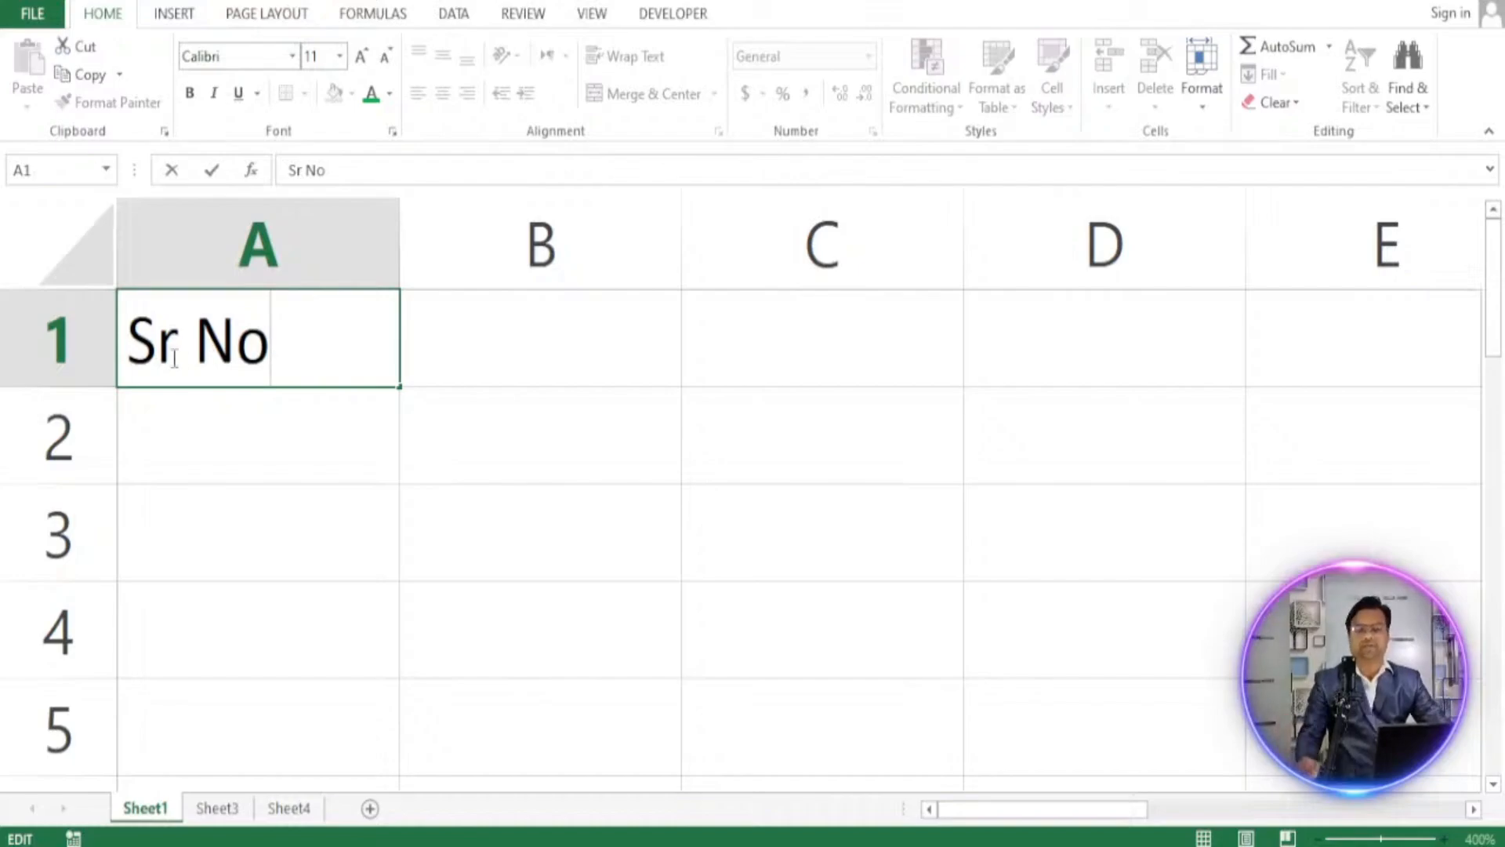
pyautogui.click(177, 359)
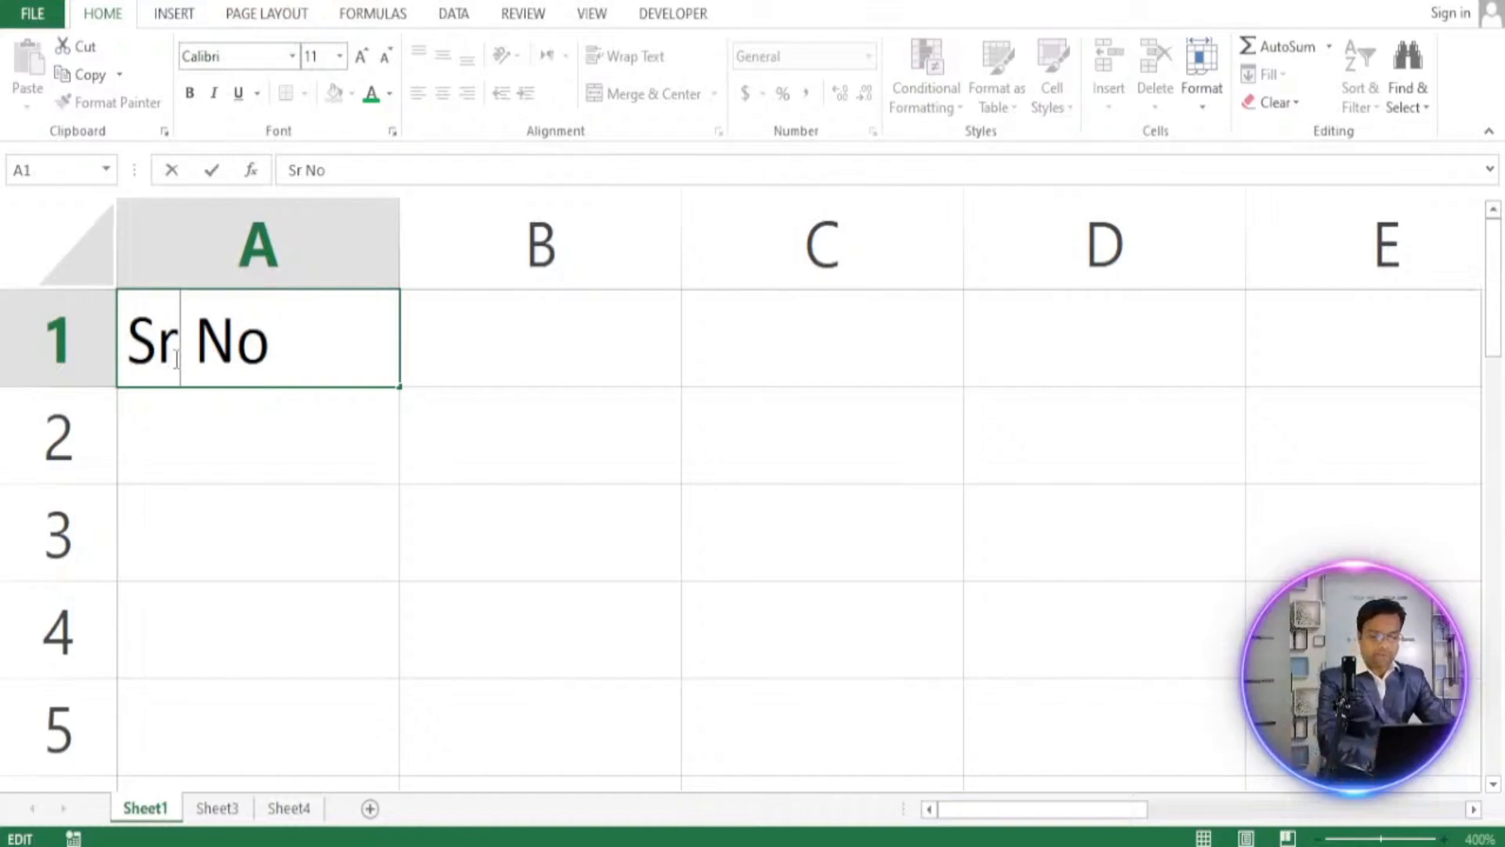
pyautogui.write('.')
pyautogui.click(286, 361)
pyautogui.write('.')
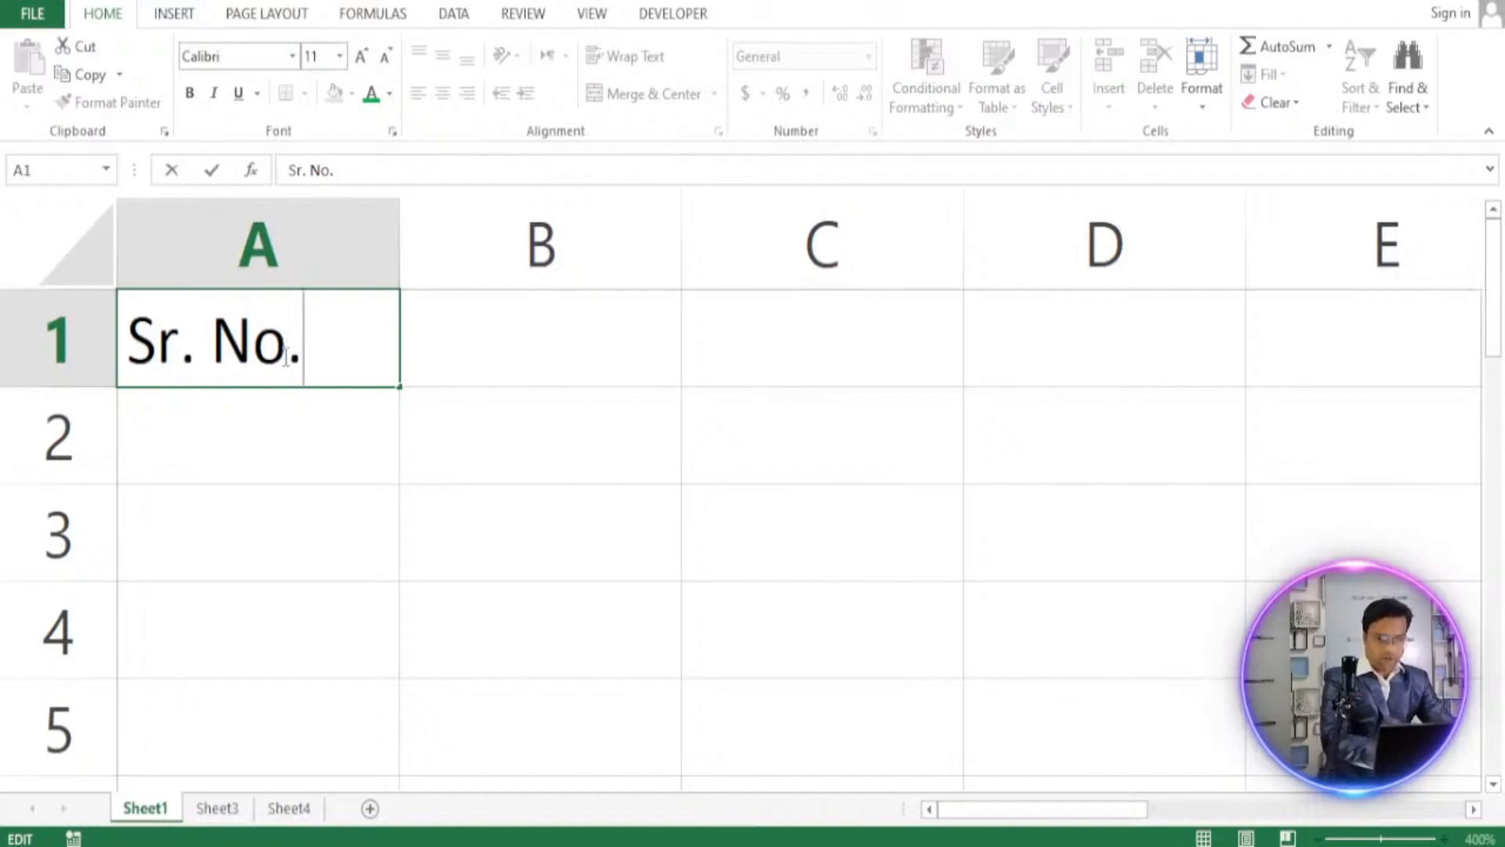
pyautogui.click(270, 442)
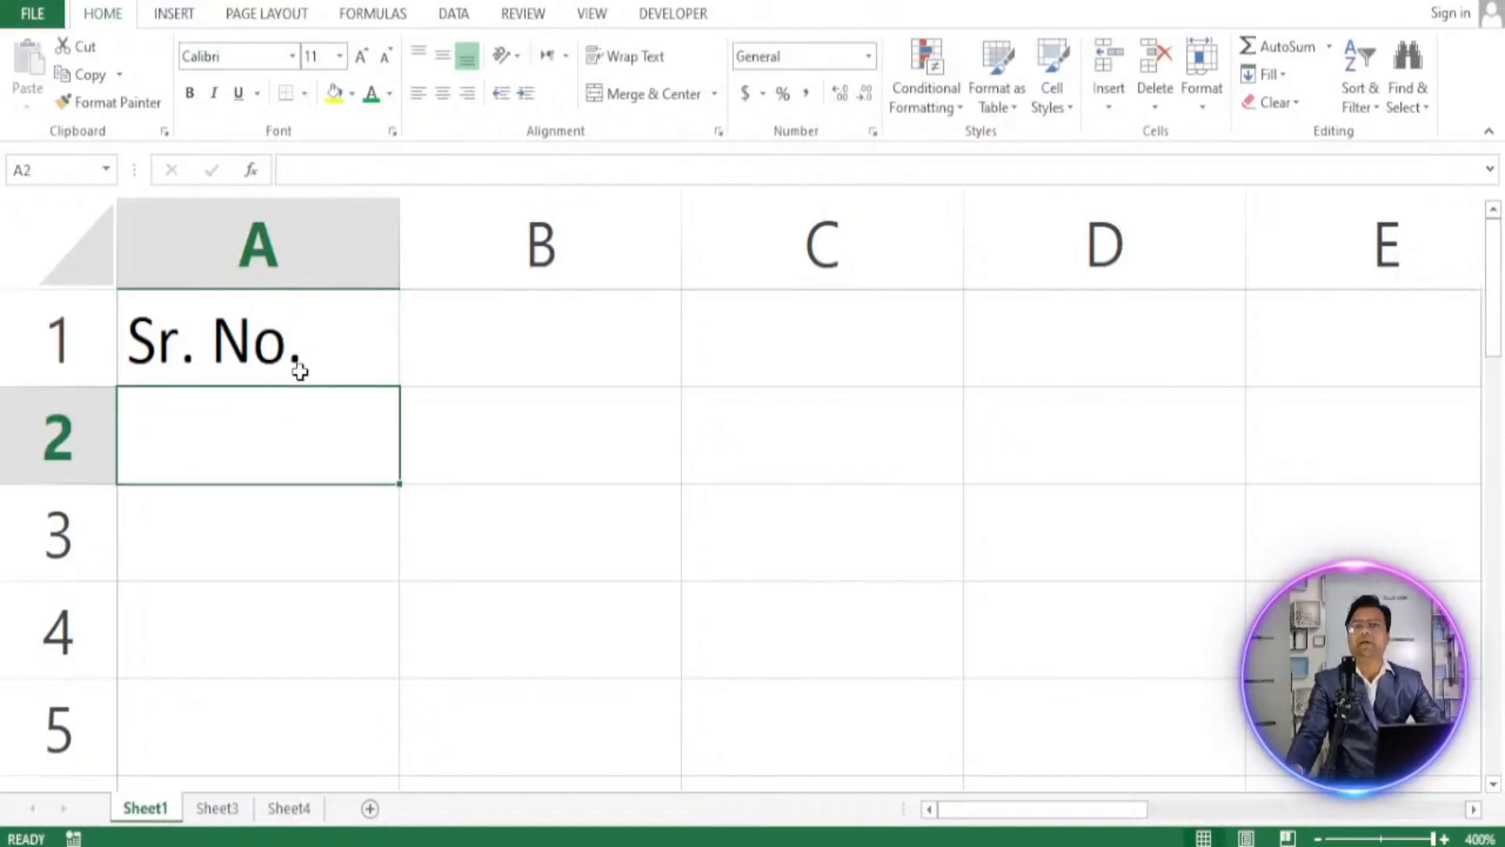
# Enter 1 as the first serial number in cell A2, below the "Sr. No." heading.
pyautogui.scroll(-1, 299, 372)
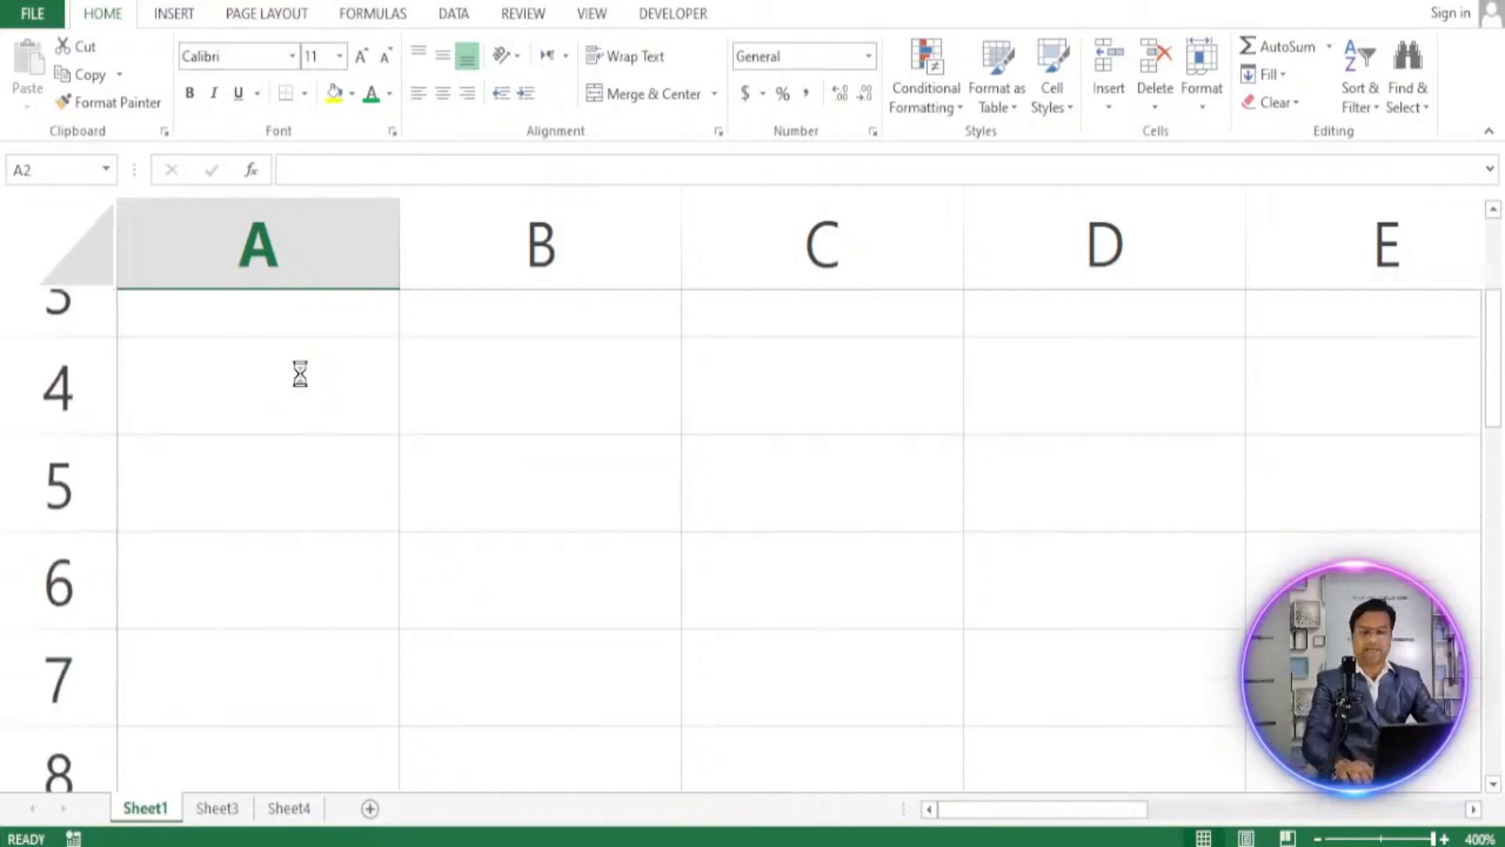
pyautogui.scroll(-4, 300, 374)
pyautogui.scroll(-1, 299, 373)
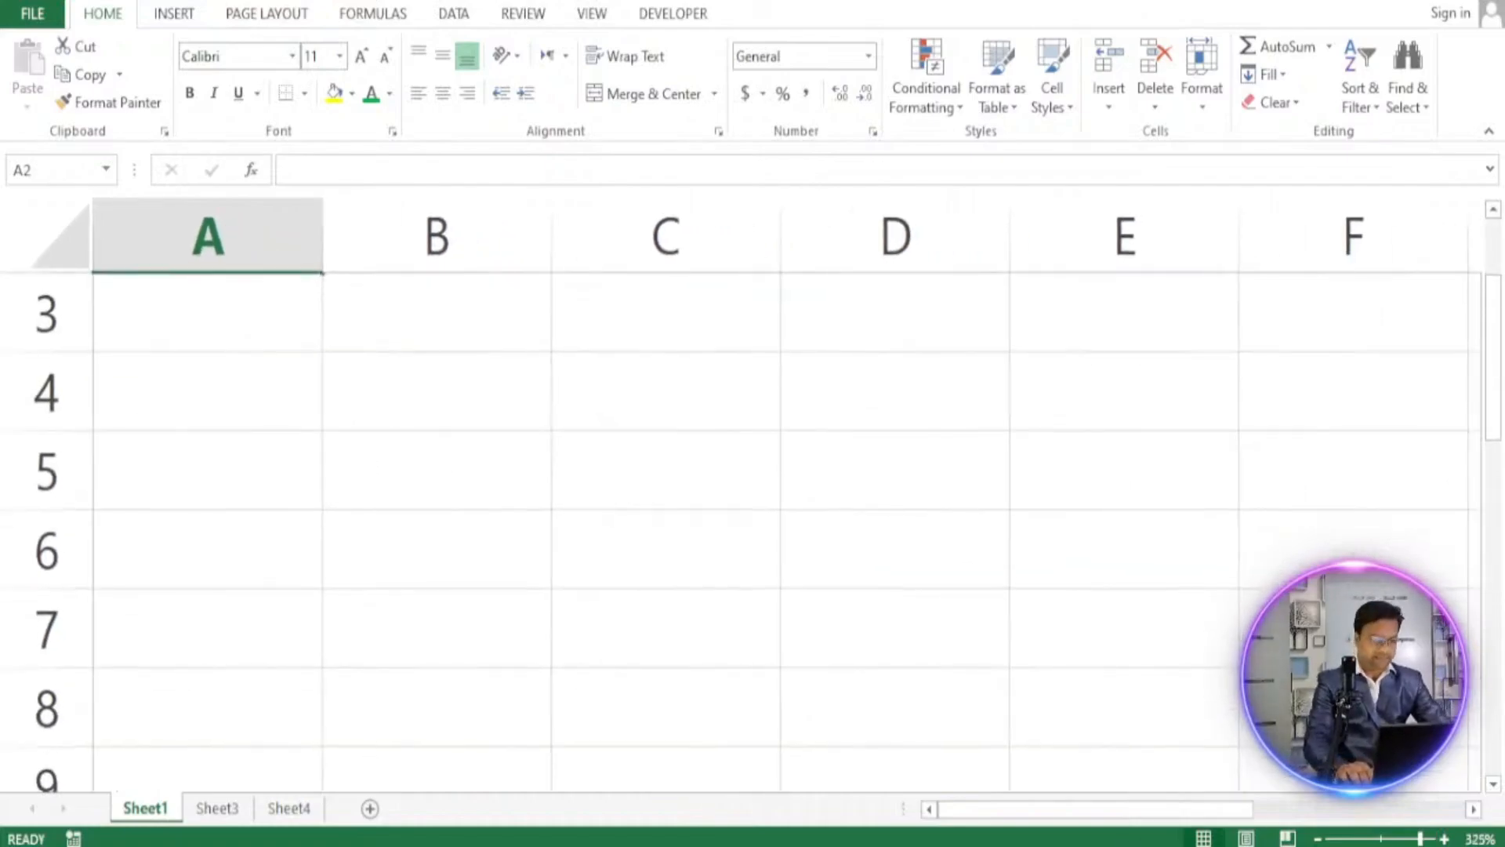
pyautogui.click(1381, 839)
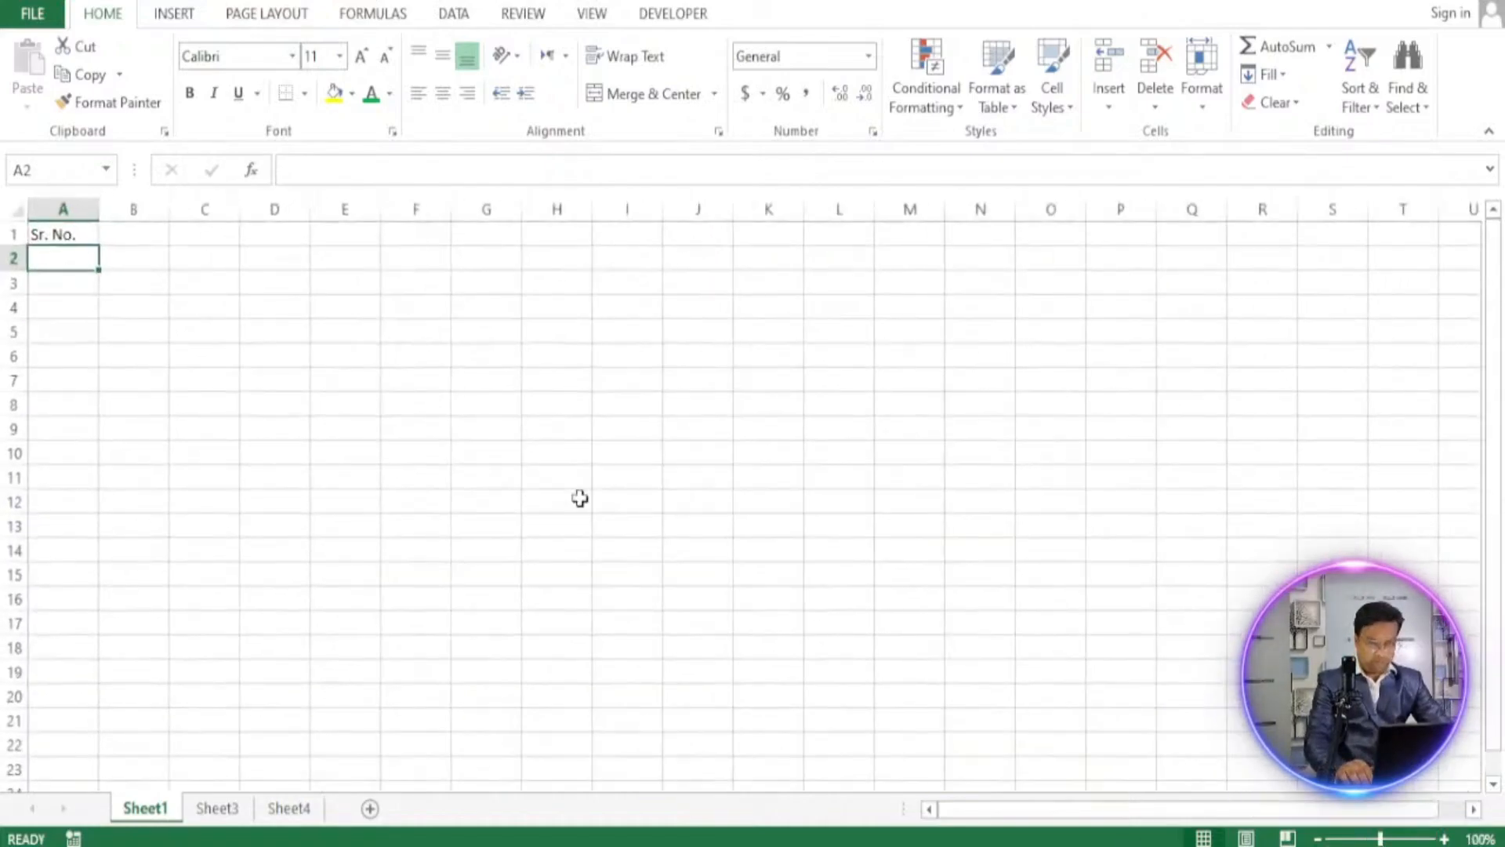
pyautogui.click(296, 445)
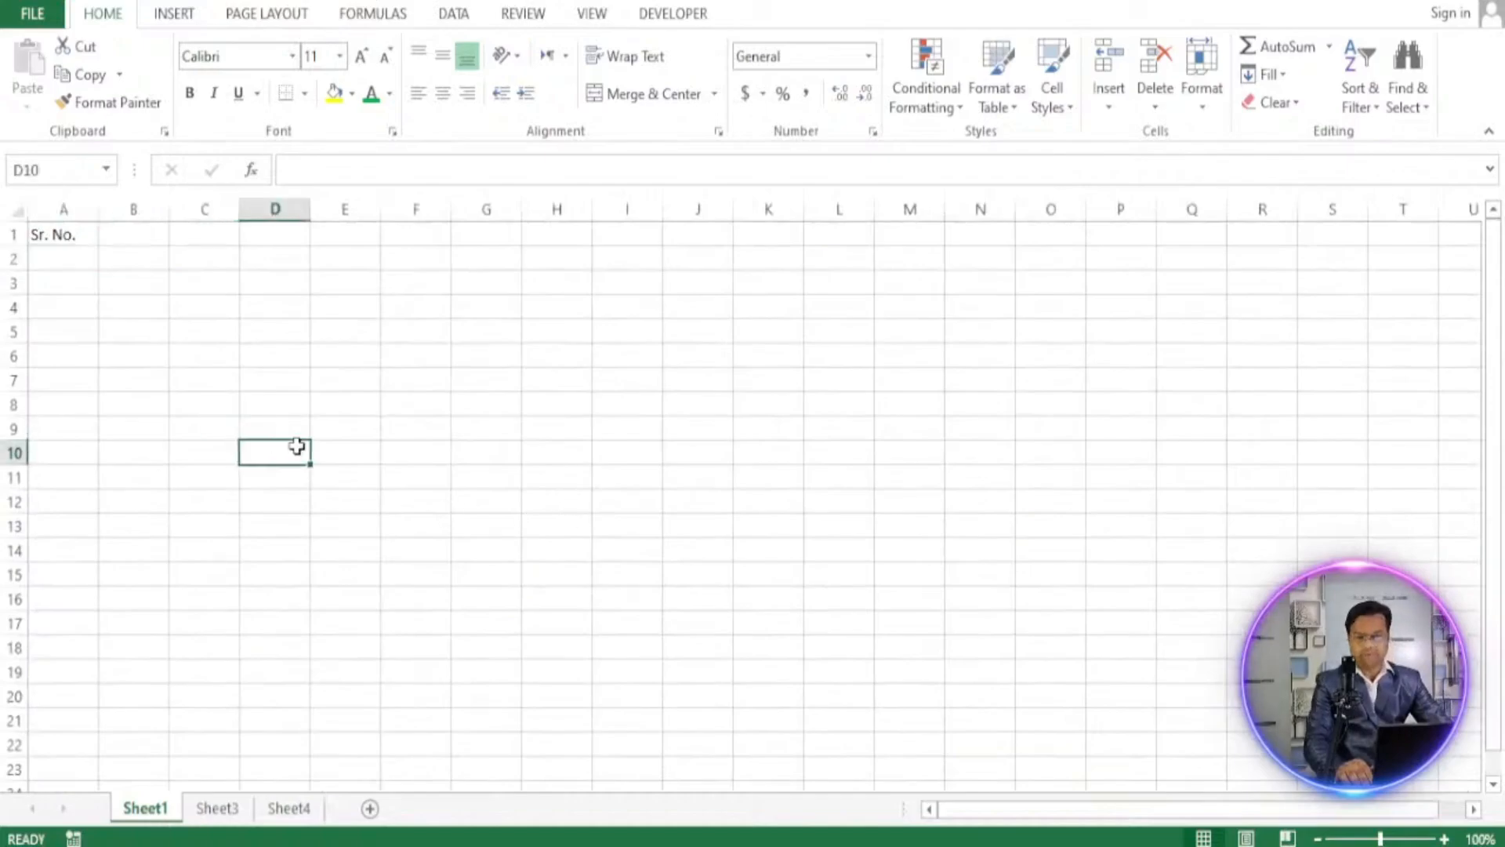
pyautogui.click(60, 266)
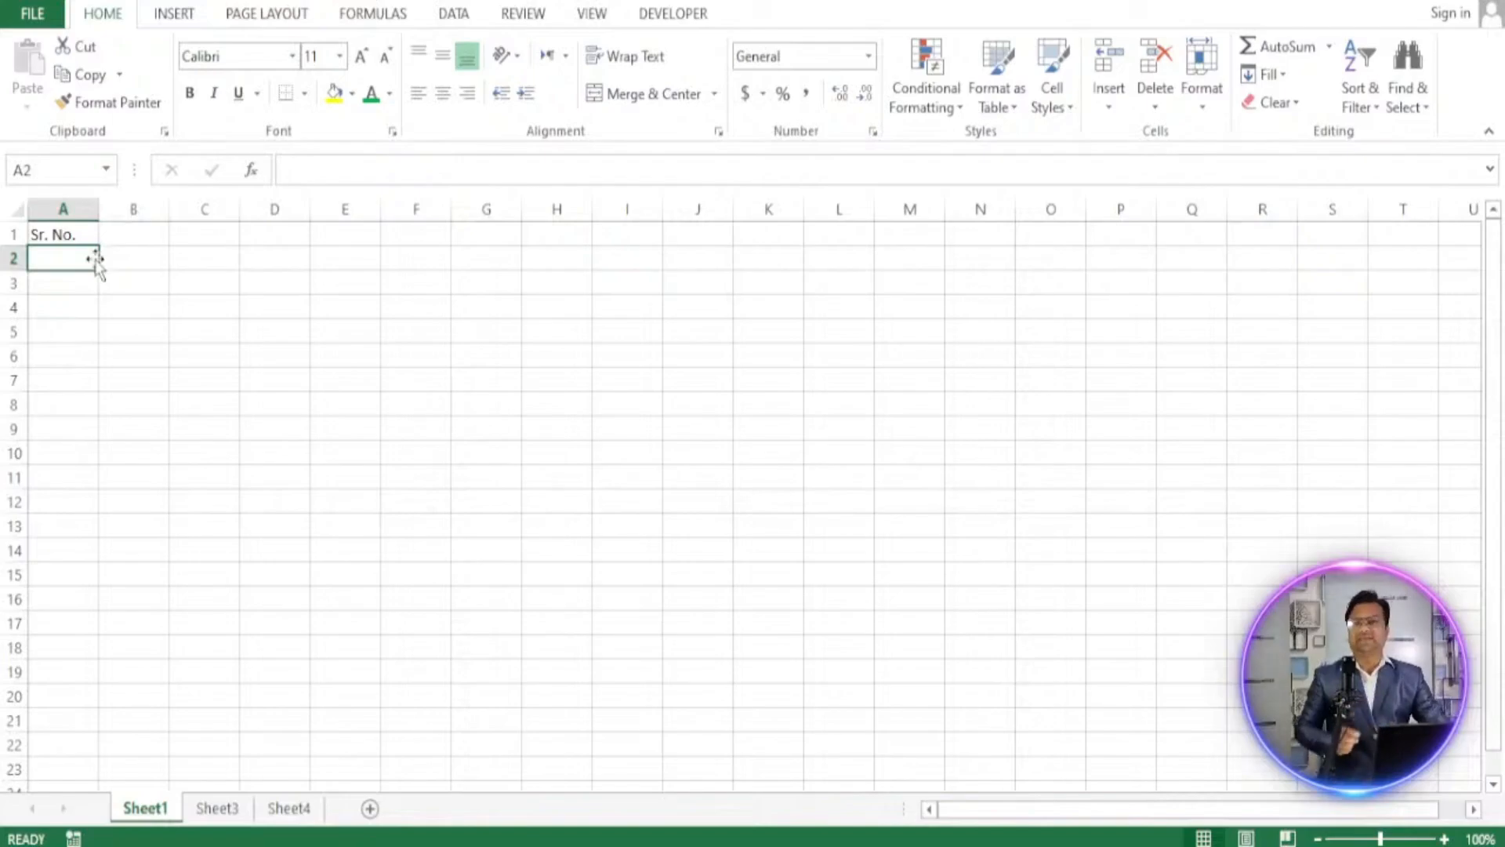
pyautogui.click(73, 303)
pyautogui.click(74, 259)
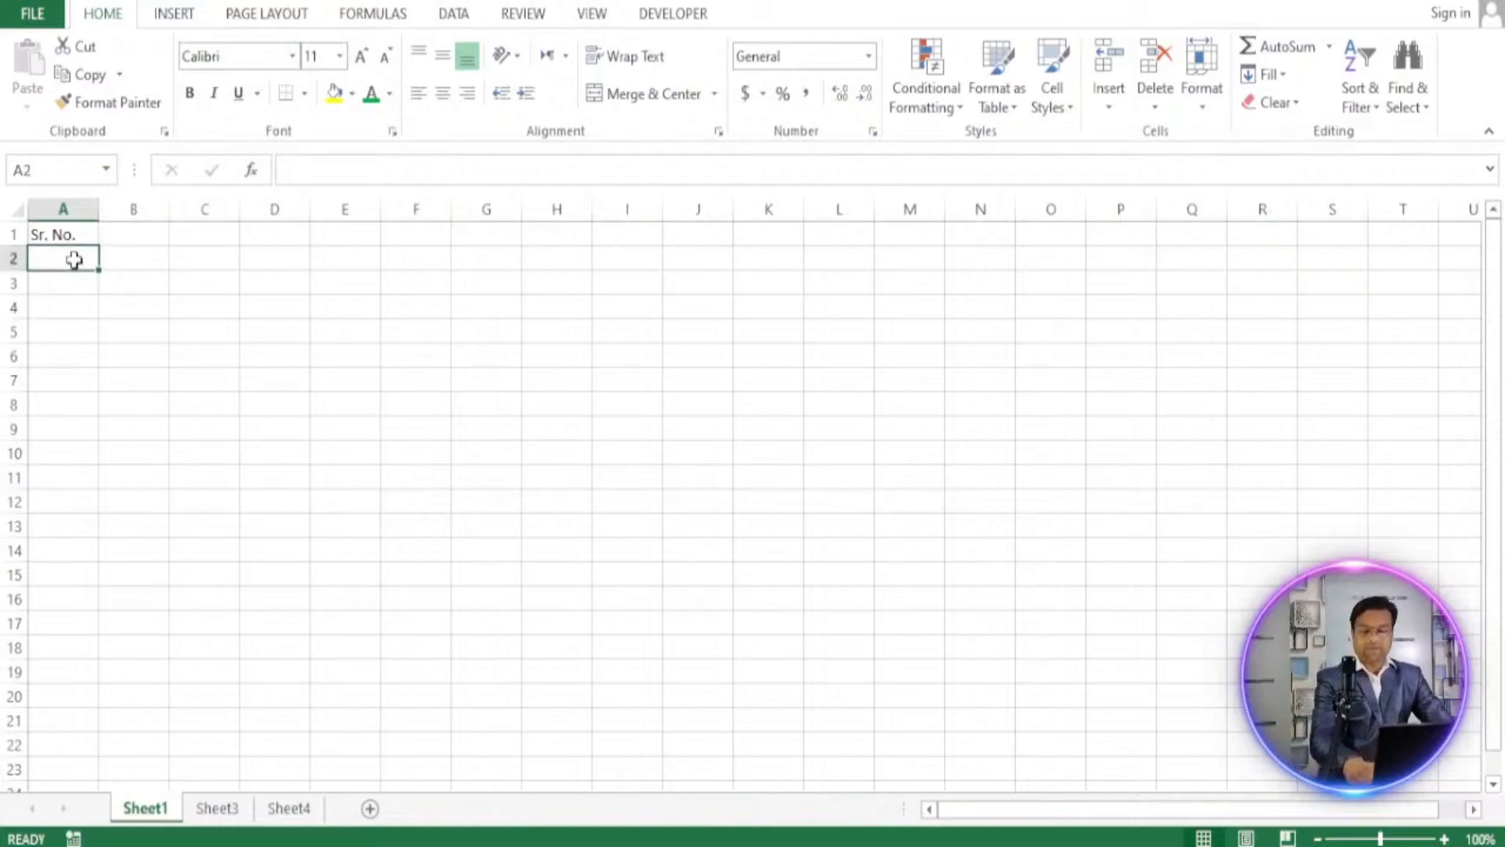
pyautogui.write('1')
pyautogui.press('Return')
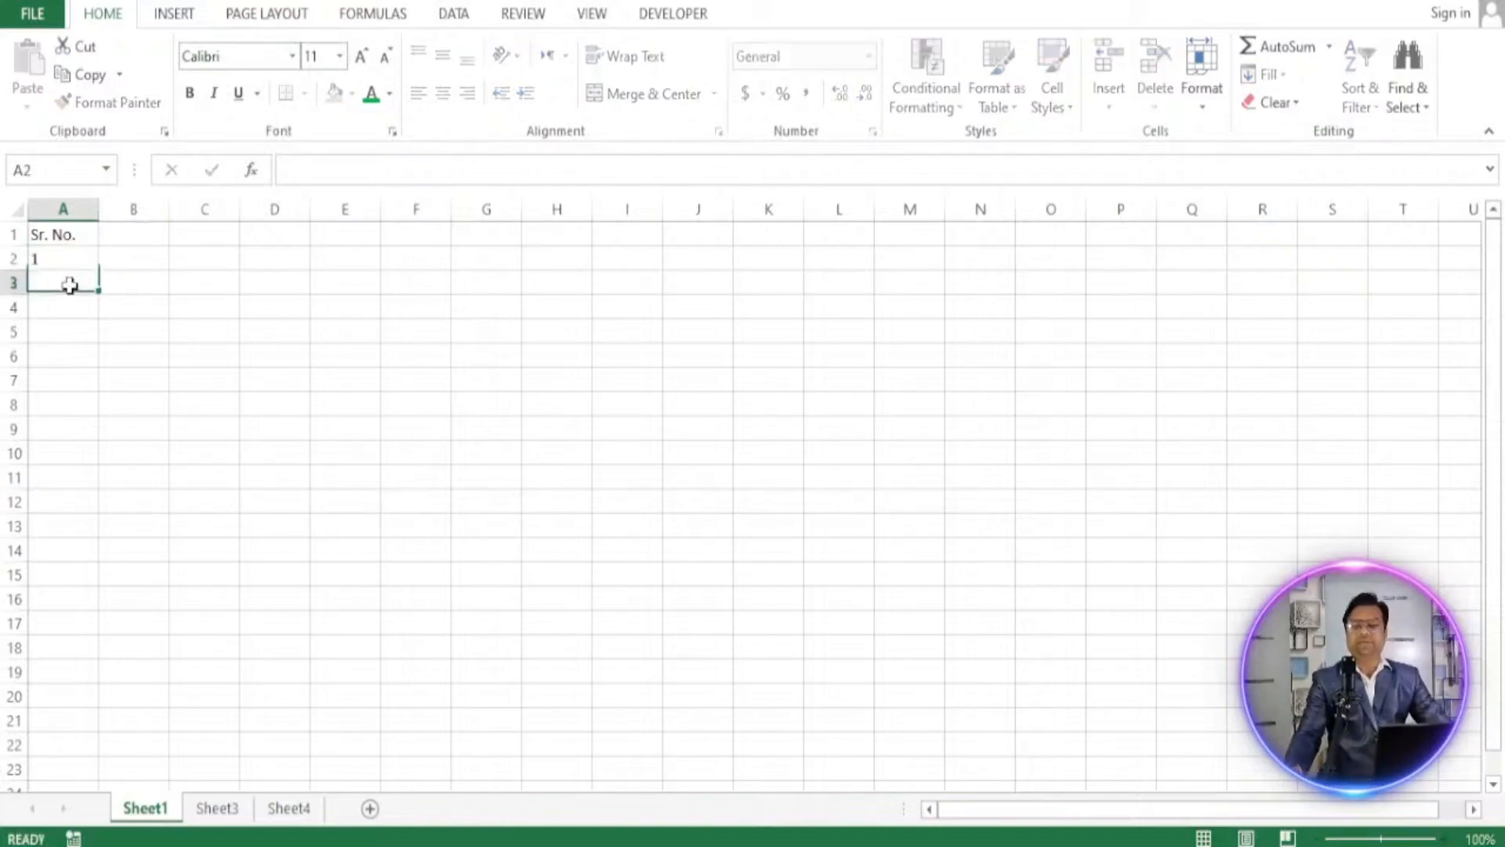
# Try filling the 1 in cell A2 down through cell A4, and undo the fill.
pyautogui.click(82, 260)
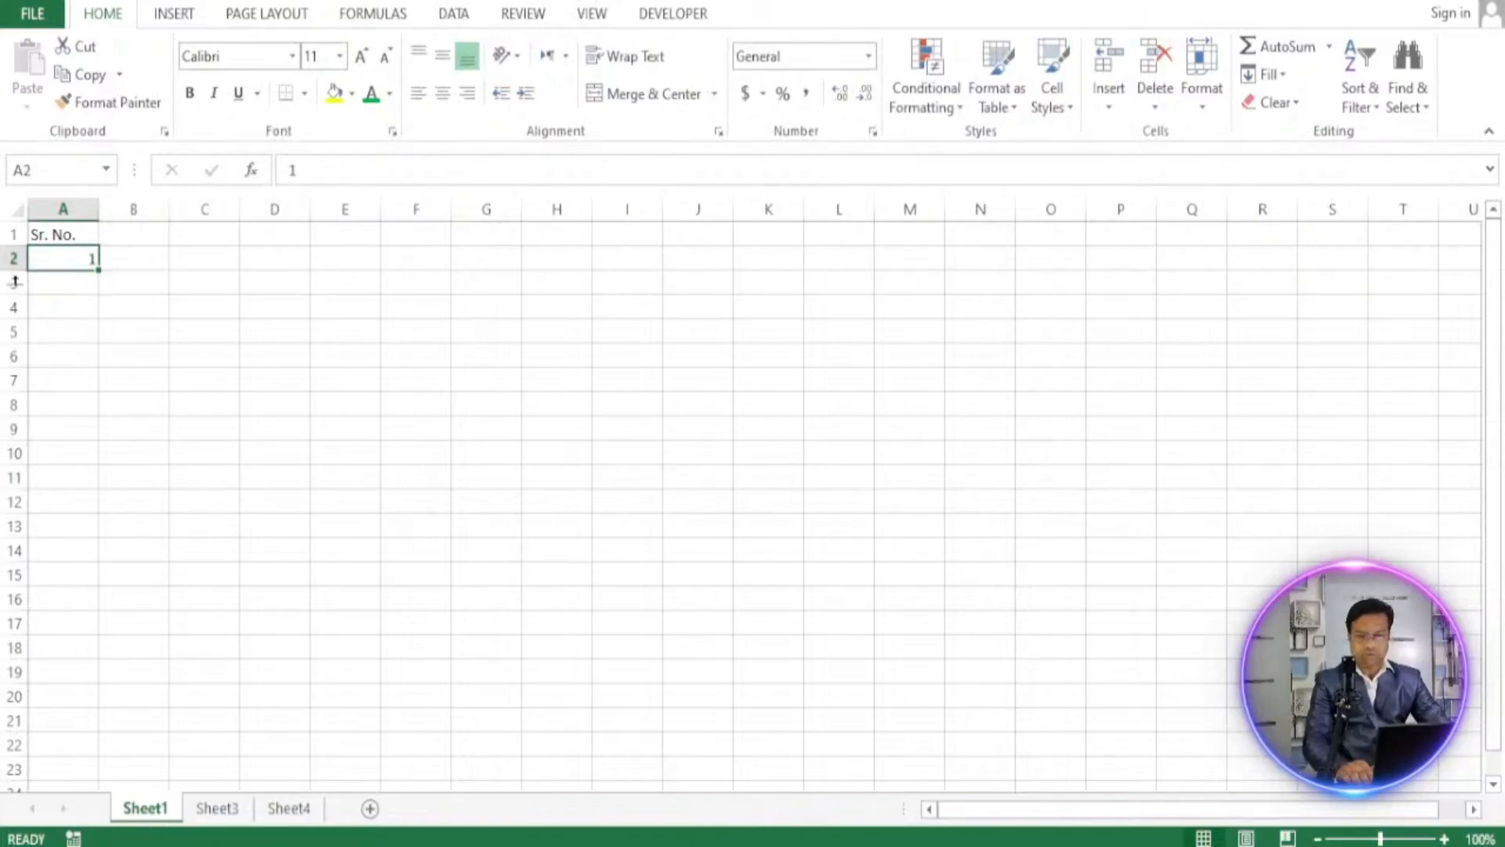
pyautogui.scroll(5, 65, 282)
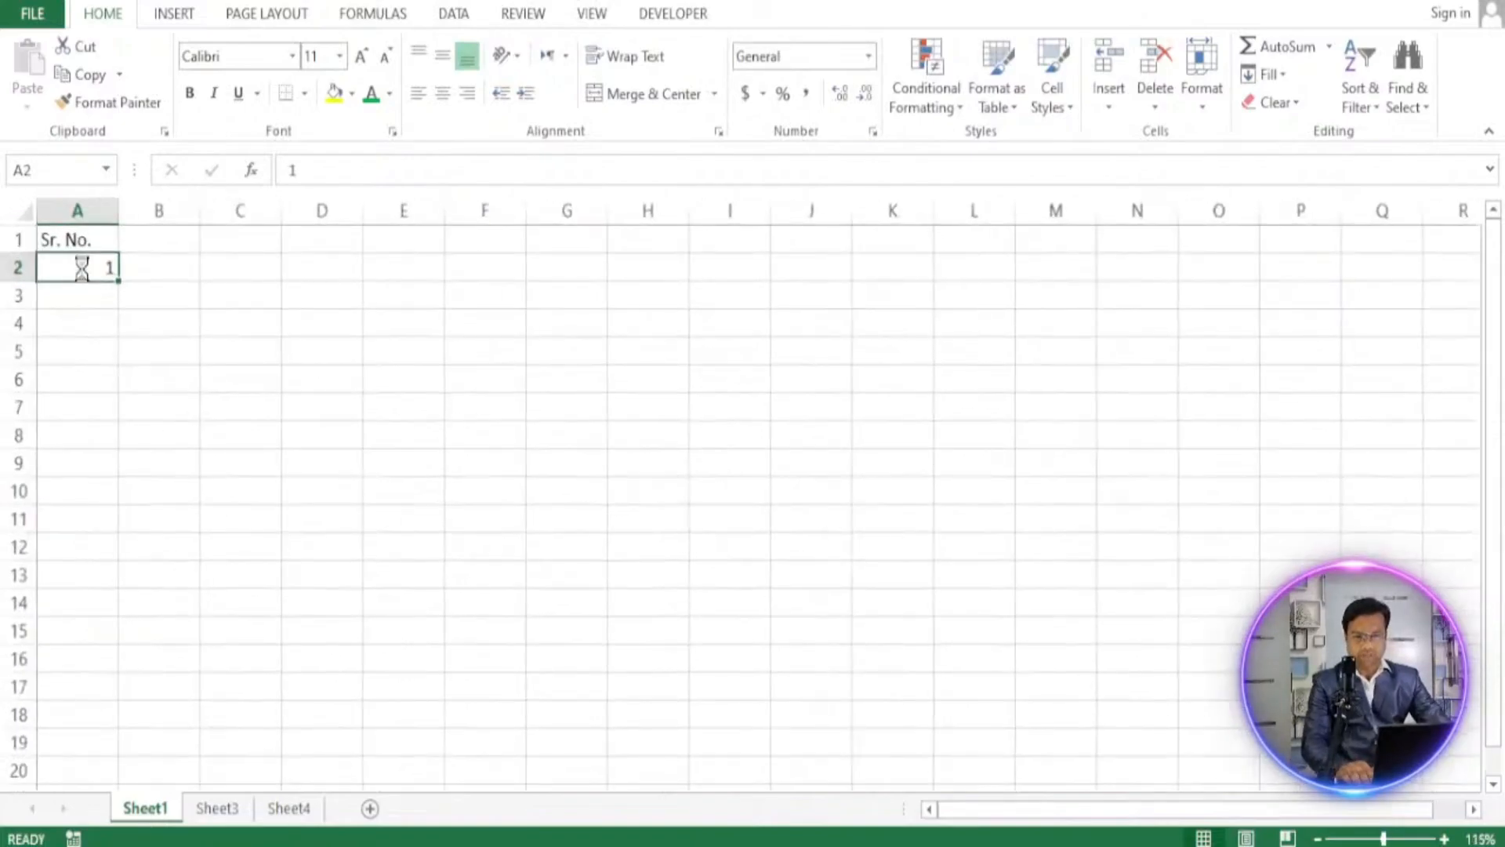
pyautogui.scroll(4, 112, 310)
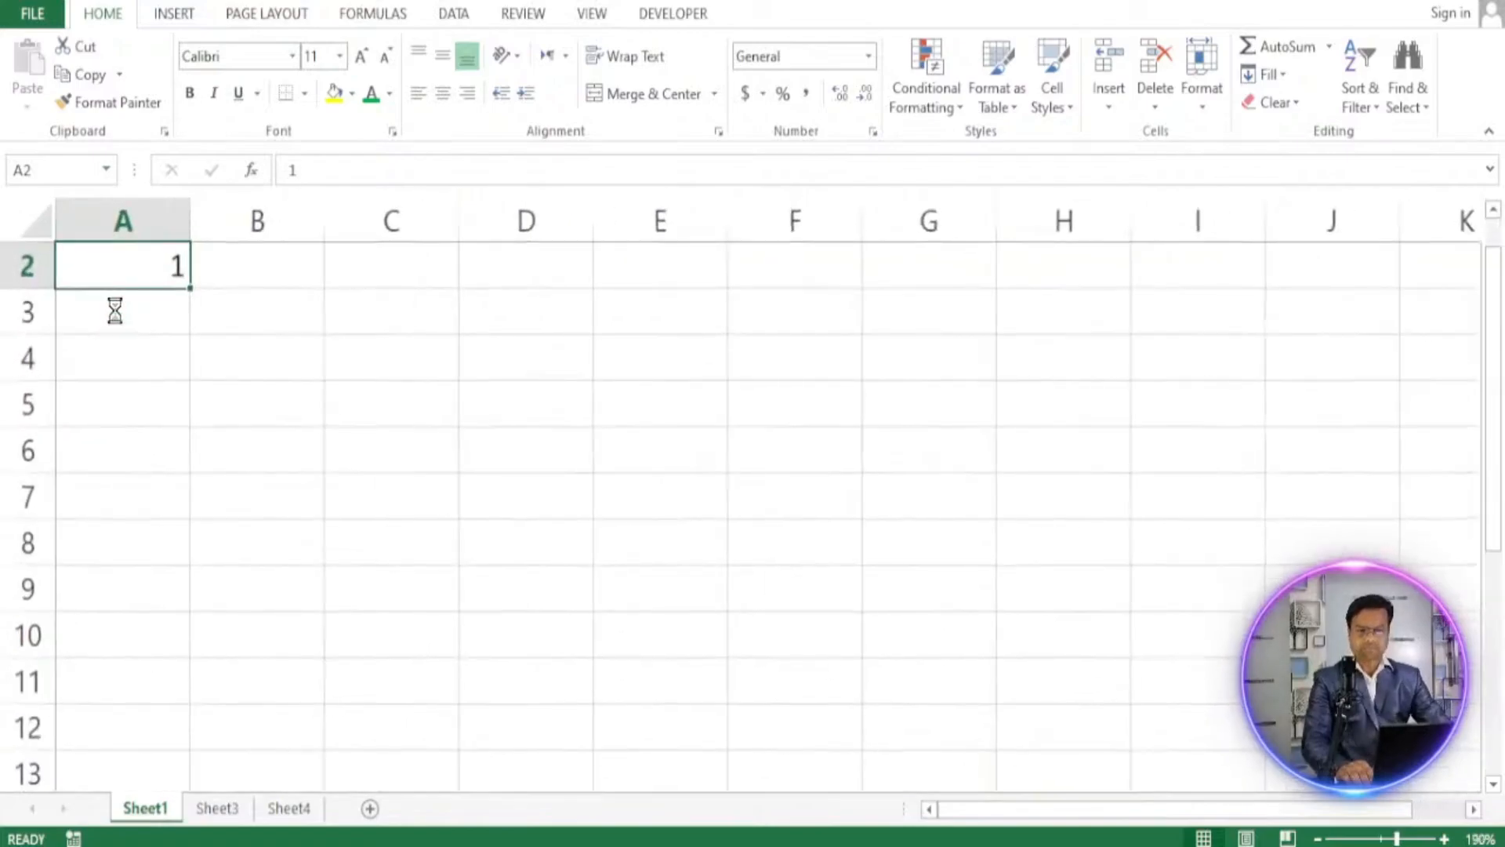
pyautogui.scroll(3, 773, 447)
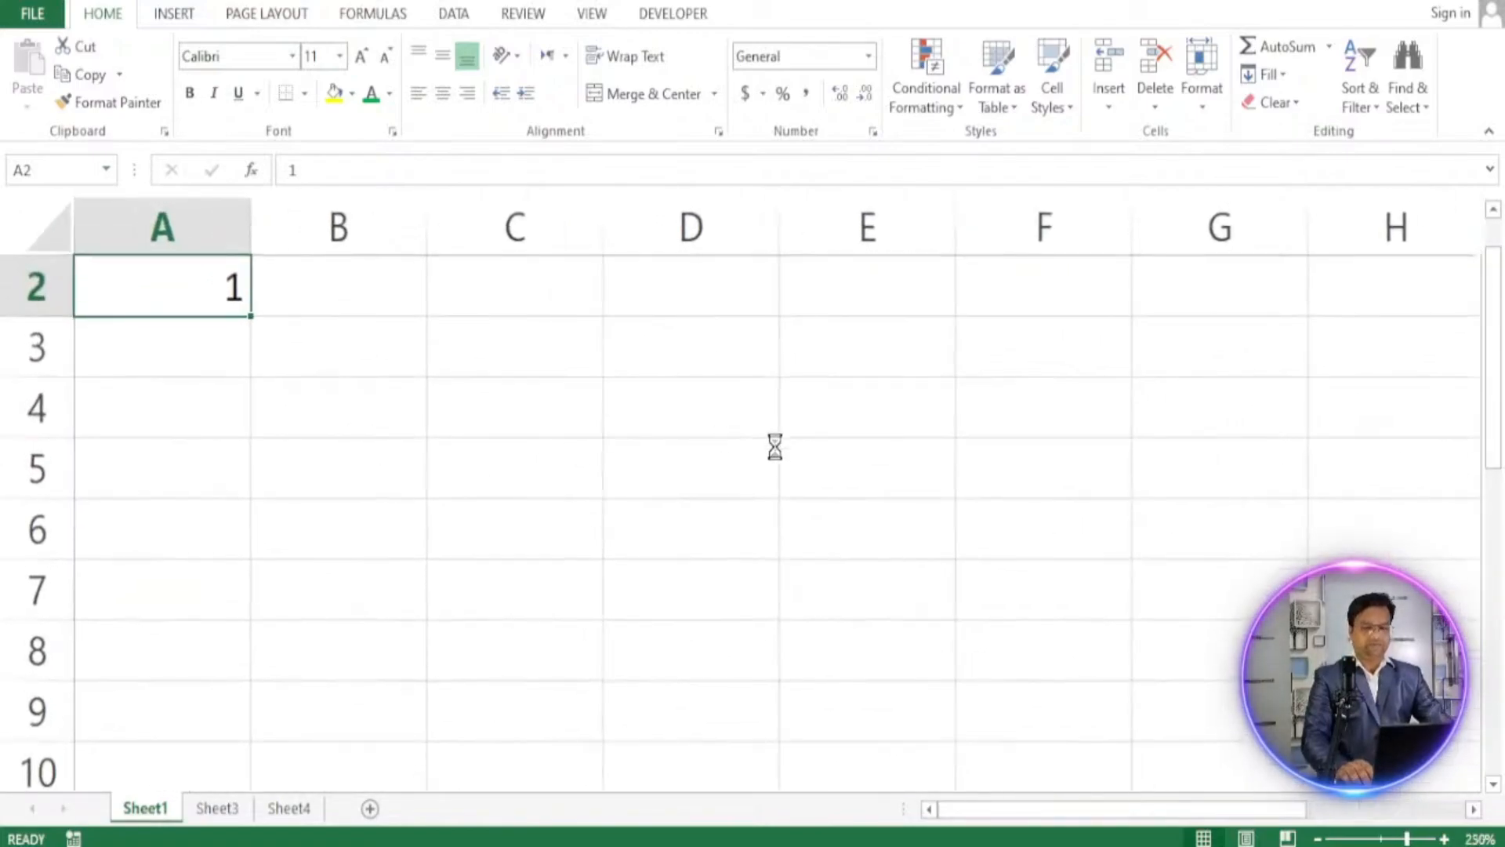
pyautogui.scroll(5, 747, 384)
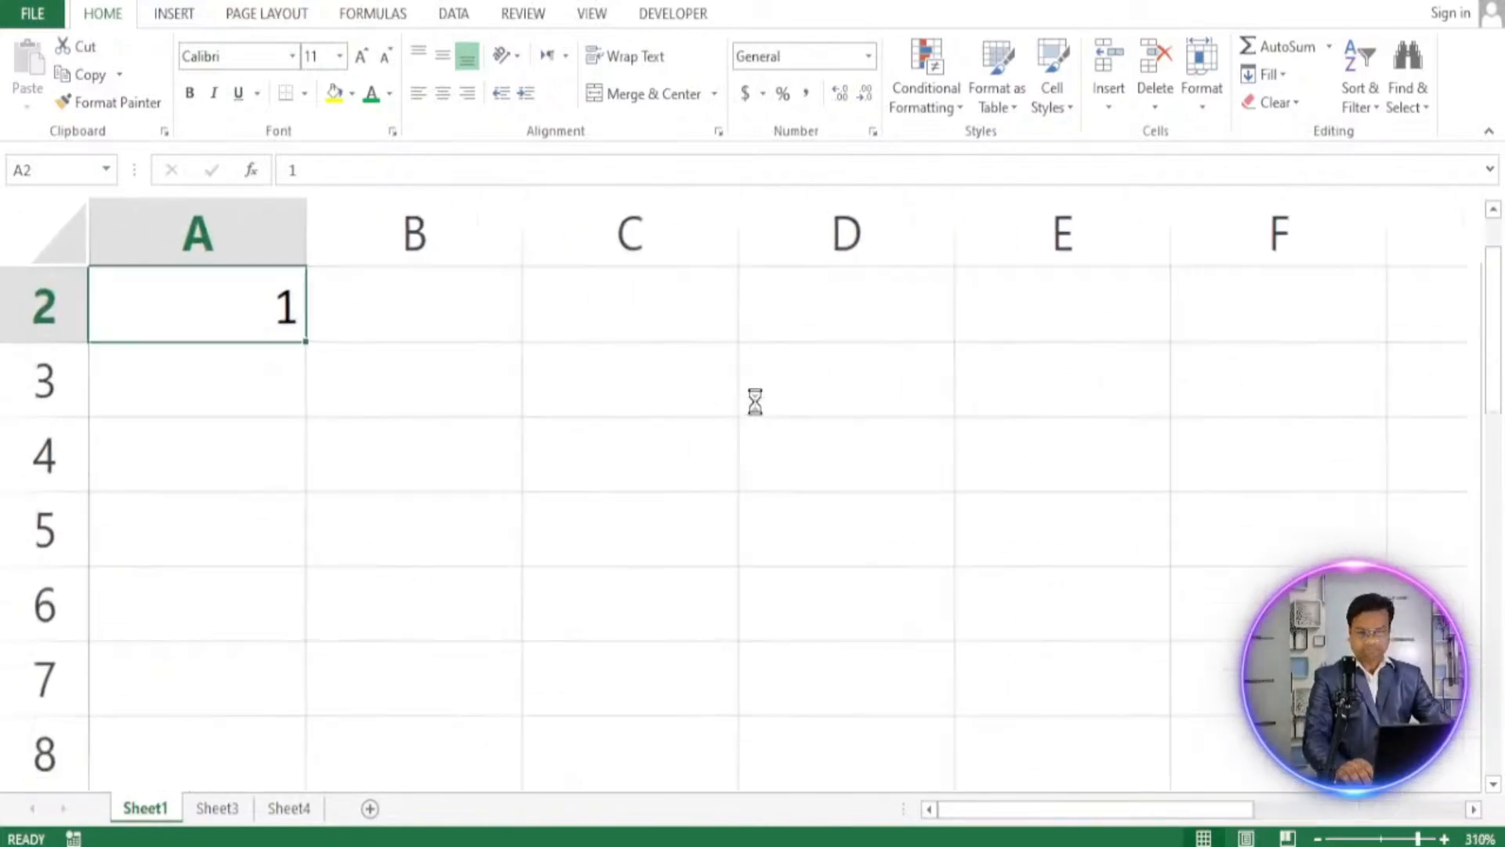
pyautogui.scroll(3, 539, 409)
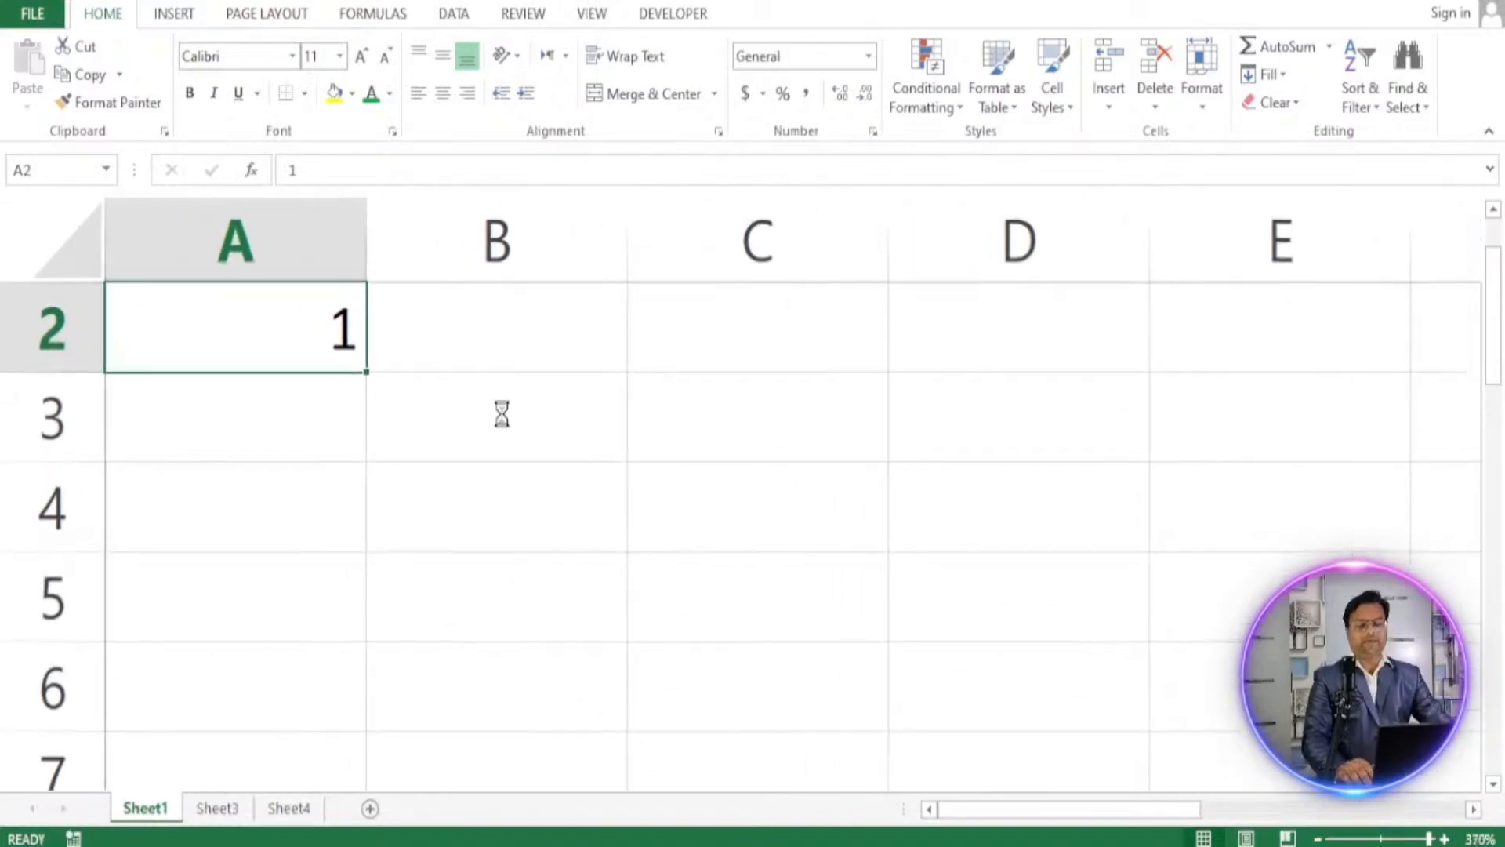
pyautogui.scroll(1, 606, 433)
pyautogui.click(607, 432)
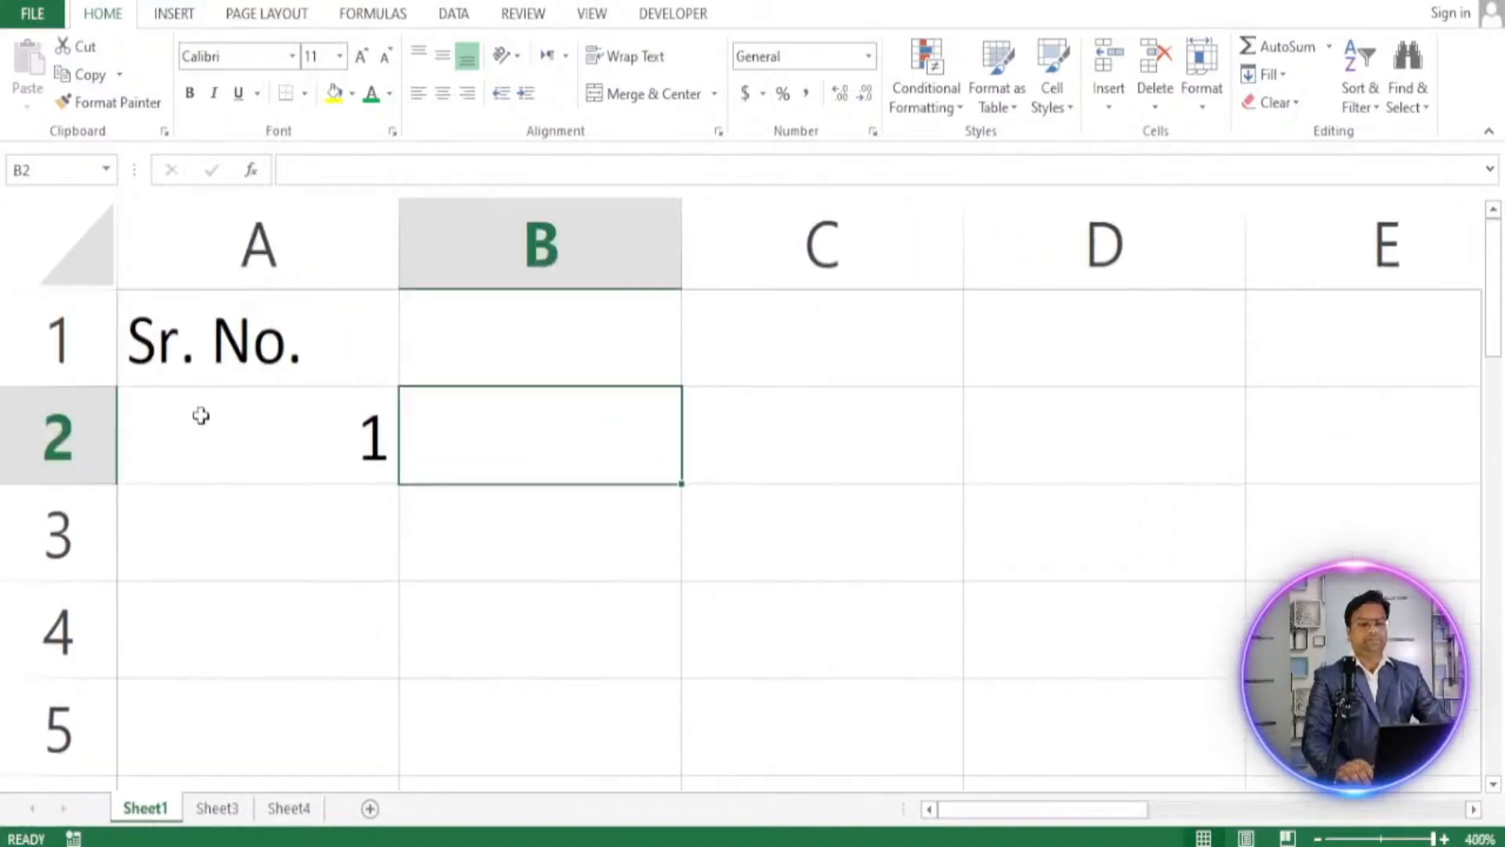
pyautogui.click(235, 419)
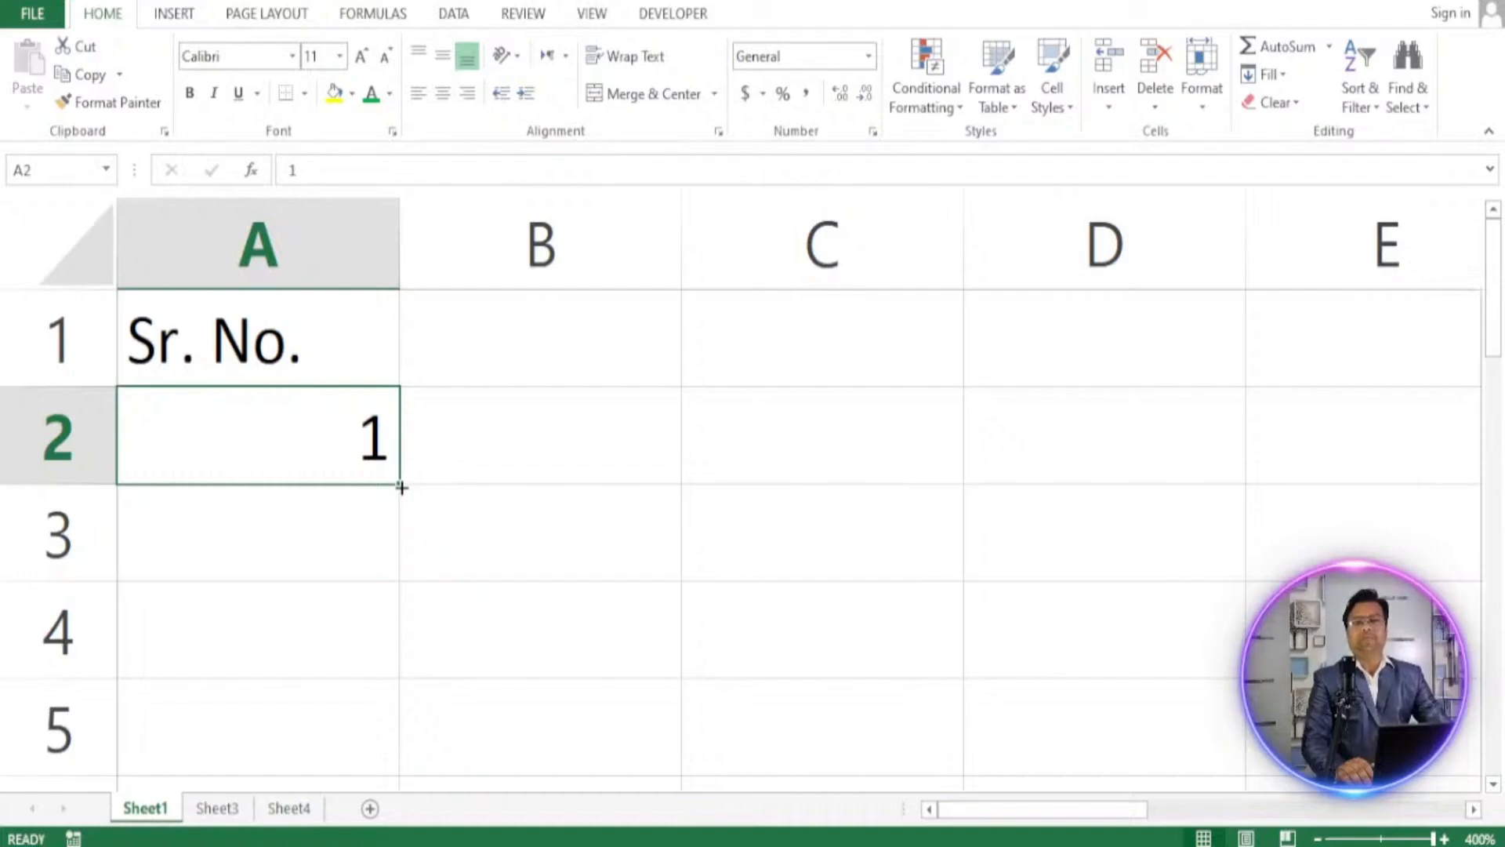
pyautogui.moveTo(402, 487); pyautogui.dragTo(402, 722)
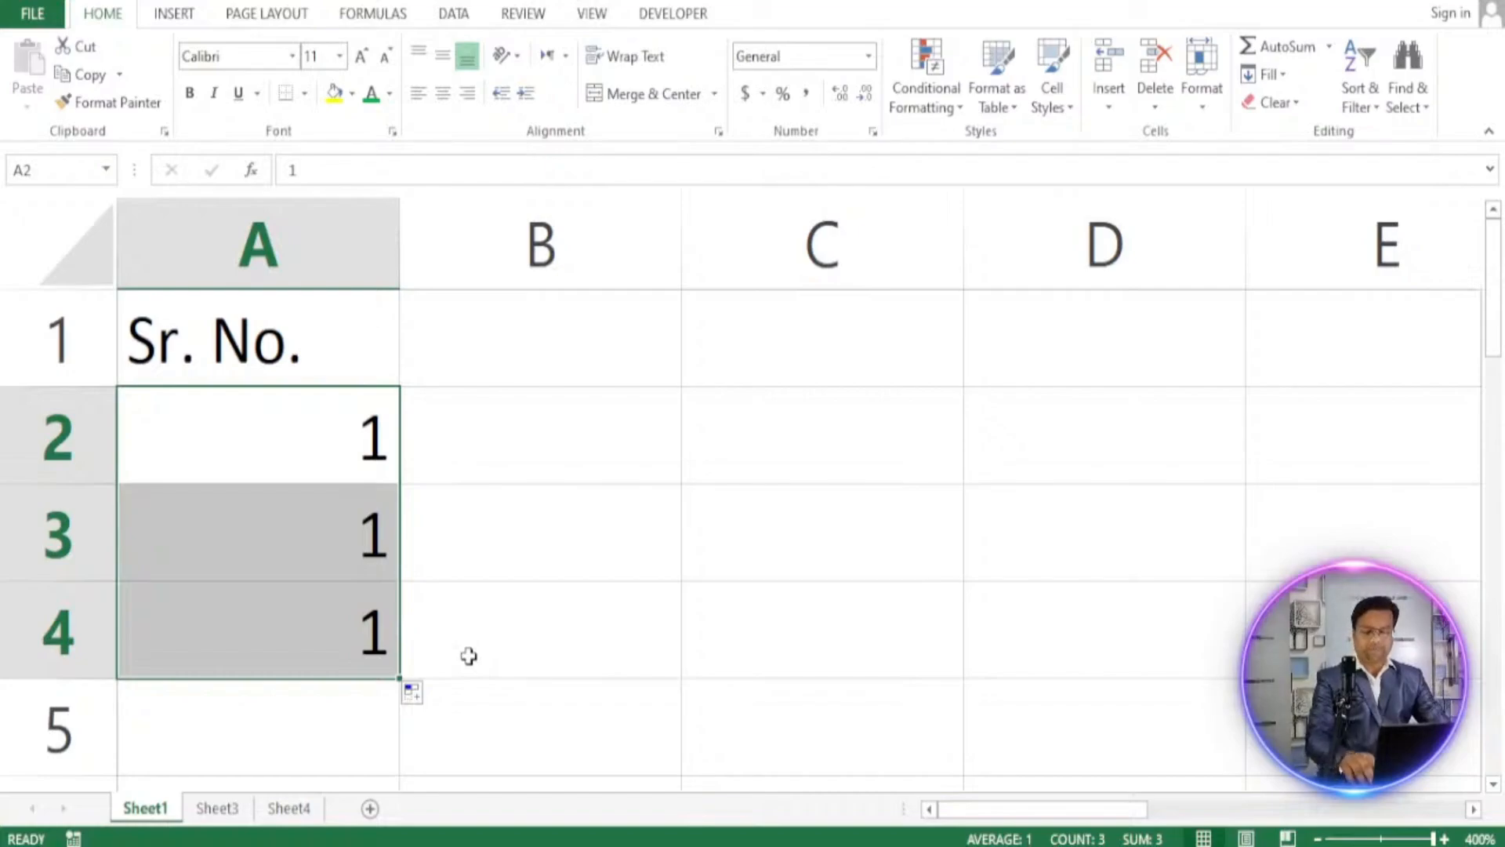
pyautogui.hotkey('ctrl', 'z')
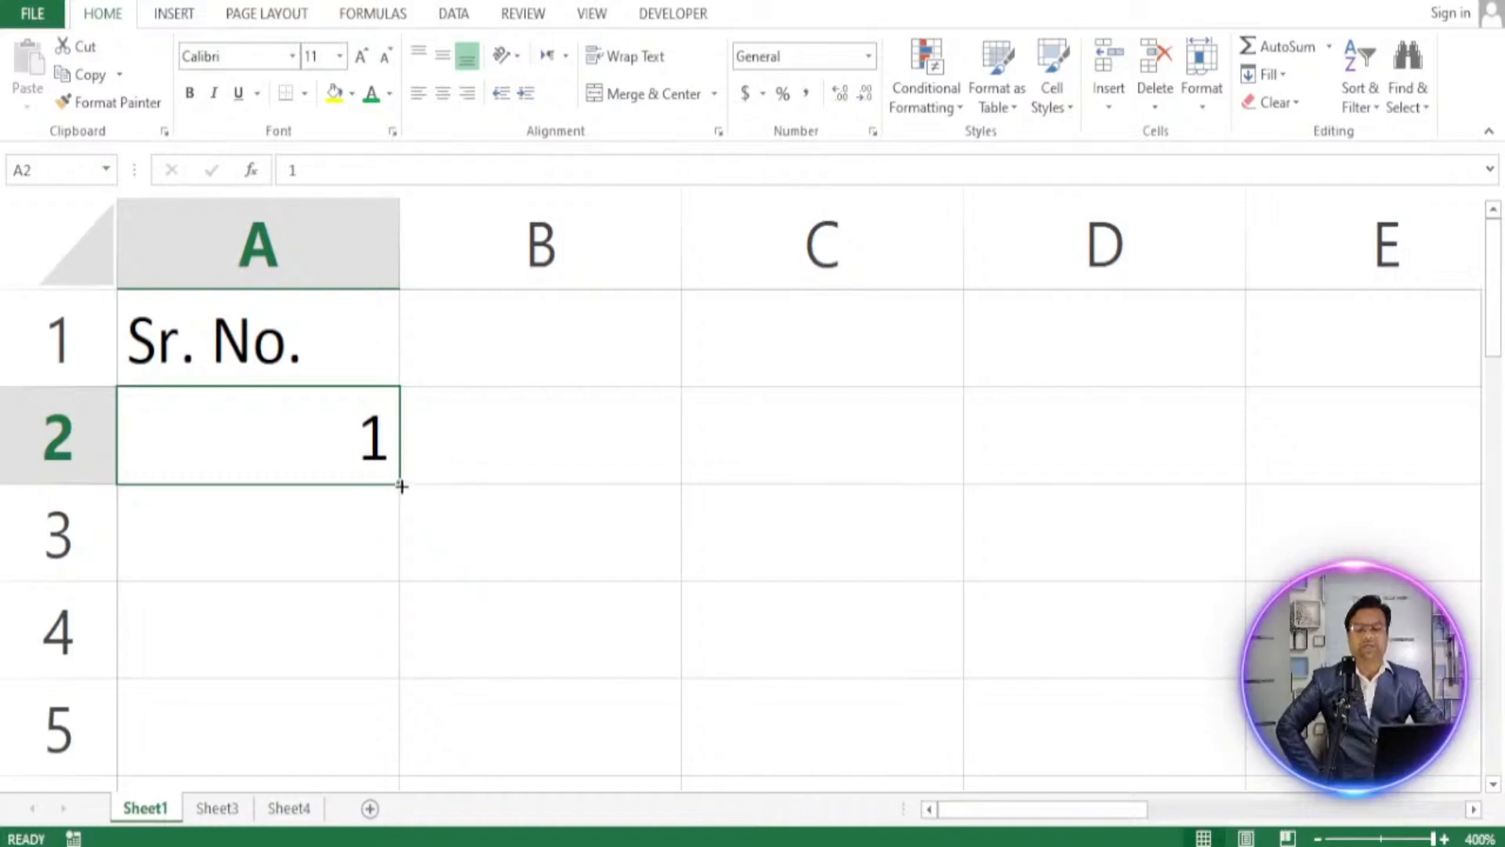
# Repeat the fill of the 1 from cell A2 down to A4, and clear cells A3:A4.
pyautogui.moveTo(401, 486); pyautogui.dragTo(396, 584)
pyautogui.moveTo(395, 635); pyautogui.dragTo(393, 667)
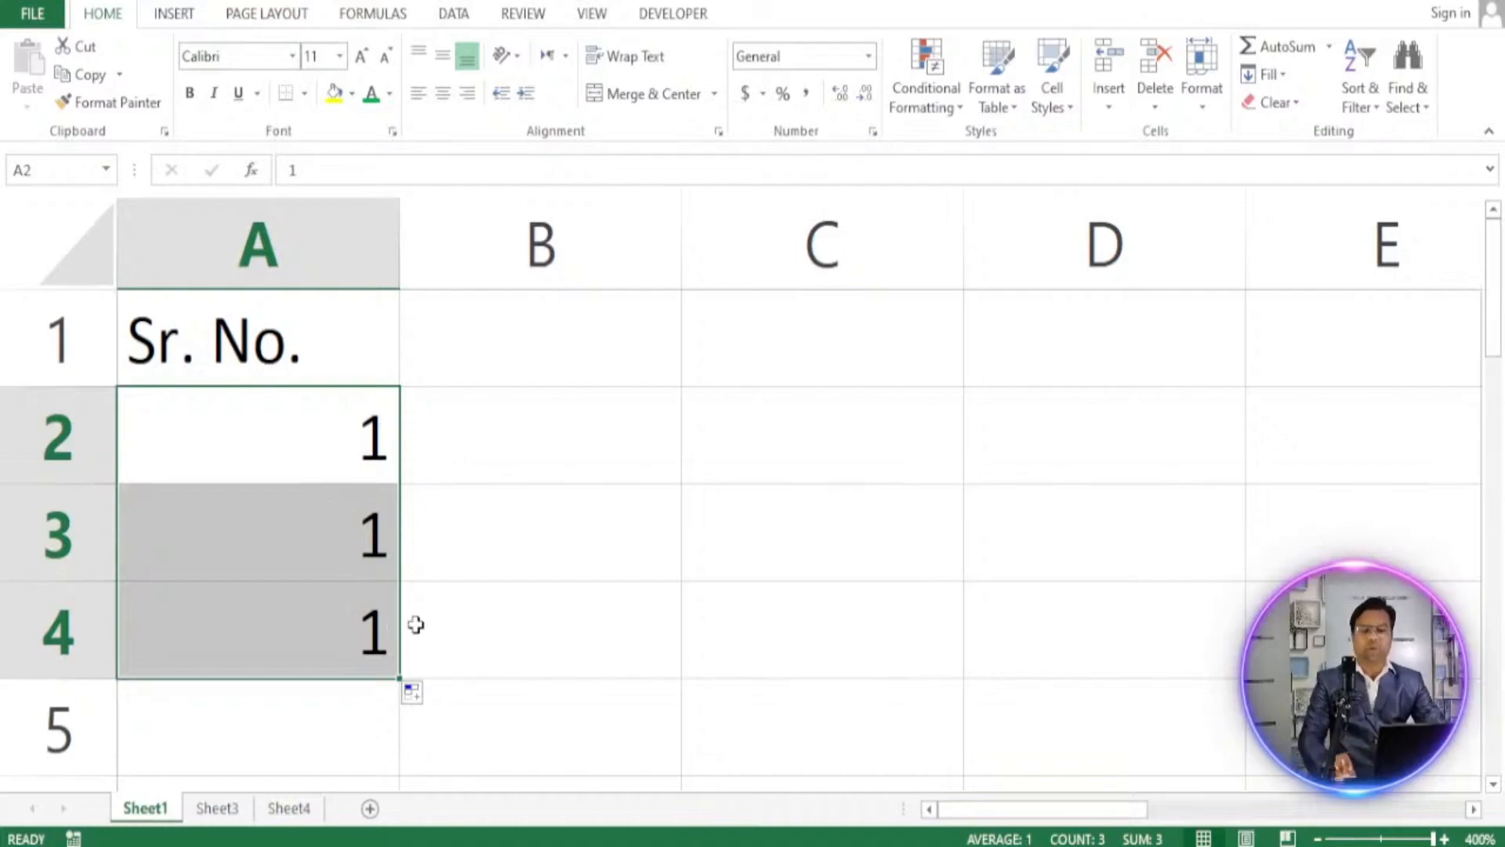
pyautogui.click(1381, 839)
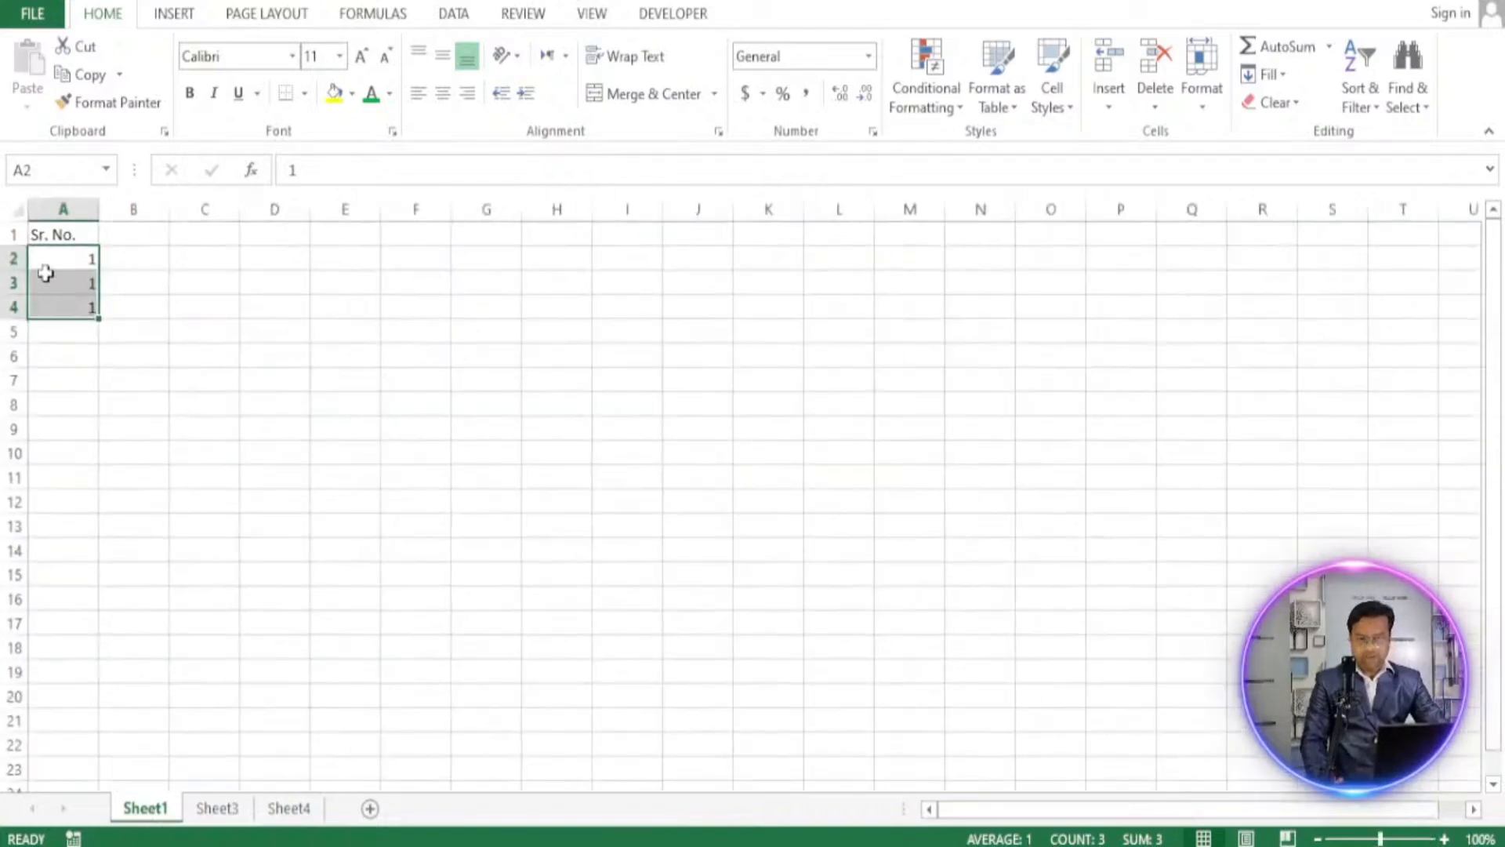
pyautogui.moveTo(54, 290); pyautogui.dragTo(65, 310)
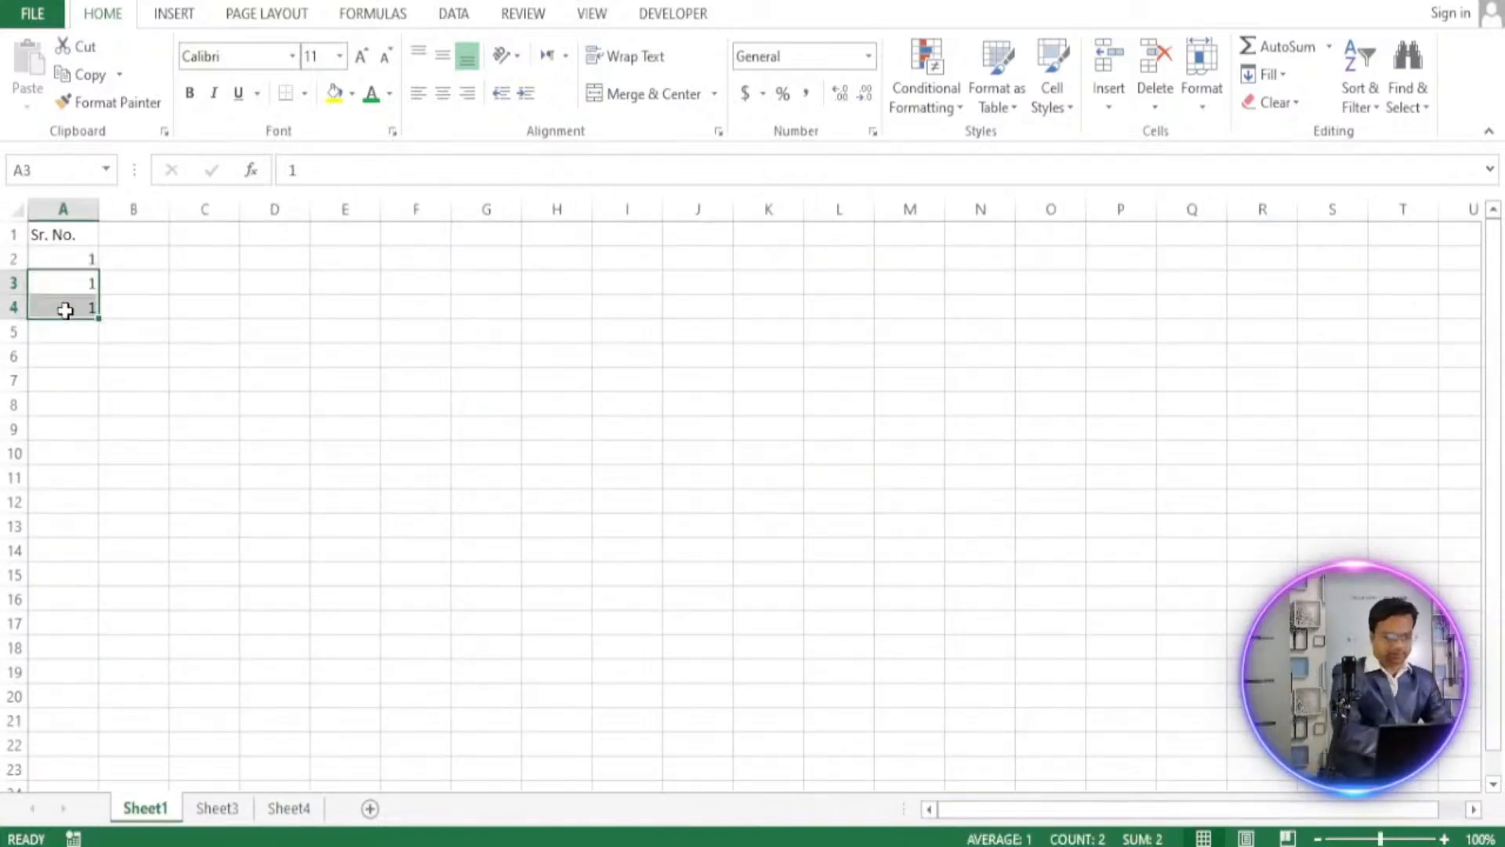
pyautogui.press('Delete')
# Fill from cell A2 down to A21 as a series from 1 to 20, and clear the range A2:A21.
pyautogui.click(64, 262)
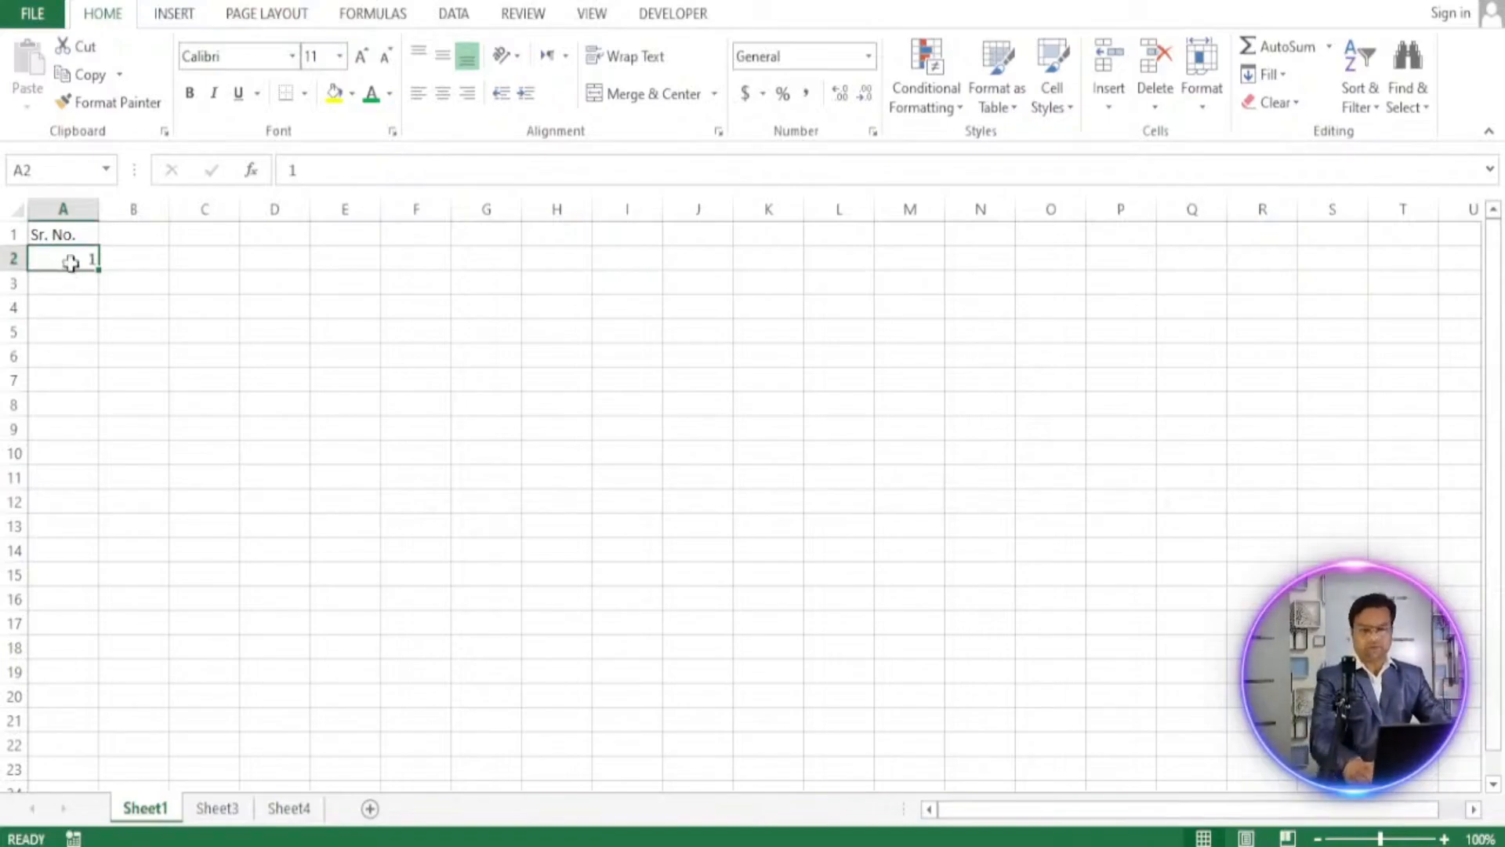
pyautogui.moveTo(101, 270); pyautogui.dragTo(104, 731)
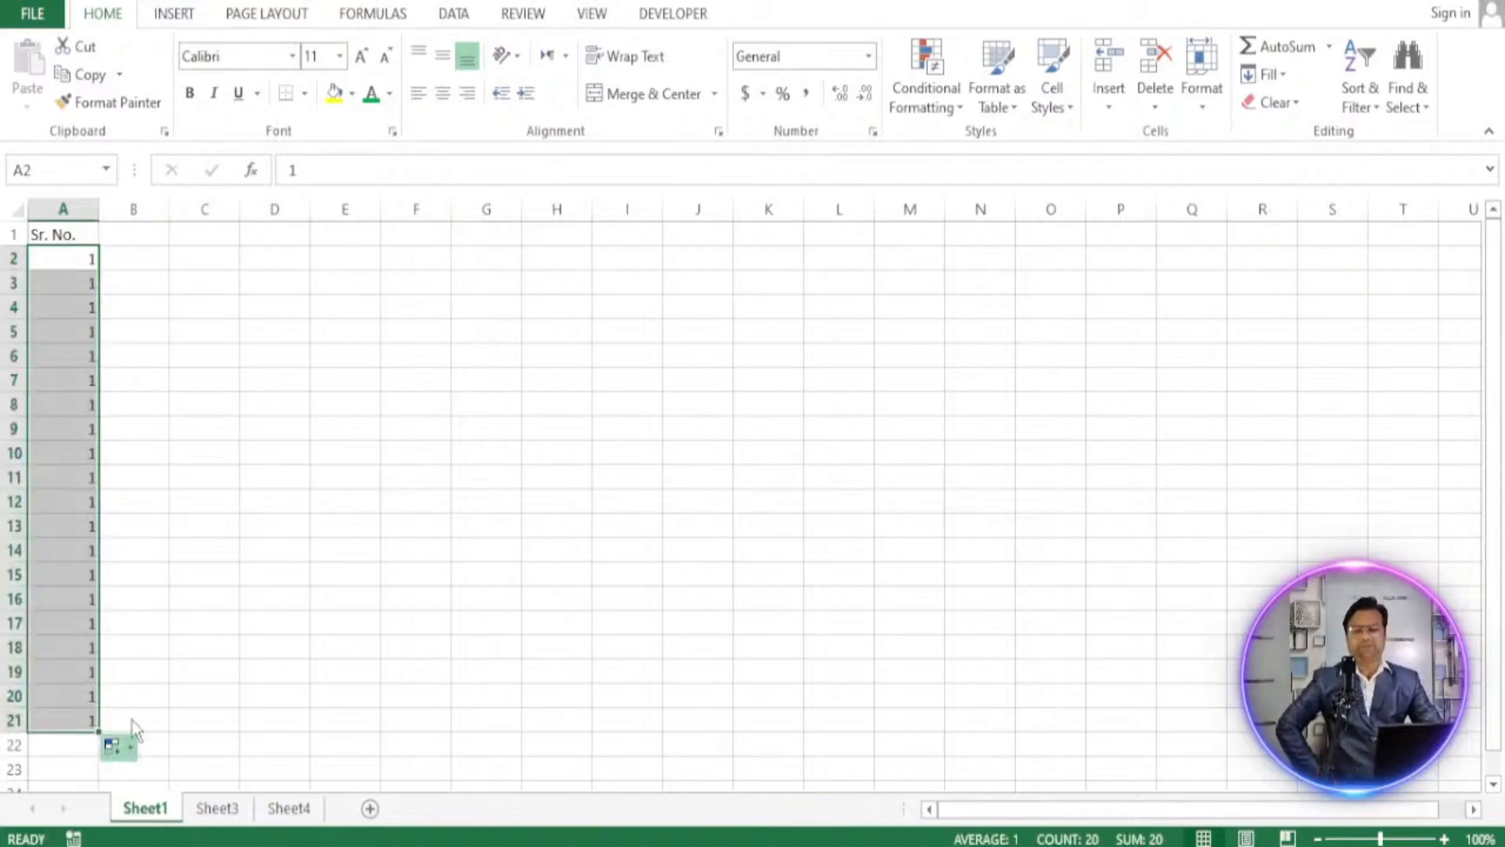
pyautogui.click(174, 635)
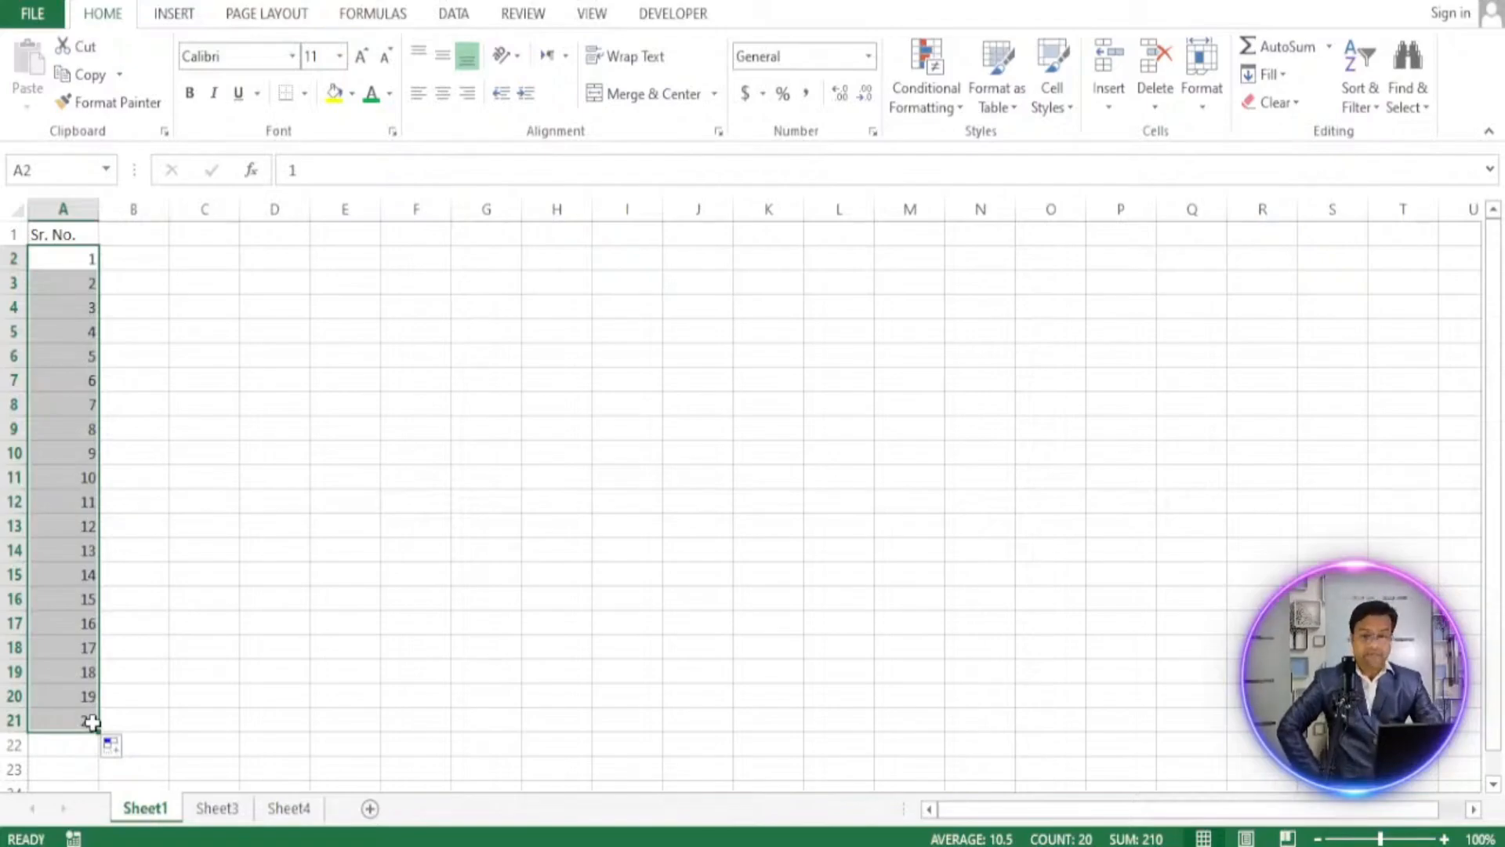
pyautogui.press('Delete')
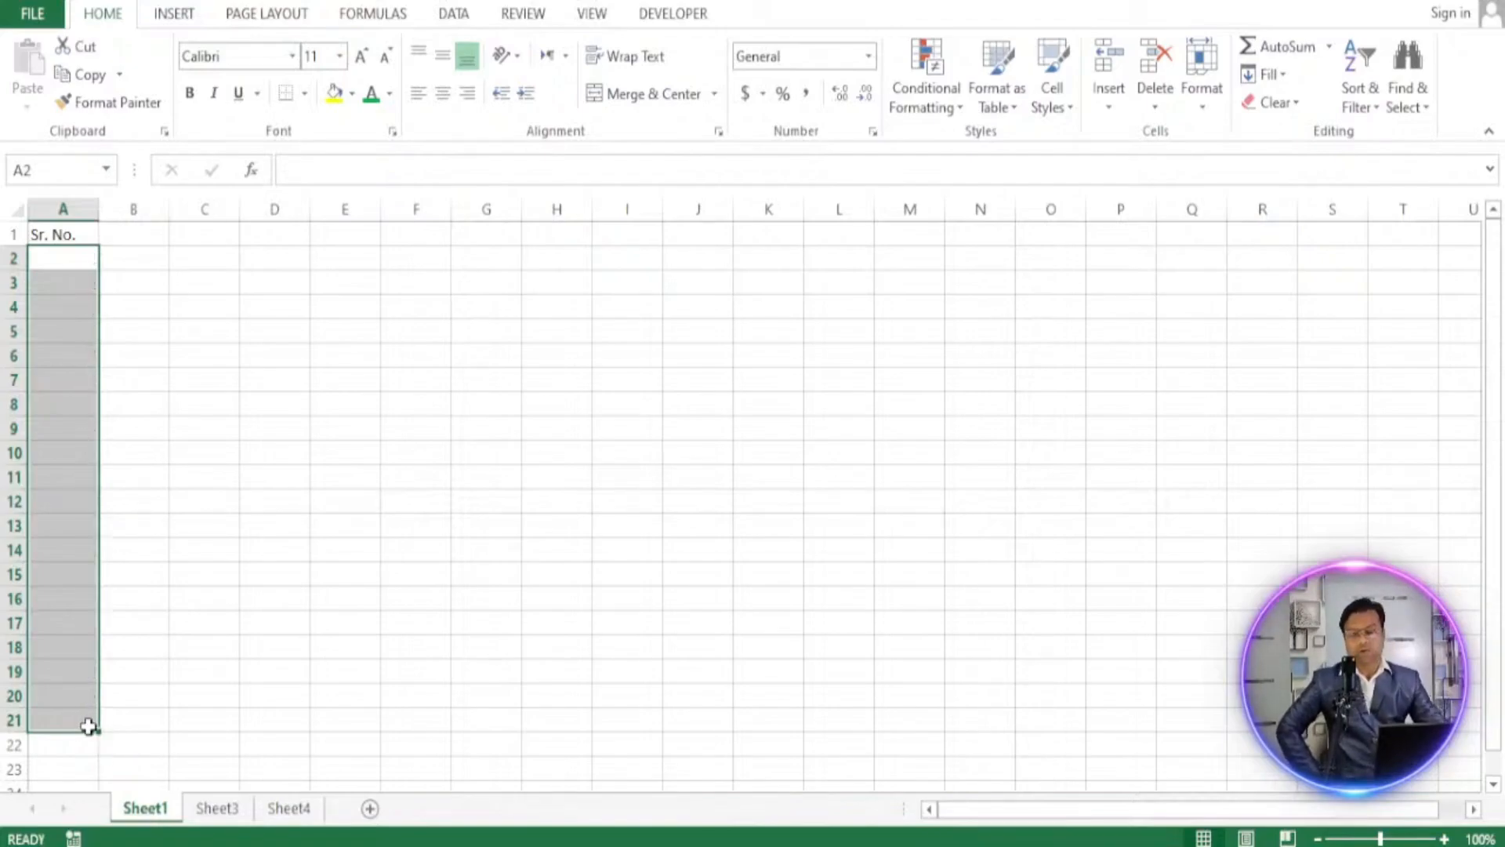
pyautogui.click(269, 356)
# Enter 1 in cell A2 and 2 in cell A3, and extend the pair down to A21 as serial numbers 1 to 20.
pyautogui.click(57, 259)
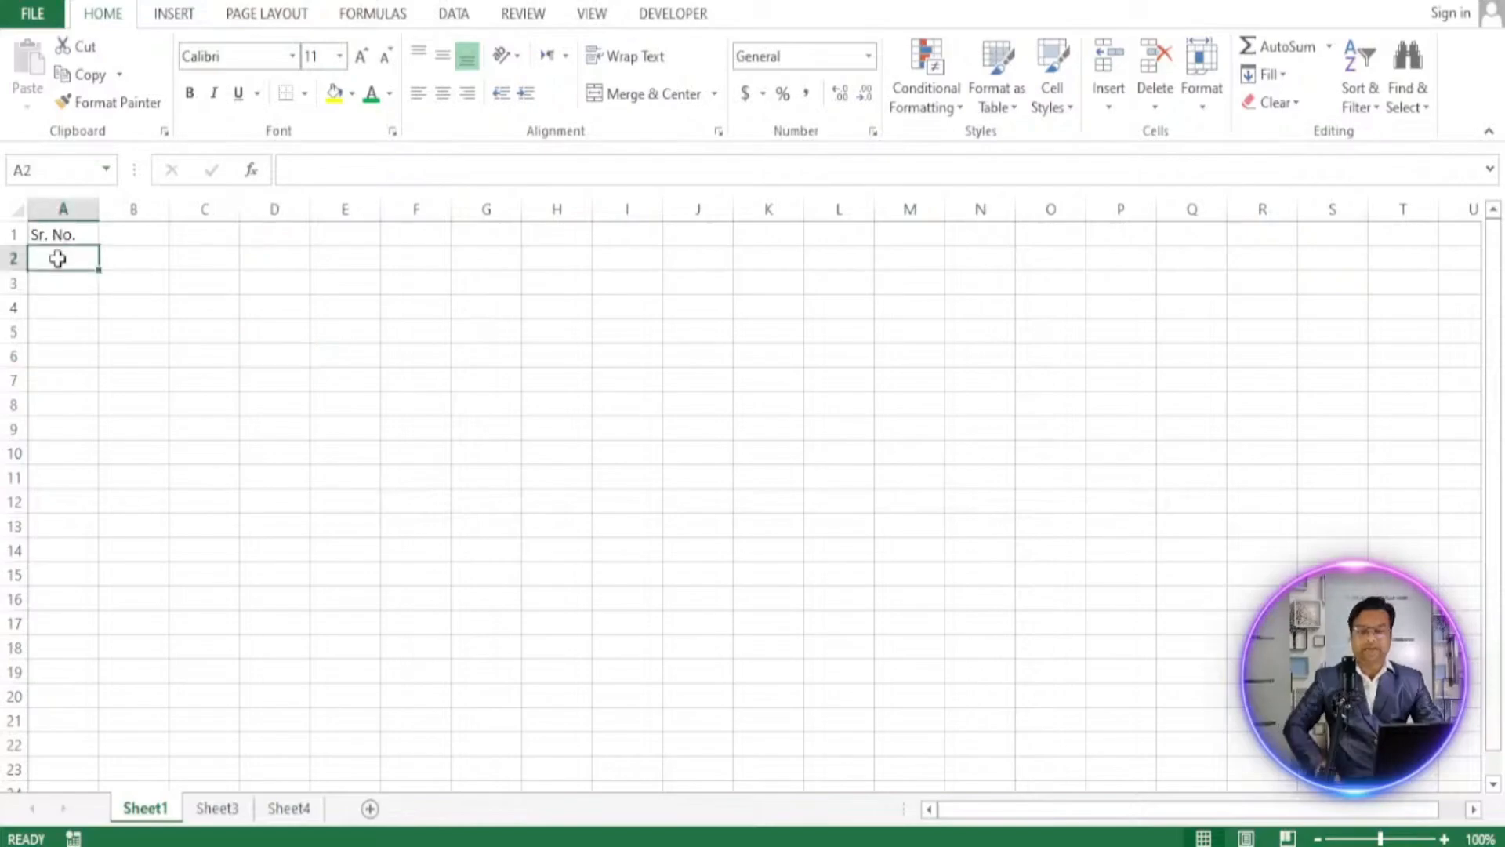
pyautogui.write('1')
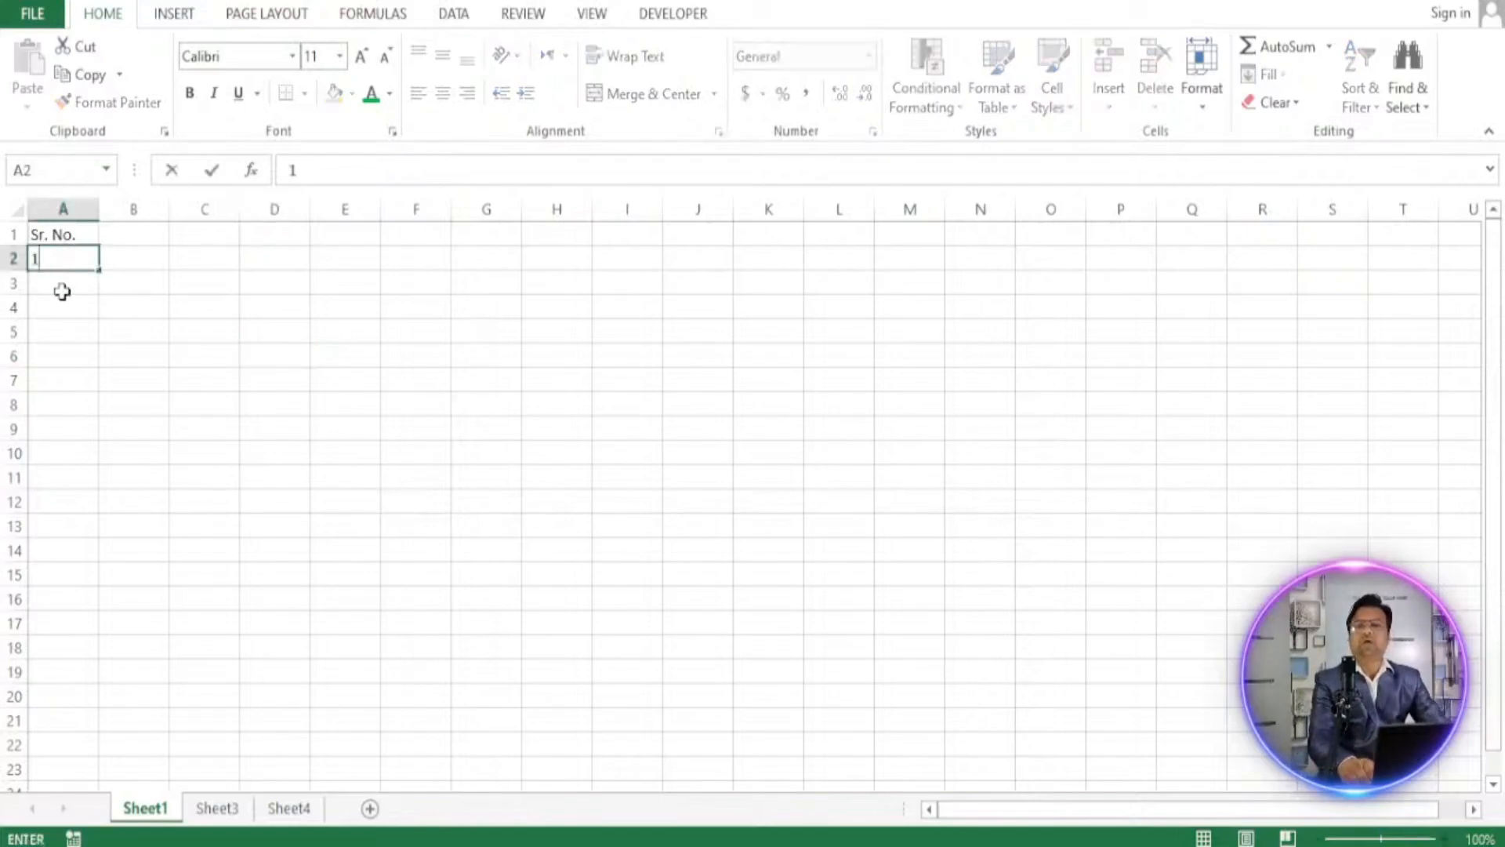
pyautogui.click(62, 292)
pyautogui.write('2')
pyautogui.click(73, 269)
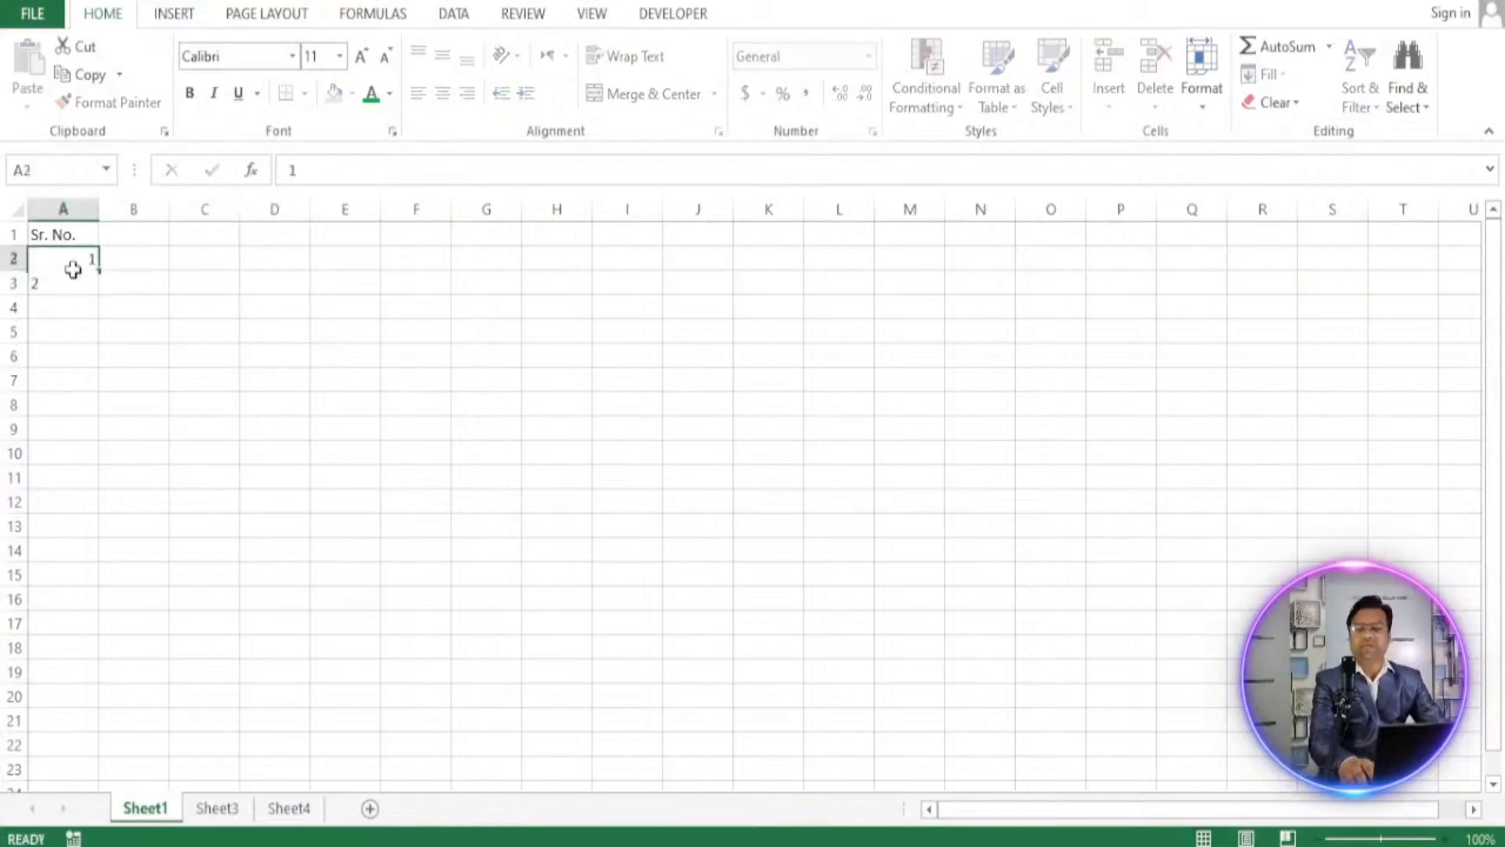
pyautogui.moveTo(73, 269); pyautogui.dragTo(71, 280)
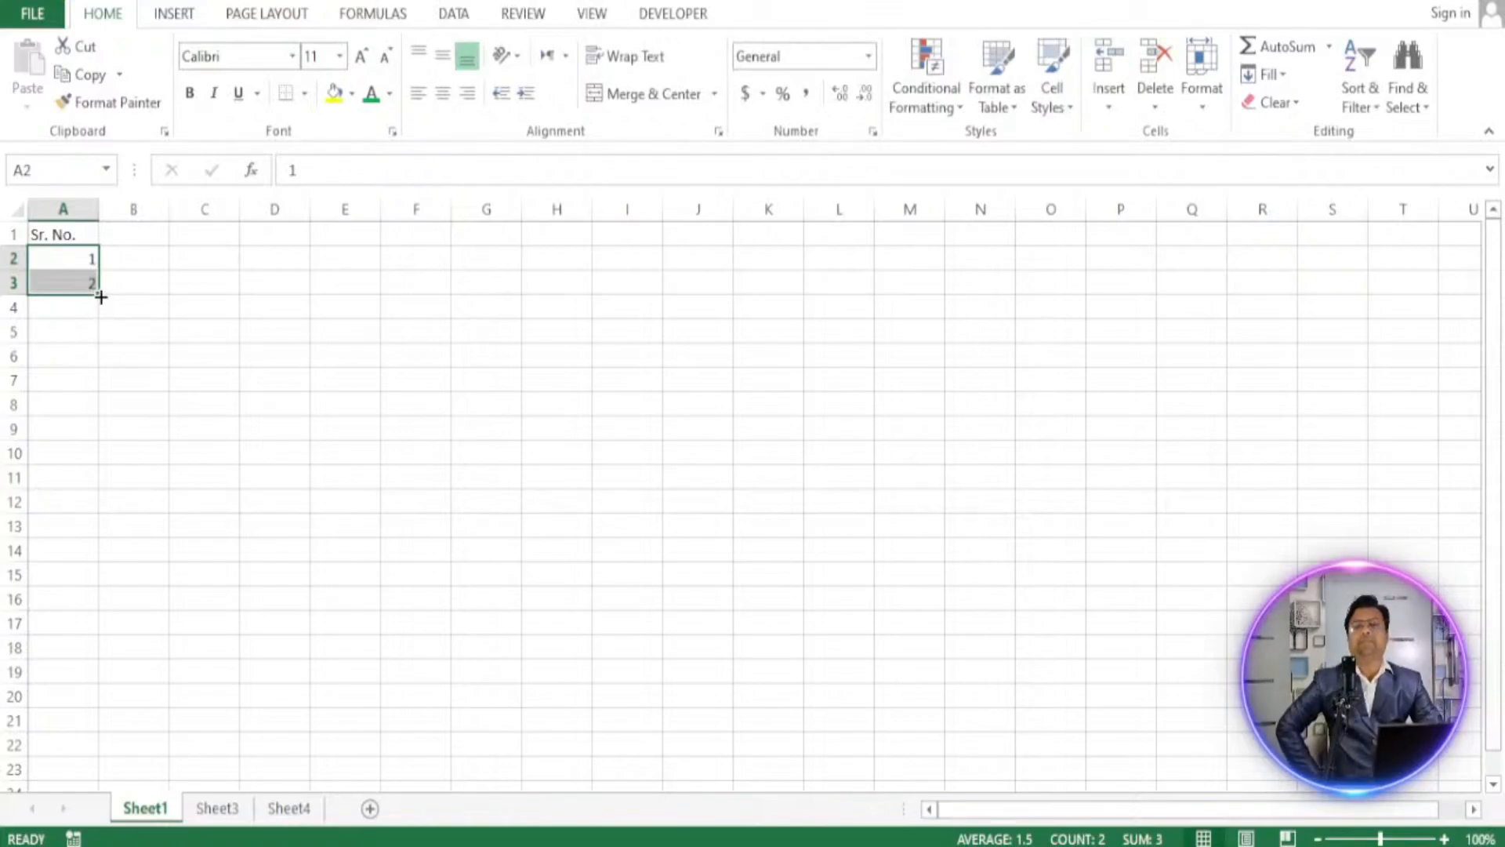
pyautogui.moveTo(100, 297); pyautogui.dragTo(110, 730)
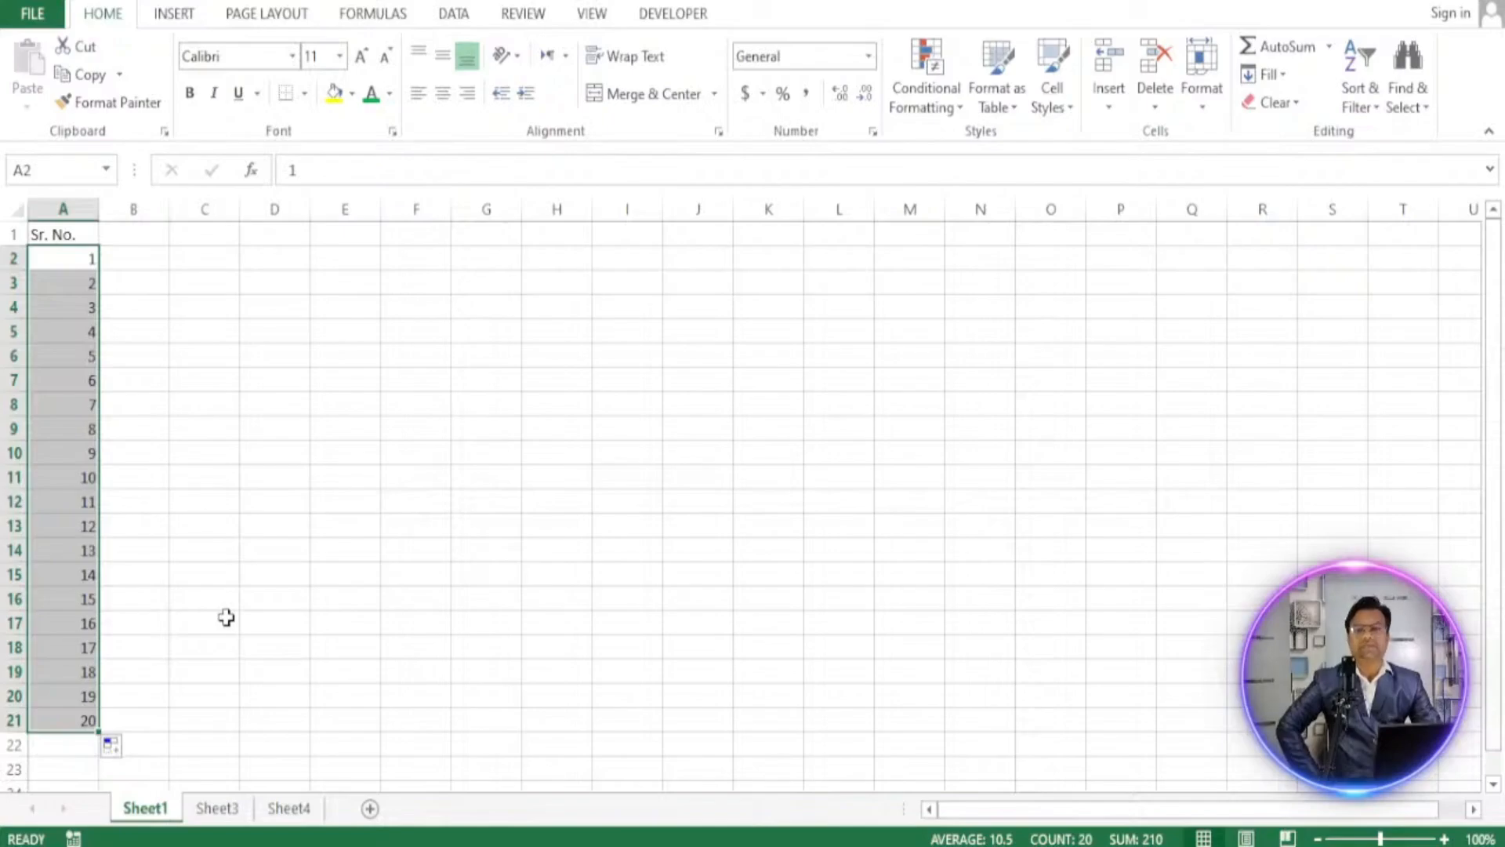
pyautogui.click(228, 526)
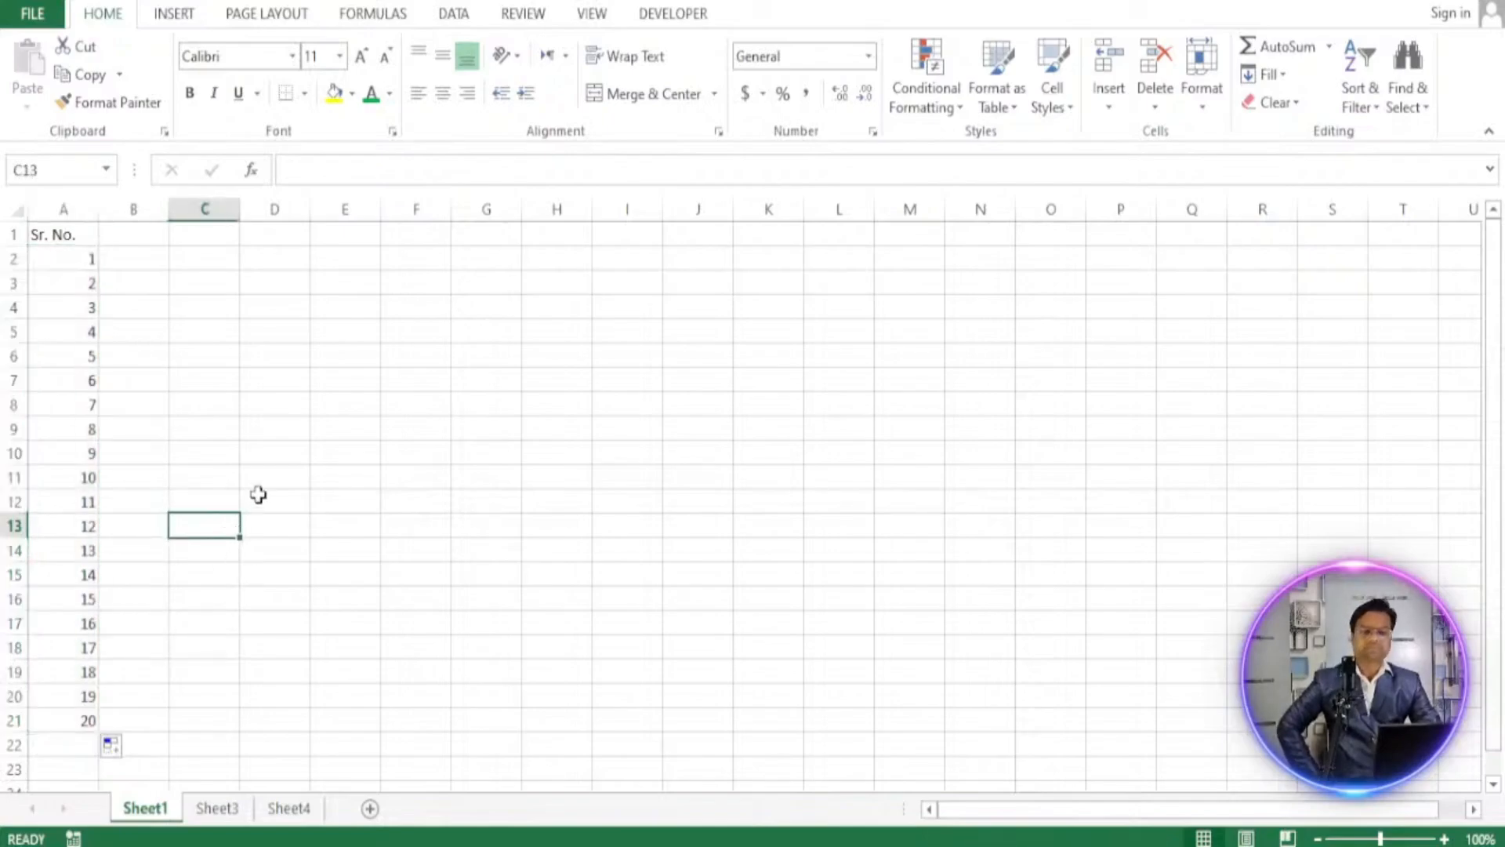
pyautogui.click(181, 261)
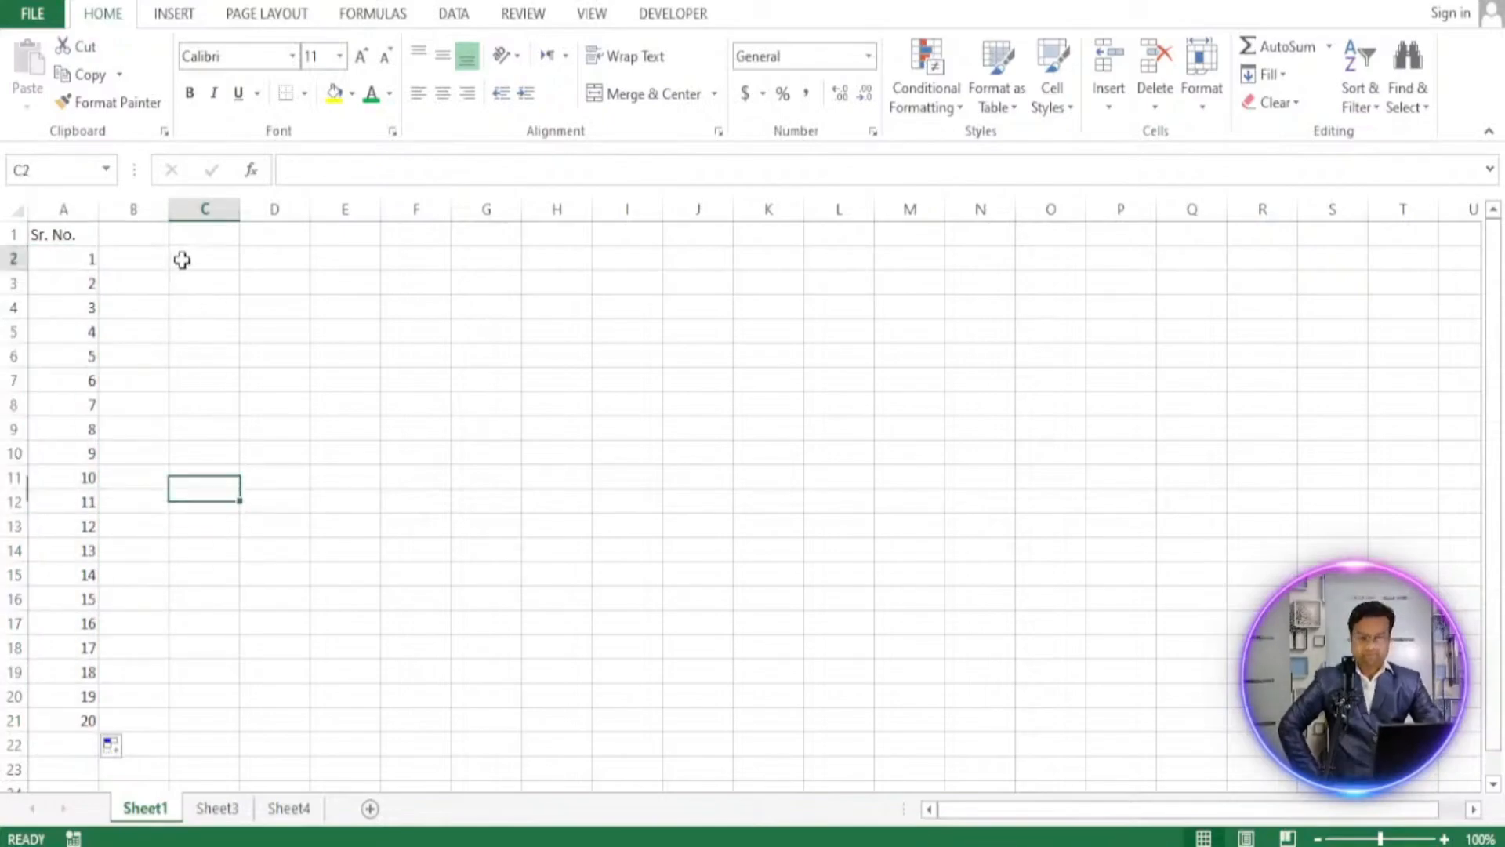
pyautogui.write('1')
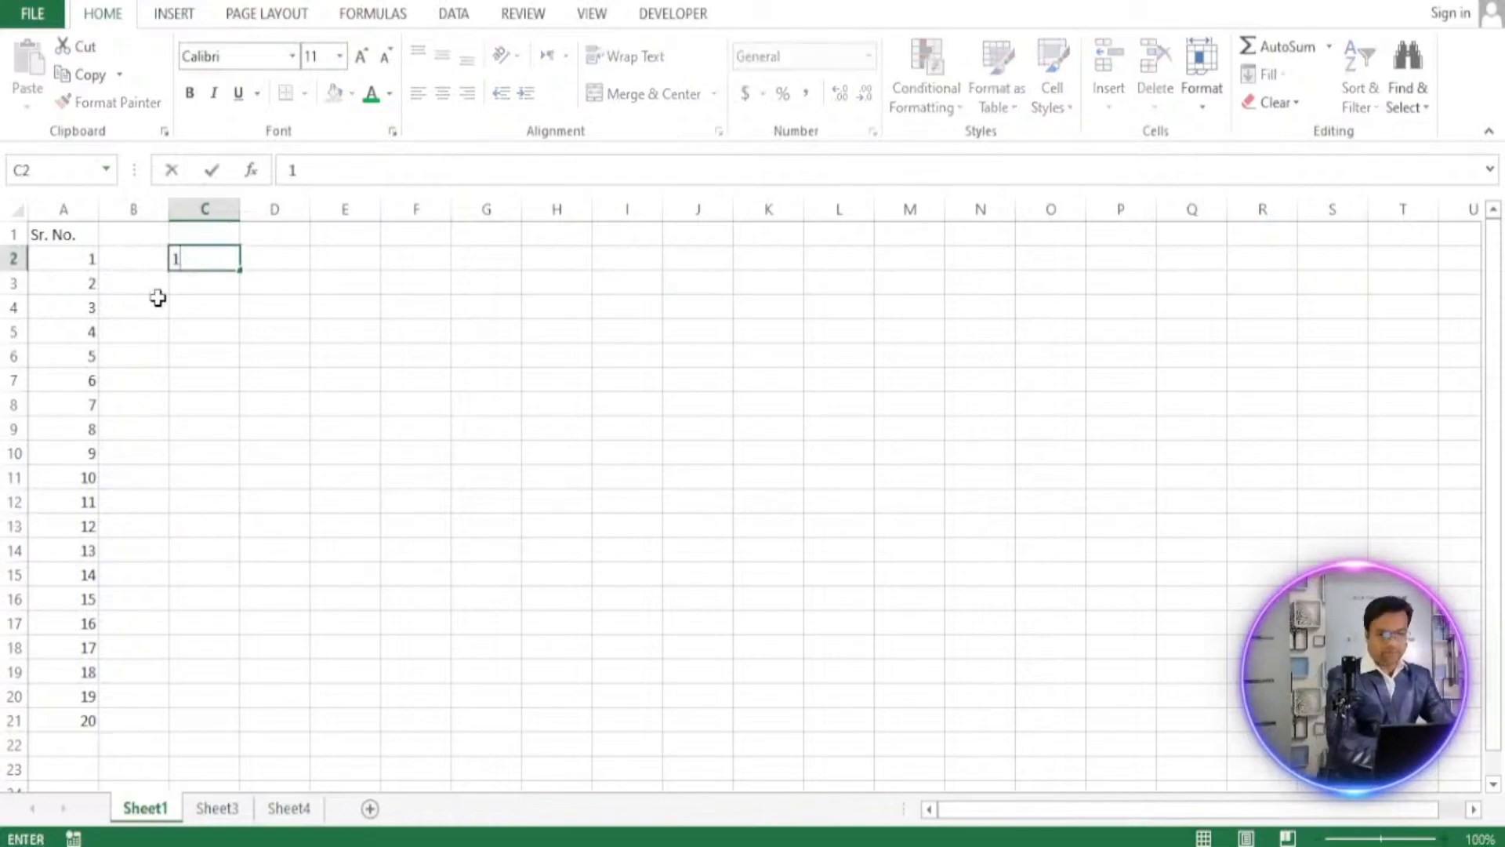
pyautogui.click(157, 299)
pyautogui.click(211, 261)
pyautogui.press('Delete')
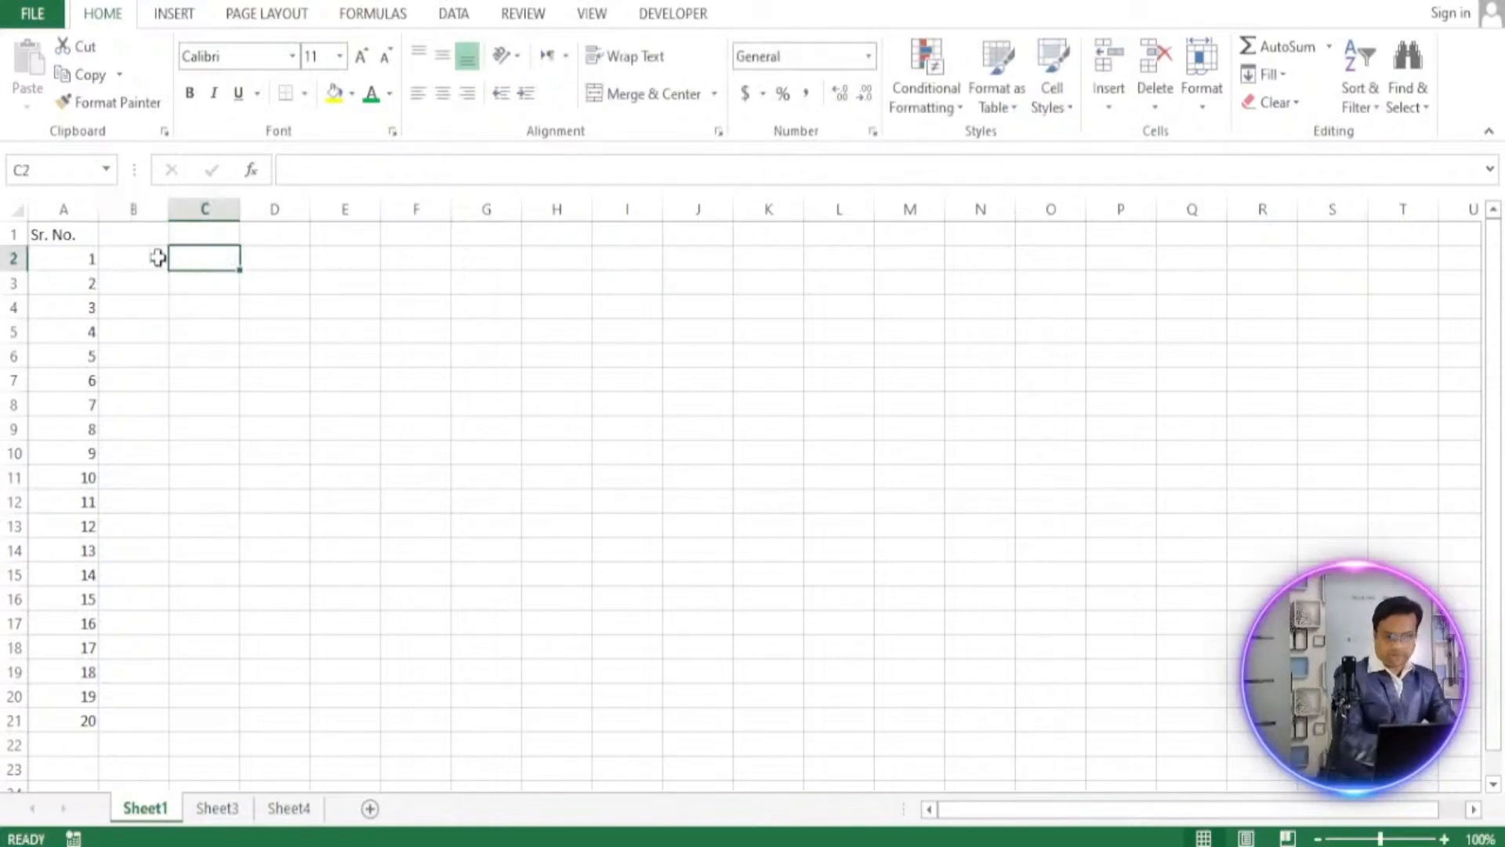
# Enter 2 in cell B2 and extend the A2:B2 series across row 2 to cell N2.
pyautogui.click(136, 257)
pyautogui.write('2')
pyautogui.click(134, 317)
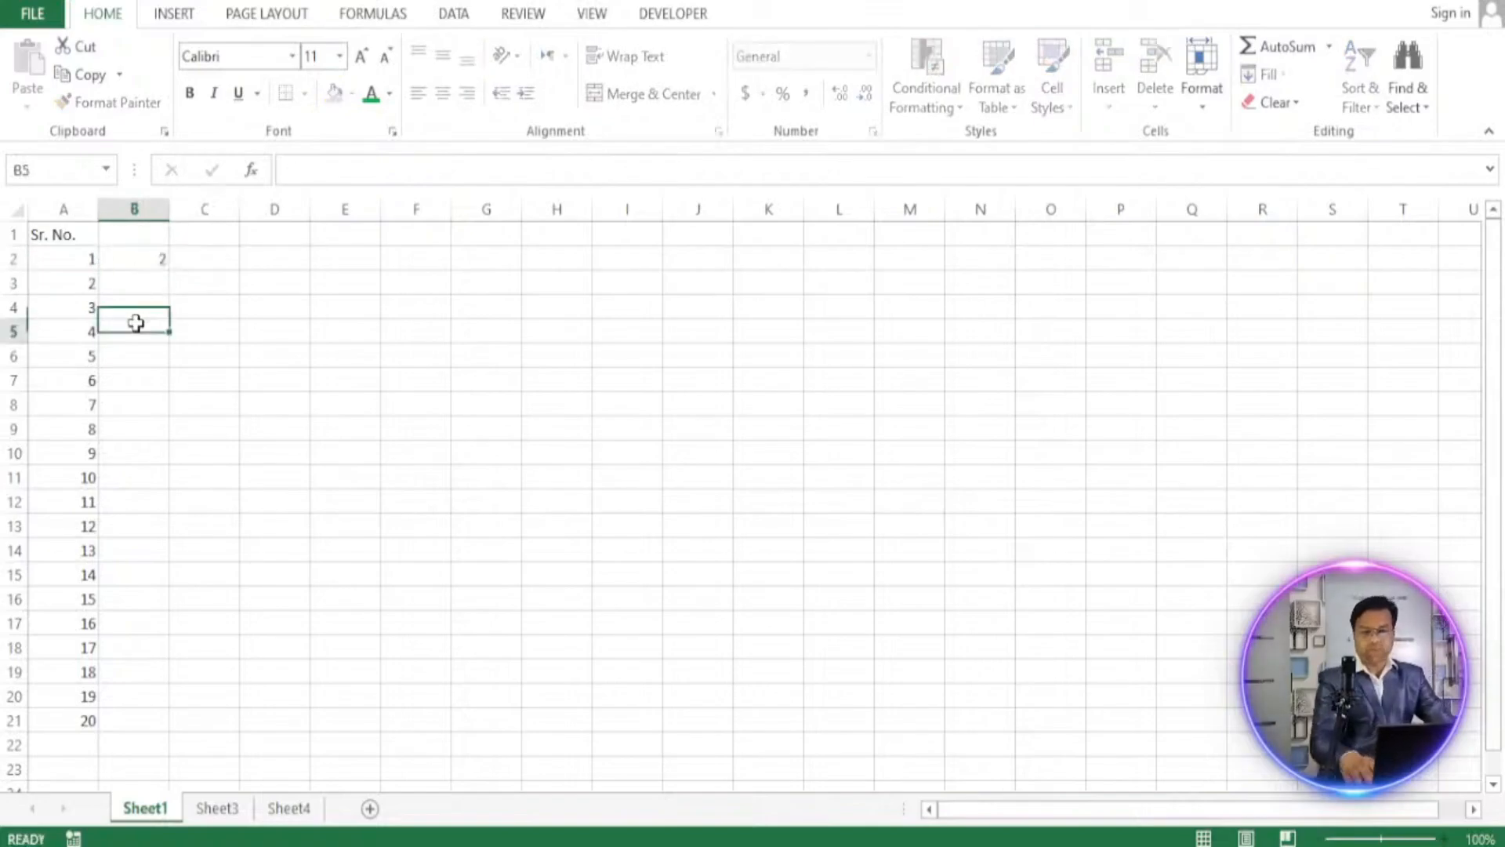
pyautogui.moveTo(73, 259); pyautogui.dragTo(988, 279)
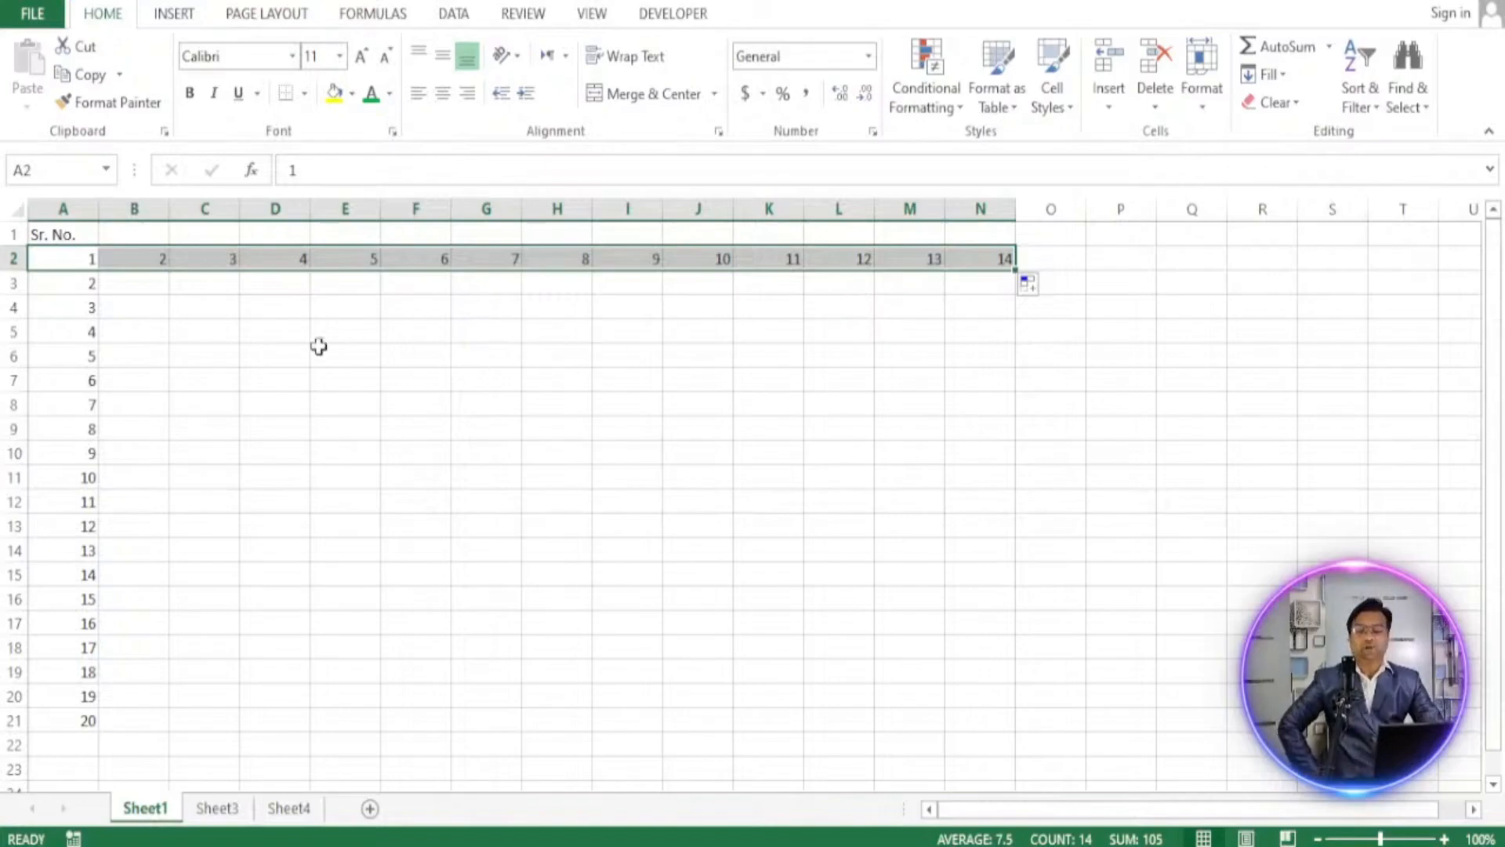
# Undo the series fill across row 2 and clear the 2 from cell B2.
pyautogui.hotkey('ctrl', 'z')
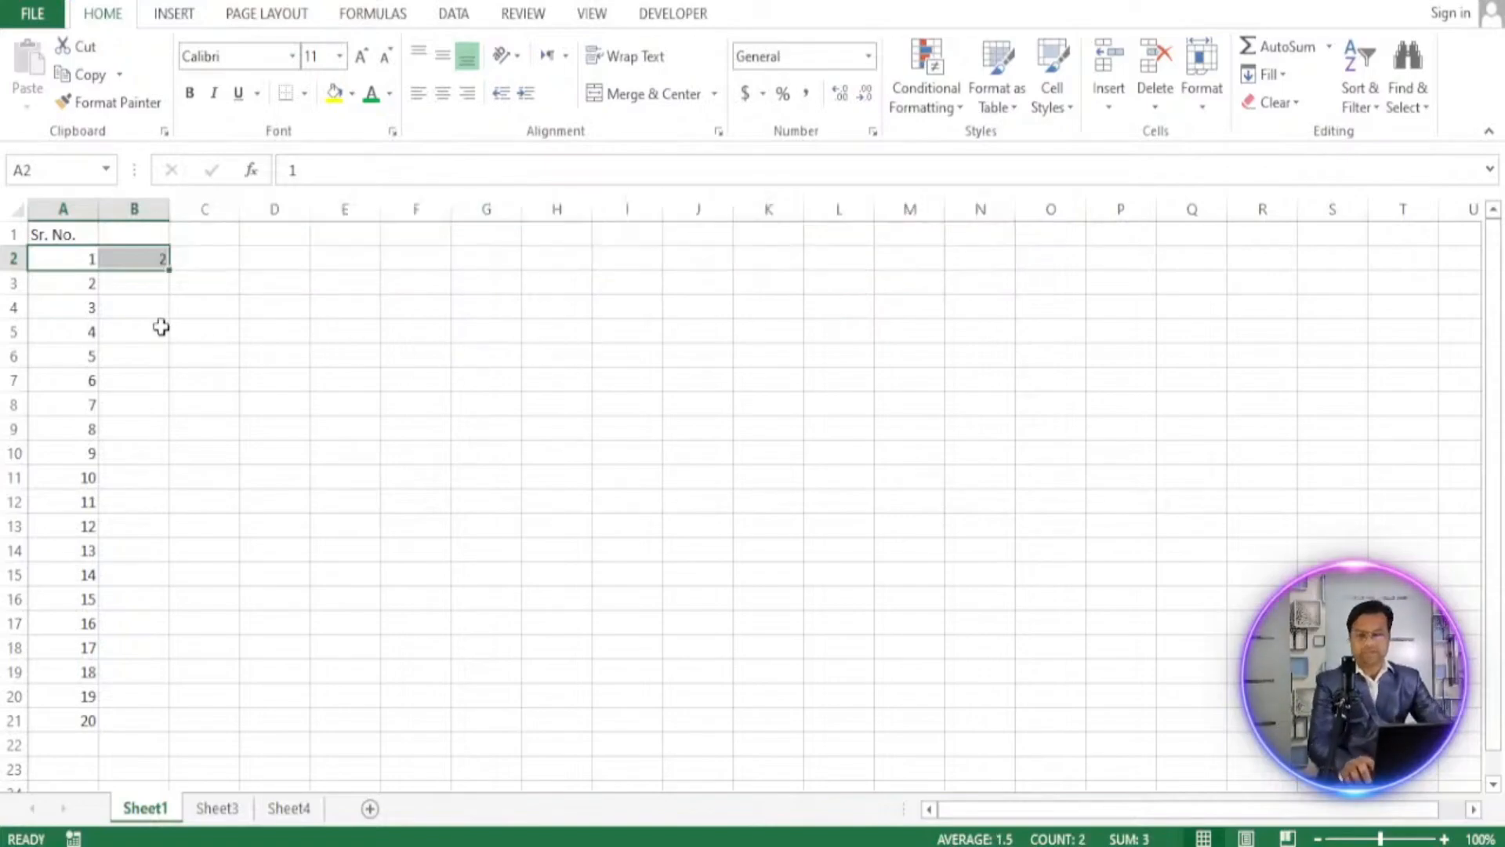
pyautogui.click(161, 323)
pyautogui.click(152, 255)
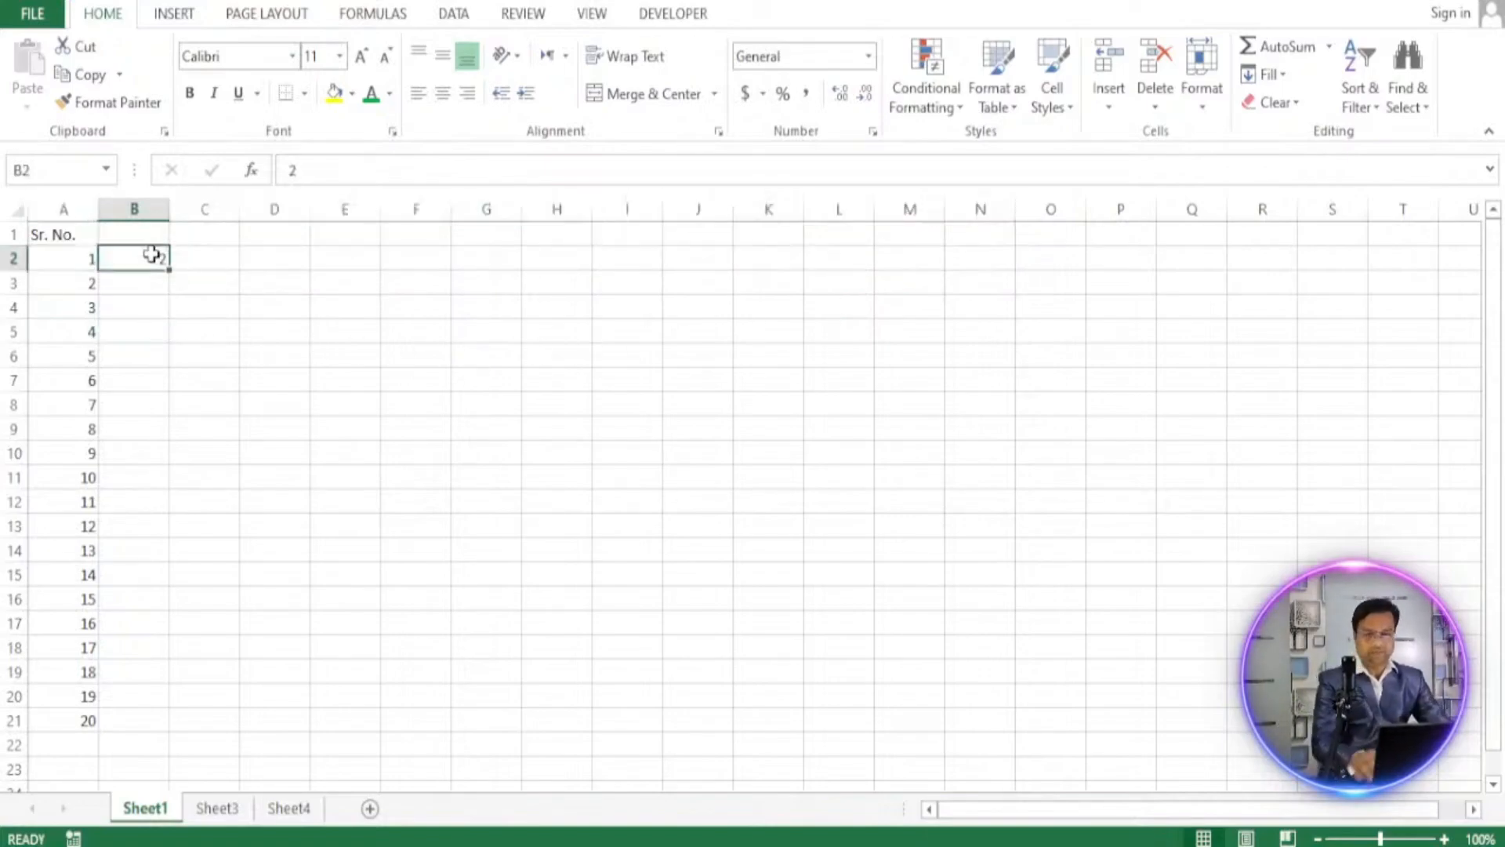
pyautogui.press('Delete')
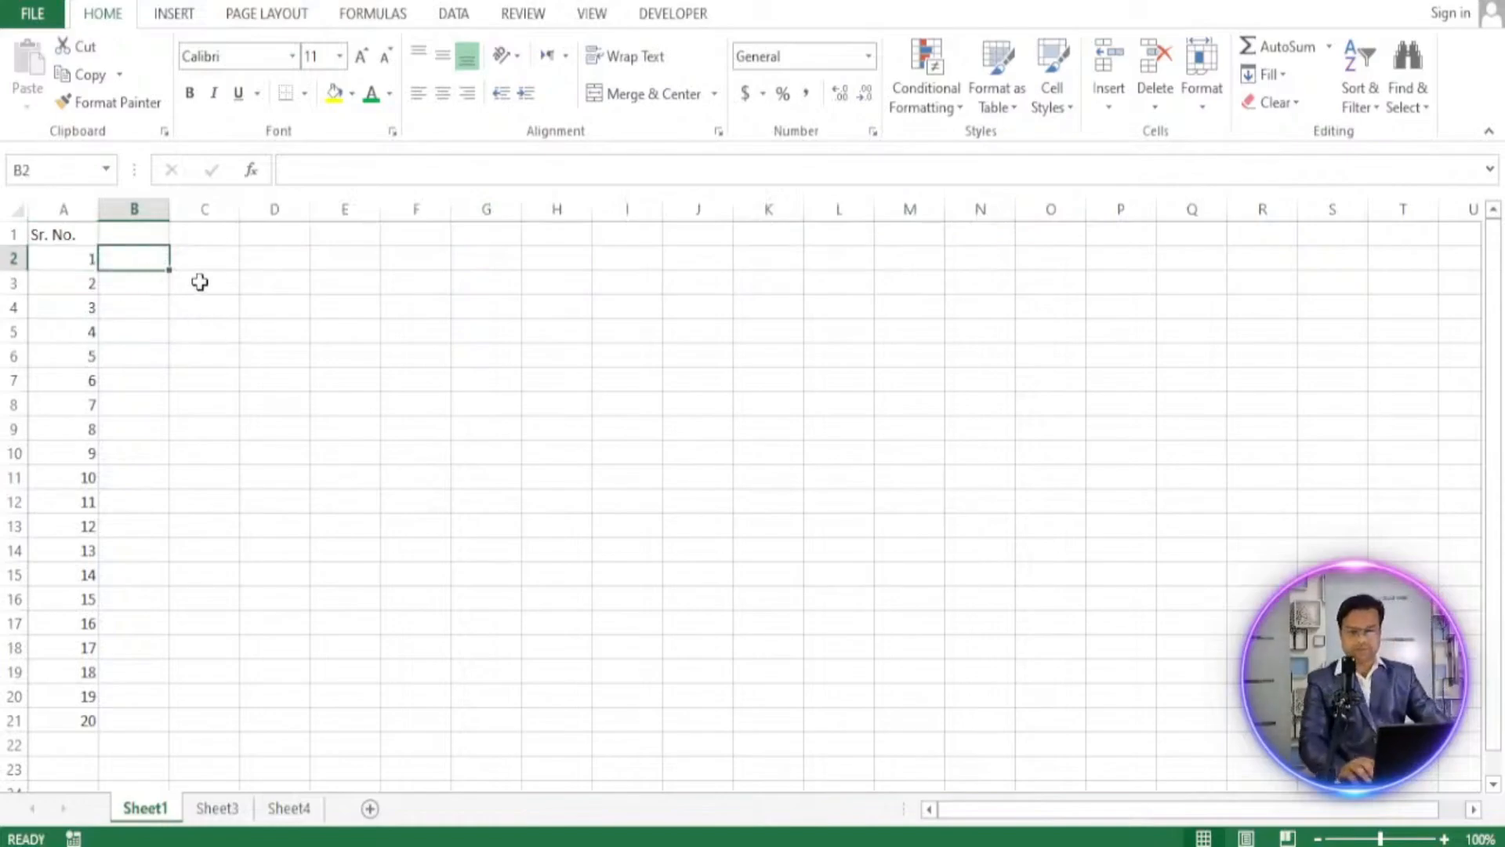
pyautogui.click(282, 288)
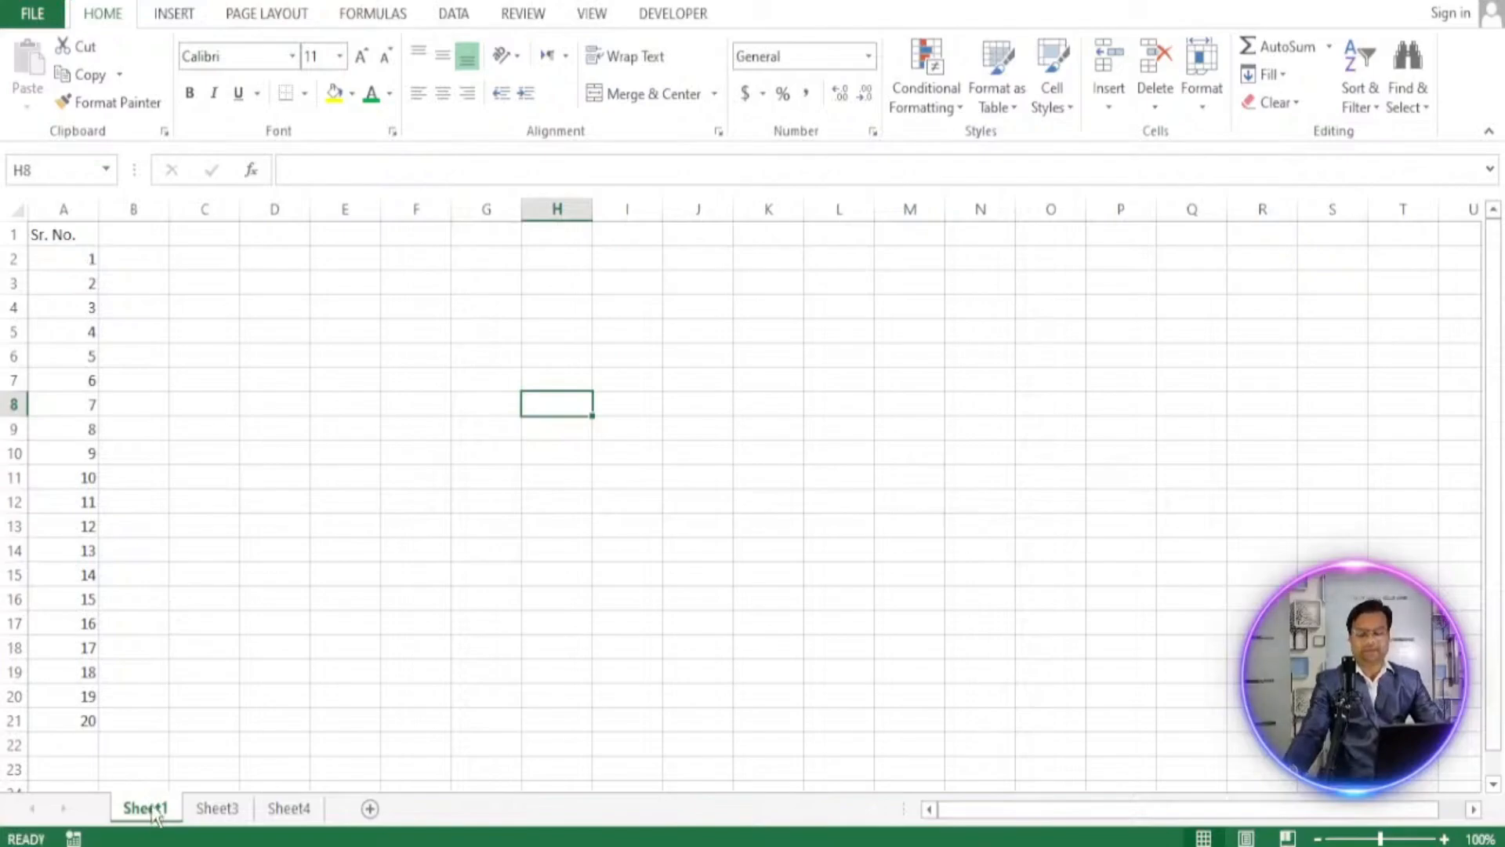
# View the Sheet3 and Sheet4 worksheets, and return to Sheet1.
pyautogui.click(210, 810)
pyautogui.click(292, 810)
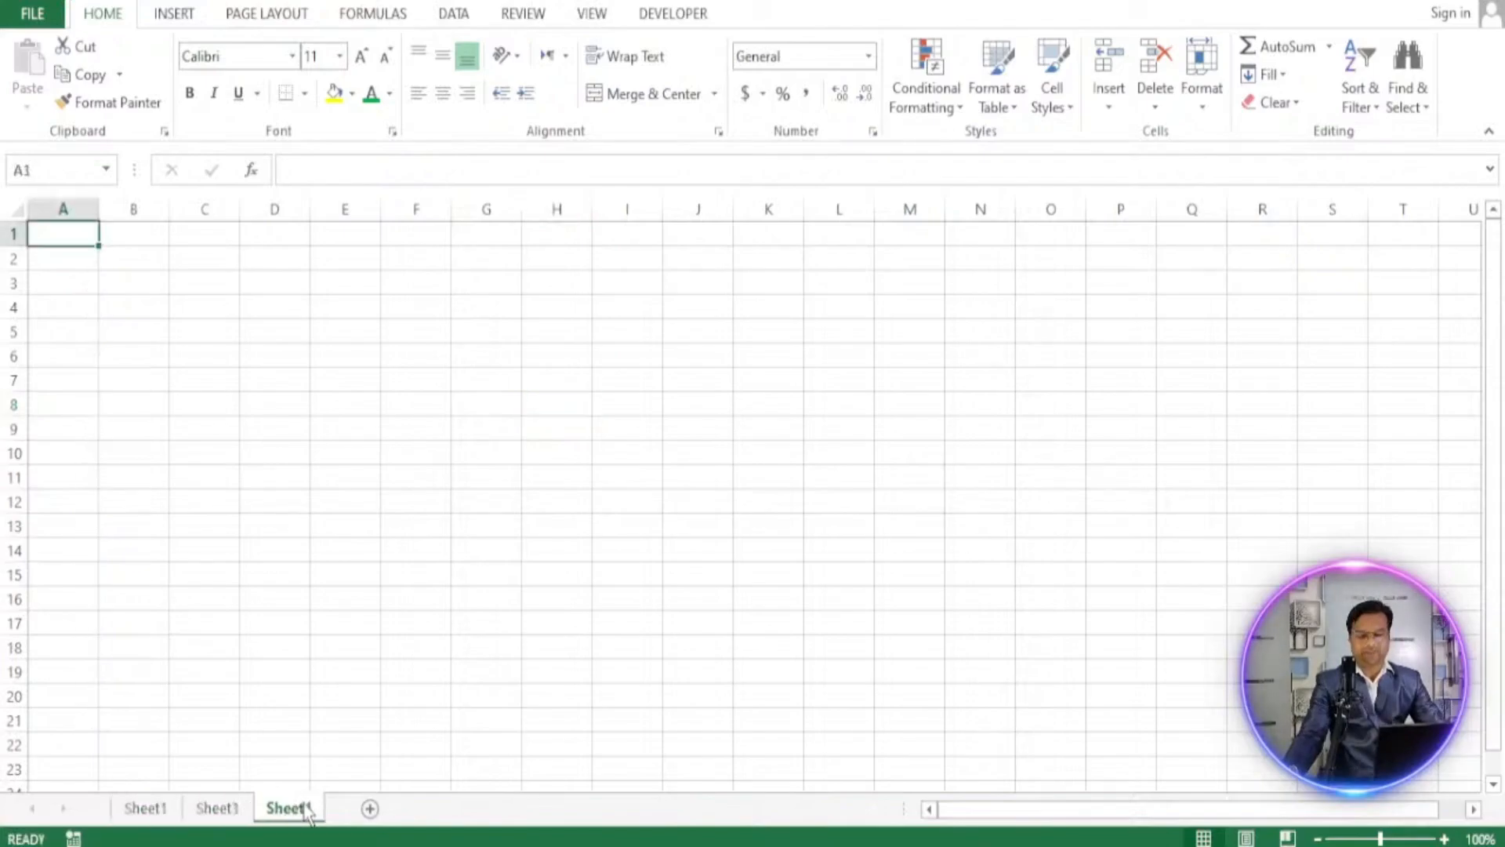
pyautogui.click(132, 812)
pyautogui.click(212, 810)
pyautogui.click(137, 811)
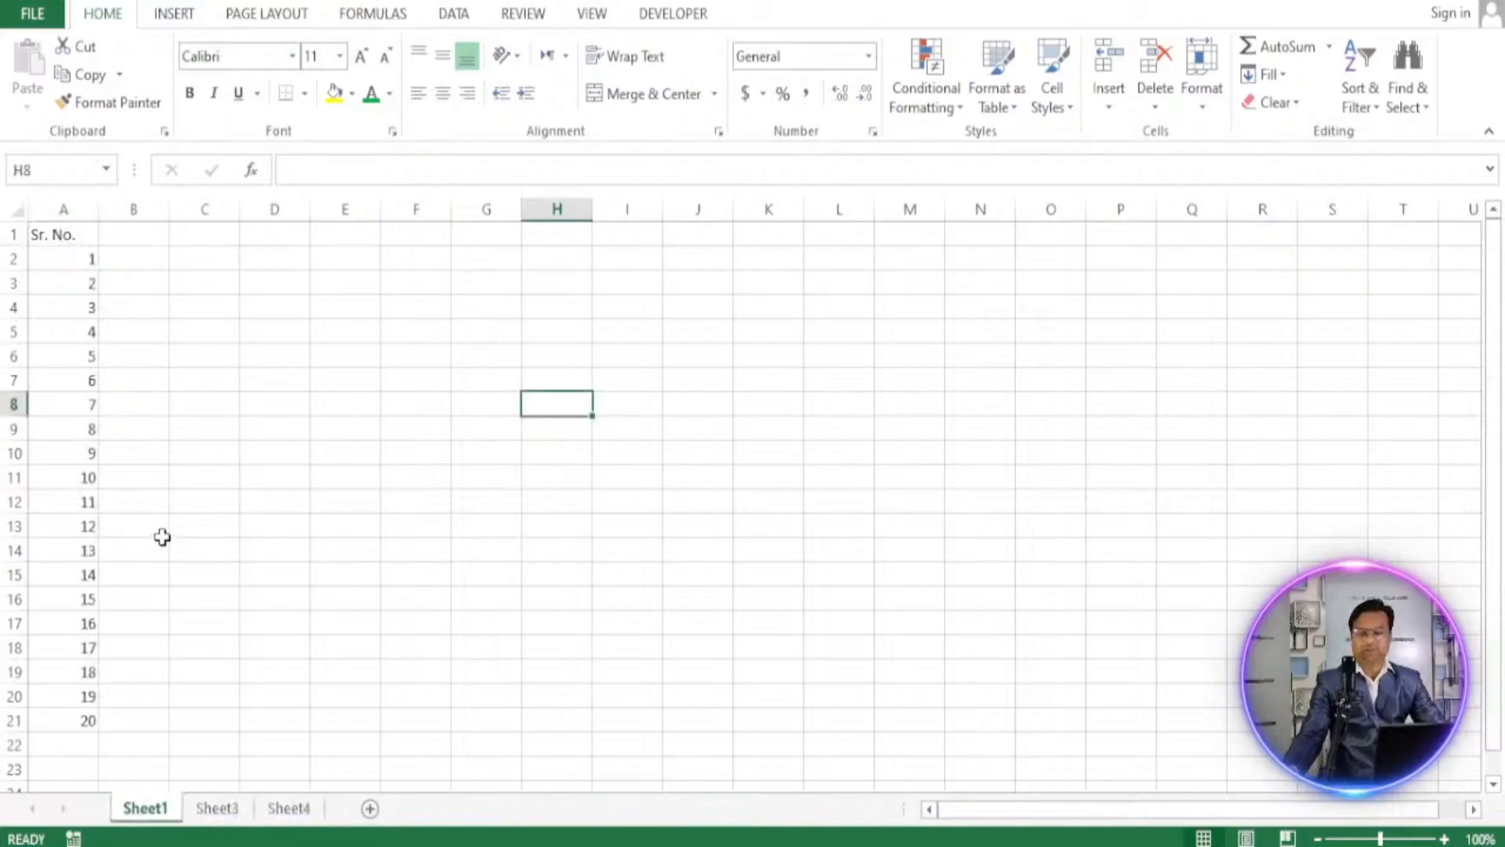
# Select the entire columns A, B, C and D of Sheet1 one after another.
pyautogui.click(87, 205)
pyautogui.click(137, 207)
pyautogui.click(207, 207)
pyautogui.click(272, 206)
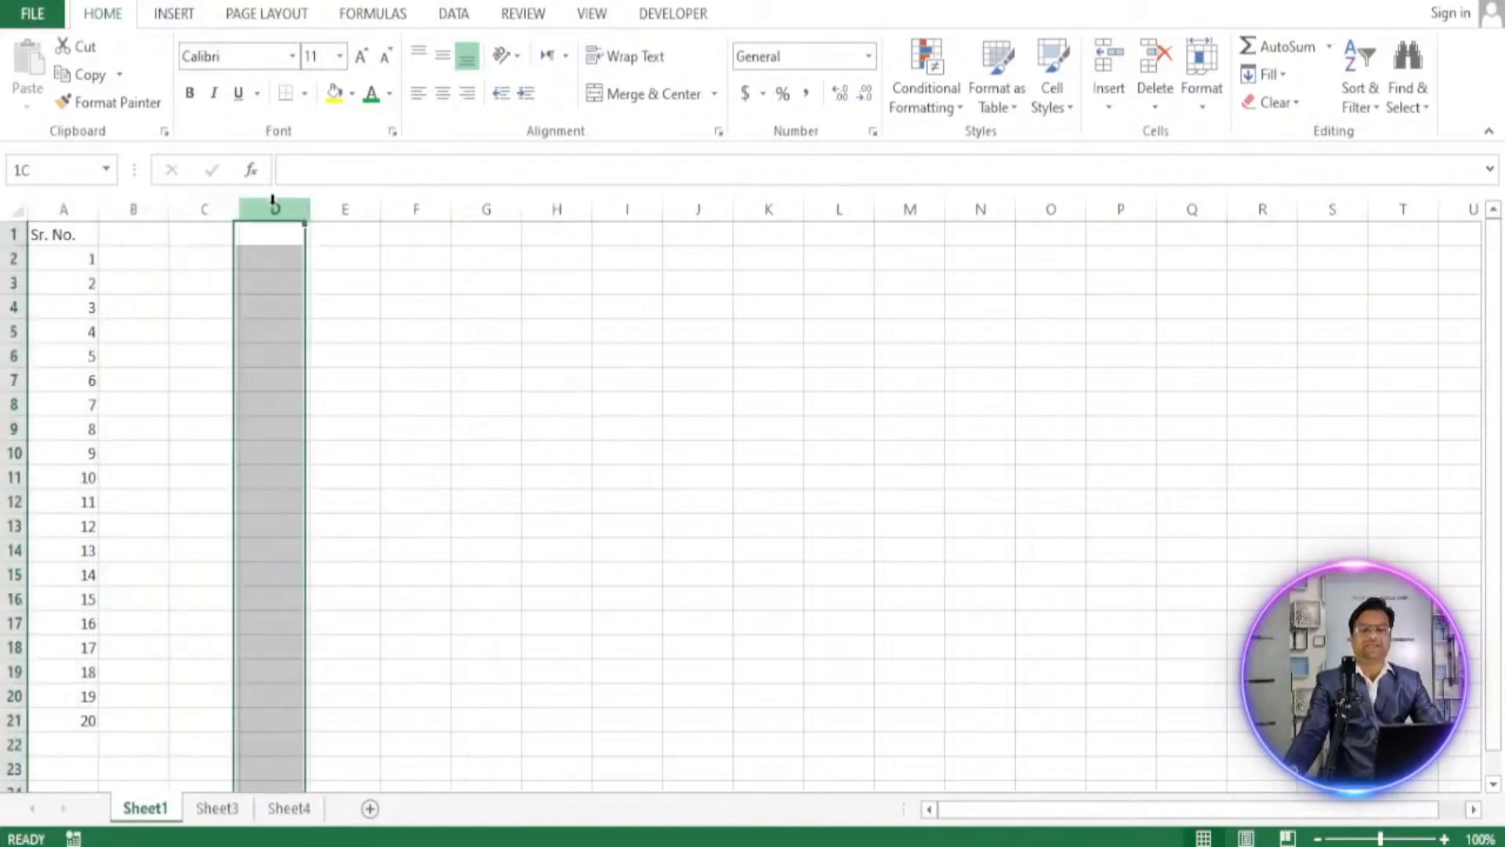
# Select the entire column E, and the entire rows 3, 7, 8 and 10 one after another.
pyautogui.click(345, 207)
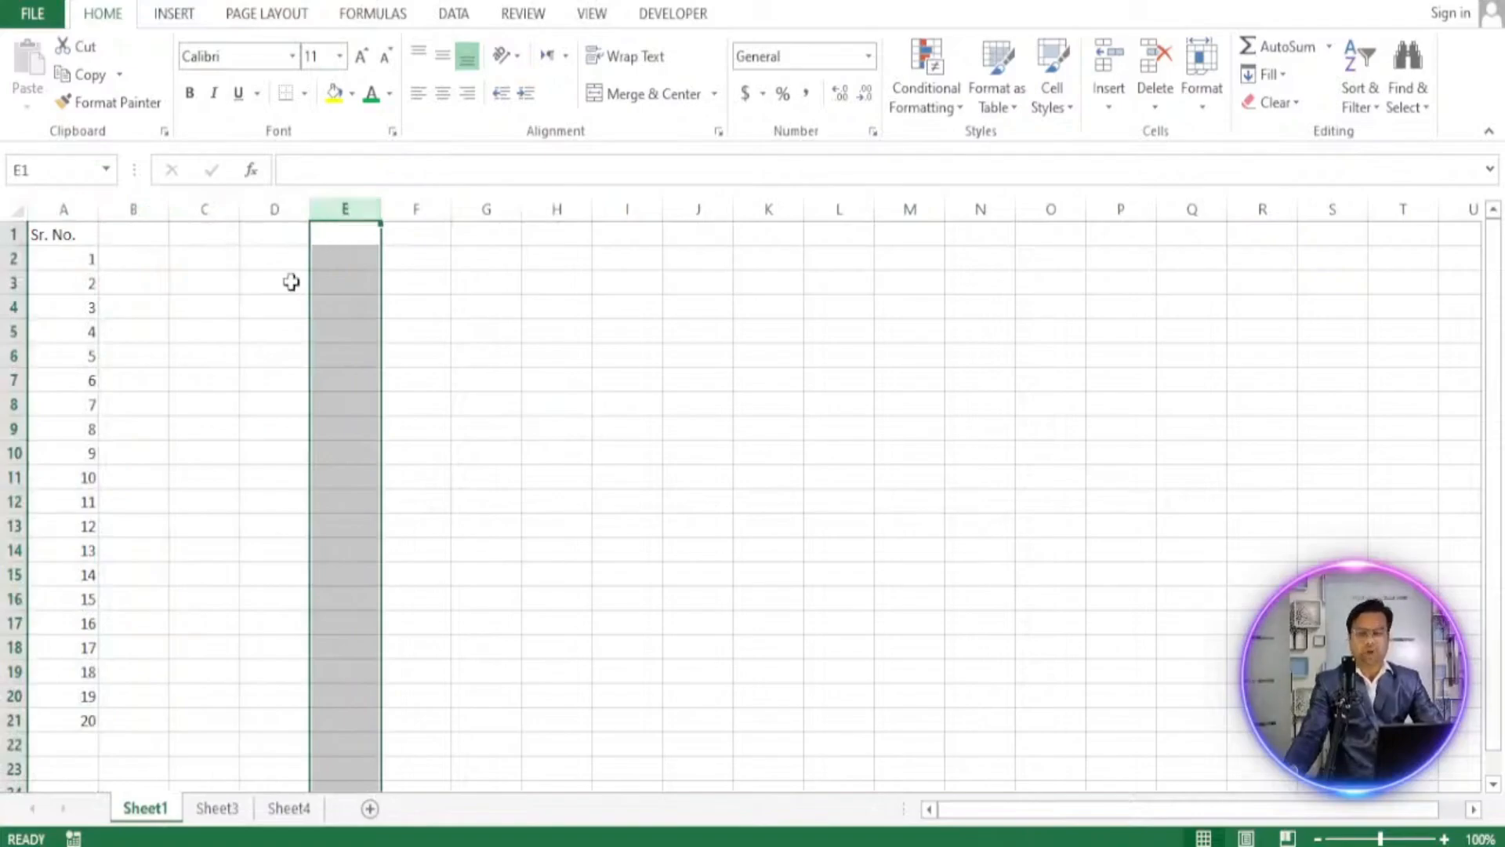
pyautogui.click(9, 284)
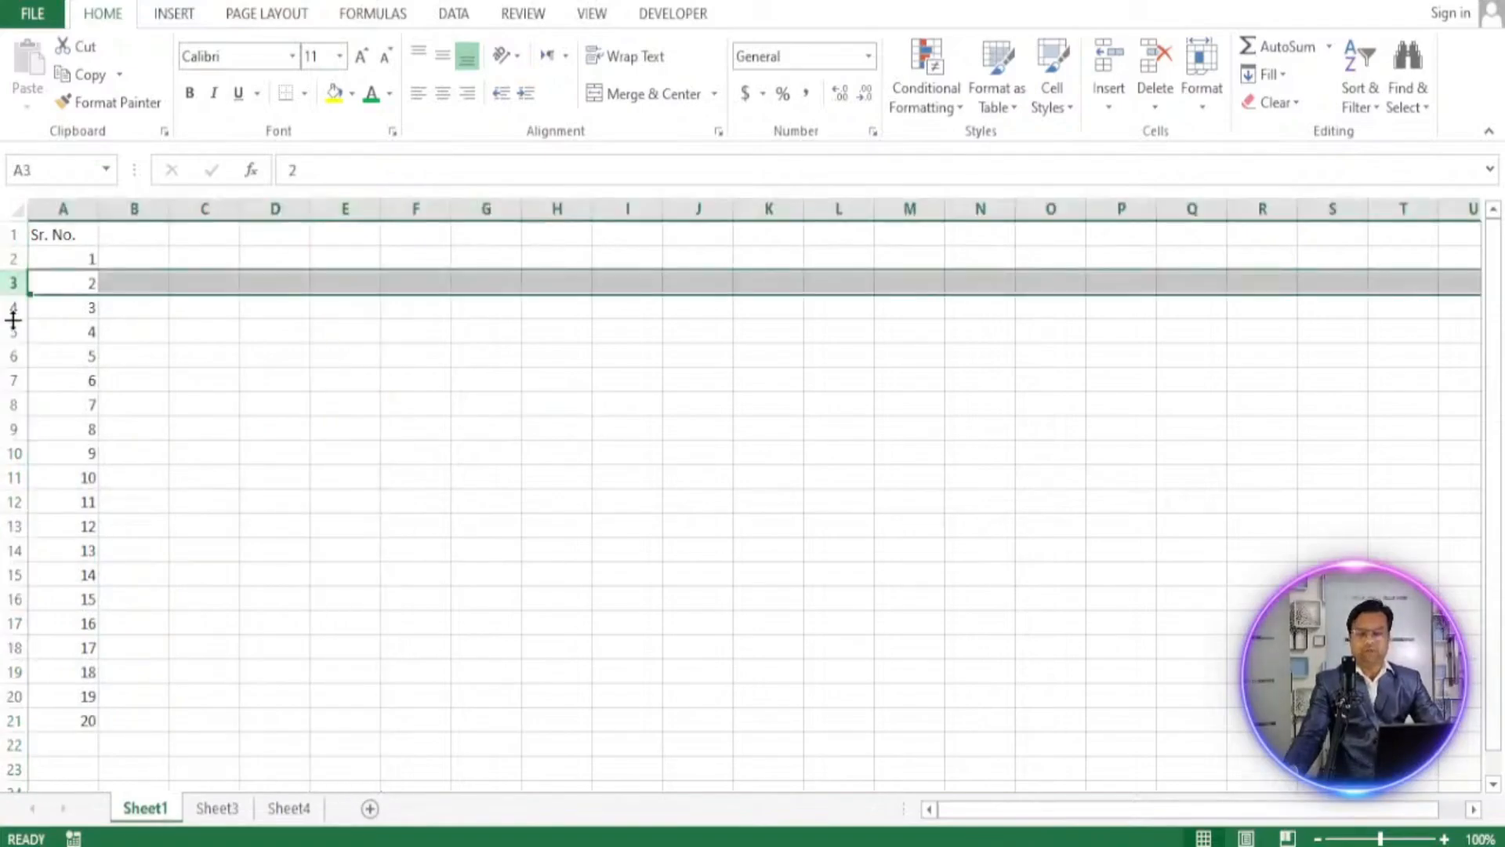
pyautogui.click(8, 382)
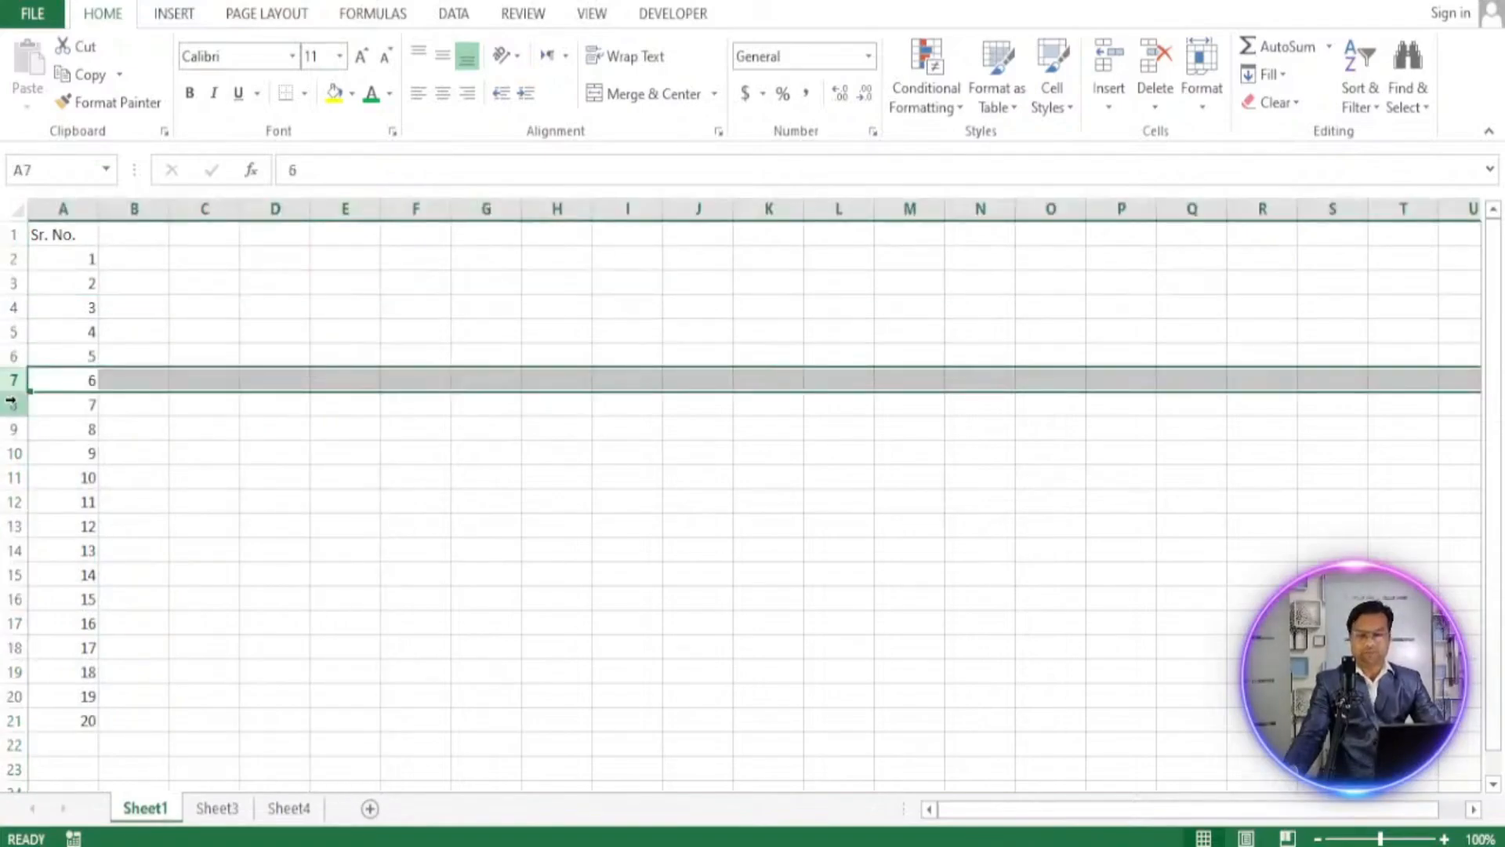
pyautogui.click(10, 404)
pyautogui.click(18, 445)
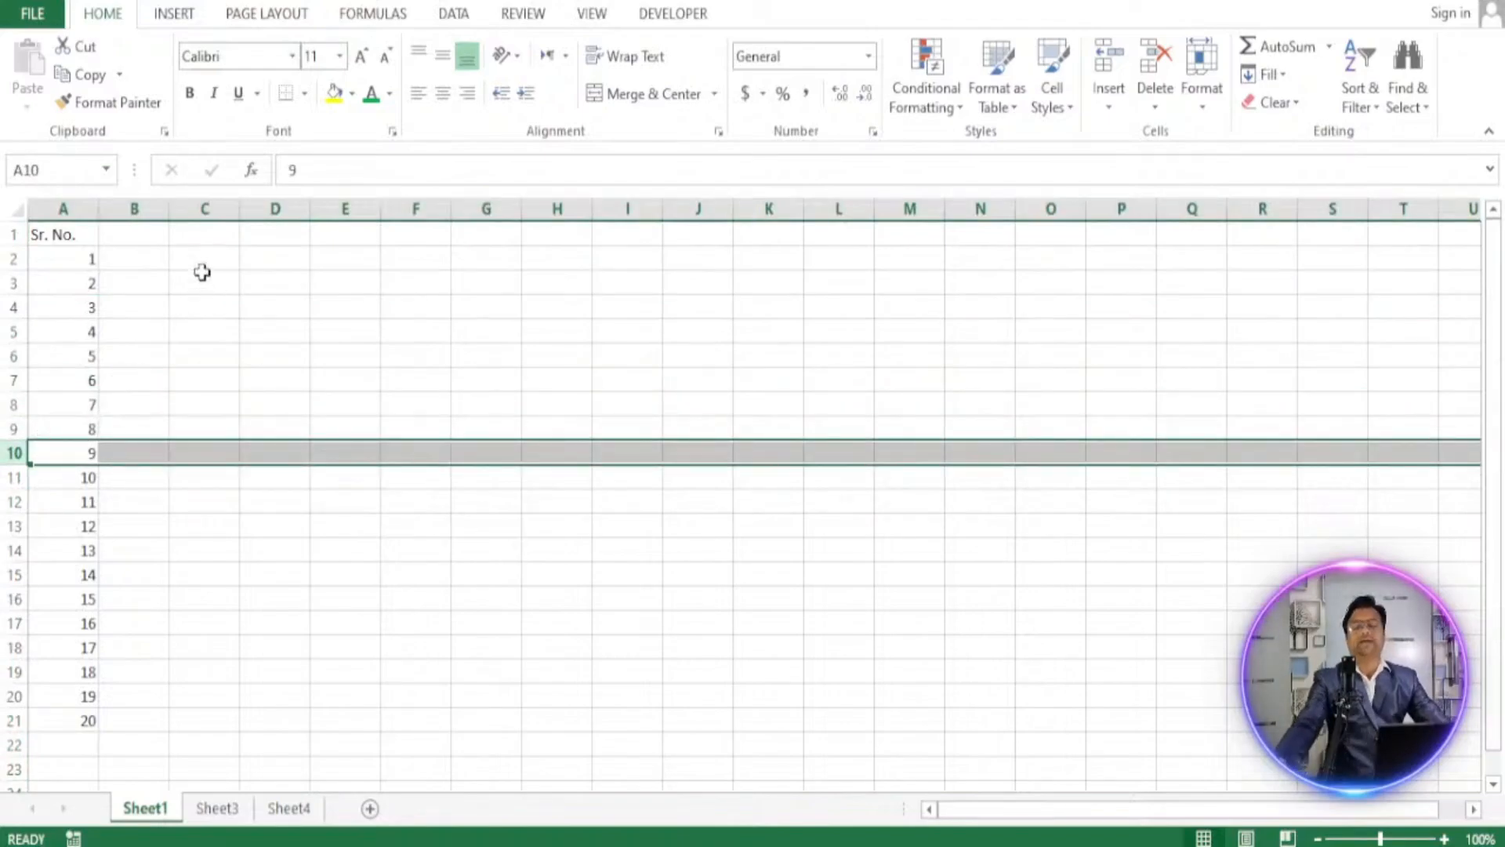
# View the Insert, Page Layout and Formulas commands, and return to the Home commands.
pyautogui.click(175, 13)
pyautogui.click(288, 22)
pyautogui.click(384, 24)
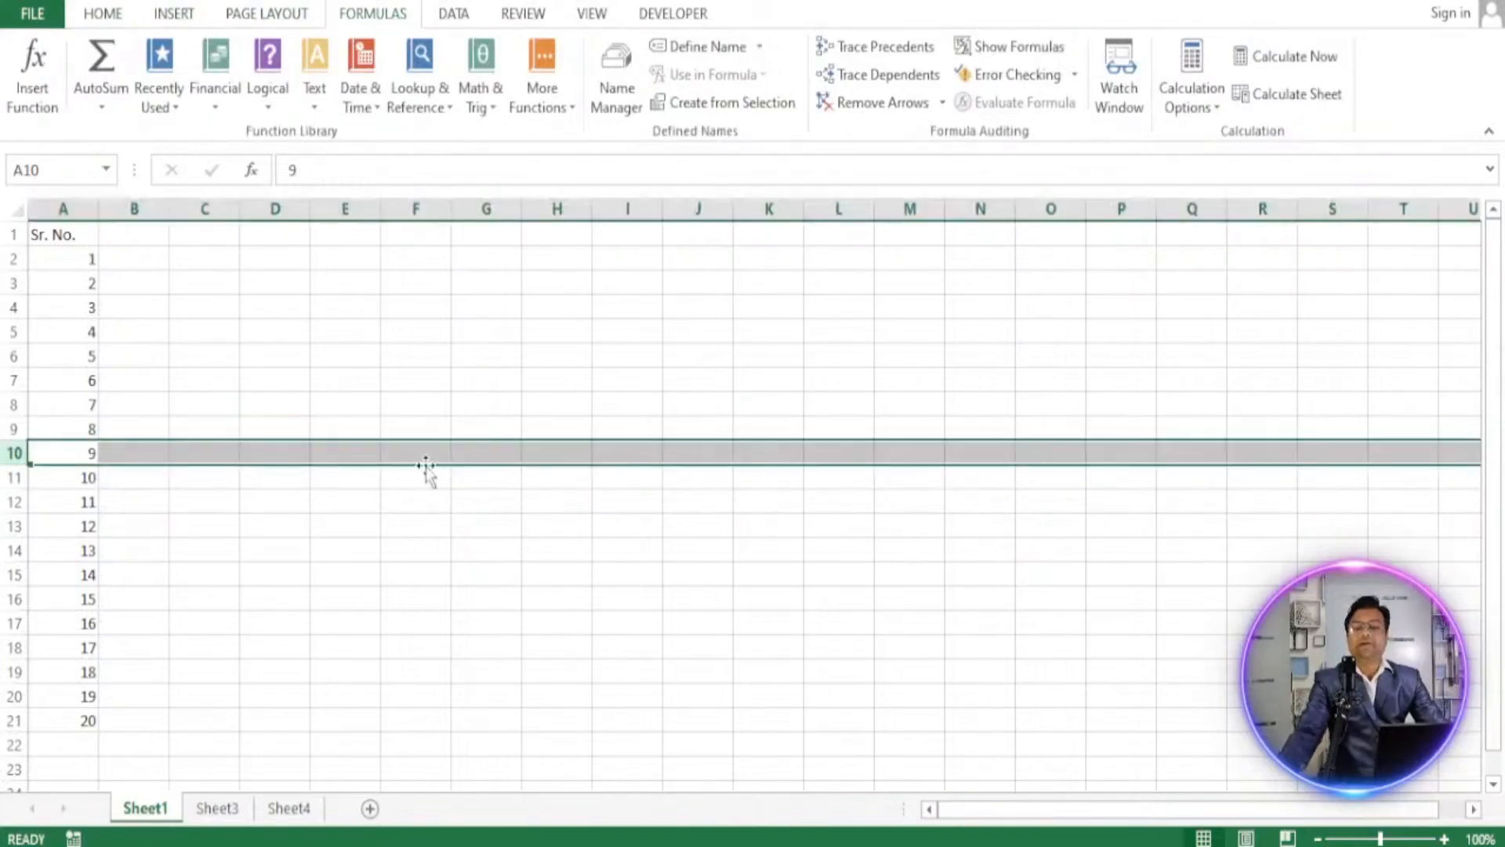
pyautogui.click(103, 16)
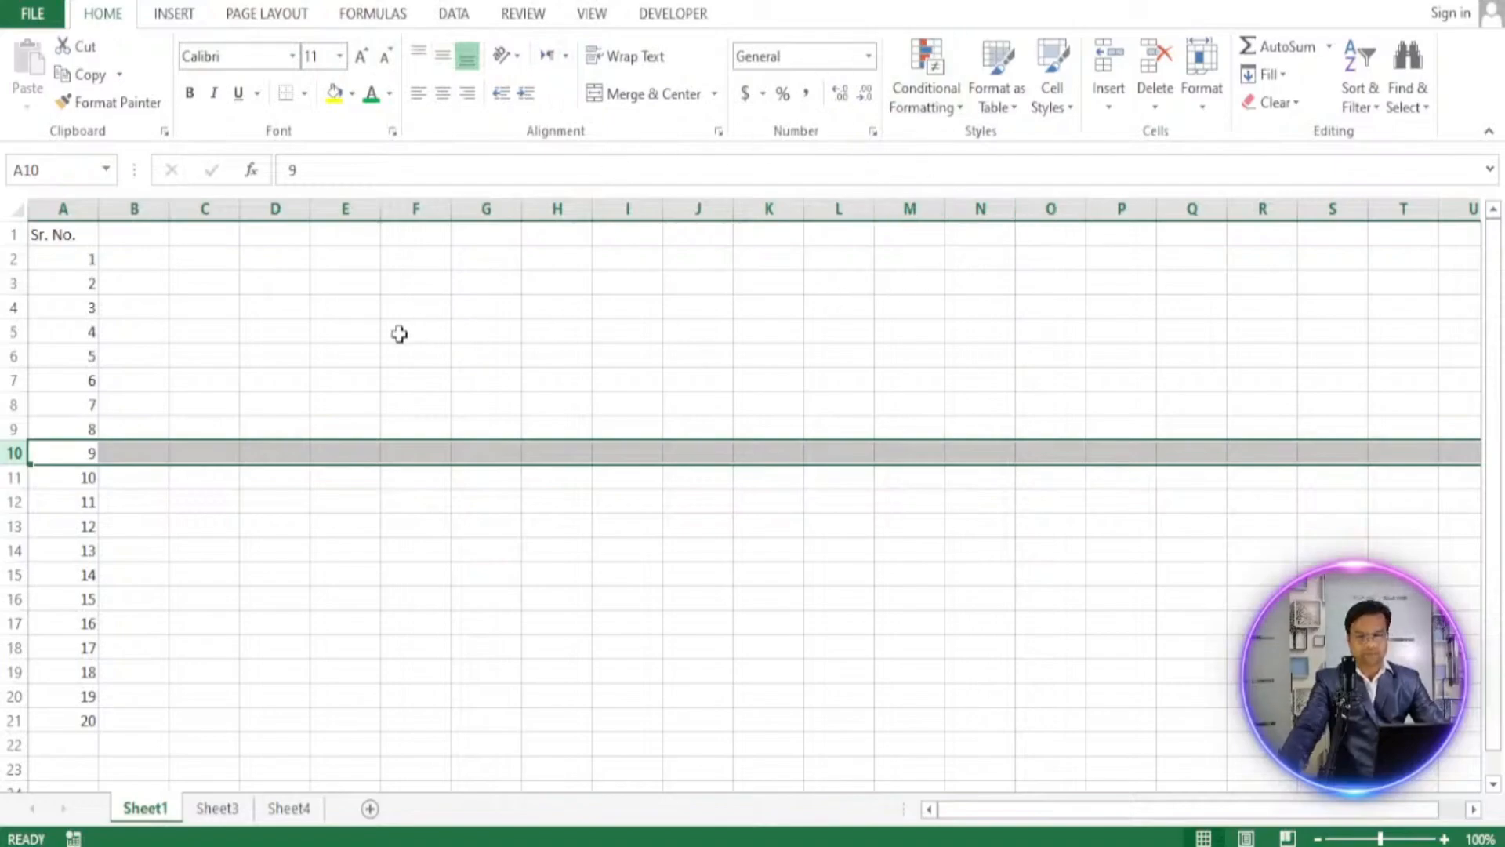
# Select the single cell E5 and the rectangular range C2:J11, and clear the range selection.
pyautogui.click(341, 333)
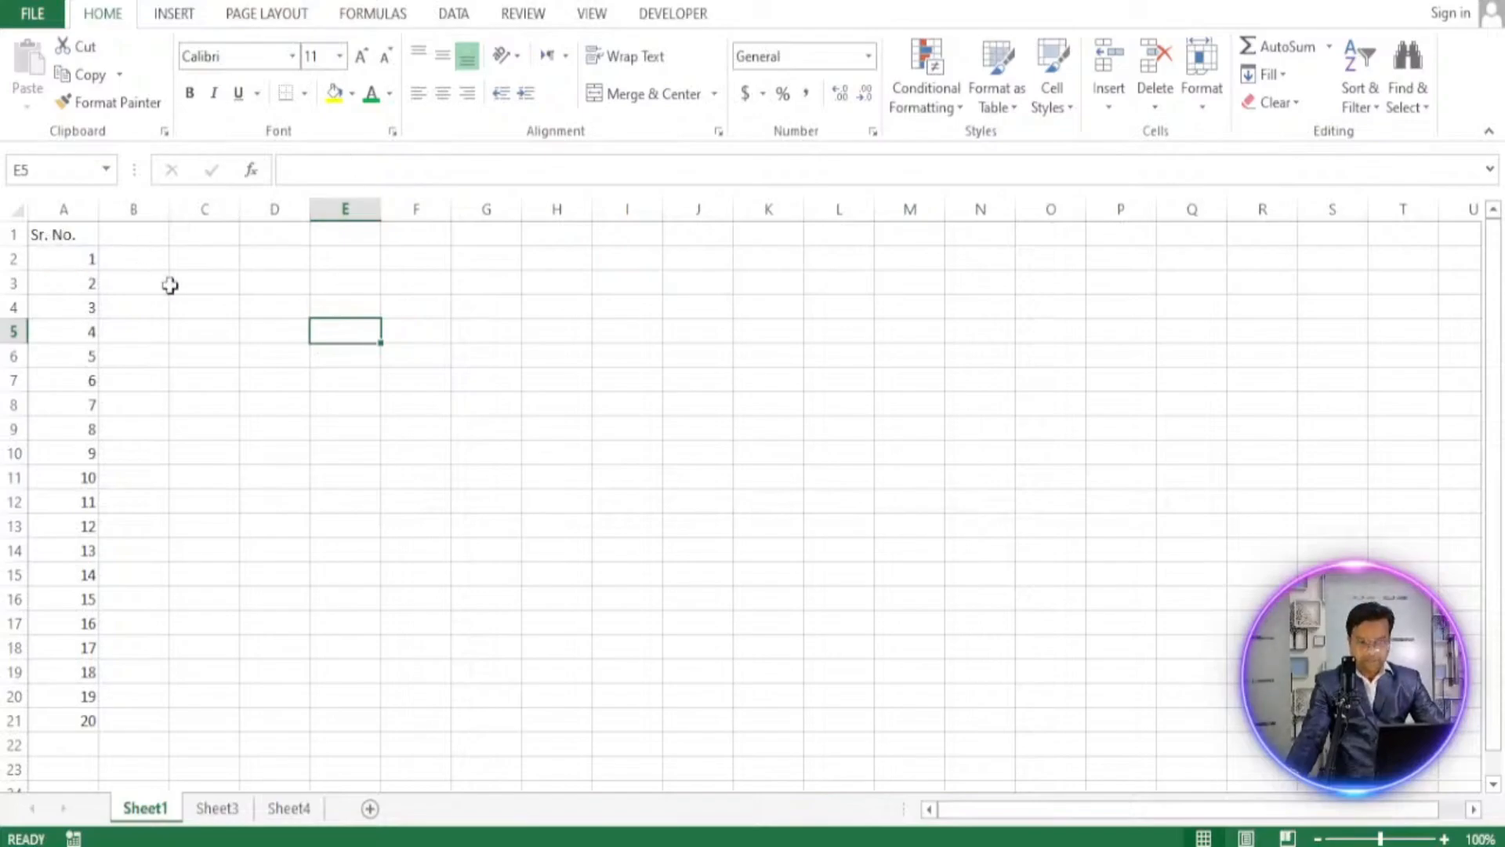
pyautogui.click(225, 271)
pyautogui.moveTo(224, 271); pyautogui.dragTo(719, 476)
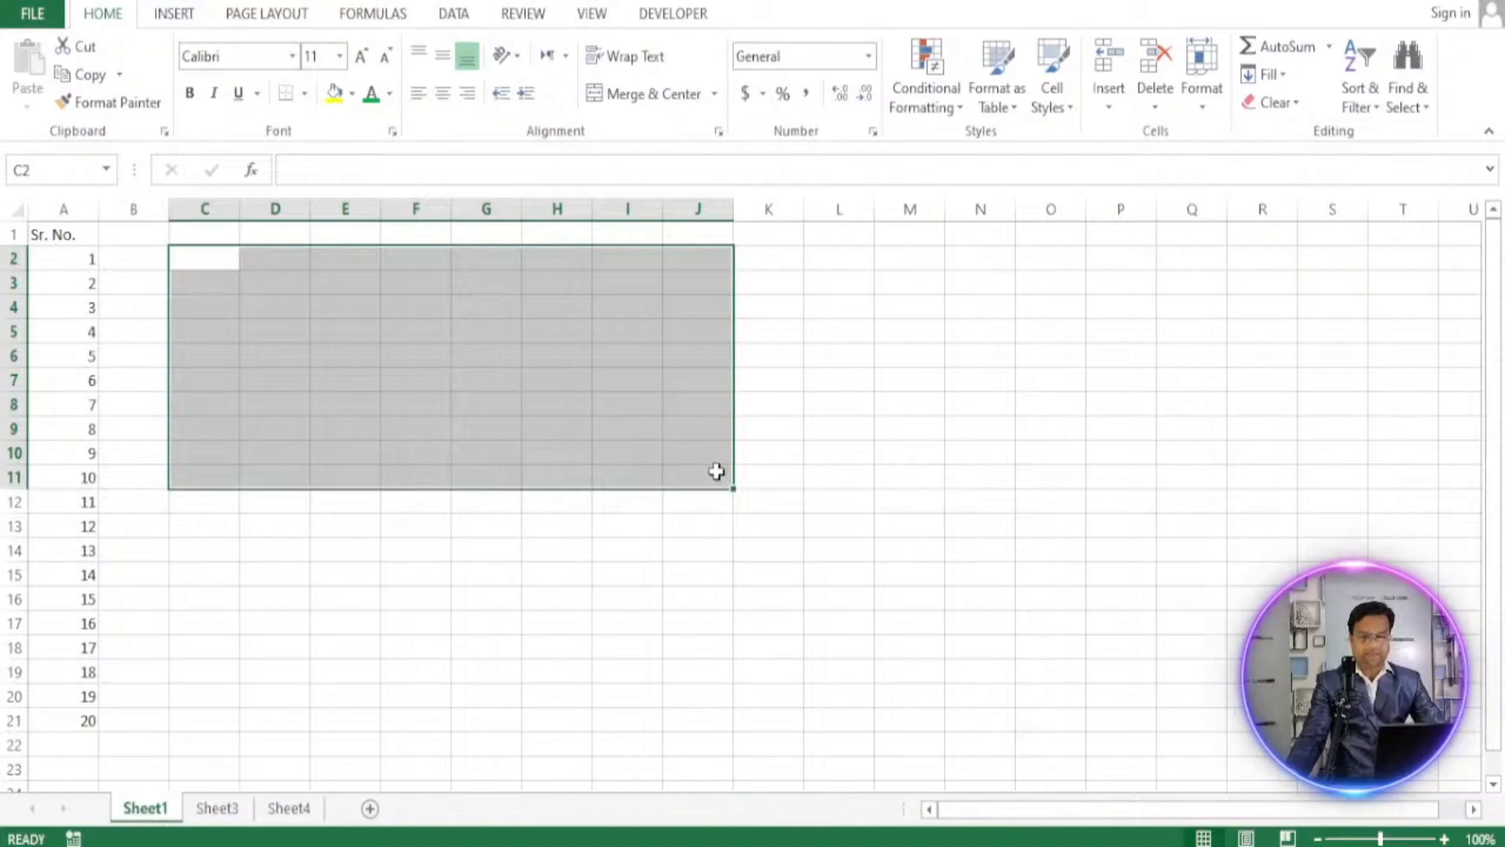
pyautogui.click(988, 433)
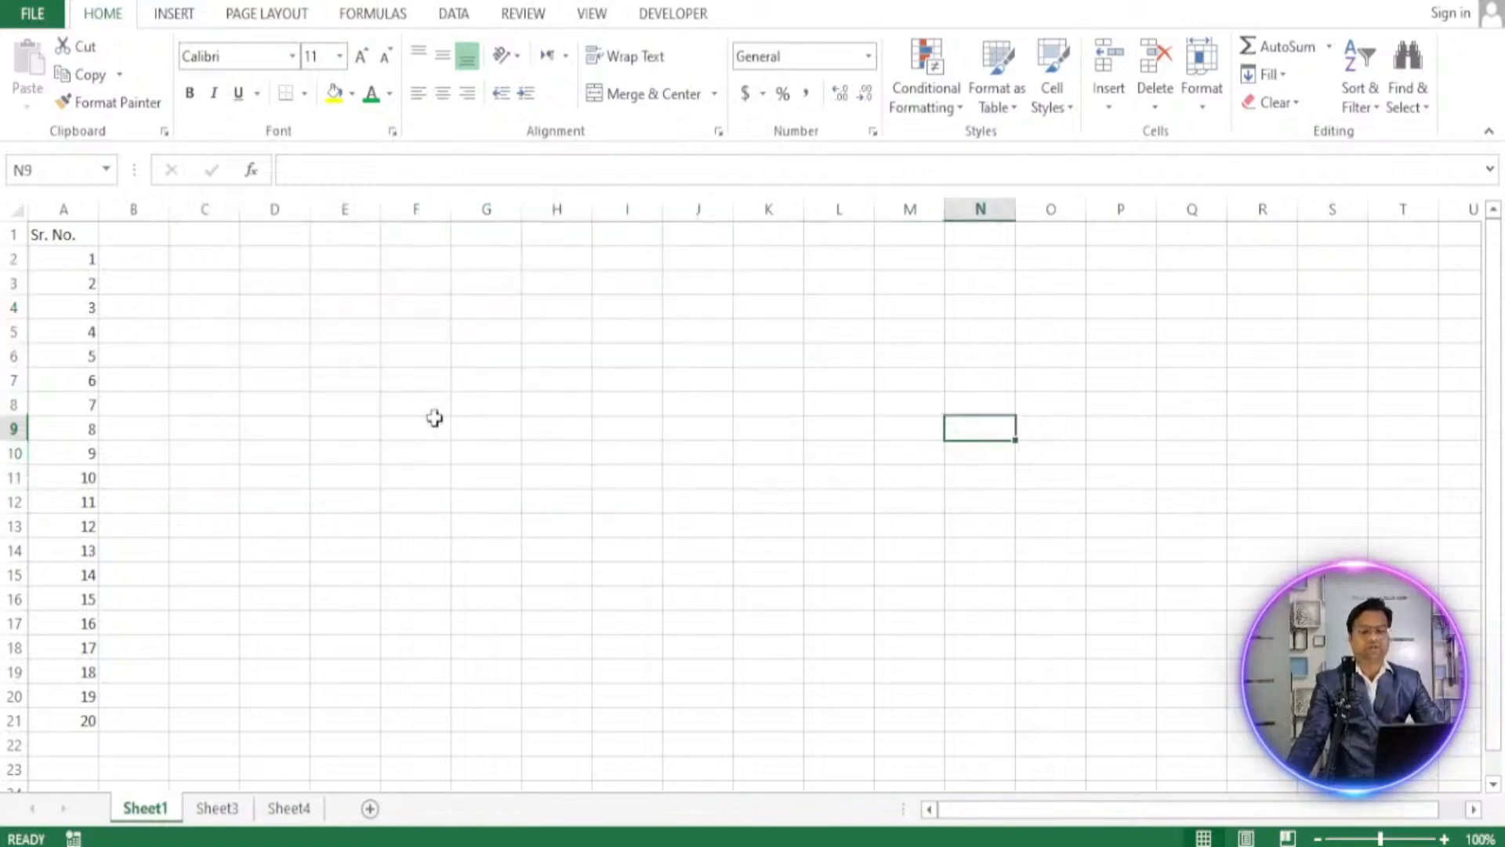
# Select the vertical ranges F3:F16 and F3:F17 in turn, and deselect them.
pyautogui.moveTo(426, 289); pyautogui.dragTo(428, 597)
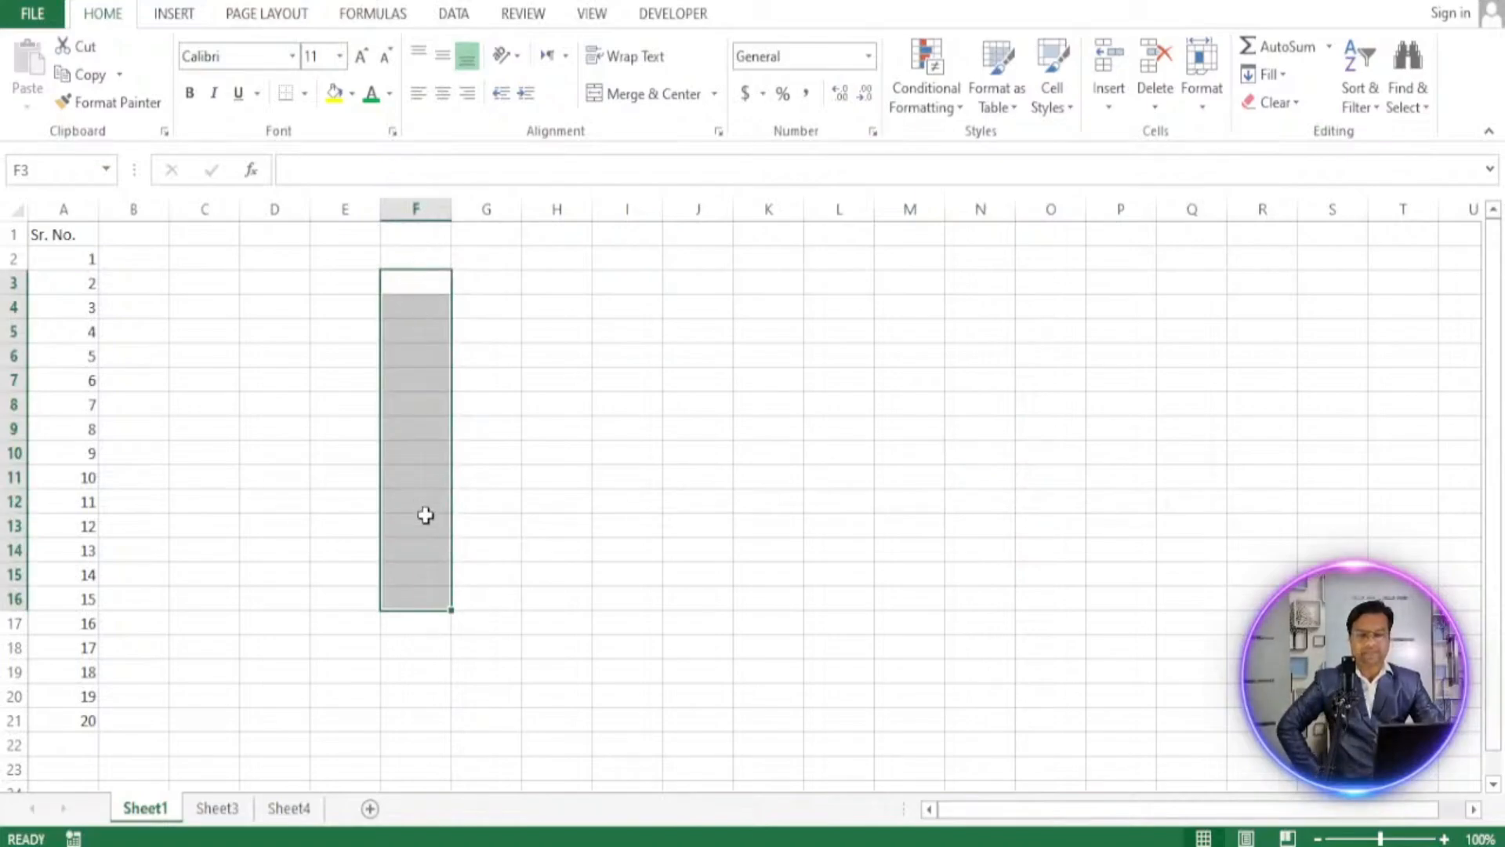
pyautogui.click(432, 600)
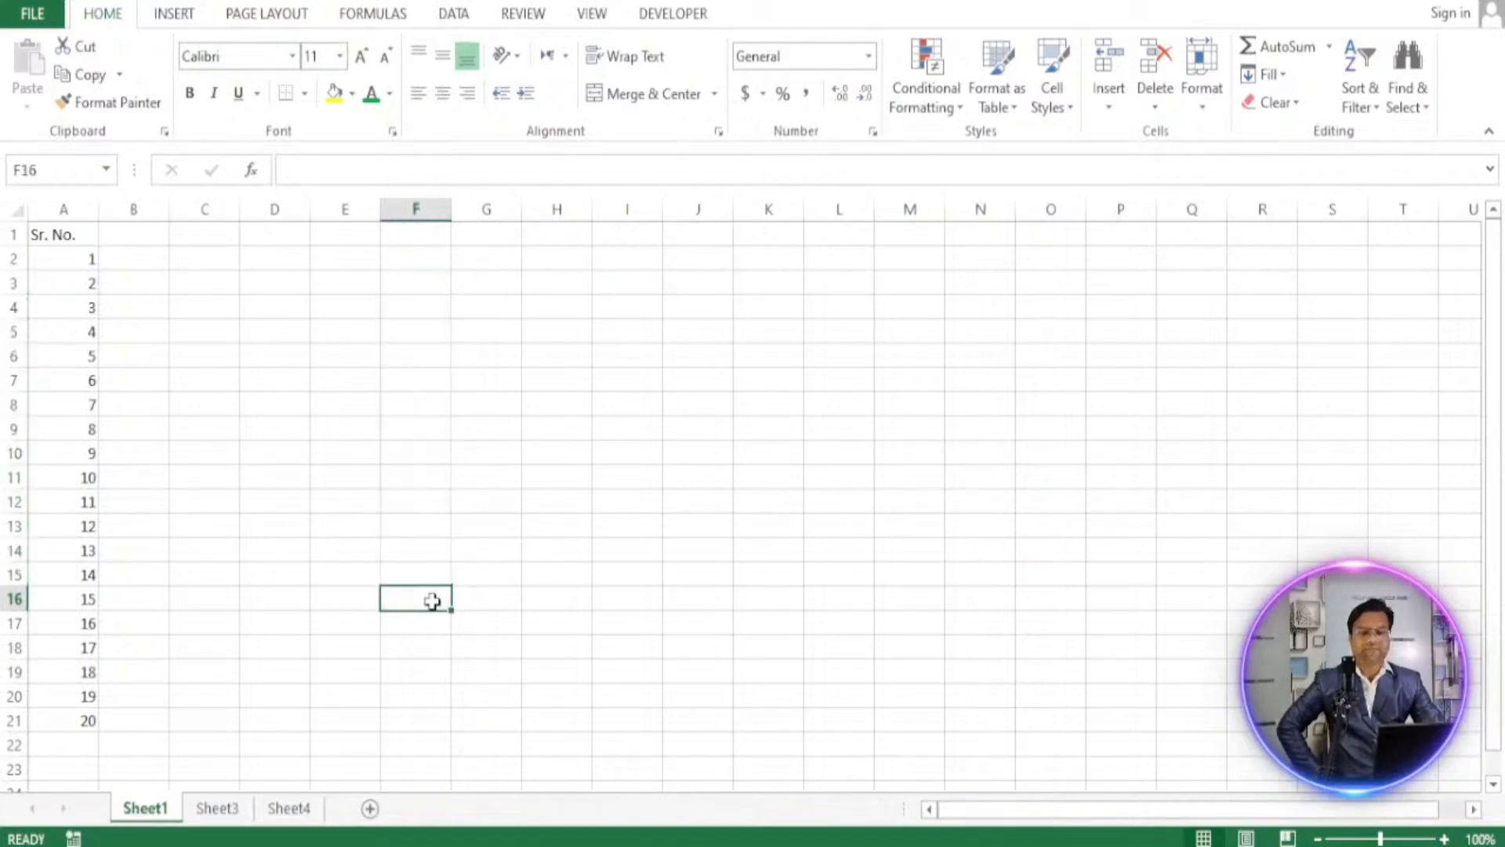
pyautogui.moveTo(412, 287); pyautogui.dragTo(410, 615)
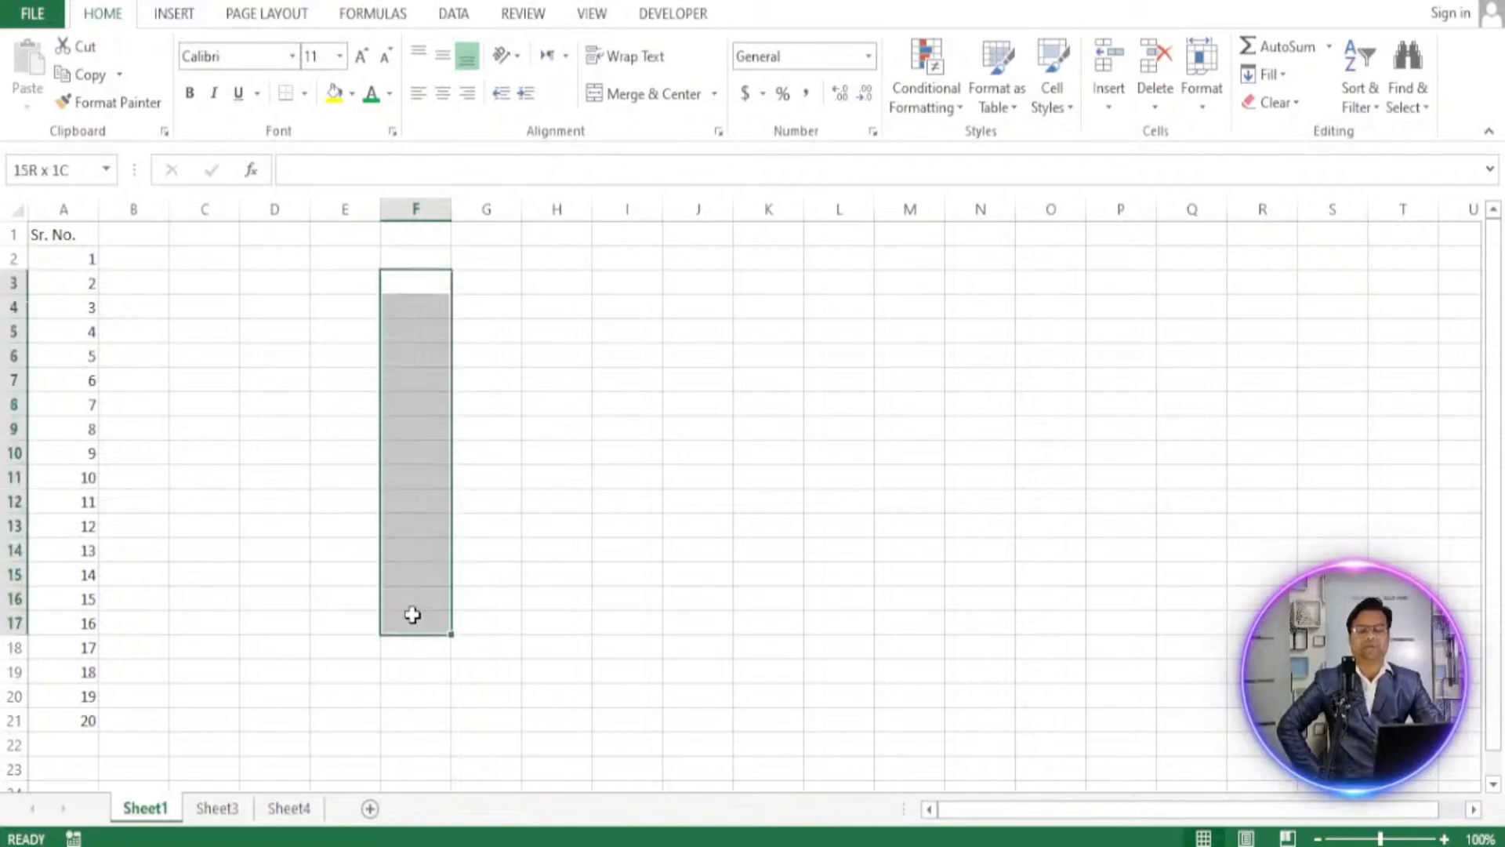
pyautogui.click(269, 435)
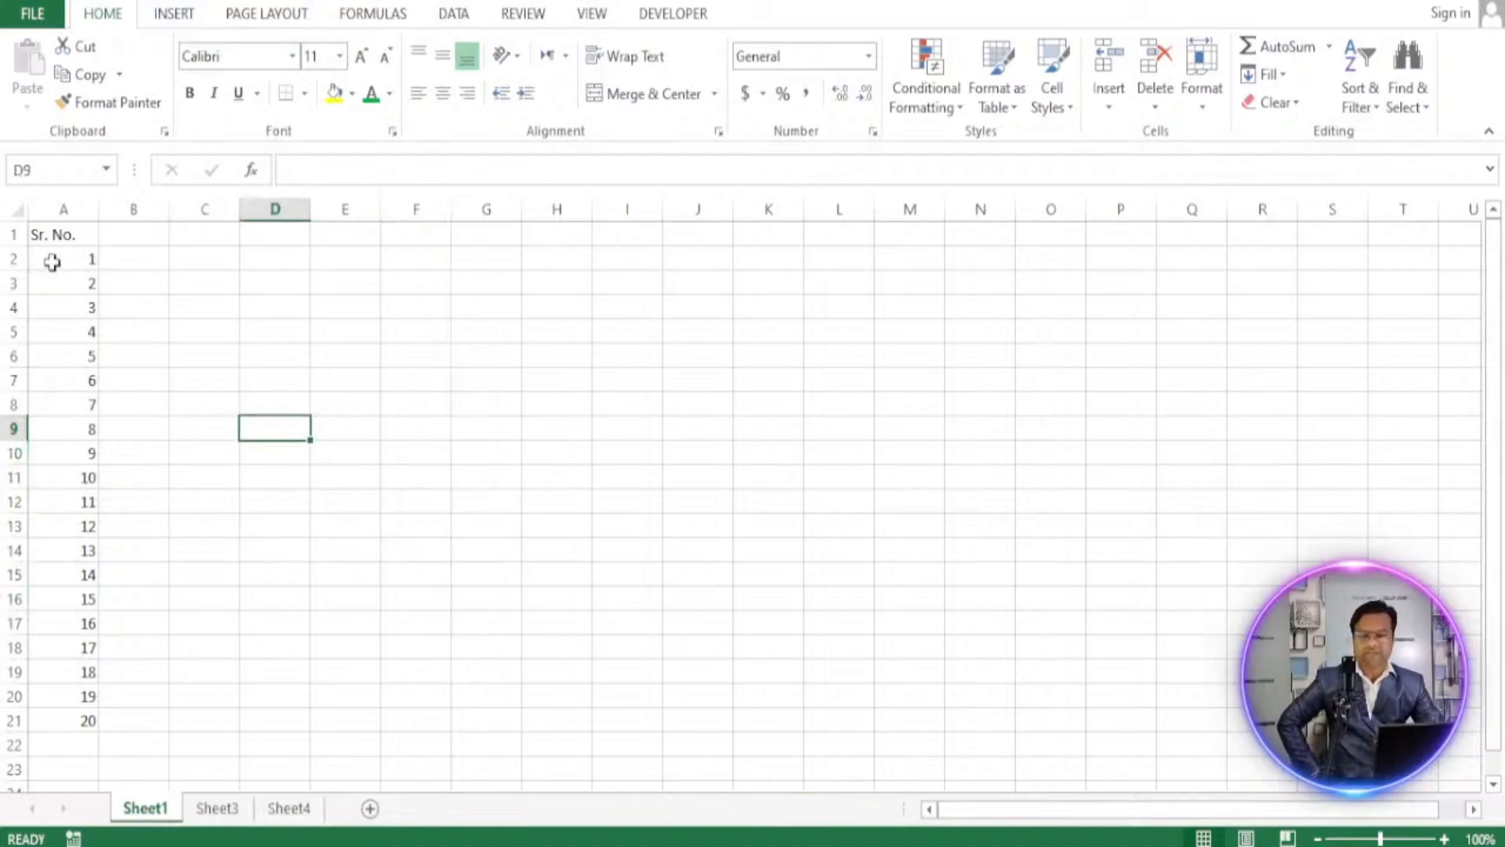
# Clear the serial numbers from A2:A22 and enter 1 in cell A2.
pyautogui.moveTo(51, 261); pyautogui.dragTo(52, 745)
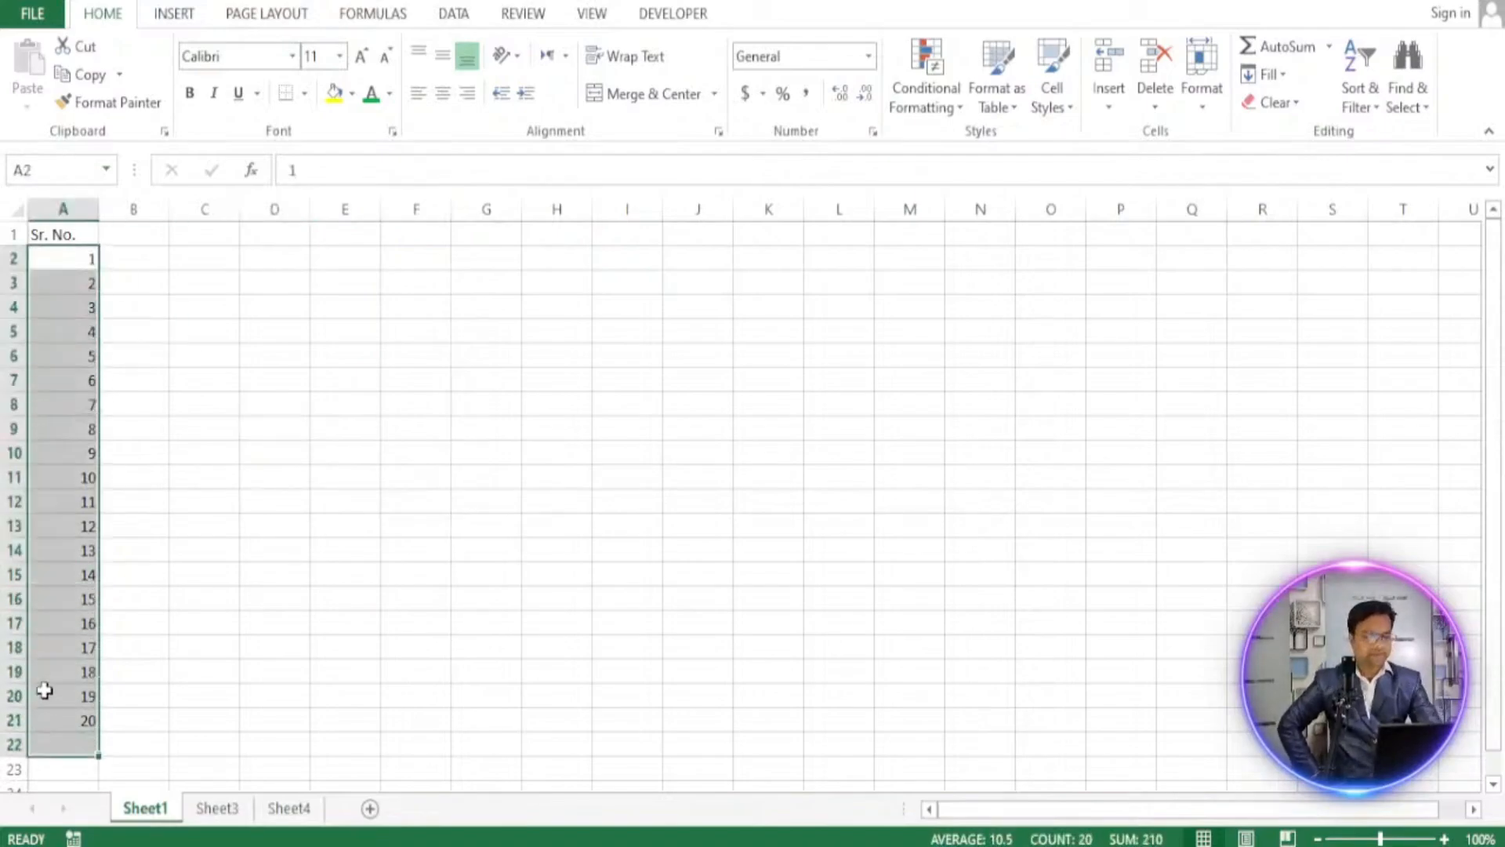
pyautogui.press('Delete')
pyautogui.click(309, 430)
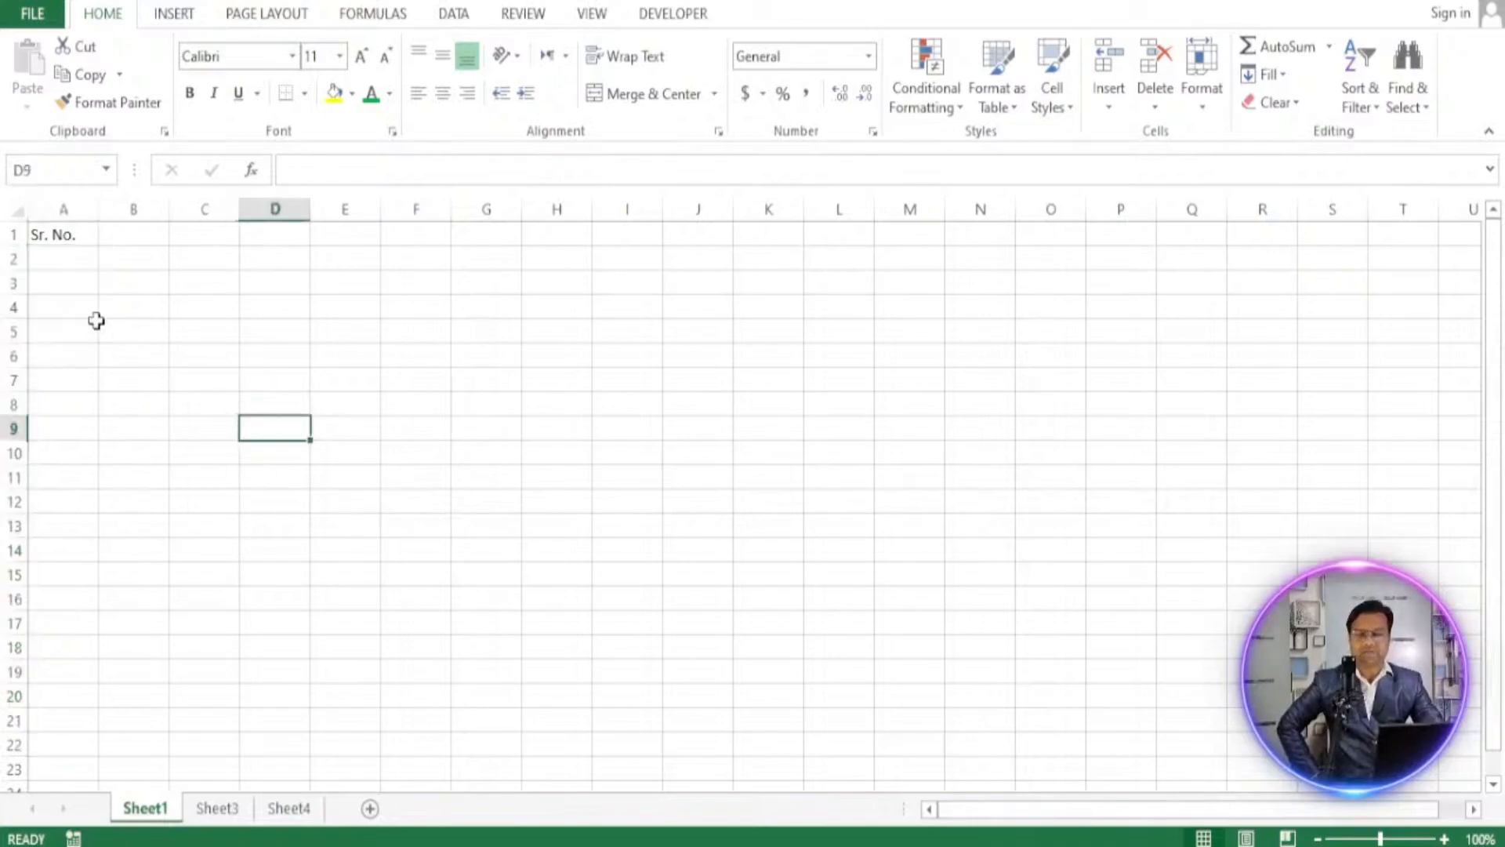
pyautogui.click(81, 261)
pyautogui.write('1')
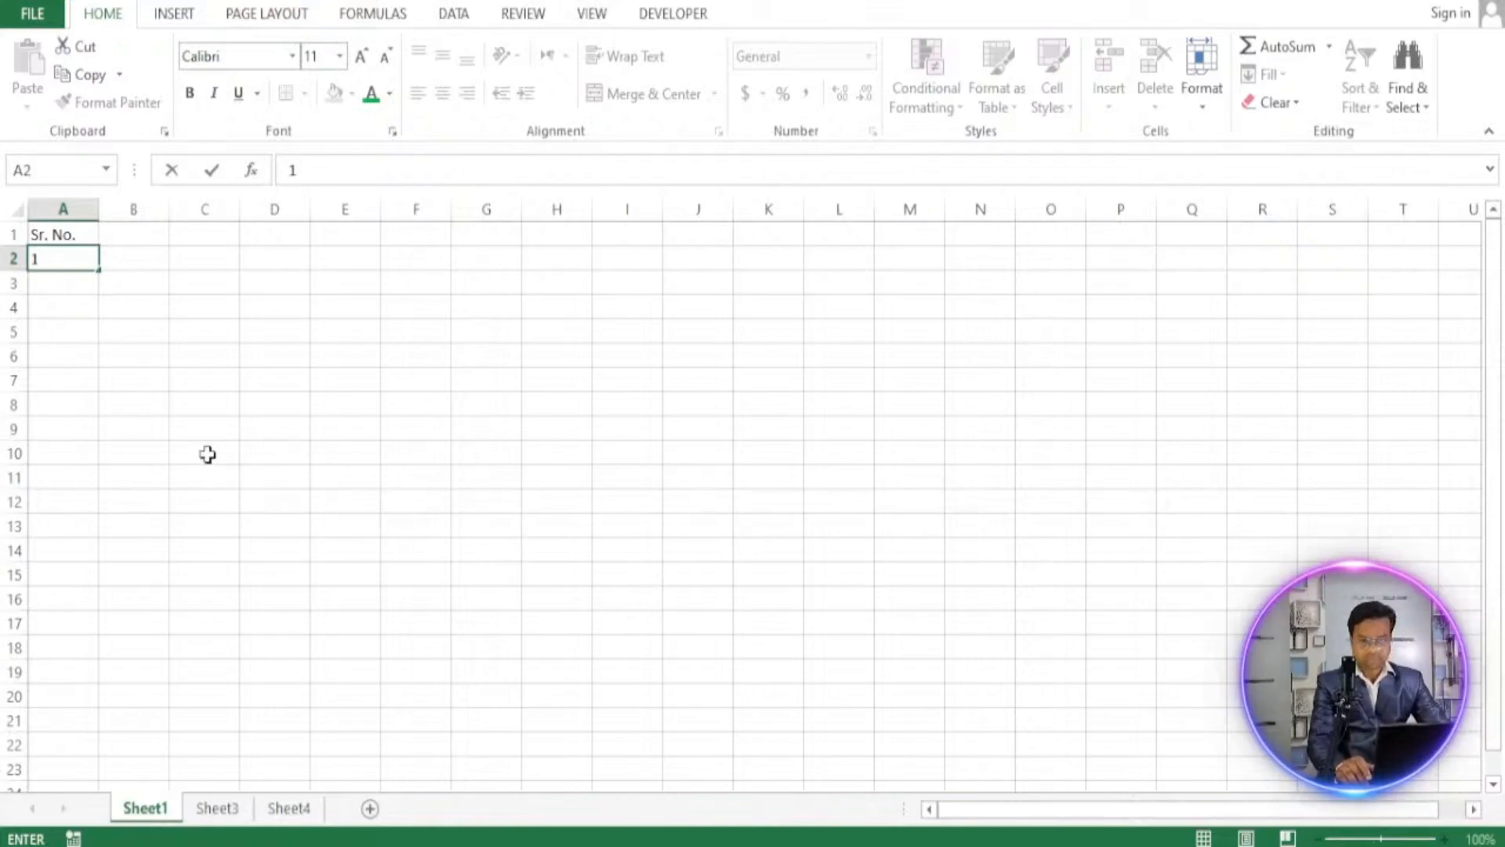
pyautogui.click(142, 370)
# Fill the 1 in cell A2 down to A5 and convert the copied values to a number series.
pyautogui.keyDown('ctrl'); pyautogui.scroll(5, 167, 403); pyautogui.keyUp('ctrl')
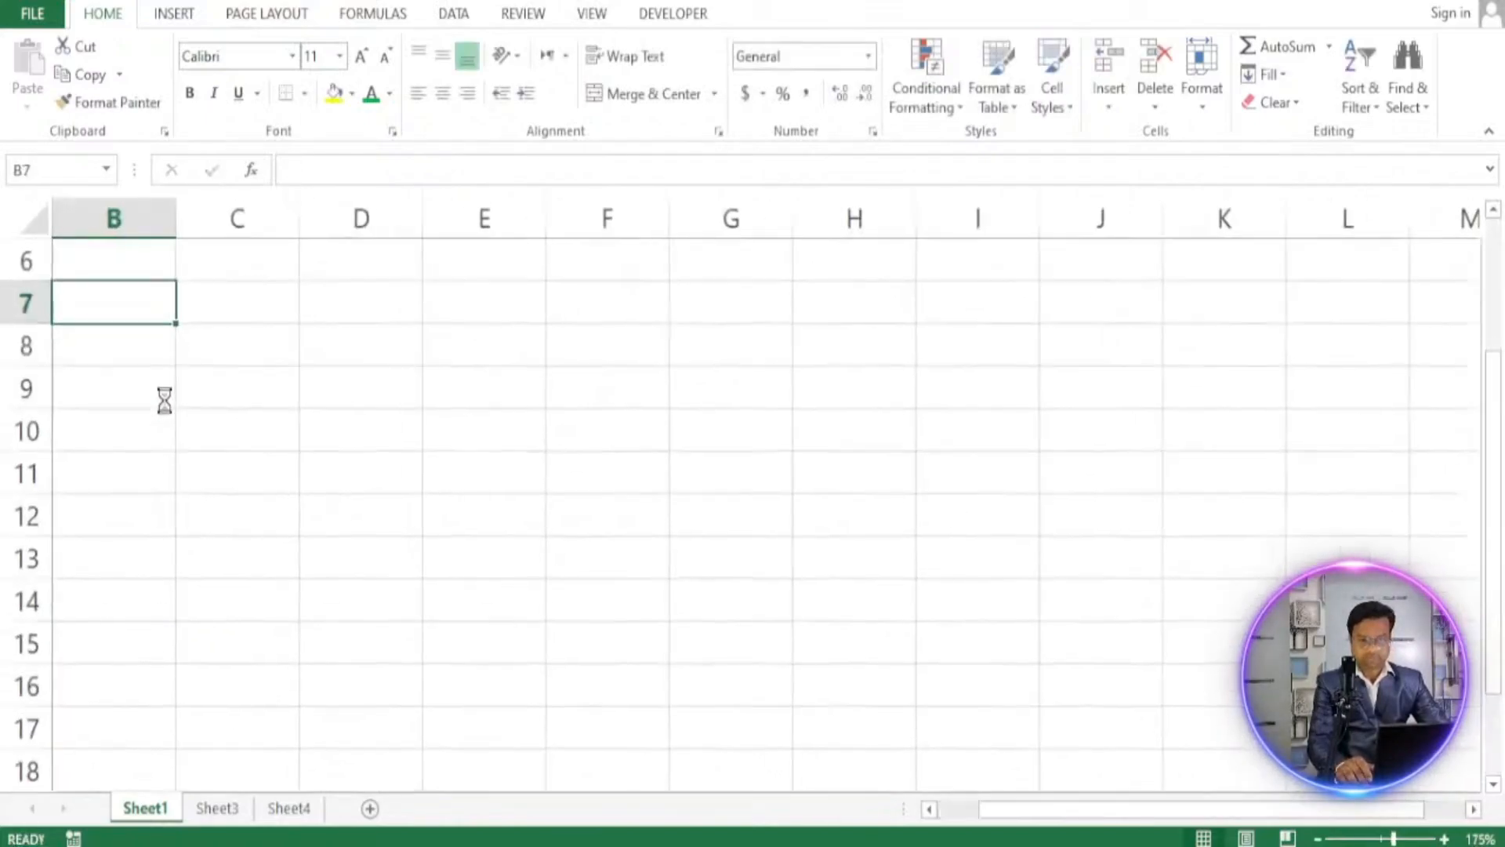
pyautogui.keyDown('ctrl'); pyautogui.scroll(5, 172, 403); pyautogui.keyUp('ctrl')
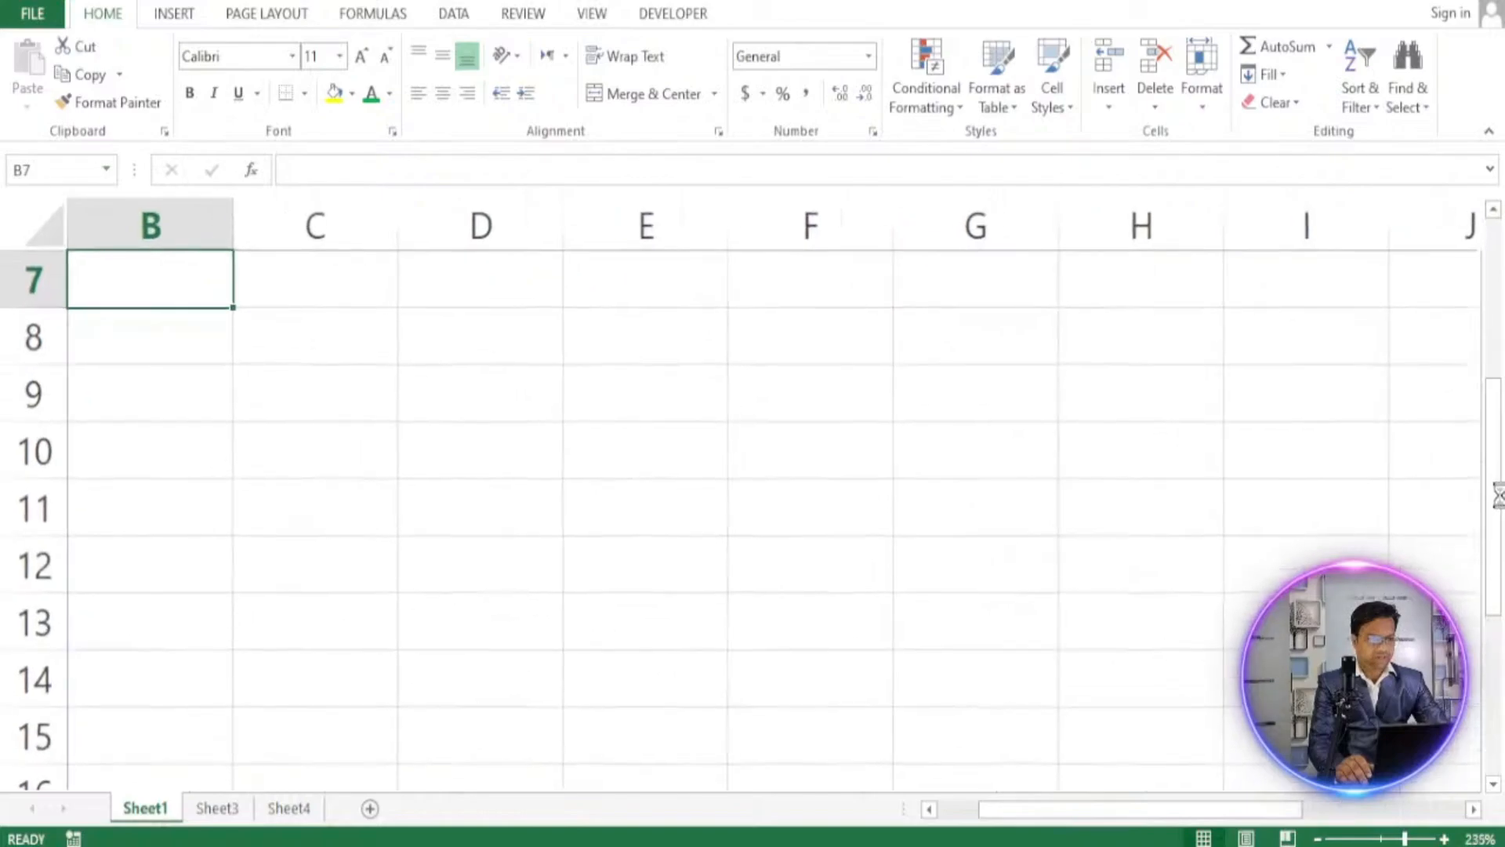
pyautogui.keyDown('ctrl'); pyautogui.scroll(3, 752, 461); pyautogui.keyUp('ctrl')
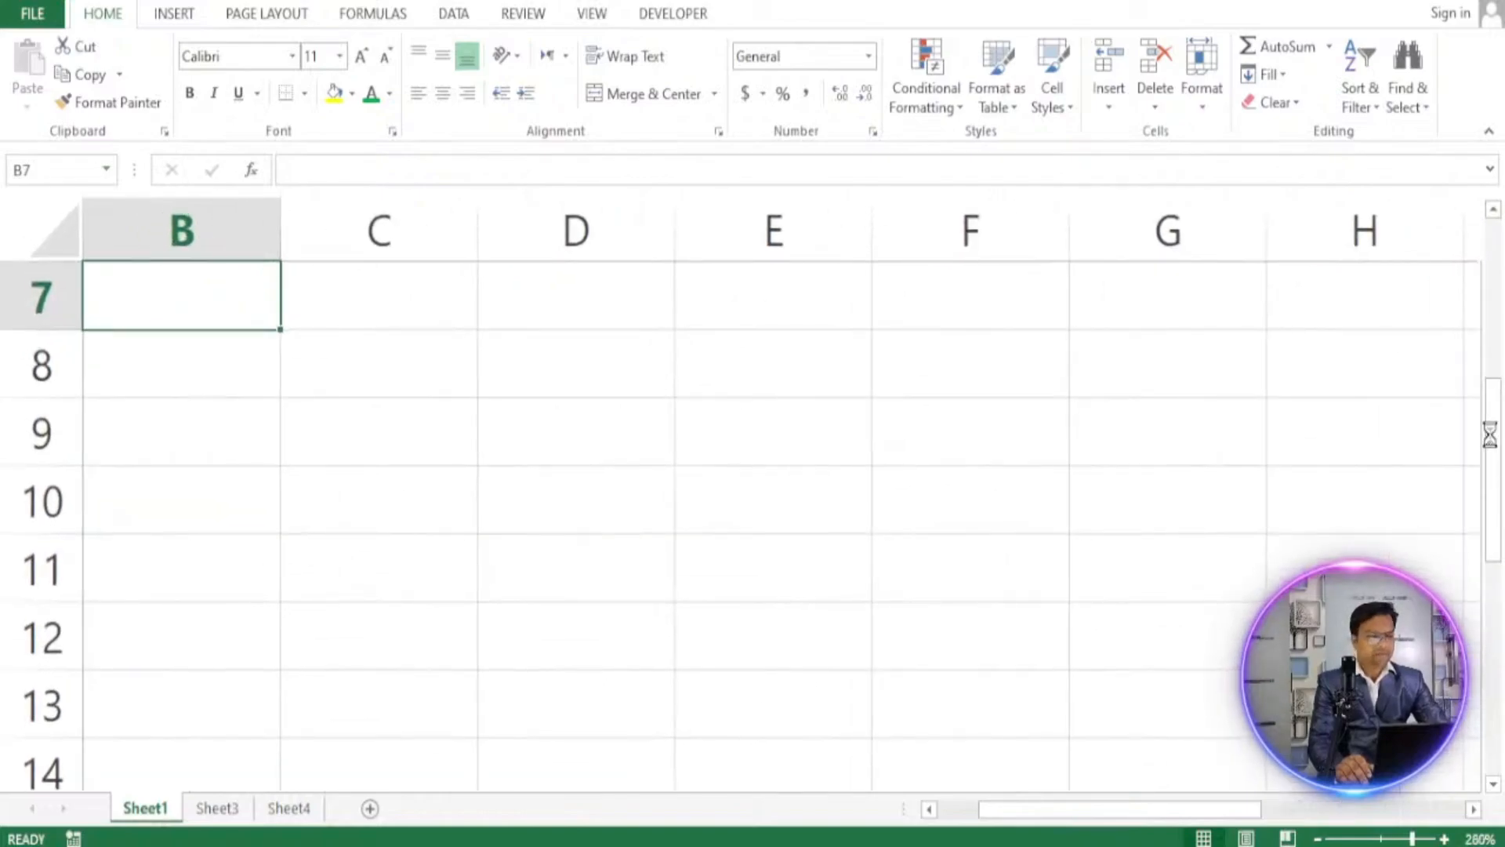
pyautogui.keyDown('ctrl'); pyautogui.scroll(4, 777, 489); pyautogui.keyUp('ctrl')
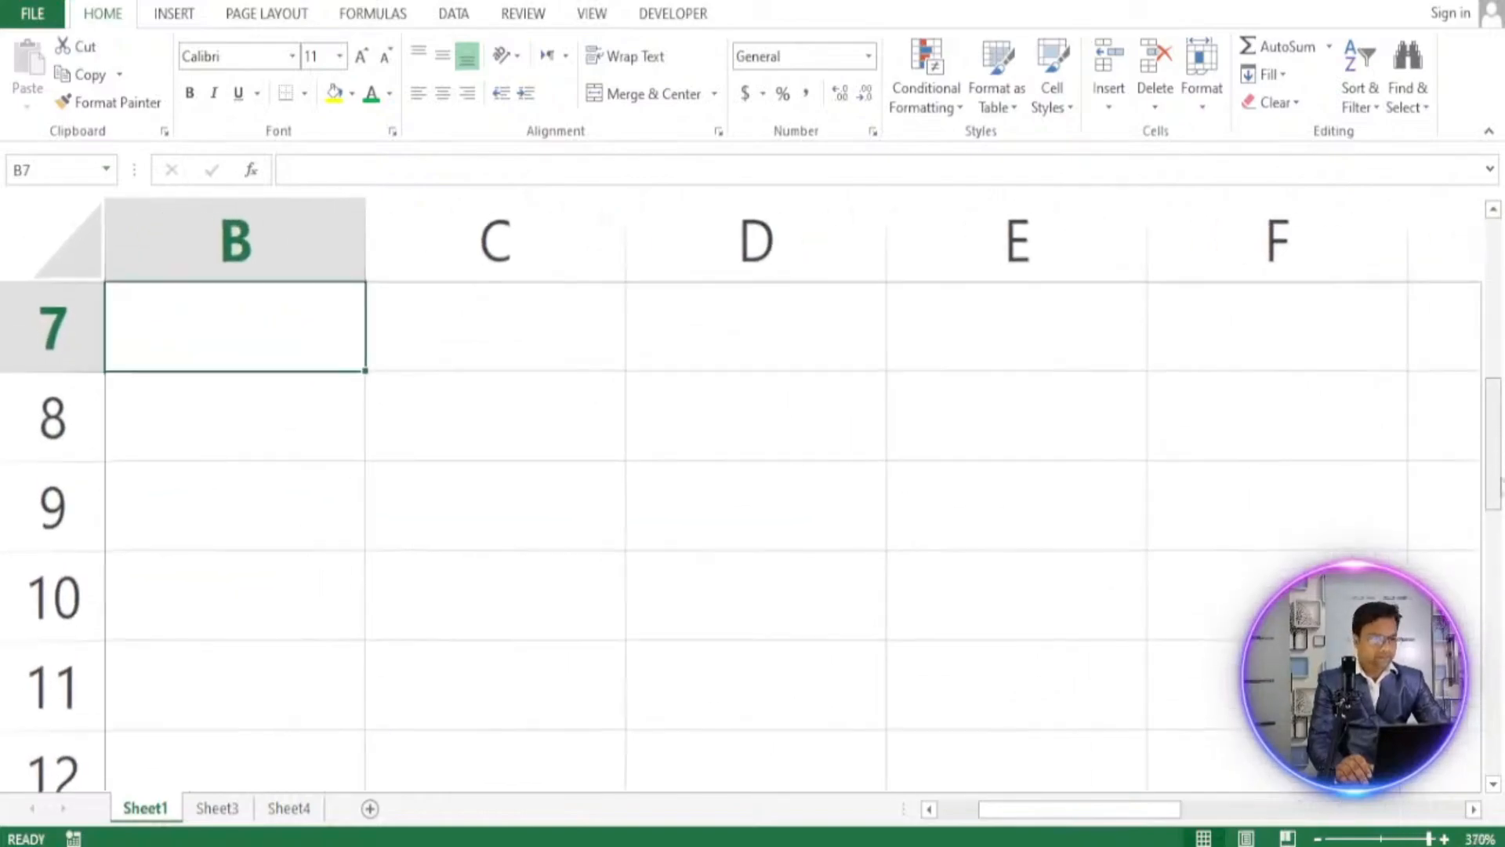
pyautogui.moveTo(1499, 486); pyautogui.dragTo(1498, 276)
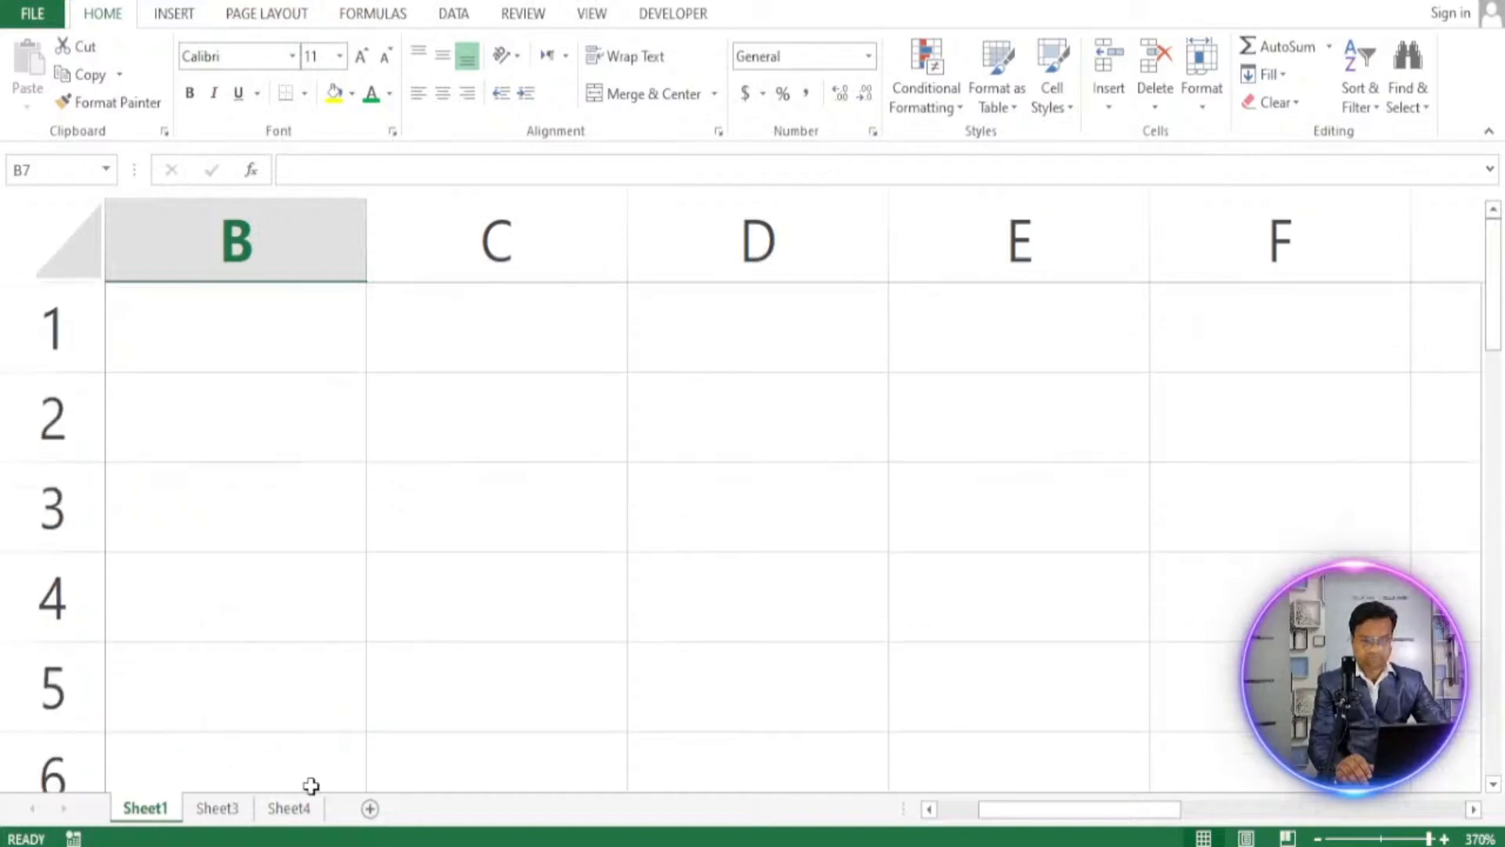
pyautogui.moveTo(1129, 822); pyautogui.dragTo(1021, 823)
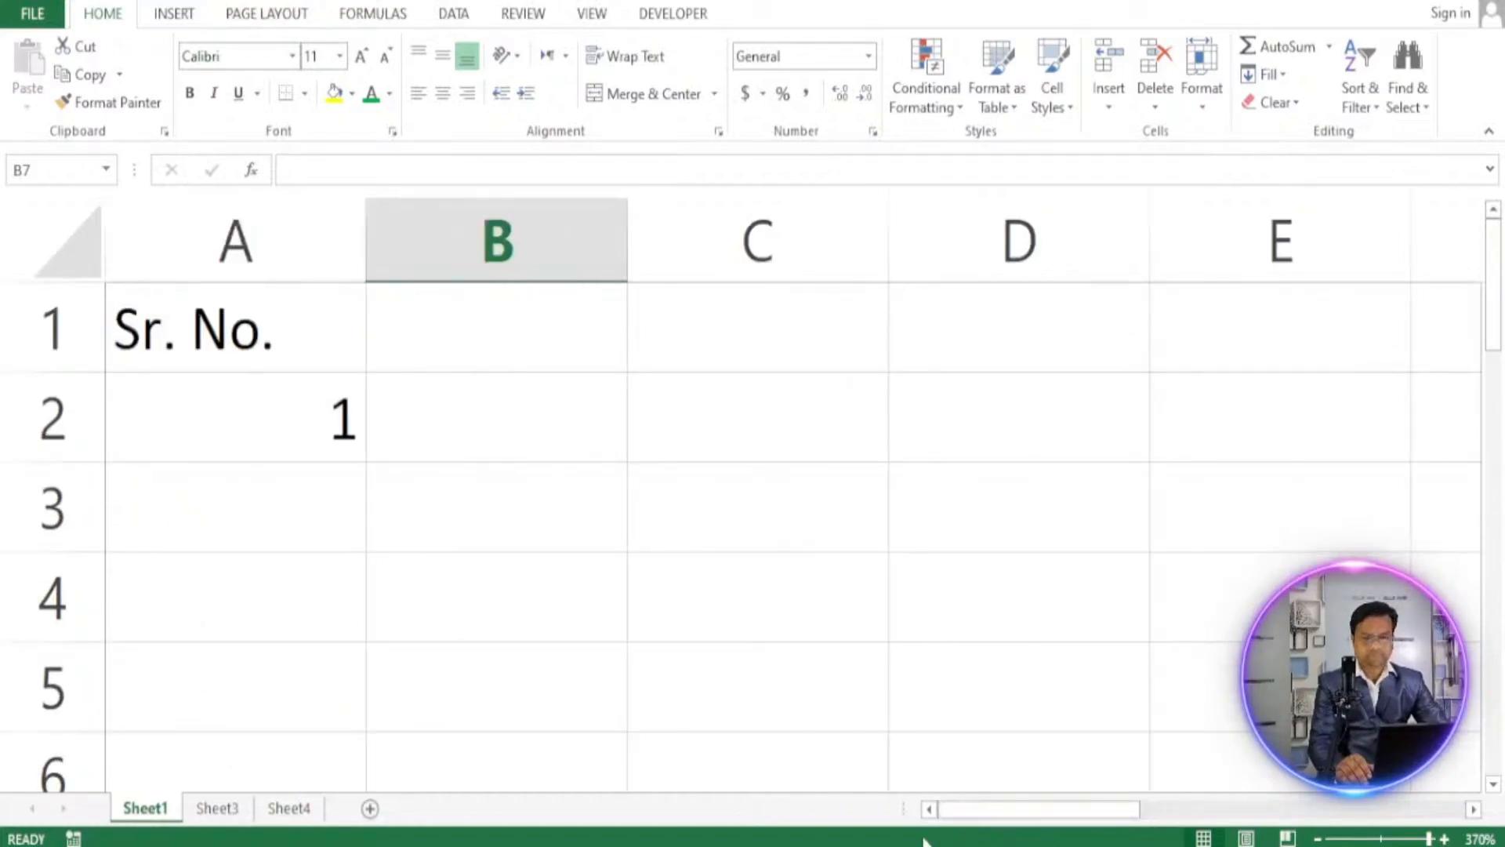
pyautogui.click(121, 385)
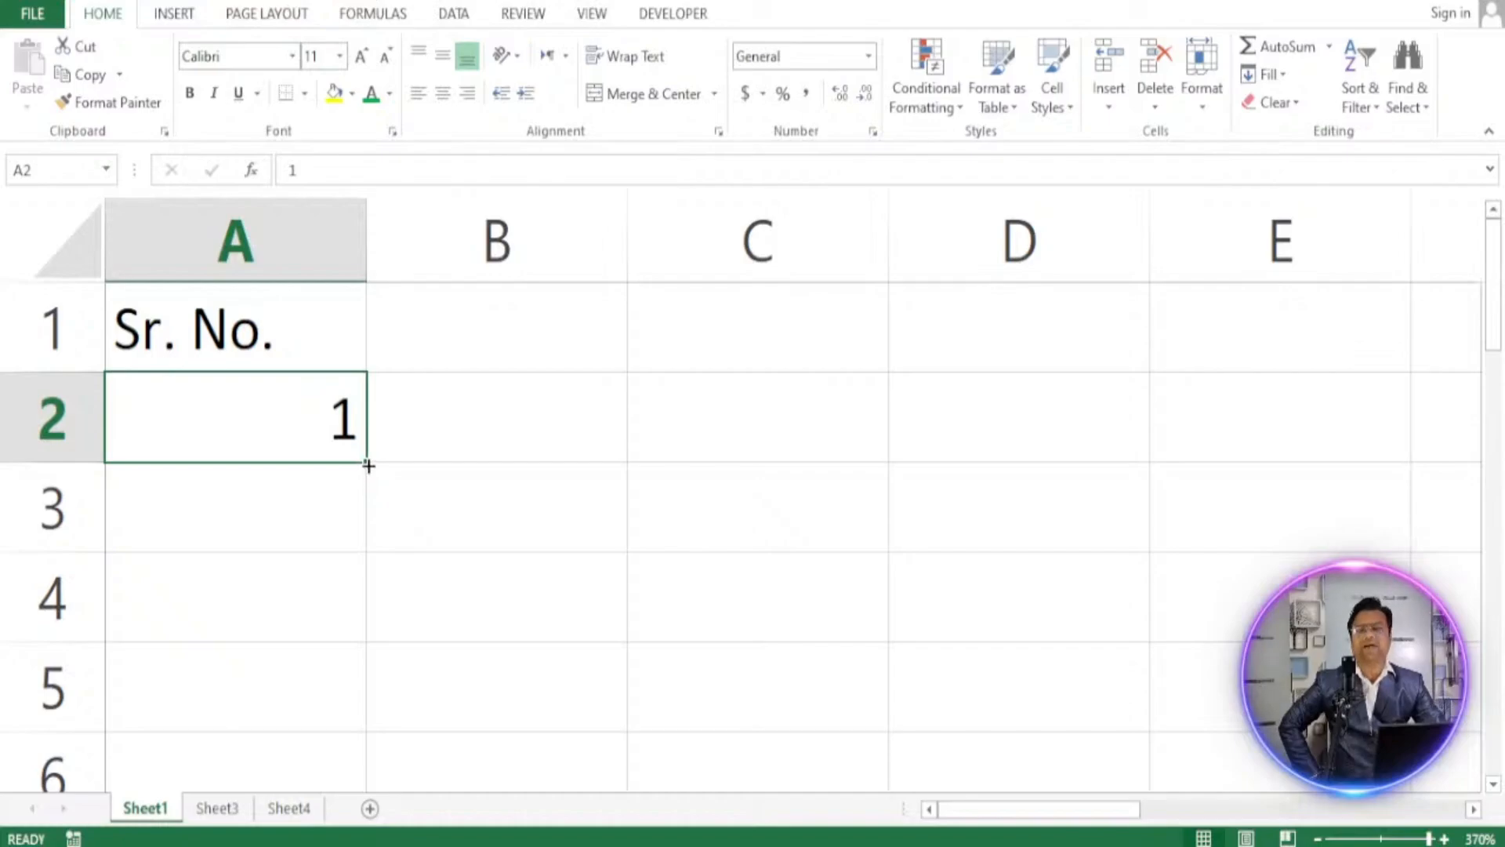
pyautogui.moveTo(368, 466); pyautogui.dragTo(362, 698)
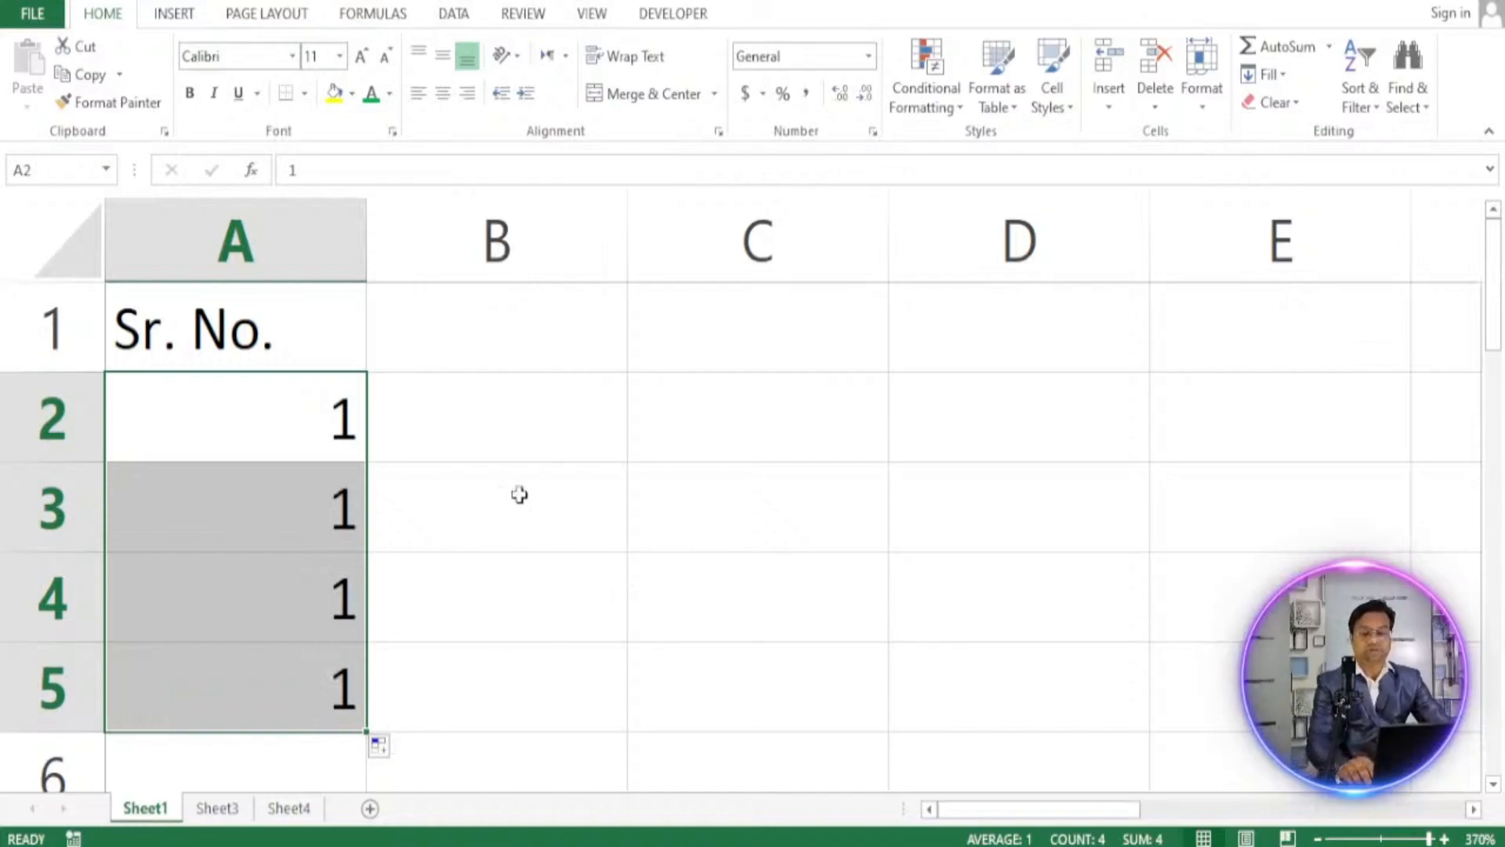
pyautogui.click(398, 747)
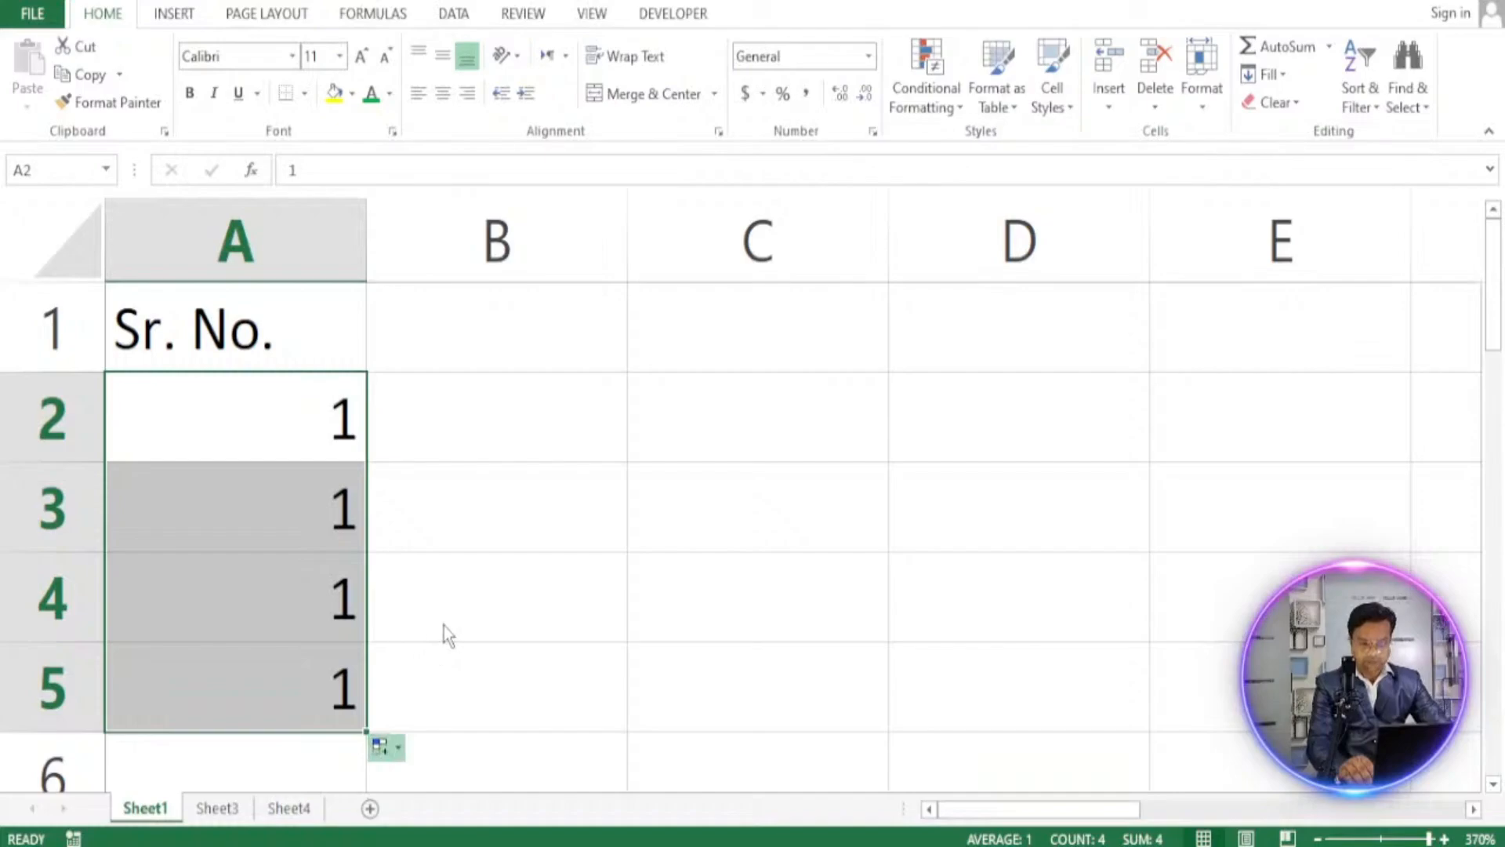
pyautogui.click(444, 642)
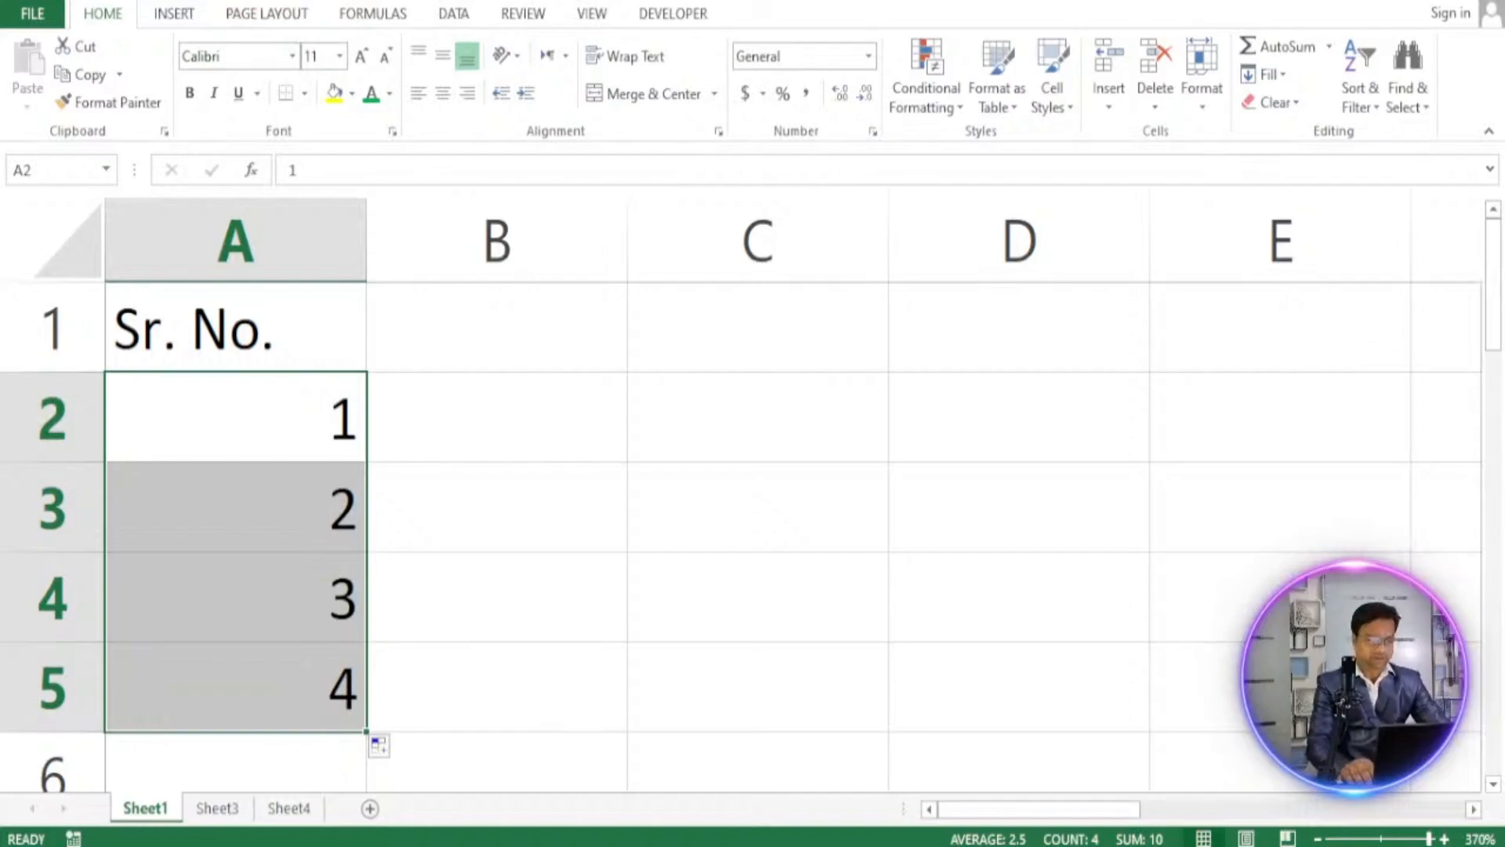
# Re-enter 1 in cell A2 and clear the range A3:A6 below it.
pyautogui.click(1381, 839)
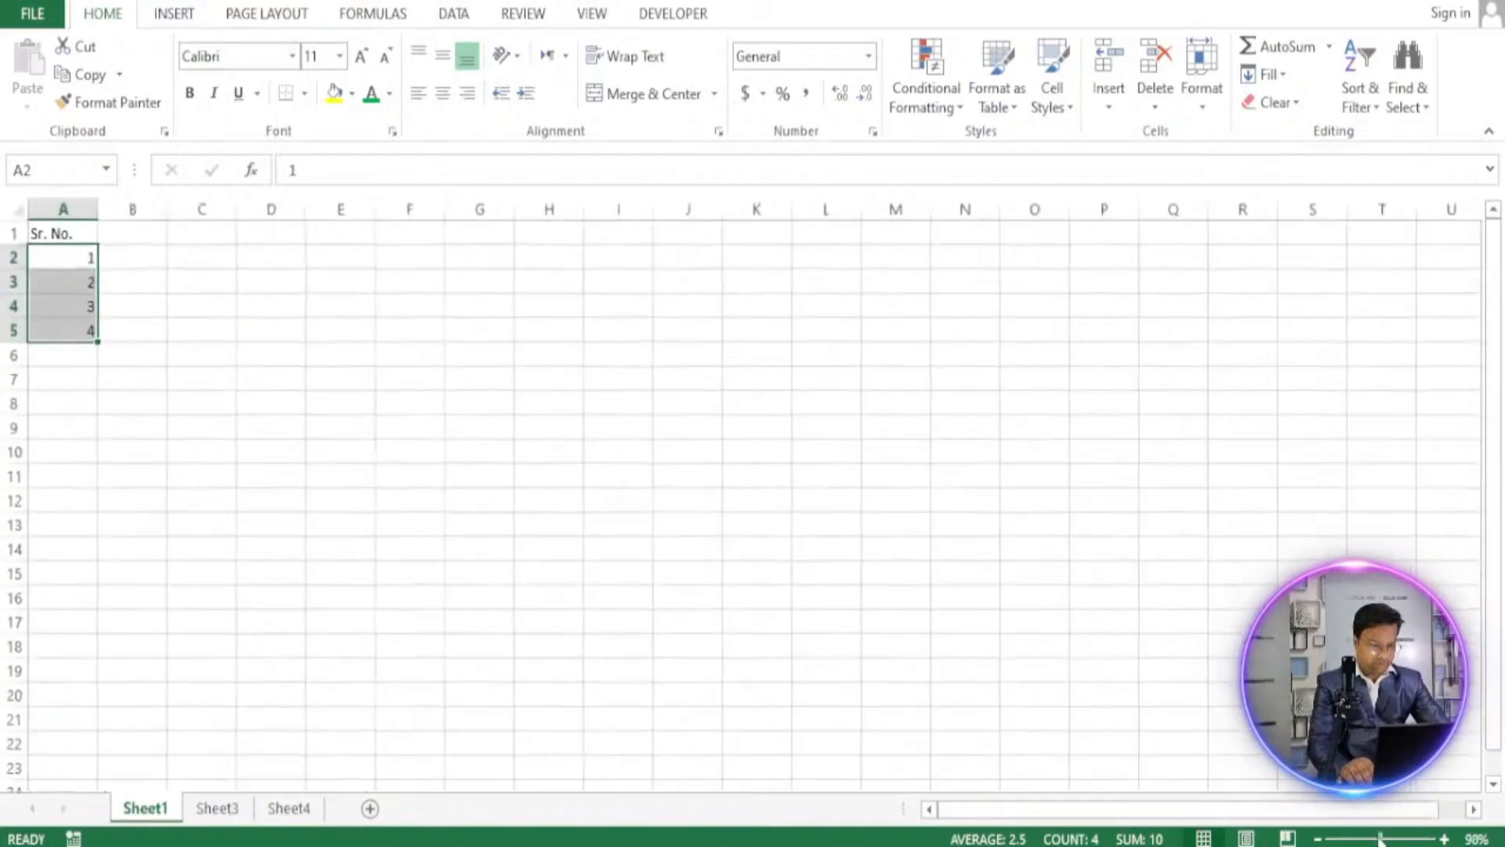
pyautogui.click(201, 377)
pyautogui.click(37, 257)
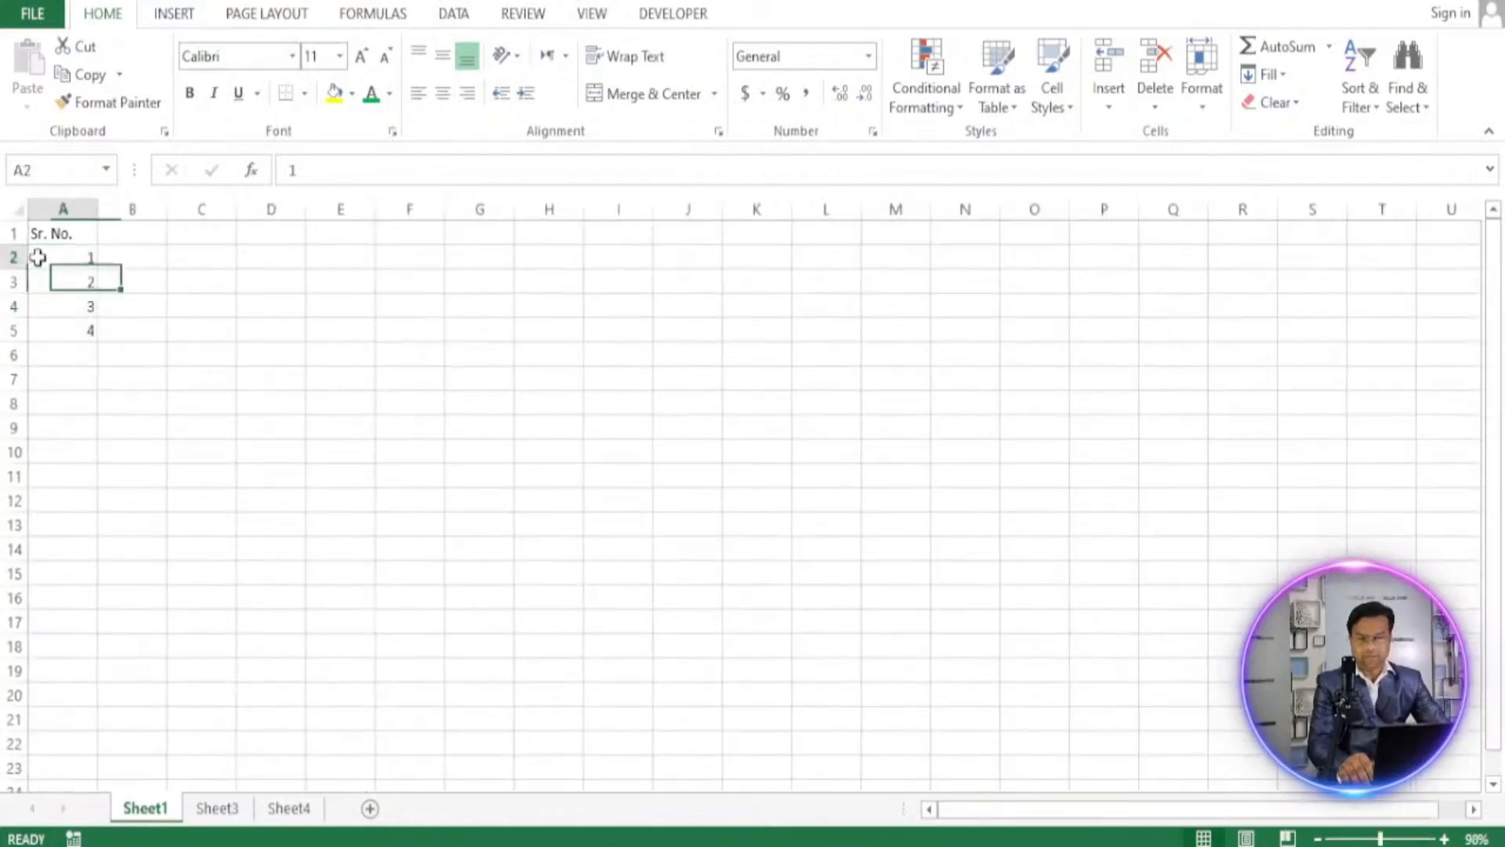
pyautogui.write('1')
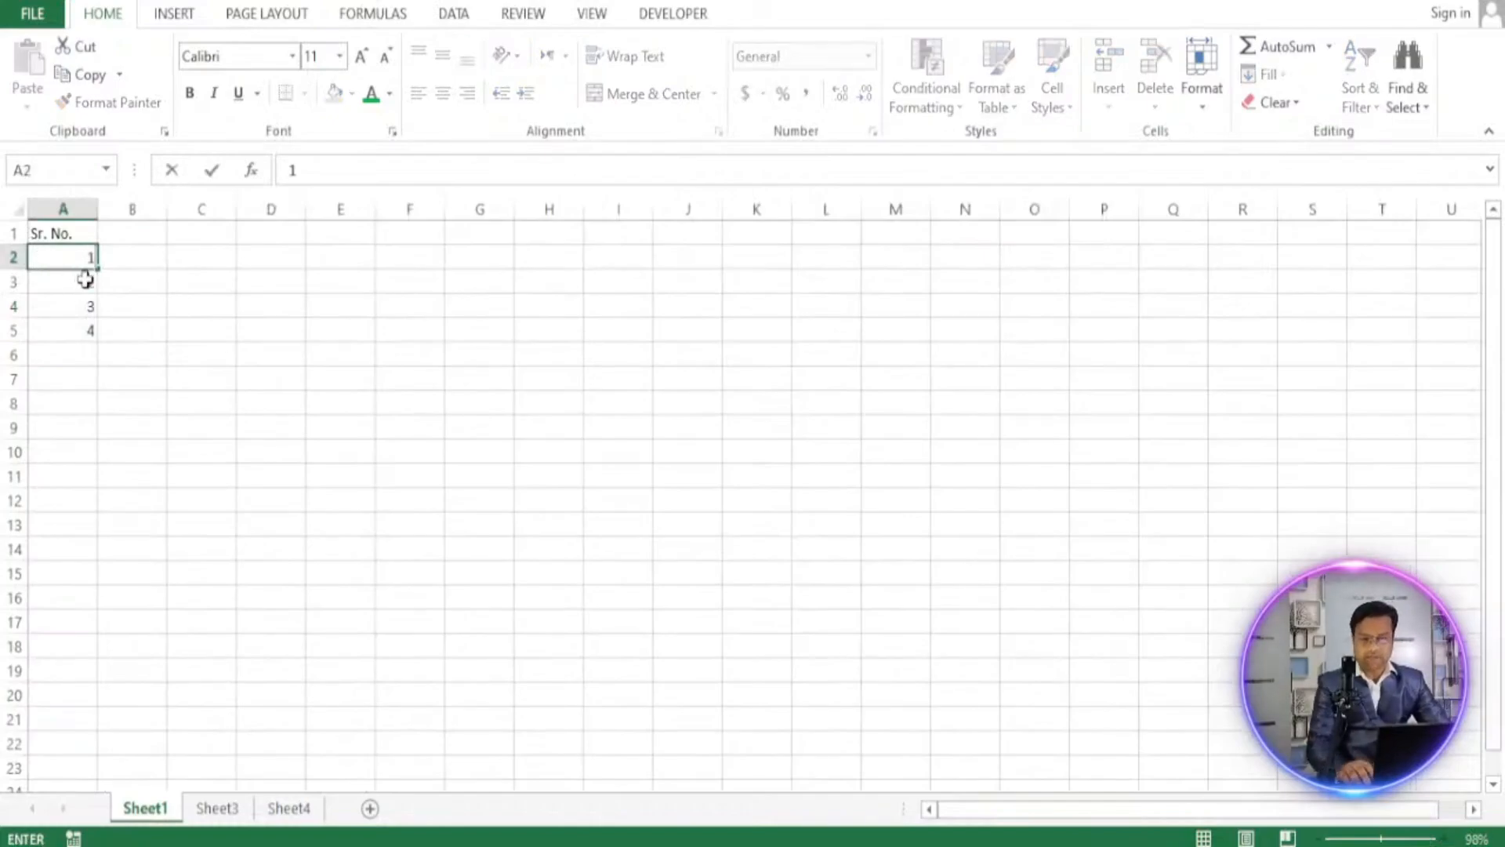
pyautogui.moveTo(84, 279); pyautogui.dragTo(81, 349)
pyautogui.press('Delete')
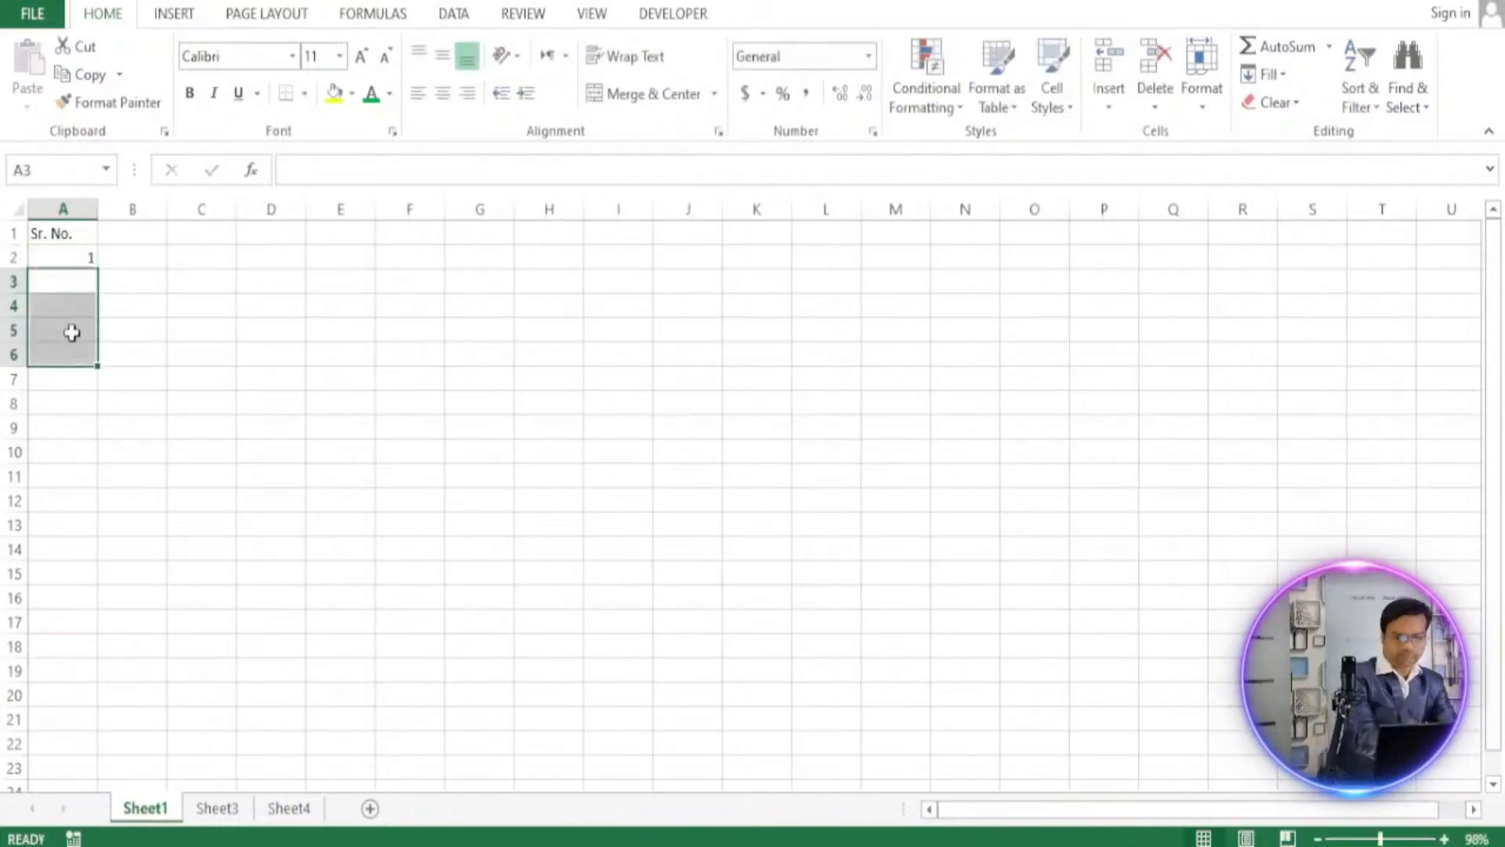
# Fill cell A2 down to A21 as a series from 1 to 20, and clear the filled range.
pyautogui.click(72, 258)
pyautogui.moveTo(98, 272); pyautogui.dragTo(78, 726)
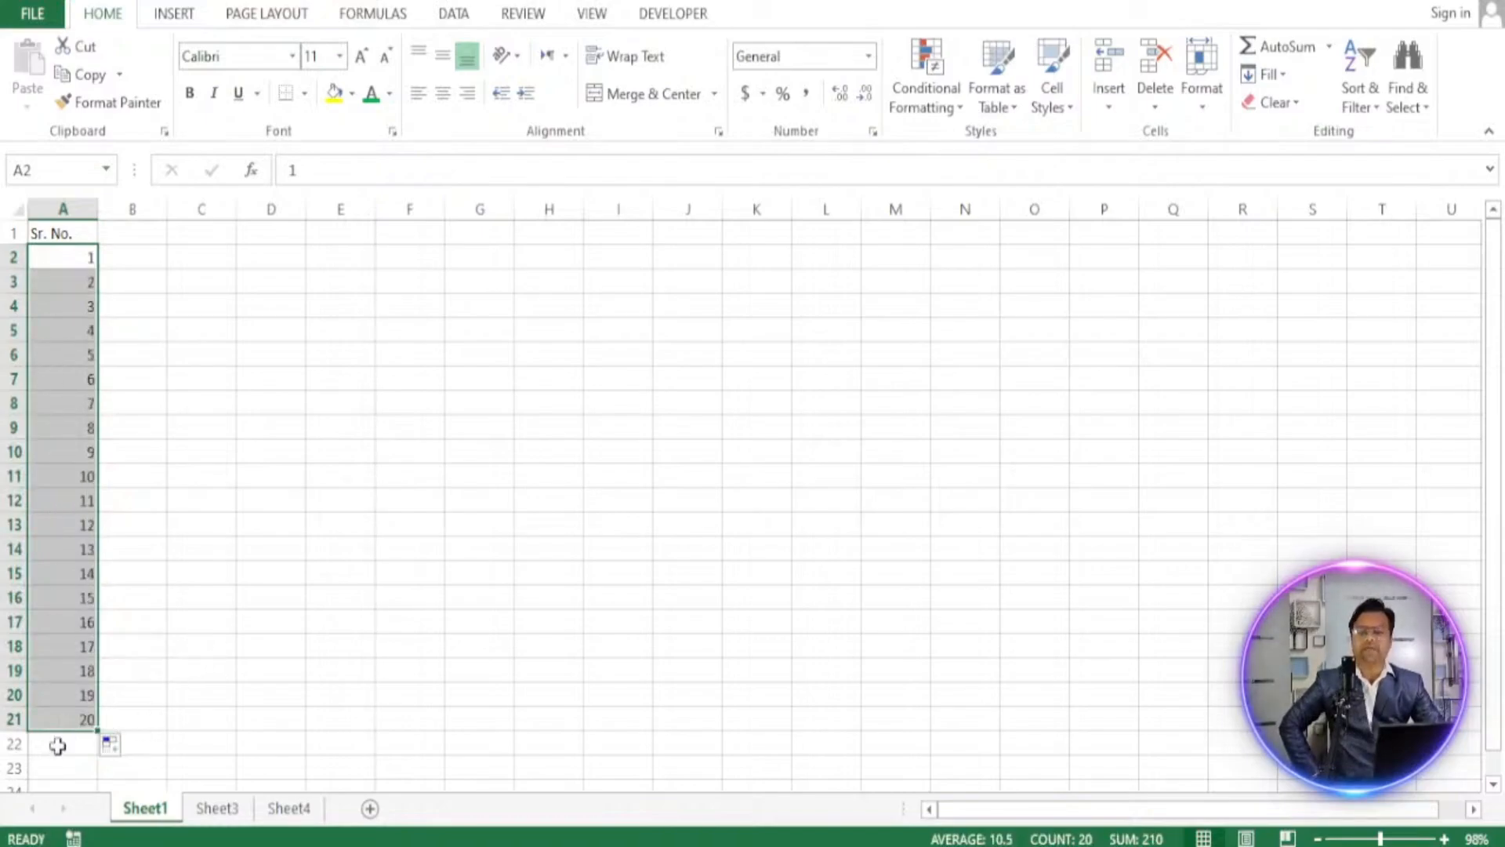
pyautogui.press('Delete')
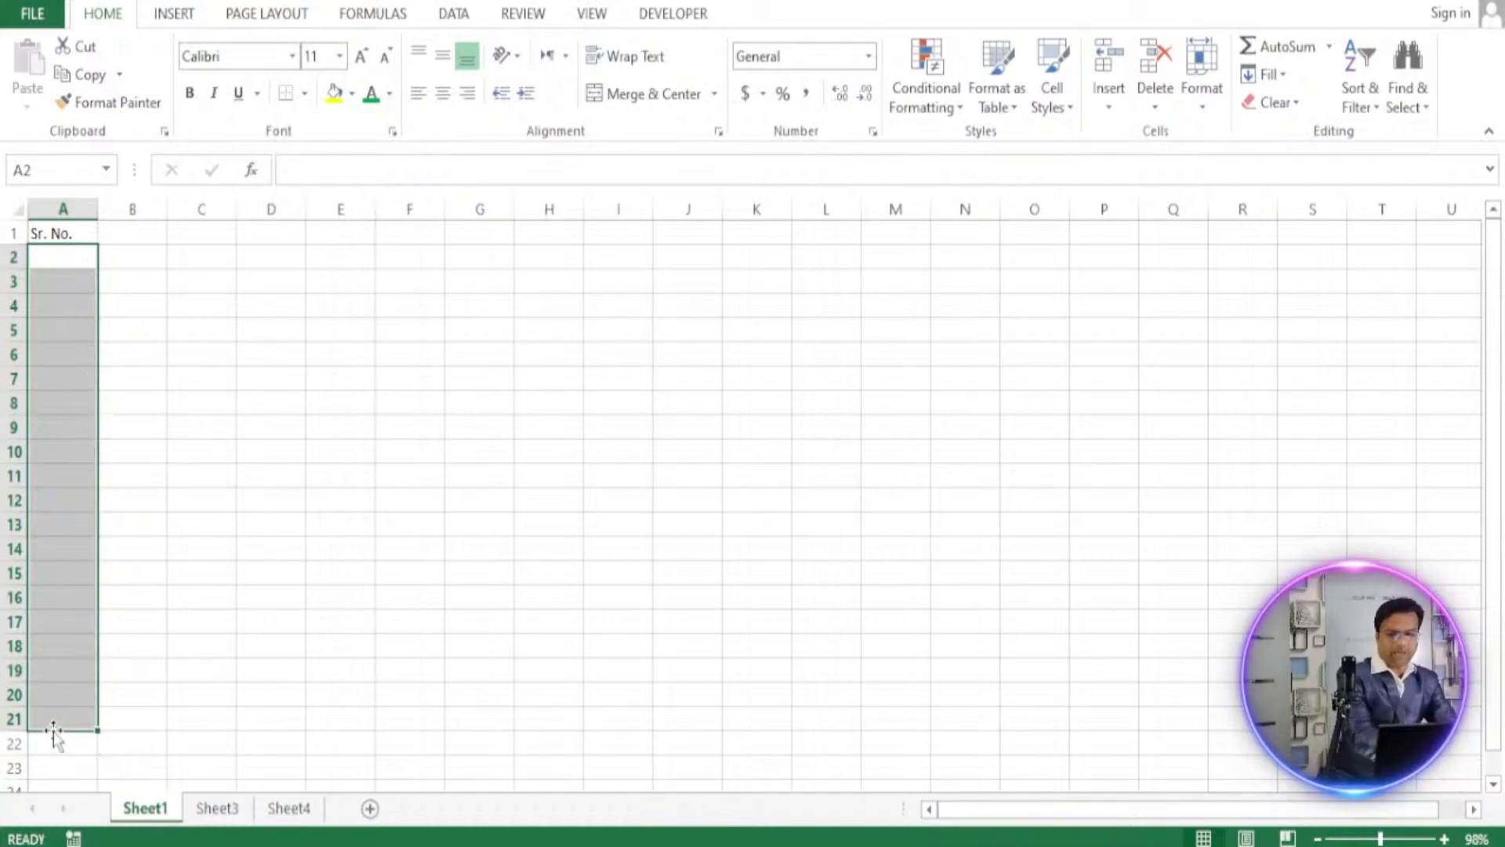
# Enter 1 in cell A2 and 2 in cell A3, and extend the series down to 20 in A21.
pyautogui.click(51, 257)
pyautogui.write('1')
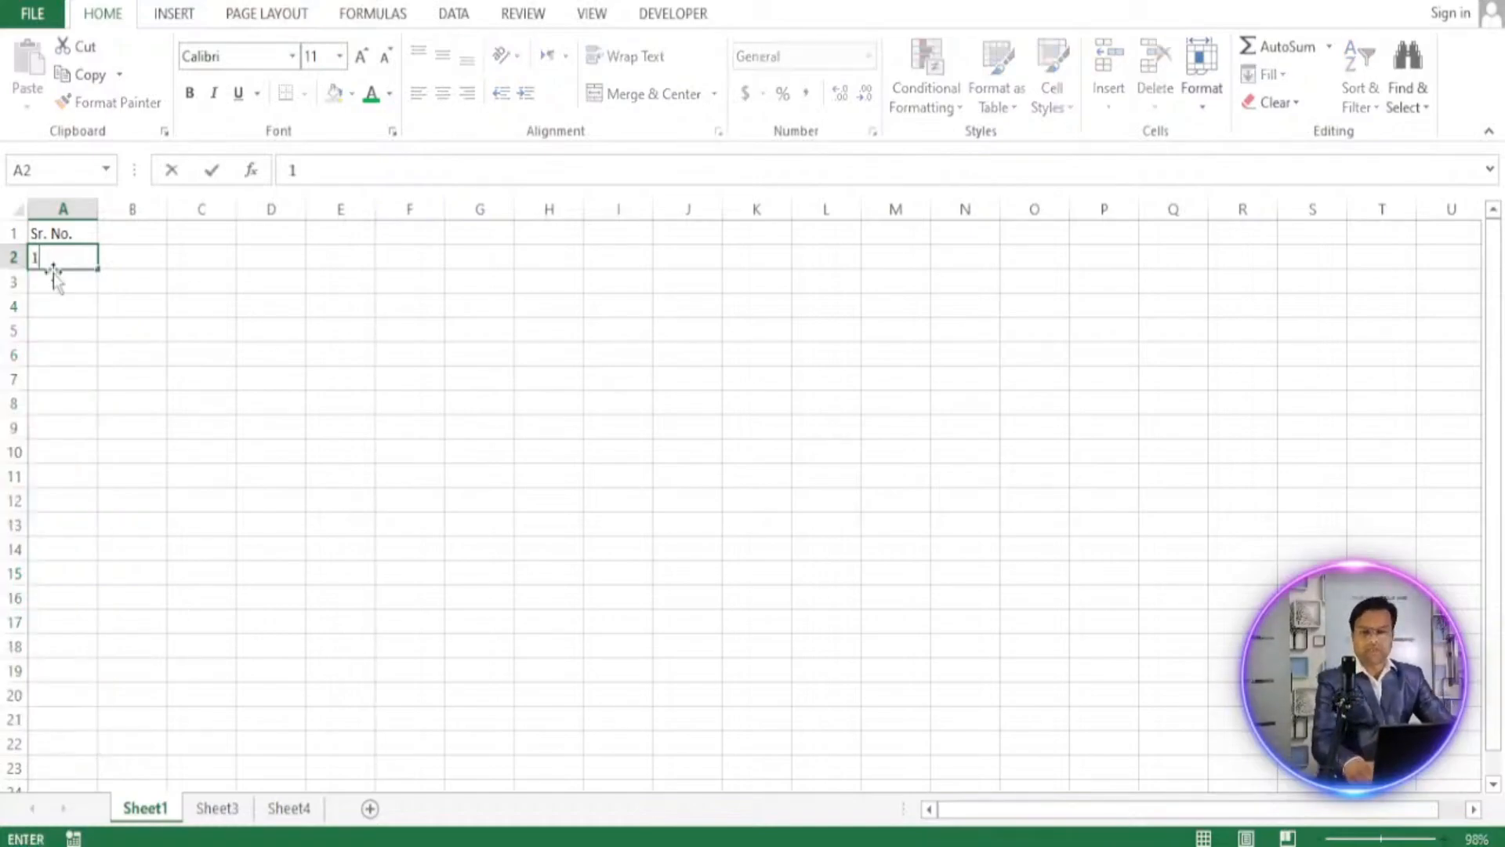
pyautogui.press('Return')
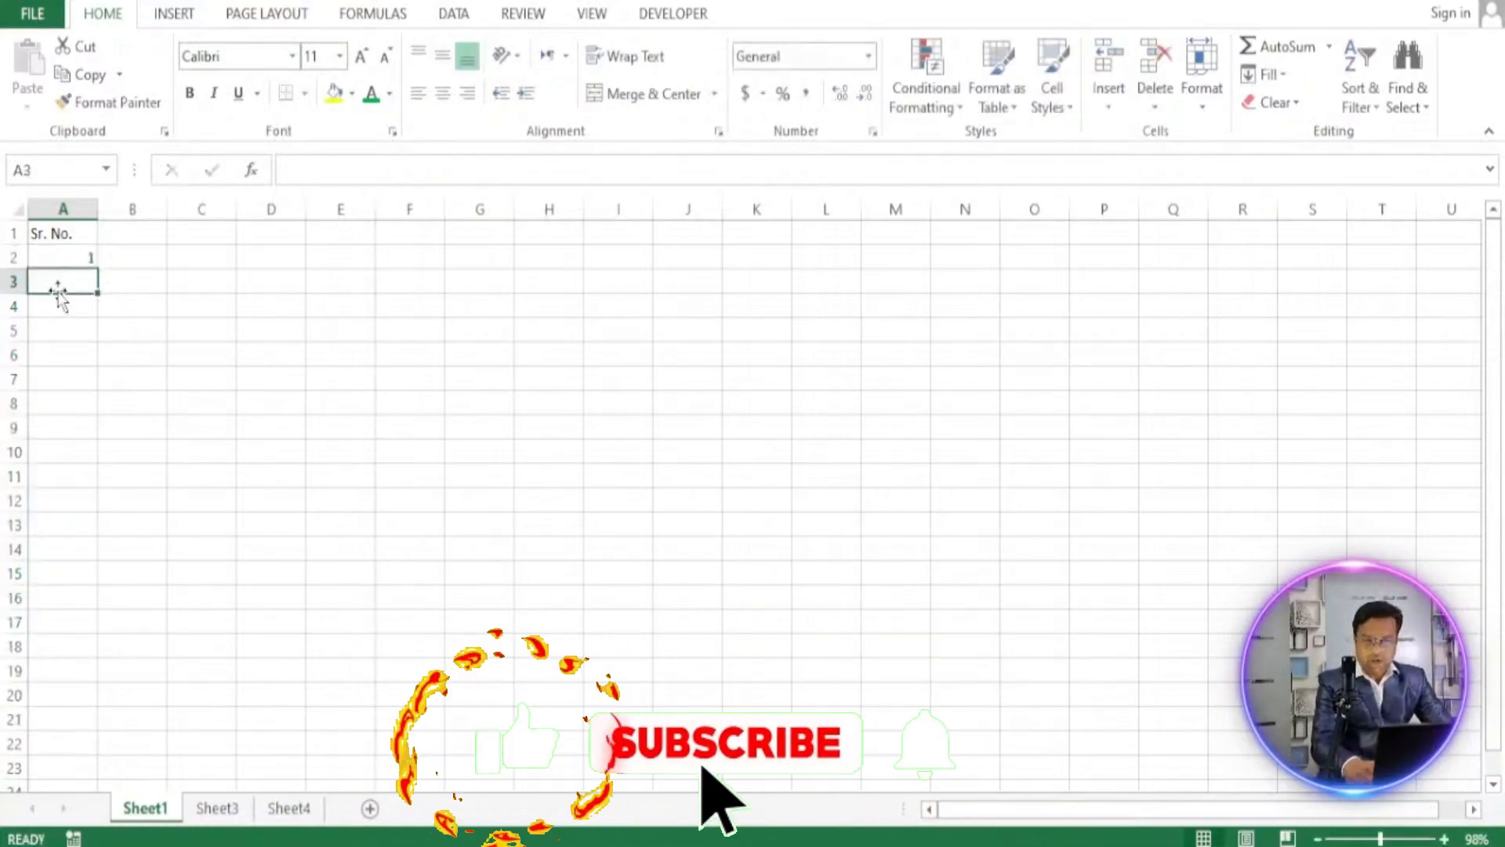
pyautogui.write('2')
pyautogui.moveTo(74, 258); pyautogui.dragTo(88, 730)
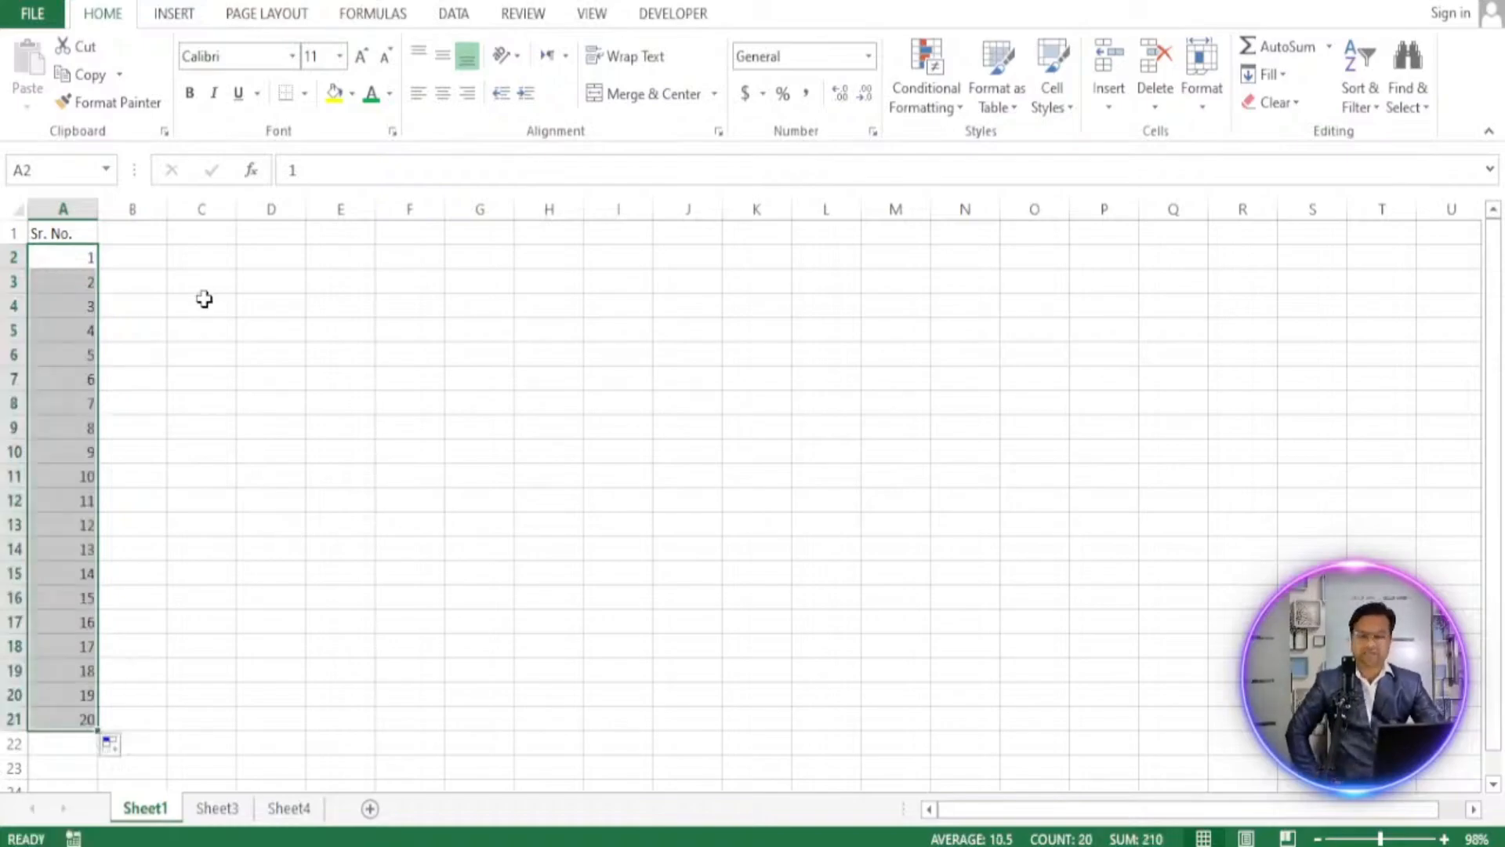
# Enter jan in cell C2 and fill the month series down to C20.
pyautogui.click(207, 256)
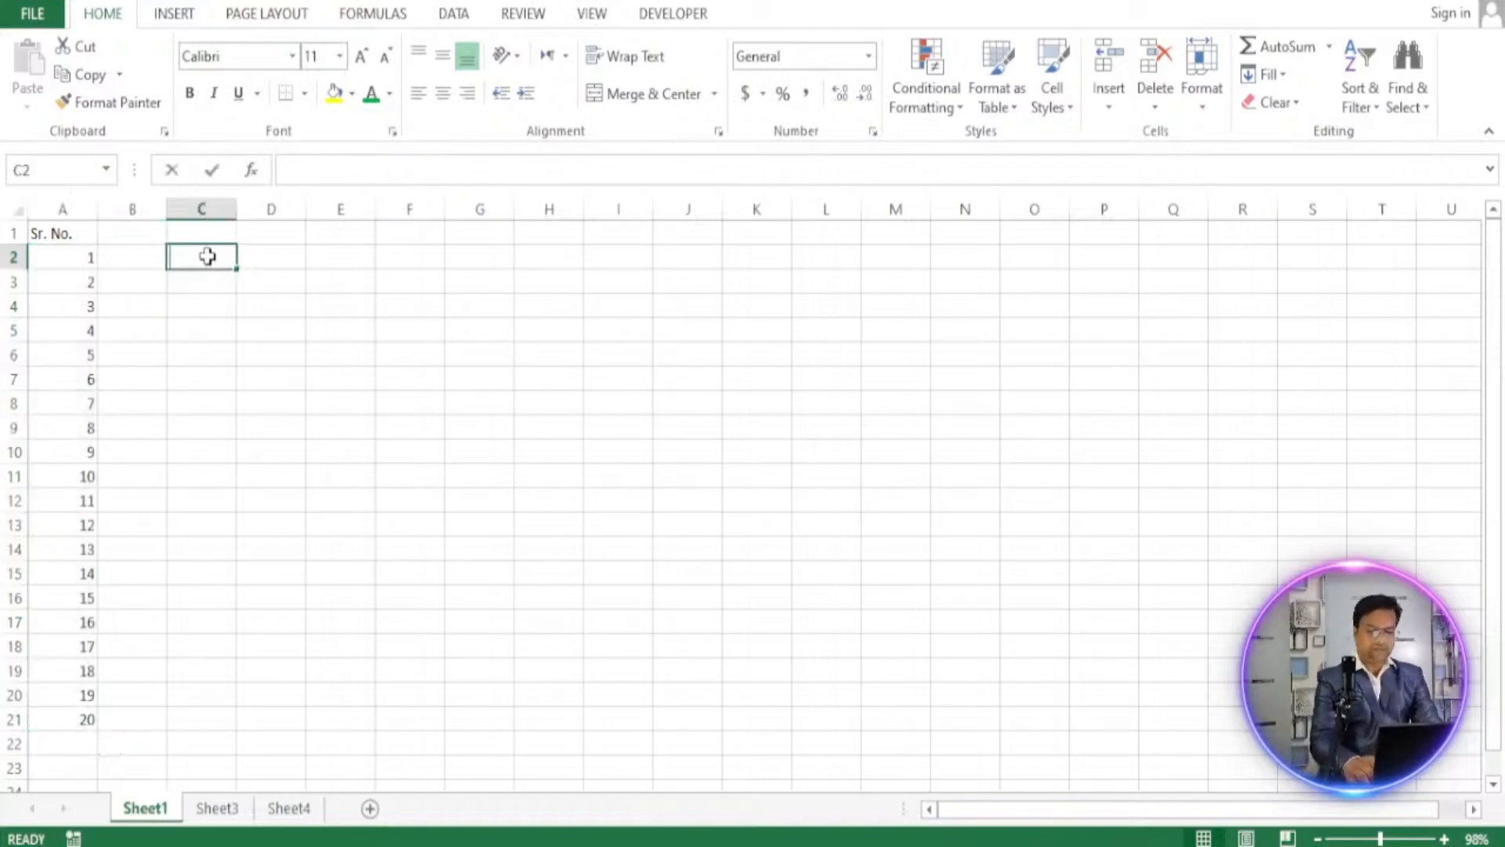
pyautogui.write('jan')
pyautogui.click(208, 295)
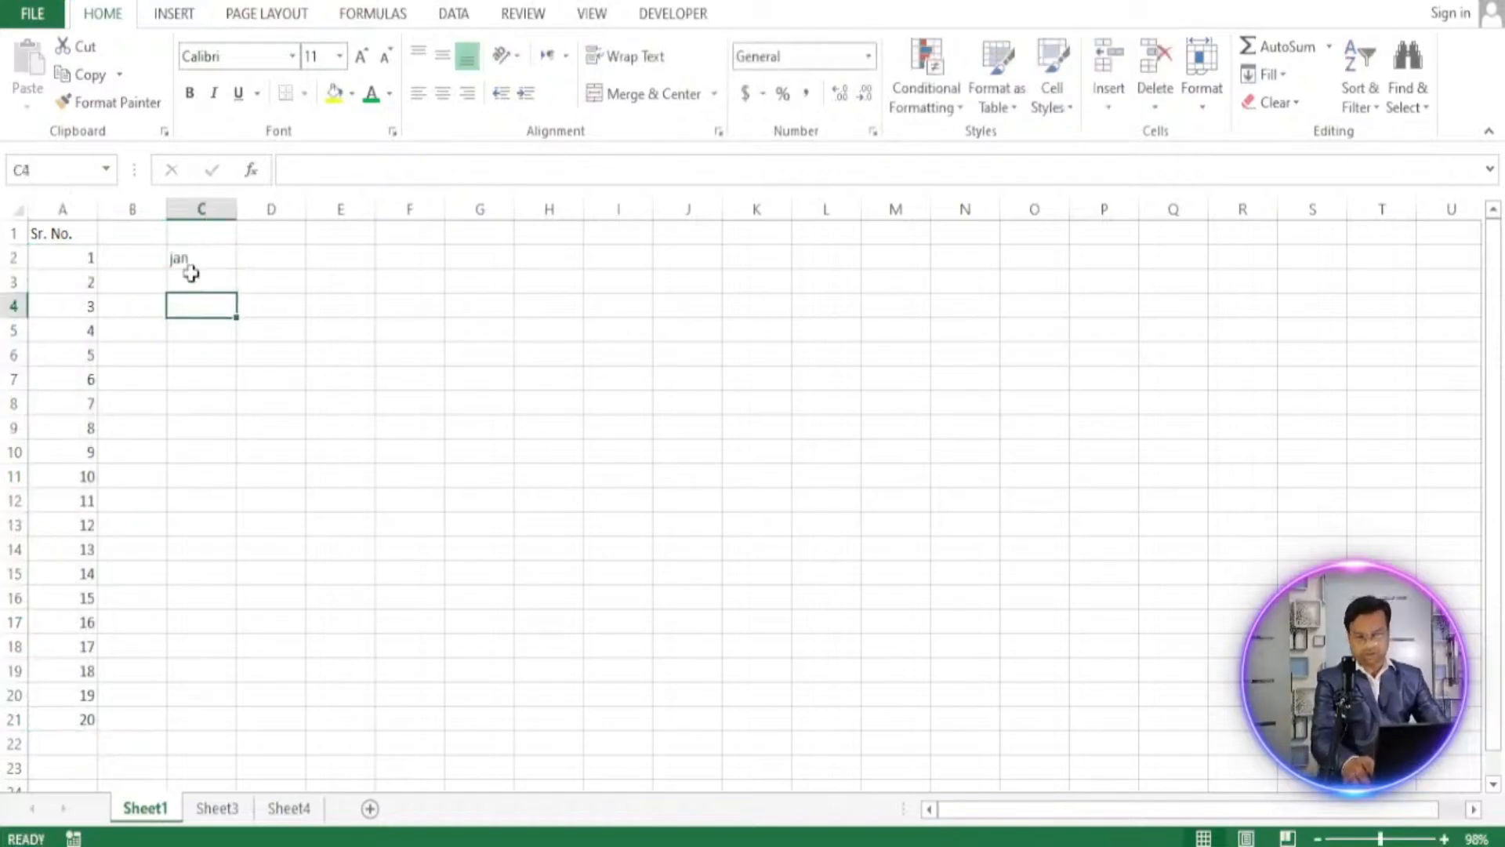
pyautogui.click(196, 265)
pyautogui.moveTo(236, 276); pyautogui.dragTo(233, 694)
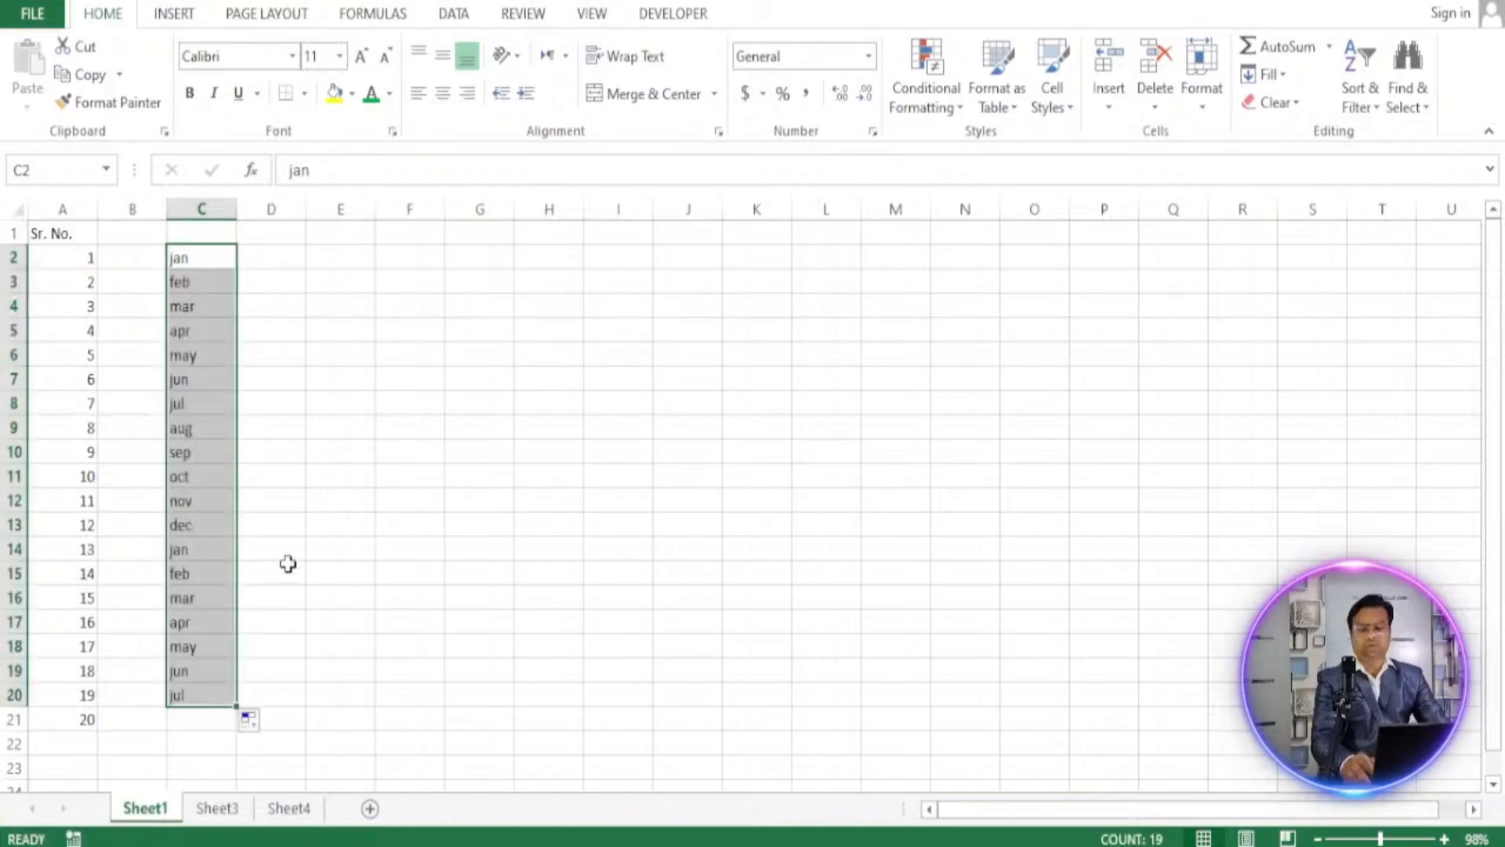
pyautogui.click(345, 270)
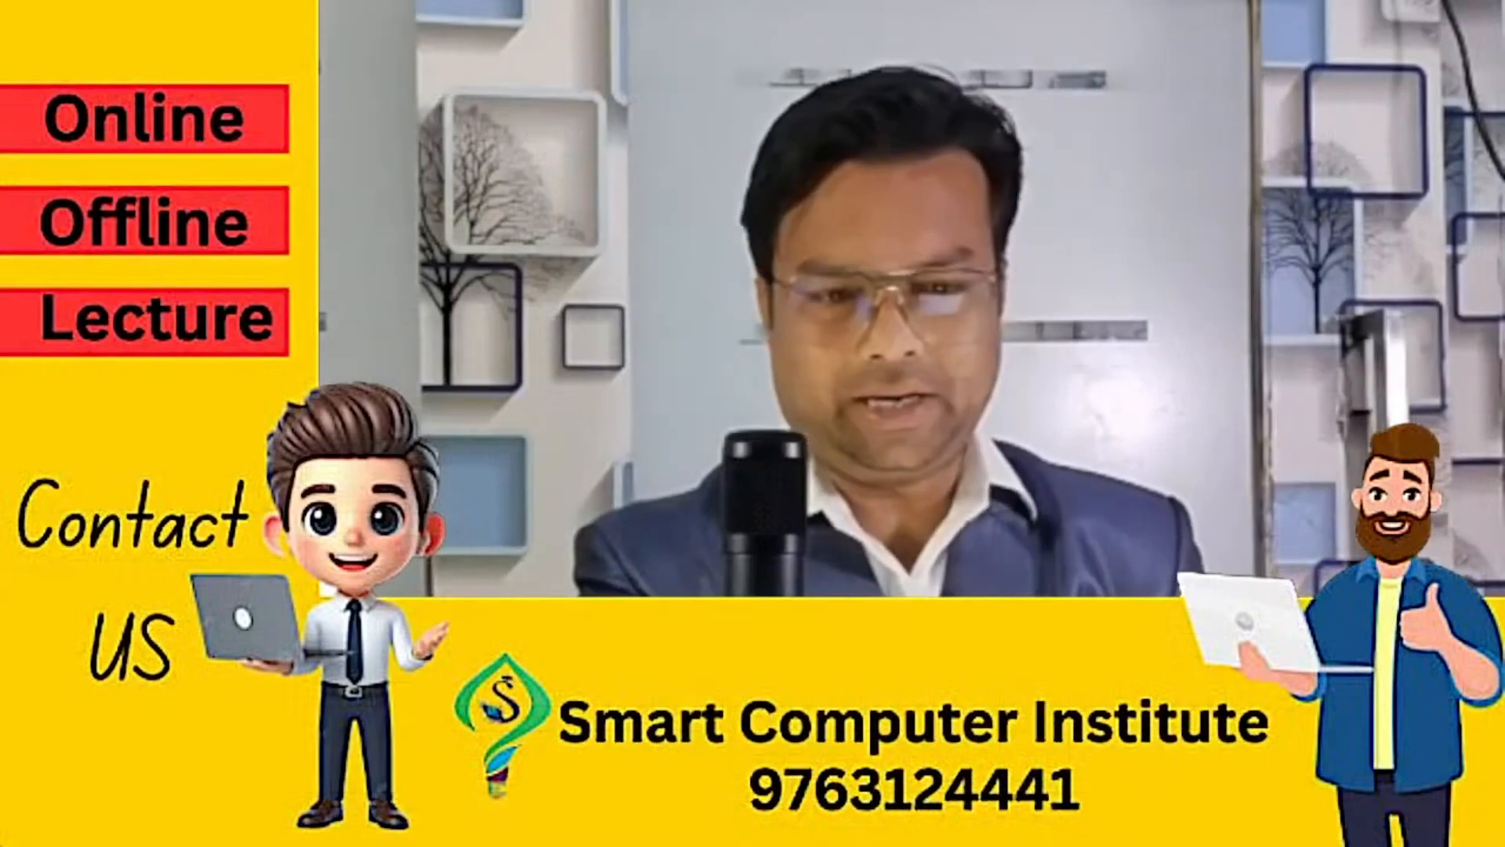
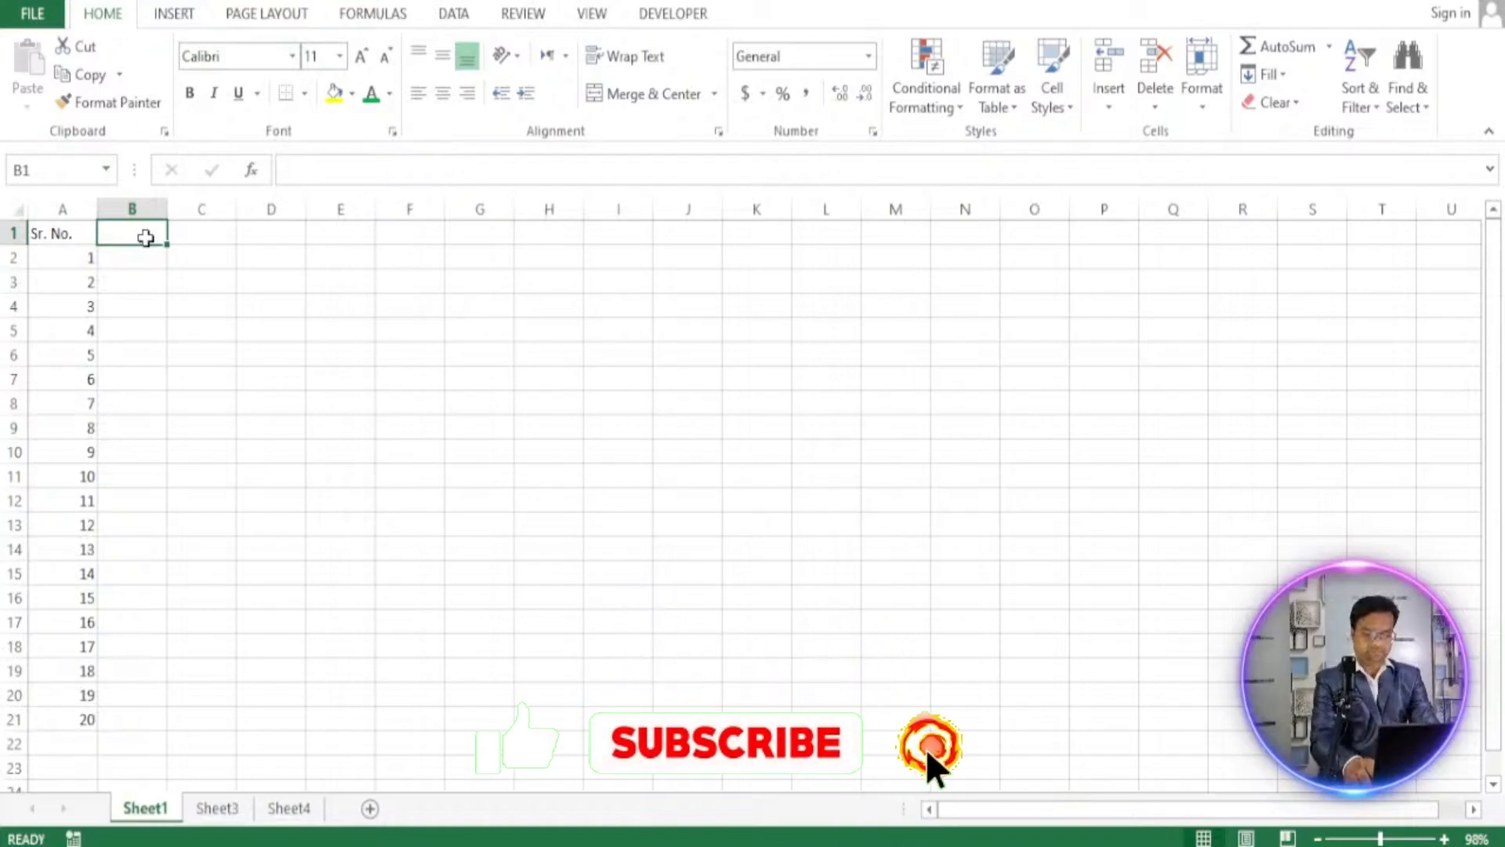
# Enter the column headings name, eng, hin and maths in cells B1 to E1.
pyautogui.write('na')
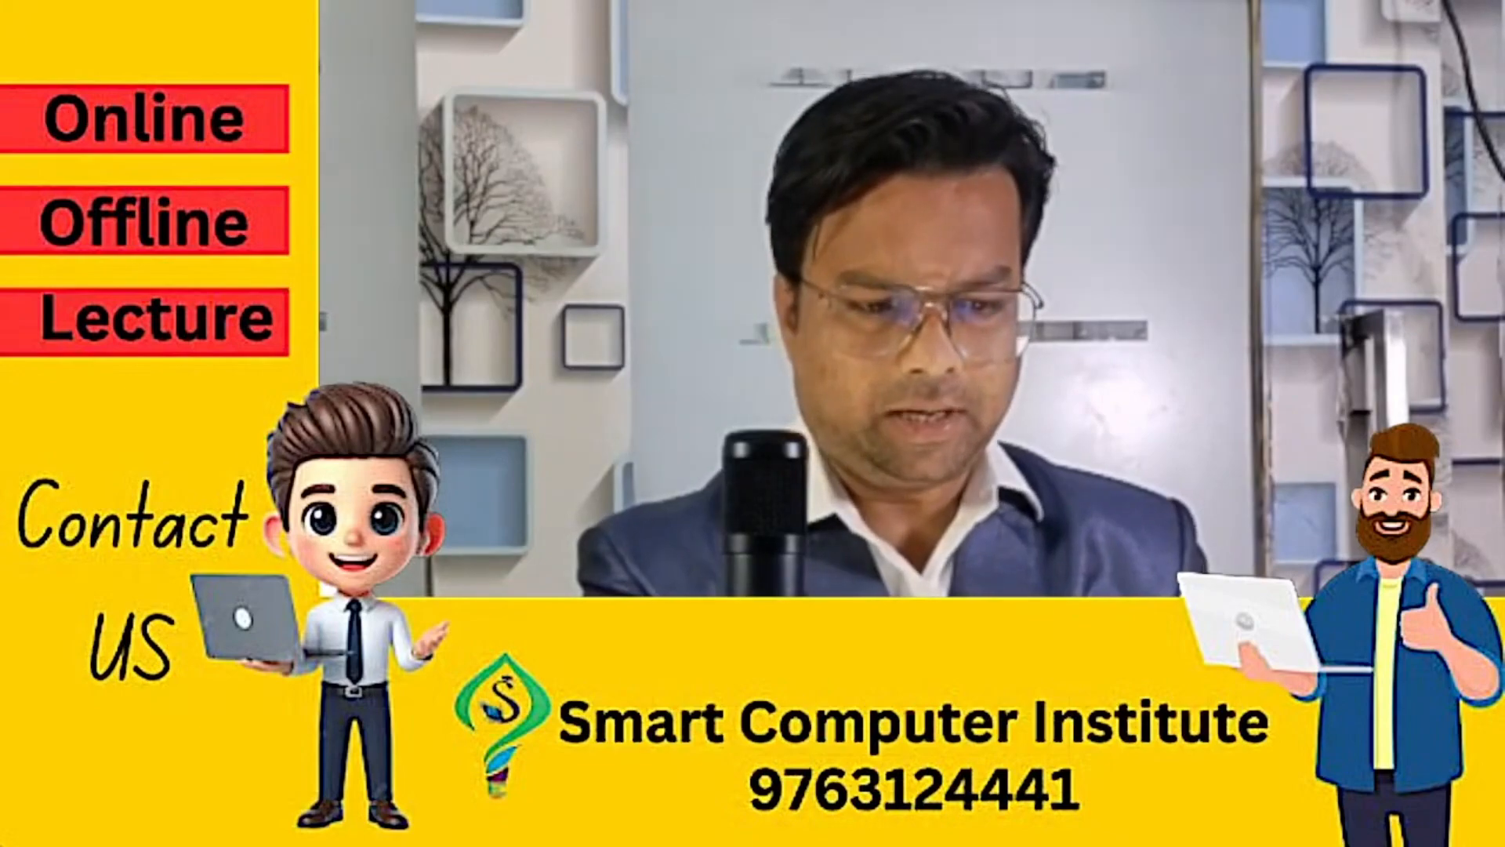
pyautogui.write('mex')
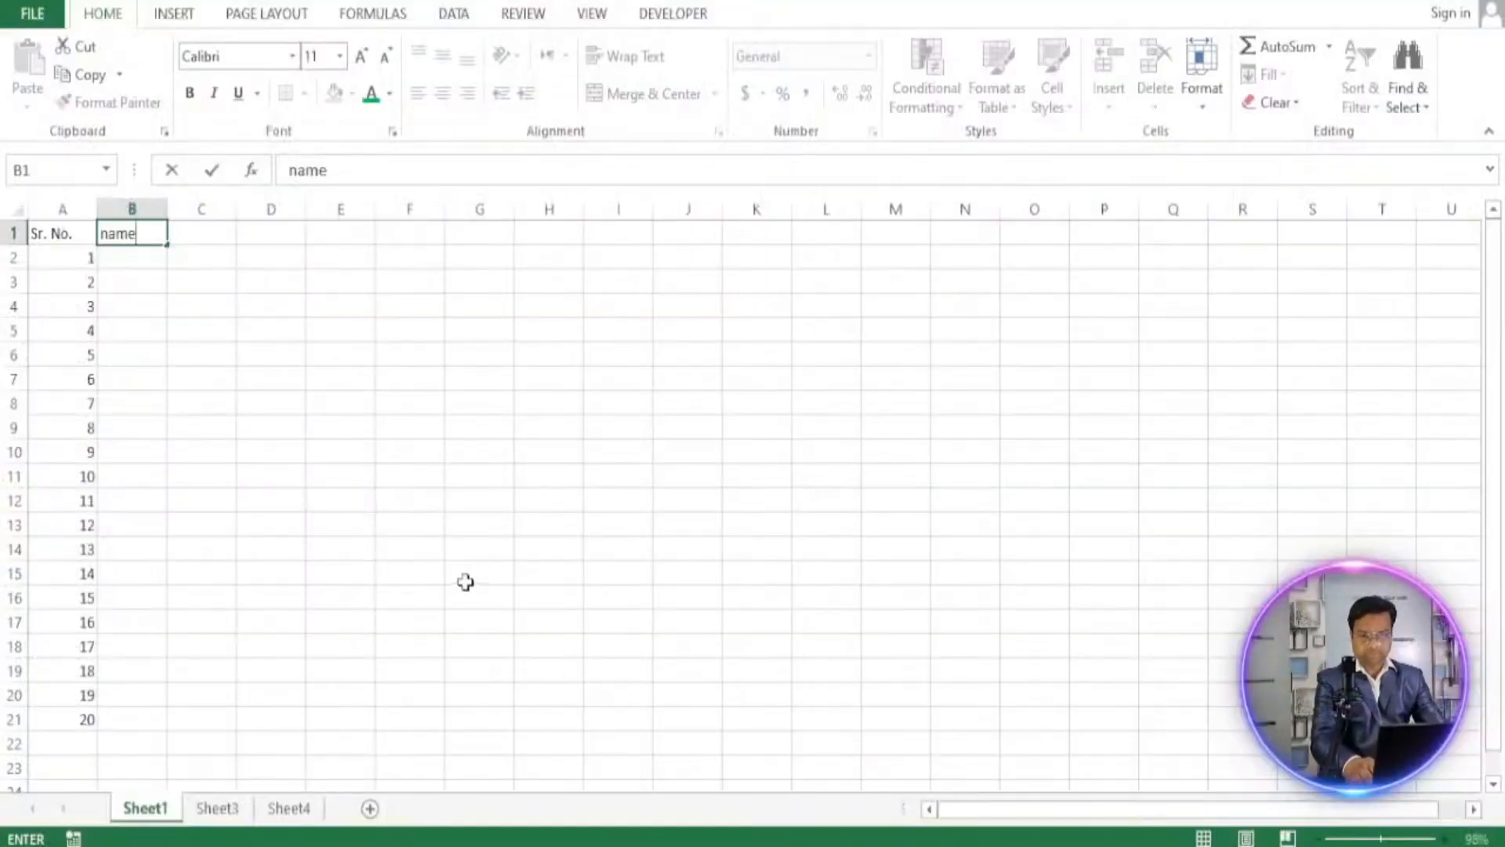
pyautogui.press('BackSpace')
pyautogui.click(217, 236)
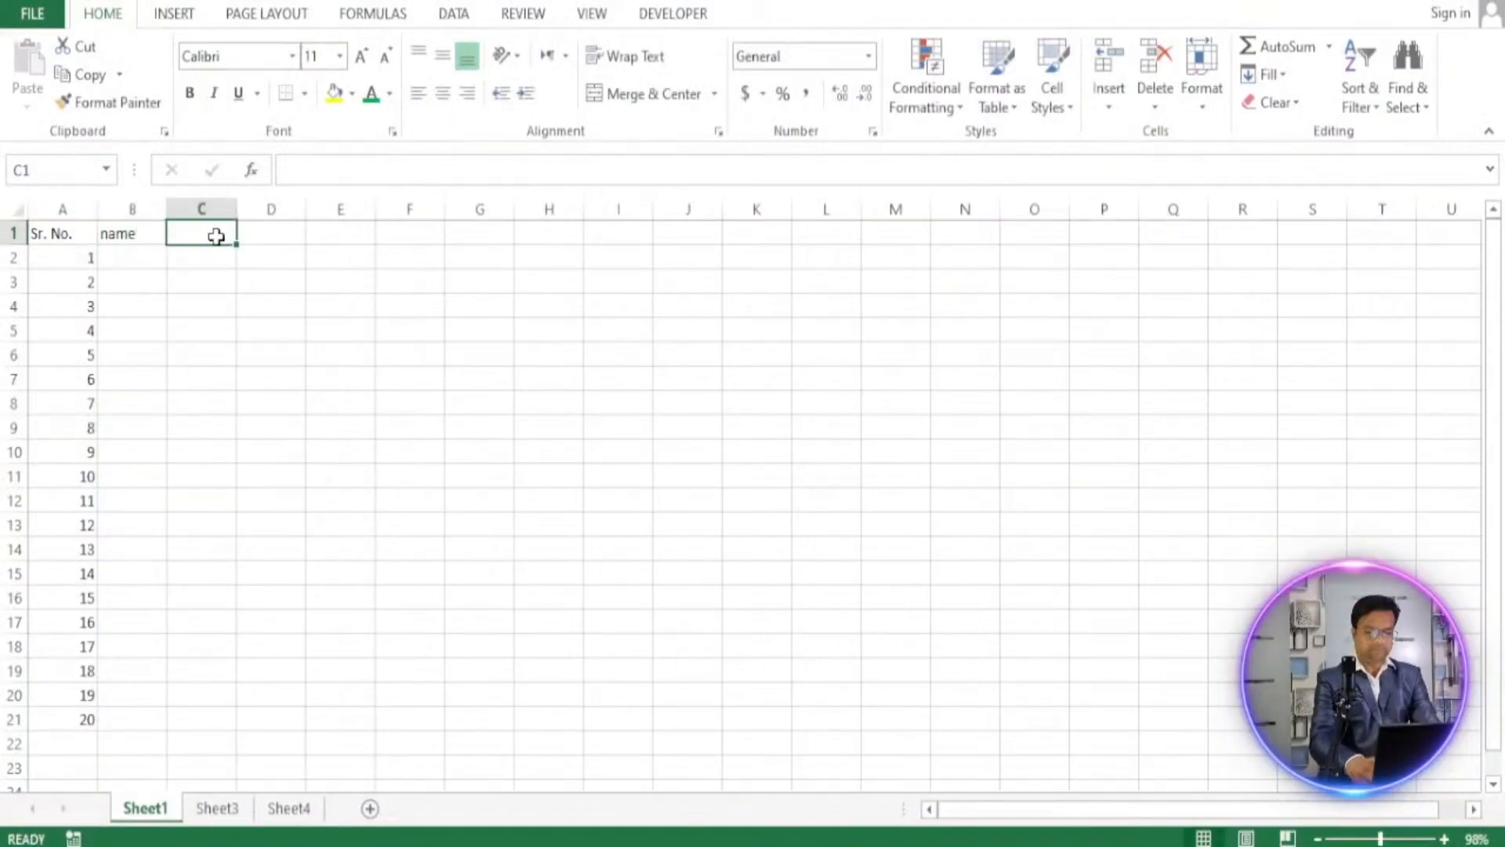
pyautogui.write('eng')
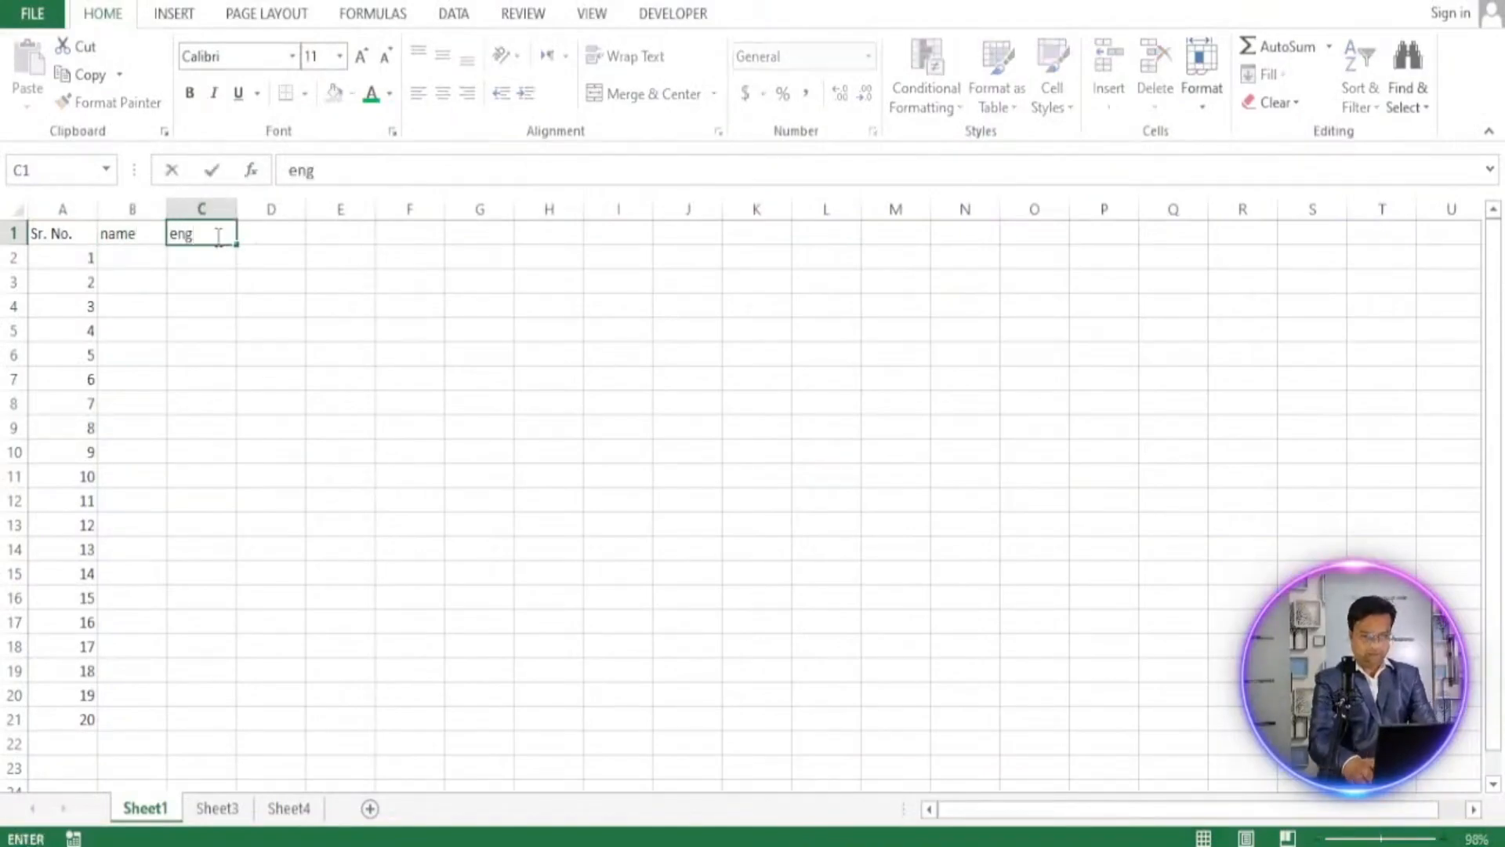
pyautogui.press('Tab')
pyautogui.write('hin')
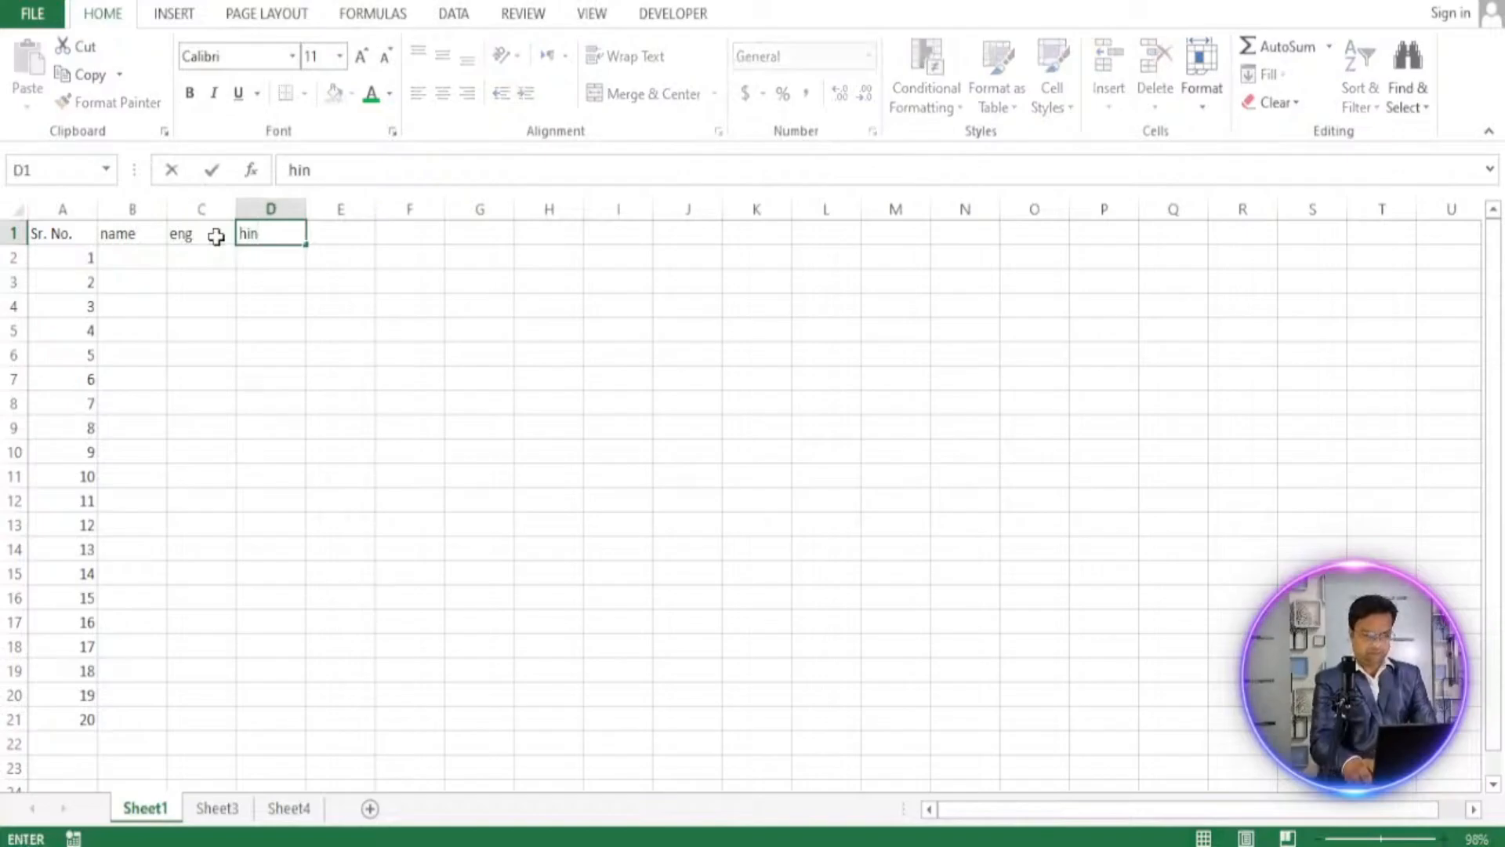
pyautogui.press('Tab')
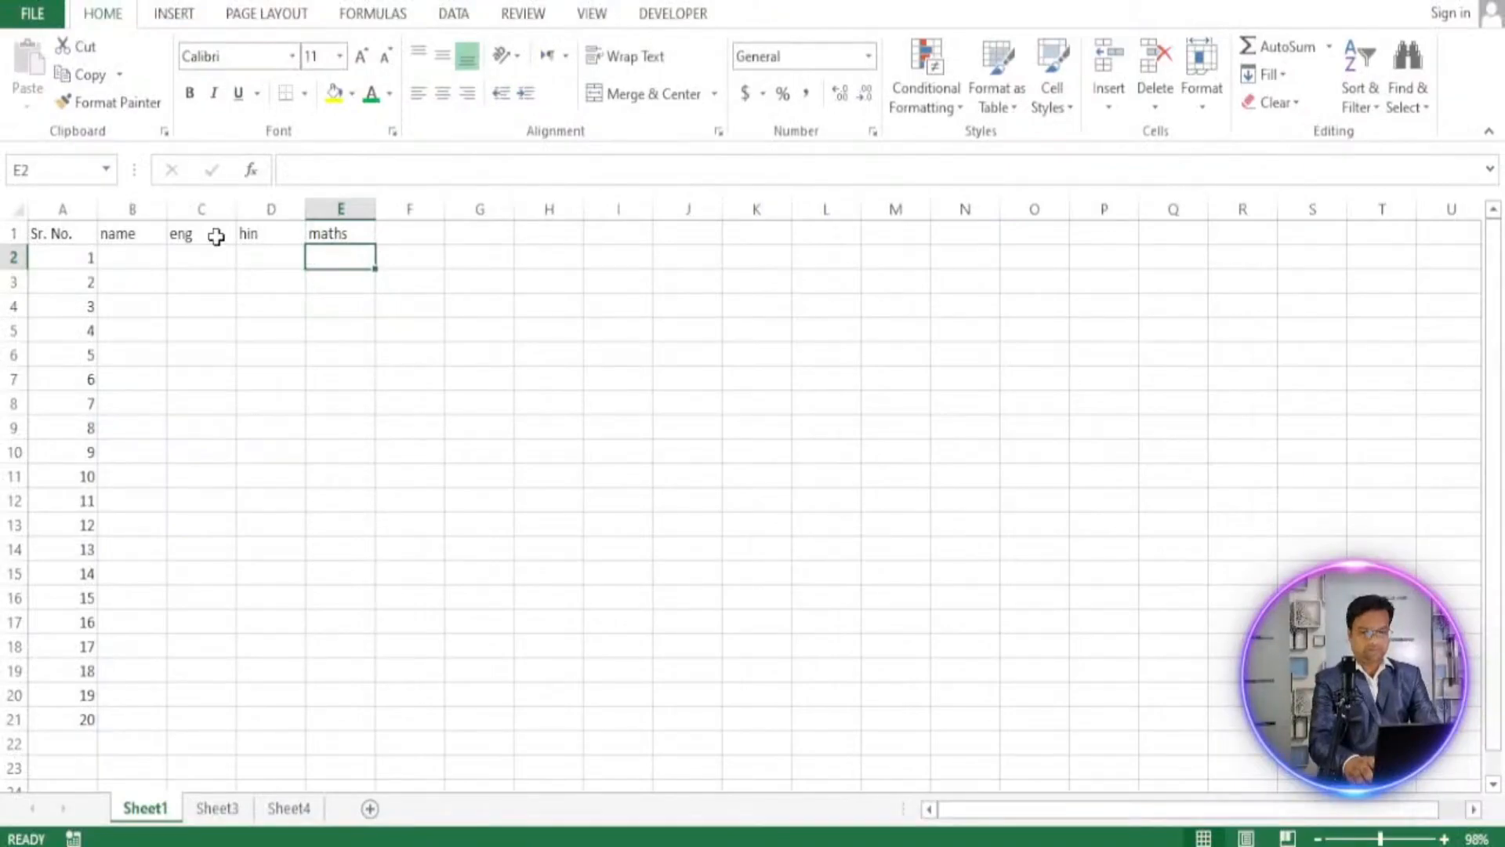
# Enter the column headings sci, his and geog in cells F1 to H1.
pyautogui.press('Up')
pyautogui.press('Right')
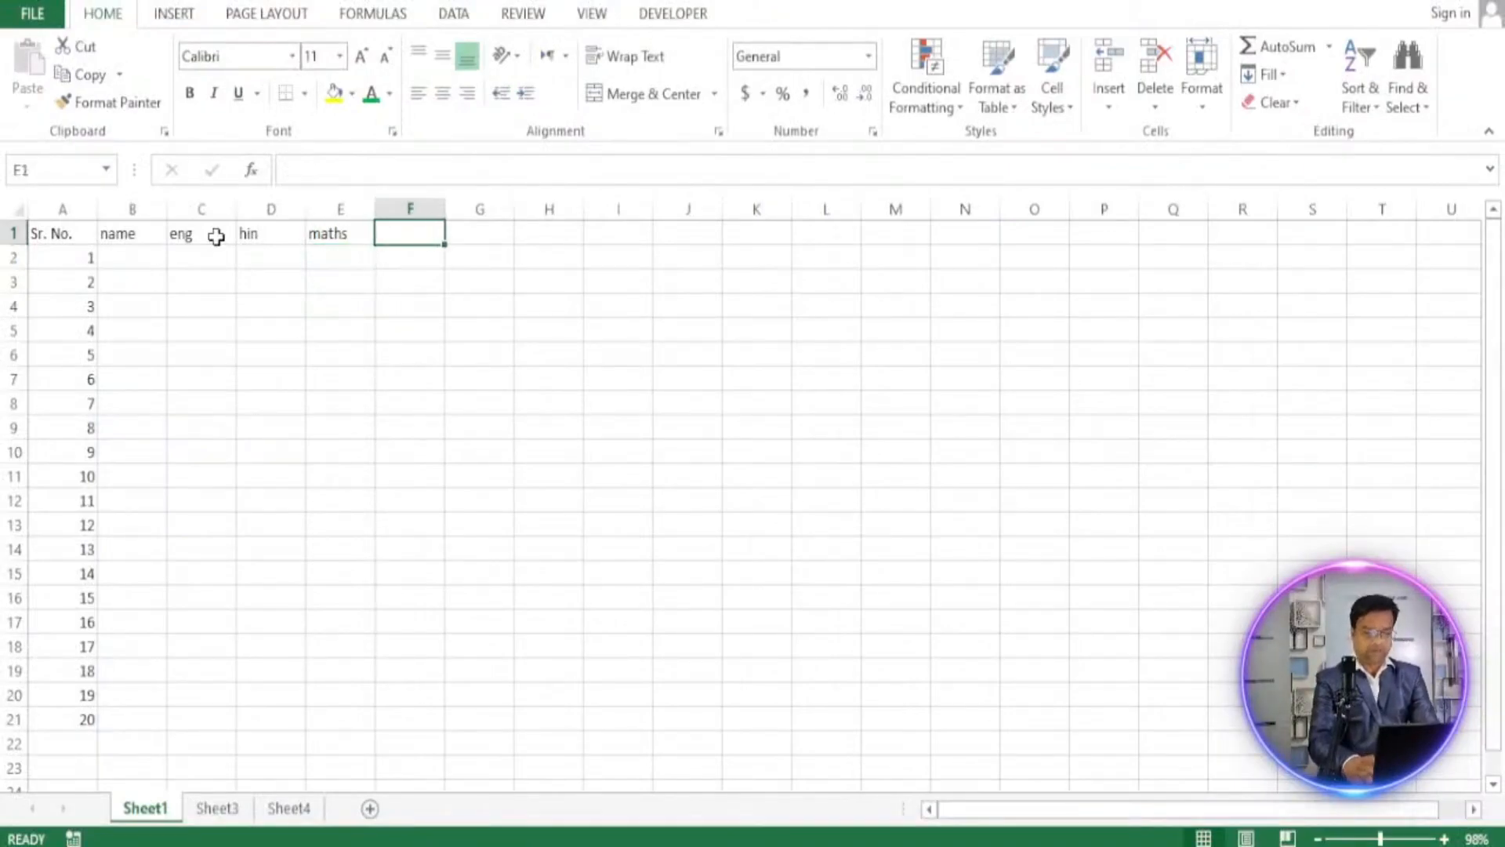
pyautogui.write('sci his')
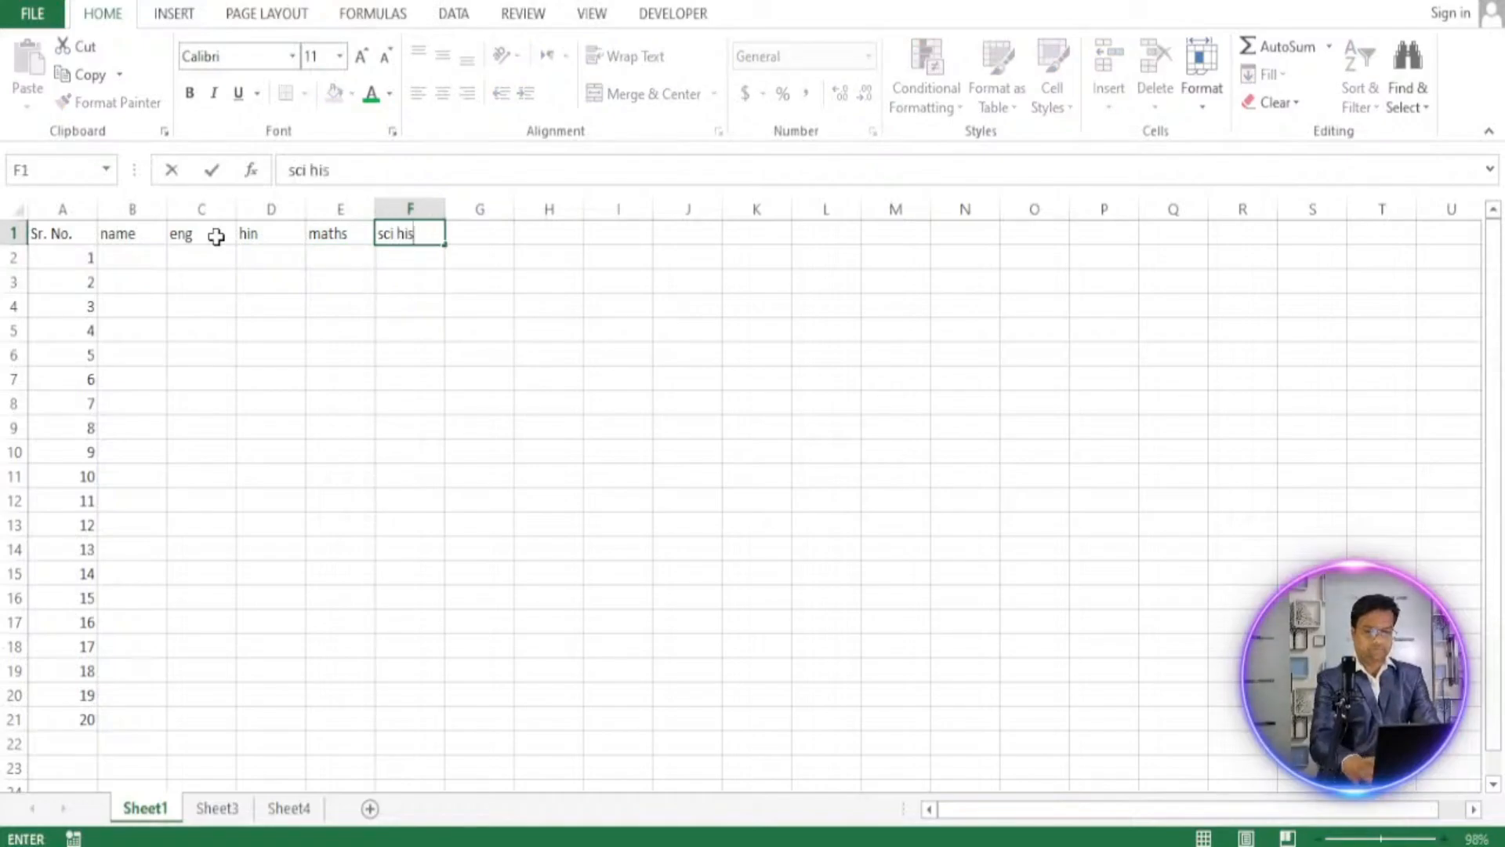
pyautogui.press('BackSpace')
pyautogui.press('BackSpace')
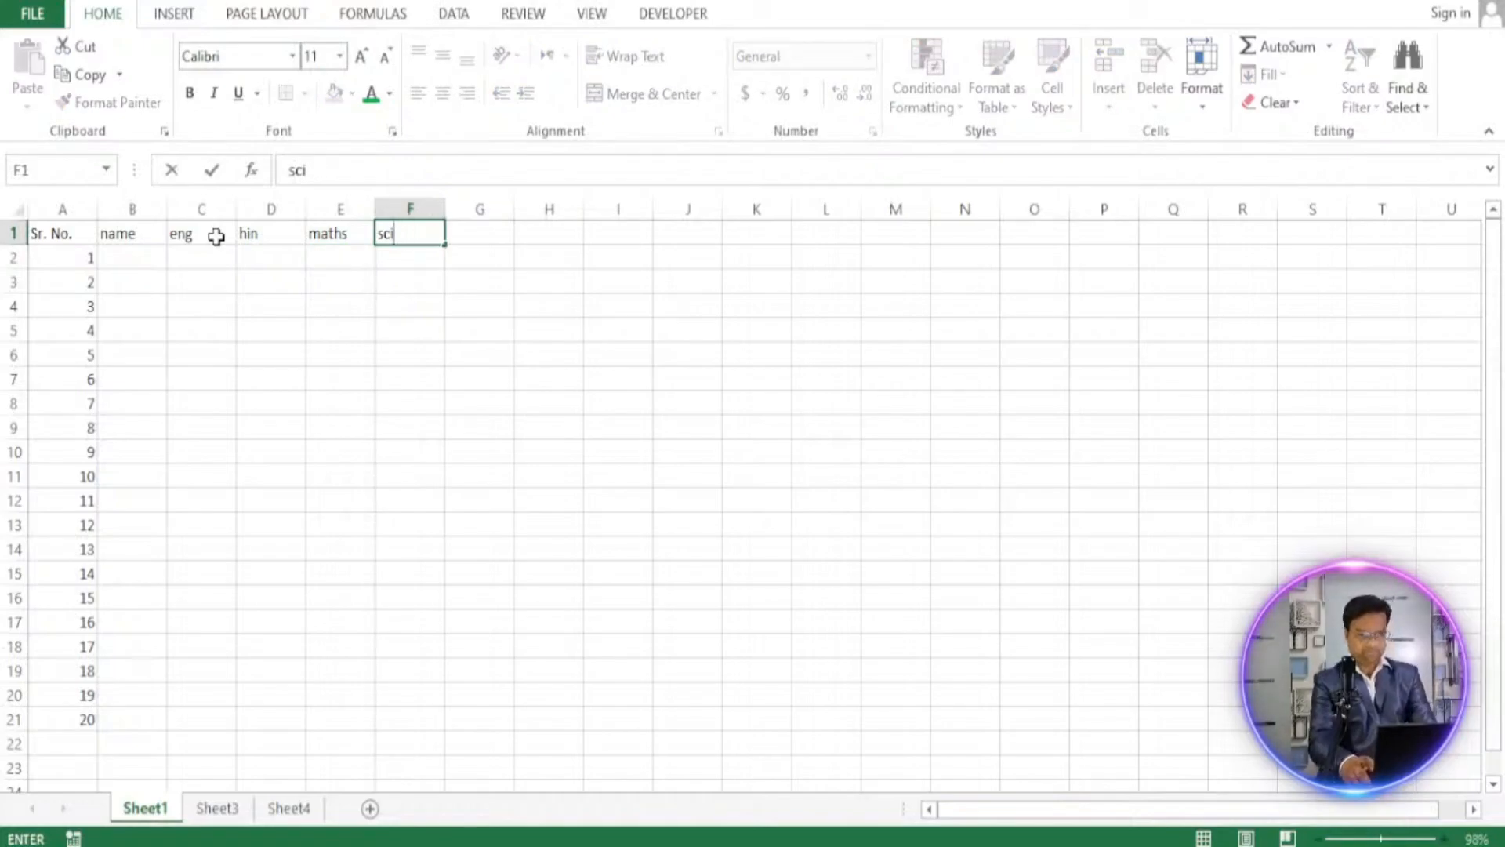
pyautogui.press('Tab')
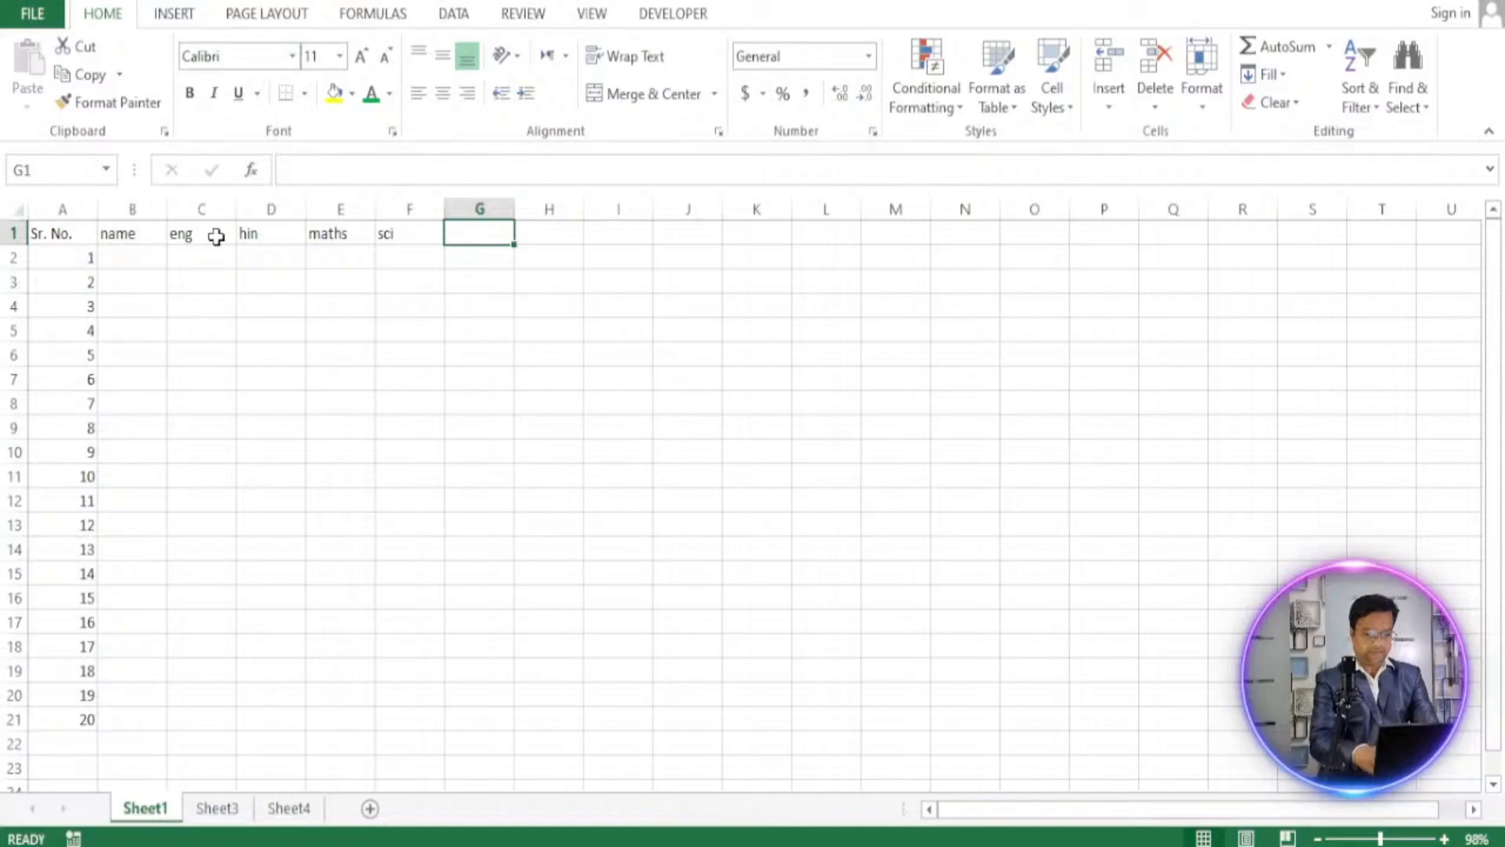
pyautogui.write('his')
pyautogui.press('Tab')
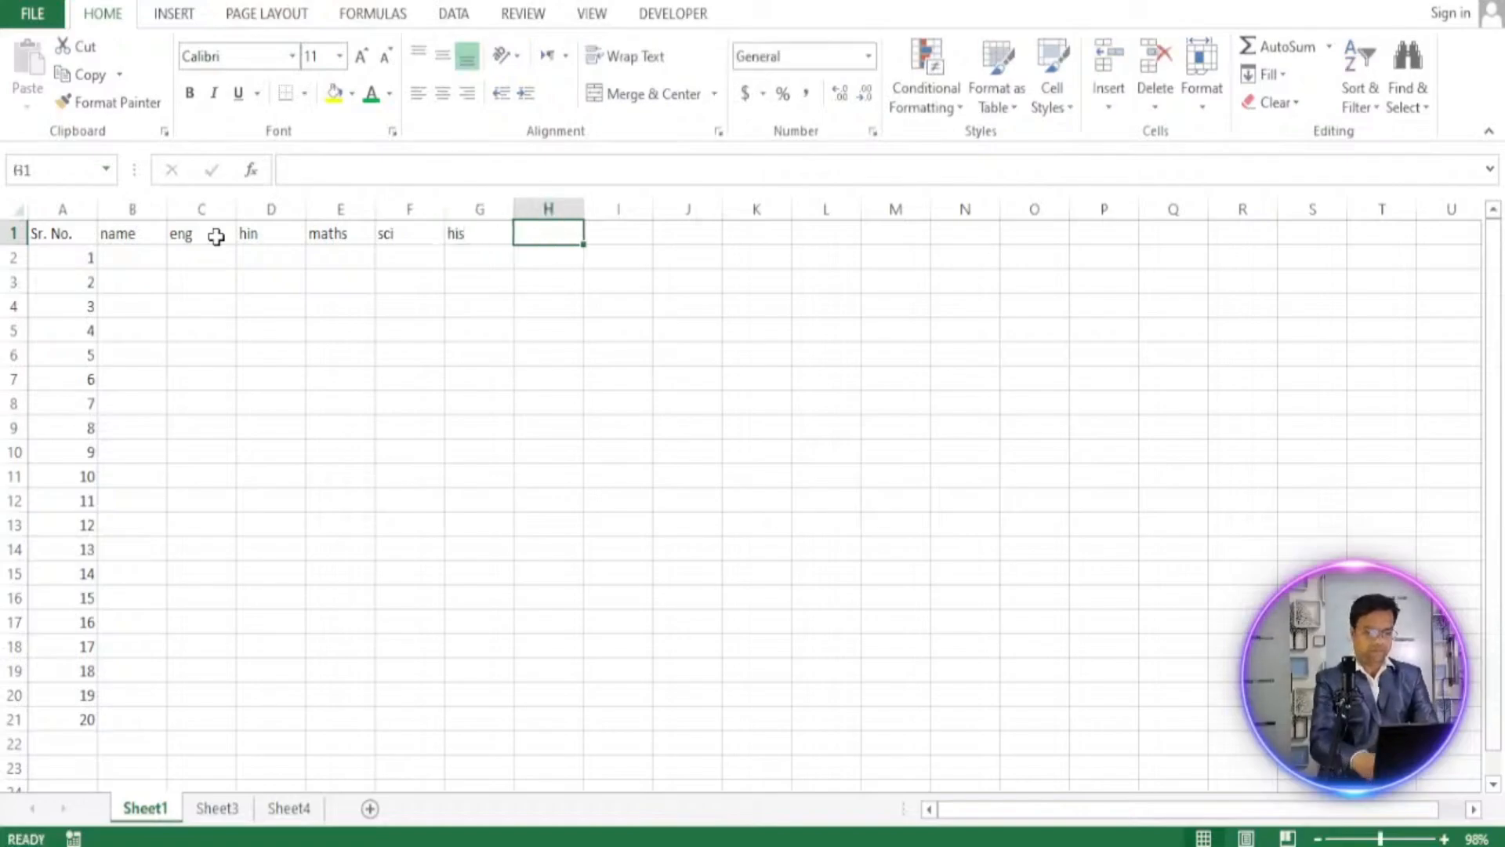
pyautogui.write('geo')
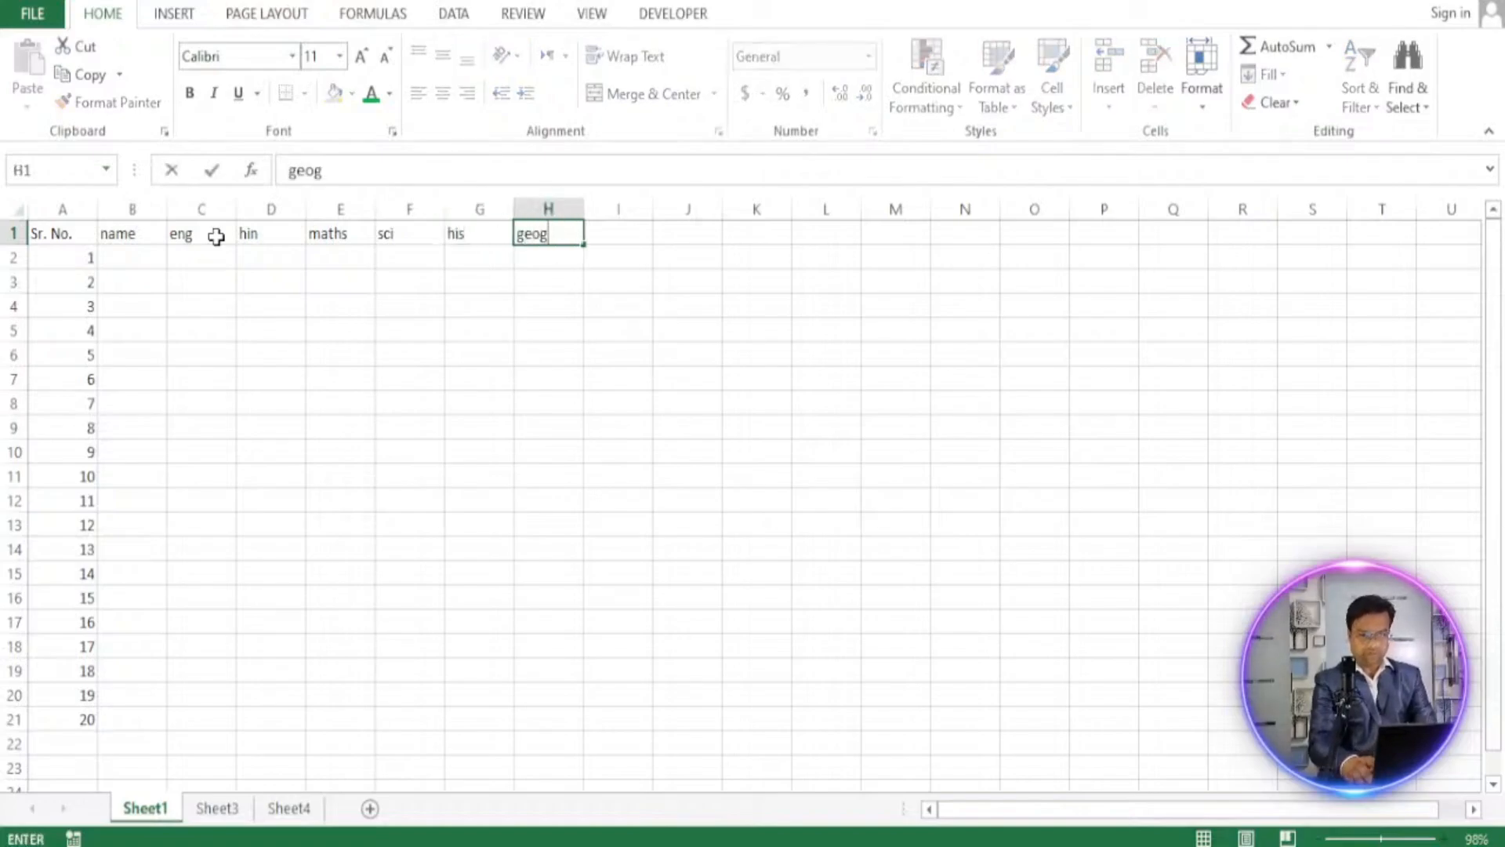
pyautogui.write('g')
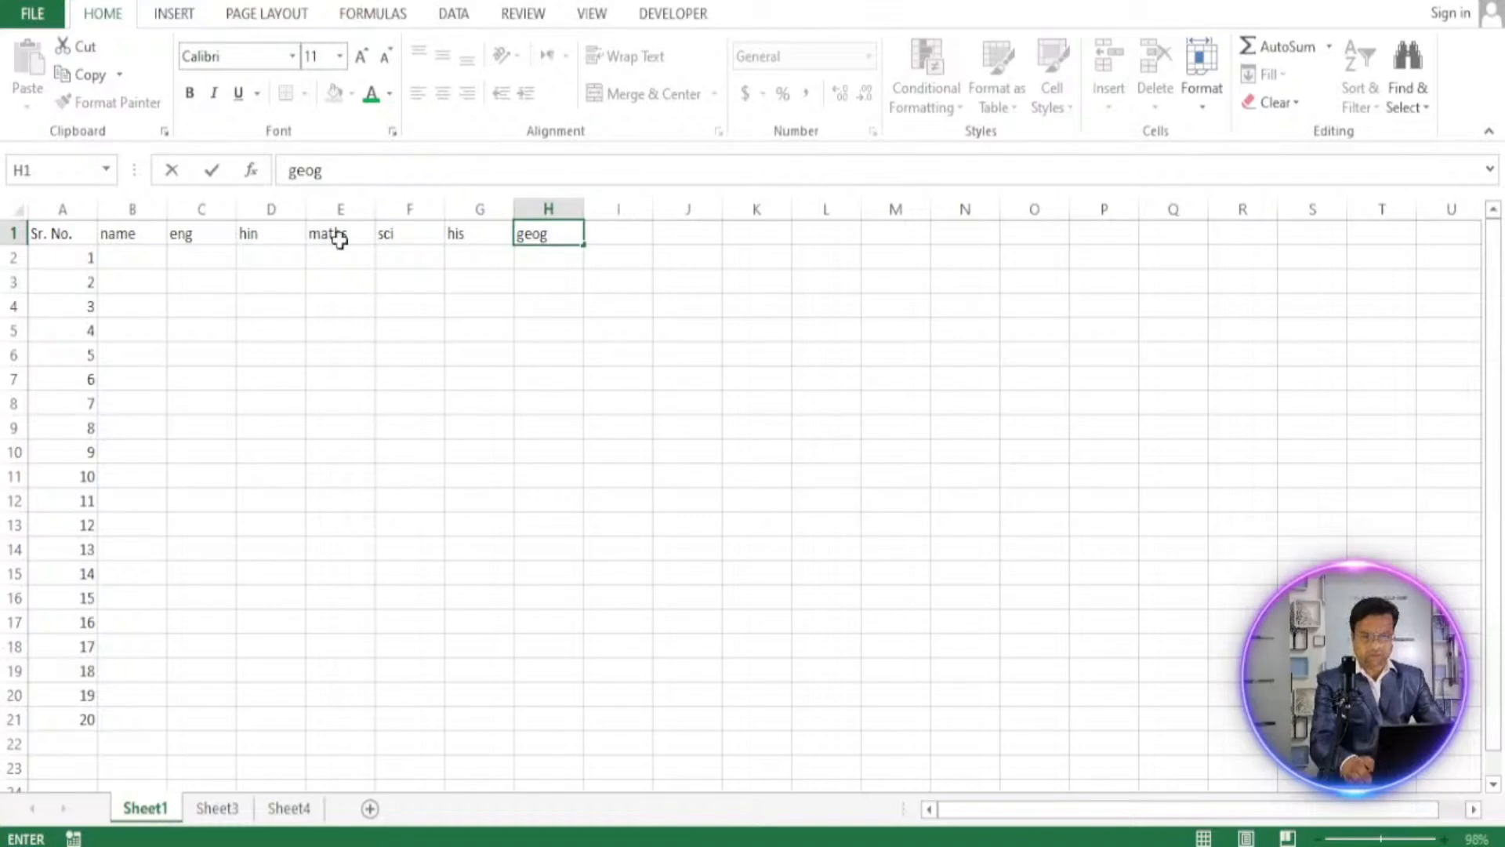
# Enter the heading marathi in cell I1, correcting its spelling.
pyautogui.click(627, 236)
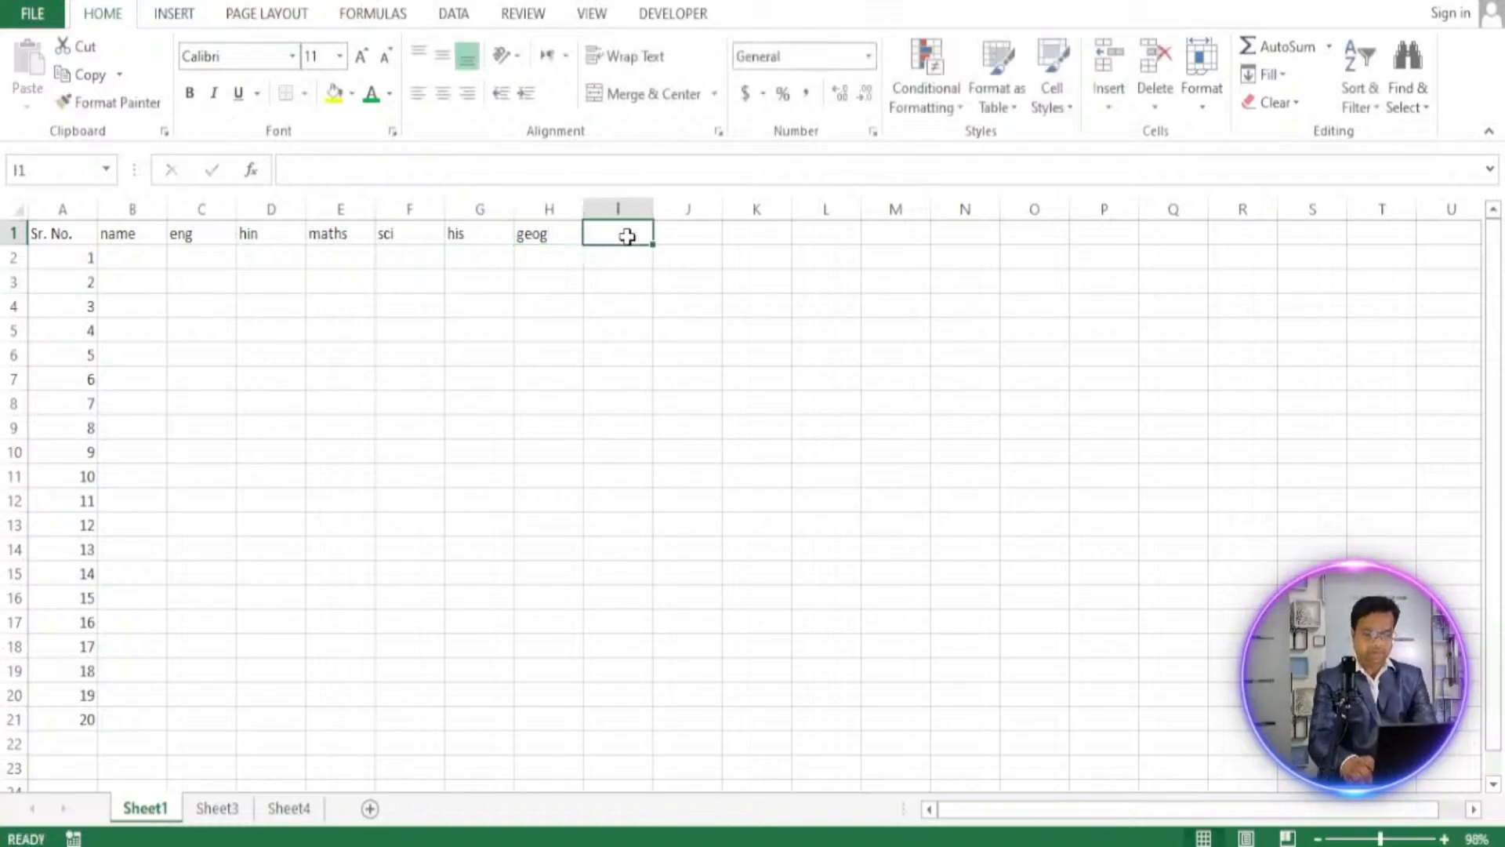
pyautogui.write('marat')
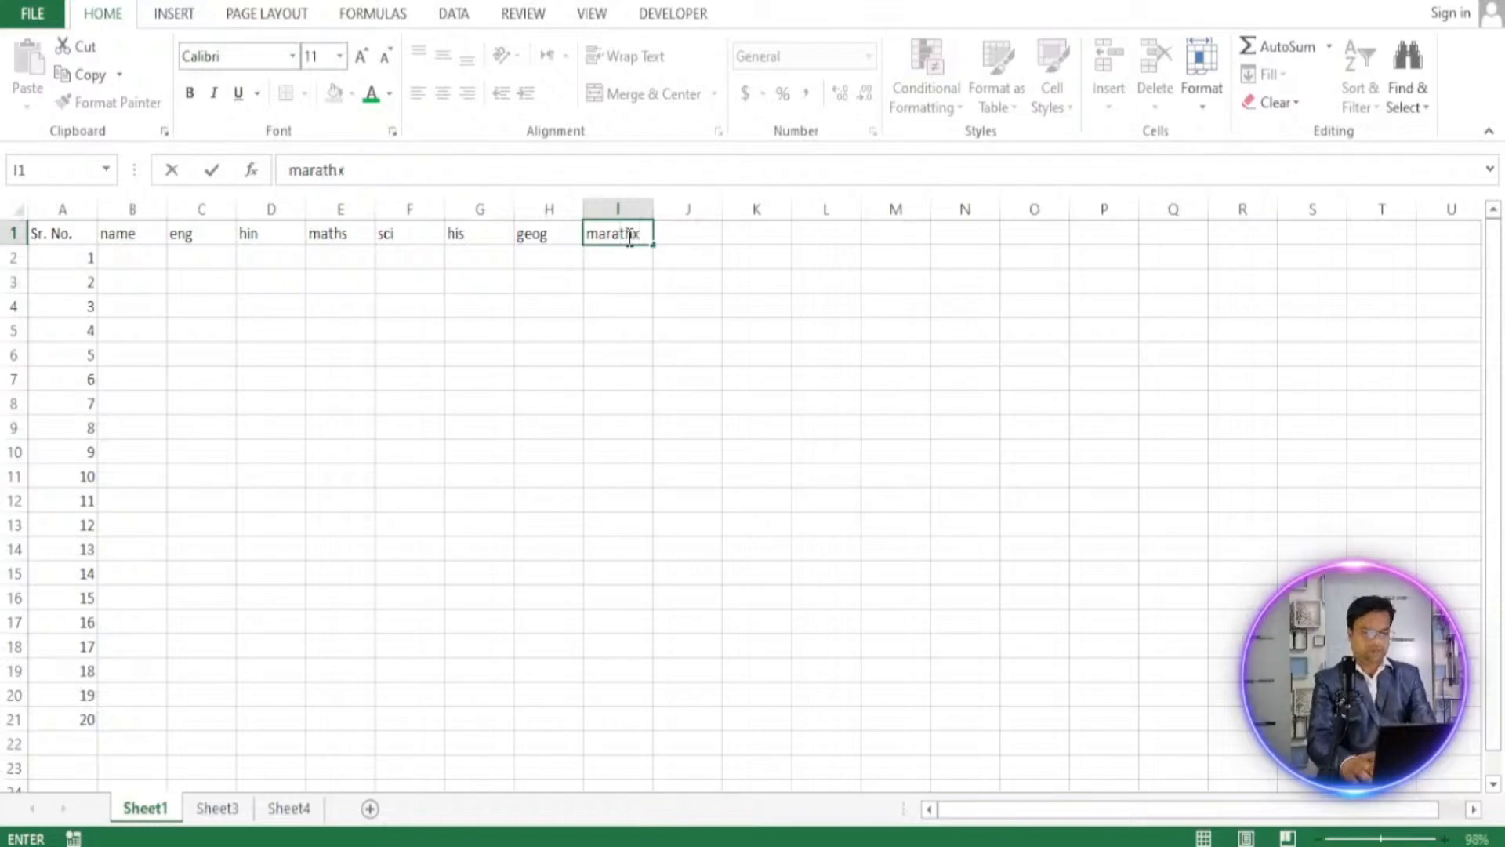
pyautogui.write('h')
pyautogui.click(638, 303)
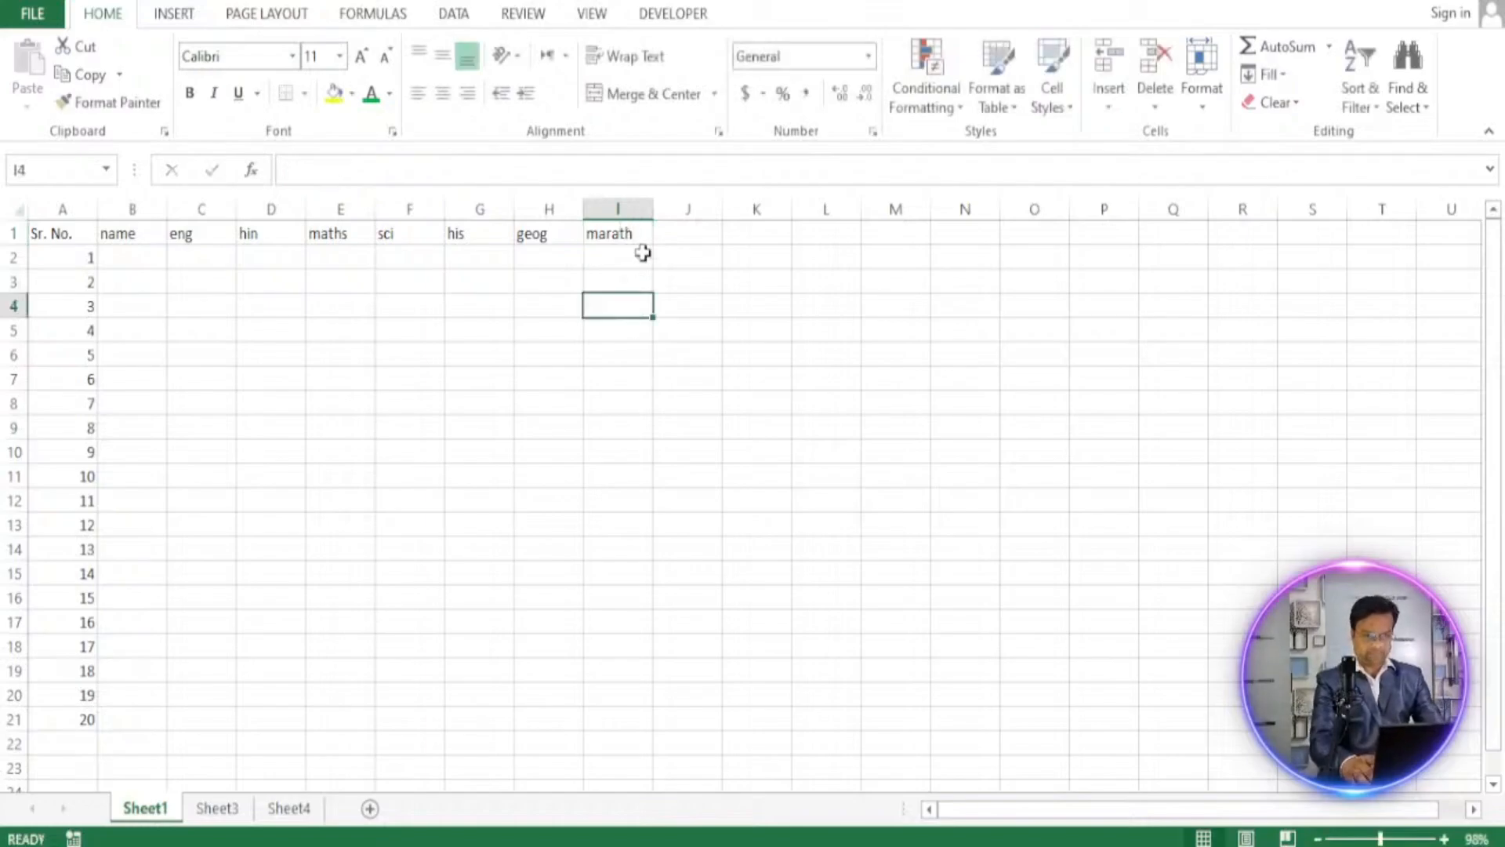
pyautogui.doubleClick(641, 232)
pyautogui.write('i')
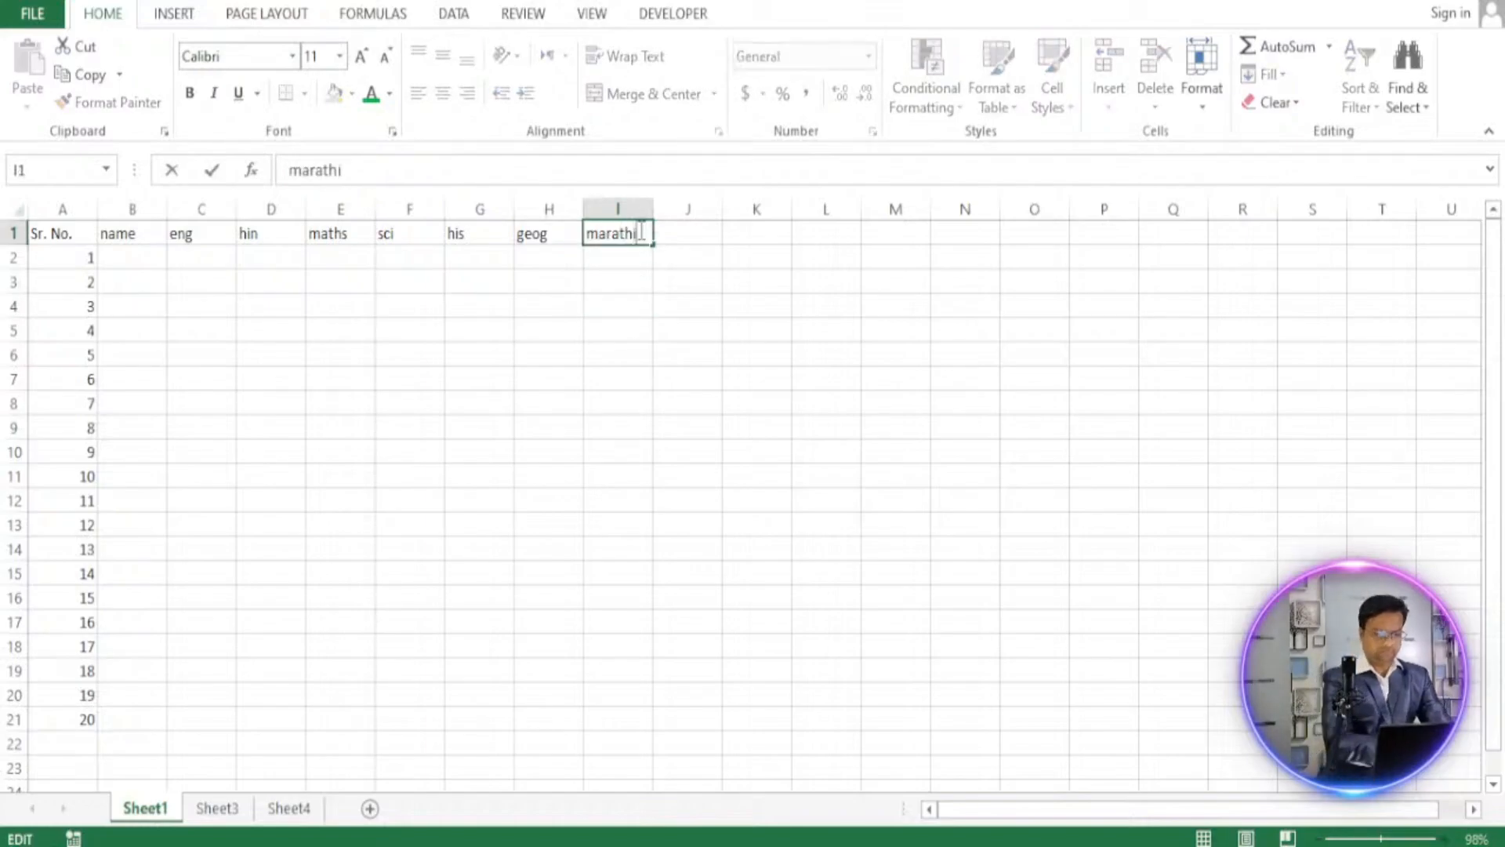
pyautogui.click(685, 228)
# Enter the first three students' names in cells B2 to B4 of the name column.
pyautogui.click(142, 260)
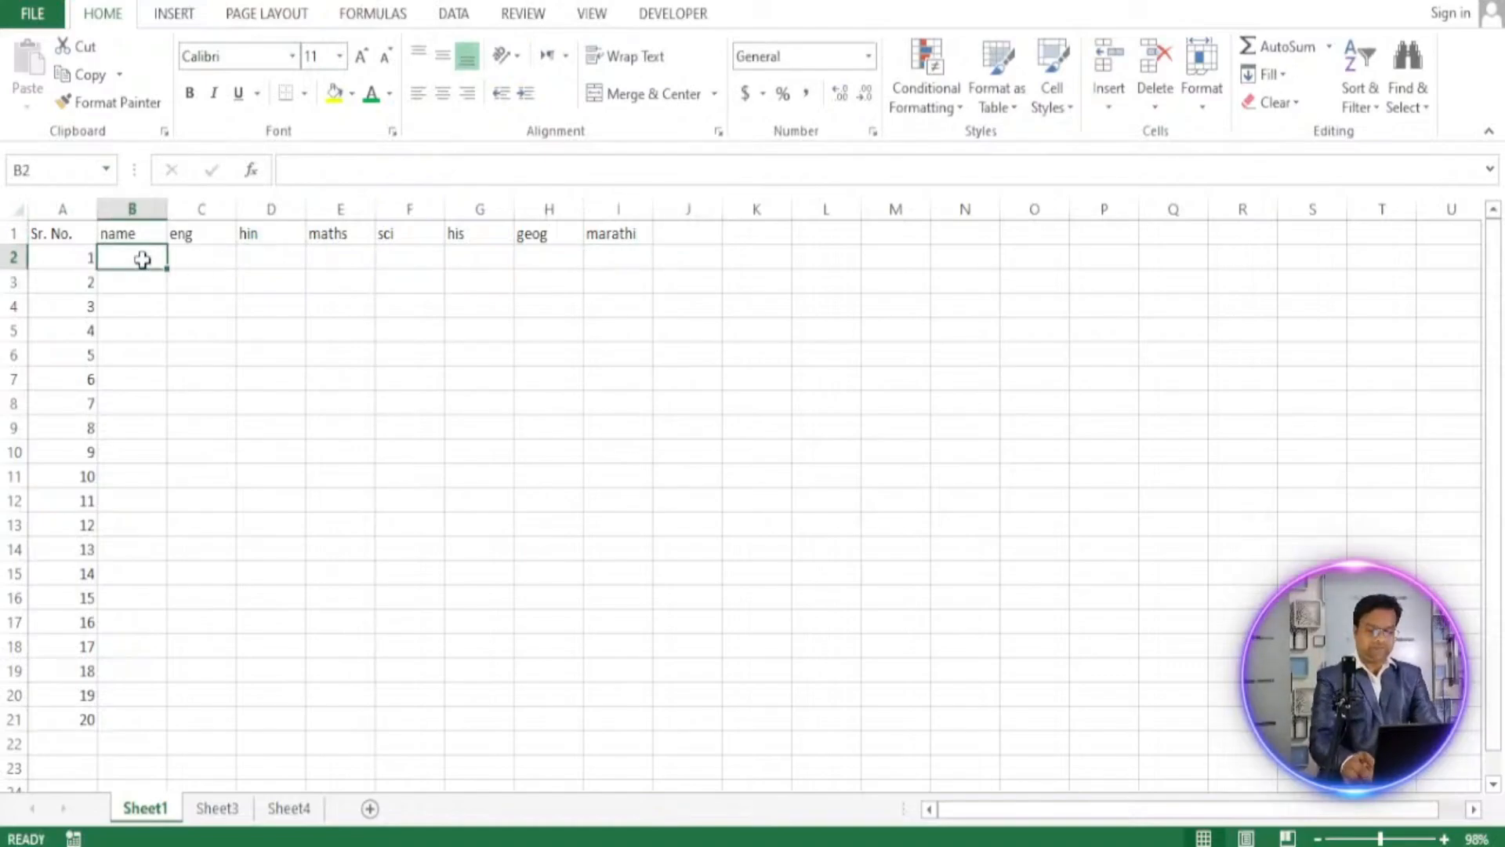
pyautogui.write('Sumit')
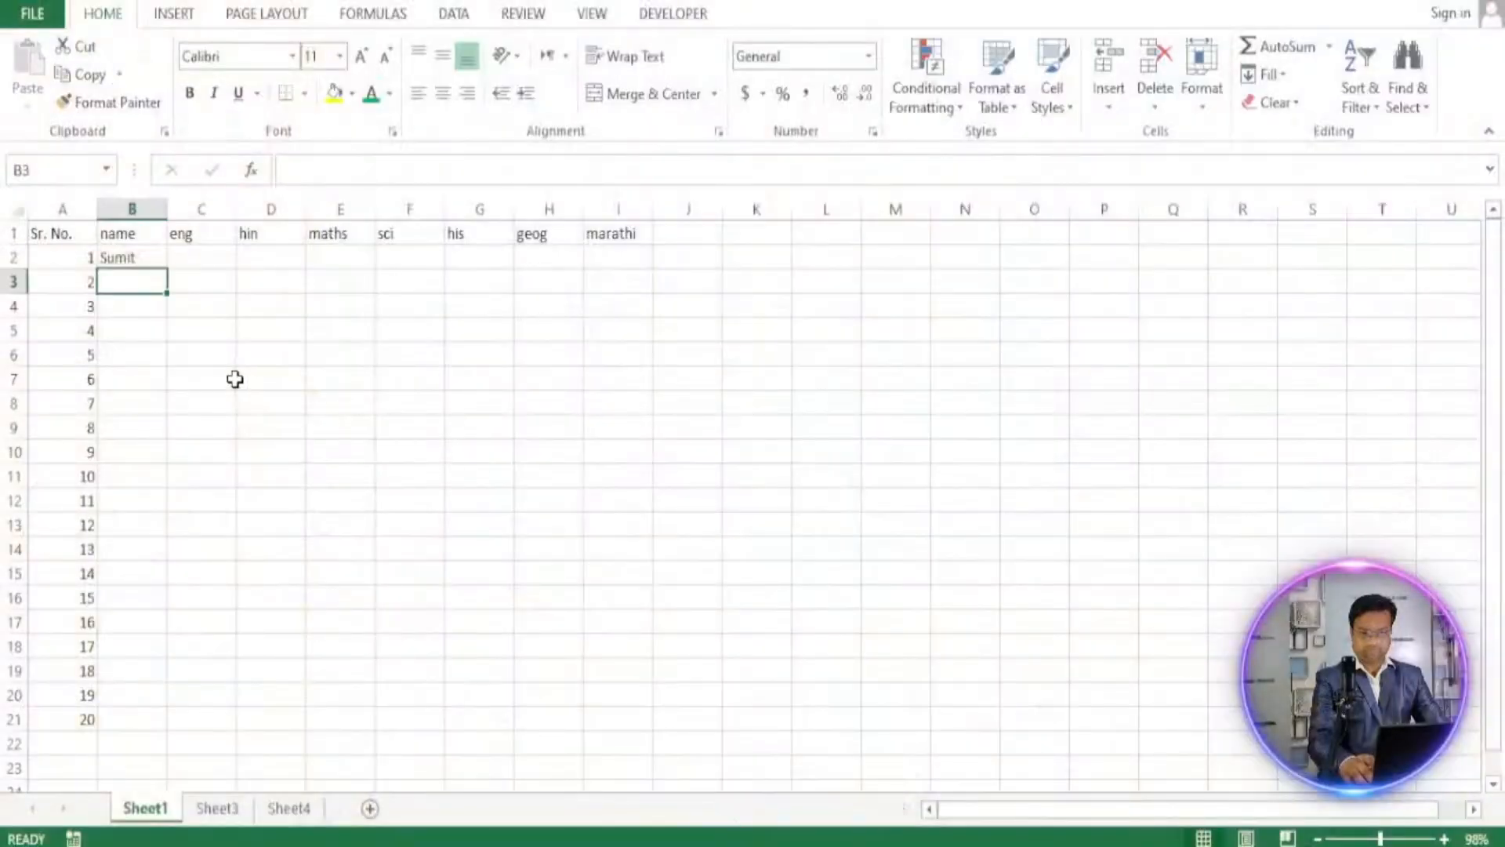
pyautogui.write('anil')
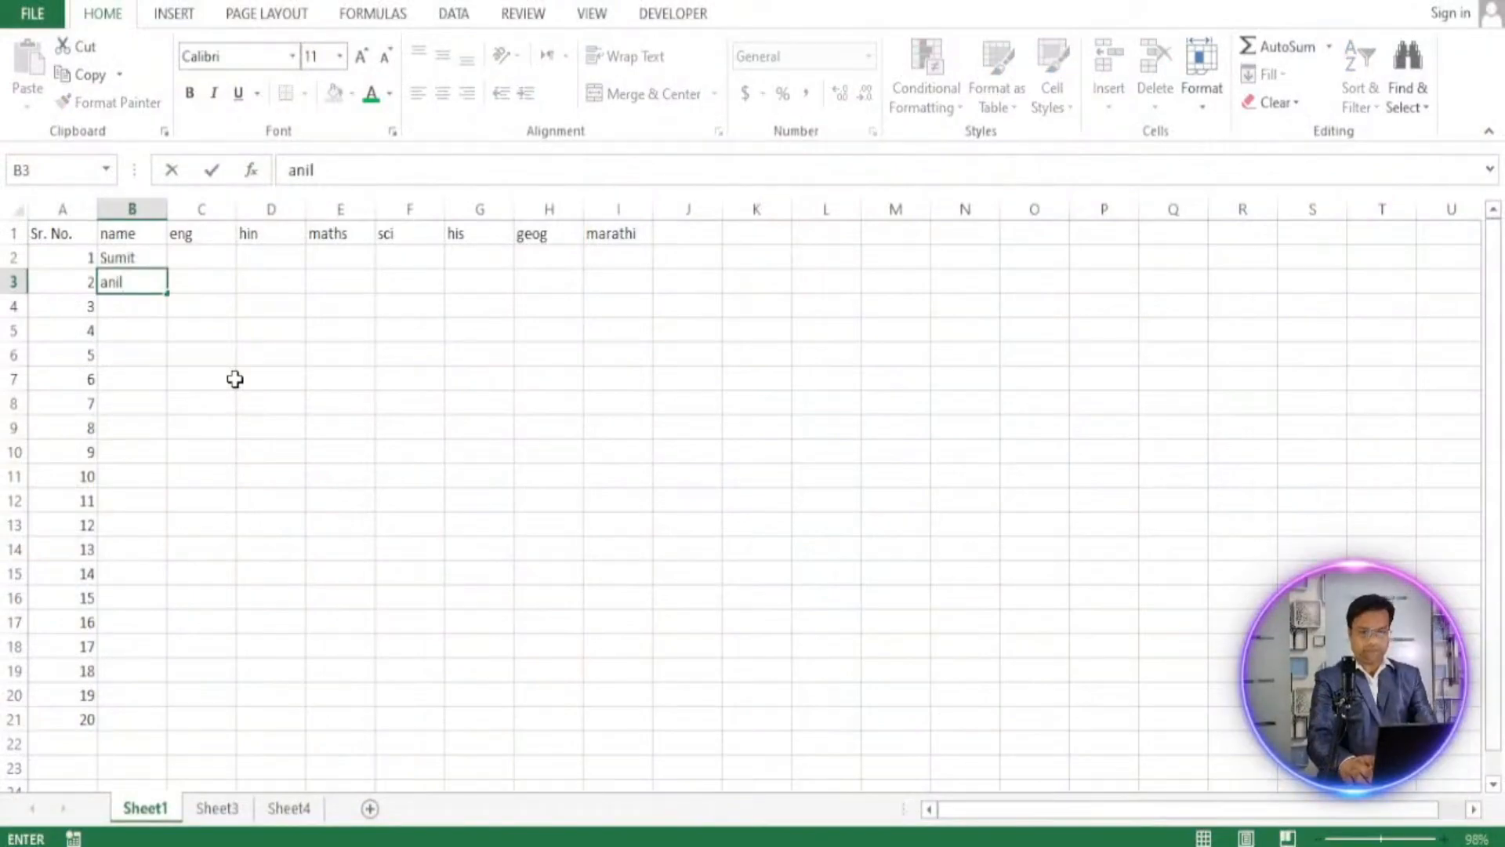
pyautogui.click(128, 304)
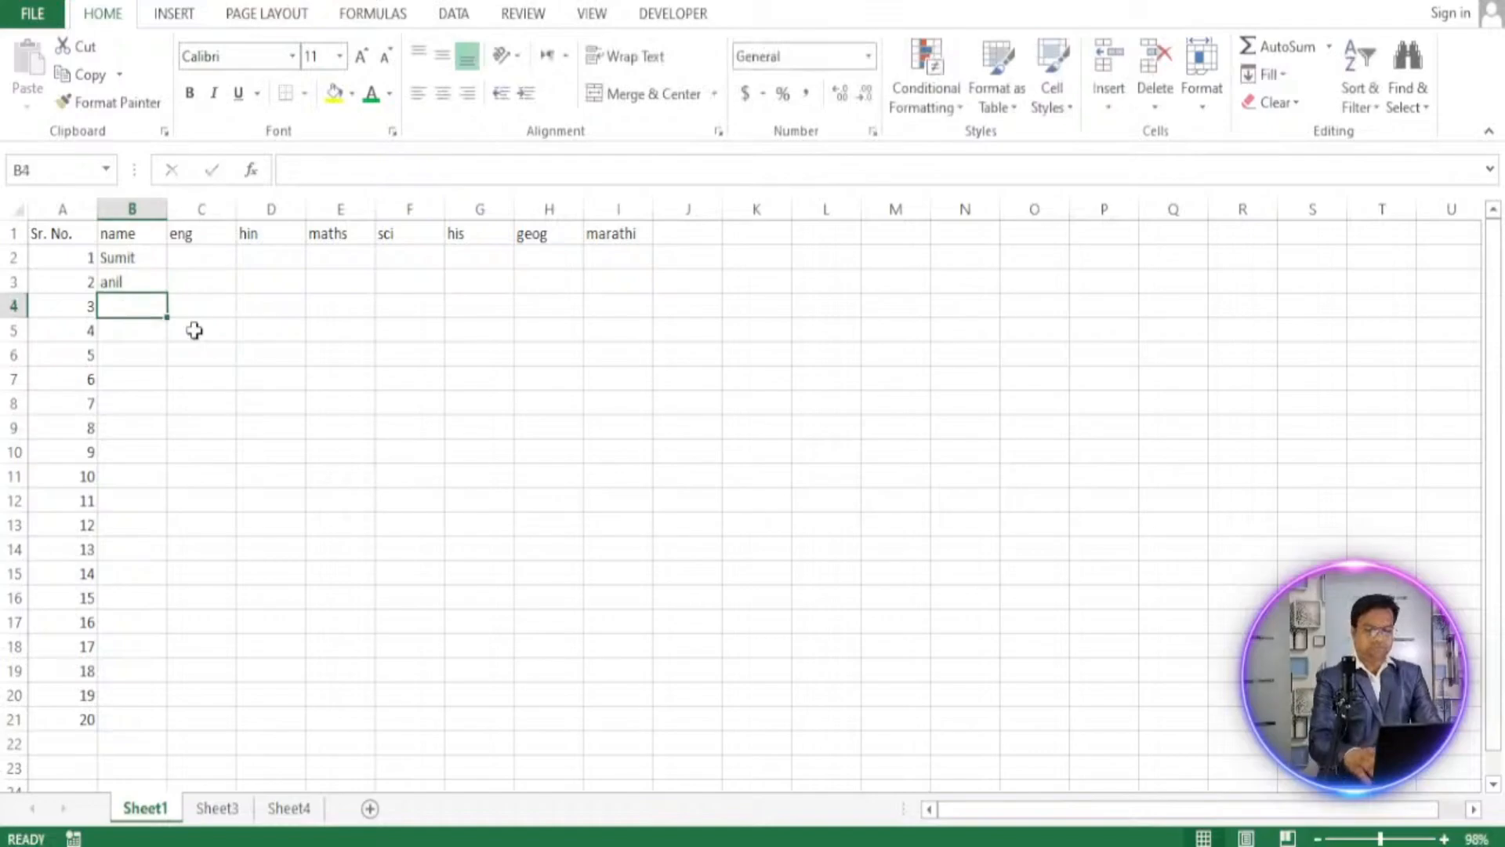
pyautogui.write('roha')
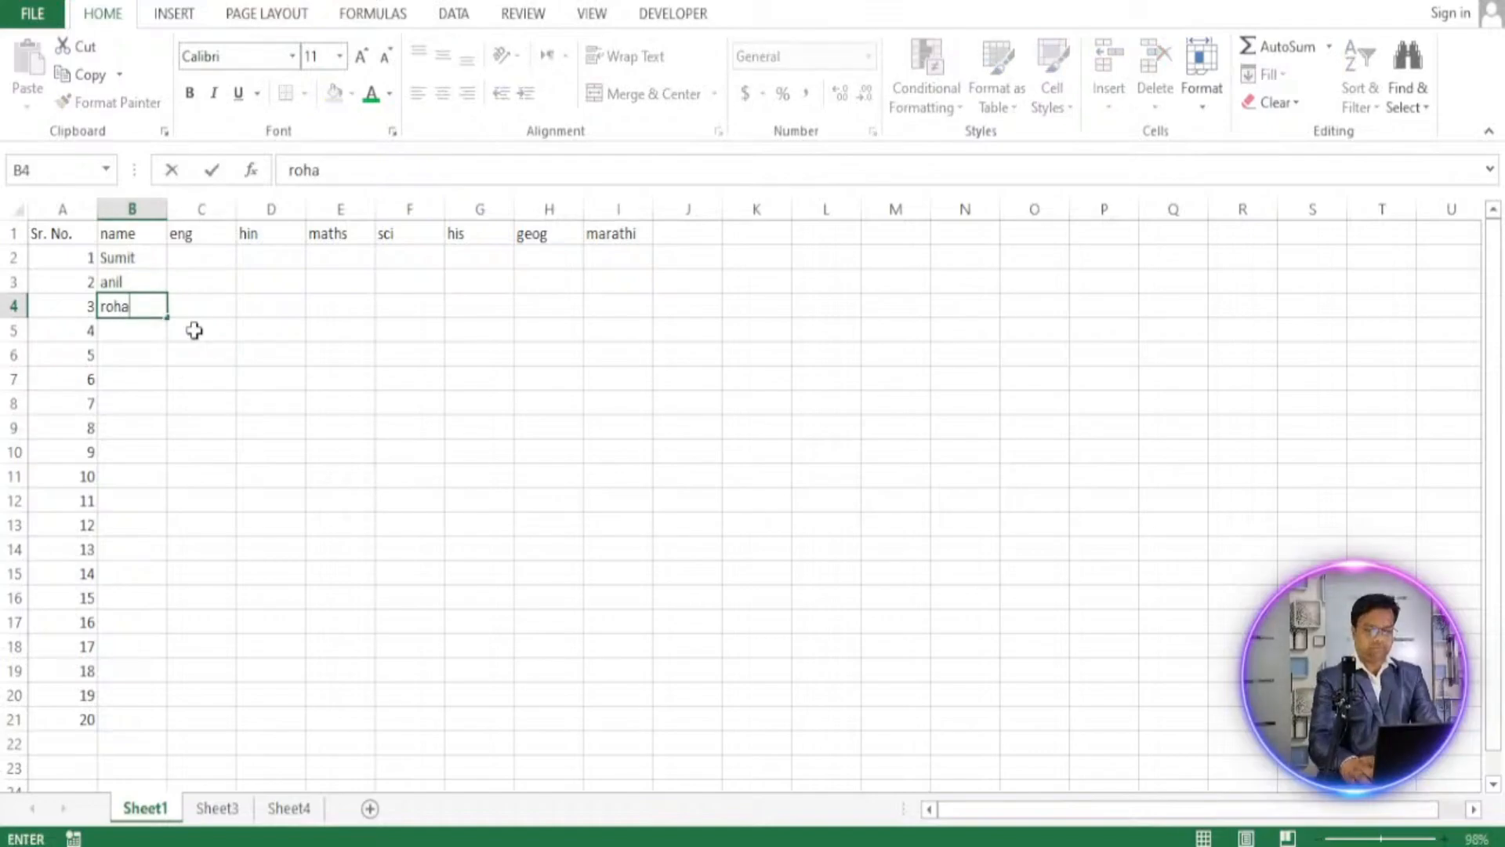
pyautogui.write('n')
# Enter the first student's marks 67, 89, 56 and 55 for eng, hin, maths and sci in cells C2 to F2.
pyautogui.click(203, 261)
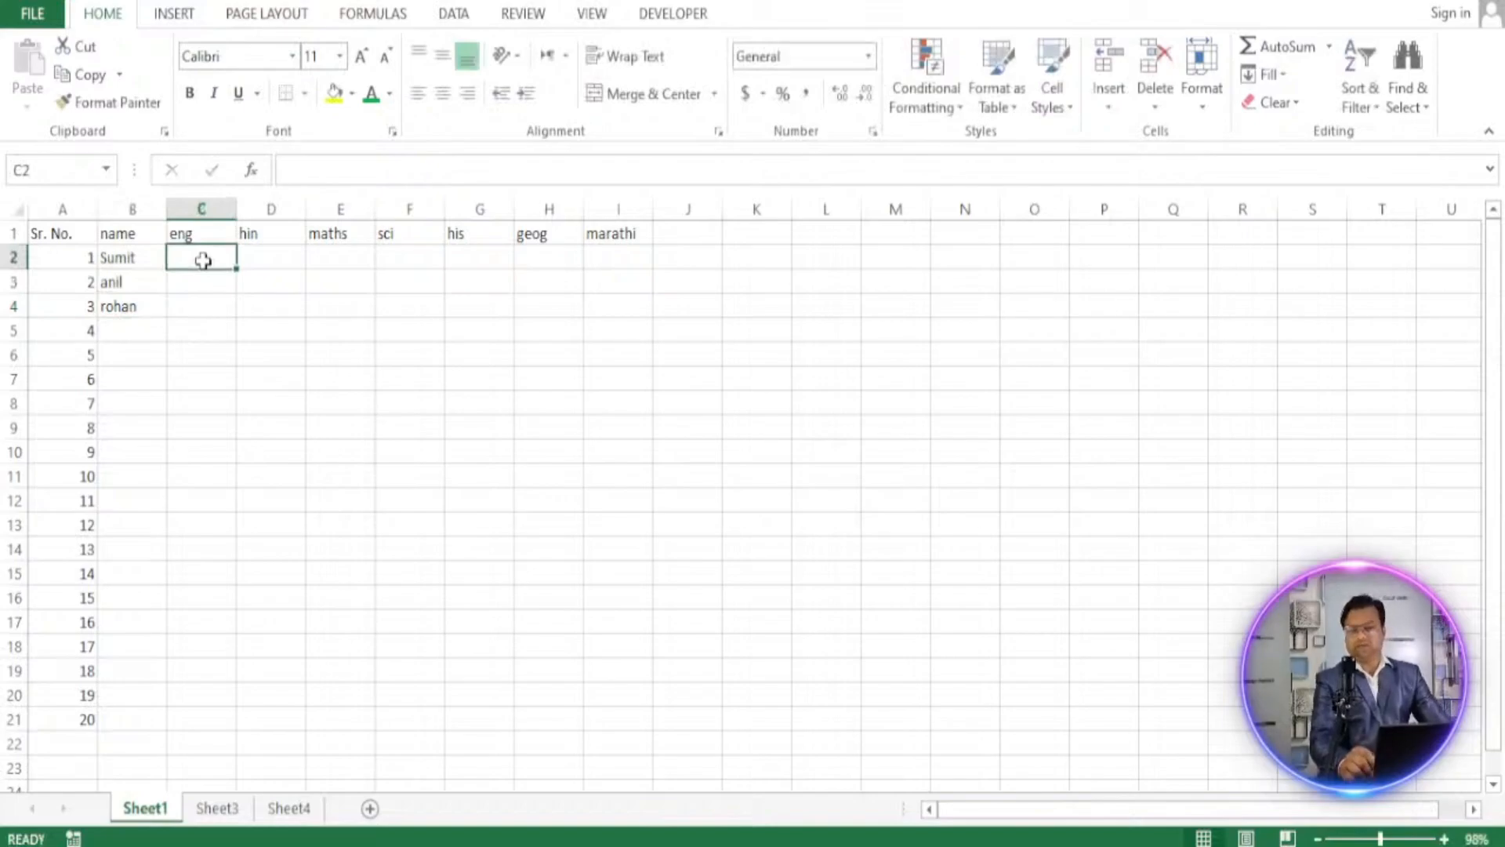
pyautogui.write('67')
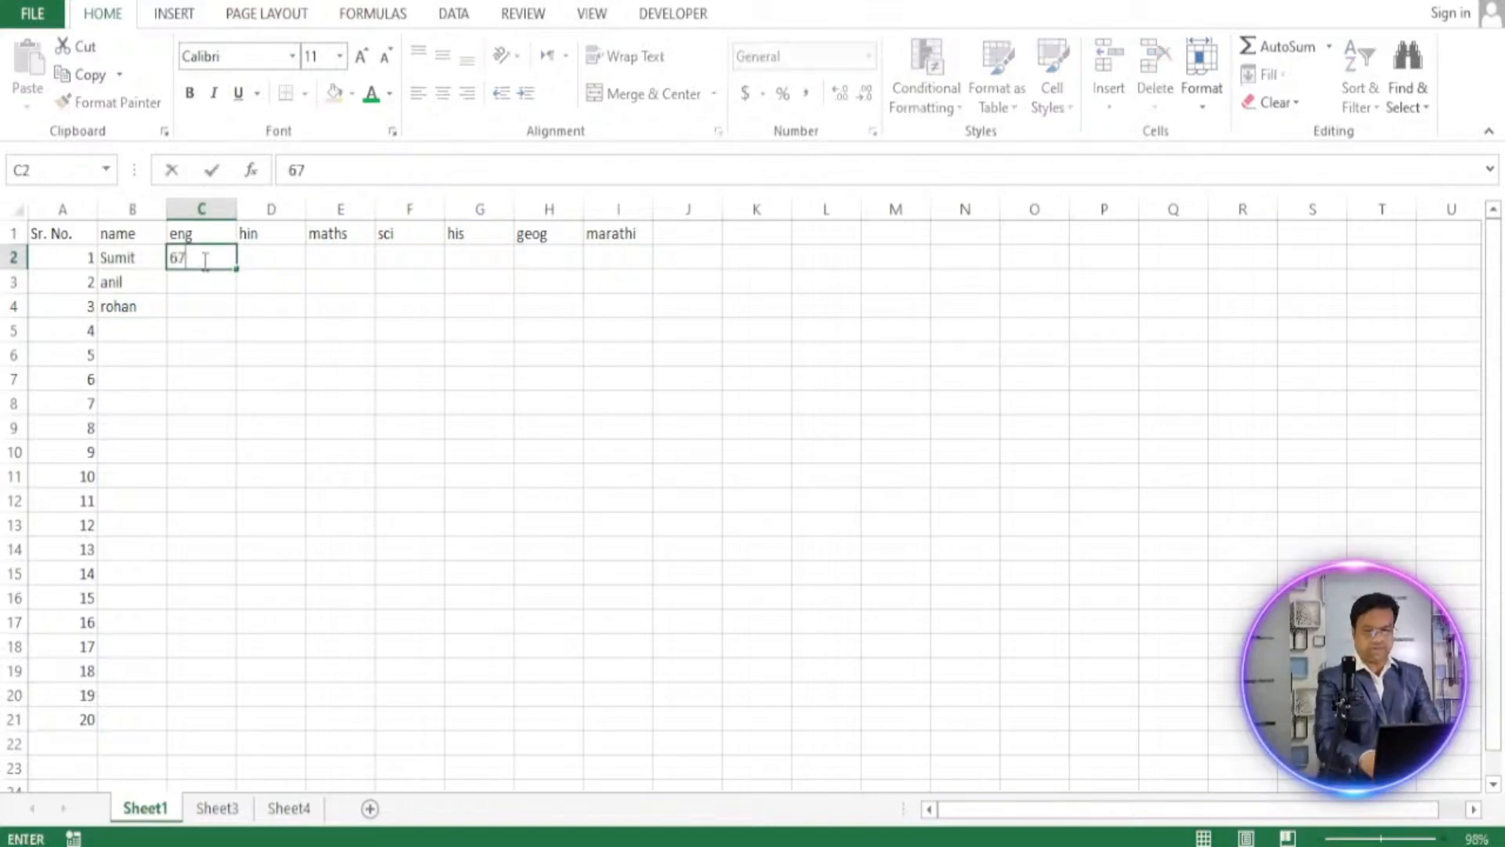
pyautogui.click(272, 259)
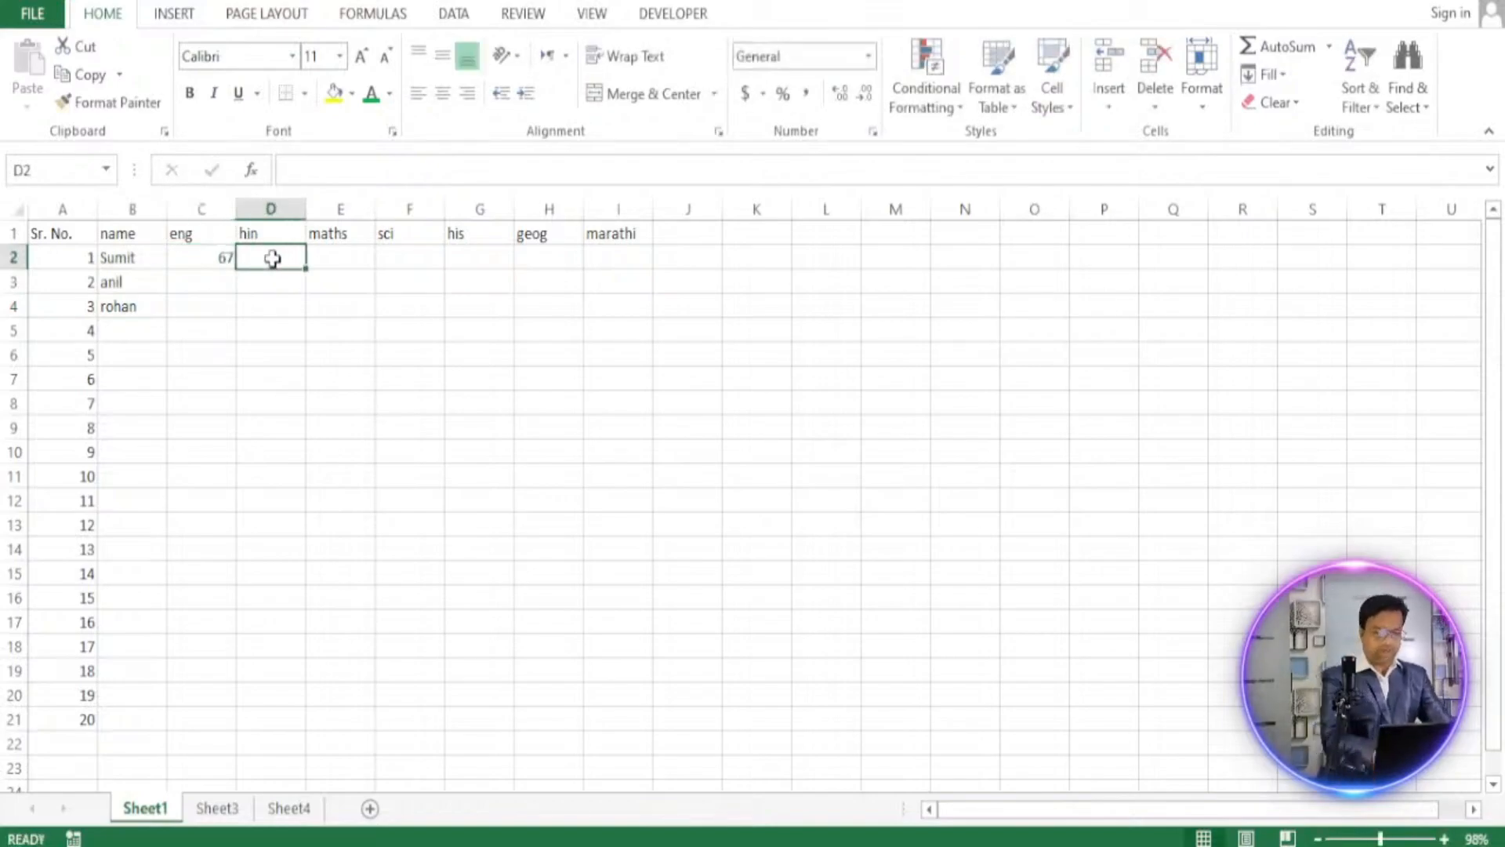
pyautogui.write('89')
pyautogui.click(341, 257)
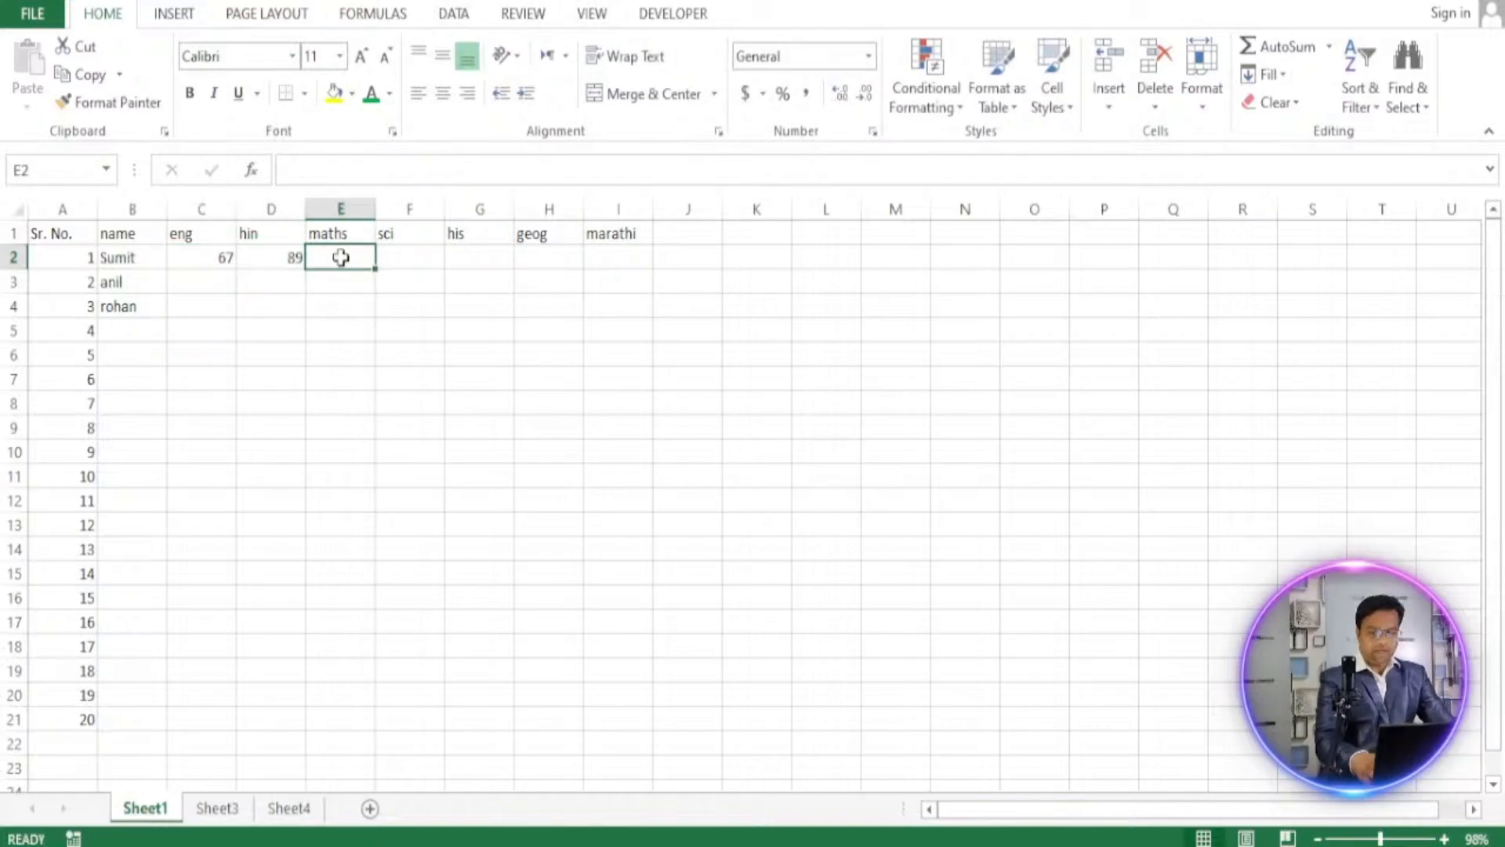
pyautogui.write('56')
pyautogui.click(415, 256)
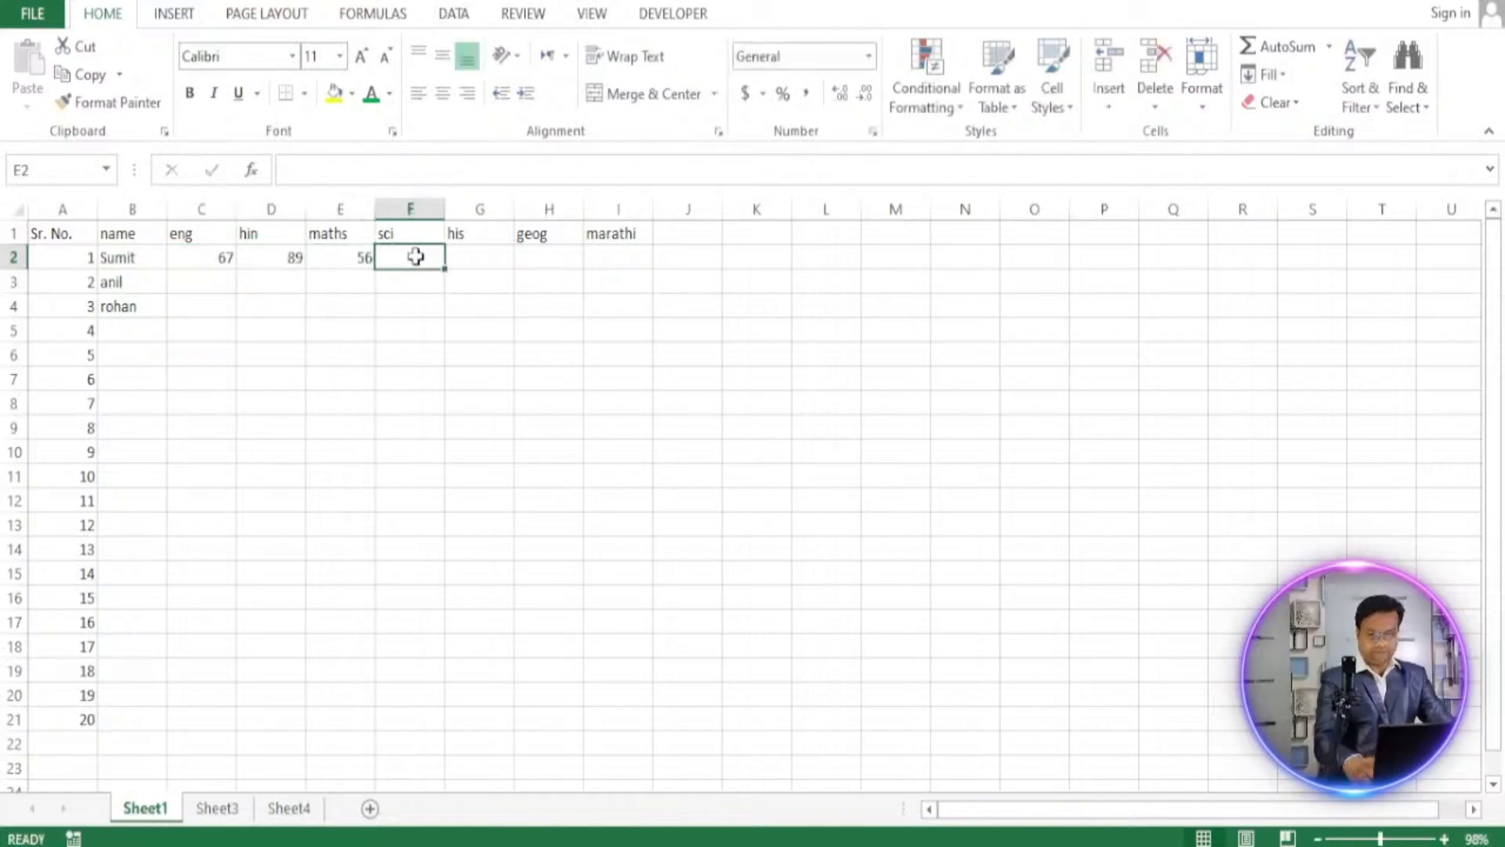
pyautogui.write('55')
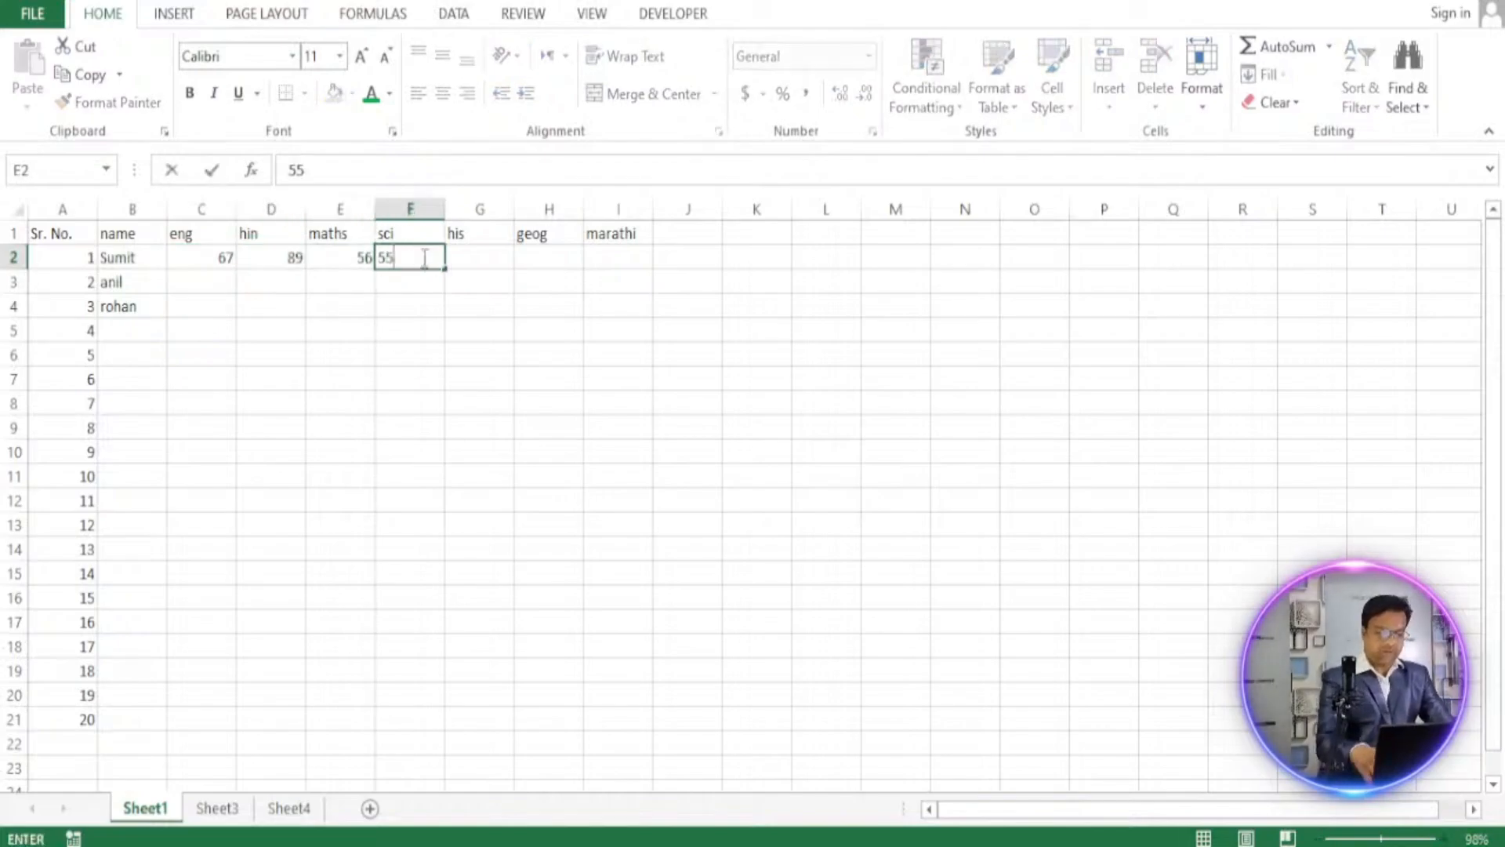
# Enter the first student's marks 34, 76 and 55 for his, geog and marathi in cells G2 to I2.
pyautogui.click(482, 262)
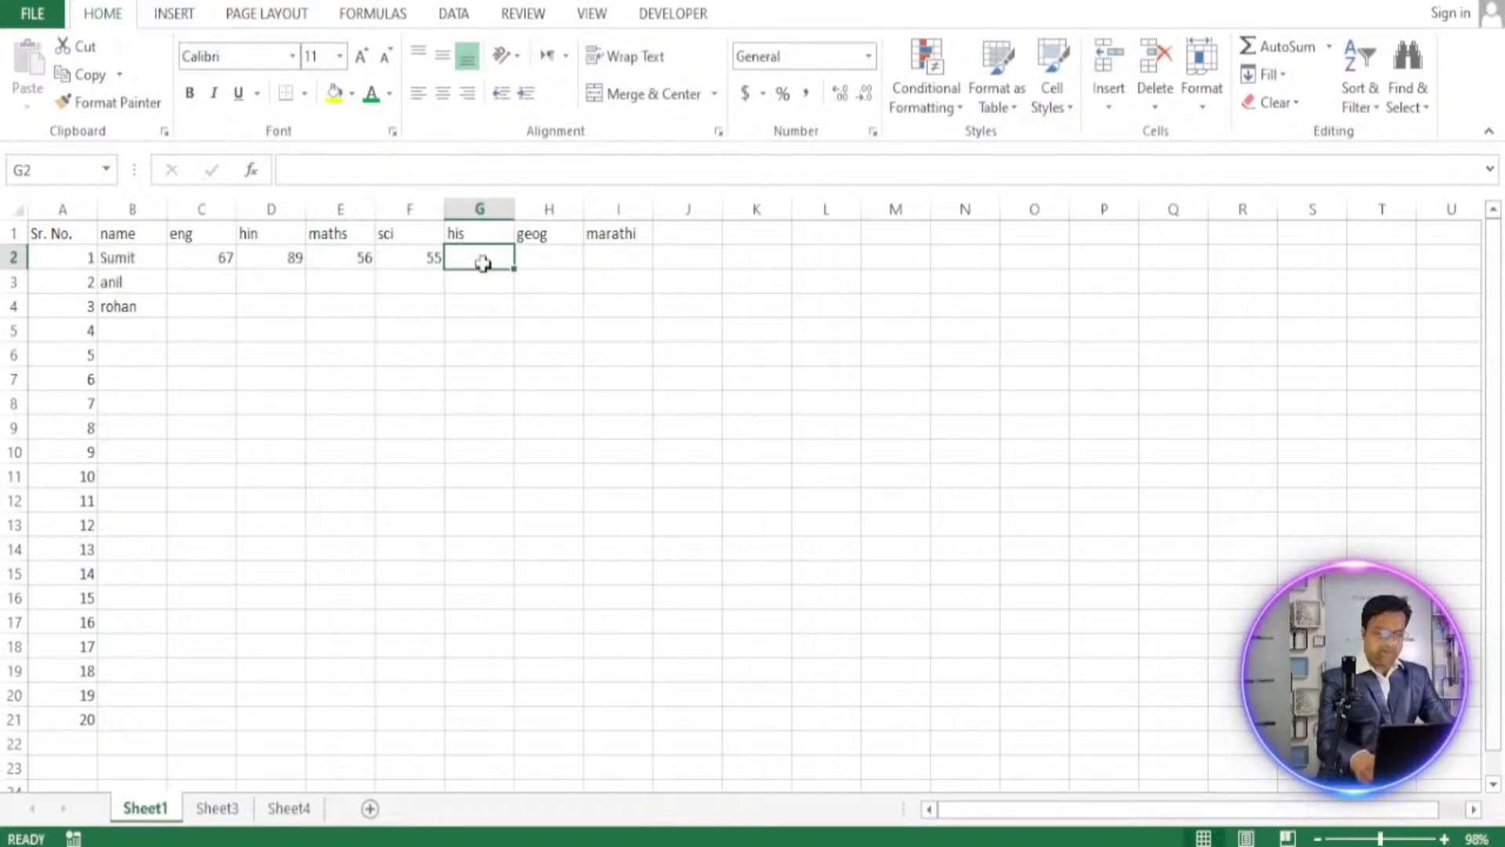
pyautogui.write('34')
pyautogui.click(557, 266)
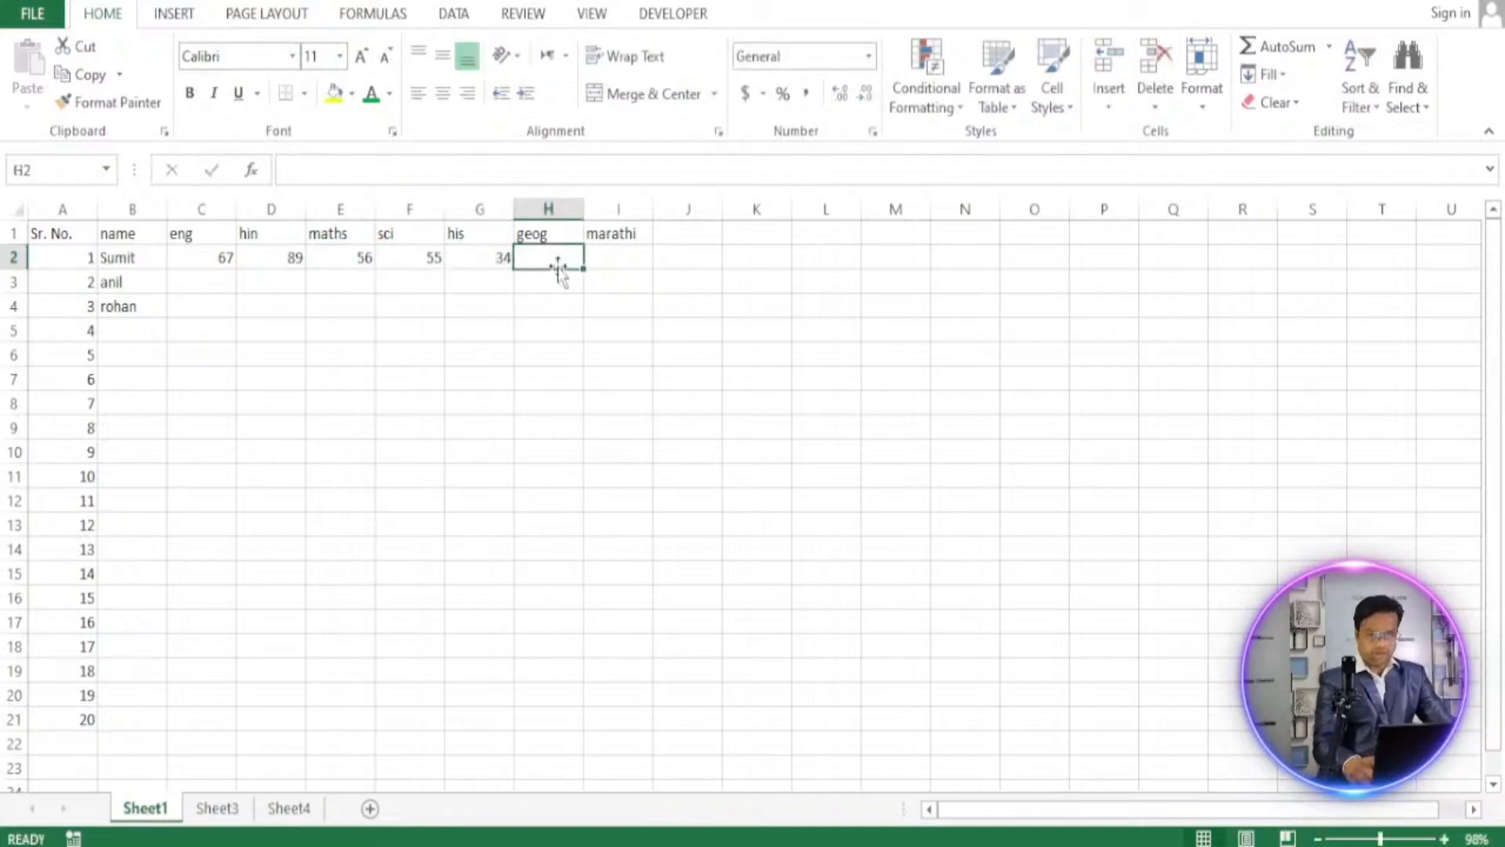
pyautogui.write('76')
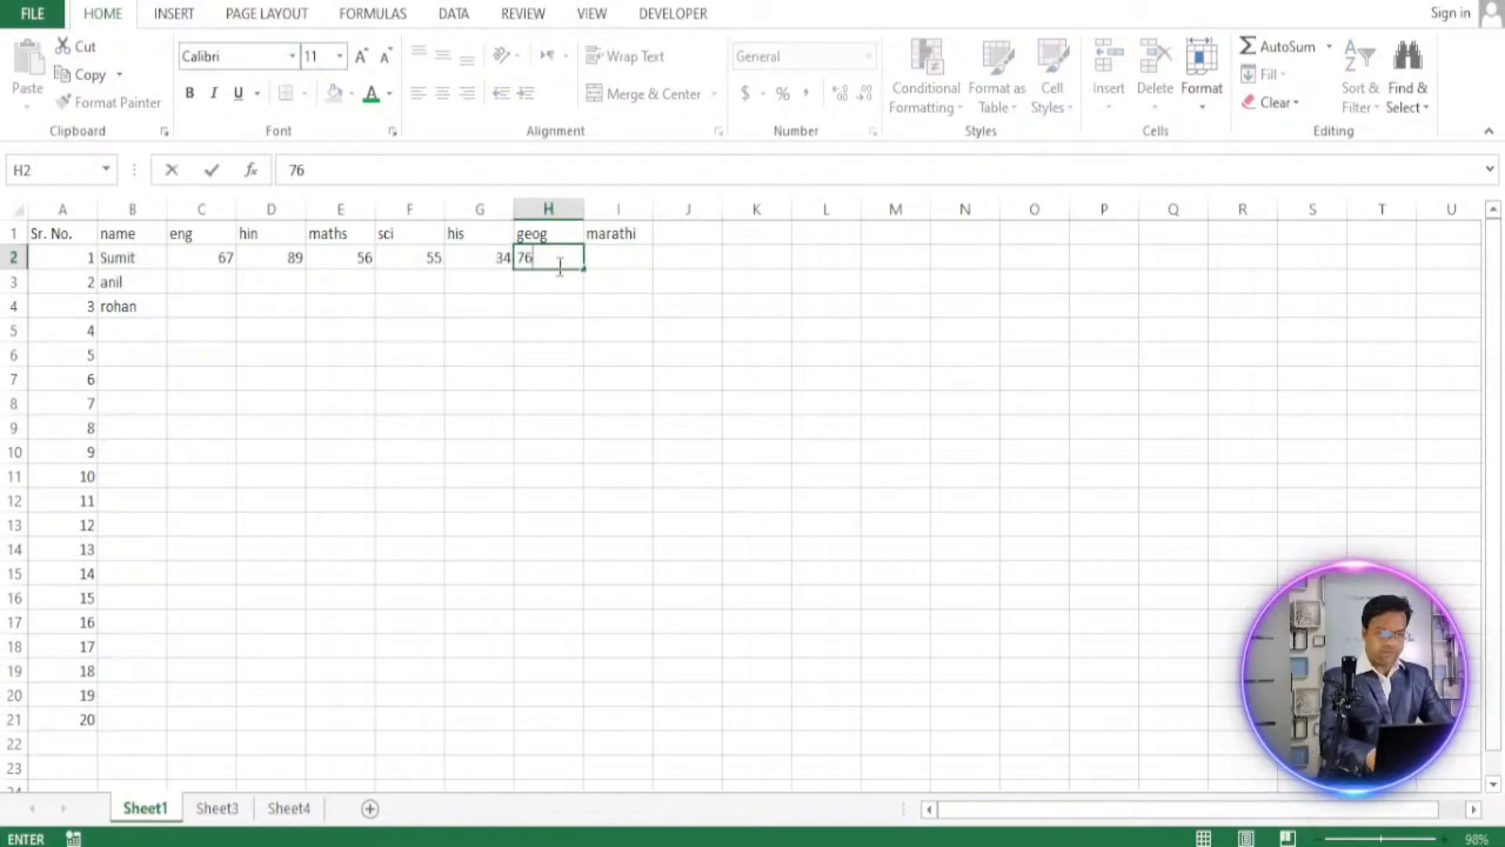
pyautogui.click(625, 257)
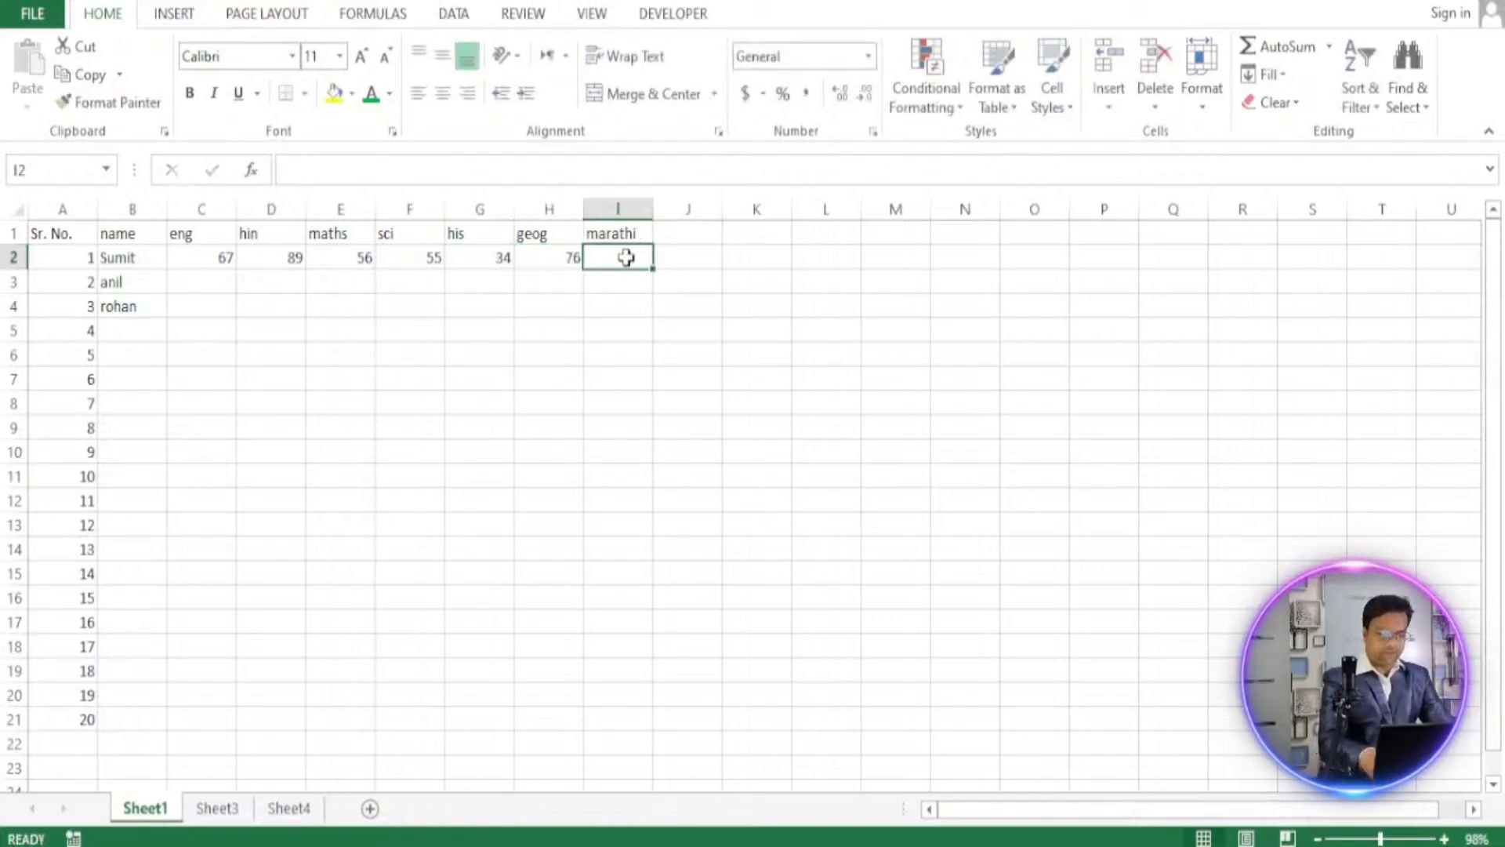
pyautogui.write('55')
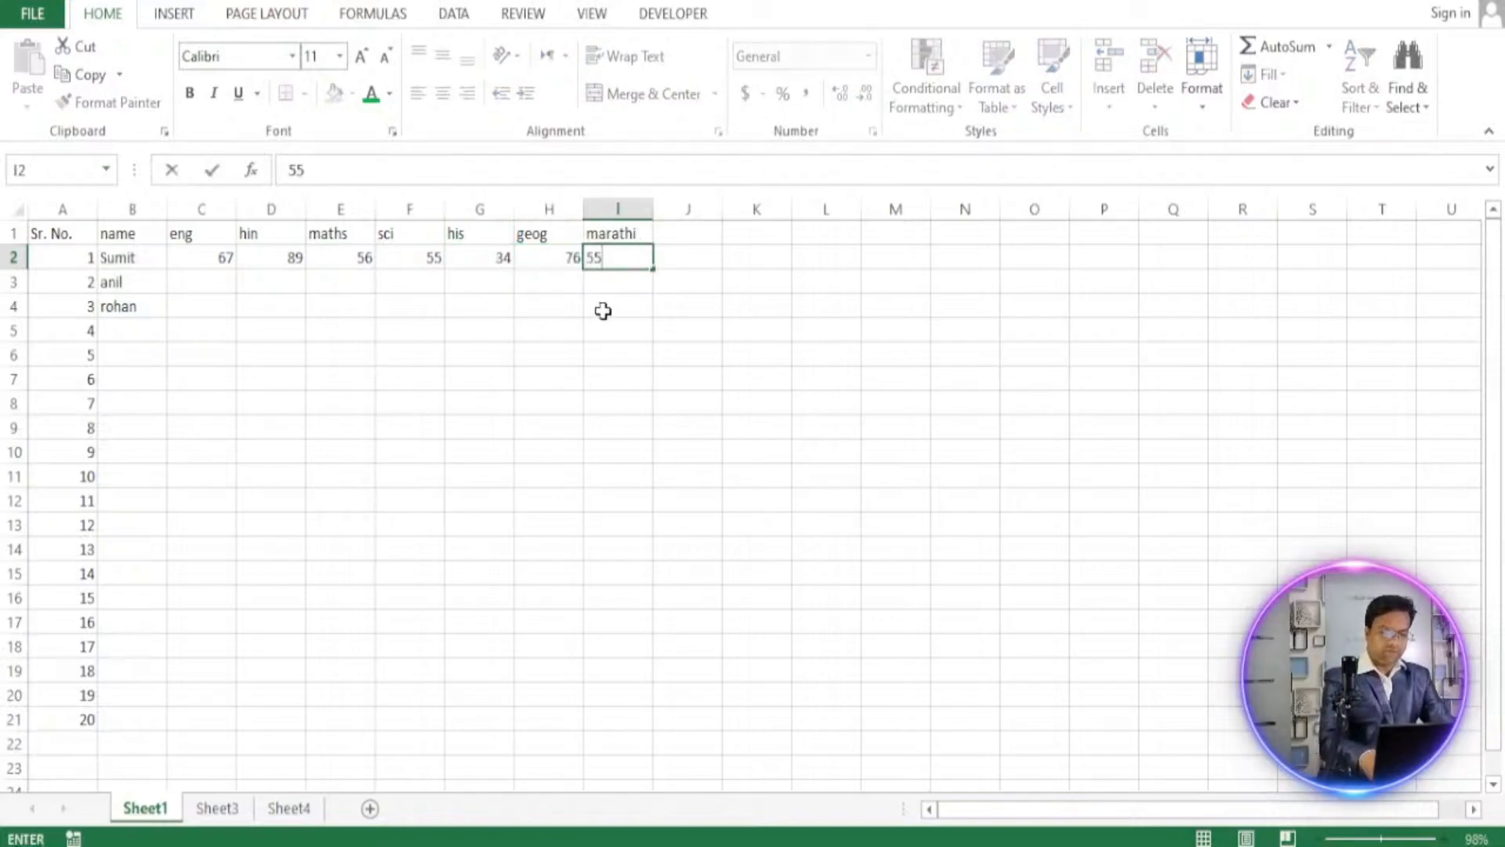
pyautogui.click(602, 312)
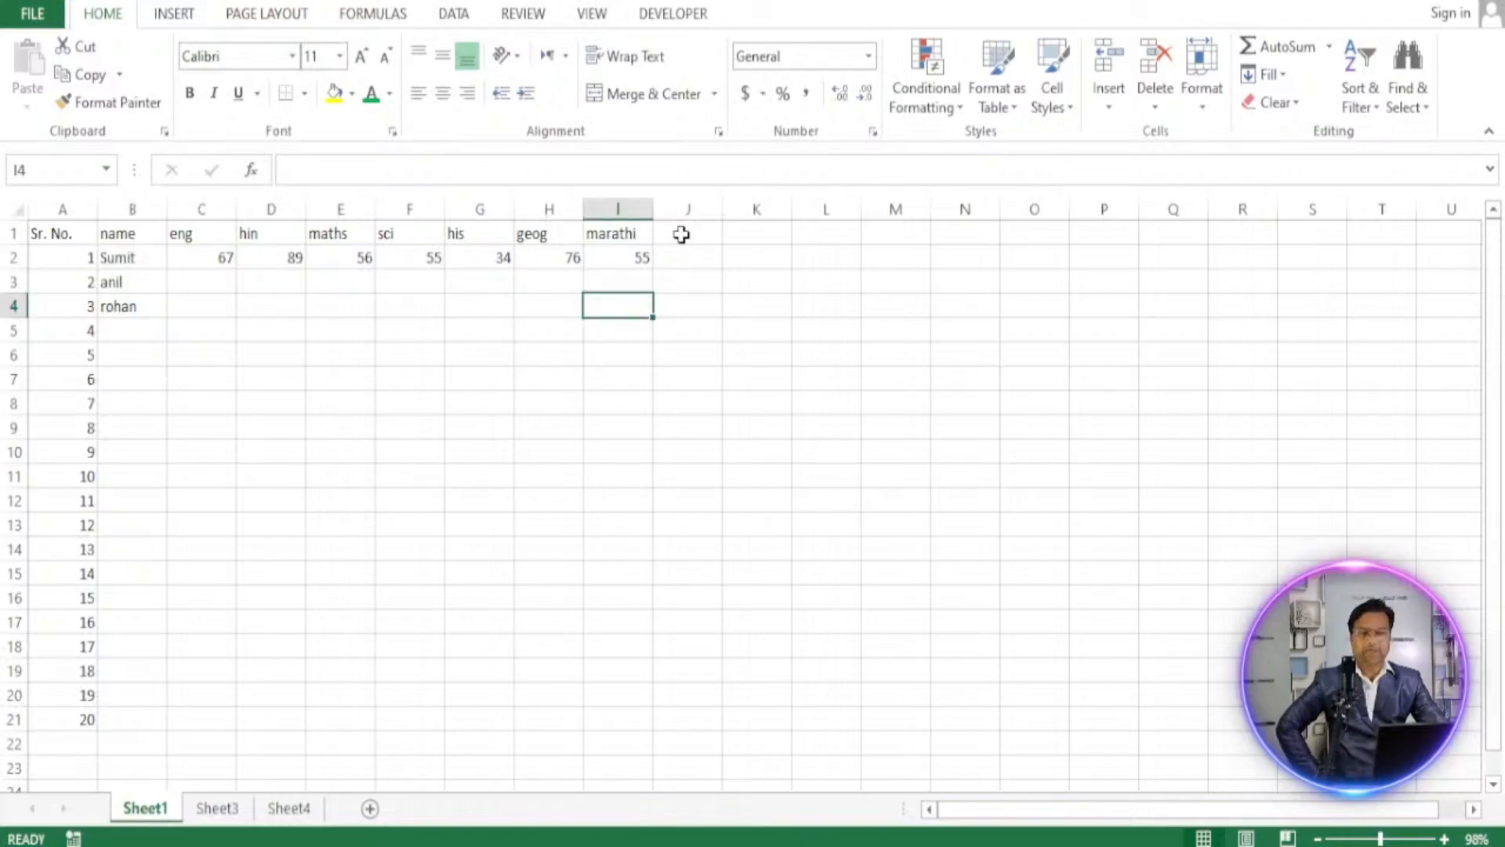
# Add the column headings obtain and total in cells J1 and K1.
pyautogui.click(682, 234)
pyautogui.write('obtain')
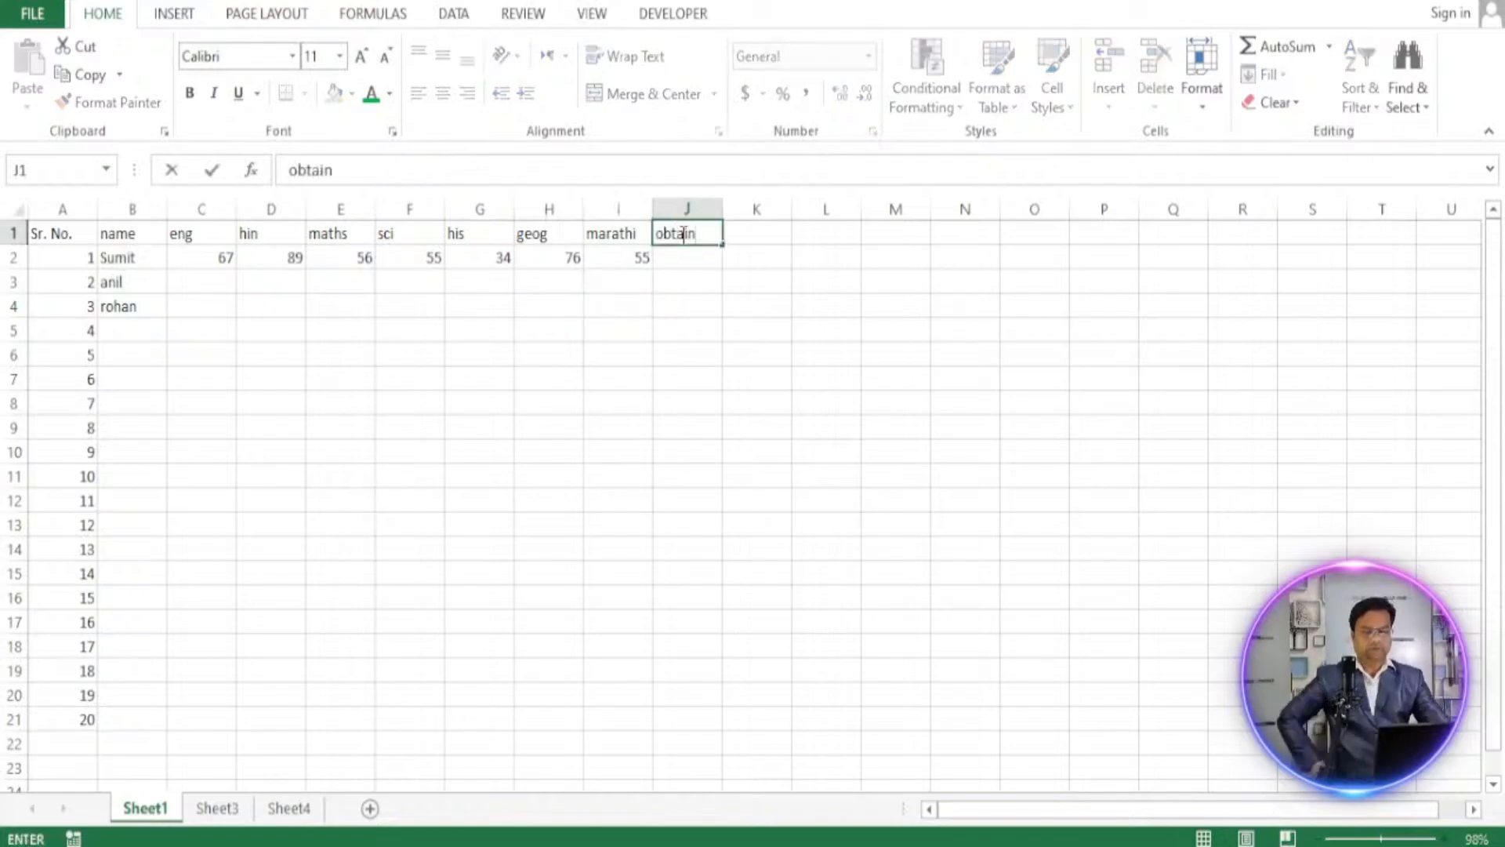
pyautogui.click(771, 233)
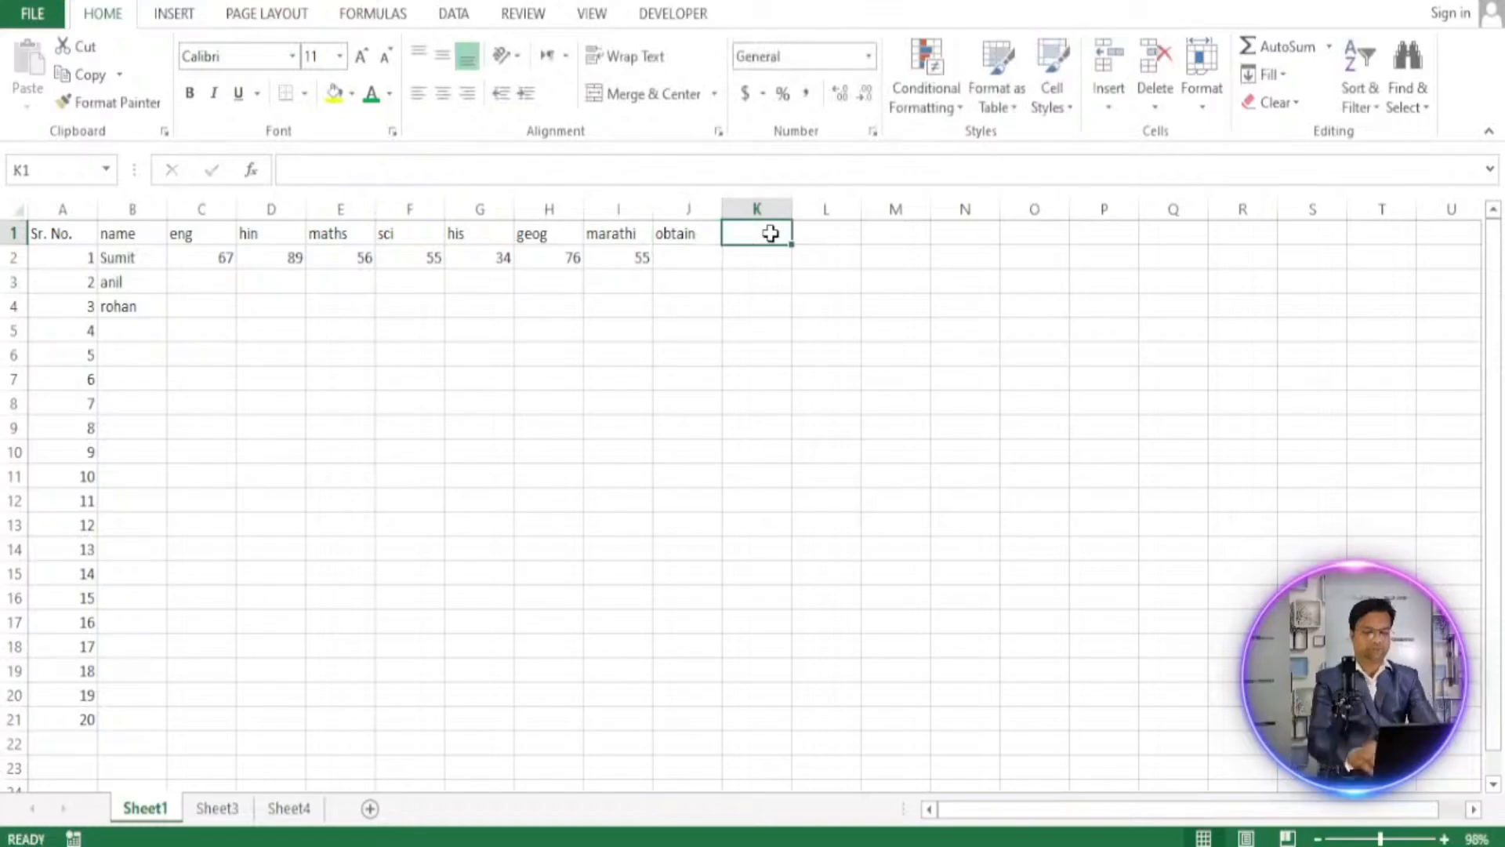
pyautogui.write('to')
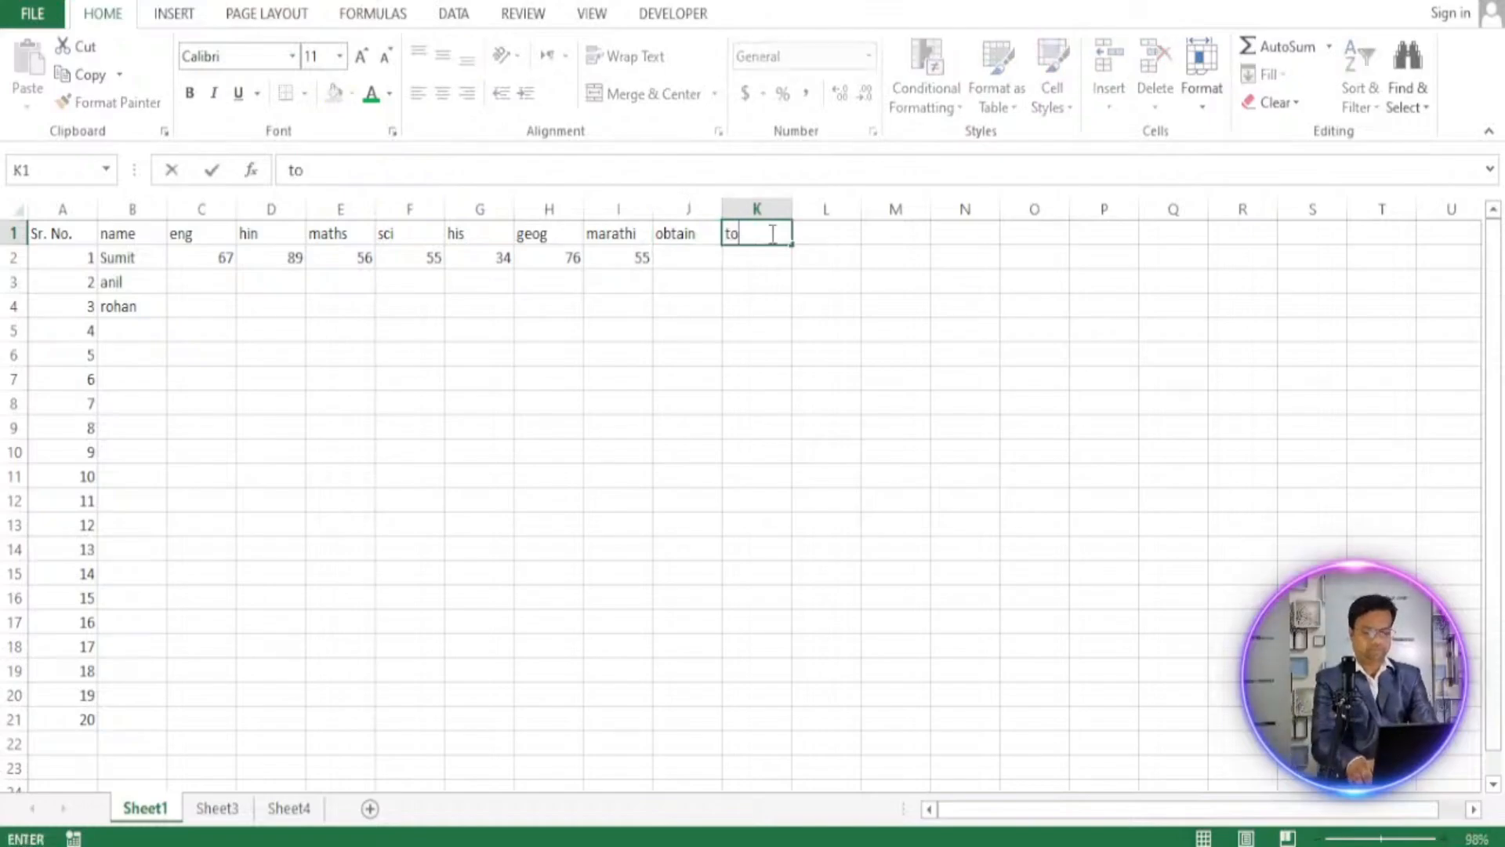
pyautogui.write('tal')
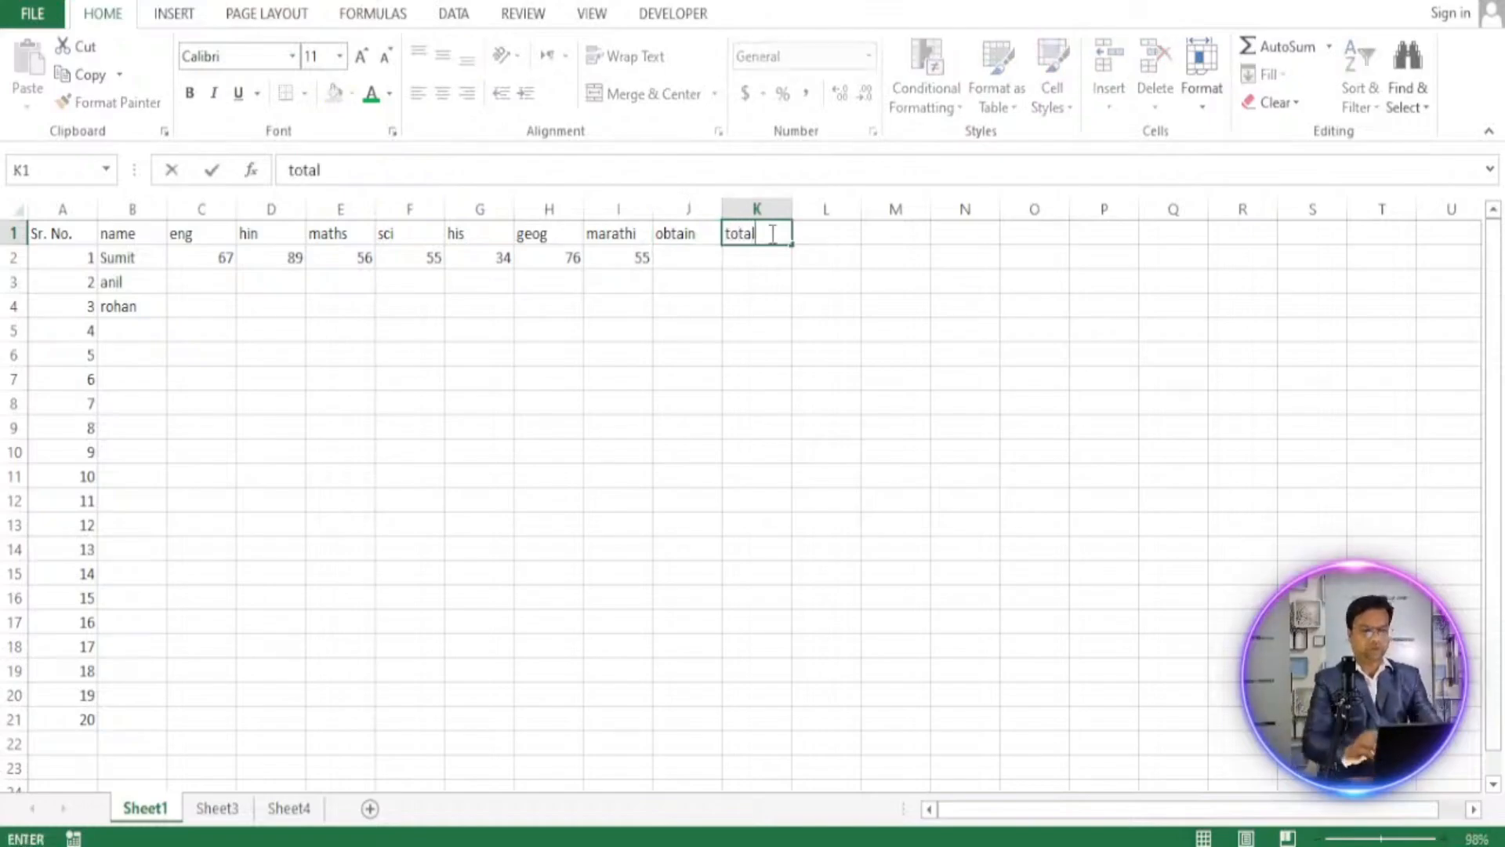
# Add up the first student's seven subject marks in J2 with the cell-by-cell formula =C2+D2+E2+F2+G2+H2+I2.
pyautogui.click(697, 258)
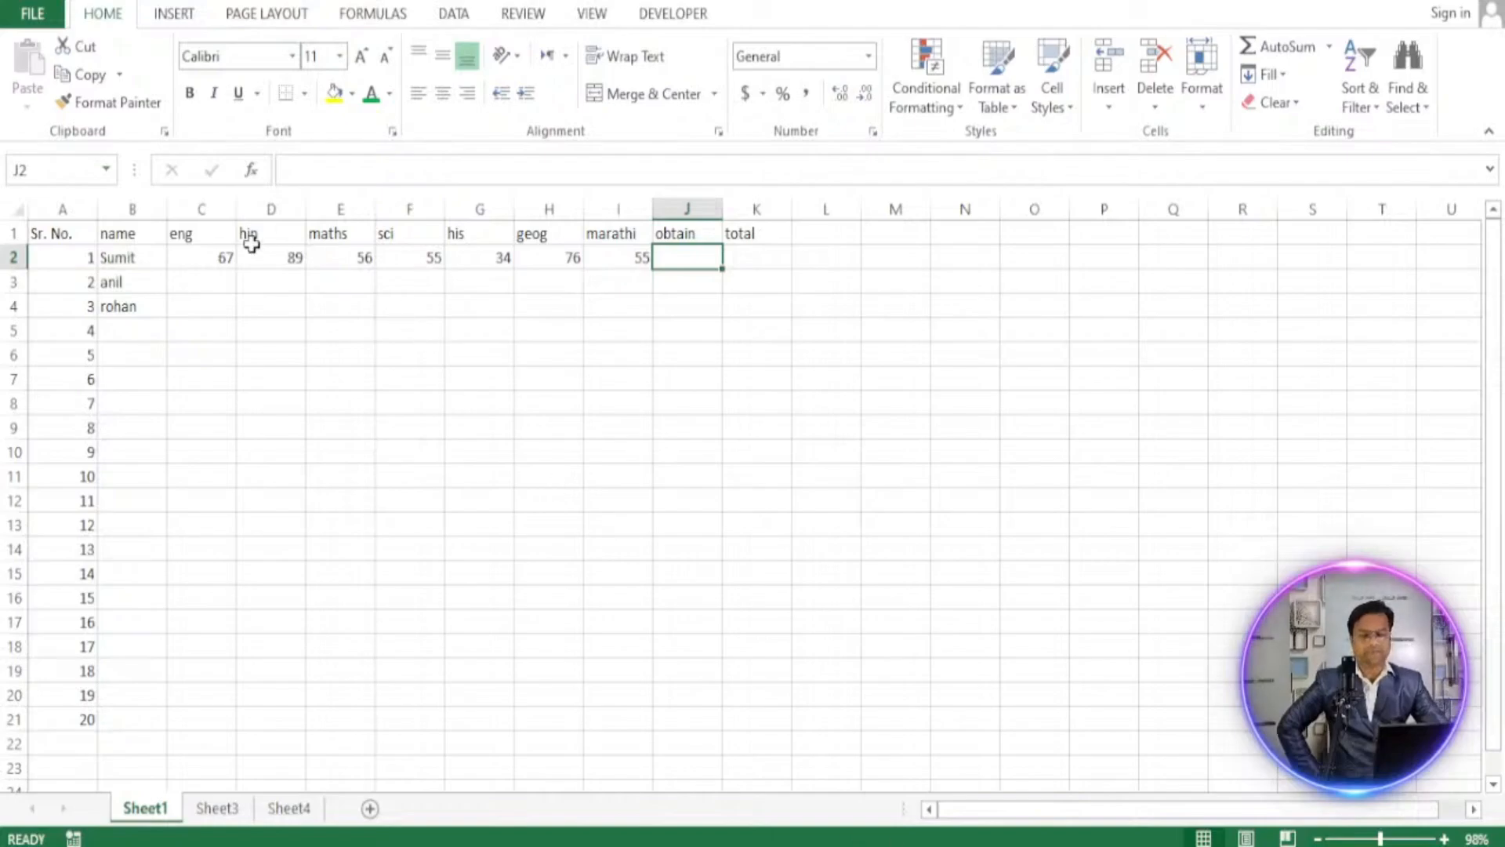
pyautogui.moveTo(177, 257); pyautogui.dragTo(625, 256)
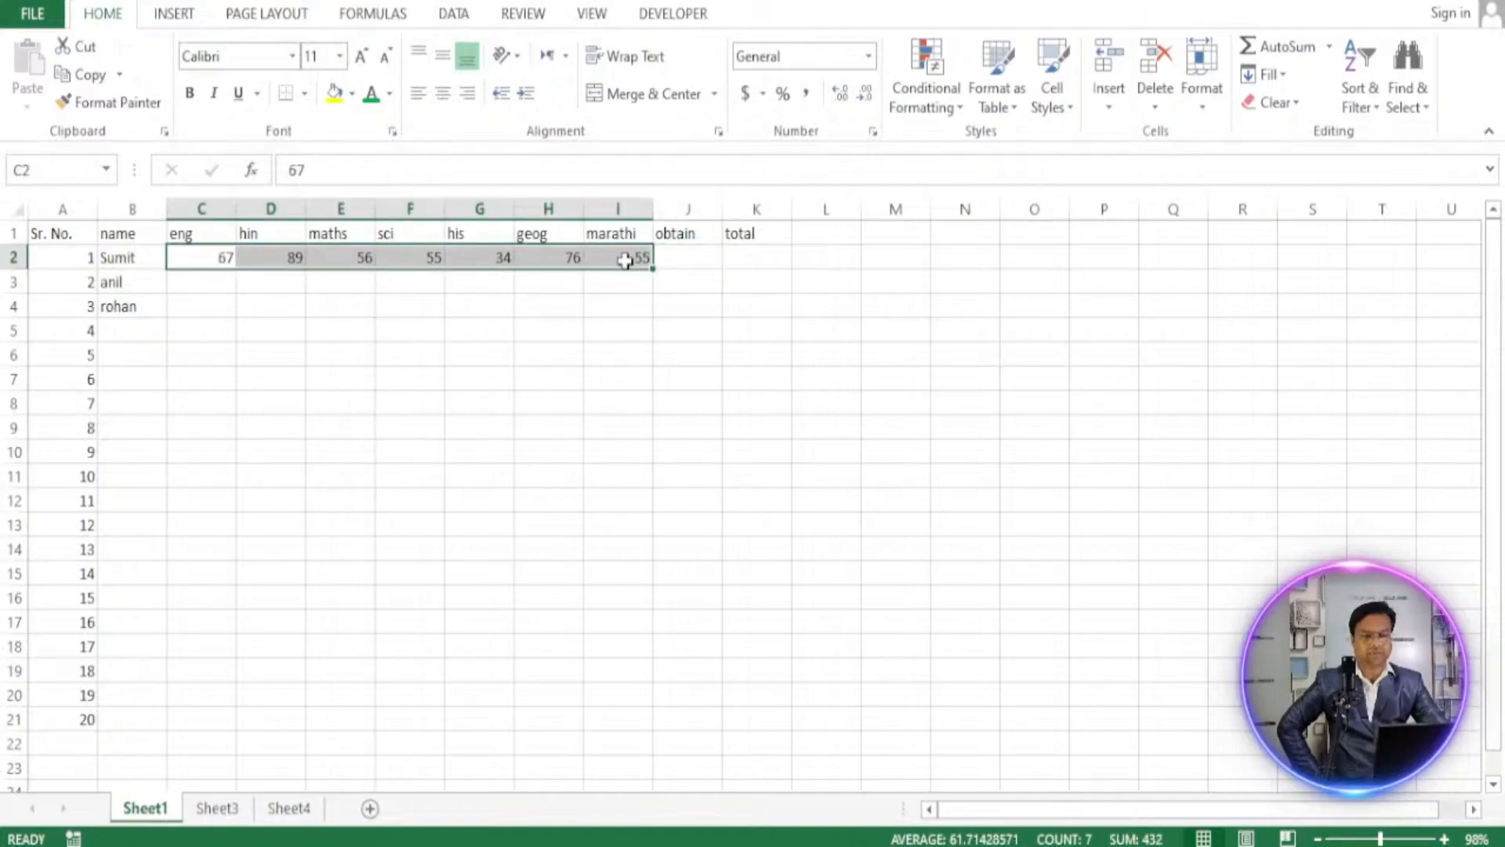
pyautogui.click(692, 257)
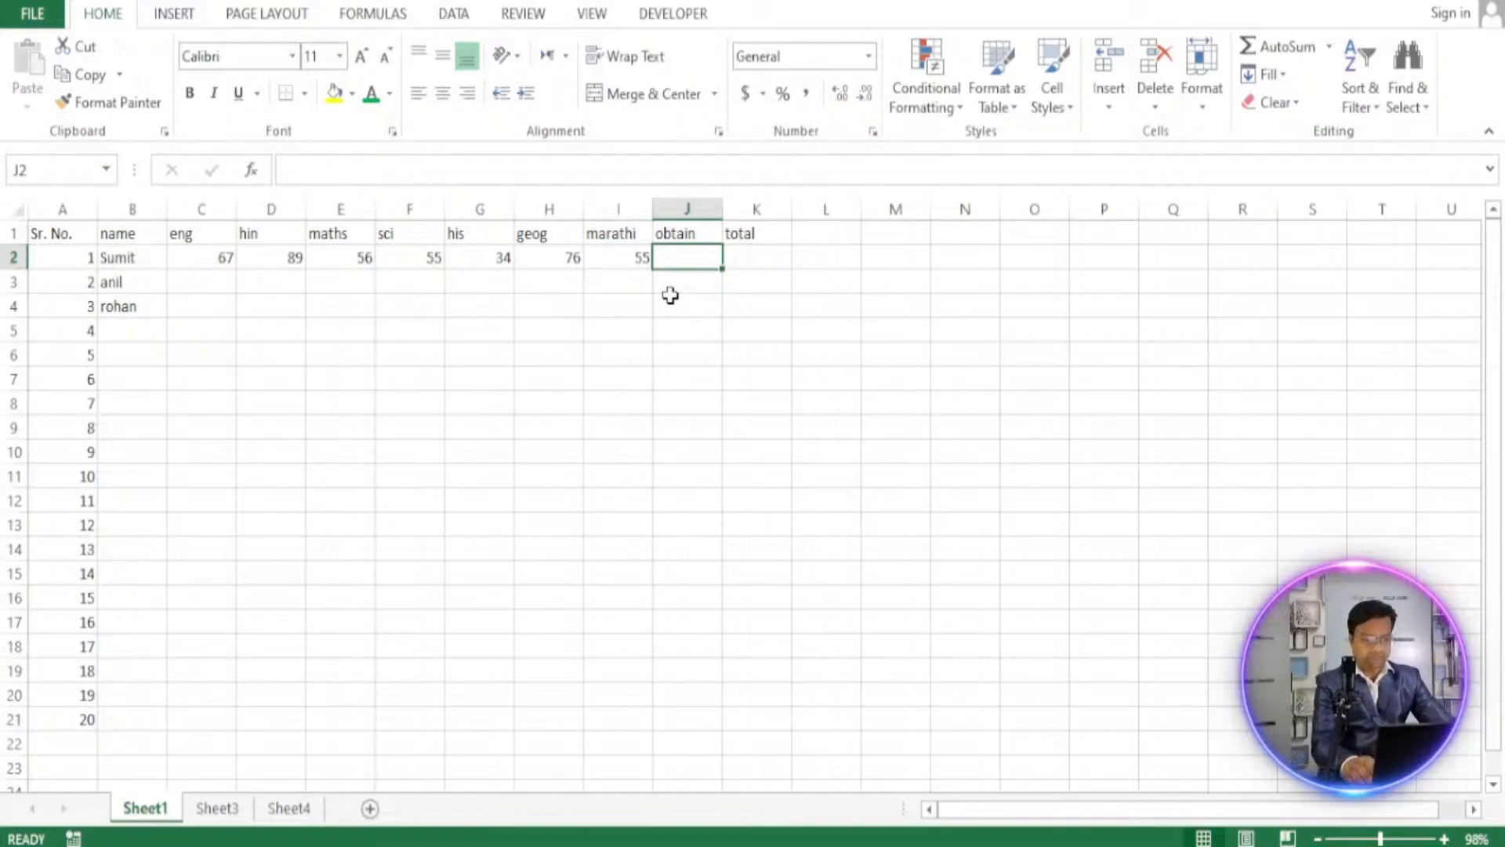
pyautogui.write('=')
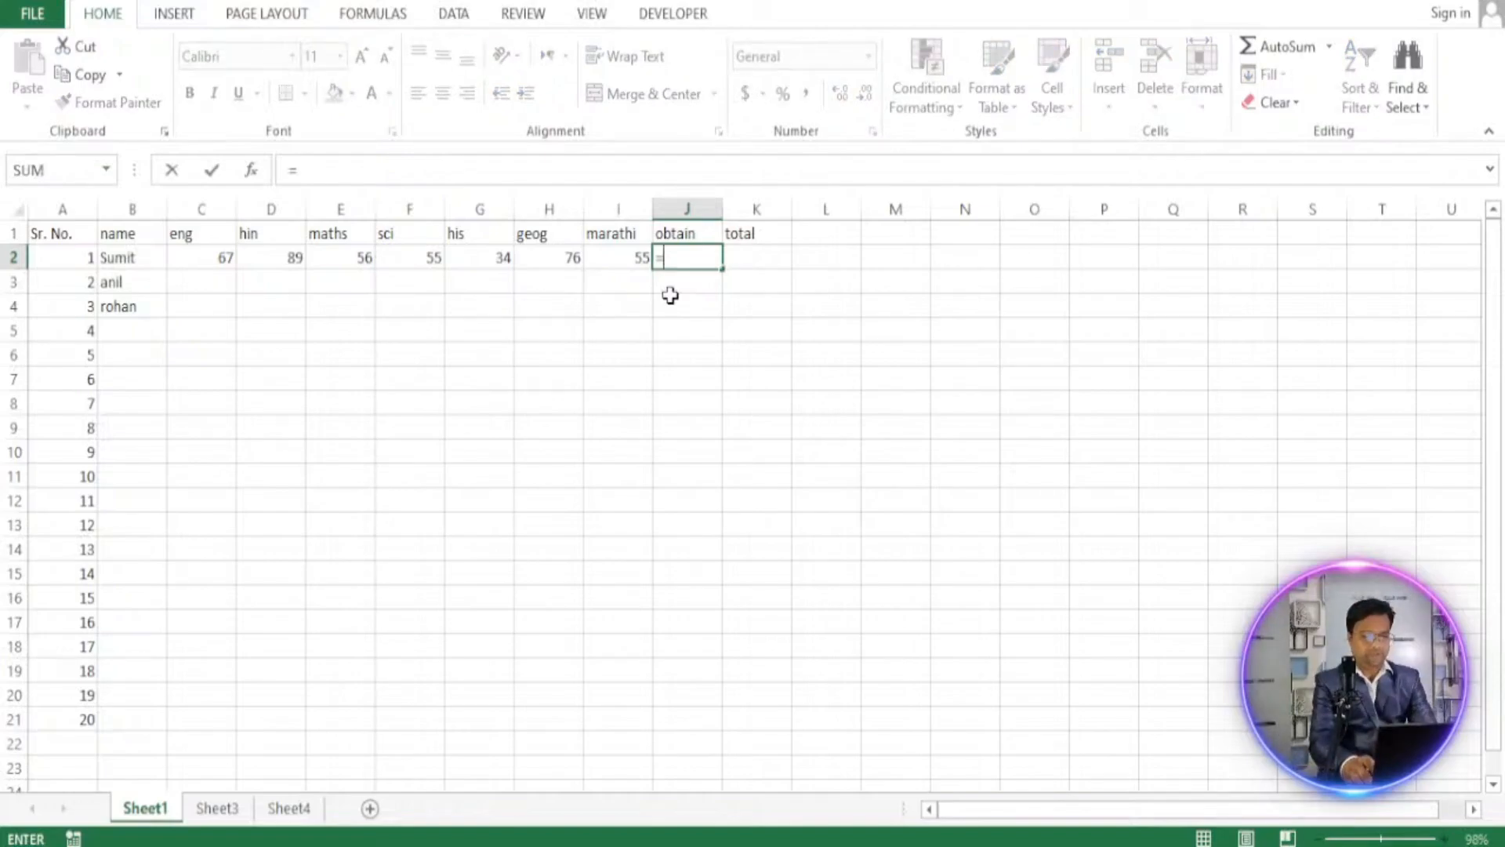
pyautogui.click(212, 258)
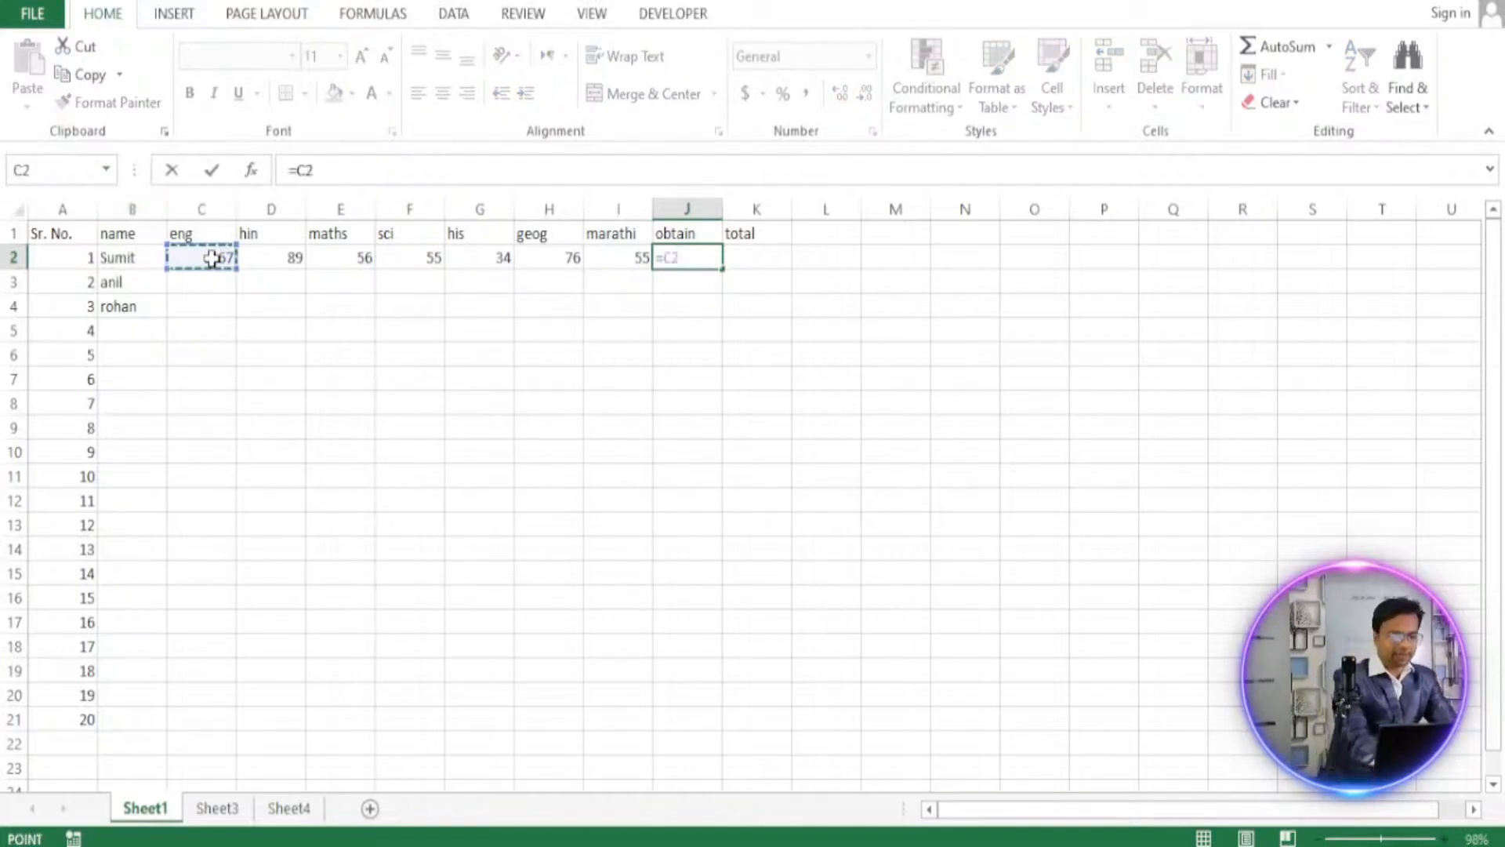
pyautogui.write('=')
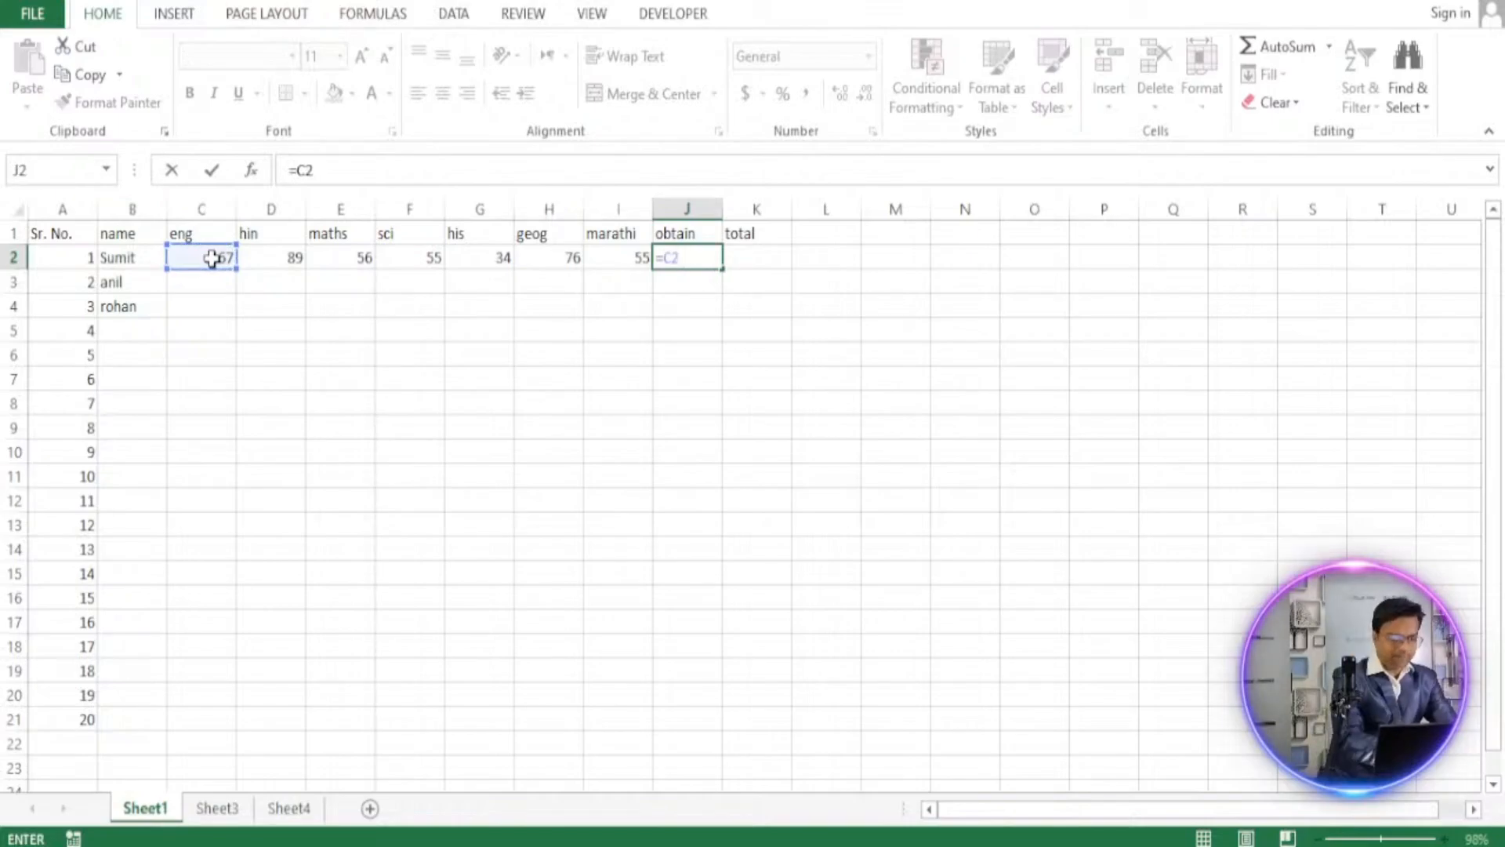
pyautogui.click(269, 259)
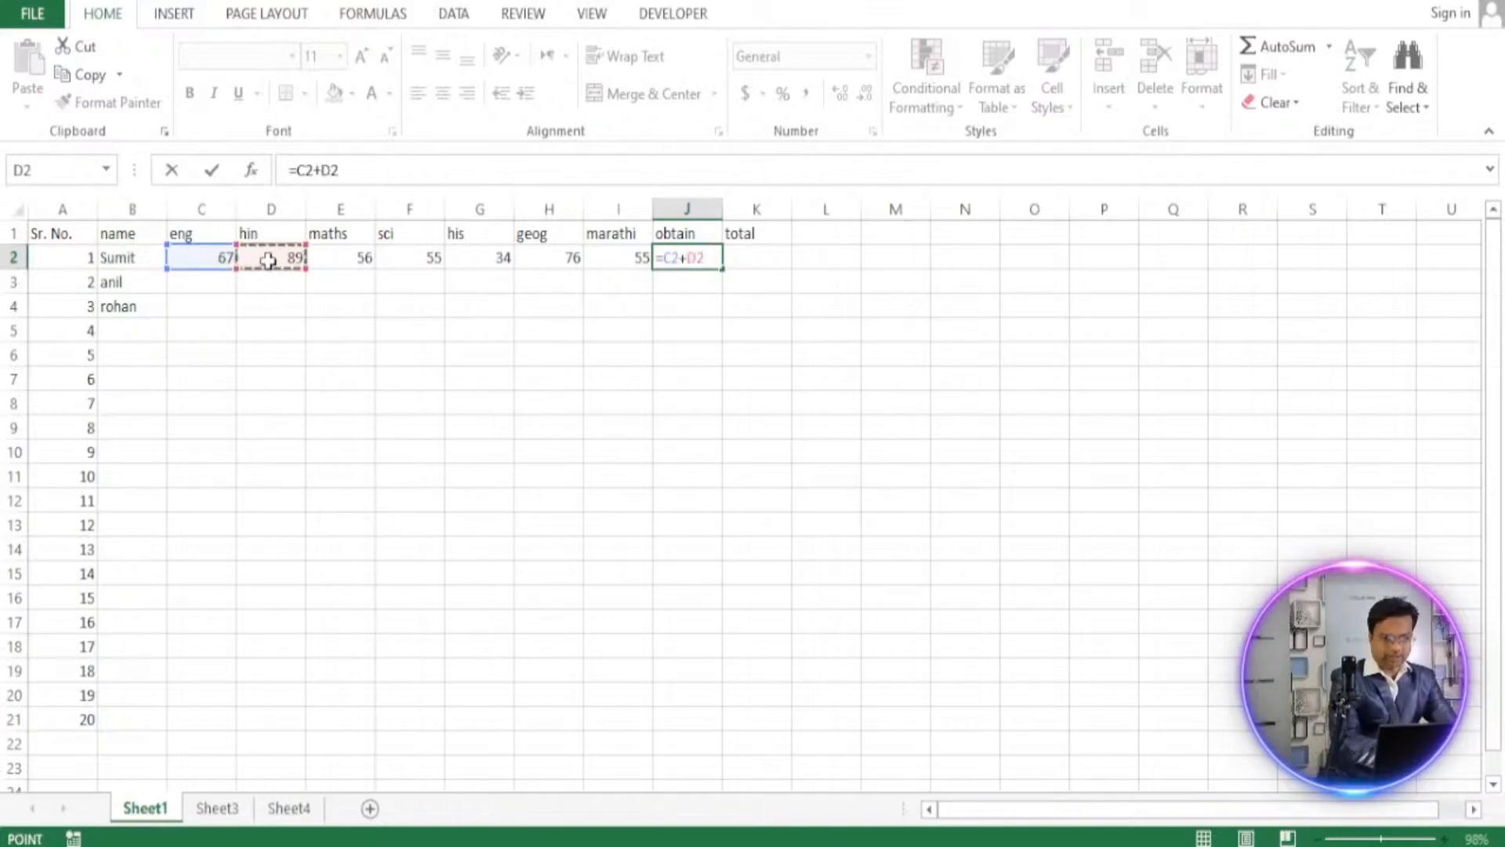
pyautogui.write('+')
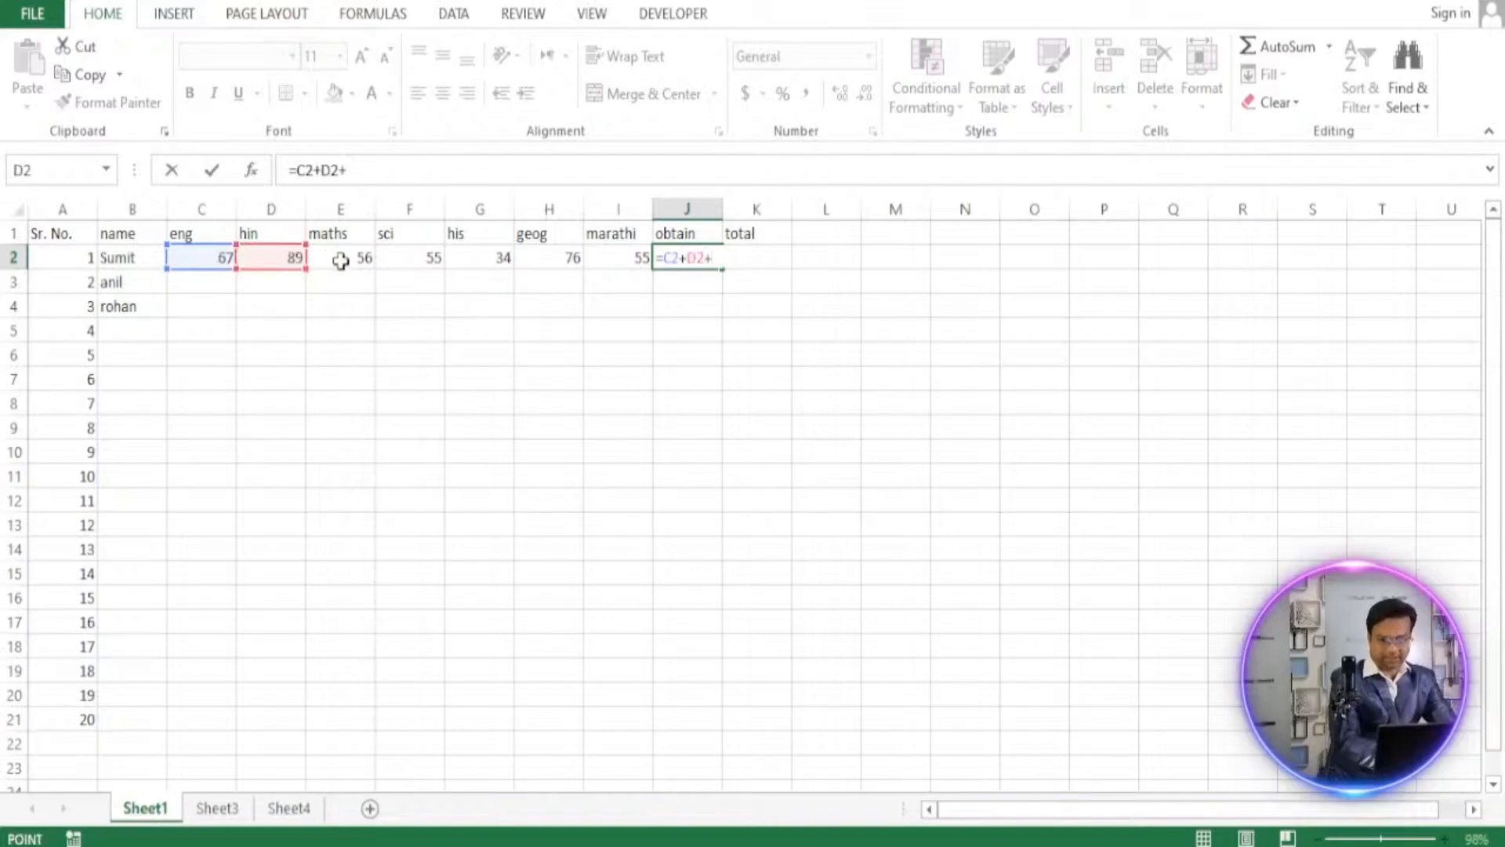
pyautogui.click(341, 259)
pyautogui.write('+')
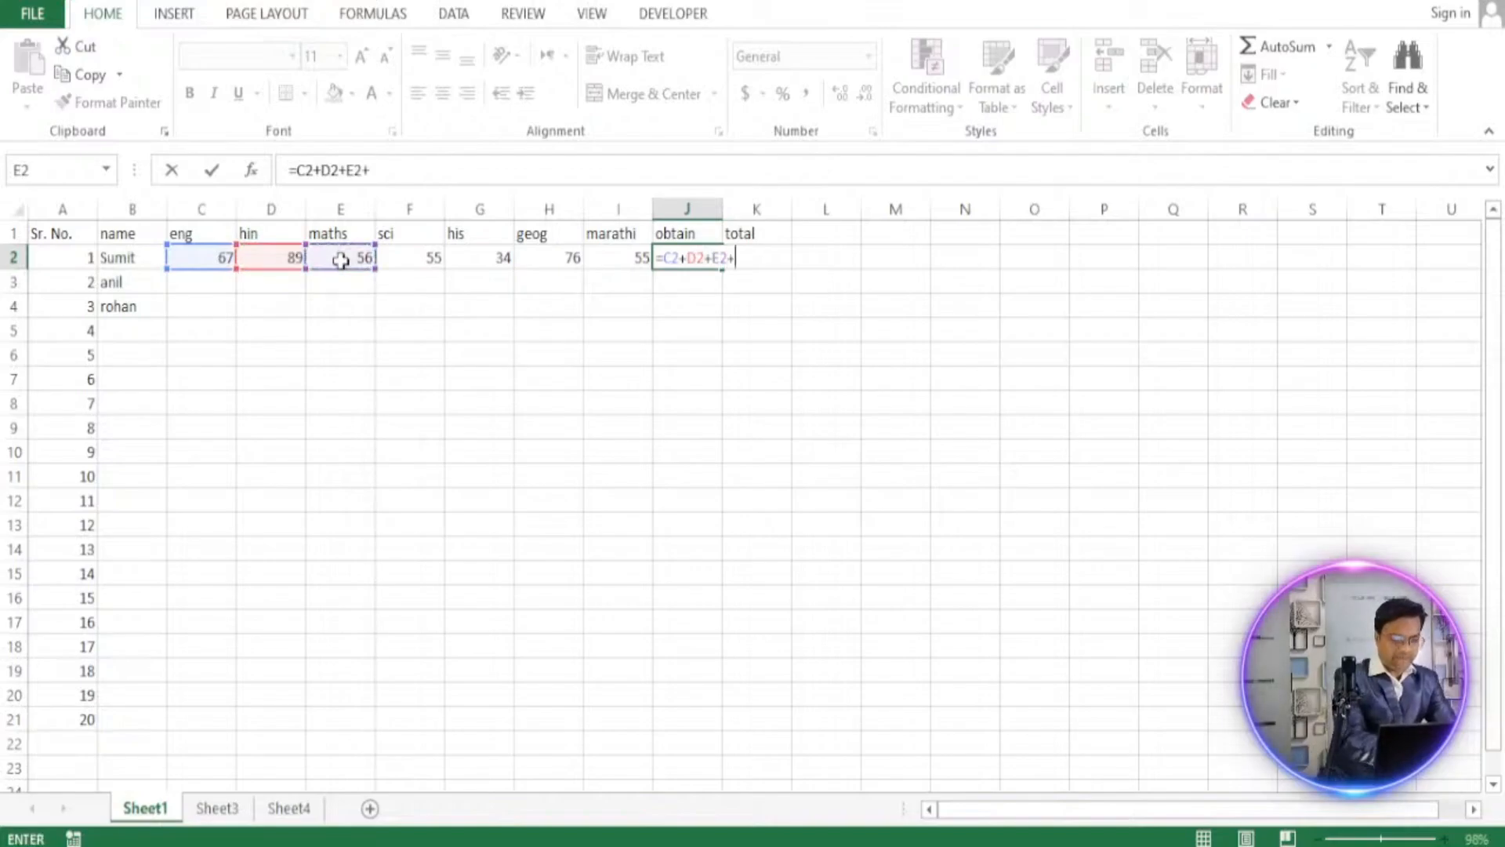
pyautogui.click(420, 256)
pyautogui.write('+')
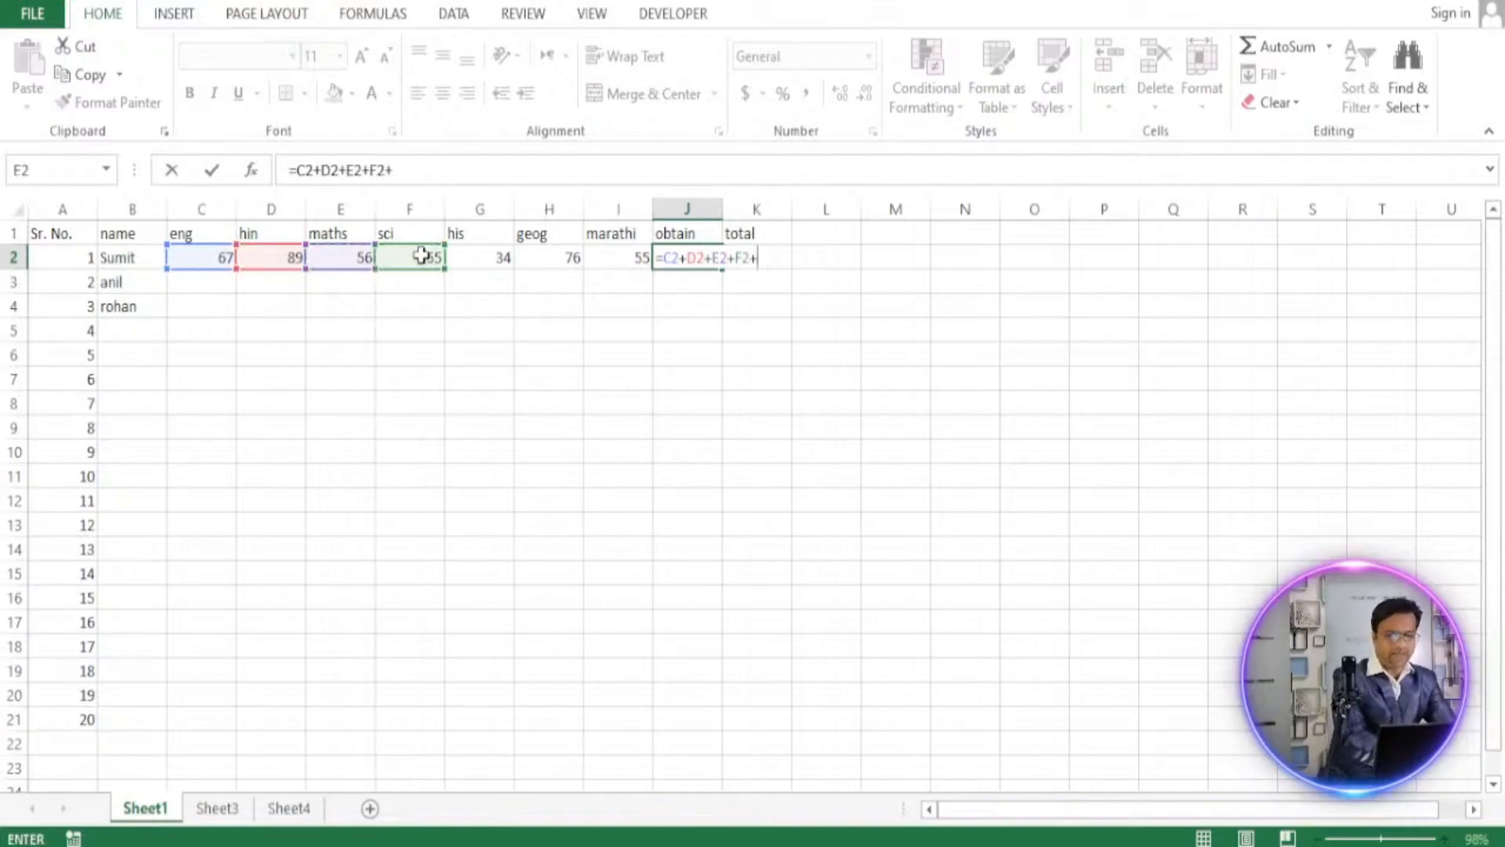
pyautogui.click(471, 257)
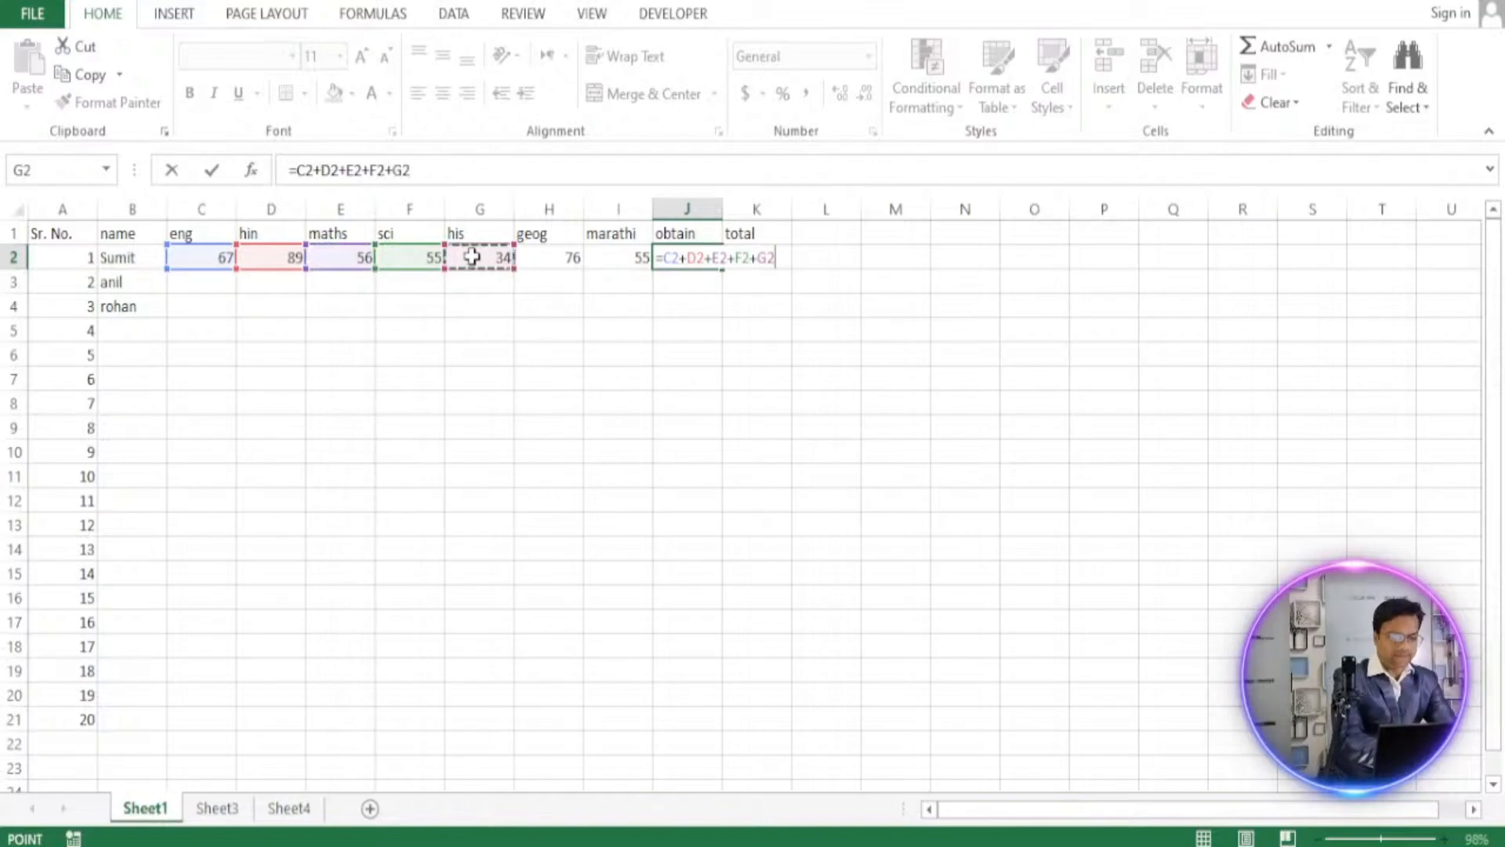
pyautogui.write('+')
pyautogui.click(551, 256)
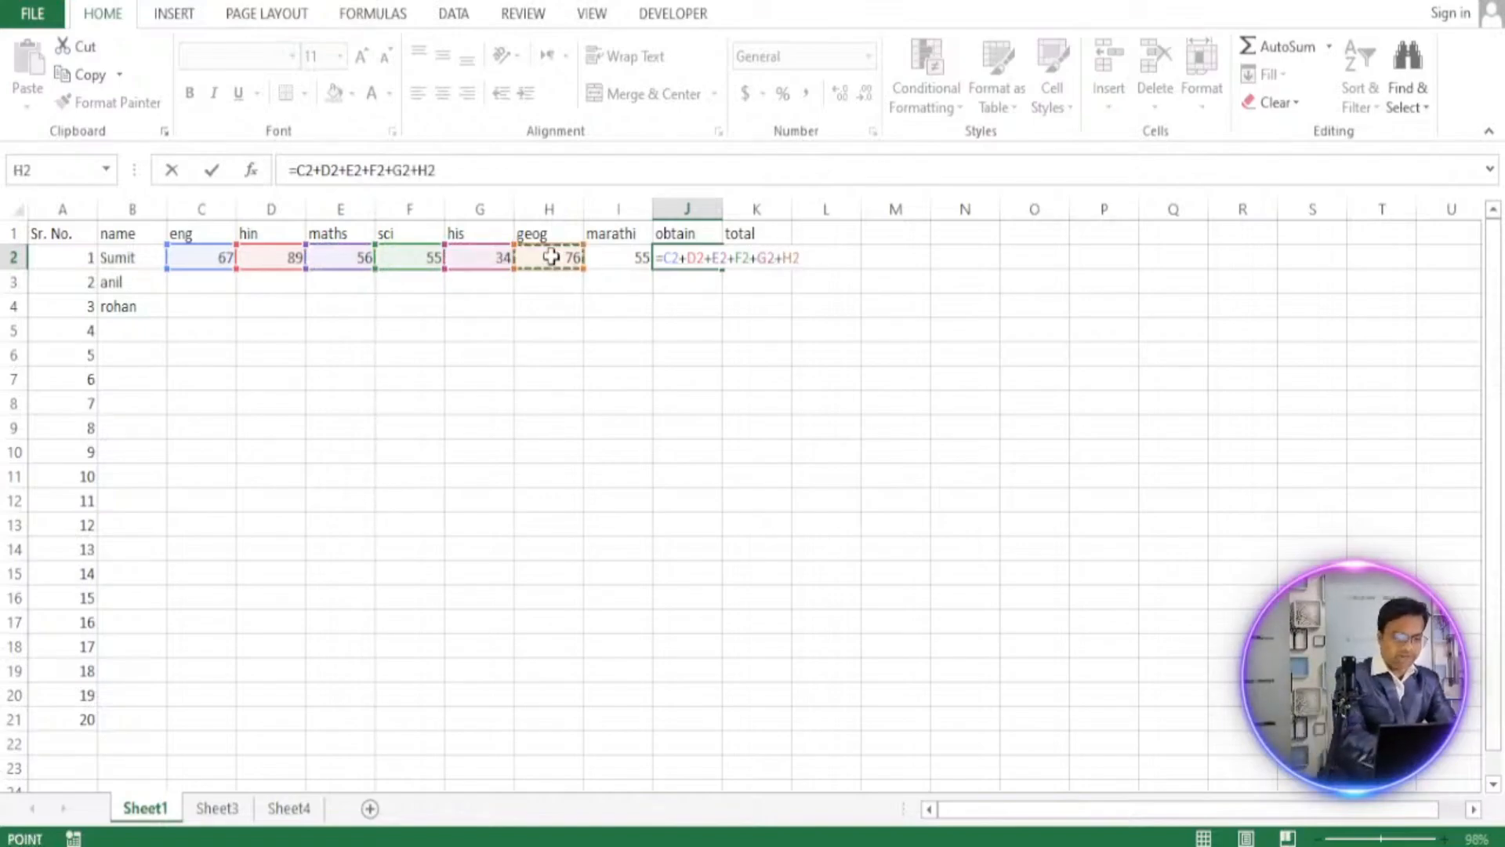
pyautogui.write('+')
pyautogui.click(606, 257)
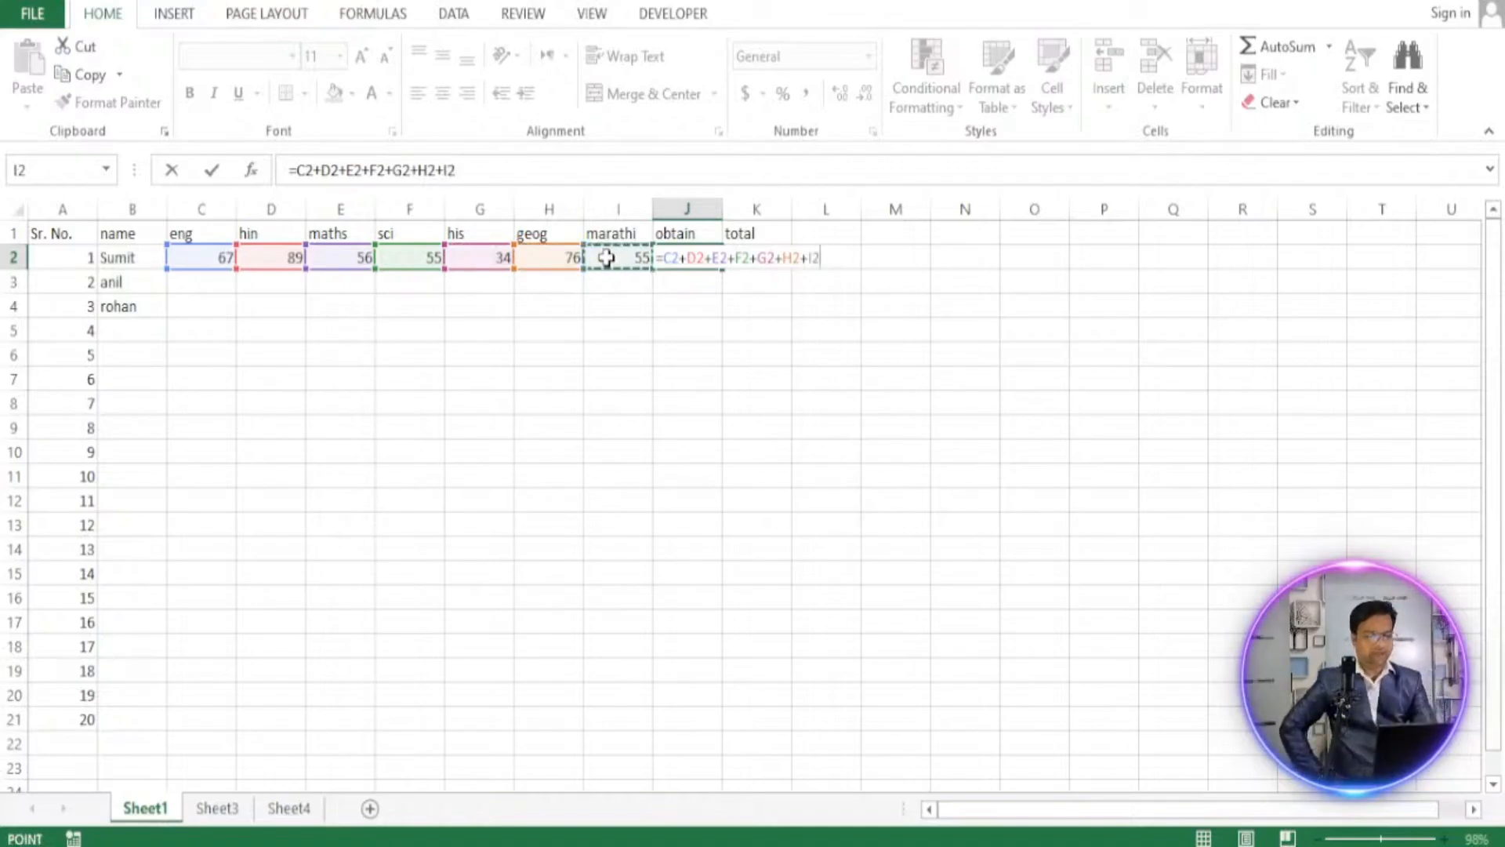
pyautogui.press('Return')
# Examine the addition formula in J2, and clear the cell's contents completely.
pyautogui.click(678, 257)
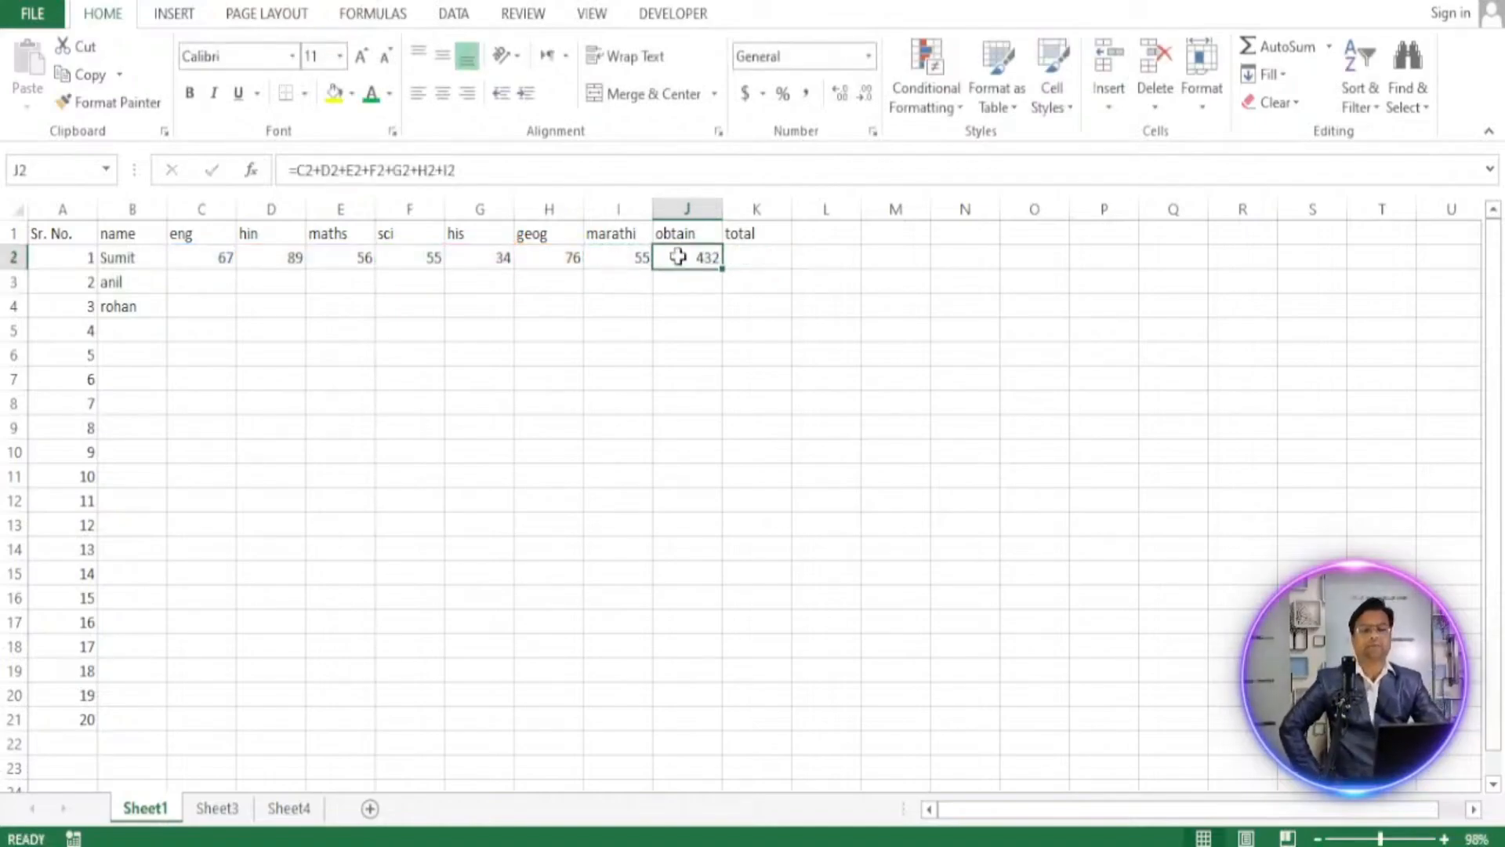
pyautogui.click(493, 173)
pyautogui.moveTo(462, 169); pyautogui.dragTo(285, 167)
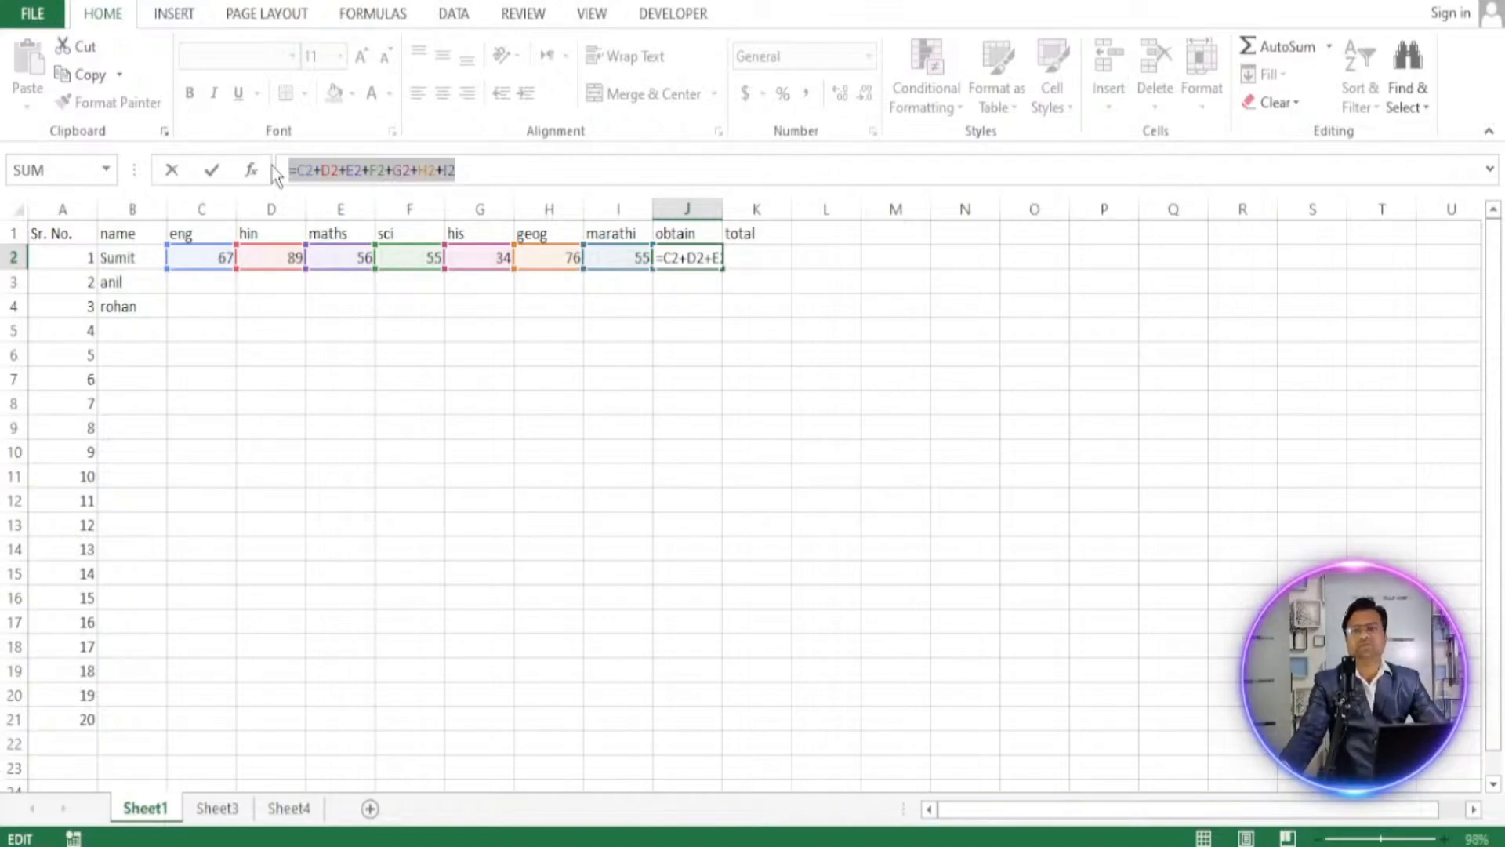
pyautogui.click(679, 404)
pyautogui.click(703, 261)
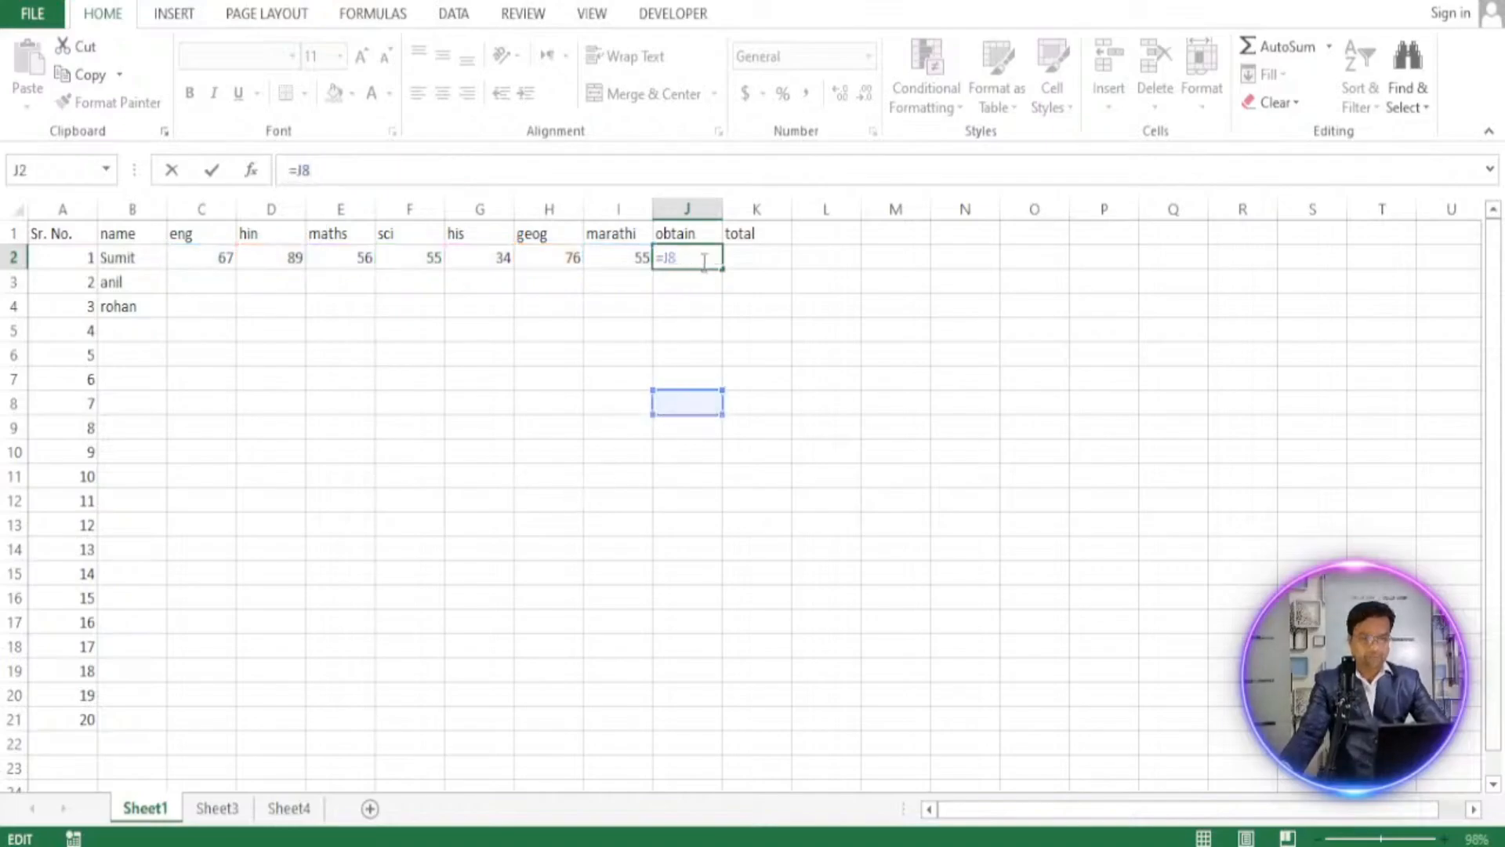
pyautogui.press('BackSpace')
pyautogui.press('BackSpace')
pyautogui.press('BackSpace')
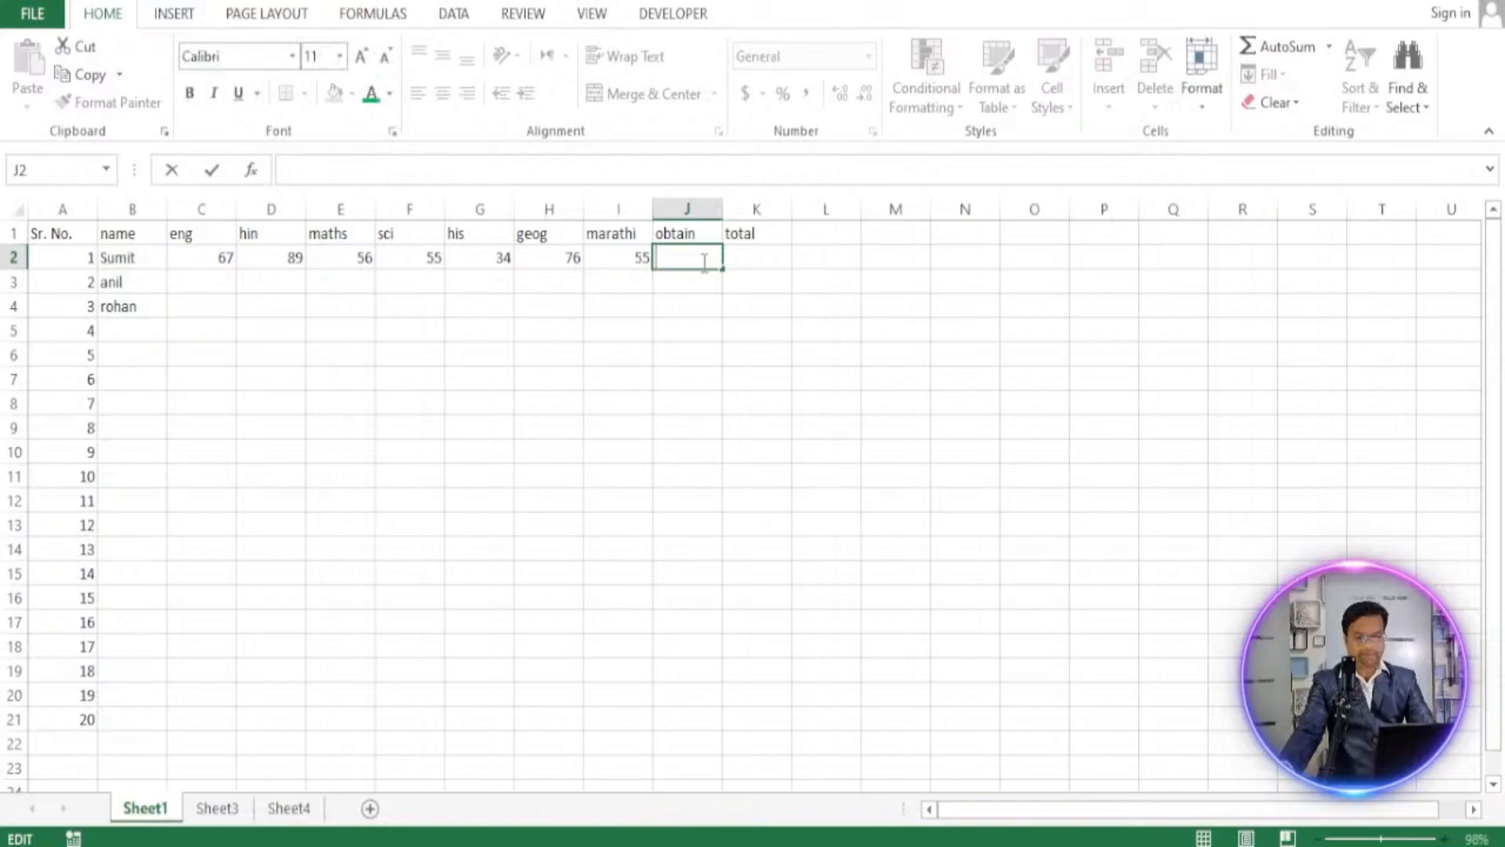
pyautogui.click(776, 845)
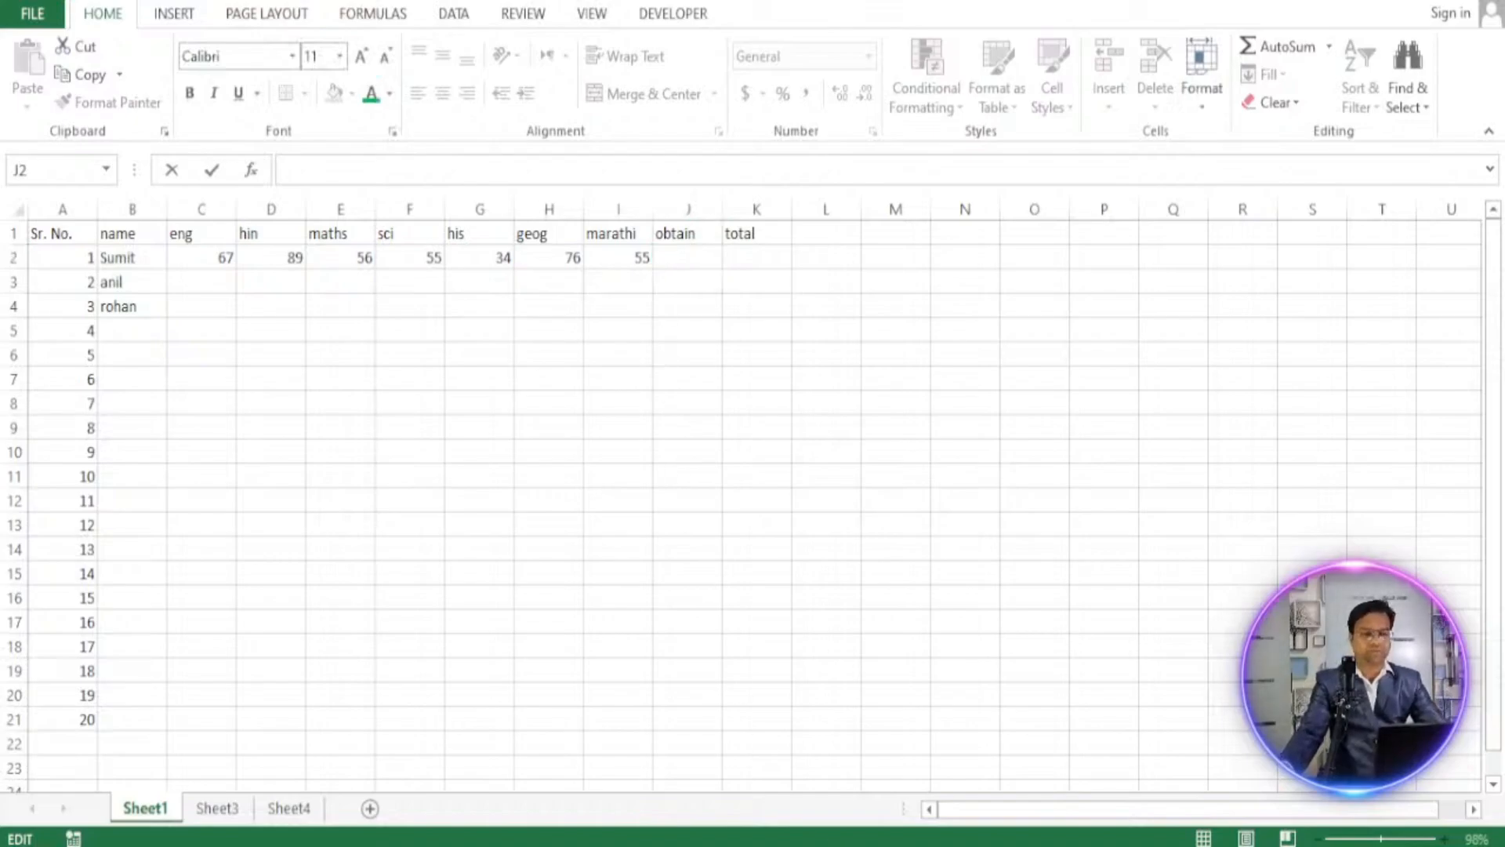
pyautogui.click(761, 674)
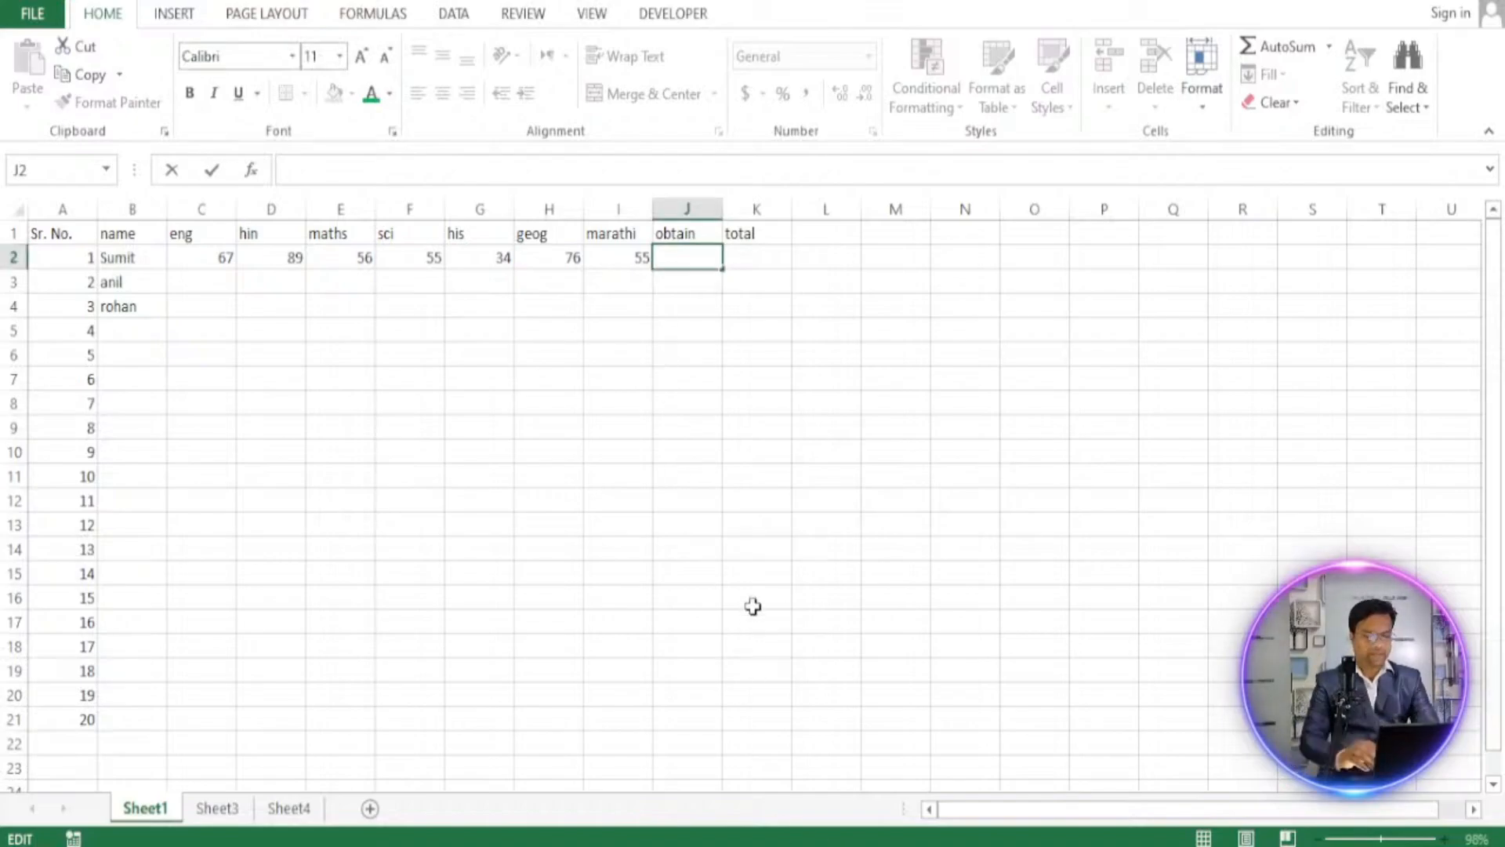
# Total the first student's seven subject marks in J2 with the formula =SUM(C2:I2), and check the formula.
pyautogui.write('=su')
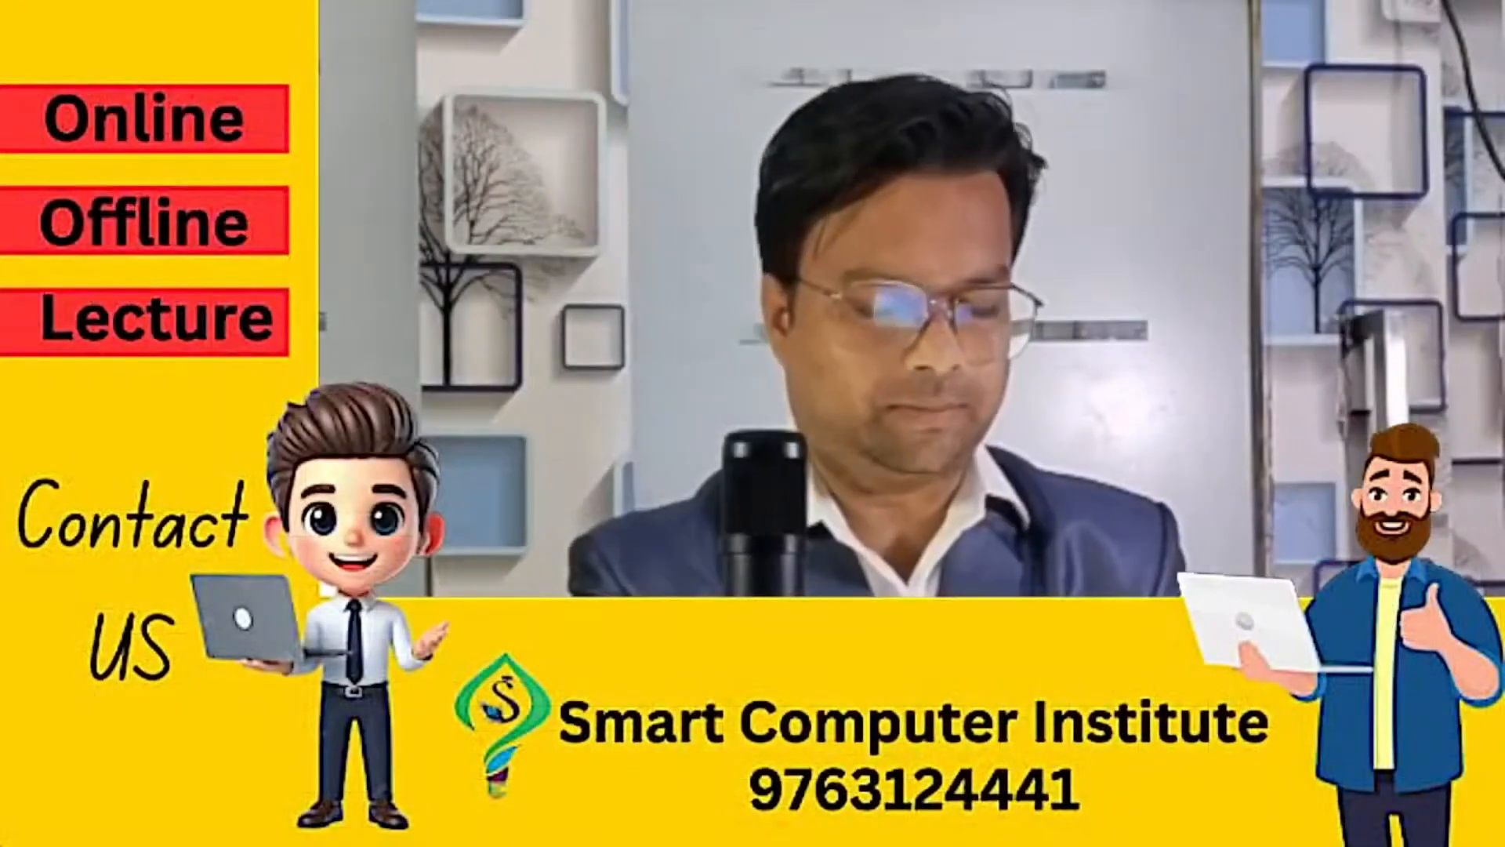
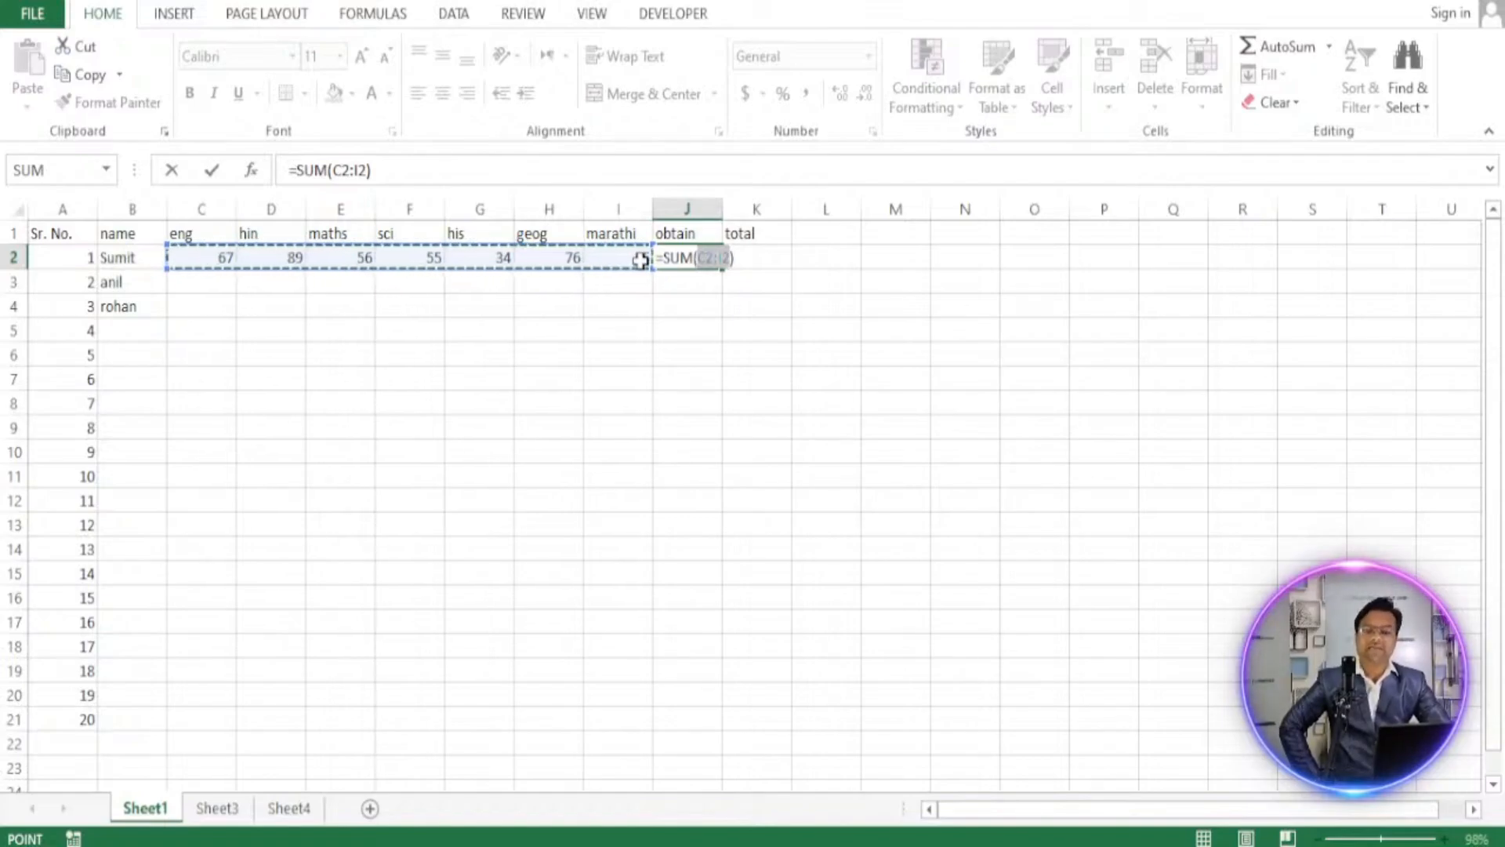
pyautogui.hotkey('ctrl', 'Return')
pyautogui.press('Return')
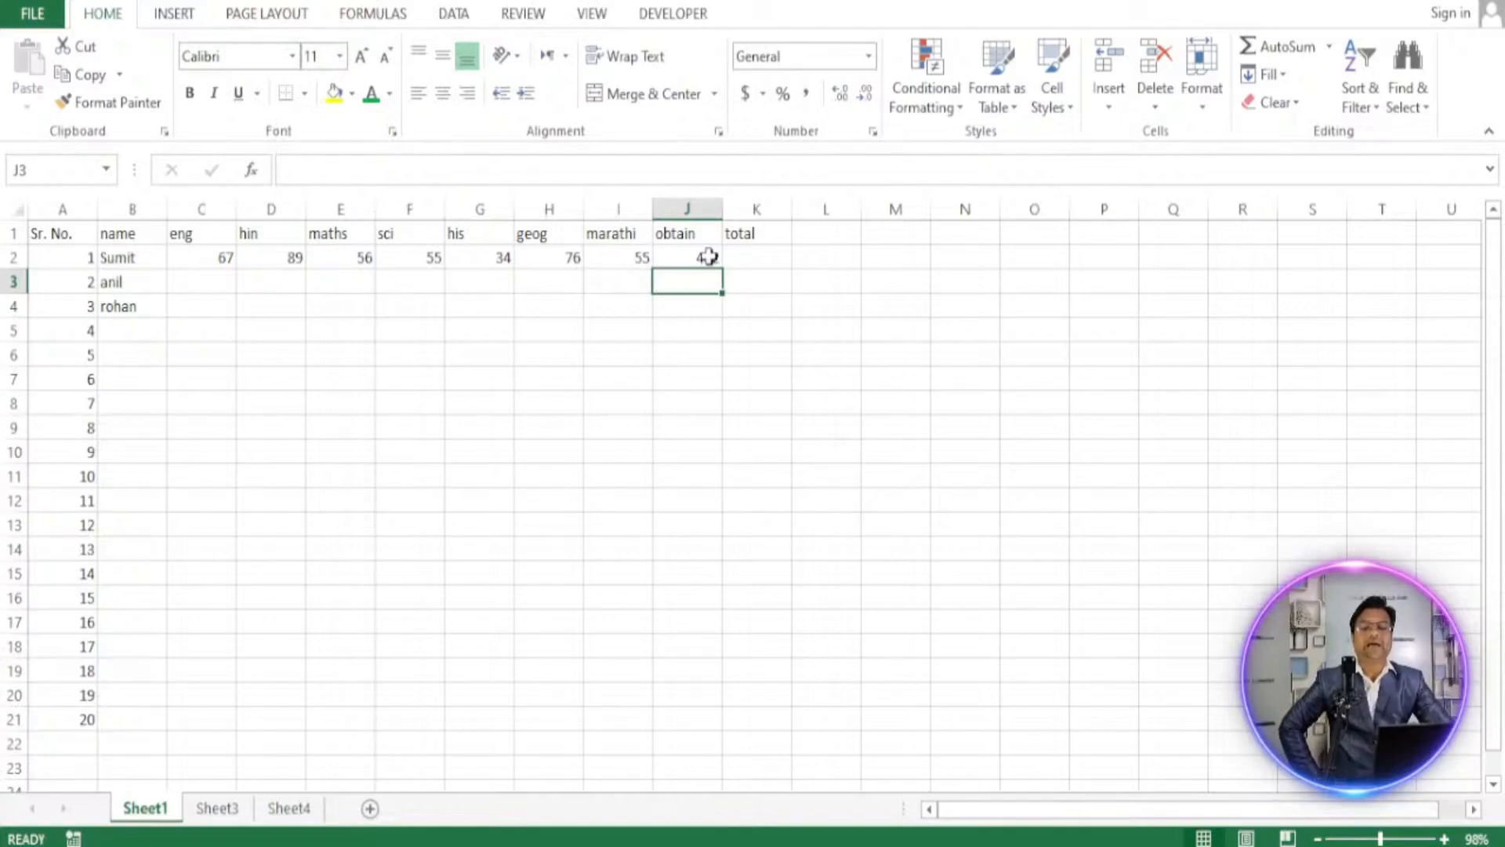
pyautogui.click(708, 257)
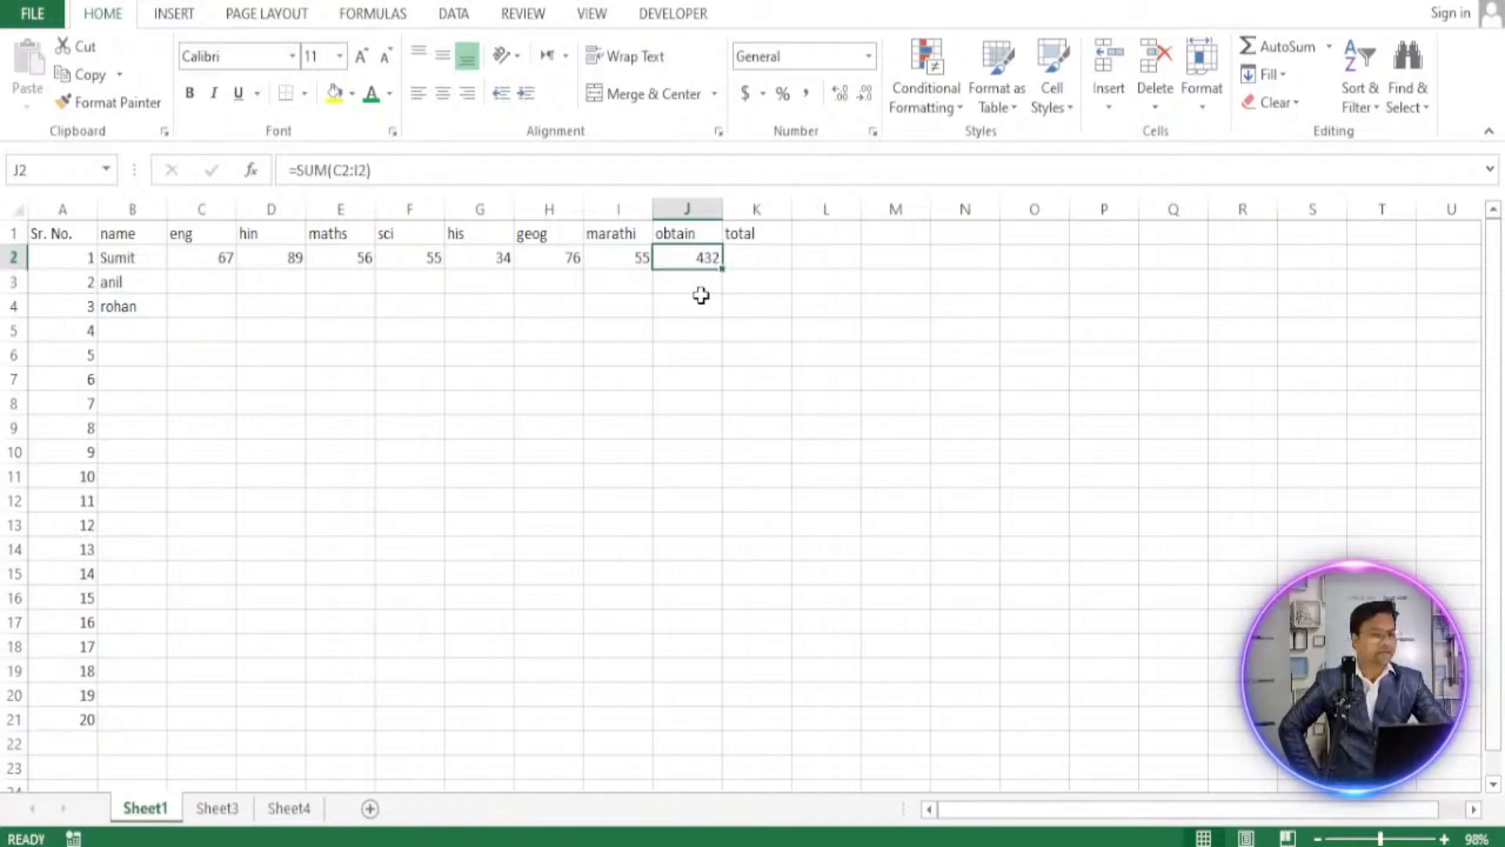
# Enter the sample values 50, 60, 78, 45, 32 and 45 down the sci column in cells F4 to F9.
pyautogui.click(424, 309)
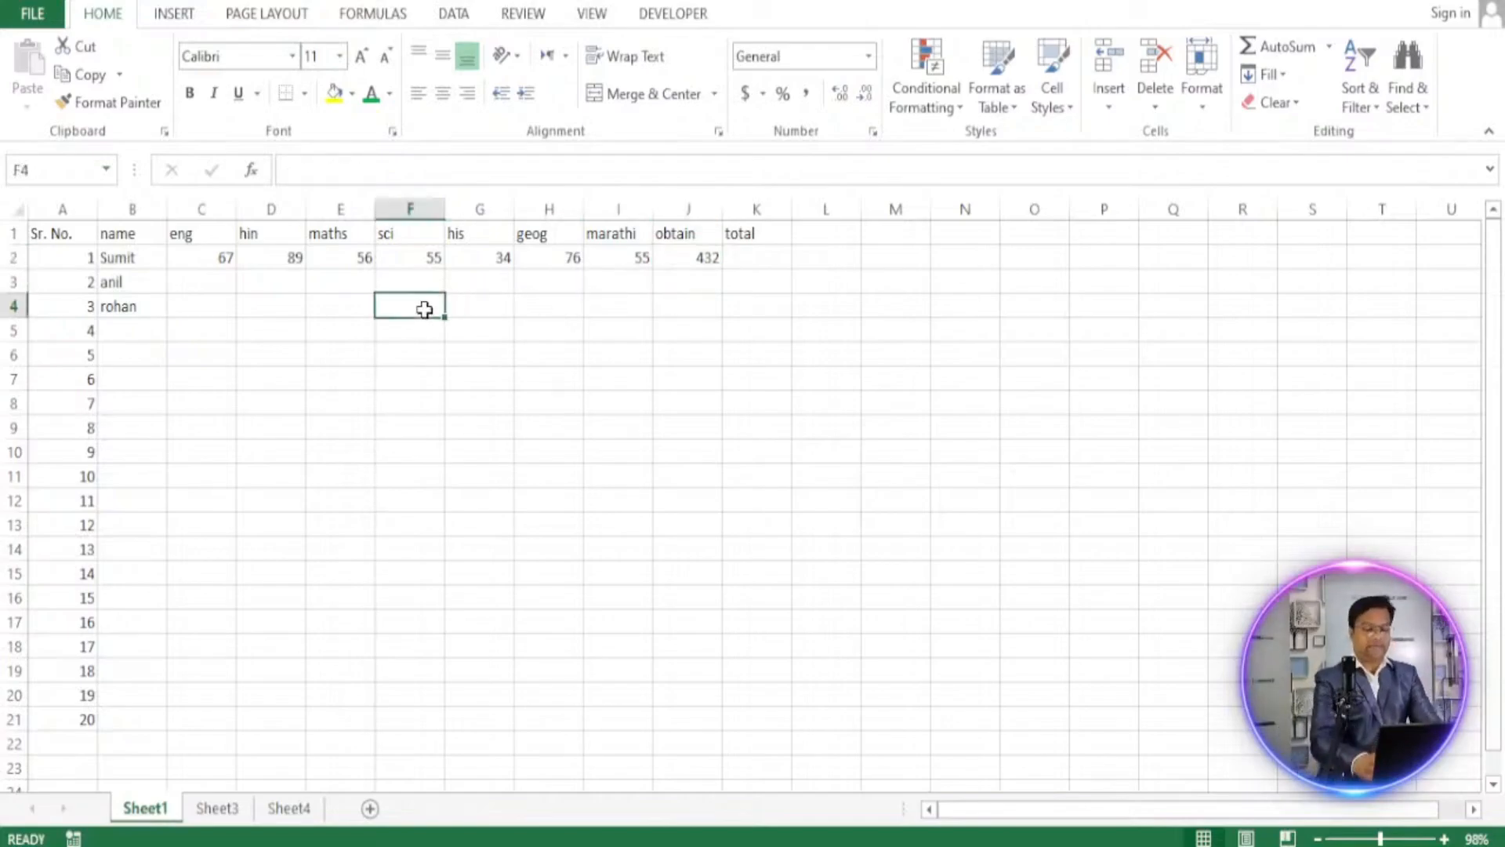
pyautogui.write('50')
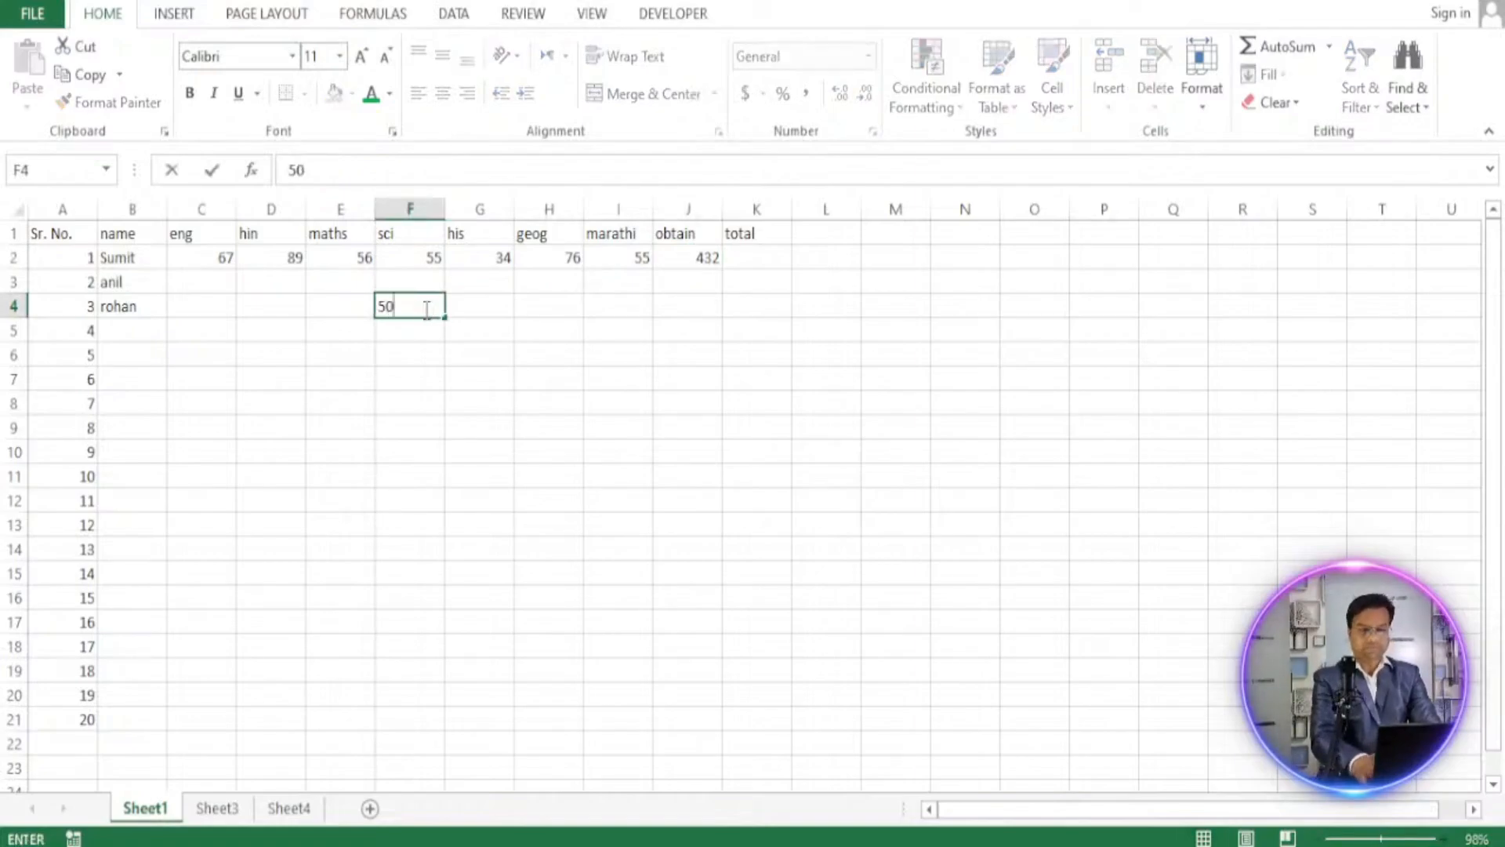
pyautogui.press('Return')
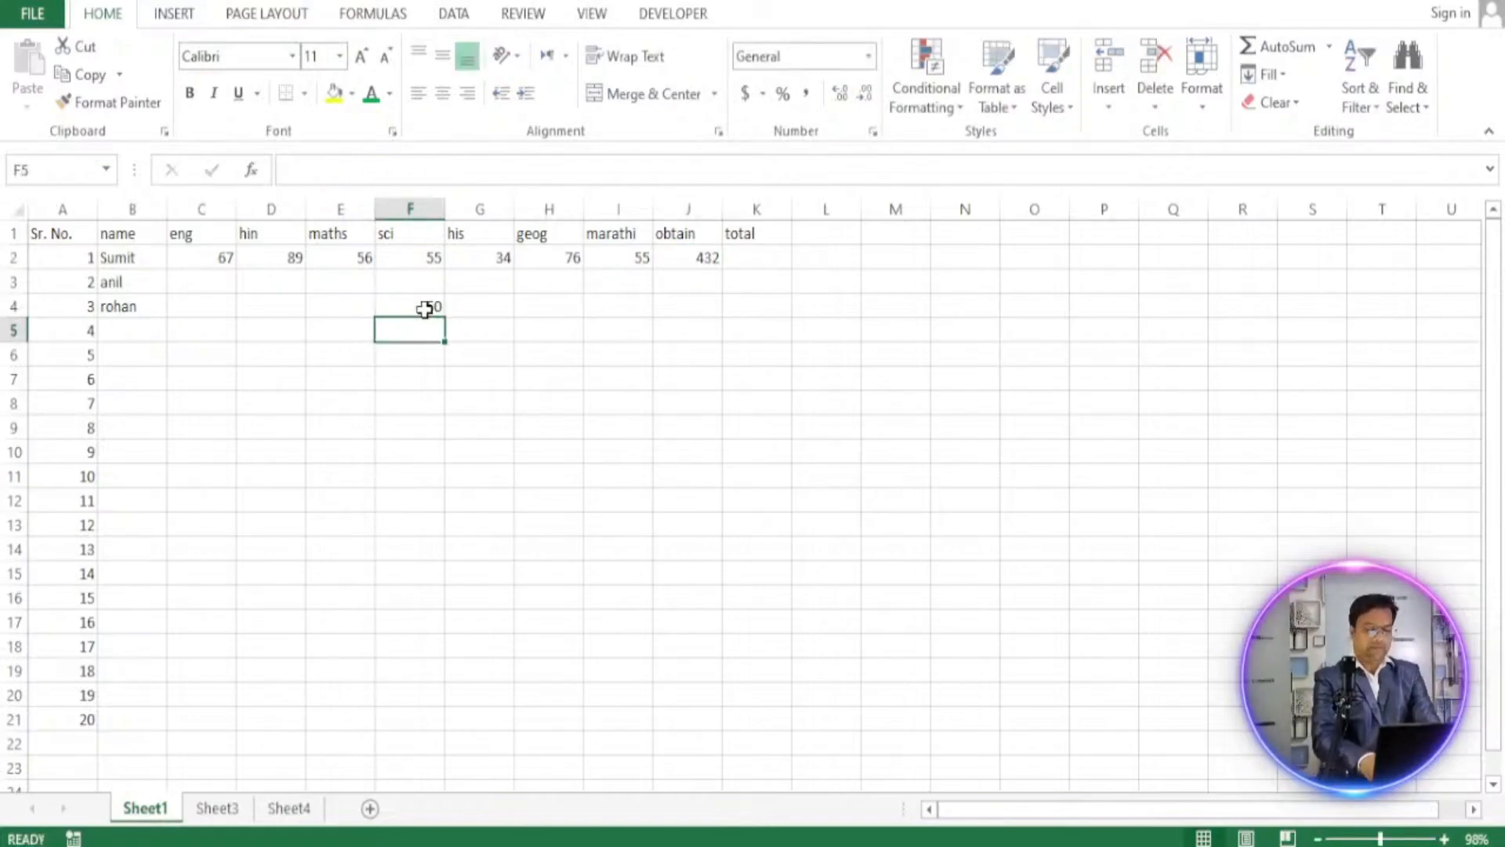
pyautogui.write('60')
pyautogui.press('Return')
pyautogui.write('78')
pyautogui.press('Return')
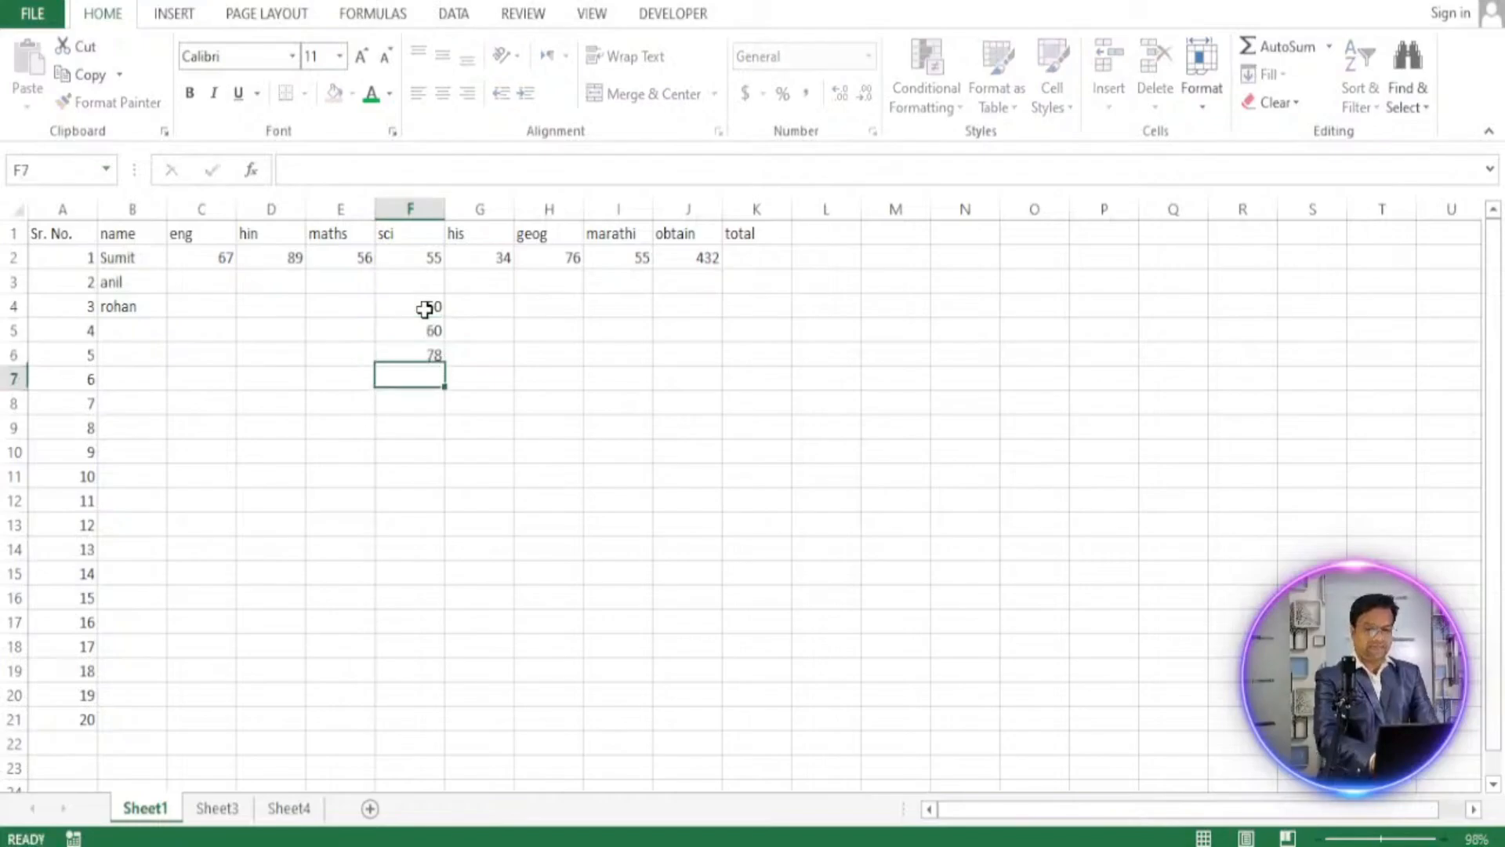
pyautogui.write('45')
pyautogui.press('Return')
pyautogui.write('32')
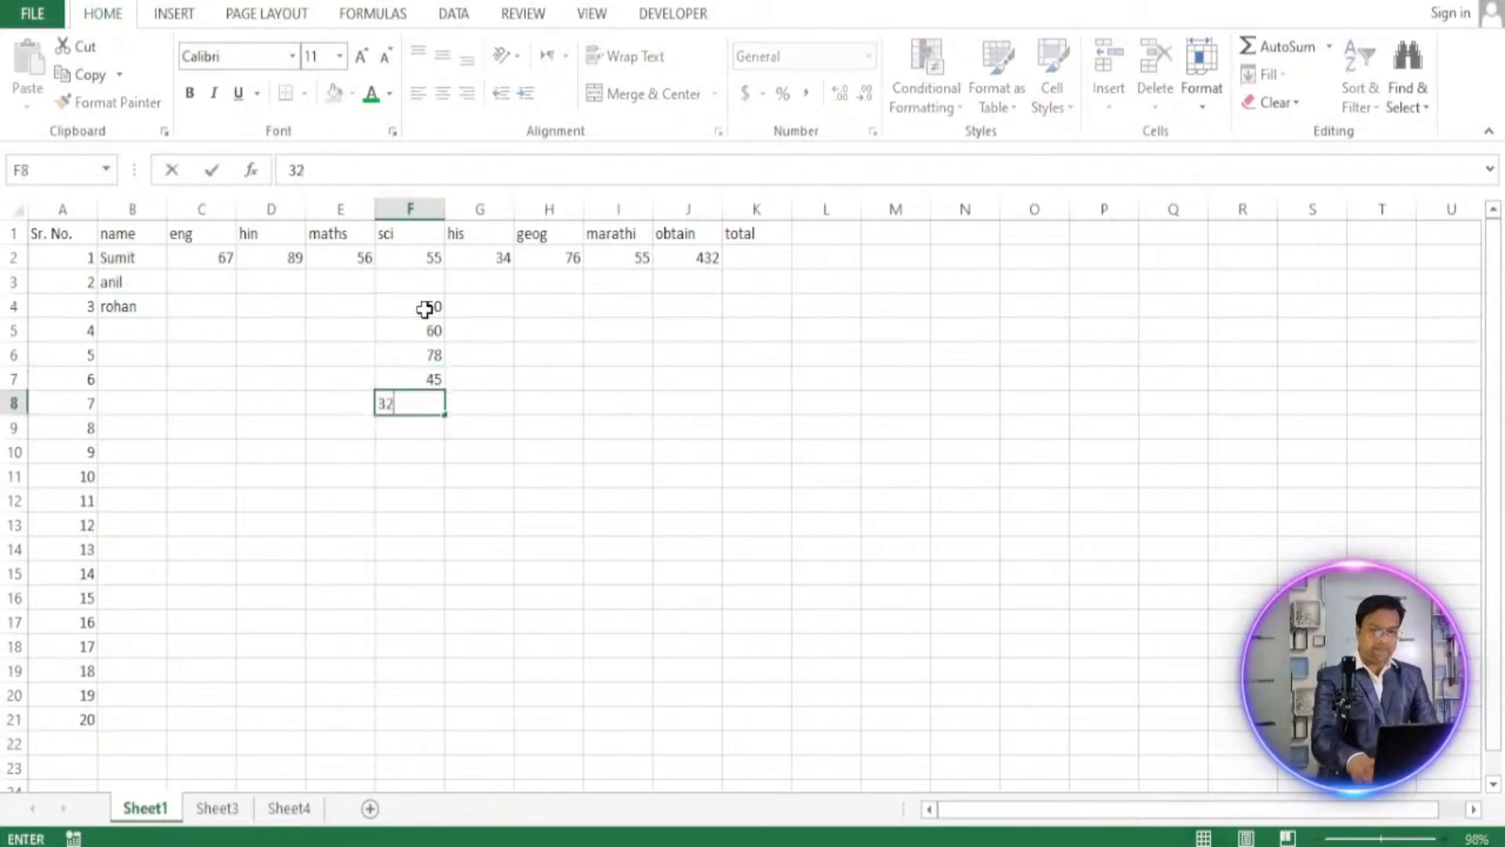
pyautogui.press('Return')
pyautogui.write('45')
pyautogui.press('Return')
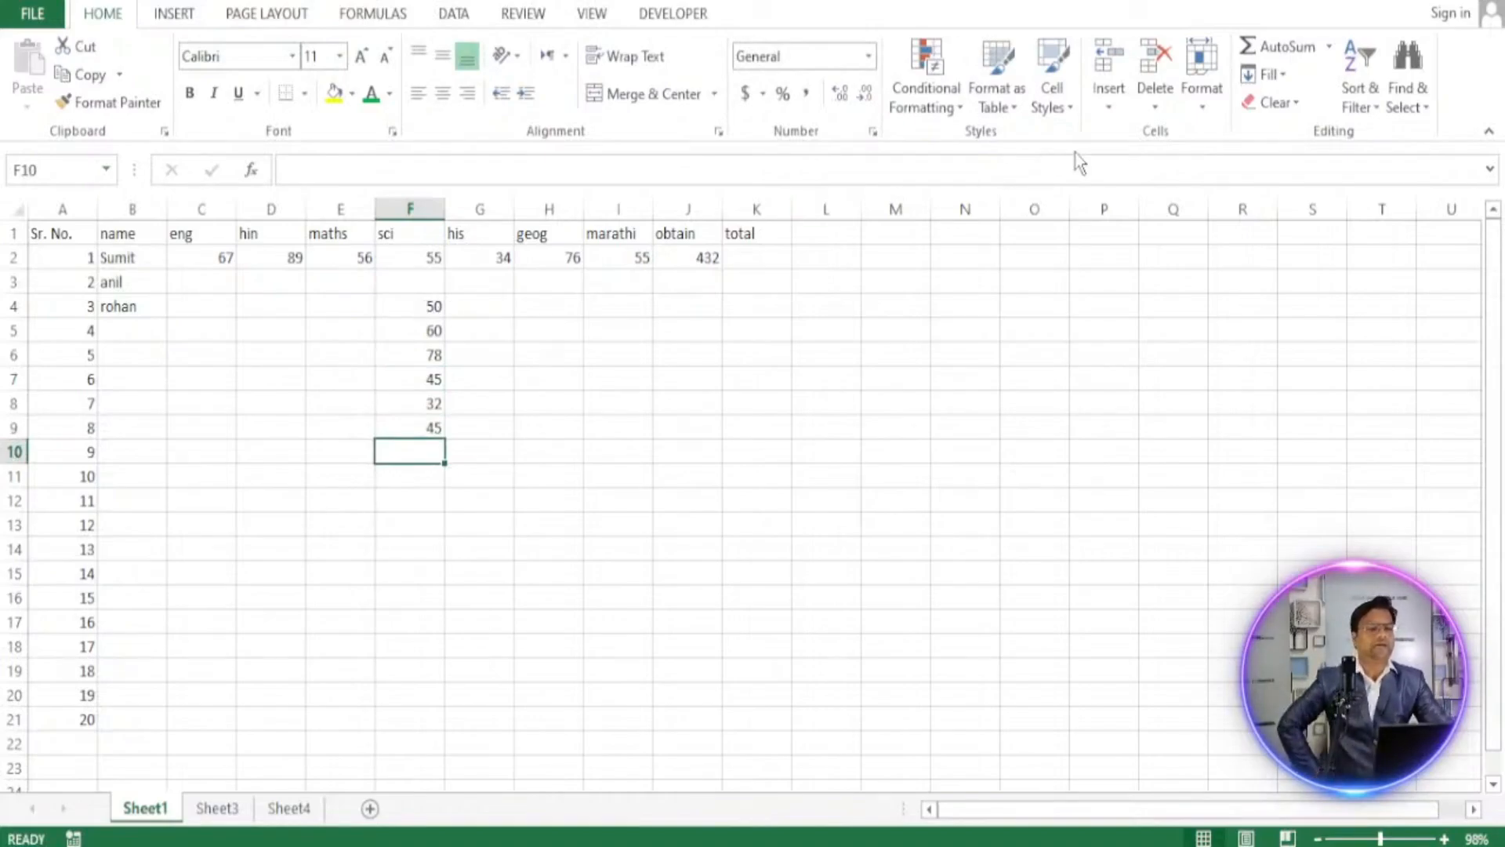
# Add up F4 to F9 in cell F10 with AutoSum, and clear the formula from F10.
pyautogui.click(1266, 49)
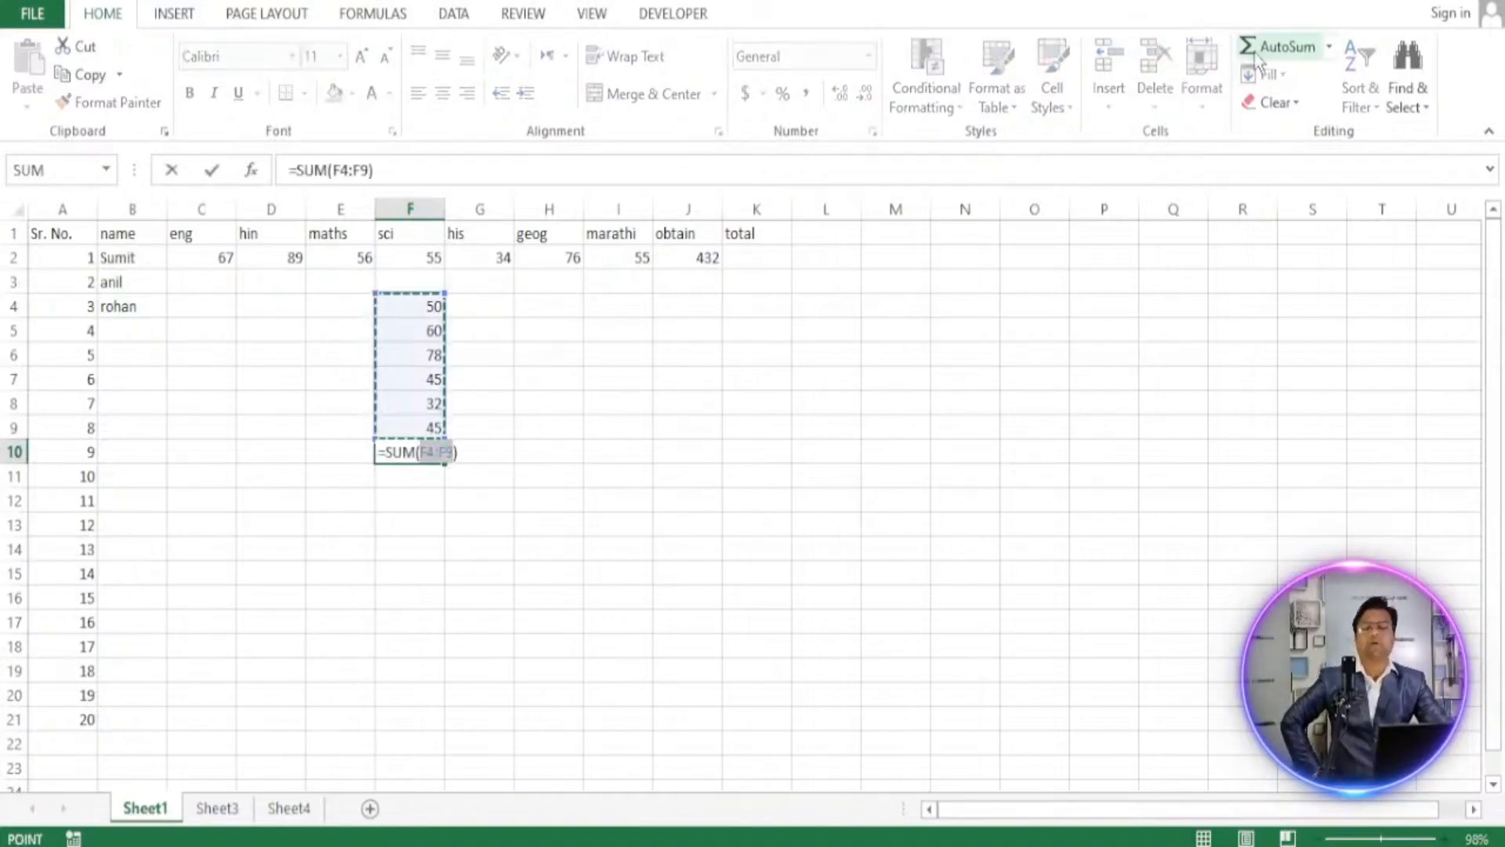
pyautogui.click(901, 844)
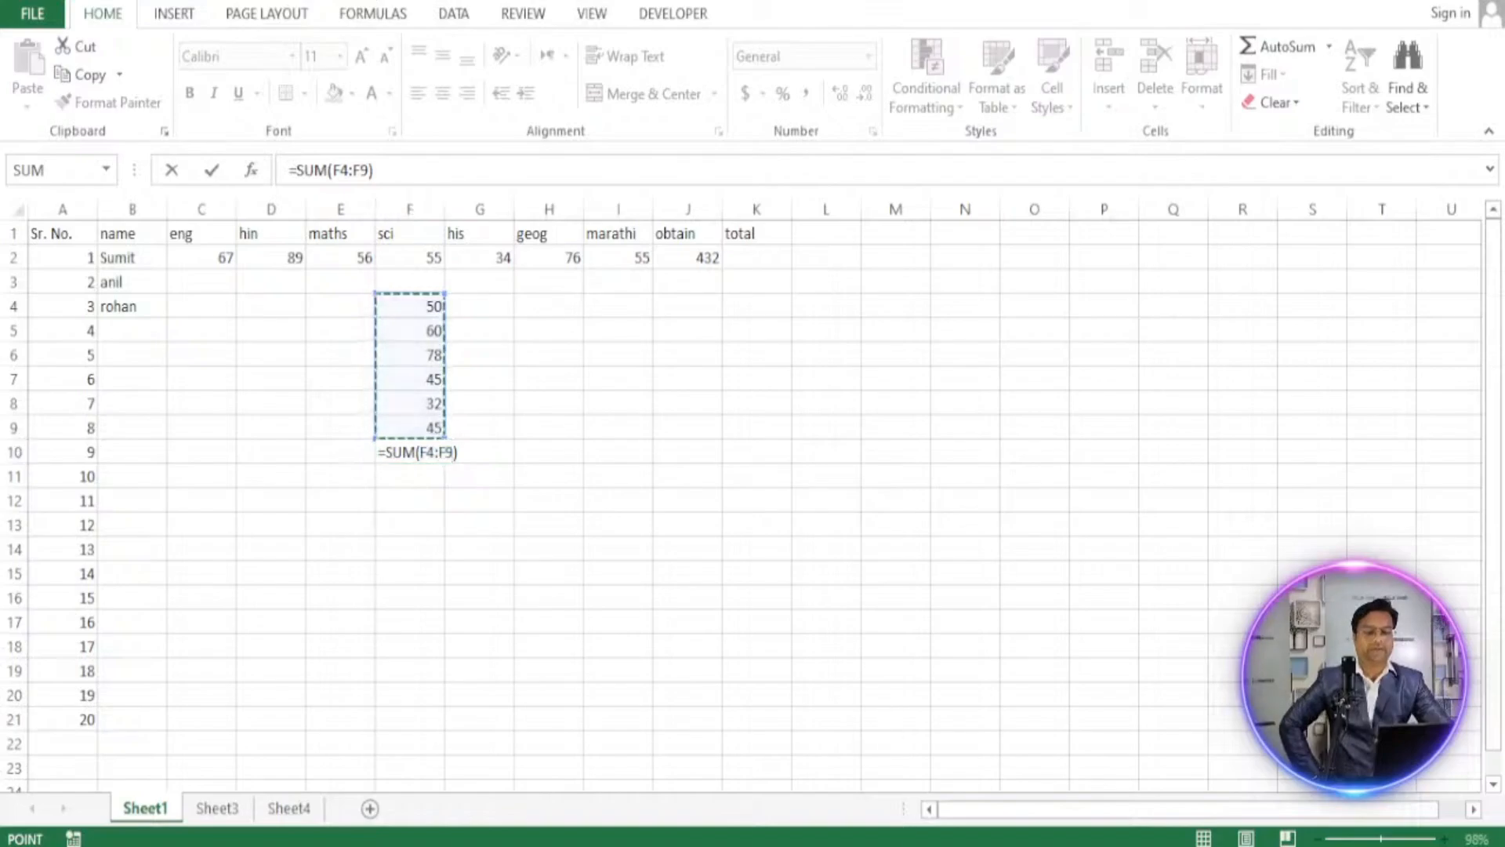
pyautogui.click(823, 844)
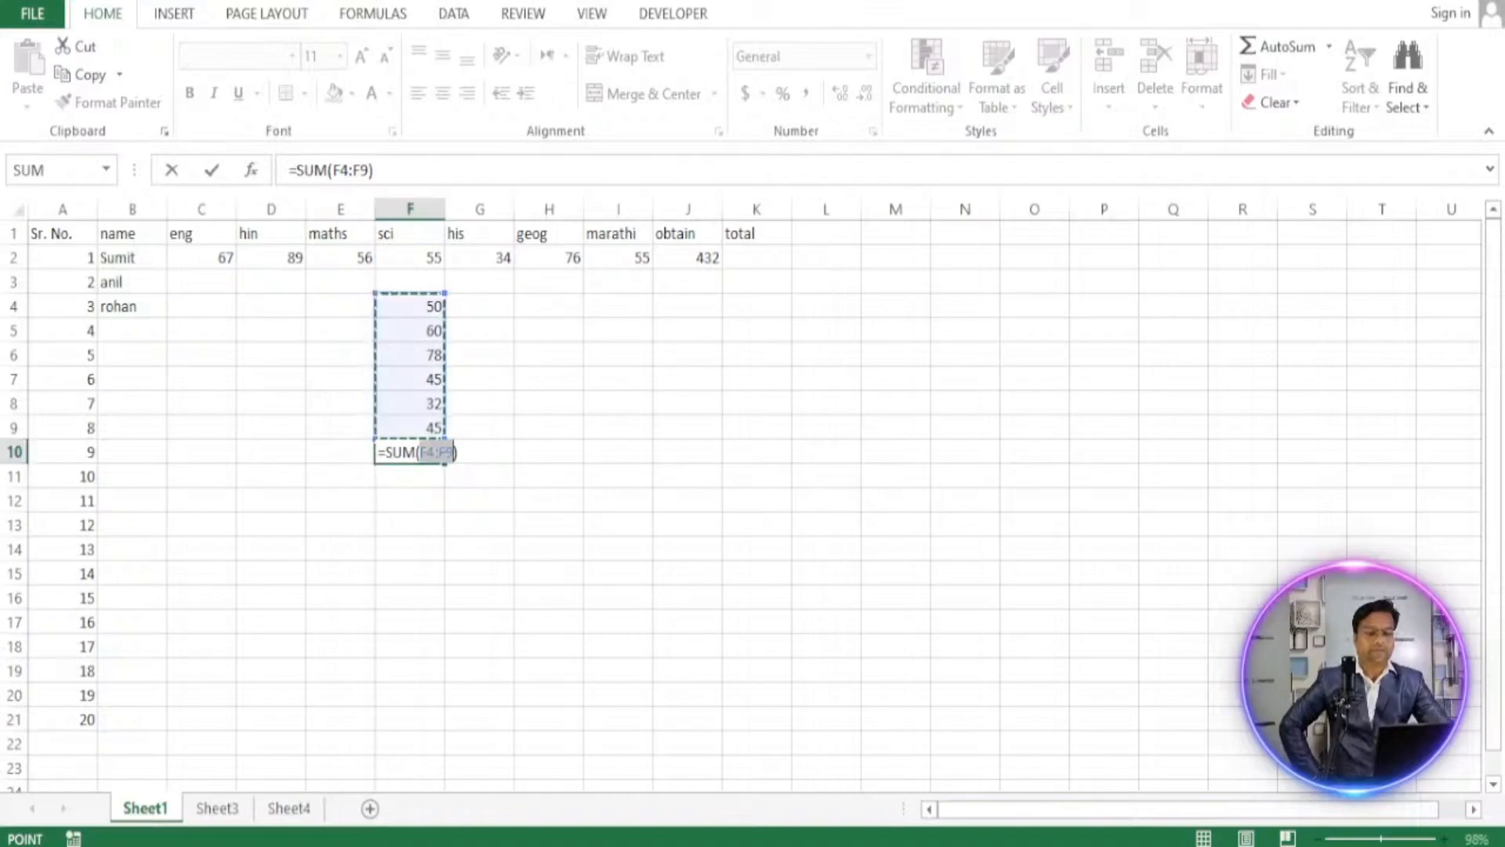
pyautogui.press('Return')
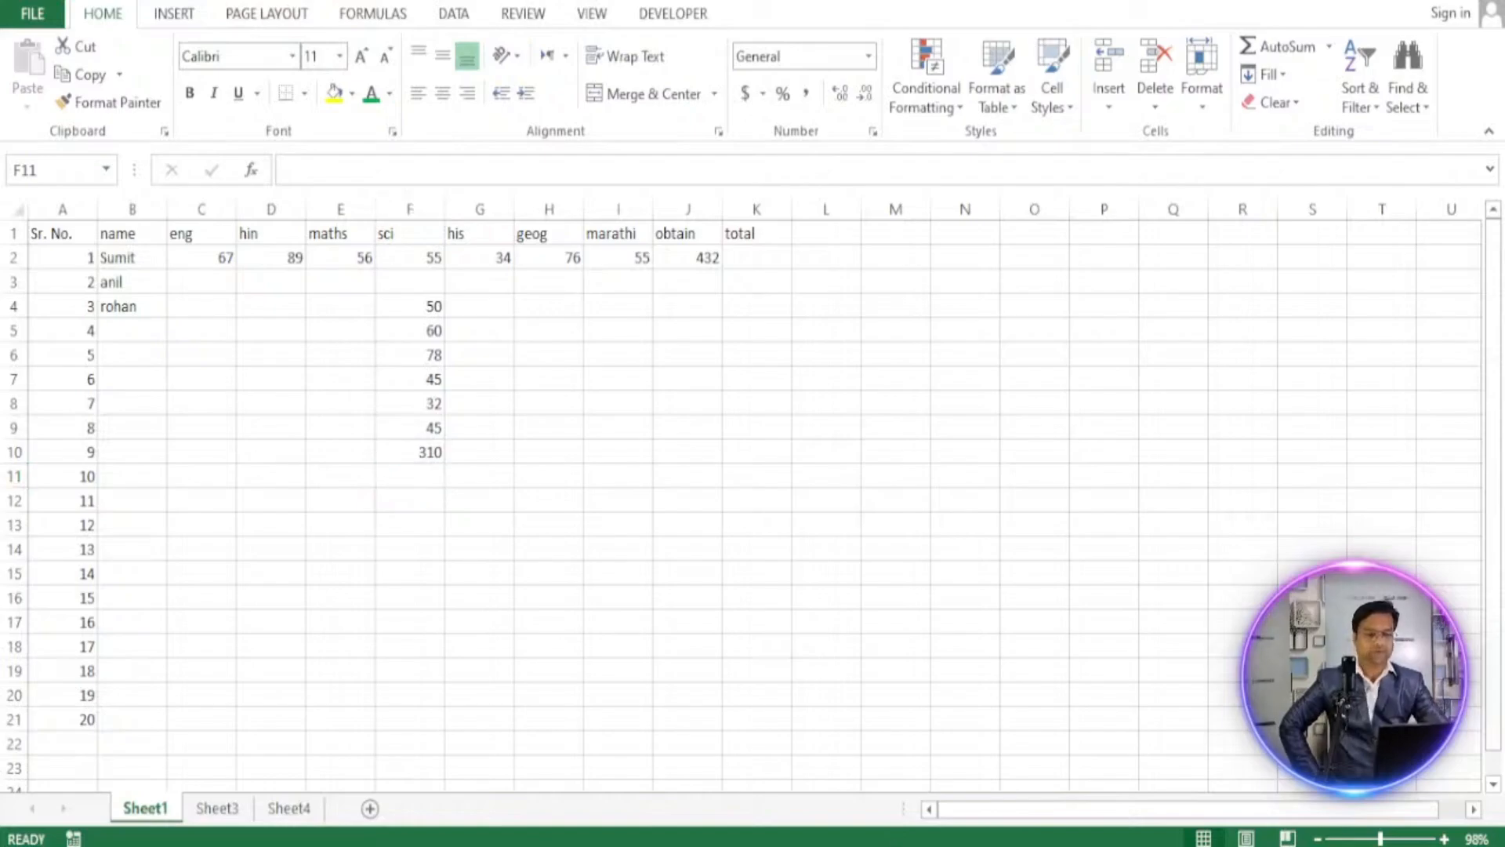
pyautogui.click(706, 844)
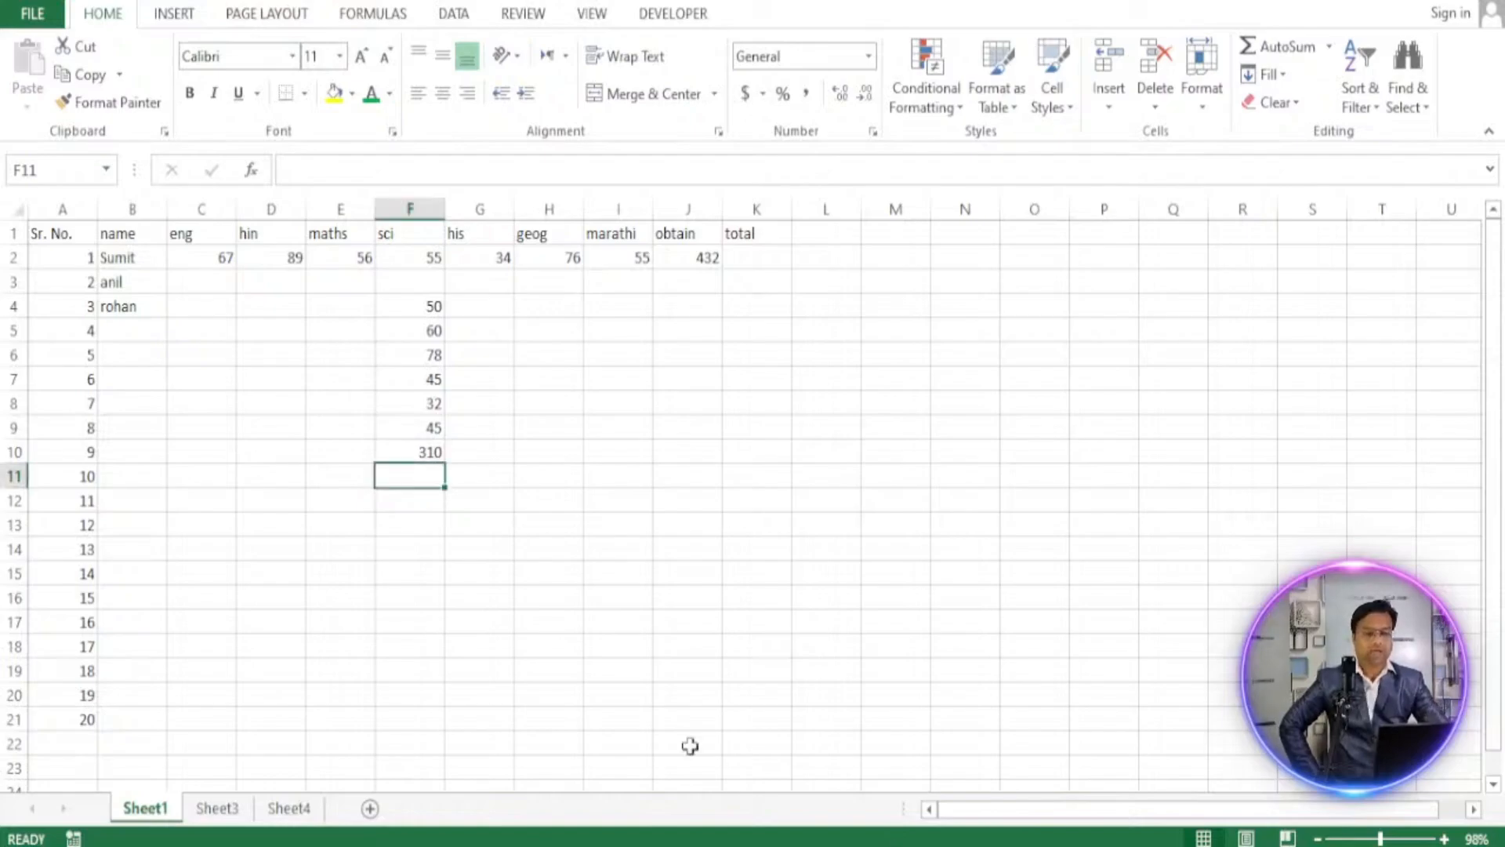
pyautogui.click(428, 455)
pyautogui.press('Delete')
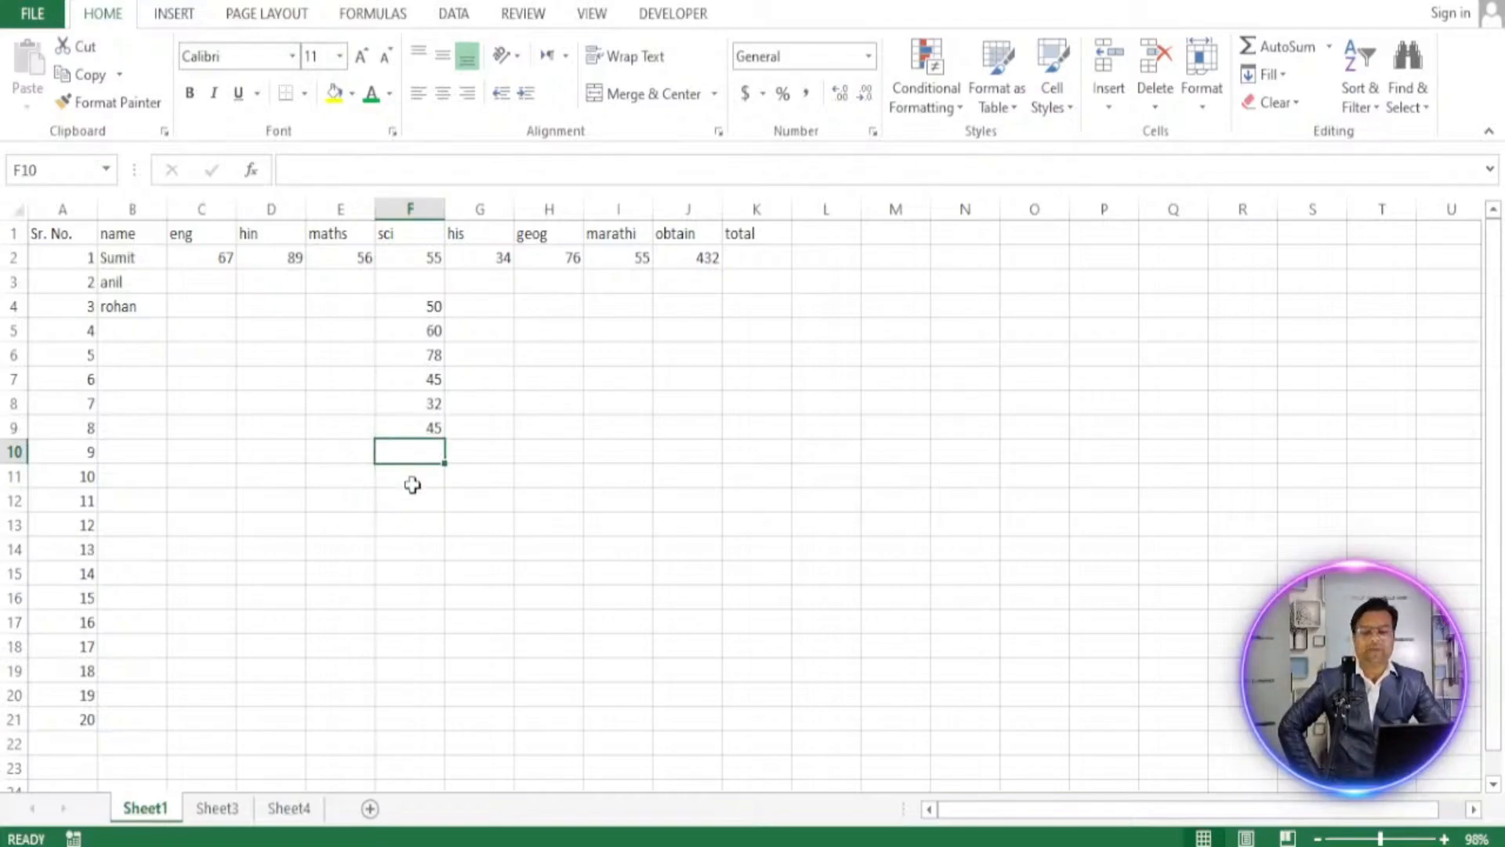
# Leave F10 empty and enter the values 78, 78 and 56 in cells F11 to F13.
pyautogui.click(413, 482)
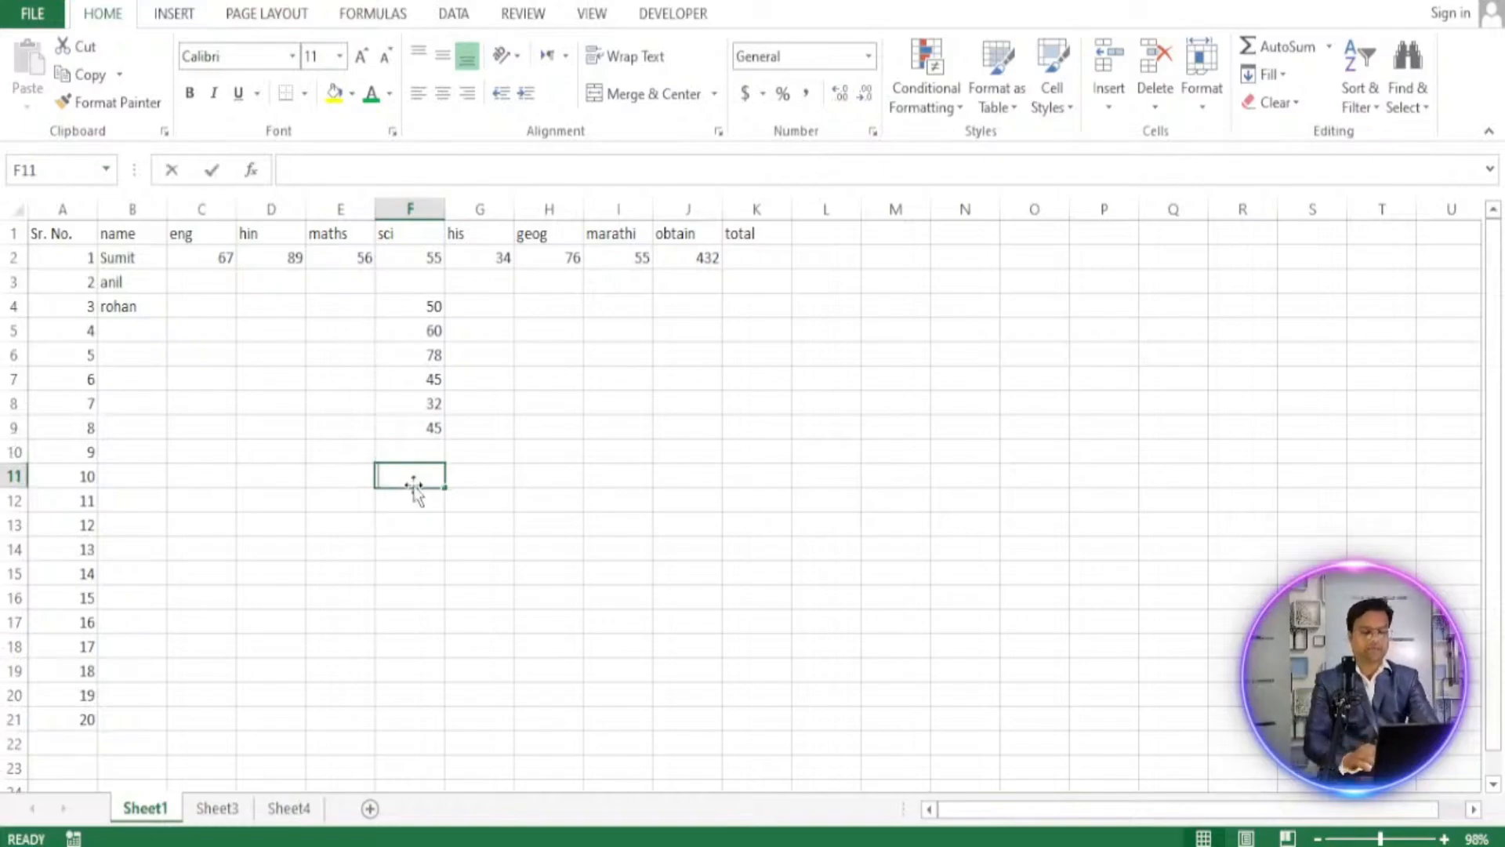
pyautogui.write('70')
pyautogui.press('Return')
pyautogui.write('78')
pyautogui.press('Return')
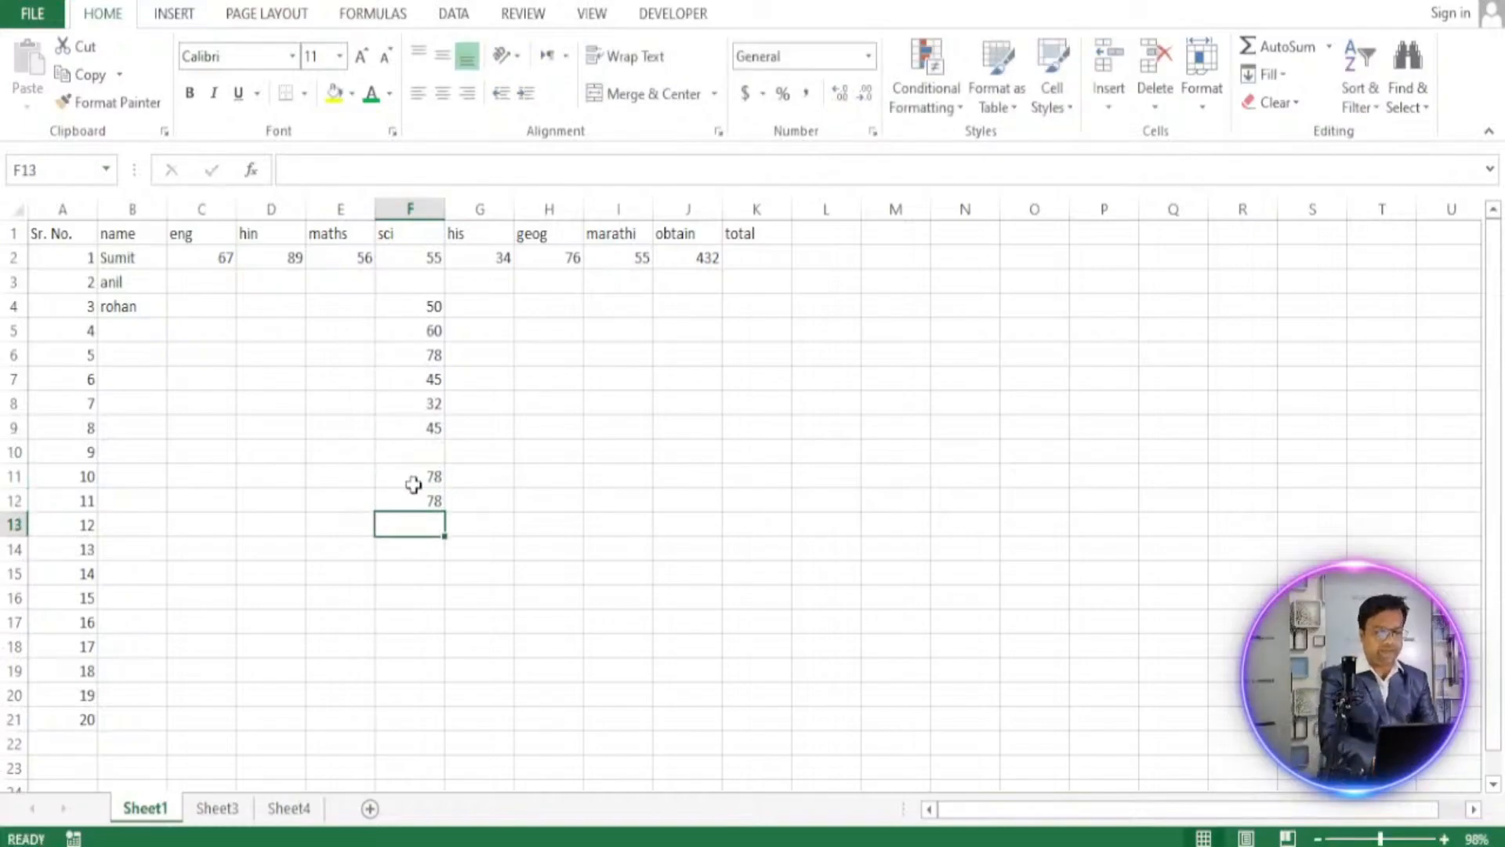
pyautogui.write('56')
pyautogui.press('Return')
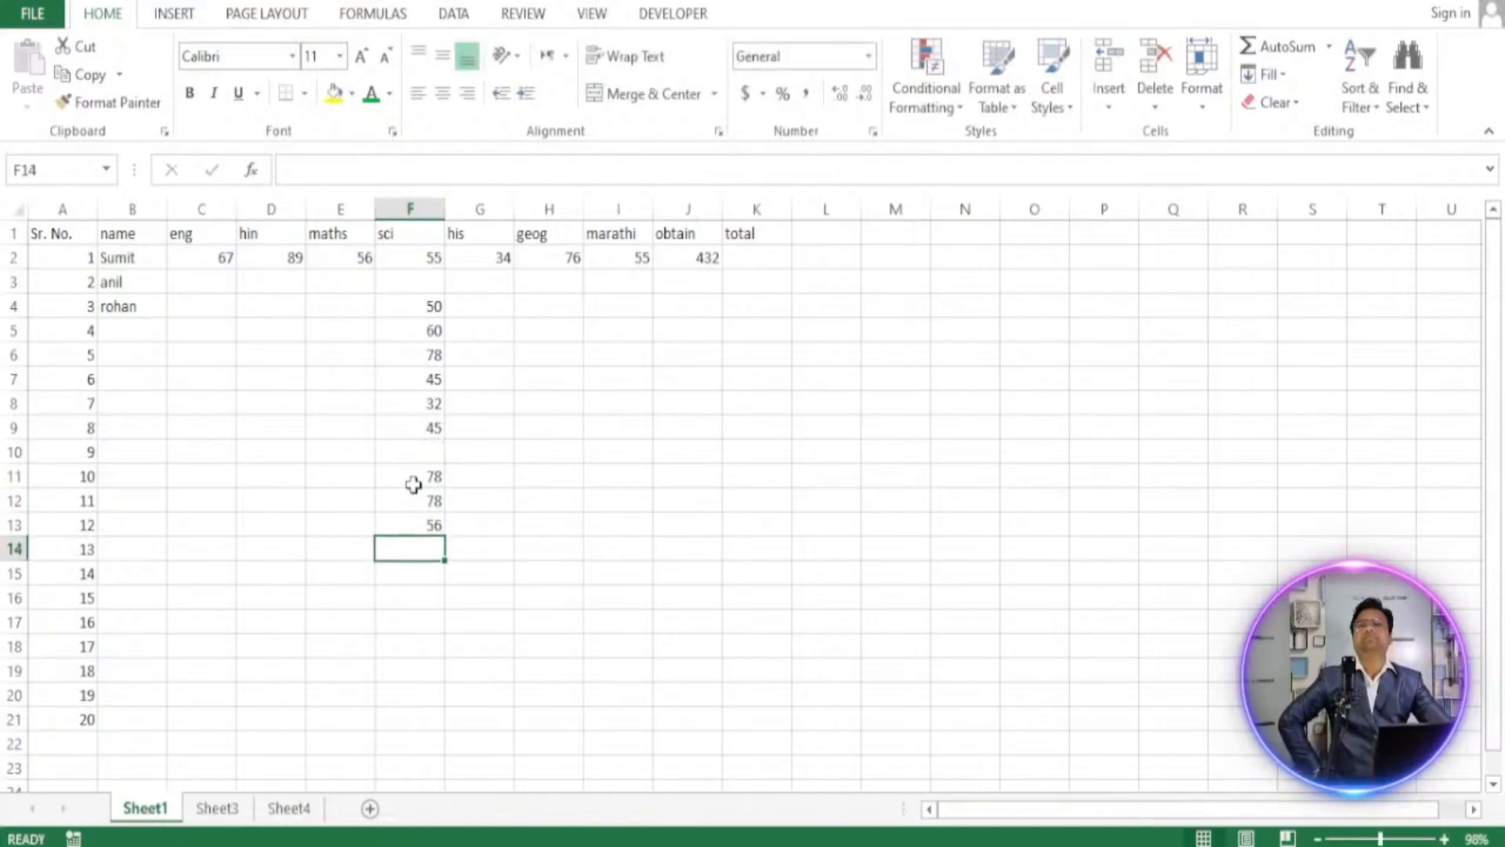
# Try AutoSum in F14 on the column interrupted by the empty cell F10, and clear the formula from F14.
pyautogui.click(424, 450)
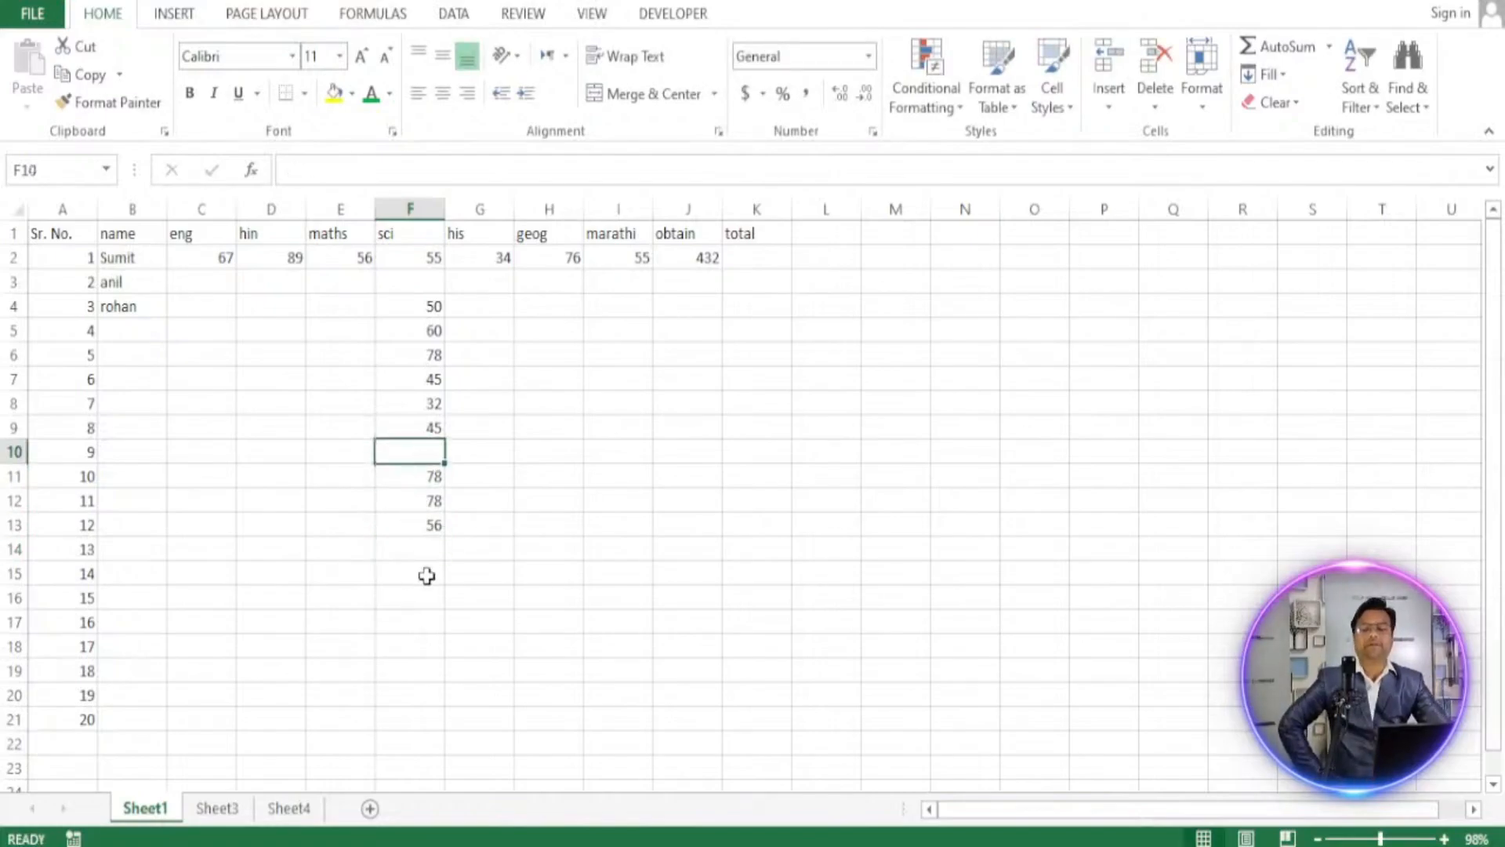
pyautogui.click(428, 554)
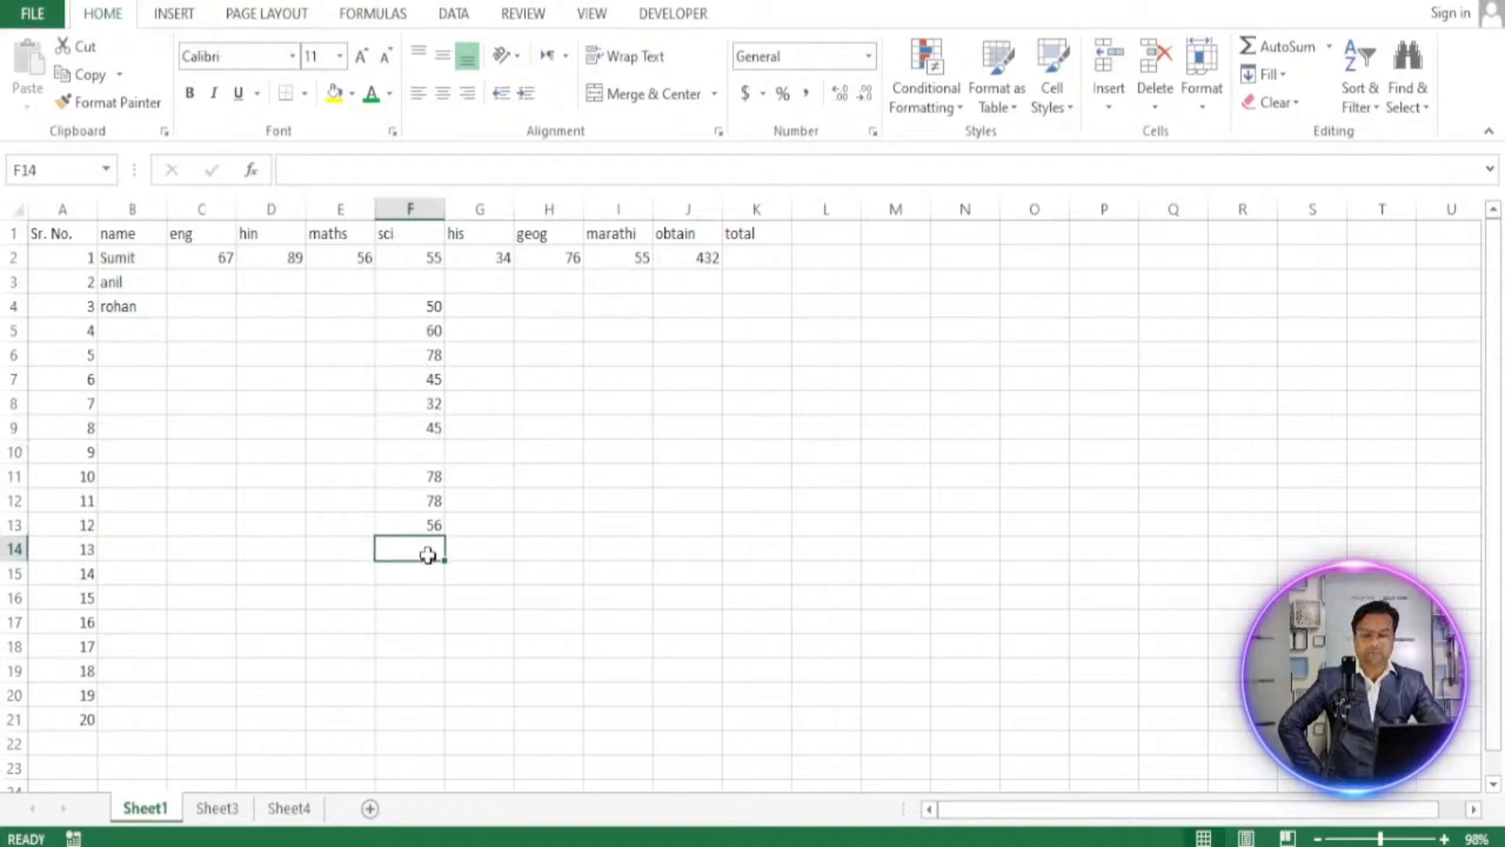
pyautogui.moveTo(431, 310); pyautogui.dragTo(423, 522)
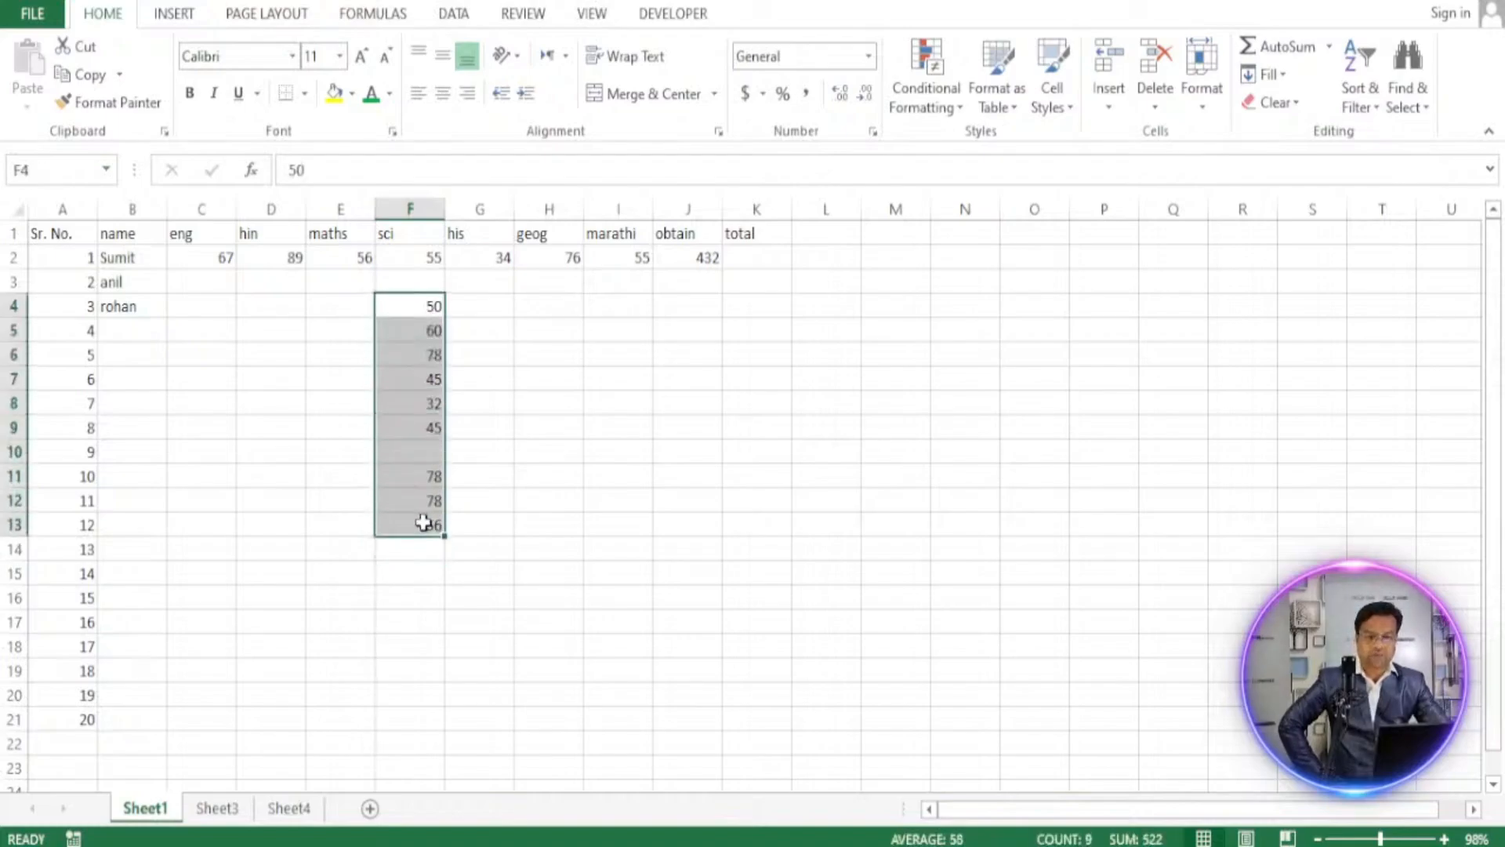
pyautogui.click(415, 555)
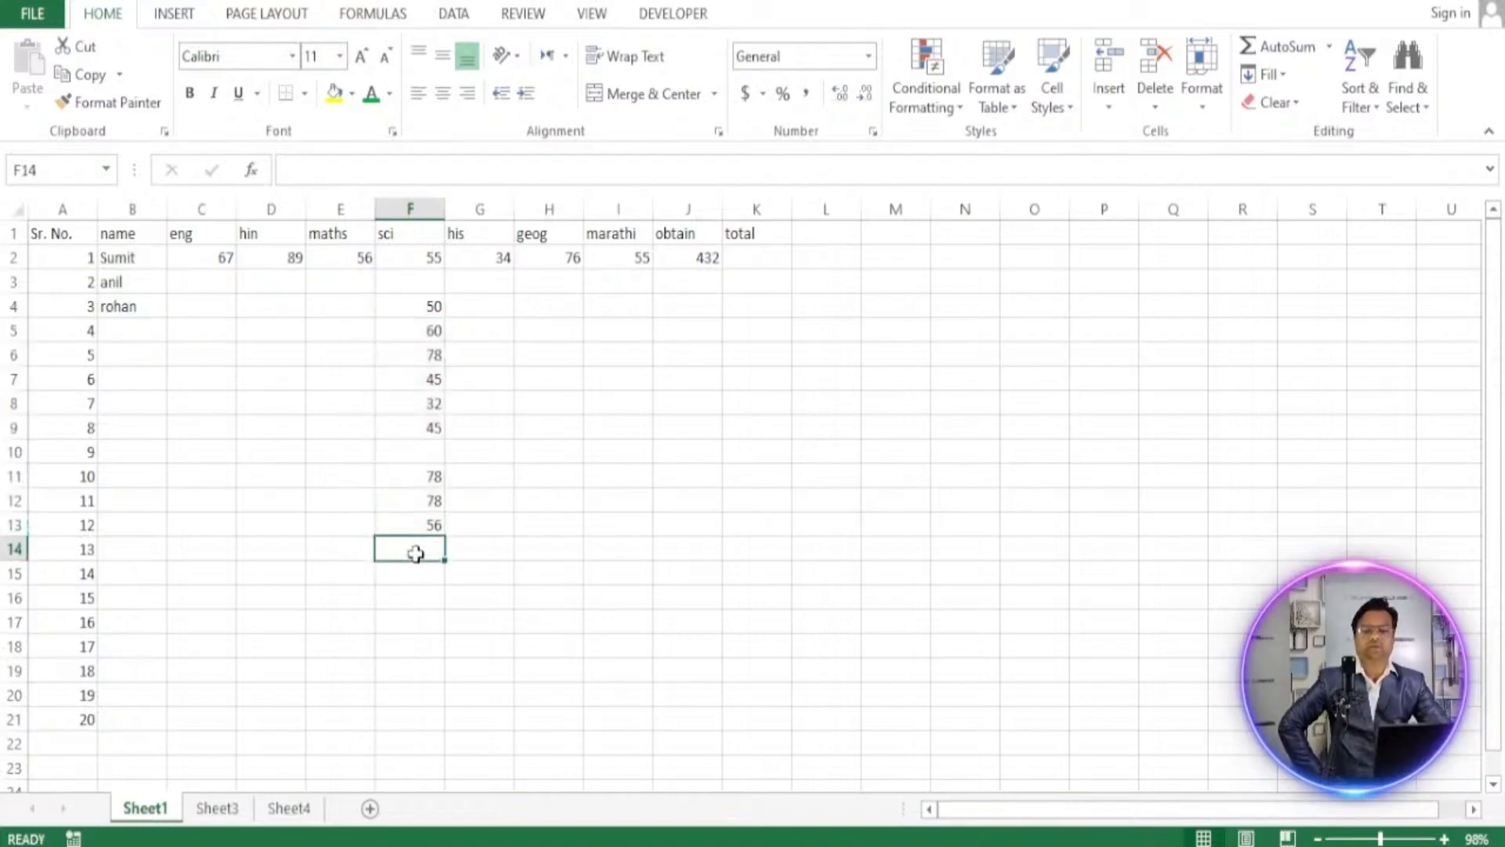
pyautogui.click(1290, 48)
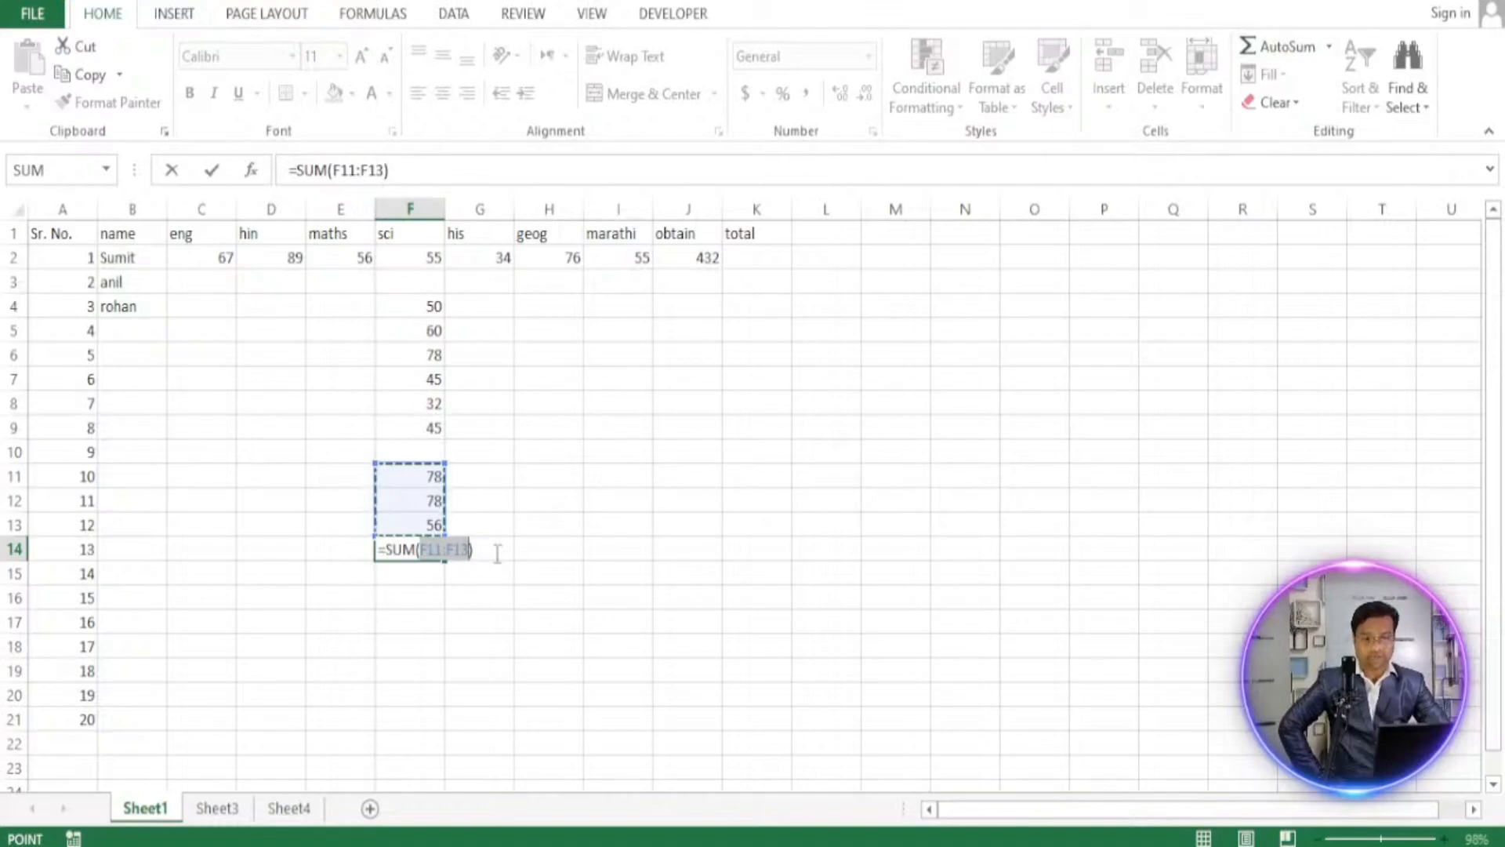
pyautogui.press('Return')
pyautogui.click(432, 552)
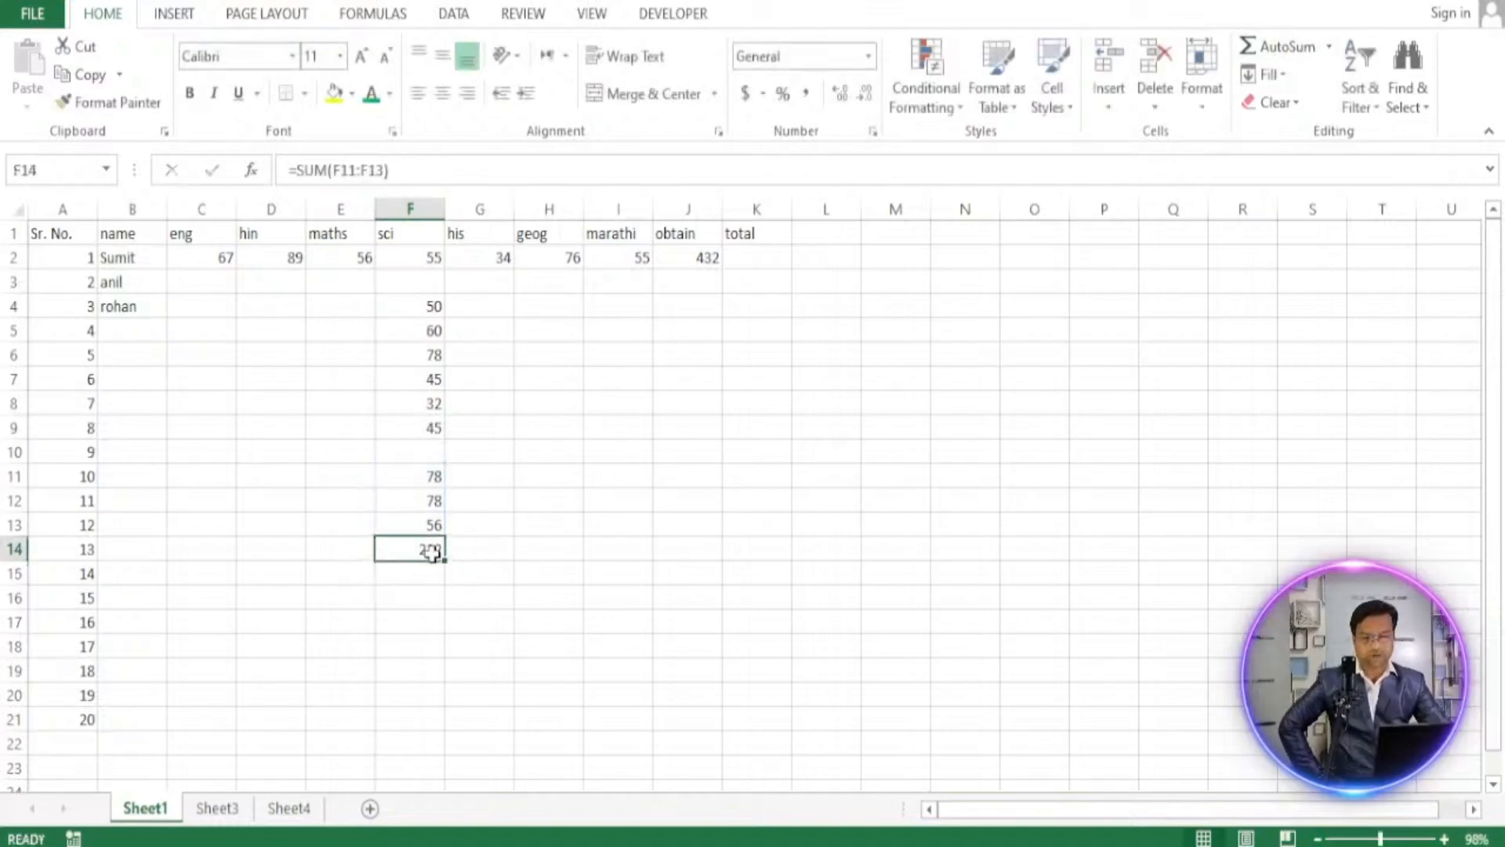
pyautogui.press('Delete')
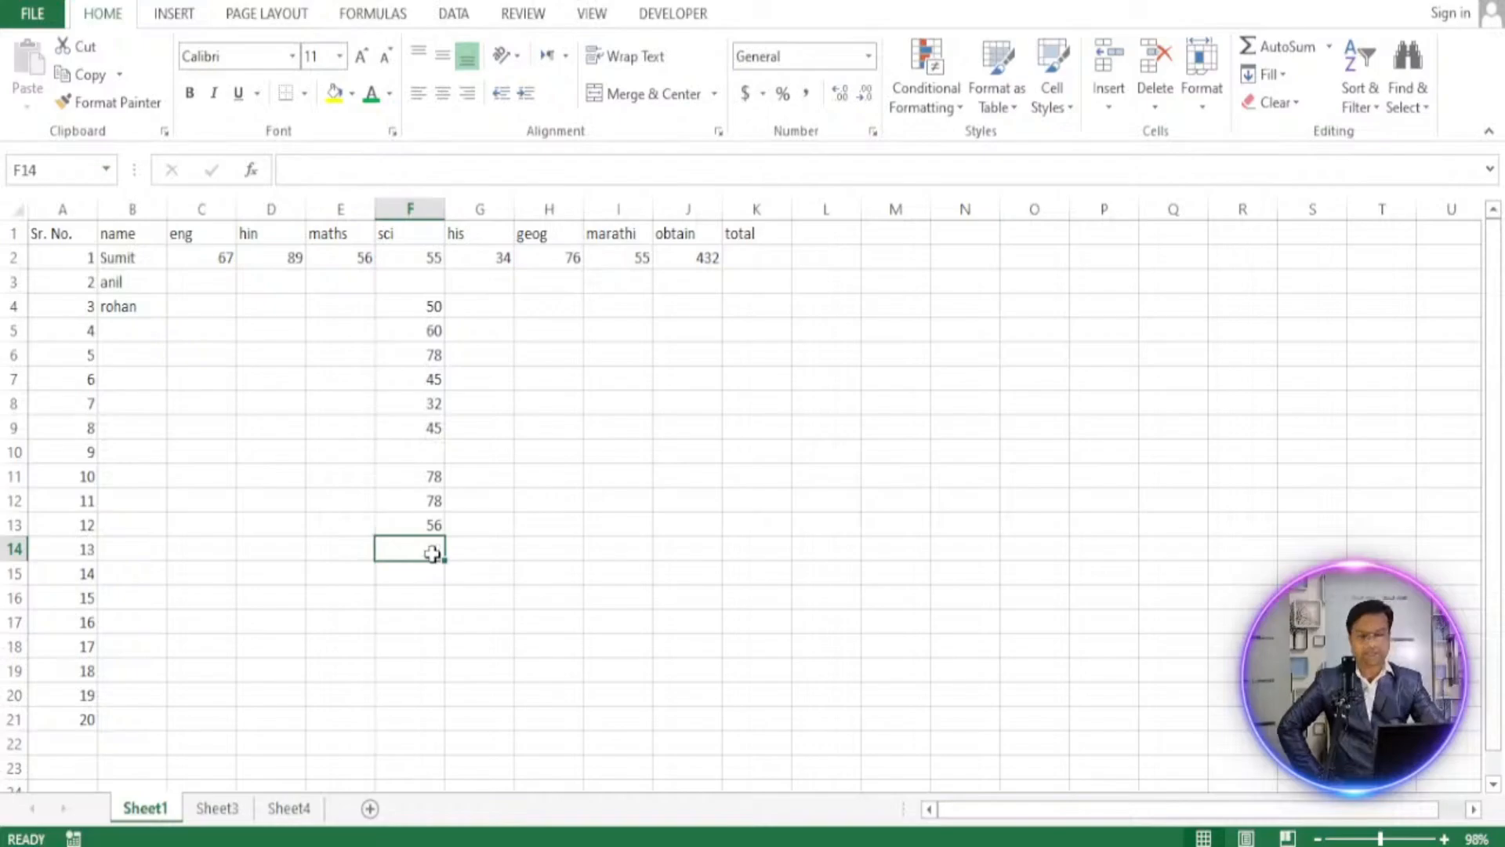
# Fill the empty cell F10 with the value 0.
pyautogui.click(435, 453)
pyautogui.write('0')
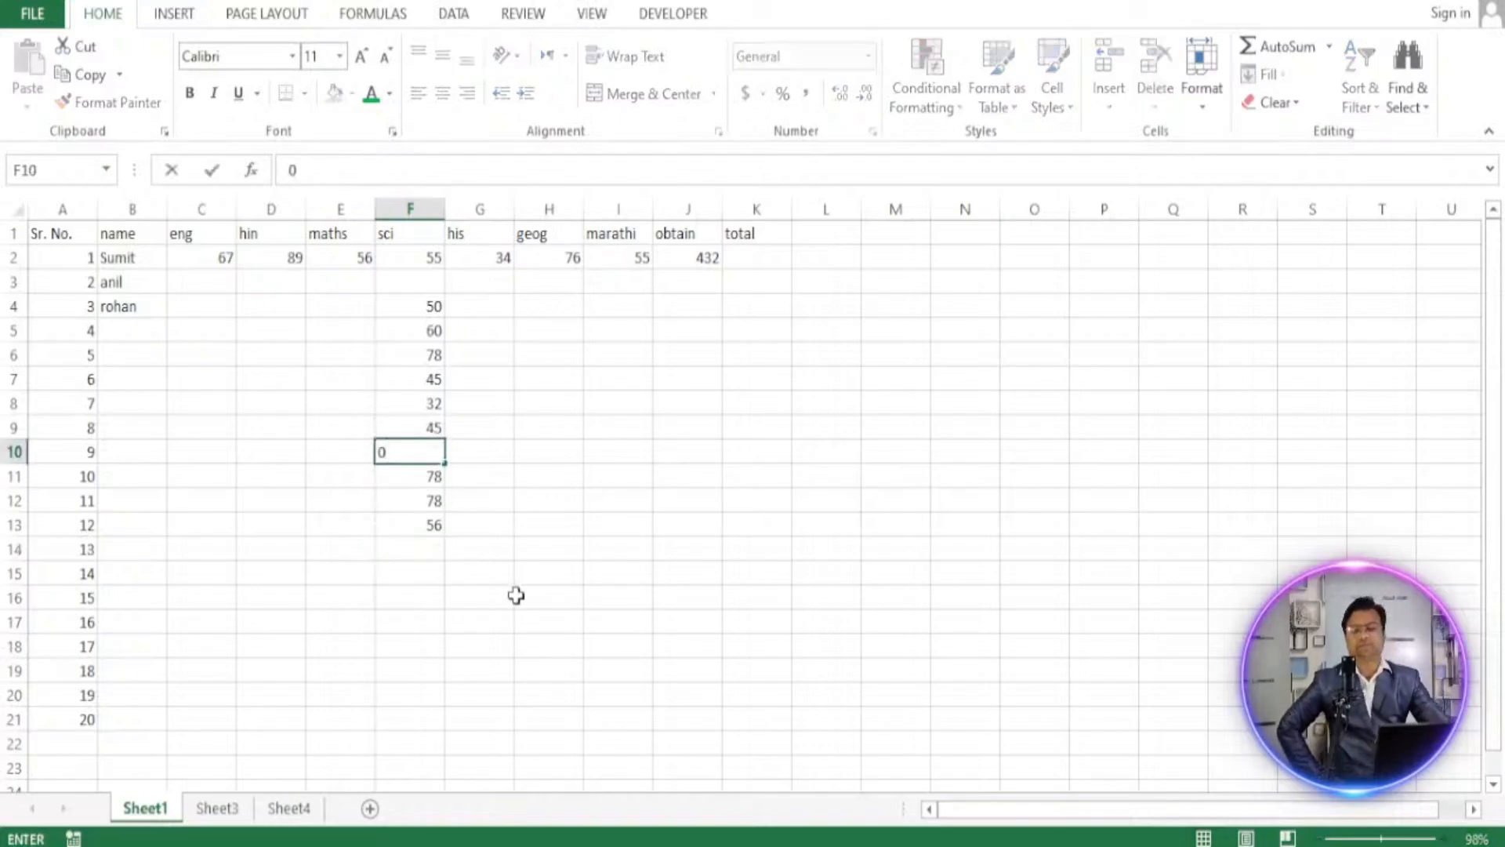
pyautogui.click(464, 604)
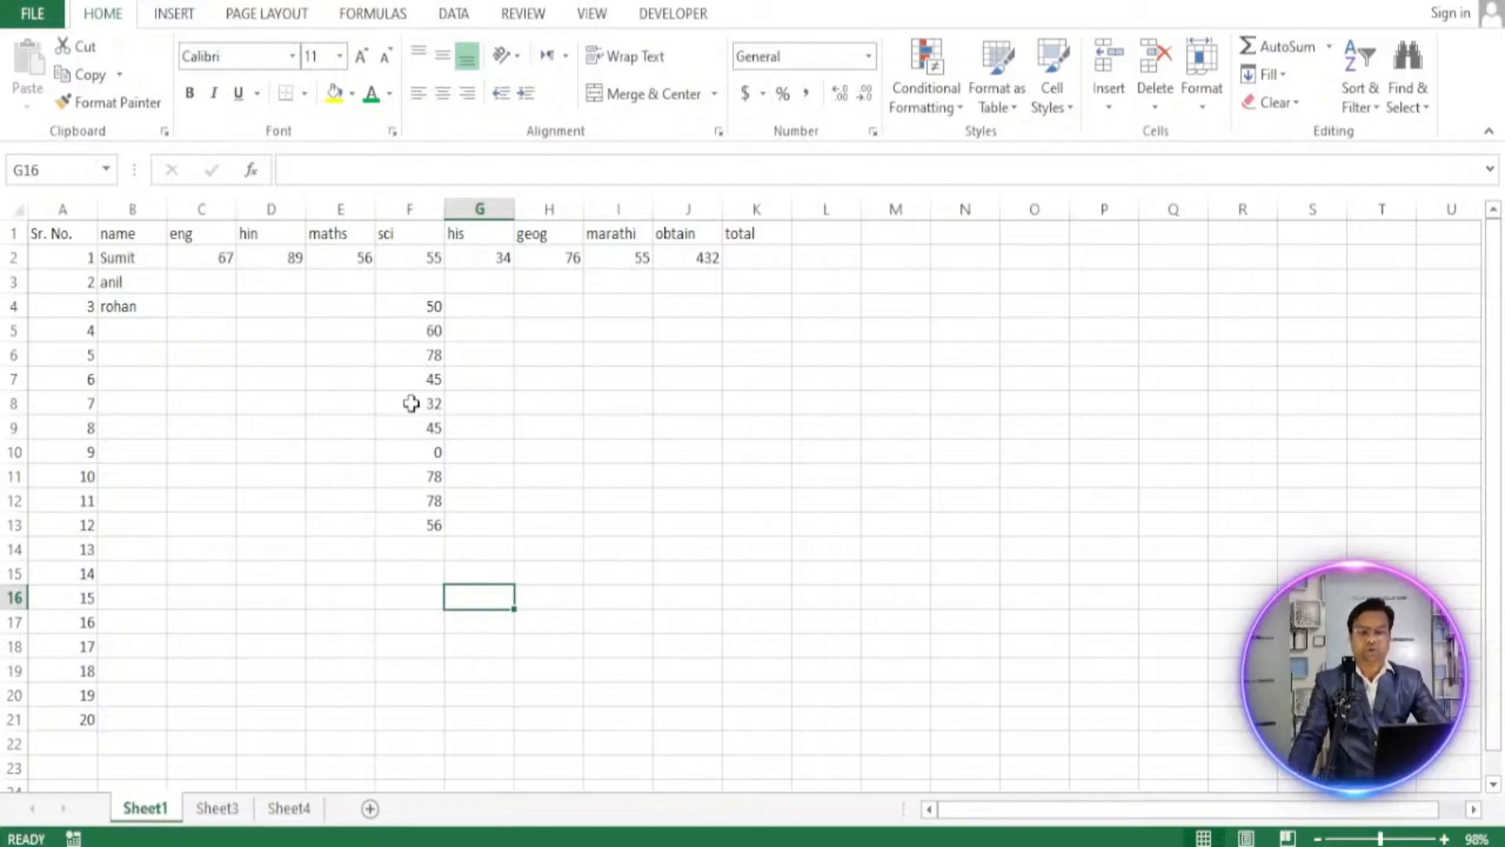
# Add up F4 to F13 in cell F14 with AutoSum, and compare its formula with the one in J2.
pyautogui.click(414, 548)
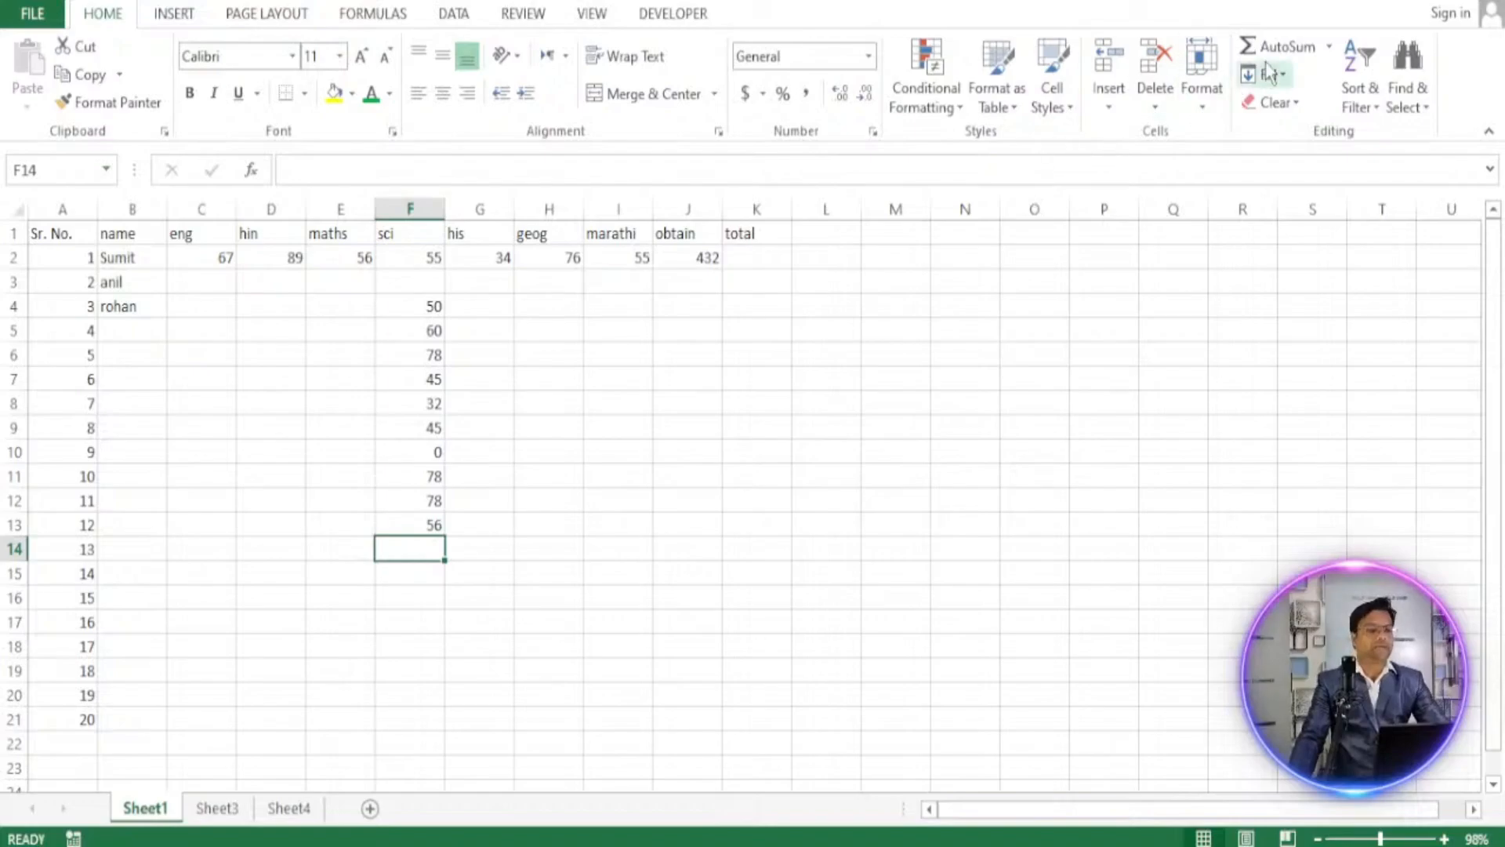
pyautogui.click(1286, 48)
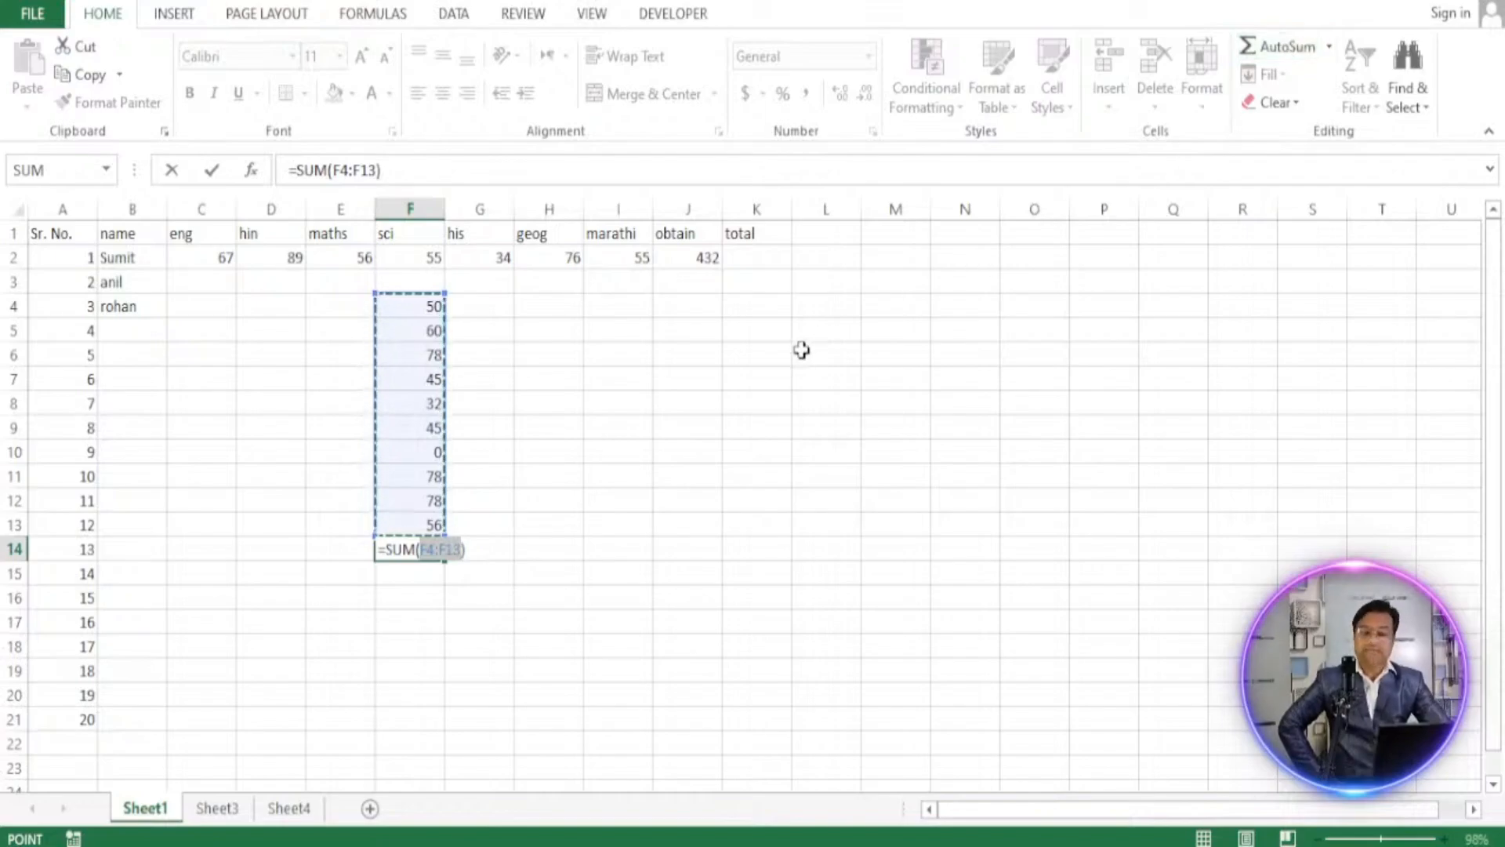
pyautogui.press('Return')
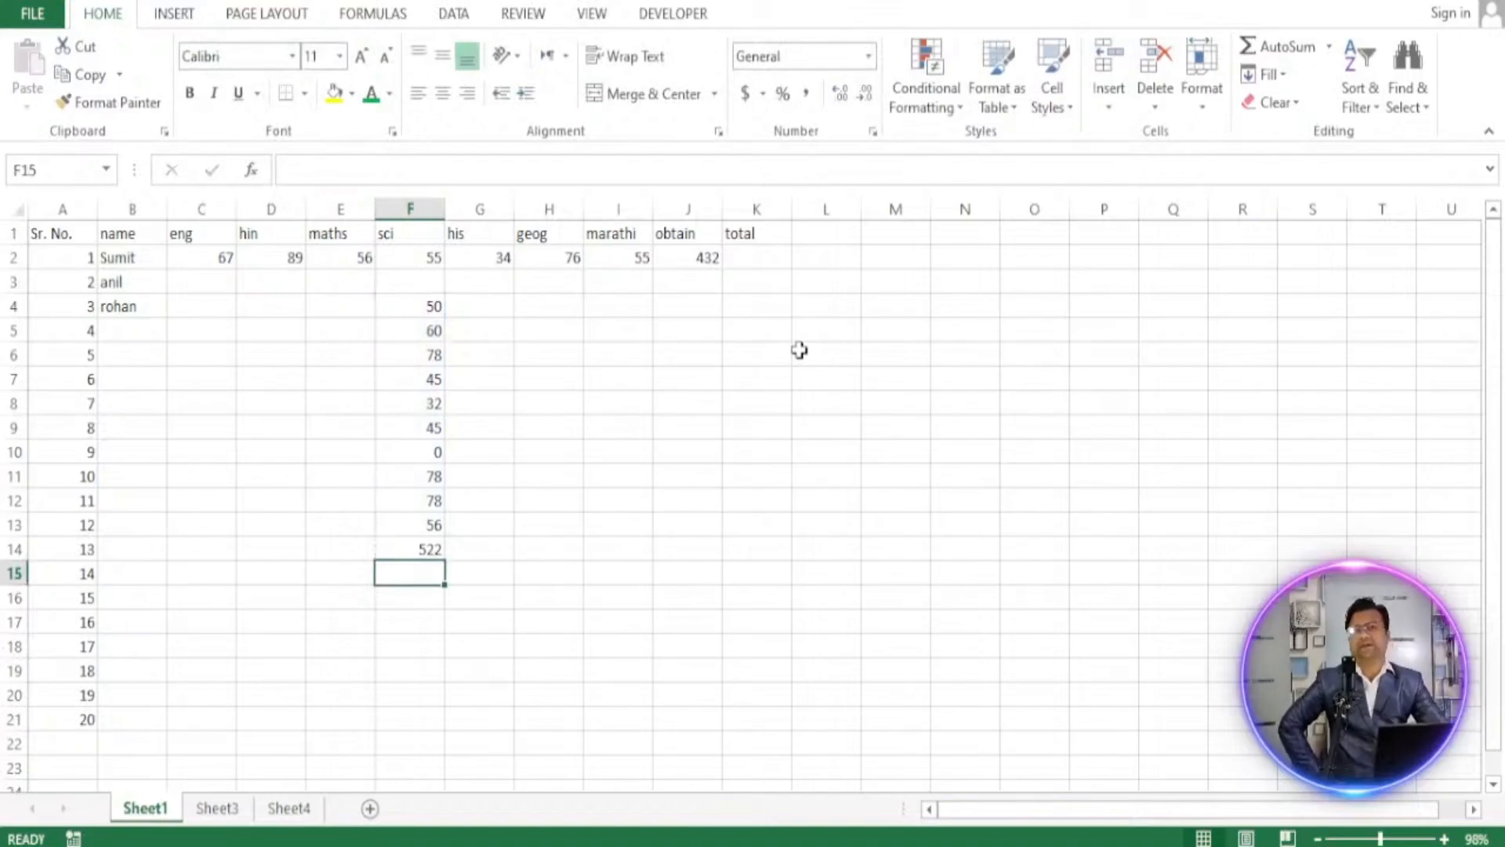
pyautogui.click(399, 555)
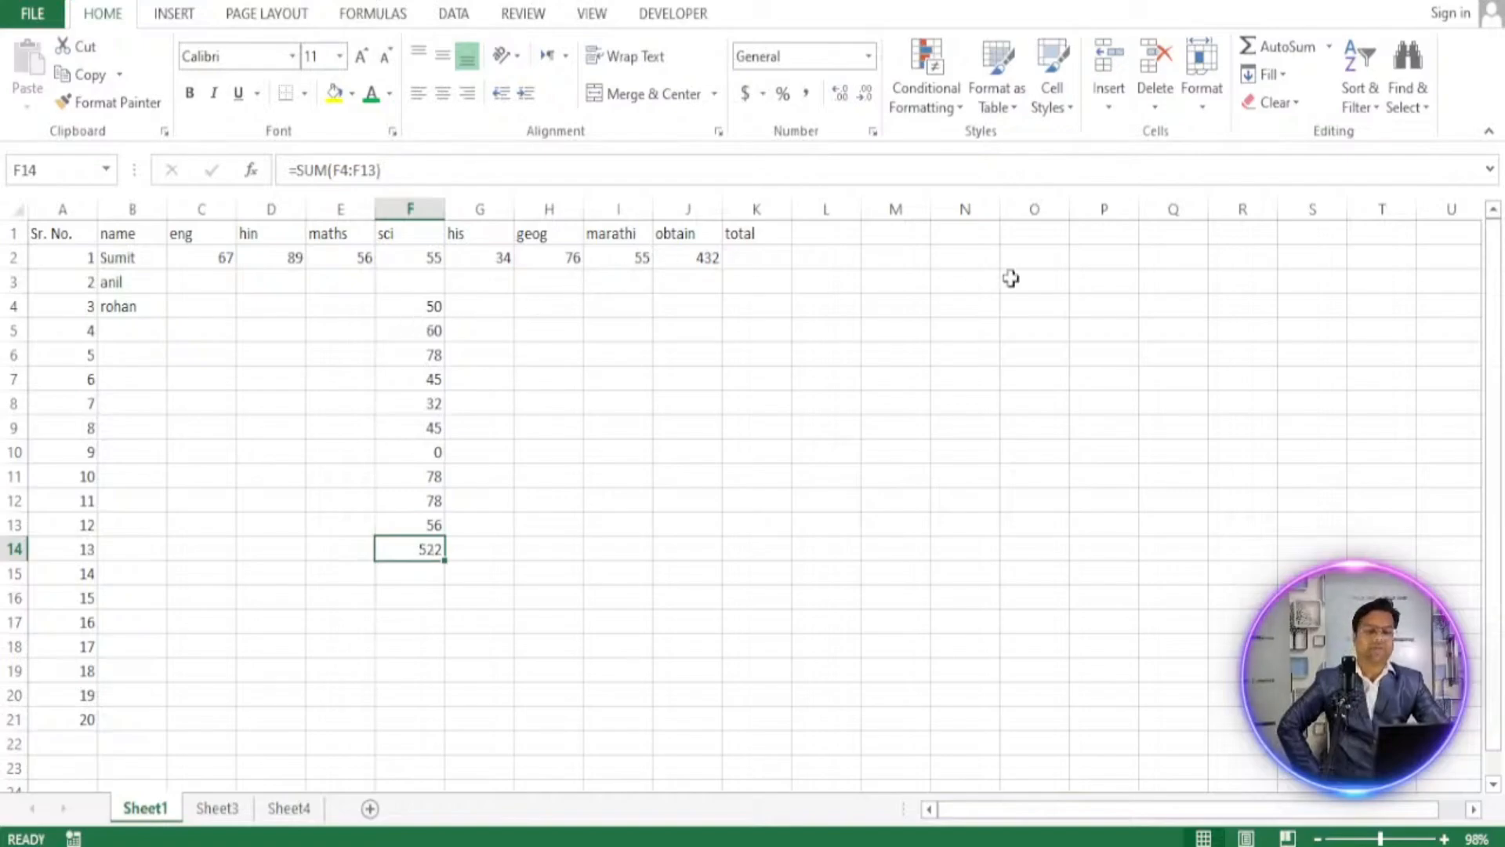
pyautogui.moveTo(396, 301); pyautogui.dragTo(392, 502)
pyautogui.click(691, 262)
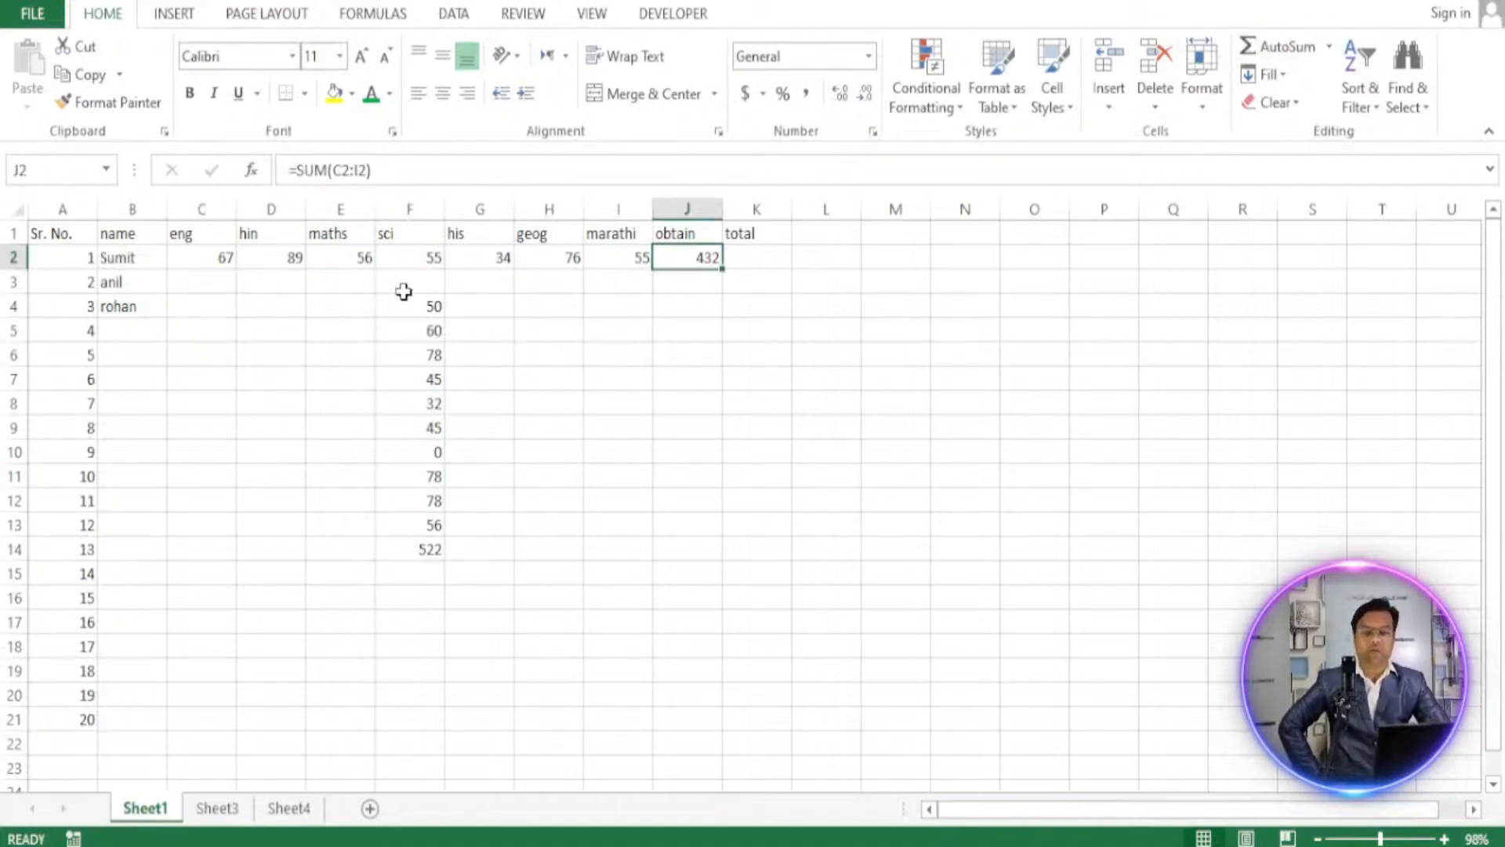
# Clear the sample numbers and their total from cells F4 to F14.
pyautogui.moveTo(403, 289); pyautogui.dragTo(436, 566)
pyautogui.press('BackSpace')
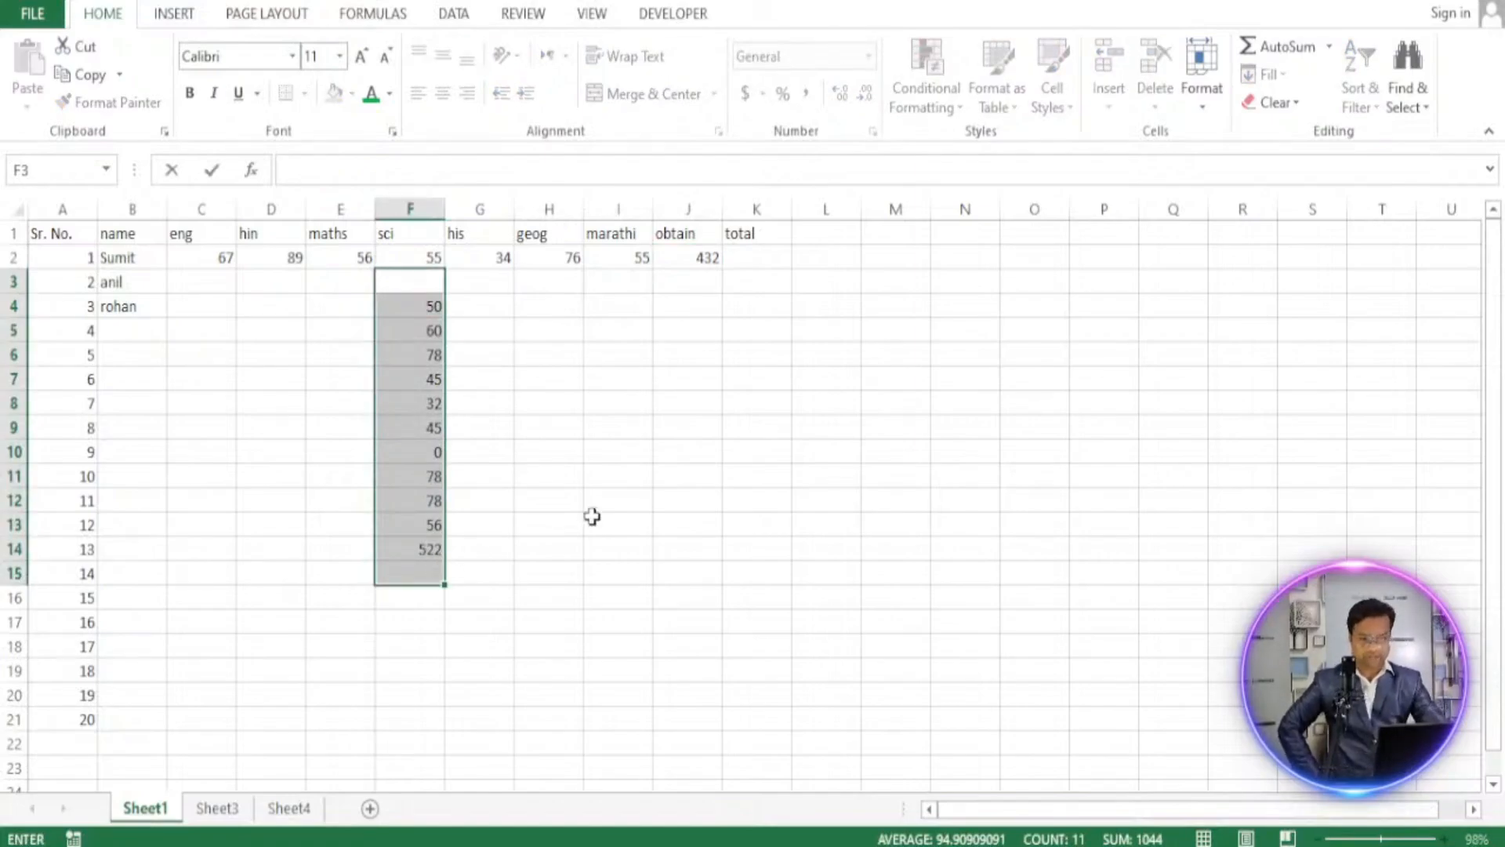
pyautogui.click(616, 499)
pyautogui.moveTo(434, 300); pyautogui.dragTo(432, 564)
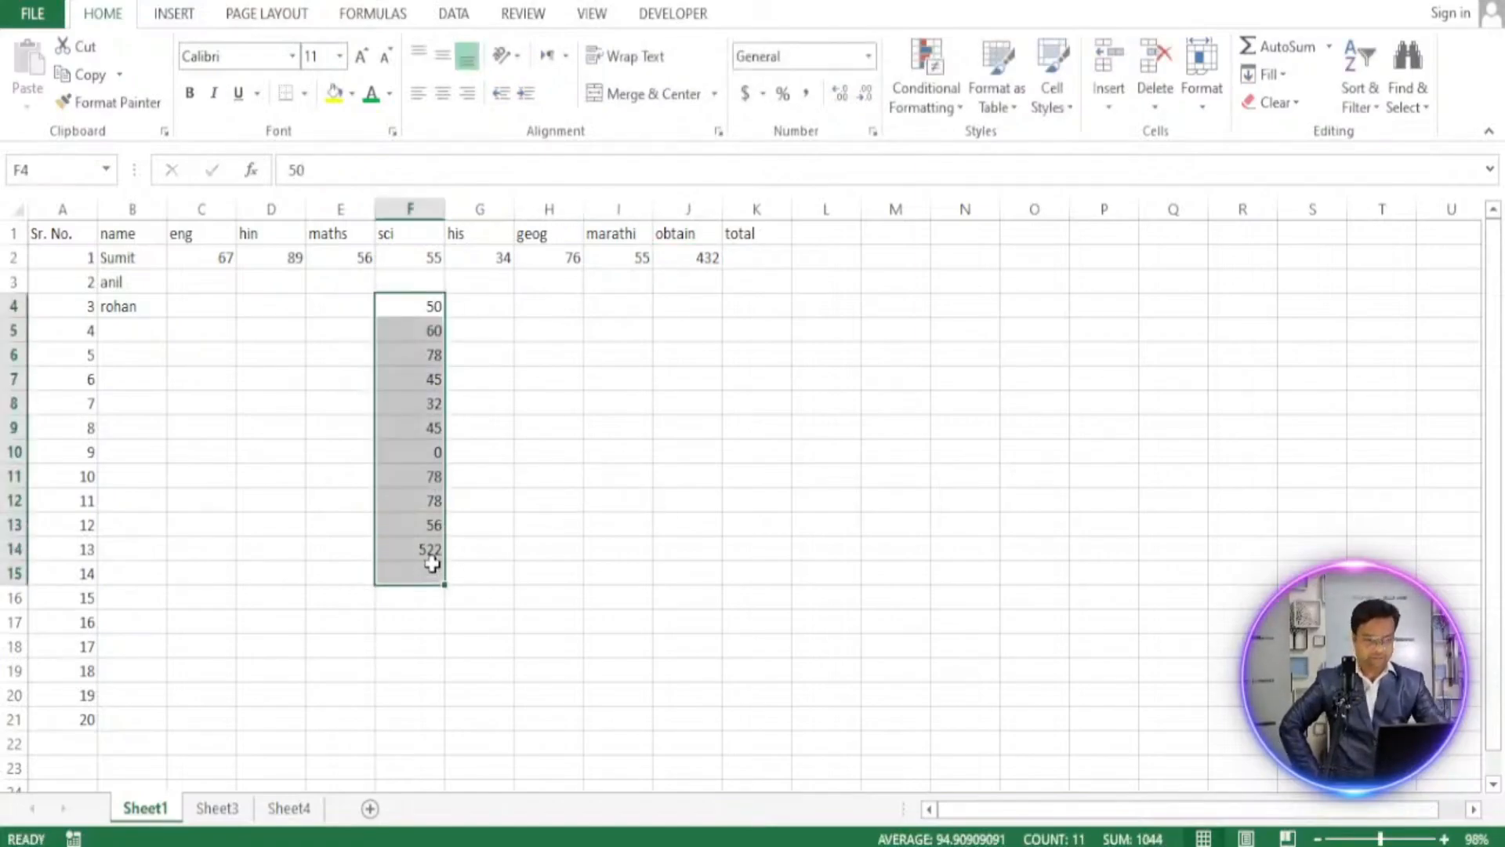
pyautogui.press('Delete')
pyautogui.click(549, 597)
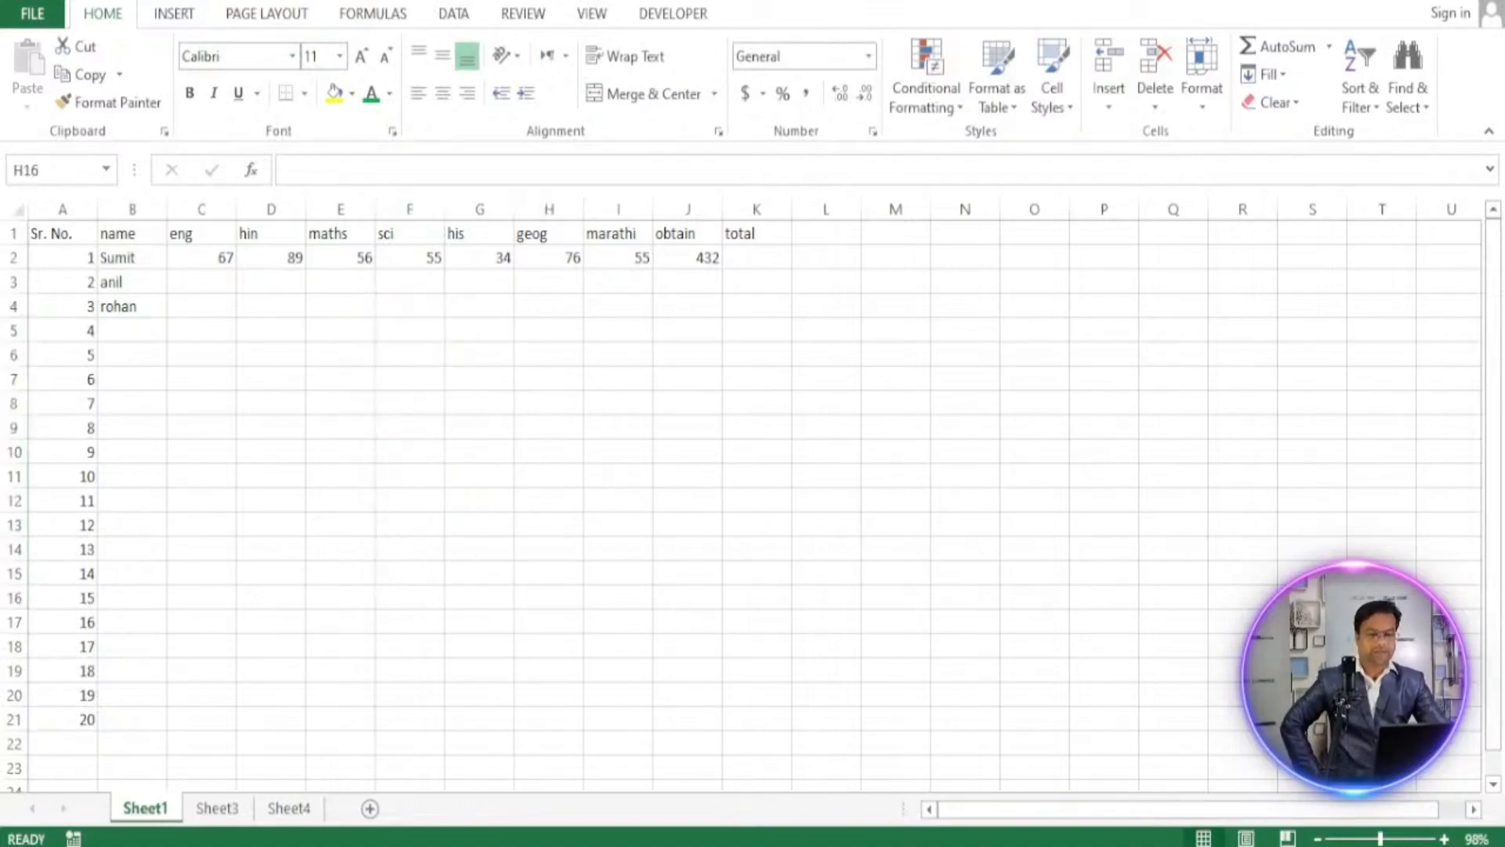
# Enter the second student's marks 57, 87 and 78 for eng, hin and maths in cells C3 to E3.
pyautogui.click(231, 291)
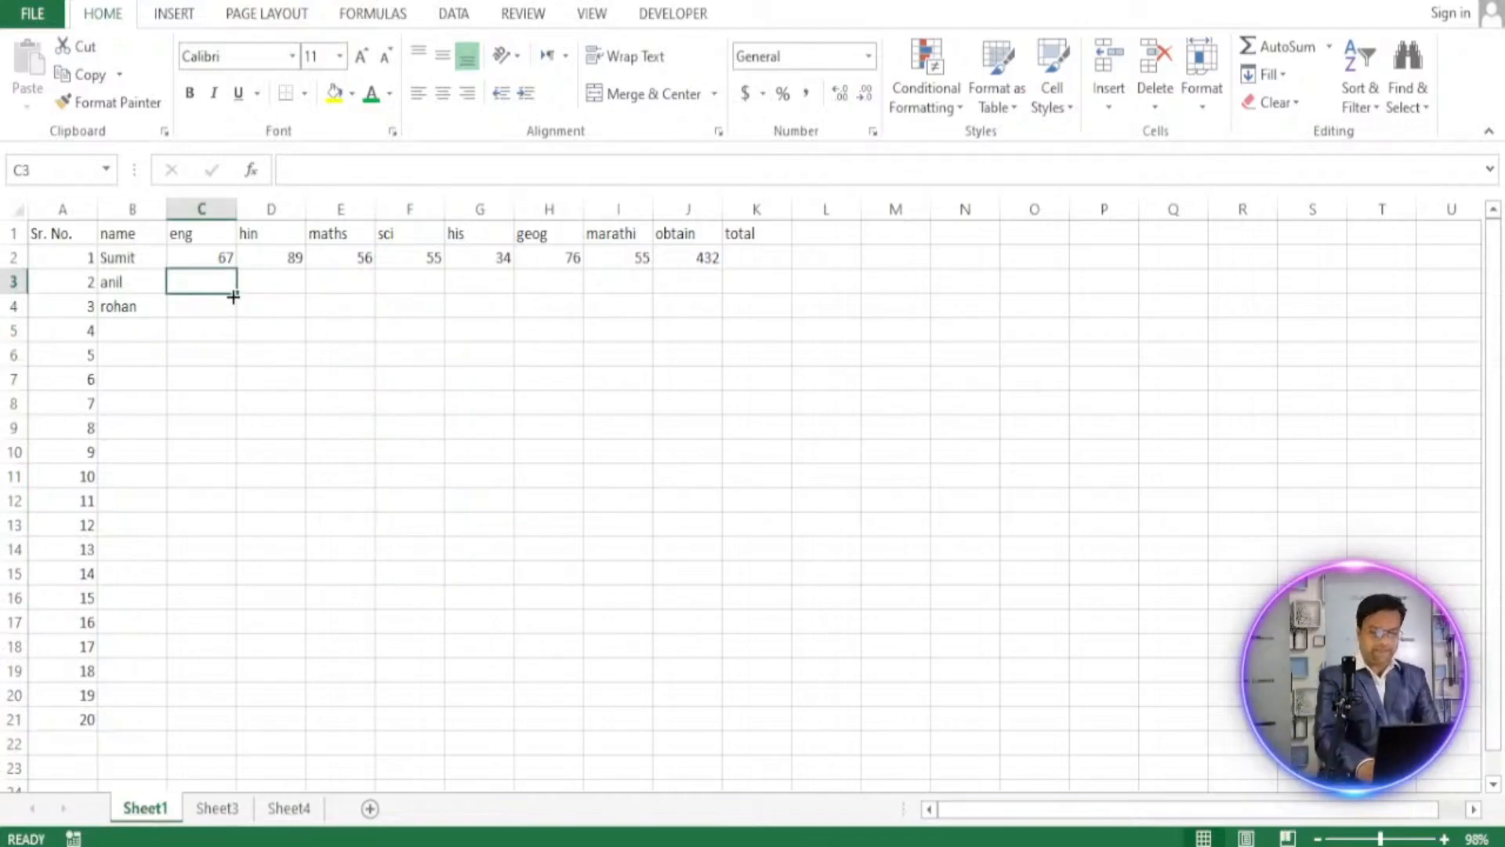
pyautogui.write('57')
pyautogui.press('Tab')
pyautogui.write('87')
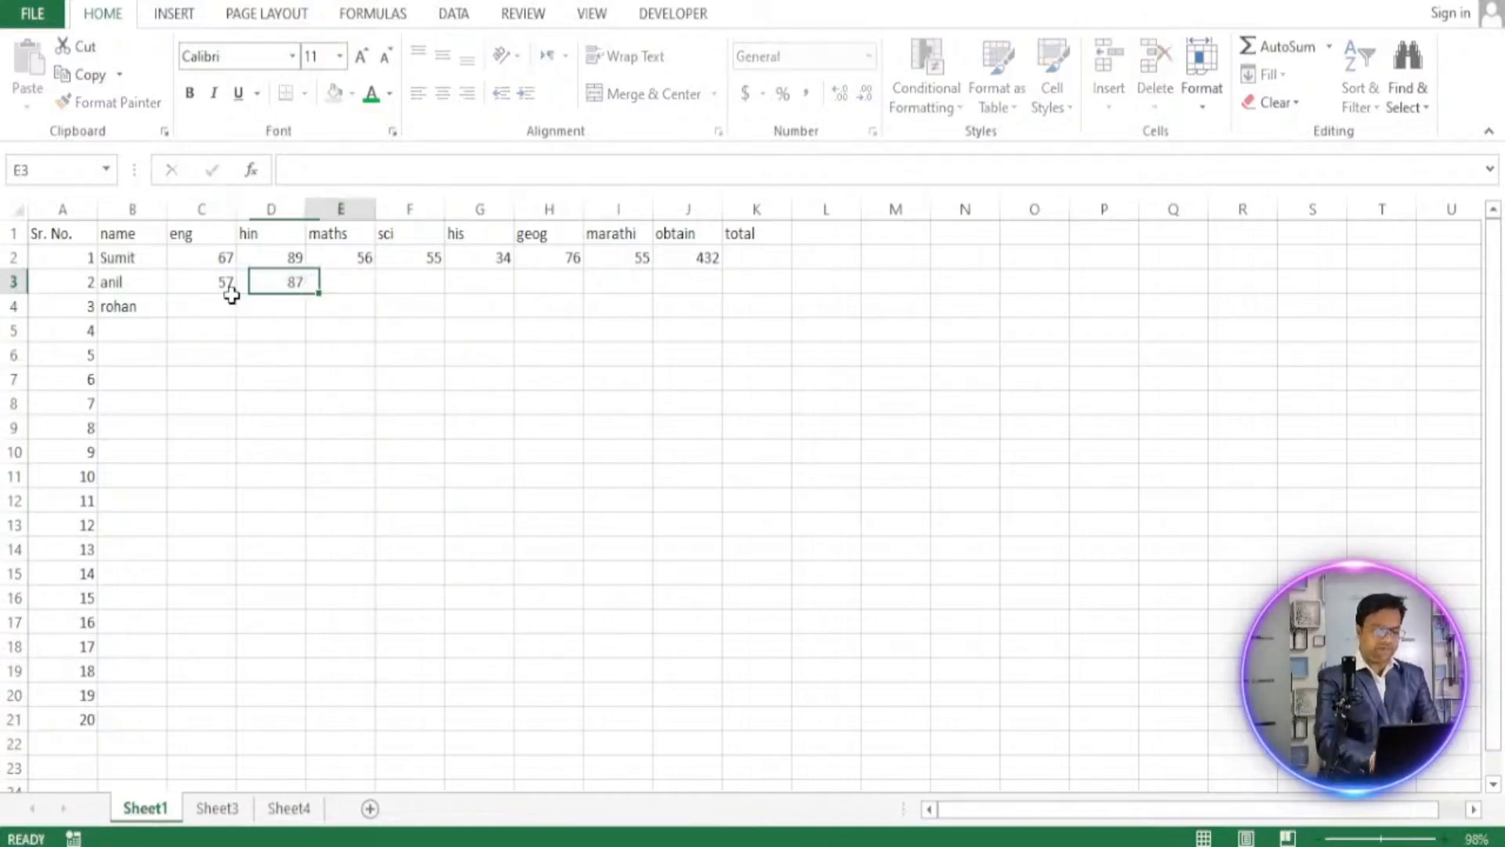
pyautogui.press('Tab')
pyautogui.write('78')
pyautogui.press('Tab')
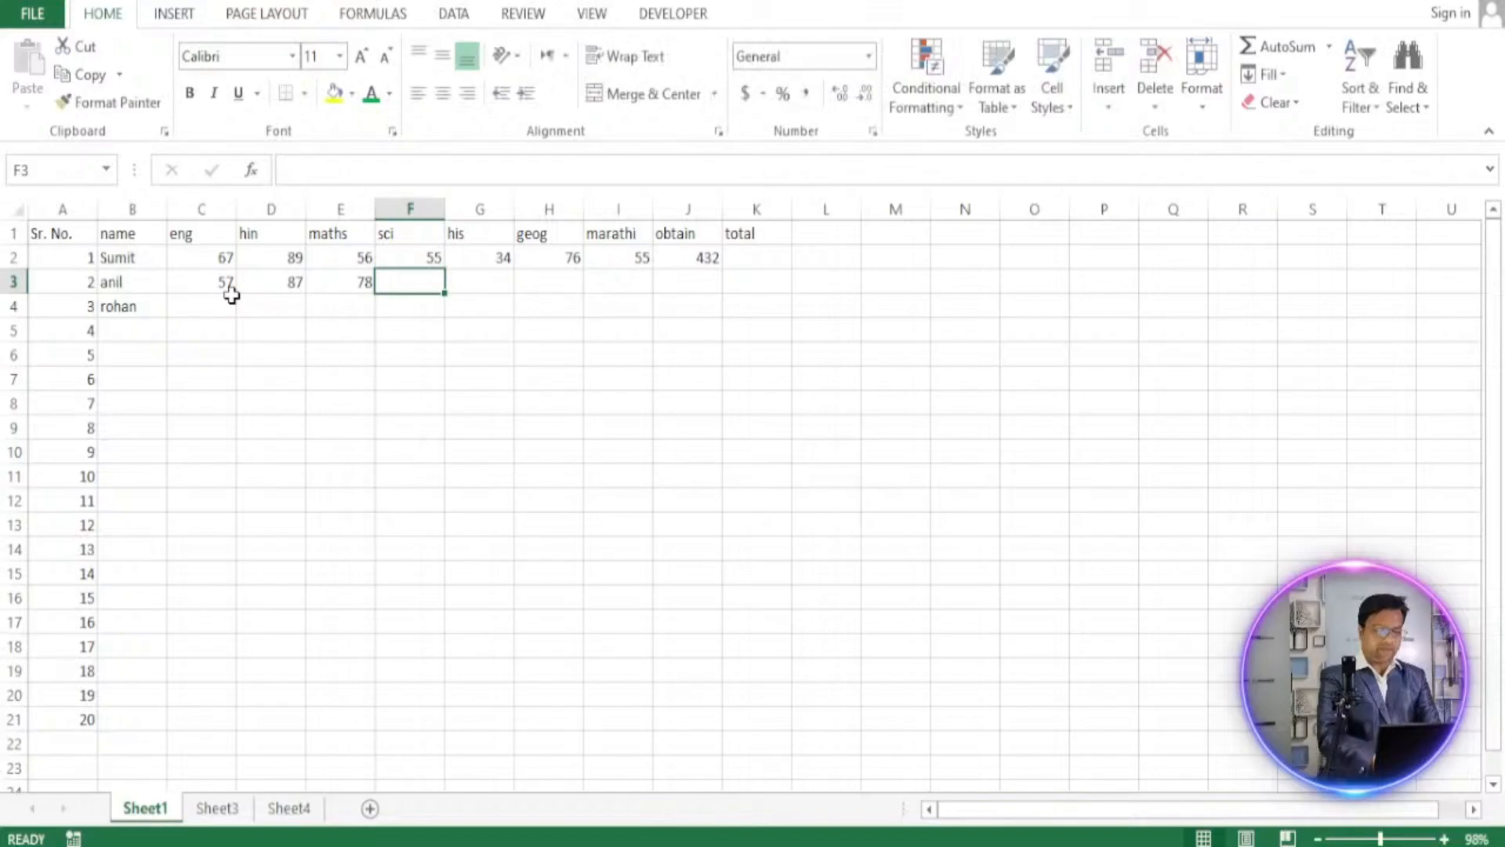
# Enter 87, 76, 67 and 89 in cells F3 to I3, and total the row in J3 with AutoSum.
pyautogui.write('87')
pyautogui.press('Tab')
pyautogui.write('76')
pyautogui.press('Tab')
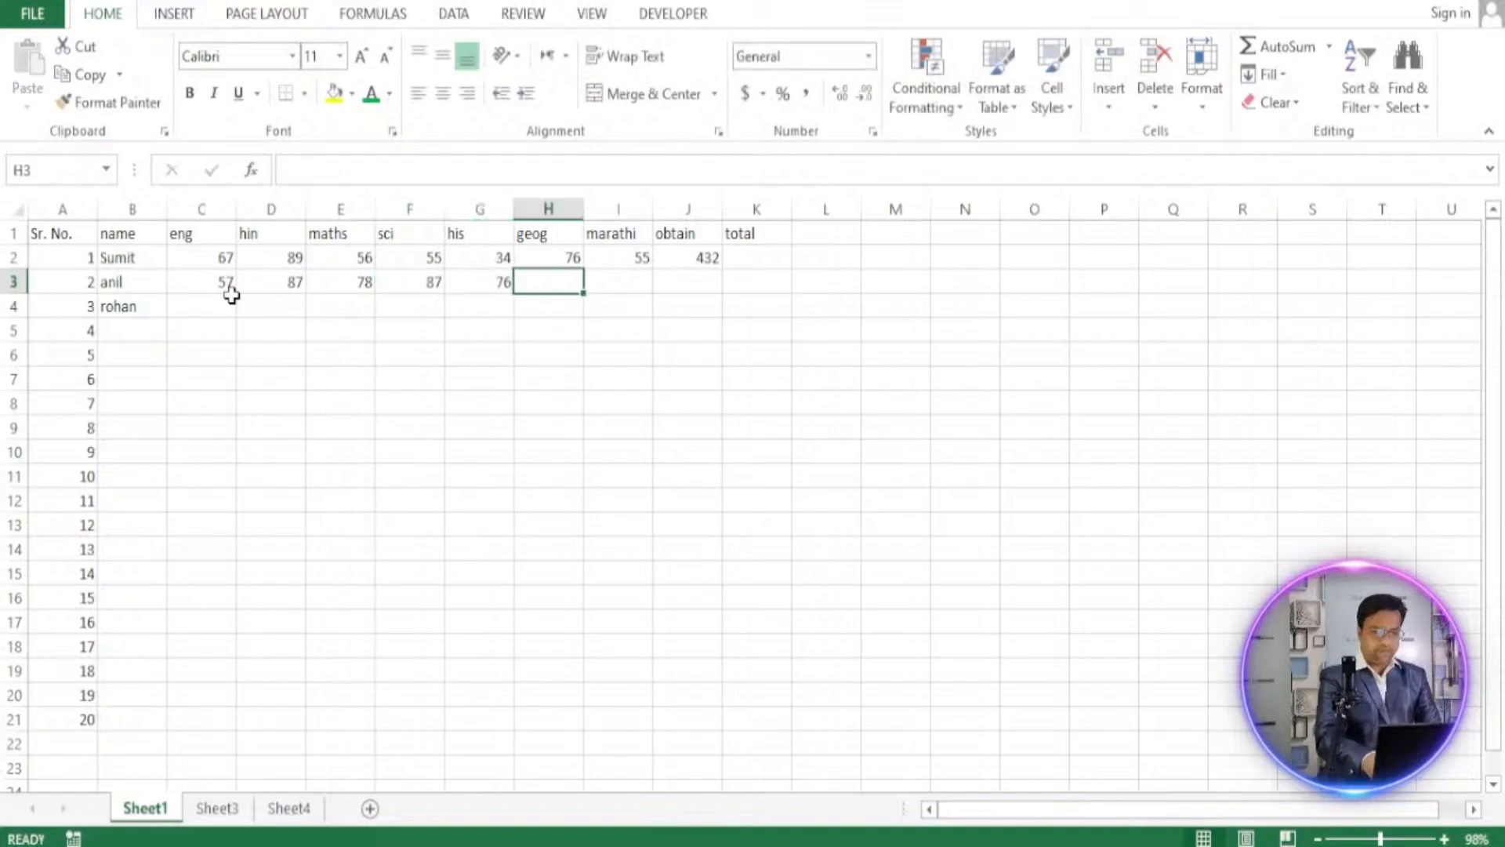
pyautogui.write('67')
pyautogui.press('Tab')
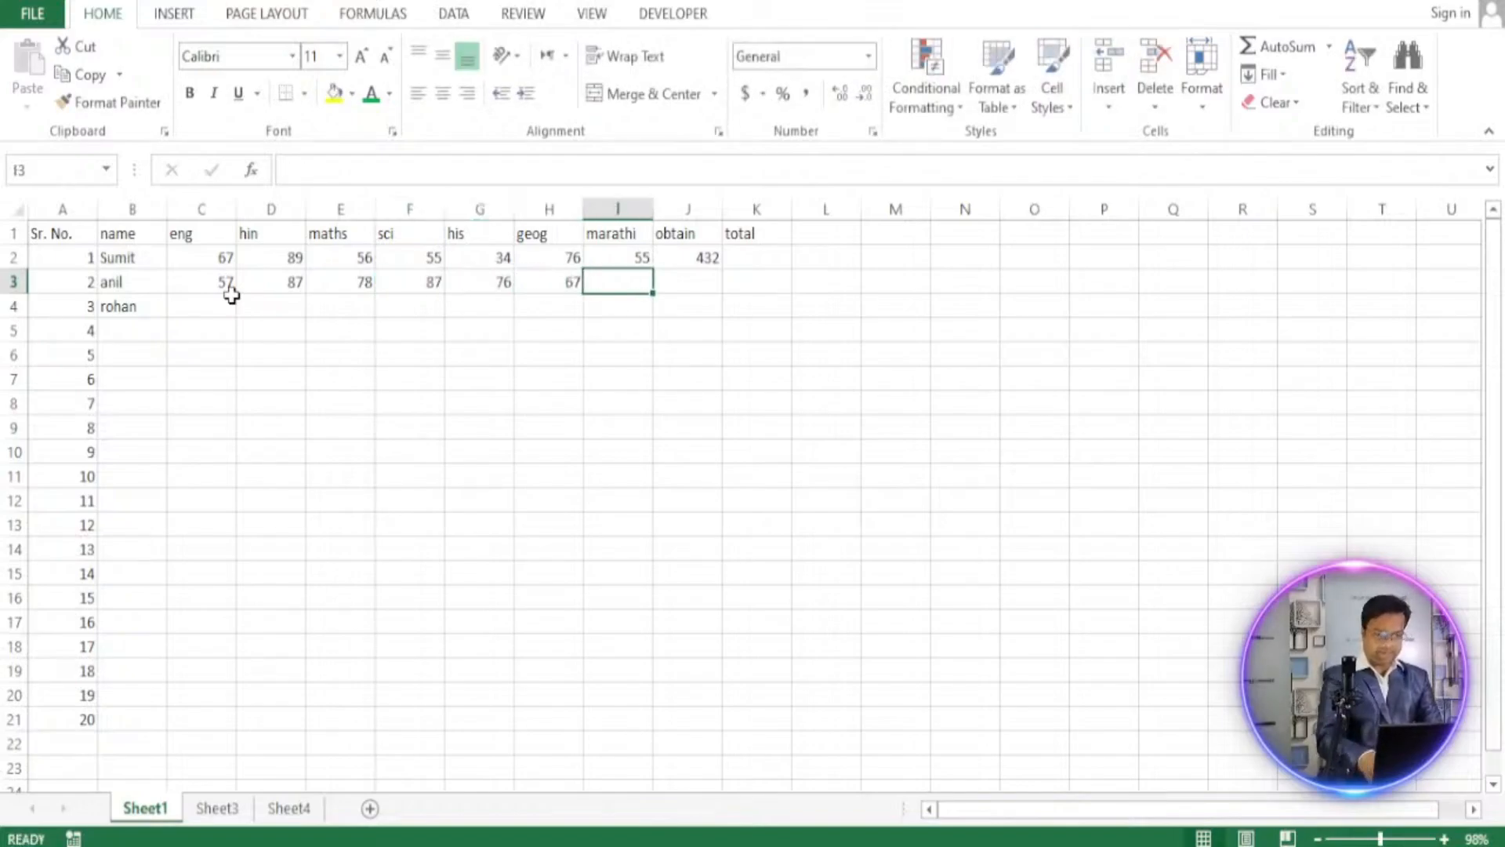
pyautogui.write('89')
pyautogui.press('Tab')
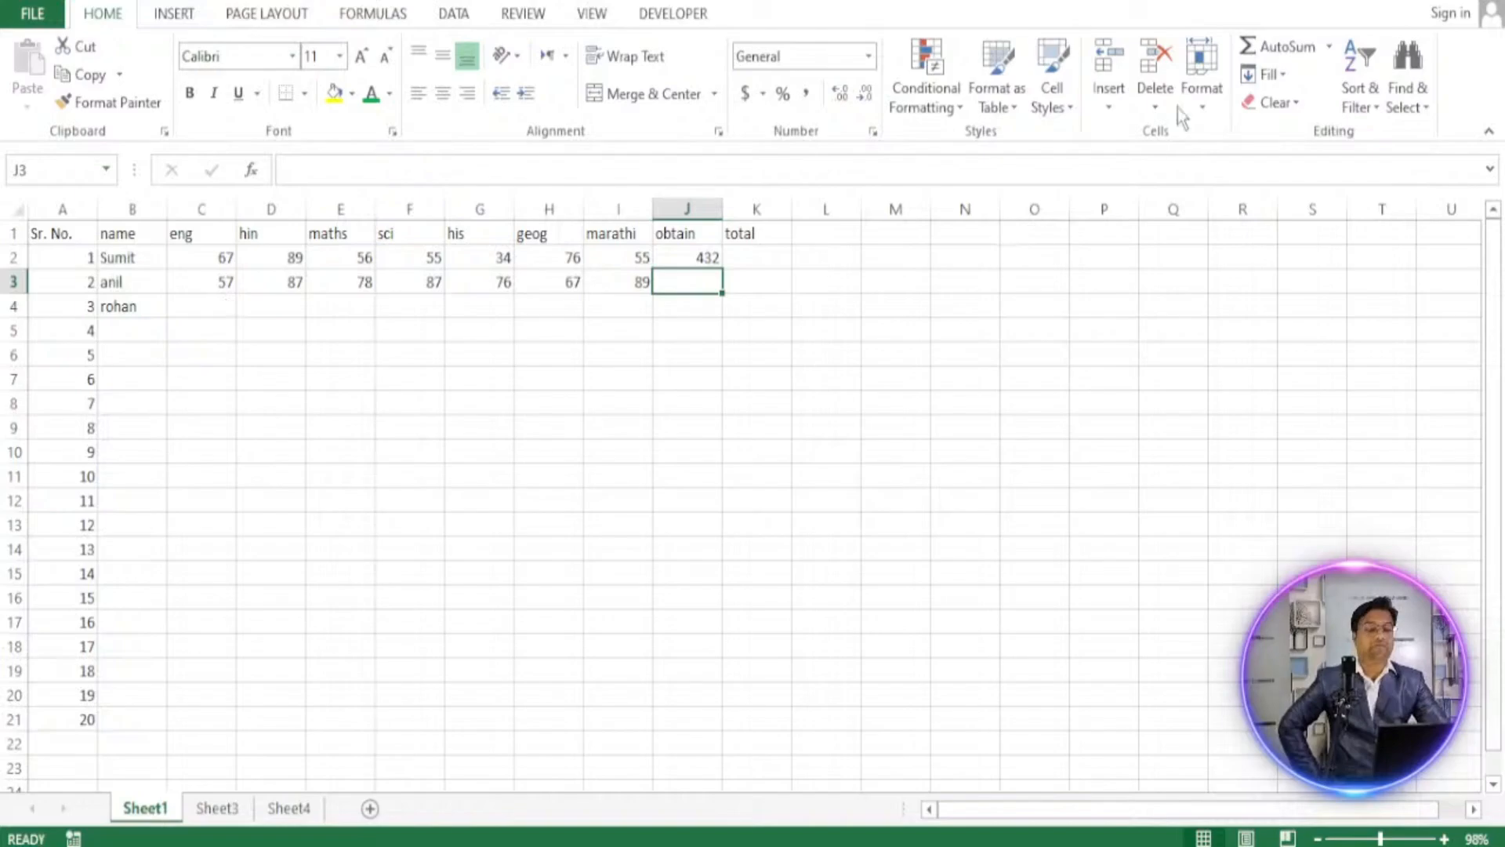
pyautogui.click(1267, 49)
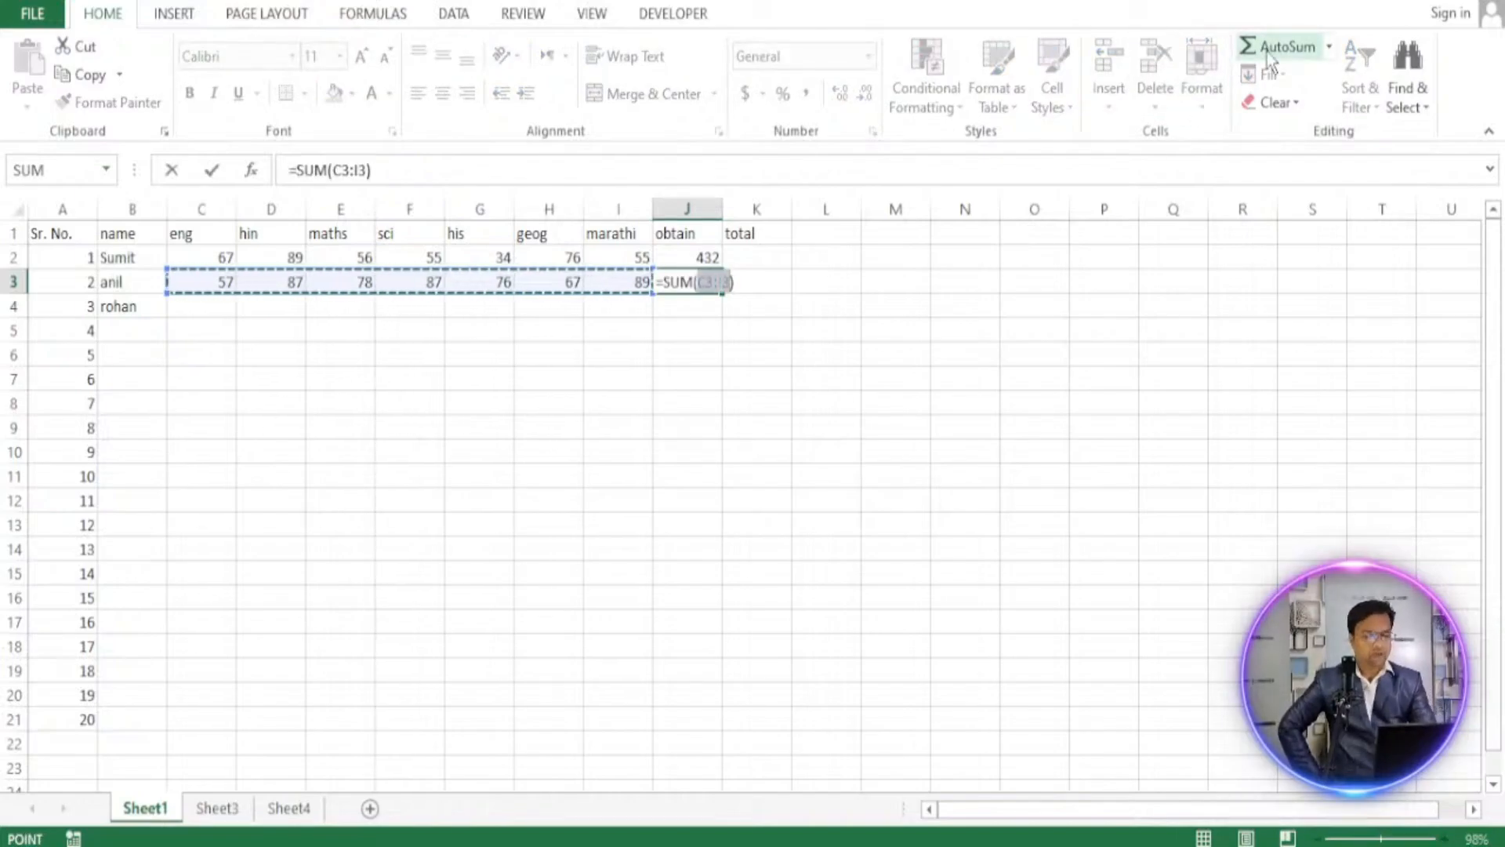
pyautogui.press('Return')
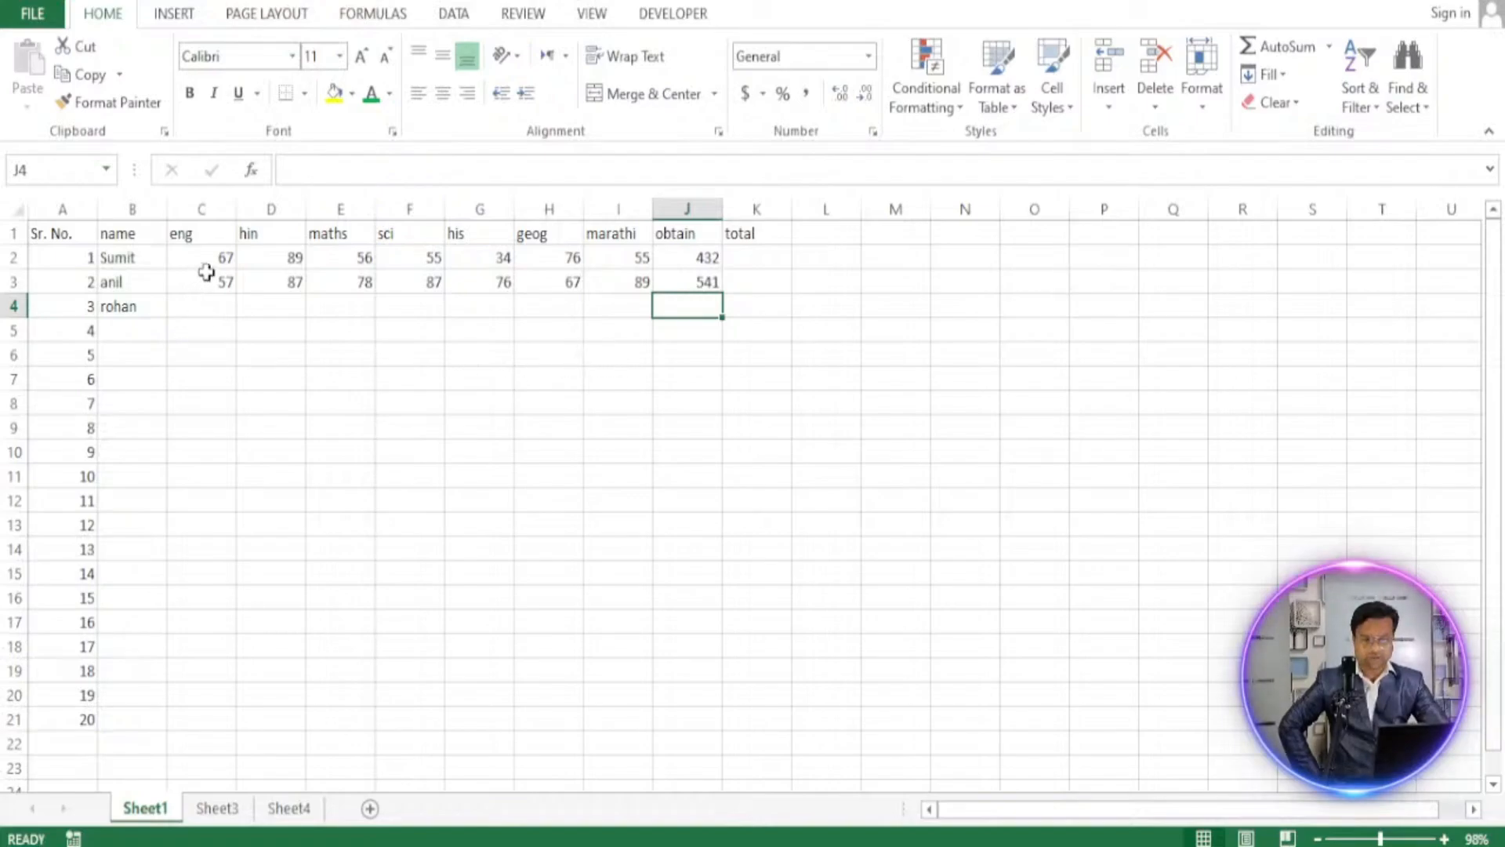
# Enter the eng marks 65, 65, 45 and 87 in cells C4 to C7.
pyautogui.click(195, 306)
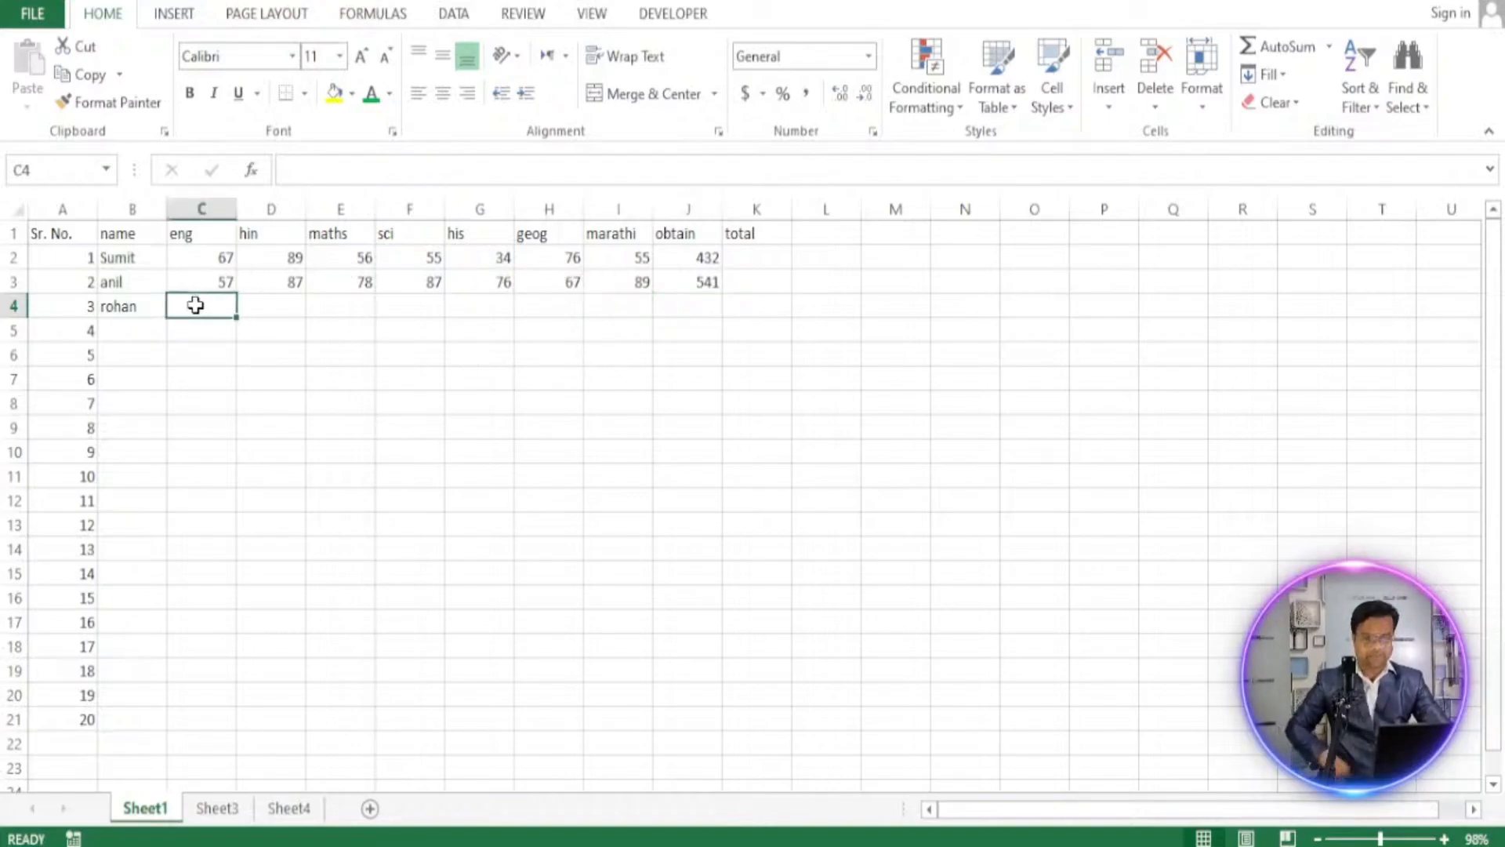
pyautogui.write('65')
pyautogui.press('Return')
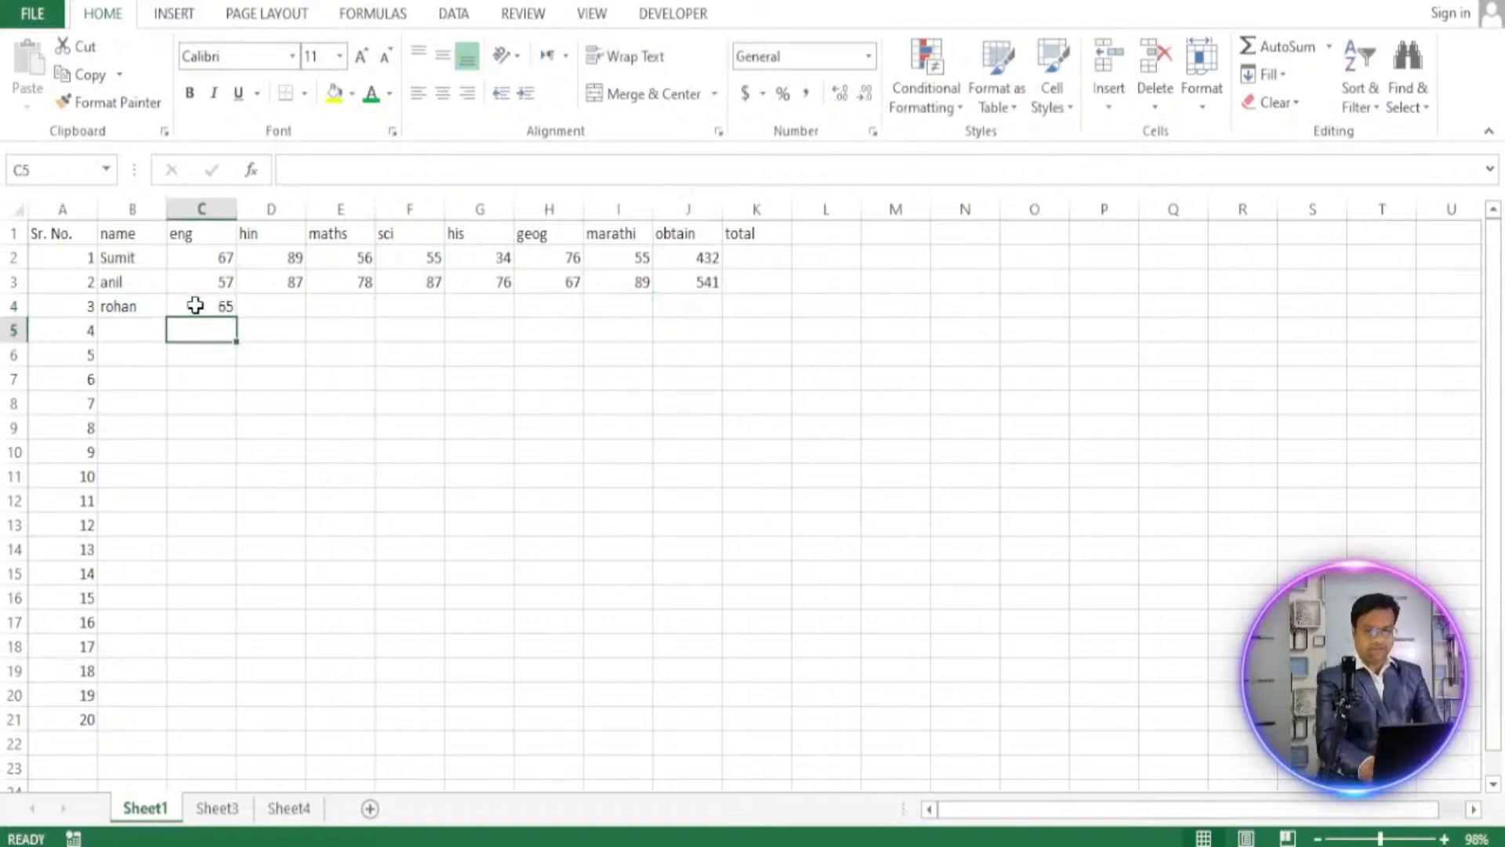
pyautogui.write('65')
pyautogui.press('Return')
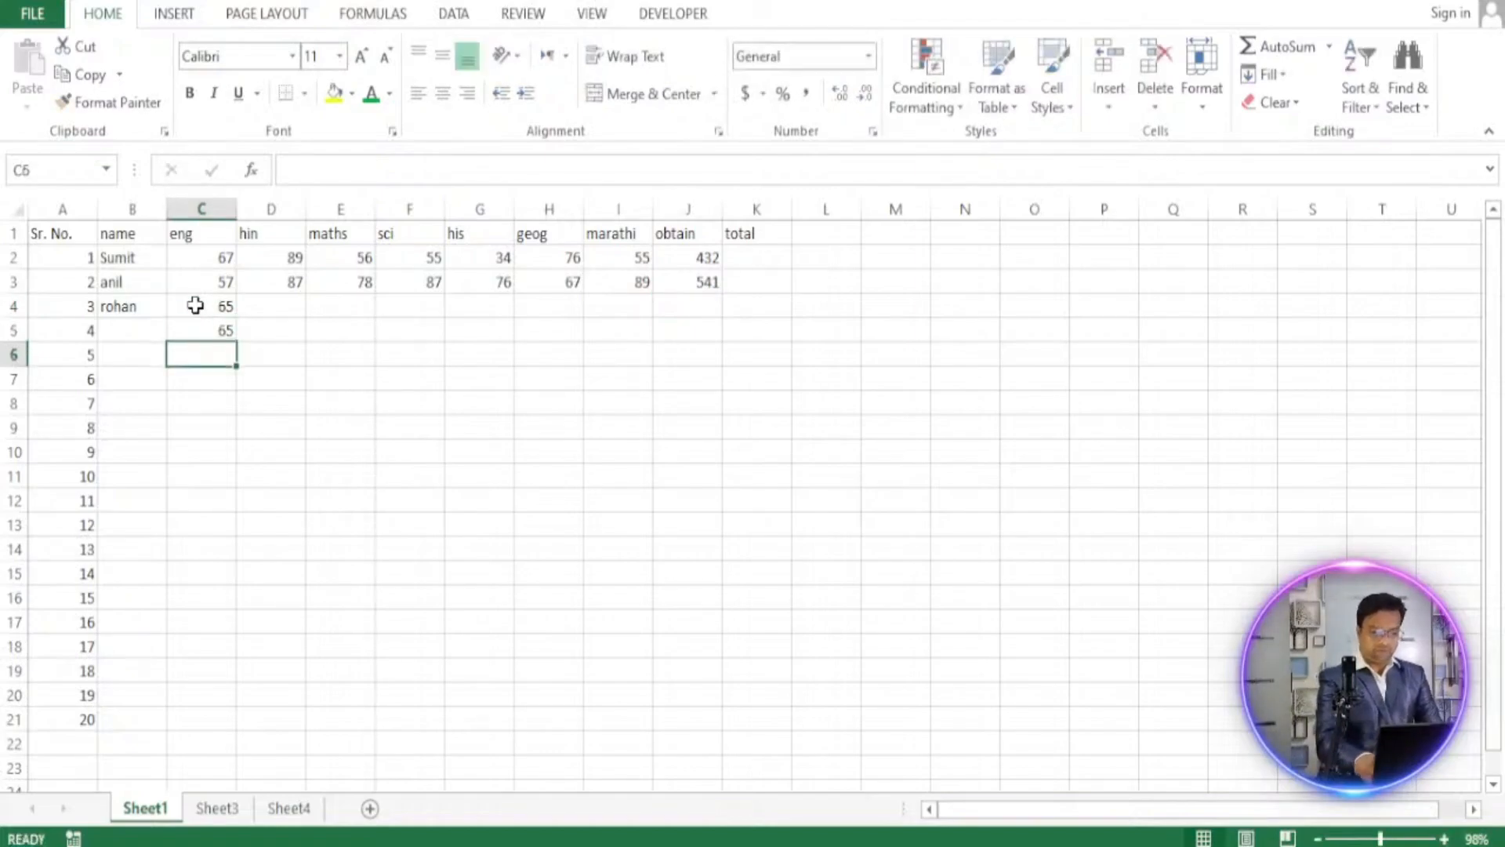
pyautogui.write('45')
pyautogui.press('Return')
pyautogui.write('87')
pyautogui.press('Return')
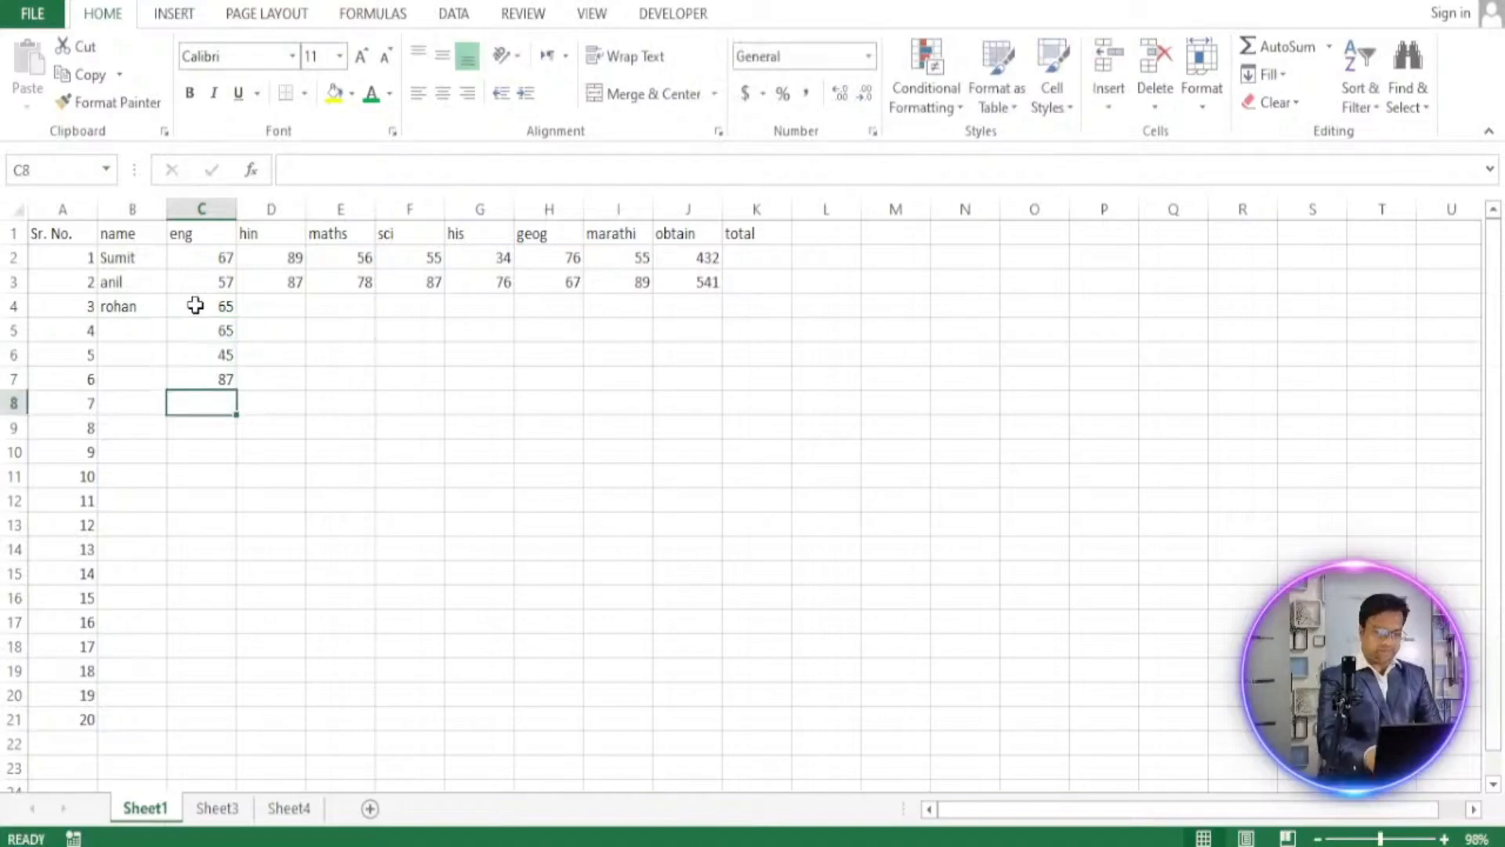
# Enter the eng marks 67, 89, 56 and 65 in cells C8 to C11.
pyautogui.write('67')
pyautogui.press('Return')
pyautogui.write('89')
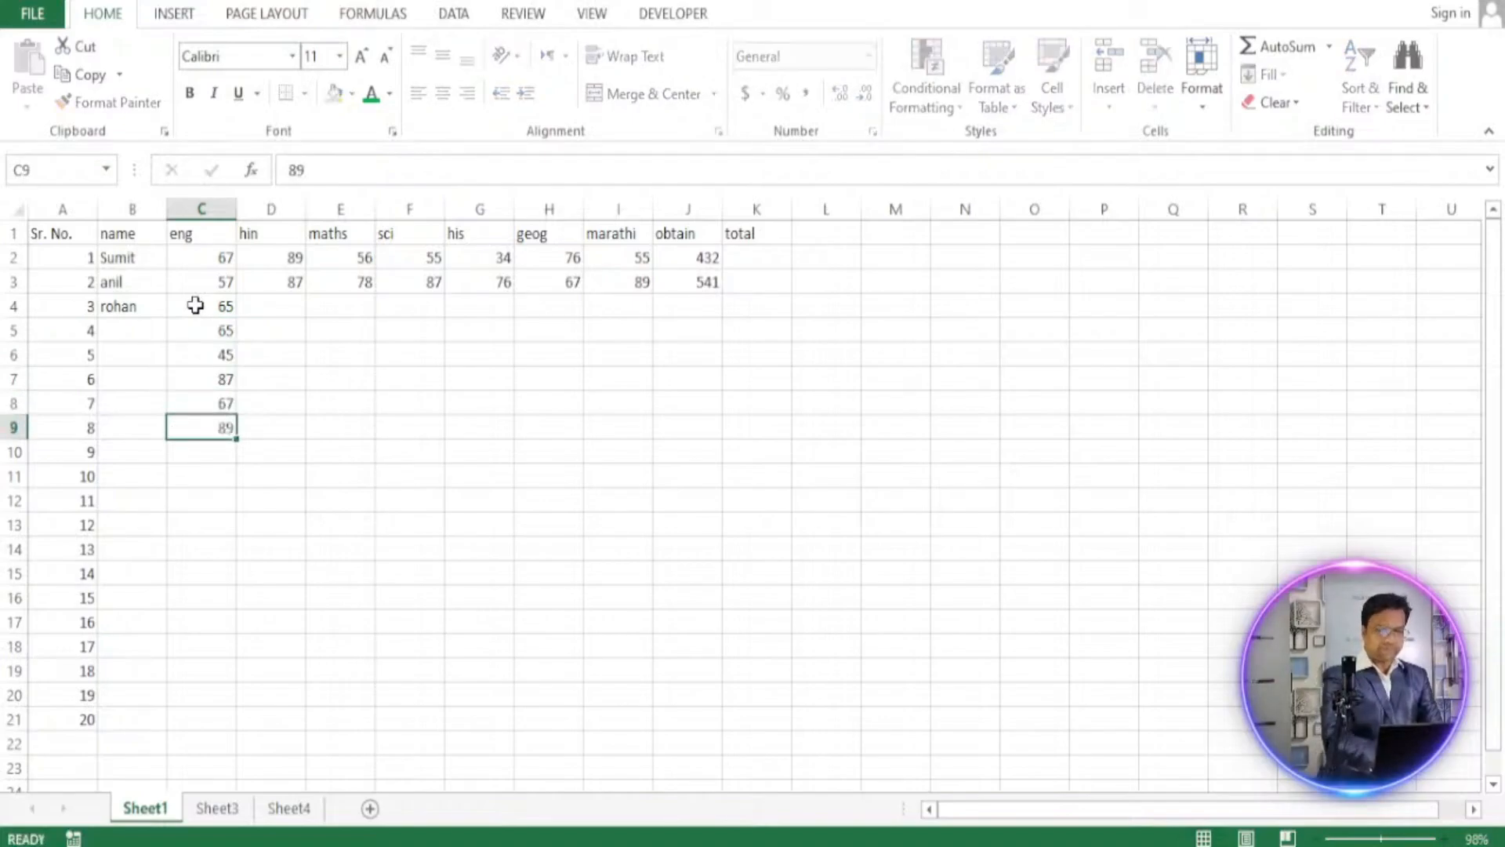
pyautogui.press('Return')
pyautogui.write('56')
pyautogui.press('Return')
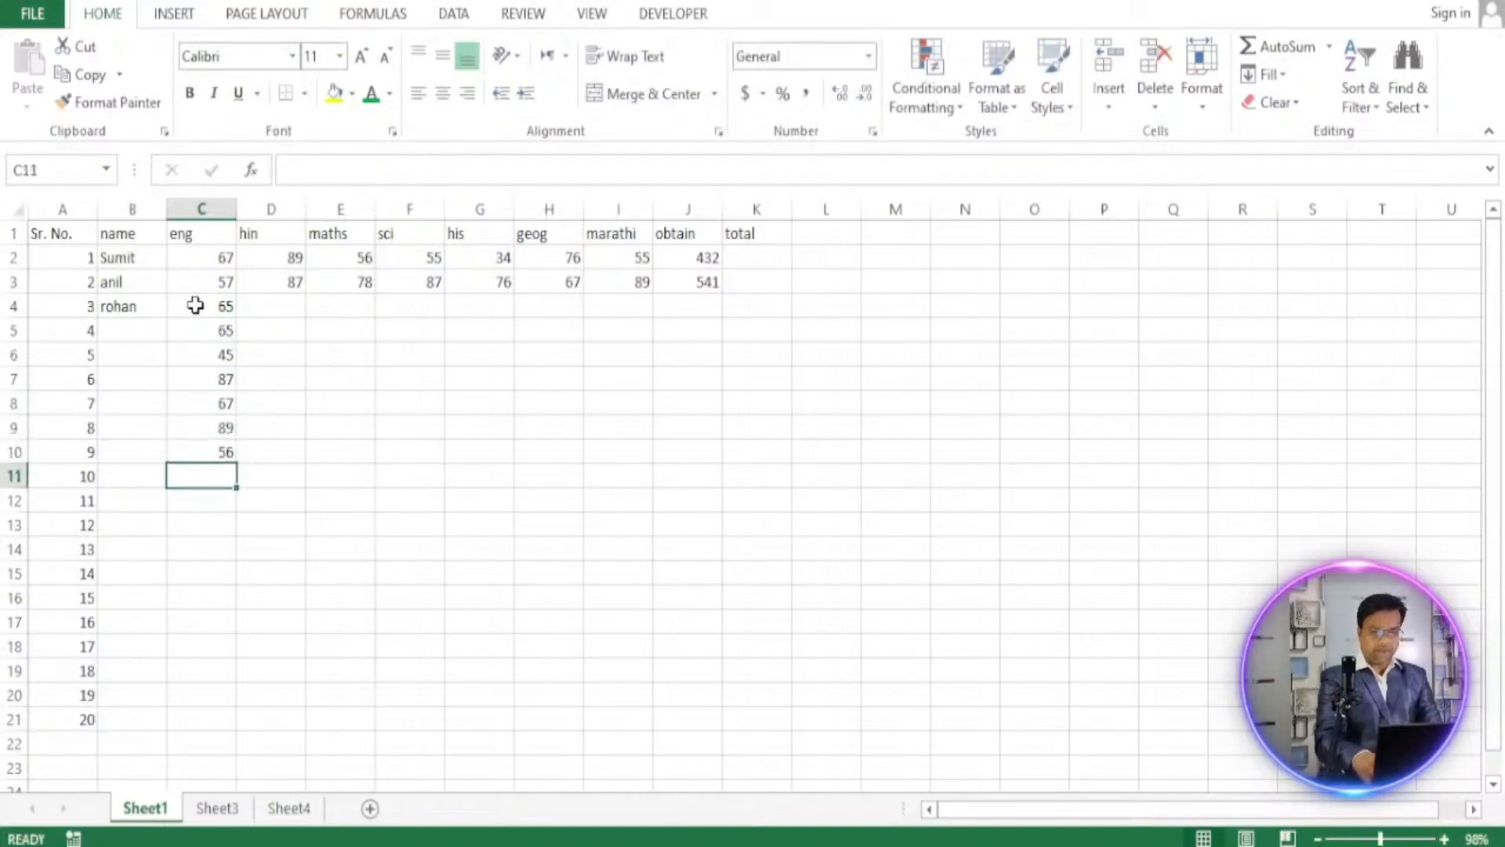
pyautogui.write('65')
pyautogui.press('Return')
# Enter the hin marks 78, 67, 45 and 67 in cells D4 to D7.
pyautogui.press('Right')
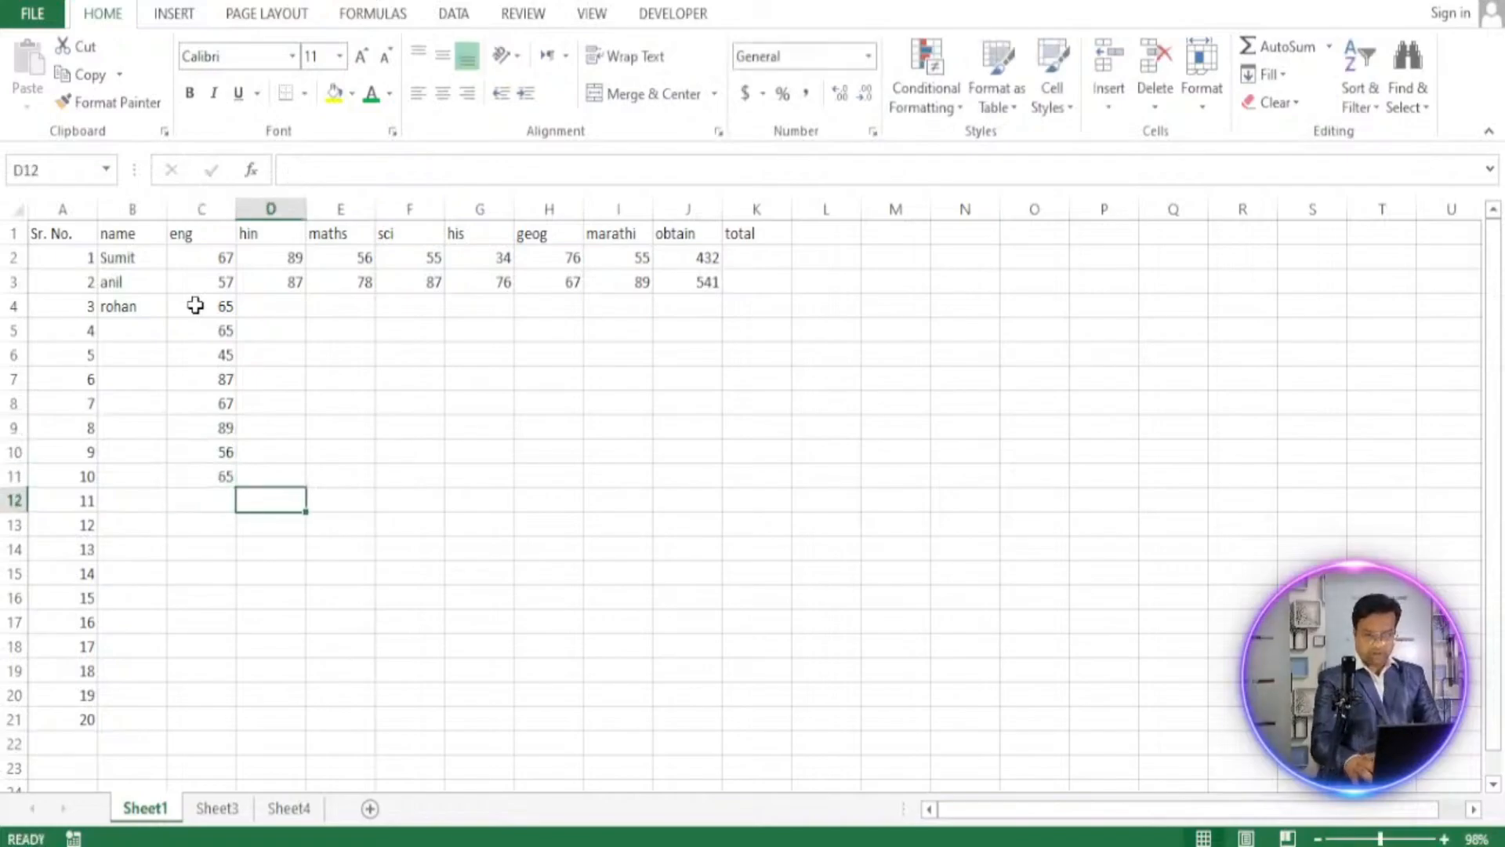
pyautogui.press('Up')
pyautogui.press('Up')
pyautogui.press('Up')
pyautogui.press('Up')
pyautogui.press('Up')
pyautogui.press('Up')
pyautogui.press('Up')
pyautogui.press('Up')
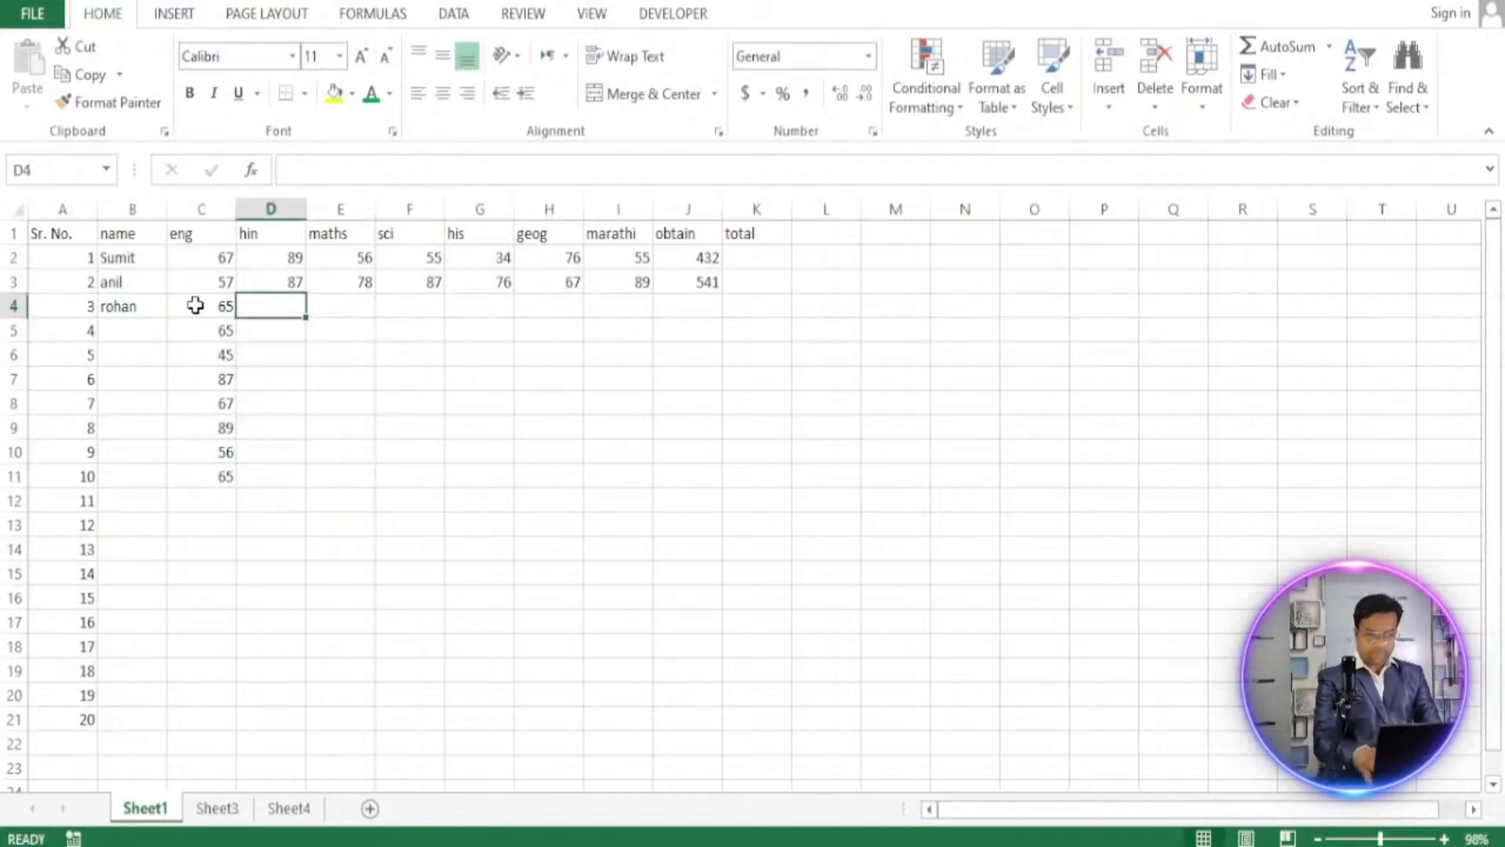
pyautogui.write('78')
pyautogui.press('Return')
pyautogui.write('67')
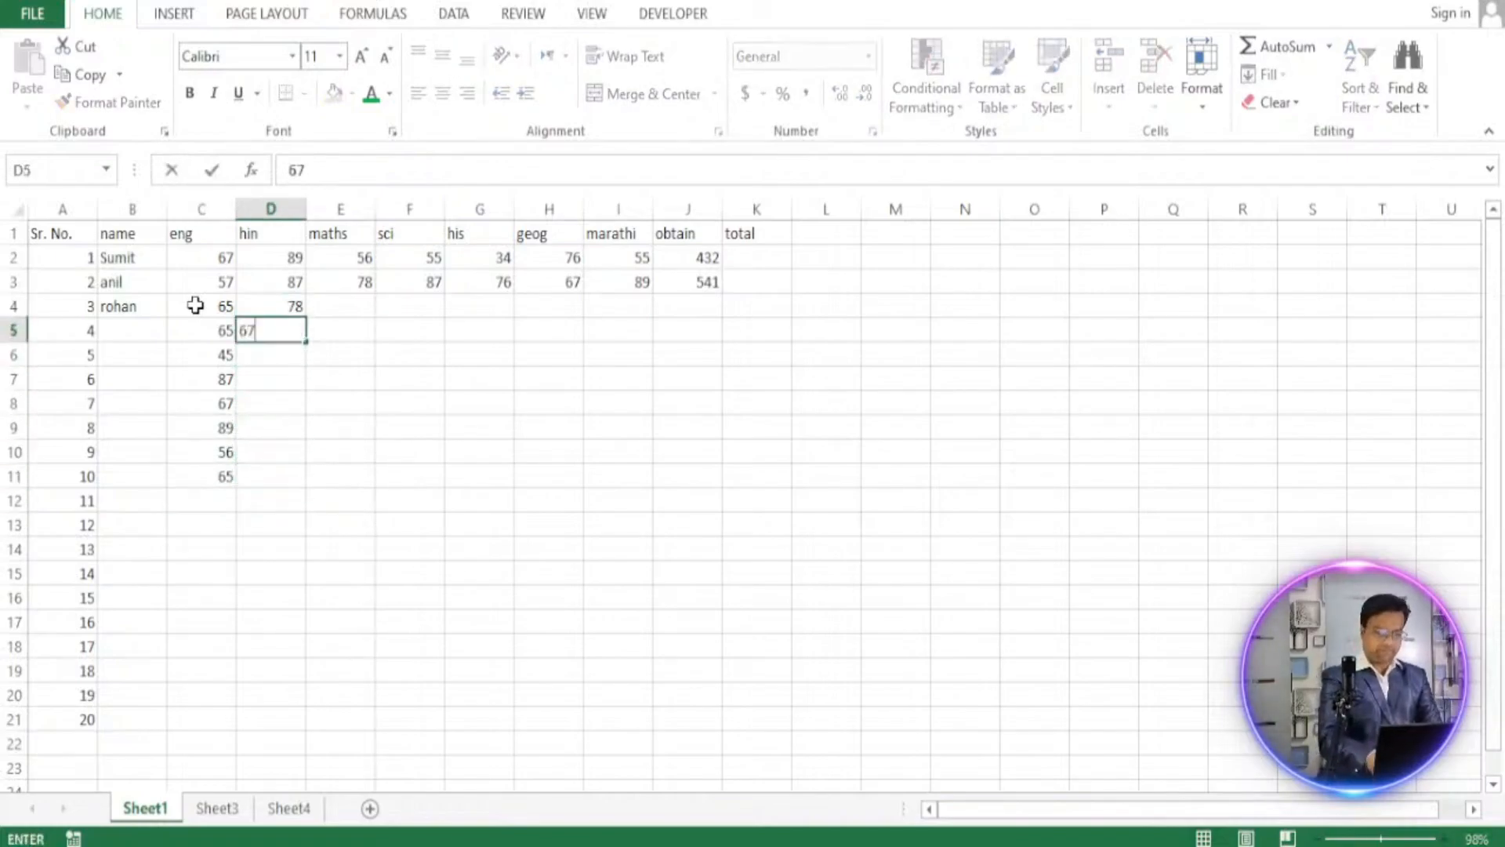
pyautogui.press('Return')
pyautogui.write('45')
pyautogui.press('Return')
pyautogui.write('67')
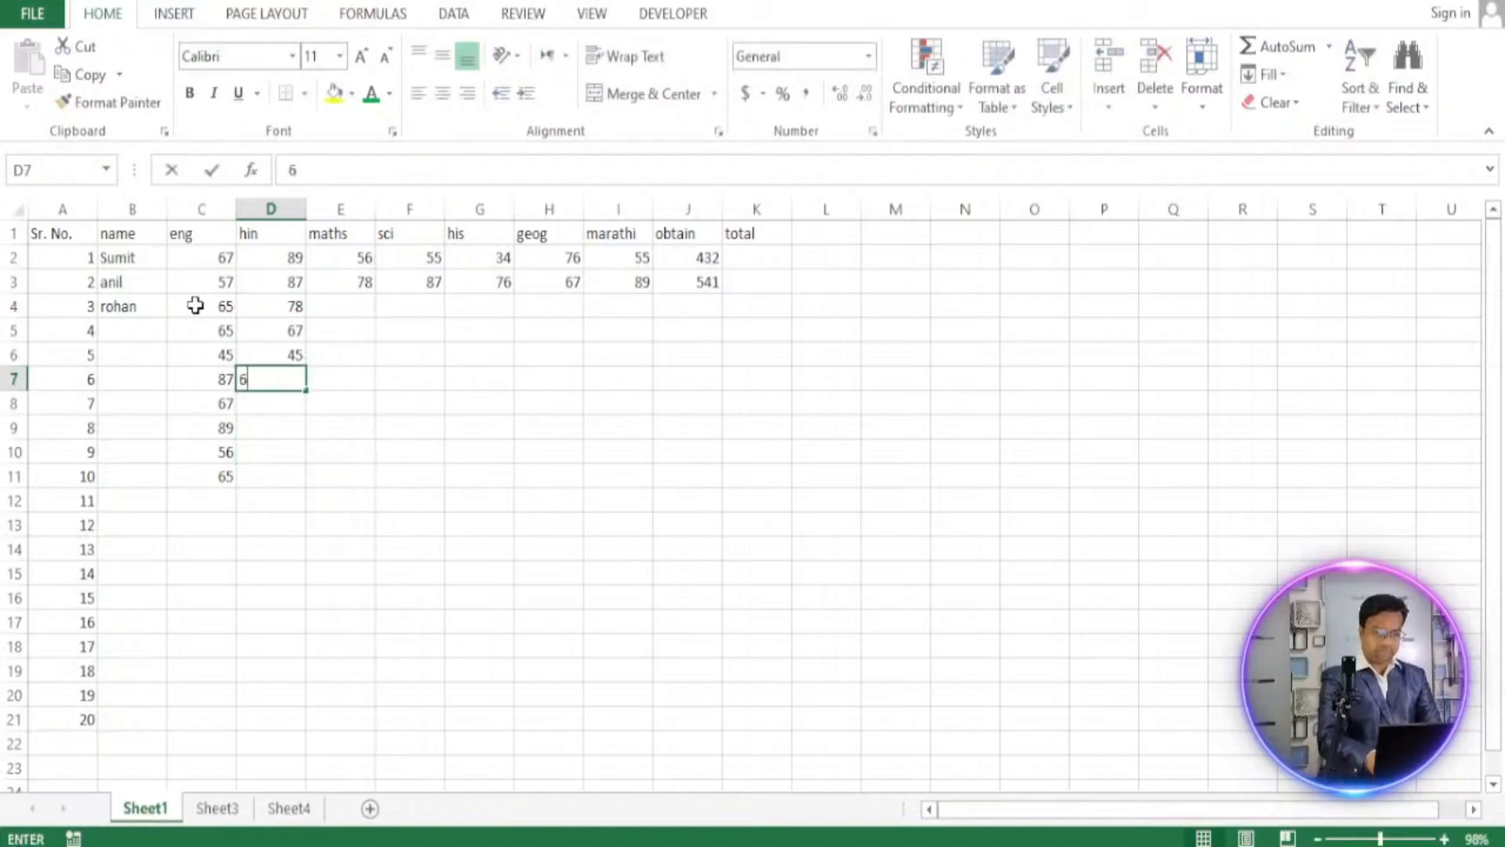
pyautogui.press('Return')
# Enter the hin marks 45, 87, 67 and 55 in cells D8 to D11.
pyautogui.write('45')
pyautogui.press('Return')
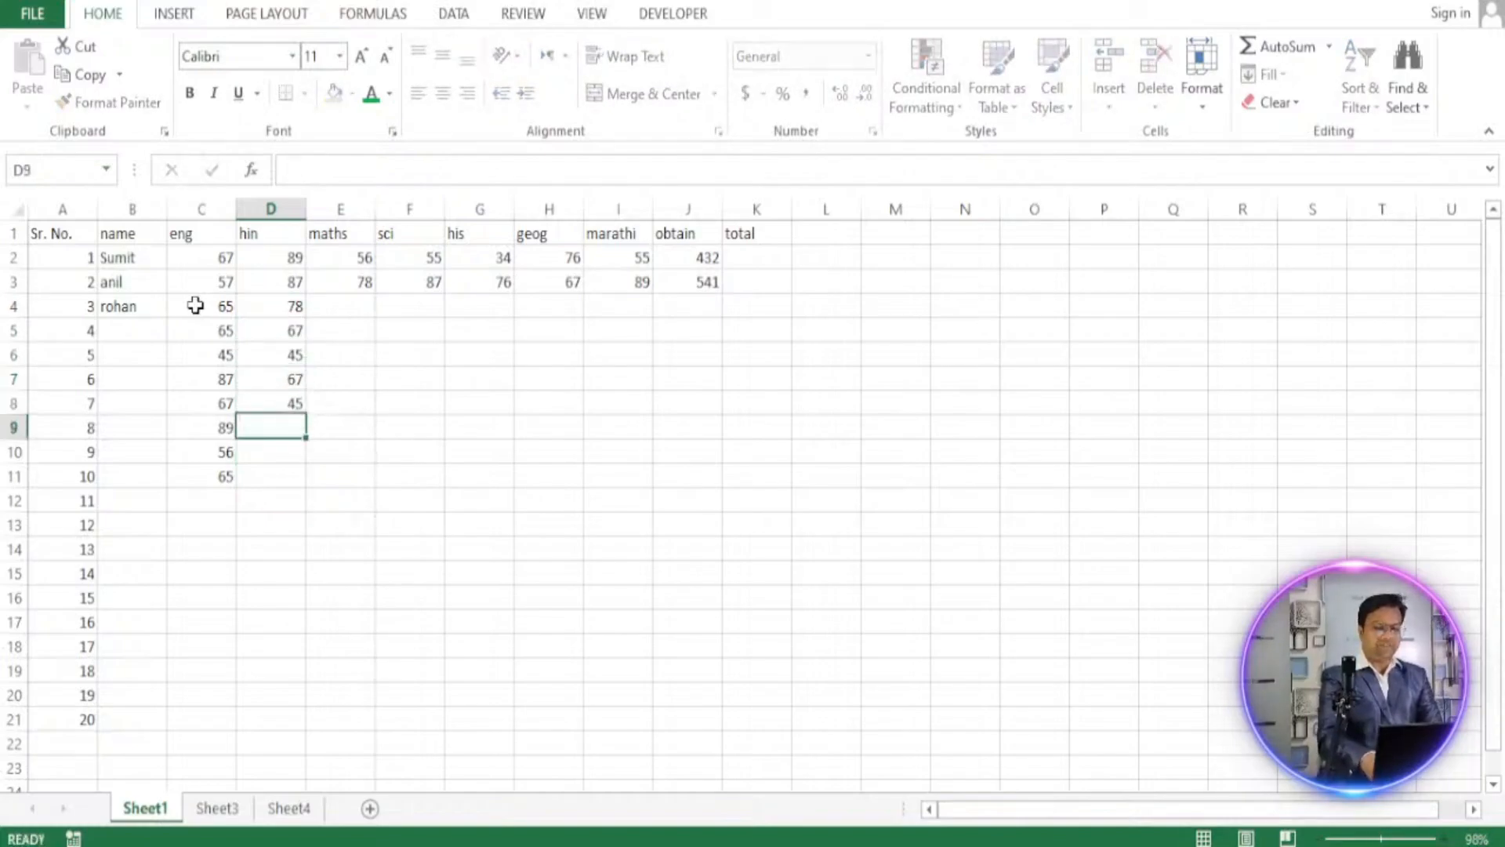
pyautogui.write('87')
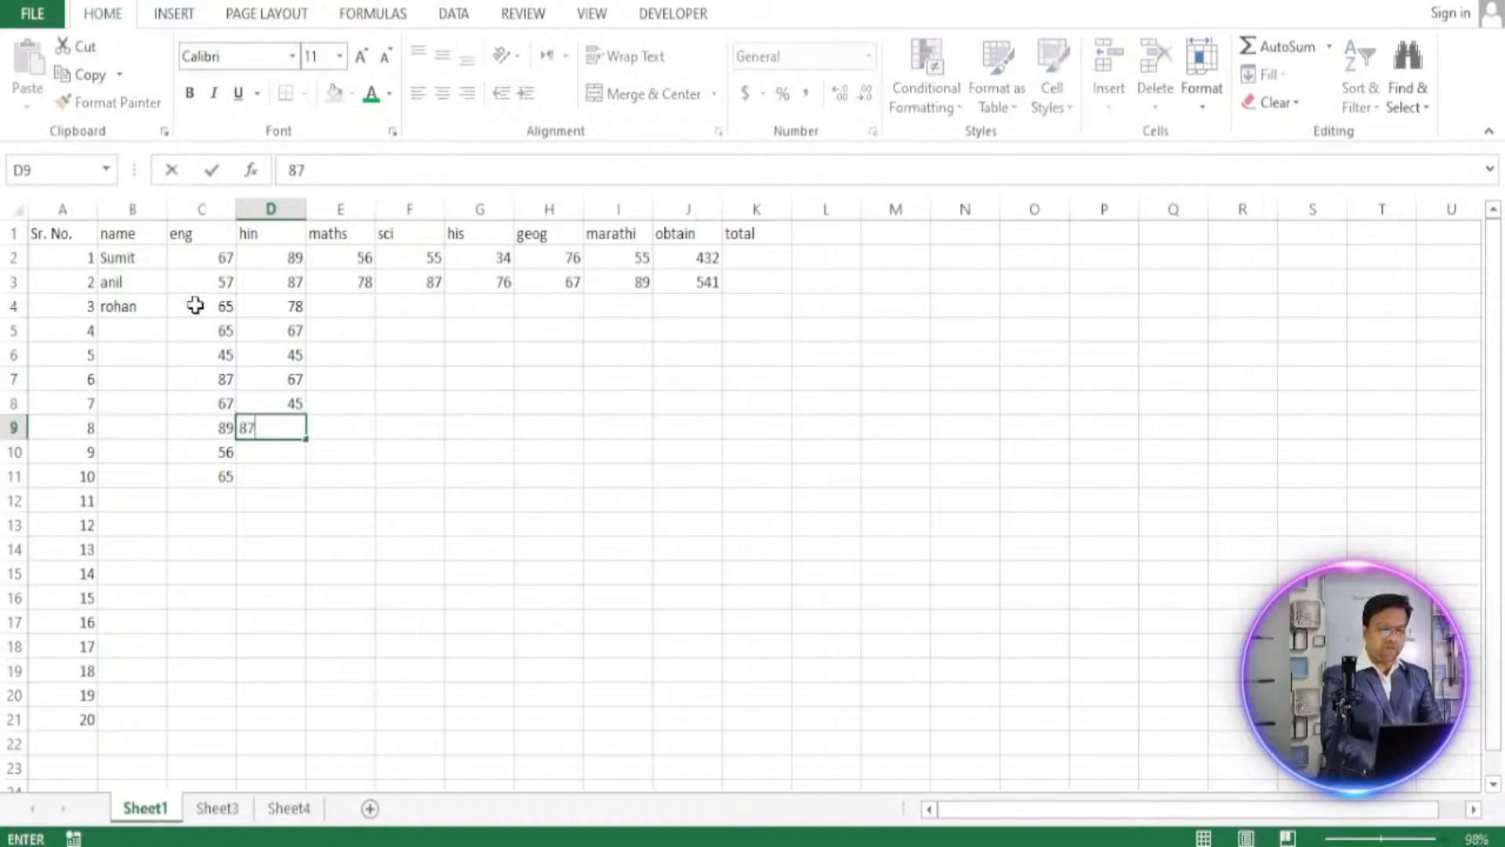
pyautogui.press('Return')
pyautogui.write('67')
pyautogui.press('Return')
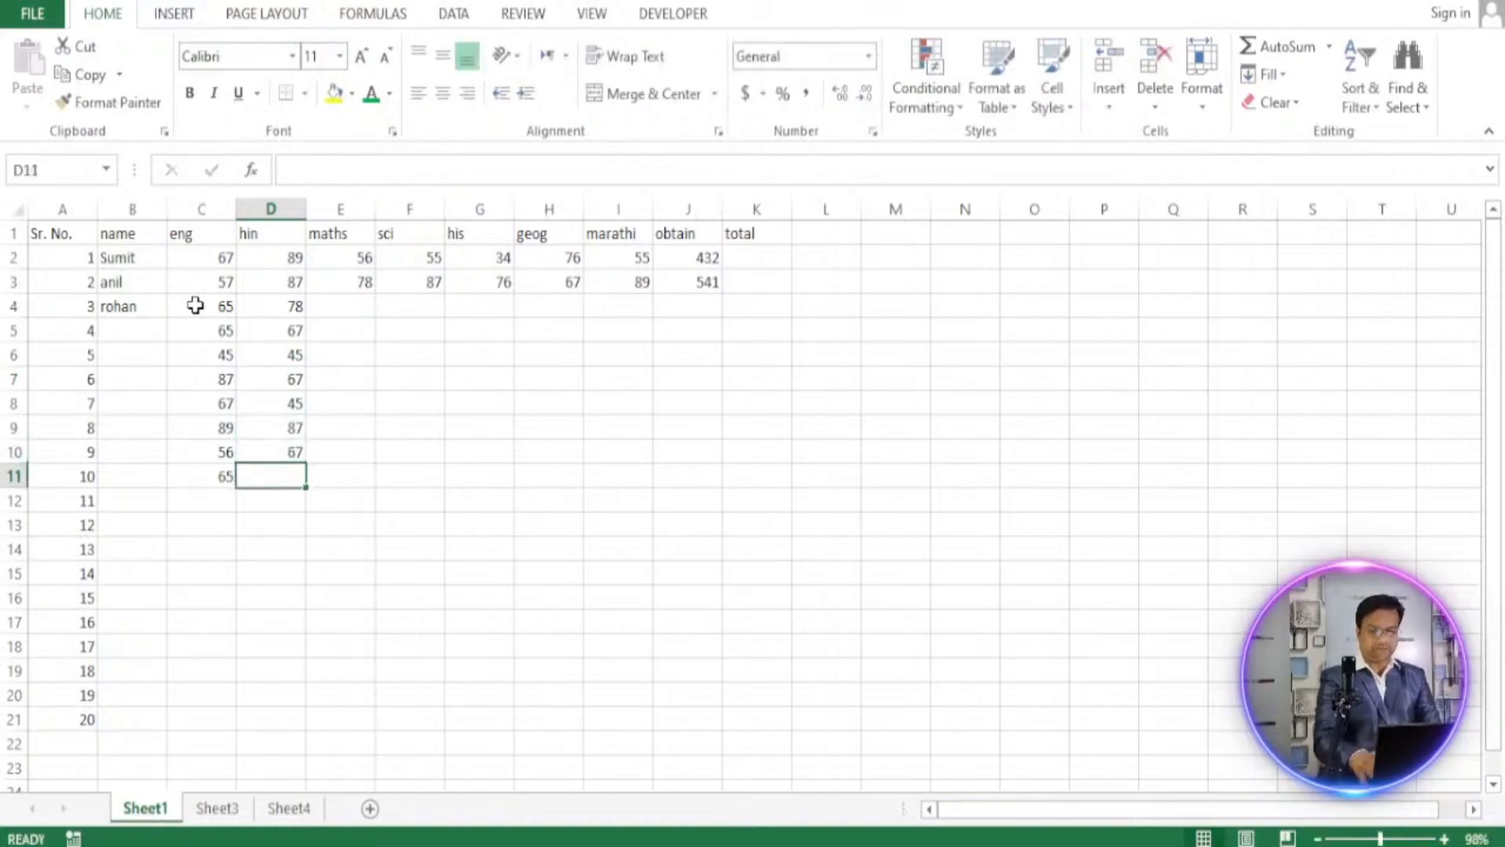
pyautogui.write('55')
pyautogui.press('Right')
# Enter the maths marks 56, 67, 67 and 78 in cells E4 to E7.
pyautogui.press('Up')
pyautogui.press('Up')
pyautogui.press('Up')
pyautogui.press('Up')
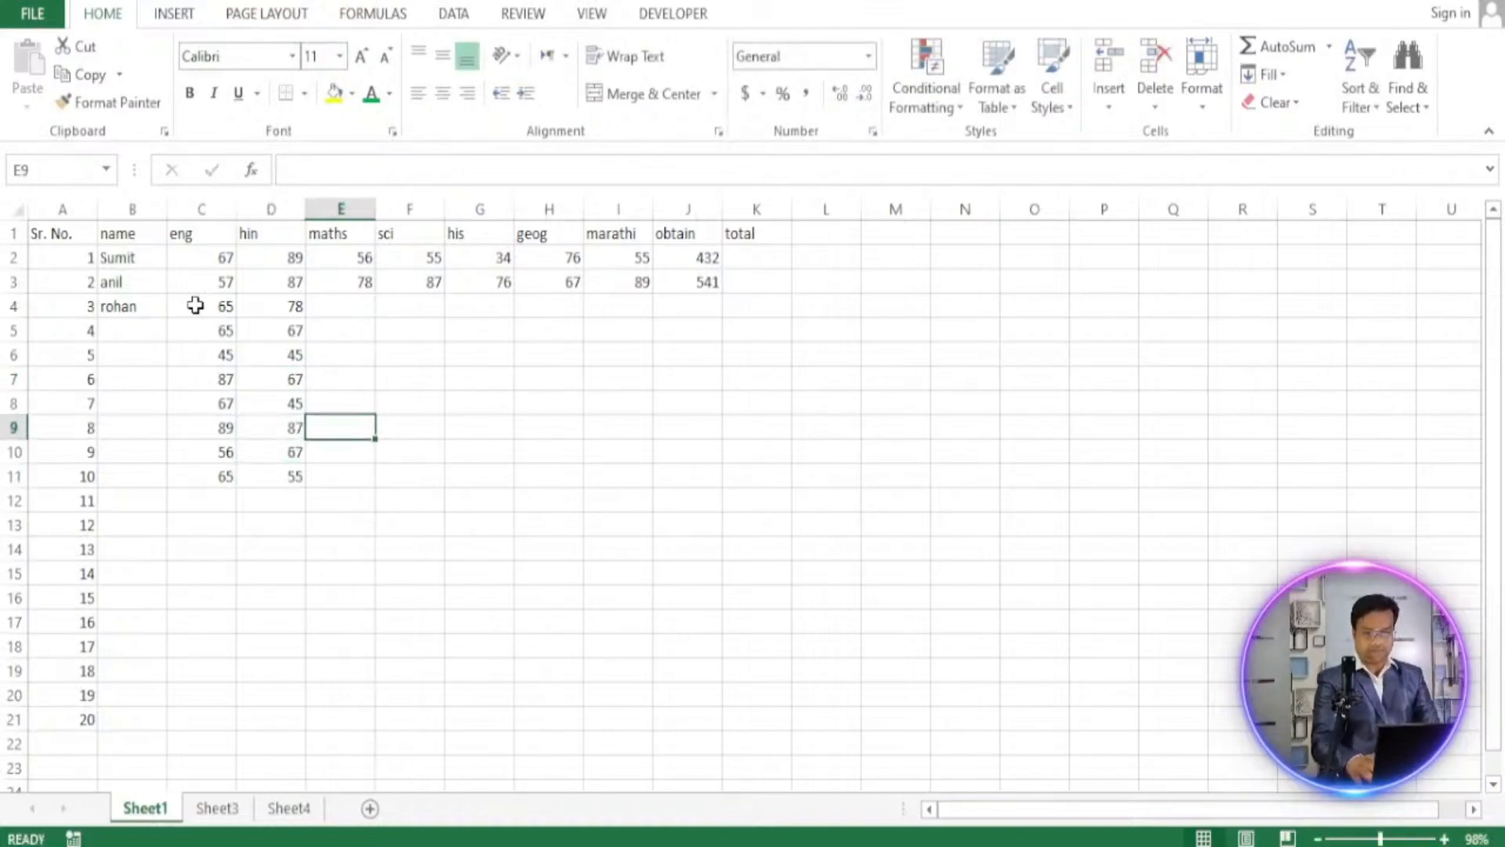
pyautogui.press('Up')
pyautogui.press('Up')
pyautogui.press('Up')
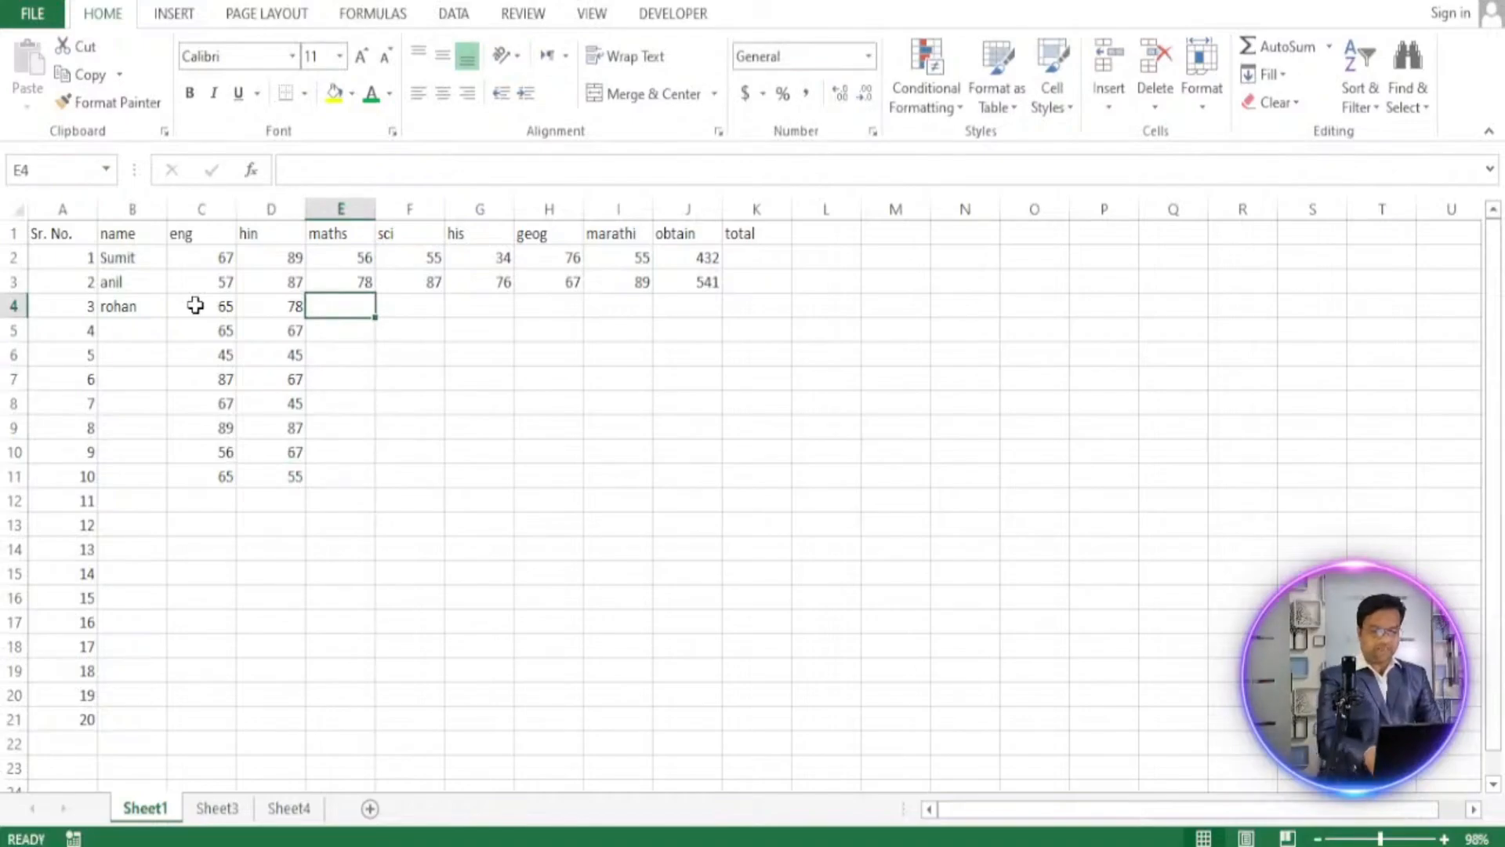
pyautogui.write('56')
pyautogui.press('Return')
pyautogui.write('67')
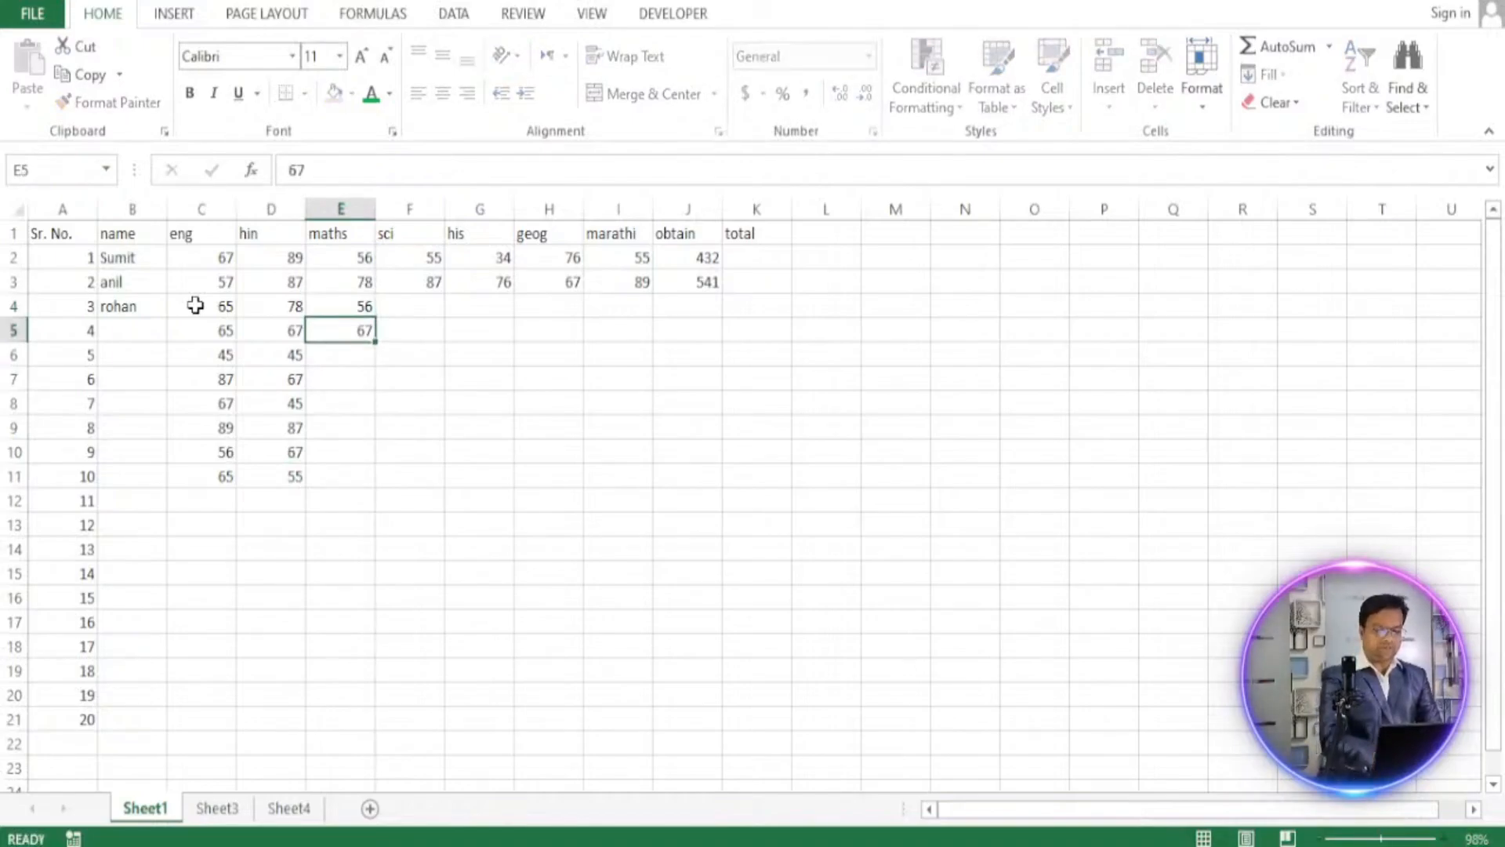
pyautogui.press('Return')
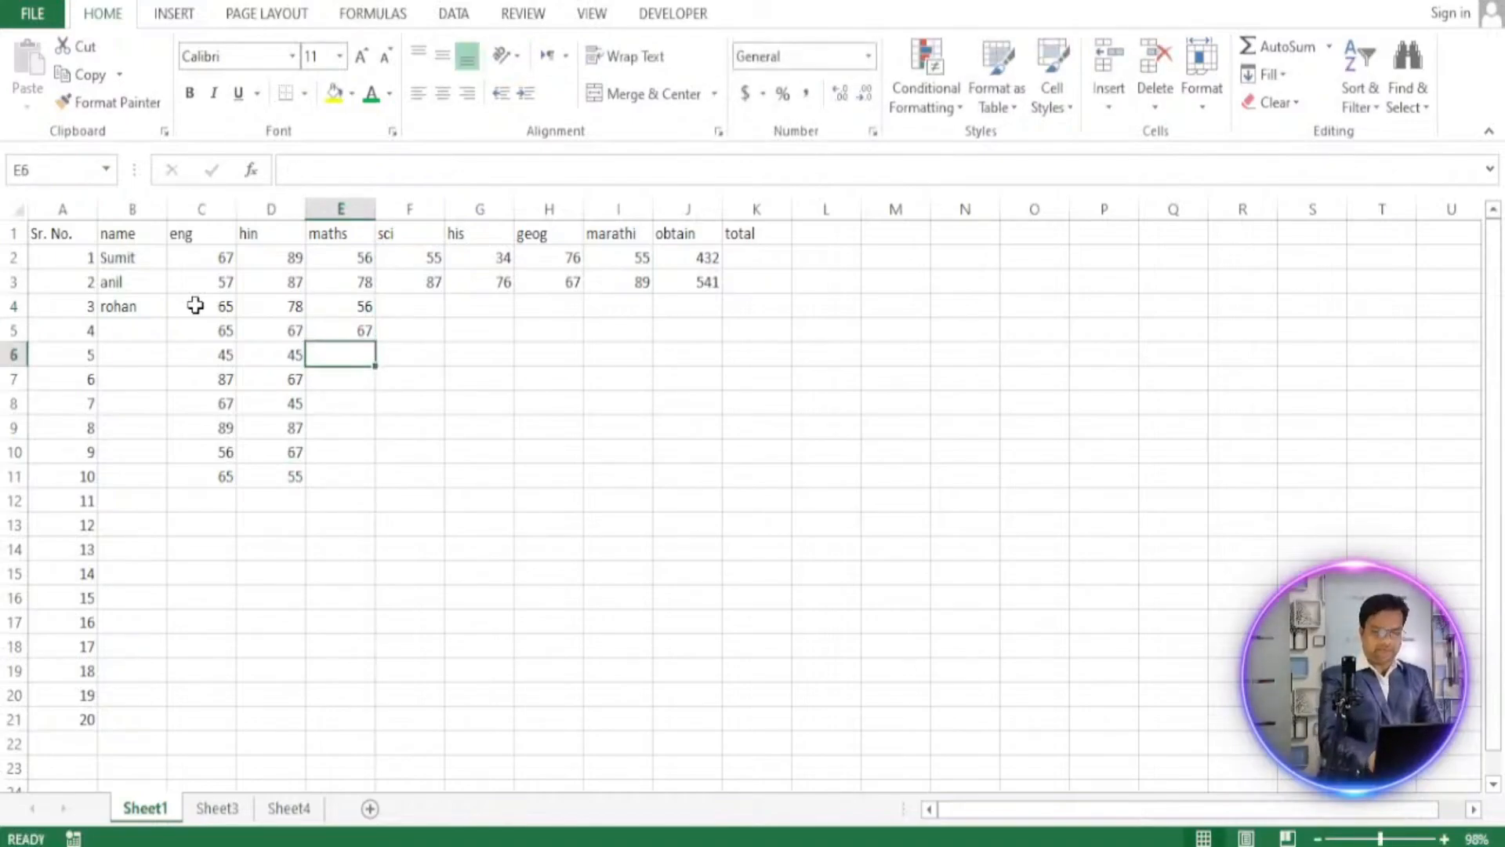
pyautogui.write('67')
pyautogui.press('Return')
pyautogui.write('78')
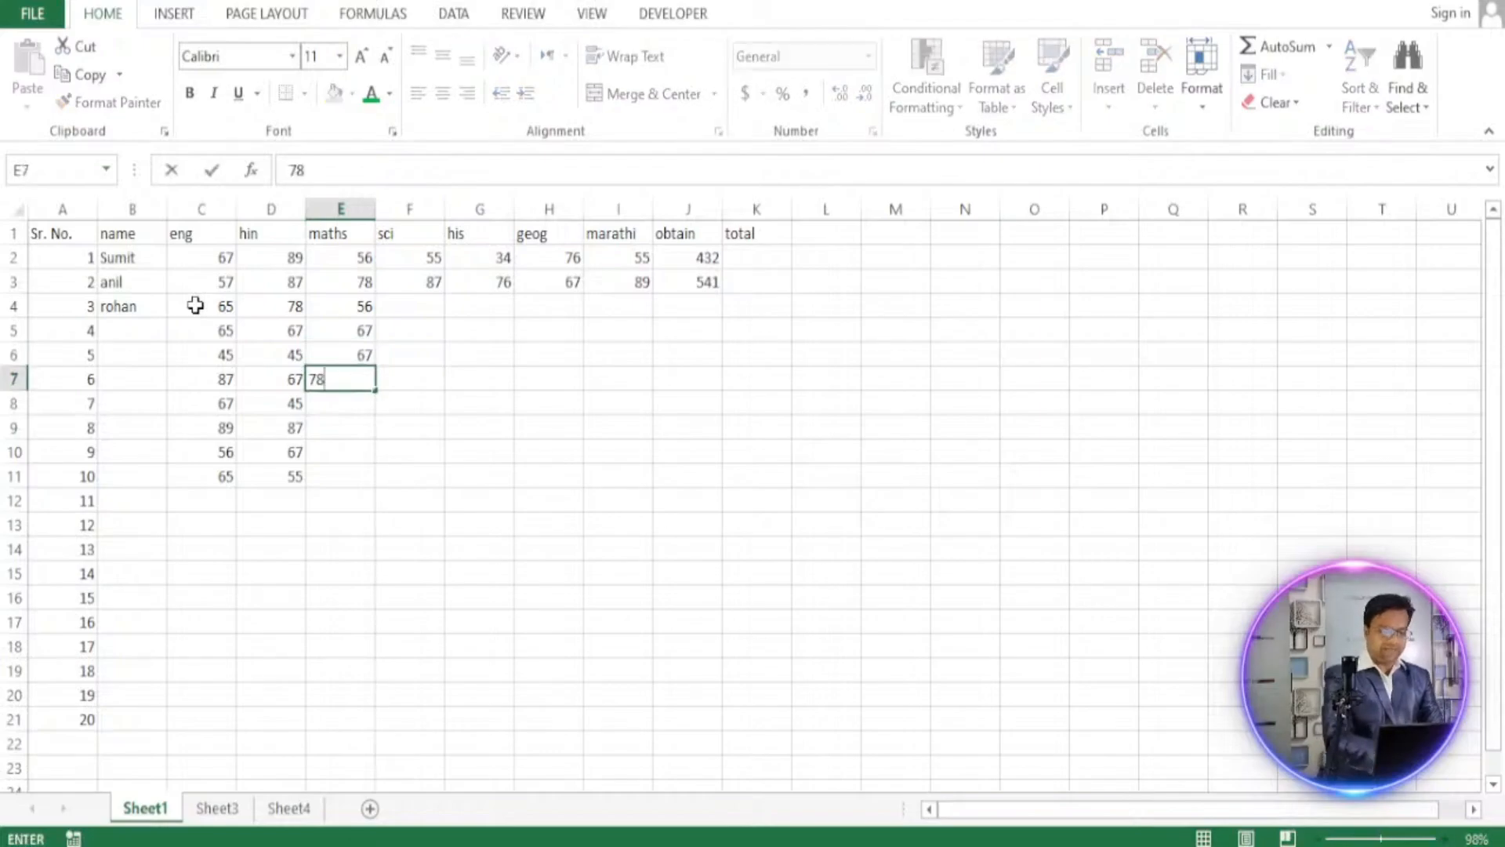
pyautogui.press('Return')
# Enter the maths marks 34, 54, 56 and 45 in cells E8 to E11.
pyautogui.write('34')
pyautogui.press('Return')
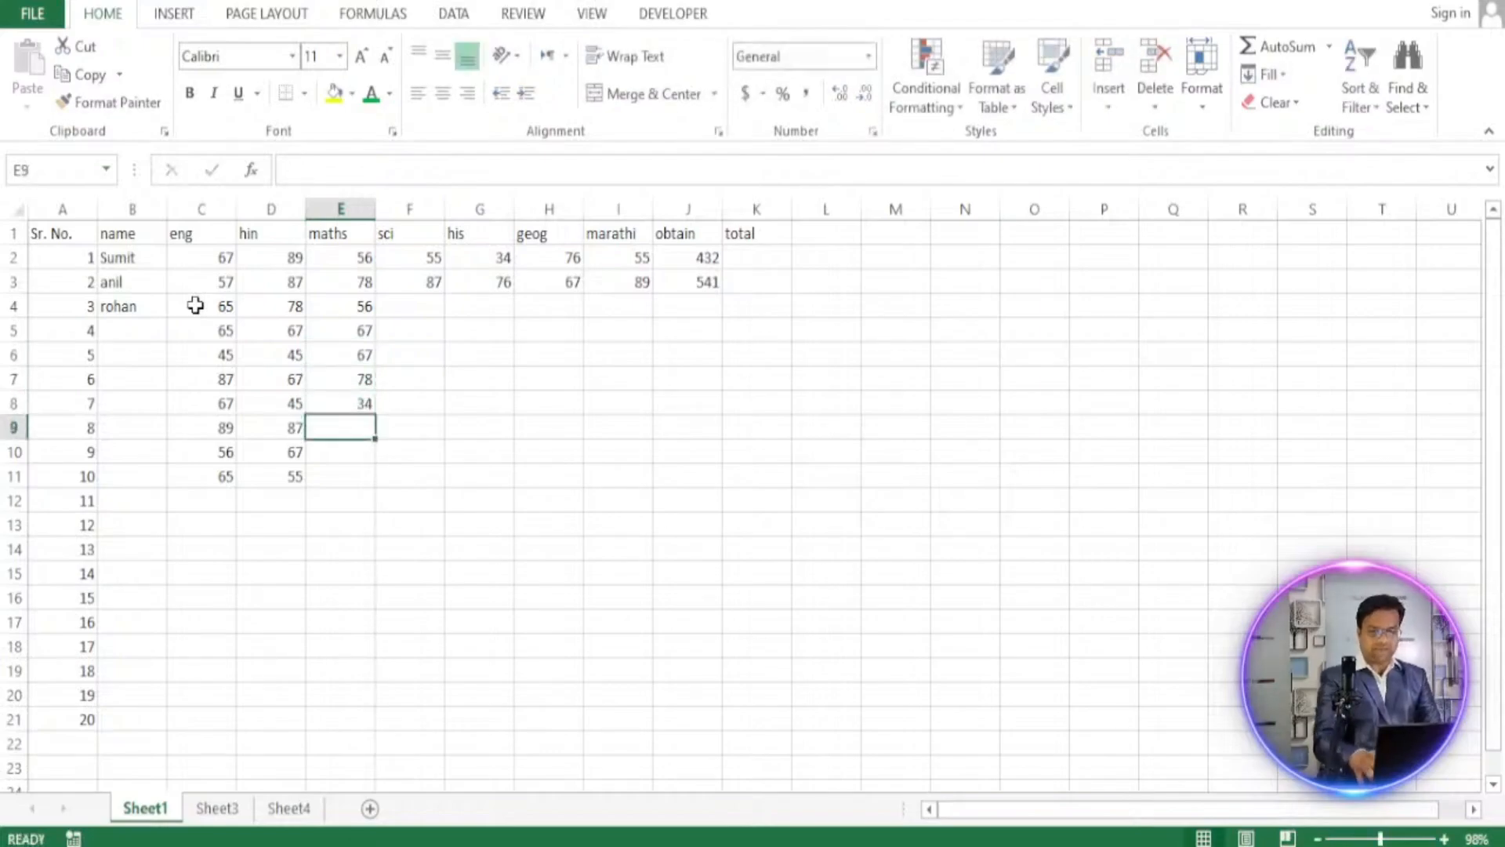
pyautogui.write('54')
pyautogui.press('Return')
pyautogui.write('56')
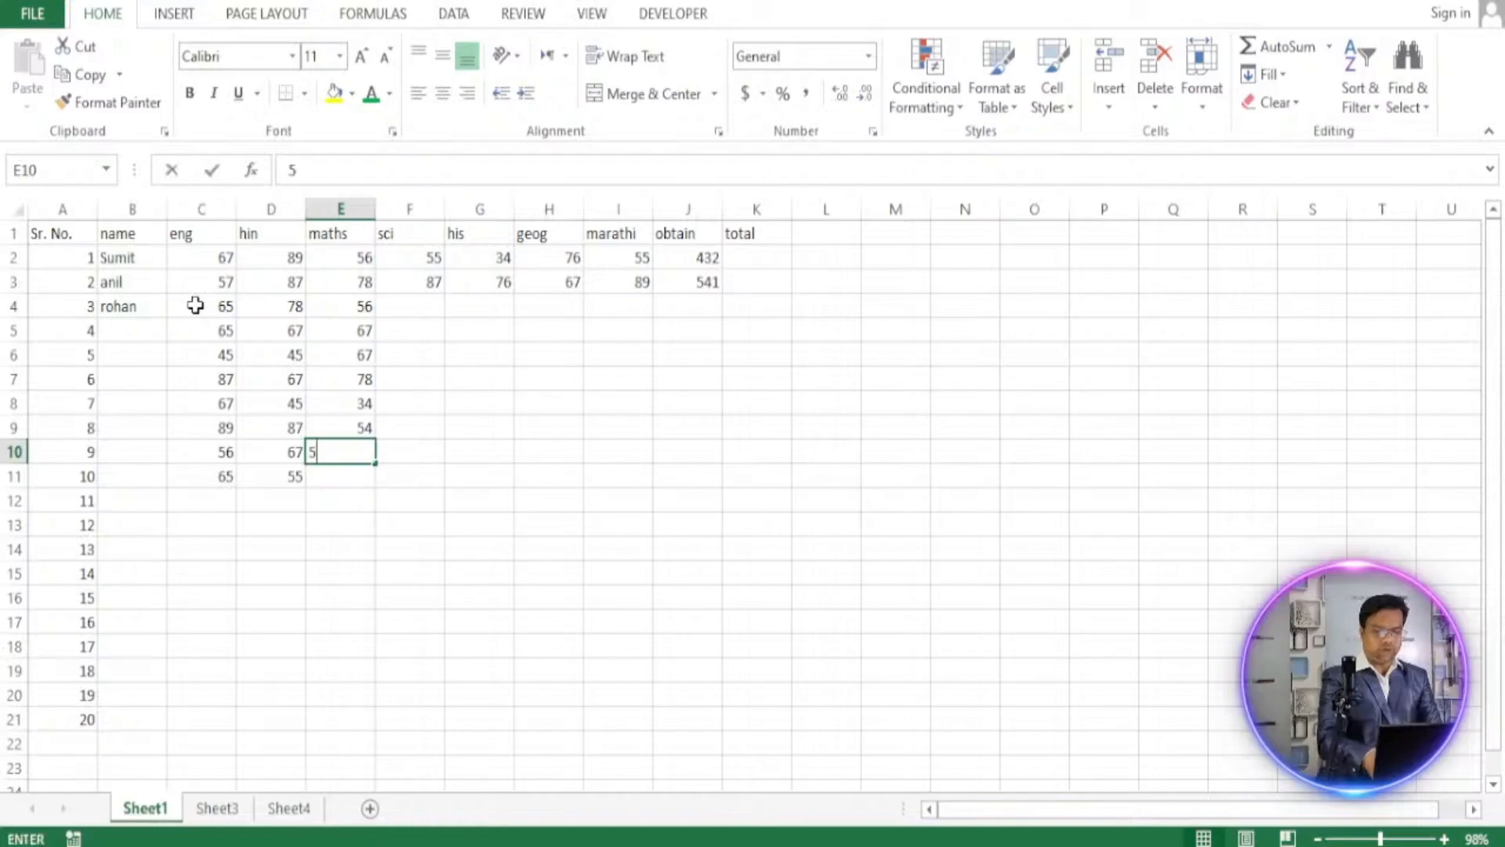
pyautogui.press('Return')
pyautogui.write('45')
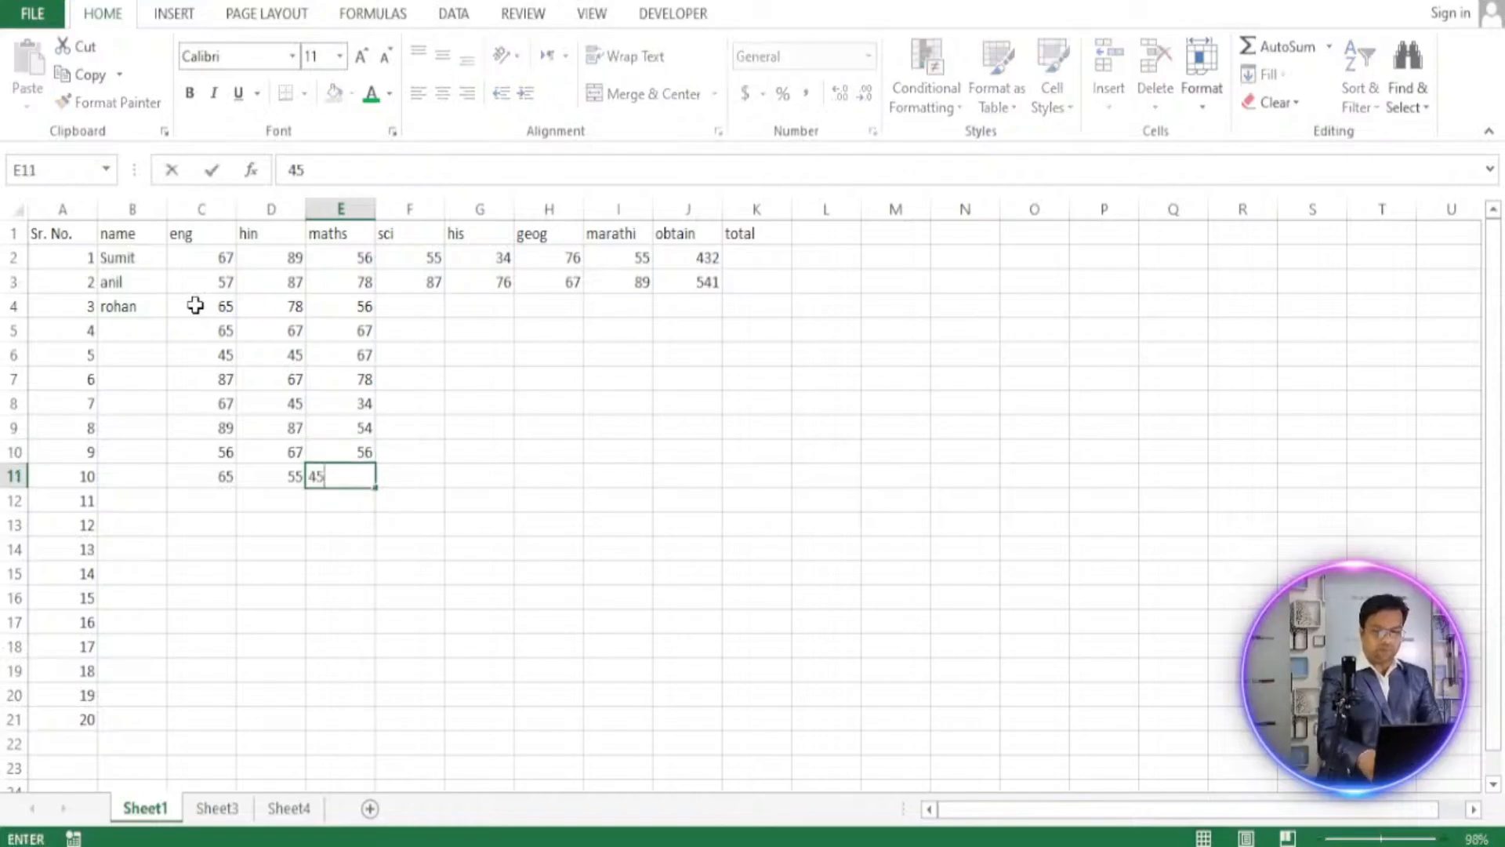
pyautogui.press('Tab')
# Enter the sci marks 78, 90, 67 and 78 in cells F4 to F7.
pyautogui.press('Up')
pyautogui.press('Up')
pyautogui.press('Up')
pyautogui.press('Up')
pyautogui.press('Up')
pyautogui.press('Up')
pyautogui.press('Up')
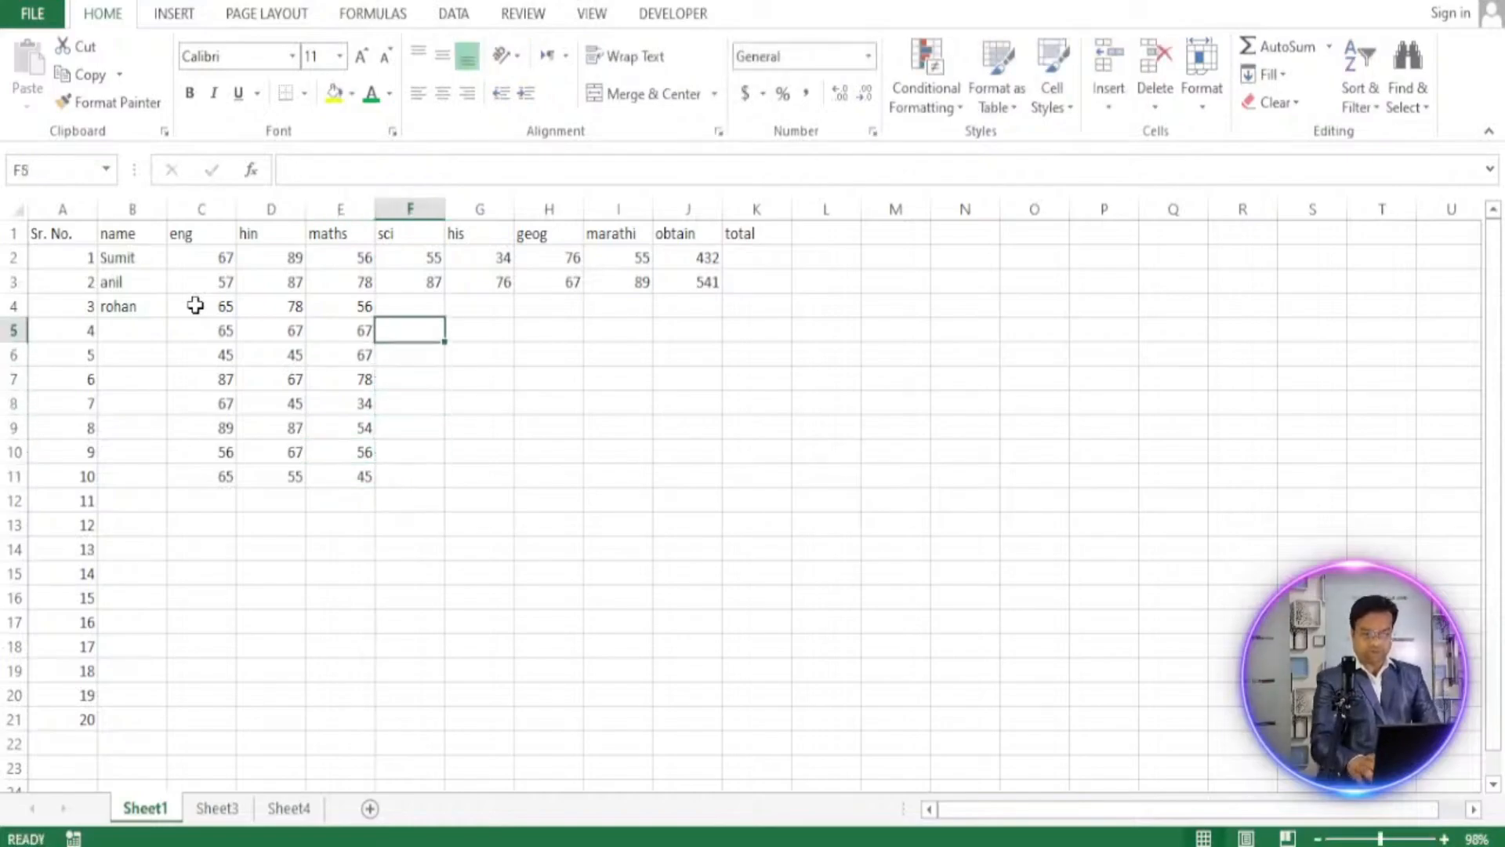
pyautogui.write('78')
pyautogui.press('Return')
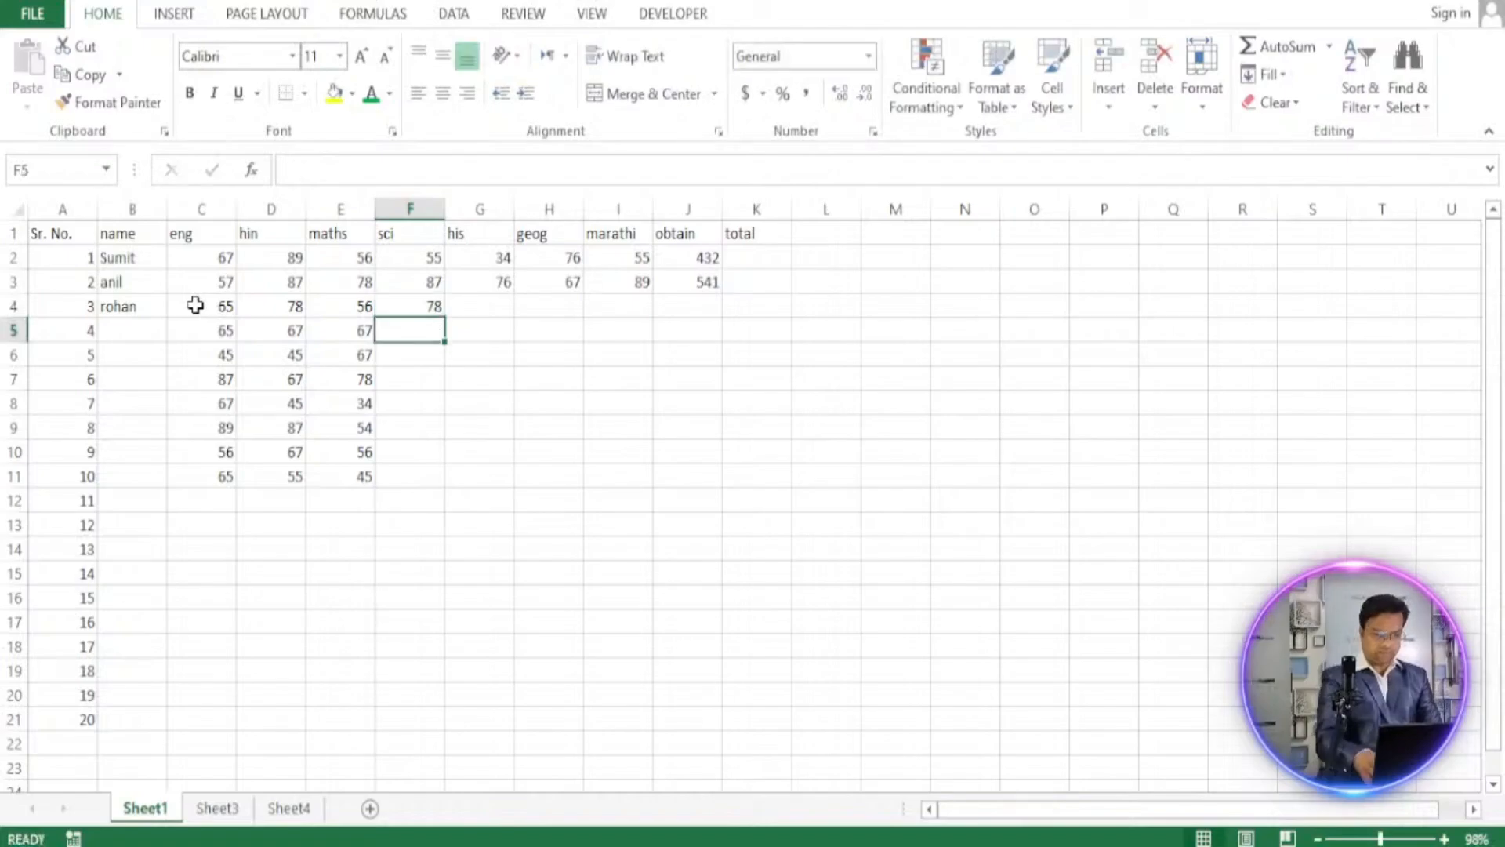
pyautogui.write('90')
pyautogui.press('Return')
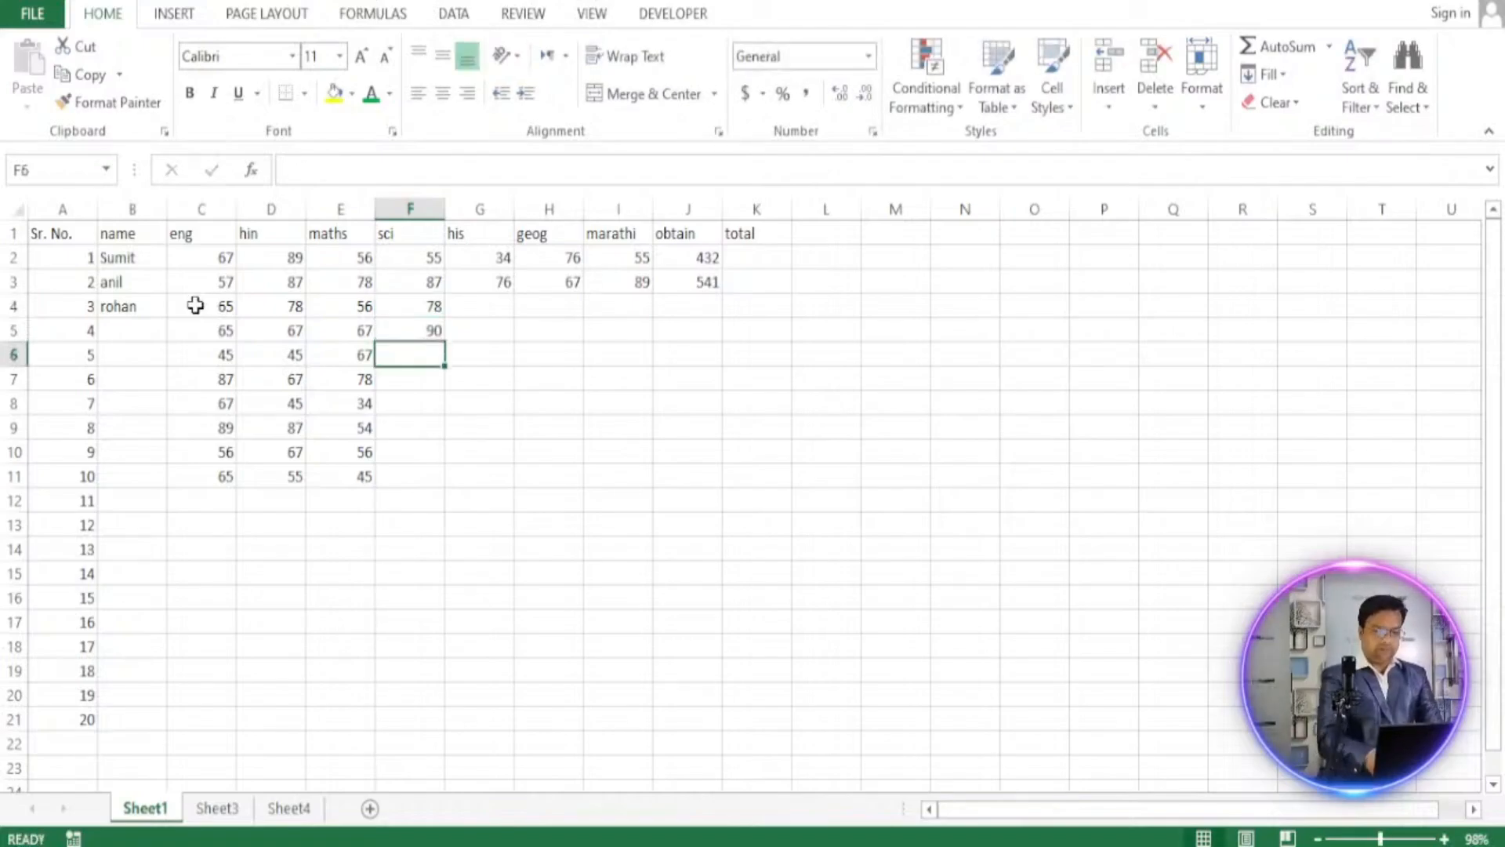
pyautogui.write('67')
pyautogui.press('Return')
pyautogui.write('78')
pyautogui.press('Return')
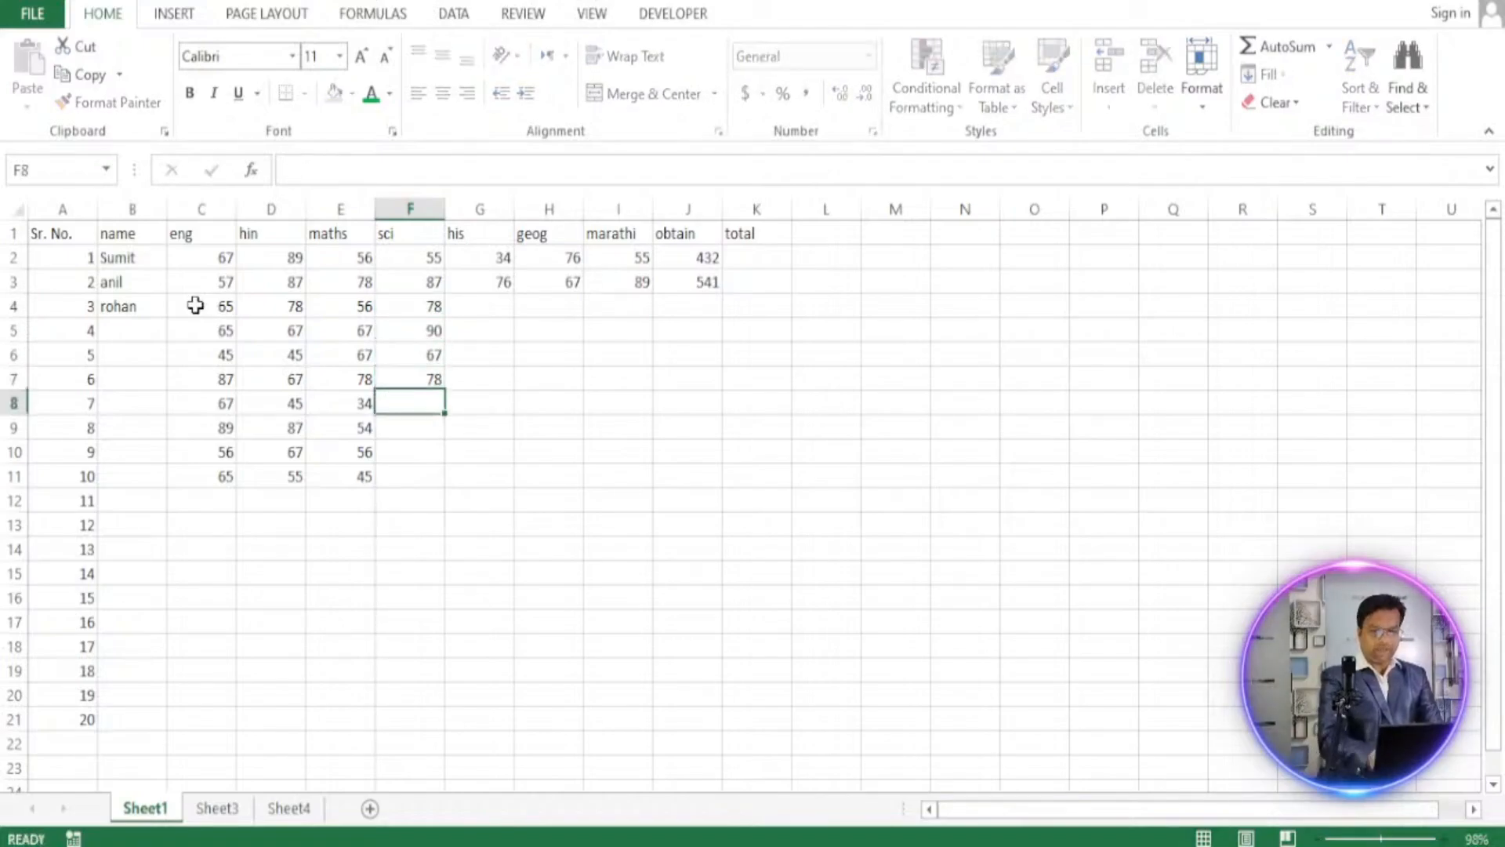
# Enter the sci marks 68, 56, 76 and 66 in cells F8 to F11.
pyautogui.write('68')
pyautogui.press('Return')
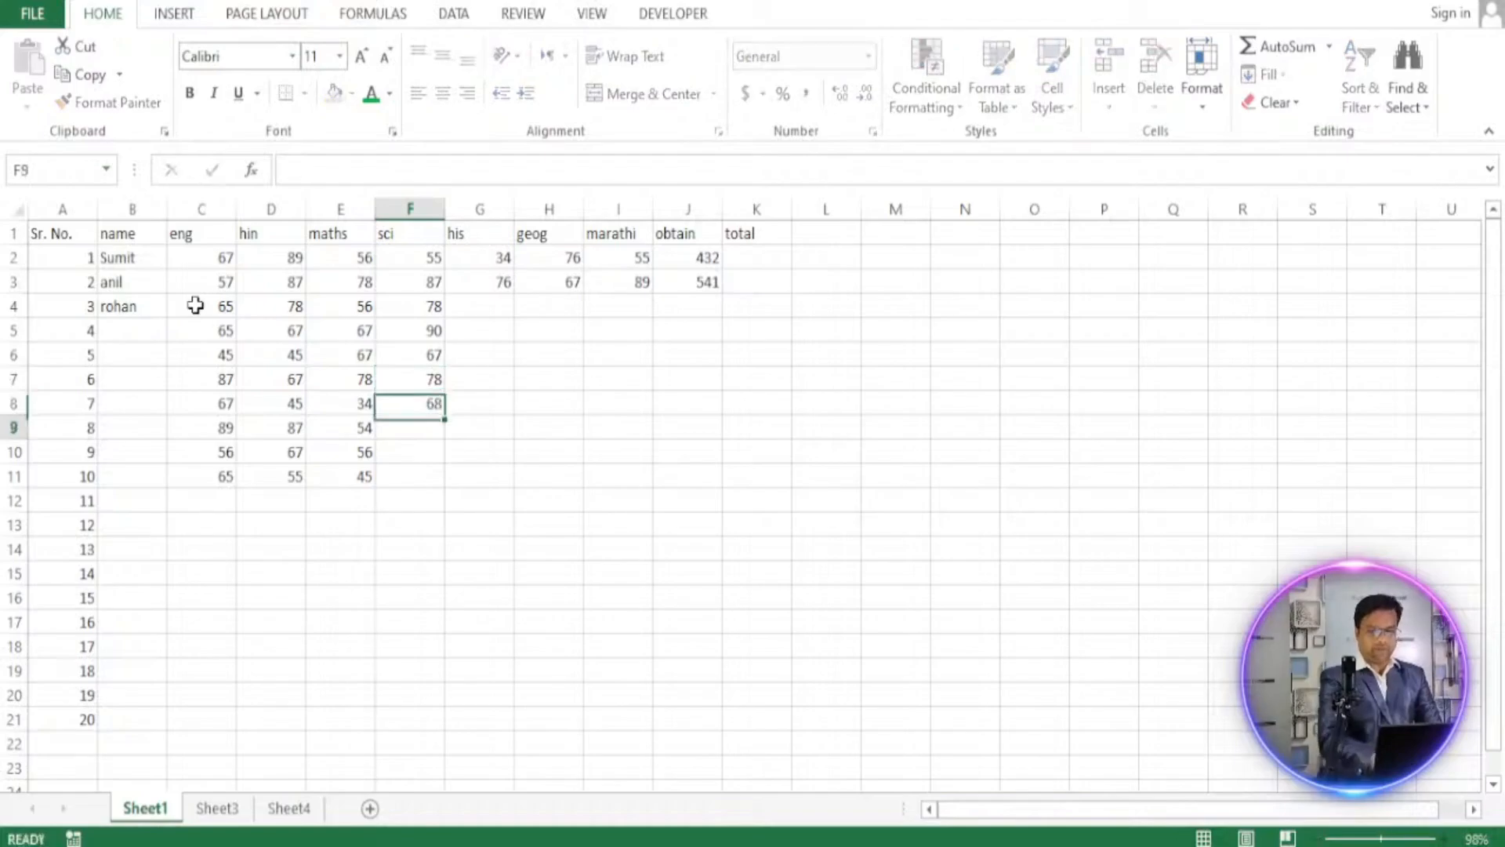
pyautogui.write('56')
pyautogui.press('Return')
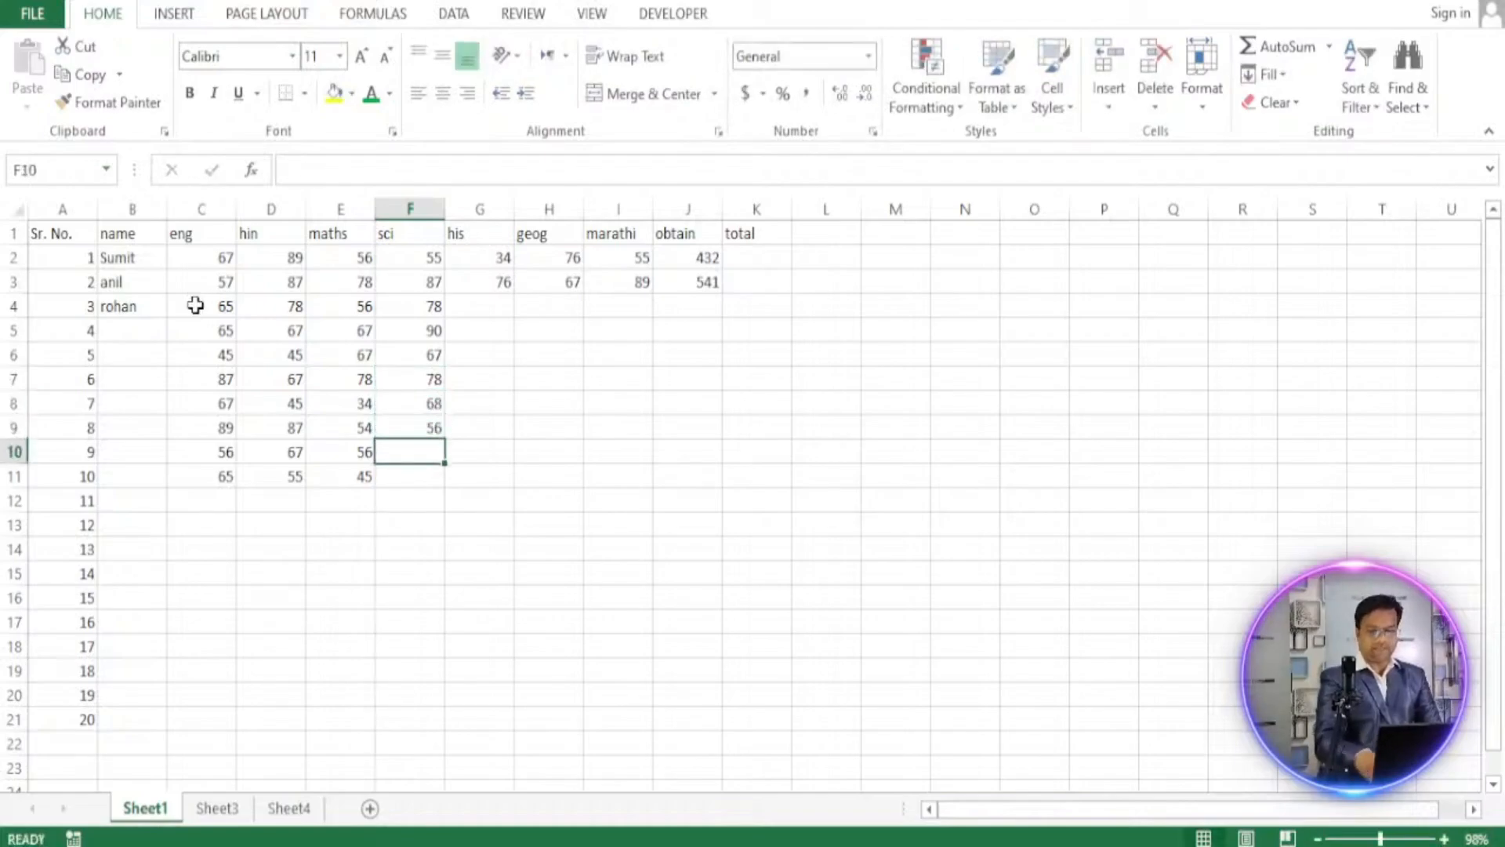
pyautogui.write('76')
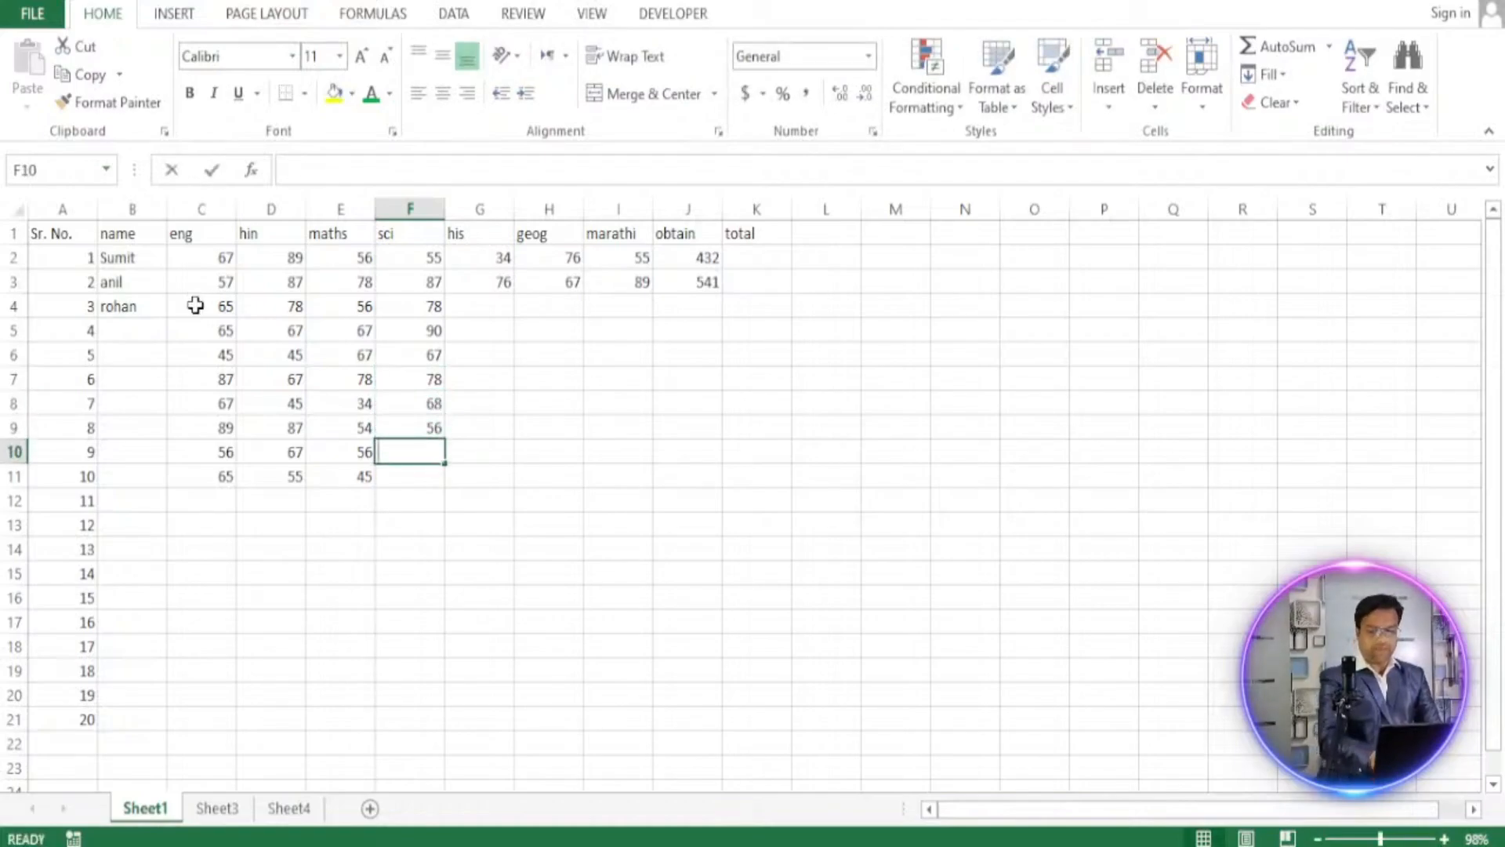
pyautogui.press('Return')
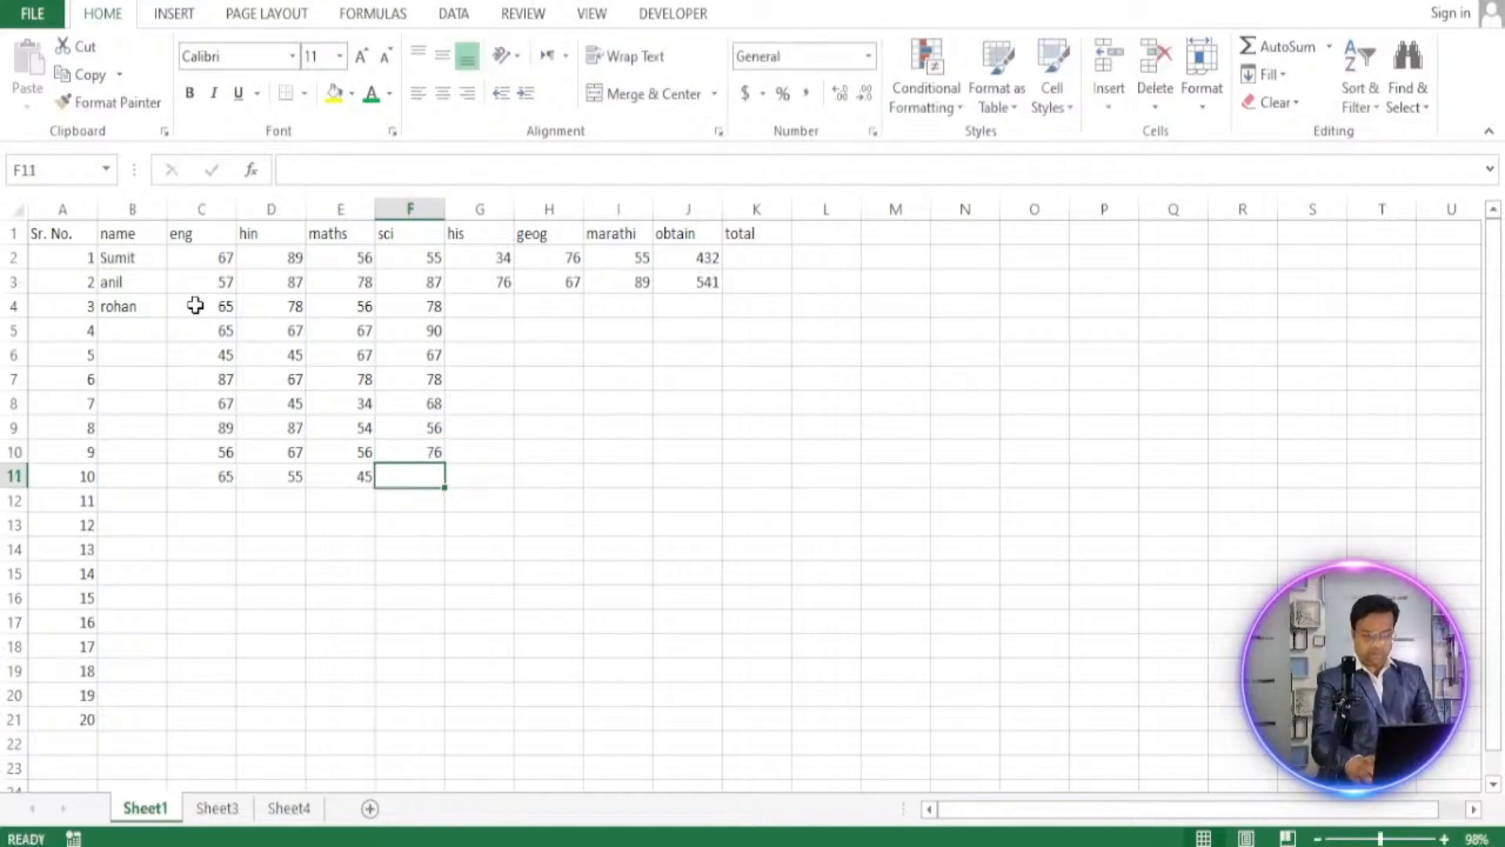
pyautogui.write('66')
pyautogui.press('Tab')
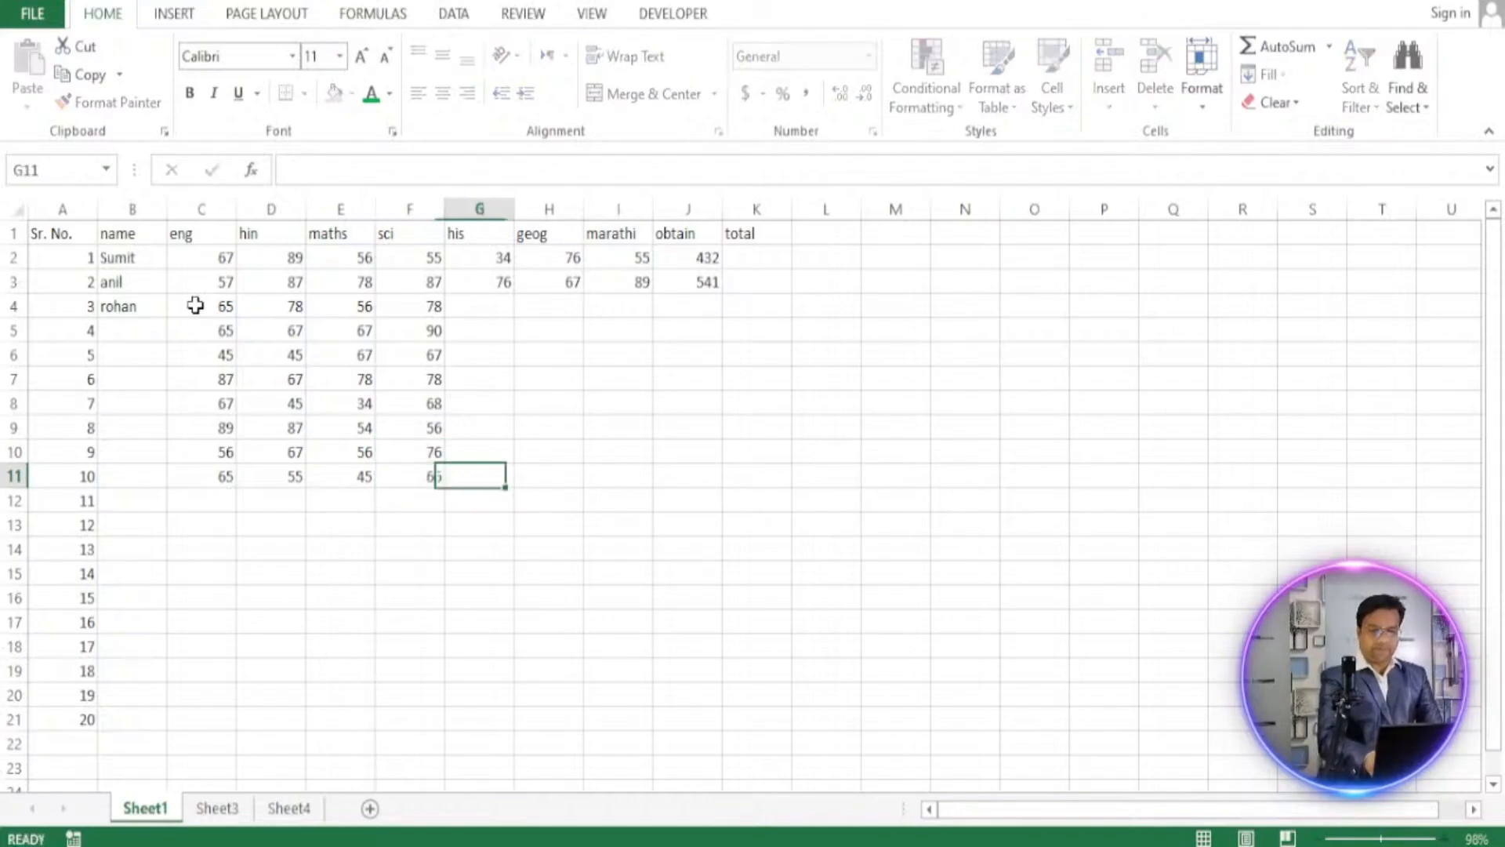
# Enter the his marks 55, 67, 67 and 34 in cells G4 to G7.
pyautogui.press('Up')
pyautogui.press('Up')
pyautogui.press('Up')
pyautogui.press('Up')
pyautogui.press('Up')
pyautogui.press('Up')
pyautogui.press('Up')
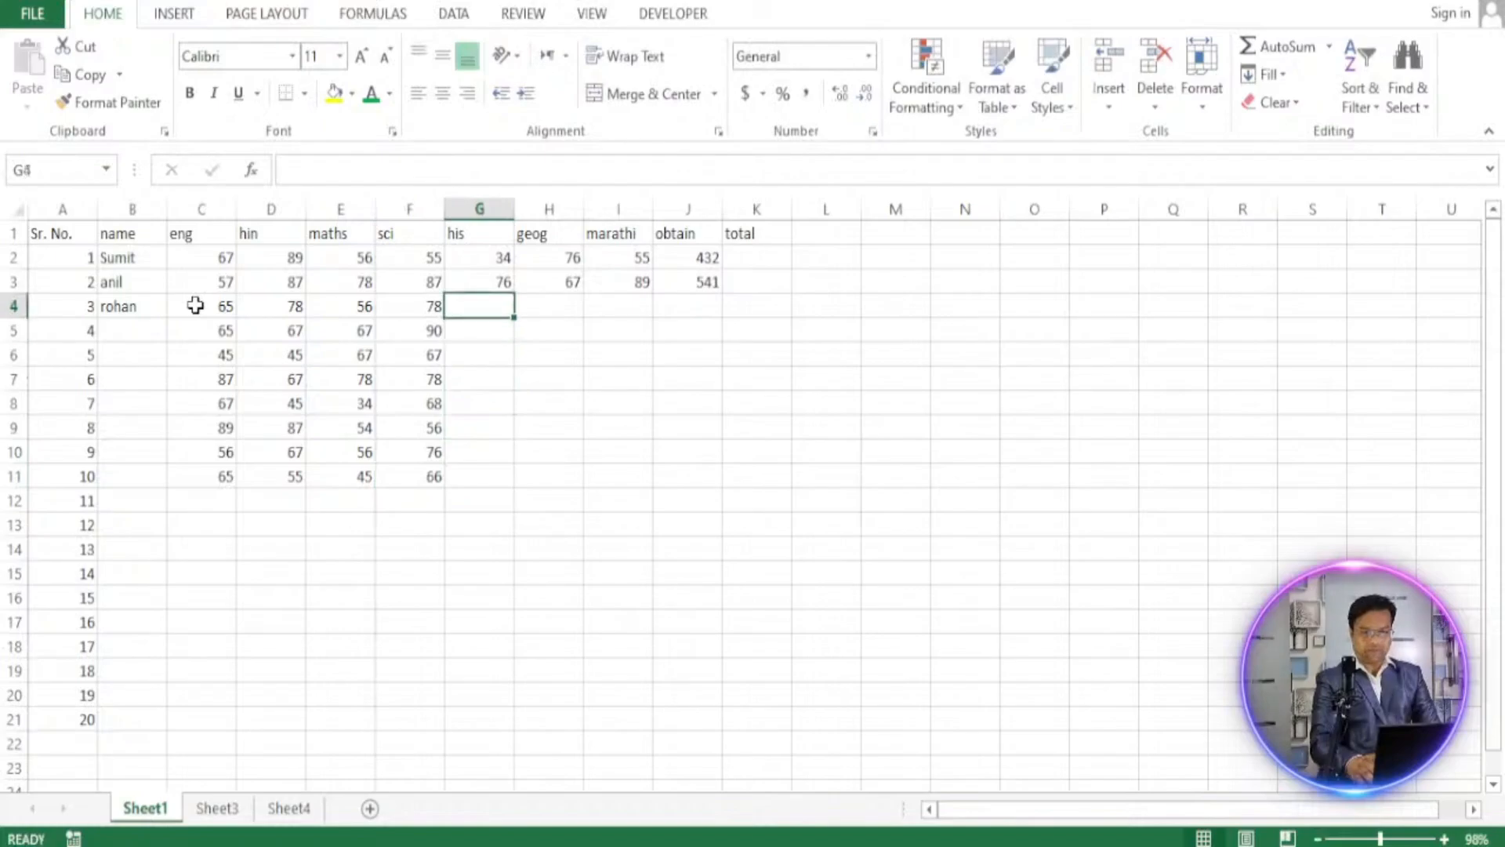
pyautogui.write('55')
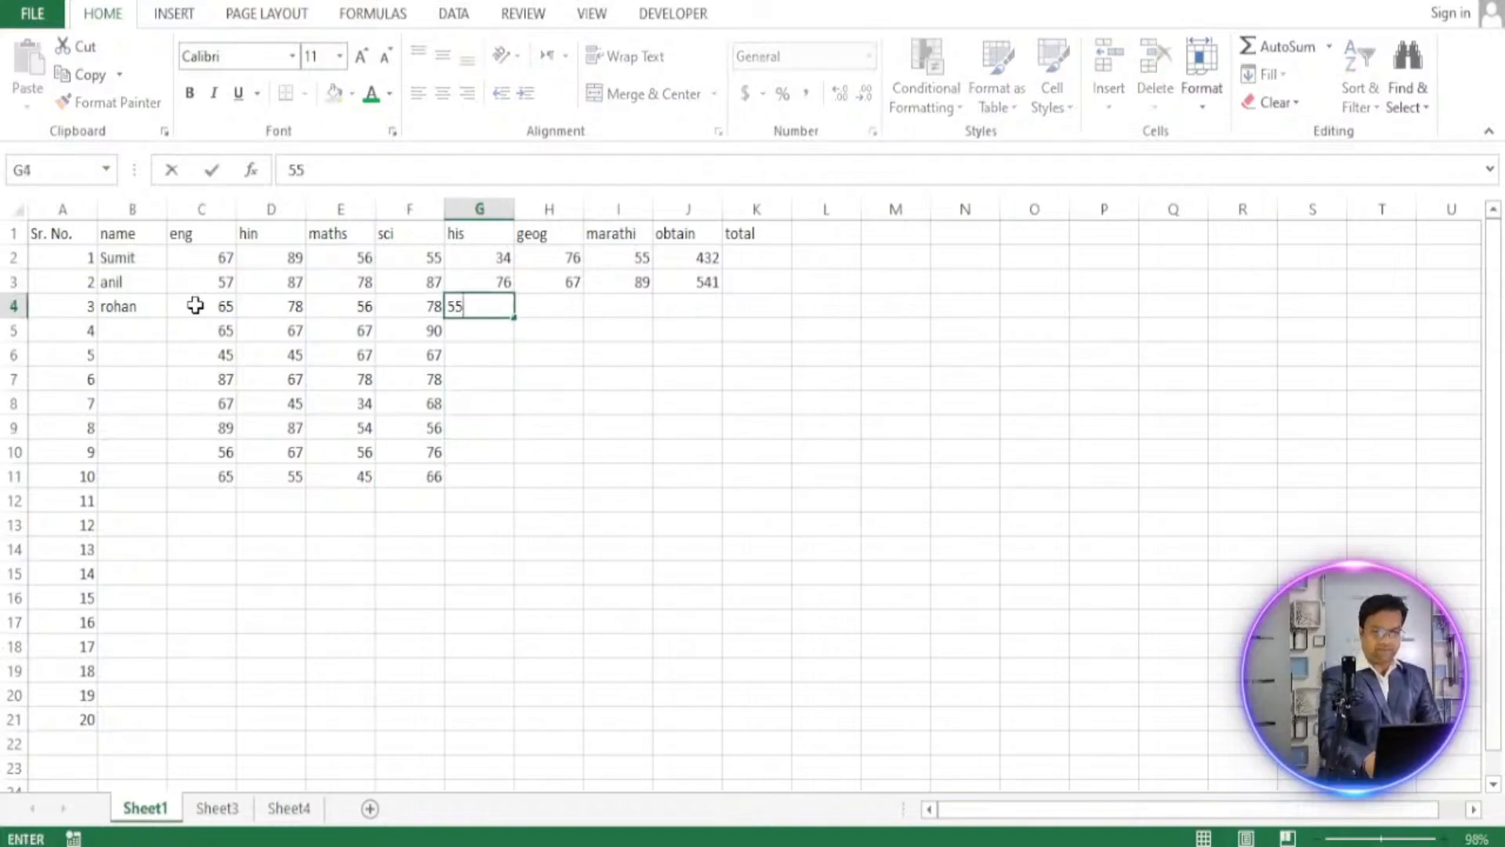
pyautogui.press('Return')
pyautogui.write('67')
pyautogui.press('Return')
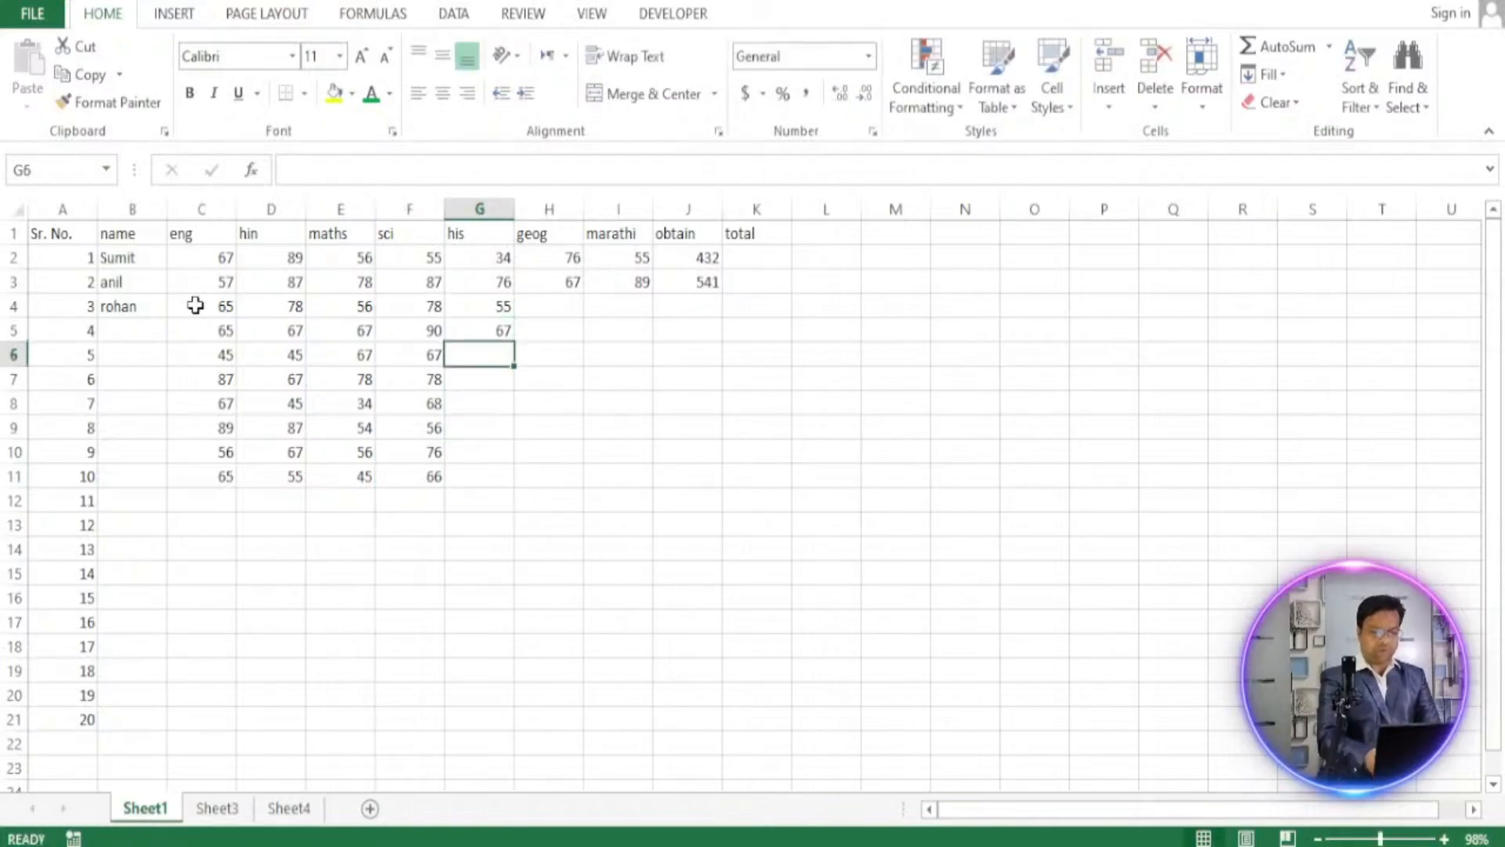
pyautogui.write('67')
pyautogui.press('Return')
pyautogui.write('34')
pyautogui.press('Return')
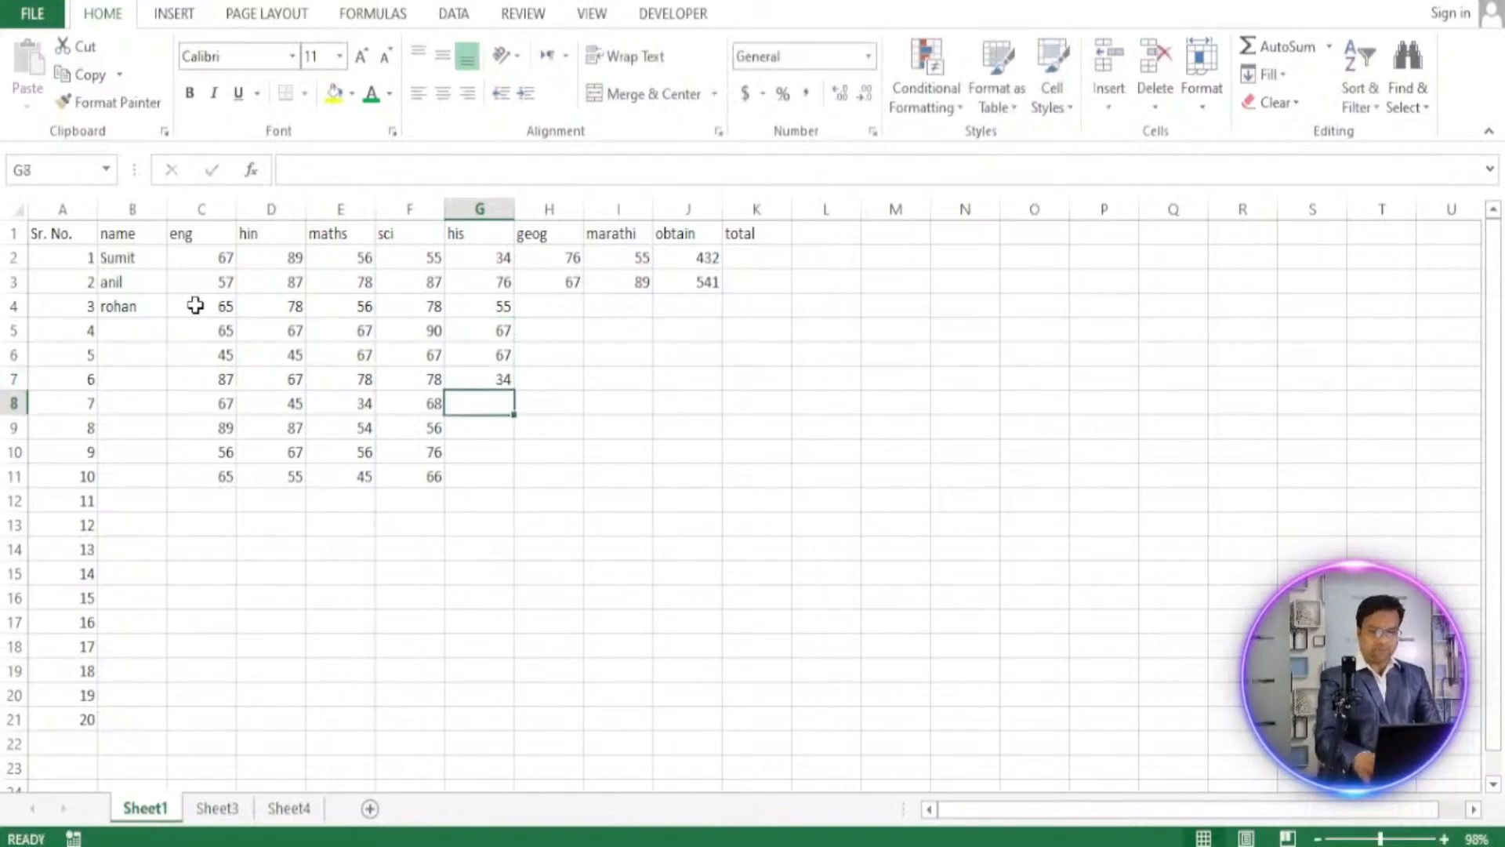
# Enter the his marks 78, 56, 47 and 67 in cells G8 to G11.
pyautogui.write('78')
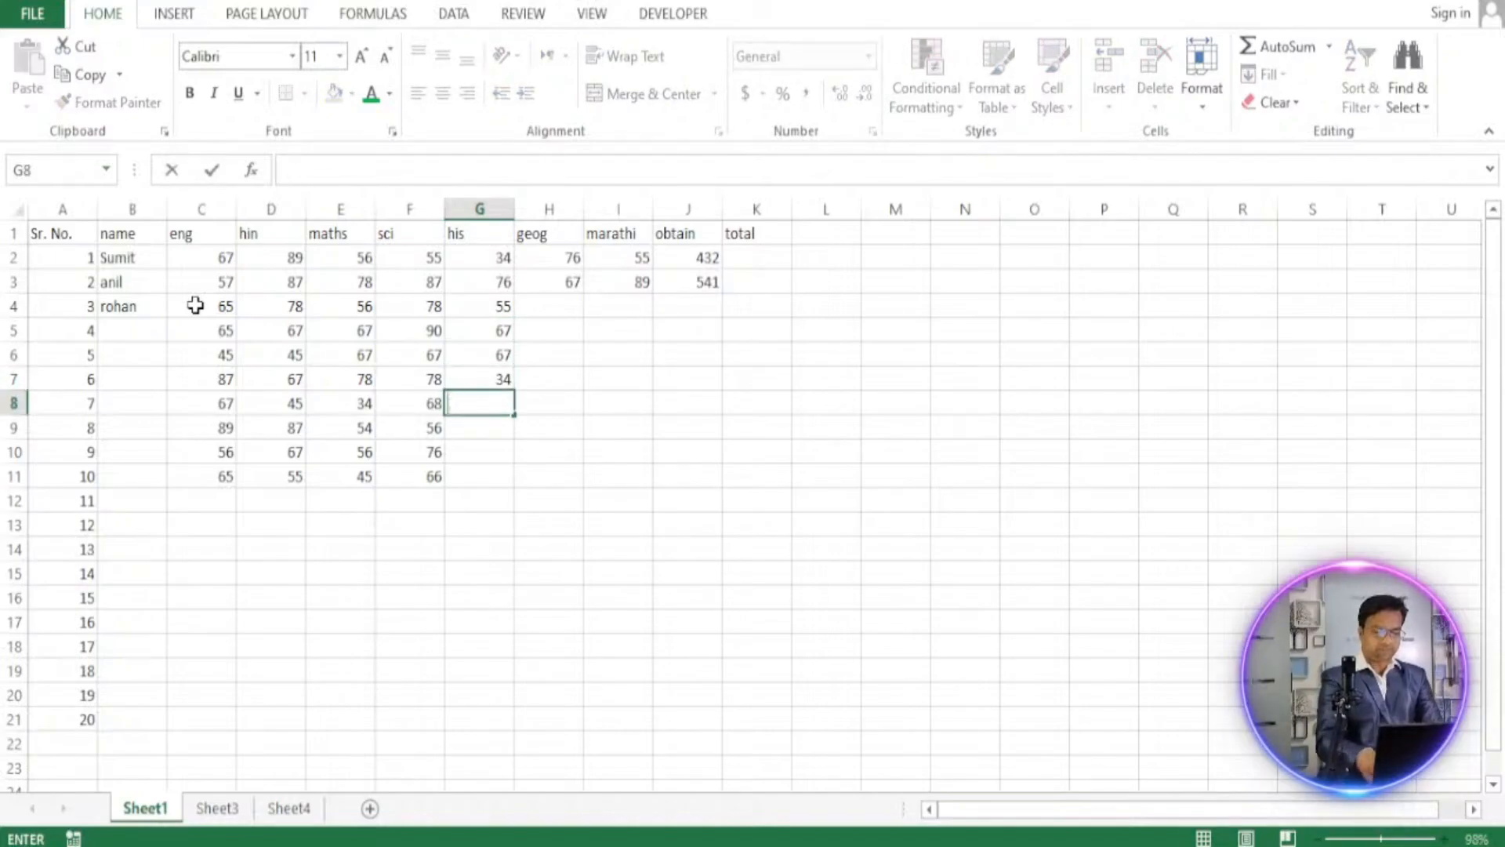
pyautogui.press('Return')
pyautogui.write('56')
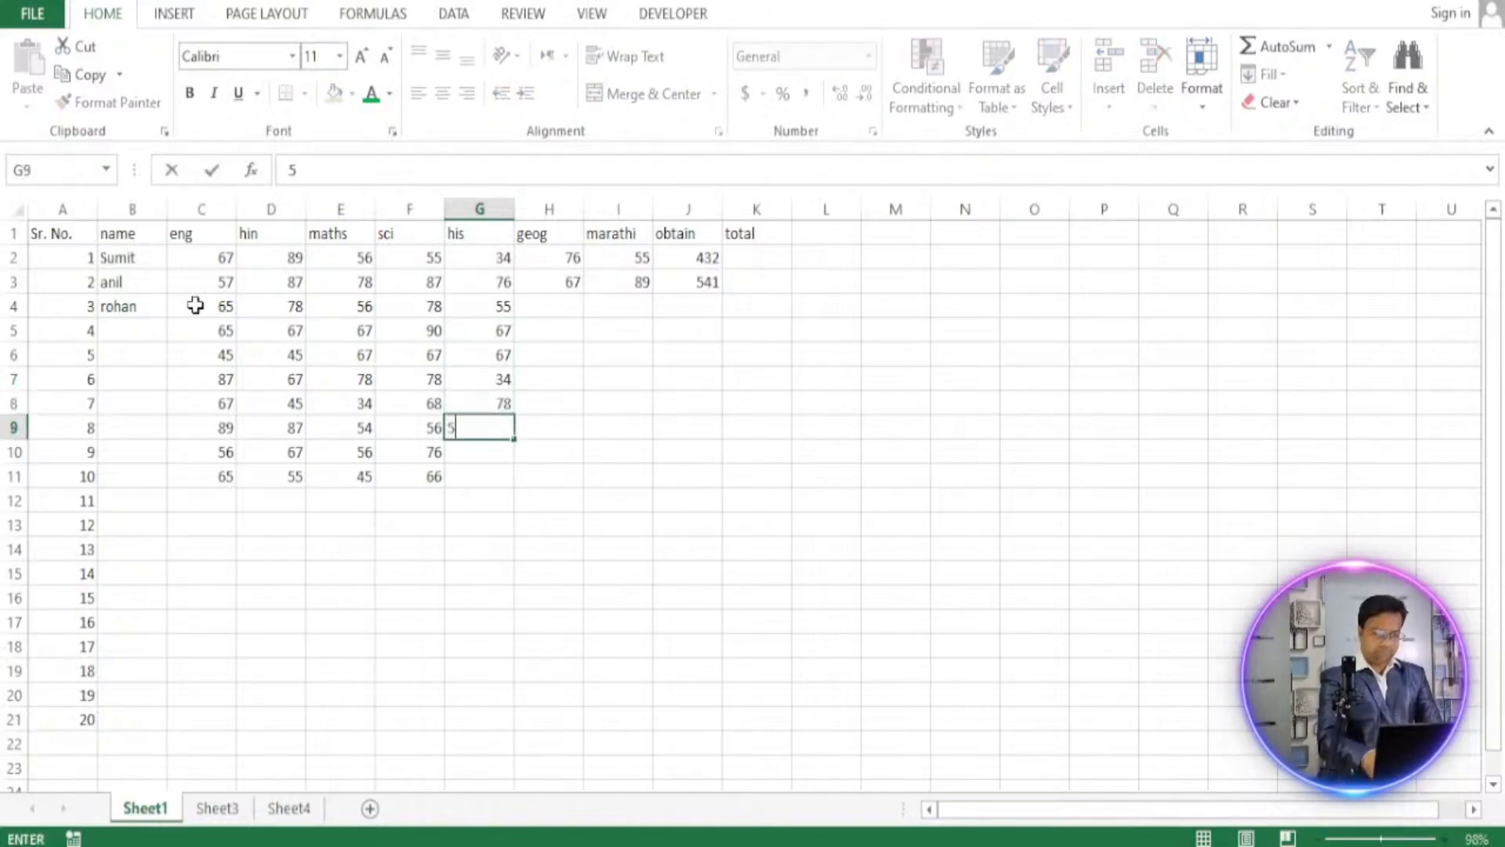
pyautogui.press('Return')
pyautogui.write('78')
pyautogui.hotkey('ctrl', 'Return')
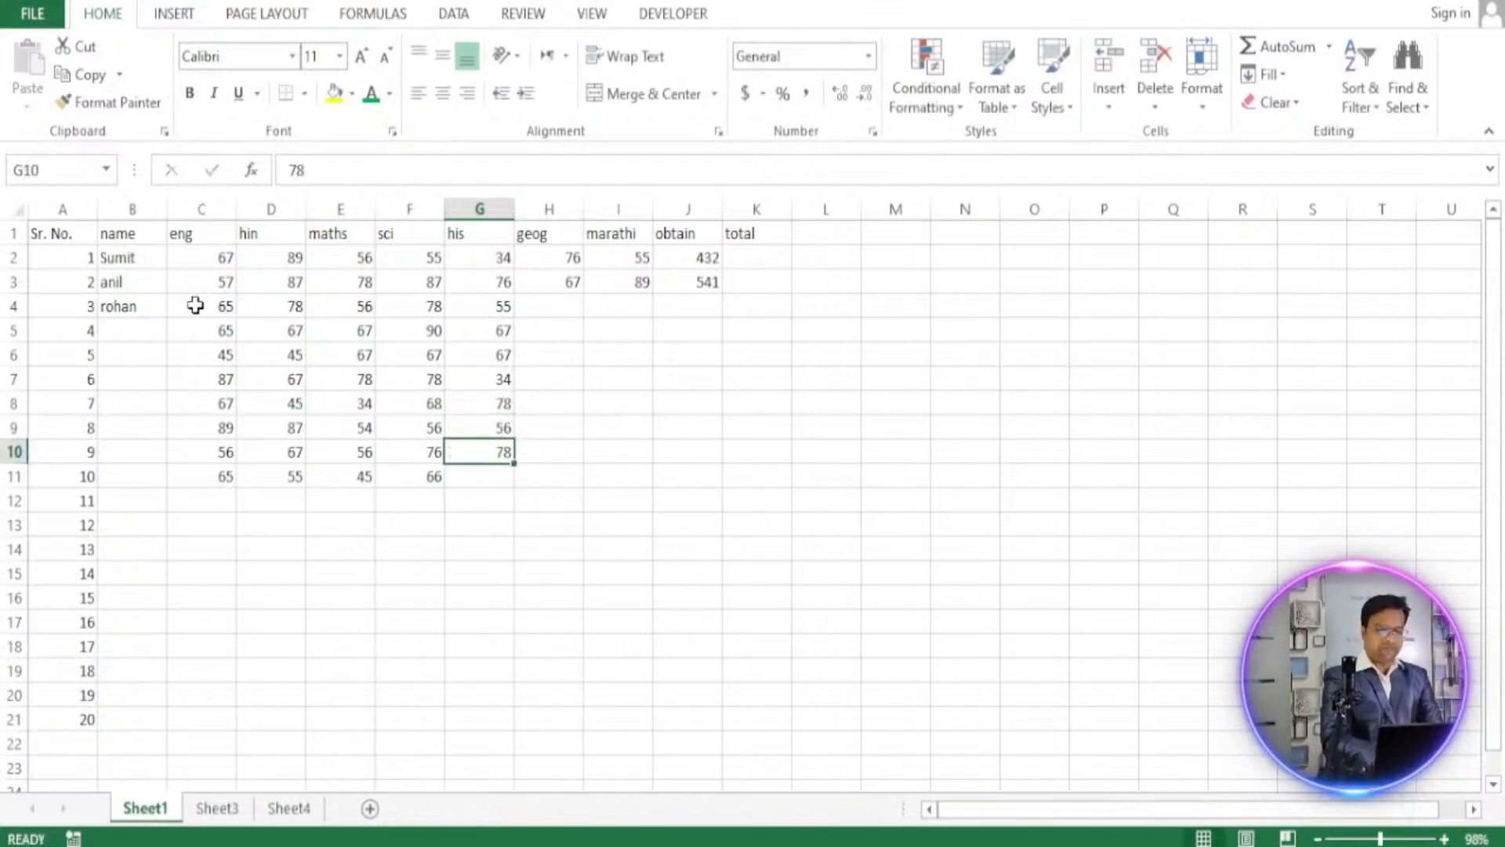
pyautogui.write('47')
pyautogui.press('Return')
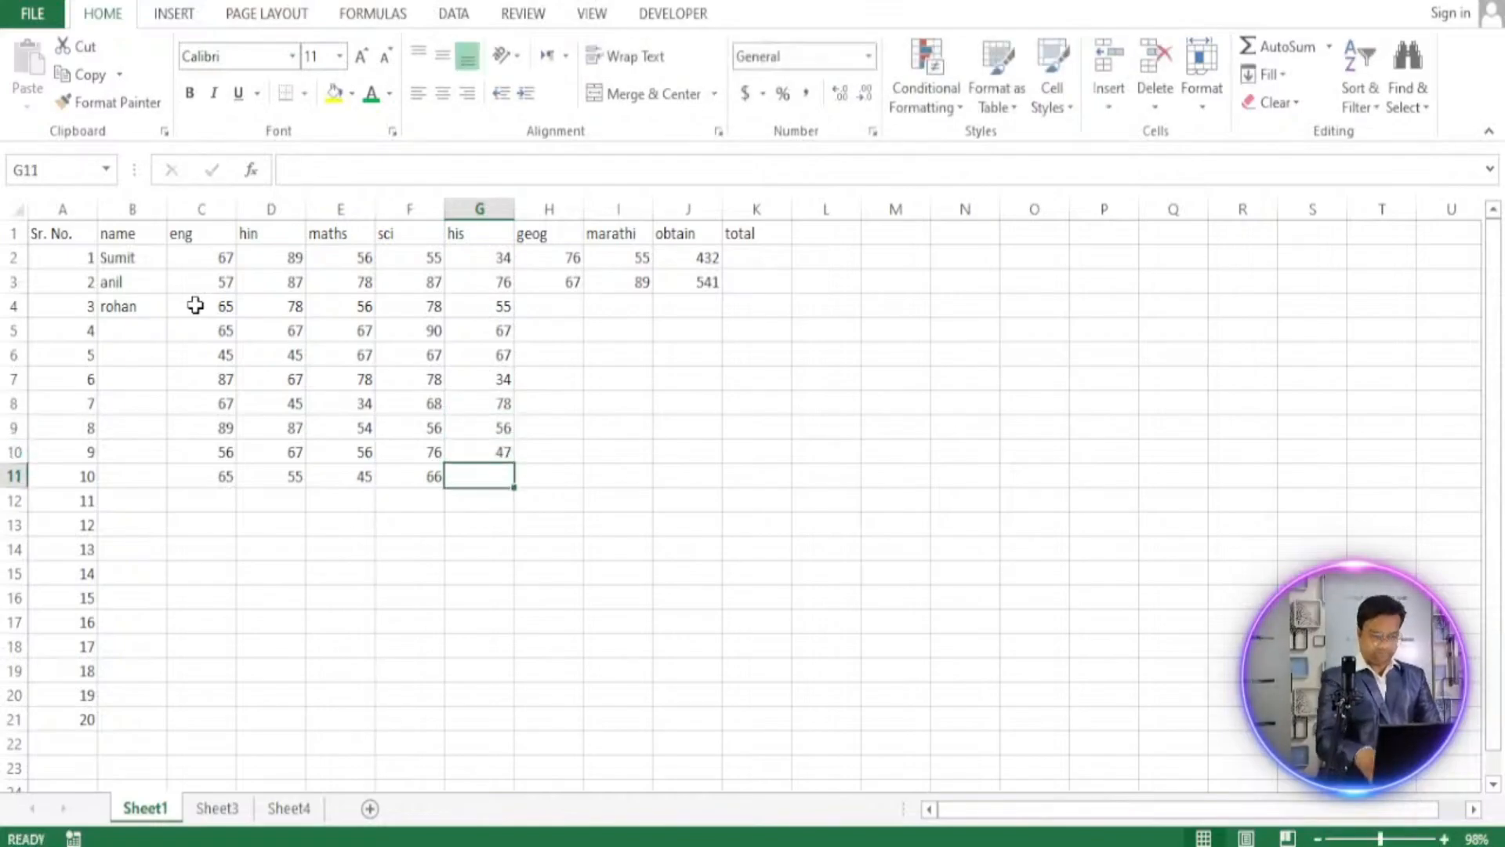
pyautogui.write('67')
pyautogui.press('Tab')
# Enter the geog marks 67, 56, 78 and 67 in cells H4 to H7.
pyautogui.press('Up')
pyautogui.press('Up')
pyautogui.press('Up')
pyautogui.press('Up')
pyautogui.press('Up')
pyautogui.press('Up')
pyautogui.press('Up')
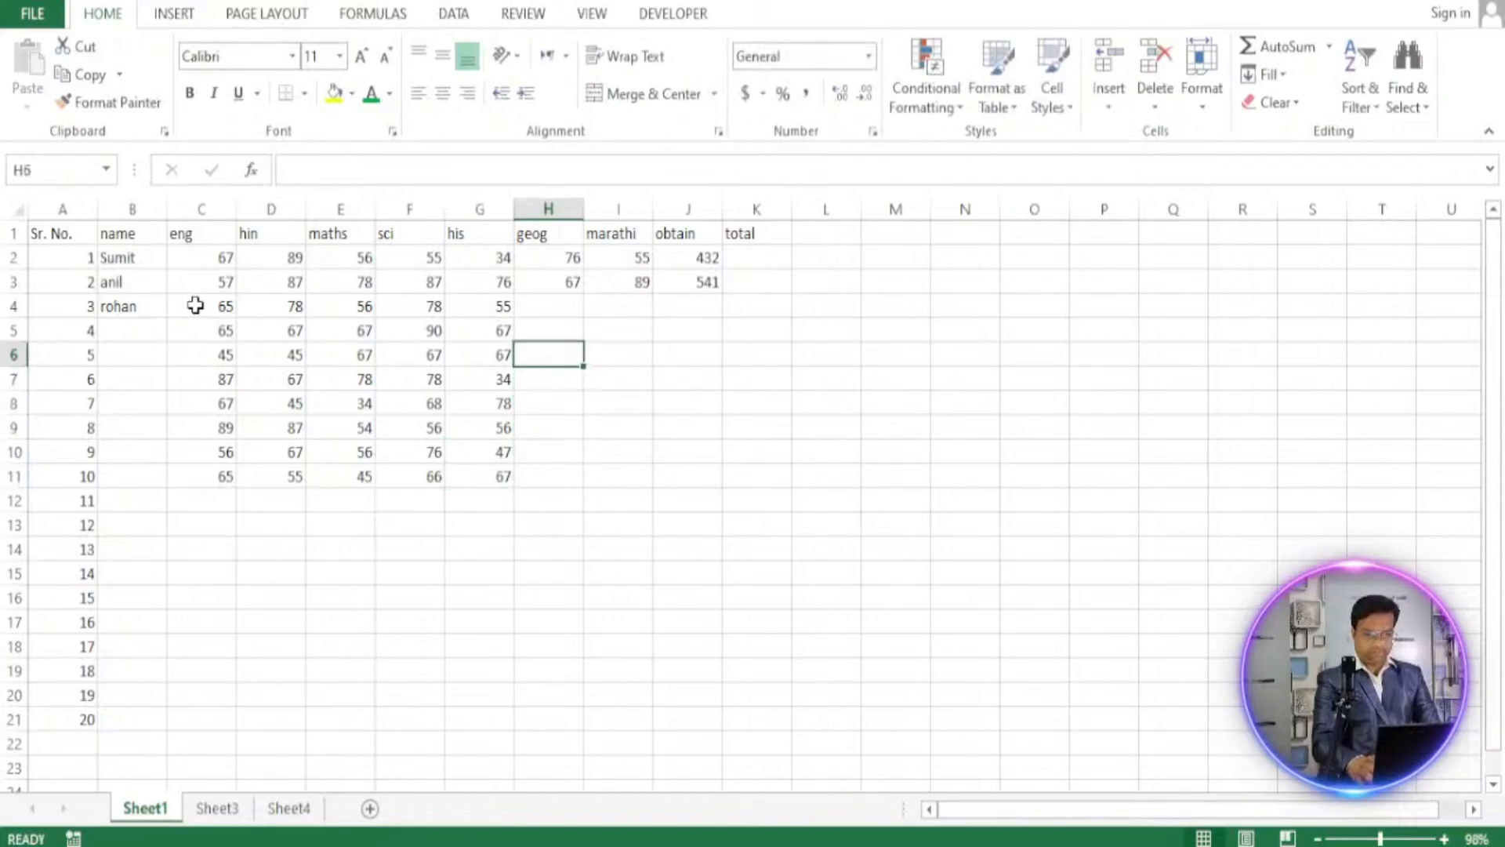
pyautogui.write('67')
pyautogui.press('Return')
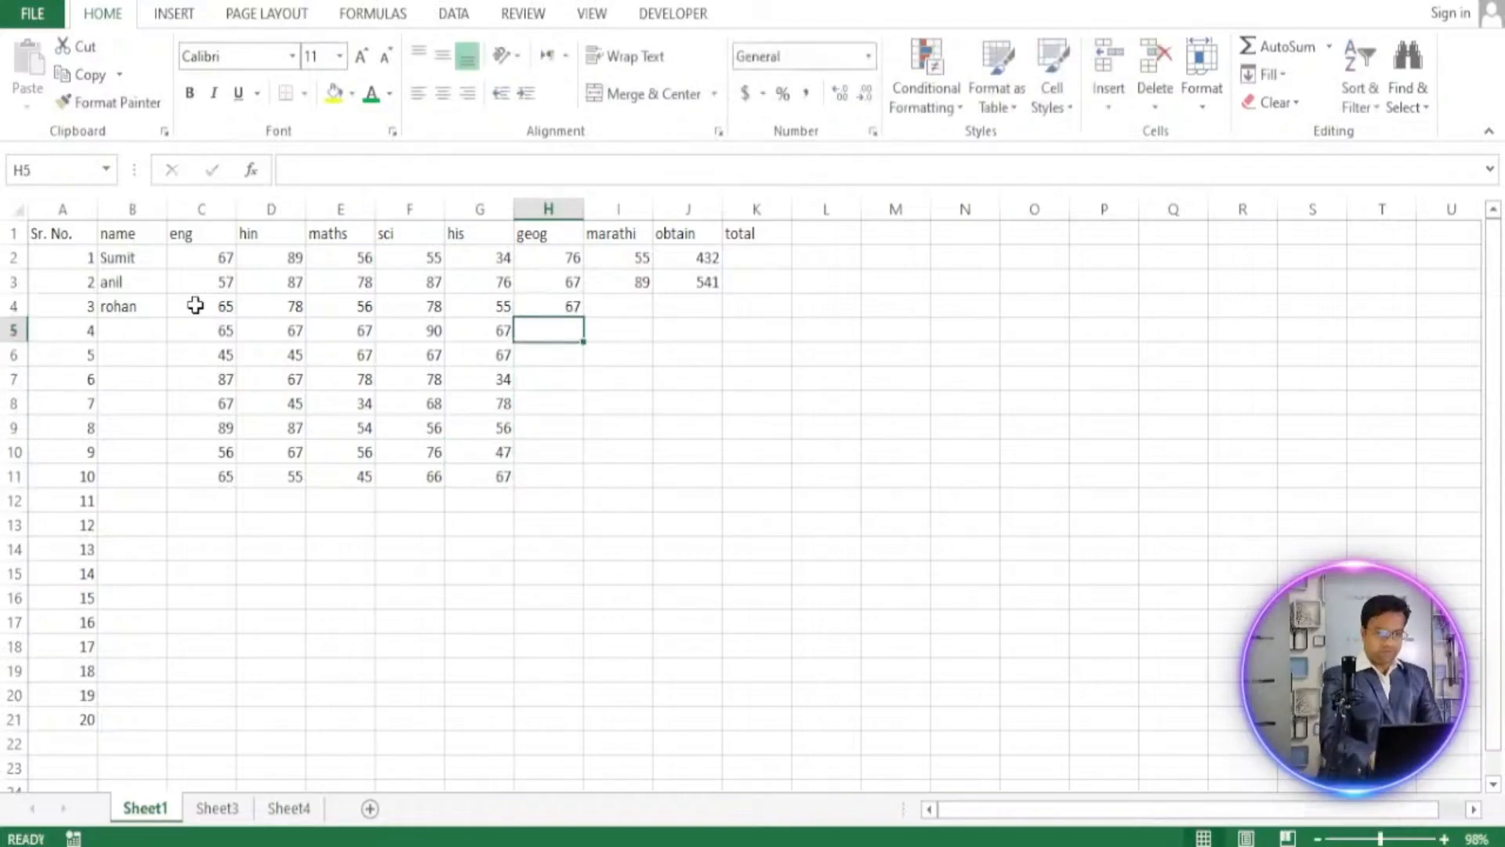
pyautogui.write('56')
pyautogui.press('Return')
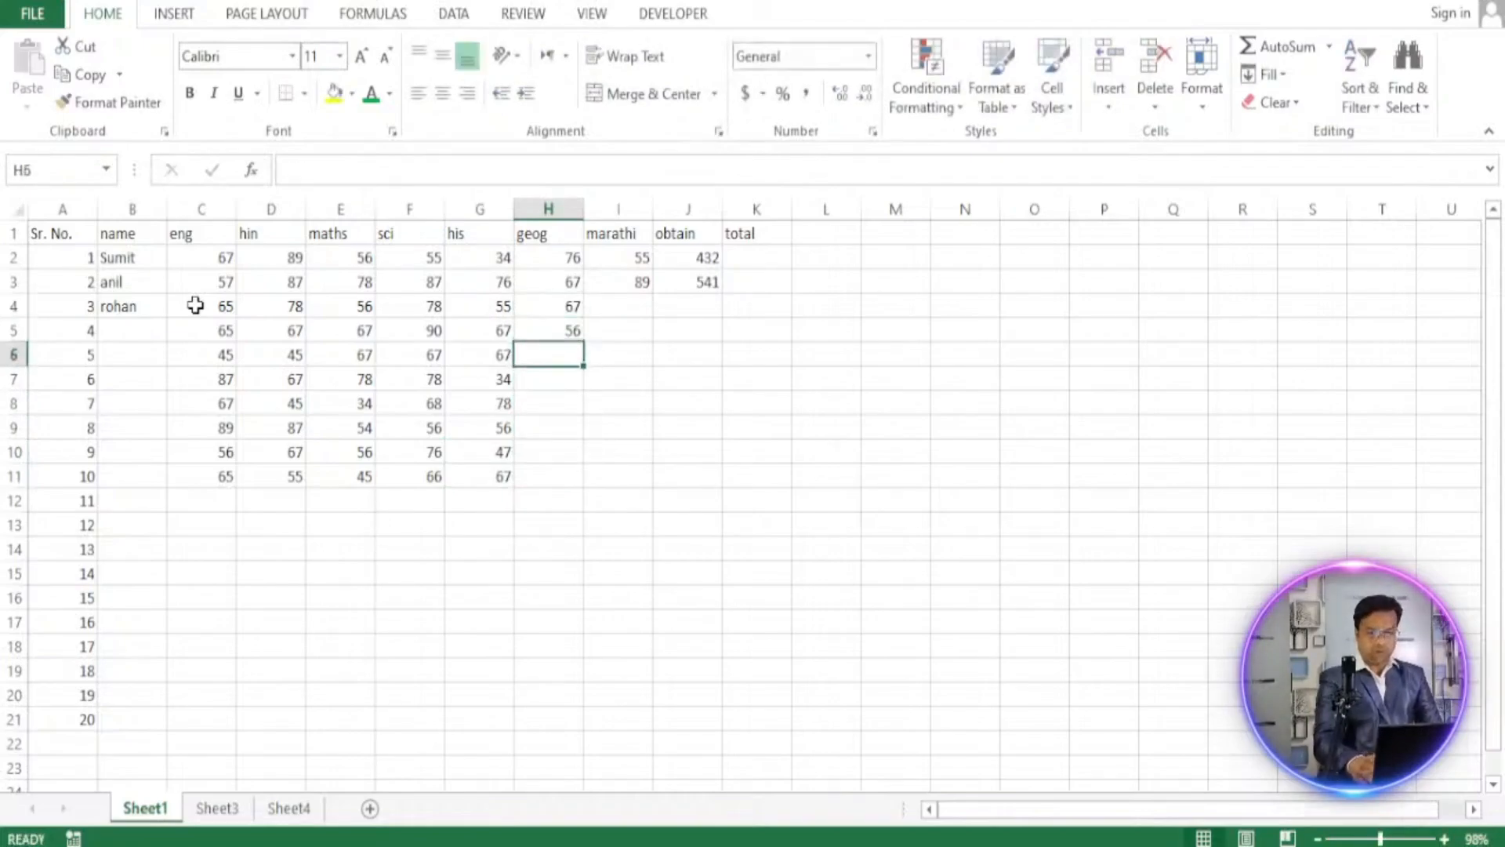
pyautogui.write('78')
pyautogui.press('Return')
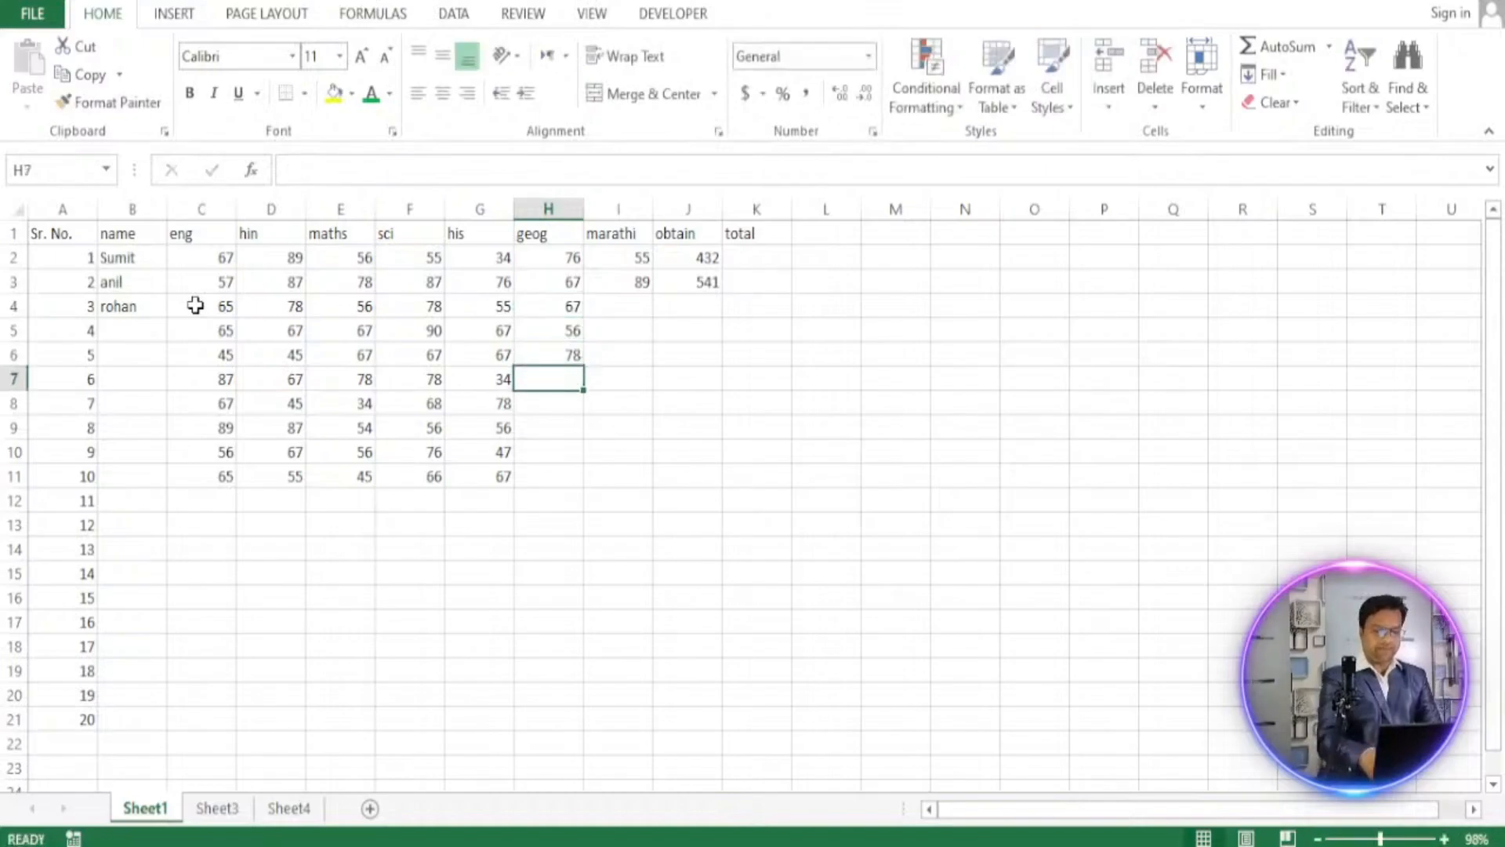
pyautogui.write('67')
pyautogui.press('Return')
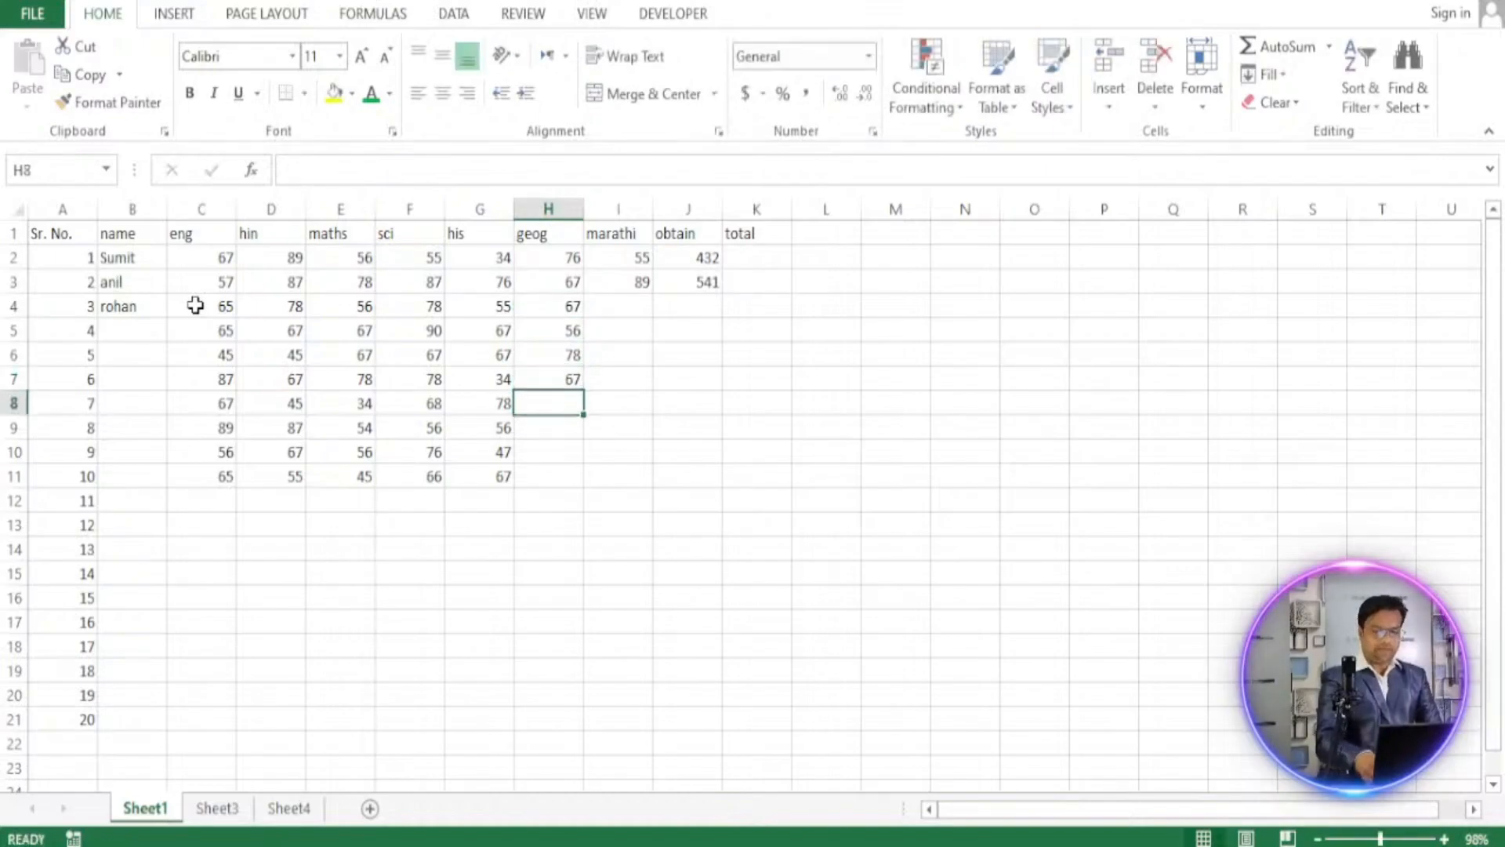
# Enter the geog marks 45, 57, 67 and 77 for Sr. No. 7 to 10 in H8:H11.
pyautogui.write('45')
pyautogui.press('Return')
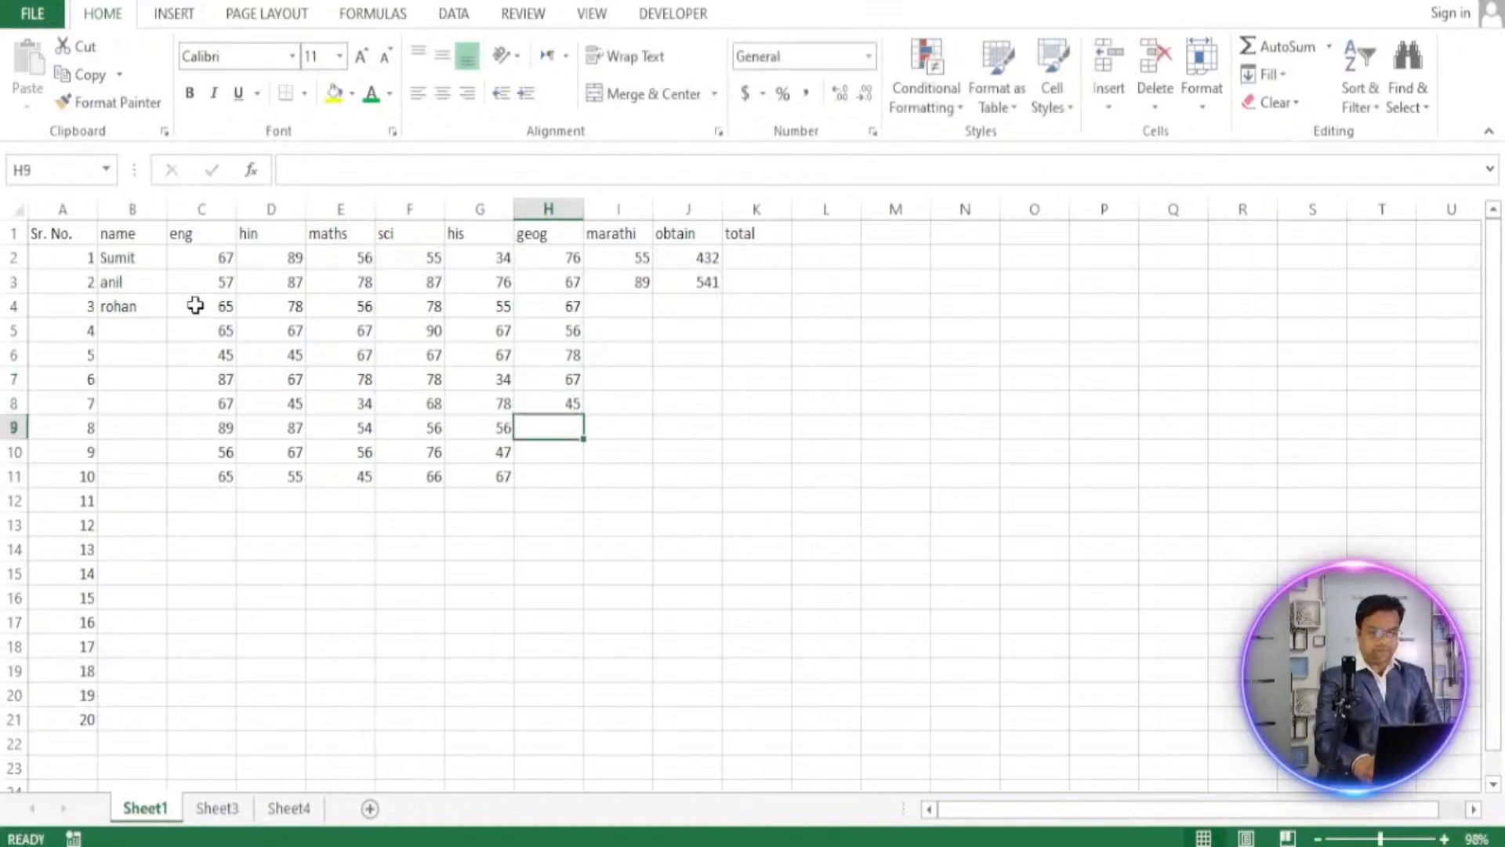
pyautogui.write('57')
pyautogui.press('Return')
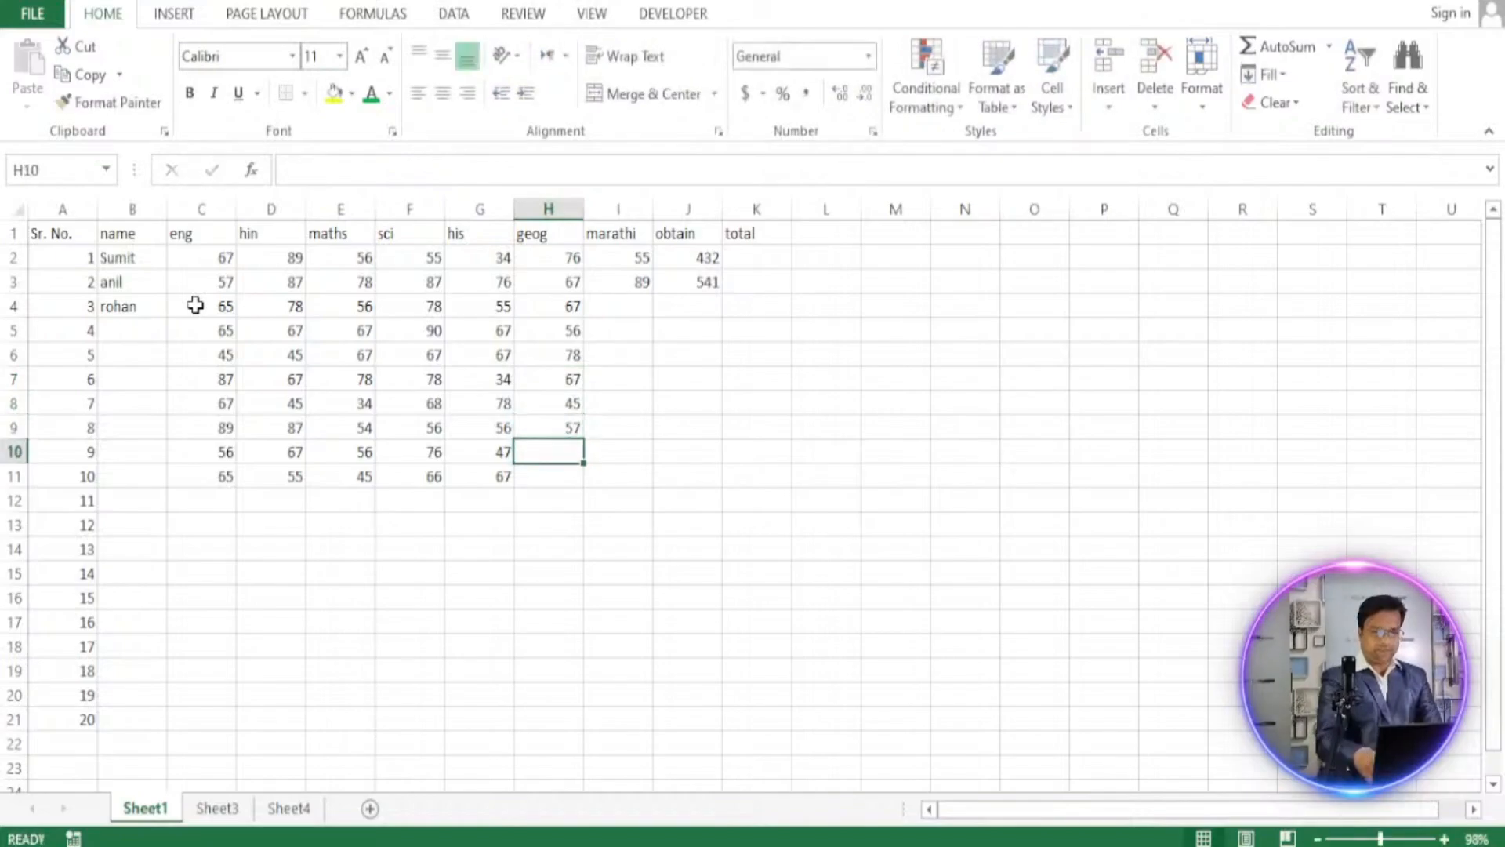
pyautogui.write('67')
pyautogui.press('Return')
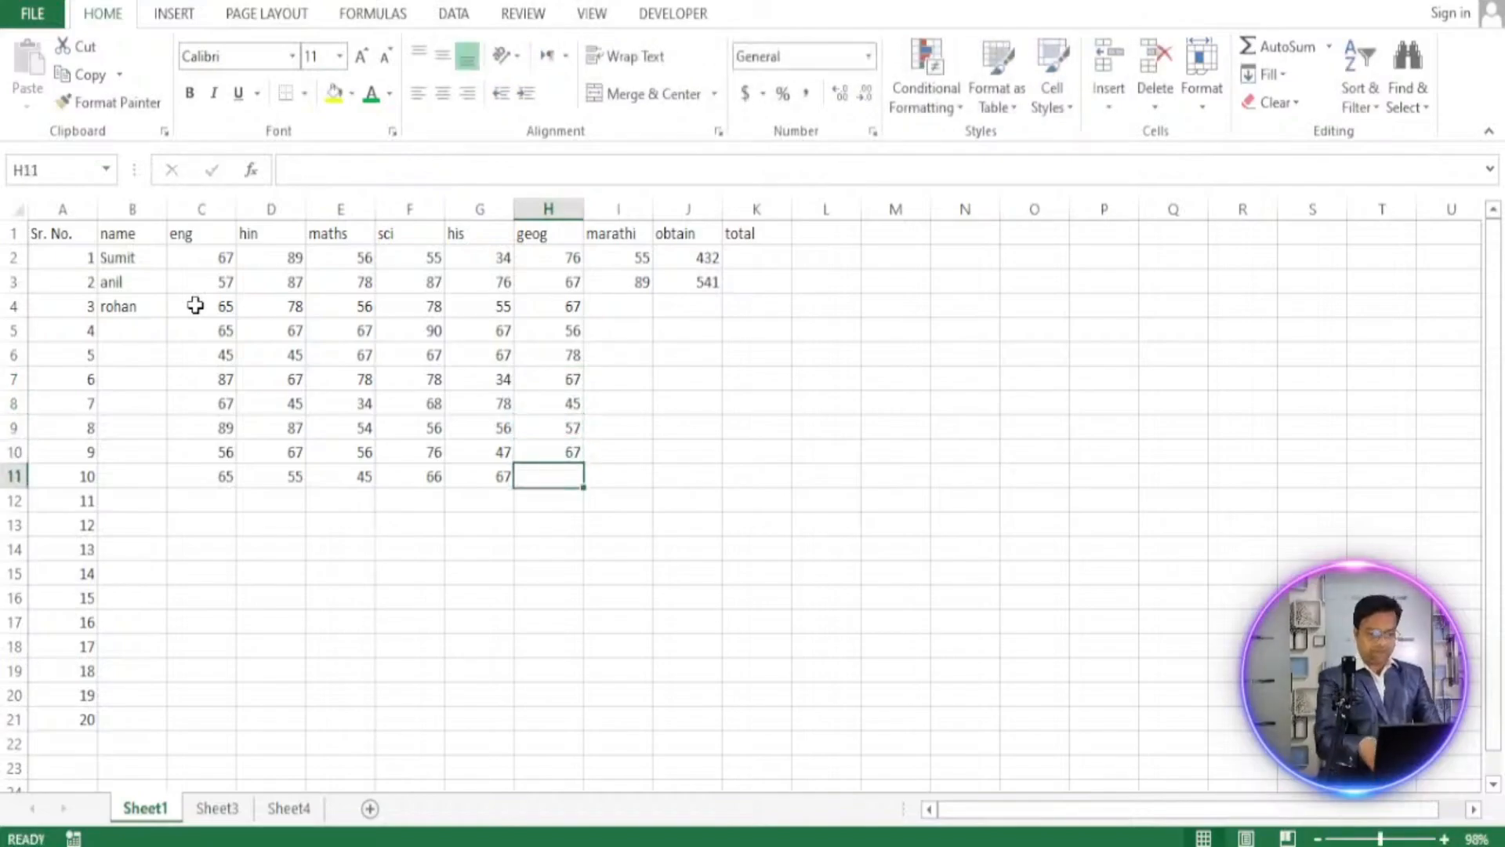
pyautogui.write('77')
pyautogui.press('Return')
# Enter the marathi marks 56, 67, 67 and 94 for Sr. No. 3 to 6 in I4:I7.
pyautogui.press('Right')
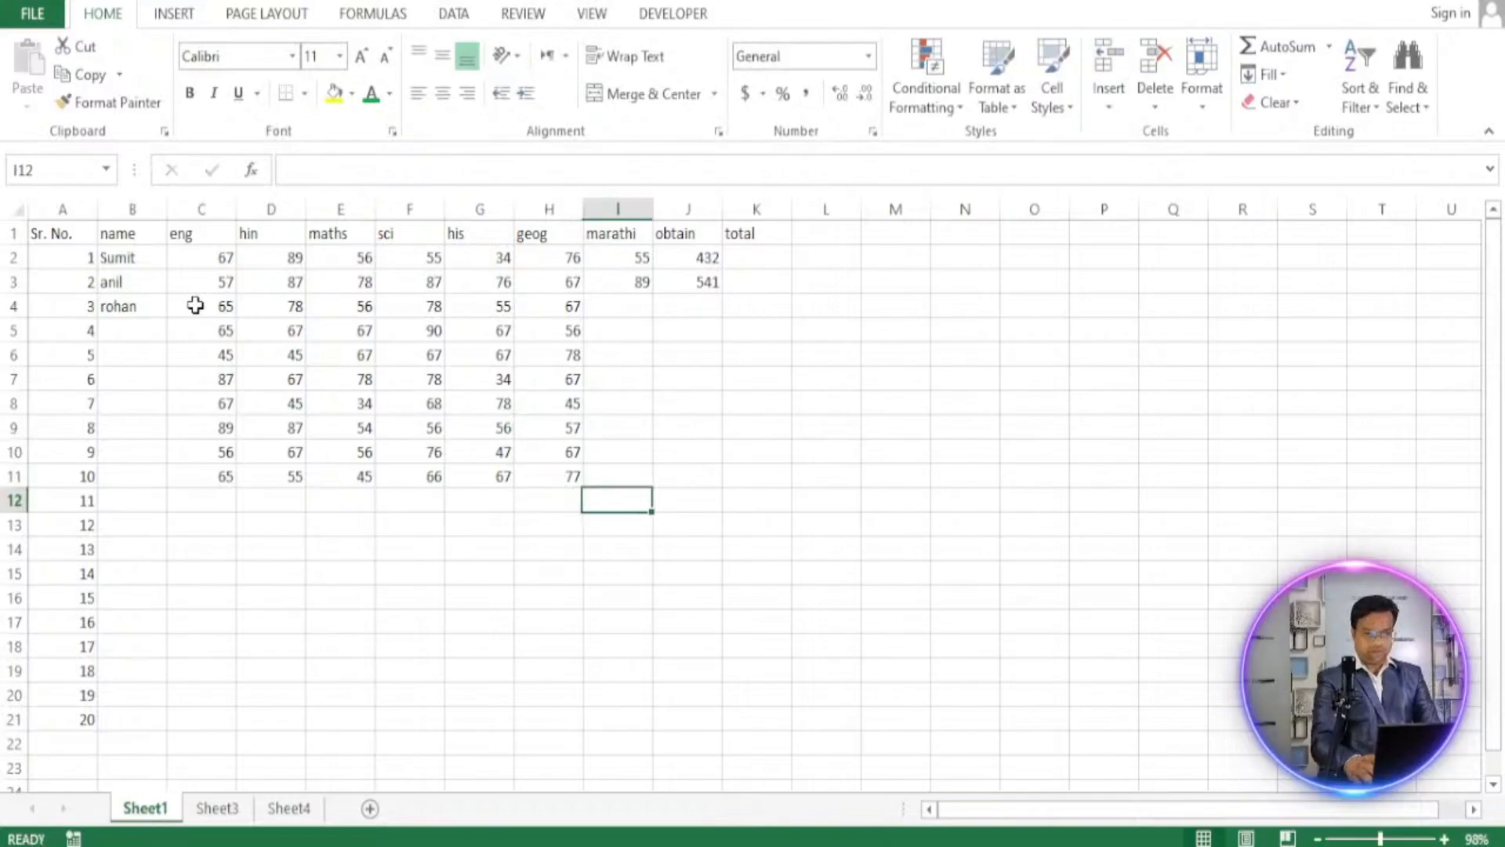
pyautogui.press('Up')
pyautogui.press('Up')
pyautogui.press('Up')
pyautogui.press('Up')
pyautogui.press('Up')
pyautogui.press('Up')
pyautogui.press('Up')
pyautogui.press('Up')
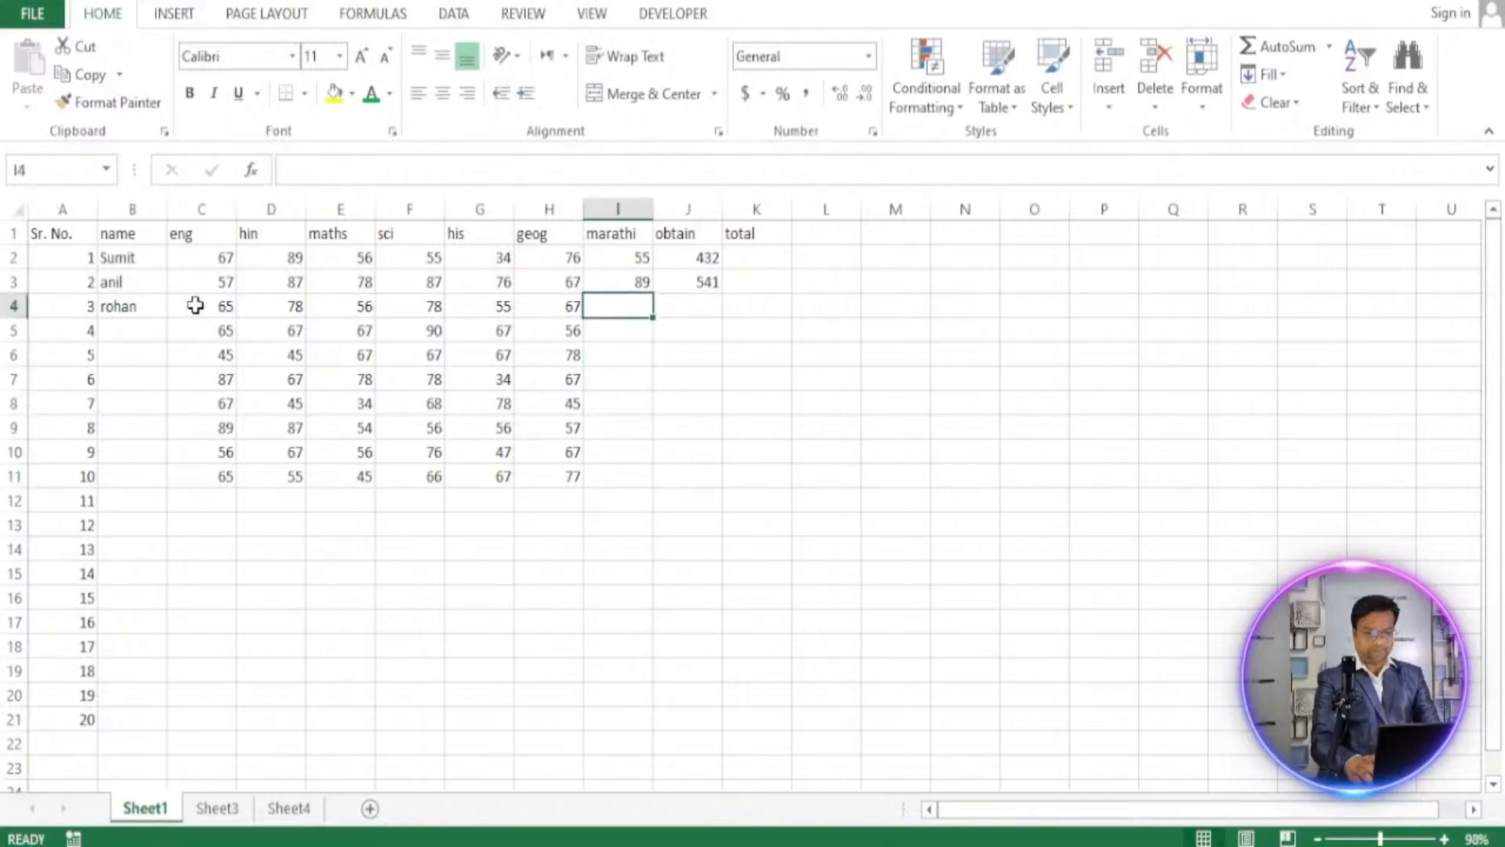
pyautogui.write('56')
pyautogui.press('Return')
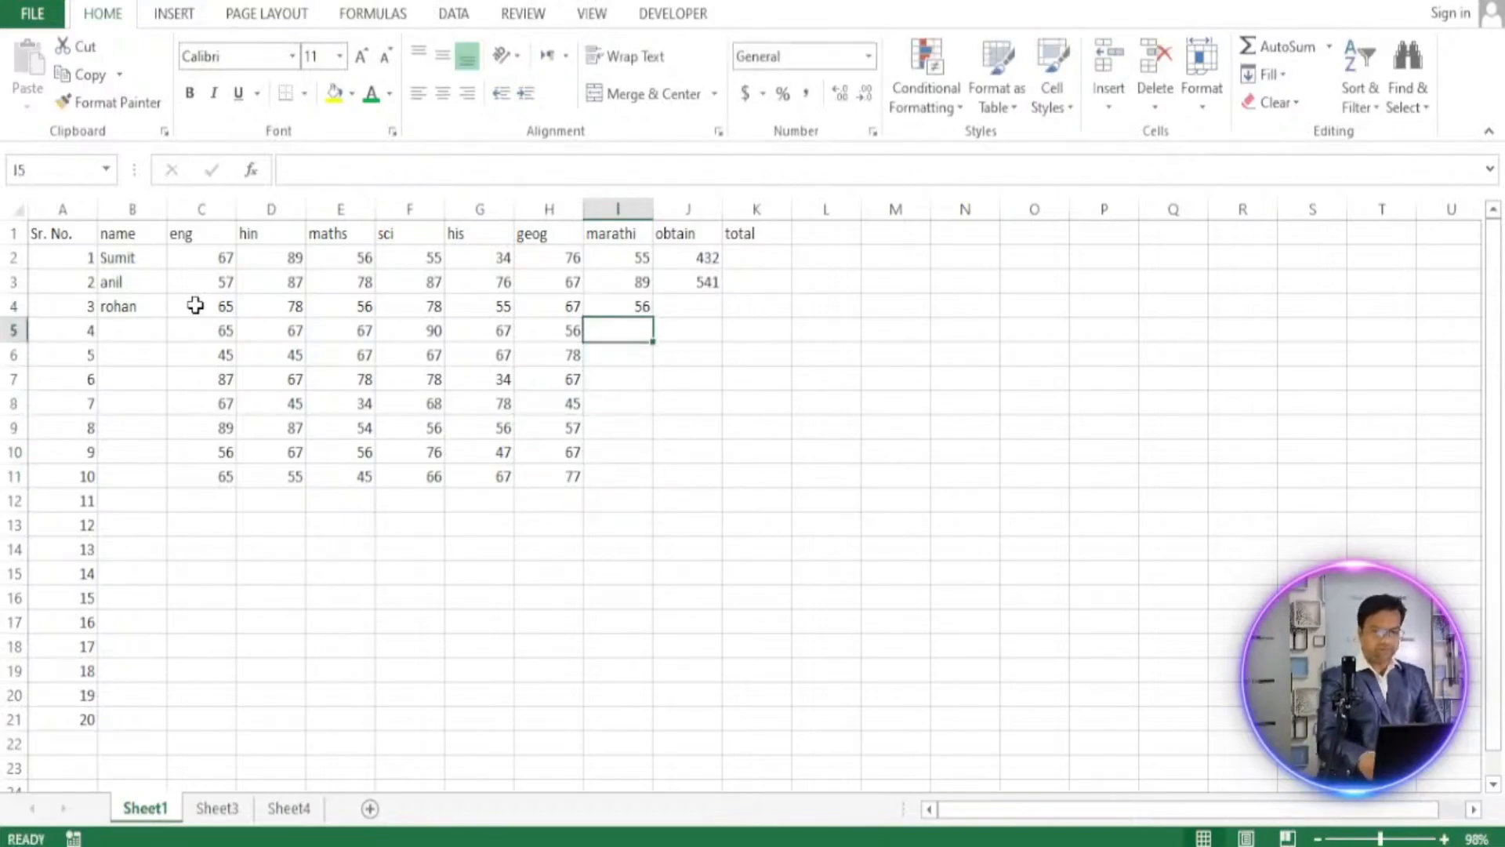
pyautogui.write('67')
pyautogui.press('Return')
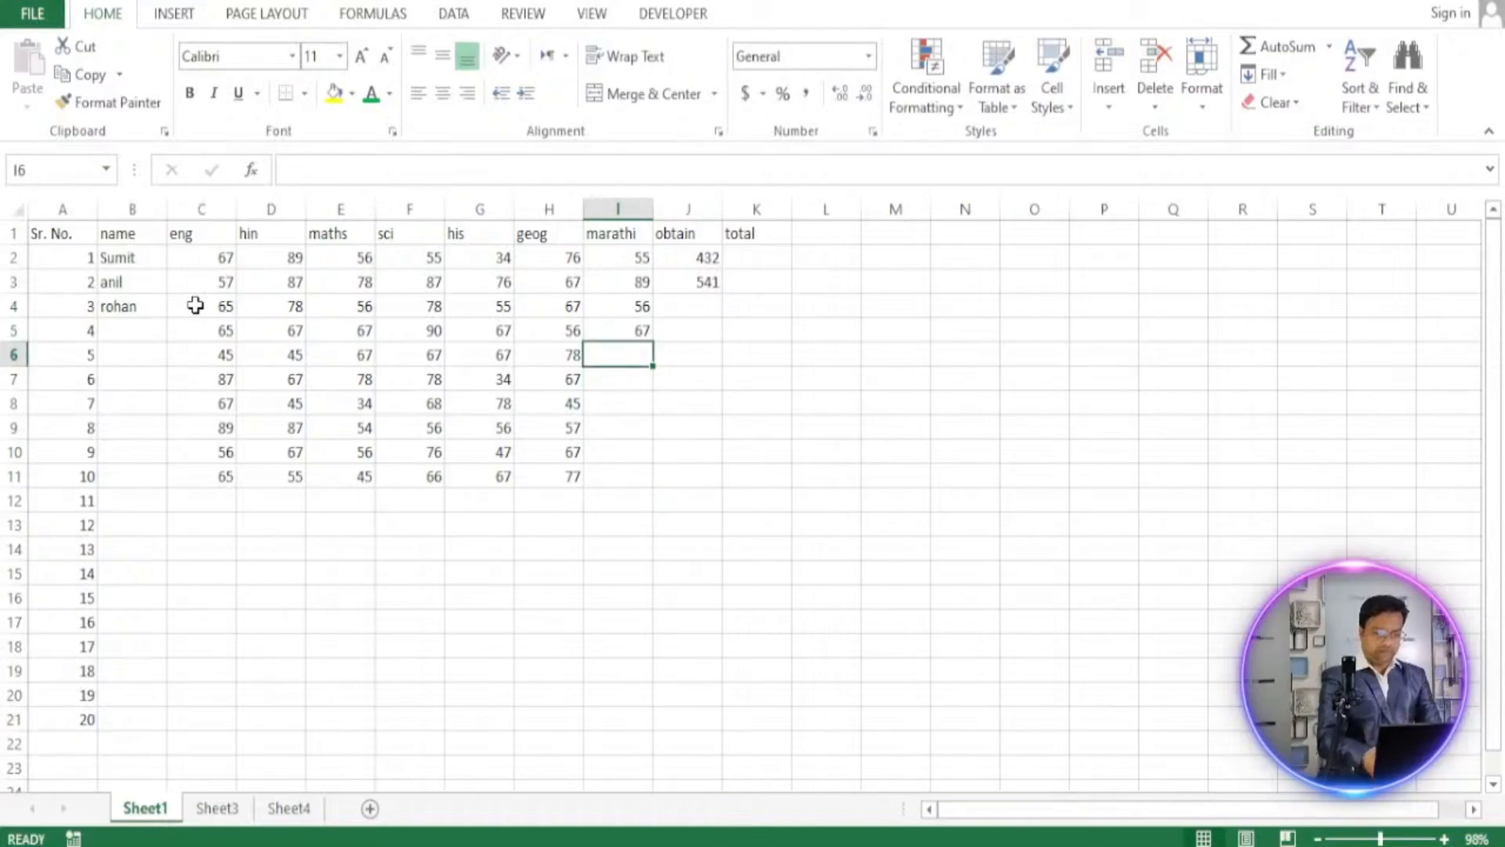
pyautogui.write('67')
pyautogui.press('Return')
pyautogui.write('94')
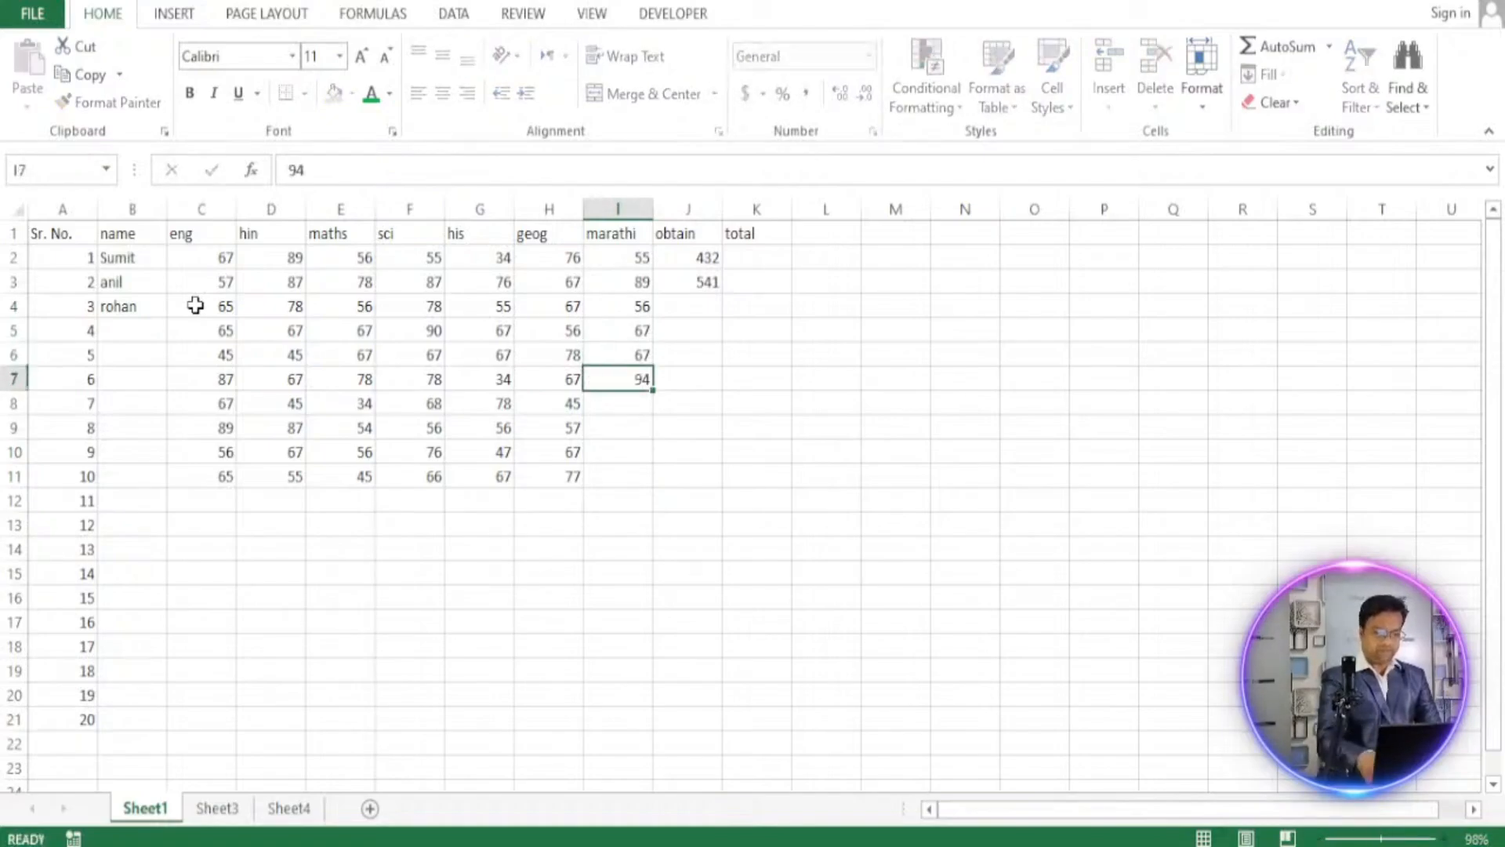
pyautogui.press('Return')
# Enter the marathi marks 84, 74, 85 and 82 for Sr. No. 7 to 10 in I8:I11.
pyautogui.write('84')
pyautogui.press('Return')
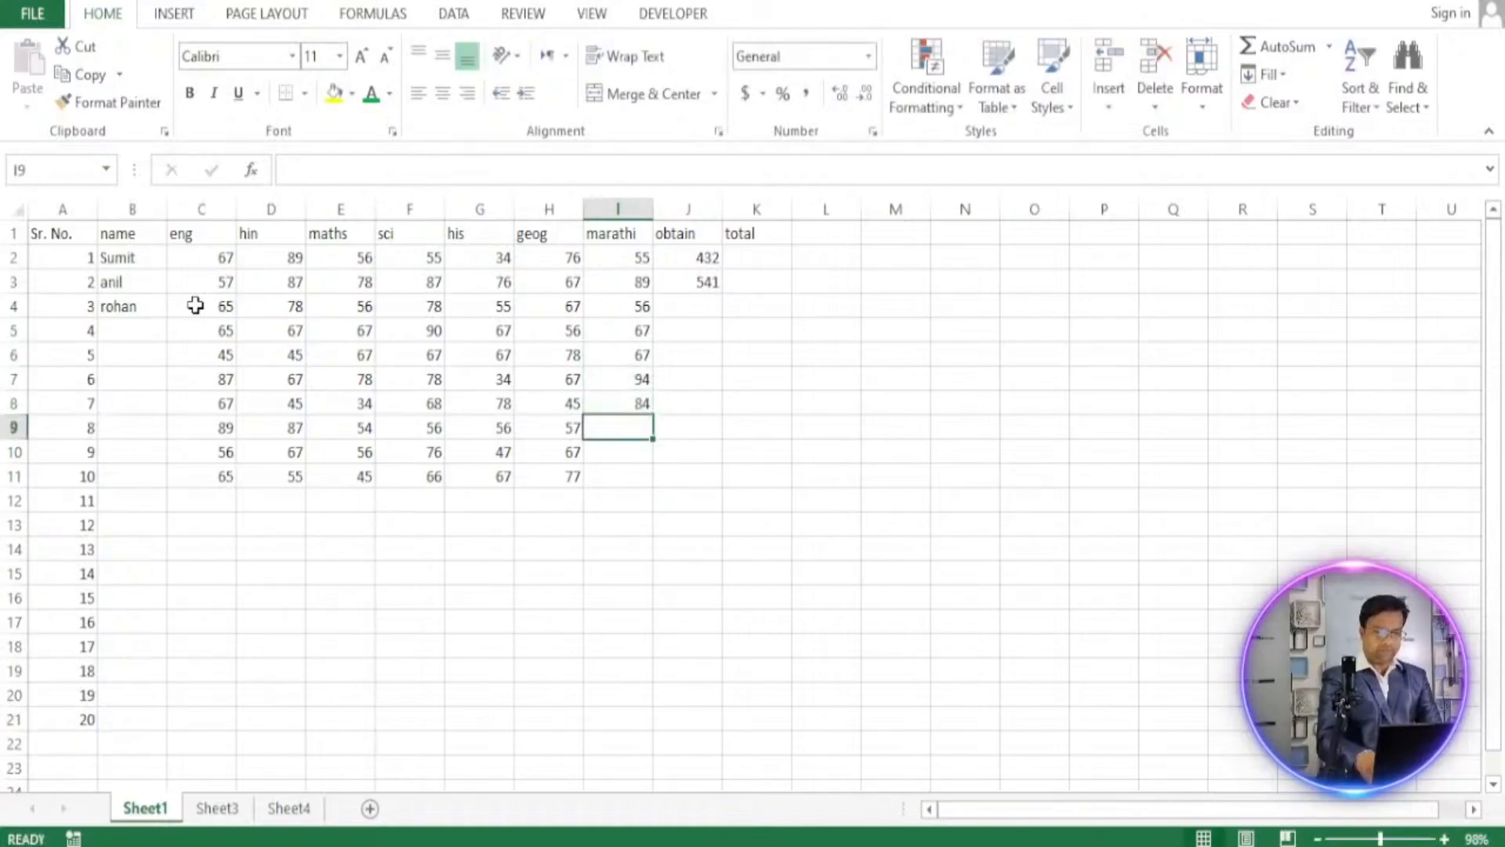
pyautogui.write('74')
pyautogui.press('Return')
pyautogui.write('85')
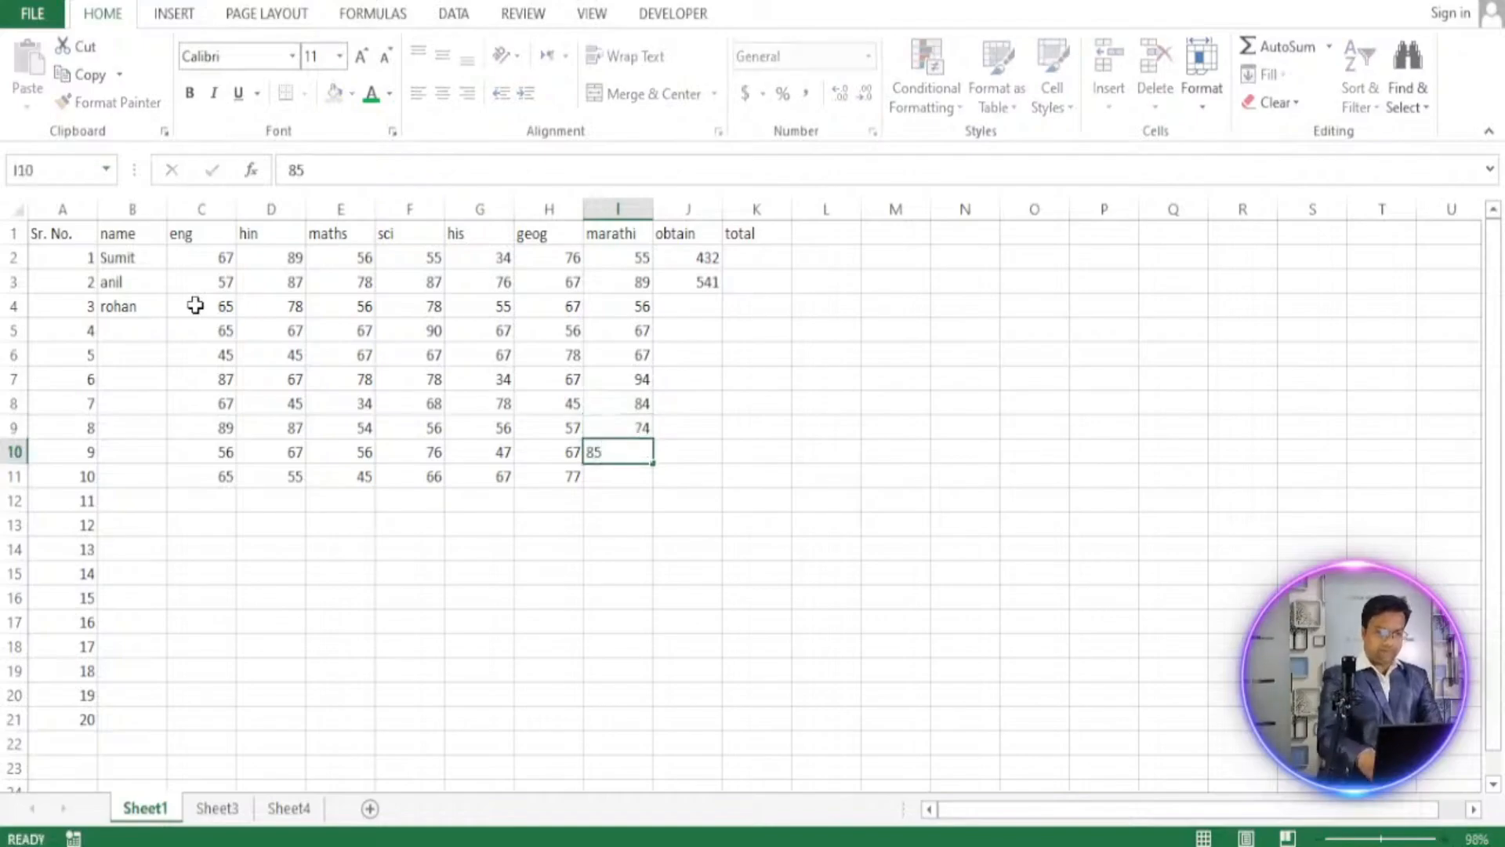
pyautogui.press('Return')
pyautogui.write('8')
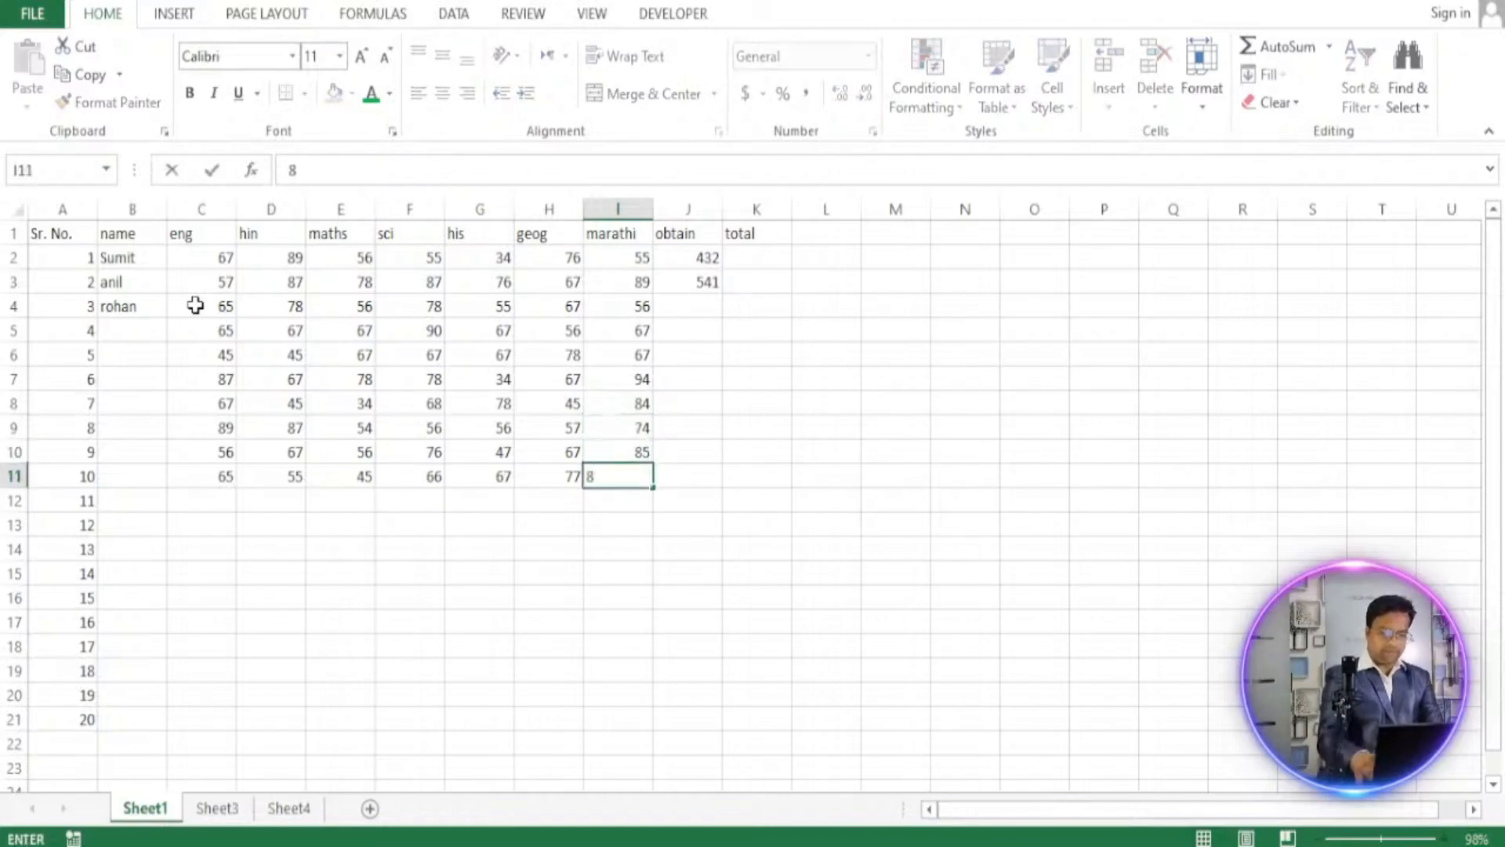
pyautogui.write('2')
pyautogui.press('Return')
# Check the obtain formula for Sr. No. 2 in cell J3.
pyautogui.press('Right')
pyautogui.press('Up')
pyautogui.press('Up')
pyautogui.press('Up')
pyautogui.press('Up')
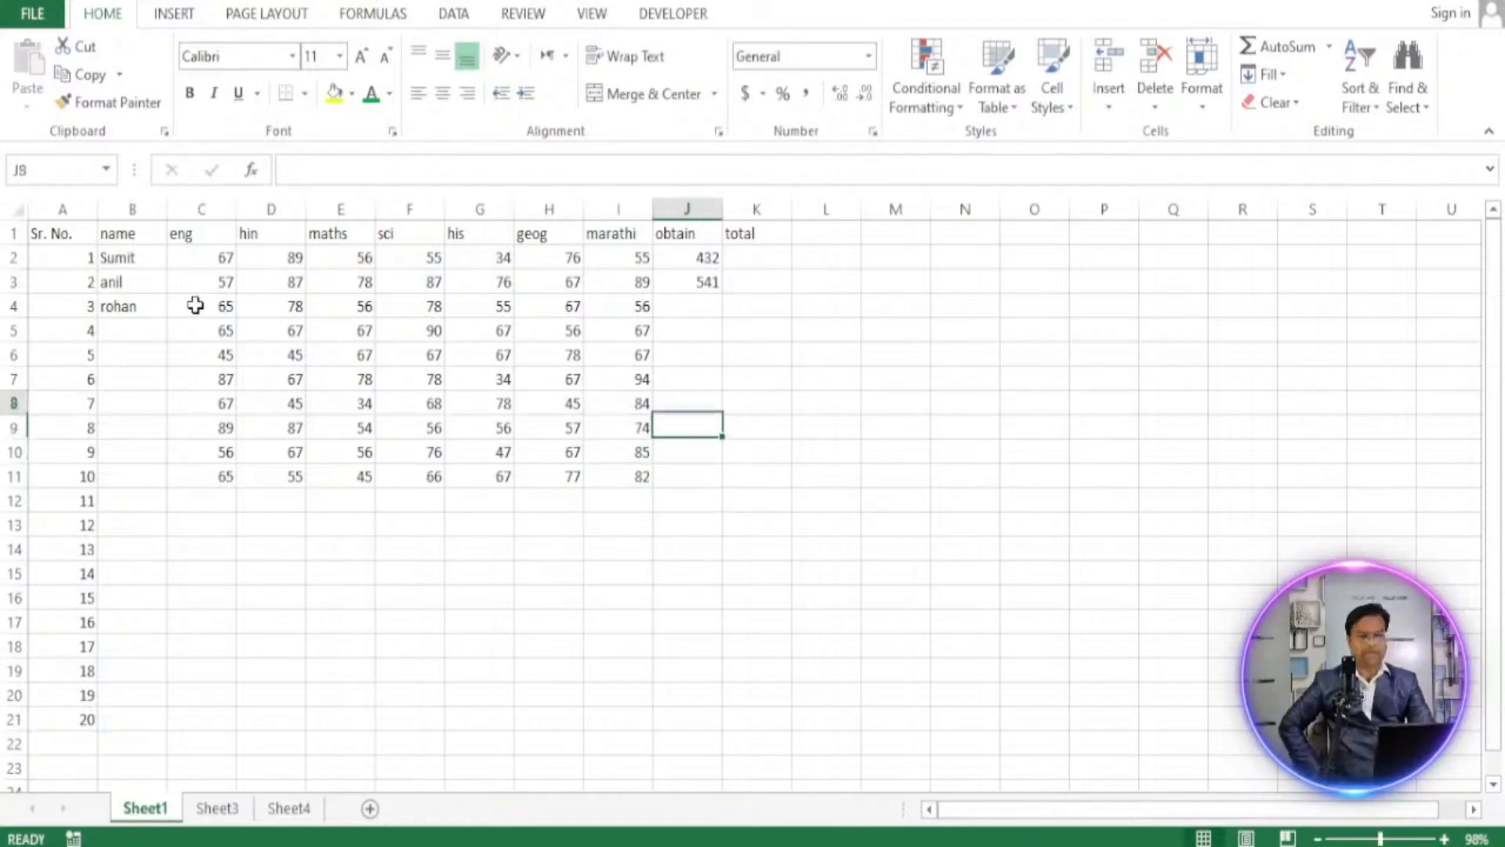
pyautogui.press('Up')
pyautogui.press('Up')
pyautogui.press('Up')
pyautogui.press('Up')
pyautogui.press('Up')
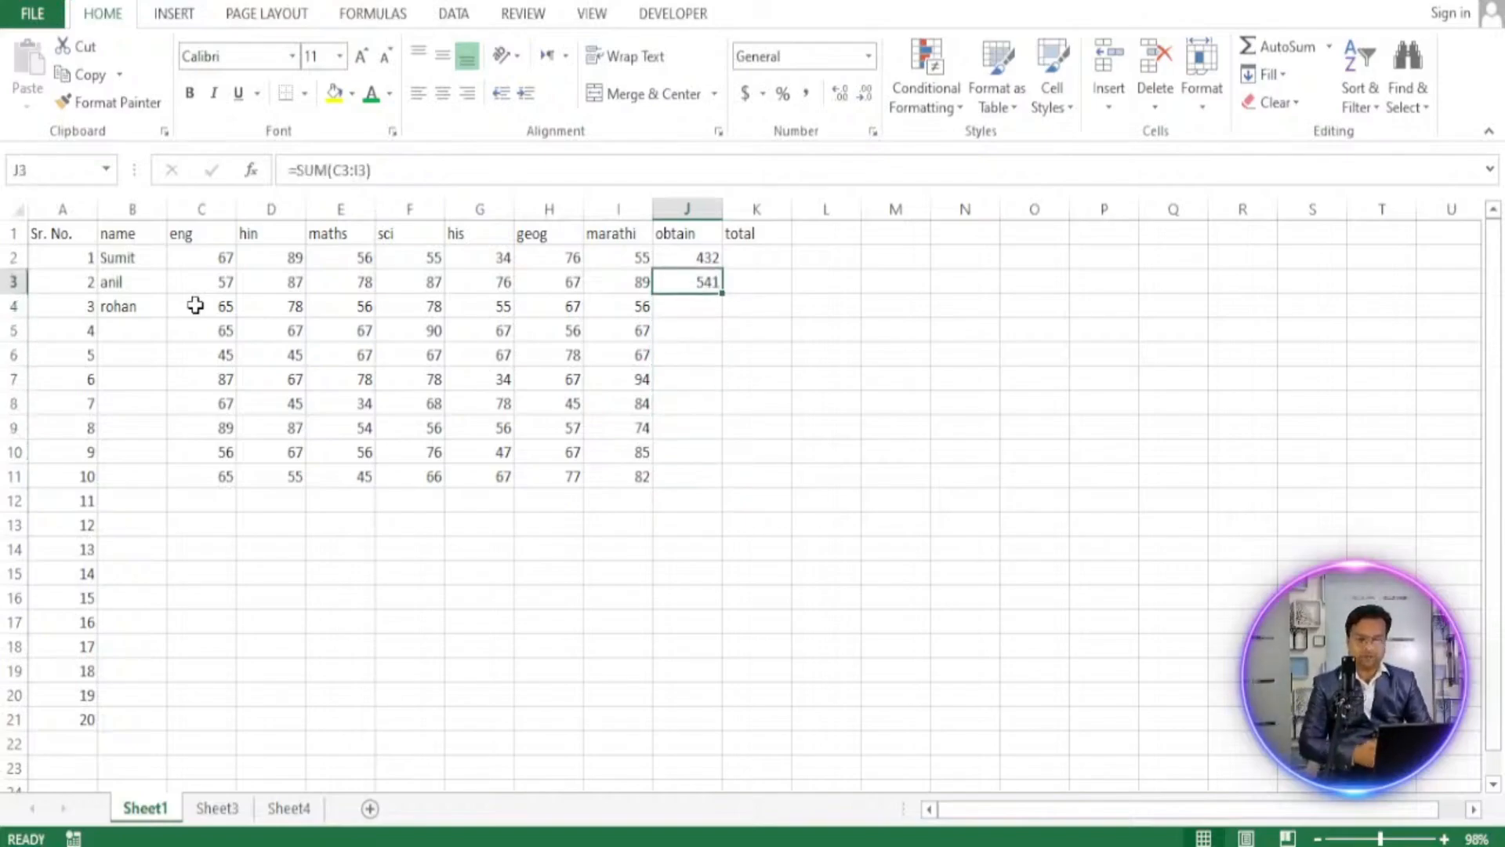
# Enter the student's name for Sr. No. 4 in cell B5.
pyautogui.press('Left')
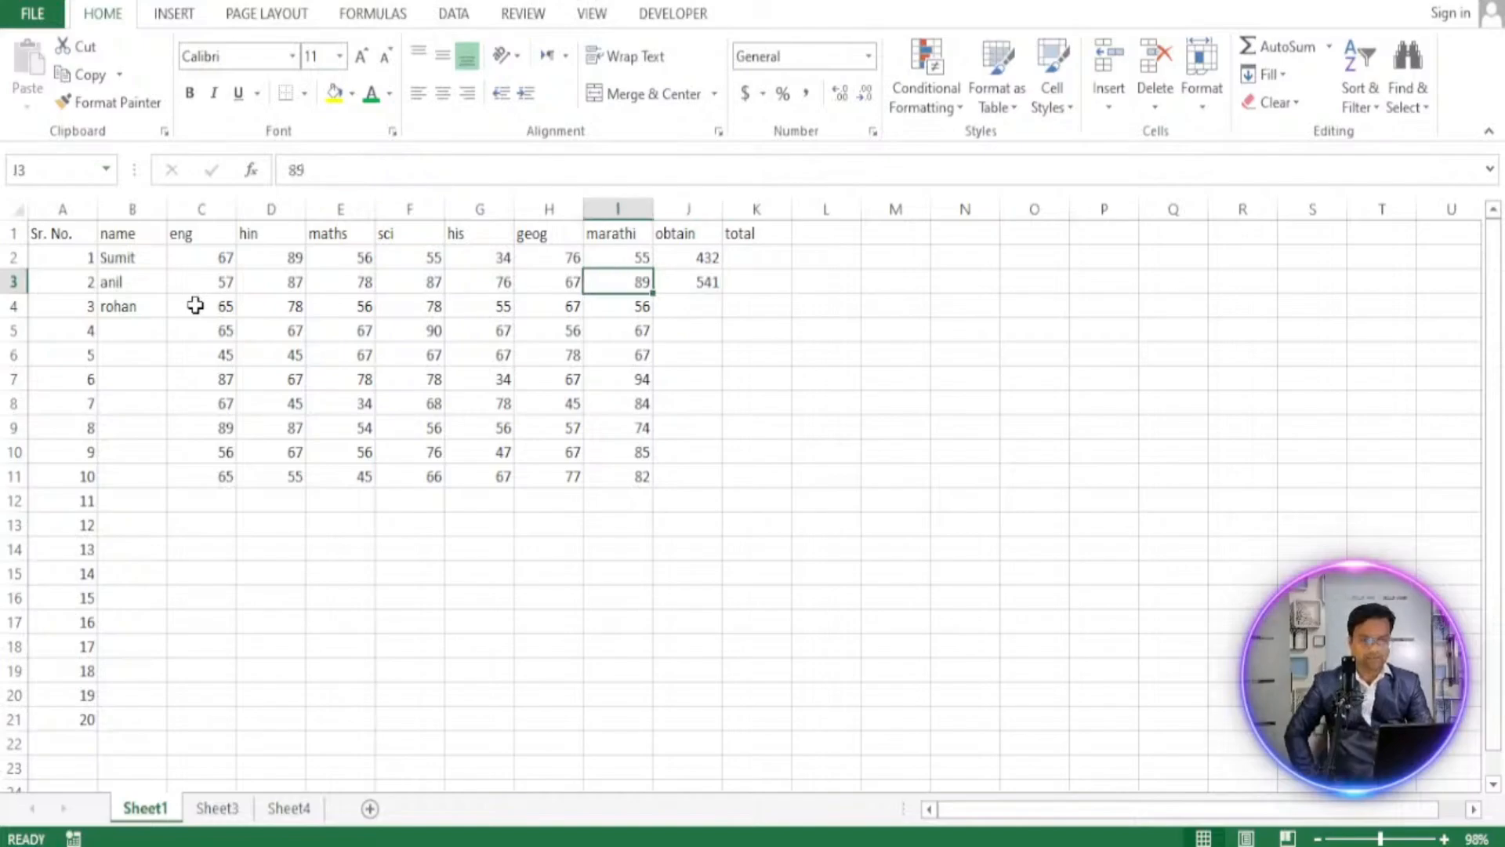
pyautogui.press('Down')
pyautogui.press('Left')
pyautogui.press('Left')
pyautogui.press('Left')
pyautogui.press('Left')
pyautogui.press('Left')
pyautogui.press('Left')
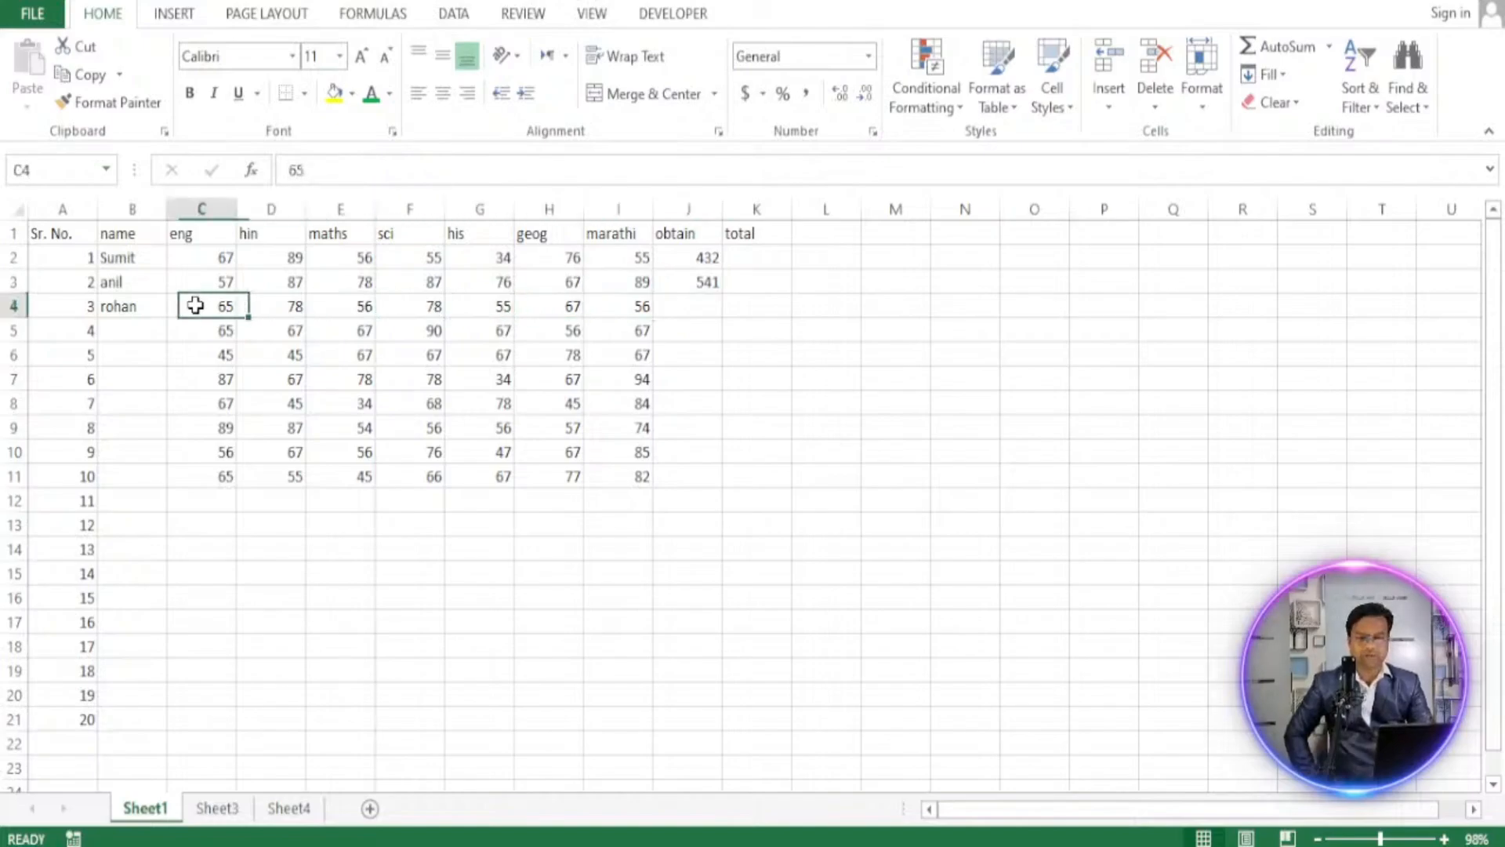
pyautogui.press('Left')
pyautogui.press('Down')
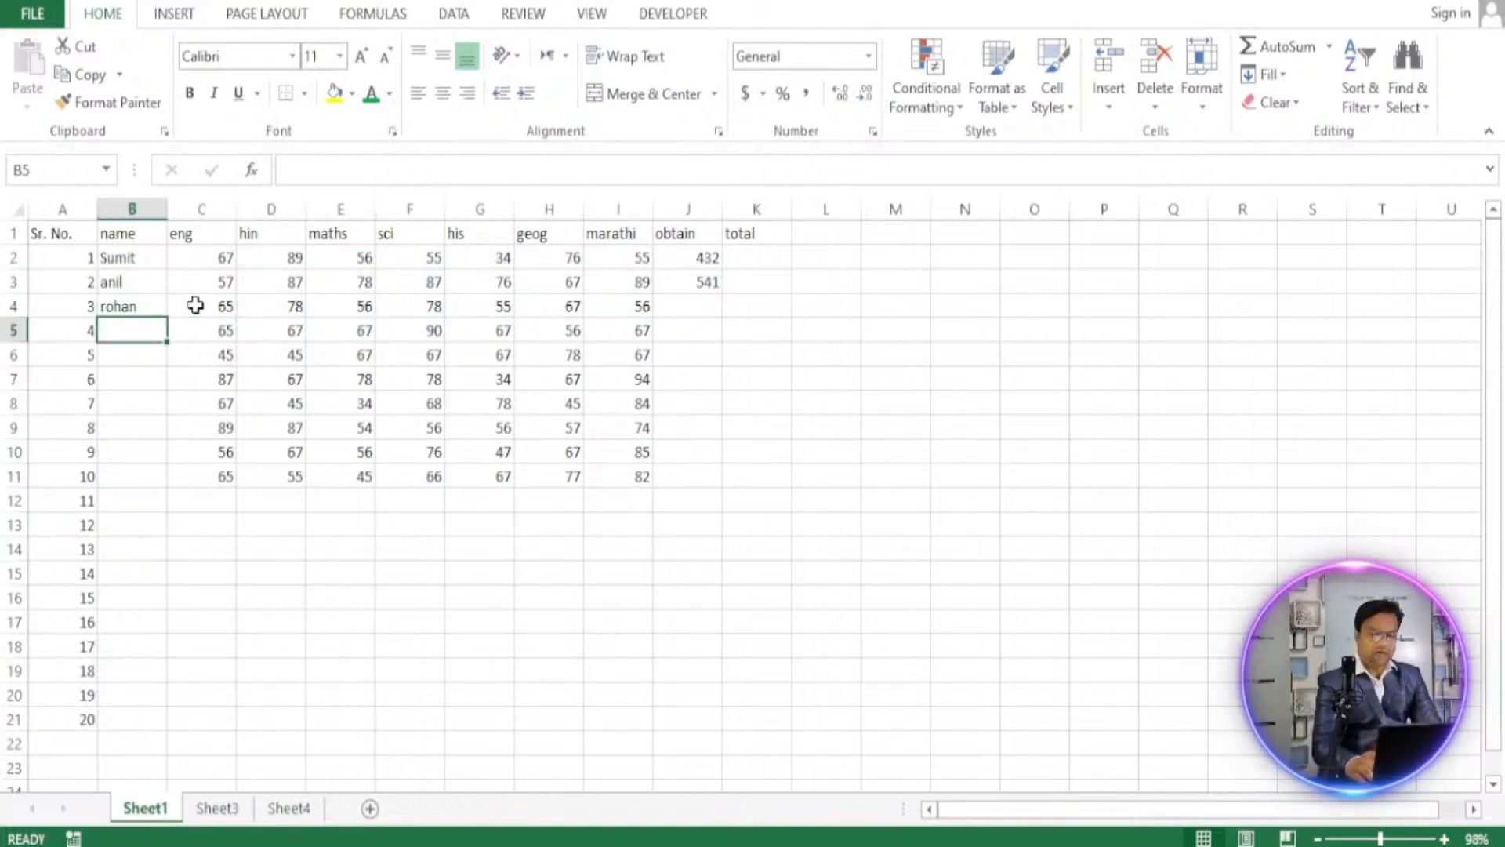
pyautogui.write('wasim')
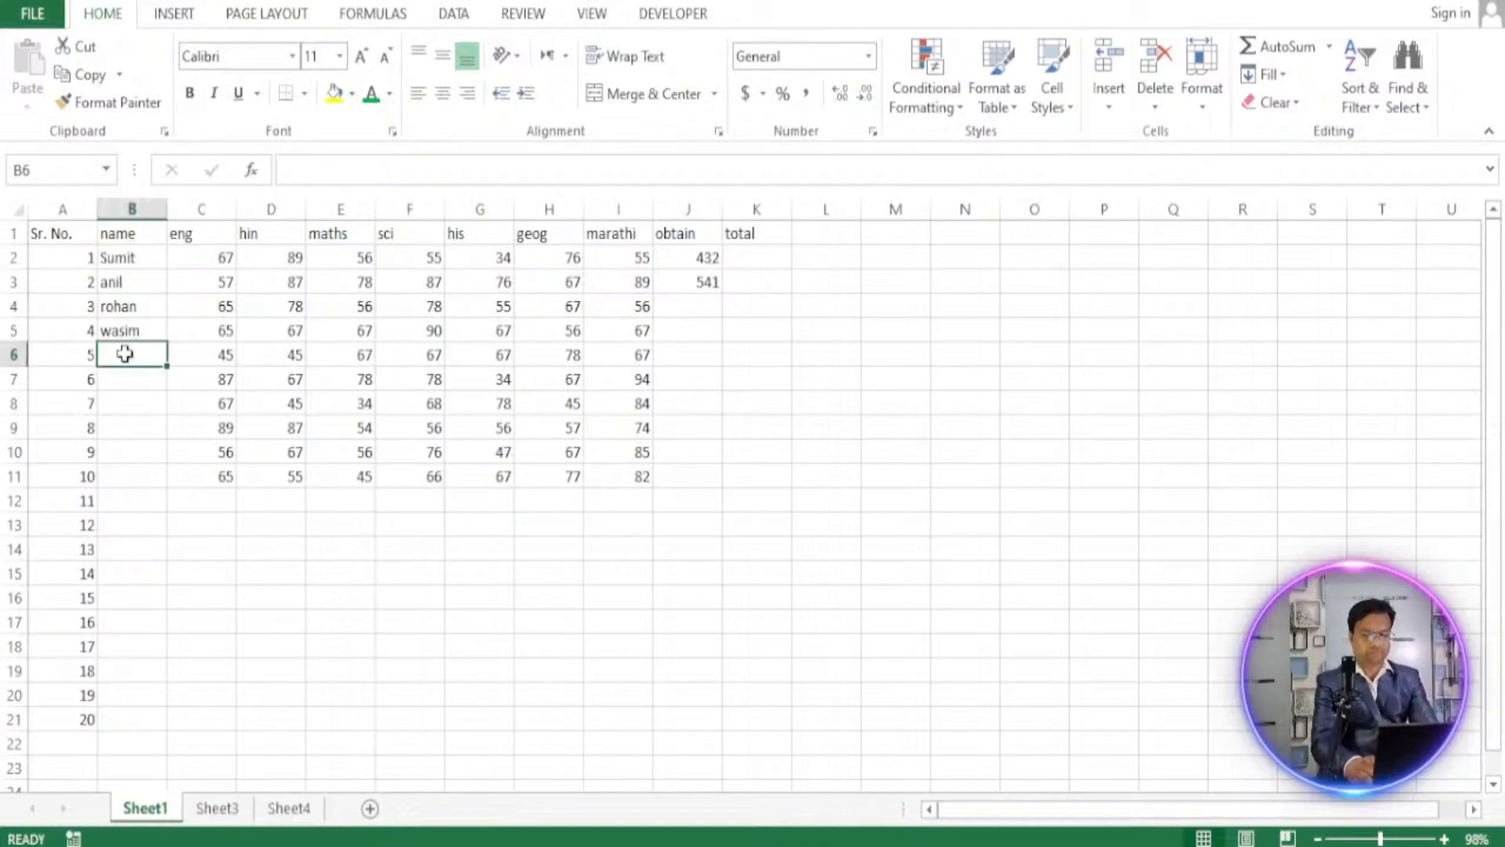
# Enter the students' names for Sr. No. 5 and 6 in cells B6 and B7.
pyautogui.write('sumit')
pyautogui.press('BackSpace')
pyautogui.press('BackSpace')
pyautogui.press('BackSpace')
pyautogui.write('nil')
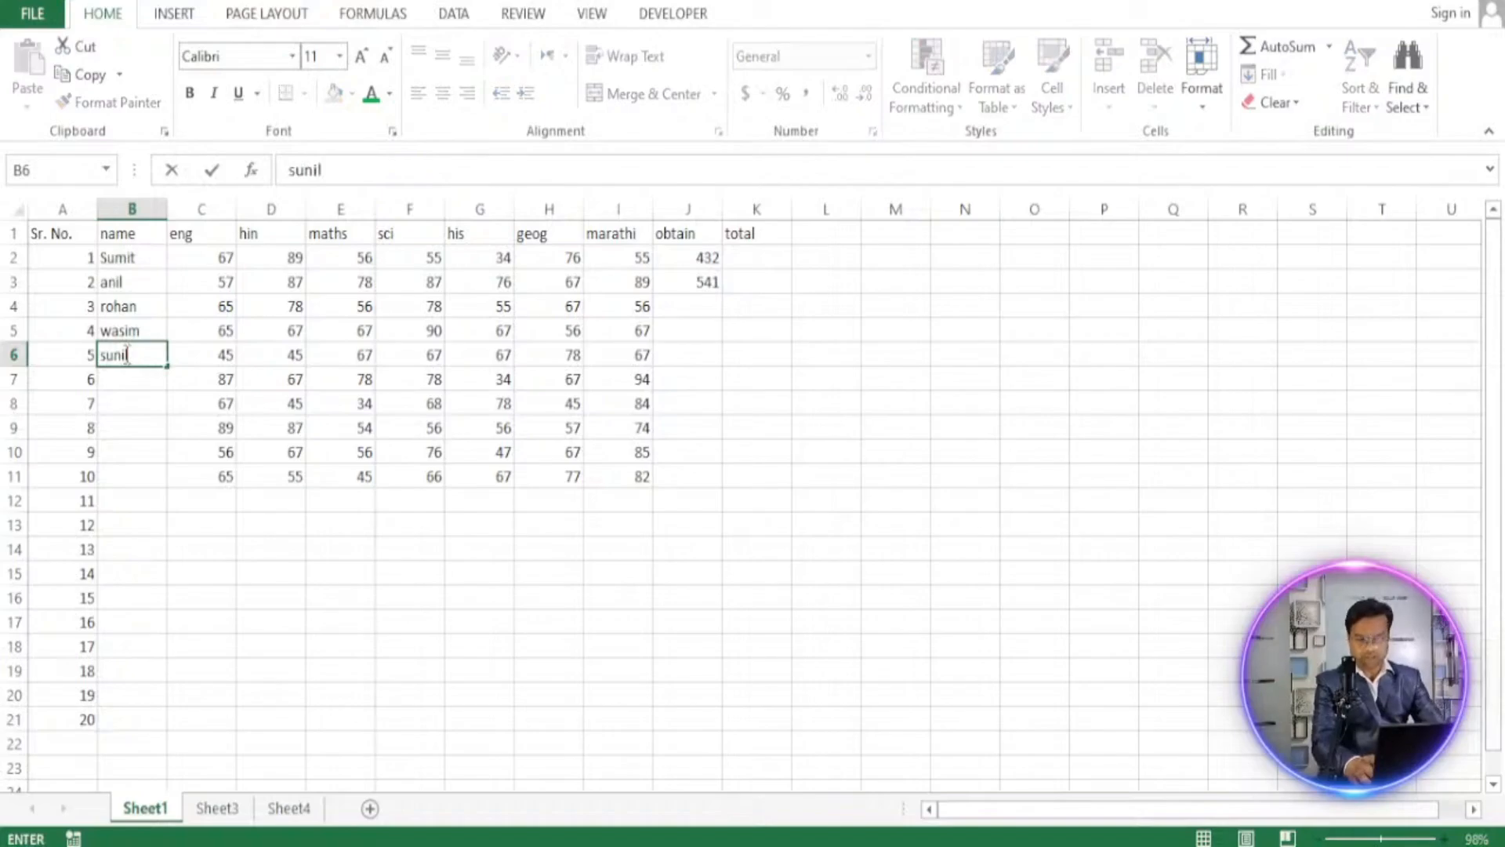
pyautogui.click(139, 381)
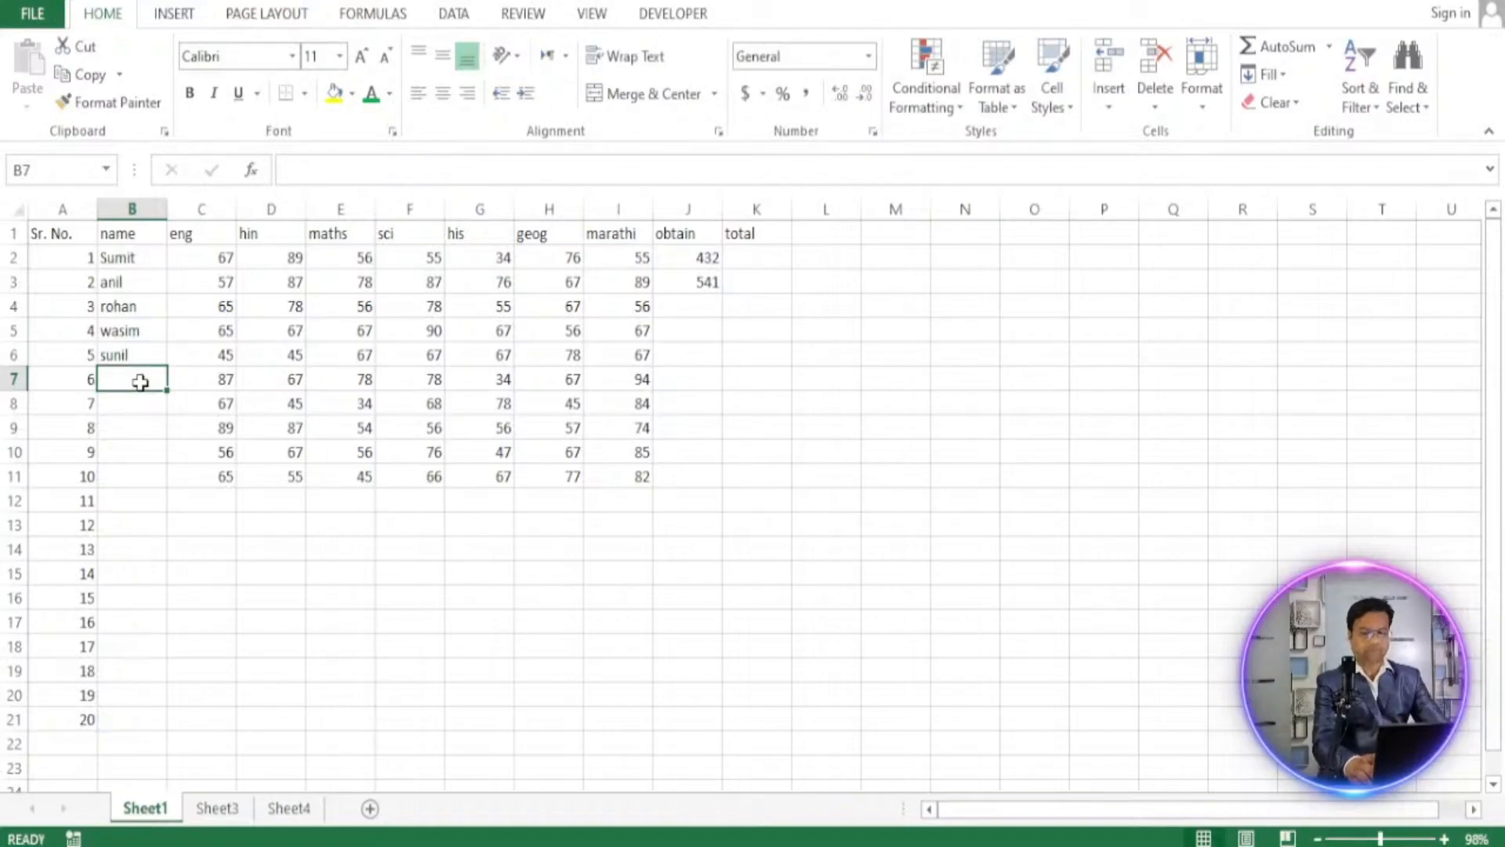
pyautogui.write('r')
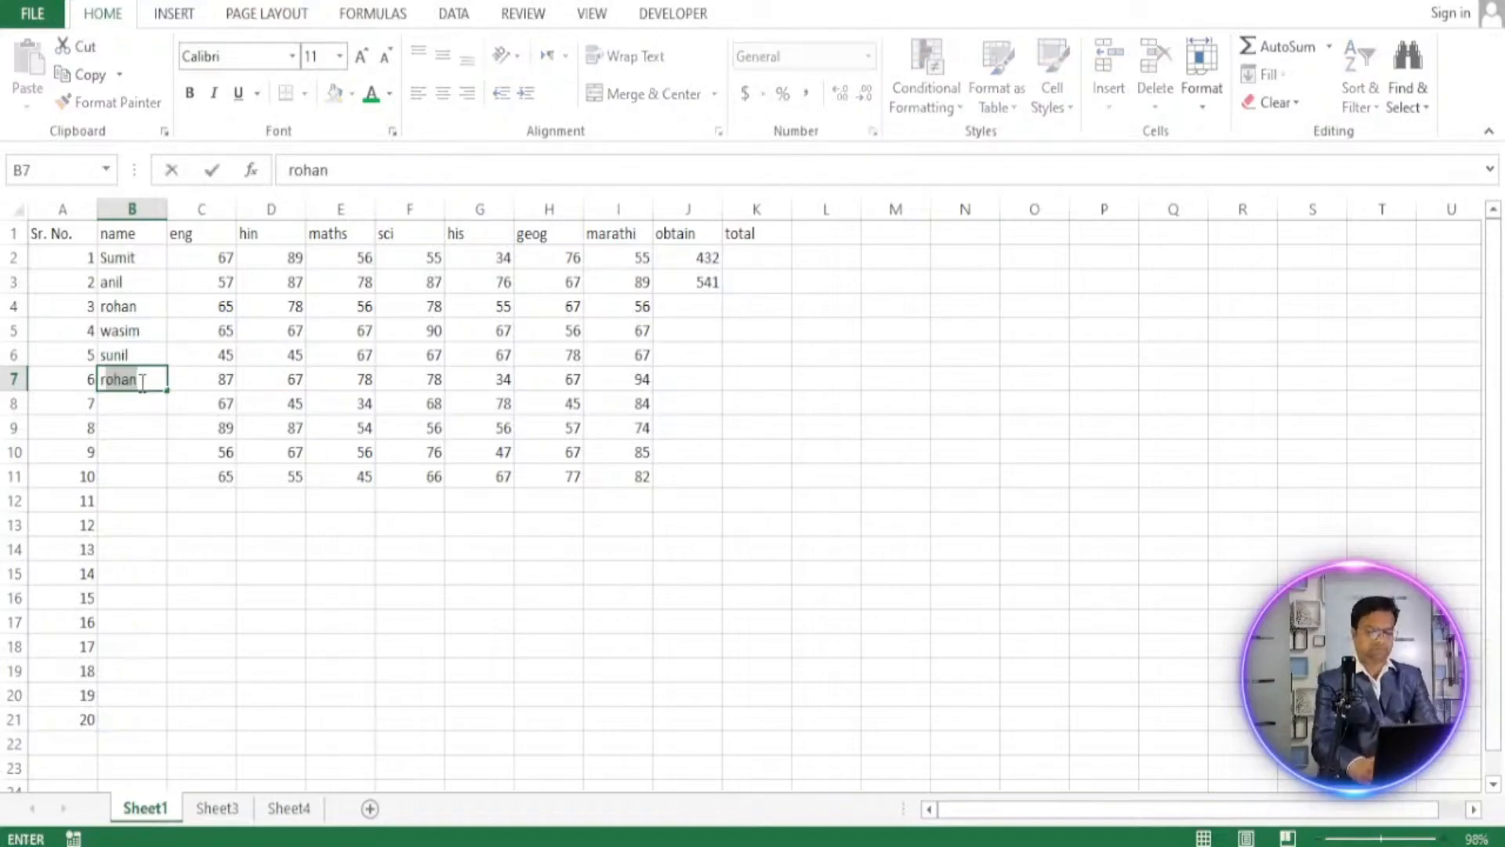
pyautogui.write('ohit')
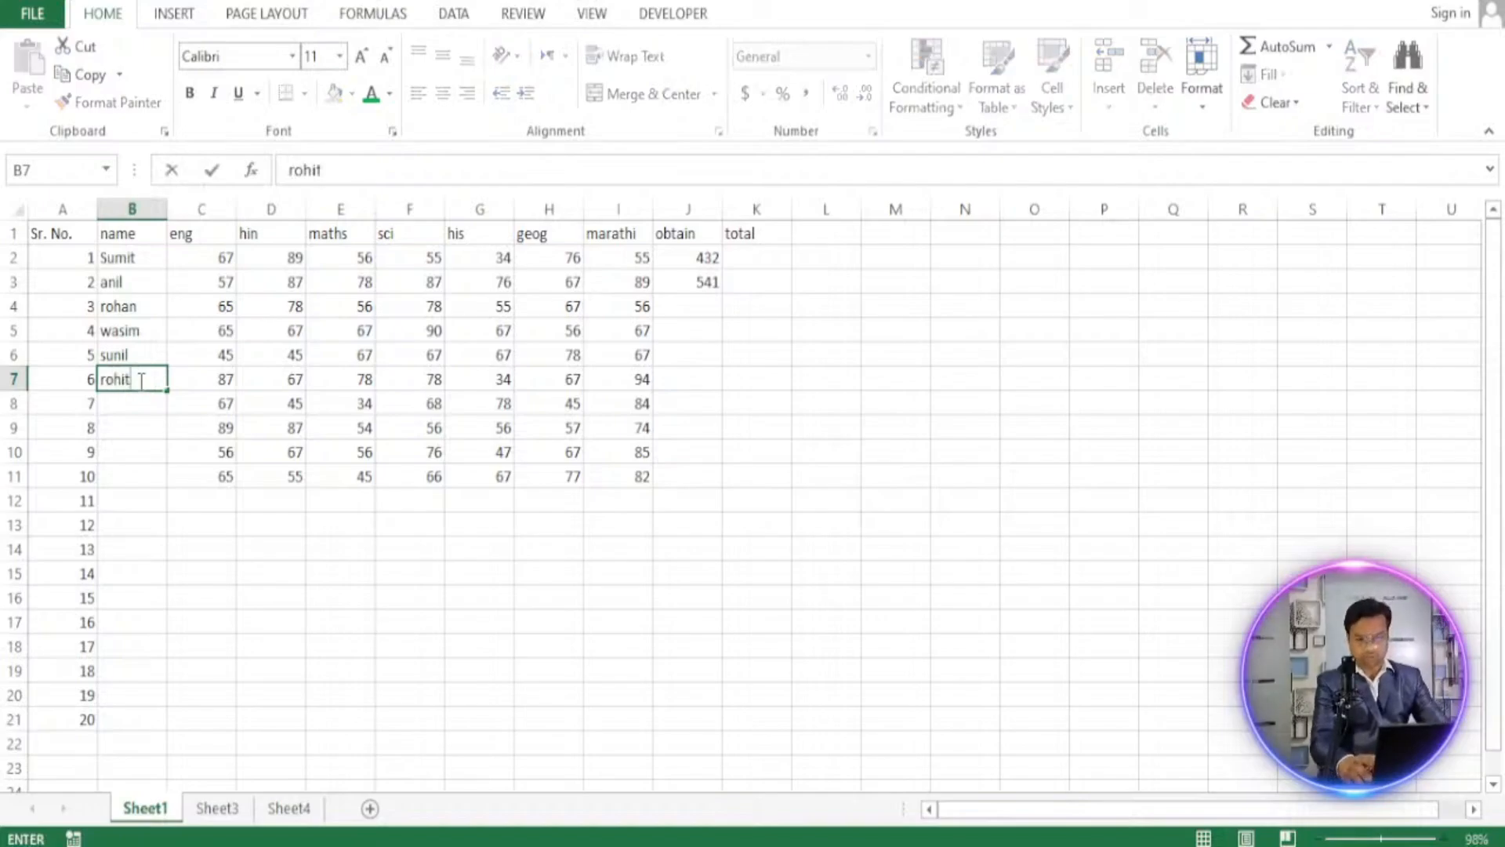
pyautogui.click(134, 406)
# Examine the SUM formulas in the obtain column for Sr. No. 1 and 2.
pyautogui.moveTo(134, 412); pyautogui.dragTo(131, 481)
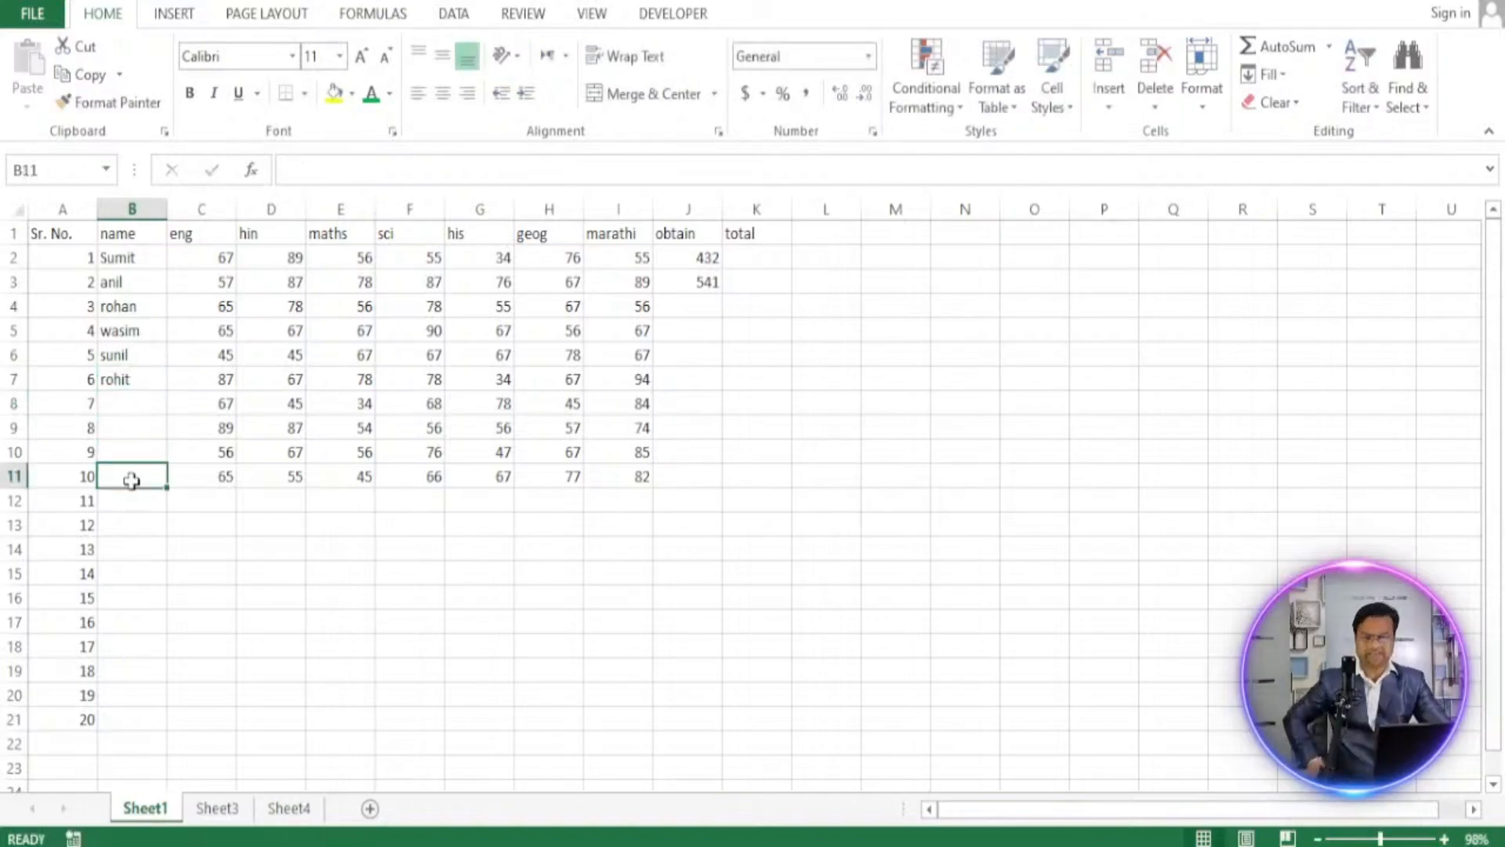
pyautogui.click(132, 428)
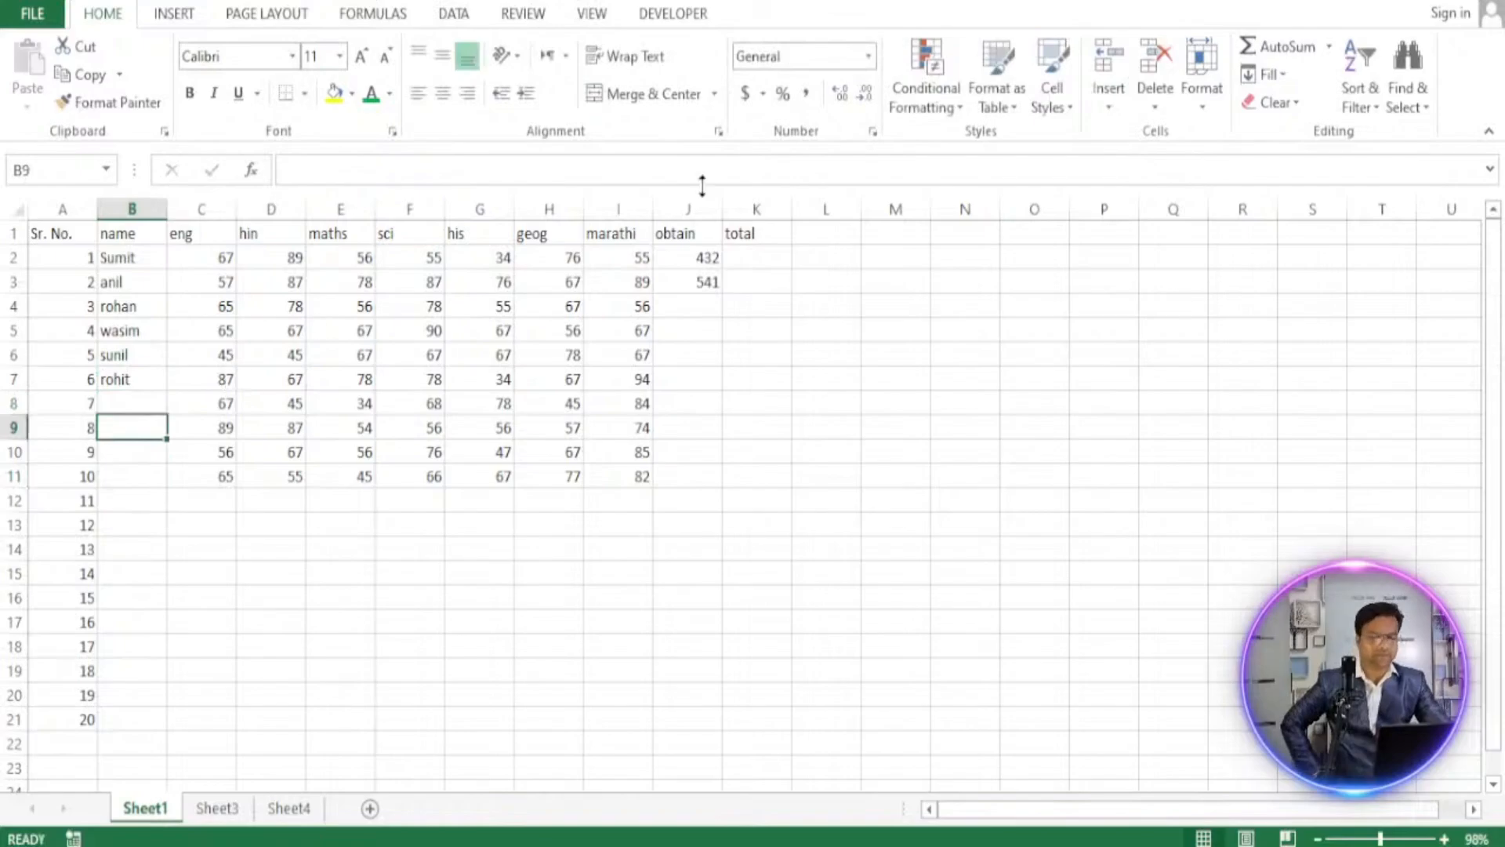
pyautogui.click(712, 283)
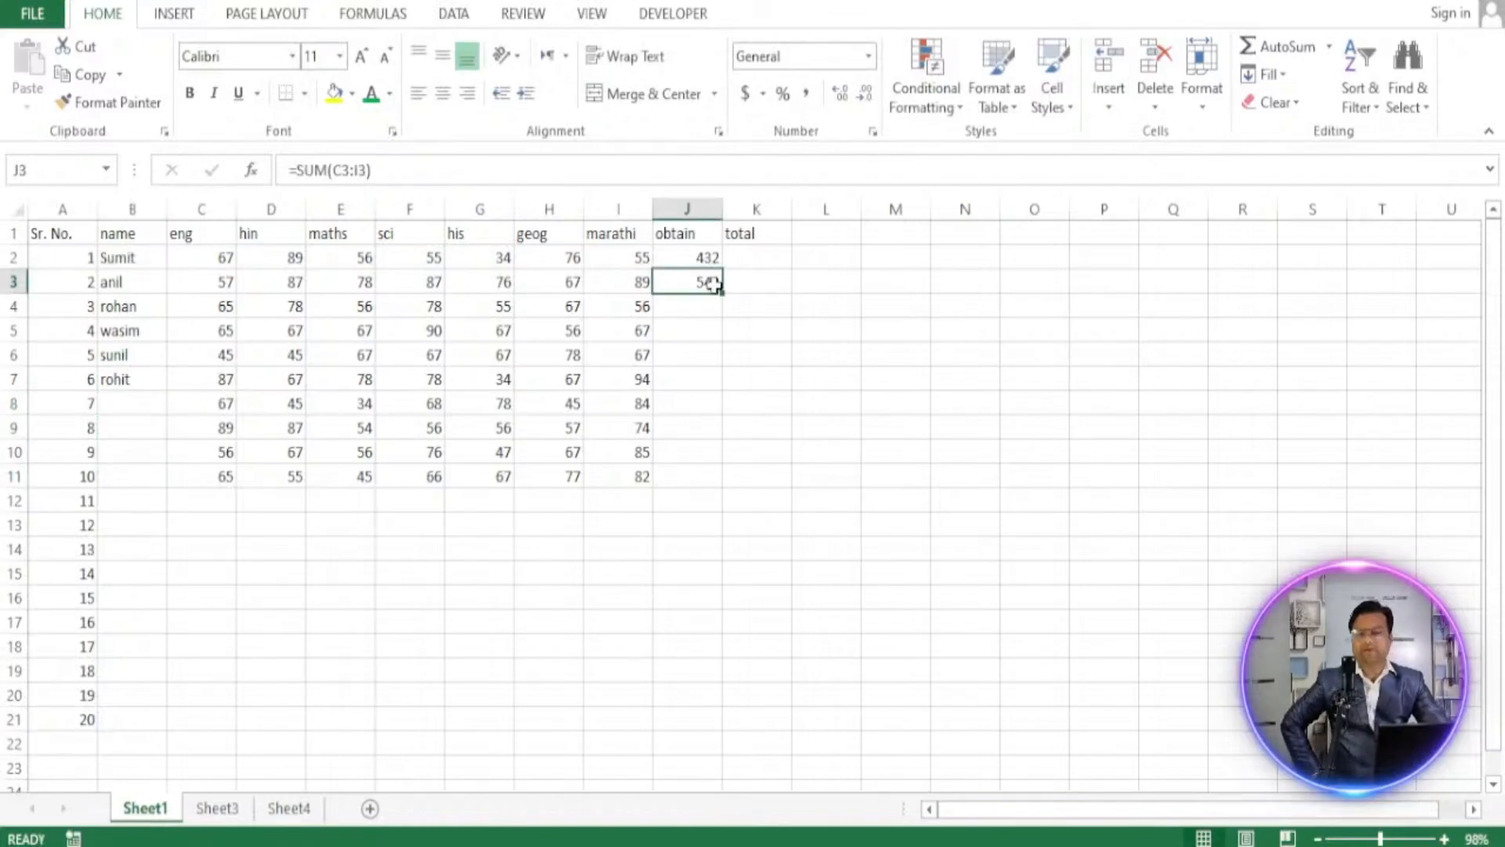
pyautogui.click(695, 263)
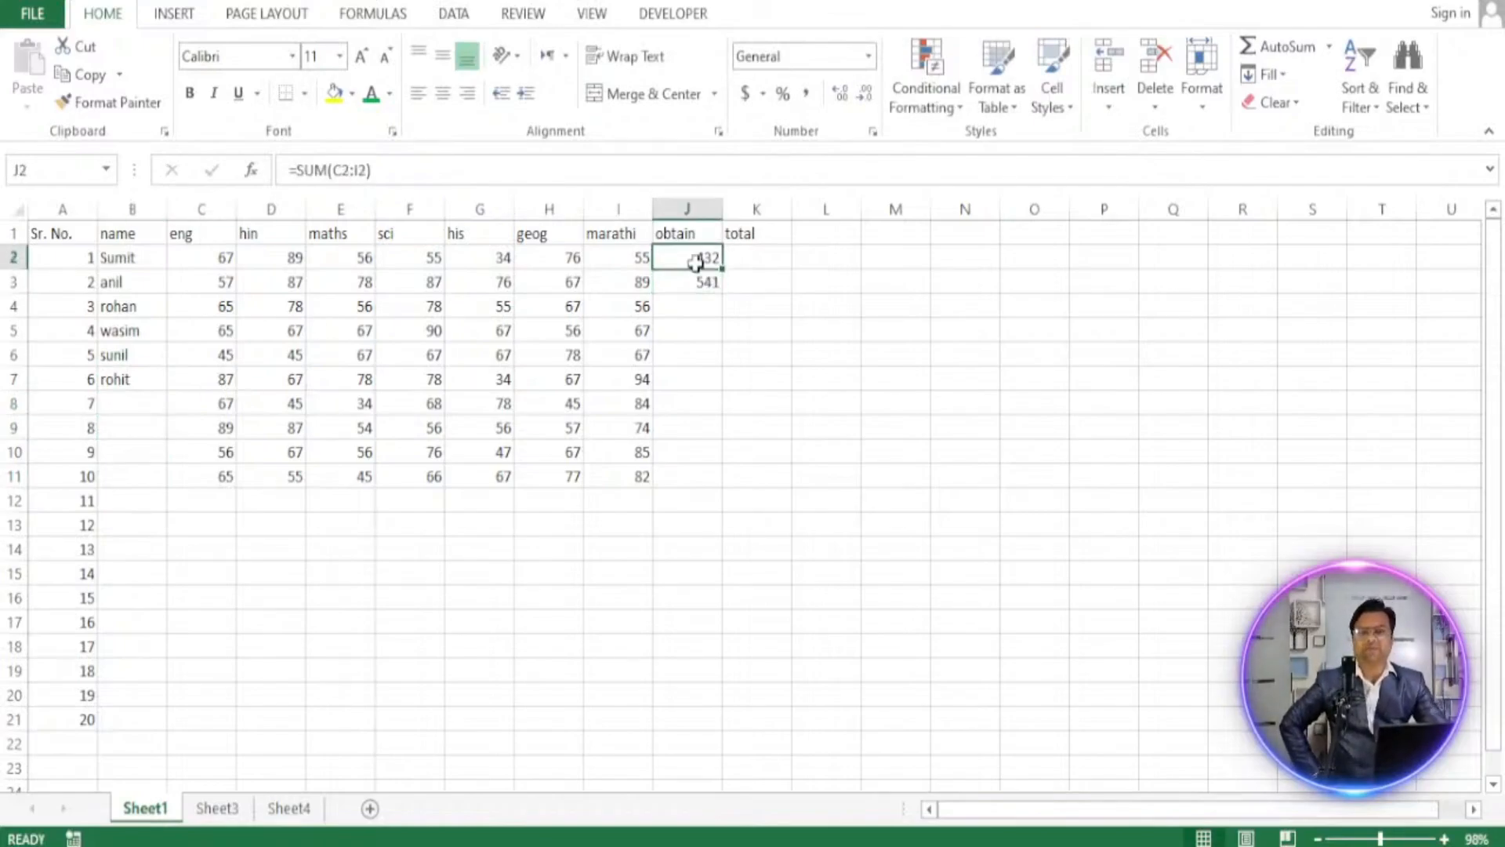
pyautogui.click(694, 312)
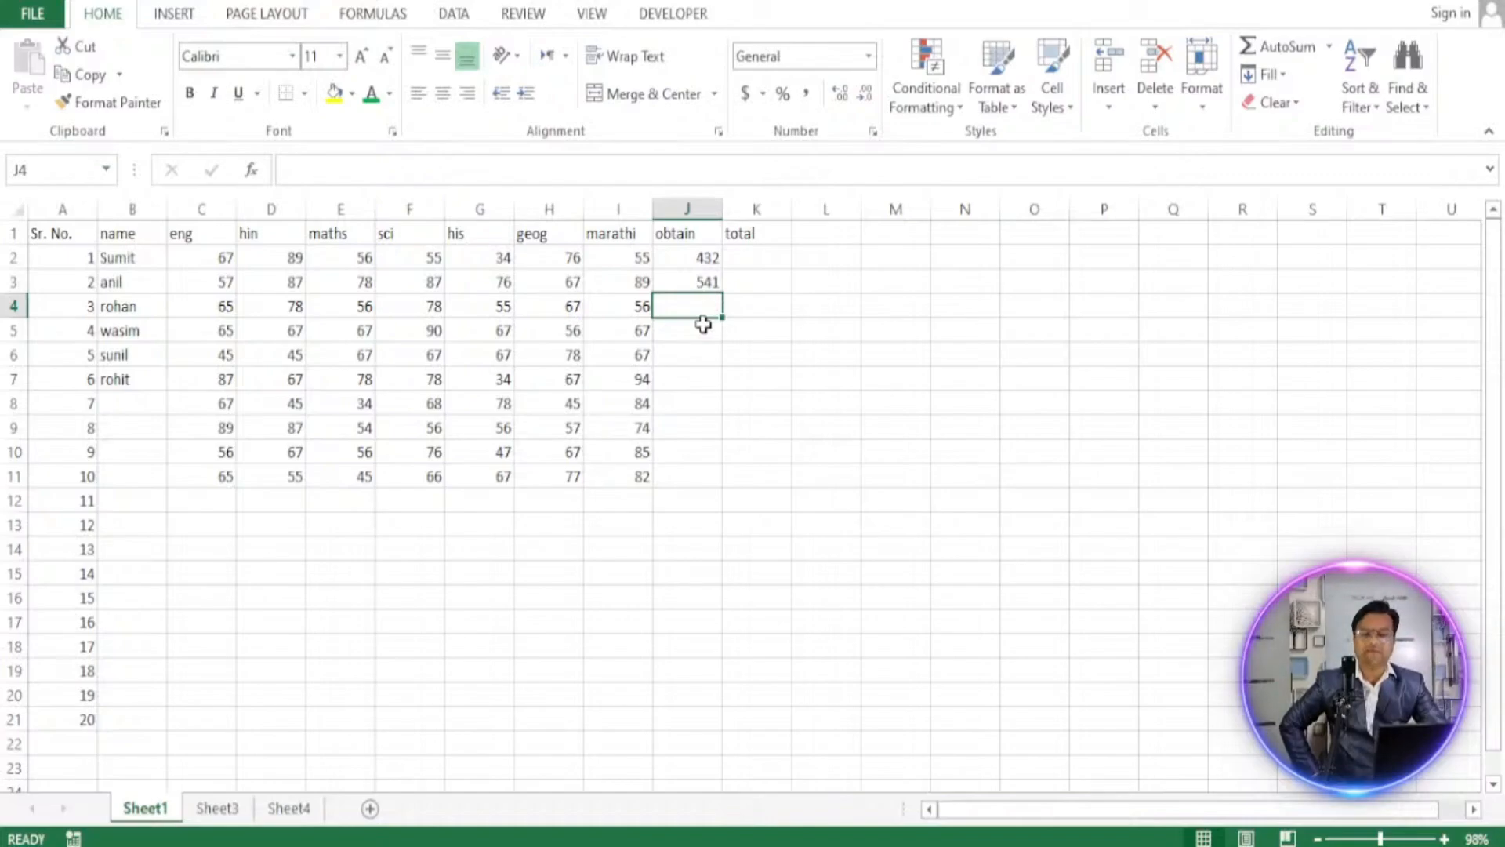
# Fill the obtain formula from J3 down to J11, and undo the fill.
pyautogui.click(708, 287)
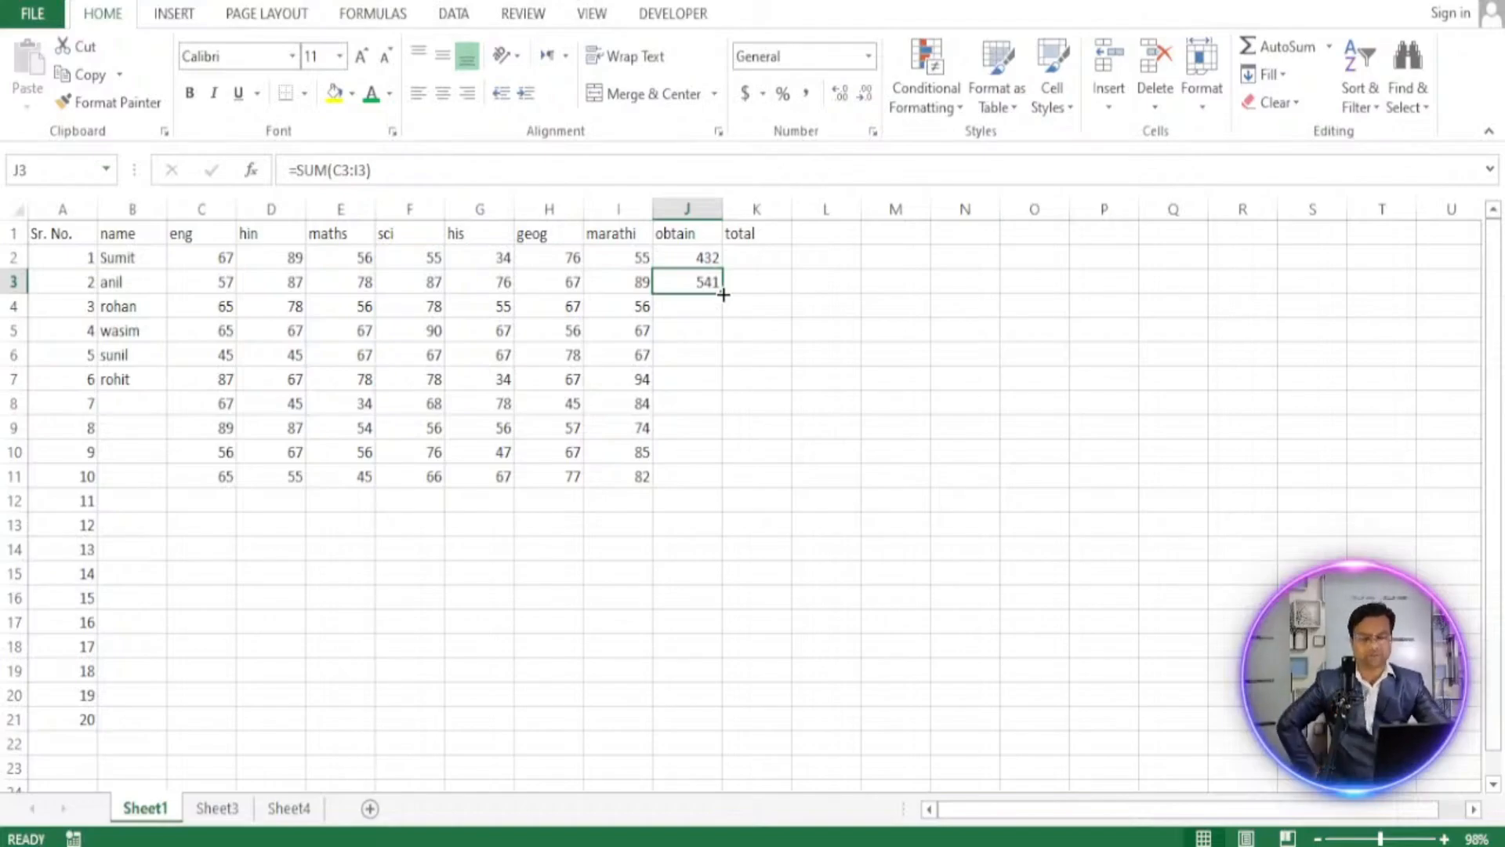
pyautogui.moveTo(723, 295); pyautogui.dragTo(717, 482)
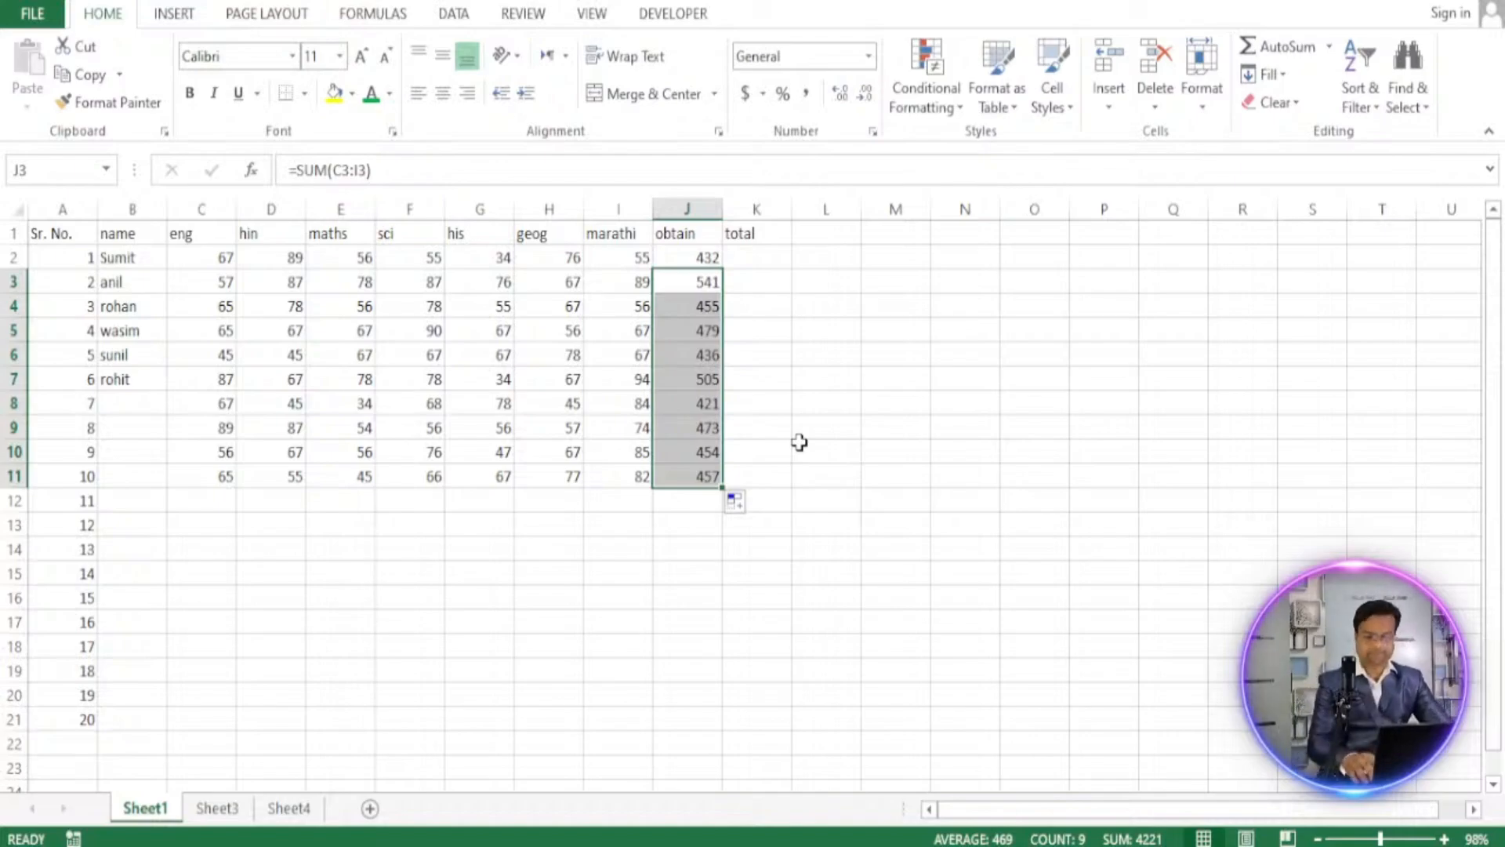
pyautogui.hotkey('ctrl', 'z')
pyautogui.click(739, 405)
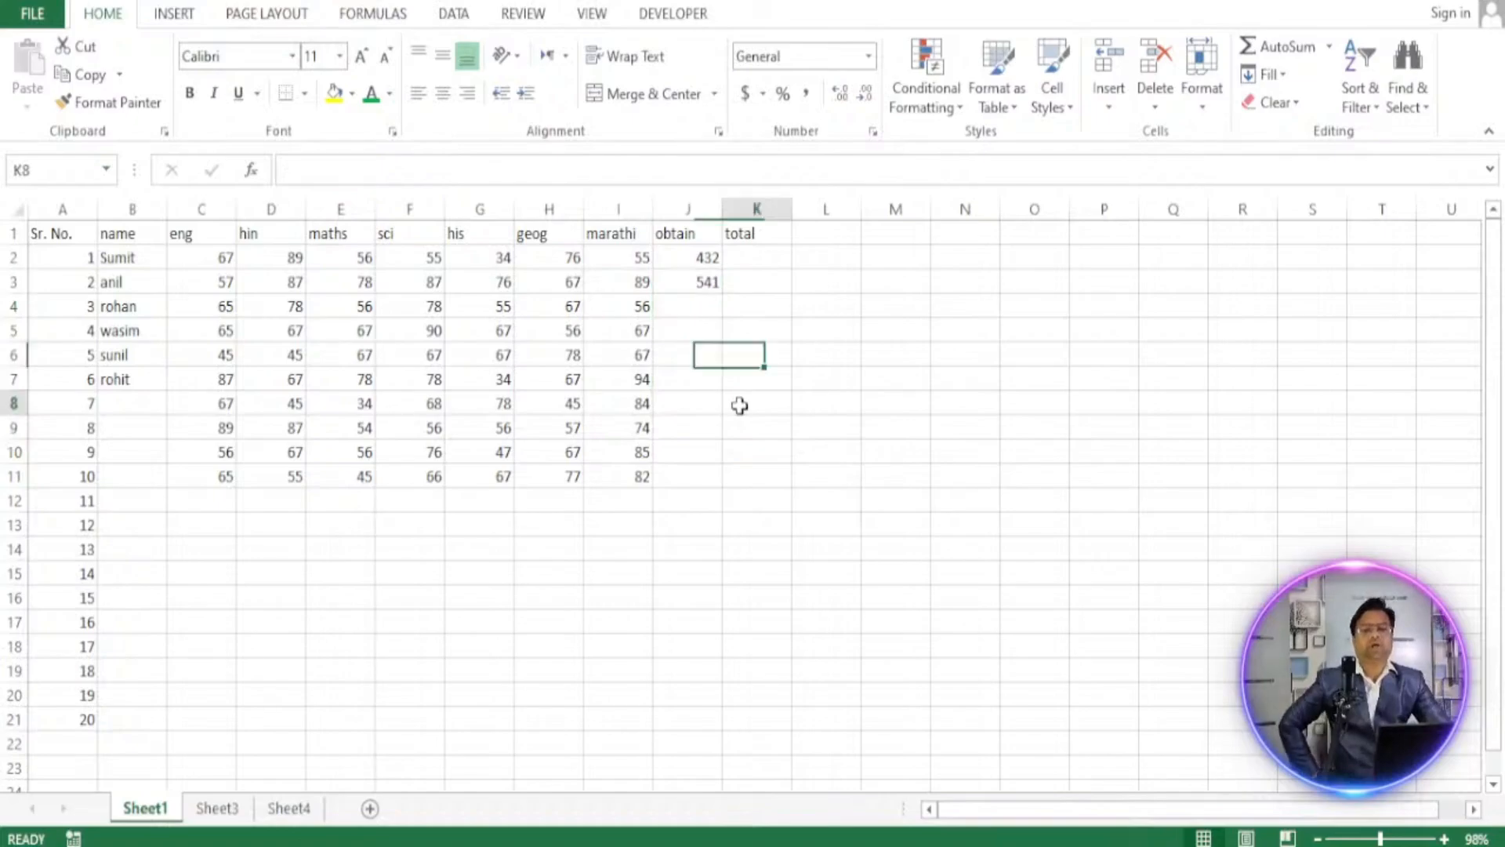
# Auto-fill the obtain formula from J3 down to J21, check the rows without marks, and undo the fill.
pyautogui.click(702, 286)
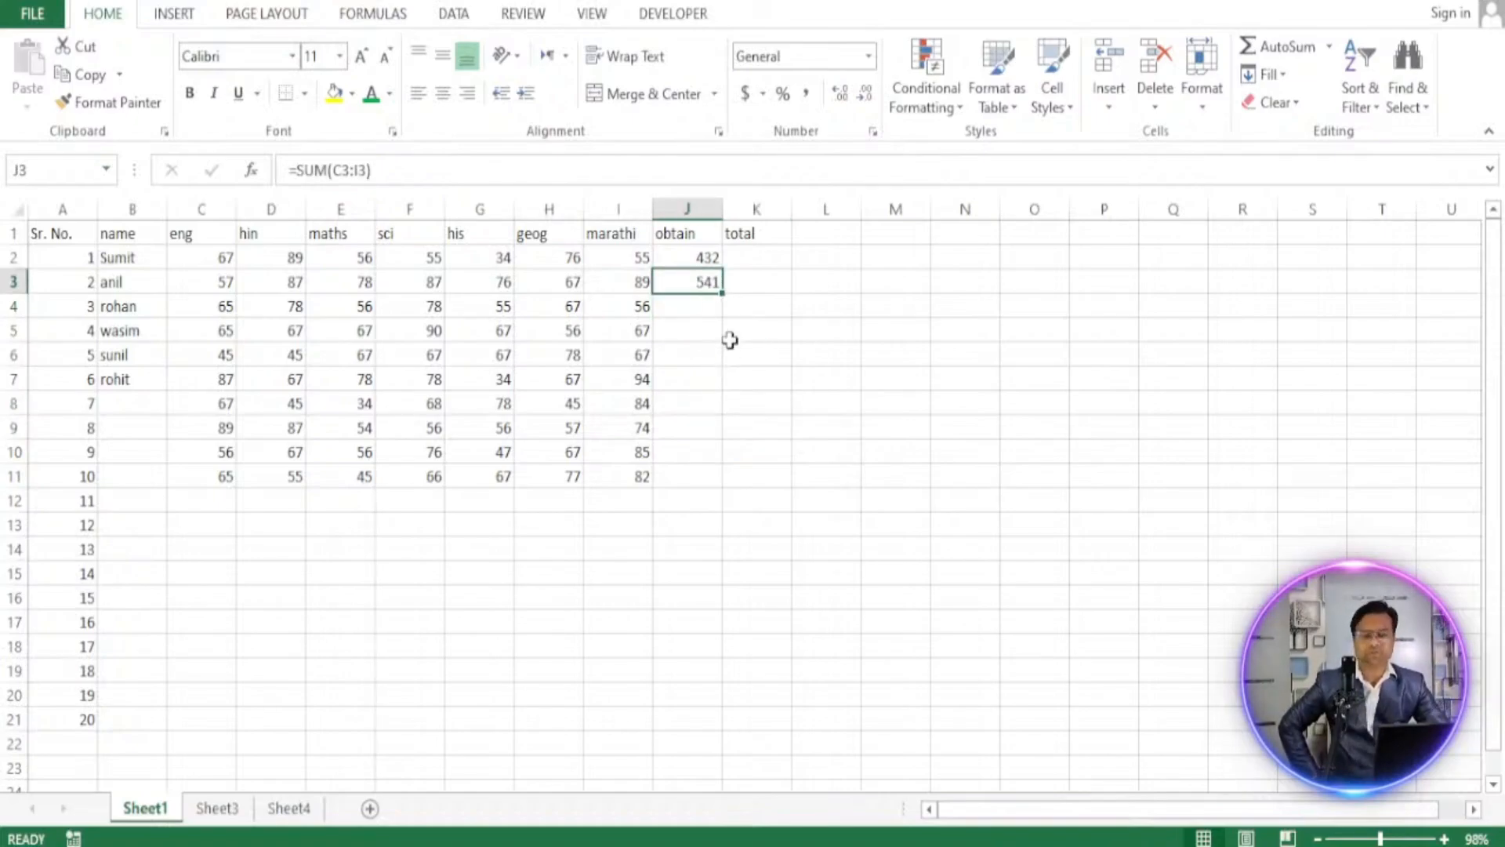
pyautogui.doubleClick(722, 296)
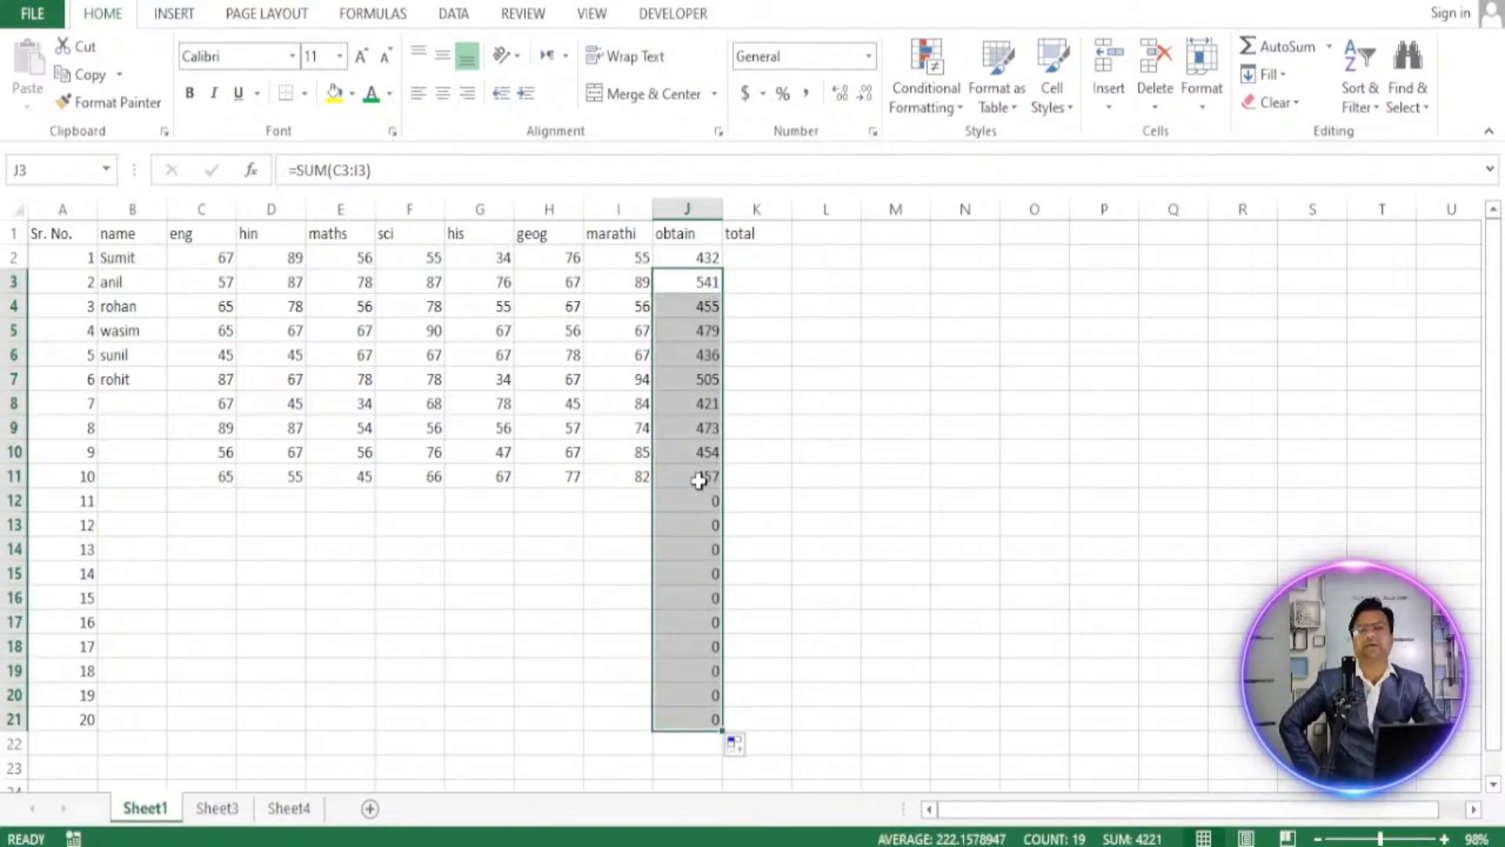
pyautogui.moveTo(699, 506); pyautogui.dragTo(688, 712)
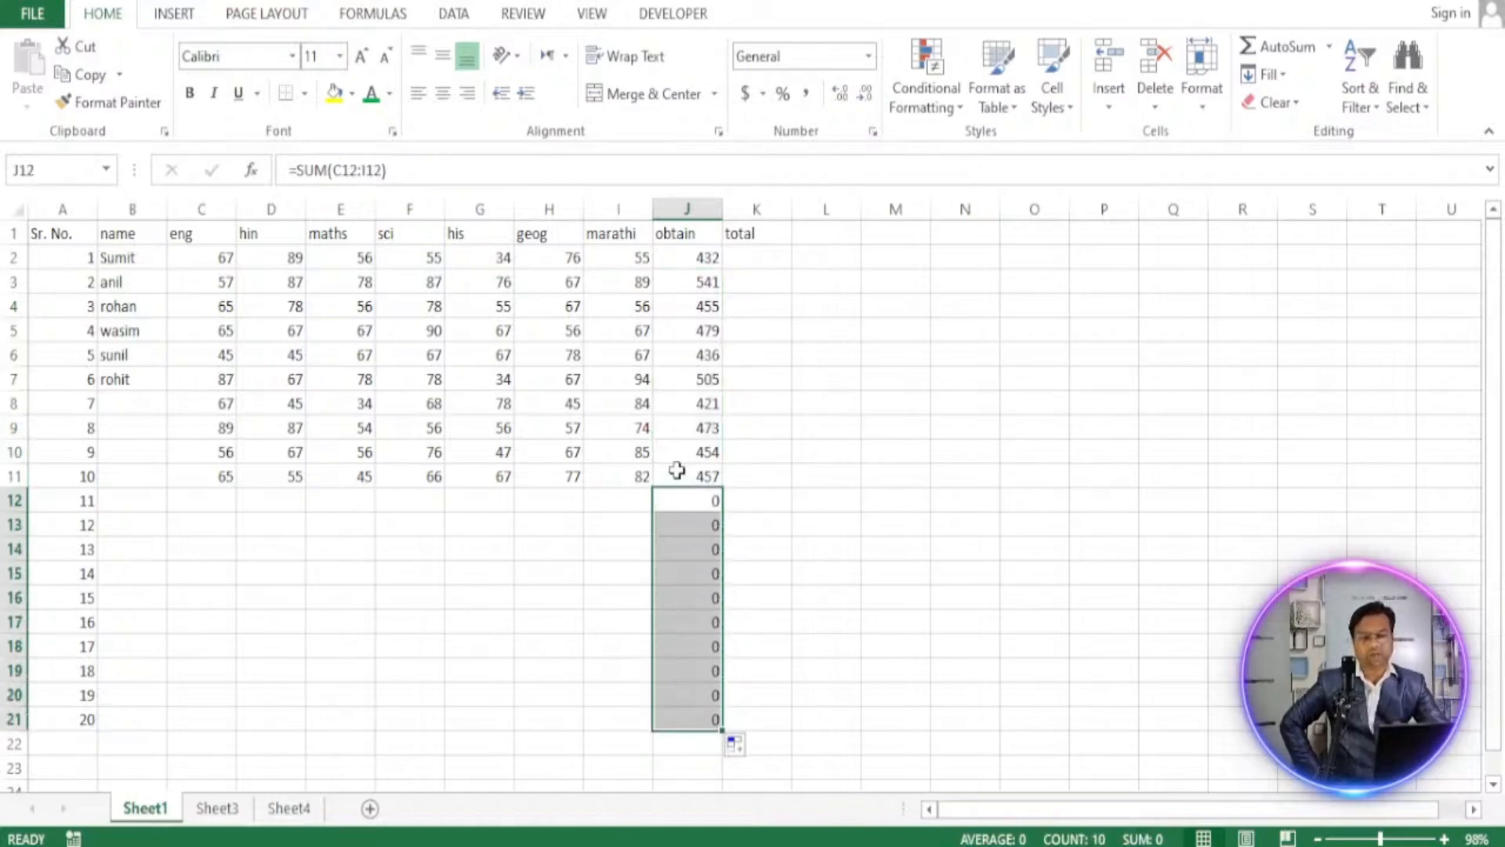
pyautogui.click(70, 723)
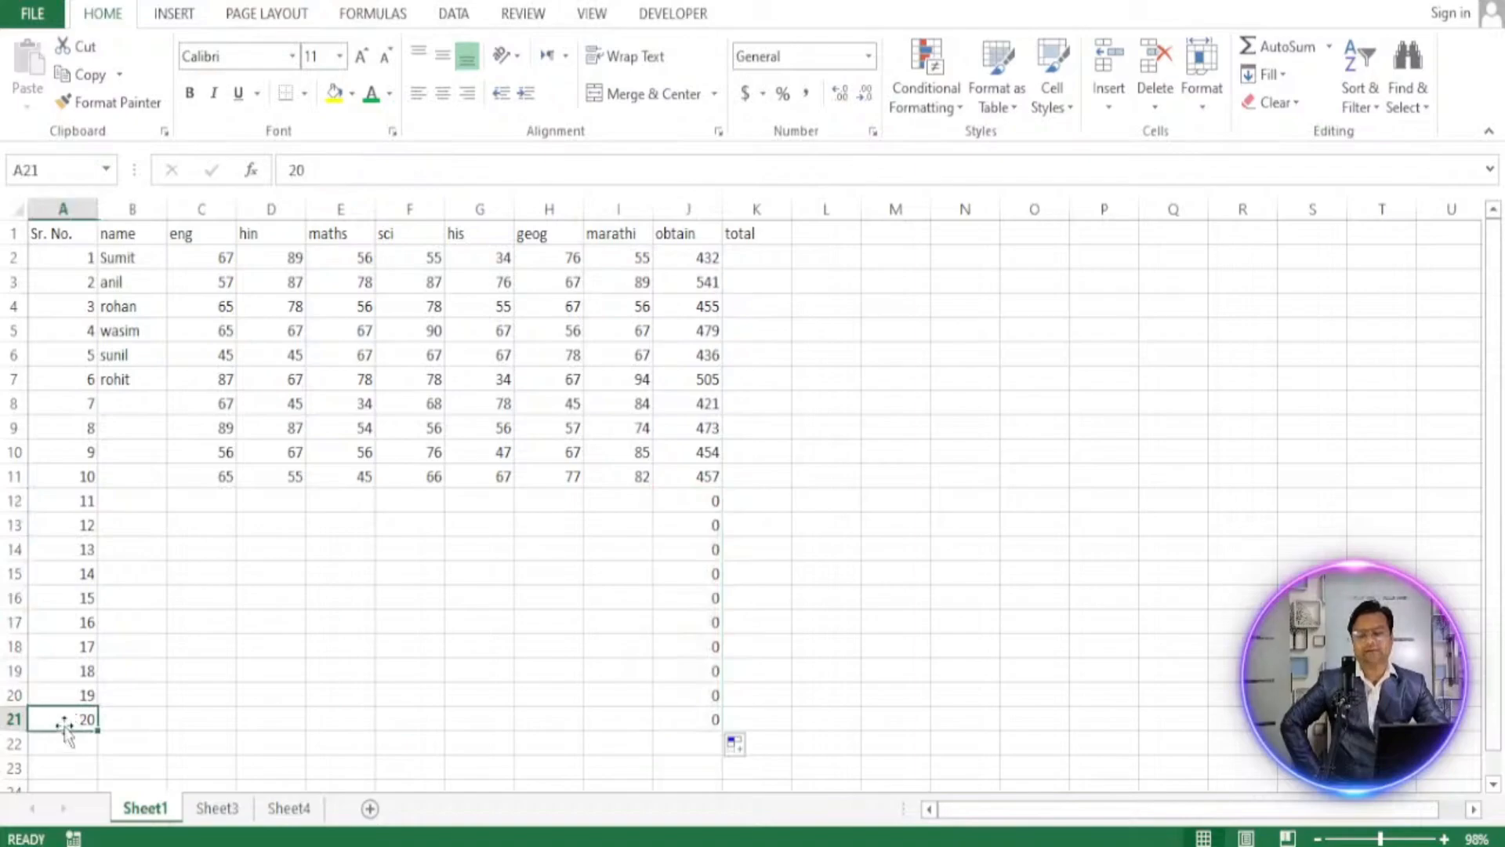
pyautogui.click(666, 719)
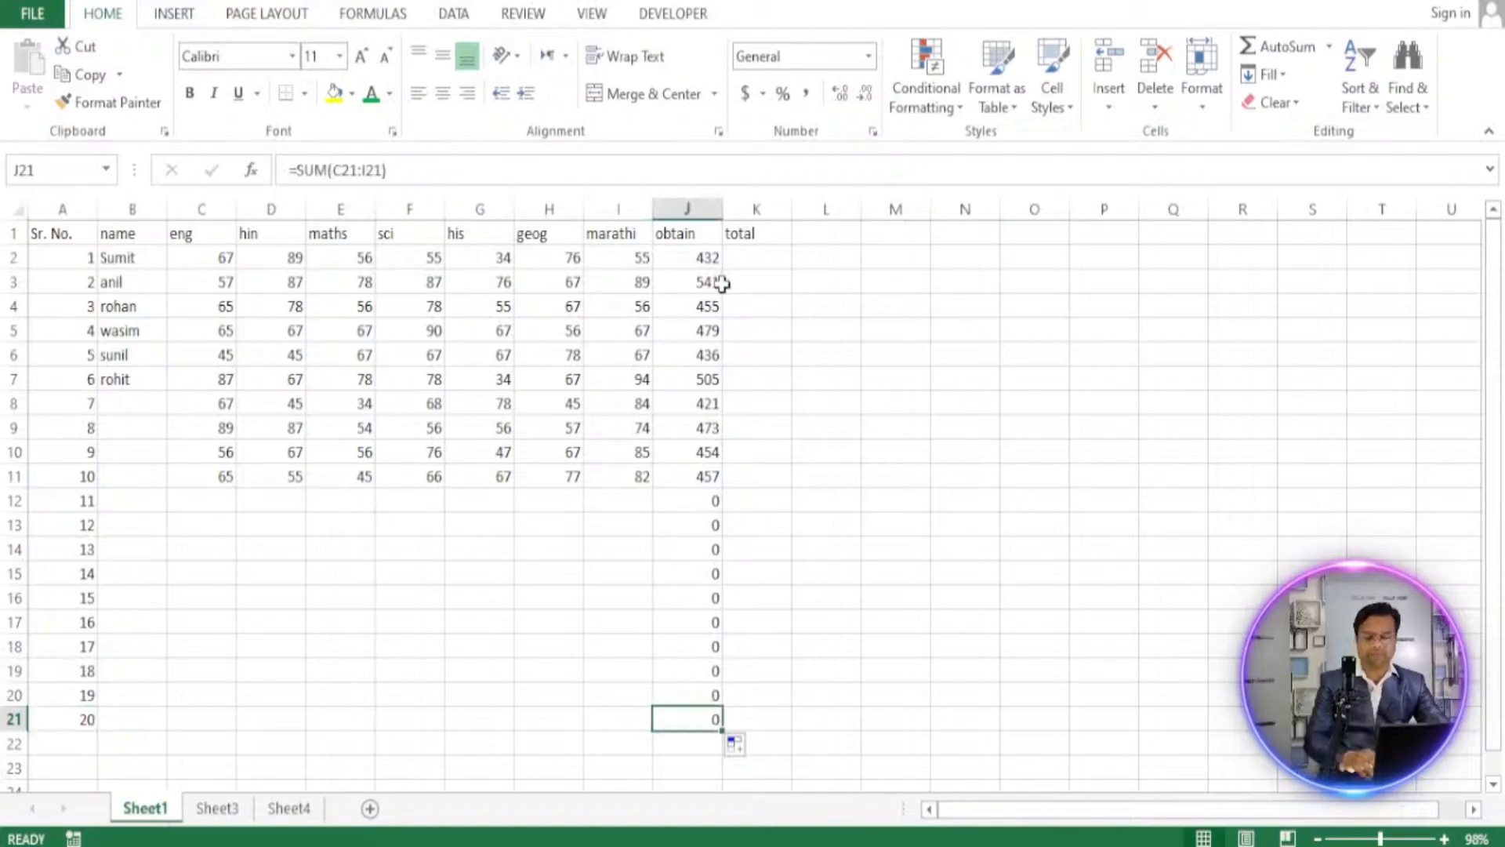
pyautogui.hotkey('ctrl', 'z')
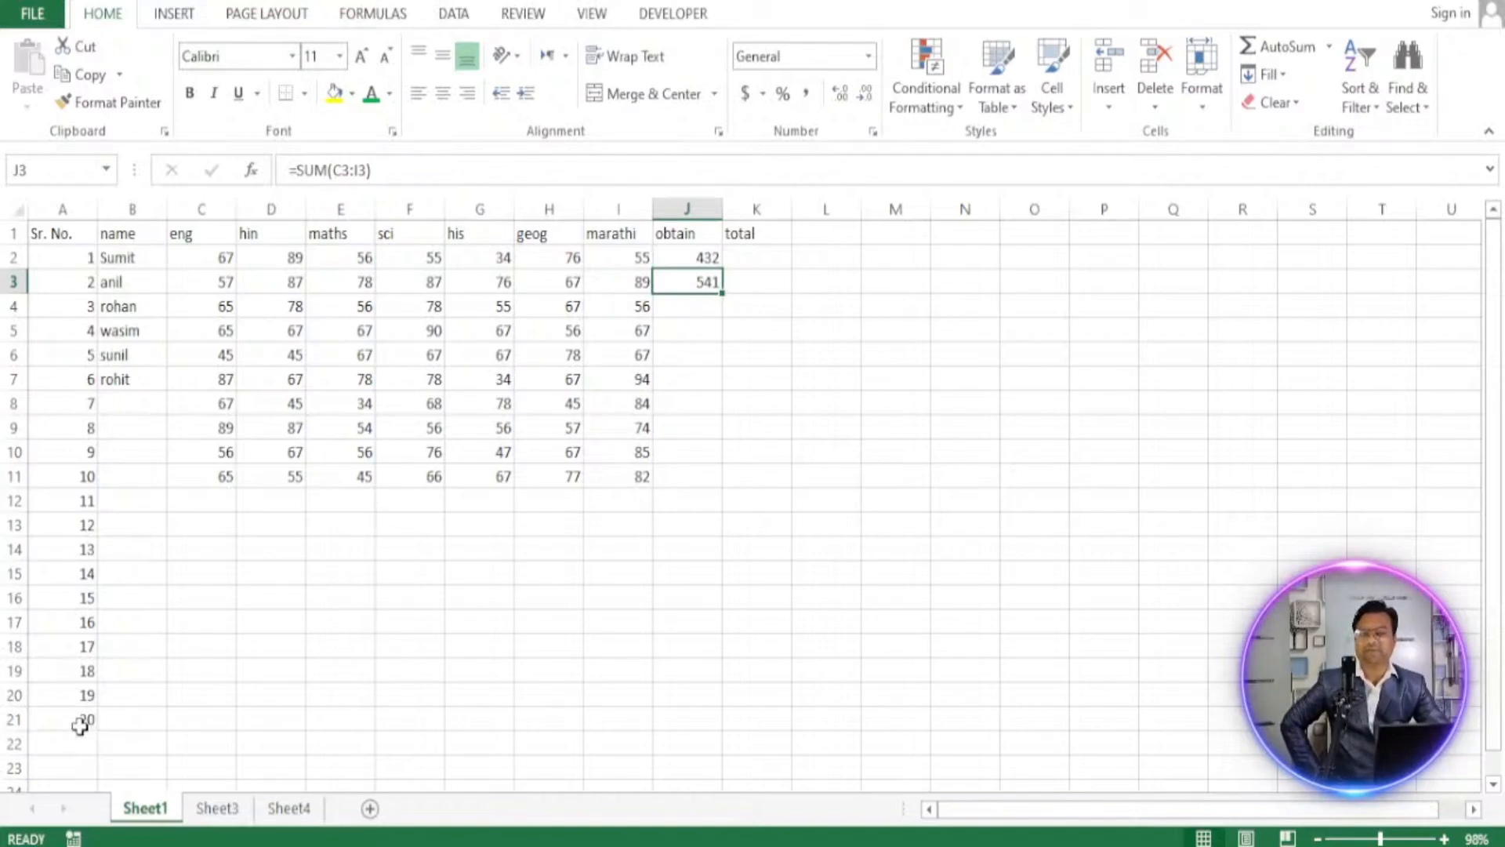
# Clear Sr. No. 16 to 20 in A17:A21, and auto-fill the obtain formula from J3 down to J16.
pyautogui.moveTo(48, 620); pyautogui.dragTo(90, 733)
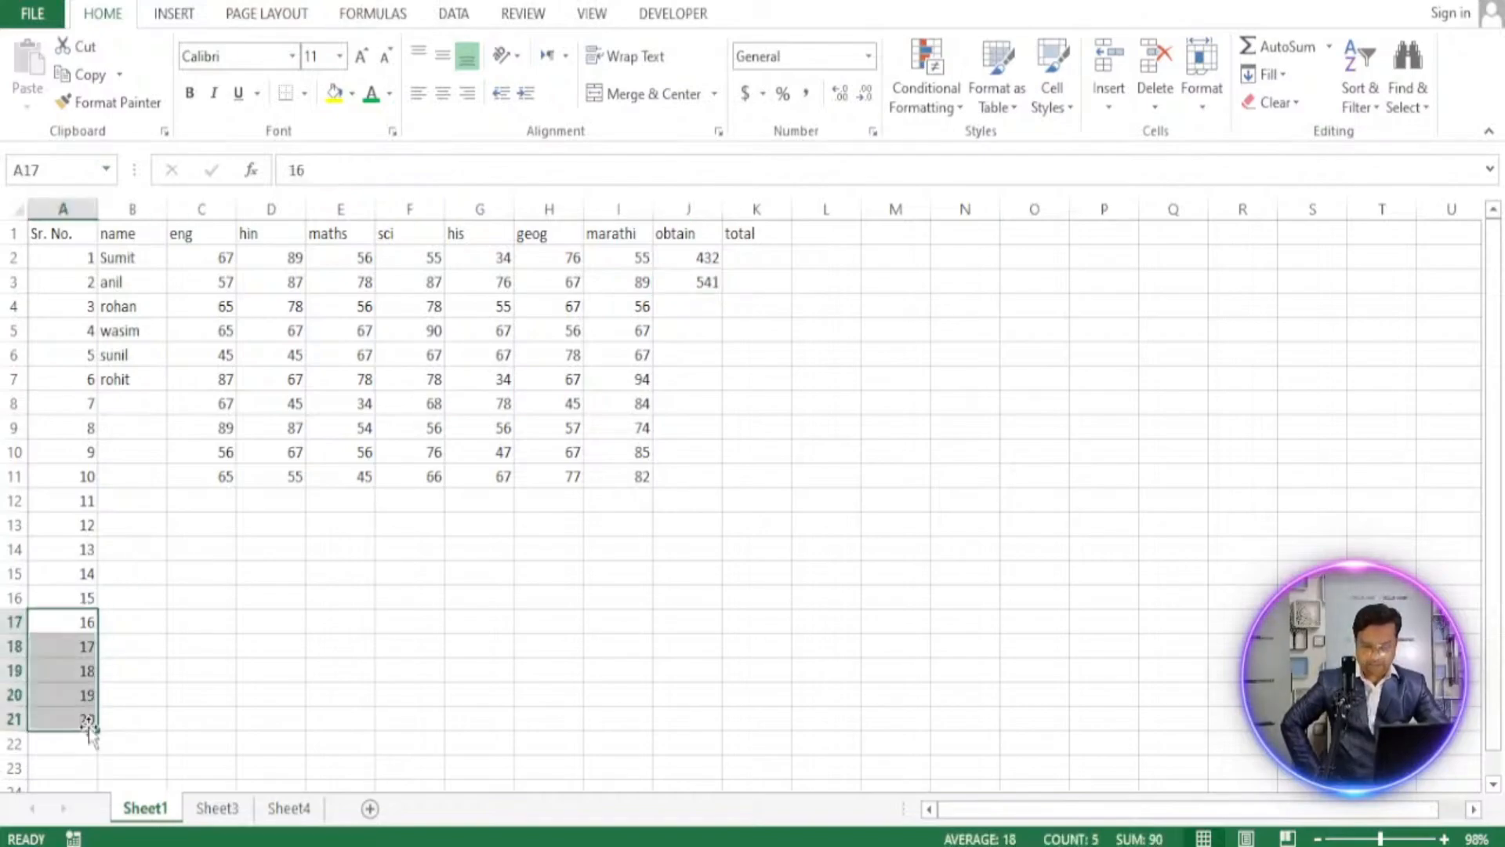
pyautogui.press('Delete')
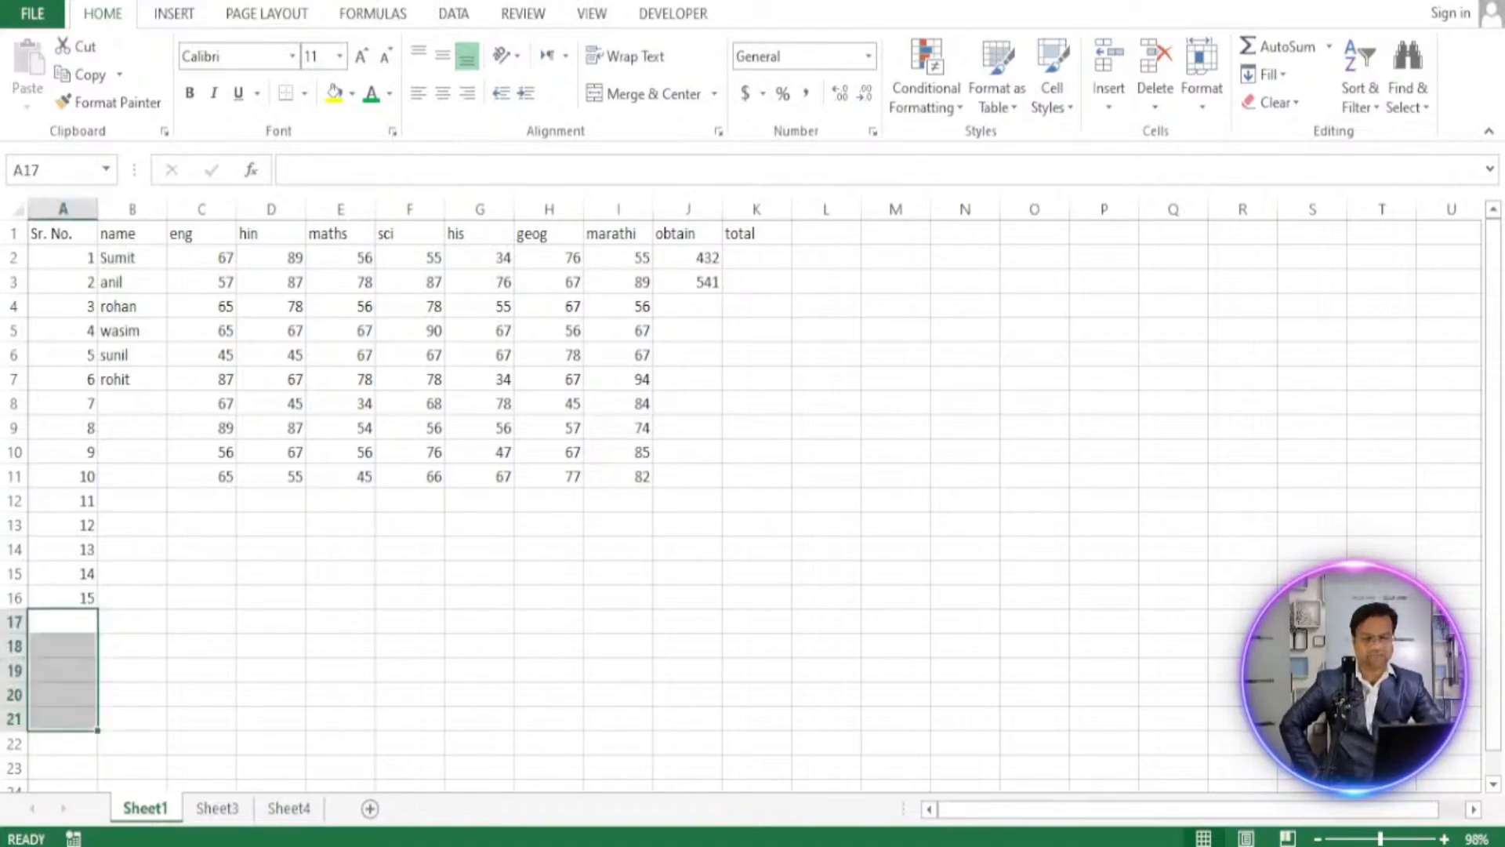
pyautogui.click(700, 290)
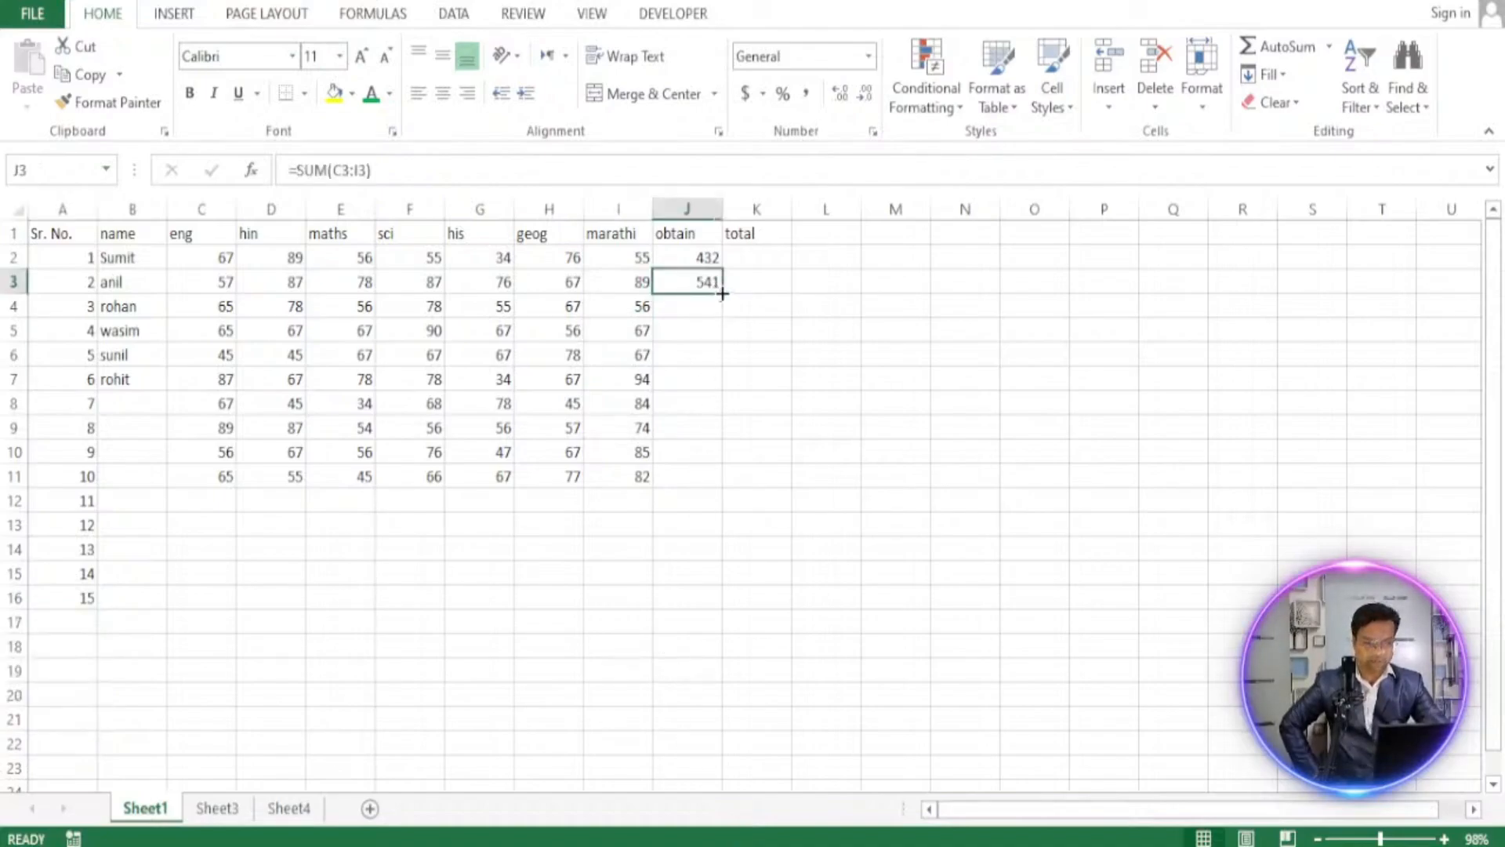
pyautogui.doubleClick(719, 293)
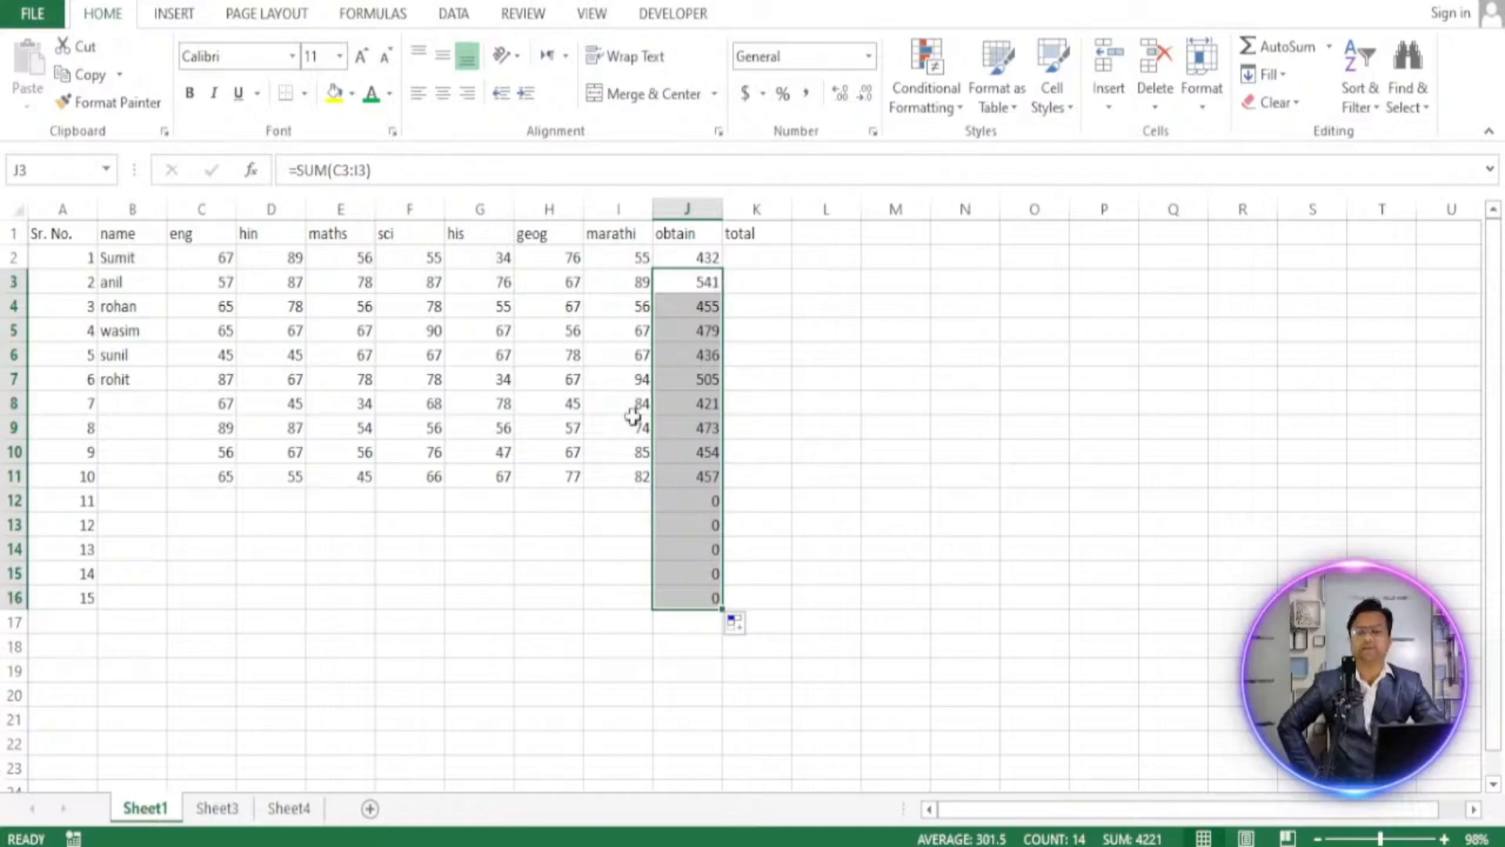
# Copy the marks block C4:I8 into the empty mark cells C12:I16 for Sr. No. 11 to 15.
pyautogui.click(588, 499)
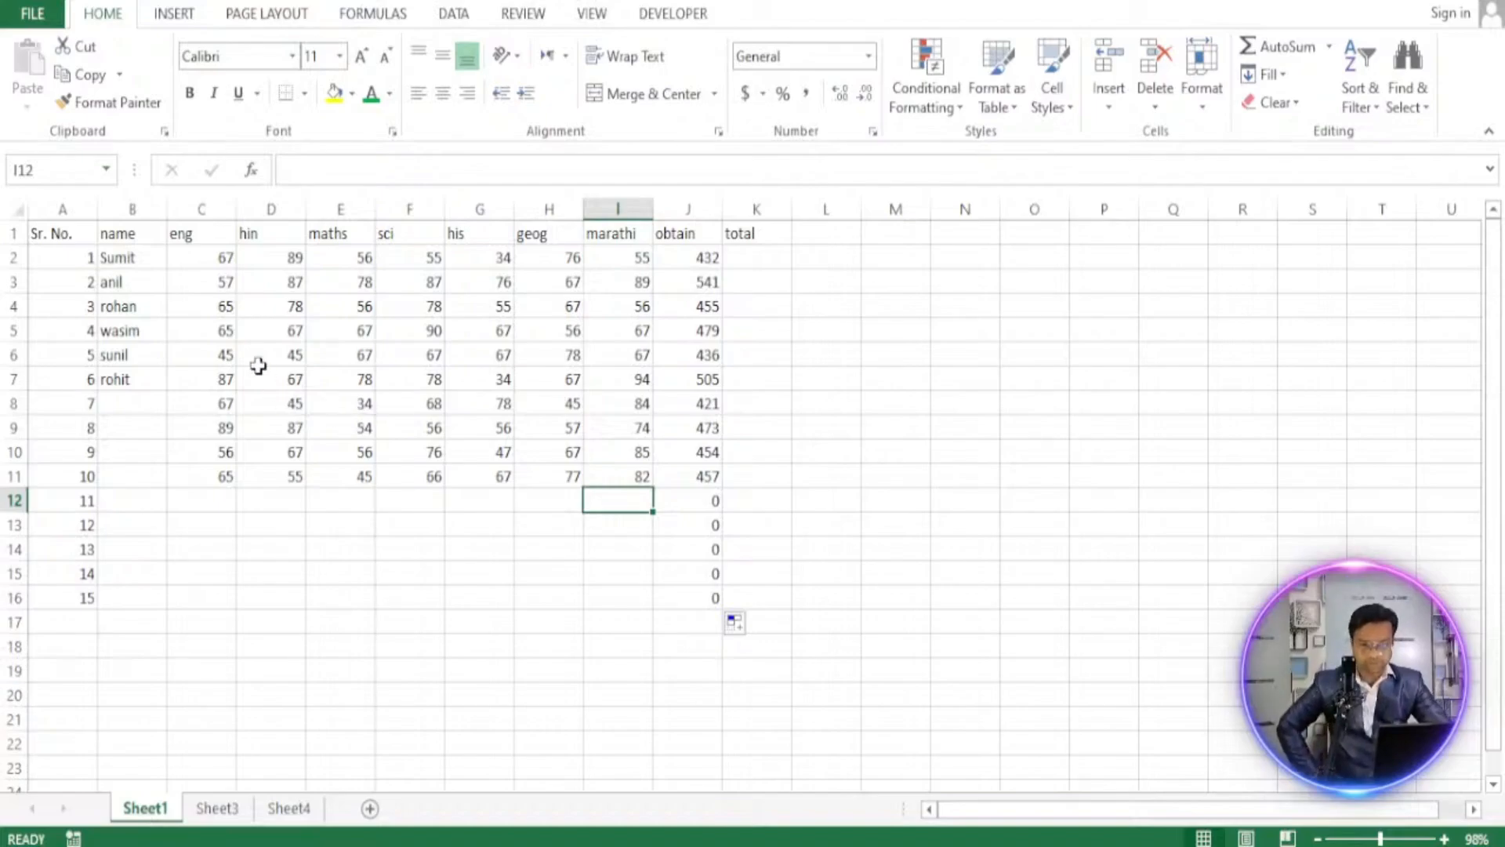
pyautogui.moveTo(222, 507)
pyautogui.mouseDown()
pyautogui.moveTo(496, 576)
pyautogui.moveTo(628, 588)
pyautogui.mouseUp()
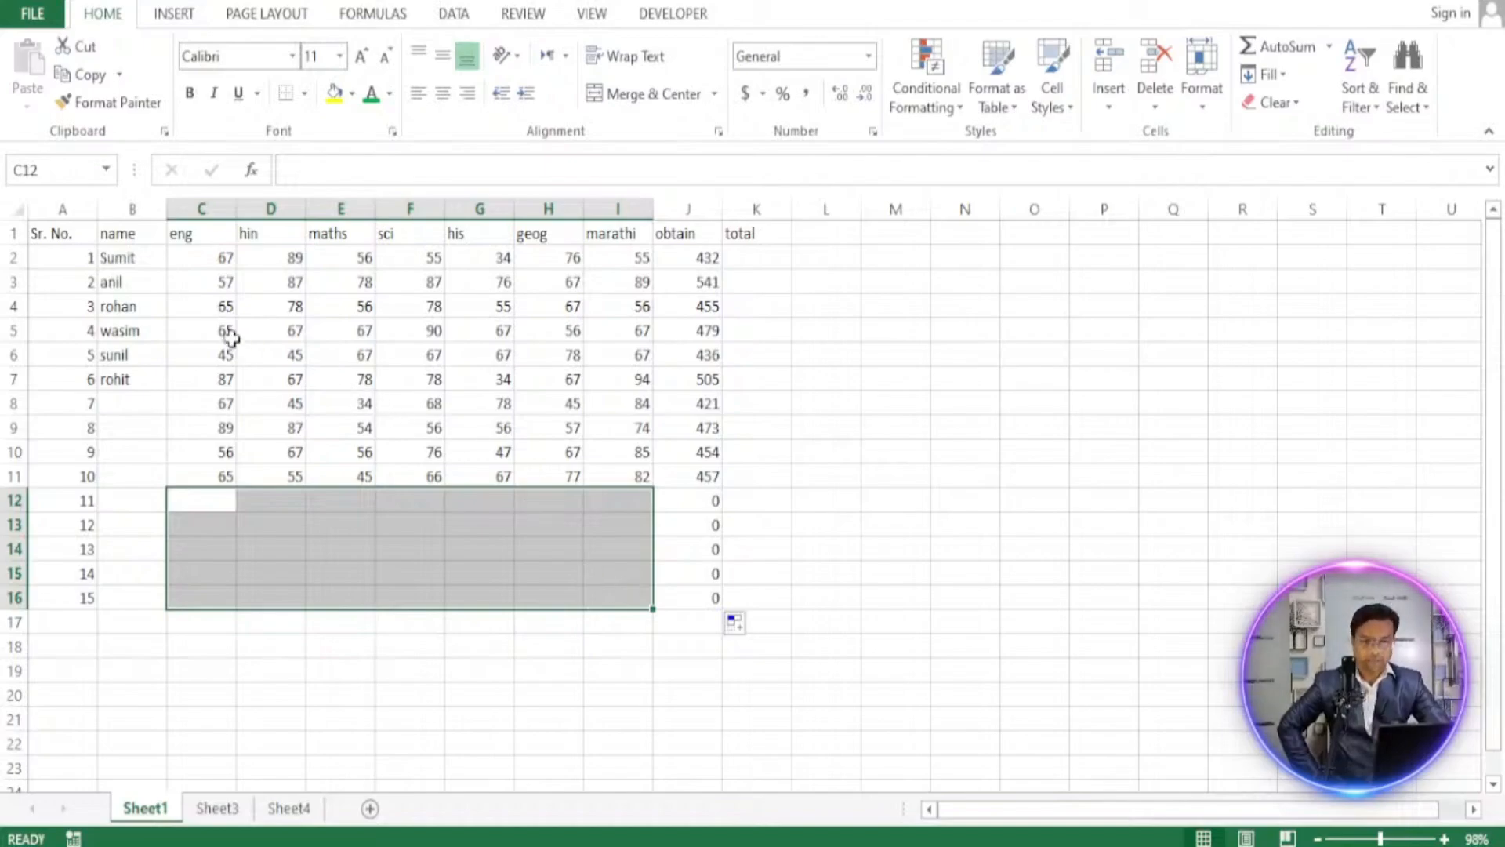
pyautogui.moveTo(202, 304); pyautogui.dragTo(635, 400)
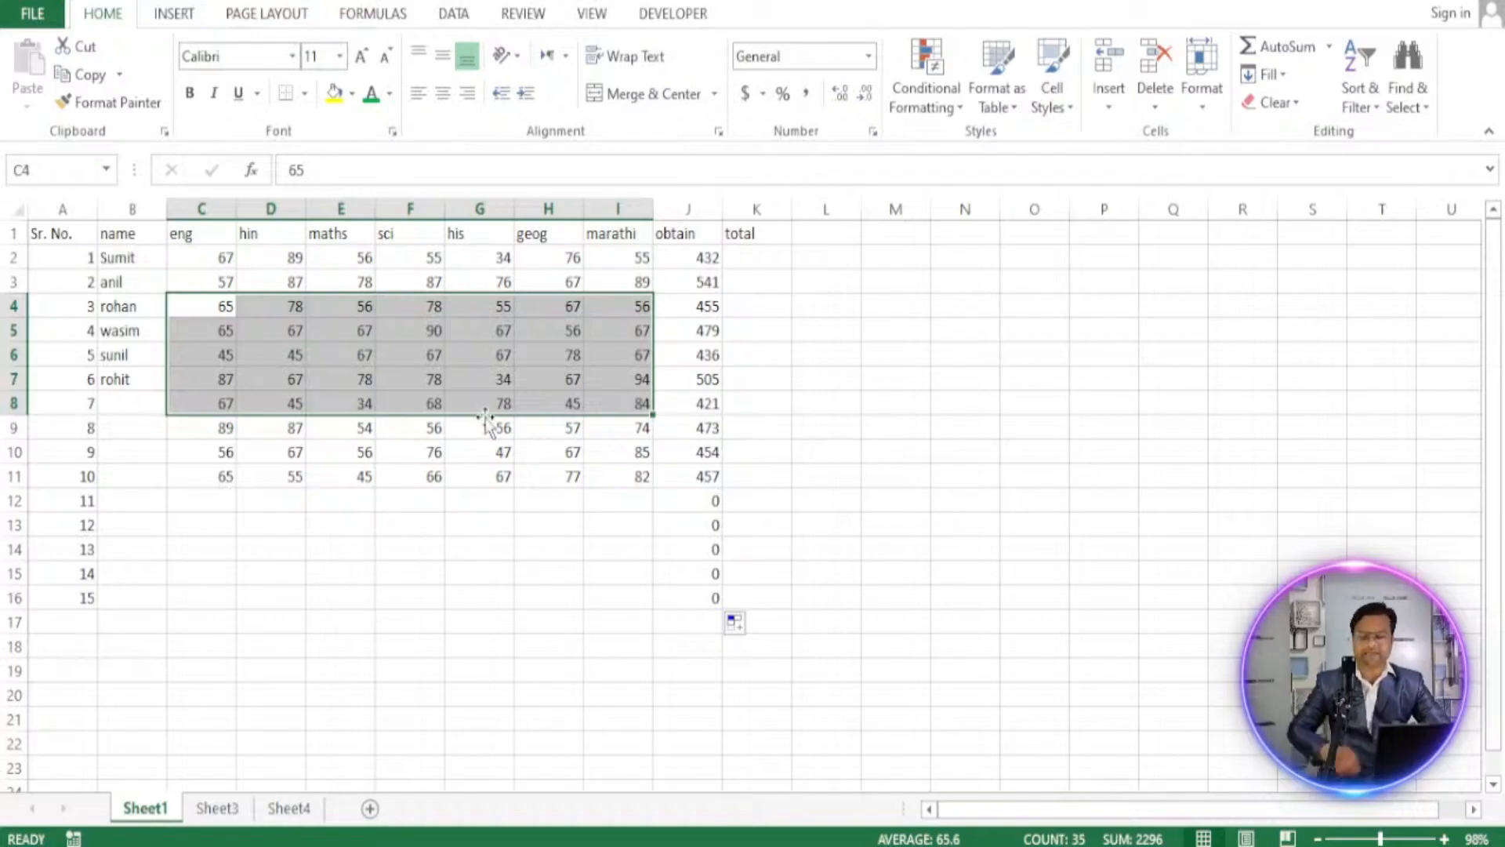
pyautogui.moveTo(486, 419); pyautogui.dragTo(507, 604)
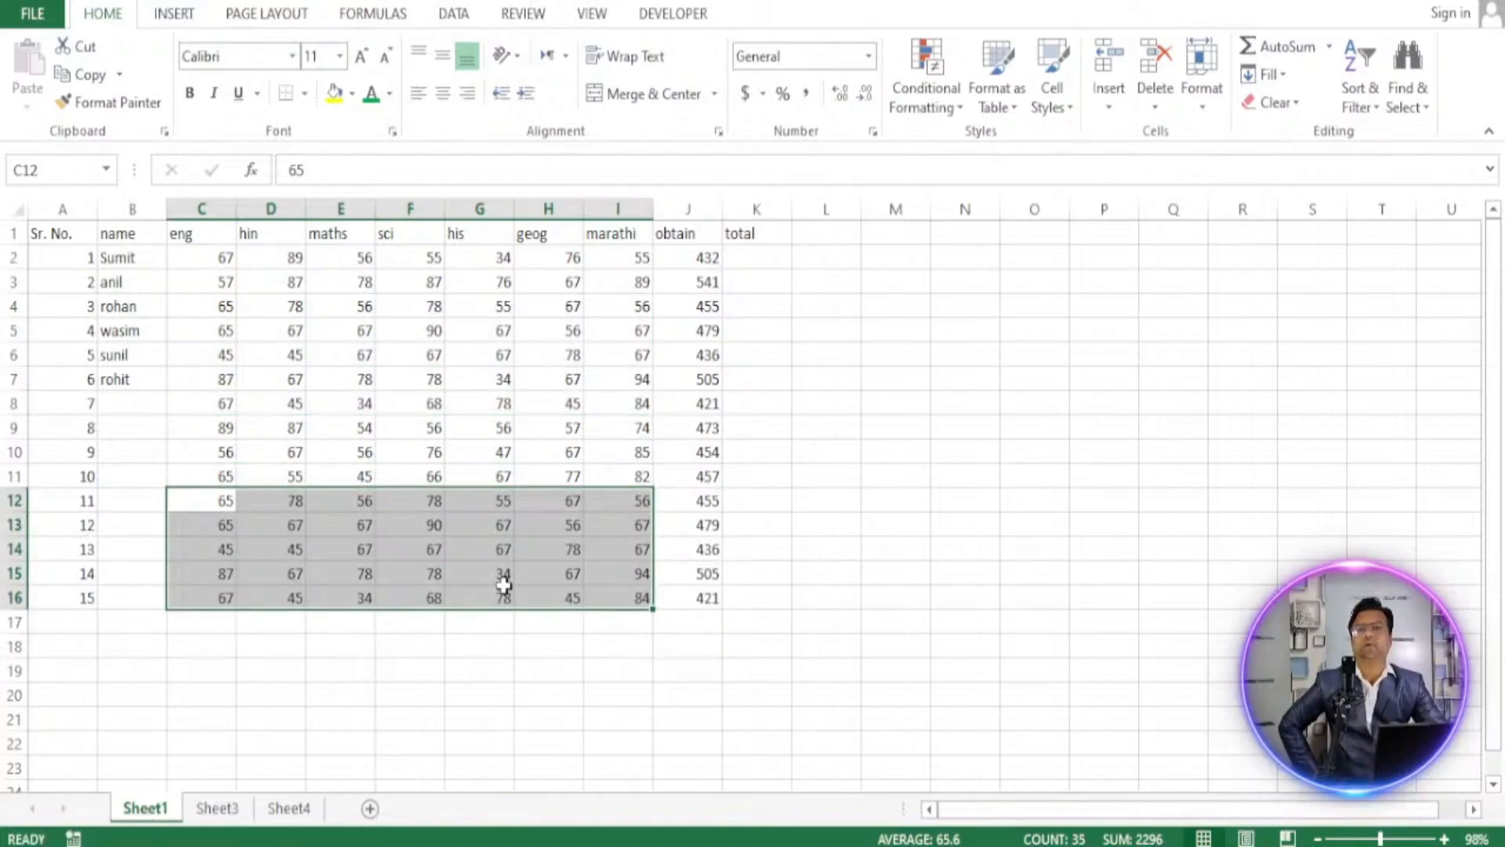
# Enter the sample numbers 50, 45, 67 and 45 in cells M4 to P4.
pyautogui.click(882, 312)
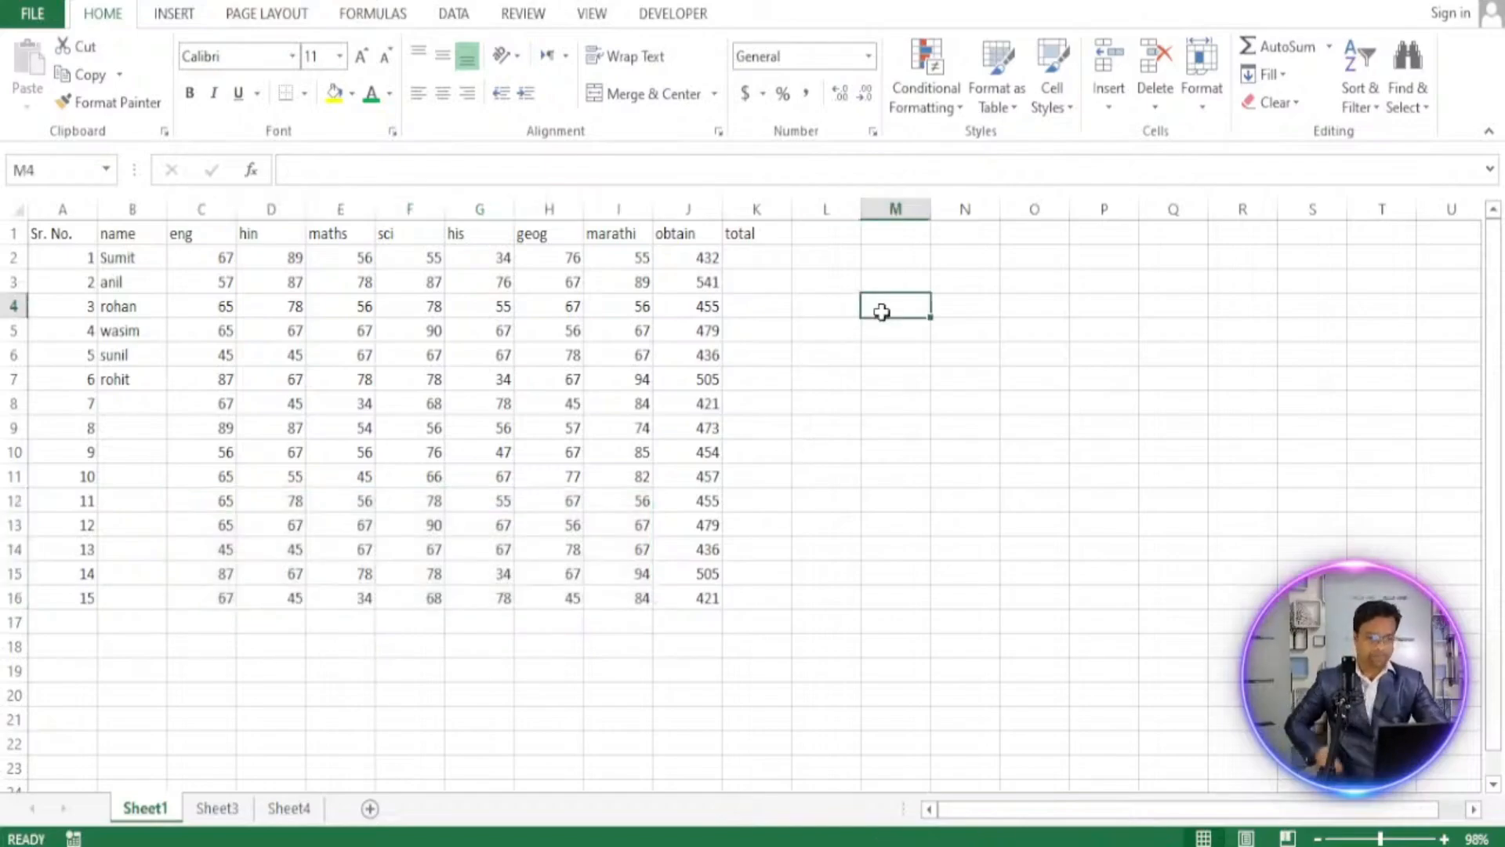
pyautogui.write('50')
pyautogui.press('Tab')
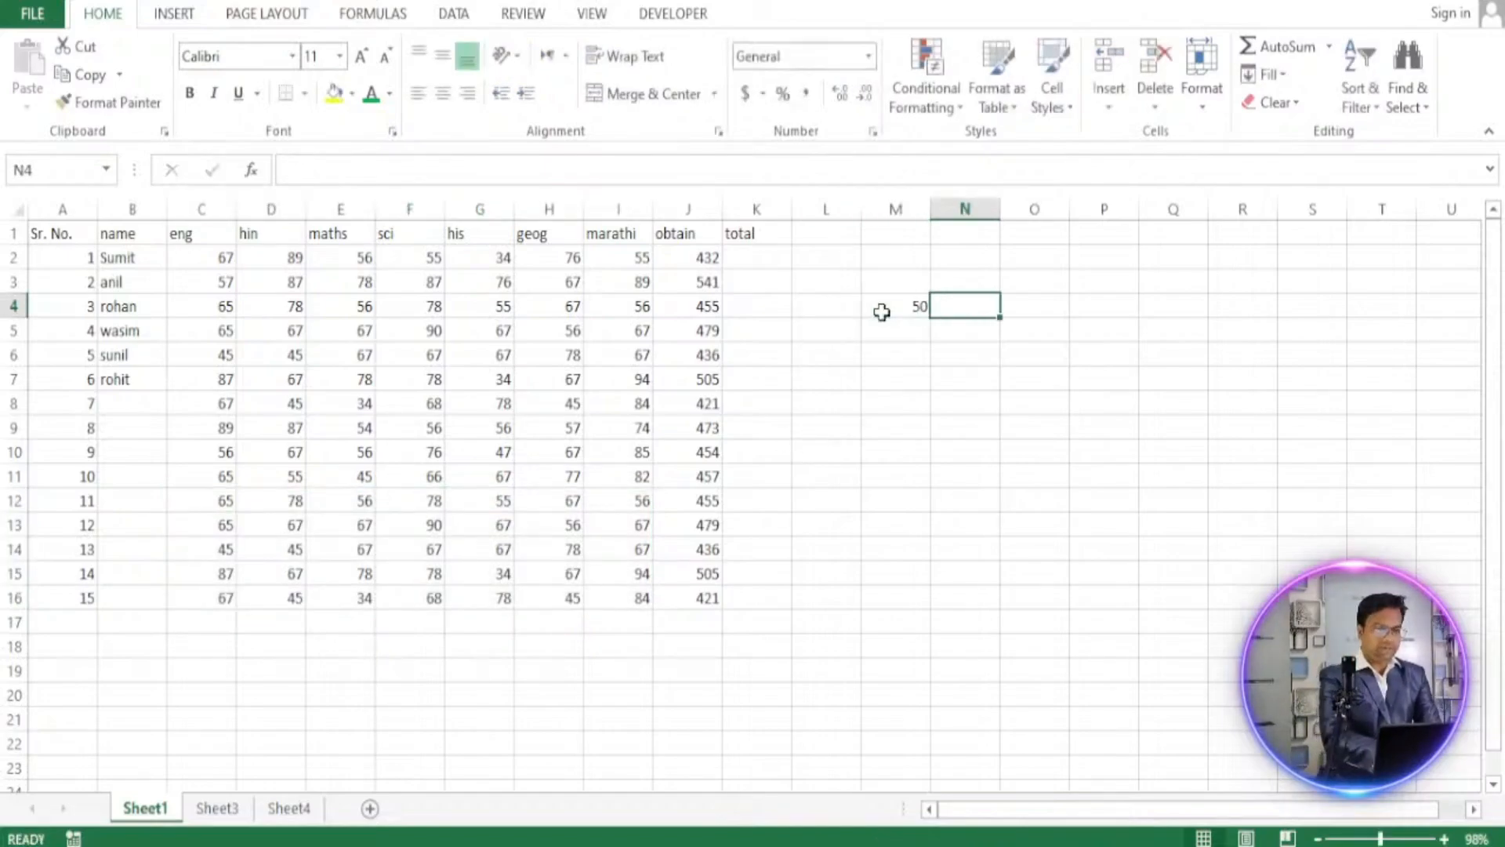
pyautogui.write('45')
pyautogui.press('Tab')
pyautogui.write('67')
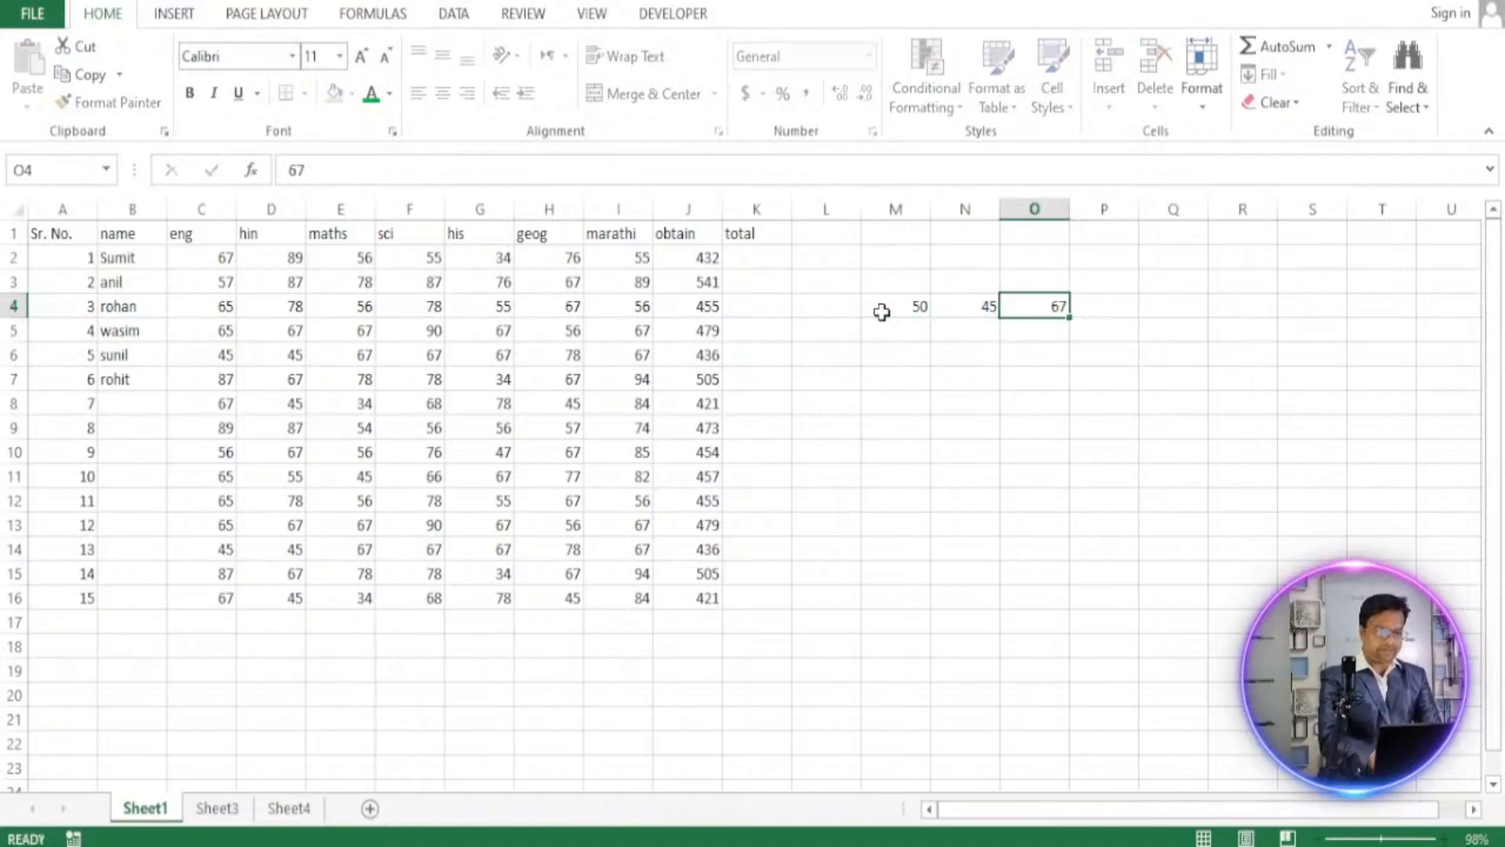
pyautogui.press('Tab')
pyautogui.write('45')
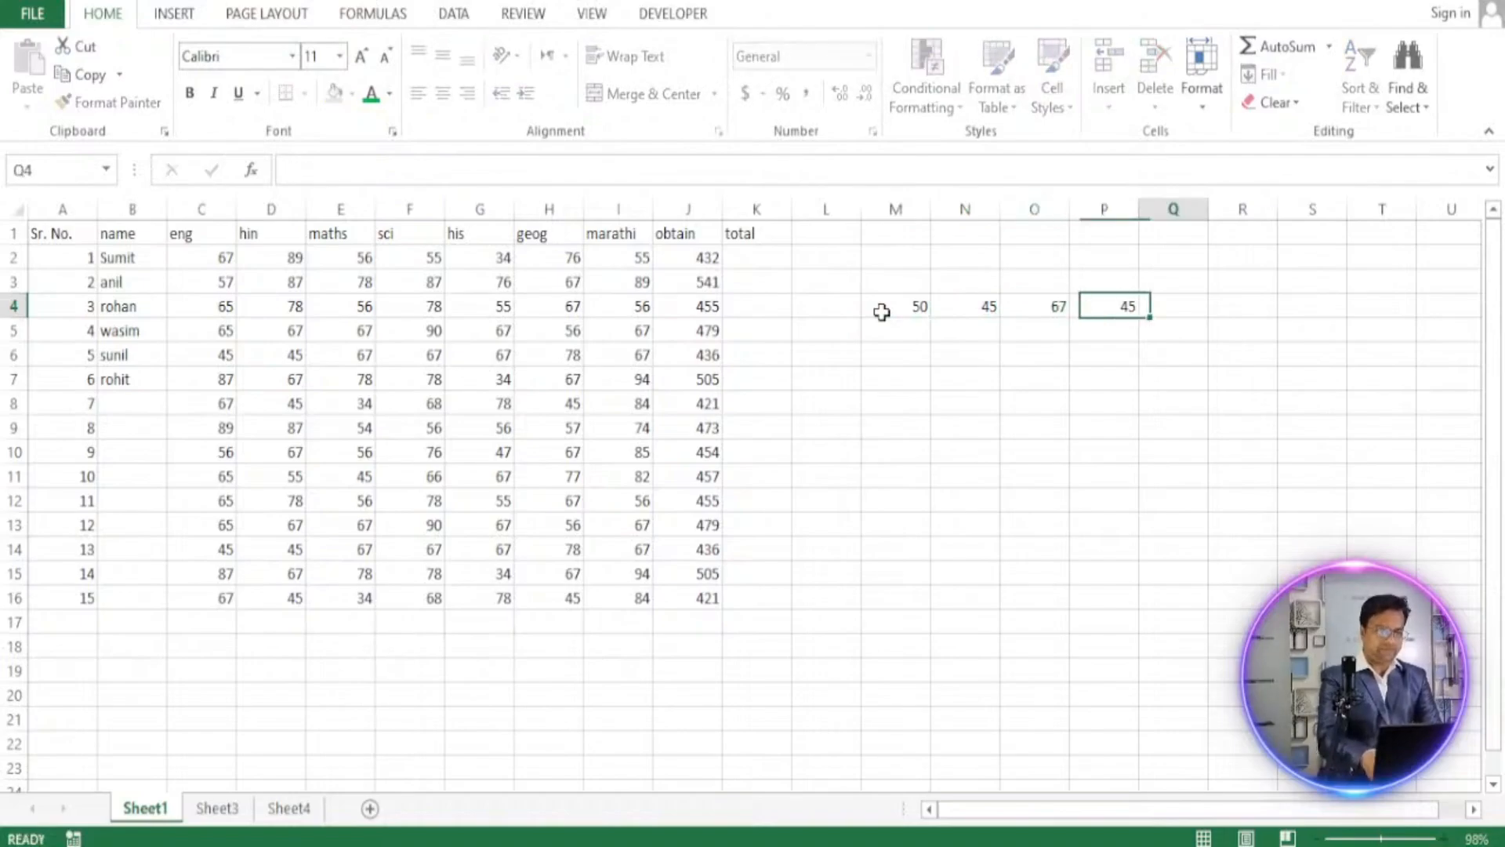
pyautogui.press('Tab')
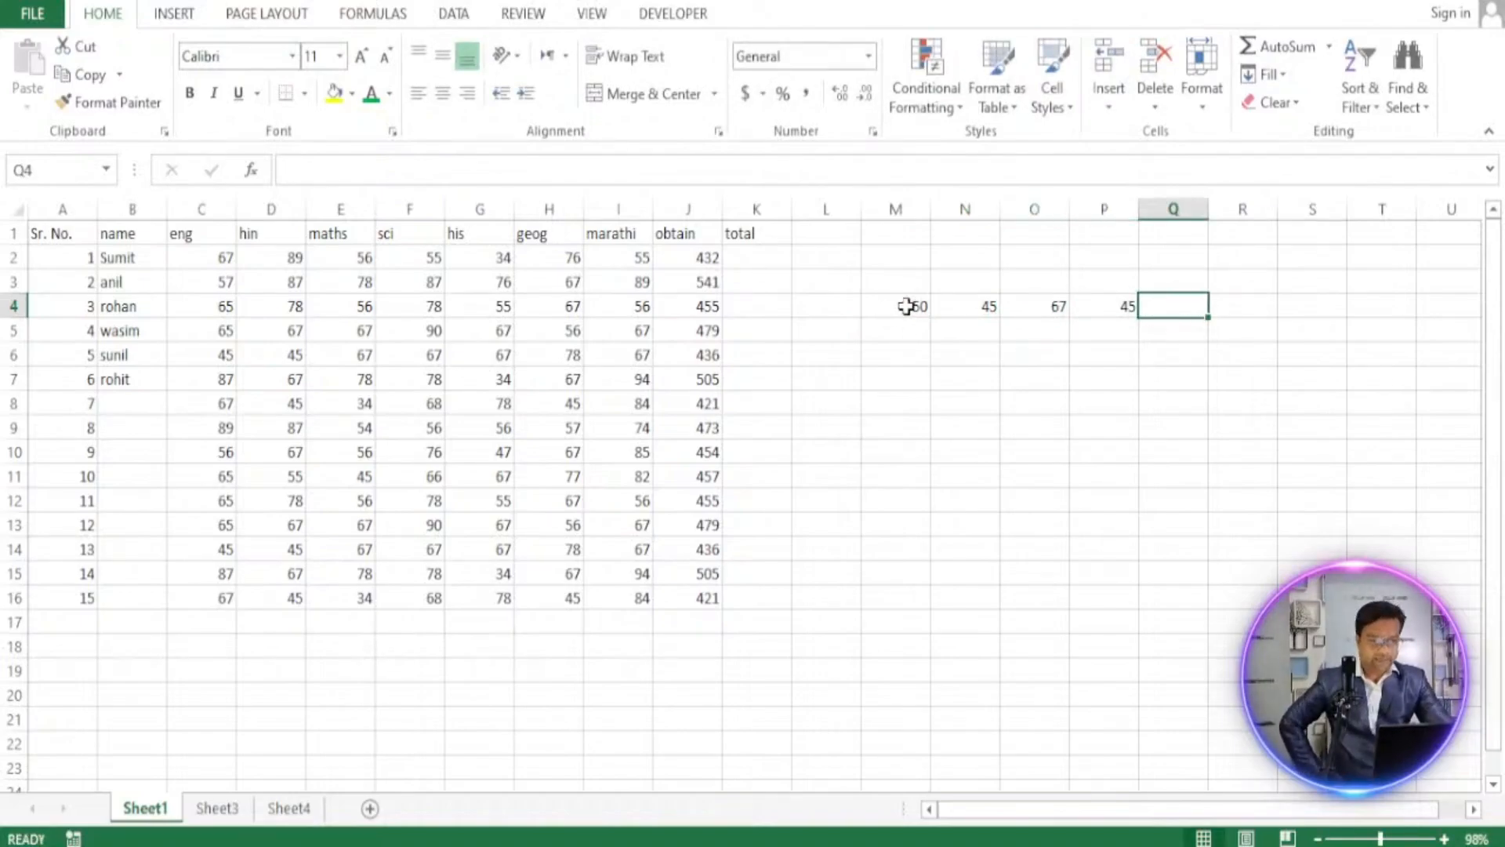
# Move the sample numbers from M4:P4 to M6:P6, and undo the move.
pyautogui.moveTo(907, 306); pyautogui.dragTo(1106, 317)
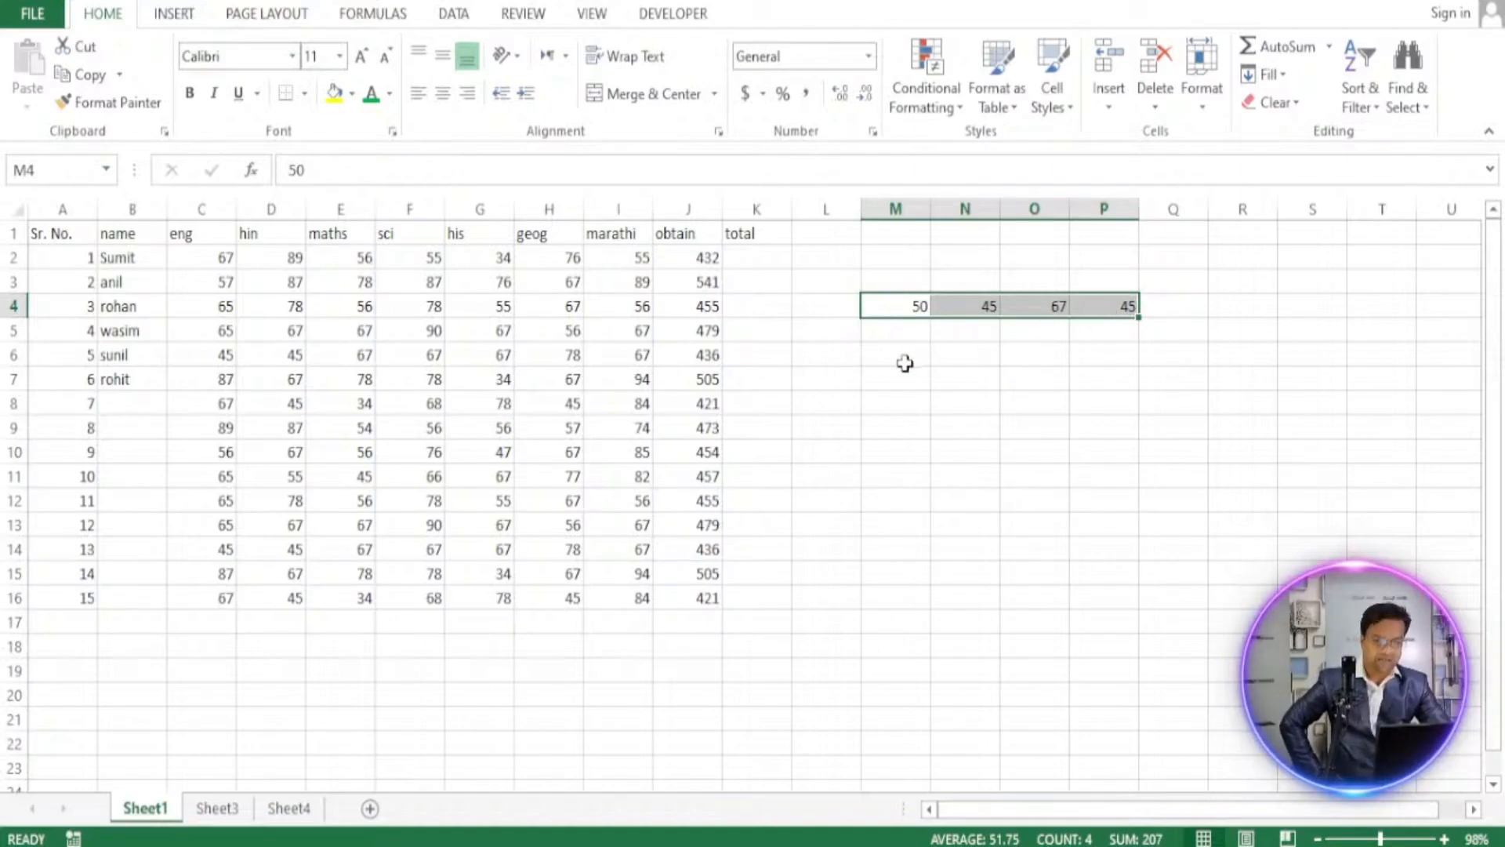
pyautogui.moveTo(904, 356); pyautogui.dragTo(1109, 359)
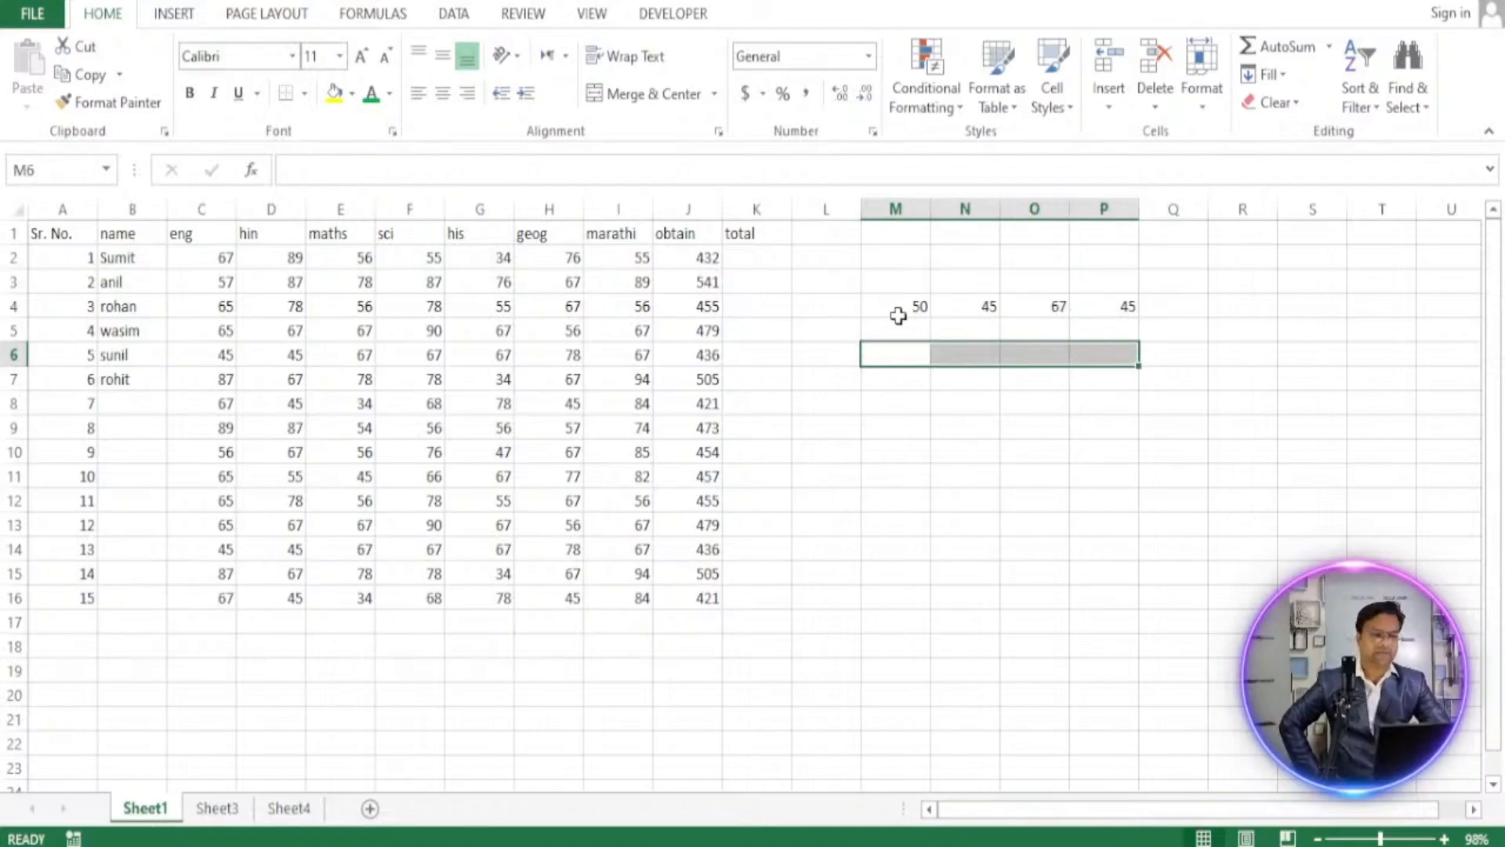
pyautogui.moveTo(903, 309); pyautogui.dragTo(1114, 312)
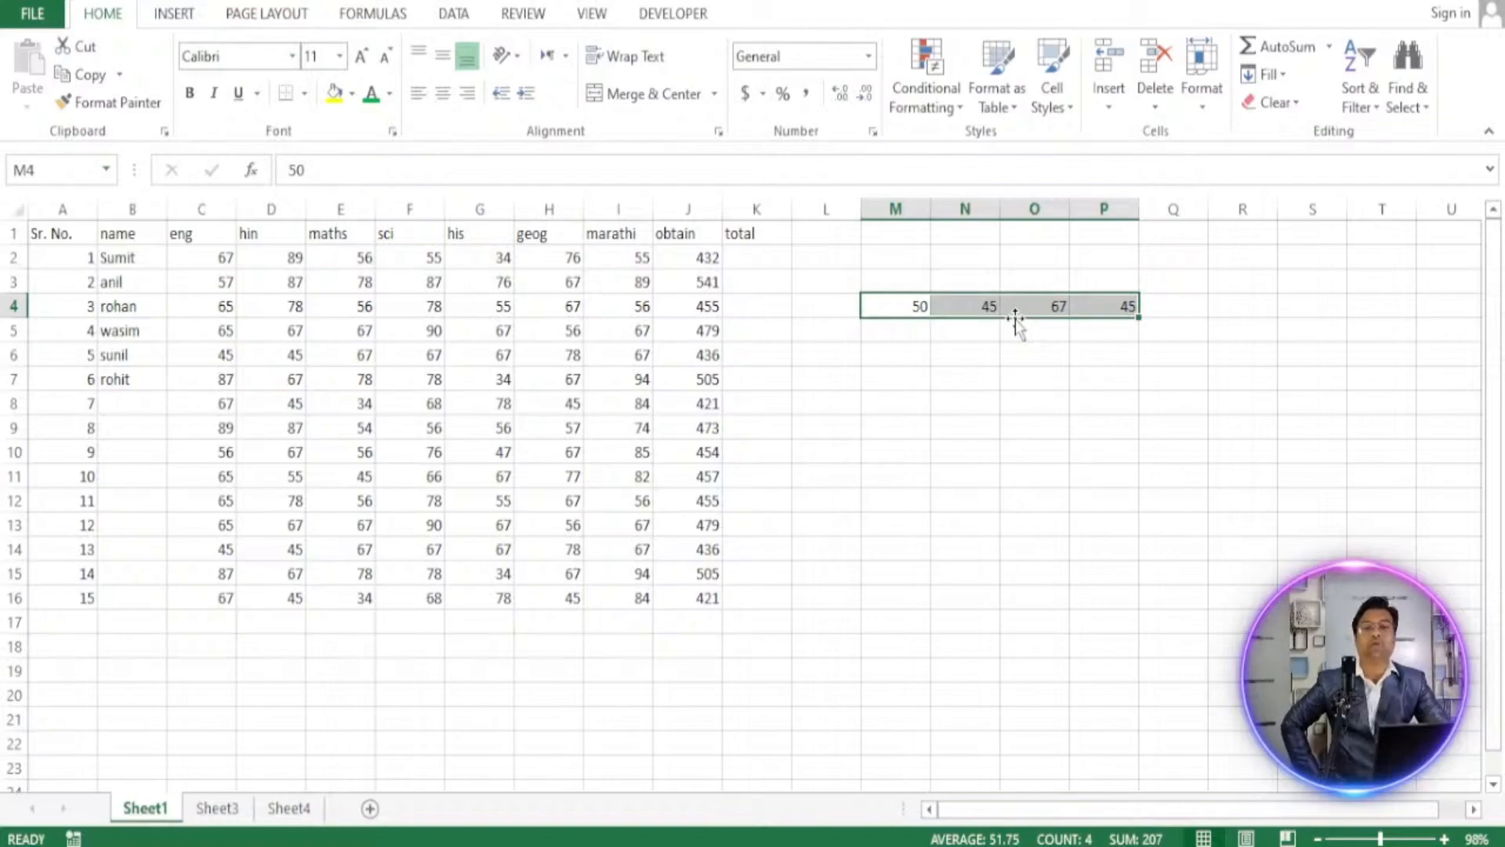
pyautogui.moveTo(1016, 318); pyautogui.dragTo(1020, 359)
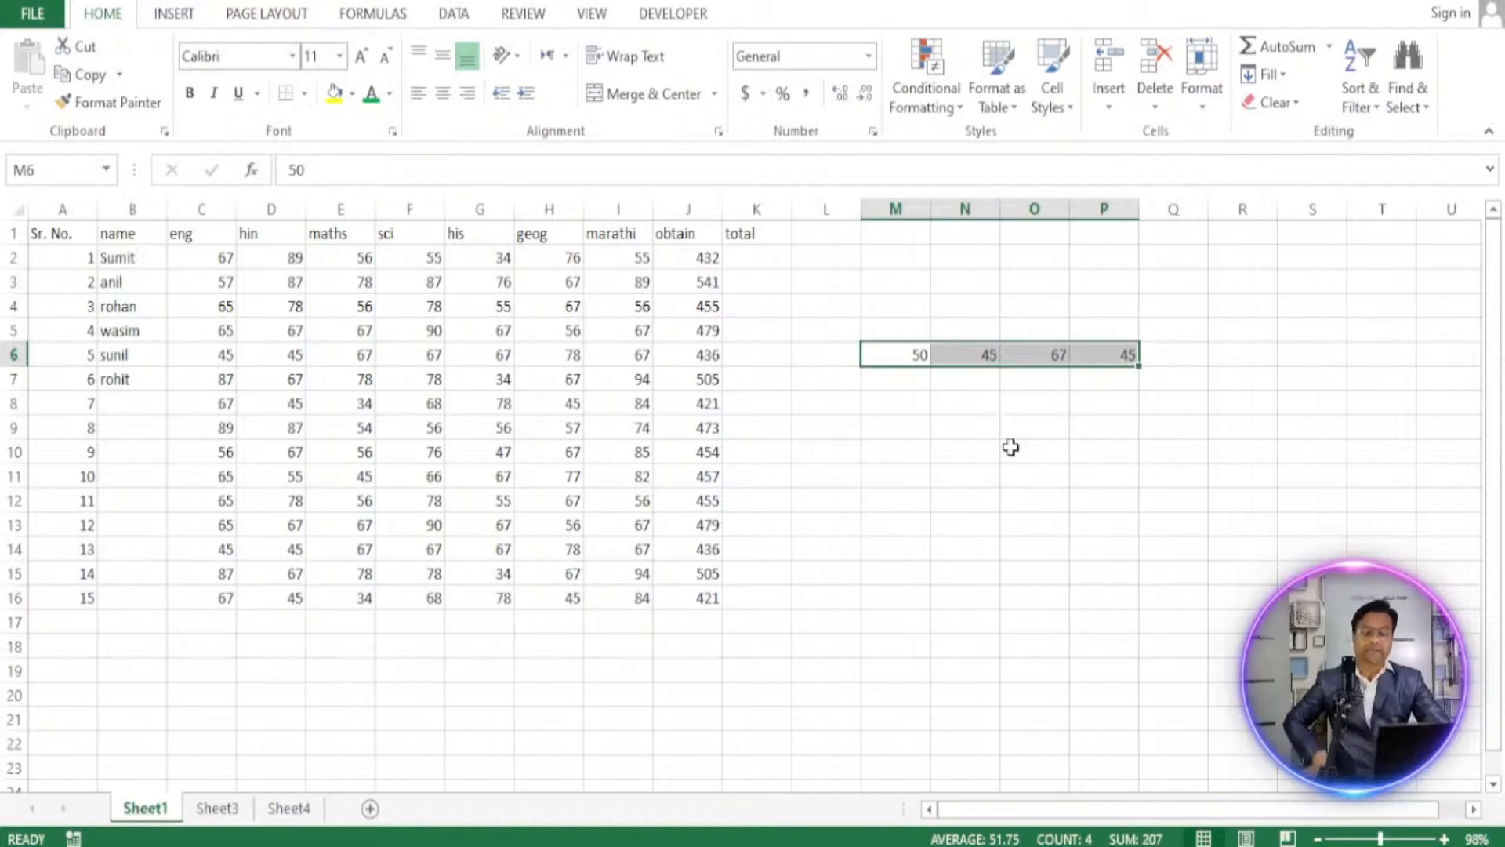
pyautogui.hotkey('ctrl', 'z')
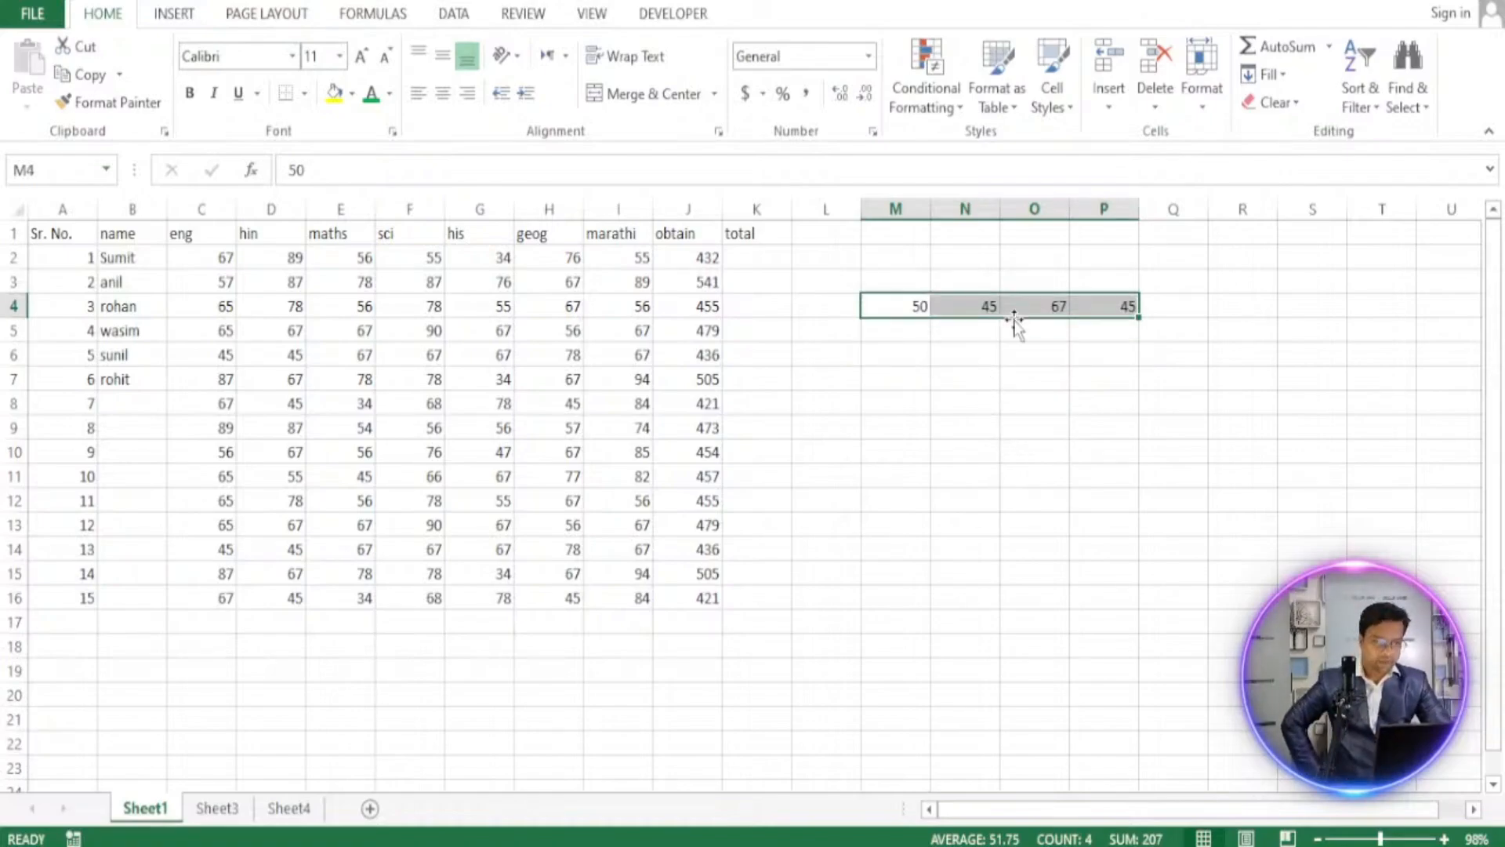
# Copy the sample numbers from M4:P4 to M6:P6, and clear both rows of sample numbers.
pyautogui.moveTo(1015, 317); pyautogui.dragTo(1016, 363)
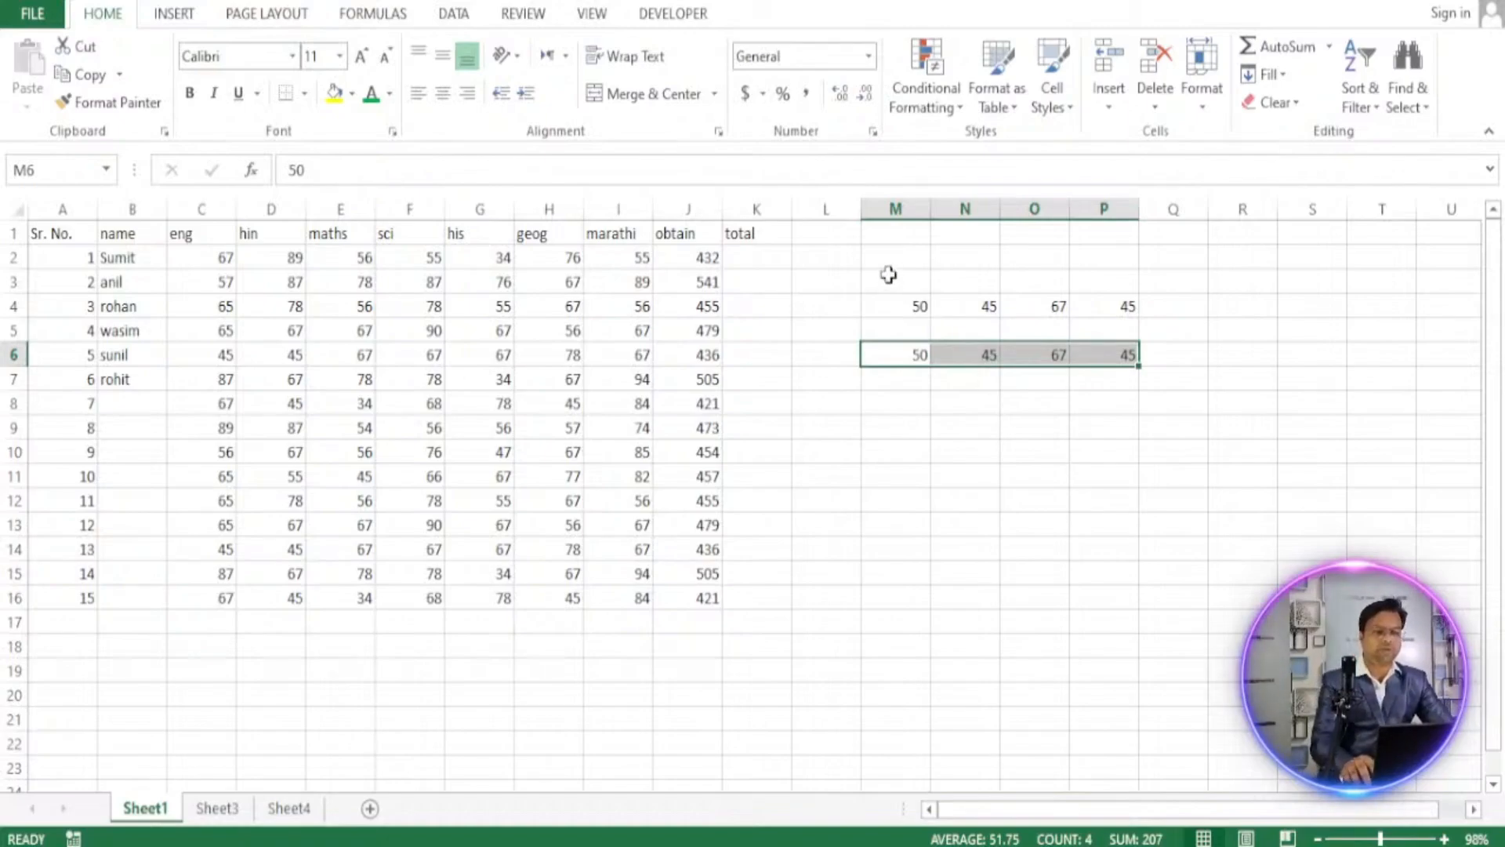
pyautogui.click(927, 282)
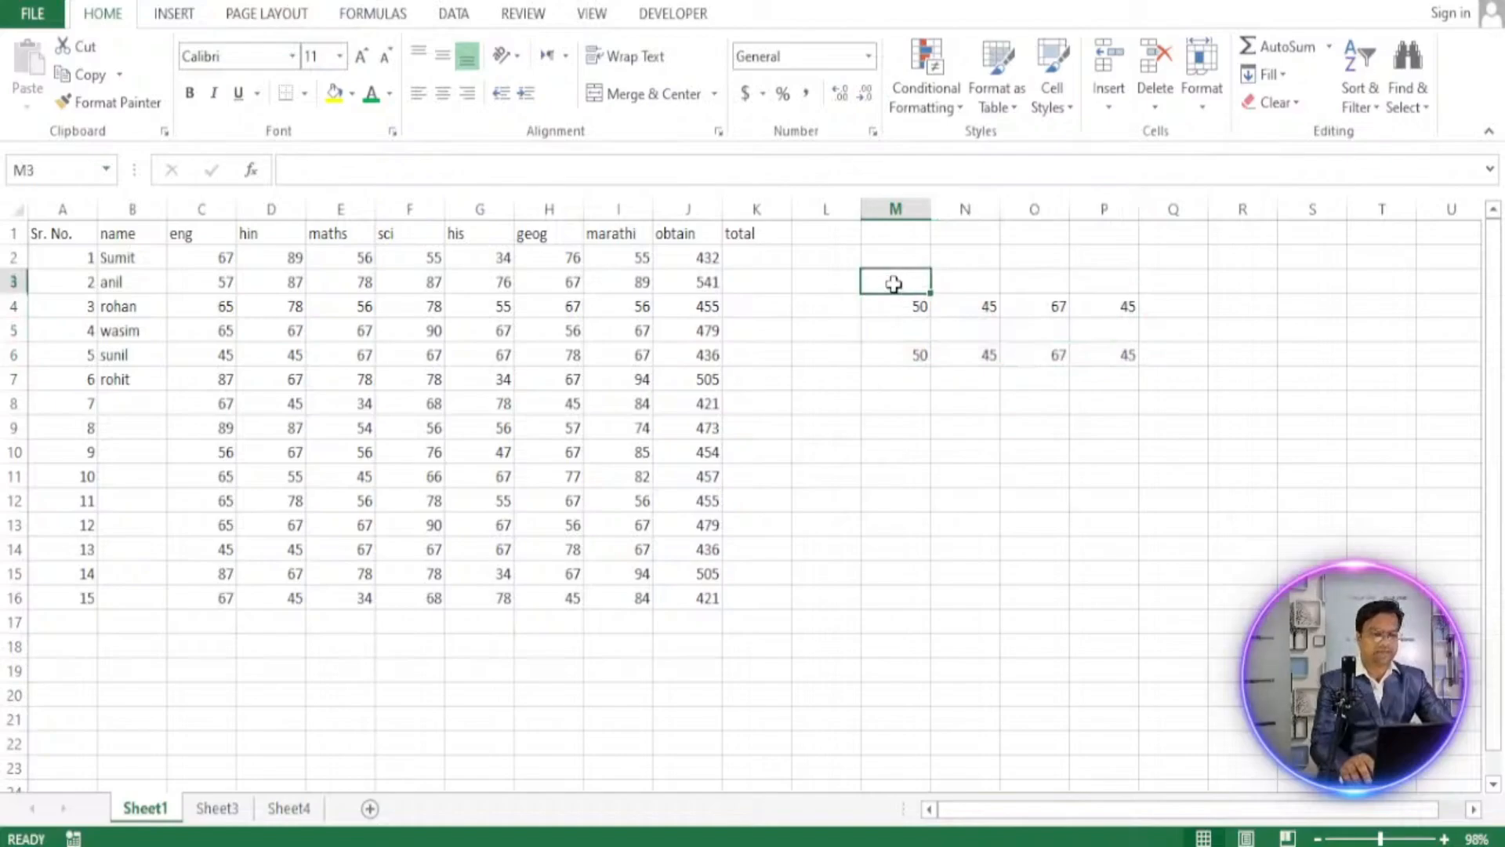
pyautogui.moveTo(893, 282); pyautogui.dragTo(1138, 381)
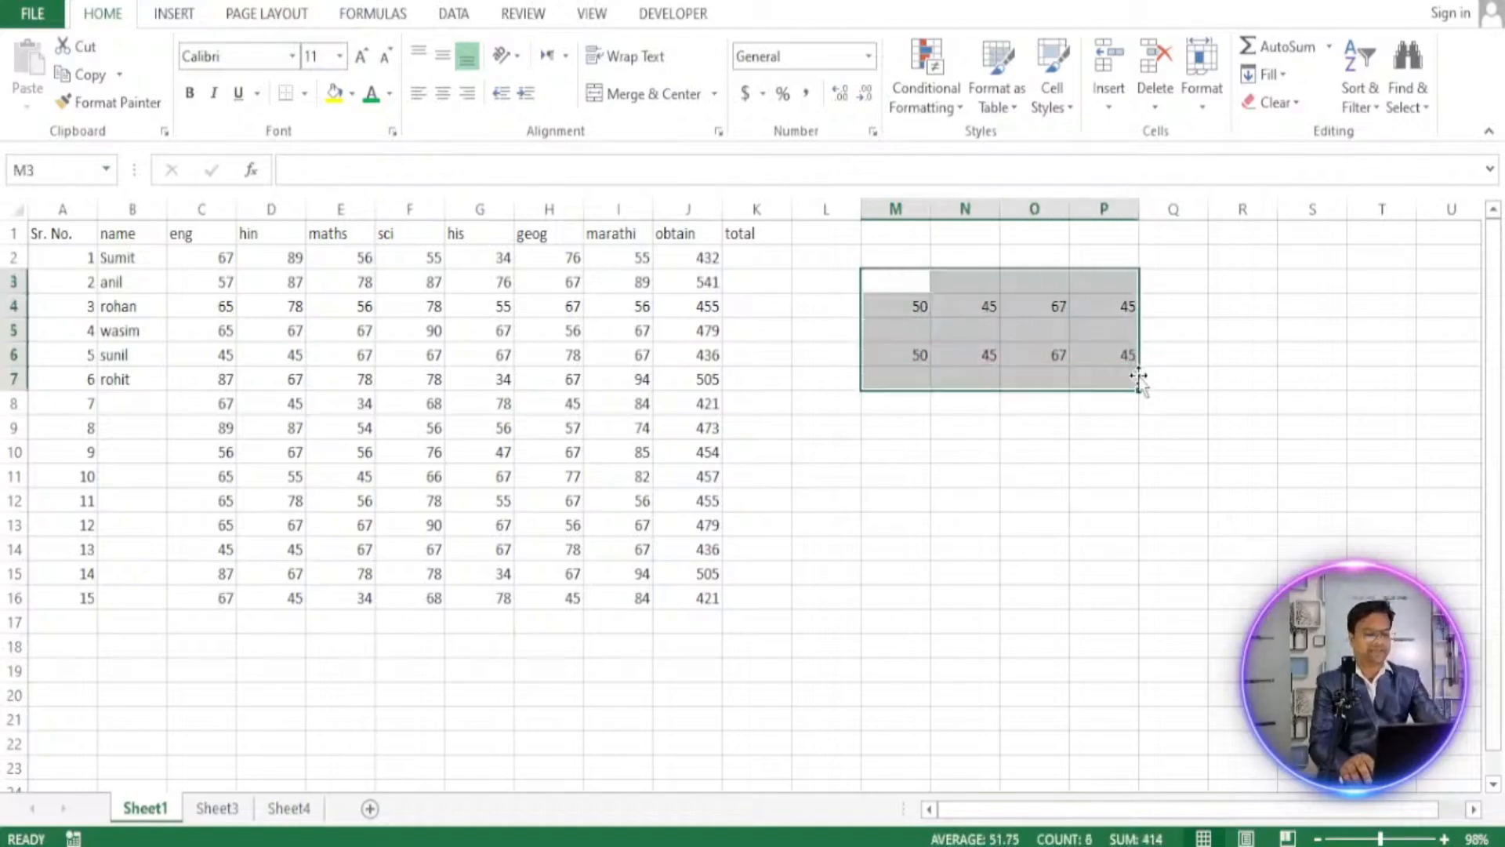
pyautogui.press('Delete')
# Check the seven subject headings in C1:I1, and enter 700 as the total in K2.
pyautogui.click(773, 263)
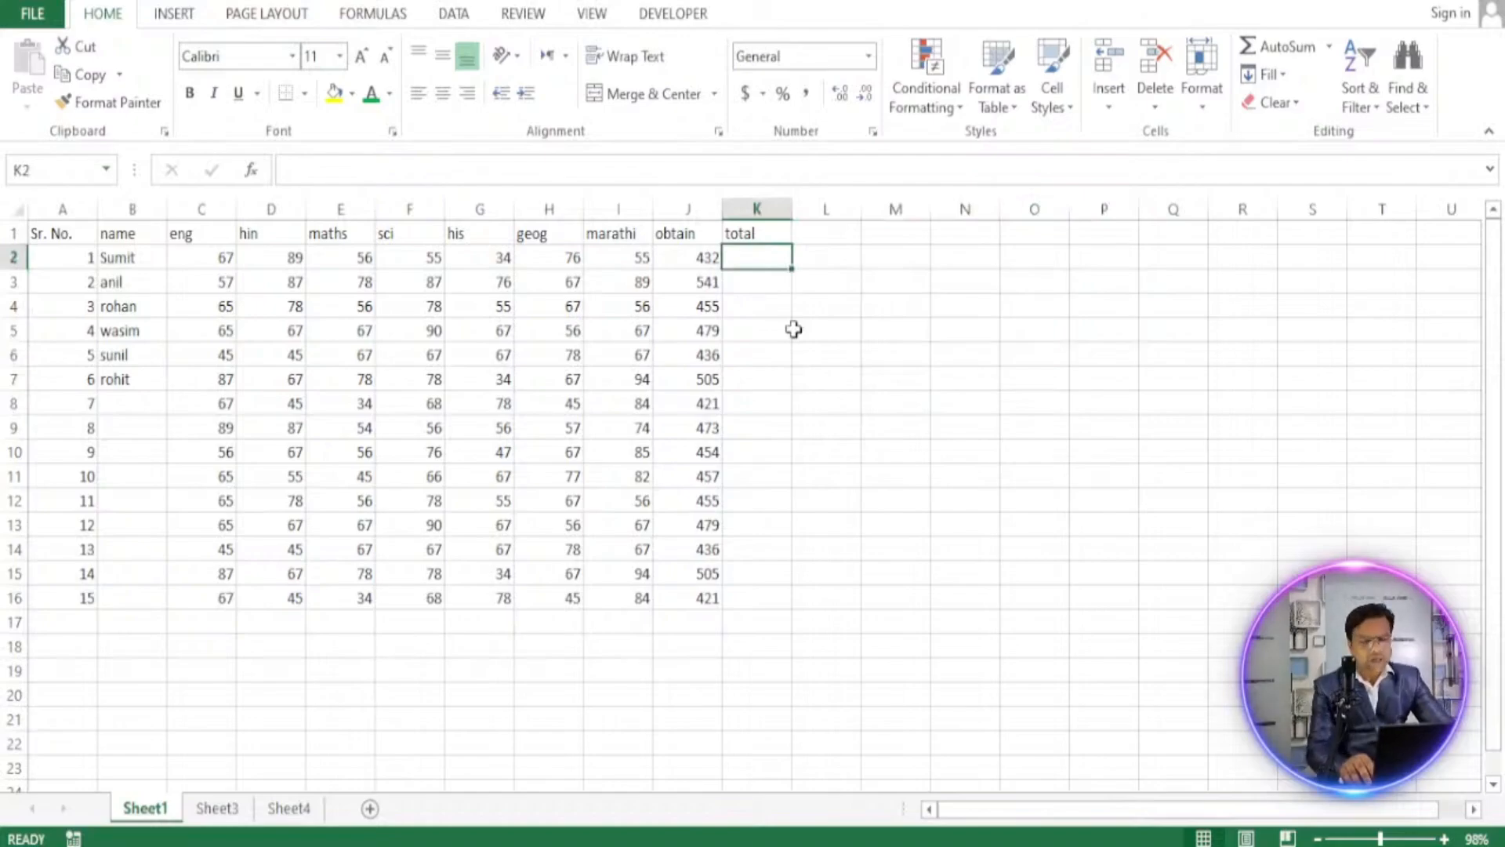
pyautogui.click(195, 236)
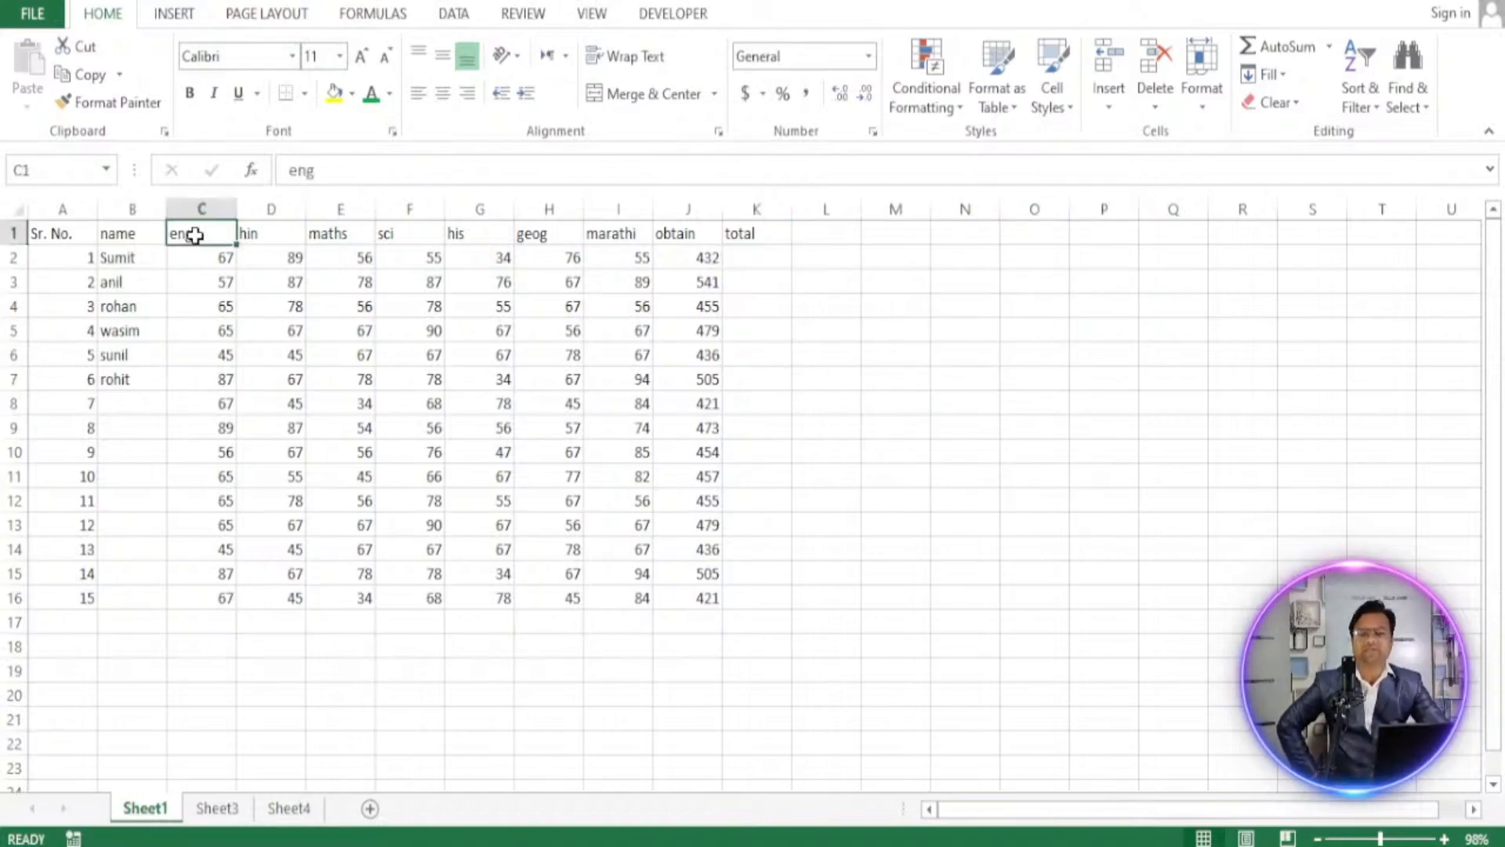
pyautogui.moveTo(195, 235); pyautogui.dragTo(641, 245)
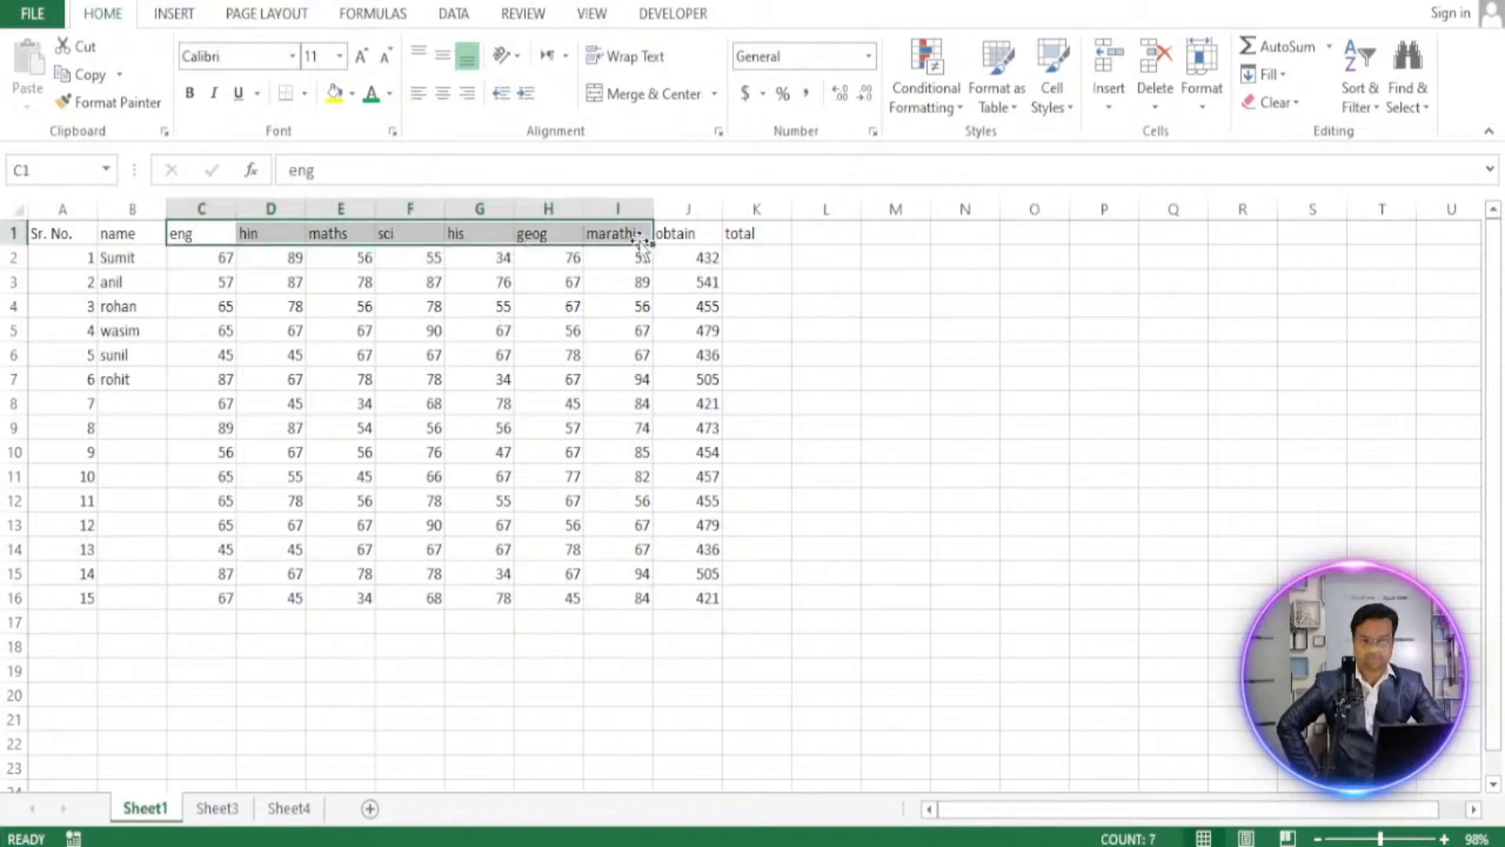
pyautogui.click(768, 260)
pyautogui.write('700')
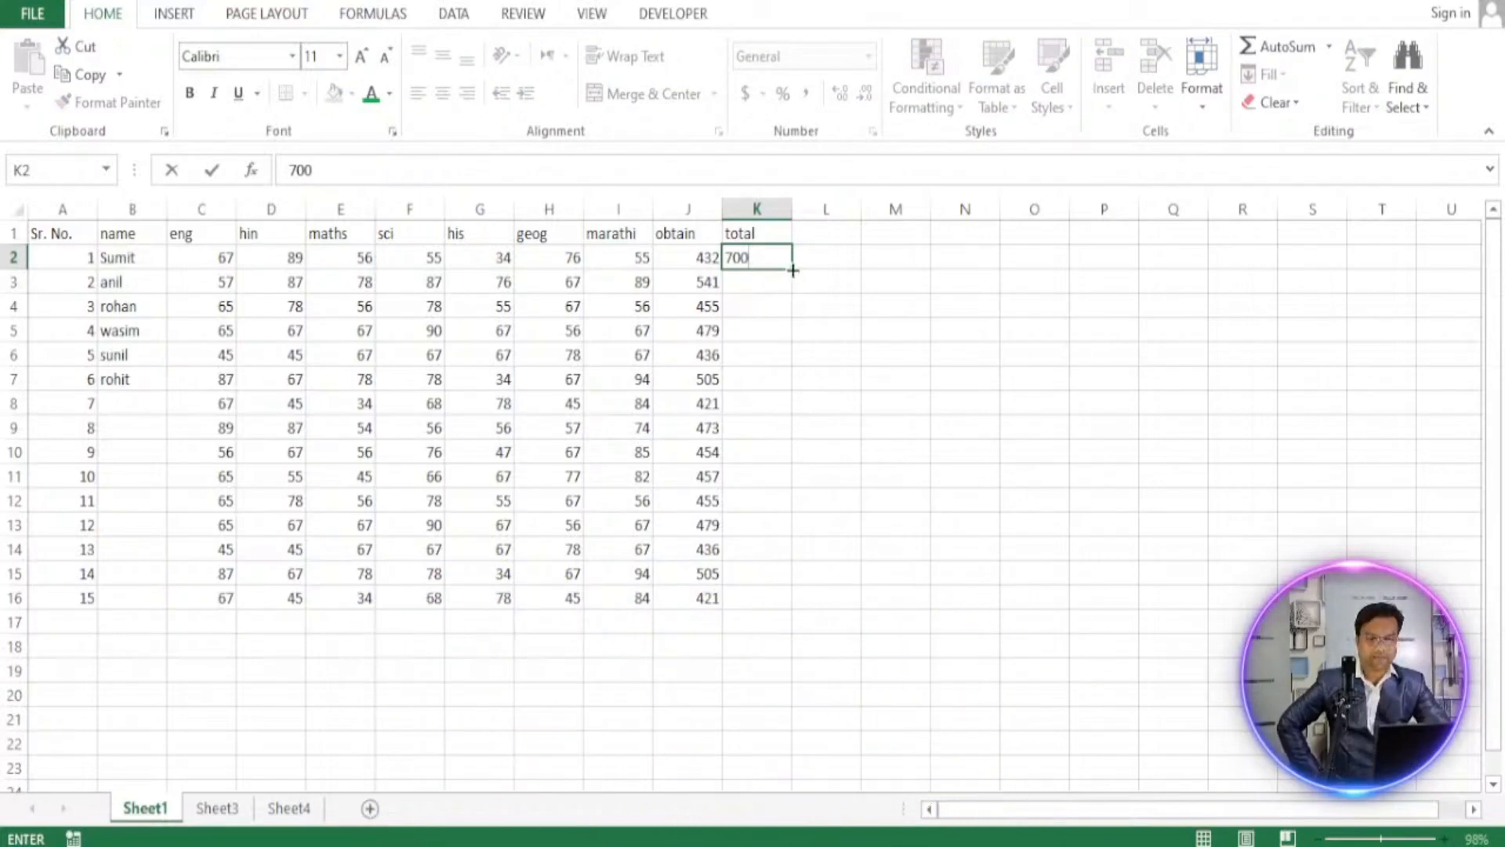
# Fill the total of 700 from K2 down to K16, and undo the fill.
pyautogui.moveTo(793, 270); pyautogui.dragTo(799, 618)
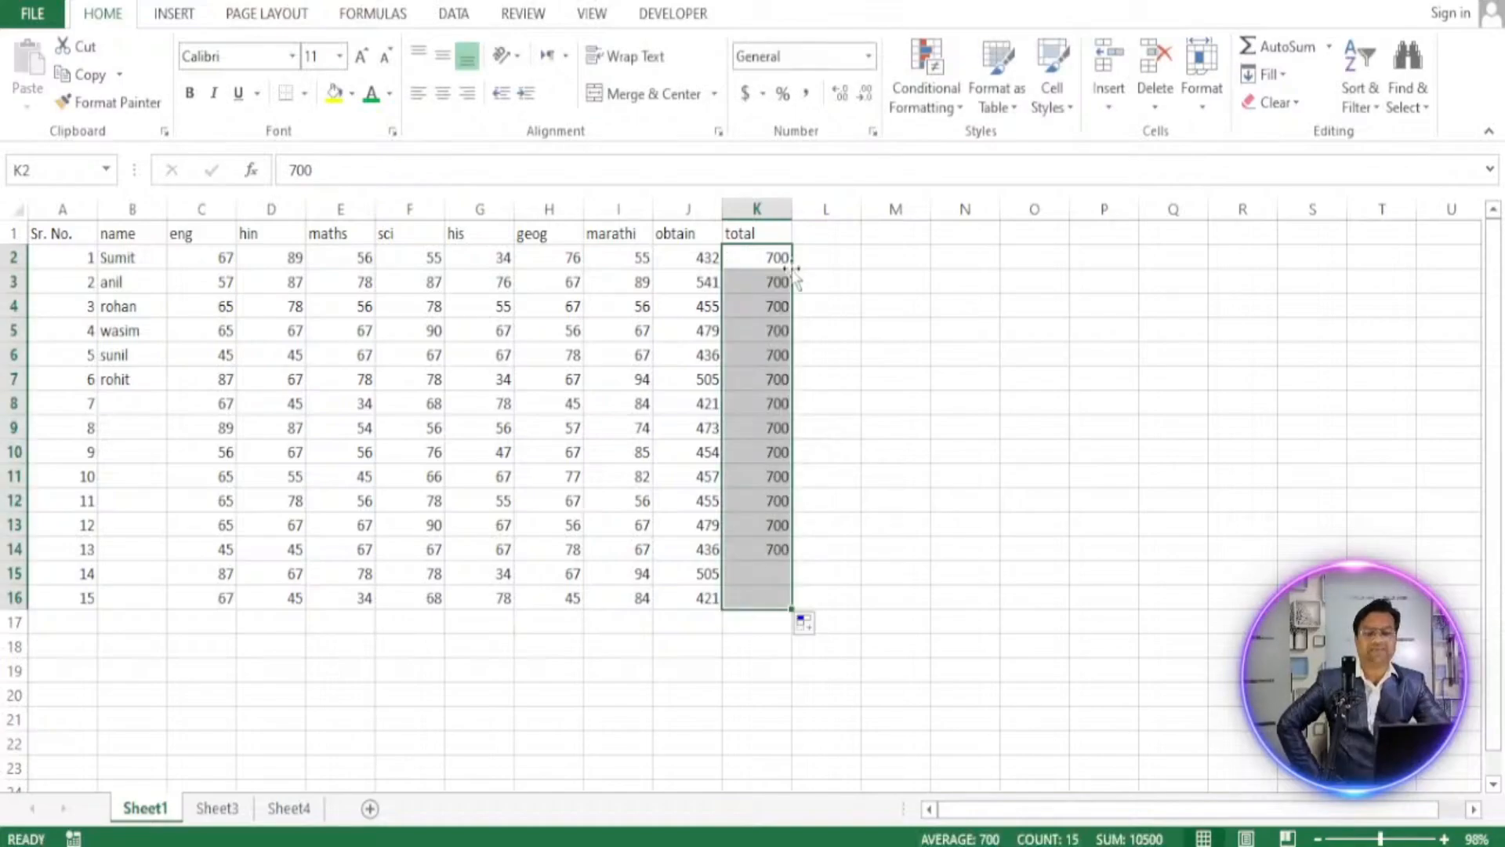
pyautogui.click(830, 476)
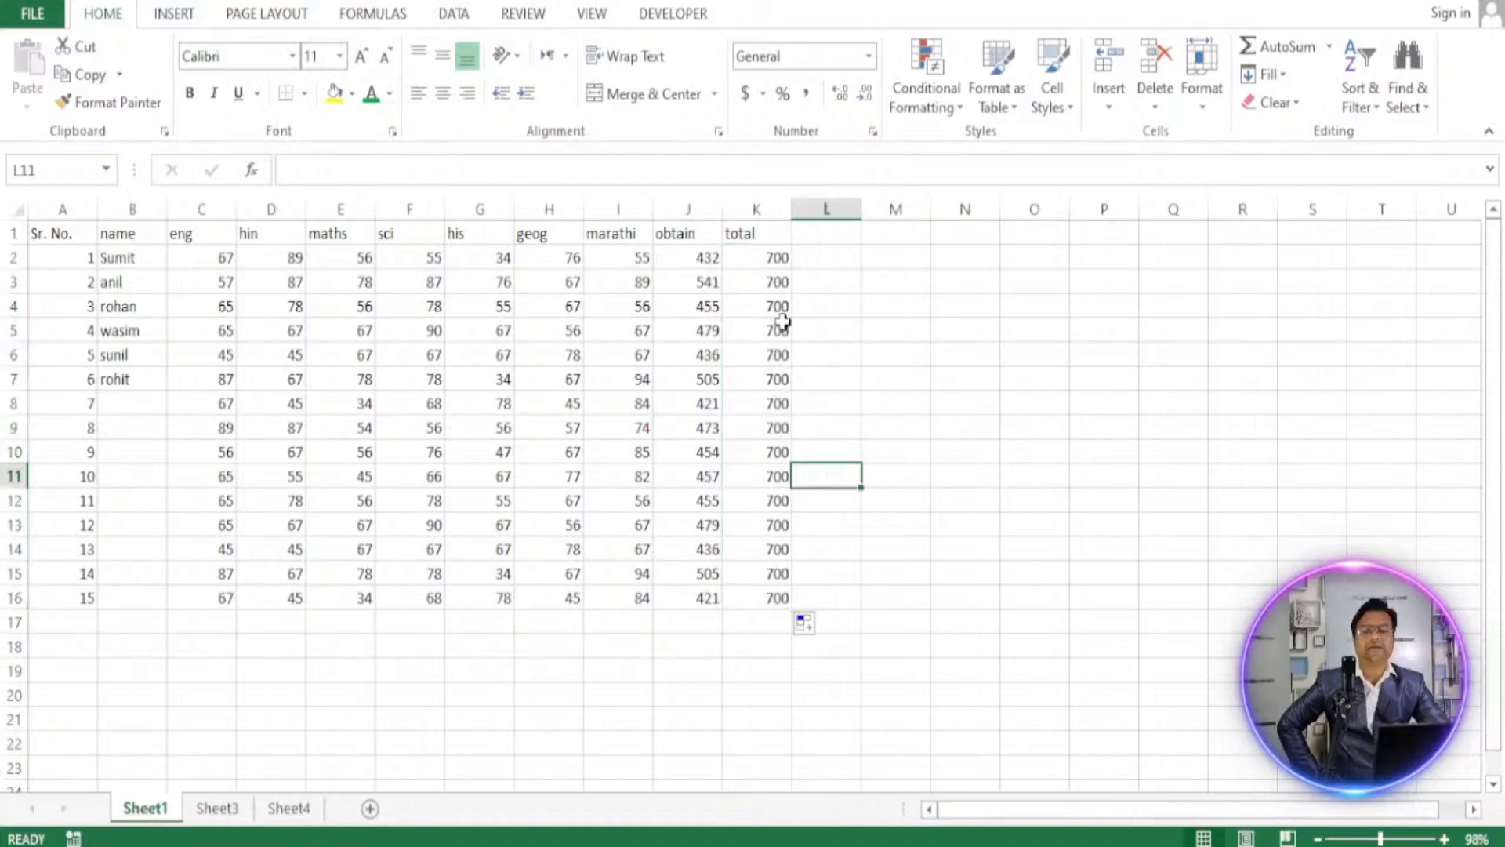
pyautogui.hotkey('ctrl', 'z')
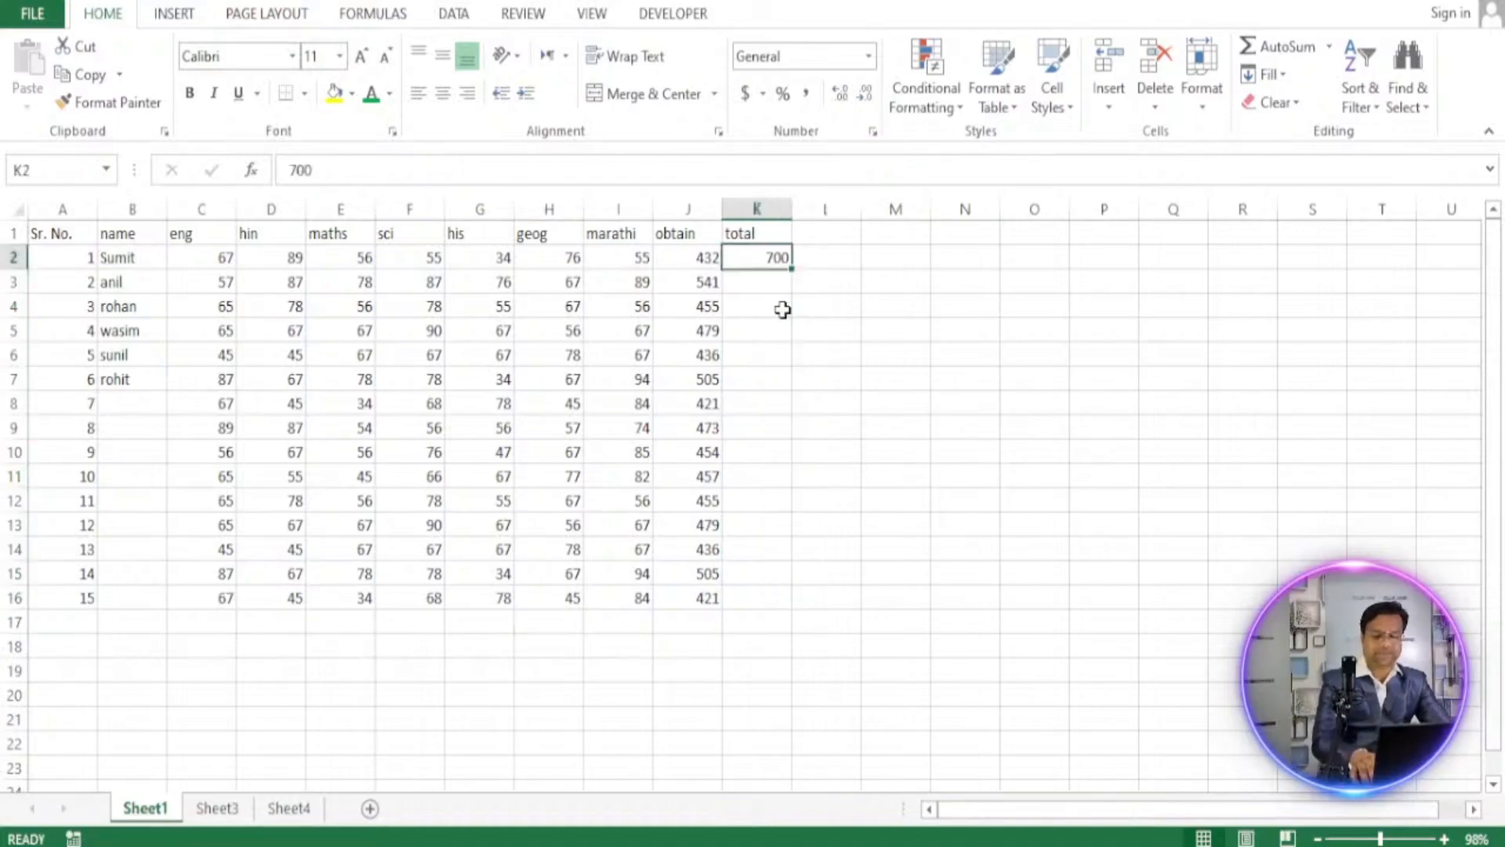
# Auto-fill the total of 700 down column K to the last student row, K16.
pyautogui.doubleClick(792, 270)
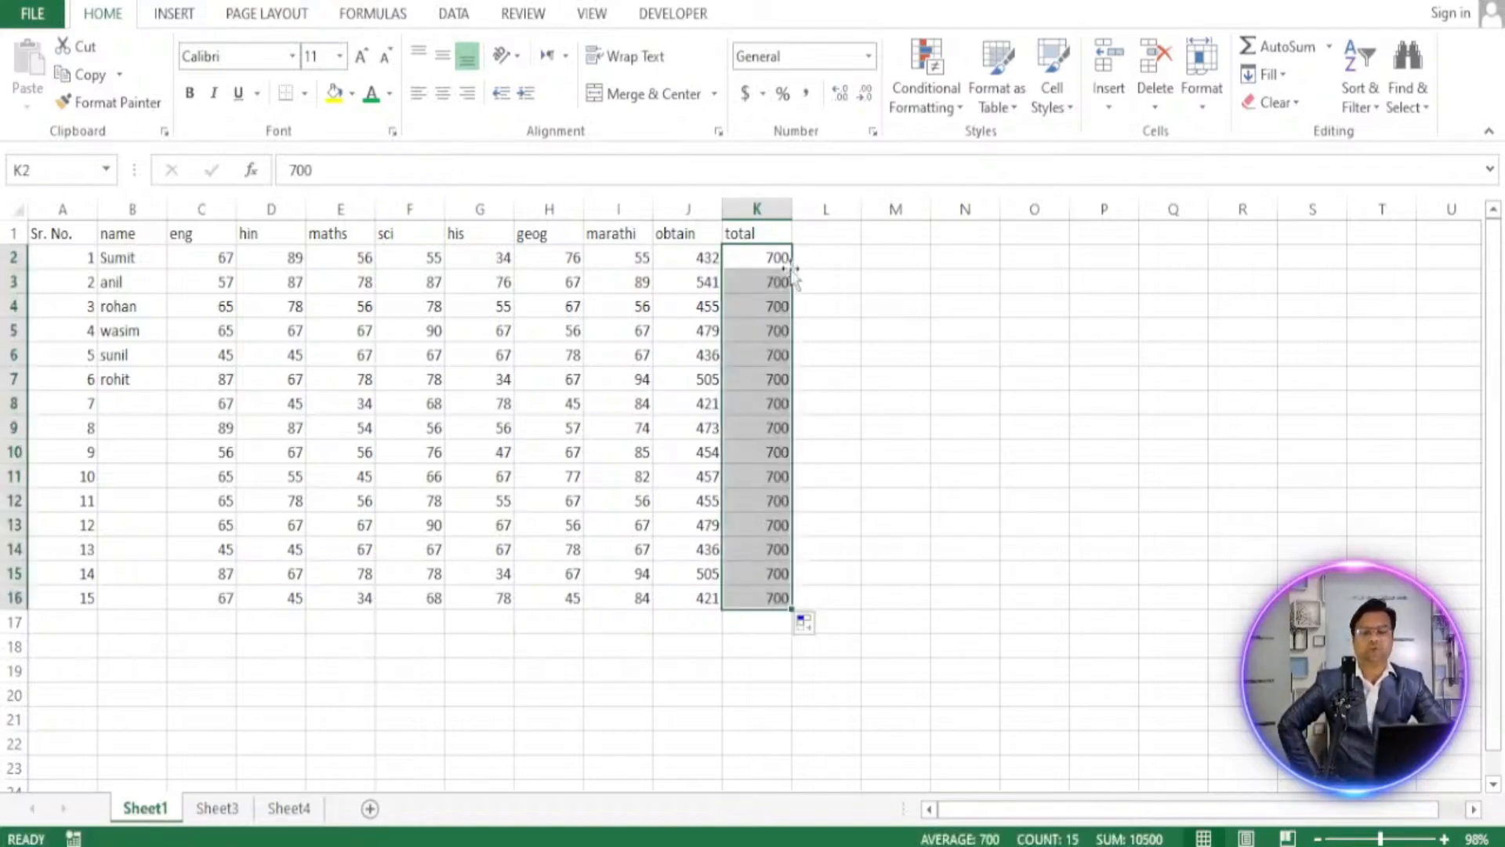
# Add the column headings min, max and percentage in L1, M1 and N1 after the total column.
pyautogui.click(833, 236)
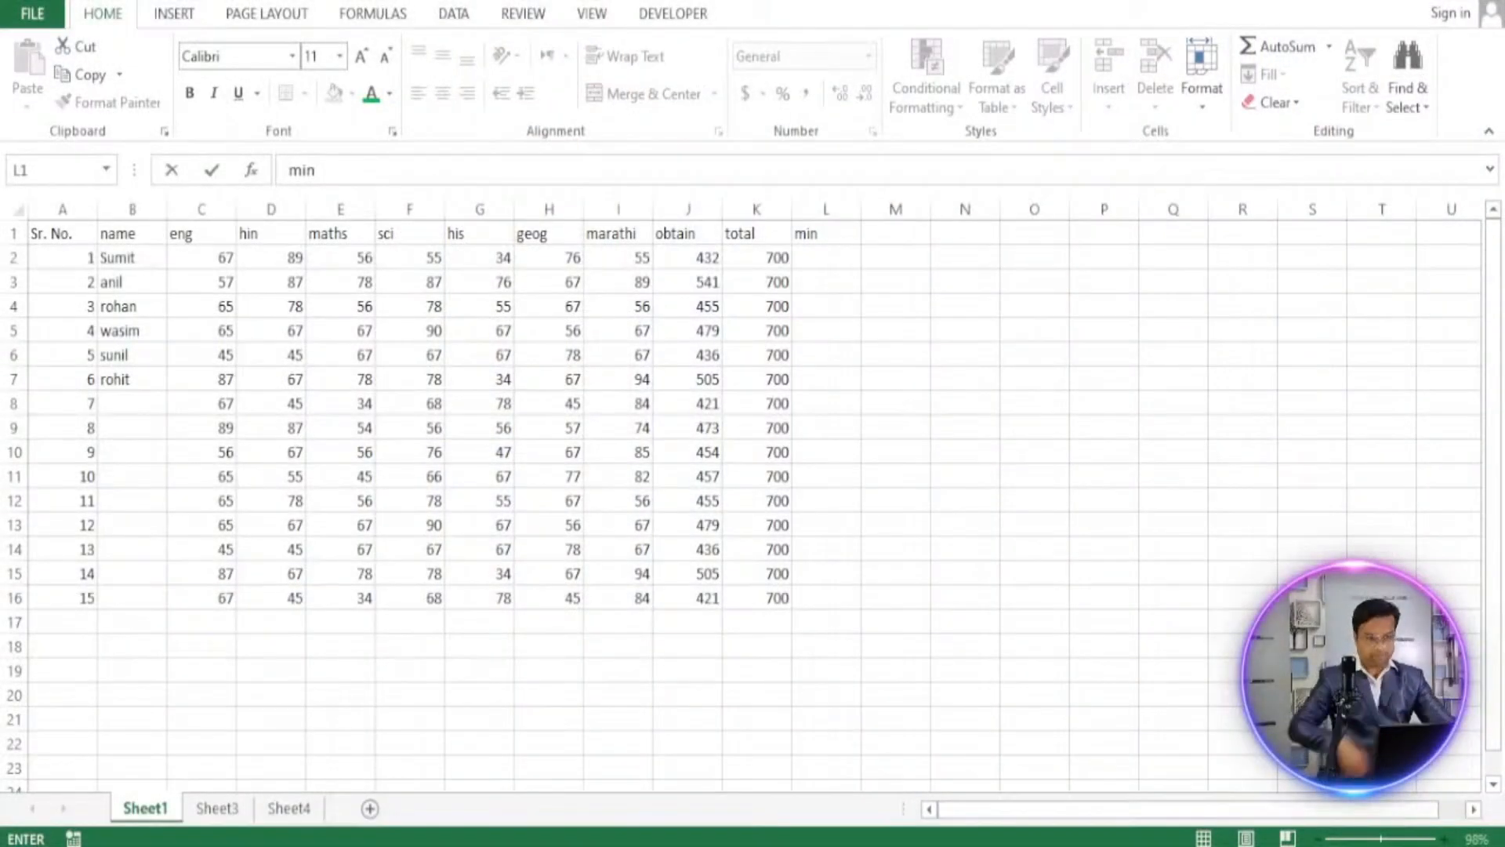
pyautogui.click(903, 235)
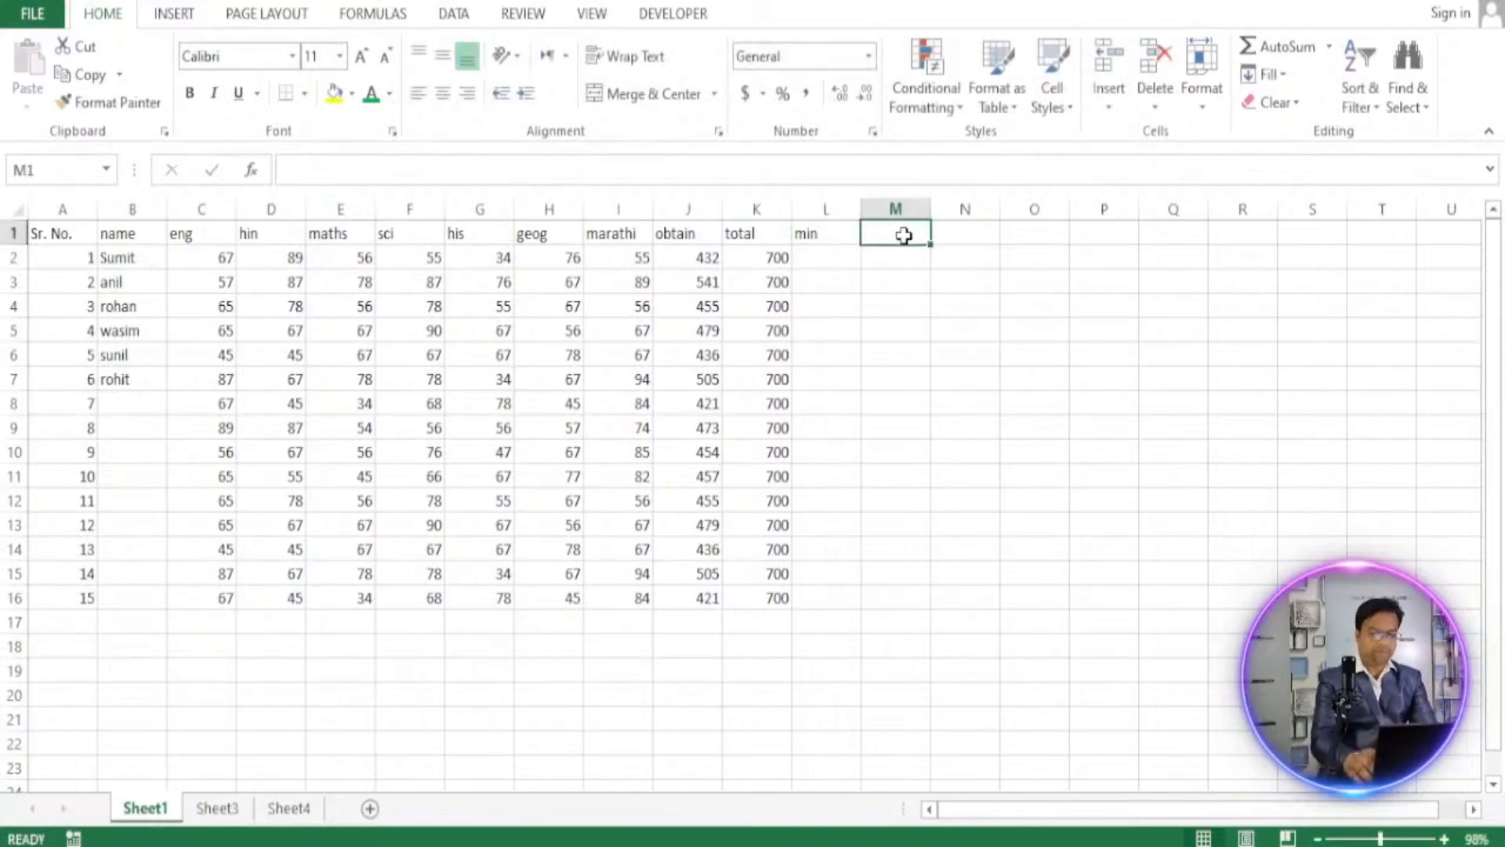
pyautogui.write('max')
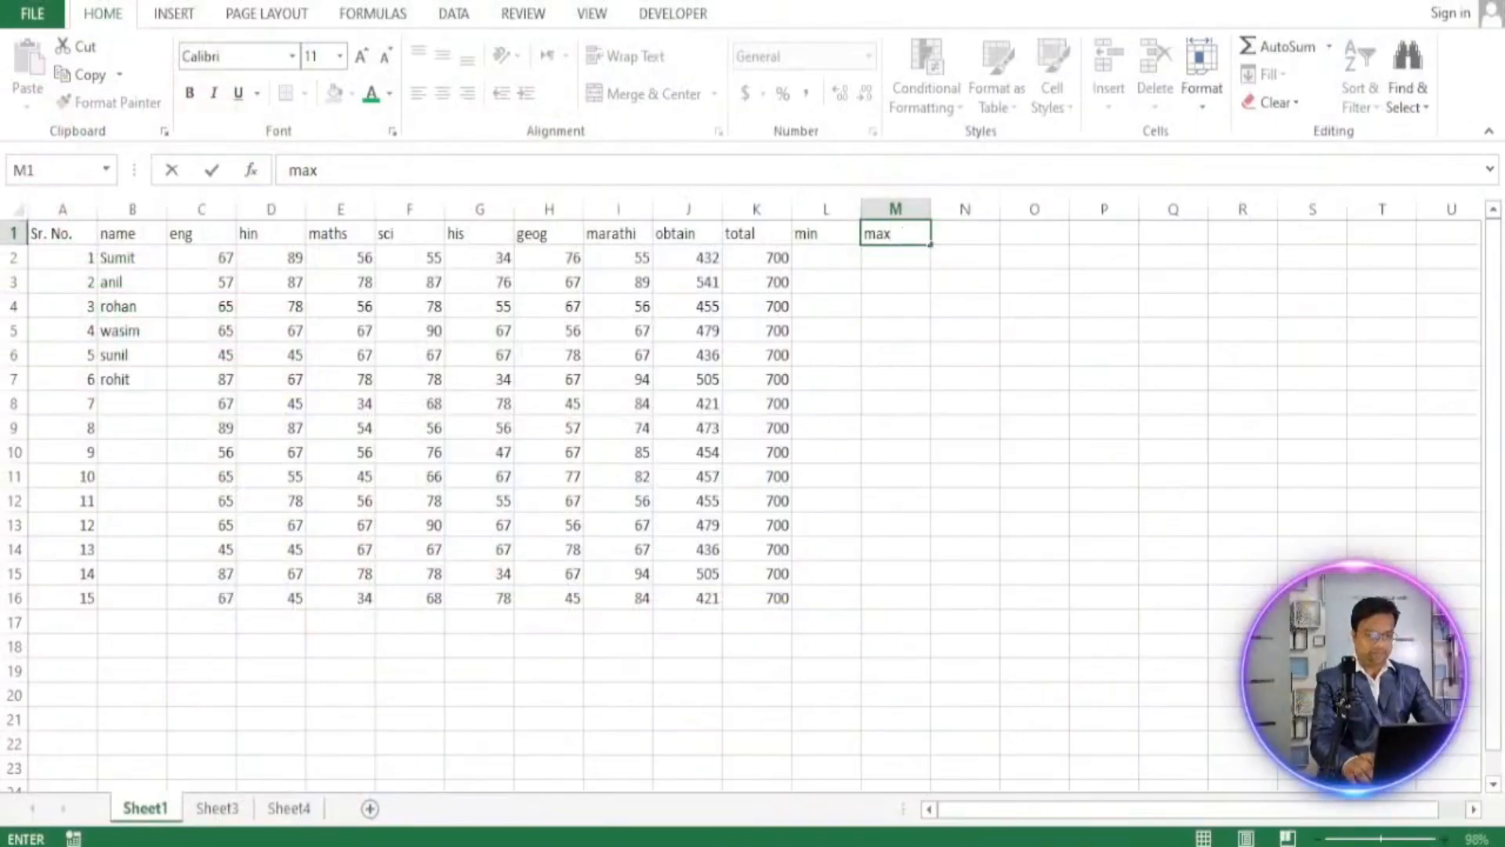
pyautogui.press('Return')
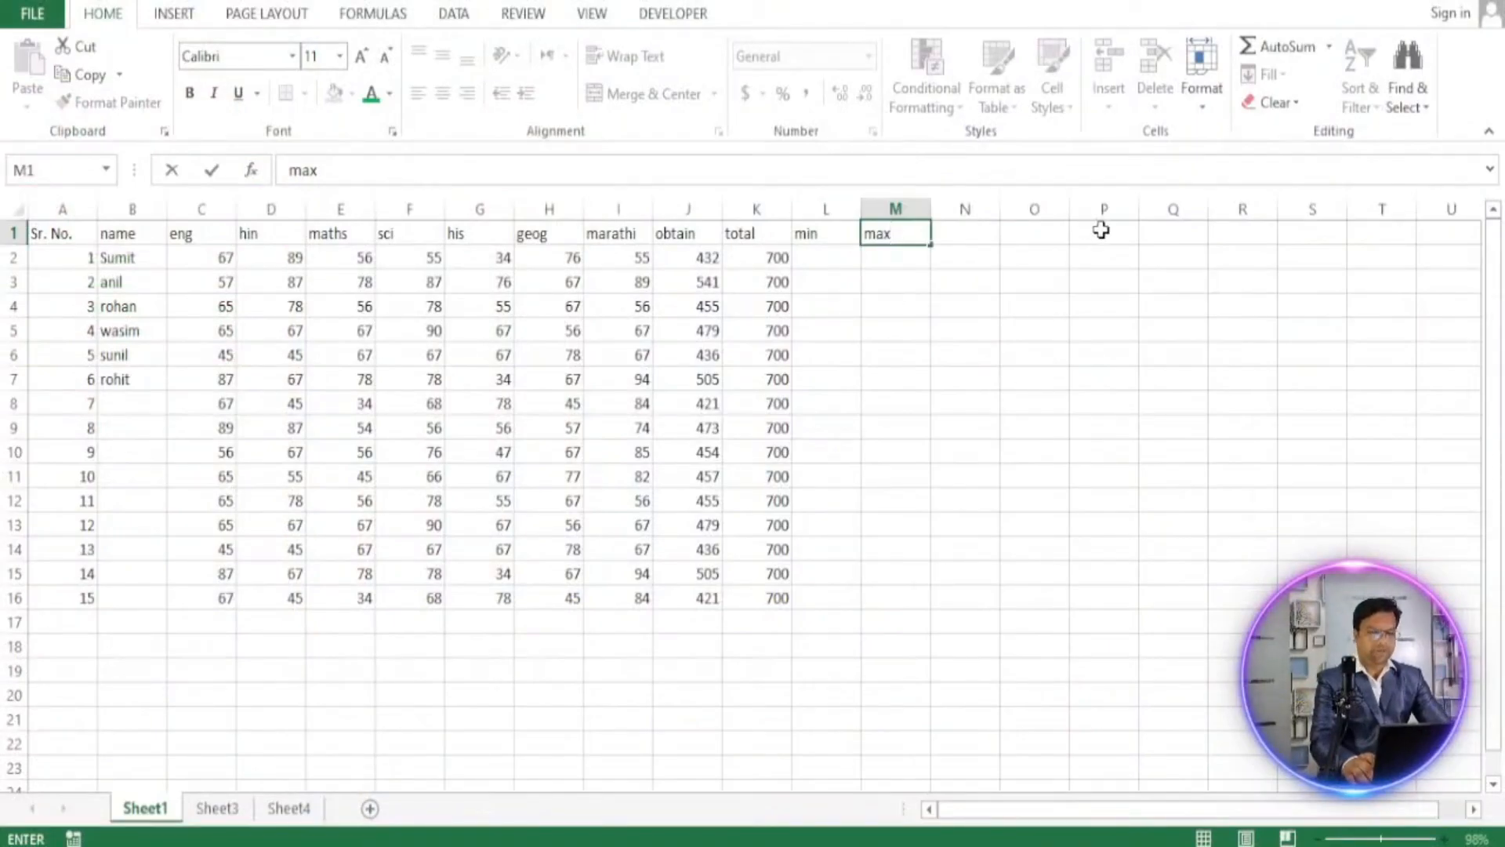
pyautogui.click(974, 232)
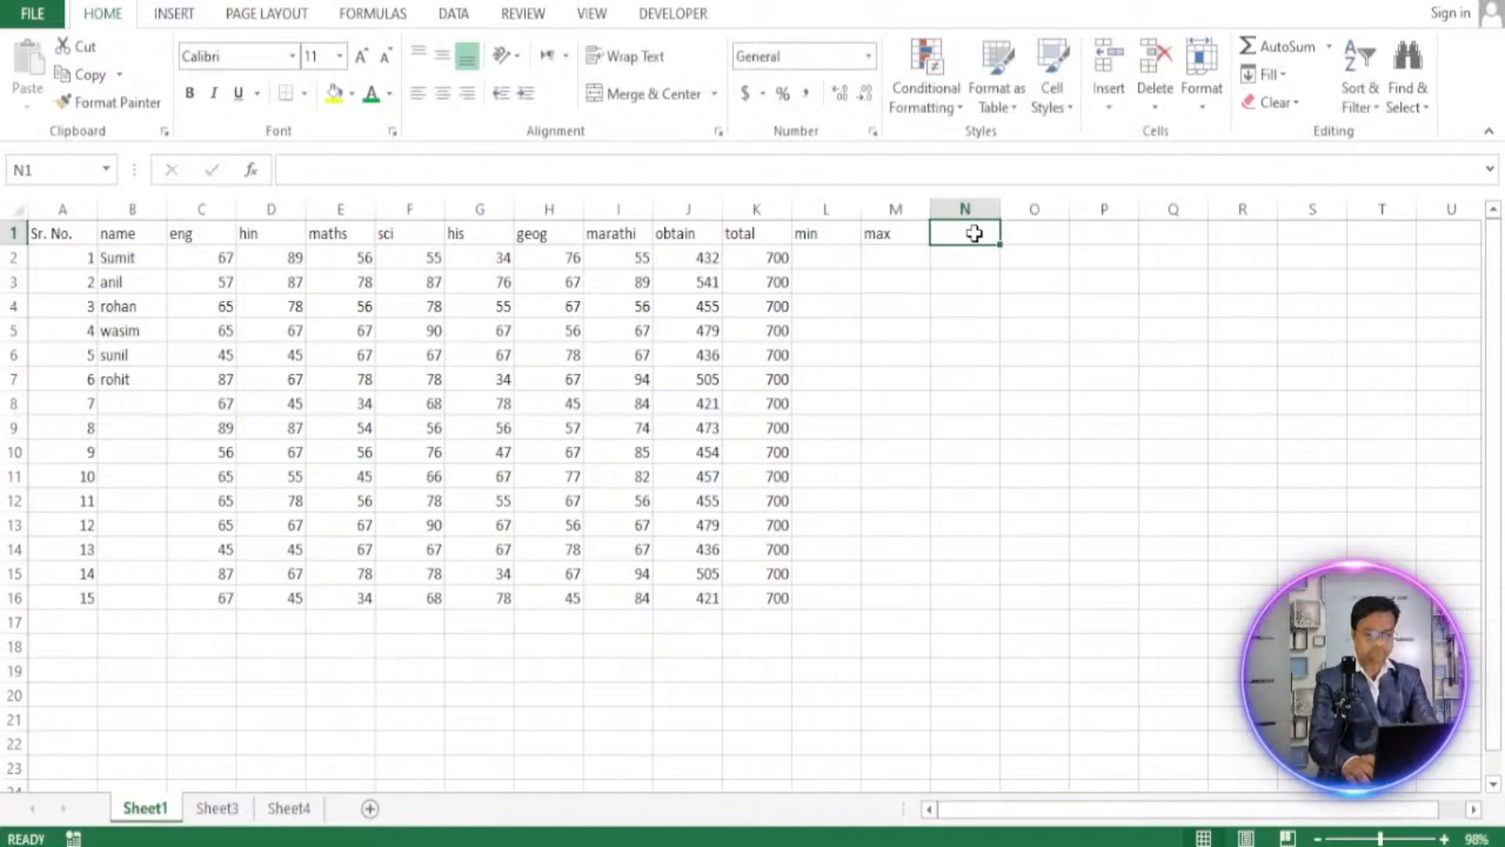
pyautogui.write('percent')
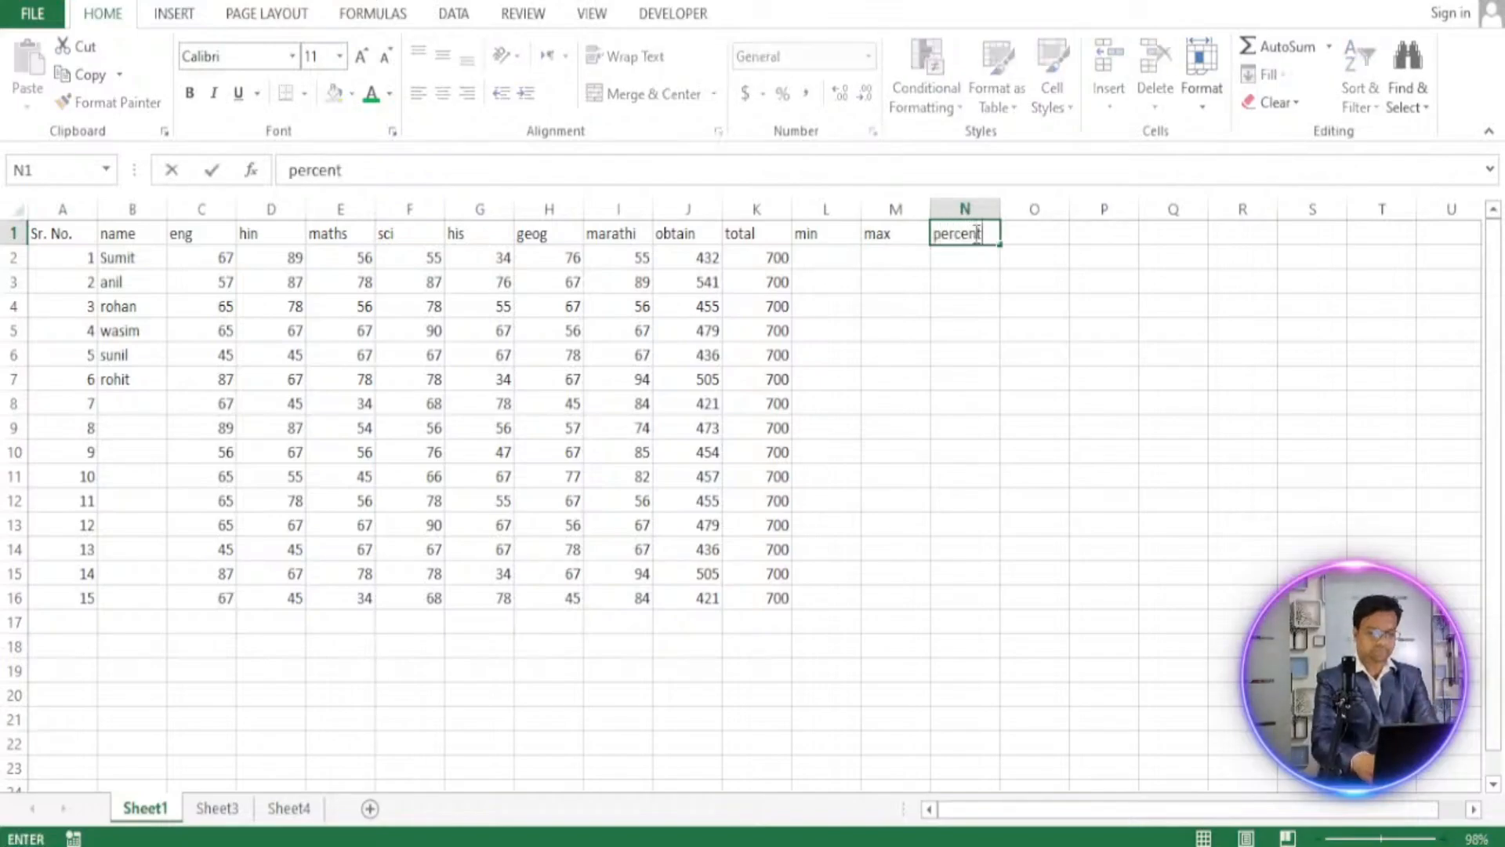
pyautogui.write('age')
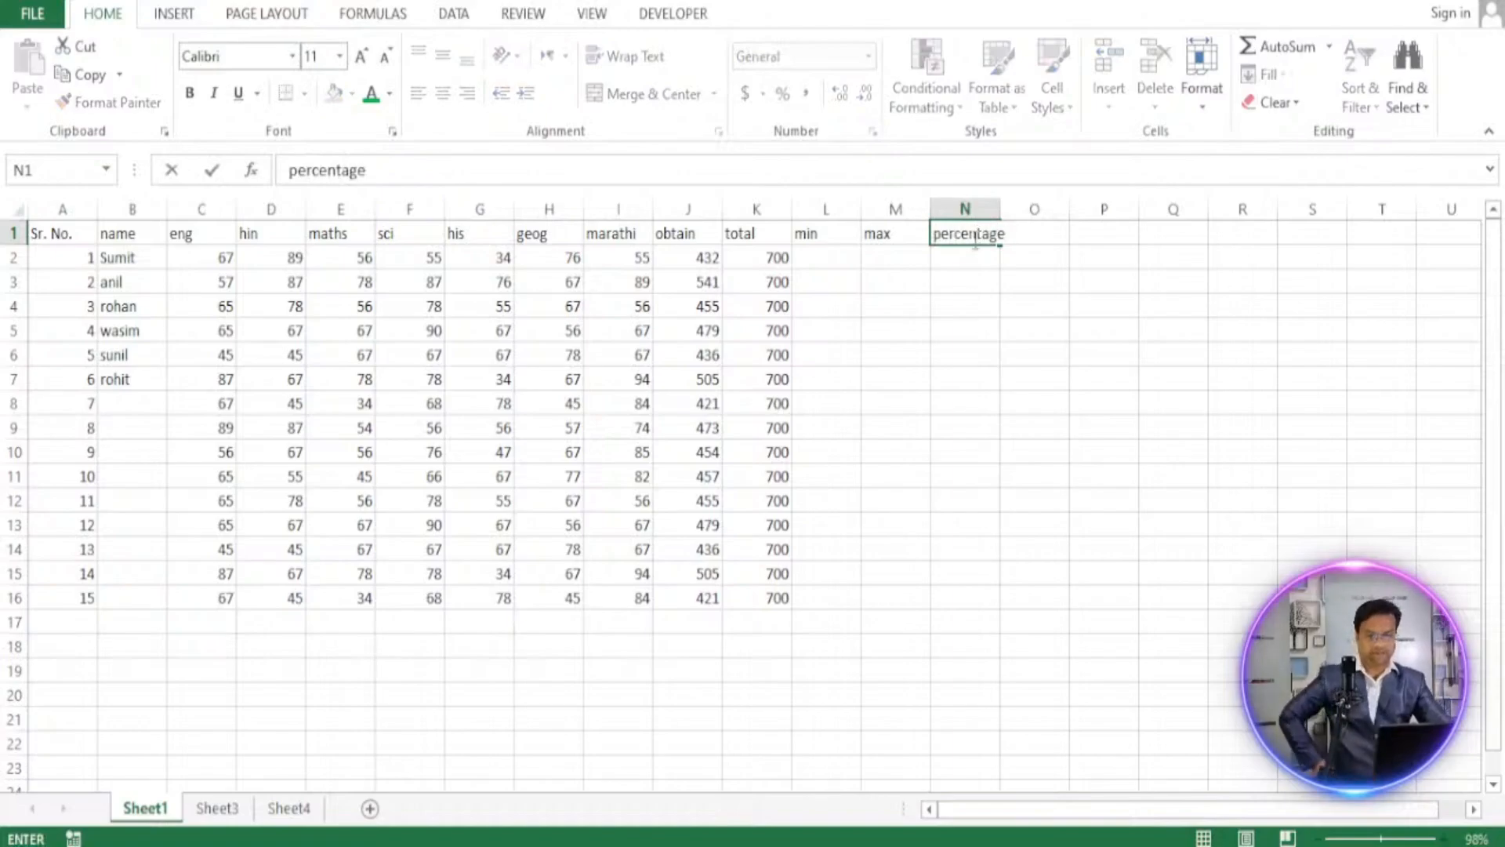
pyautogui.click(975, 370)
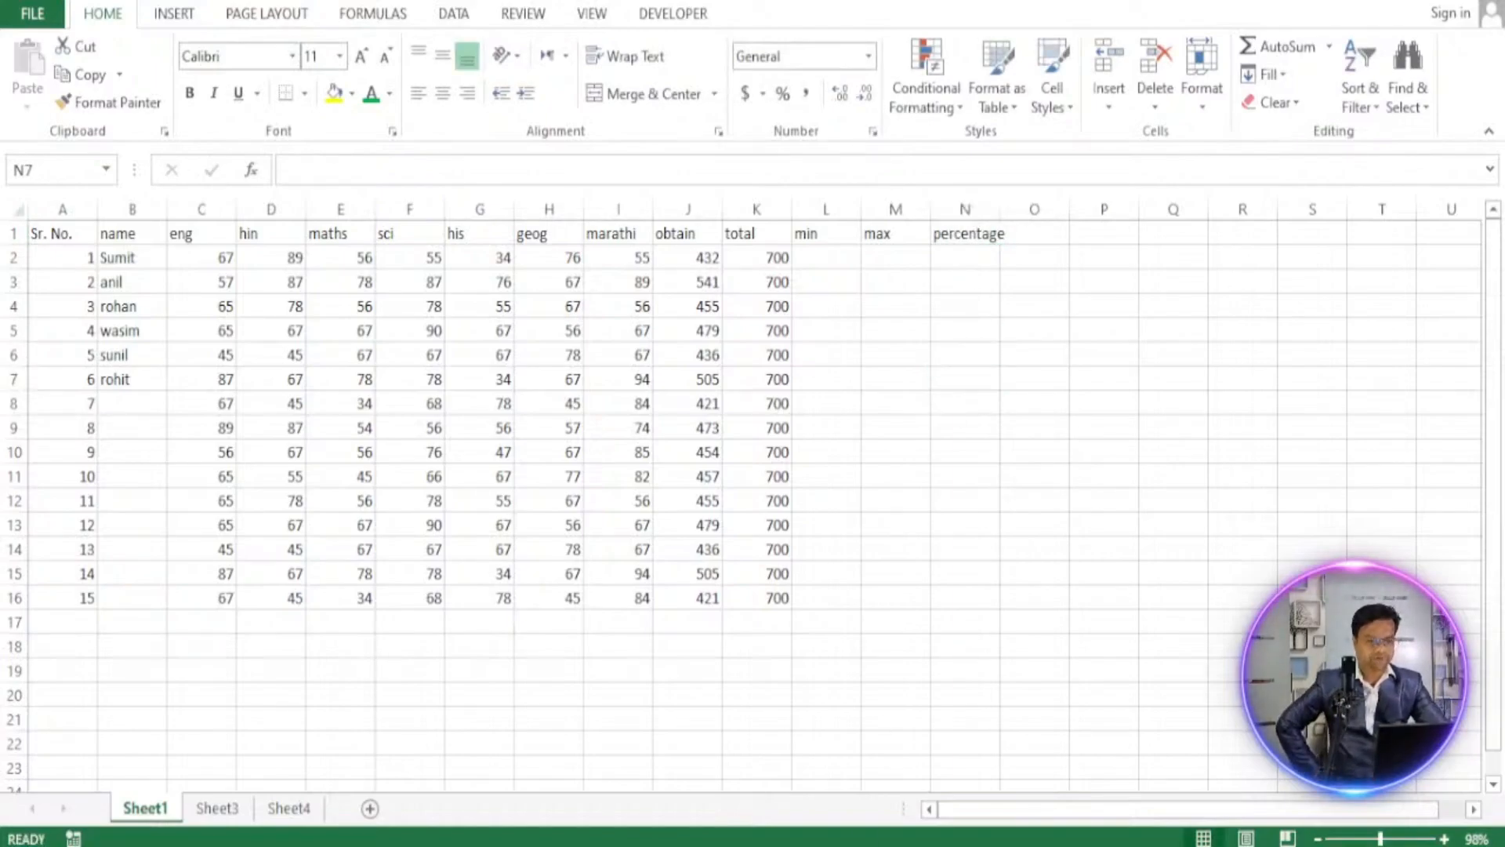
# Calculate the first student's lowest subject mark in L2 with the formula =MIN(C2:I2).
pyautogui.click(844, 259)
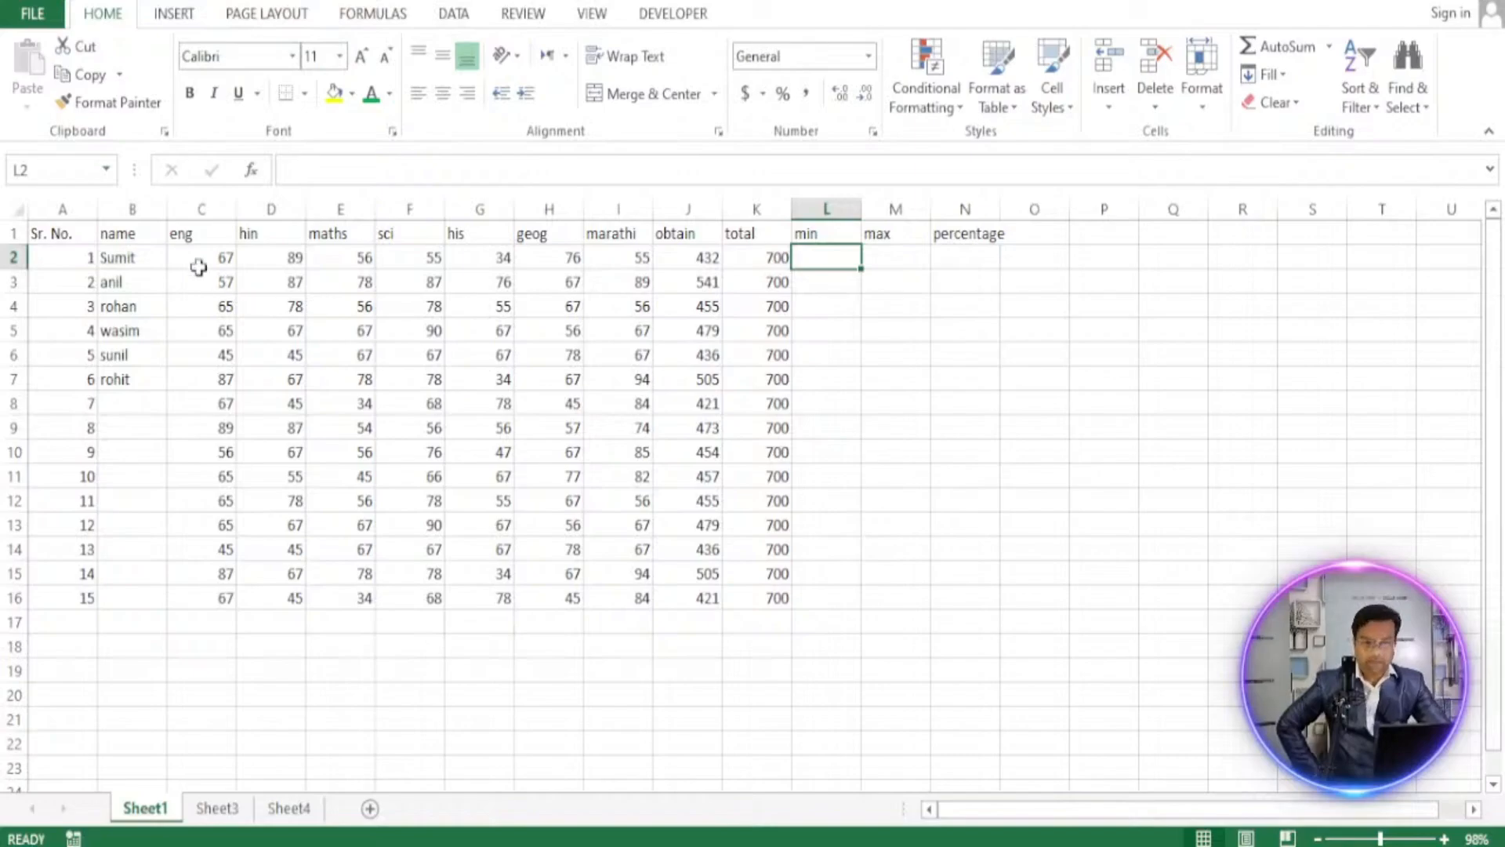
pyautogui.moveTo(203, 258); pyautogui.dragTo(626, 261)
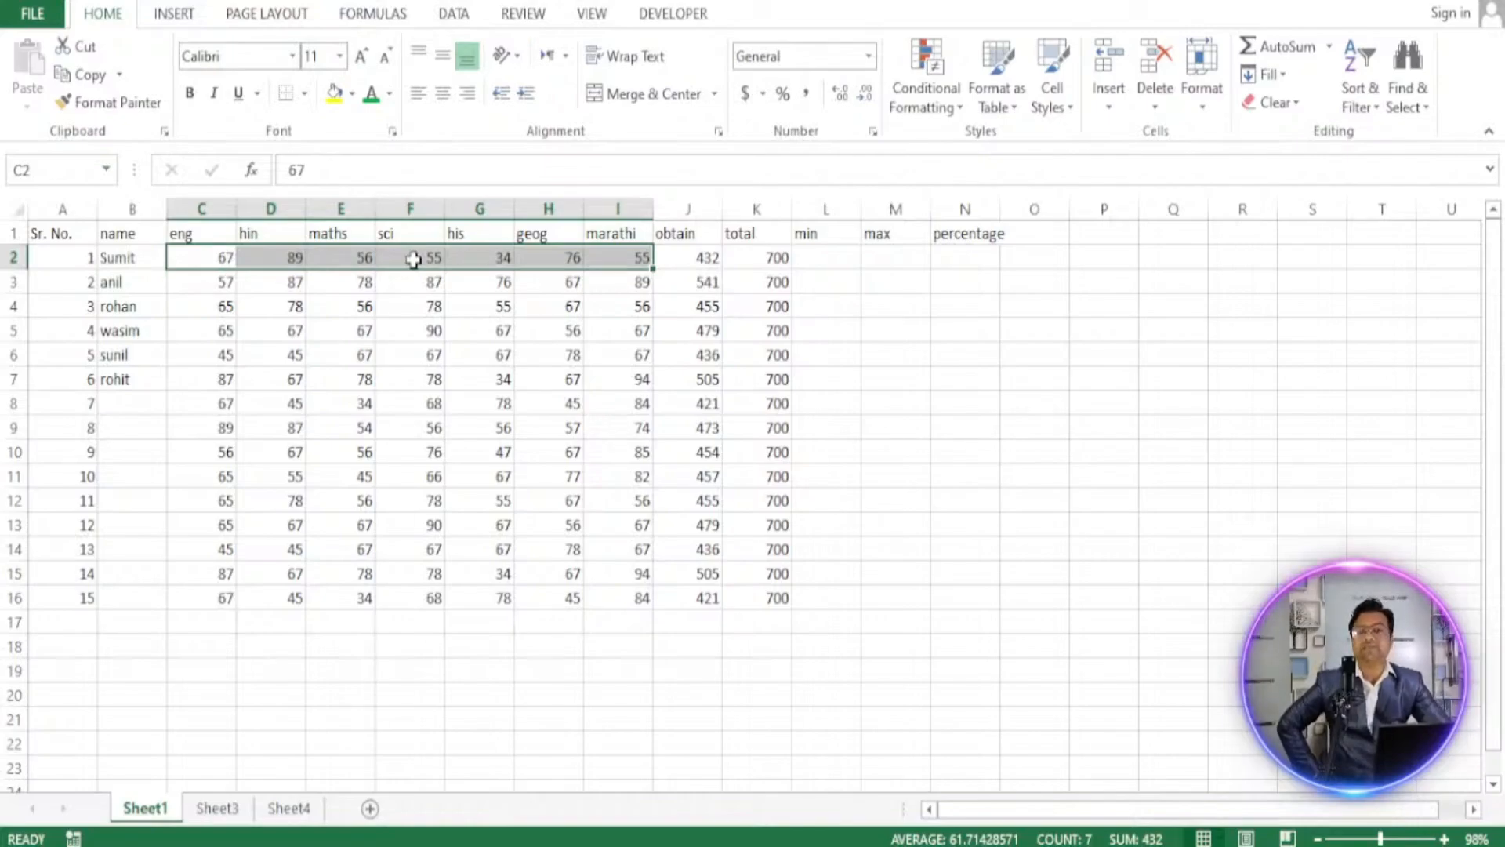
pyautogui.click(813, 257)
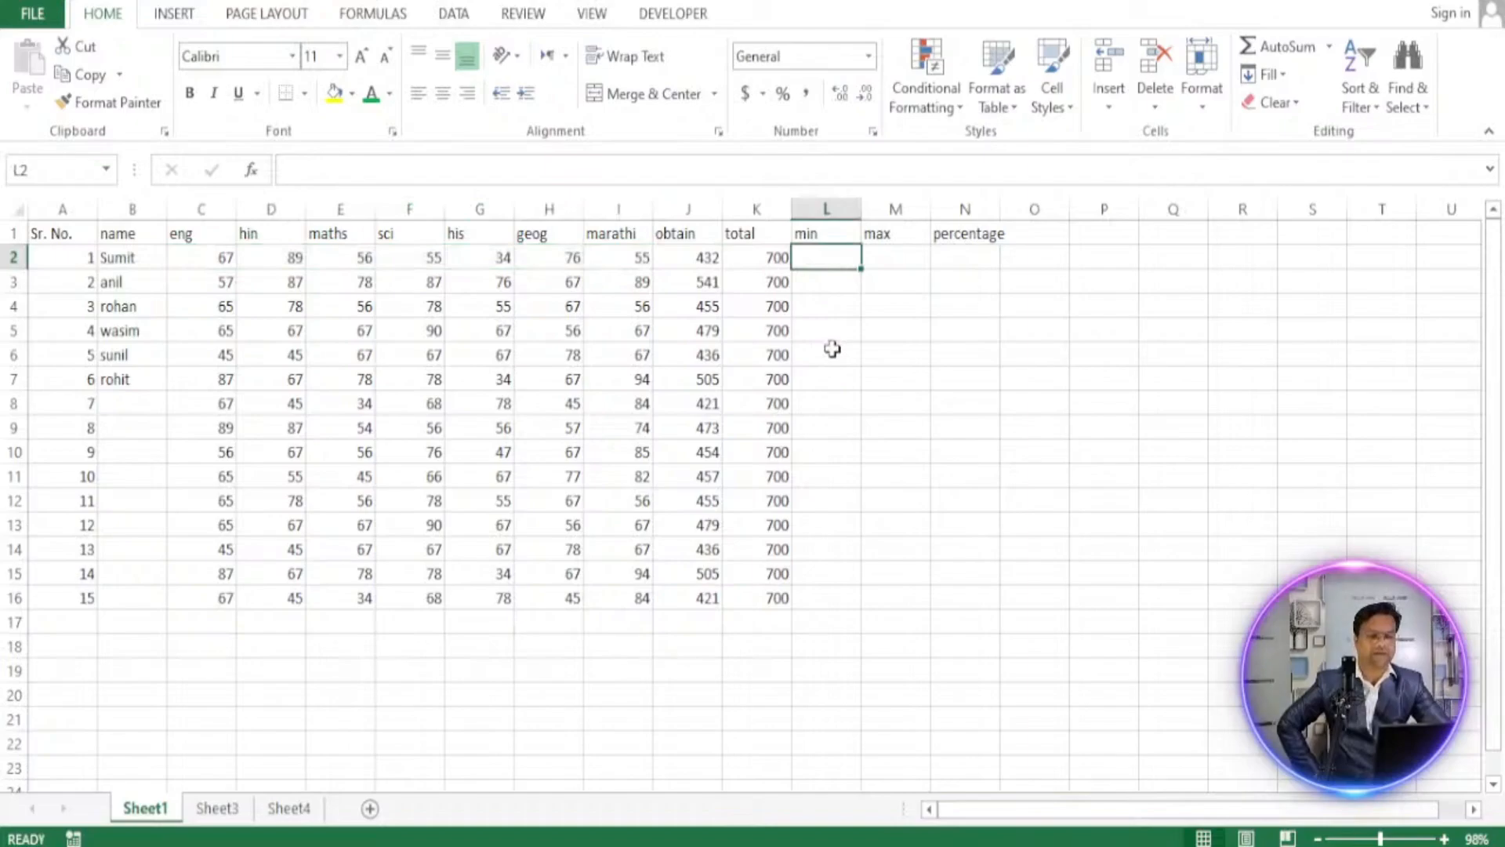
pyautogui.write('=min')
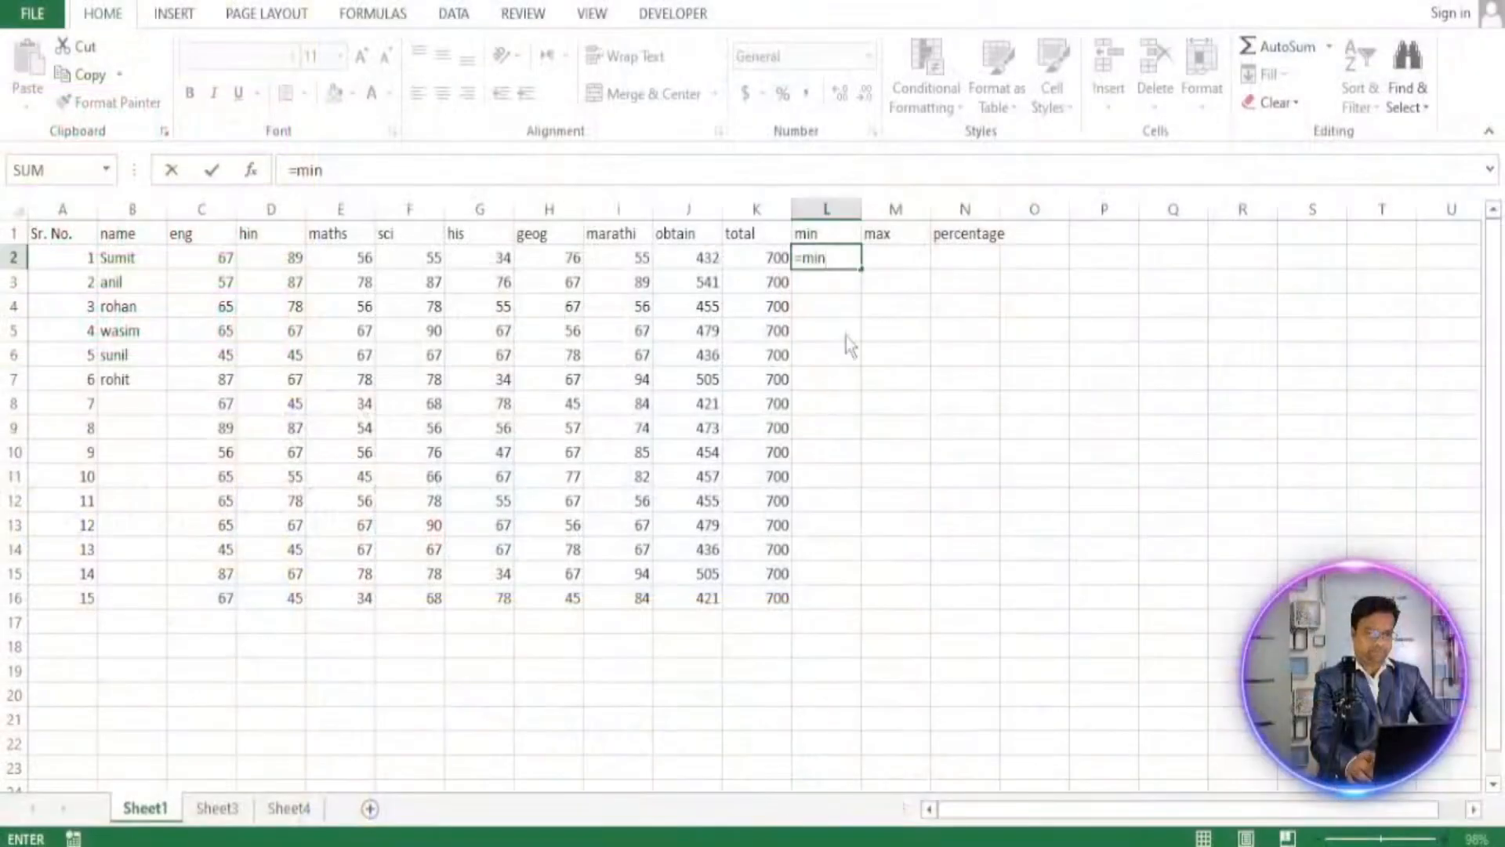
pyautogui.write('(')
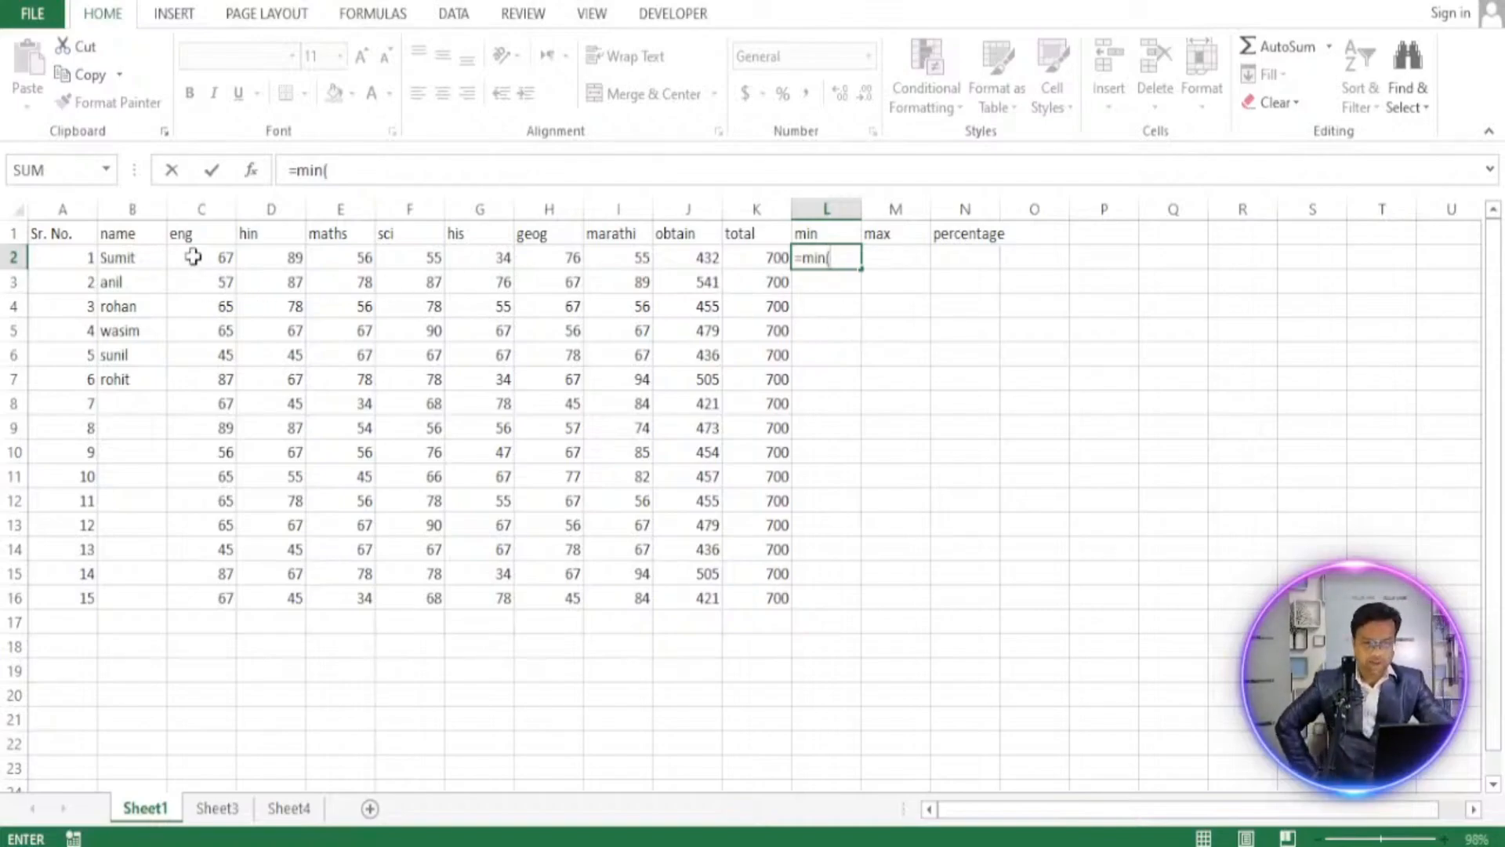
pyautogui.moveTo(193, 257); pyautogui.dragTo(640, 267)
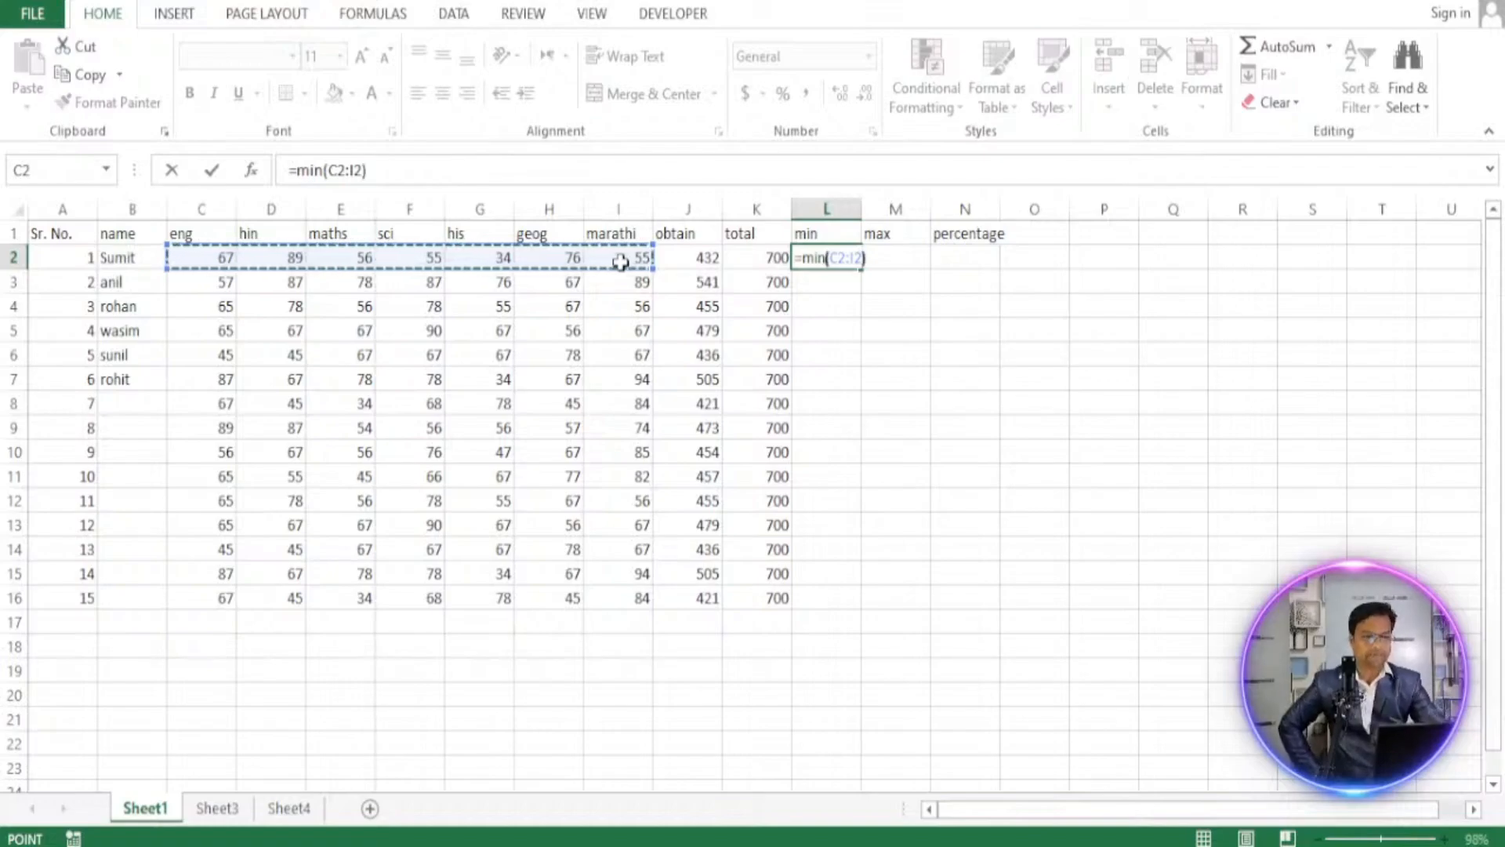
pyautogui.write(')')
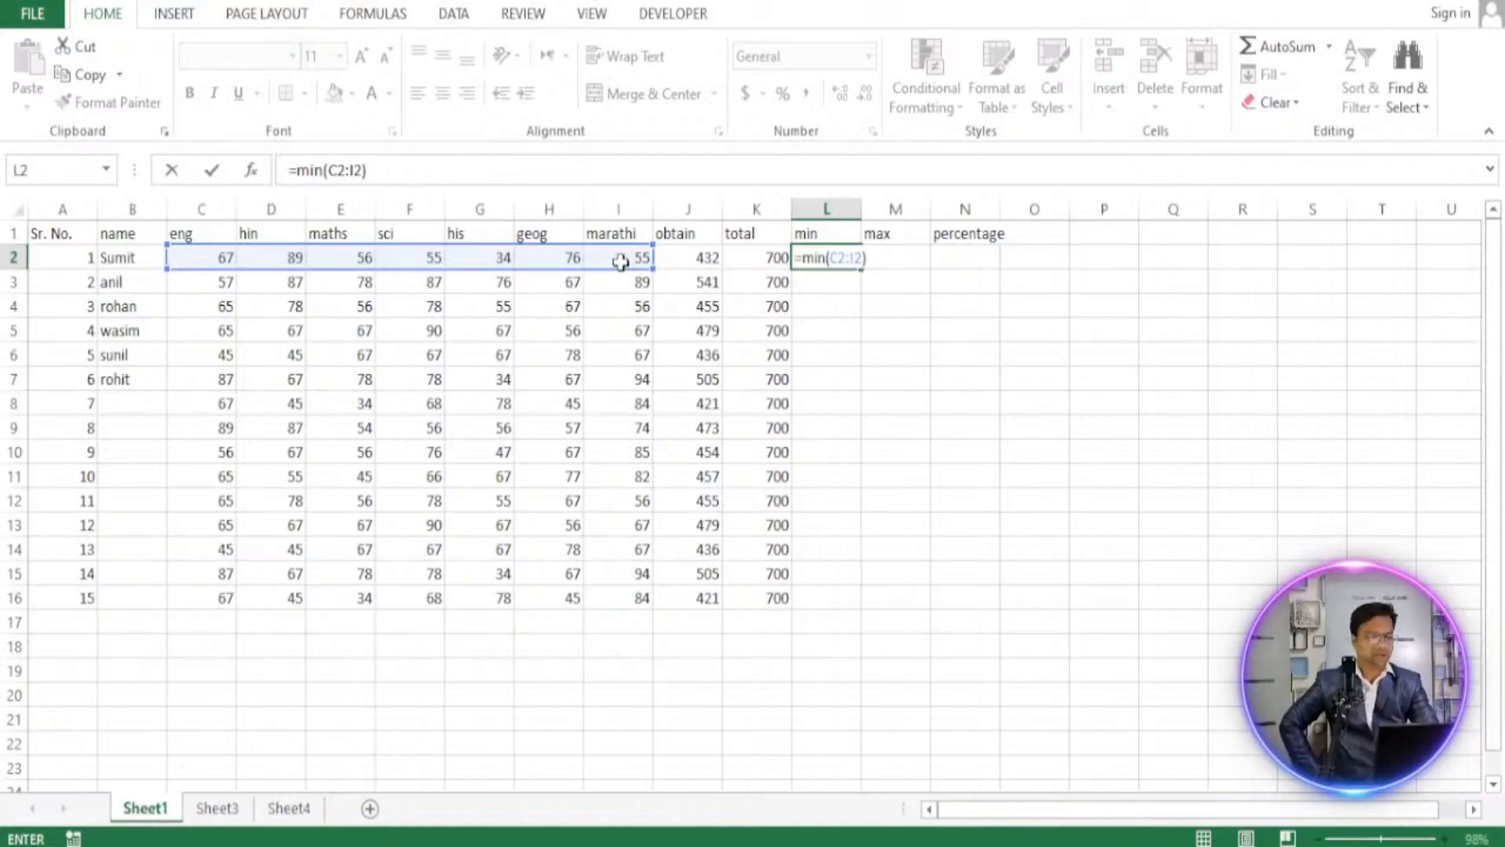
pyautogui.press('Return')
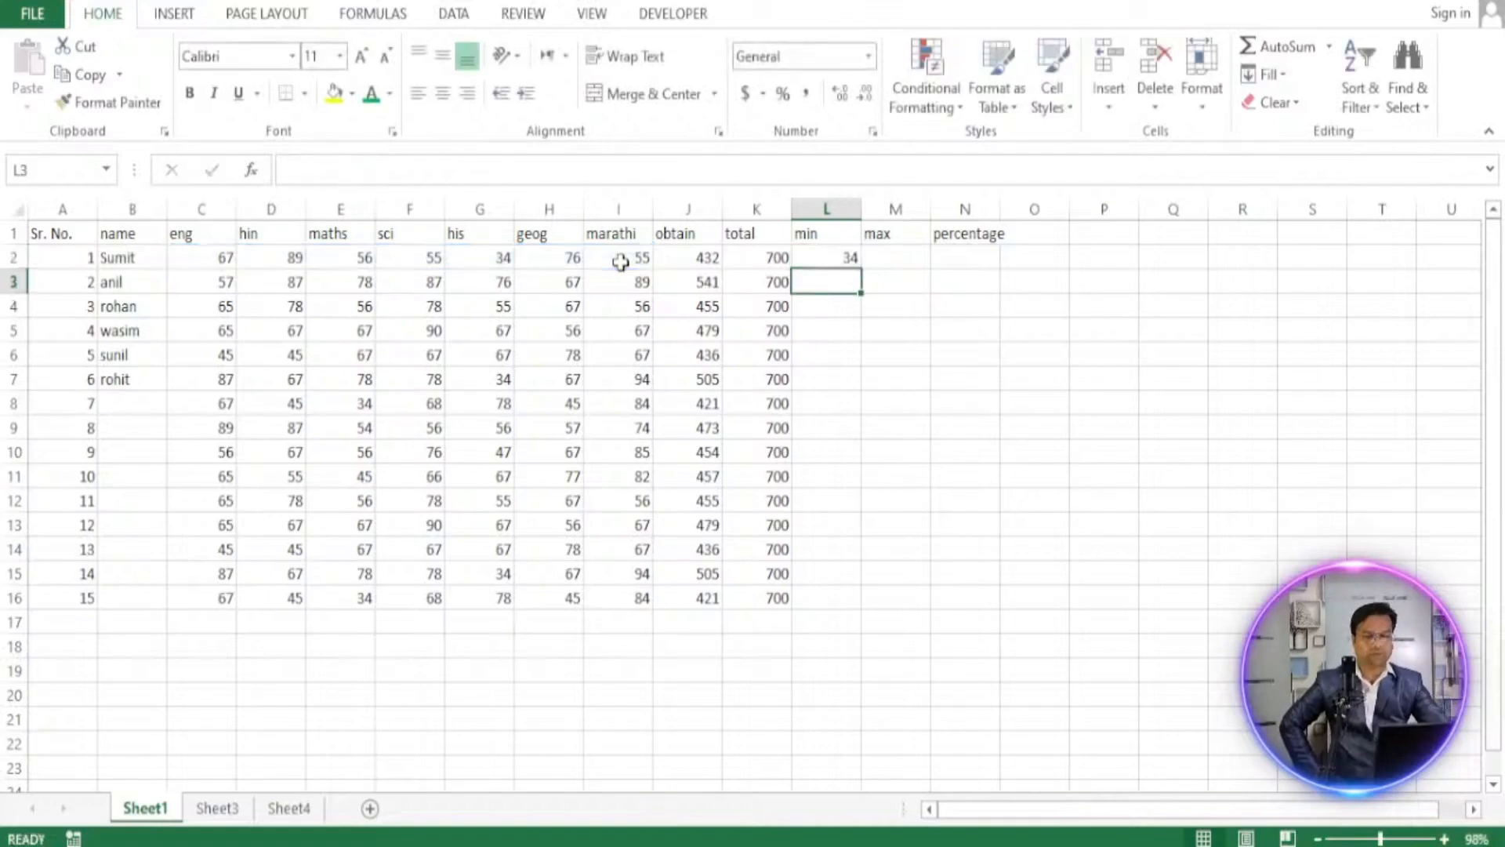
# Check the minimum in L2 against the first student's individual subject marks in row 2.
pyautogui.click(825, 261)
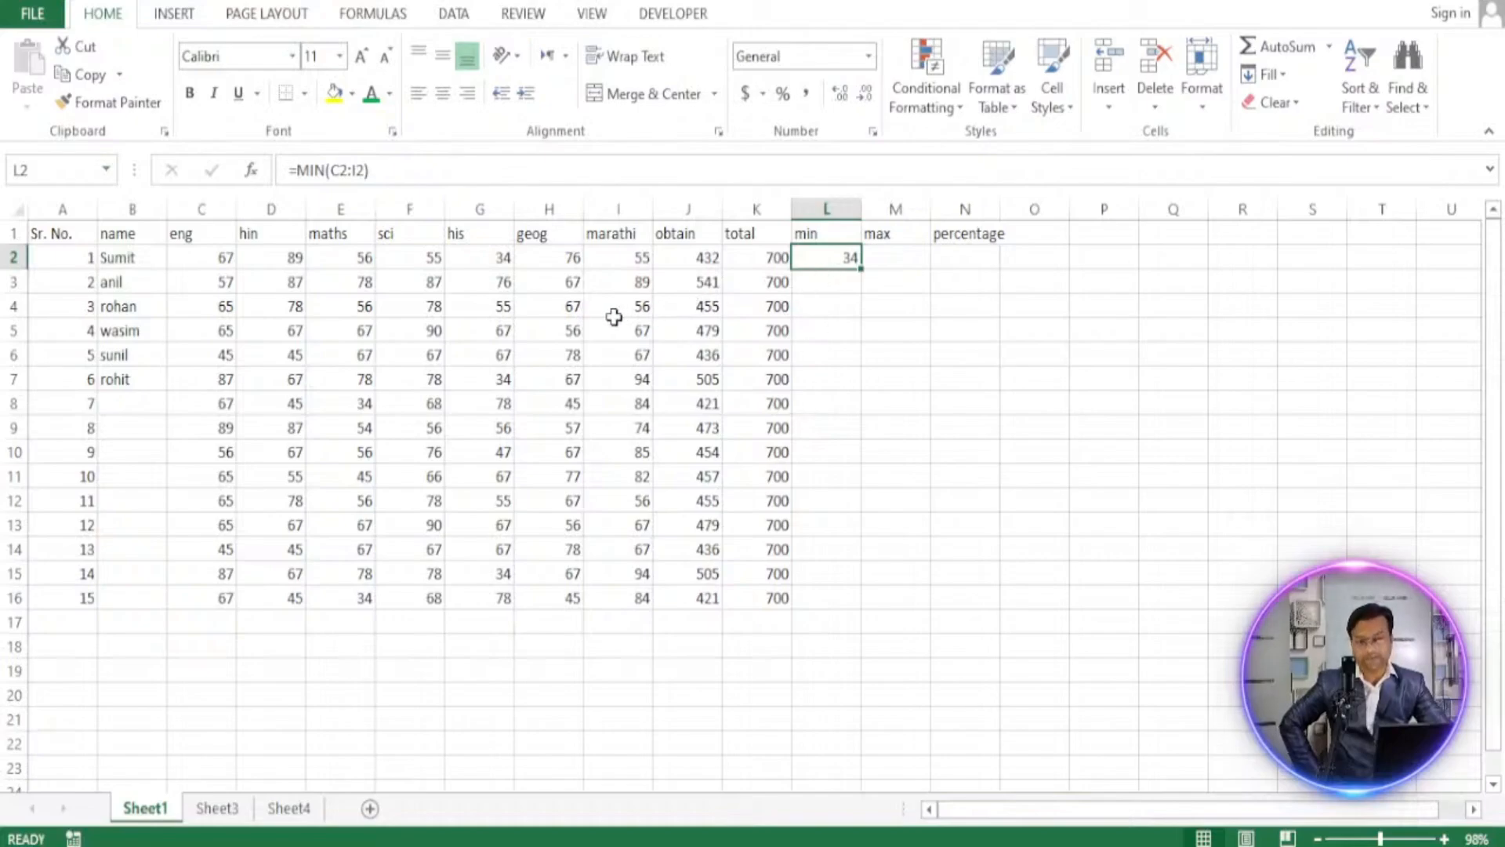
pyautogui.click(215, 258)
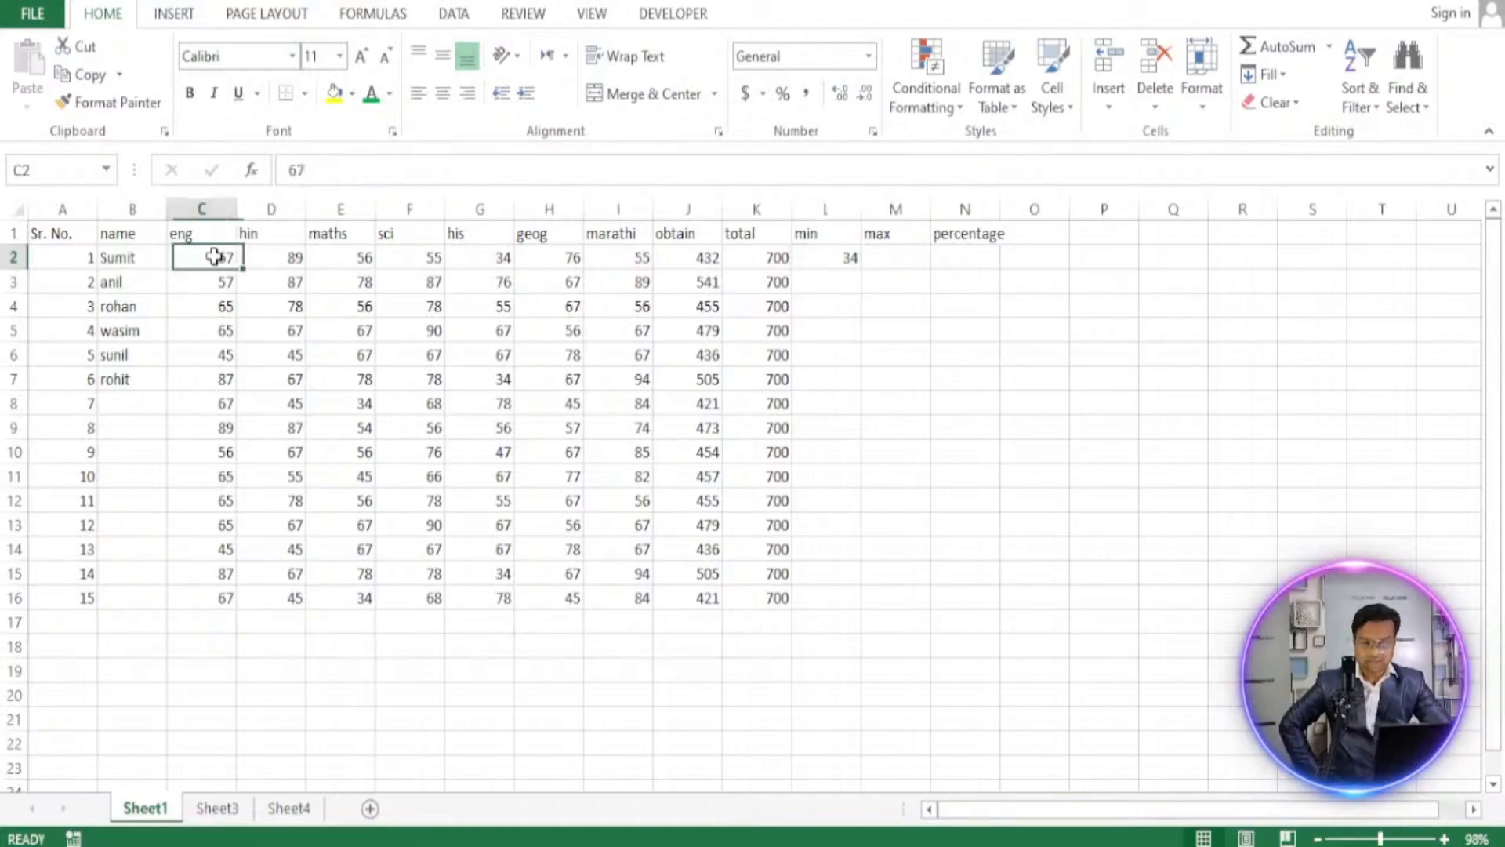
pyautogui.click(277, 258)
pyautogui.click(339, 257)
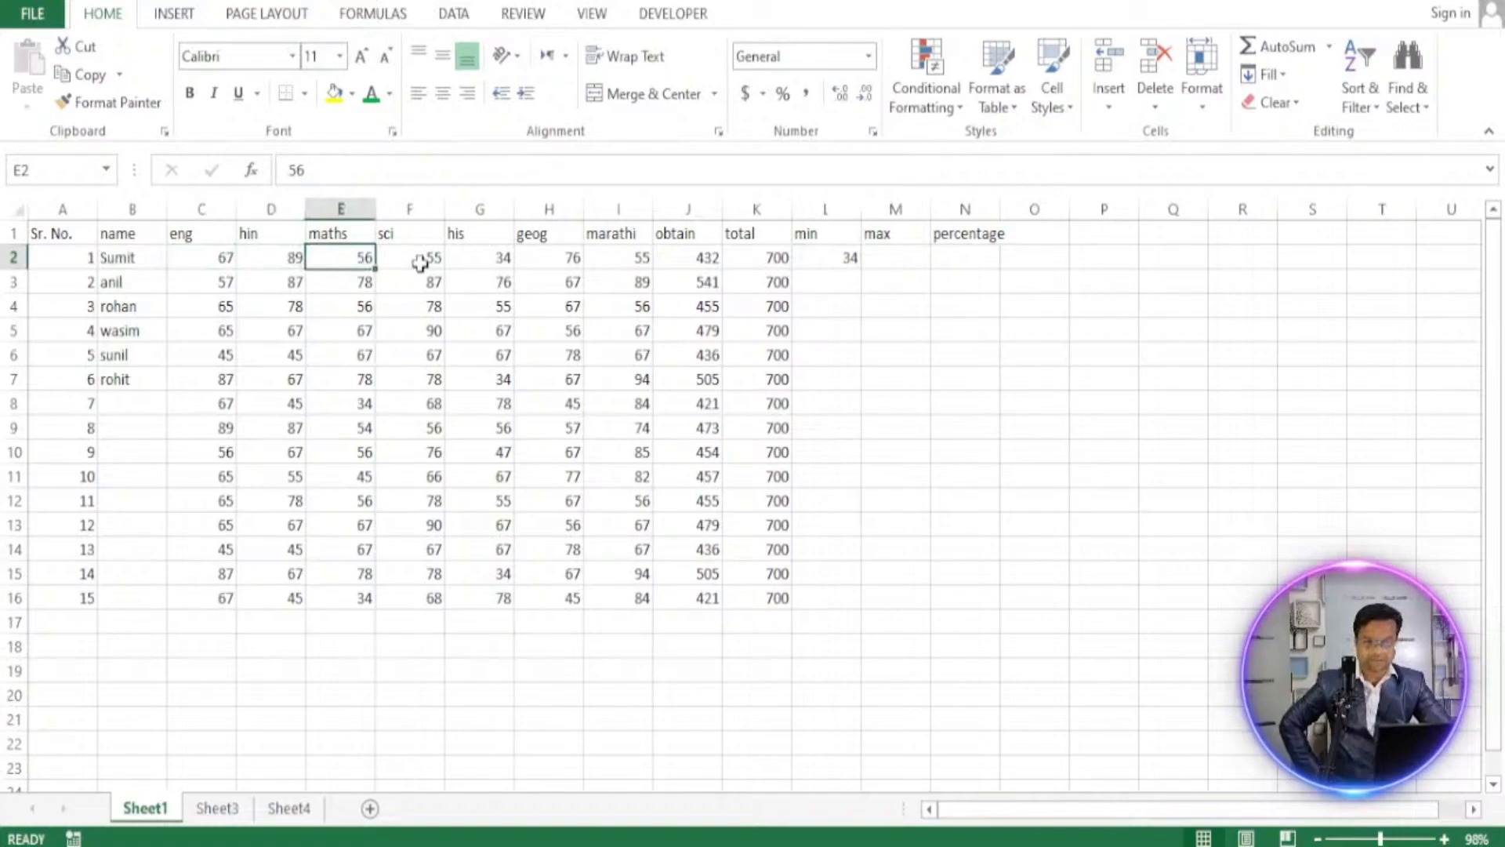
pyautogui.click(423, 262)
pyautogui.click(487, 259)
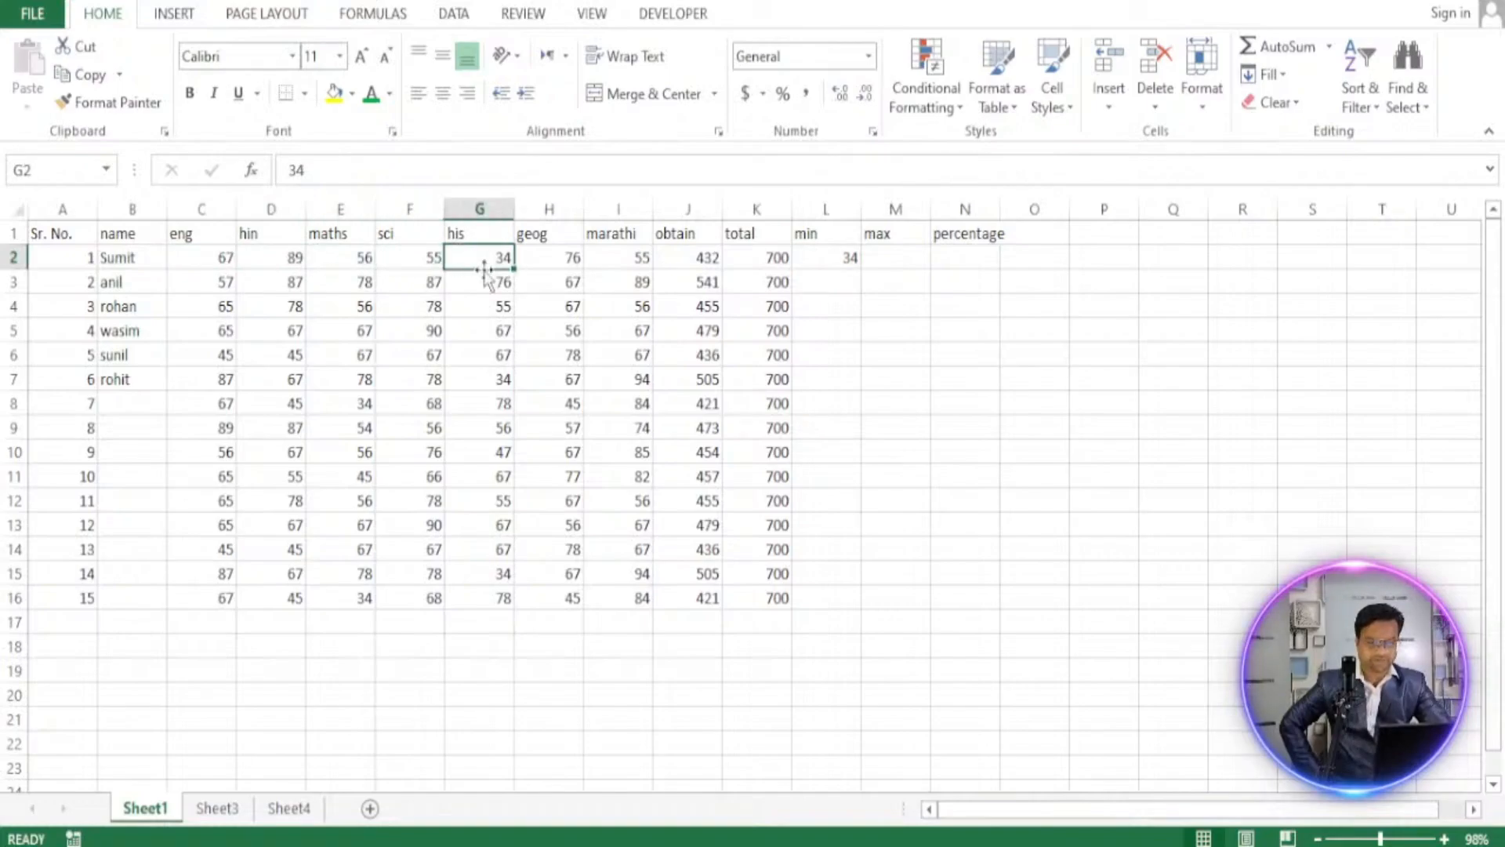
pyautogui.click(566, 258)
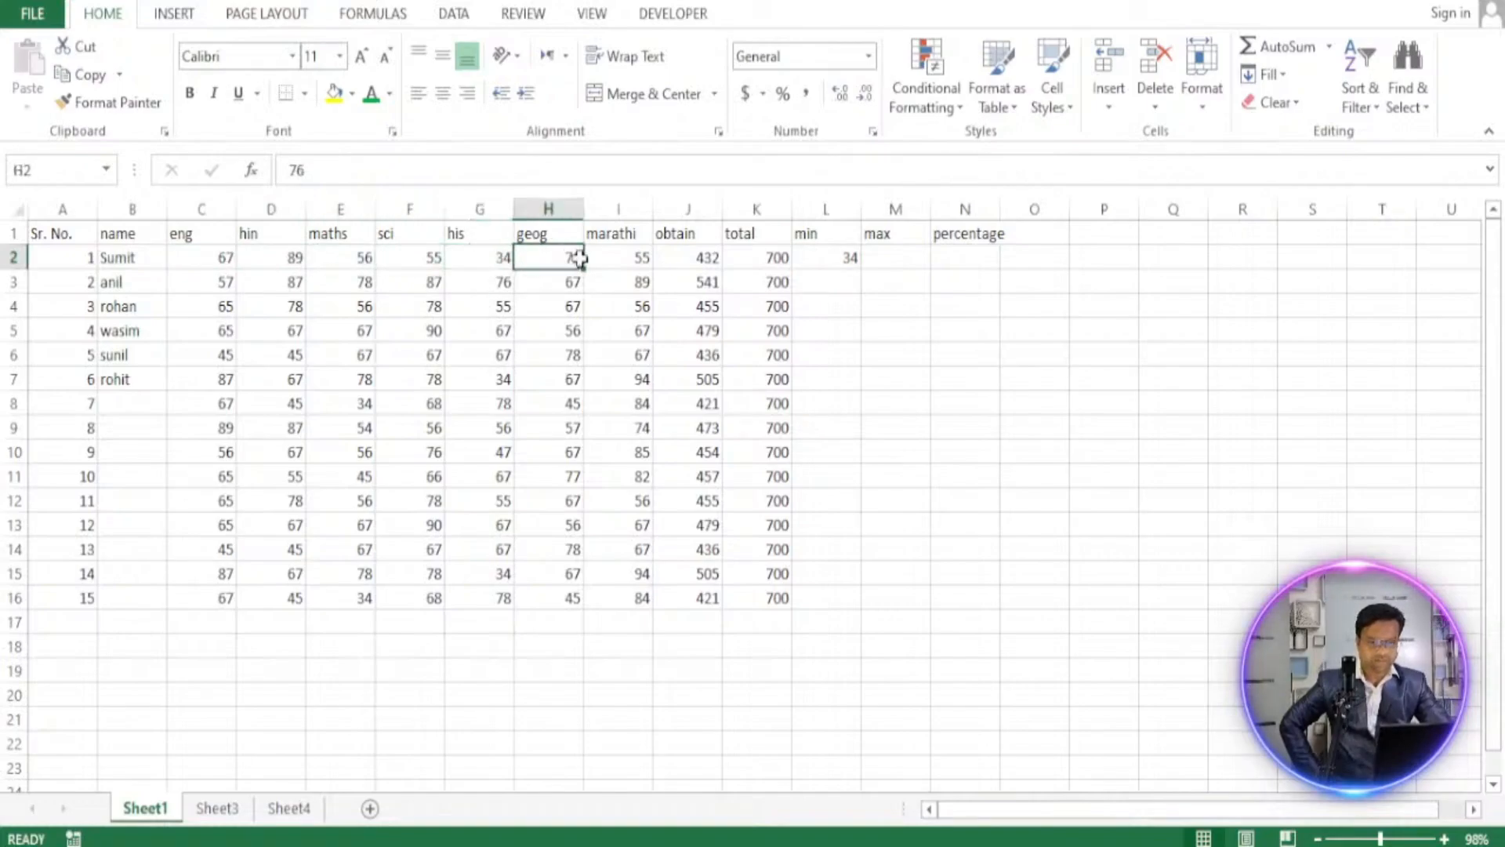
pyautogui.click(496, 261)
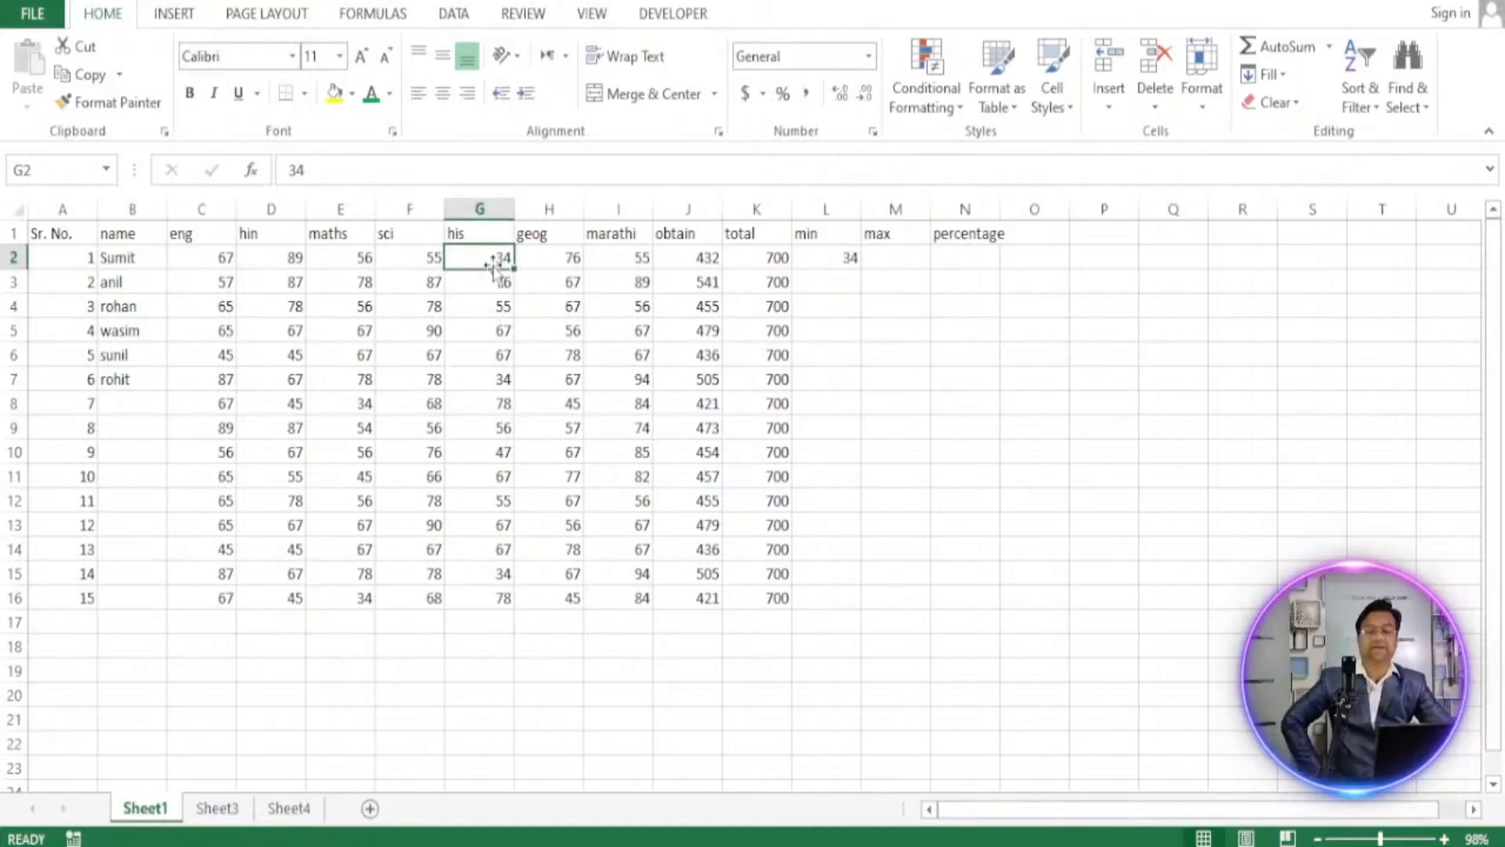
pyautogui.click(815, 261)
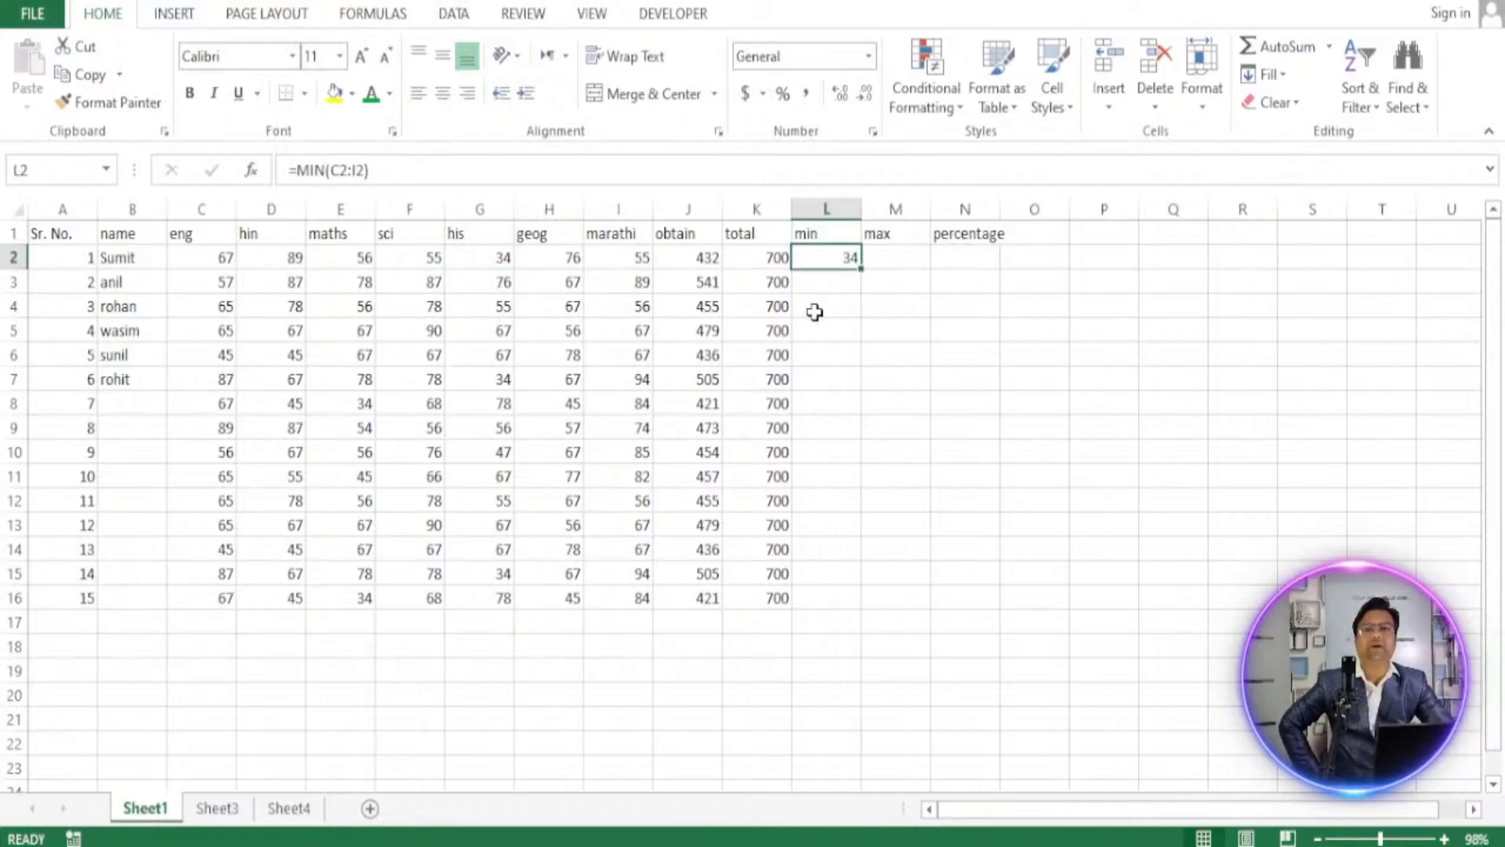
# Calculate the first student's highest subject mark in M2 with the formula =MAX(C2:I2).
pyautogui.click(898, 251)
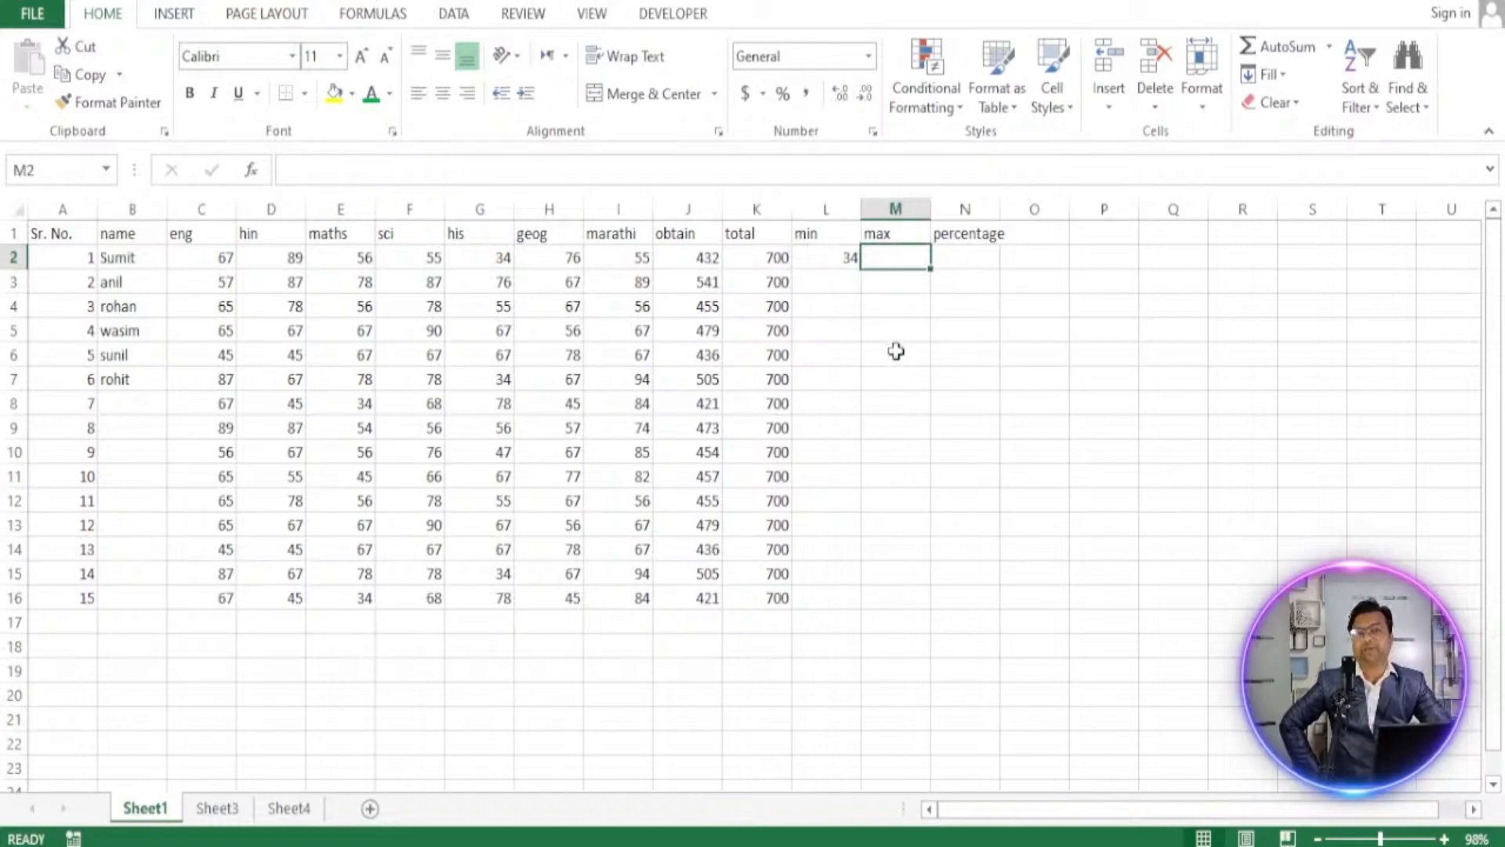
pyautogui.write('=')
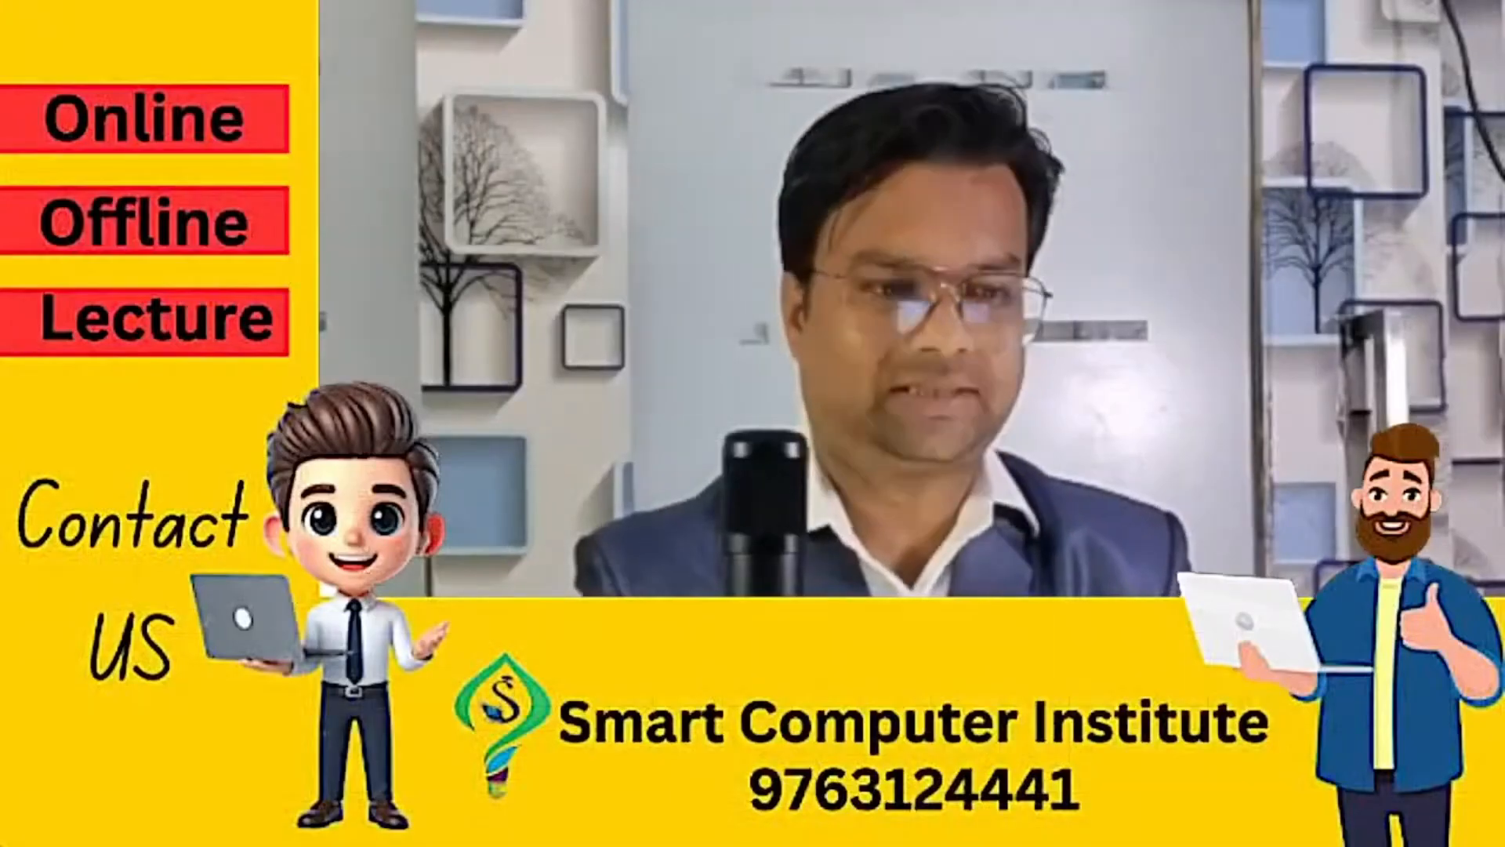
pyautogui.write('max')
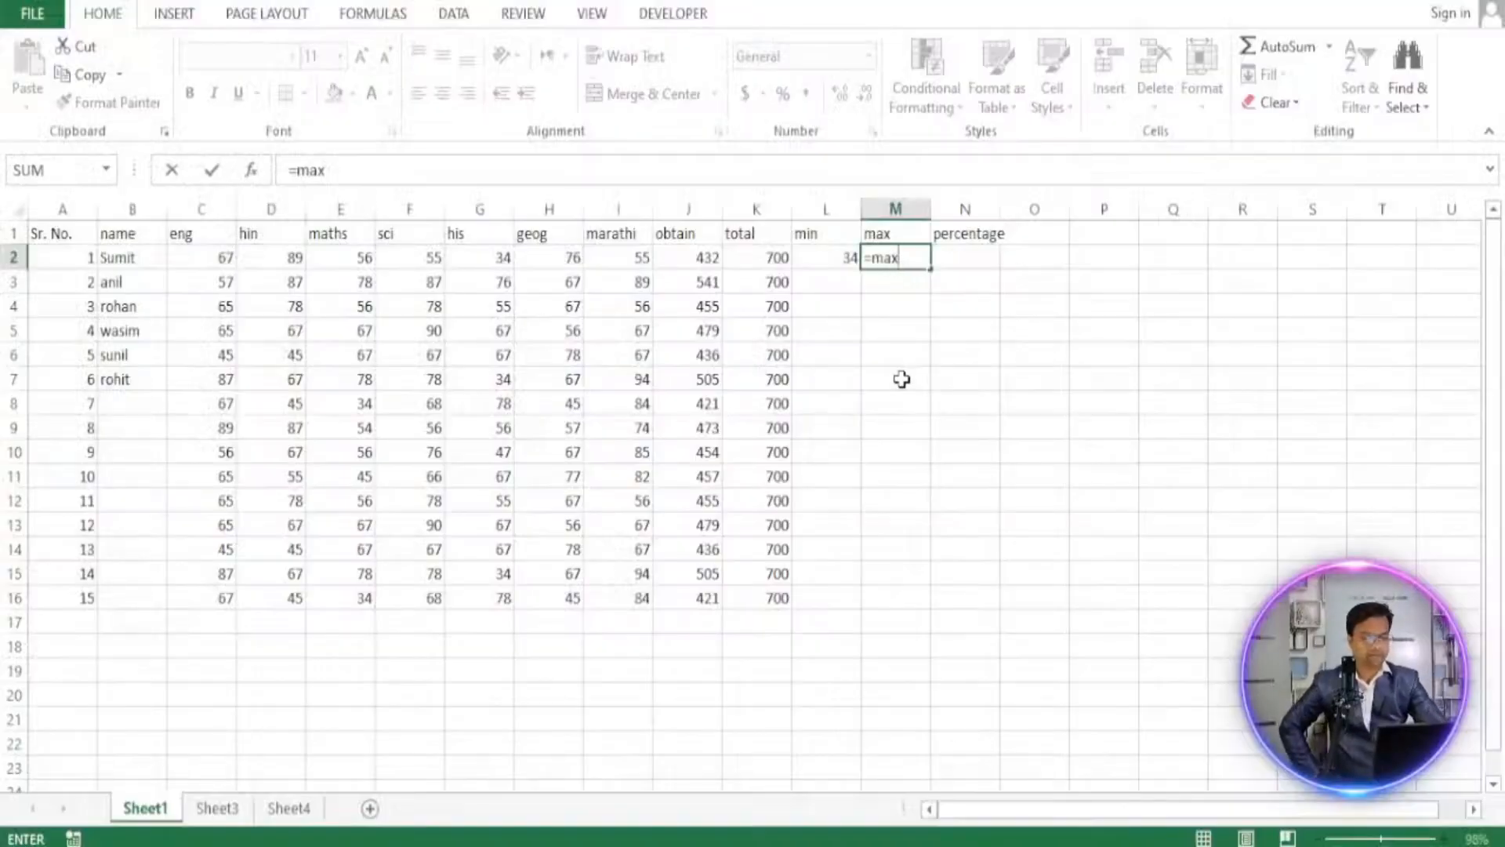
pyautogui.write('(')
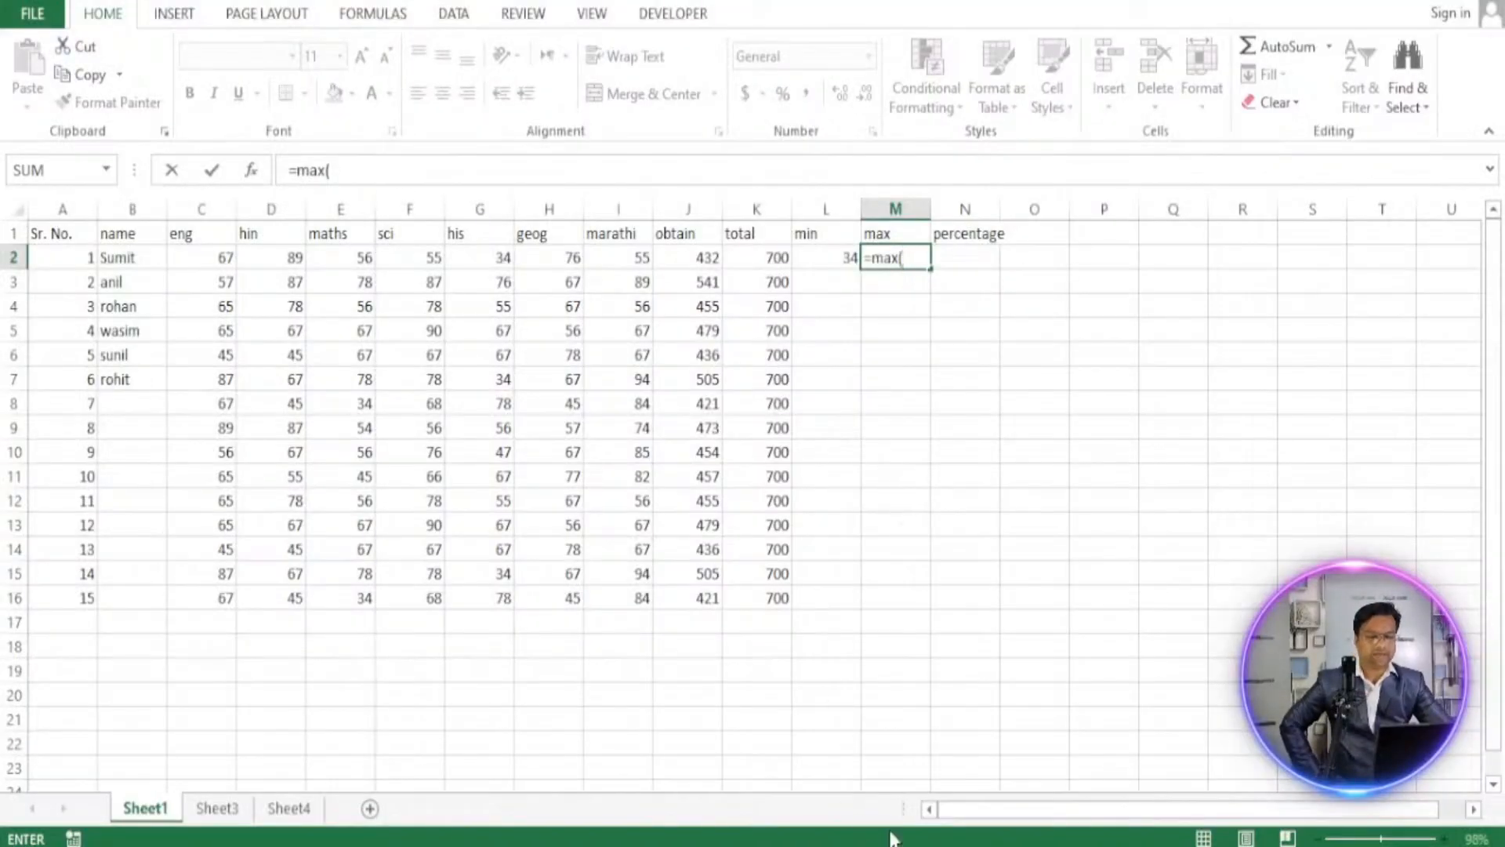
pyautogui.press('Left')
pyautogui.moveTo(180, 252); pyautogui.dragTo(619, 263)
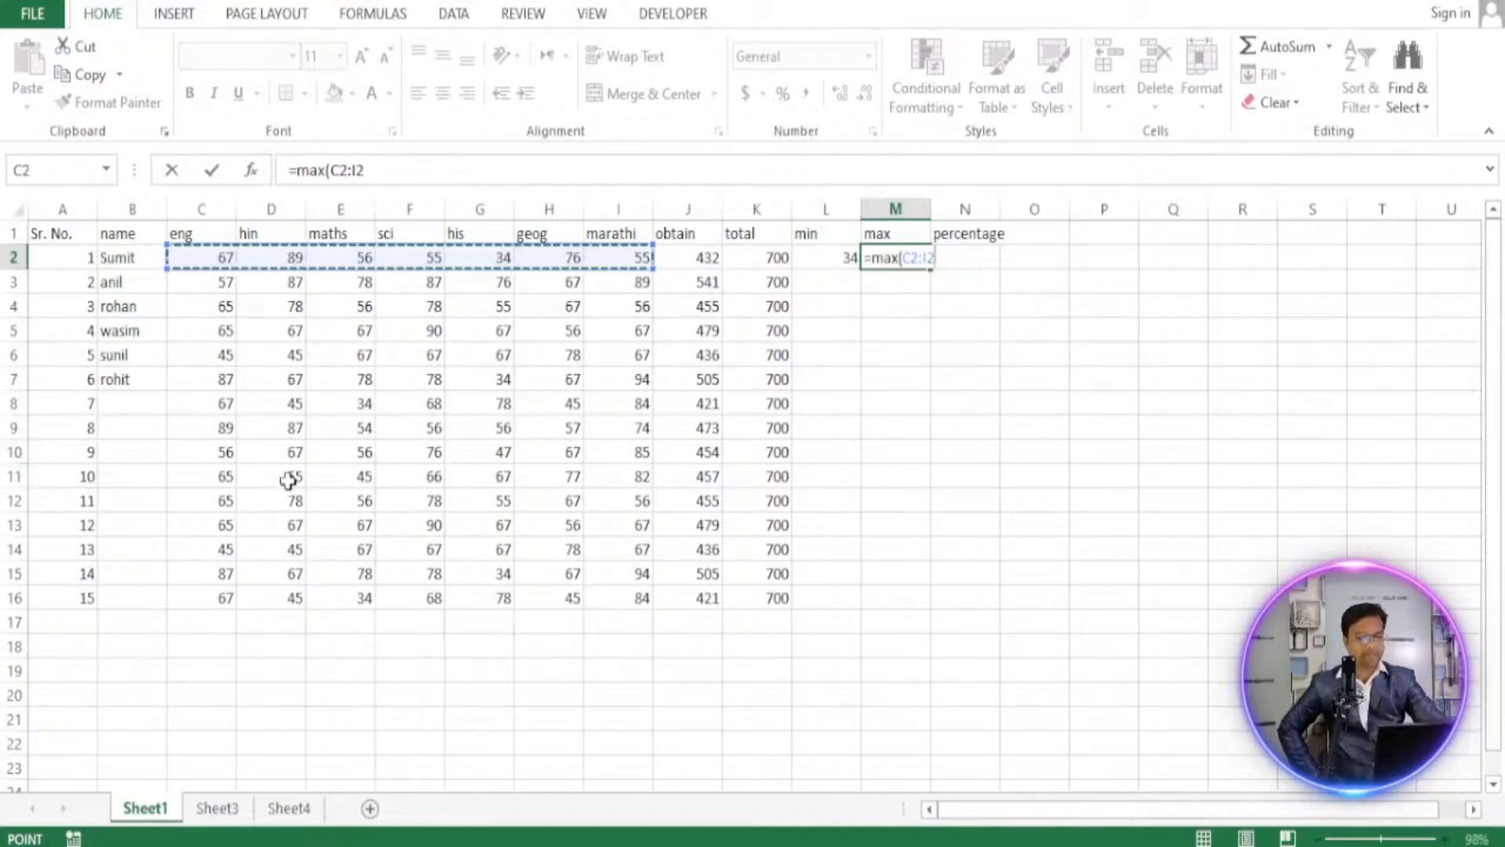
pyautogui.write(')')
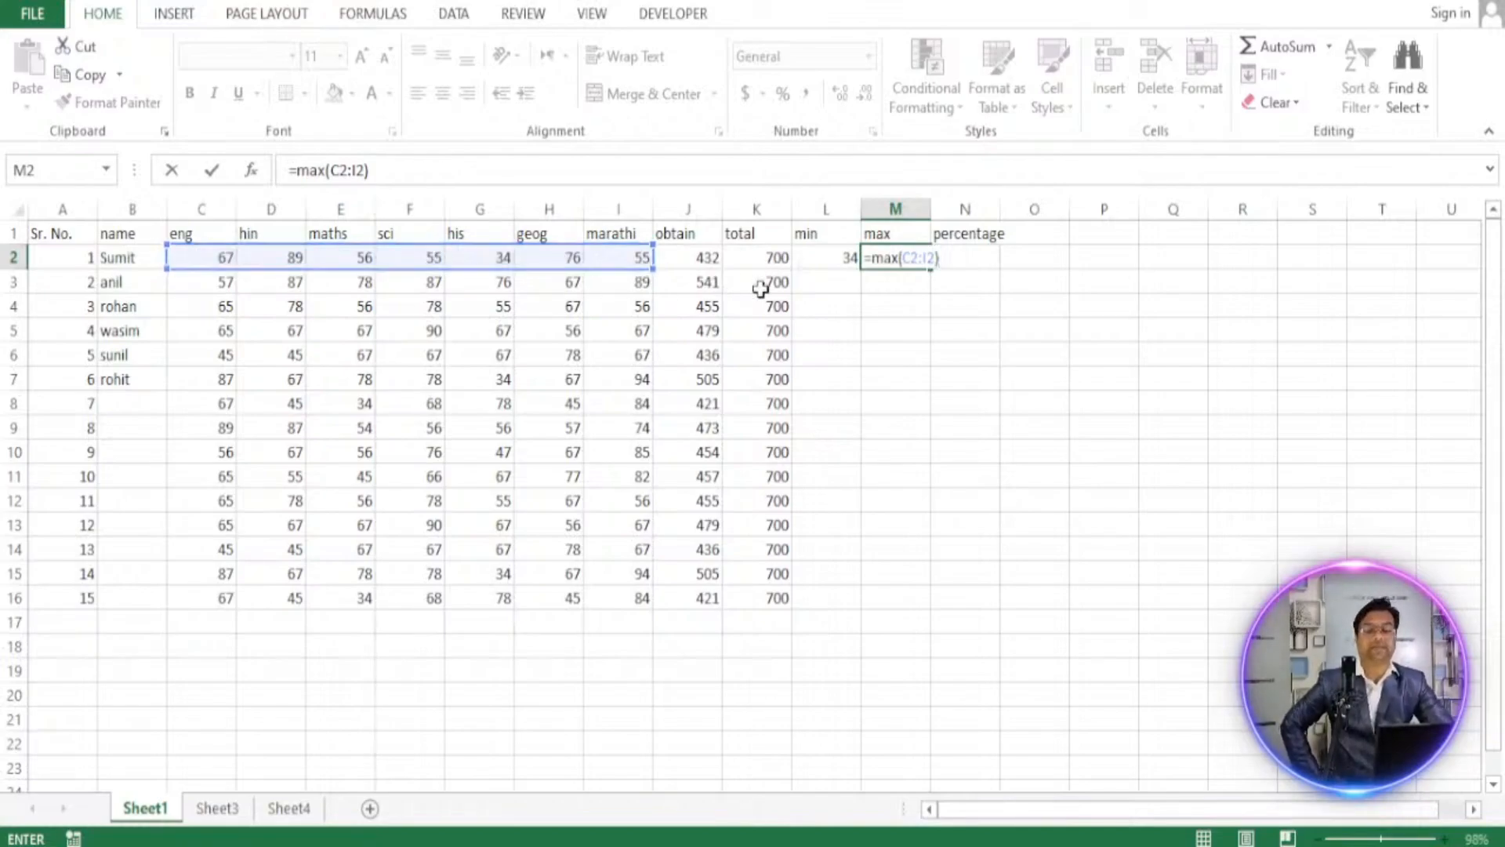
pyautogui.press('Return')
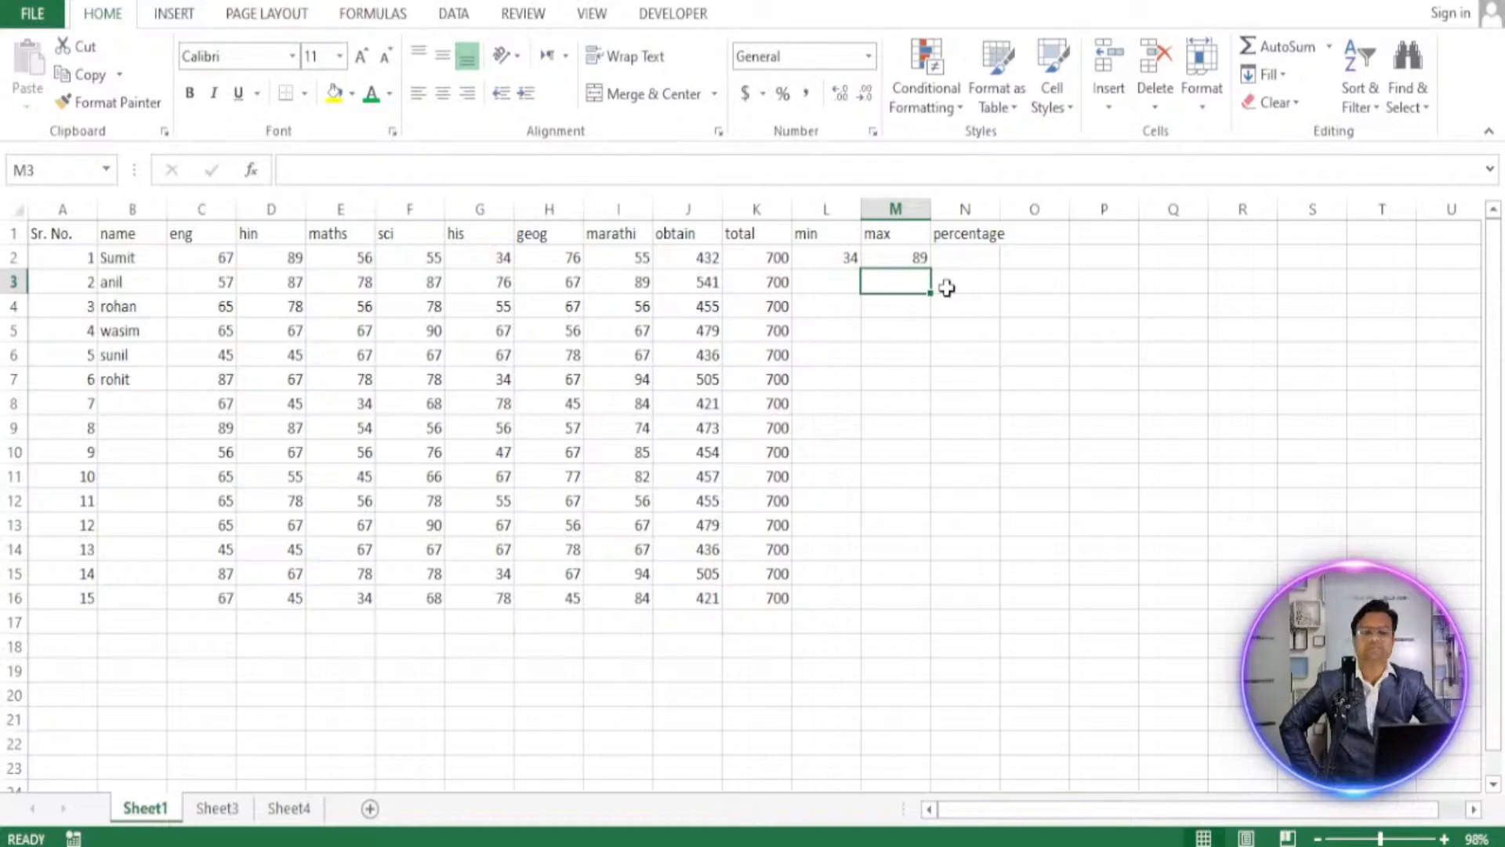
# Calculate the first student's percentage in N2 with the formula =J2/K2*100.
pyautogui.click(984, 251)
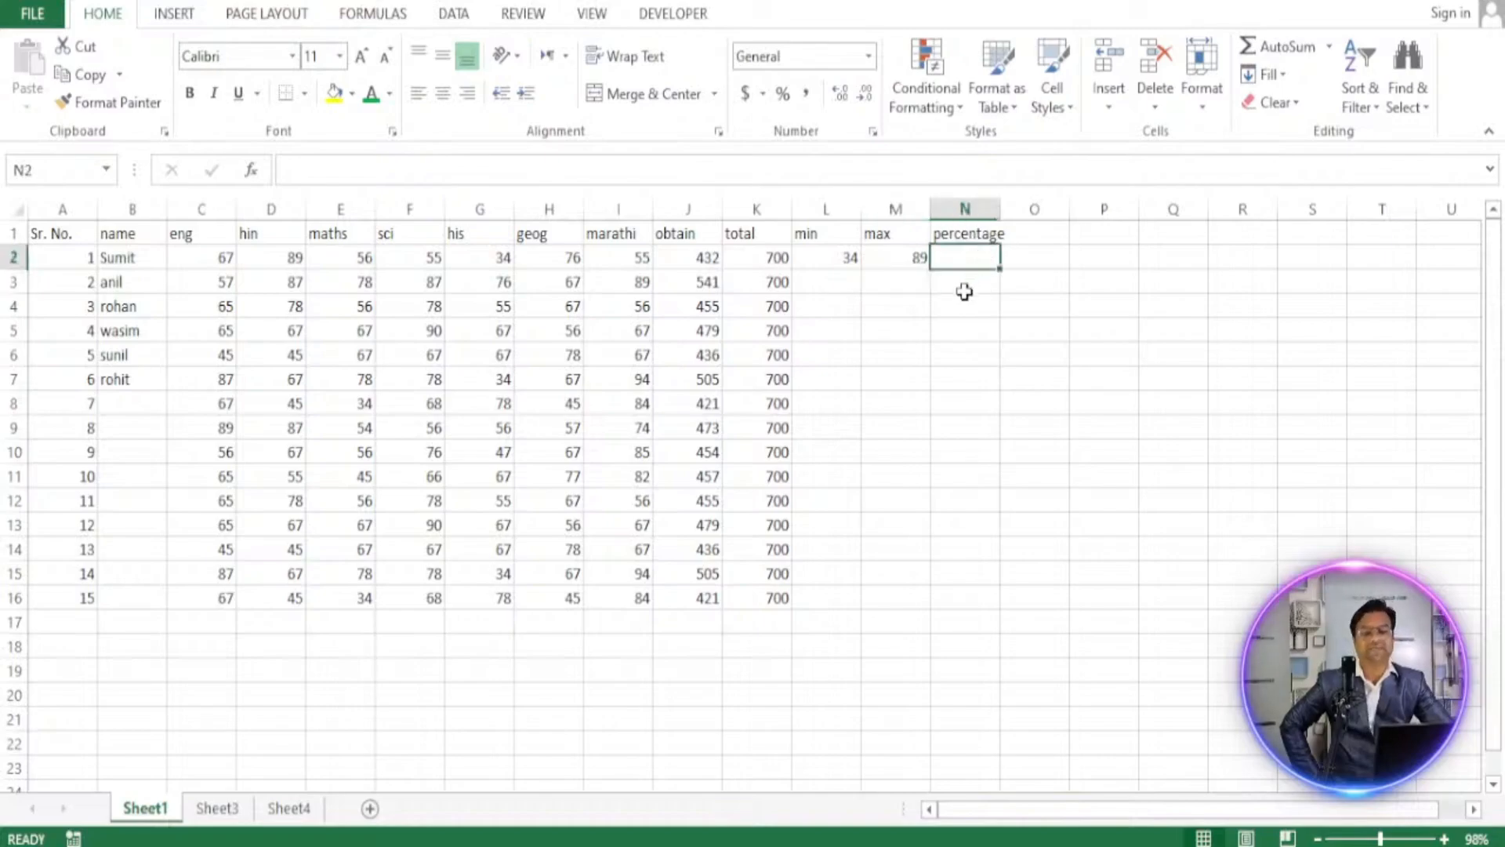
pyautogui.write('=')
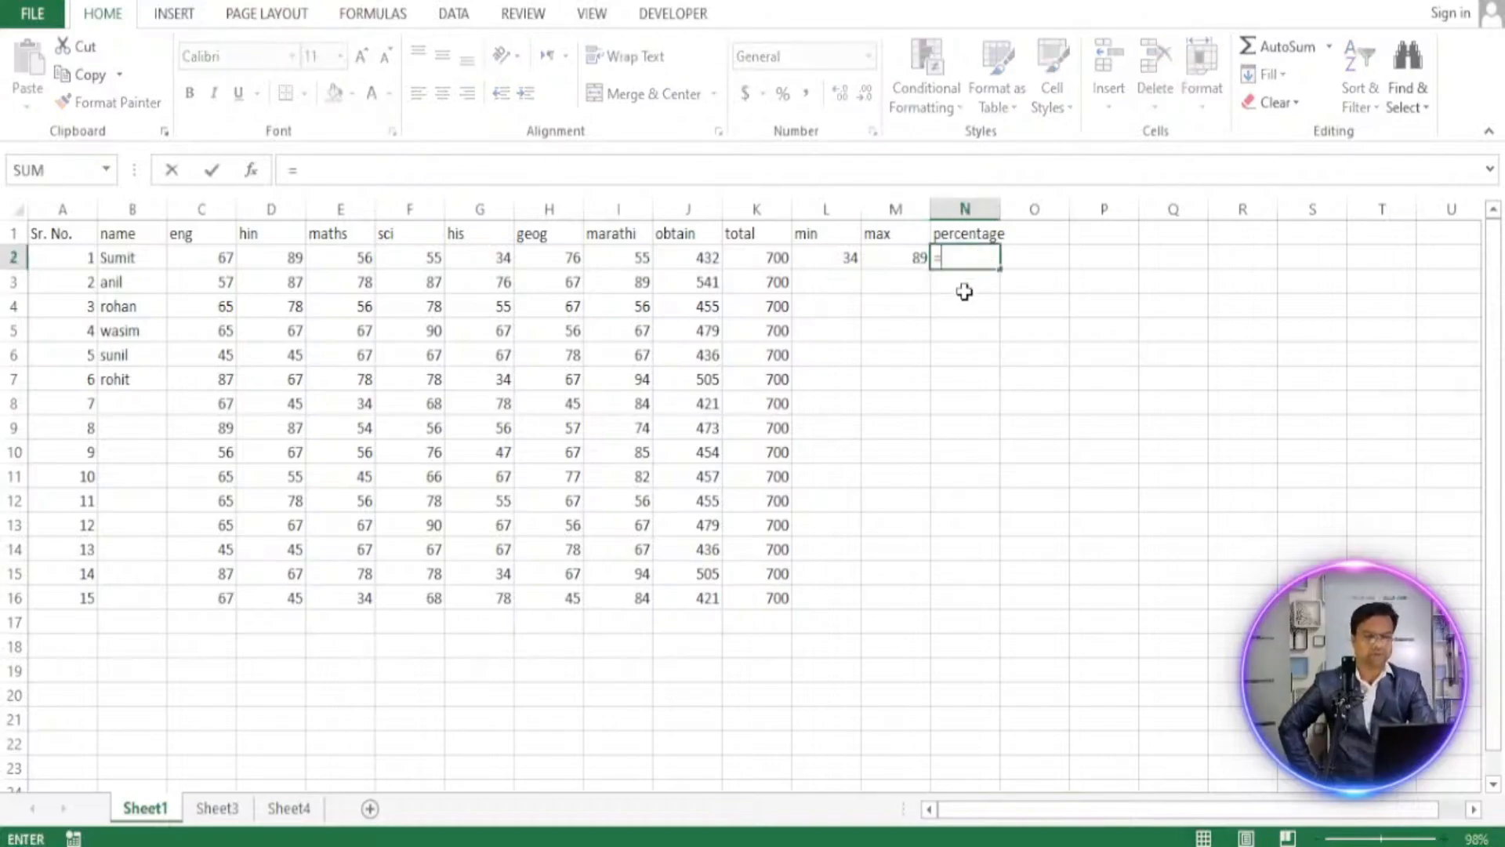
pyautogui.click(677, 252)
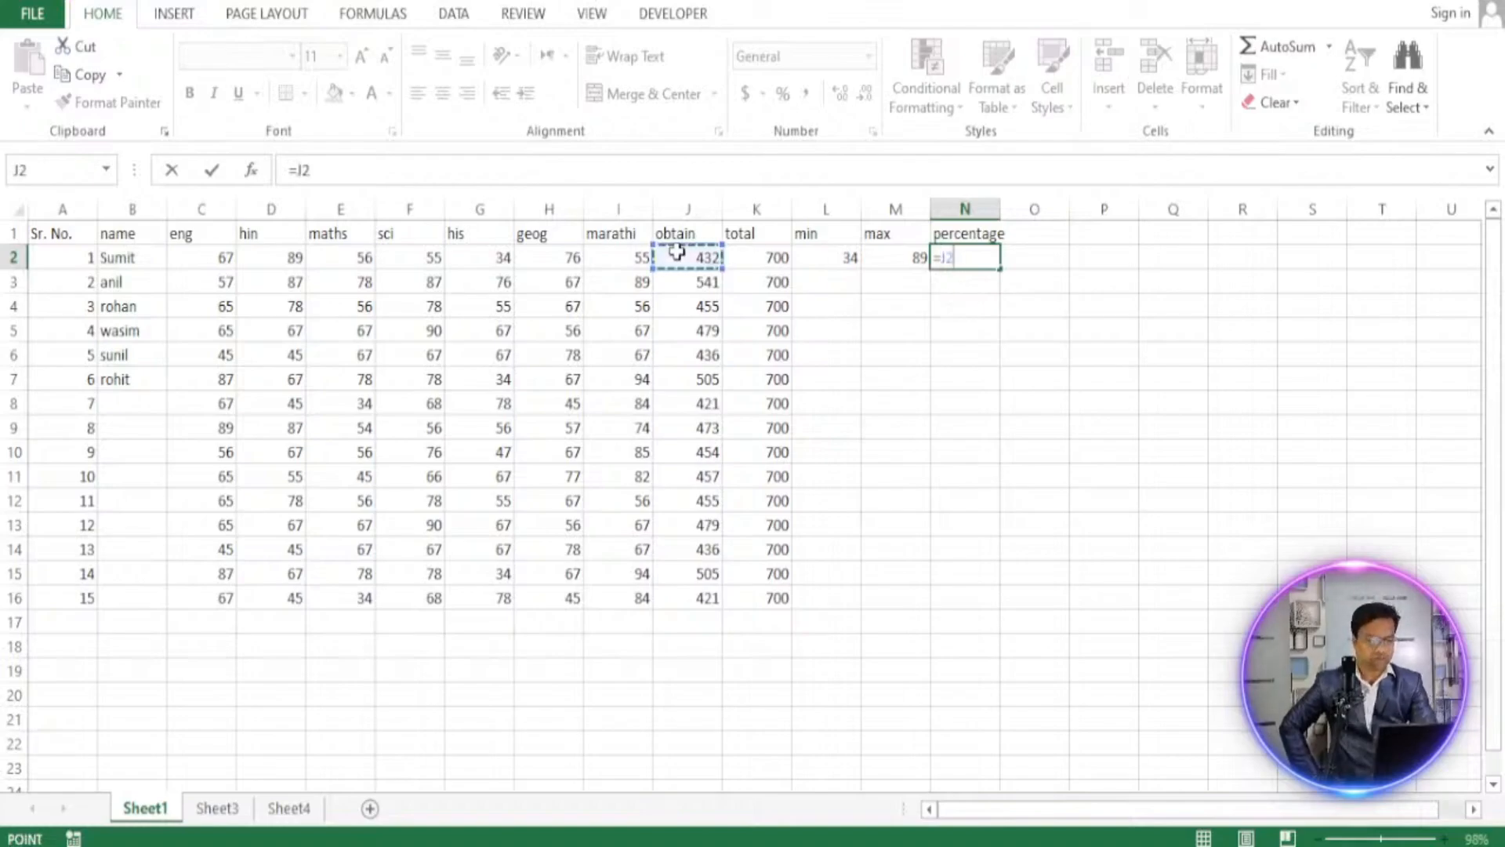
pyautogui.write('/')
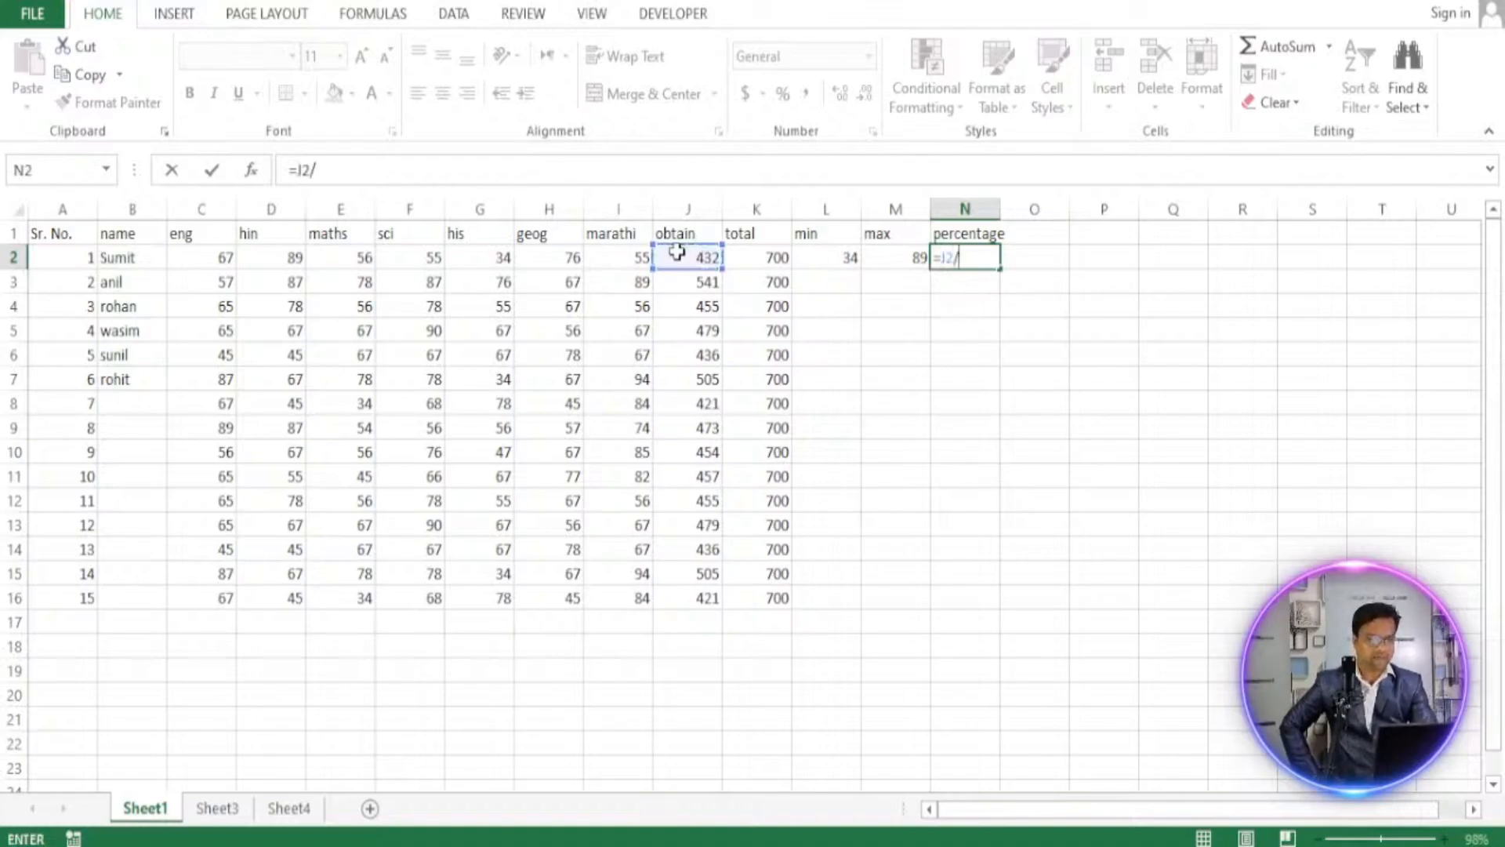
pyautogui.click(753, 255)
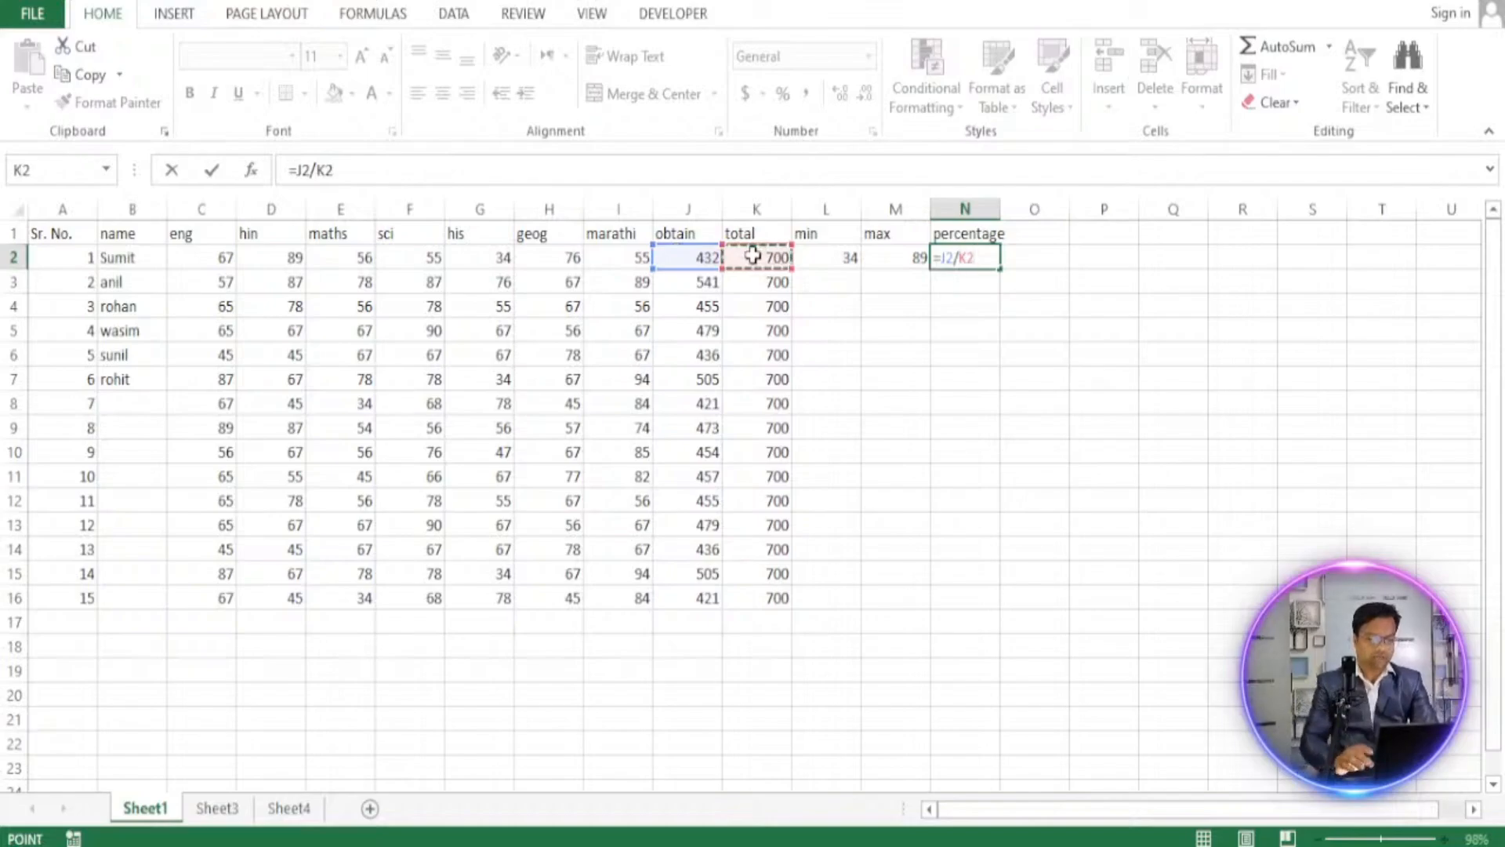
pyautogui.write('*')
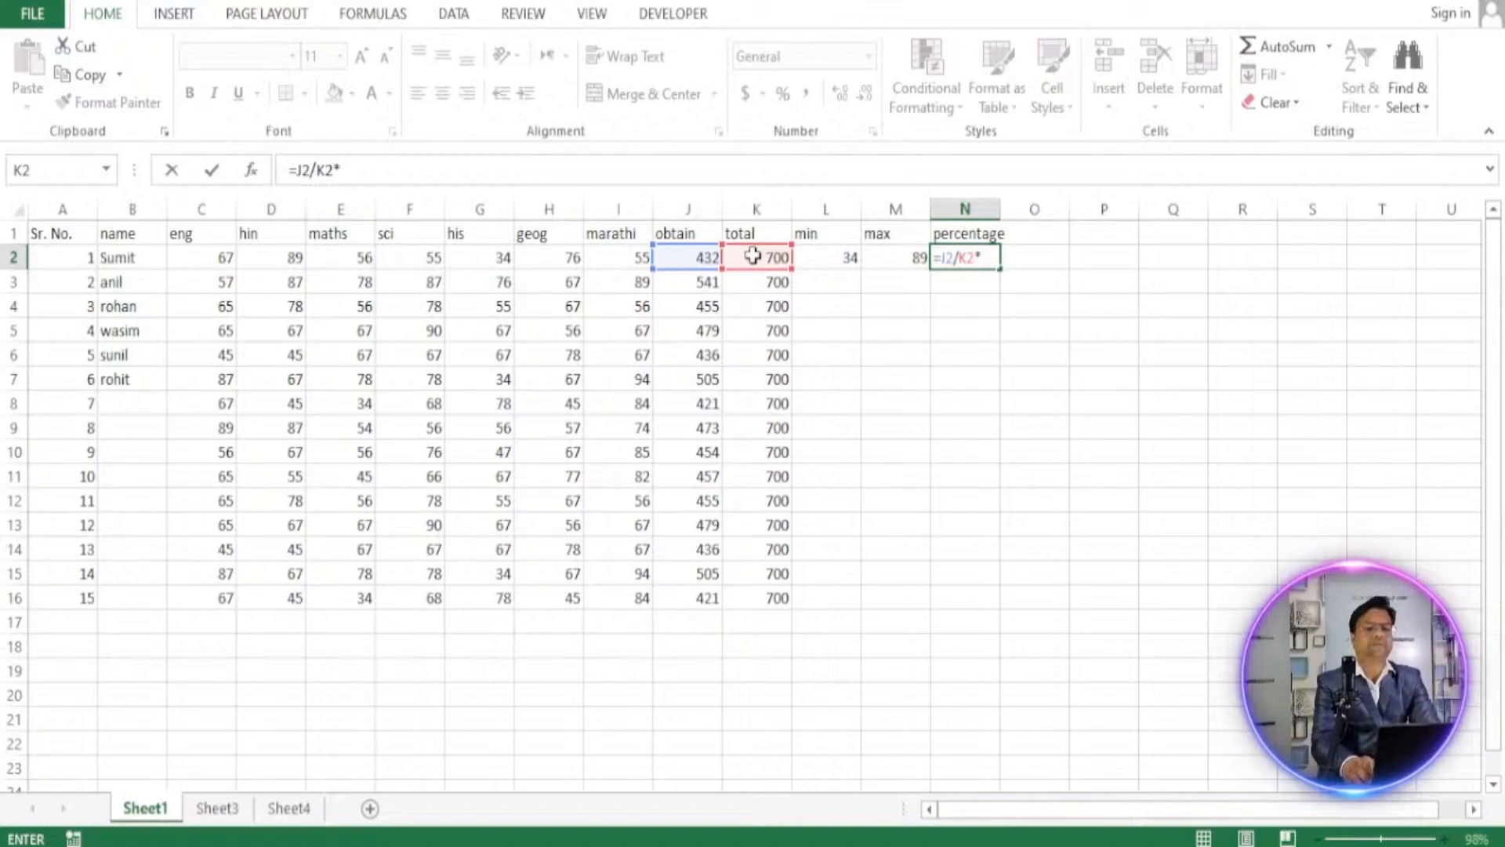
pyautogui.write('100')
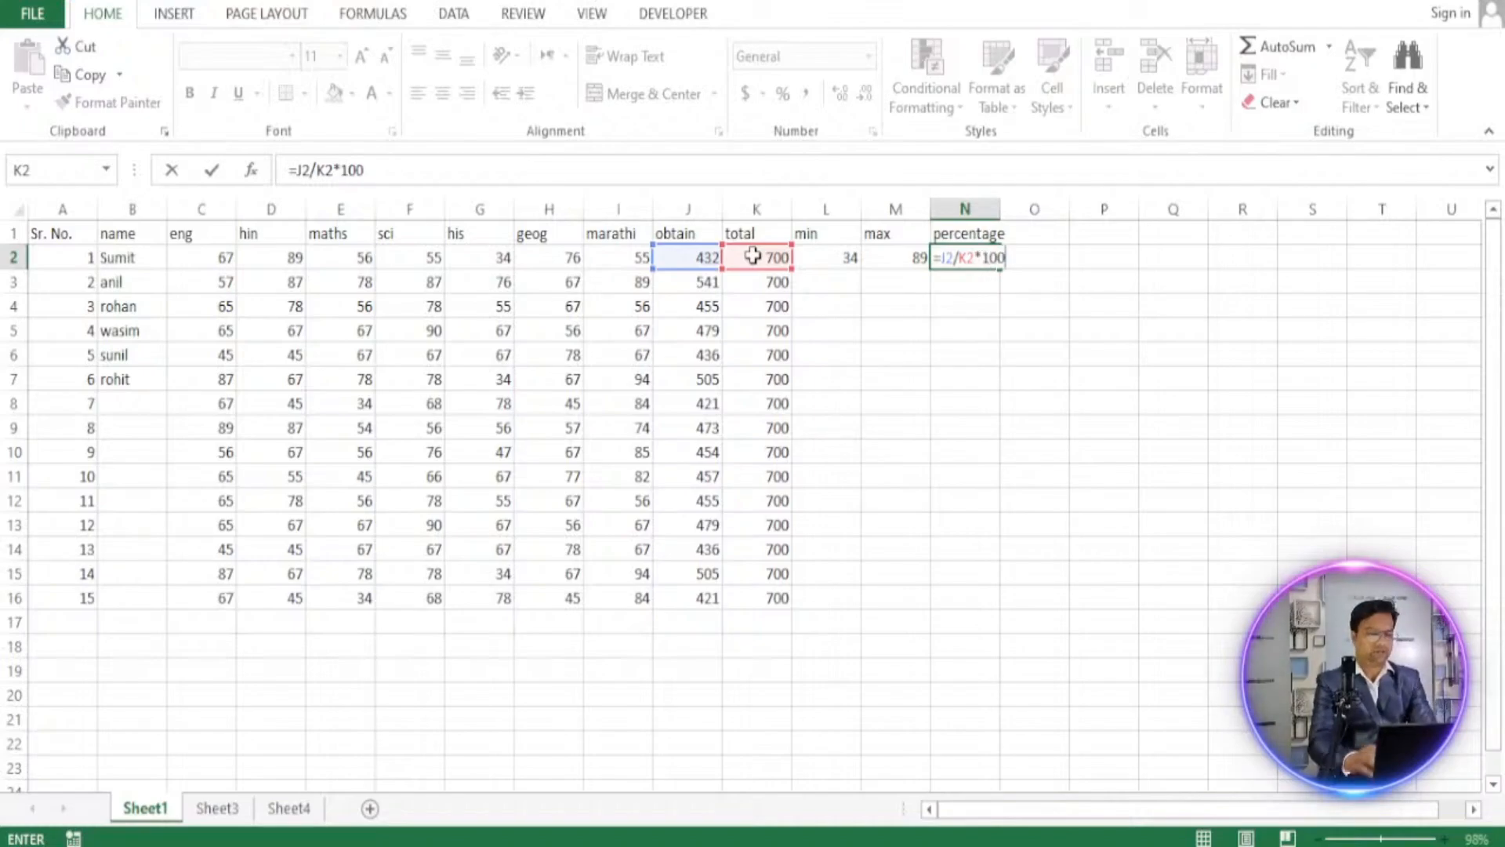
pyautogui.press('Return')
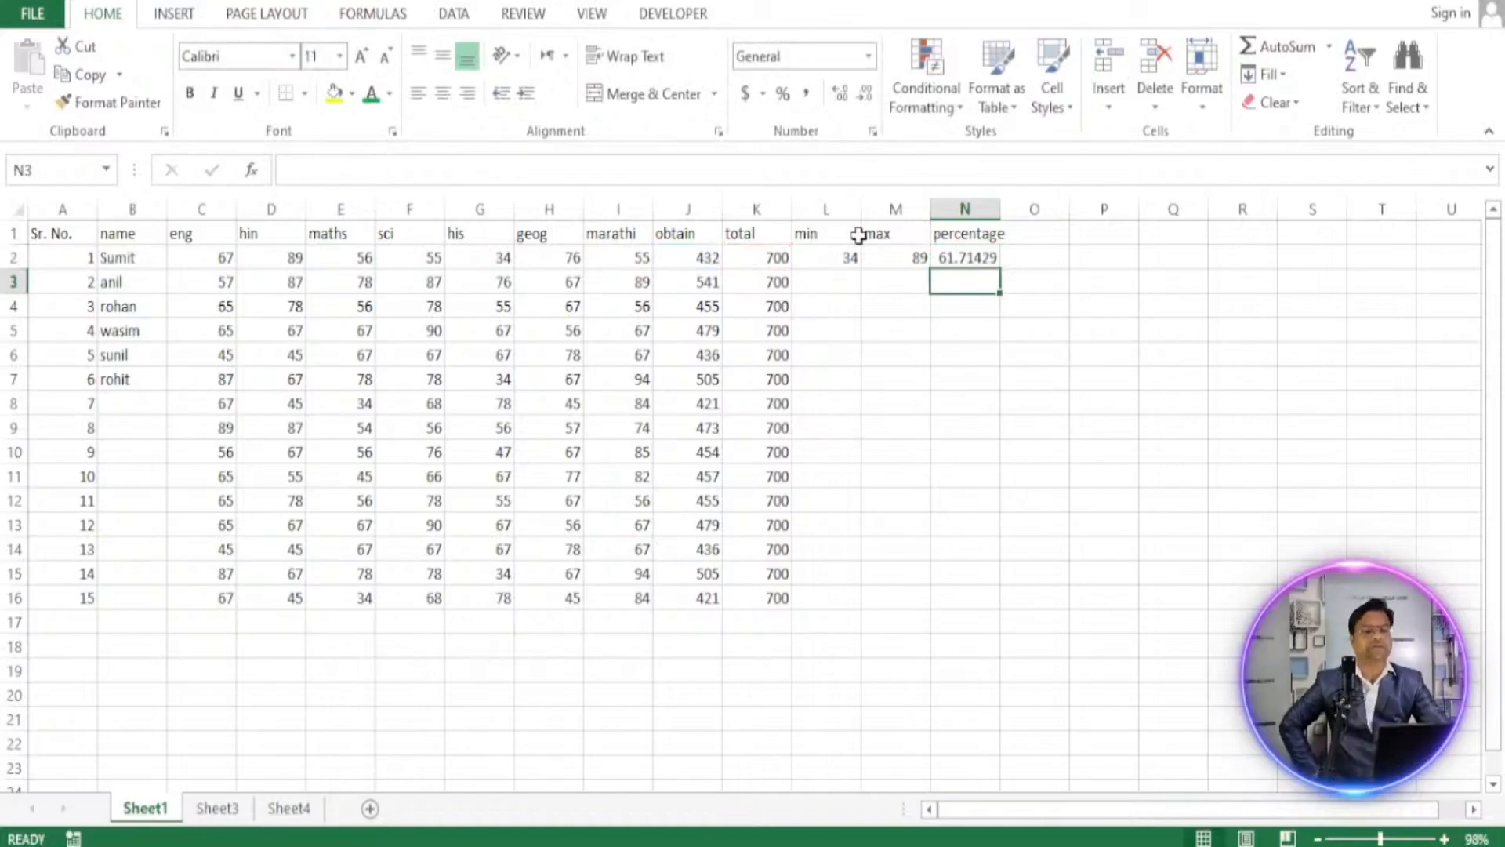
# Review the percentage formula in N2 and the obtain and total cells it refers to.
pyautogui.click(956, 259)
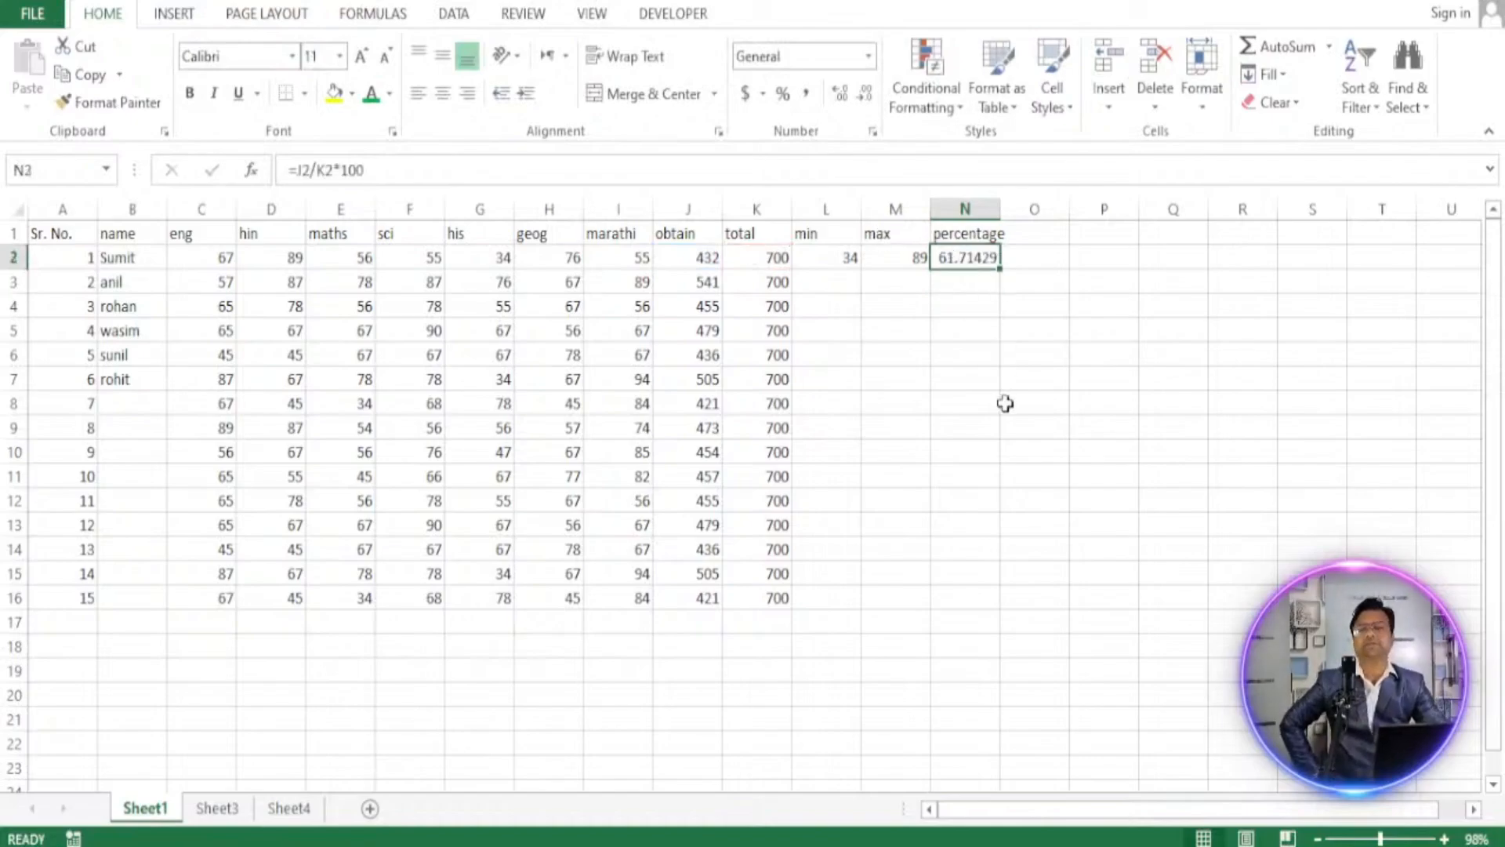
pyautogui.doubleClick(980, 256)
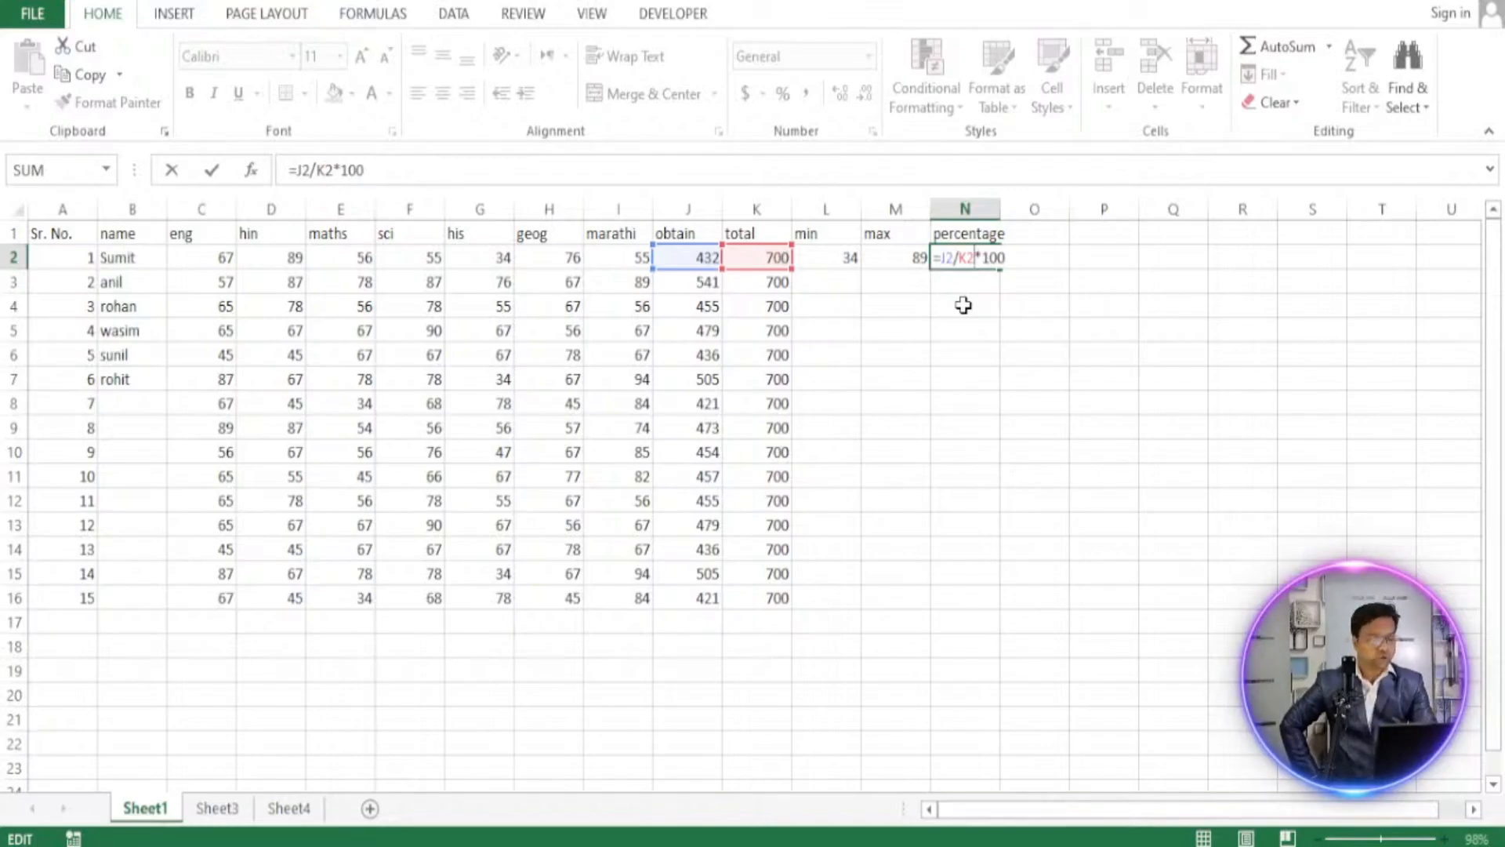
pyautogui.press('Return')
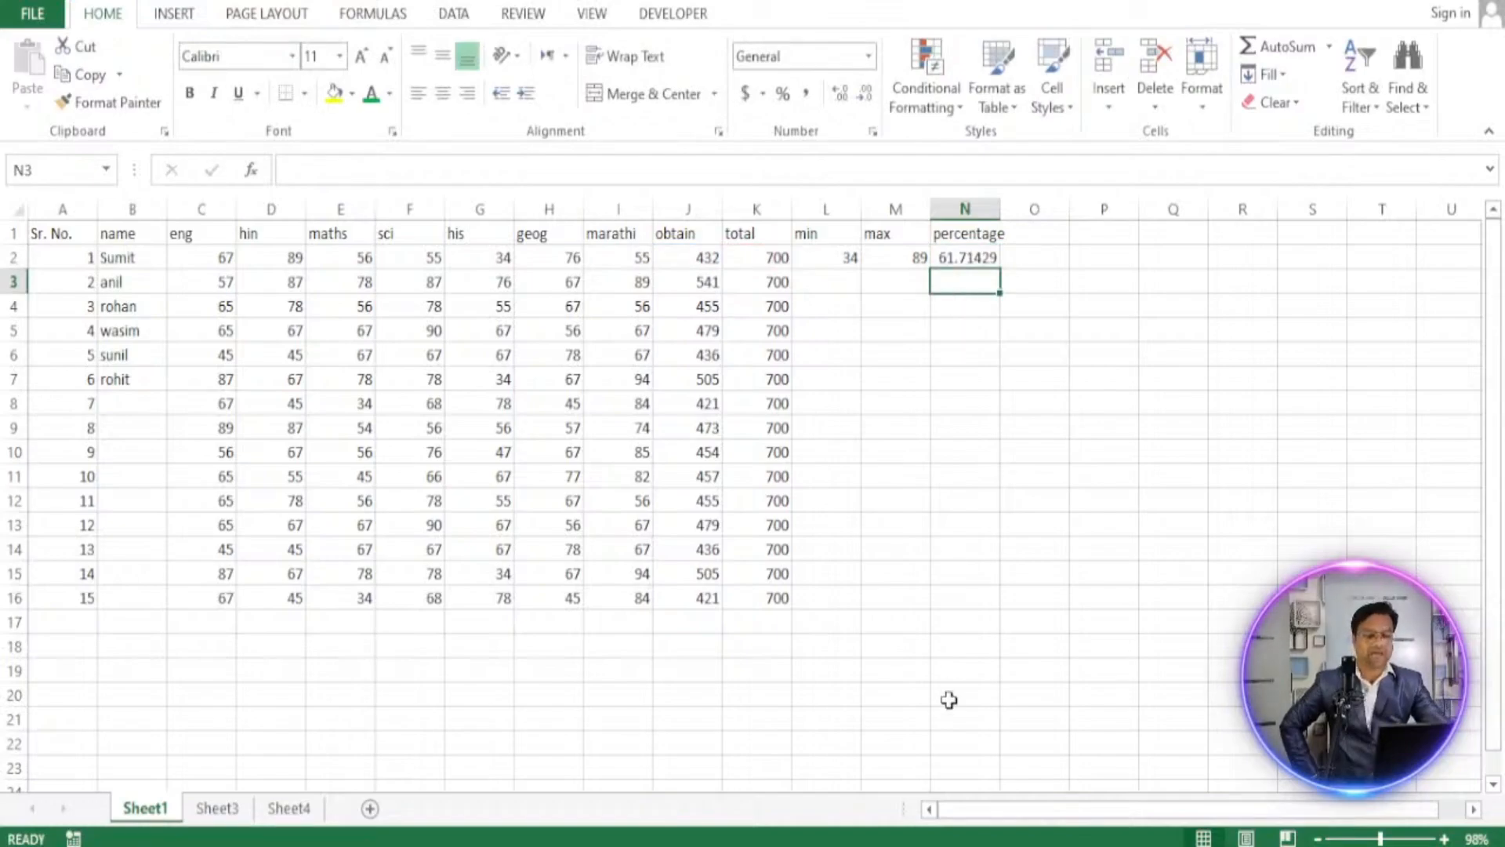
pyautogui.click(905, 846)
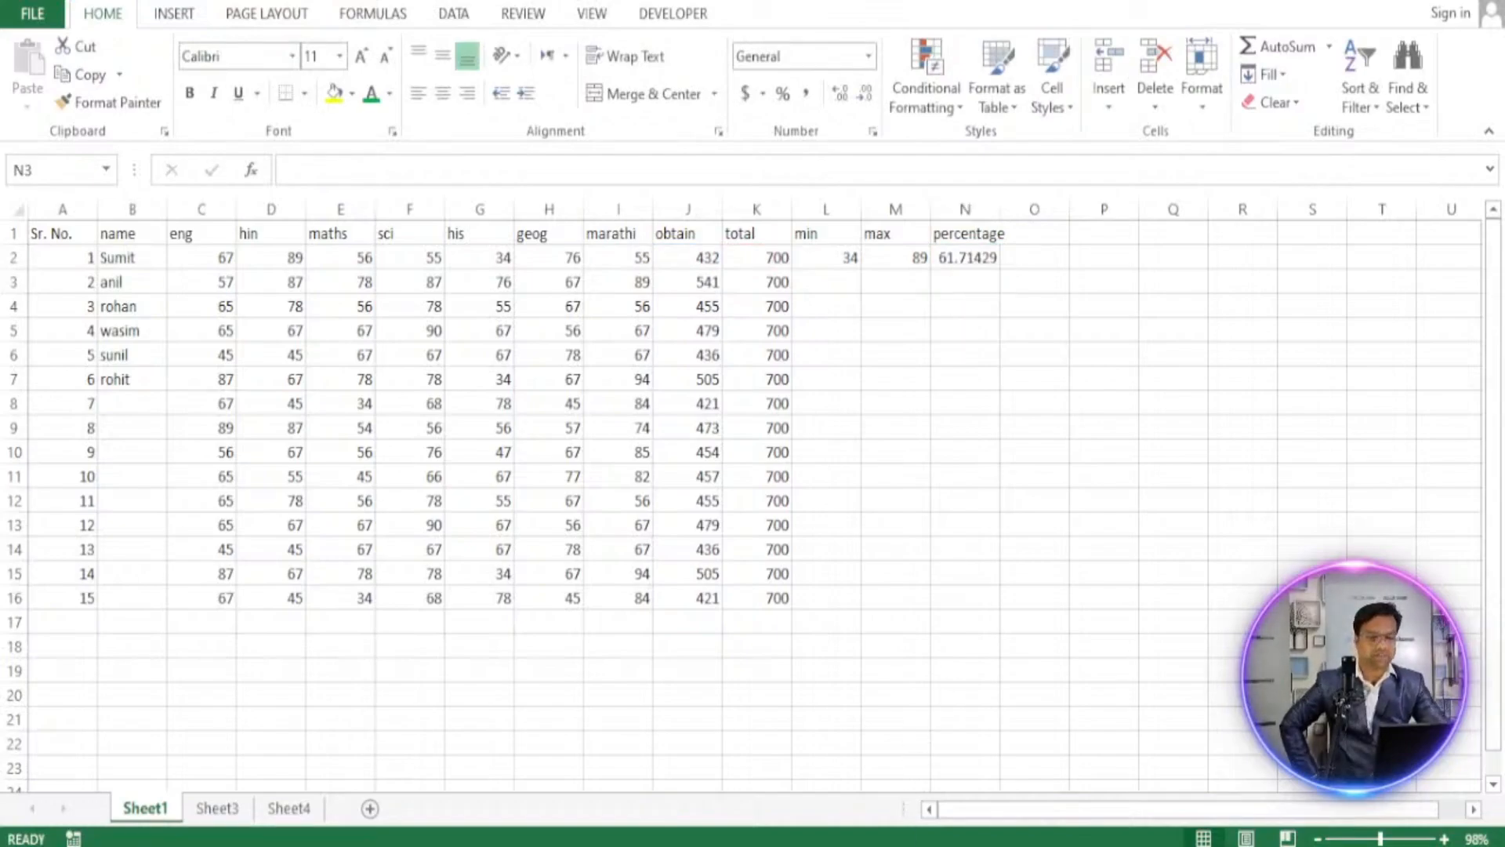
# Add the column heading result in O1 after the percentage column.
pyautogui.click(1059, 237)
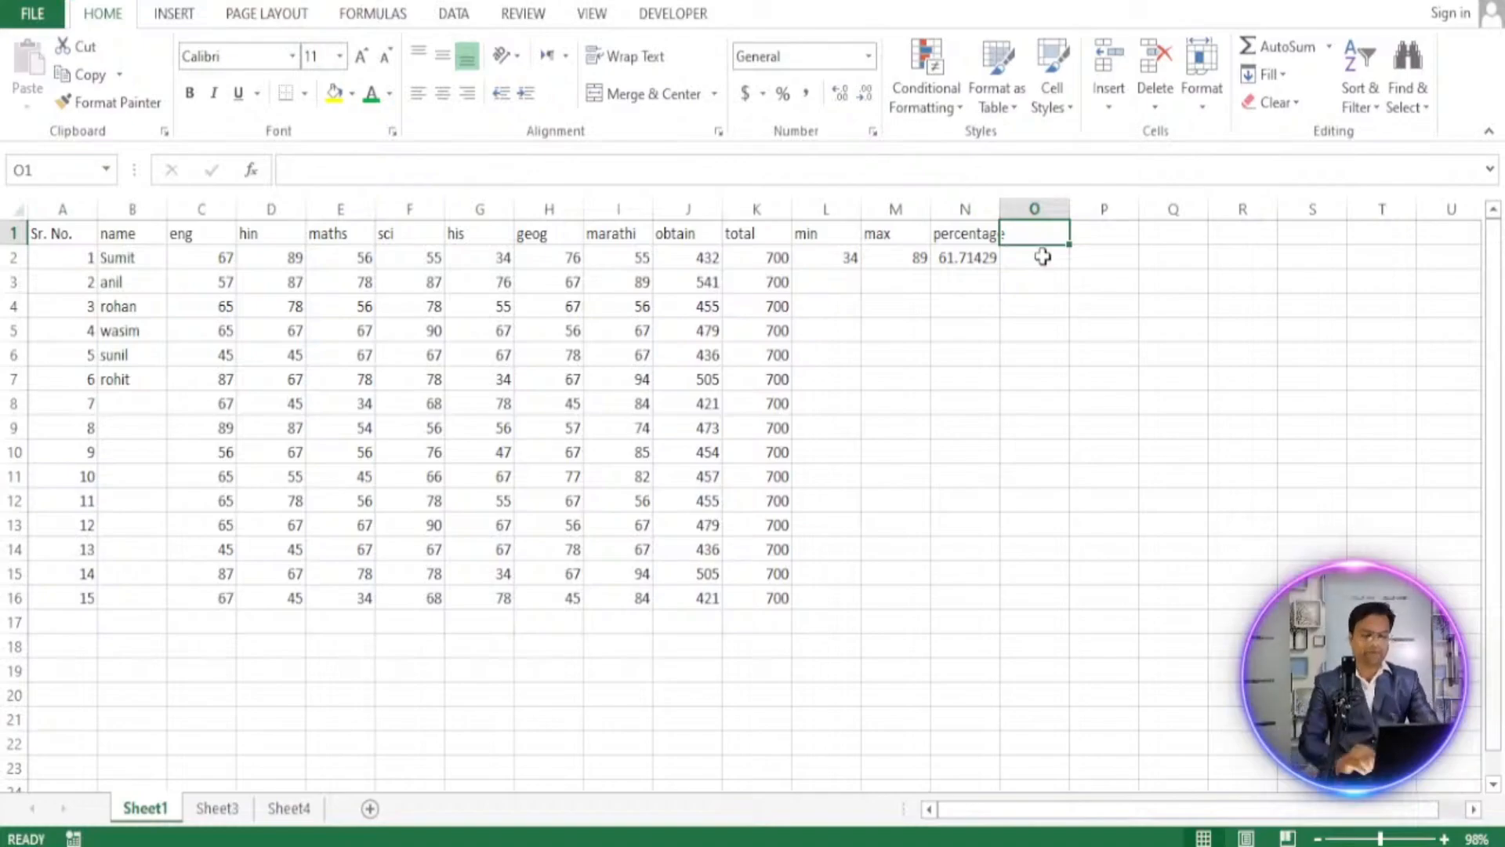
pyautogui.write('result')
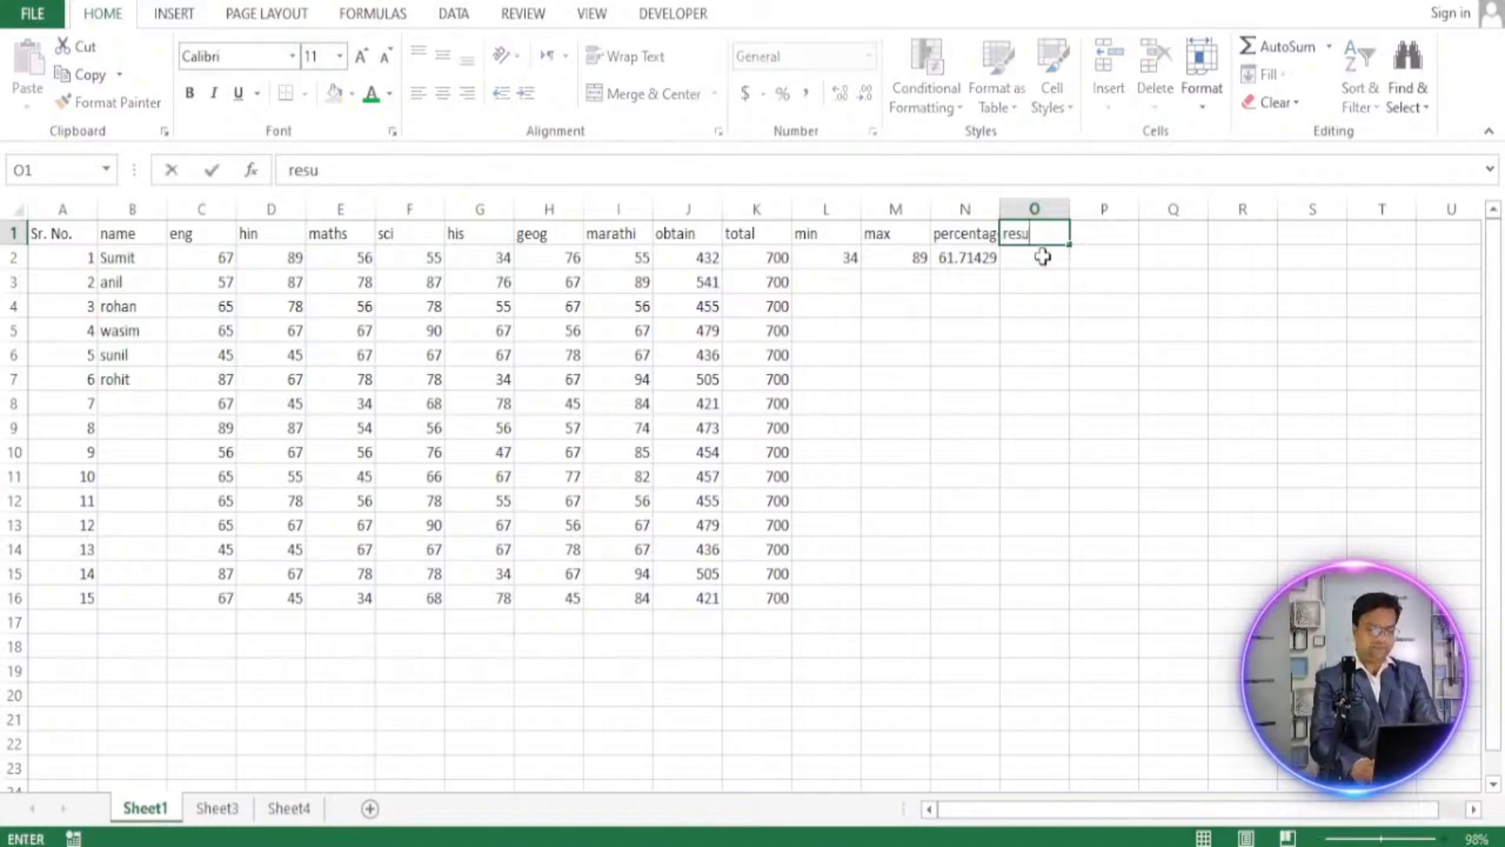
pyautogui.press('Return')
pyautogui.press('Return')
pyautogui.press('Return')
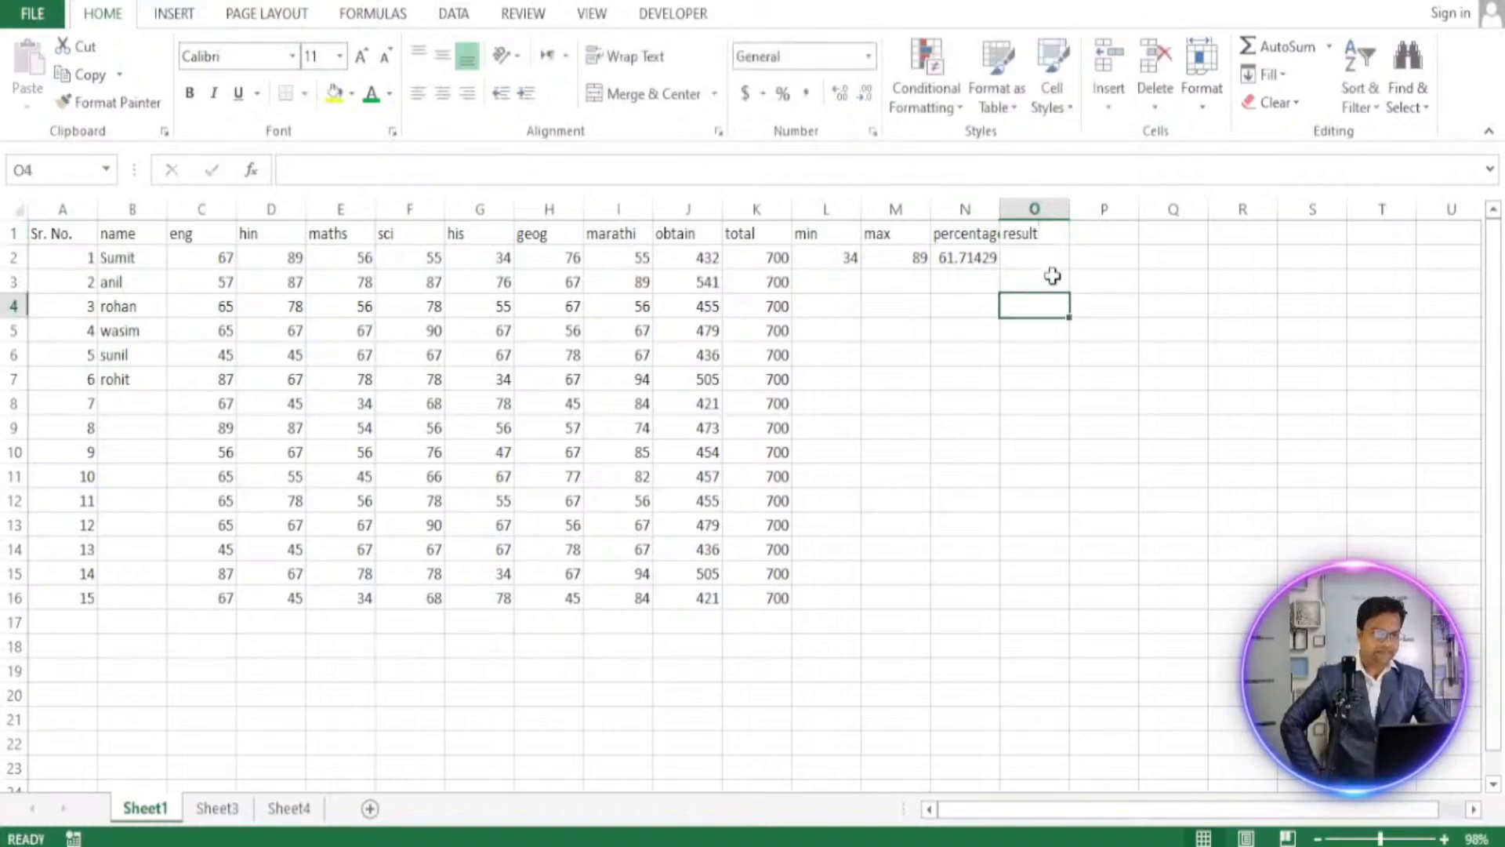
# Examine the first student's seven subject marks in C2:I2 as the basis for a pass or fail result.
pyautogui.click(1049, 259)
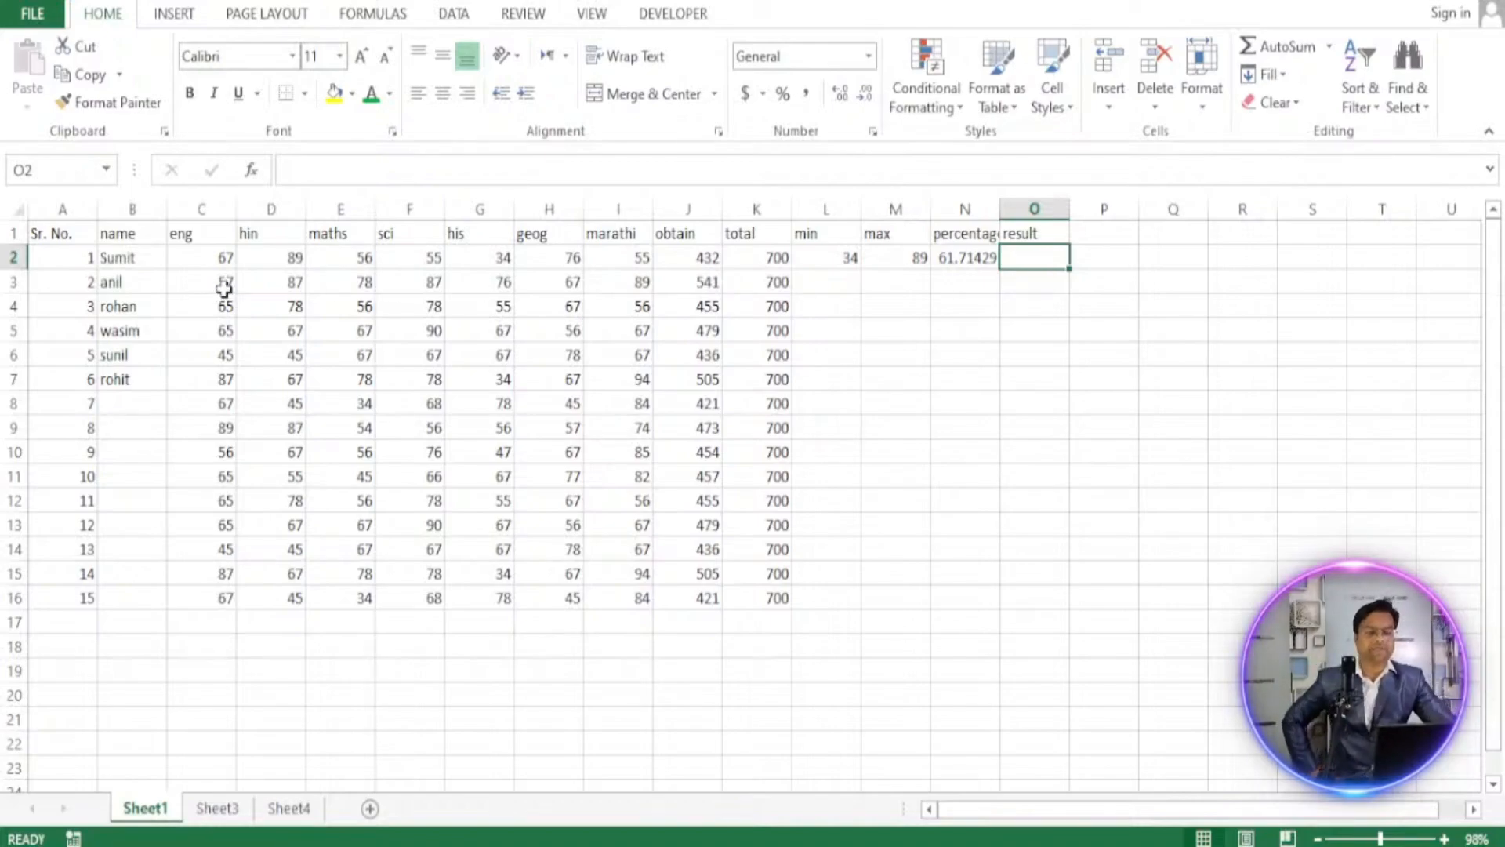
pyautogui.moveTo(206, 259); pyautogui.dragTo(627, 268)
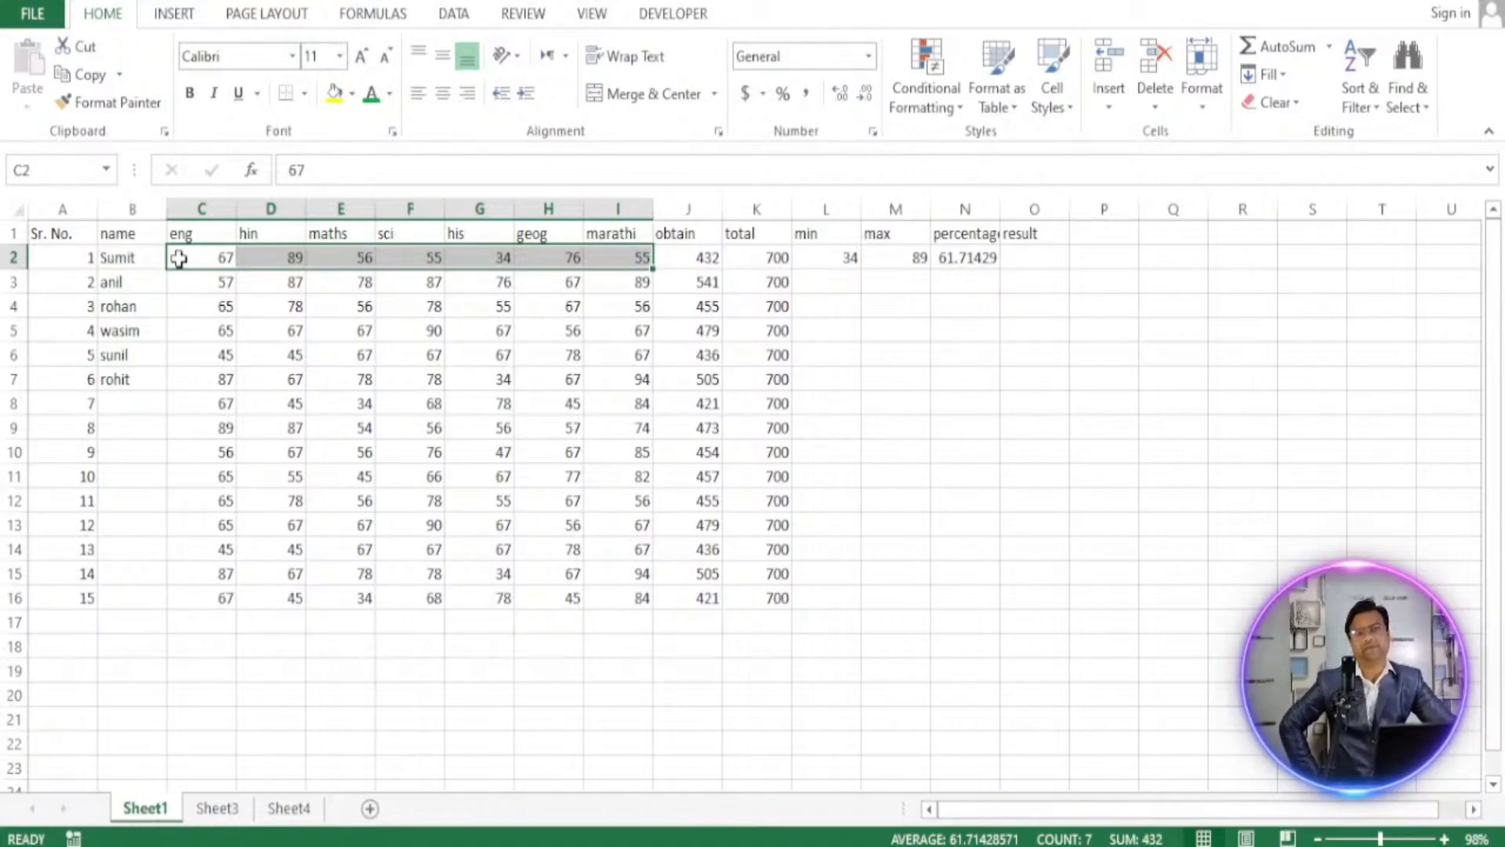
pyautogui.click(206, 305)
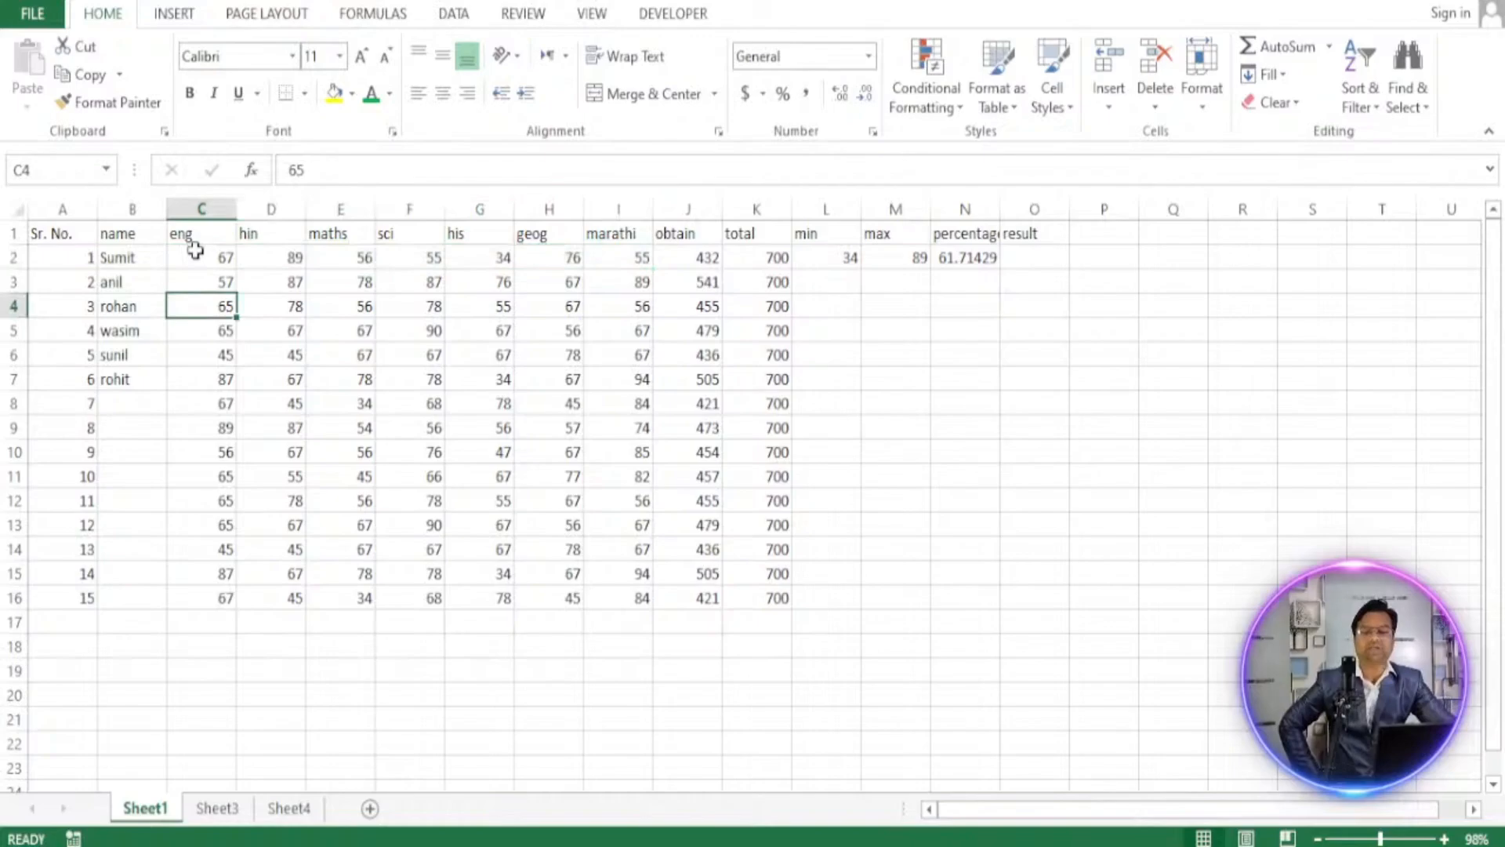
pyautogui.moveTo(221, 259); pyautogui.dragTo(627, 260)
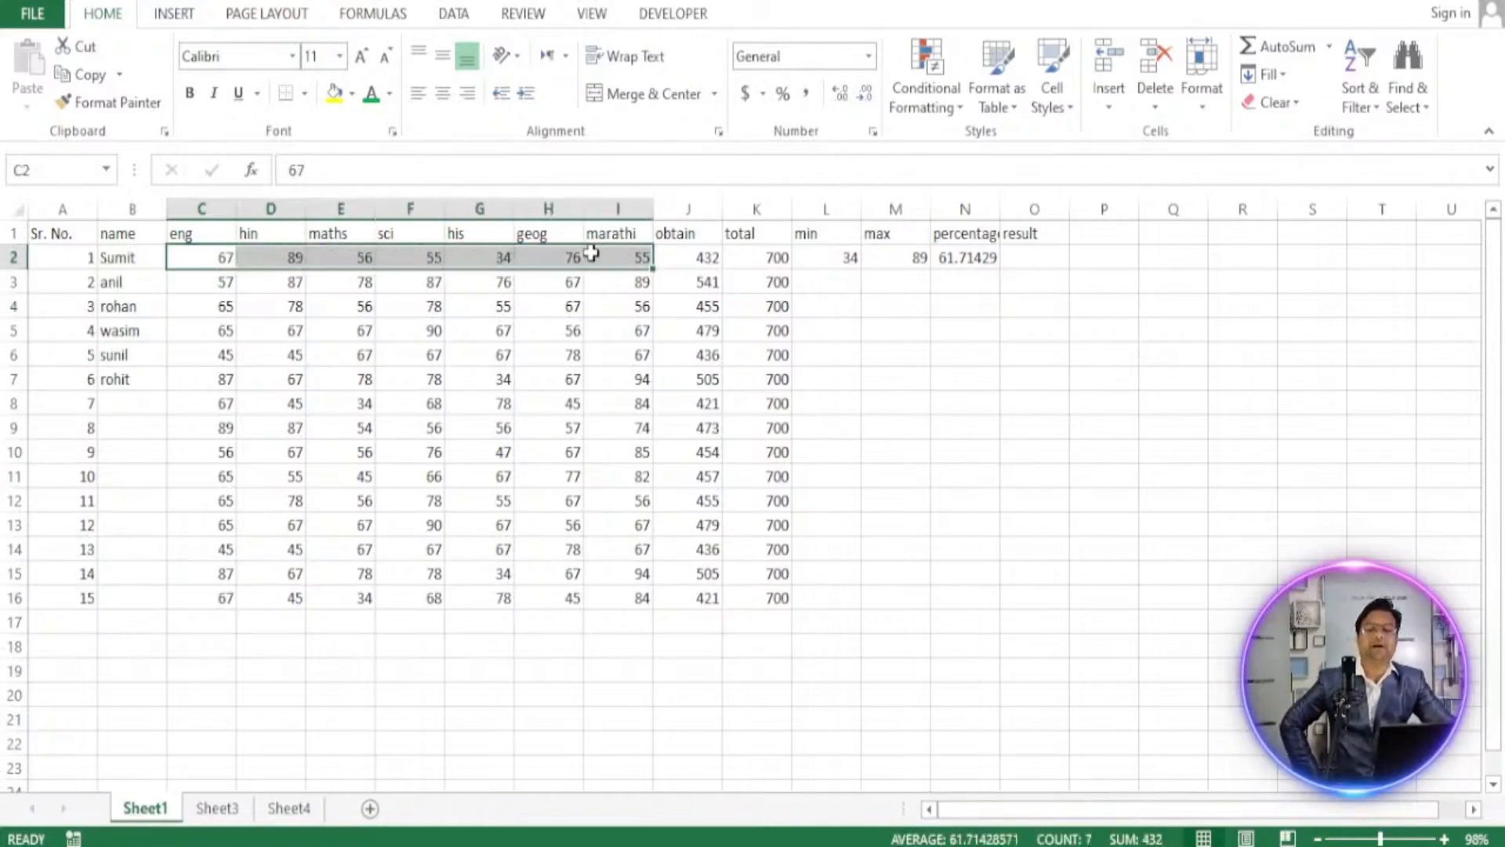
pyautogui.click(369, 257)
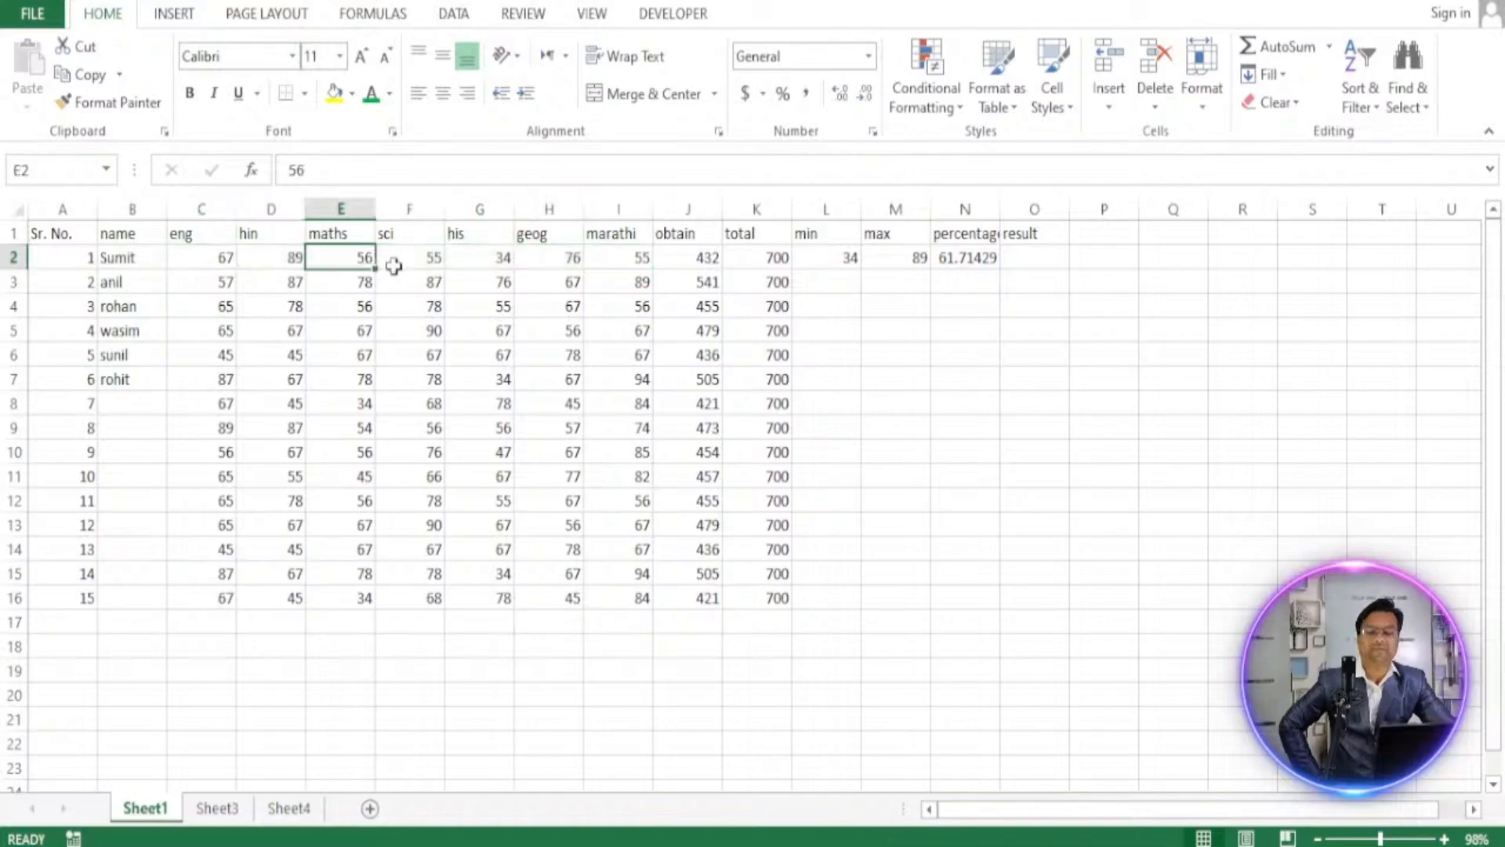
pyautogui.click(431, 264)
pyautogui.moveTo(209, 260); pyautogui.dragTo(620, 264)
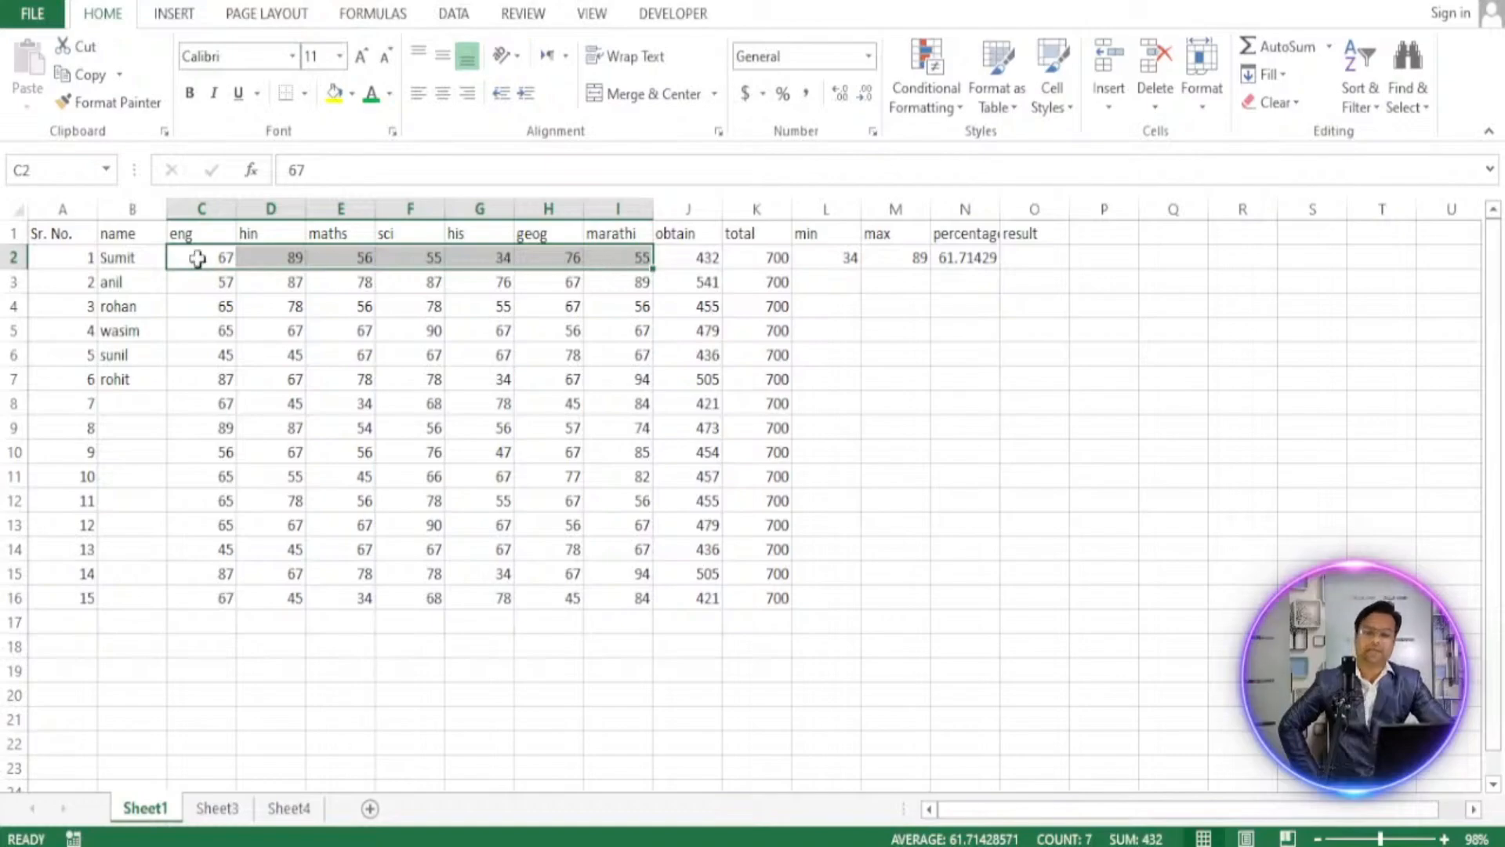
pyautogui.moveTo(200, 258); pyautogui.dragTo(628, 262)
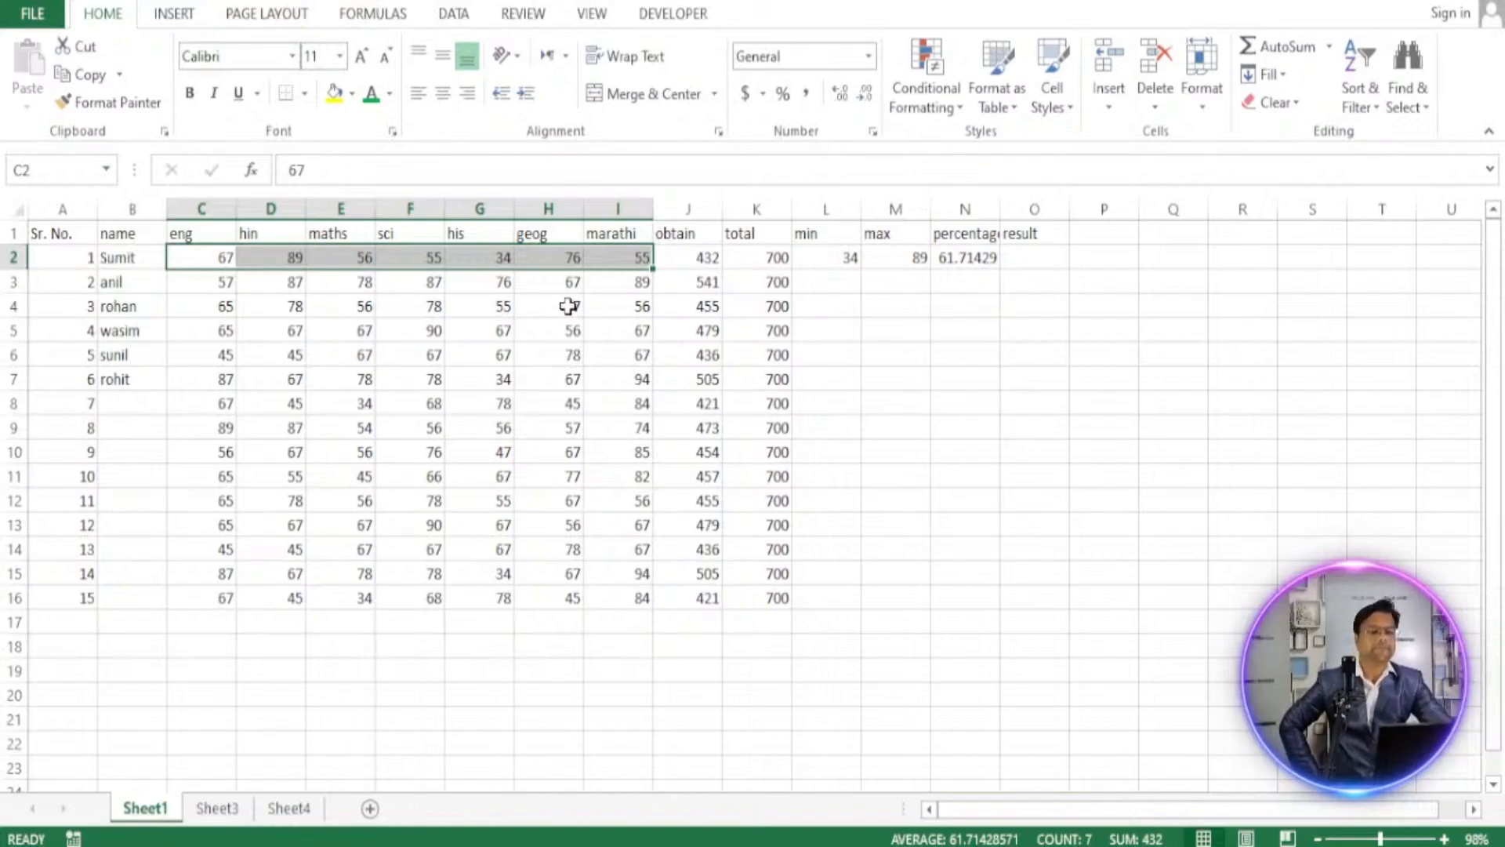
# Determine the first student's result in O2 from the minimum mark with the formula =IF(L2>=35,"pass","fail").
pyautogui.click(1036, 255)
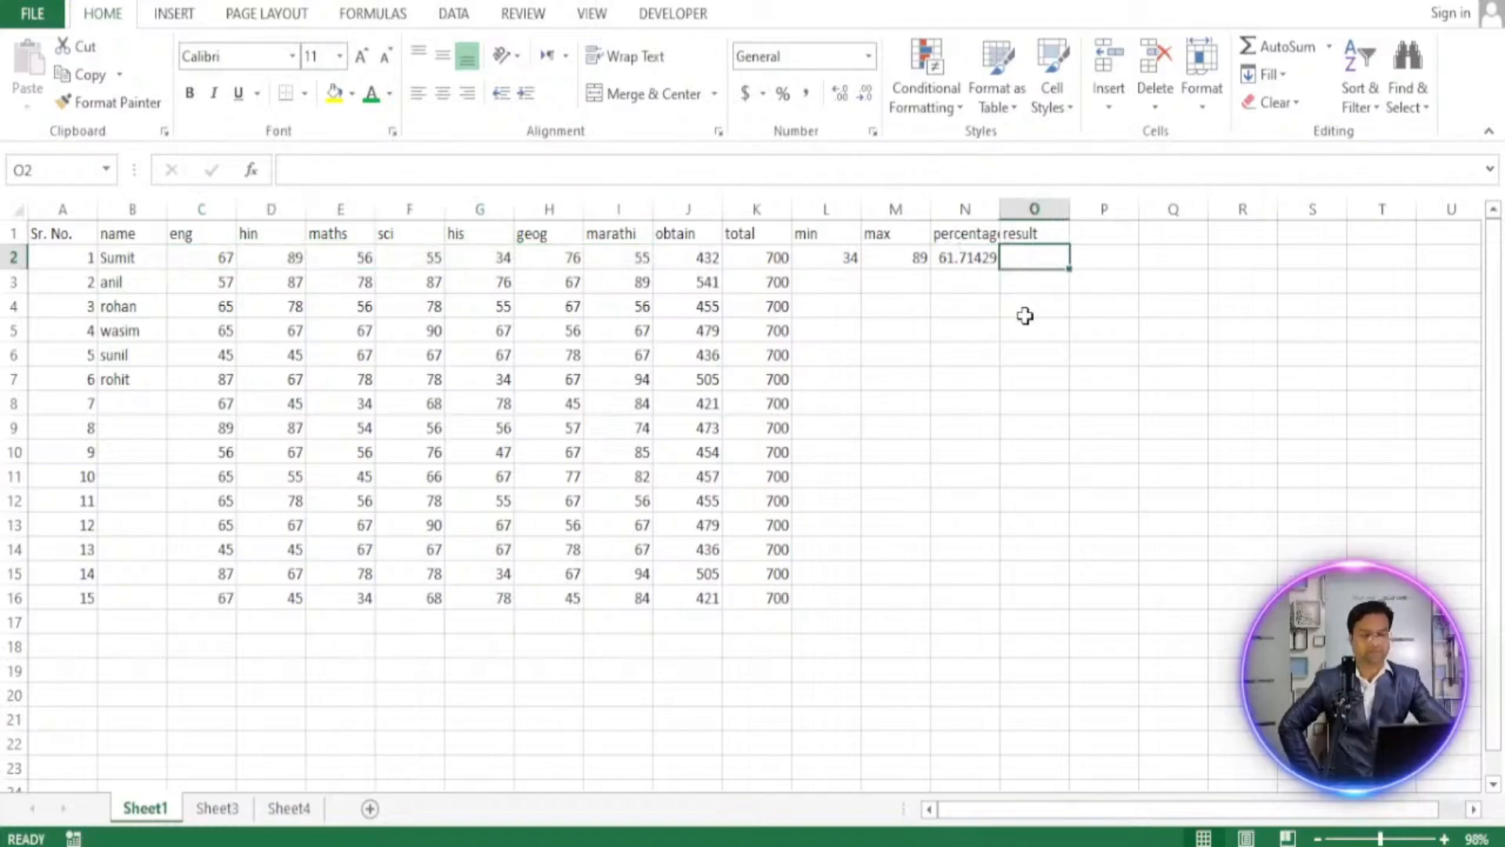
pyautogui.write('=if')
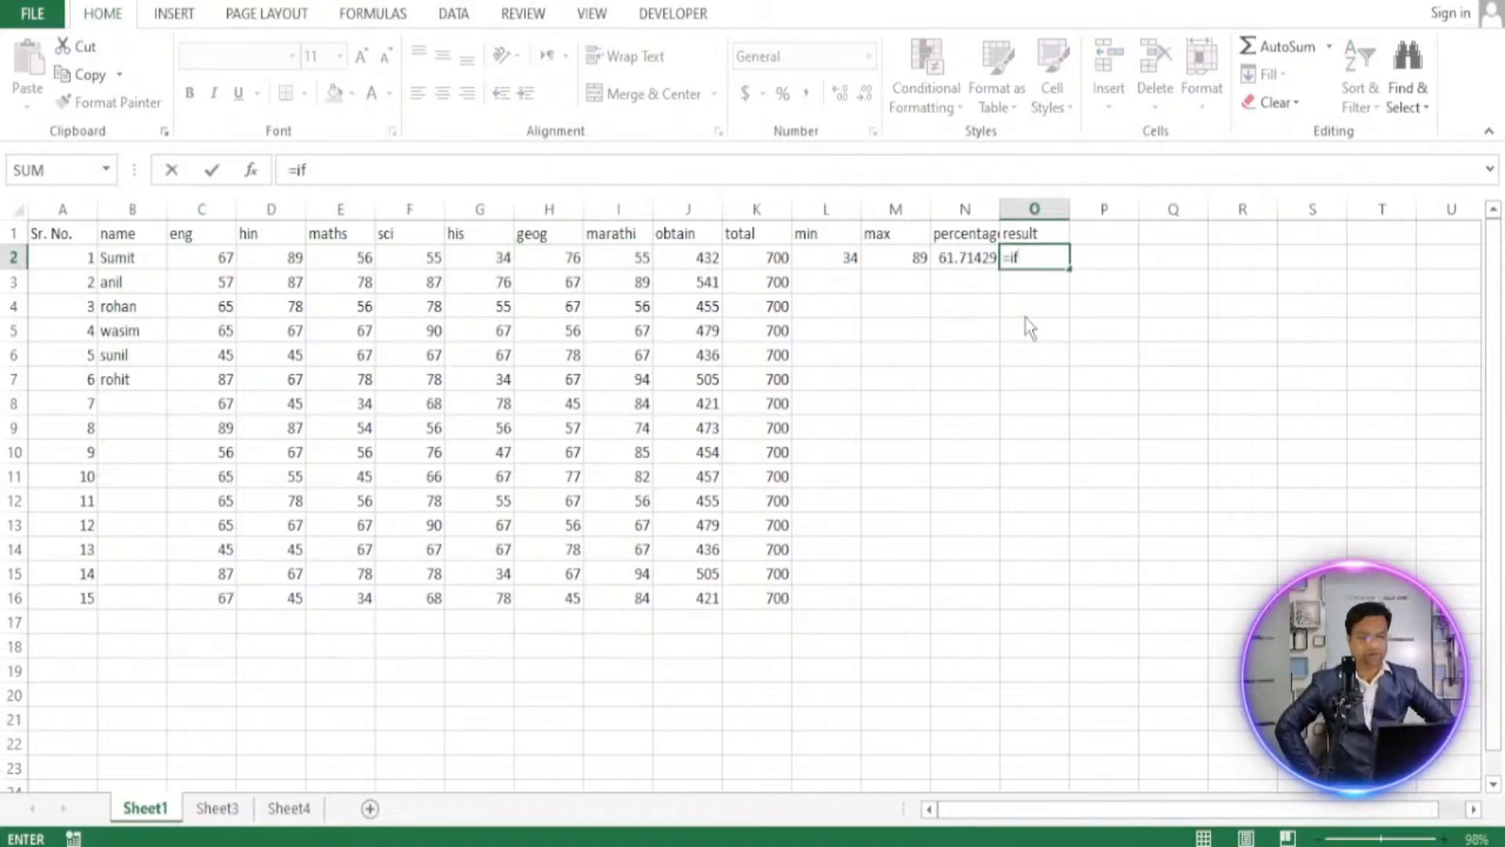
pyautogui.write('(')
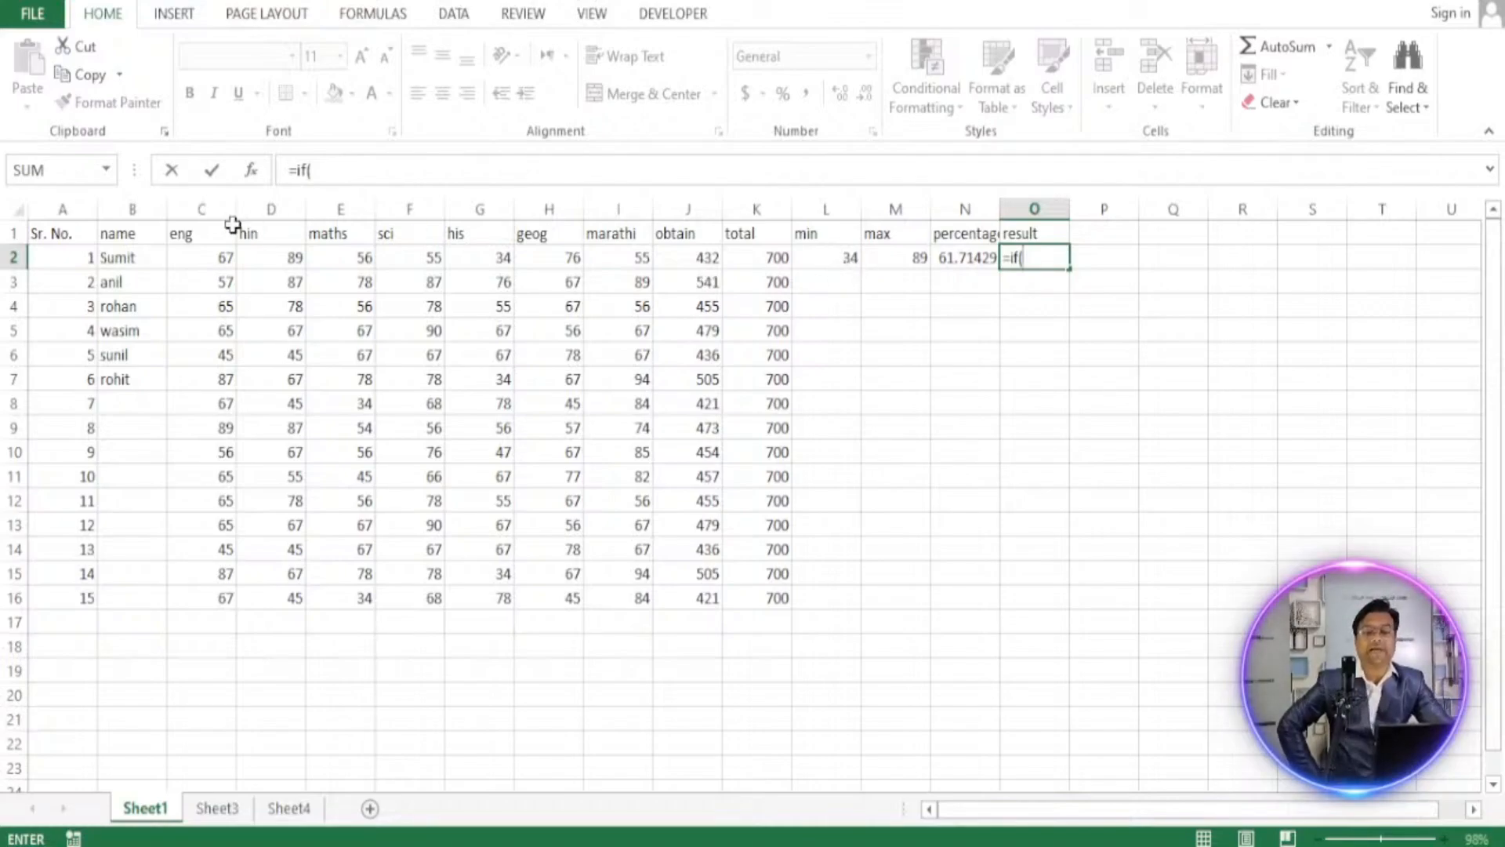
pyautogui.click(839, 258)
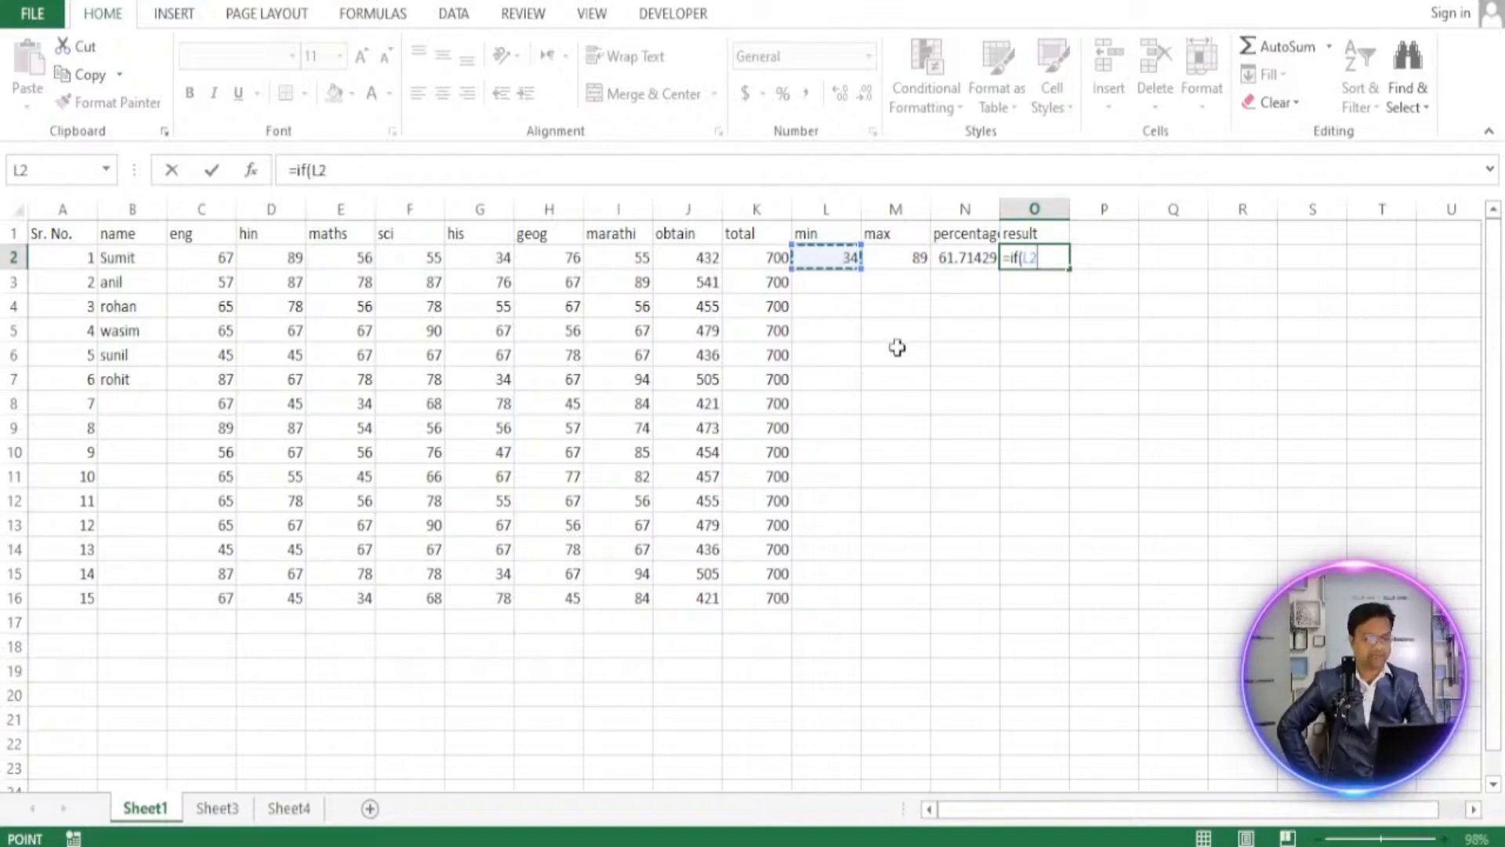
pyautogui.write('>=')
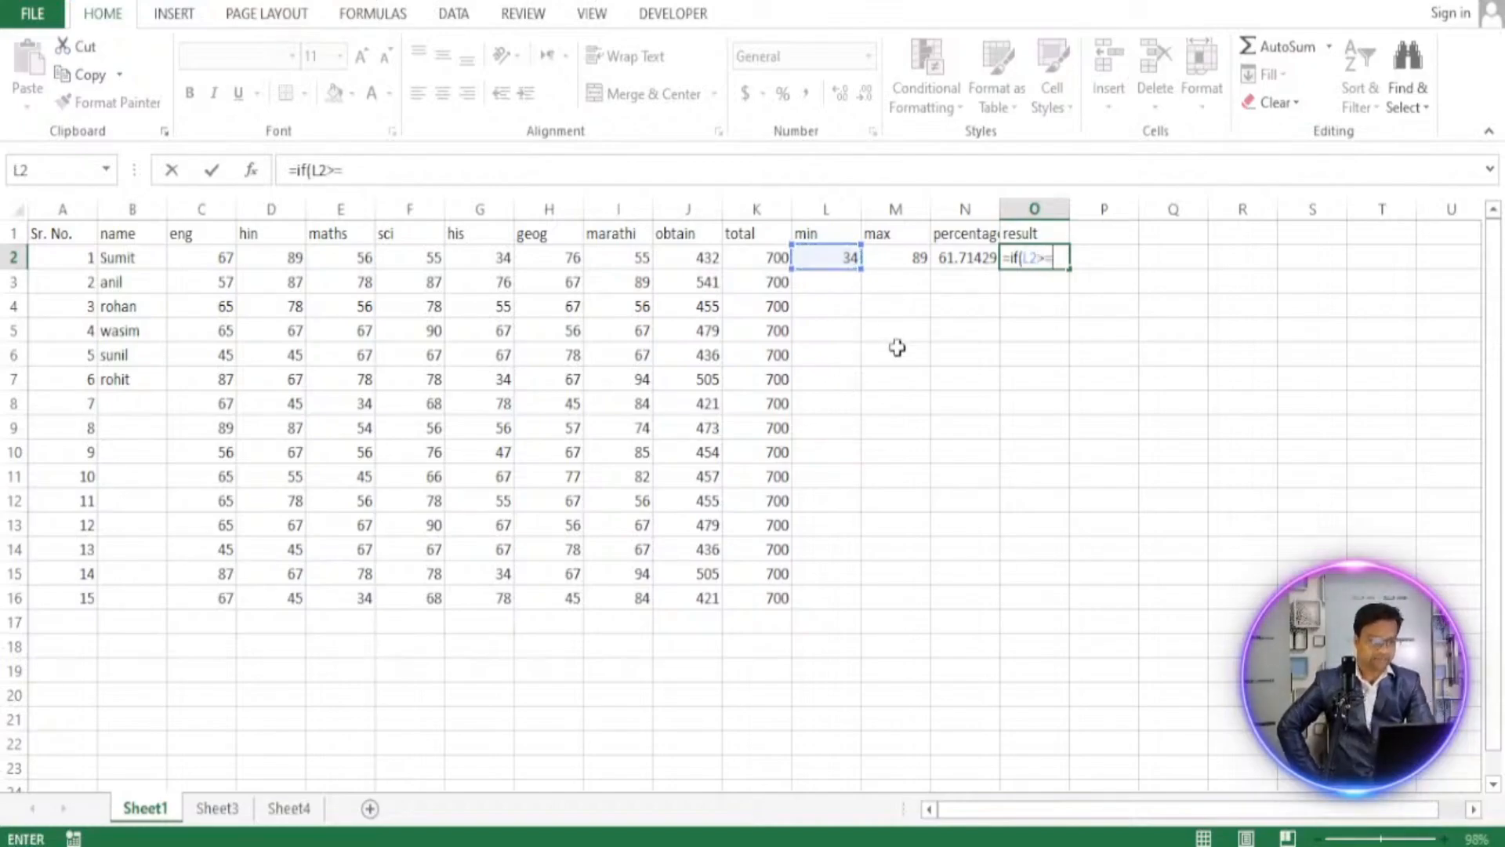
pyautogui.write('35')
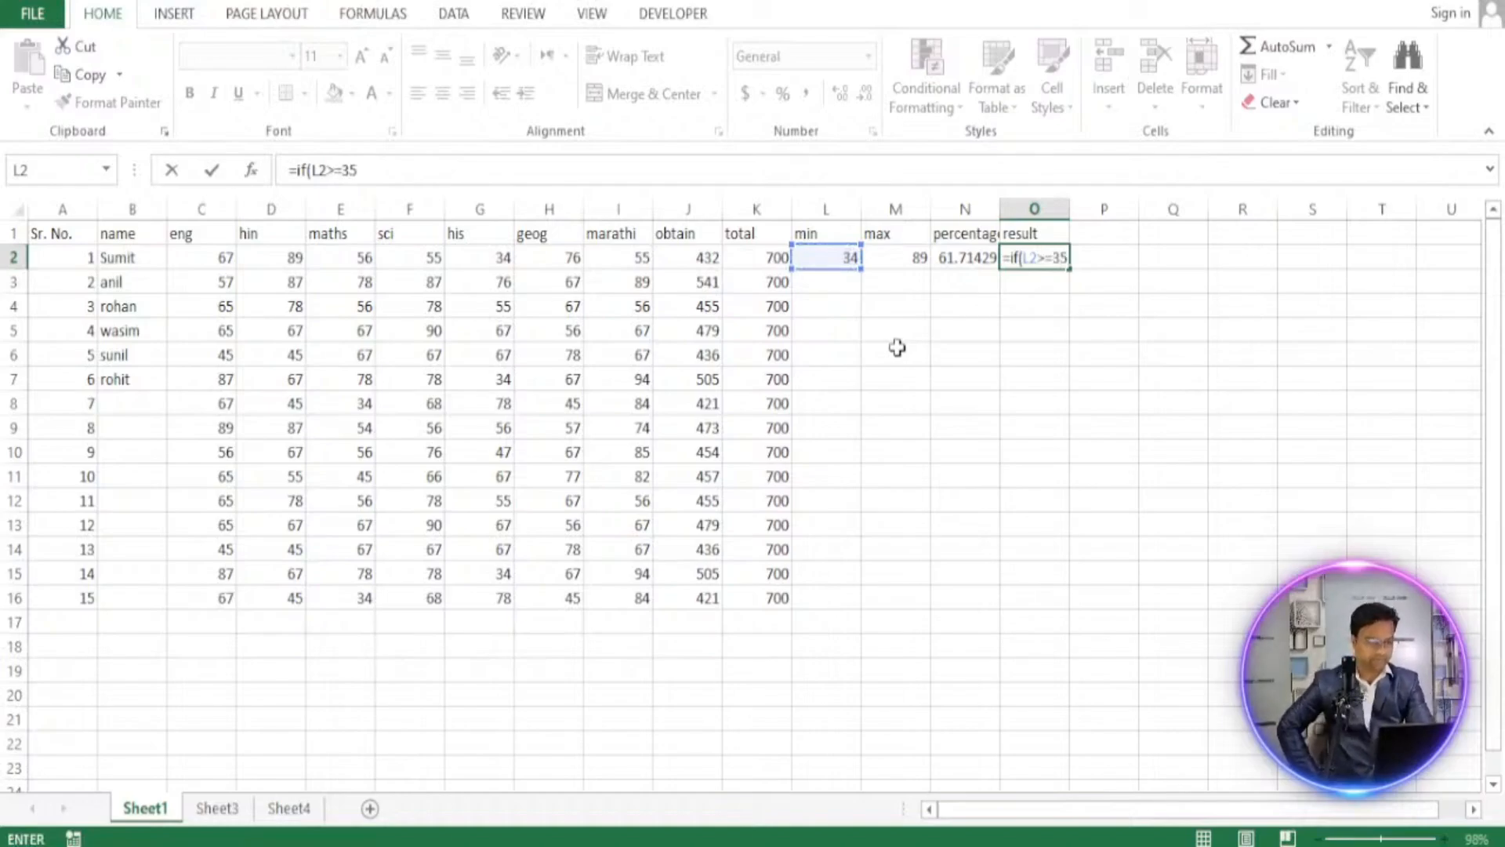
pyautogui.write(',"p')
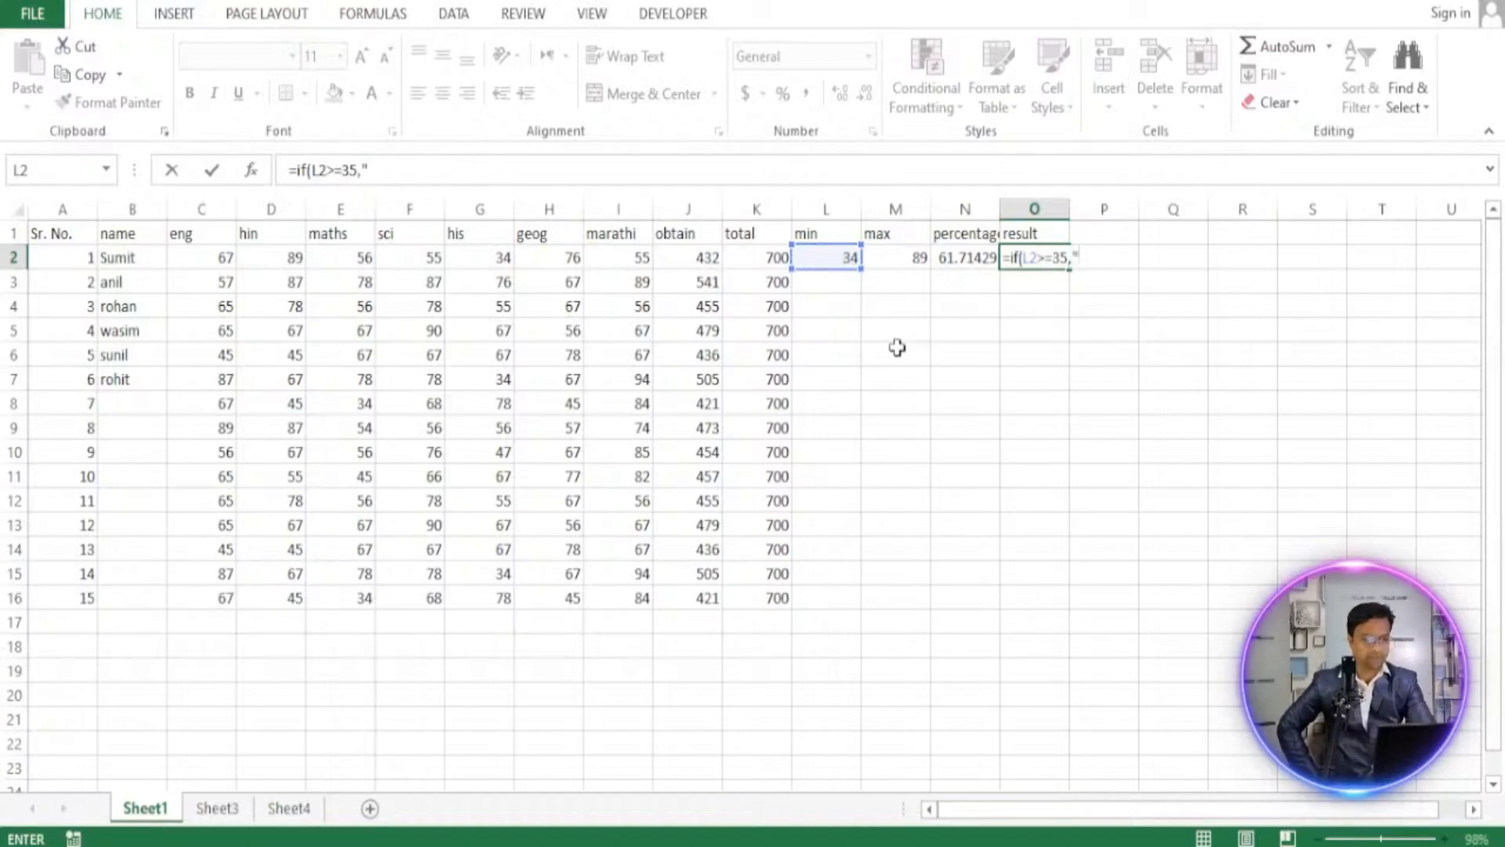
pyautogui.write('ass')
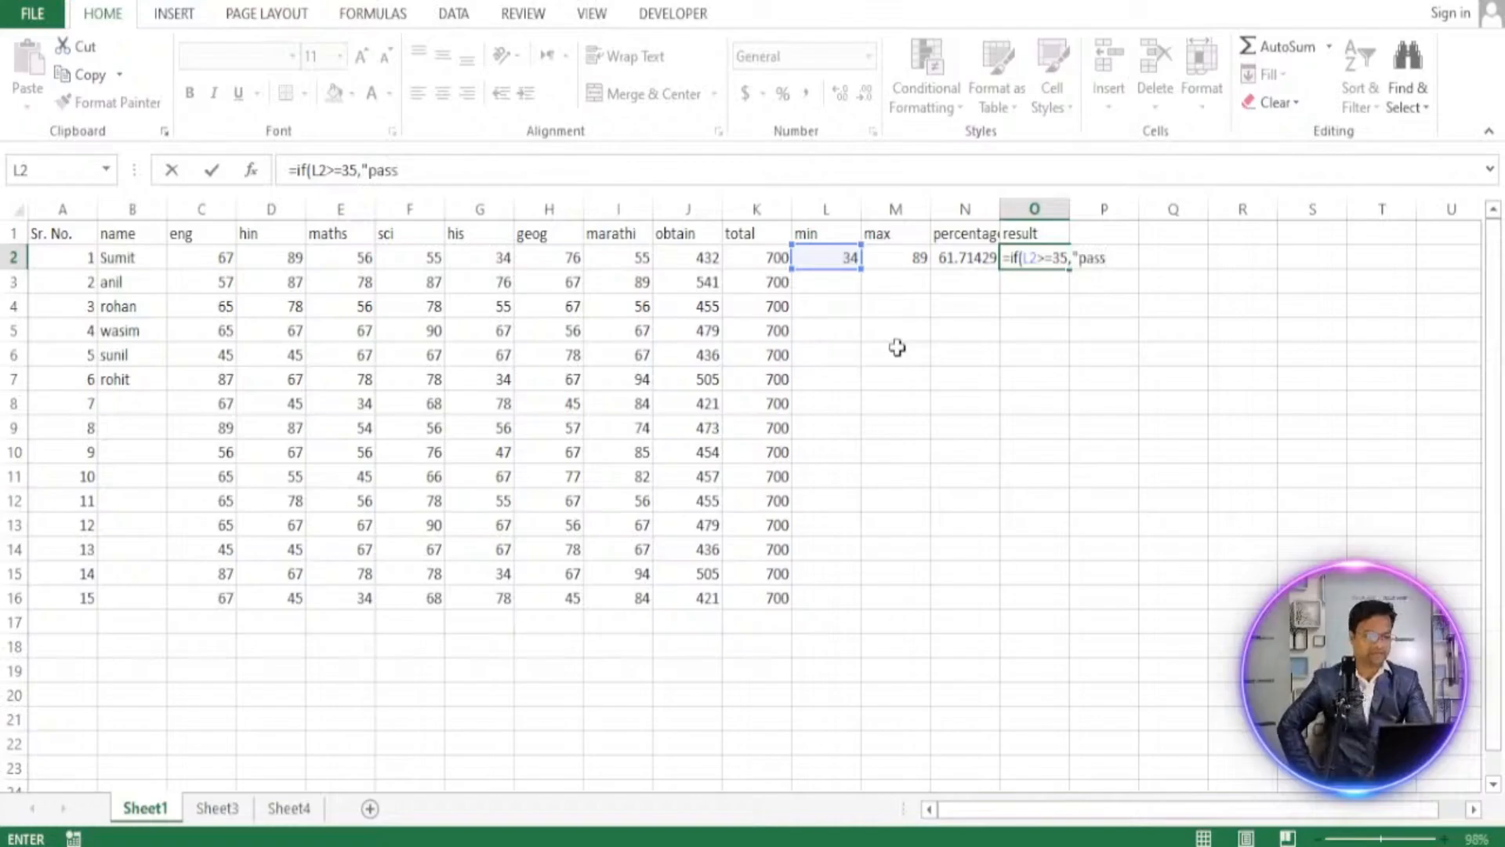
pyautogui.write('",')
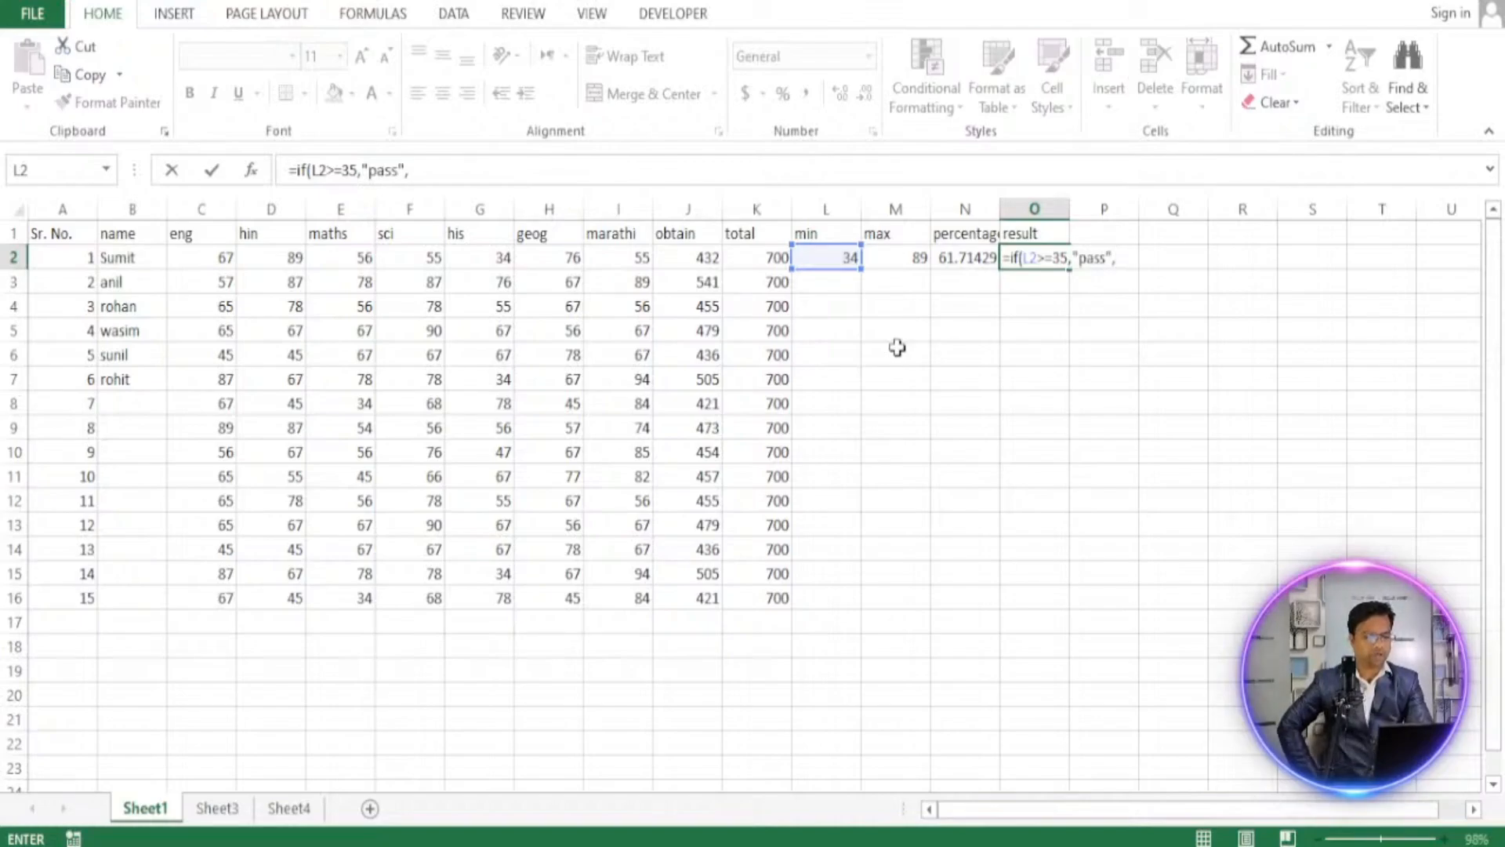
pyautogui.write('"fail')
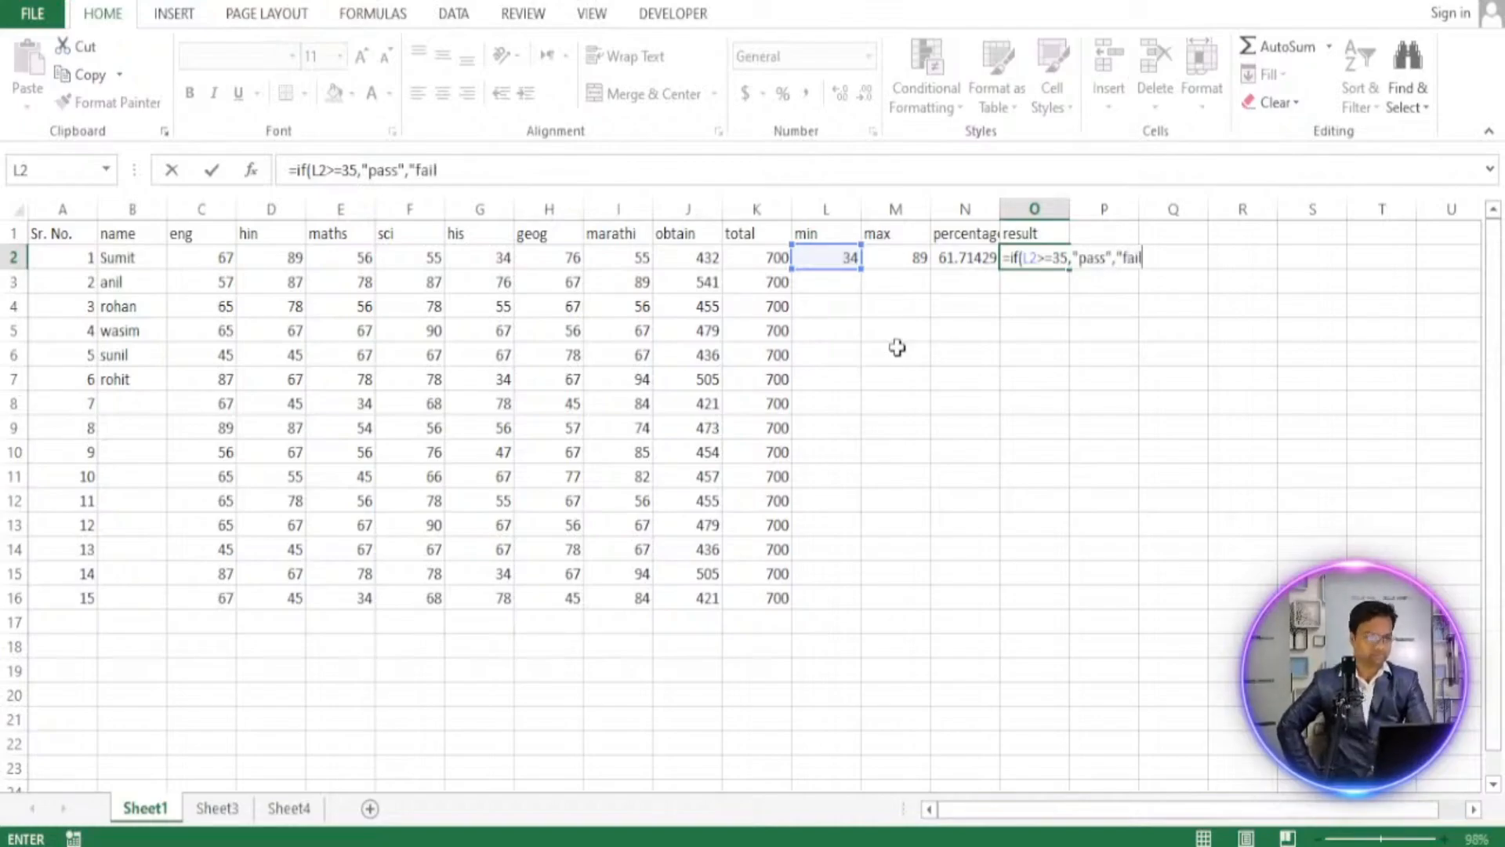
pyautogui.write('")')
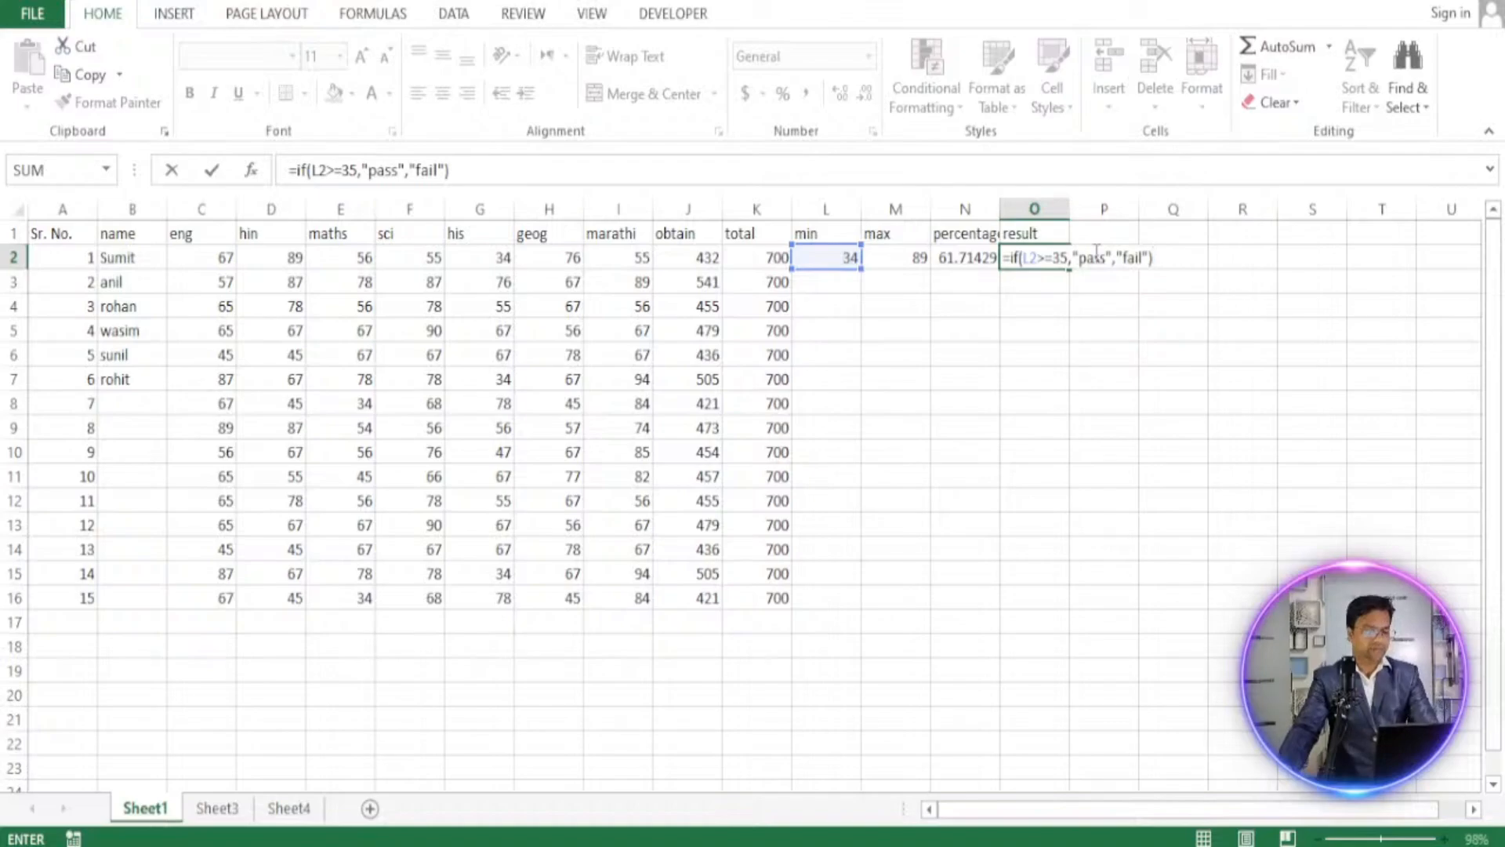
pyautogui.press('Return')
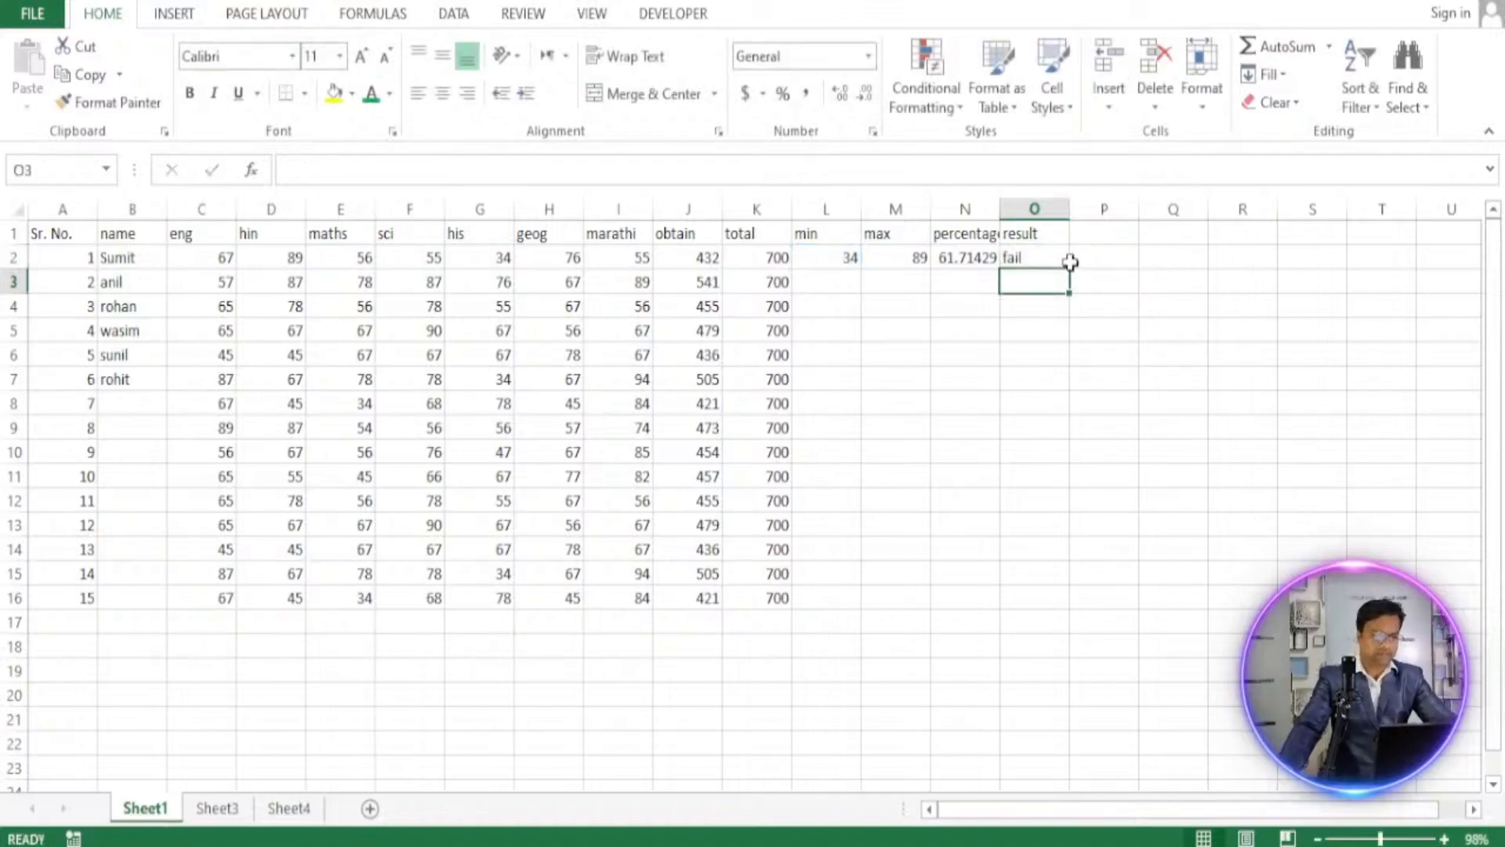
pyautogui.click(1049, 254)
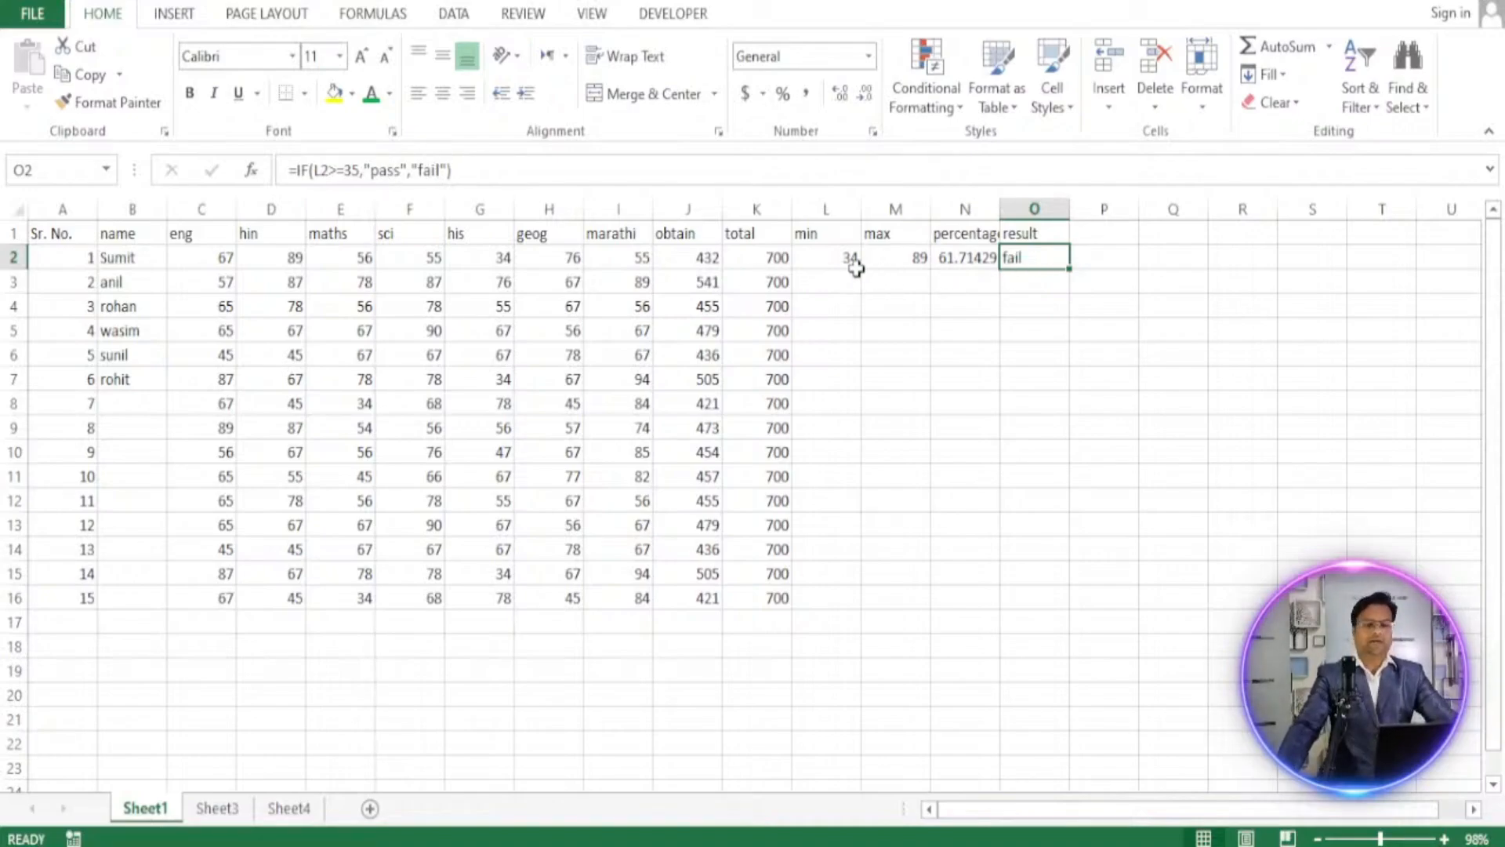
# Set the first student's history mark in G2 to 60 and check the result formula in O2.
pyautogui.click(828, 261)
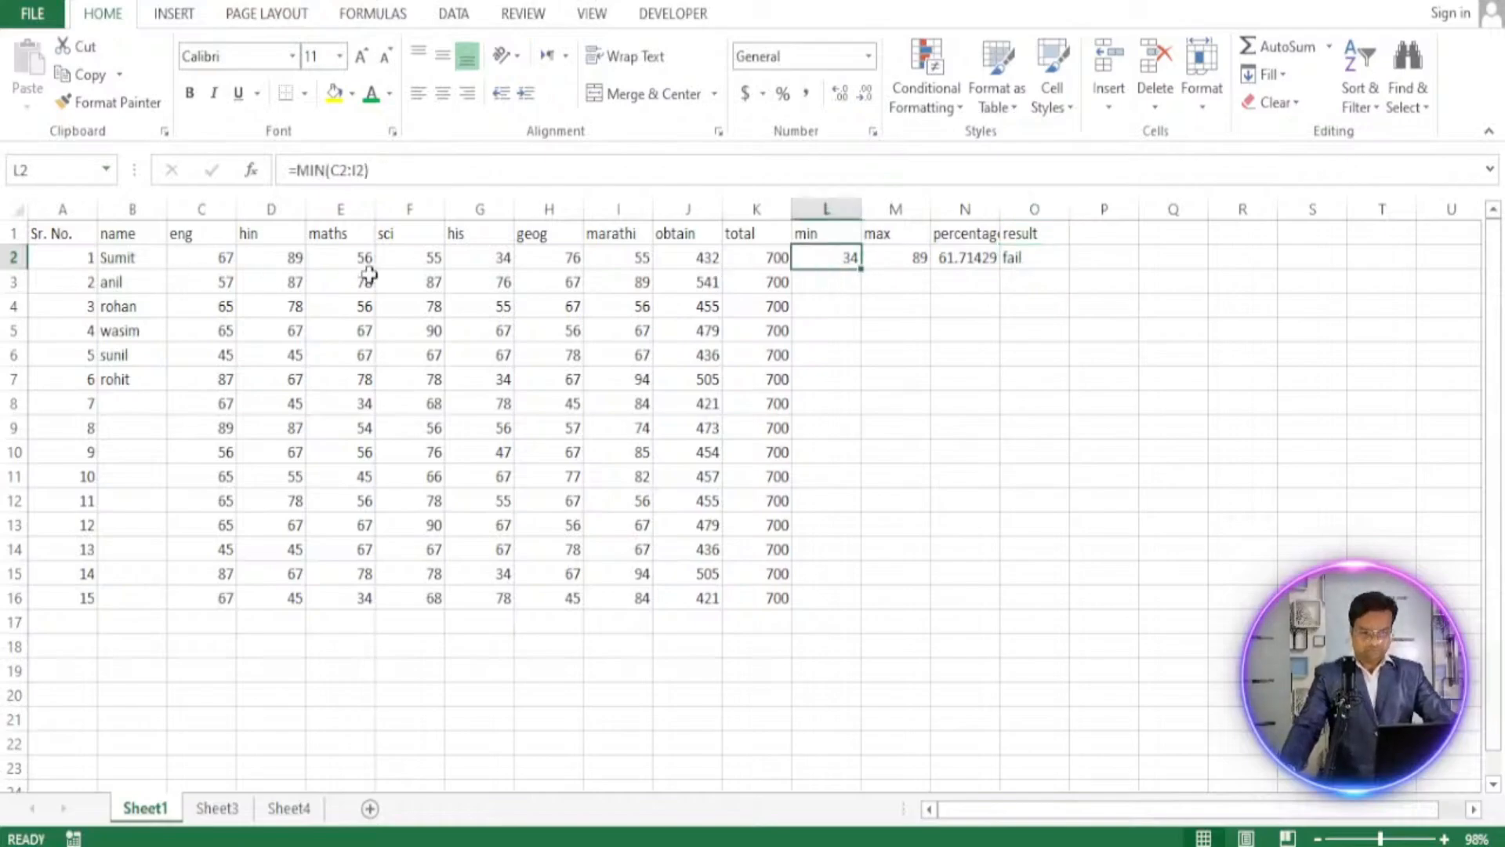
pyautogui.click(487, 261)
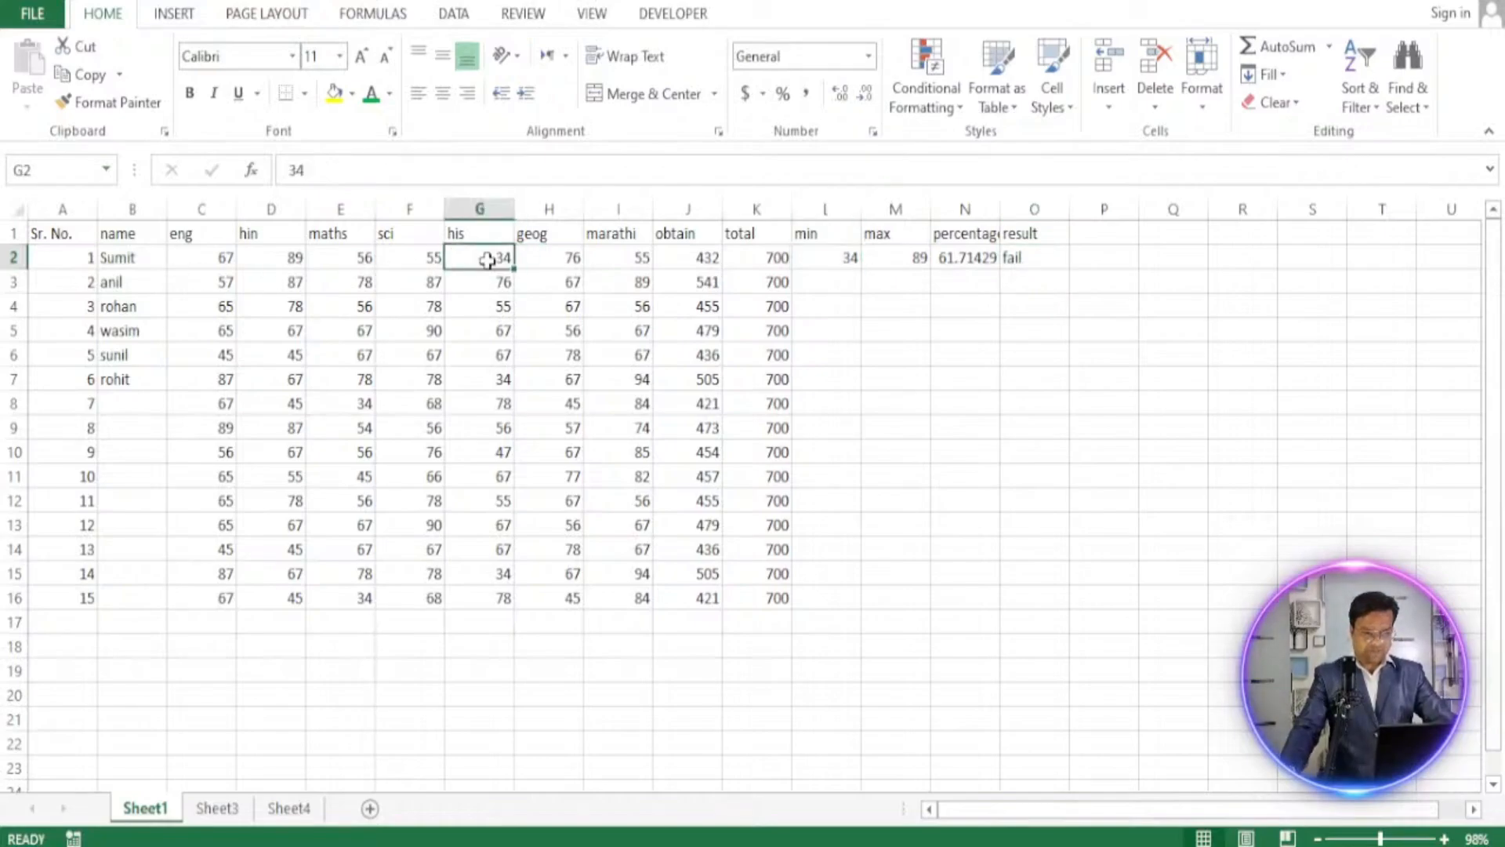
pyautogui.write('60')
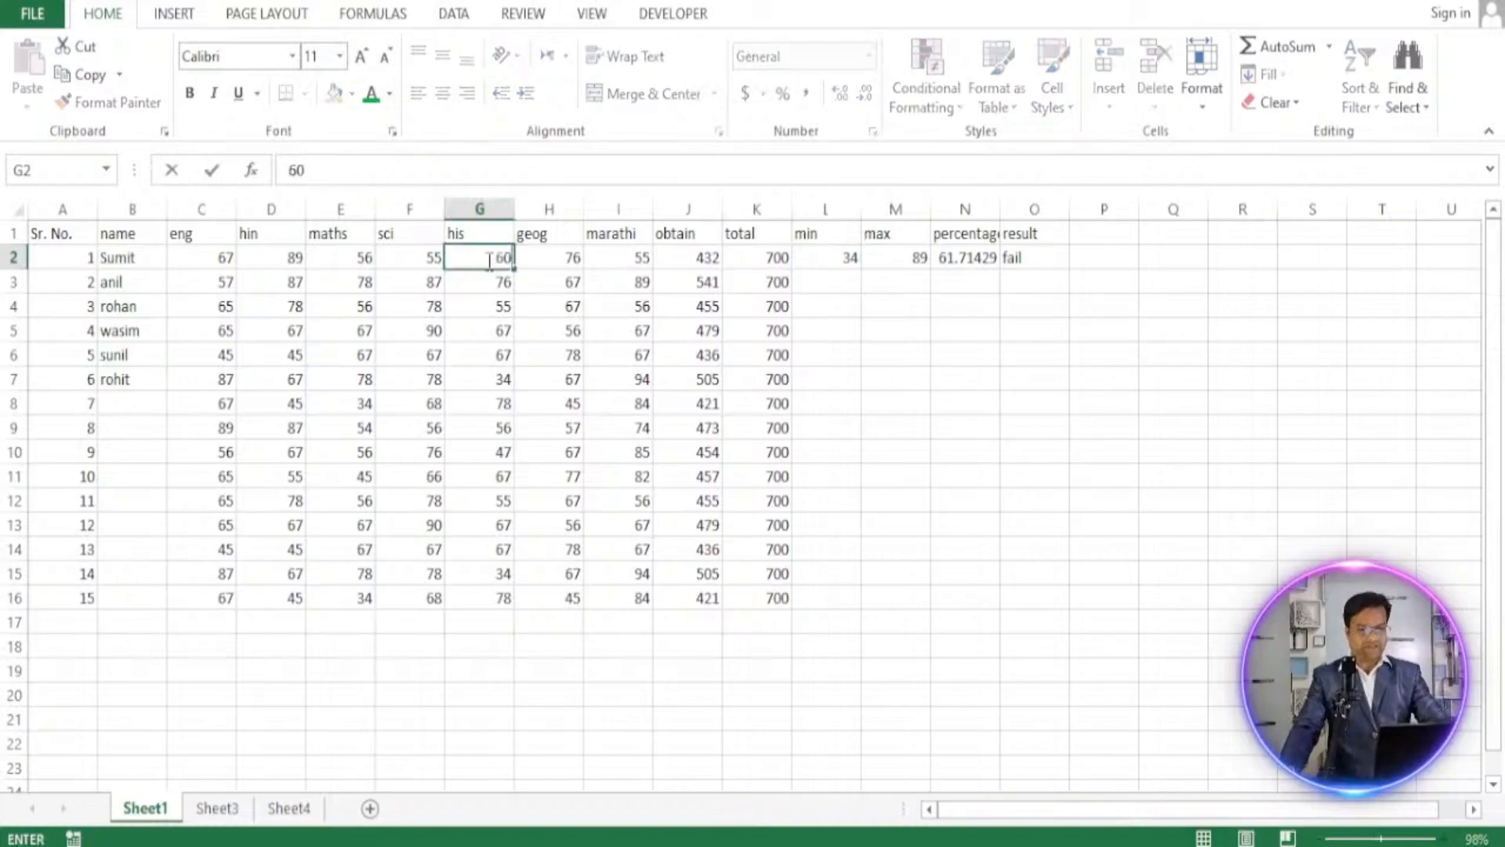
pyautogui.click(951, 378)
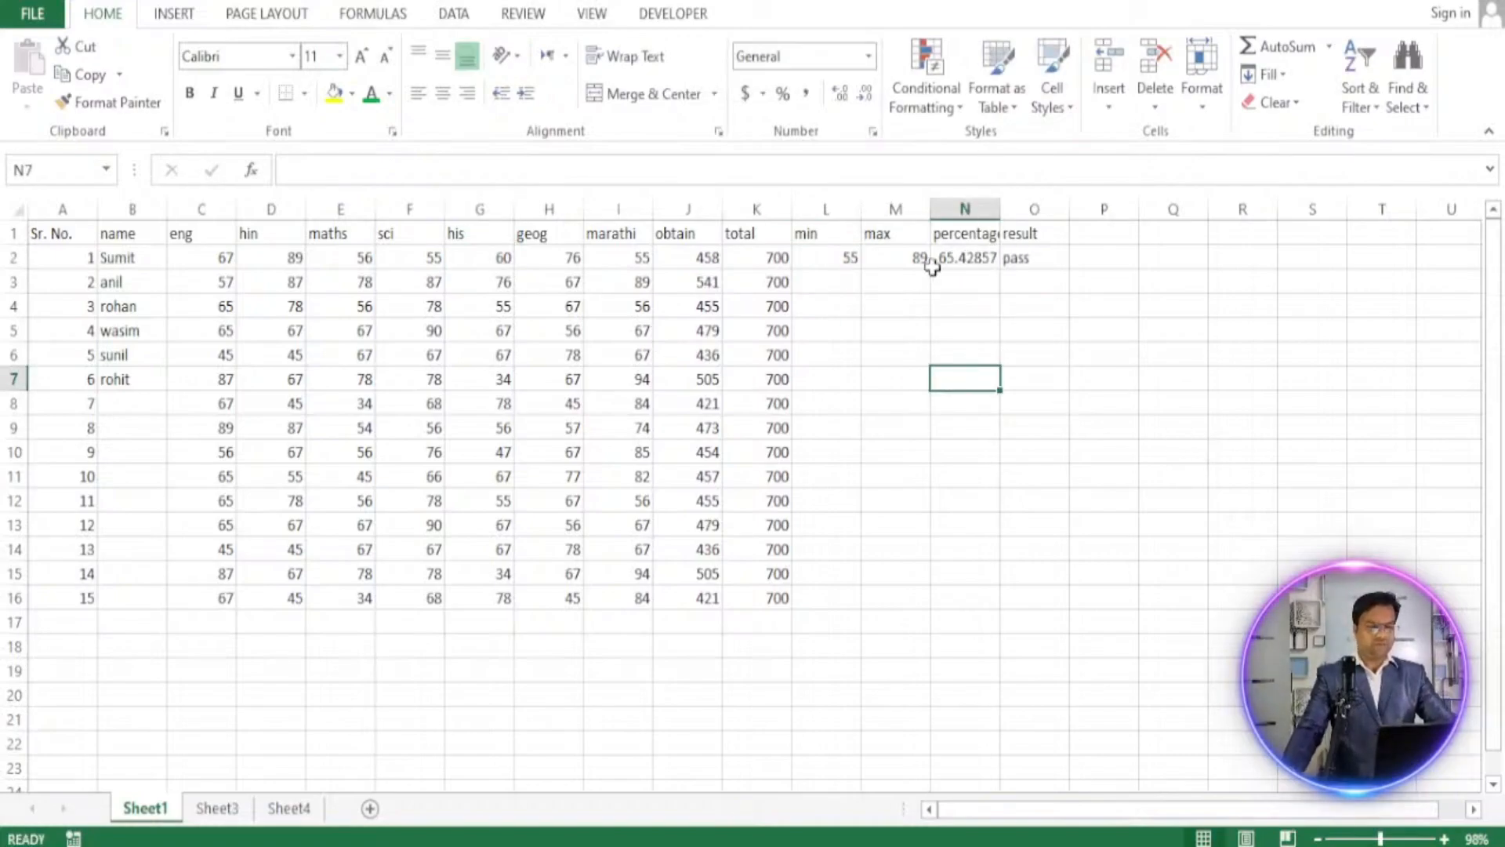
pyautogui.click(1016, 263)
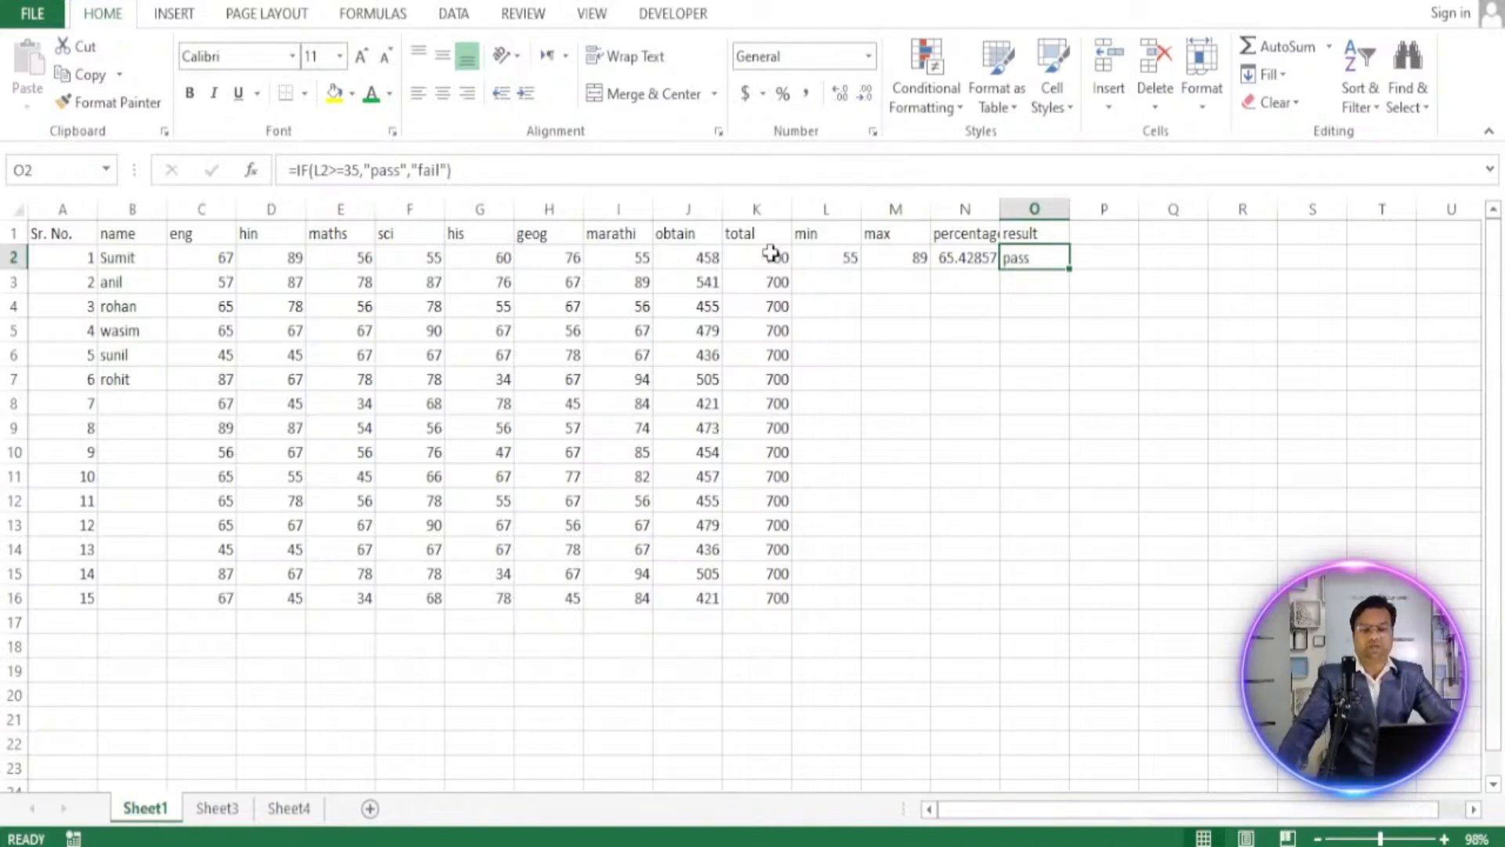
# Set the first student's history mark in G2 to 35 and check the minimum and result cells.
pyautogui.click(482, 263)
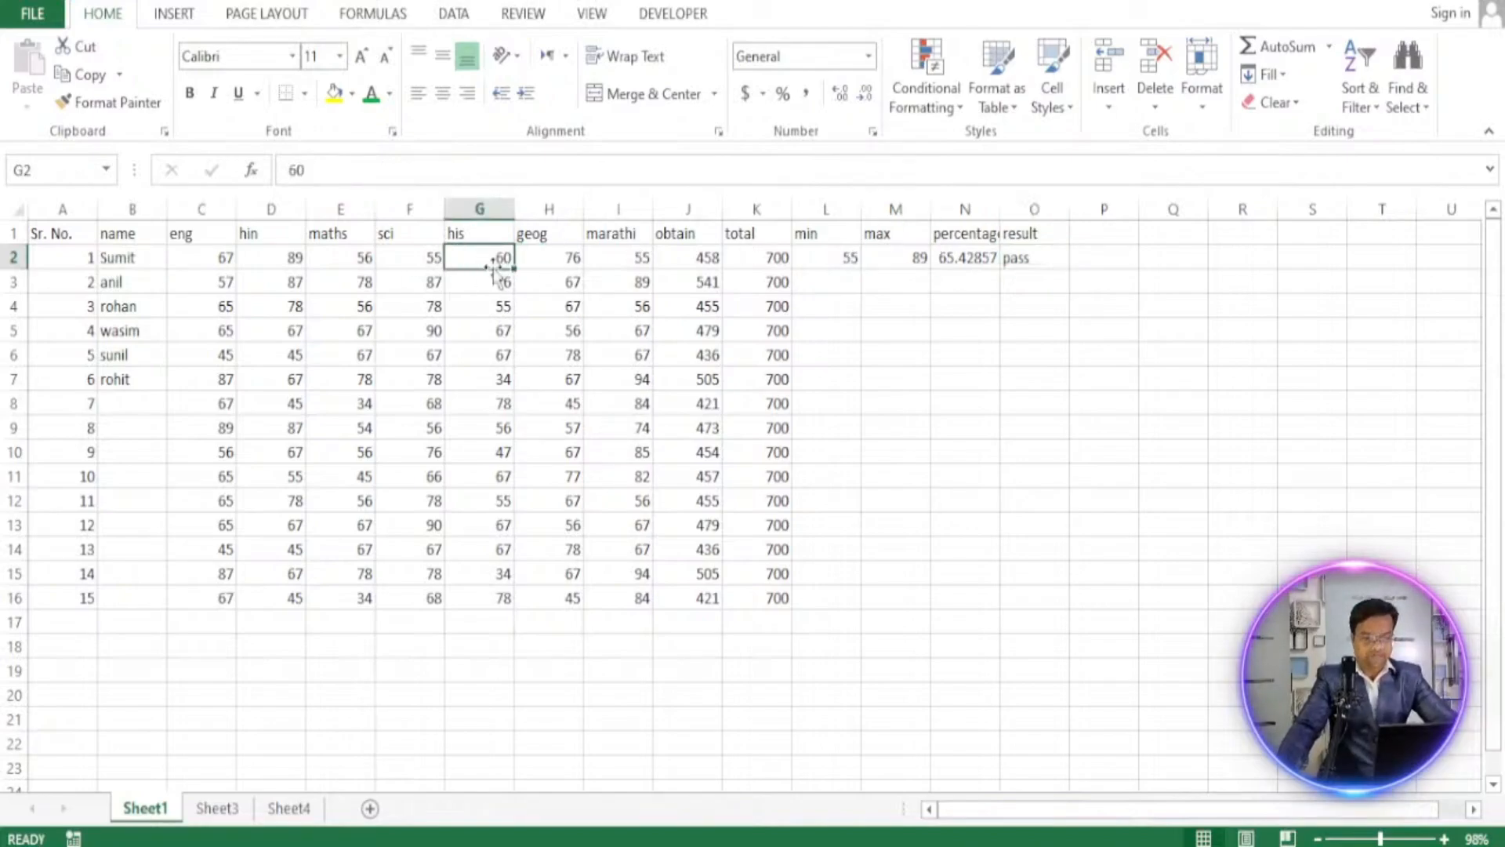
pyautogui.write('35')
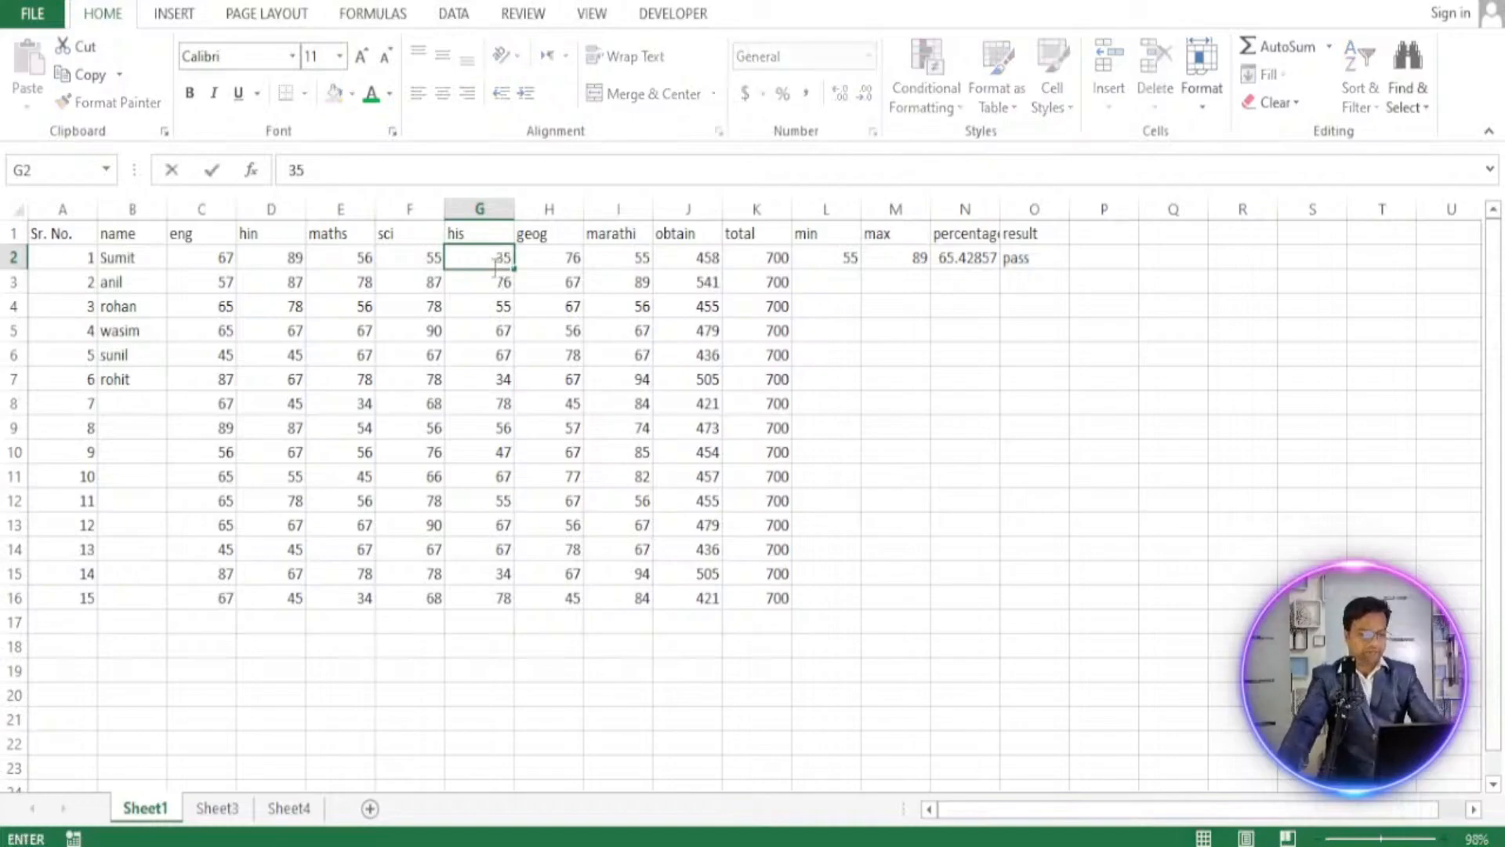
pyautogui.press('Return')
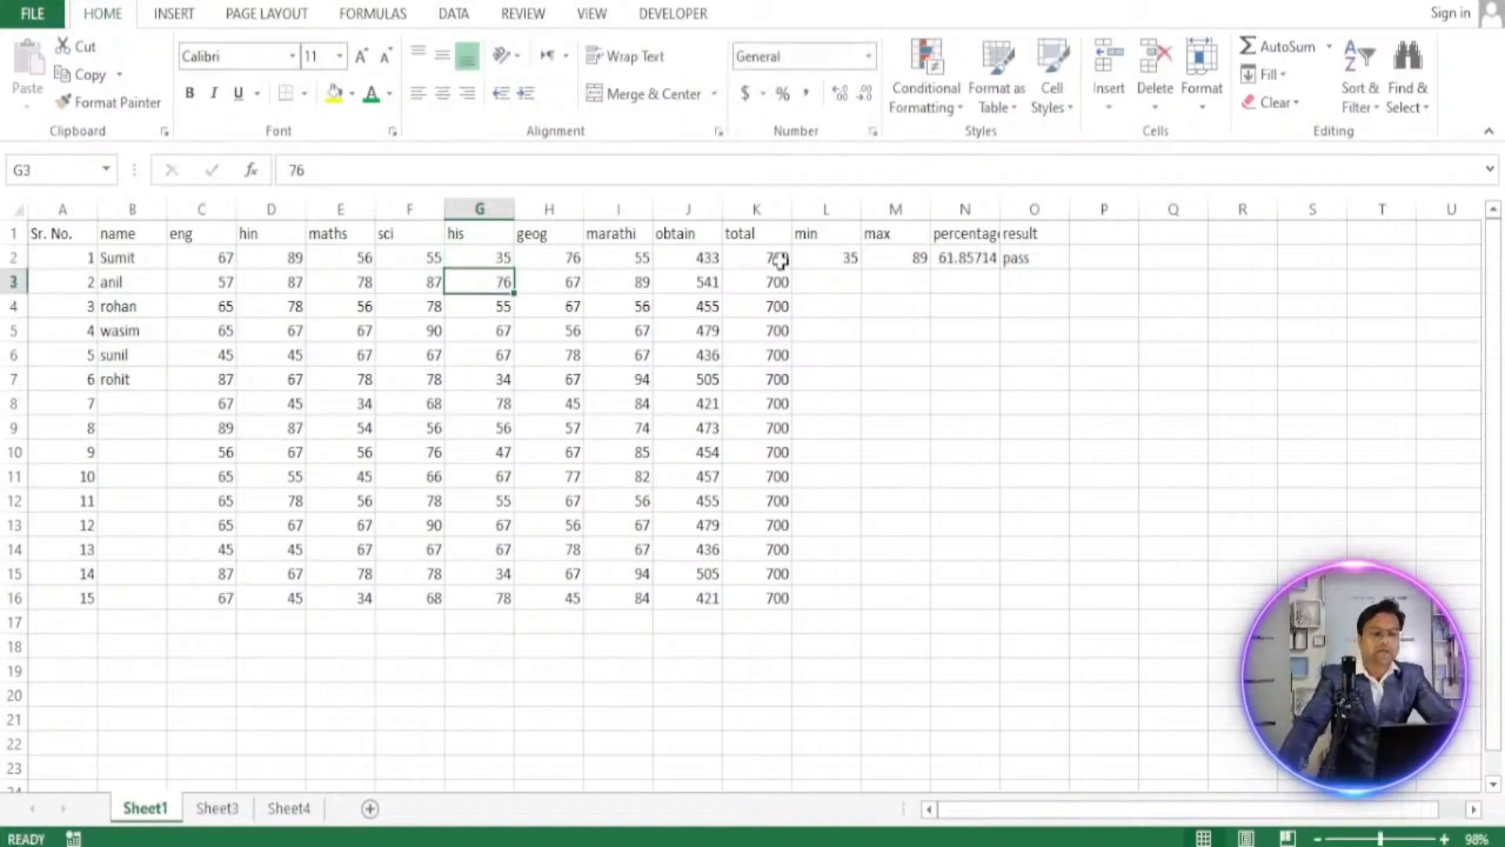
pyautogui.click(815, 257)
pyautogui.click(1020, 258)
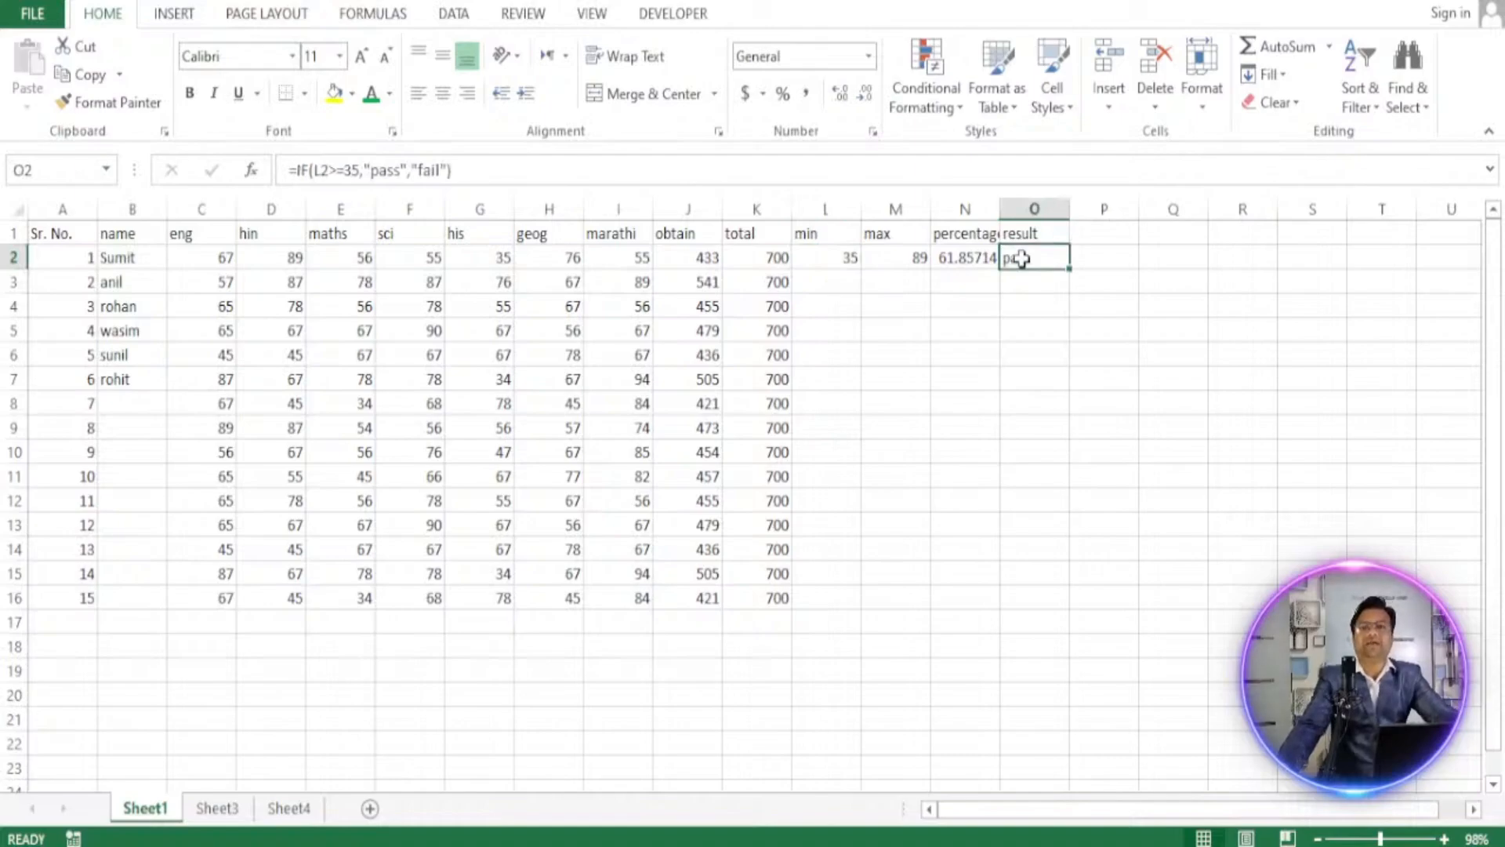
# Change the condition in O2 to L2>35 without the equals sign and compare the result with the minimum mark in L2.
pyautogui.click(346, 176)
pyautogui.press('BackSpace')
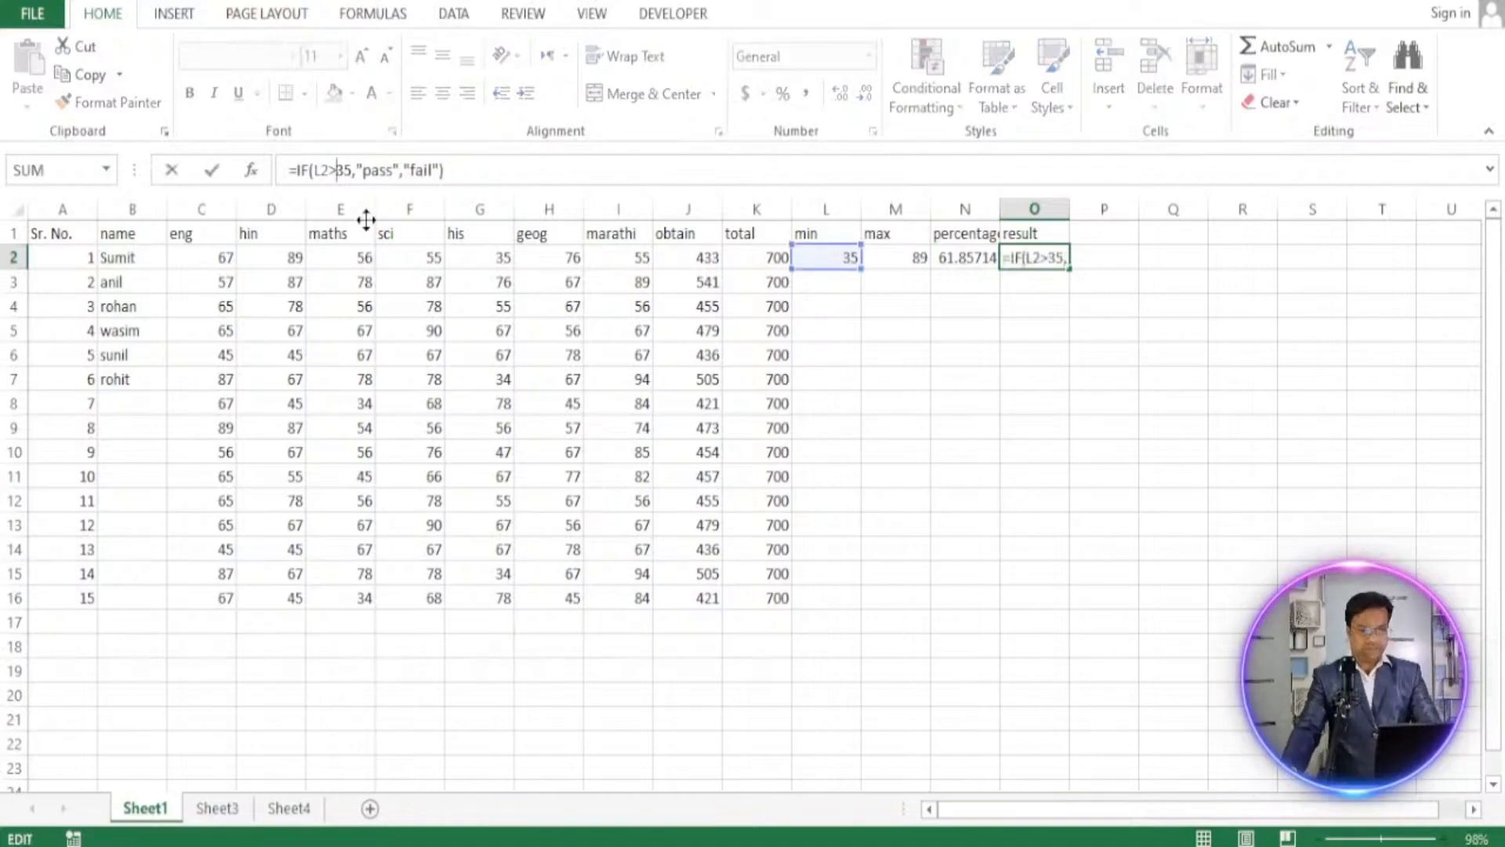
pyautogui.press('Return')
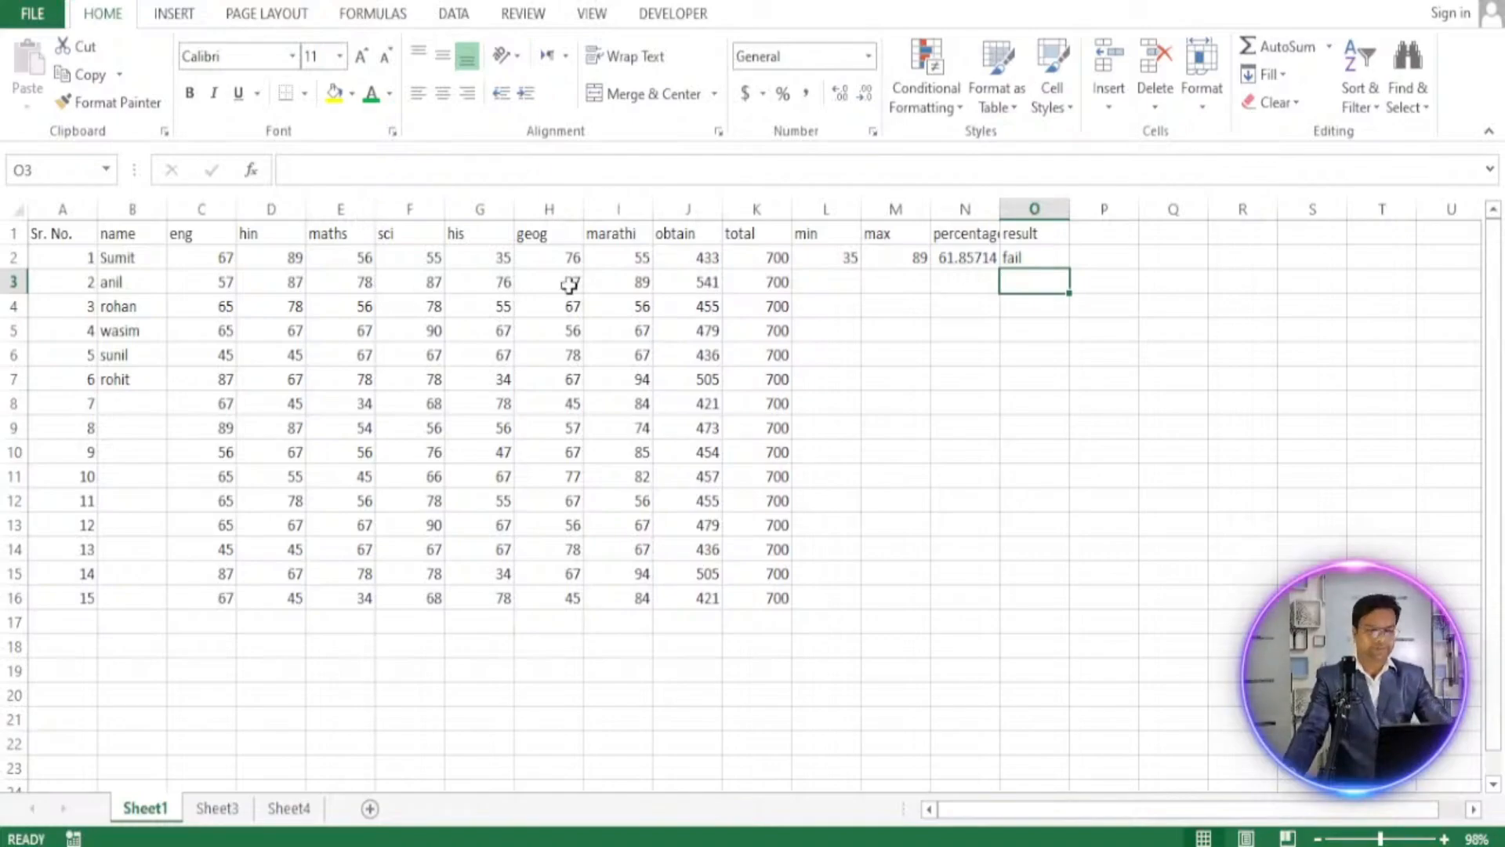
pyautogui.click(1017, 259)
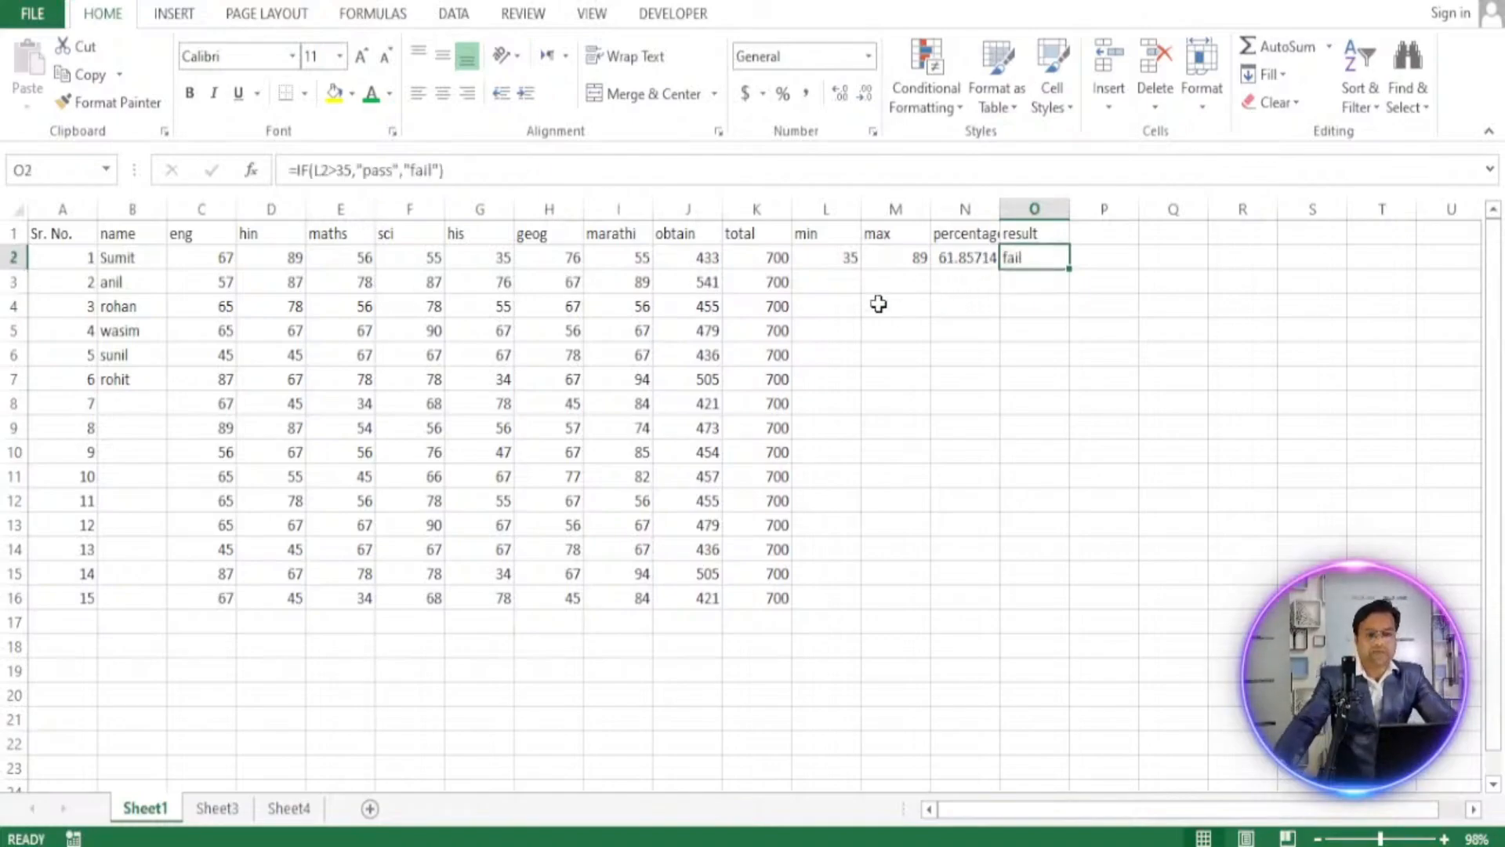
pyautogui.click(826, 256)
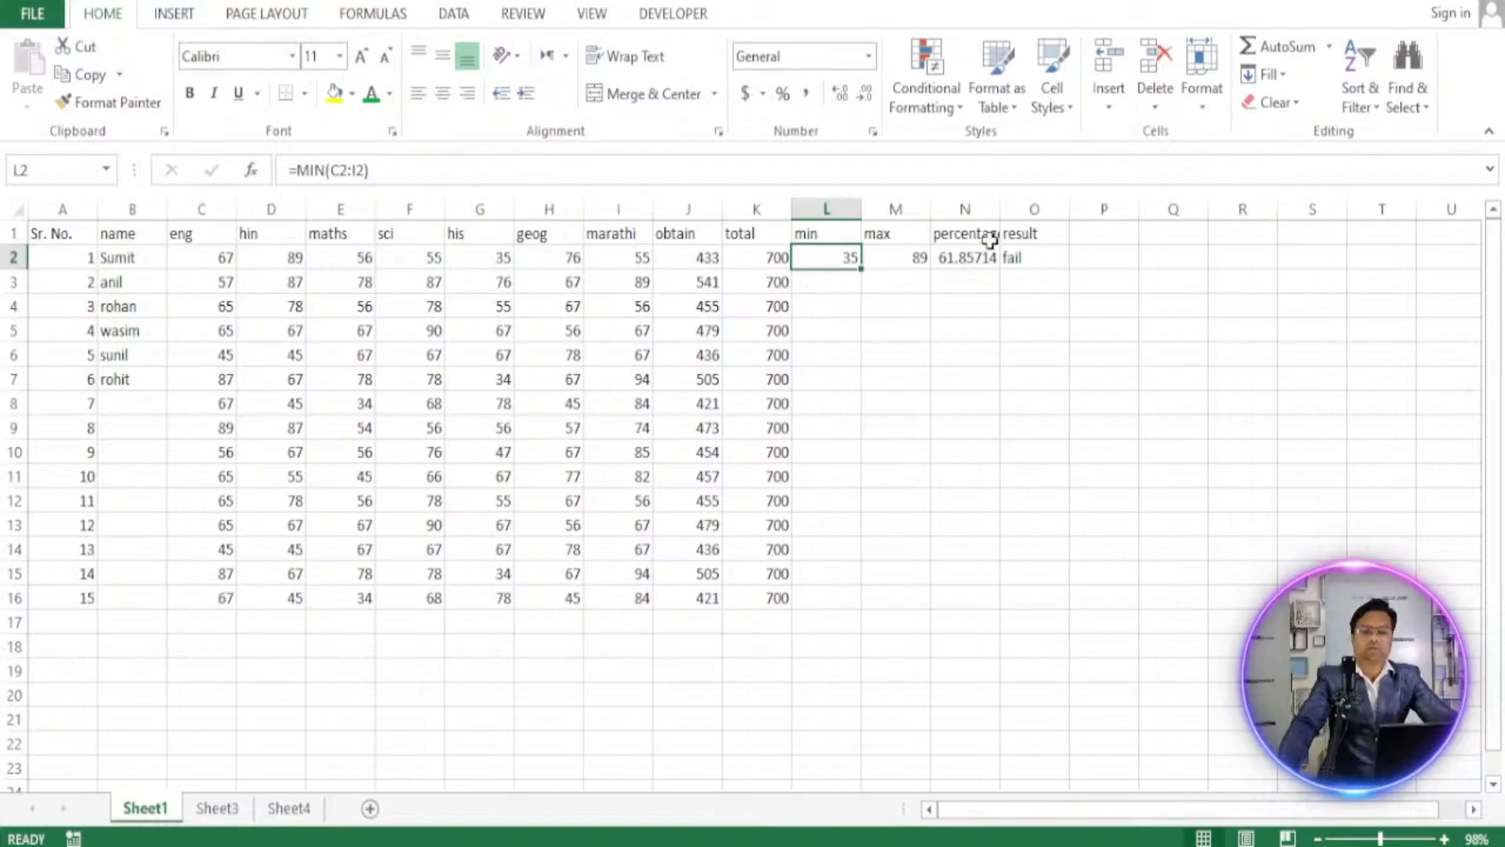
pyautogui.click(1027, 257)
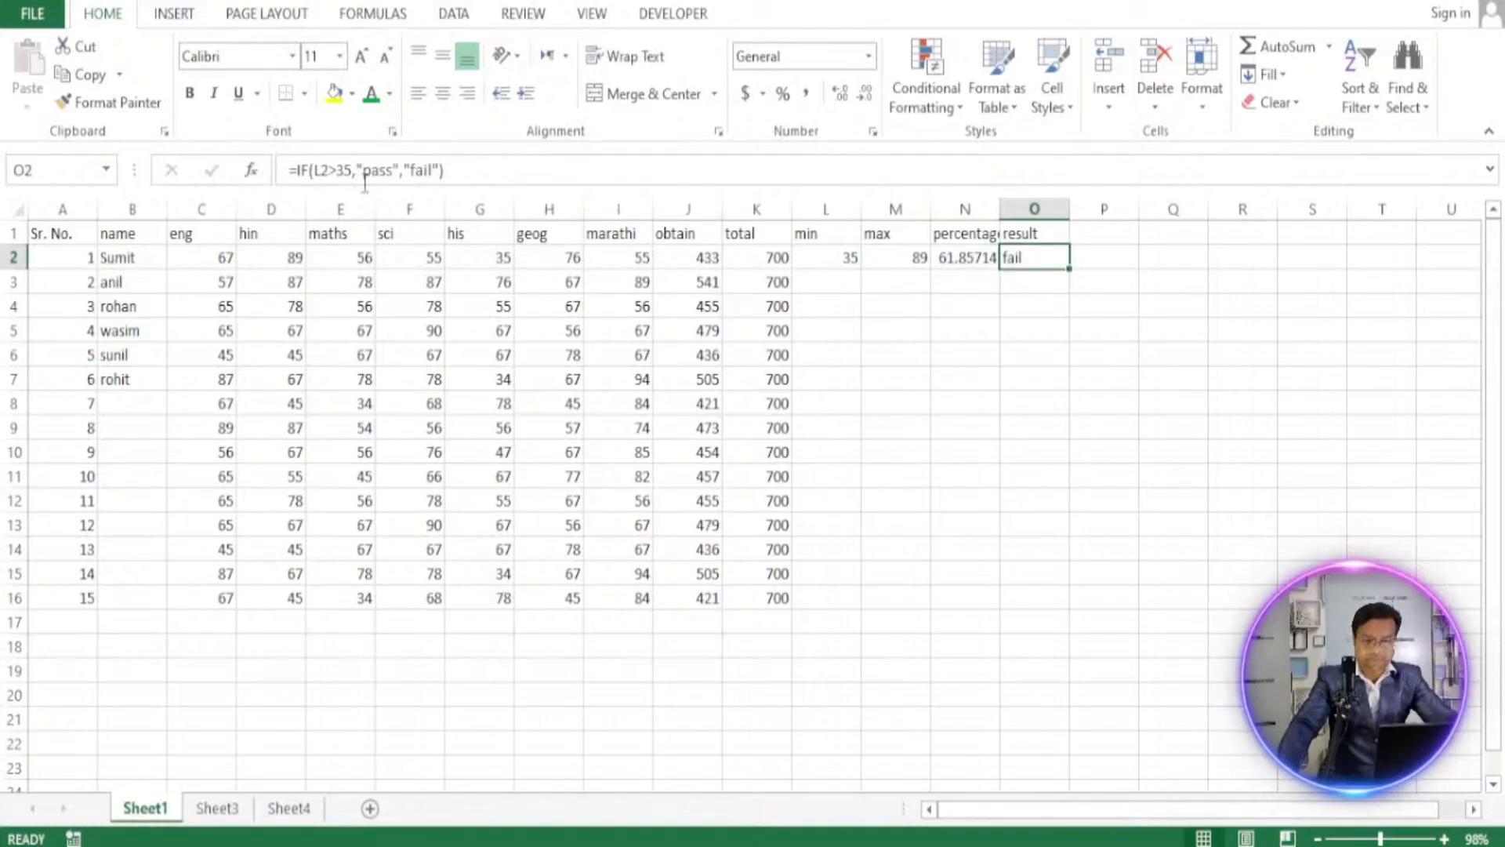
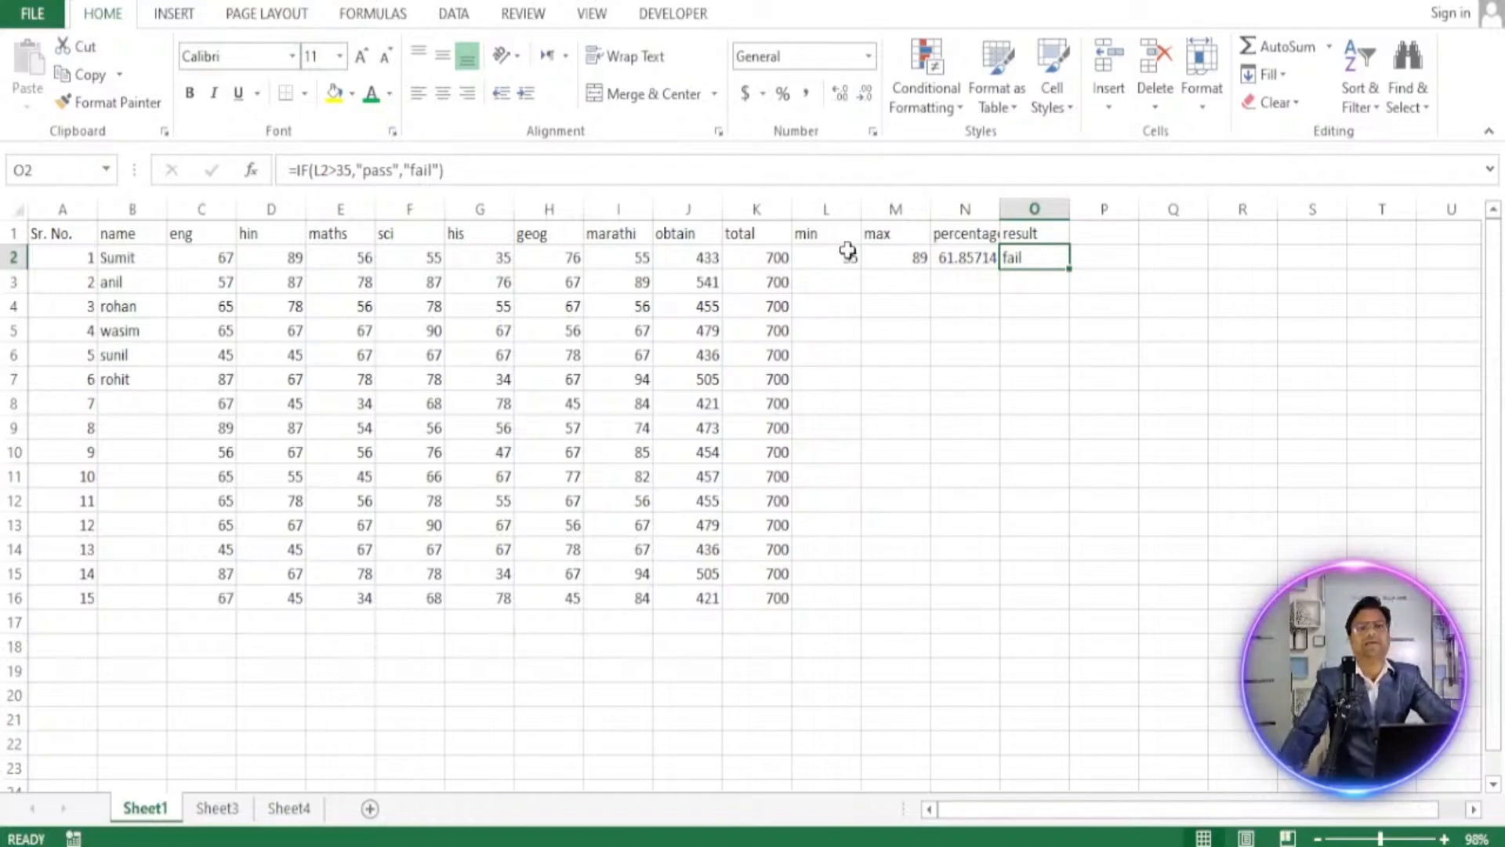
# Restore the equals sign in the O2 condition so the formula reads =IF(L2>=35,"pass","fail").
pyautogui.click(339, 173)
pyautogui.write('=')
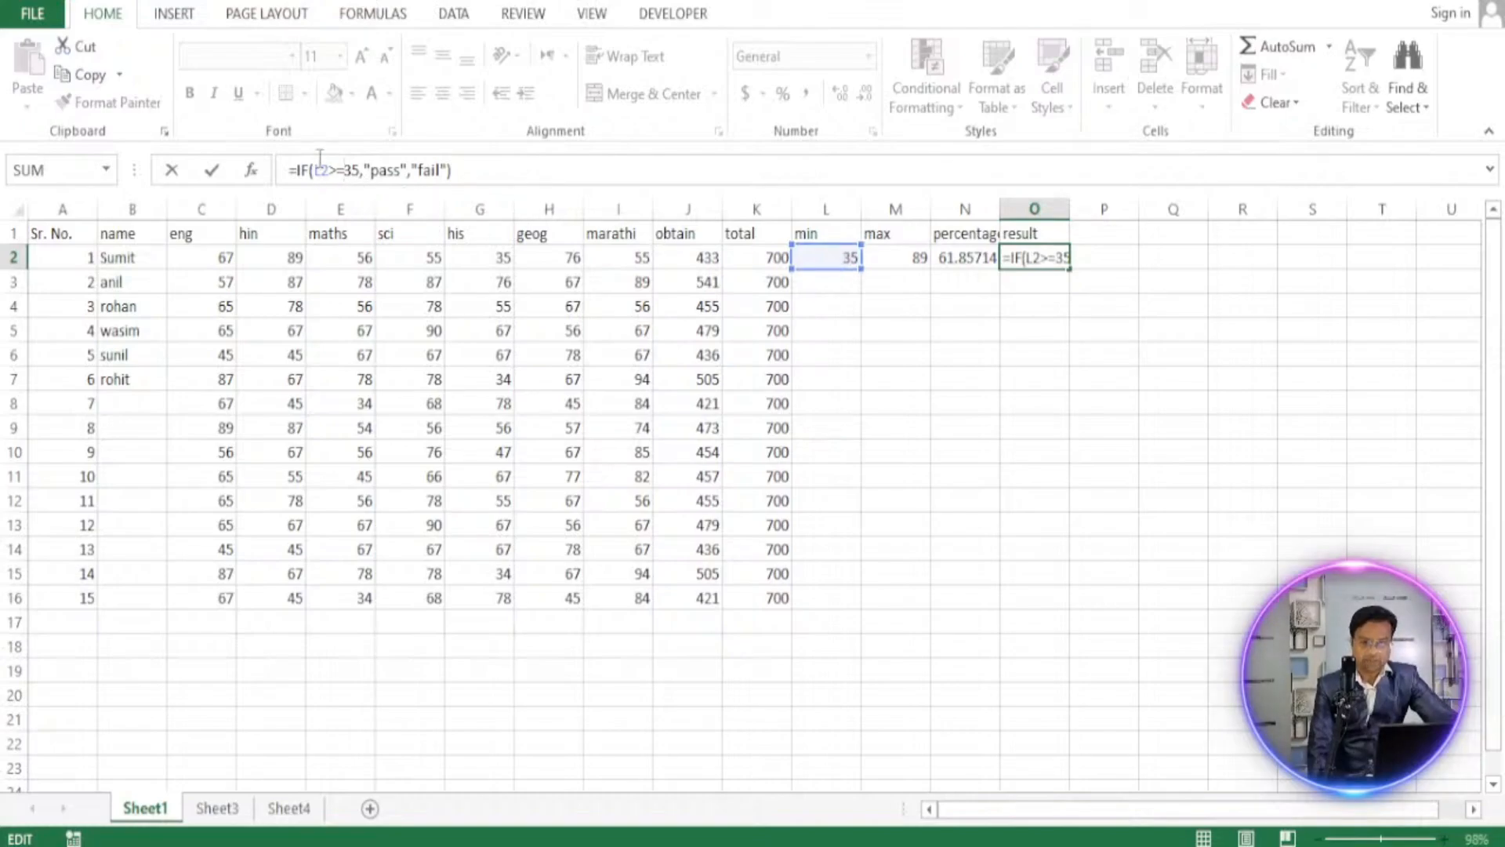
pyautogui.click(359, 170)
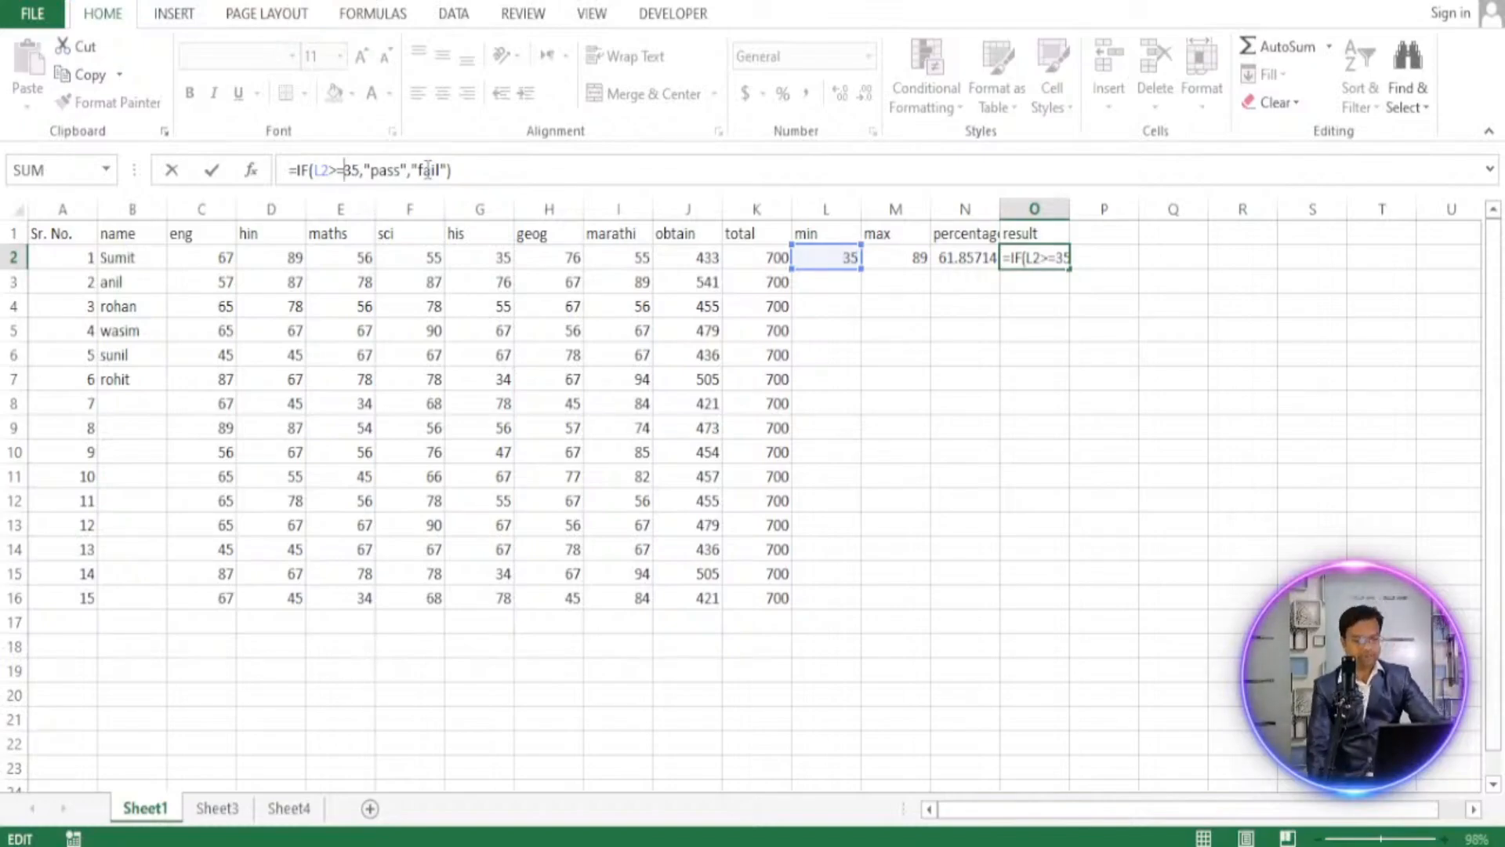
pyautogui.press('Return')
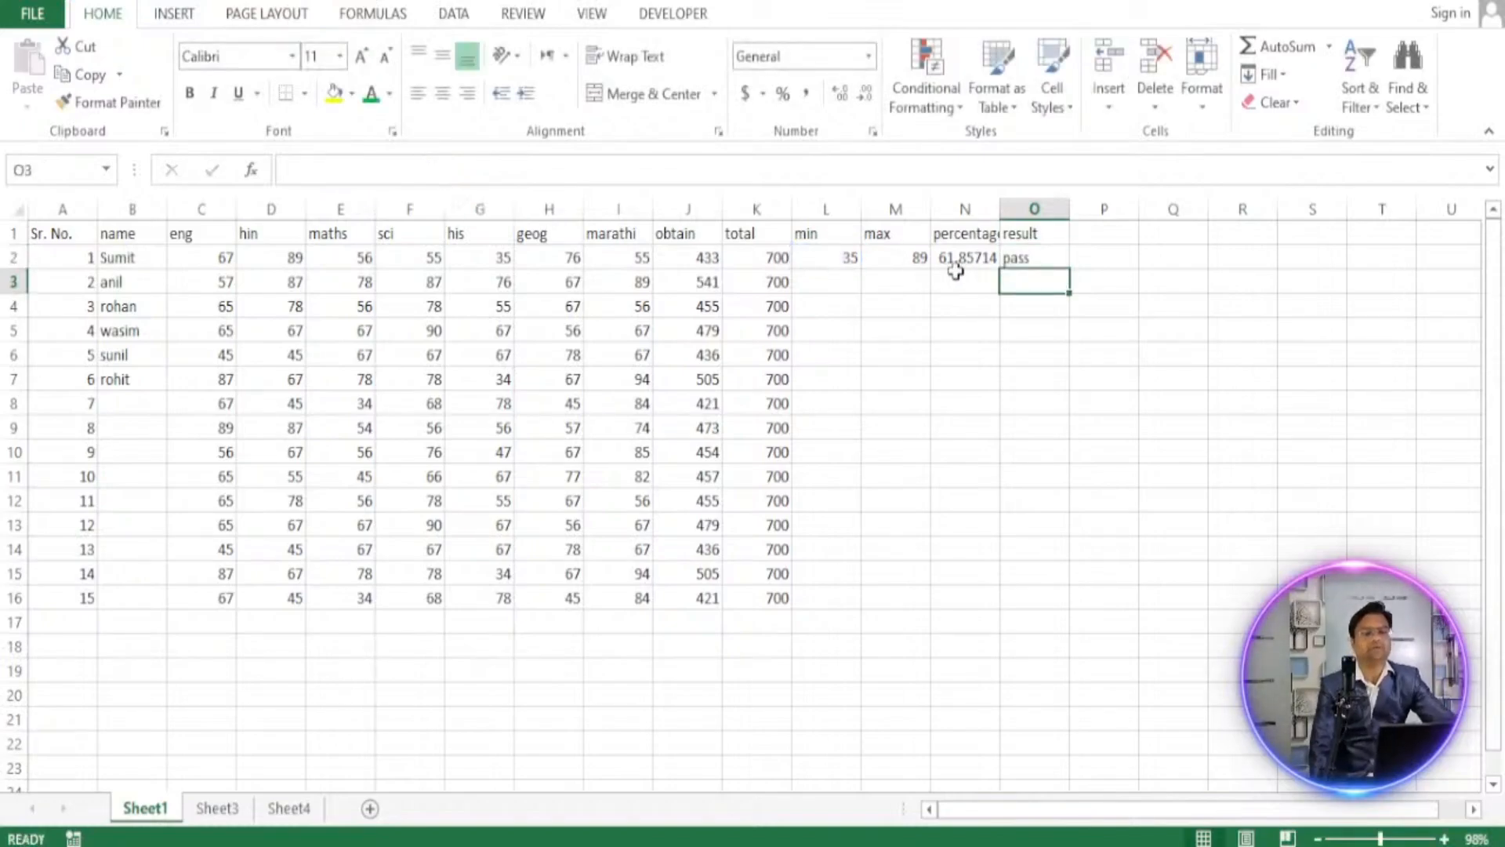
pyautogui.click(1032, 256)
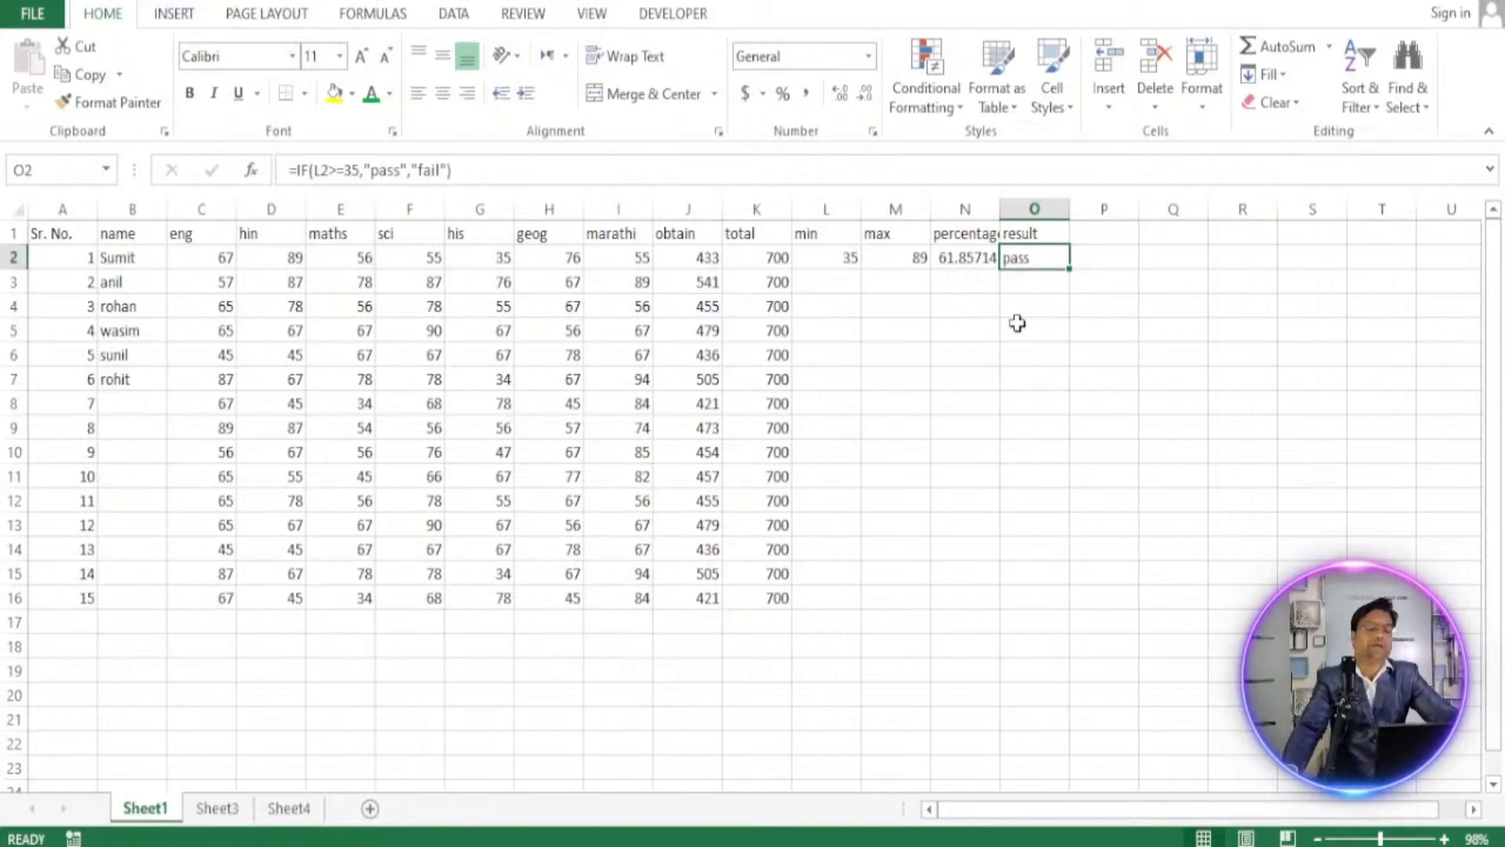
pyautogui.click(1044, 284)
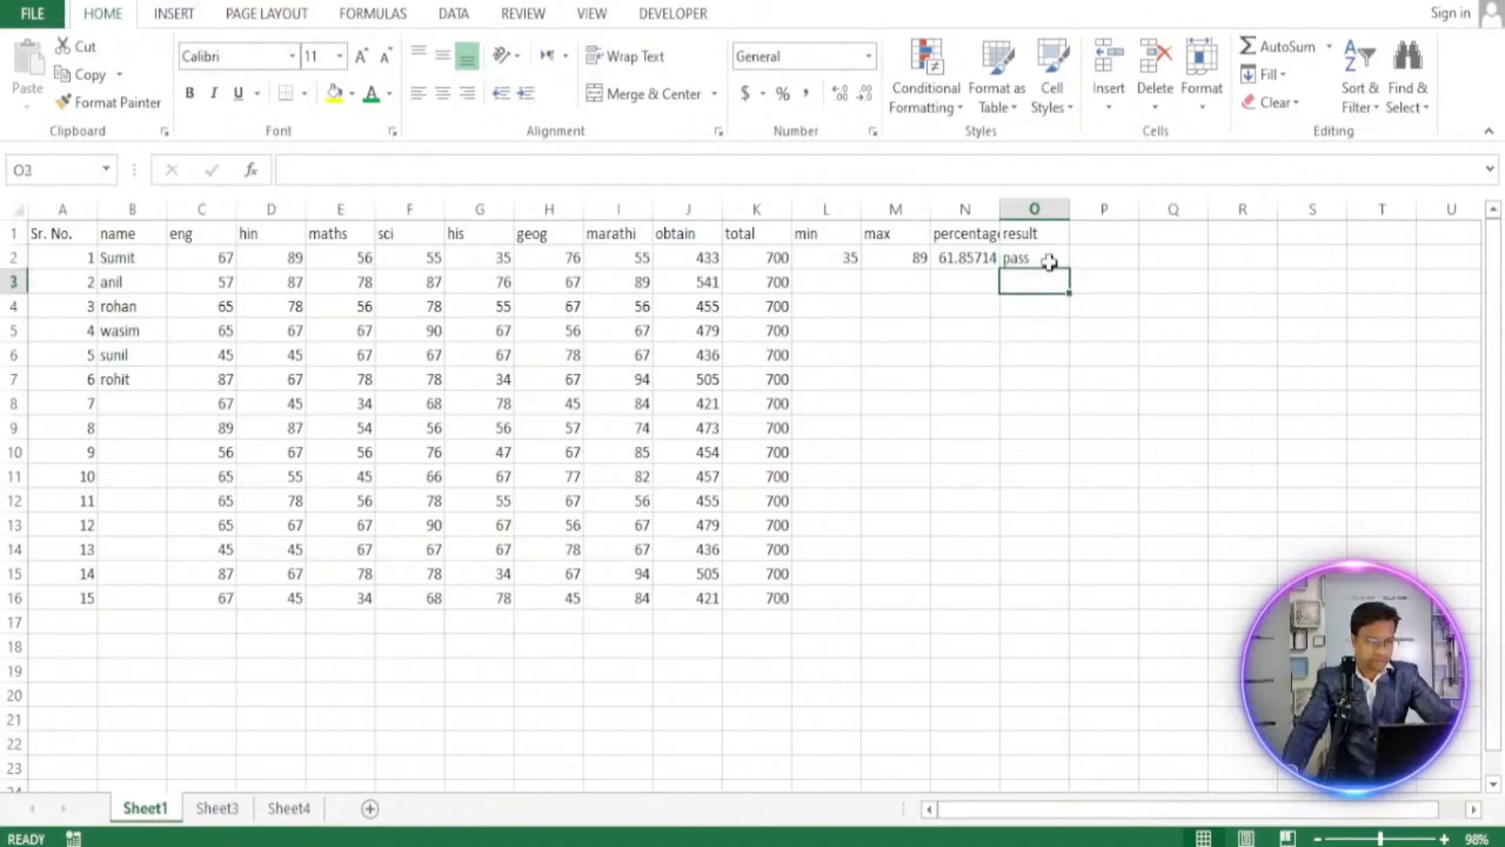
pyautogui.click(1048, 260)
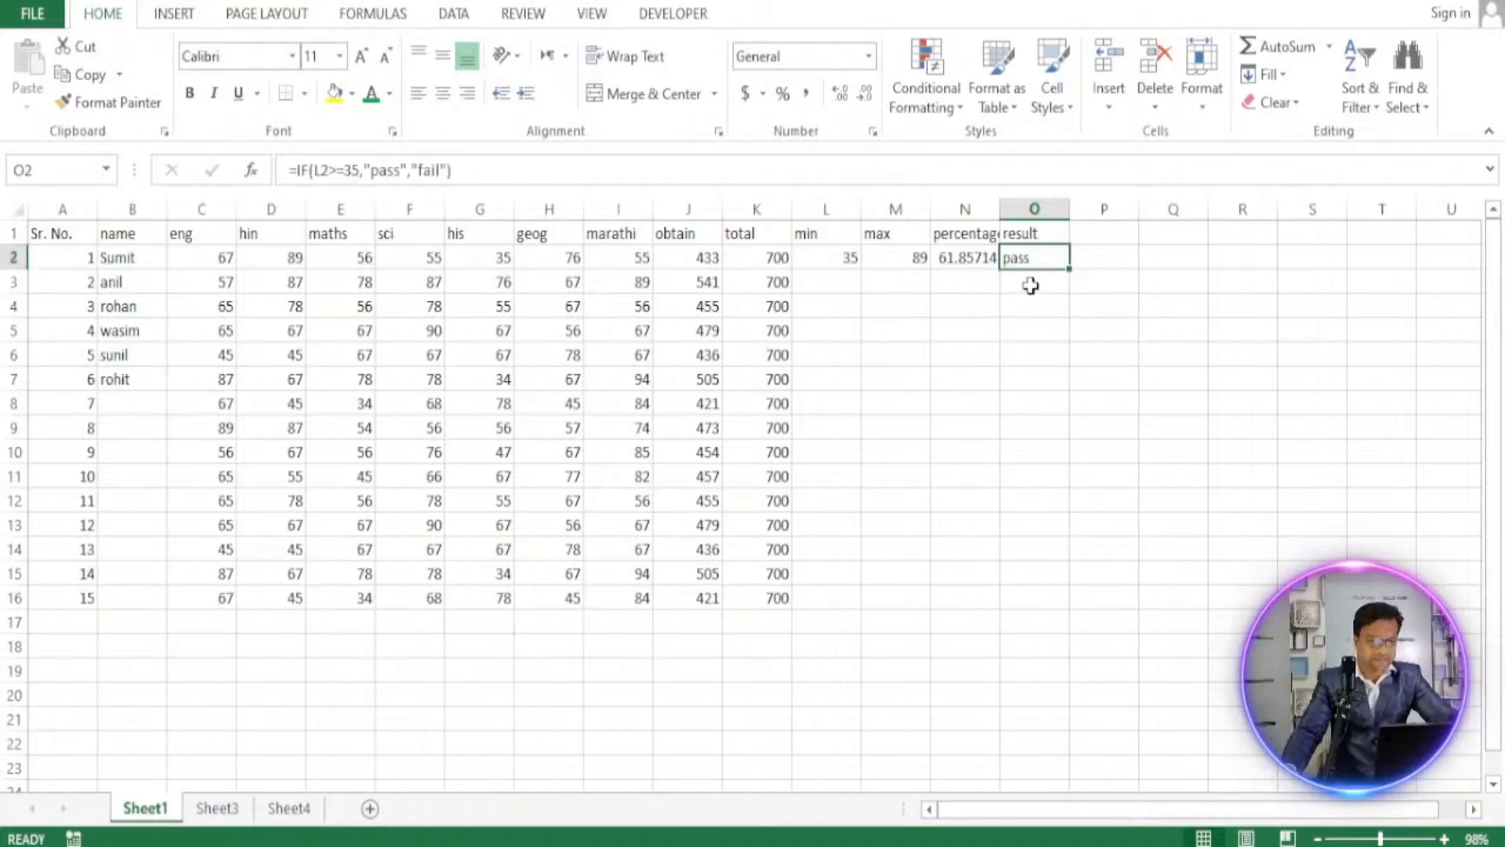
pyautogui.click(1029, 287)
# Fill the min, max and percentage formulas in L2, M2 and N2 down through row 16.
pyautogui.click(837, 262)
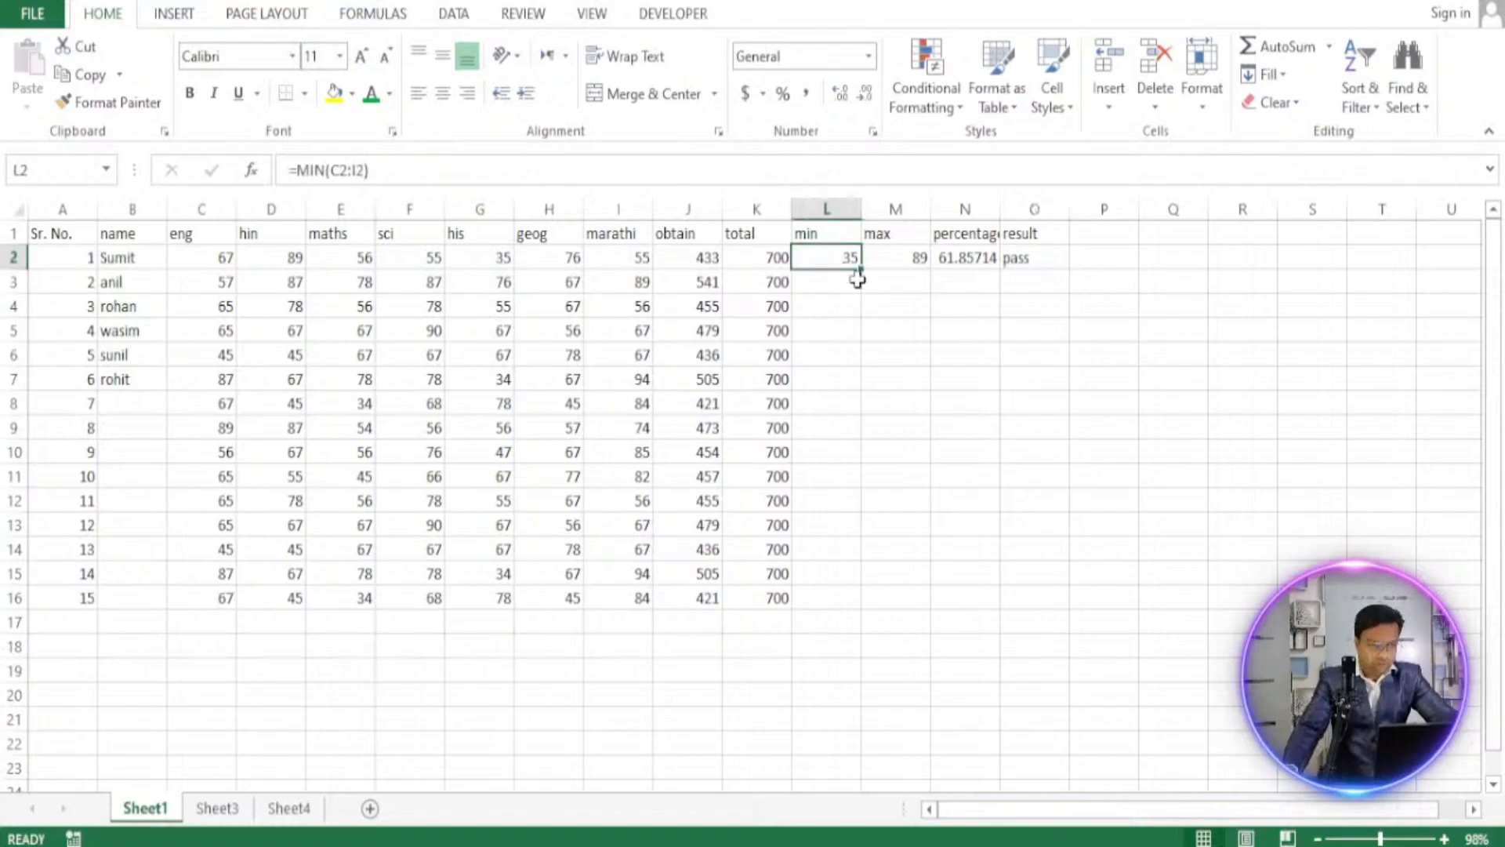
pyautogui.doubleClick(860, 269)
pyautogui.click(906, 259)
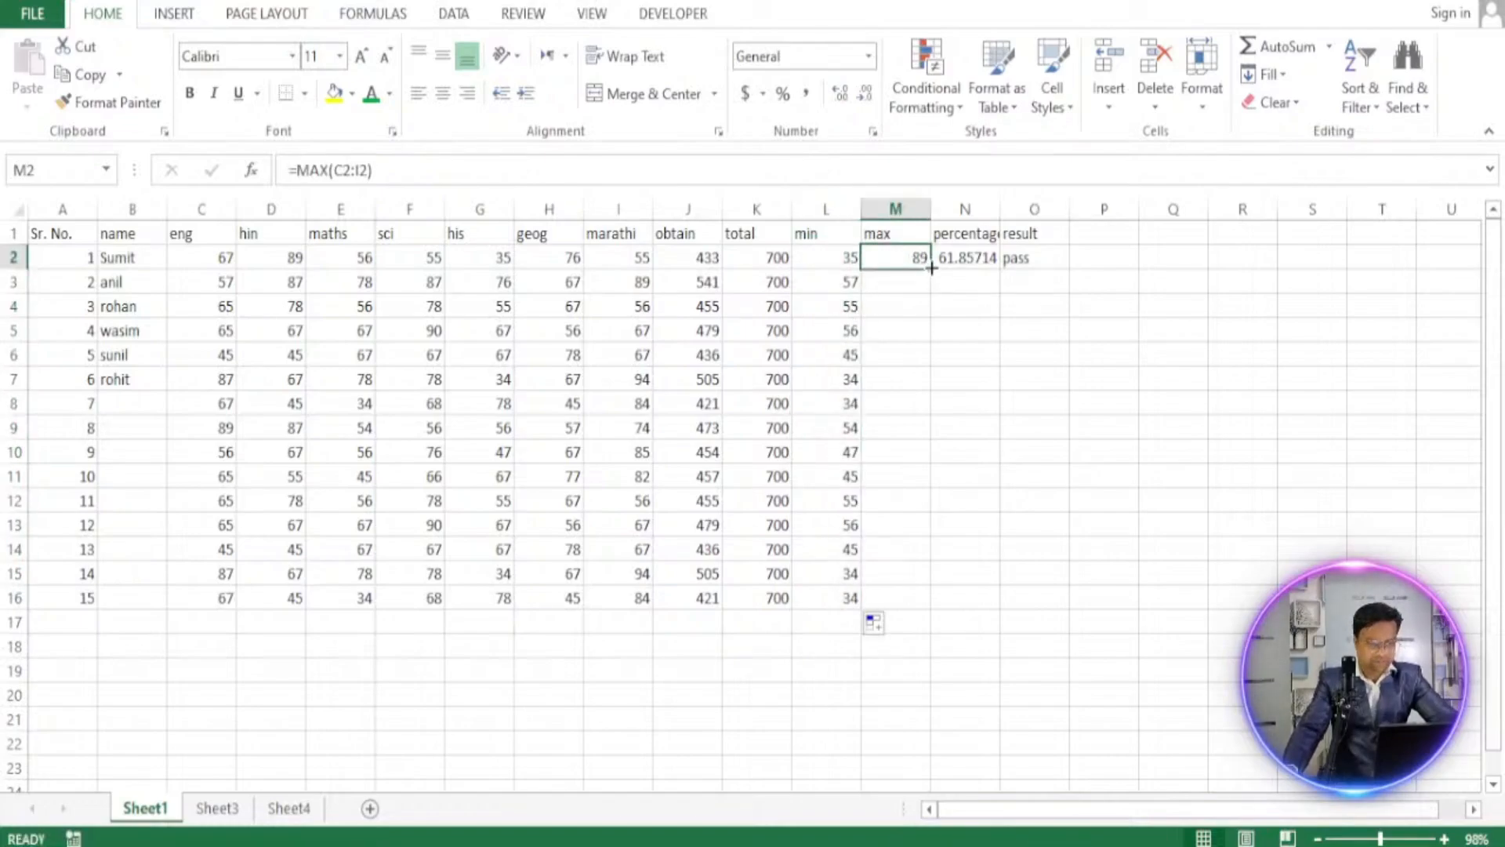
pyautogui.doubleClick(932, 268)
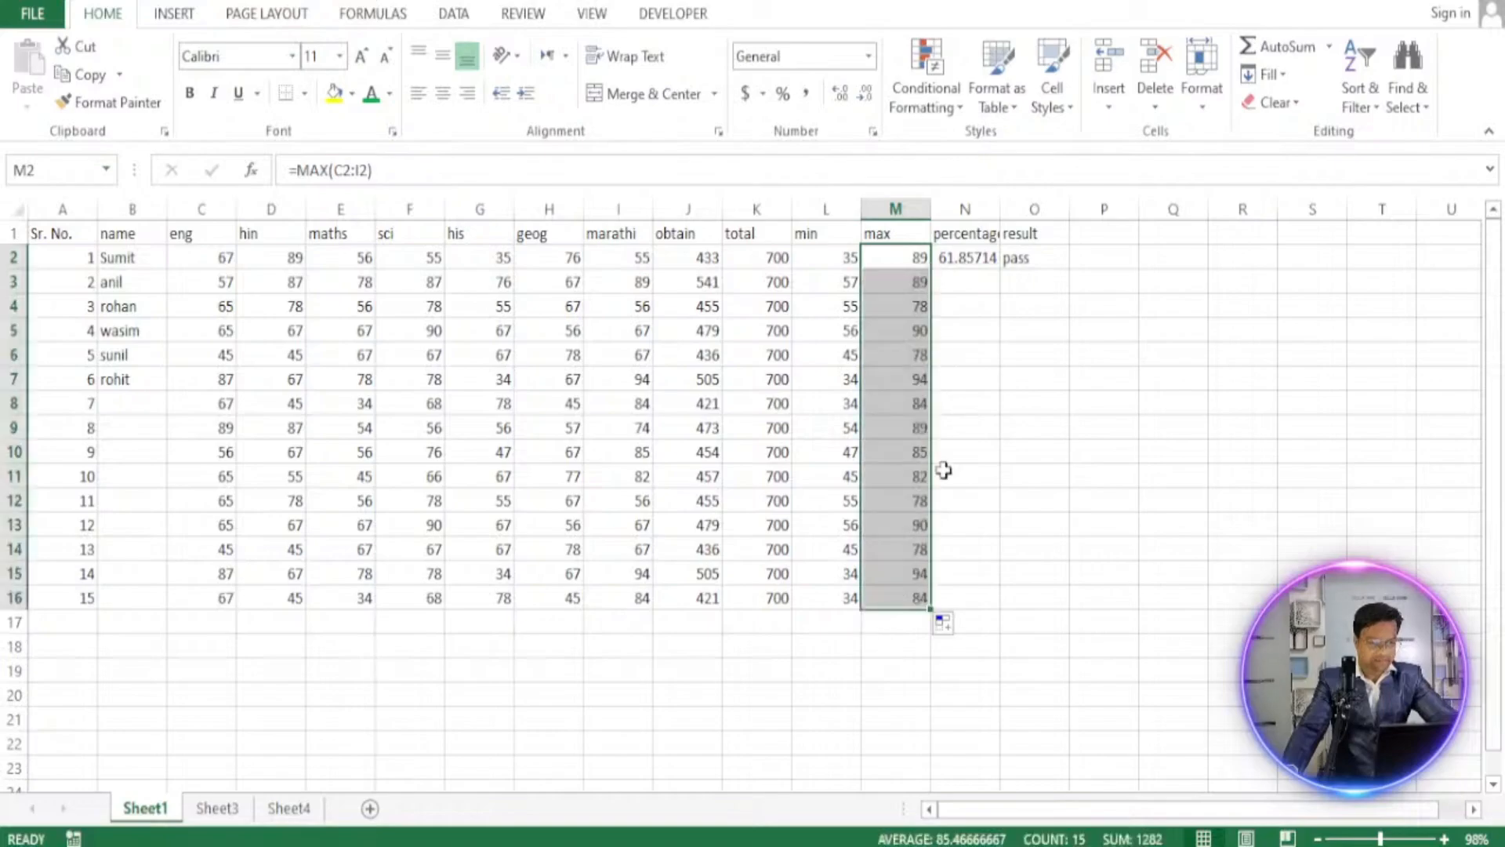
pyautogui.click(905, 845)
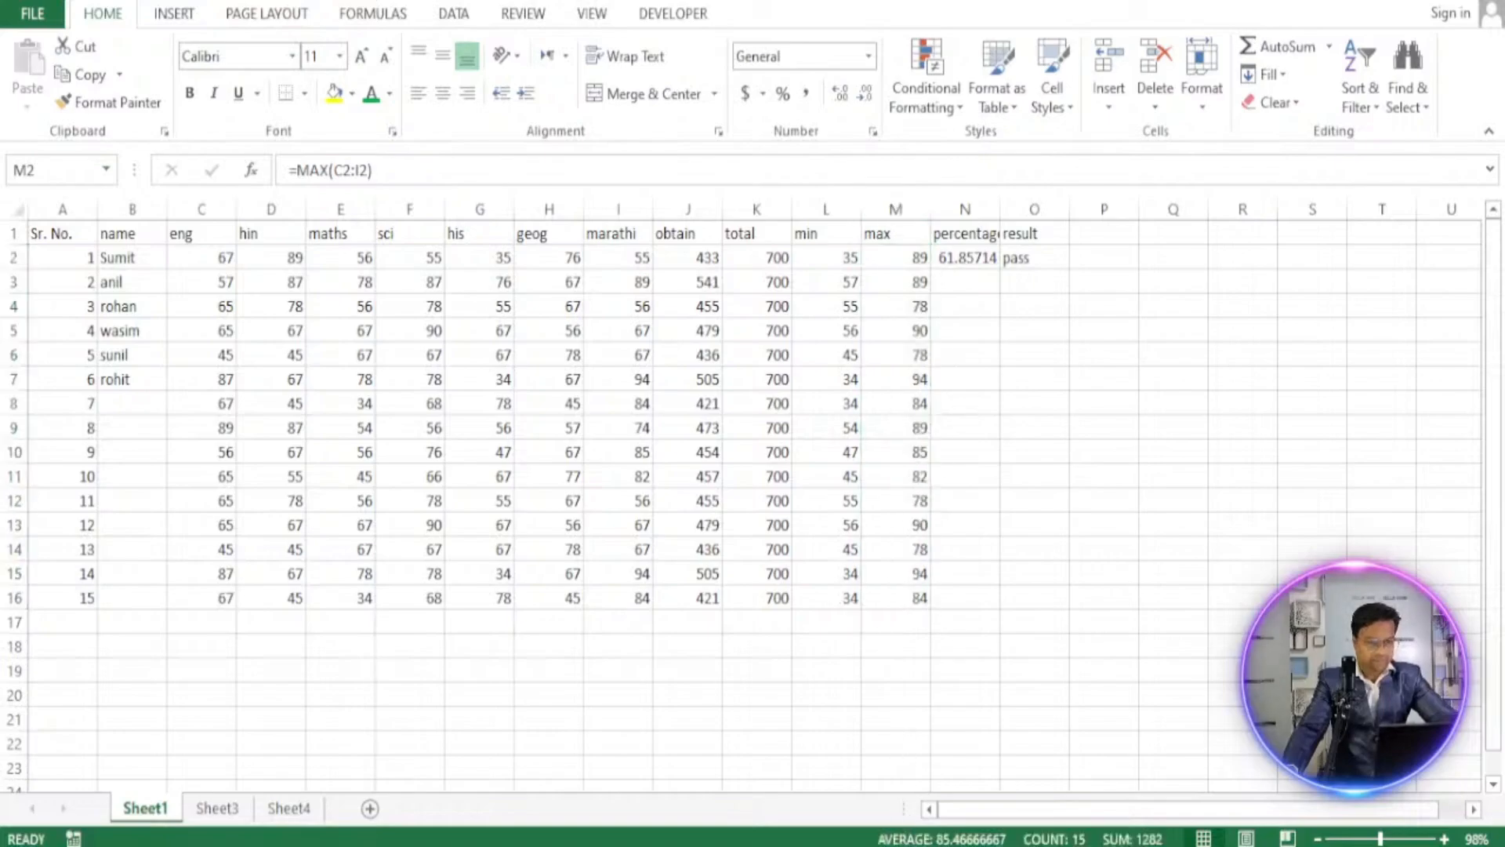
pyautogui.click(985, 256)
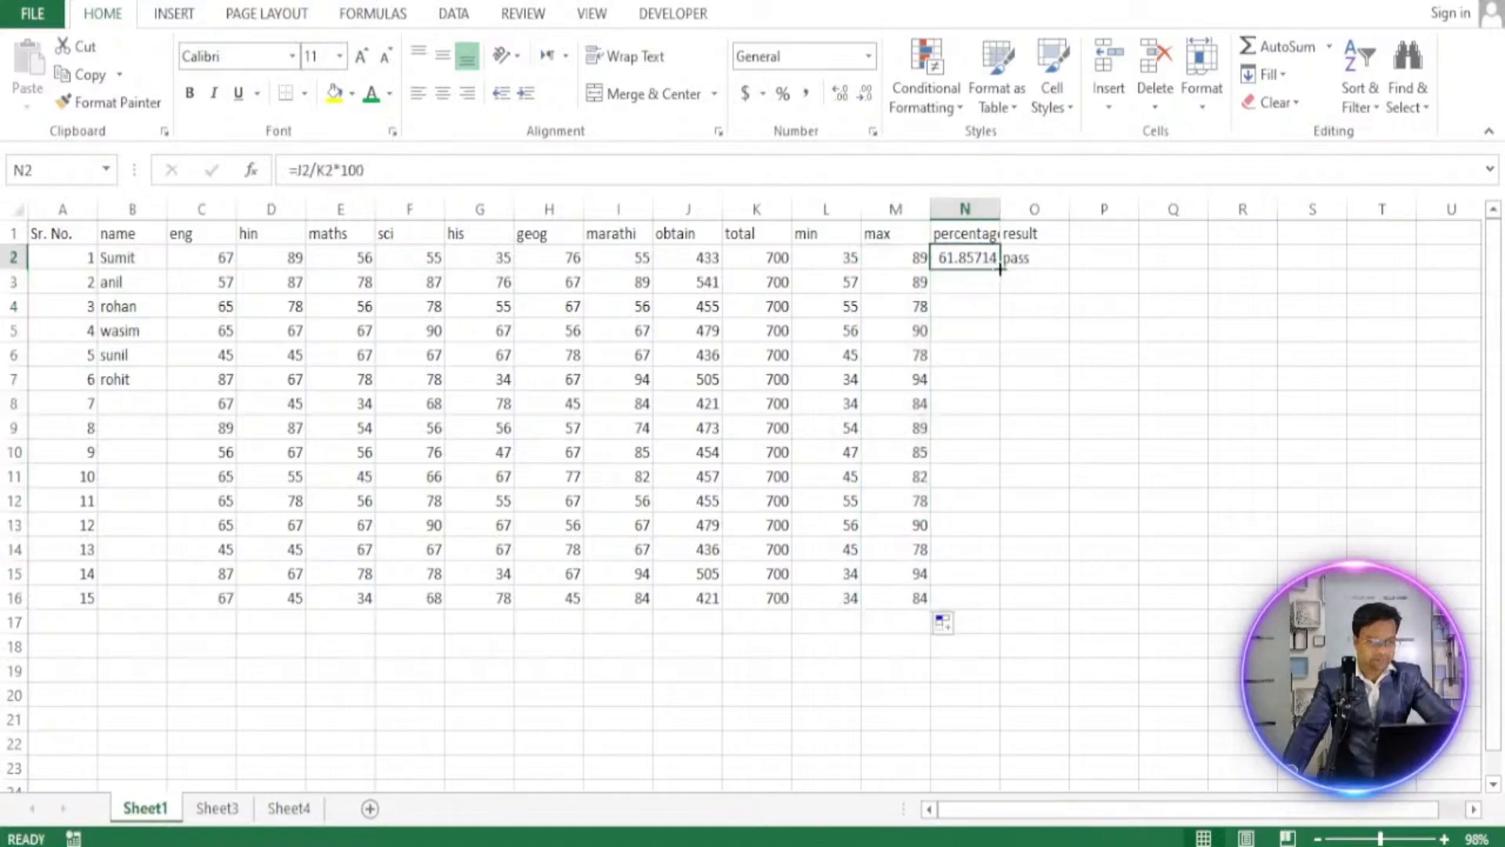
pyautogui.doubleClick(1000, 269)
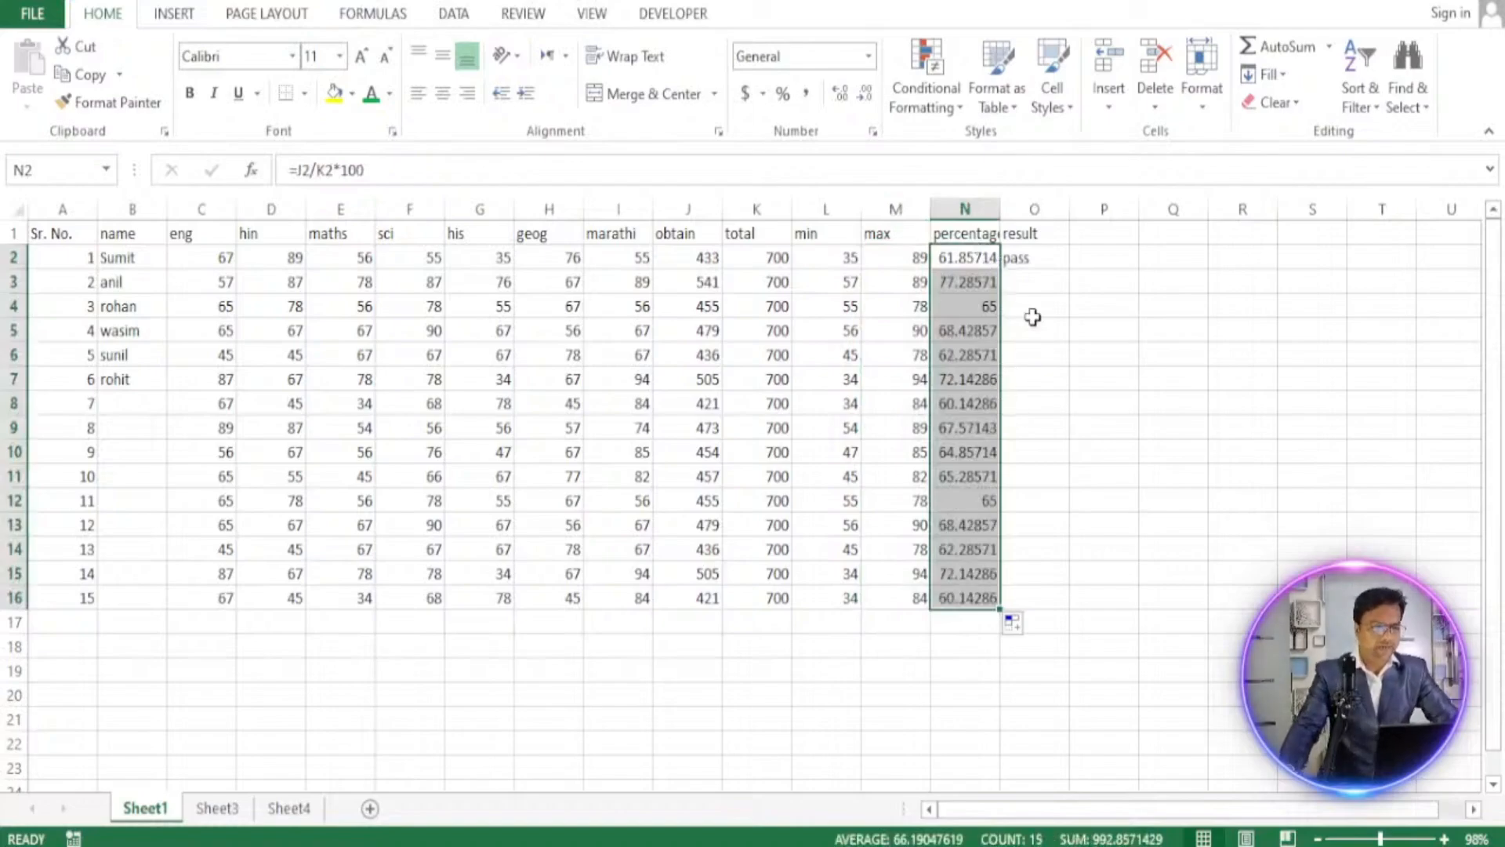
# Write the formula =if(L3<35,"pass","fail") in O3 for the second student, after reviewing the O2 formula.
pyautogui.click(1039, 284)
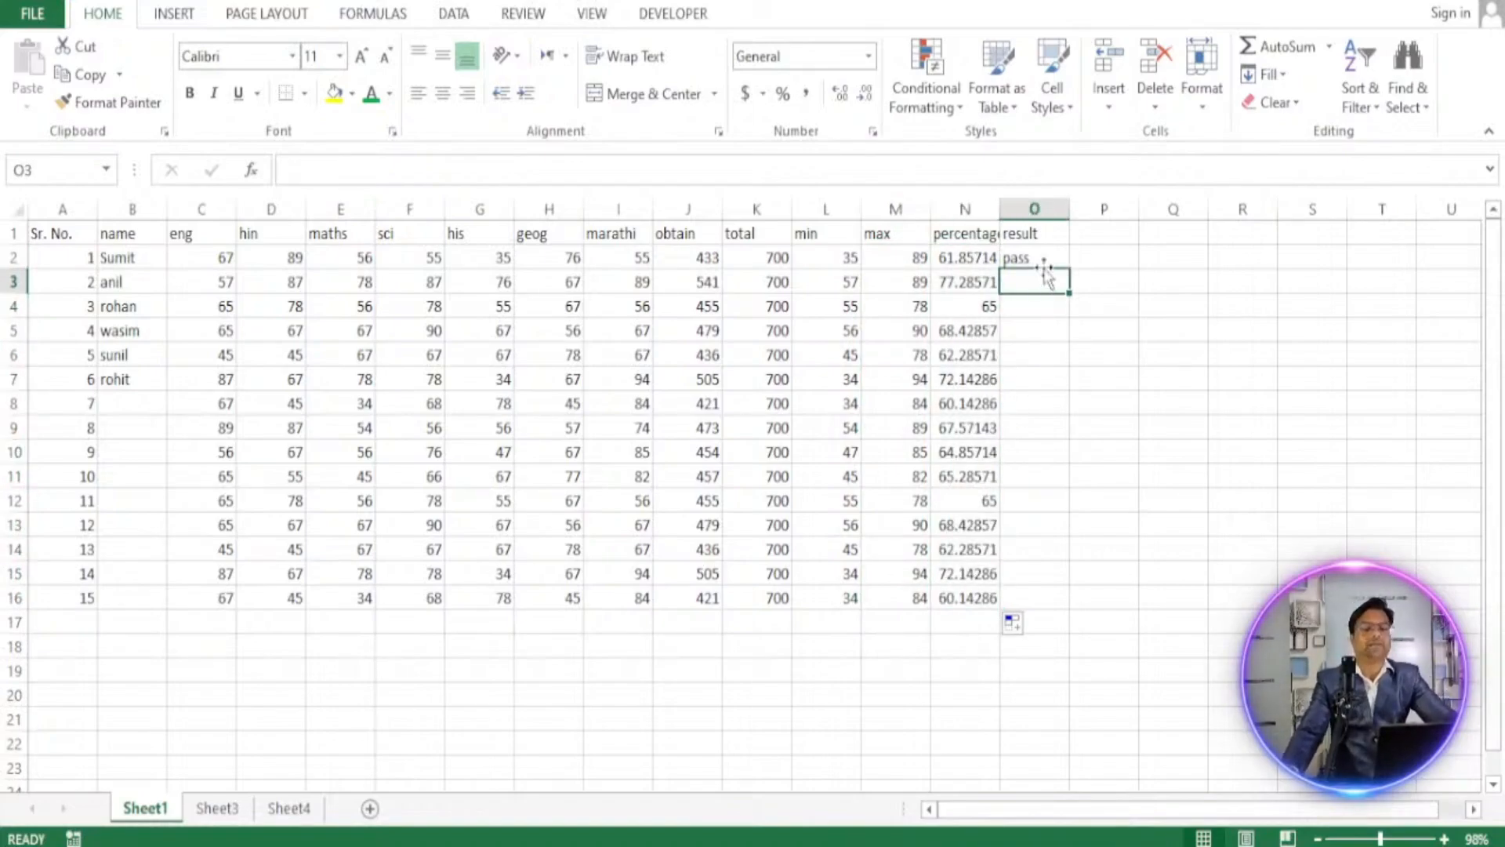
pyautogui.click(1045, 257)
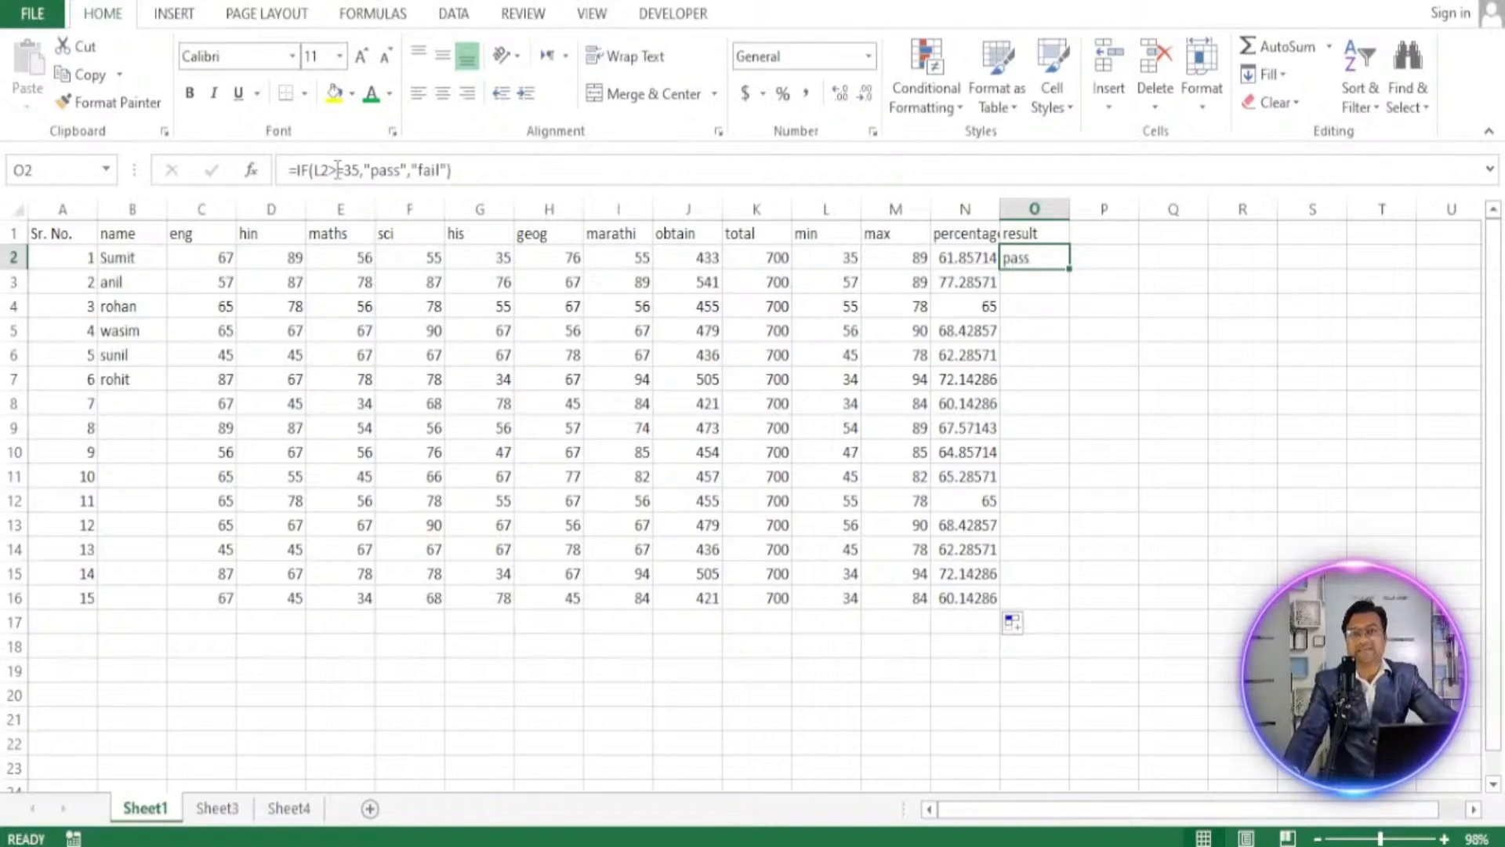
pyautogui.click(1030, 284)
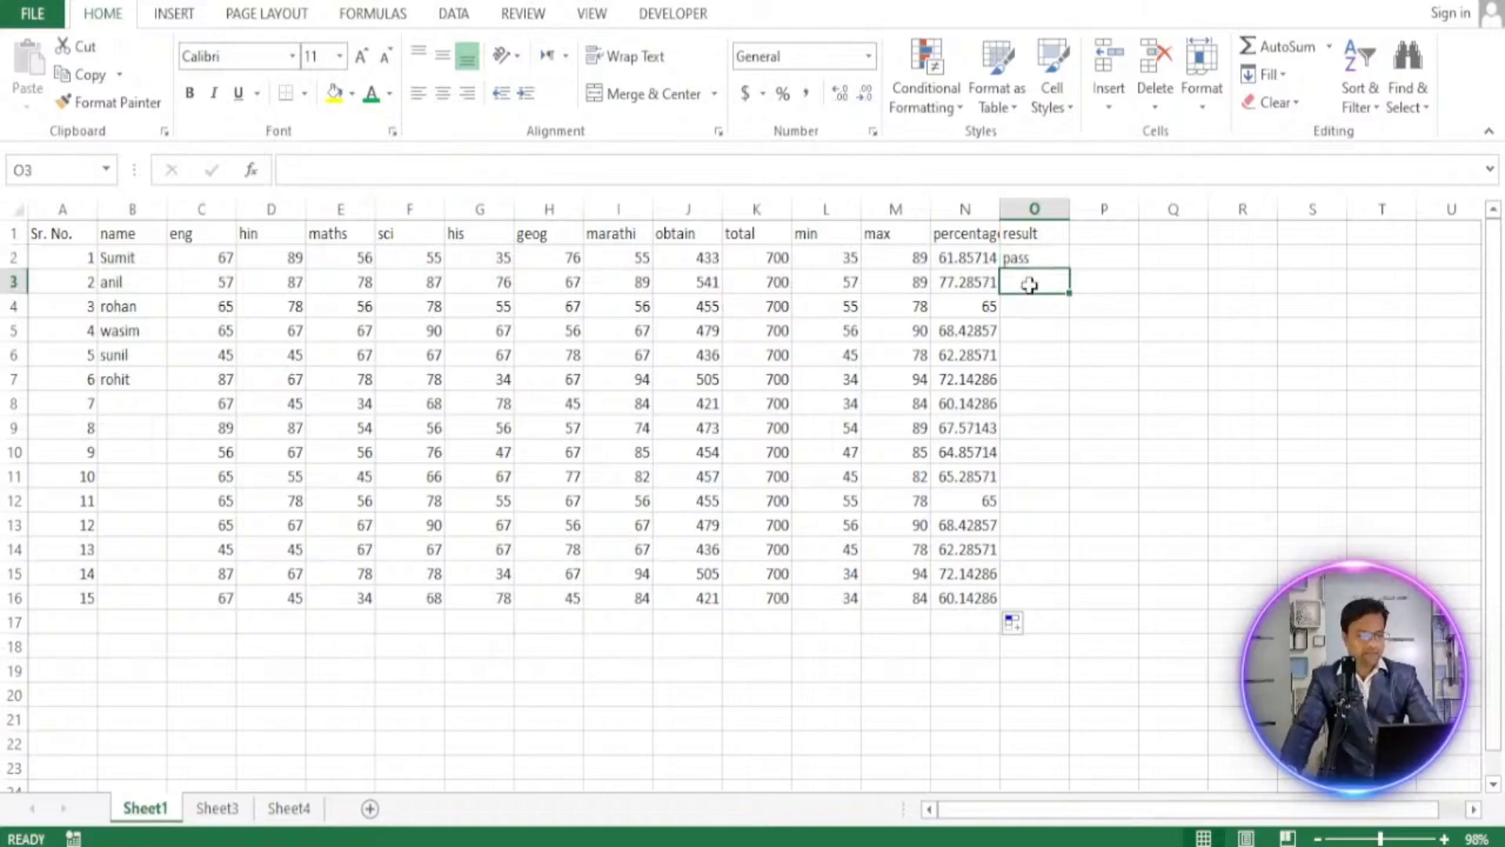
pyautogui.write('=i')
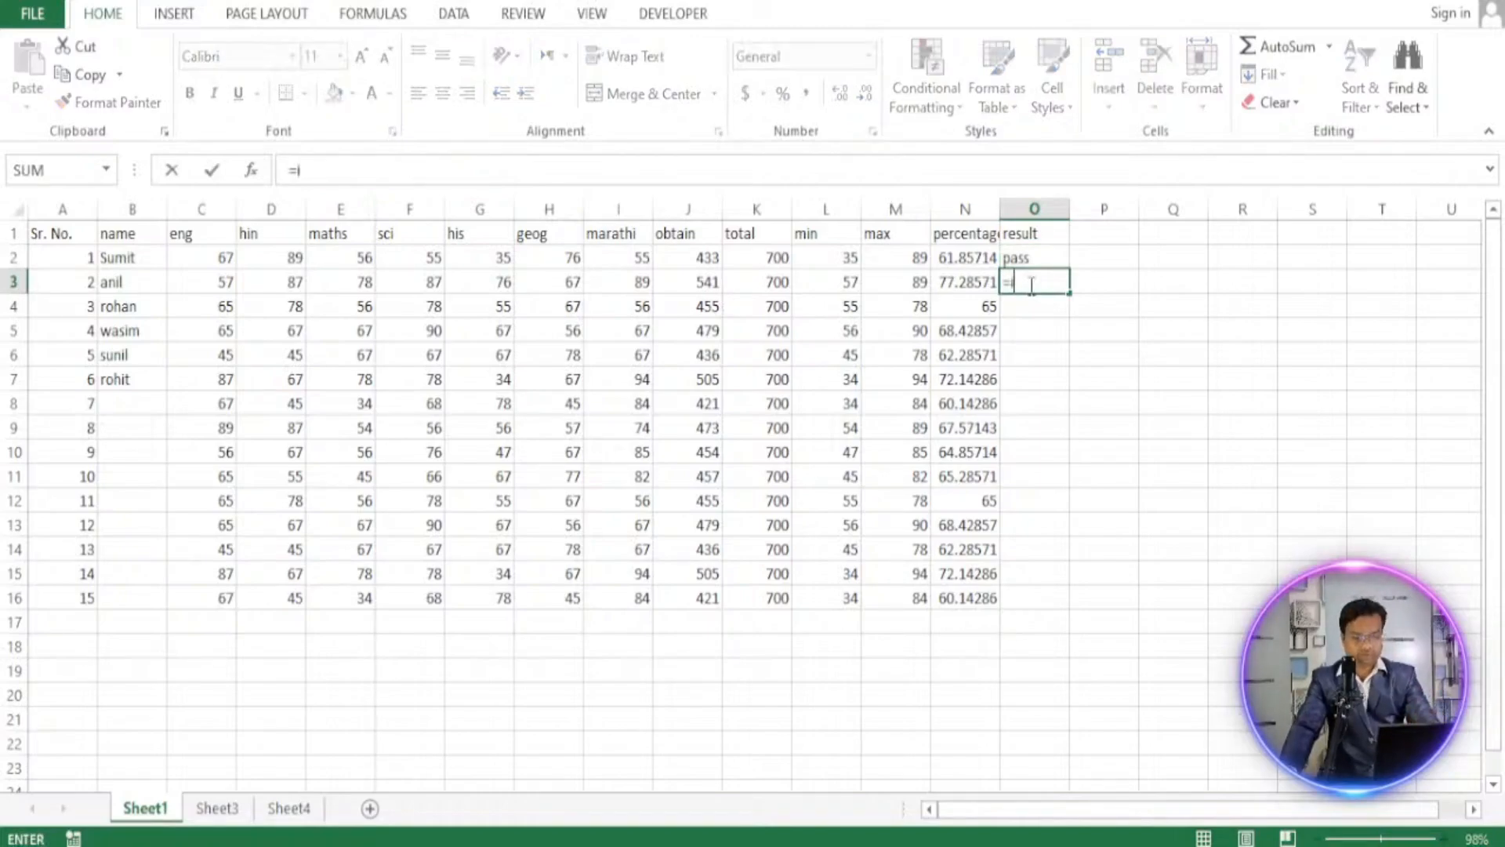
pyautogui.write('f')
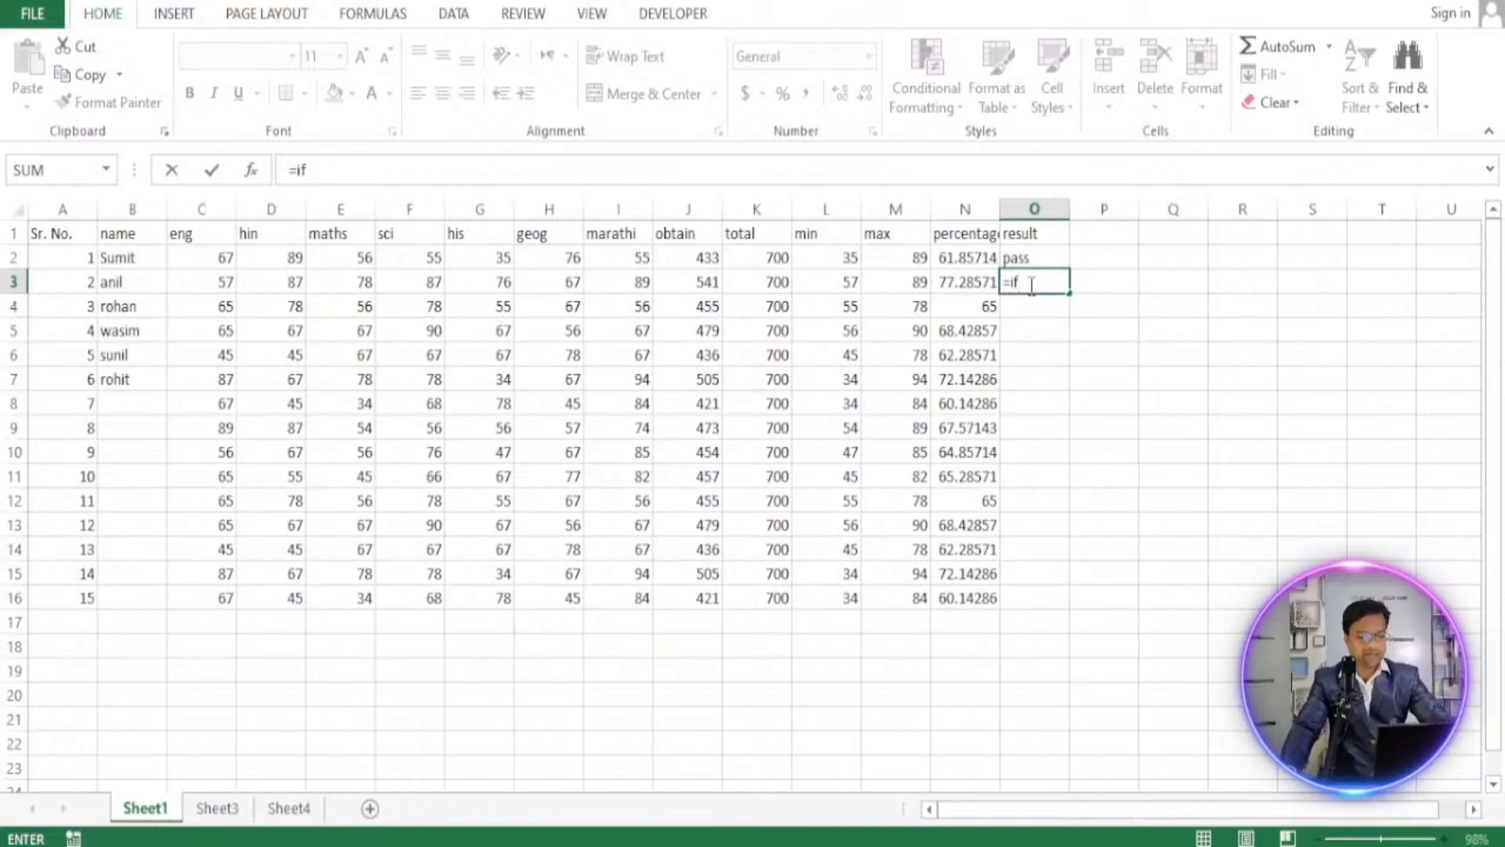
pyautogui.write('(')
pyautogui.click(830, 283)
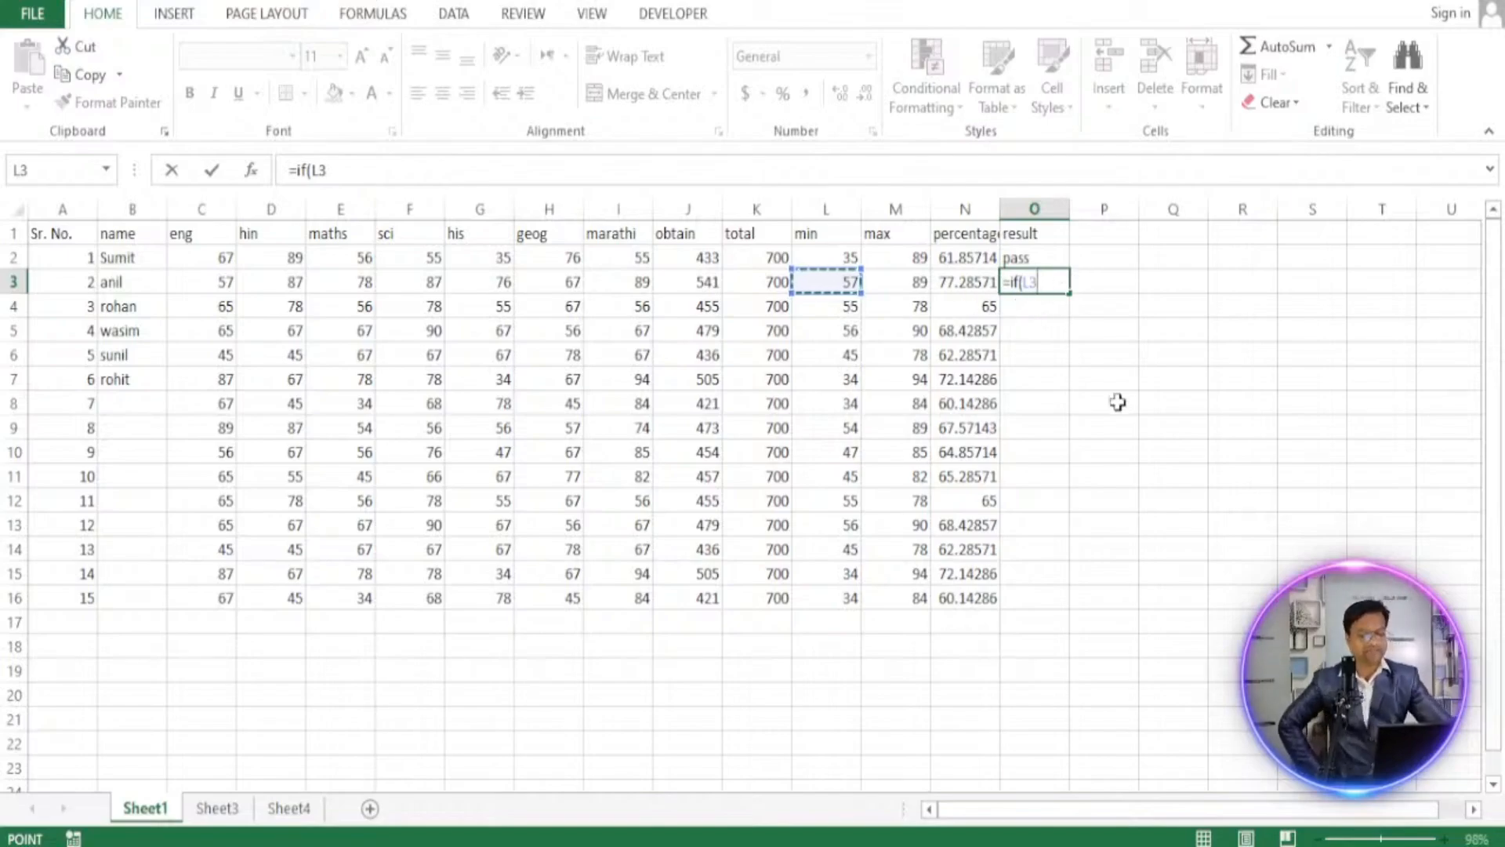
pyautogui.write('<')
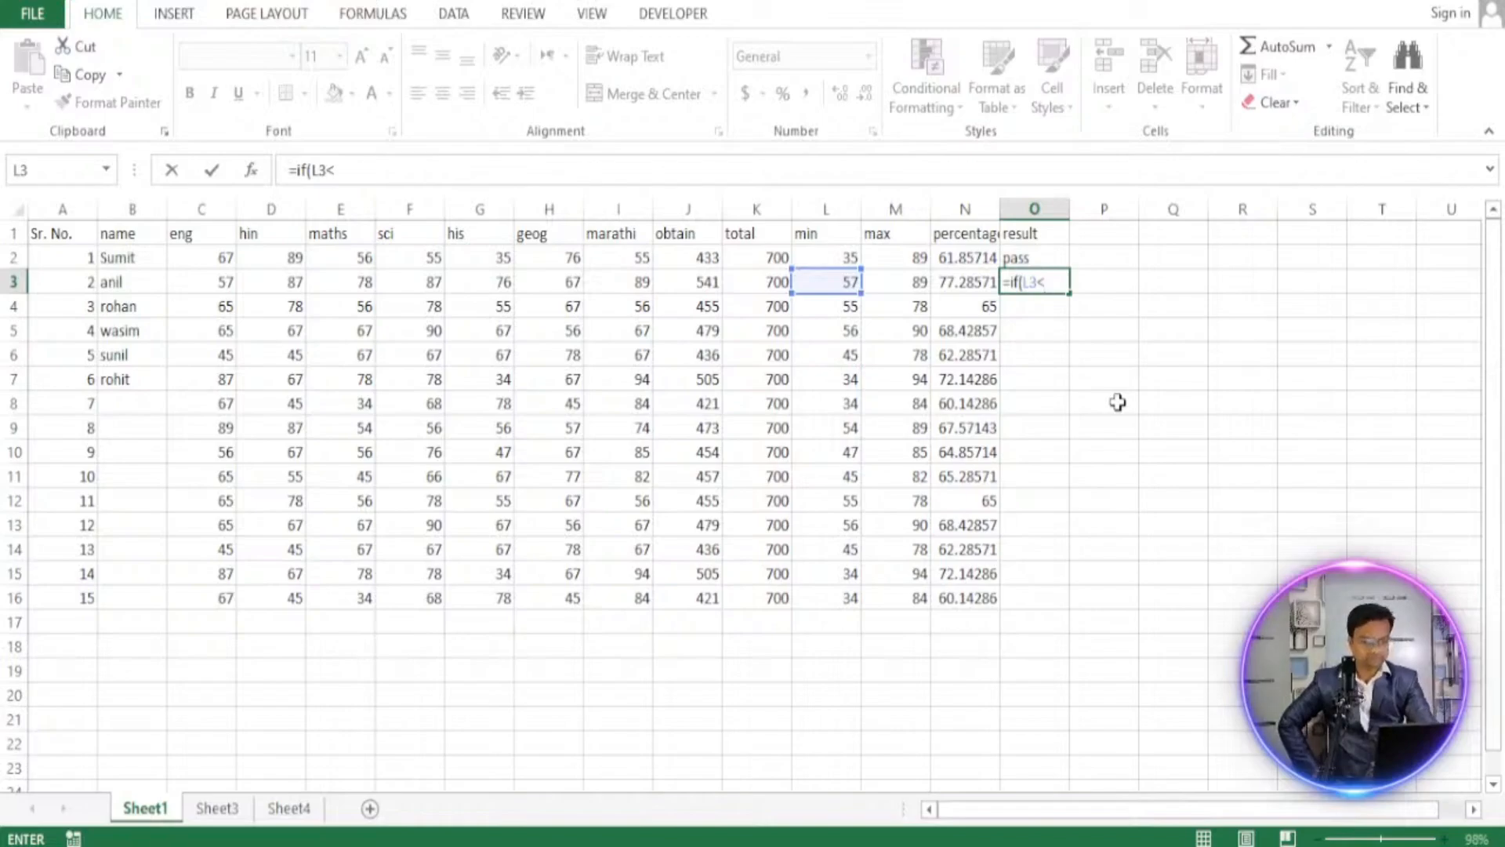
pyautogui.write('35')
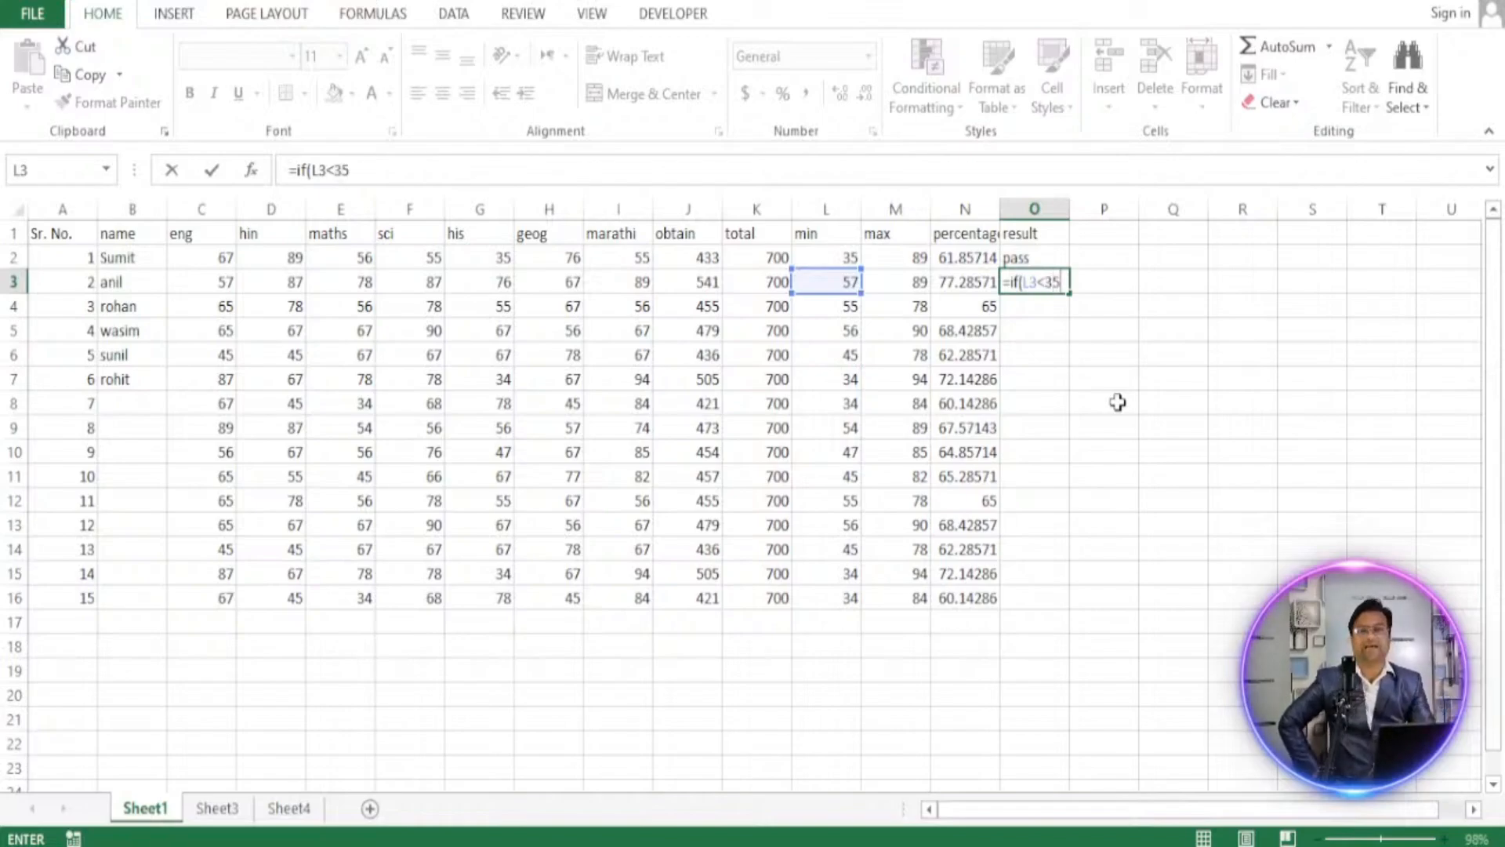
pyautogui.write(',')
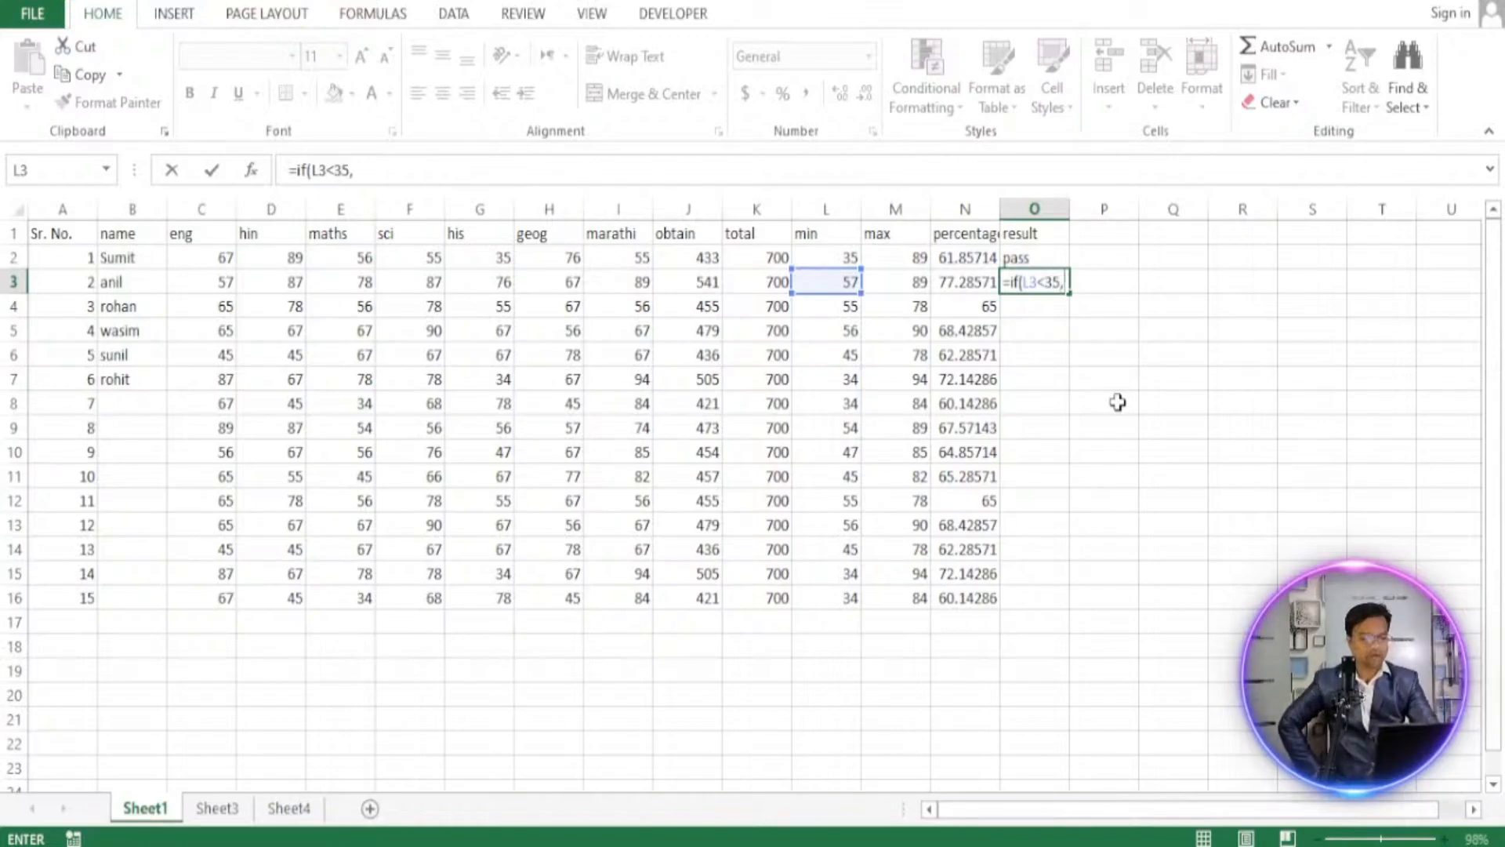
pyautogui.write('"pas')
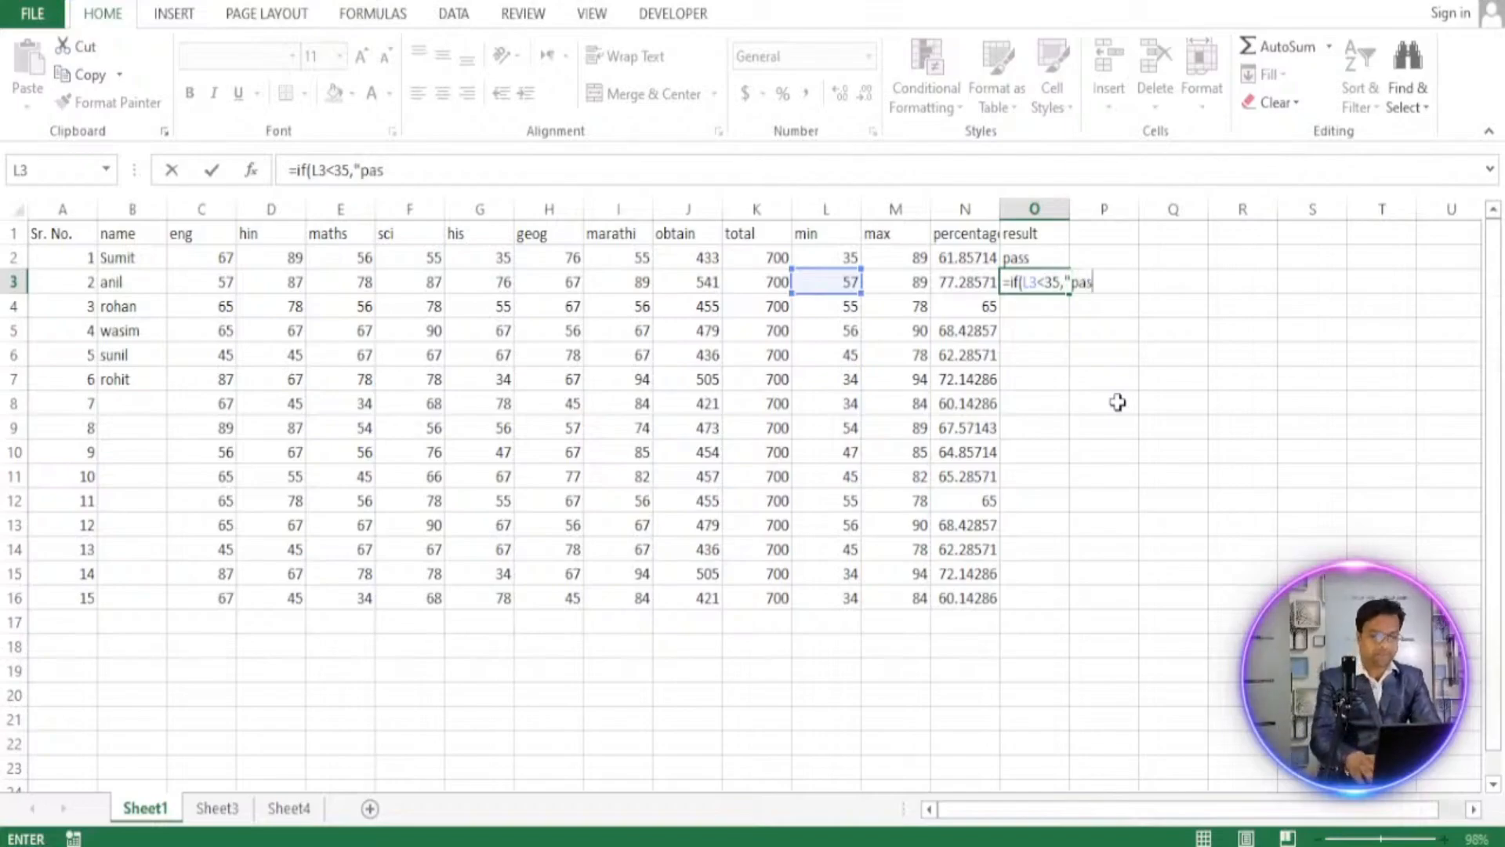
pyautogui.write('s"')
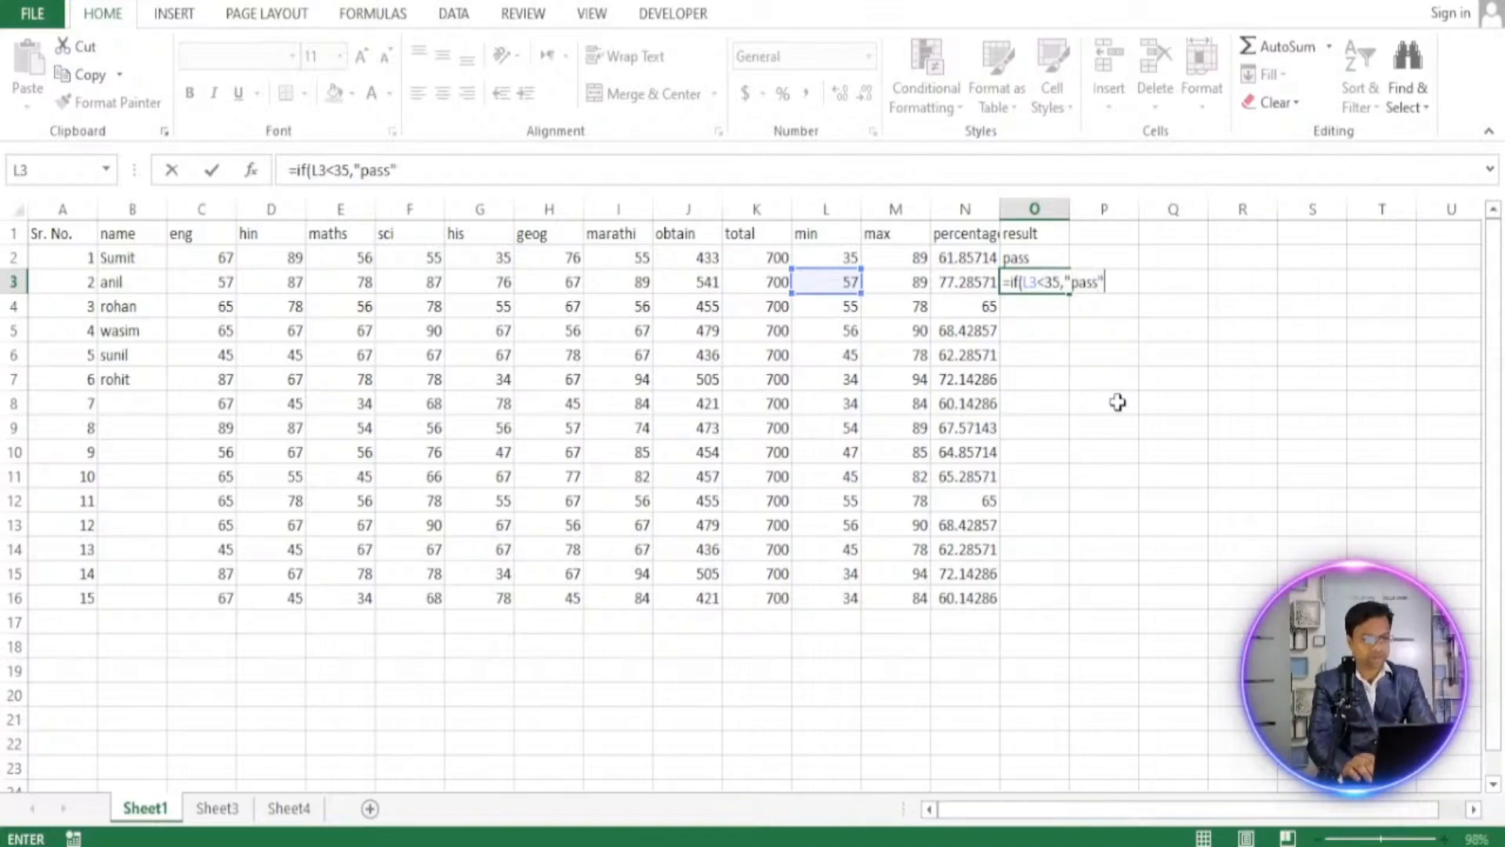
pyautogui.write(',')
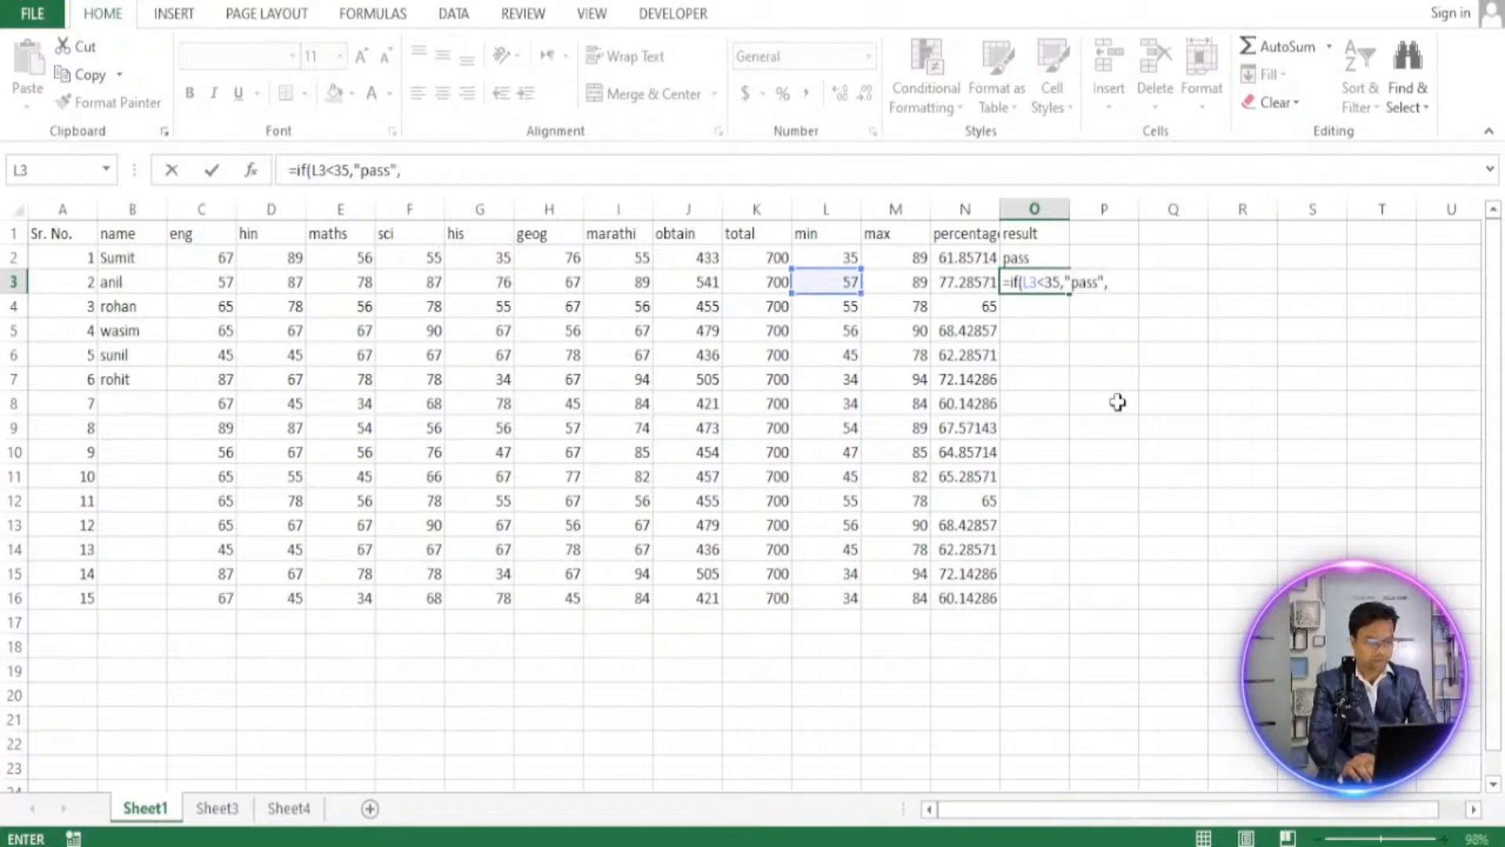
pyautogui.write('"fail')
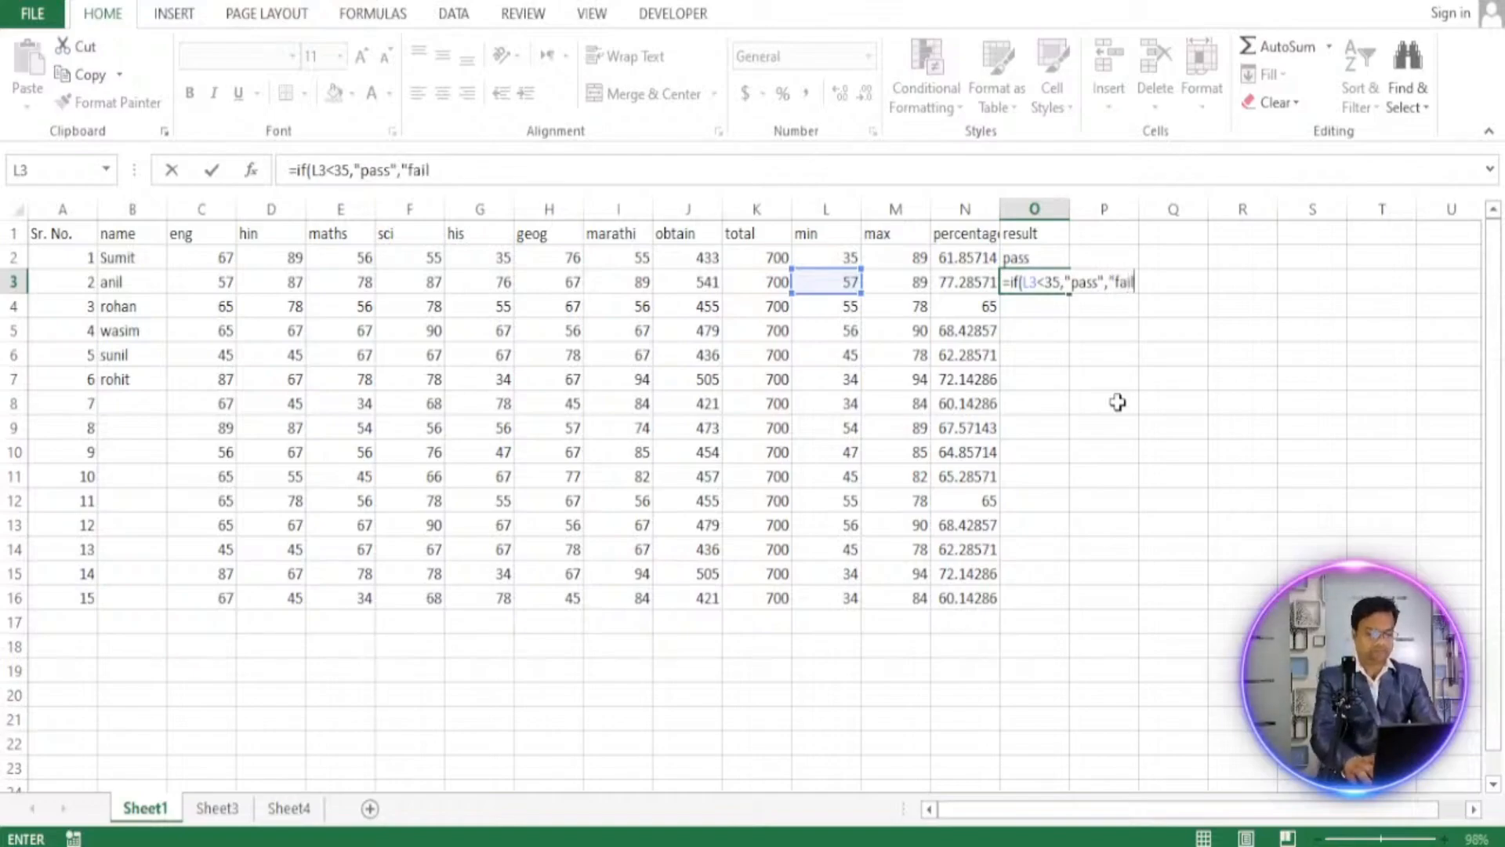
pyautogui.write('"')
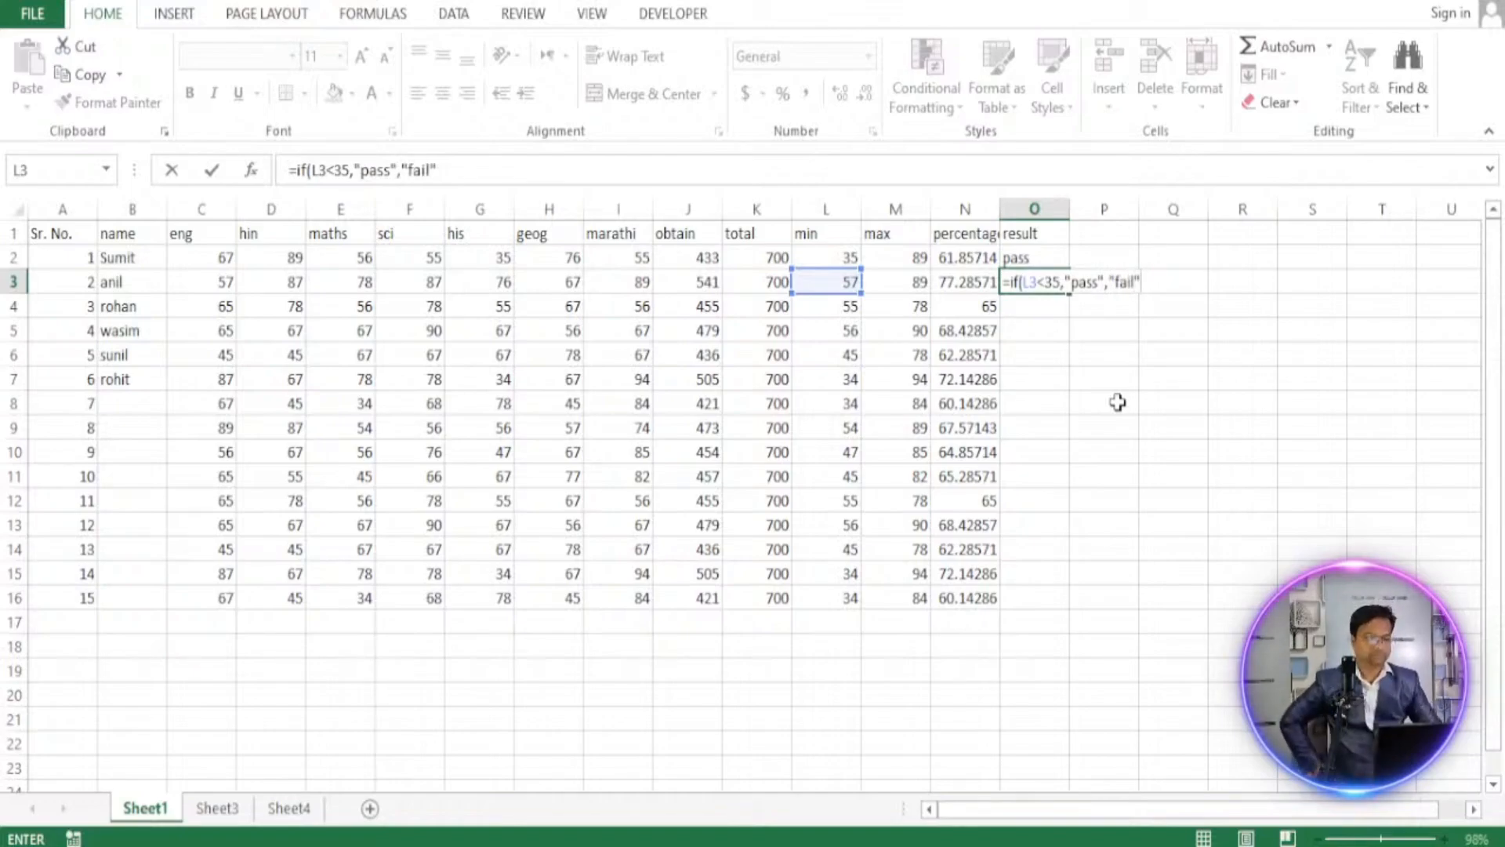
pyautogui.write(')')
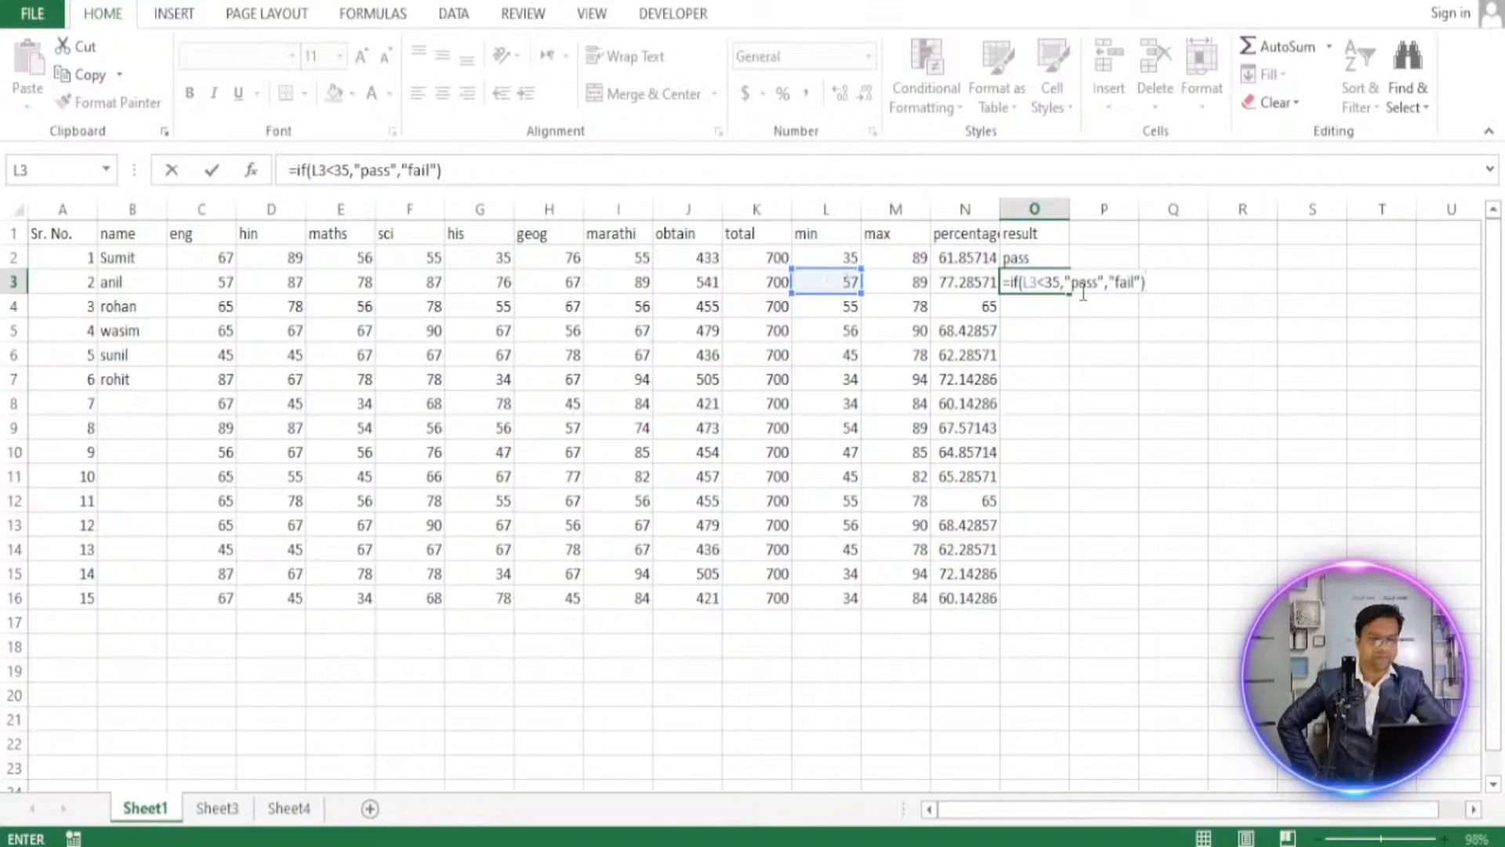
# Swap the two outcomes in the O3 formula so it reads =if(L3<35,"fail","pass"), and enter it.
pyautogui.moveTo(1098, 285); pyautogui.dragTo(1072, 285)
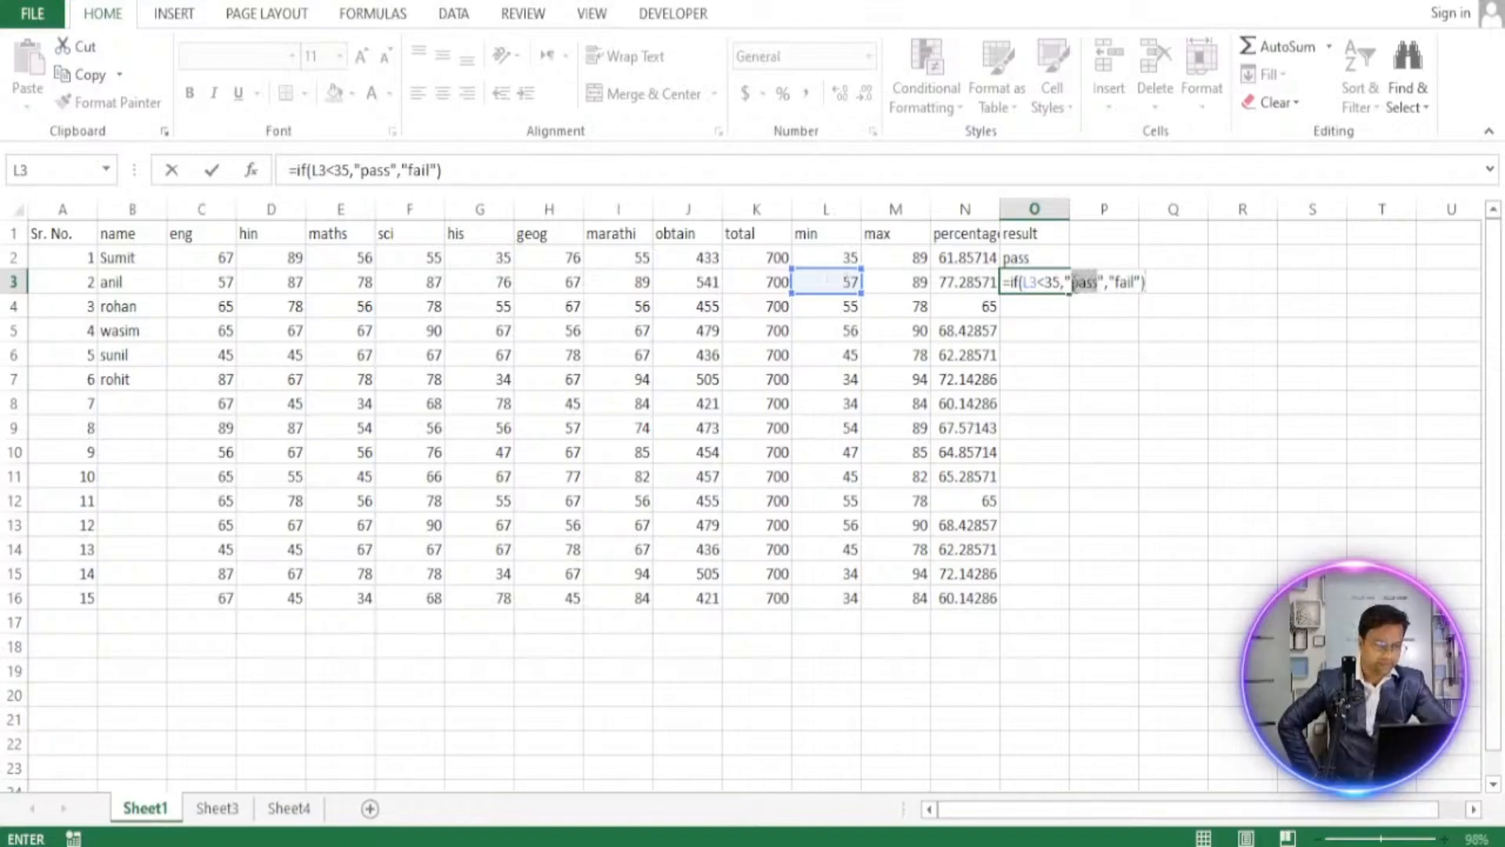
pyautogui.write('fail')
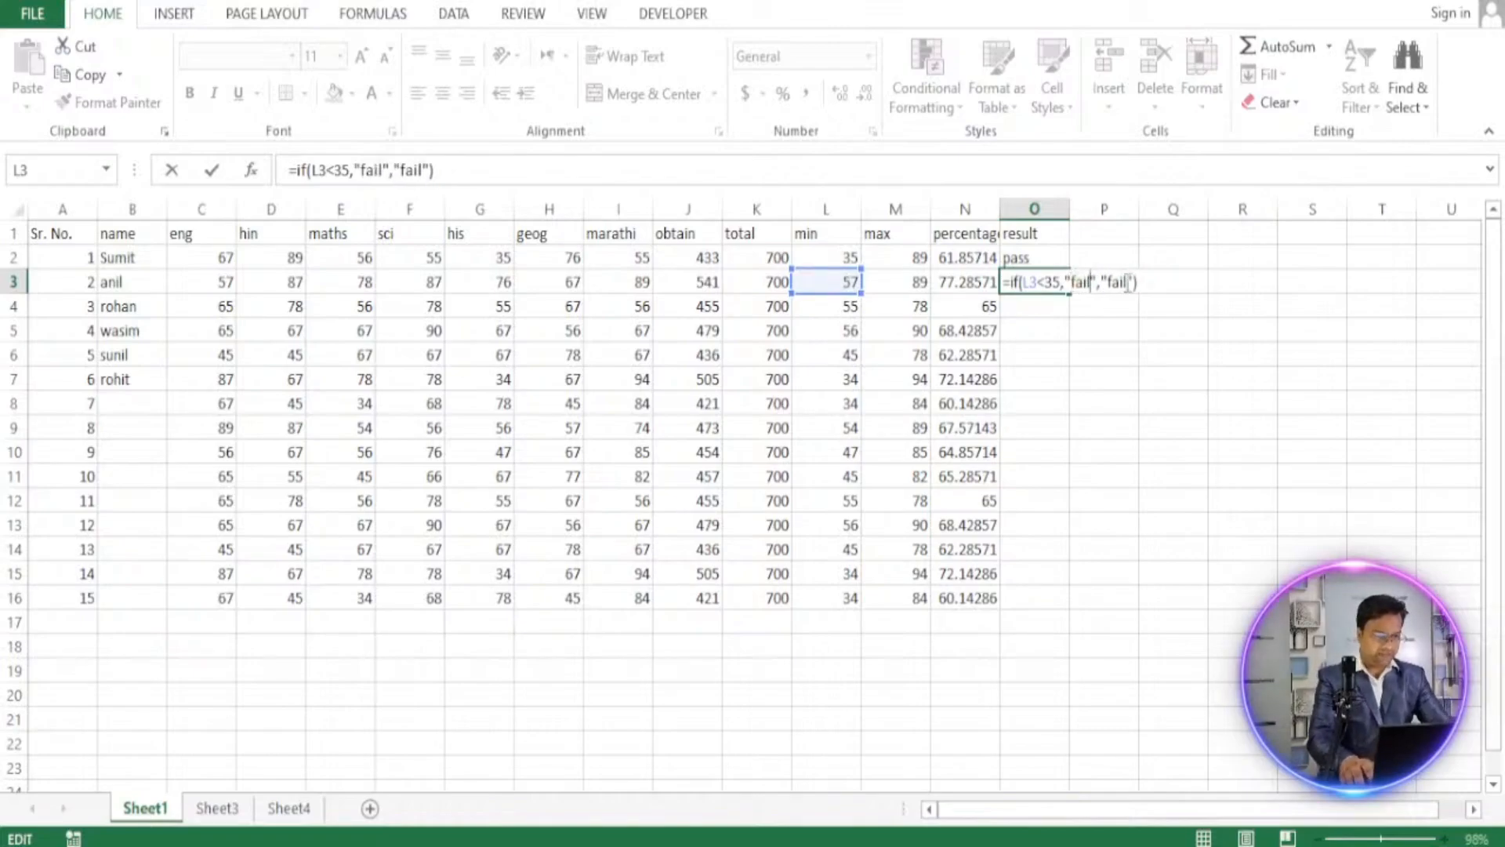
pyautogui.moveTo(1126, 283); pyautogui.dragTo(1111, 282)
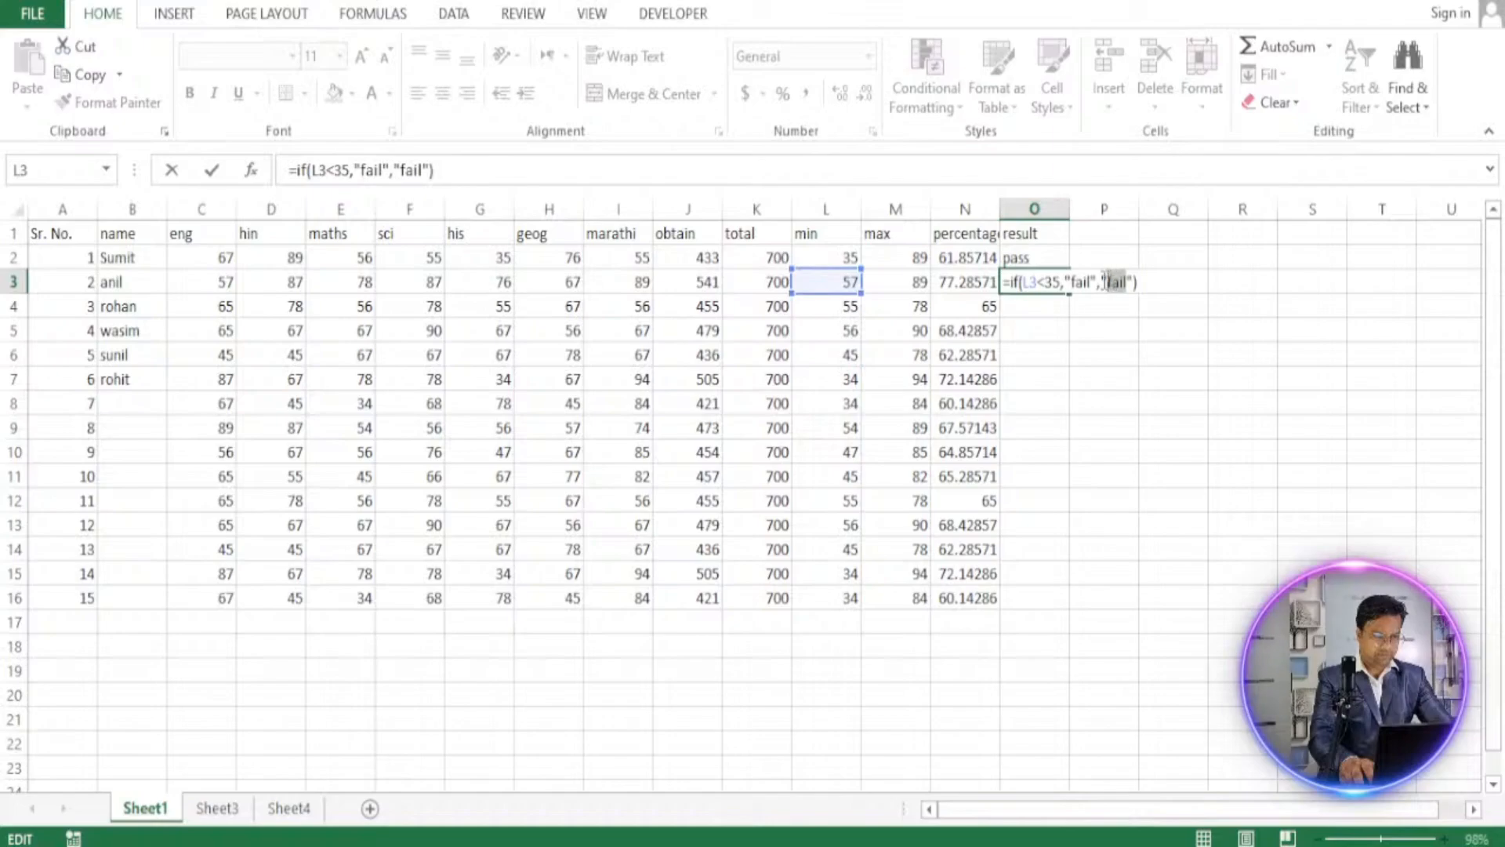
pyautogui.write('pass')
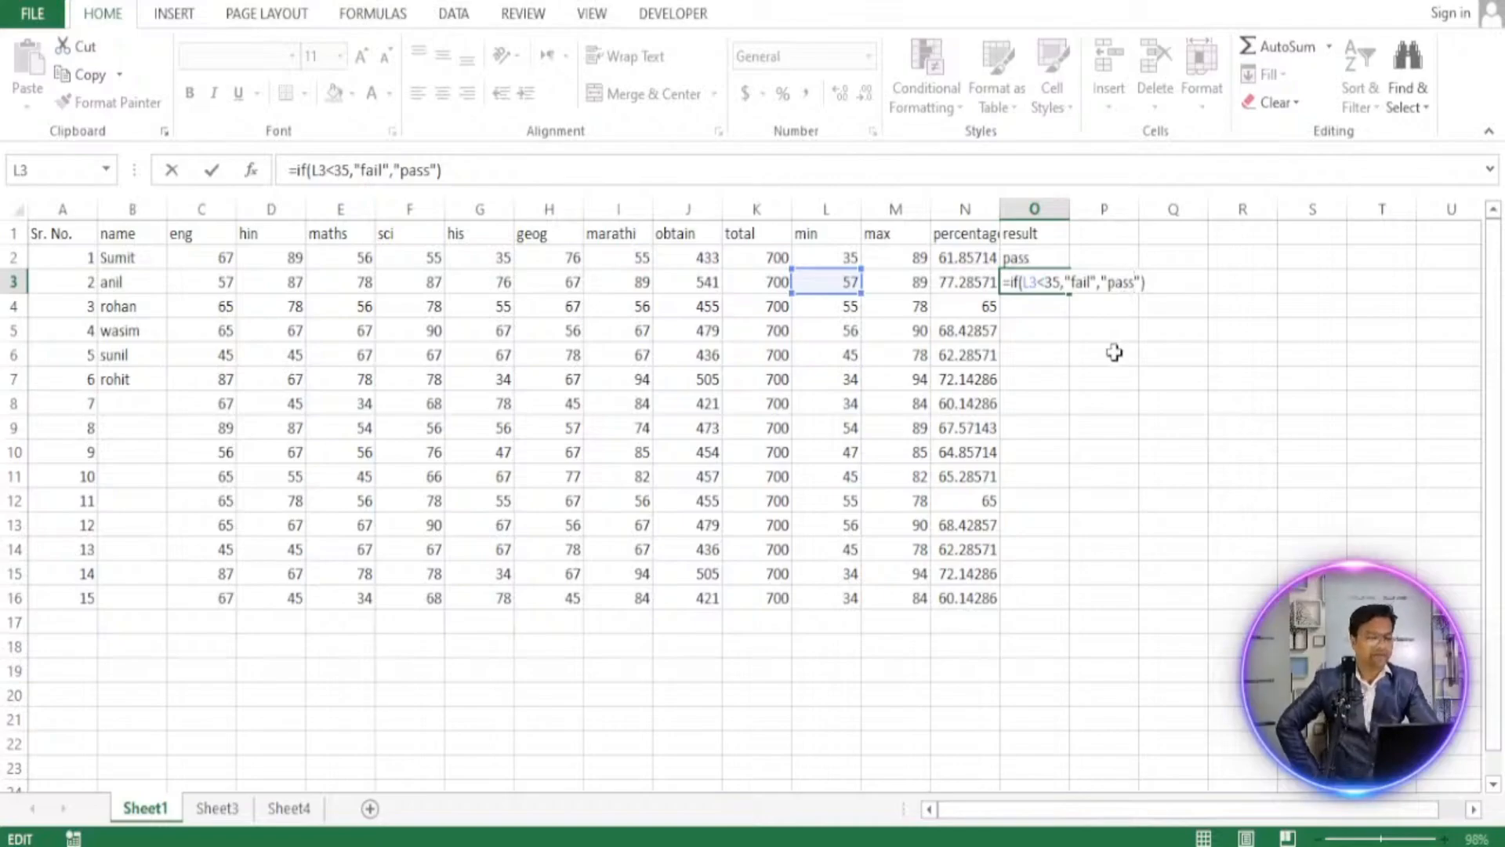
pyautogui.press('Return')
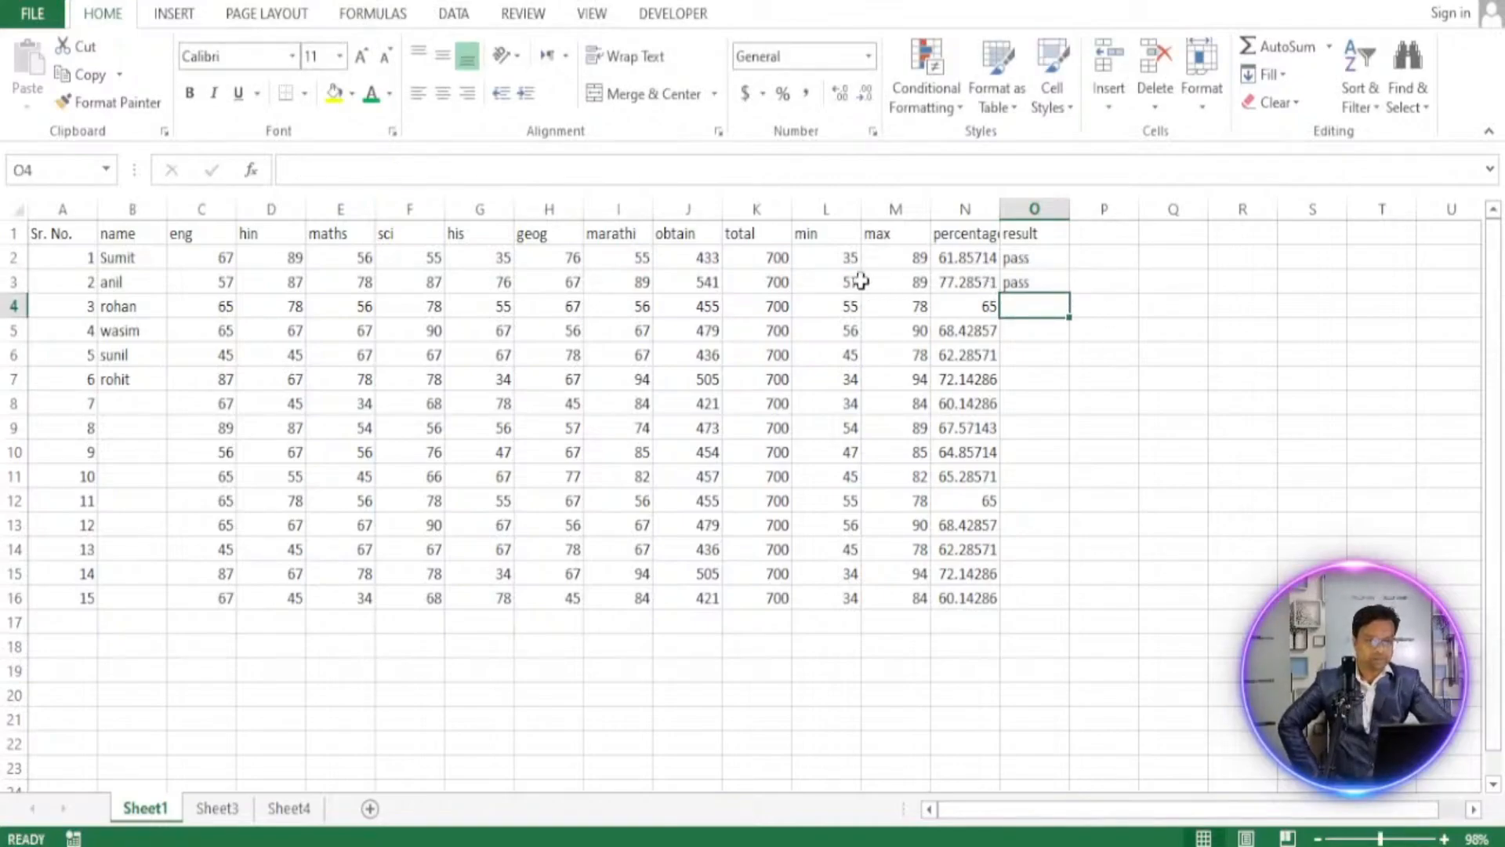
# Set the second student's maths mark in E3 to 34 to test the result formula.
pyautogui.click(357, 282)
pyautogui.write('34')
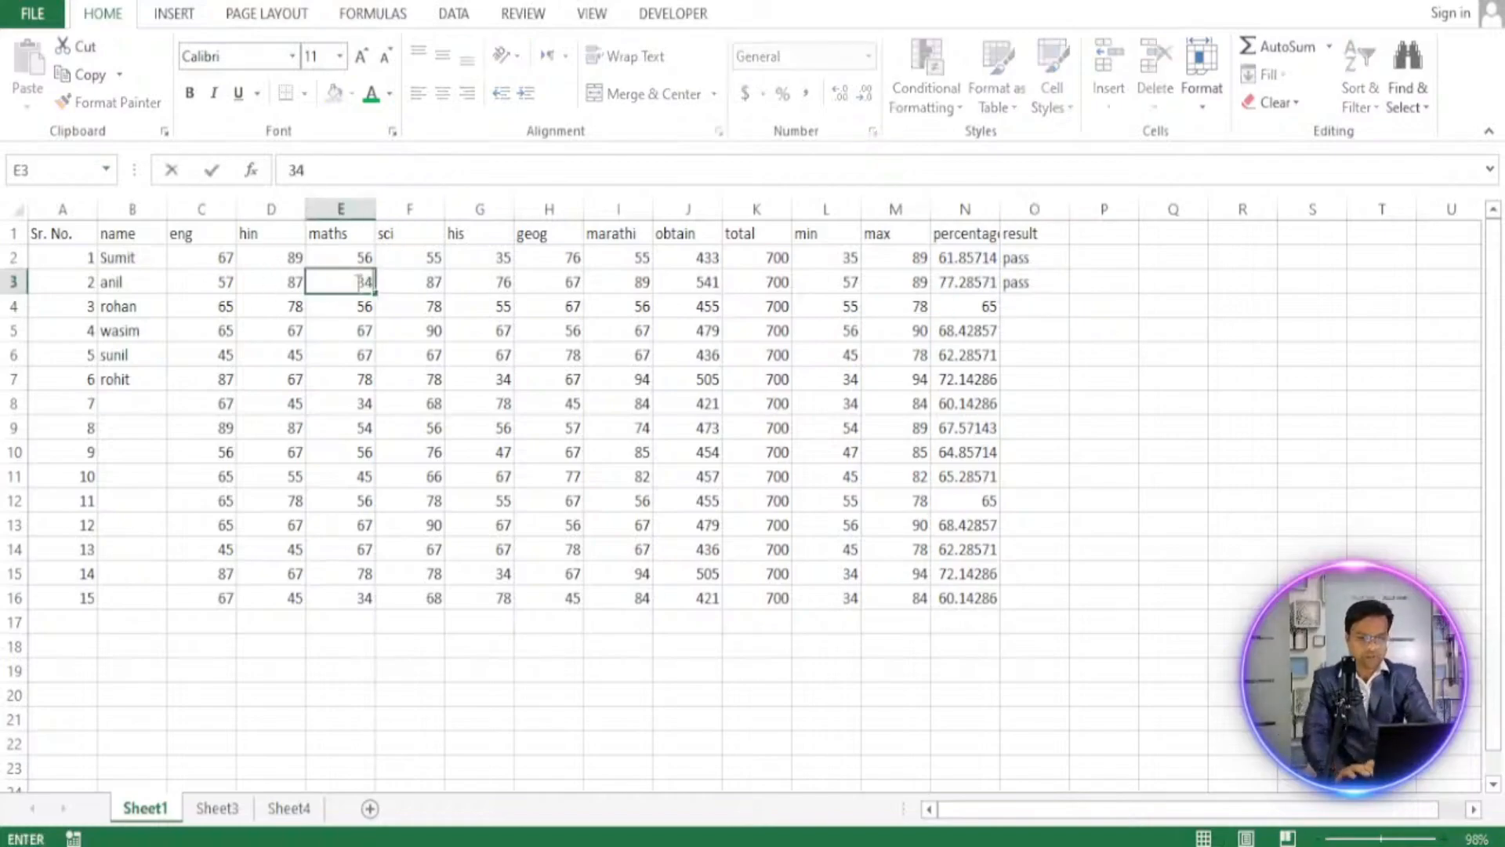
pyautogui.press('Return')
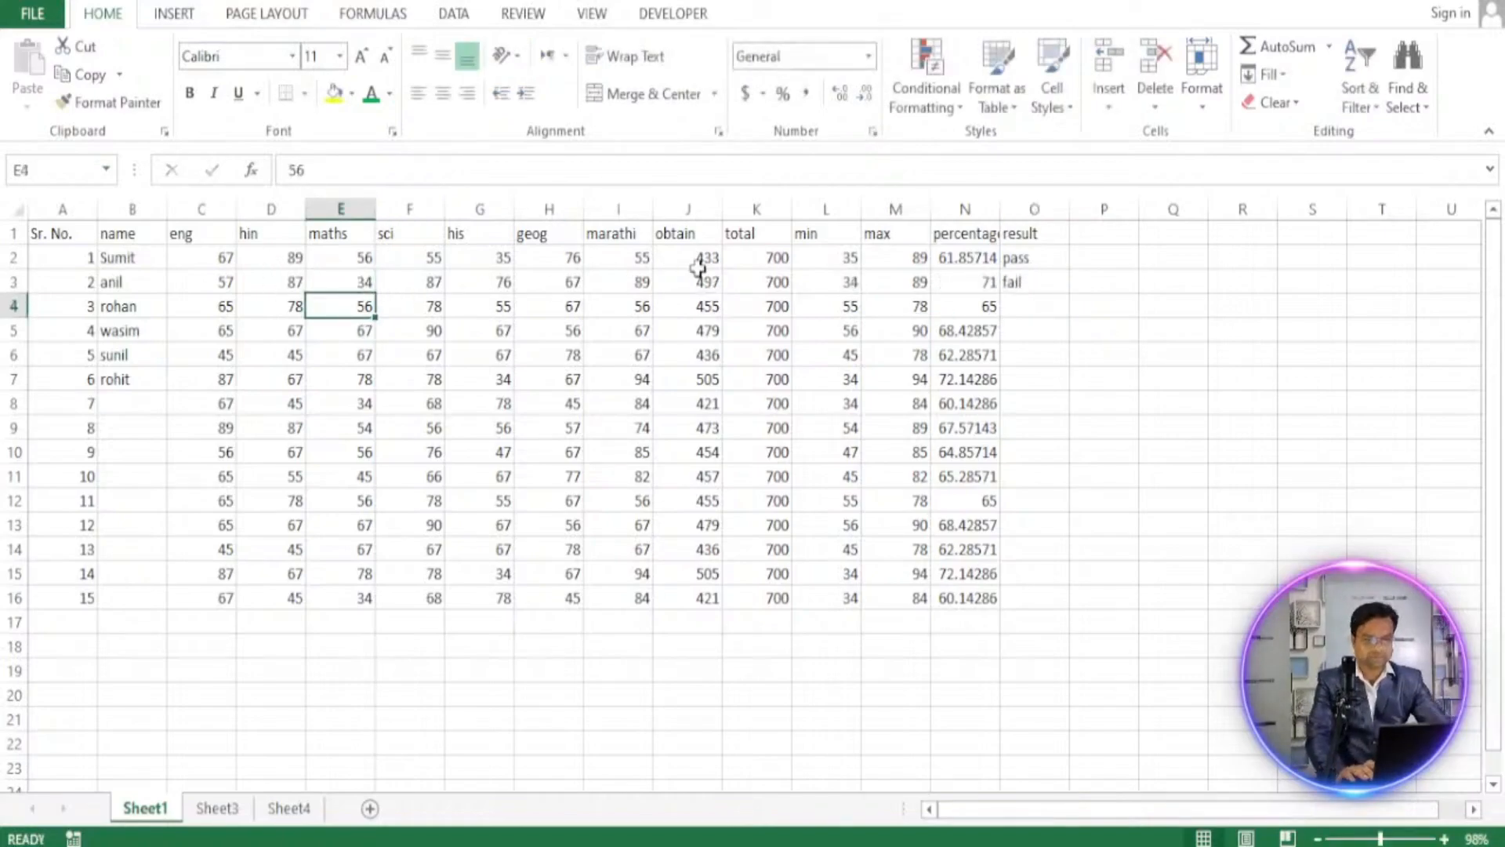
# Set the maths mark in E3 to 35 and compare the result formulas in O2 and O3.
pyautogui.click(336, 282)
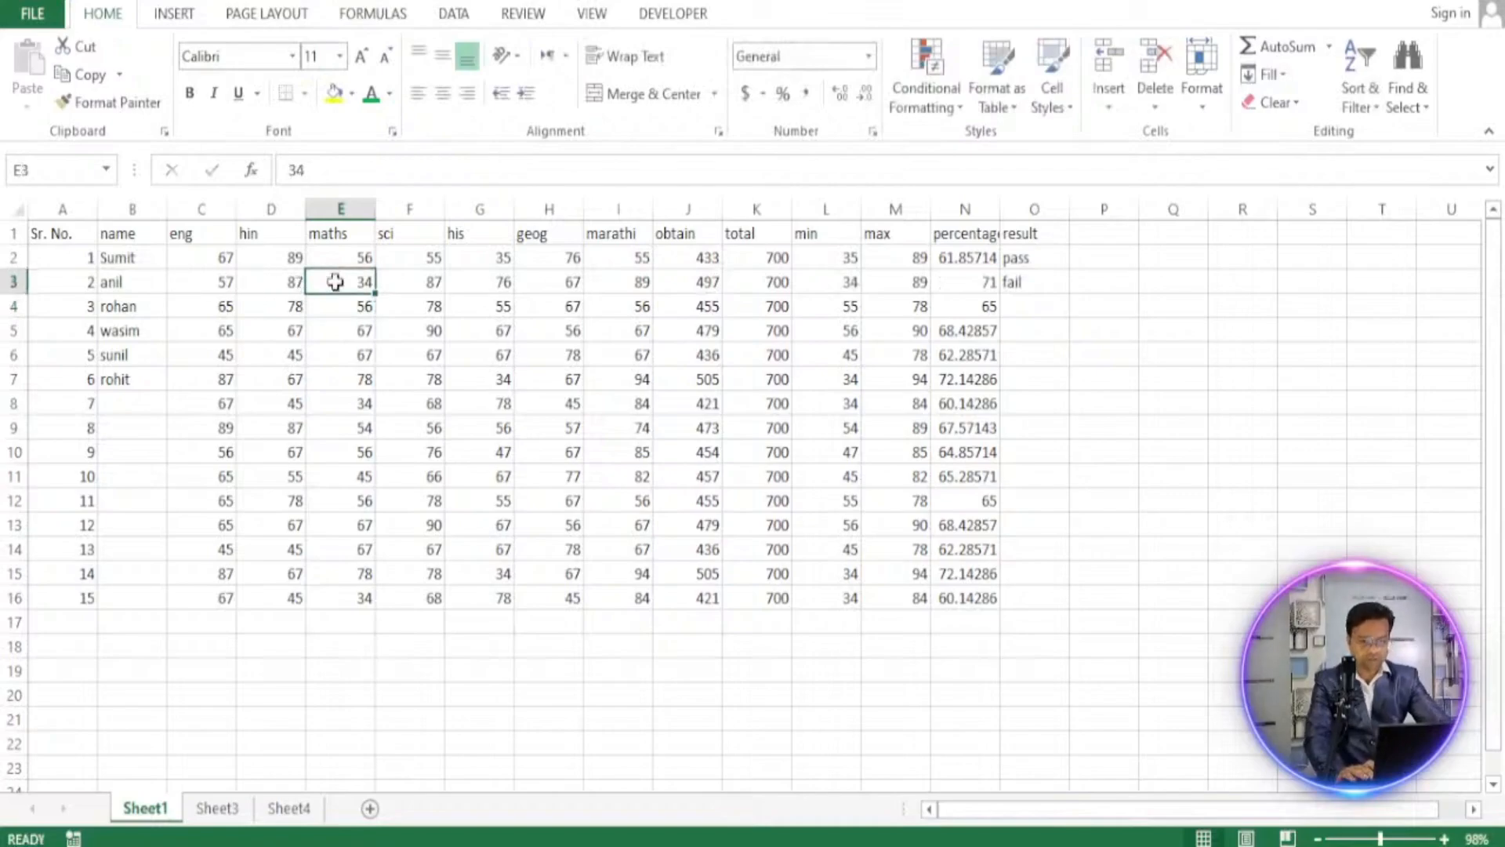
pyautogui.write('35')
pyautogui.press('Return')
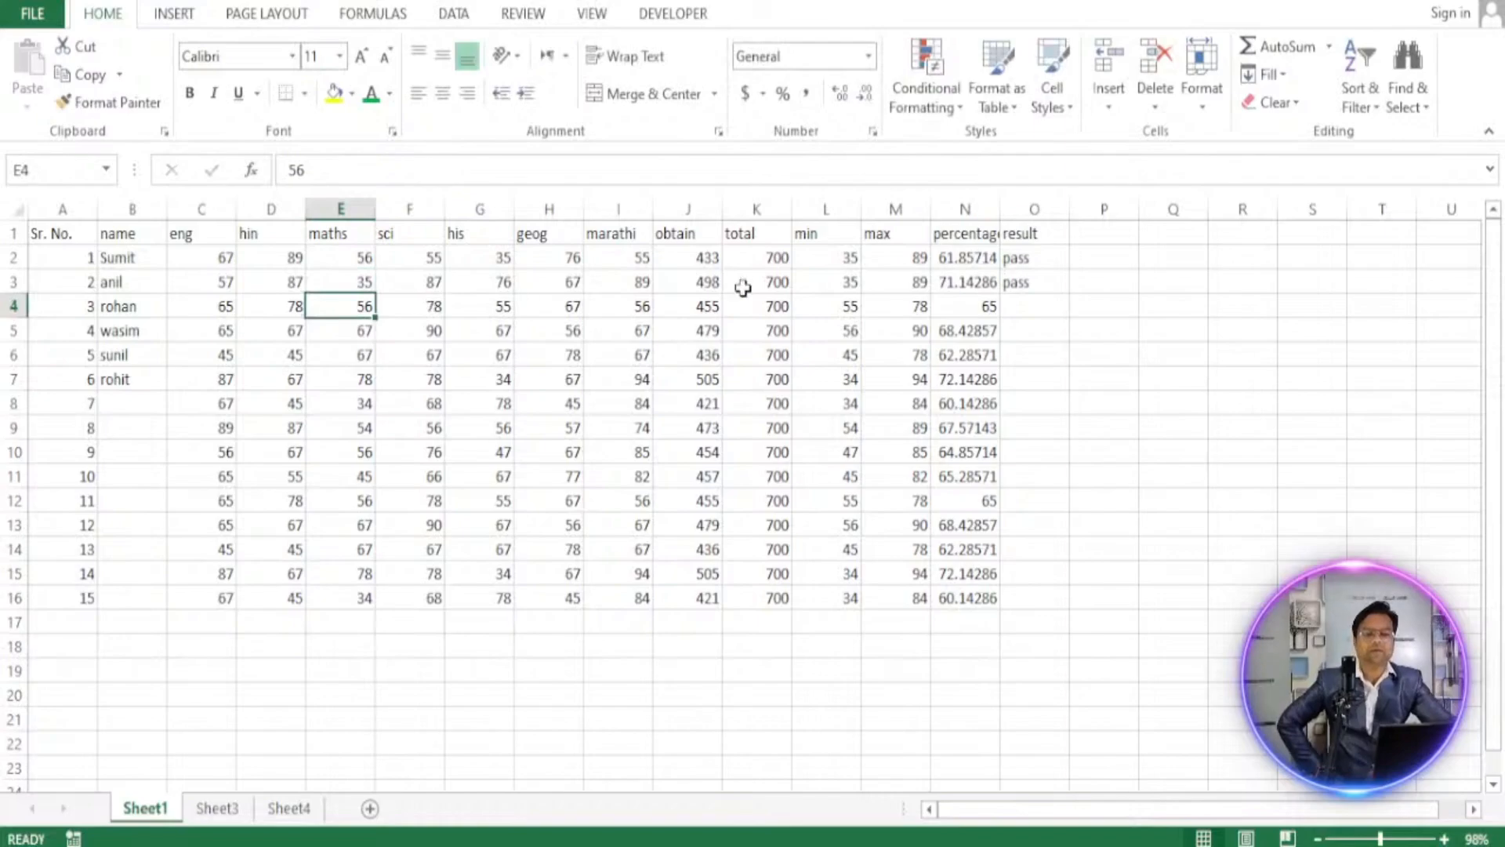
pyautogui.click(1010, 259)
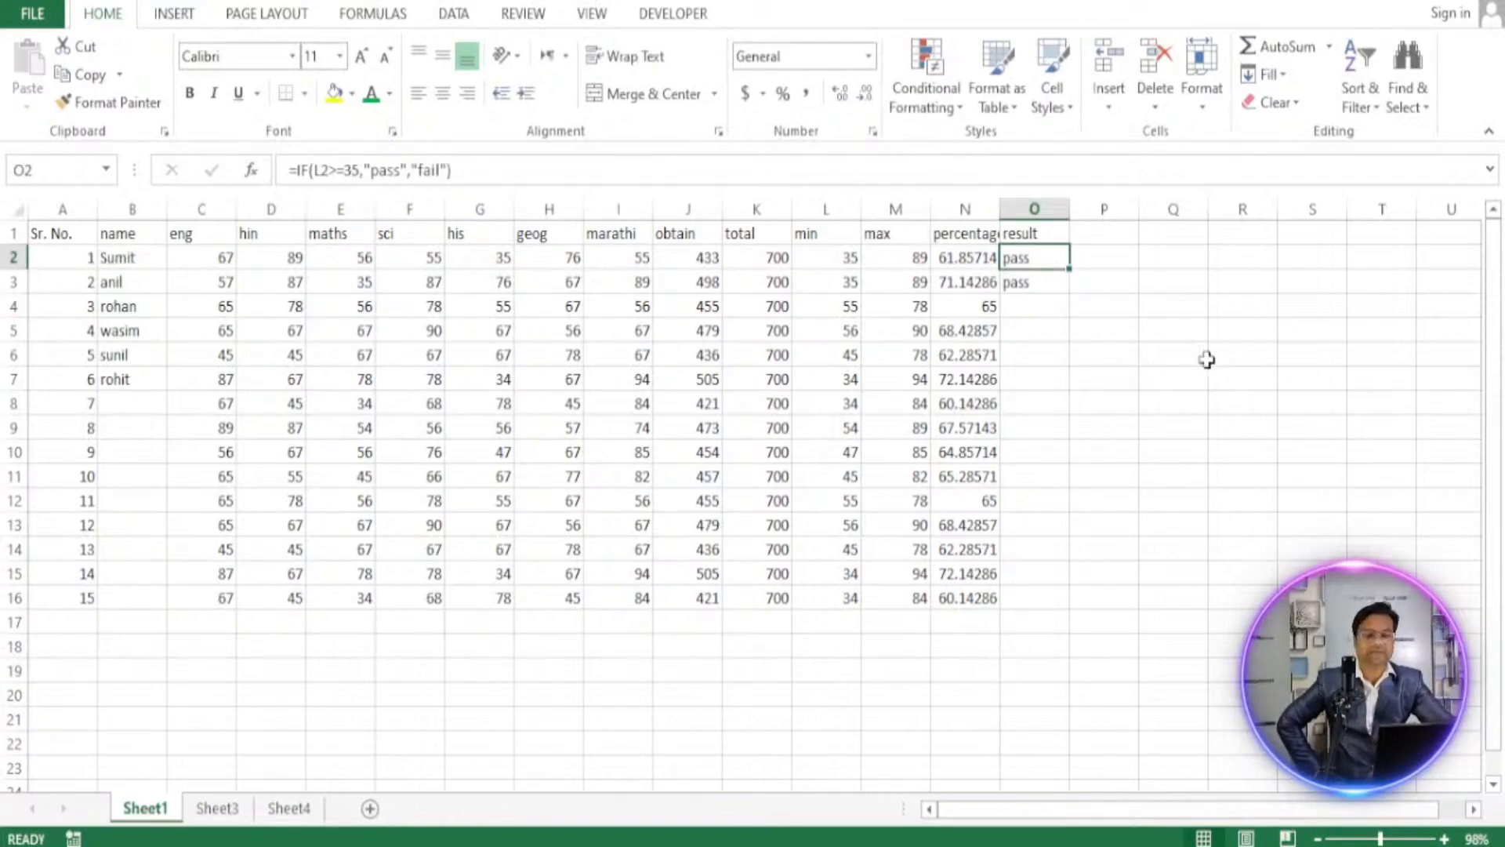
pyautogui.click(1033, 284)
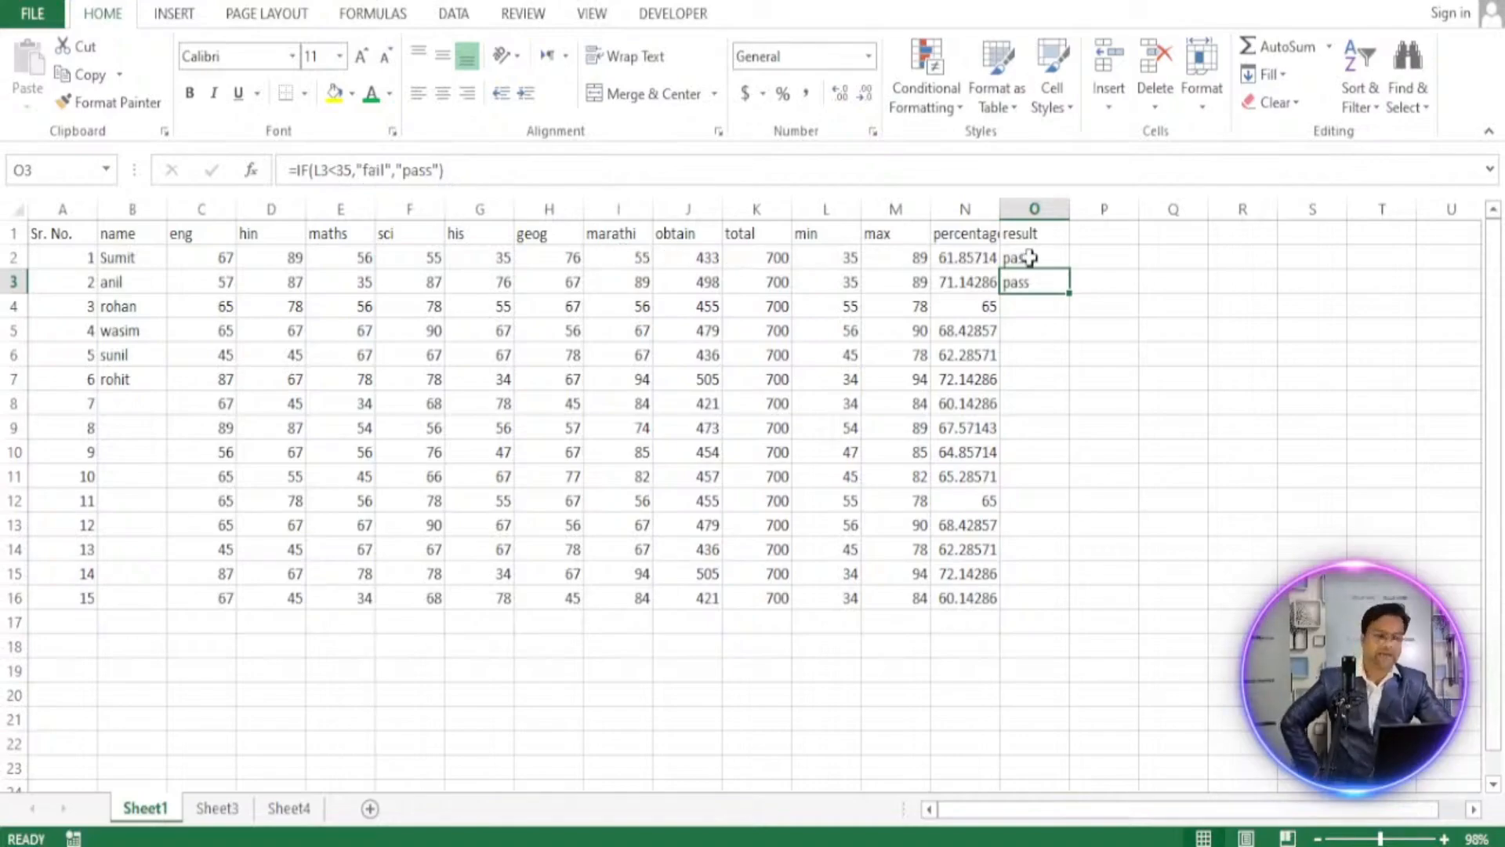
# Change the outcome texts in the O3 formula so it reads =IF(L3<35,"NO","YES").
pyautogui.doubleClick(1035, 282)
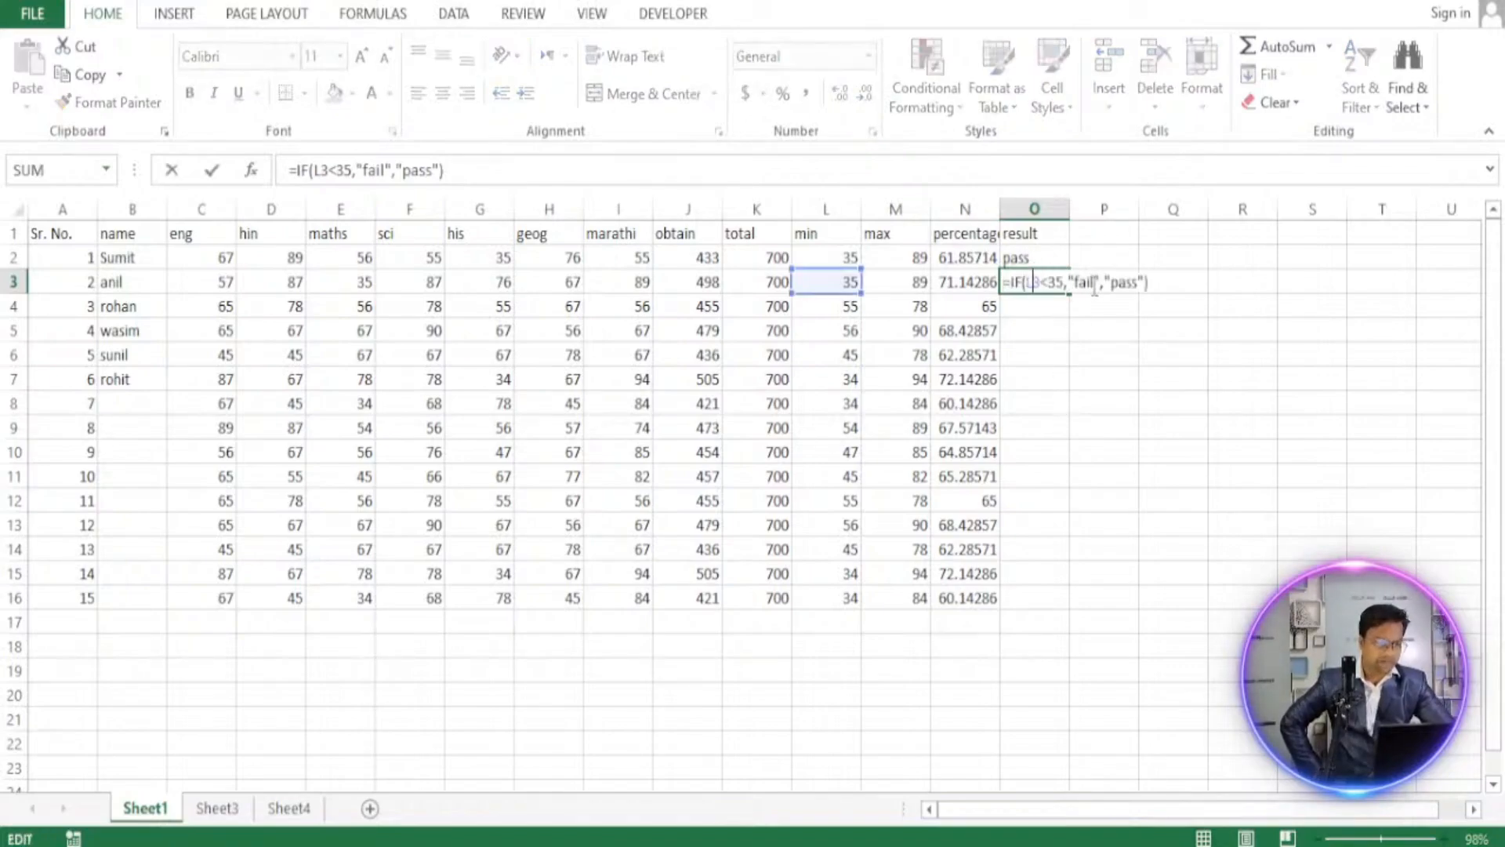
pyautogui.moveTo(1091, 282); pyautogui.dragTo(1077, 284)
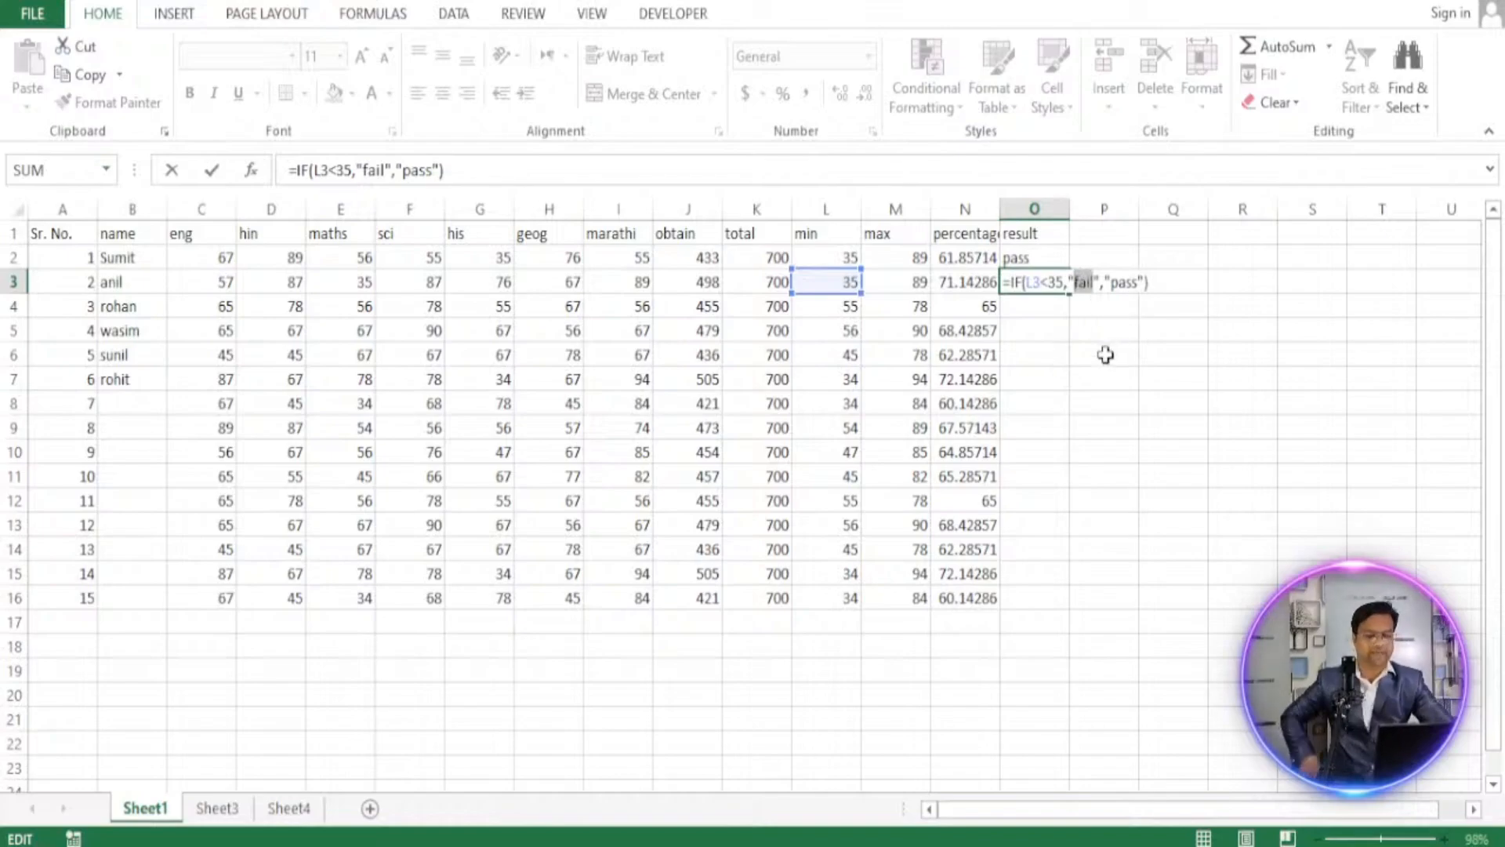
pyautogui.write('NO')
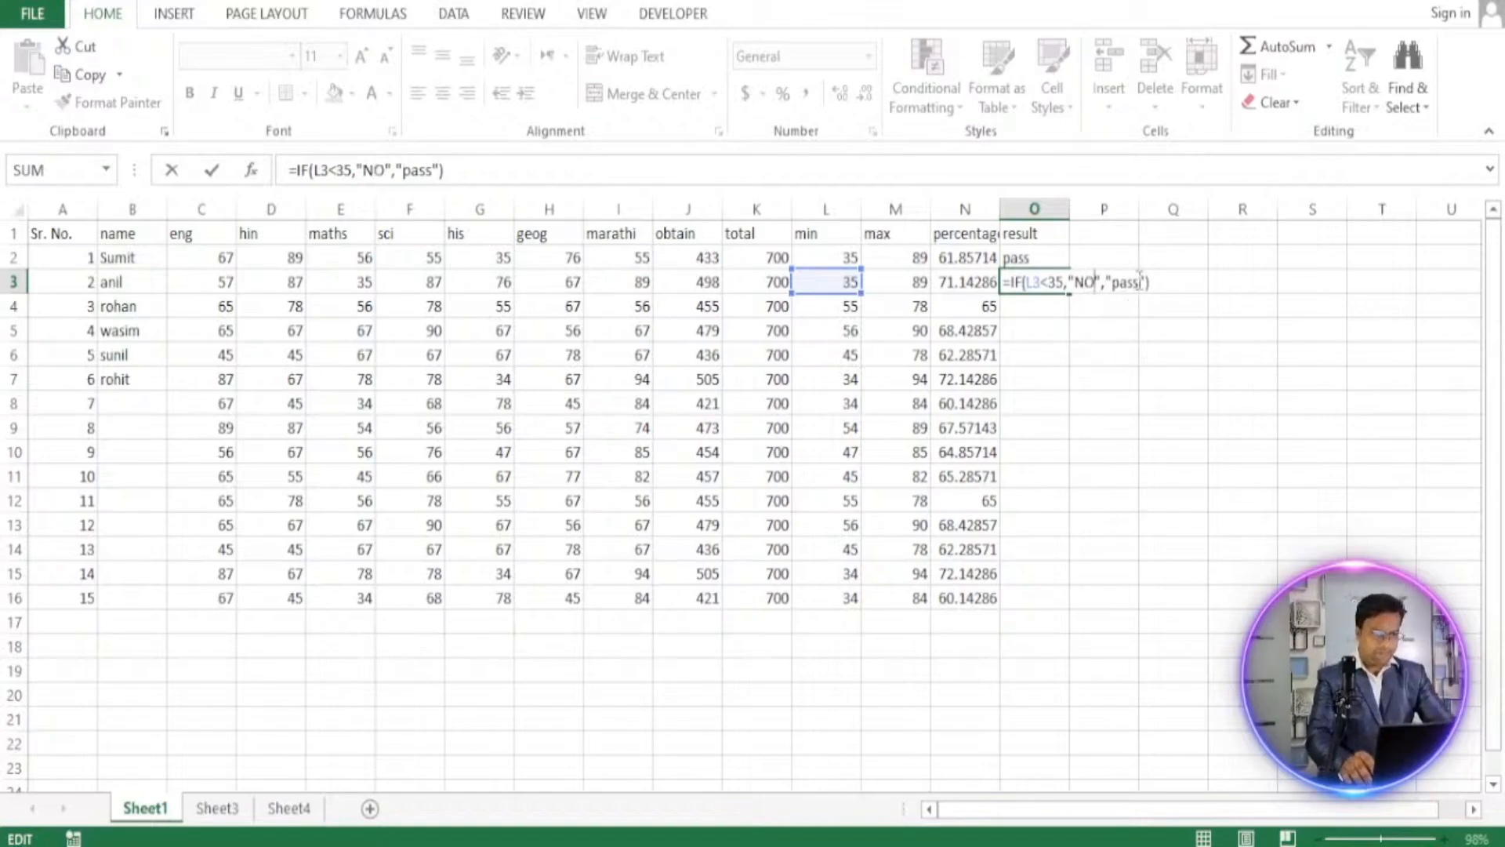
pyautogui.moveTo(1139, 282); pyautogui.dragTo(1113, 282)
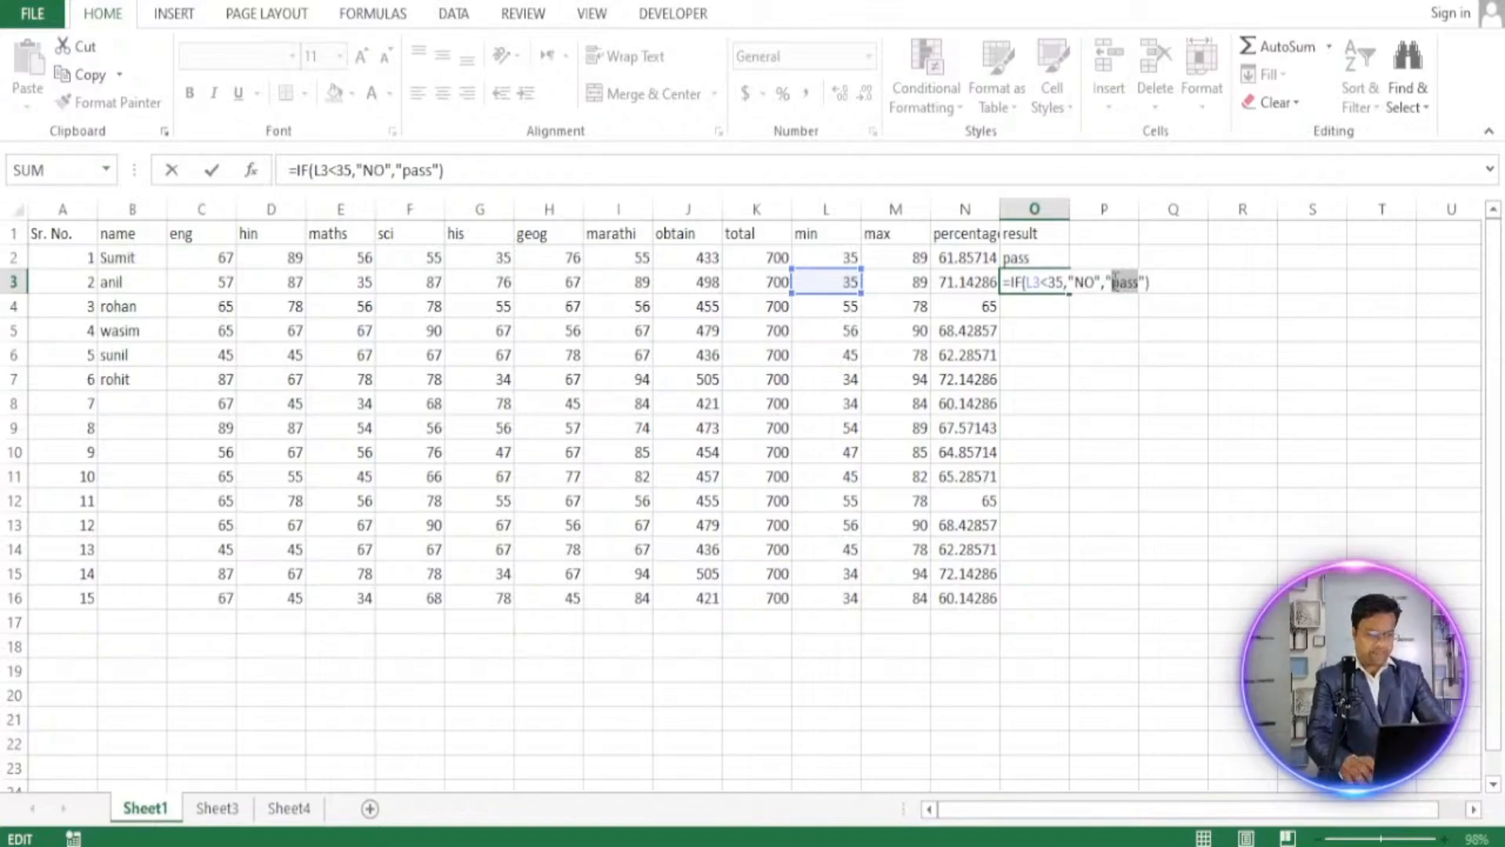
pyautogui.write('YES')
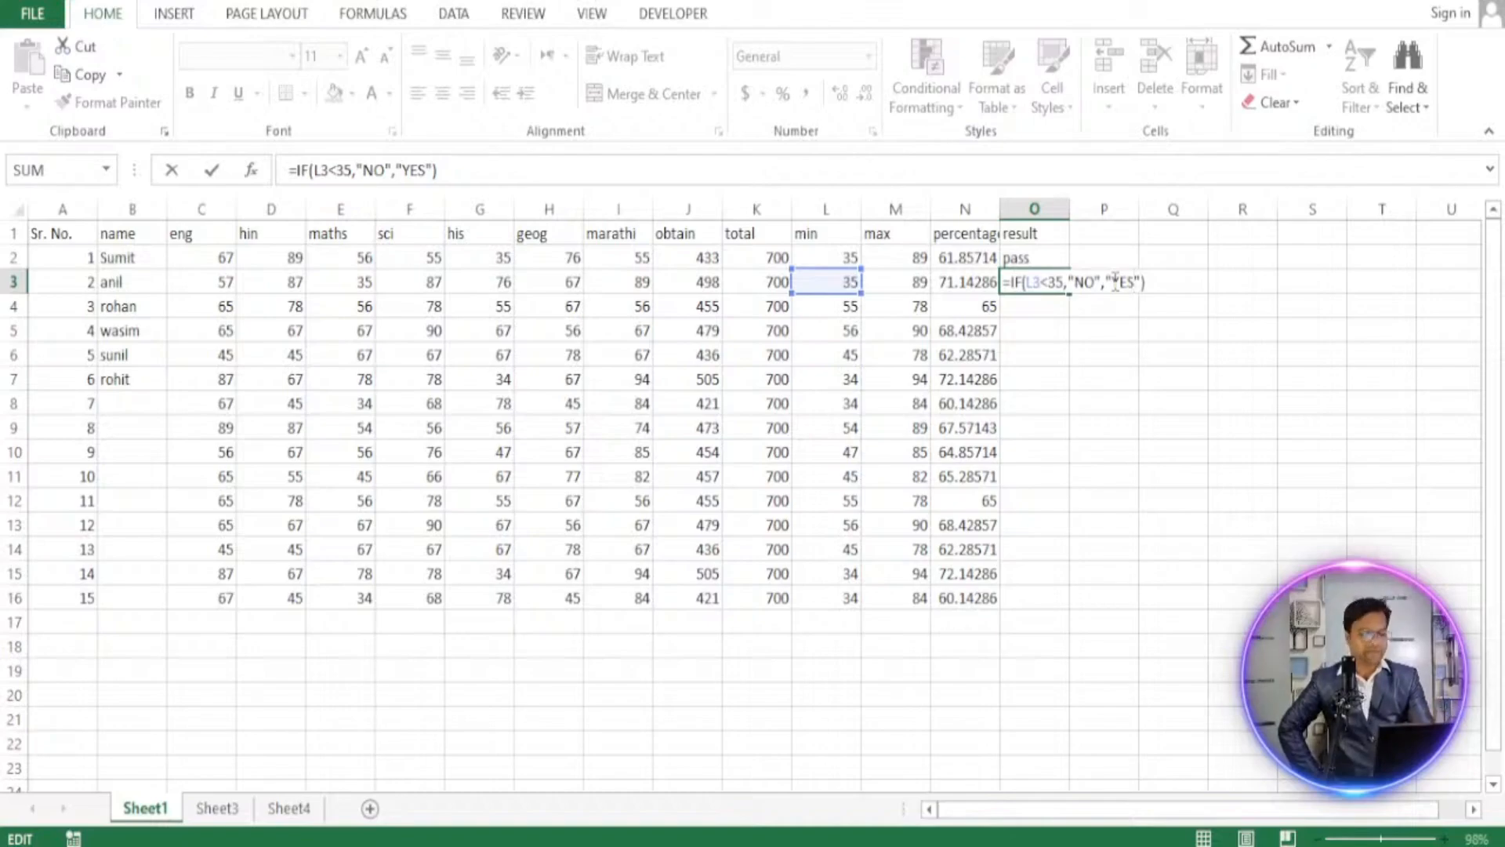
pyautogui.press('Return')
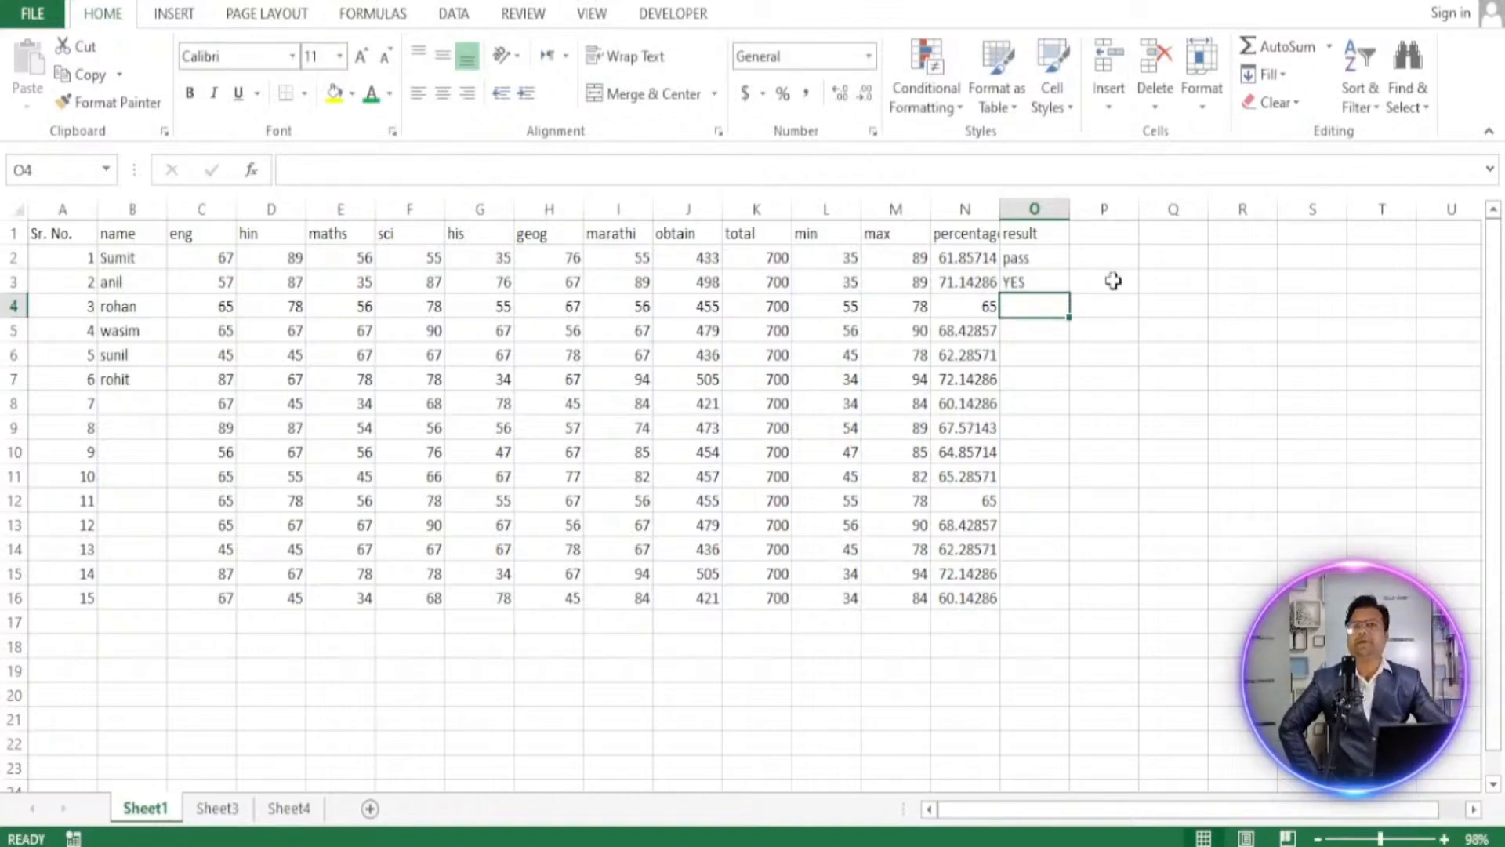
# Change the outcome texts in the O3 formula so it reads =IF(L3<35,"FAIL","PASS"), and enter it.
pyautogui.click(1043, 280)
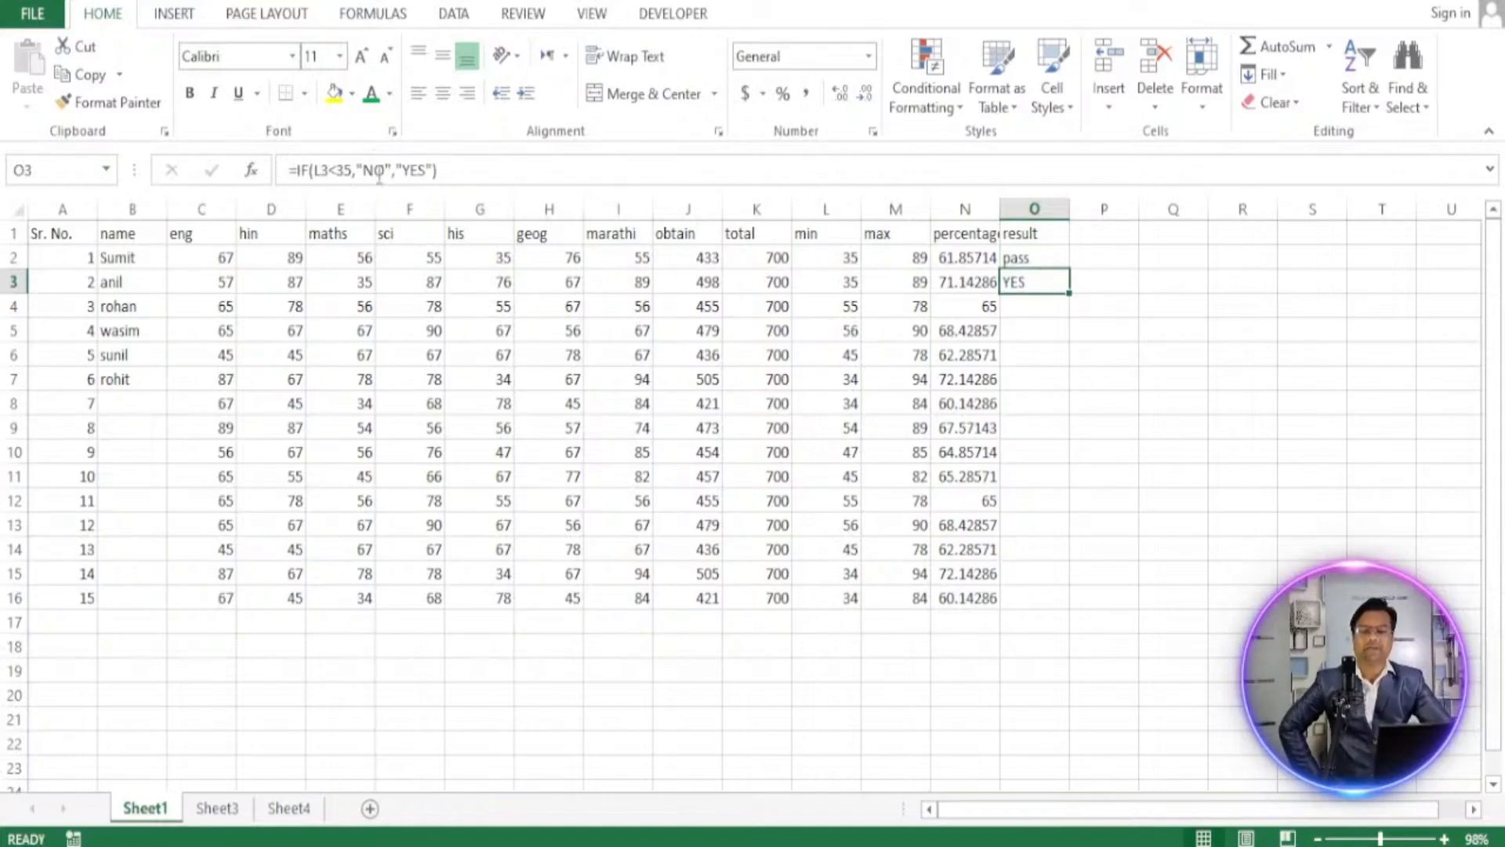
pyautogui.moveTo(385, 170); pyautogui.dragTo(365, 170)
pyautogui.write('FAI')
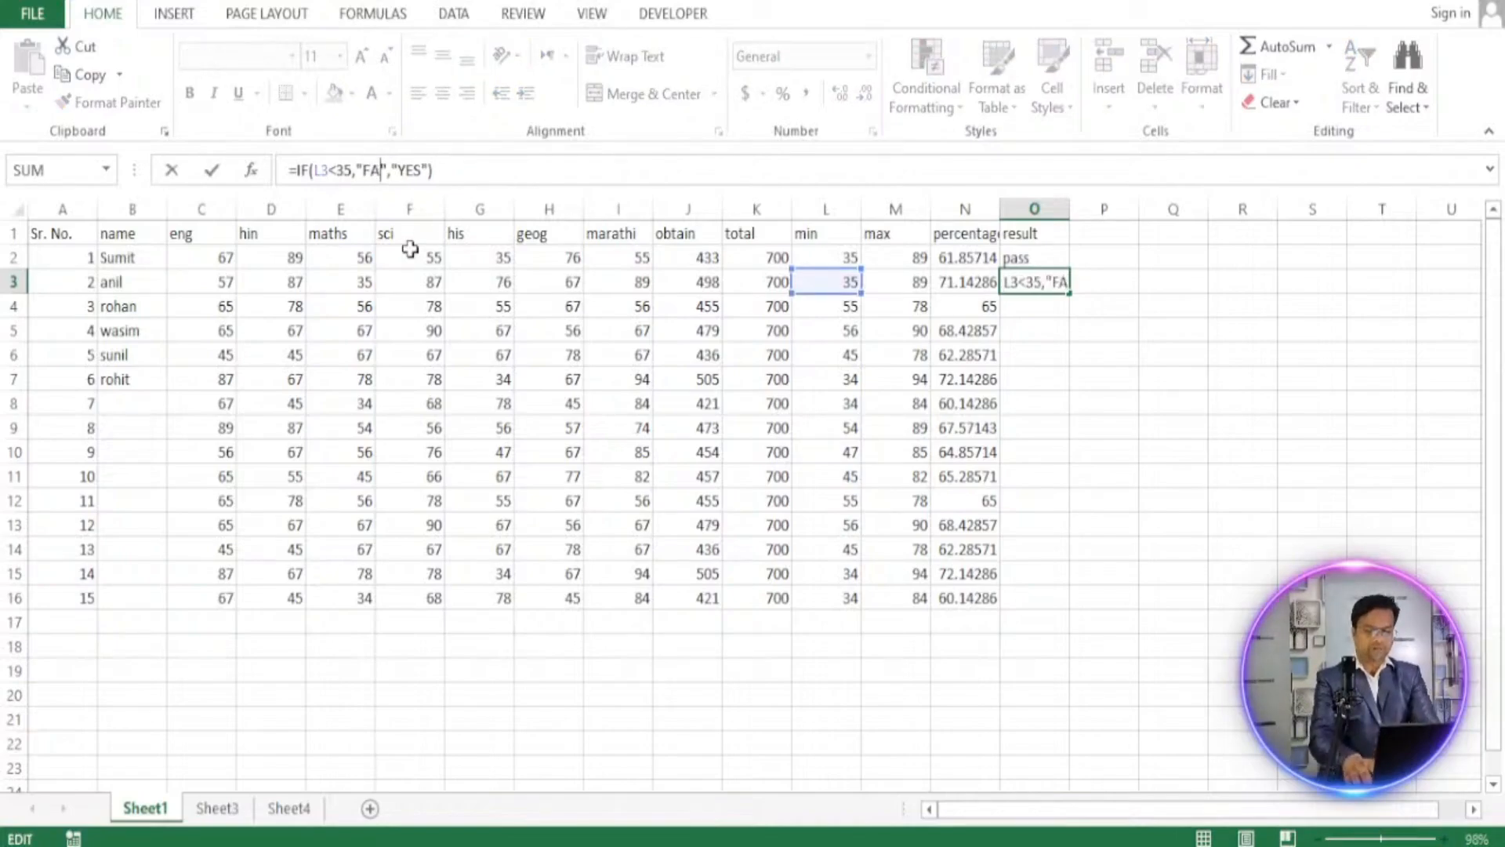
pyautogui.write('LL')
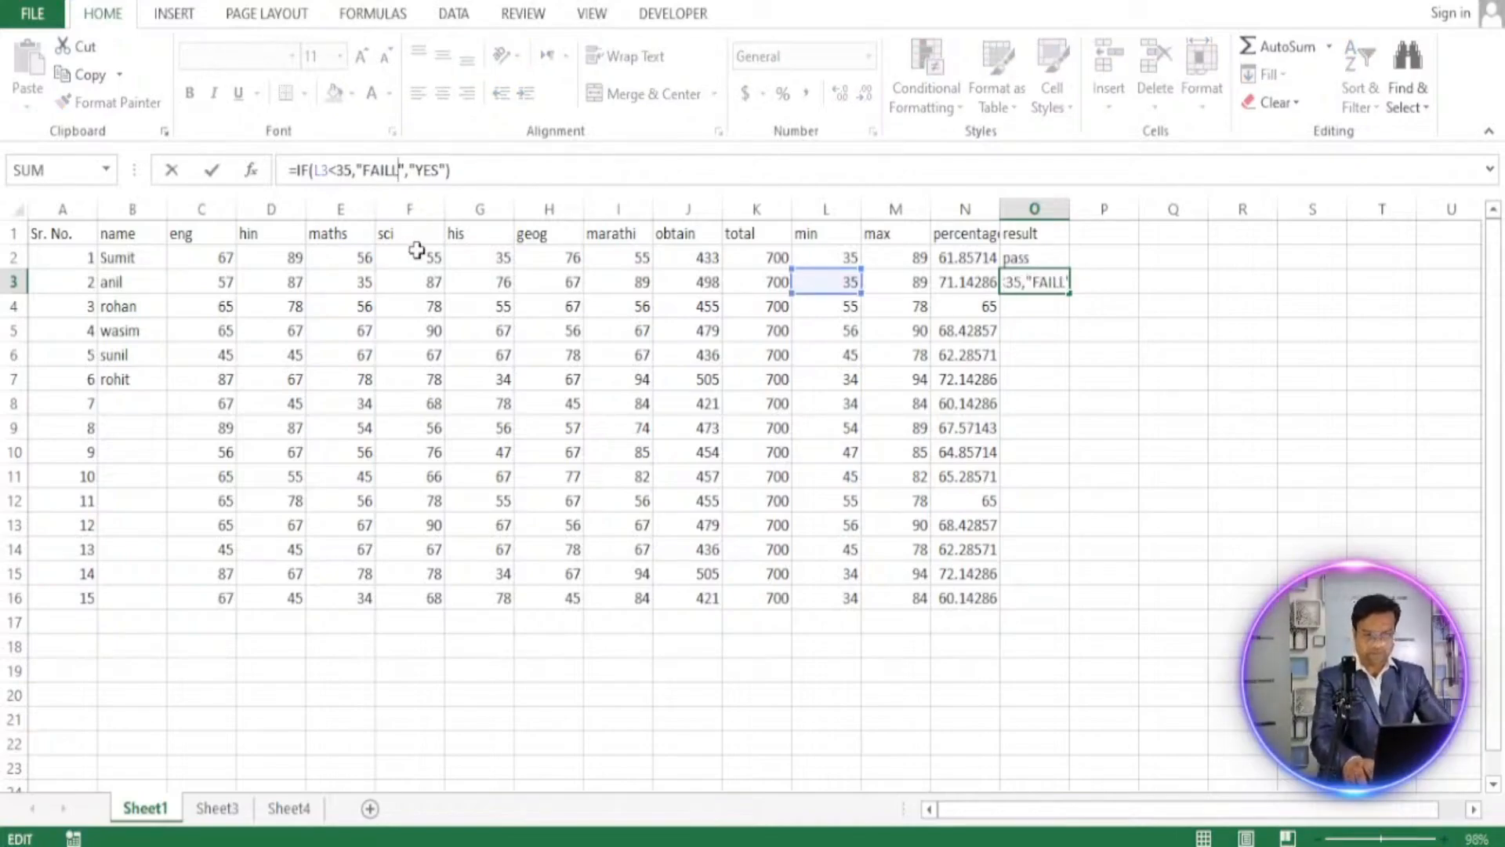
pyautogui.click(398, 174)
pyautogui.press('BackSpace')
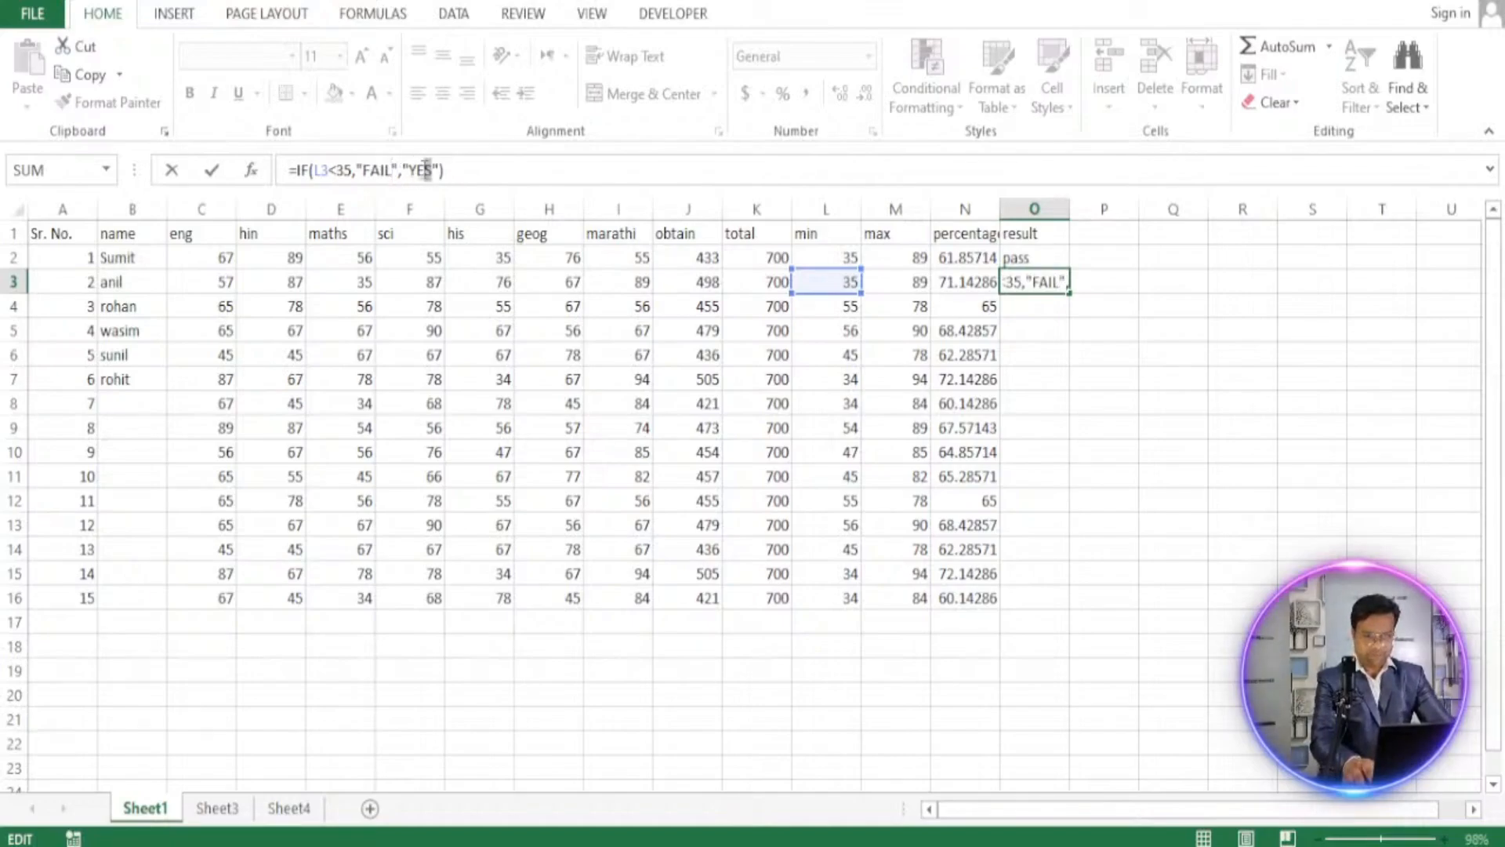
pyautogui.moveTo(432, 171); pyautogui.dragTo(410, 169)
pyautogui.write('PASS')
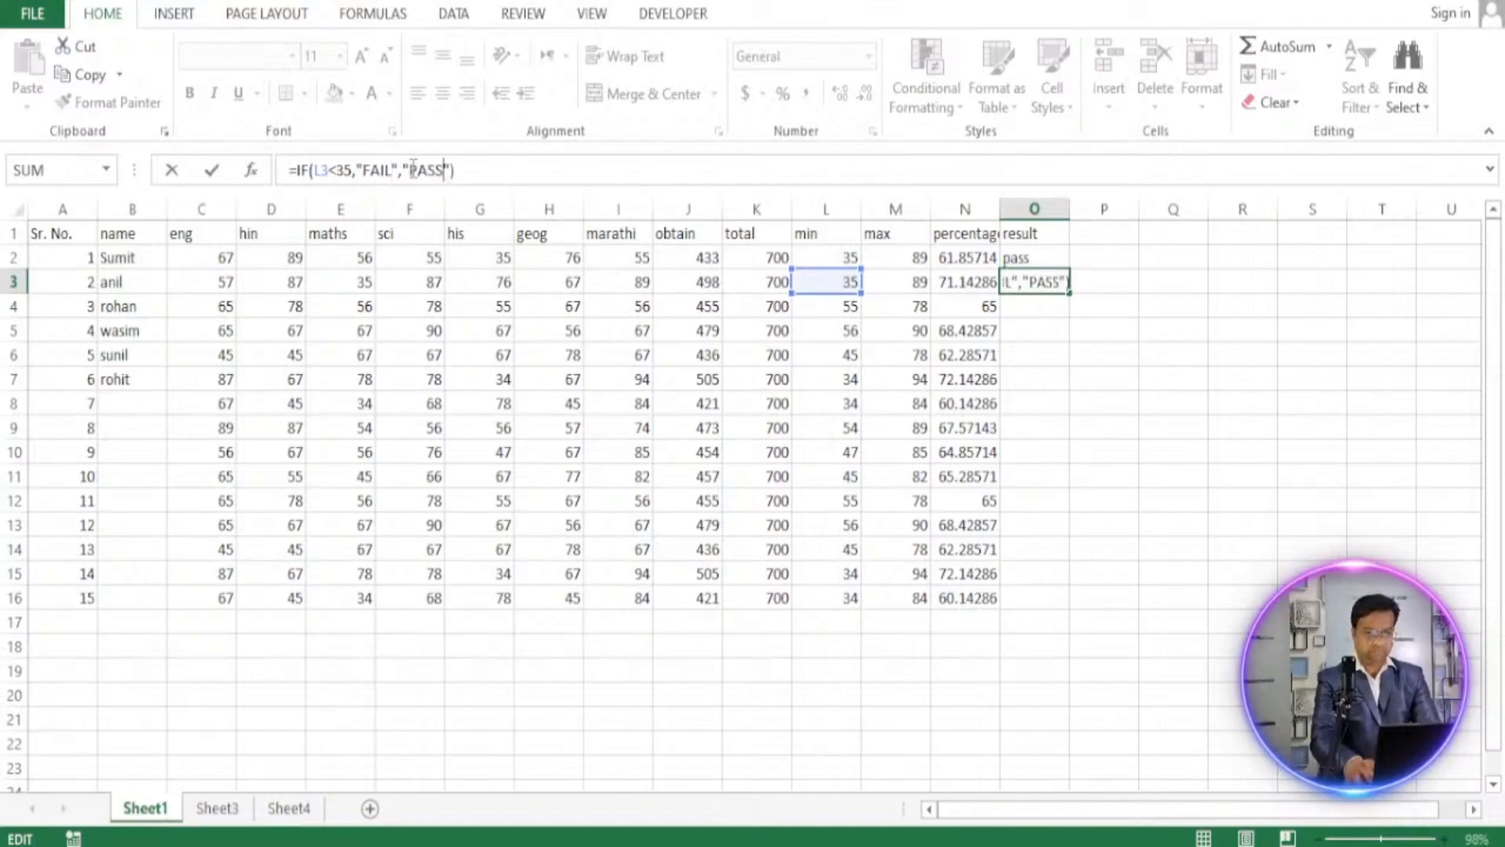
pyautogui.press('Return')
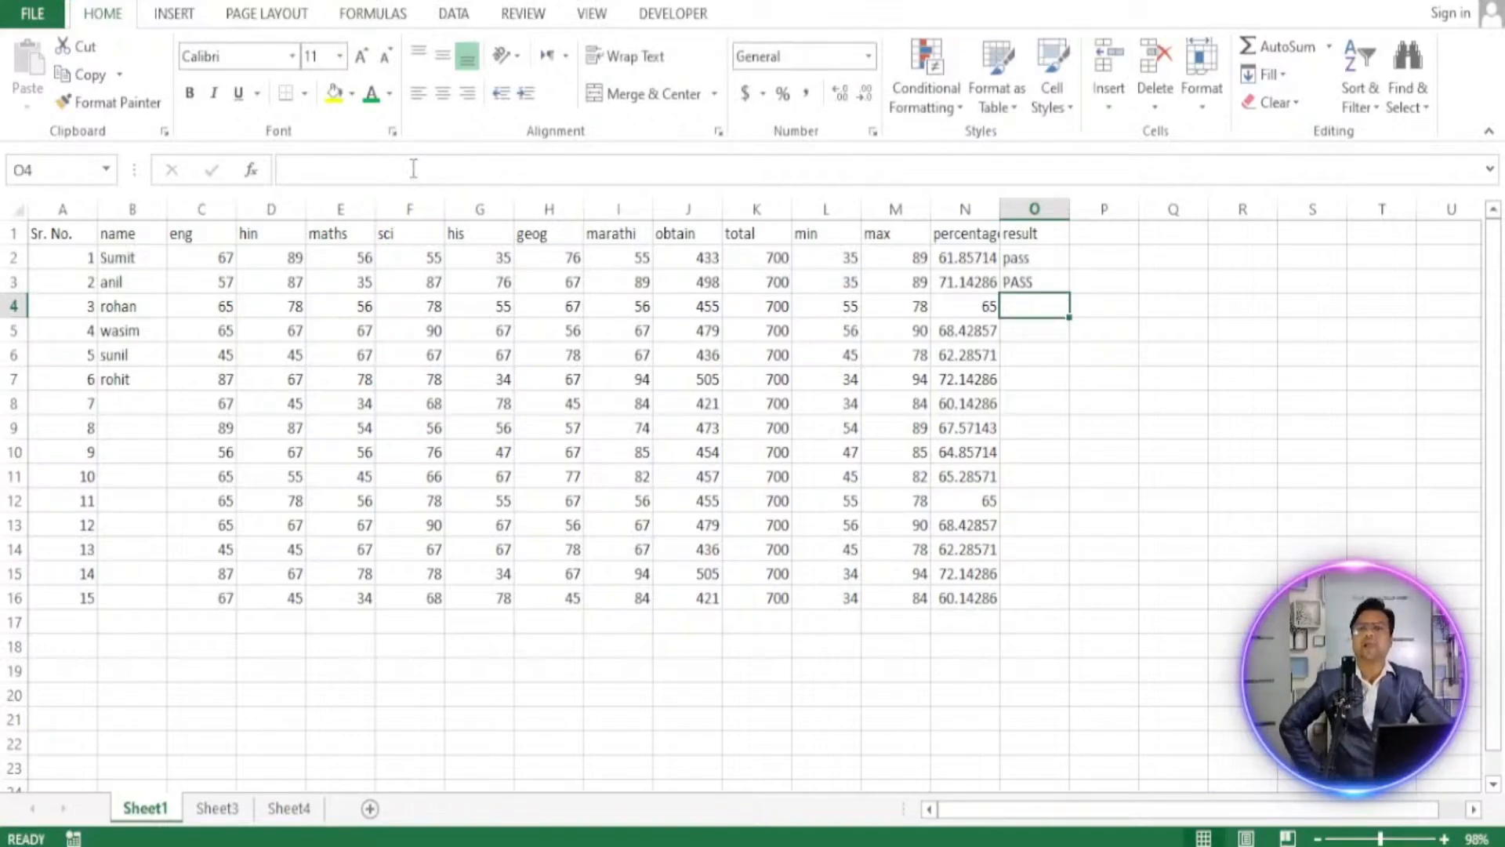
# Fill the O2 result formula =IF(L2>=35,"pass","fail") down the result column through O16.
pyautogui.click(1015, 263)
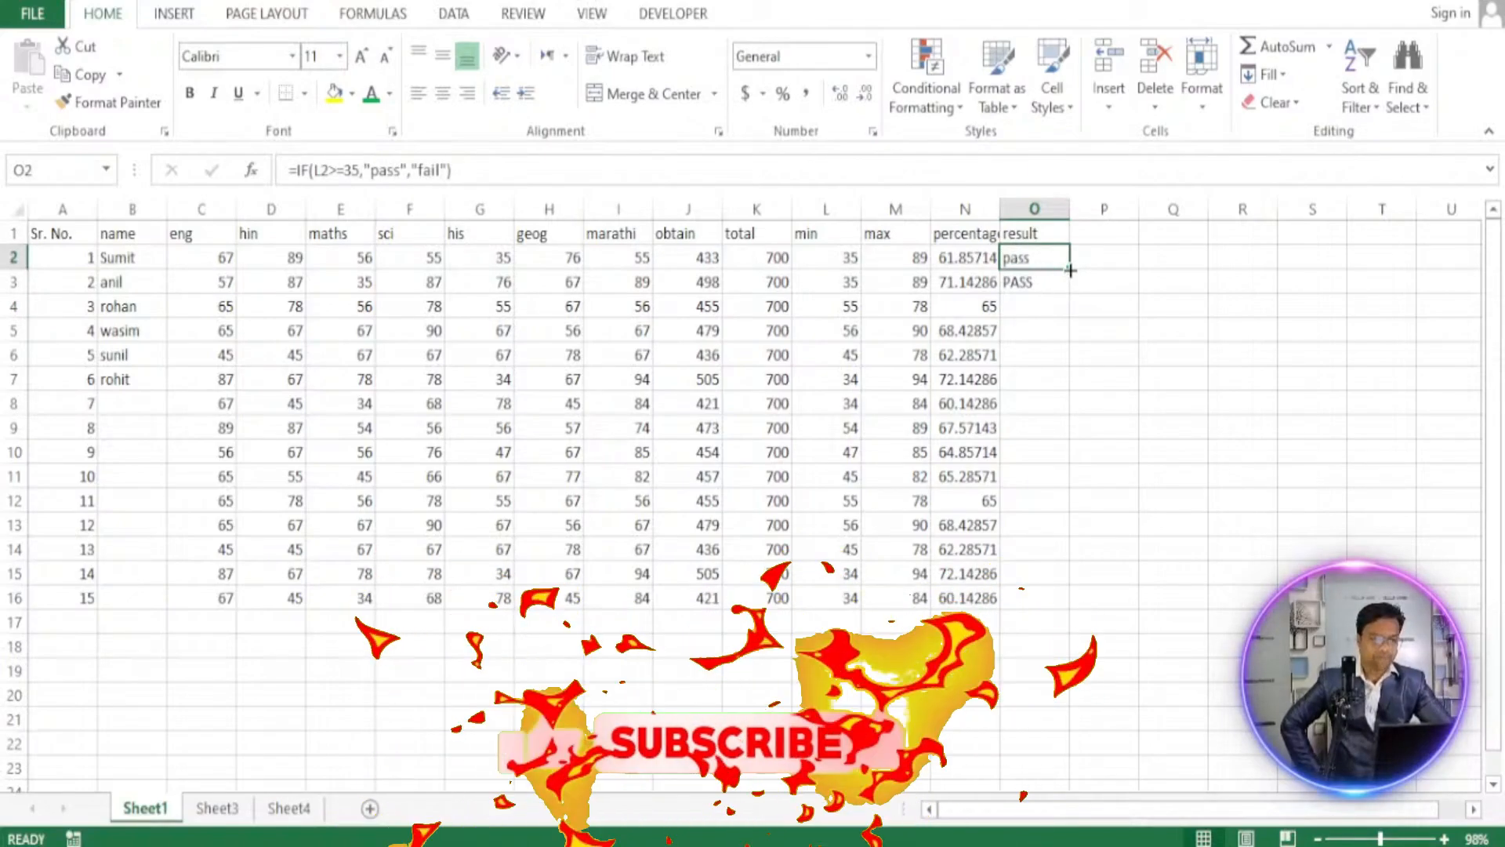
pyautogui.moveTo(1072, 273); pyautogui.dragTo(1071, 292)
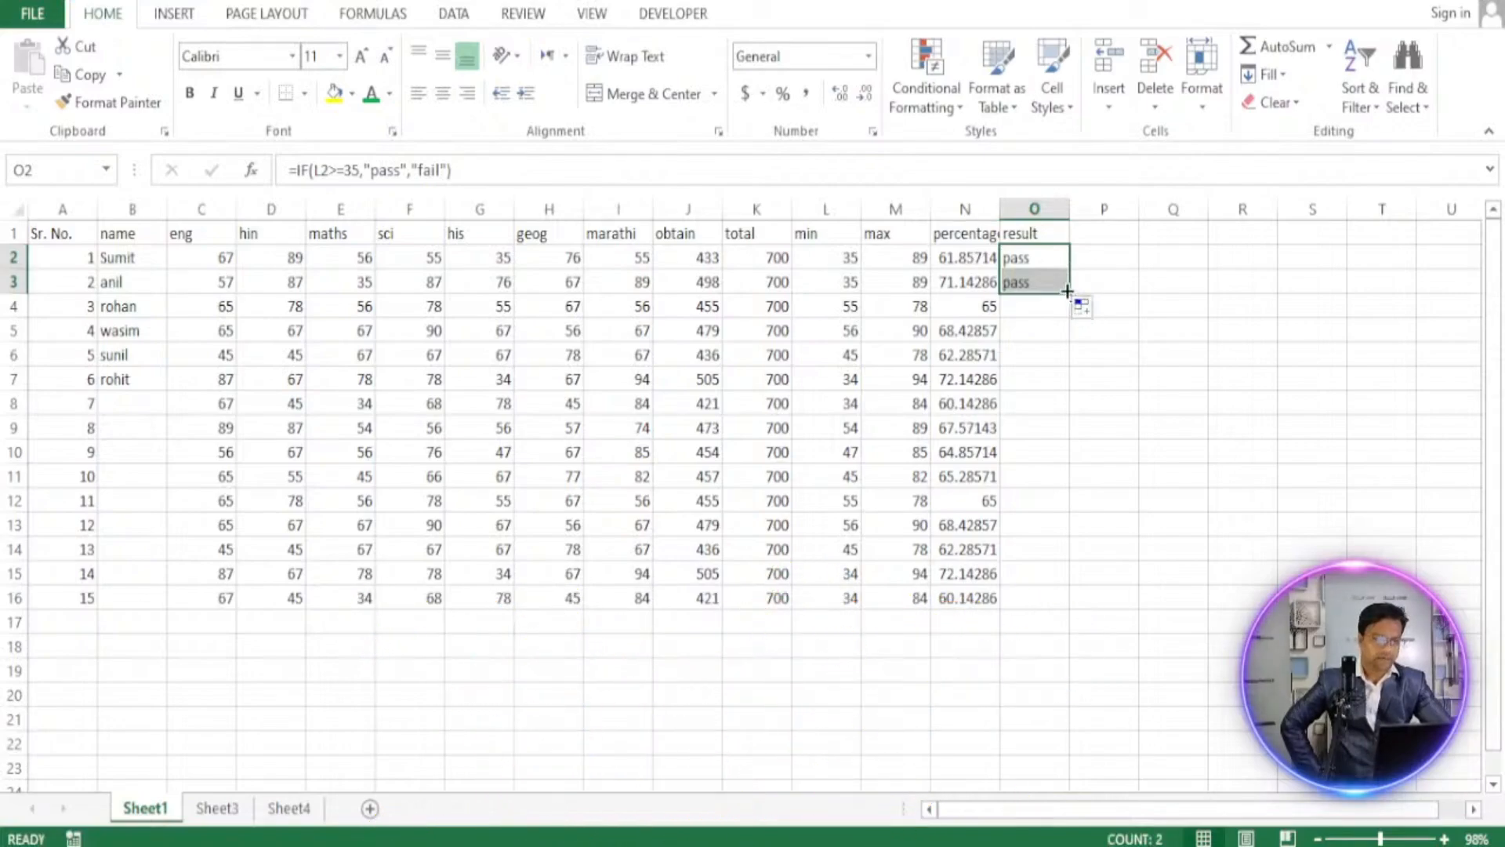
pyautogui.doubleClick(1071, 294)
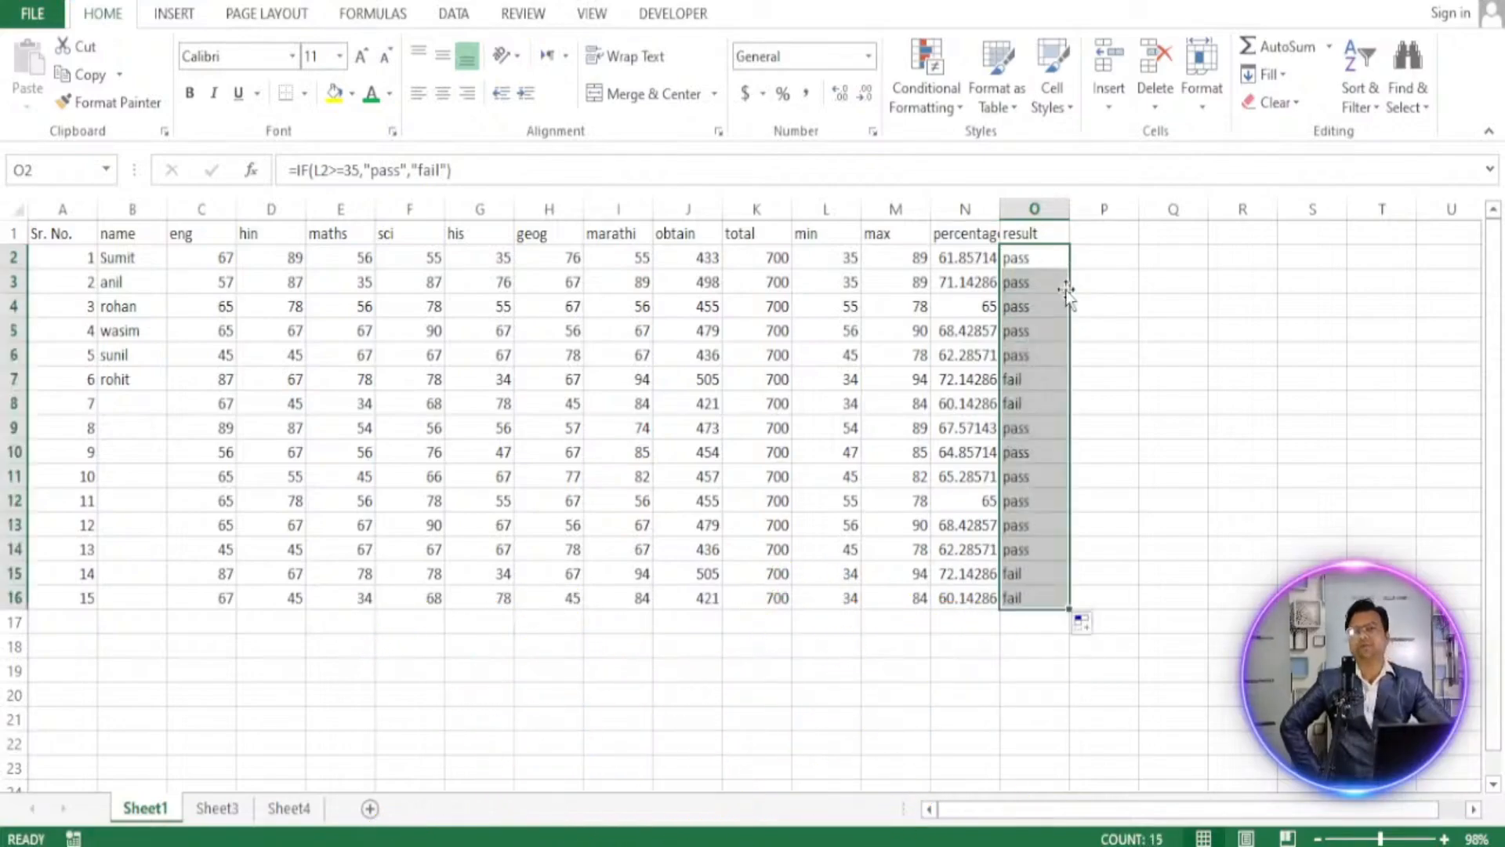
# Review the formulas in the result, obtain, min, max and percentage columns of the marks sheet.
pyautogui.click(1044, 353)
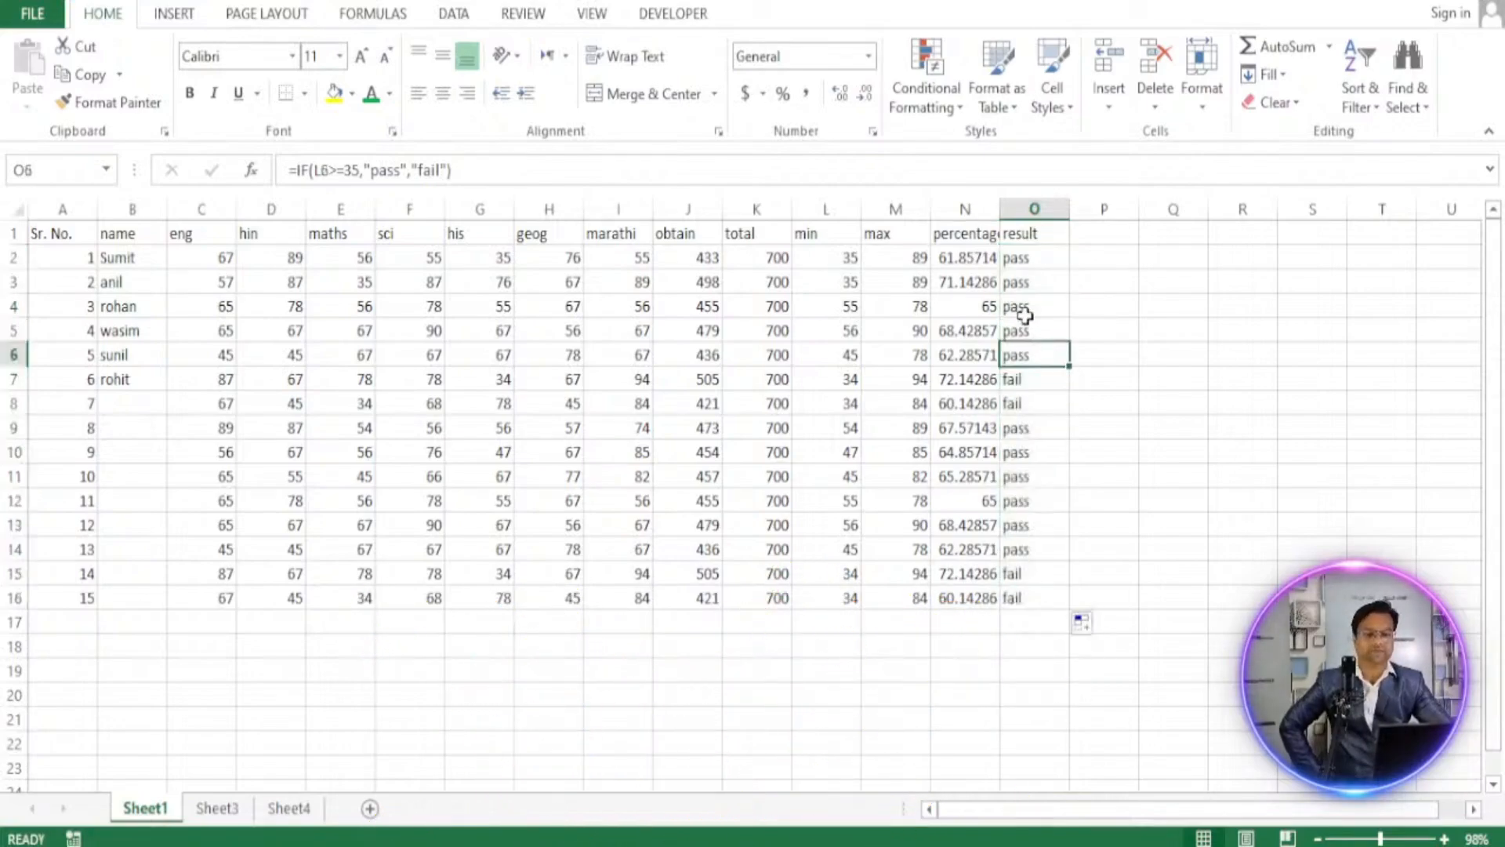
pyautogui.click(1024, 308)
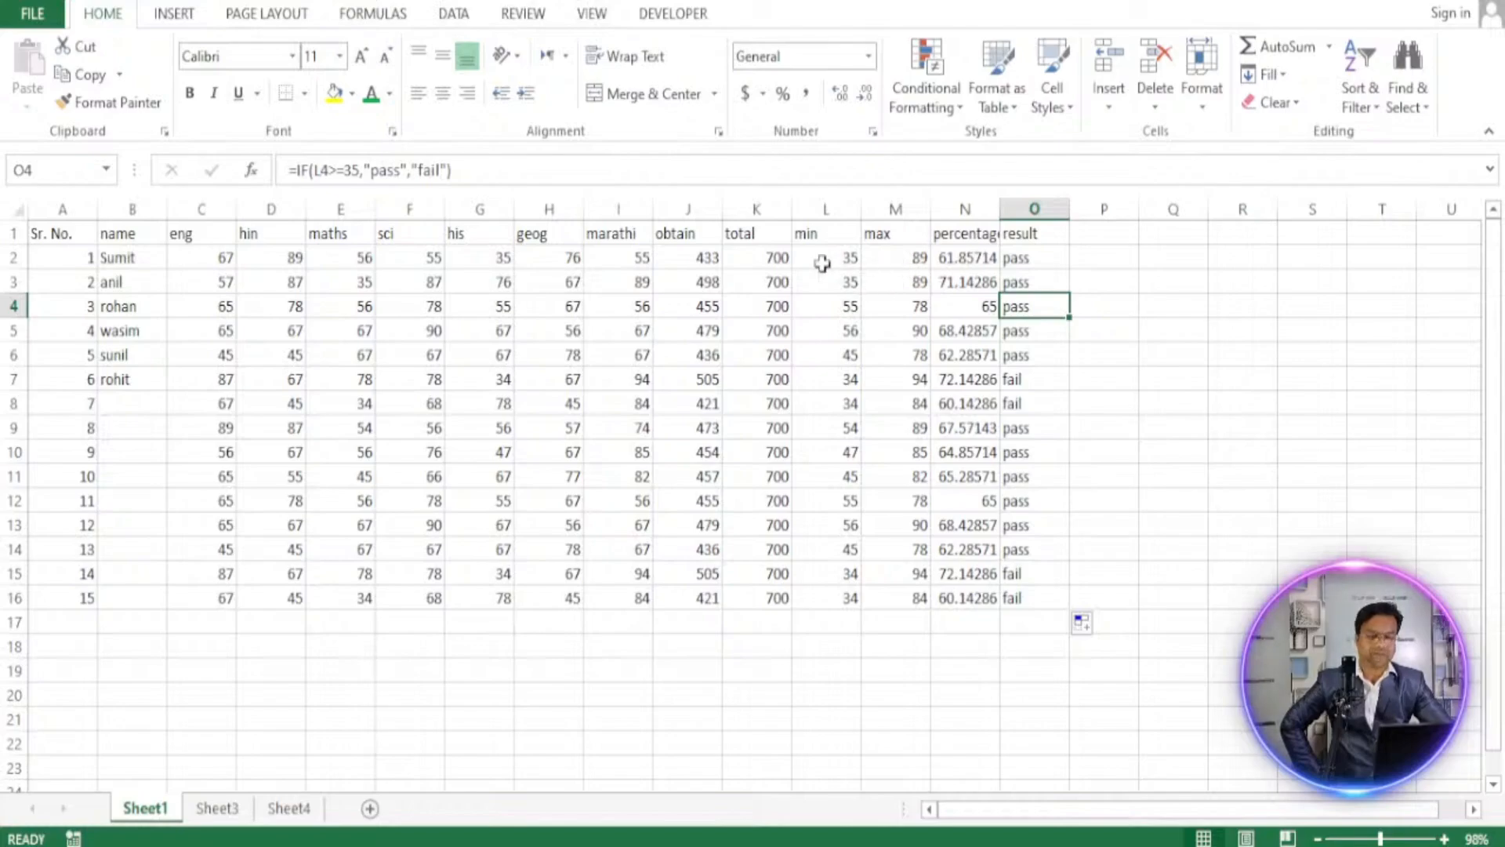
pyautogui.click(699, 260)
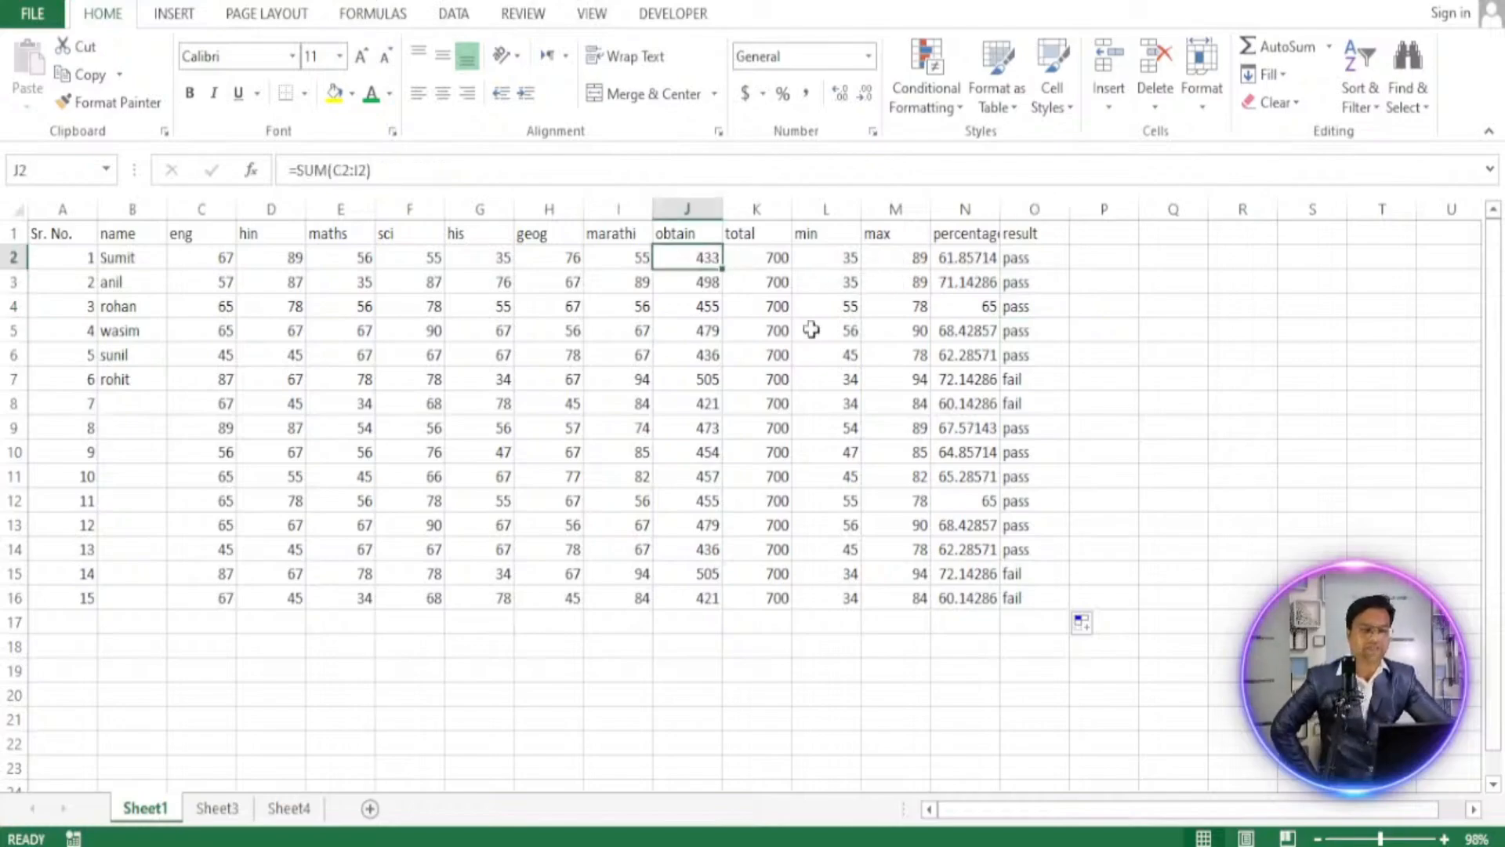
pyautogui.click(871, 845)
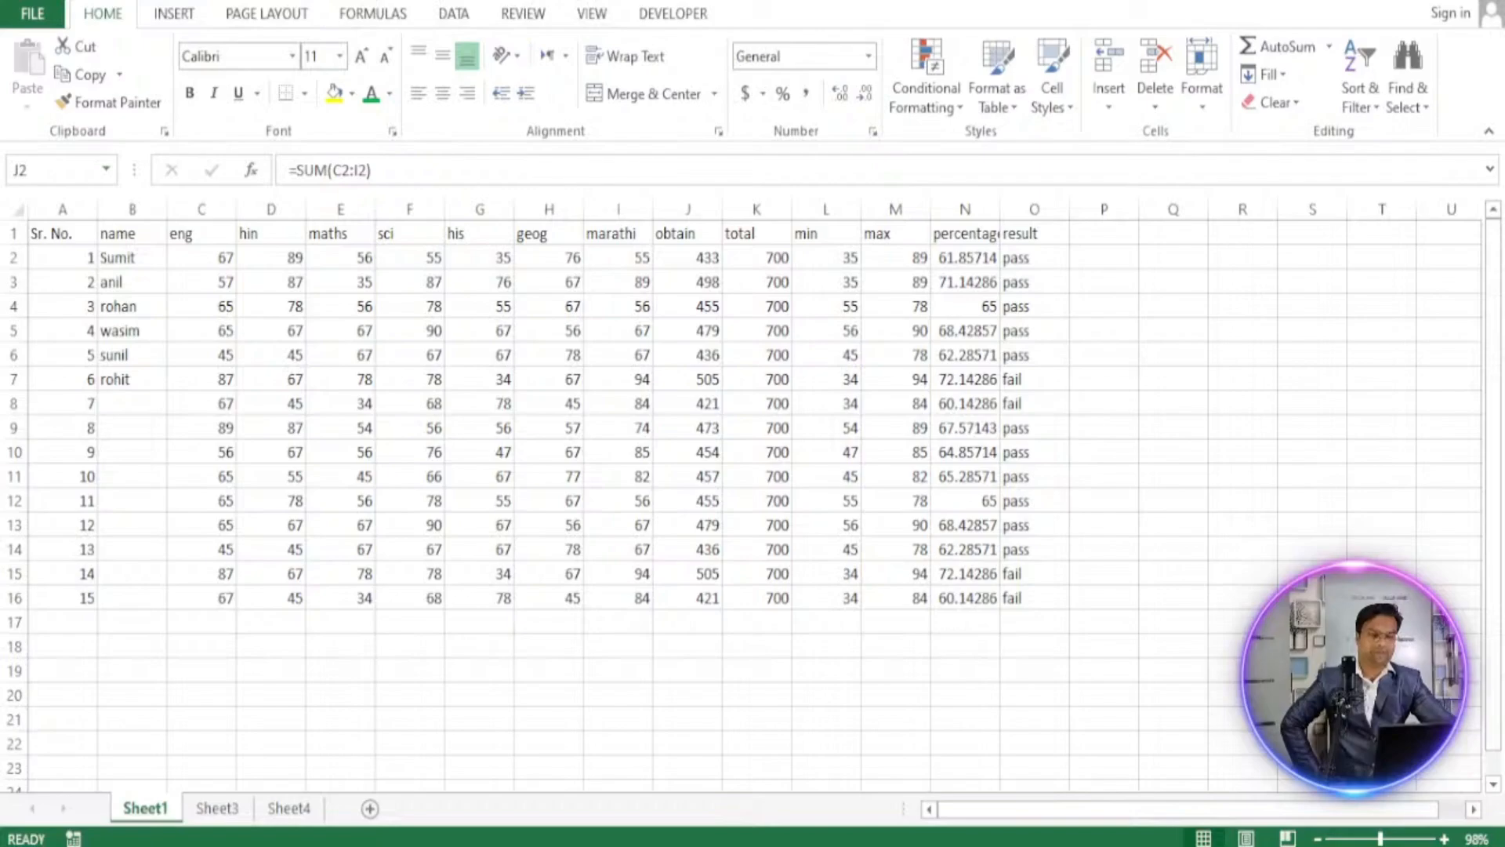
pyautogui.click(748, 846)
pyautogui.click(835, 262)
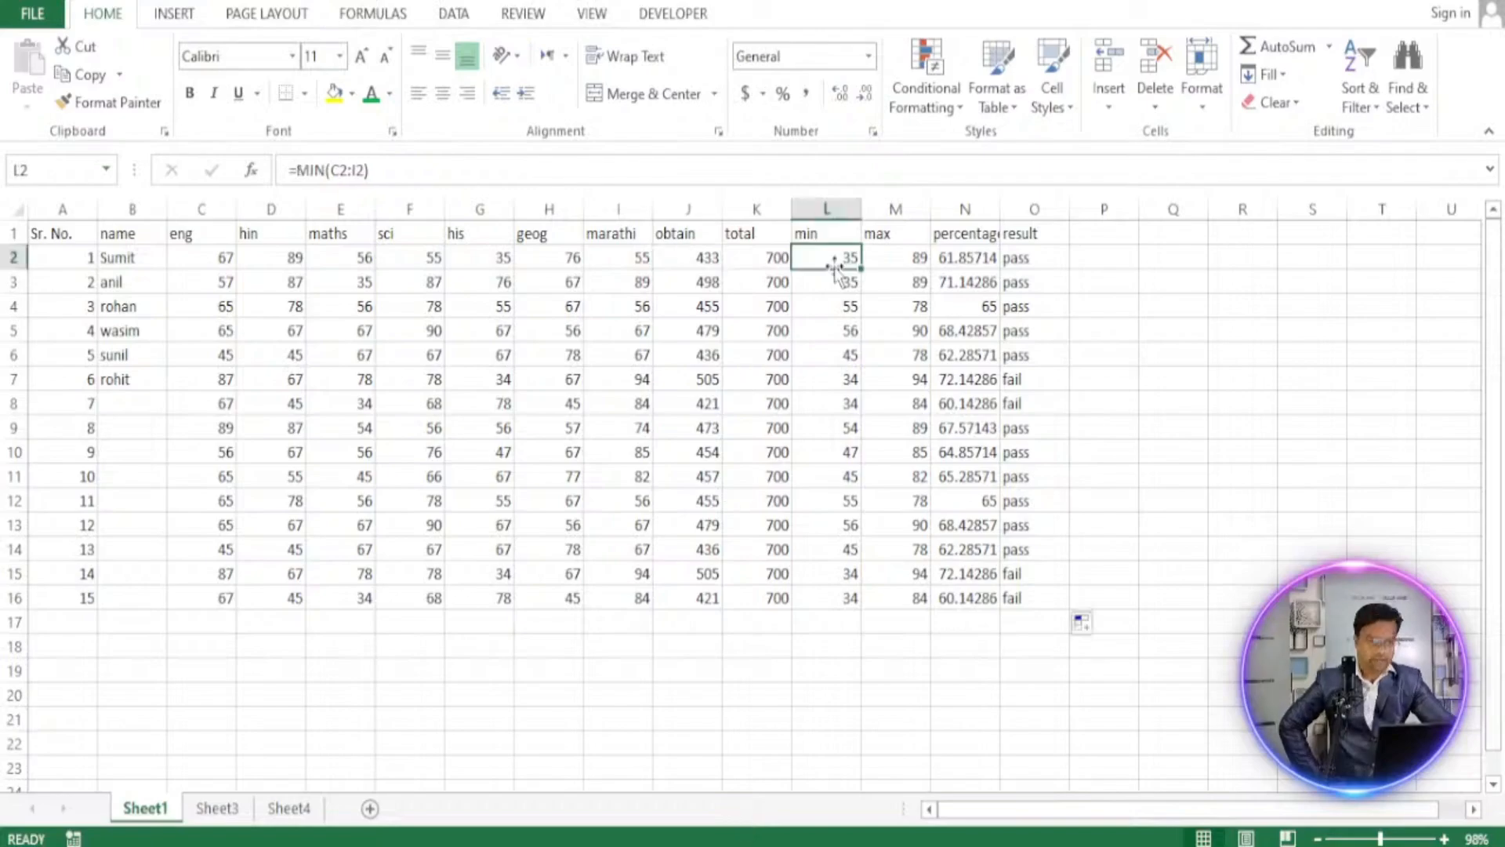
pyautogui.click(884, 260)
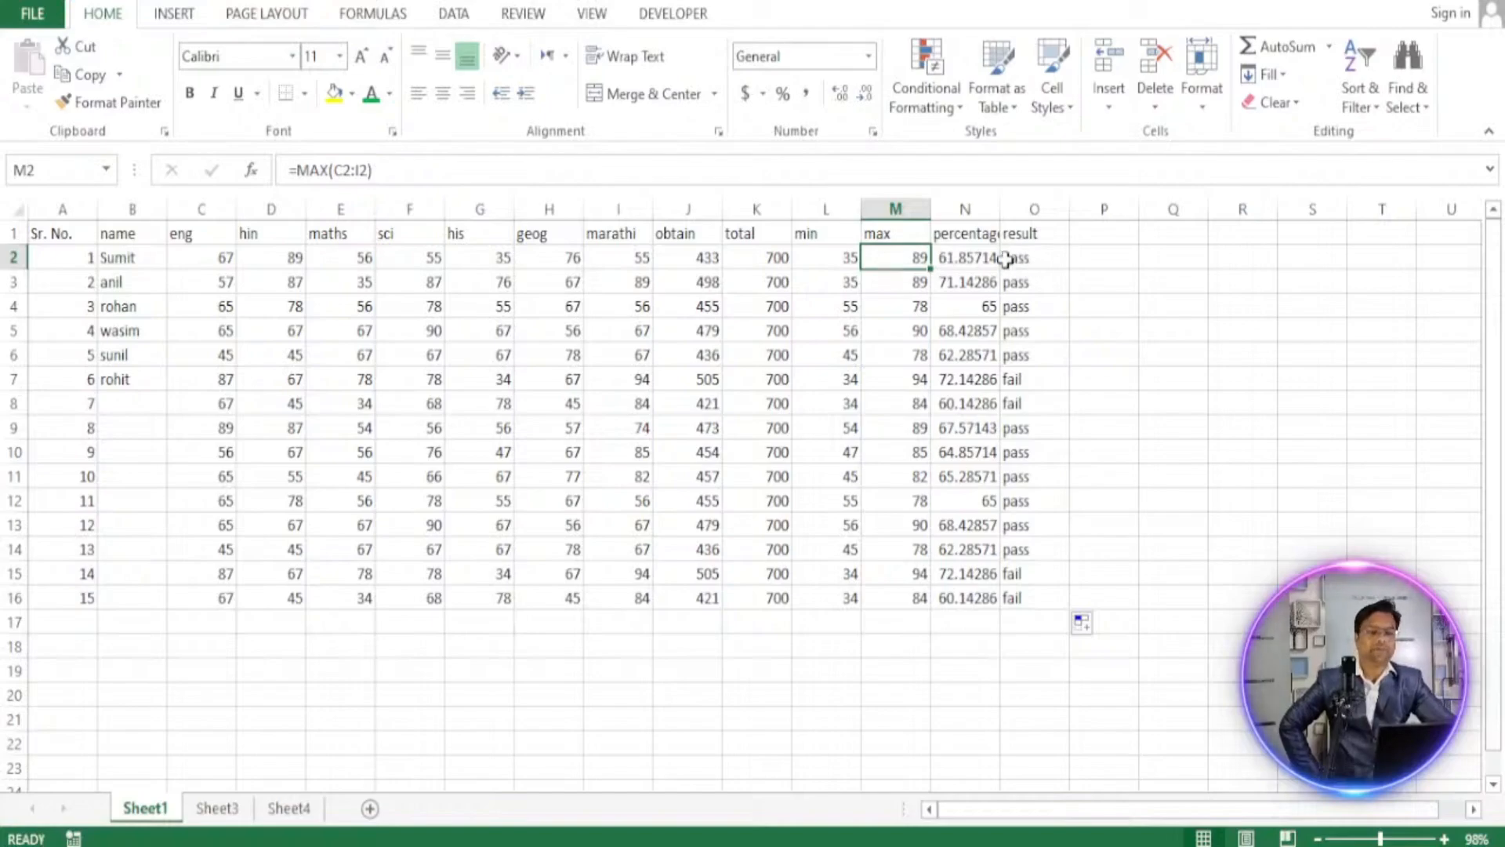
pyautogui.click(980, 257)
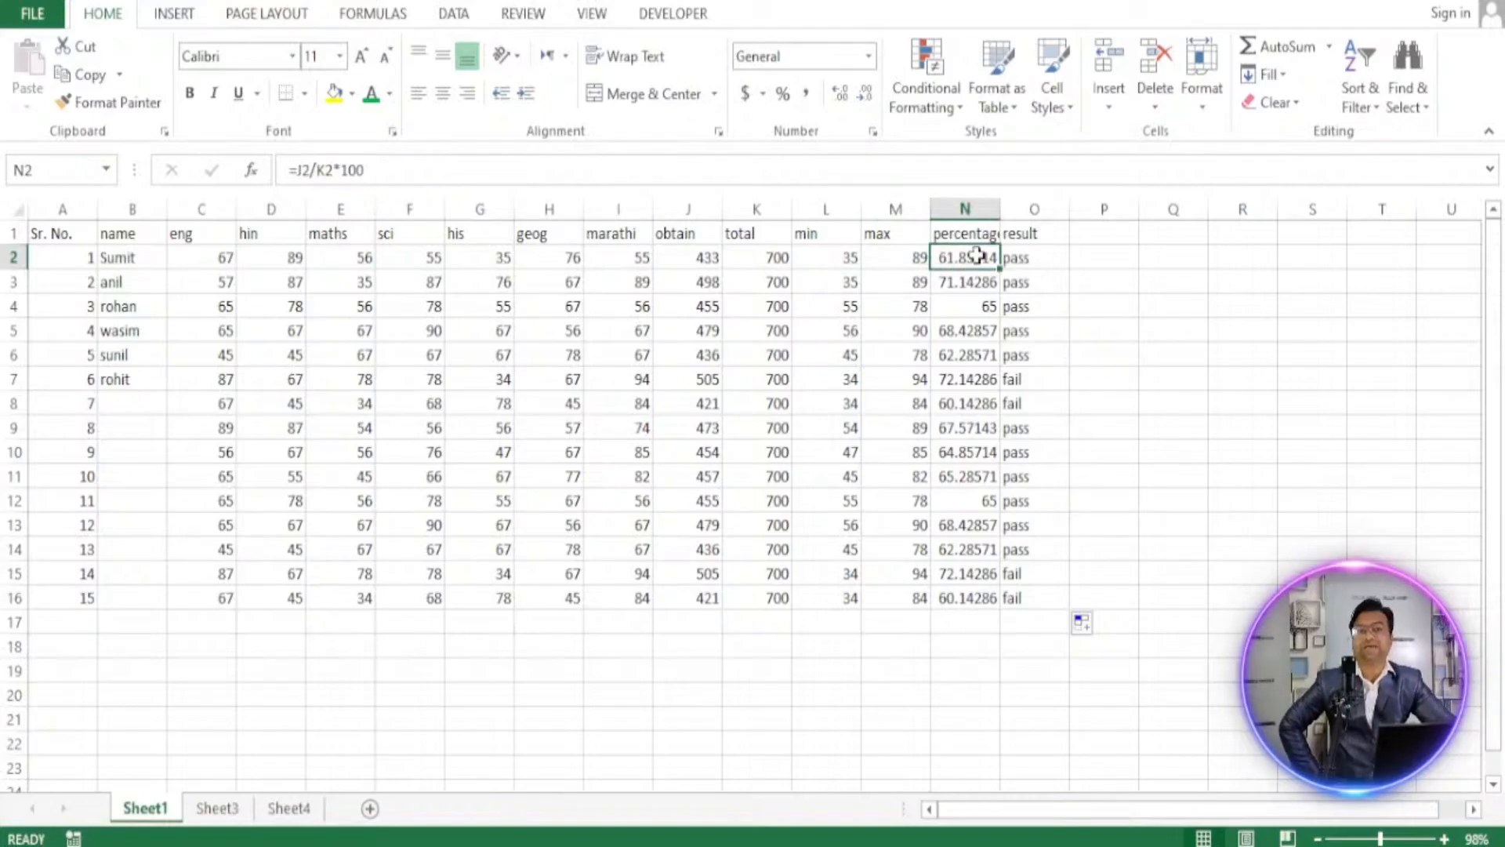
pyautogui.click(1033, 259)
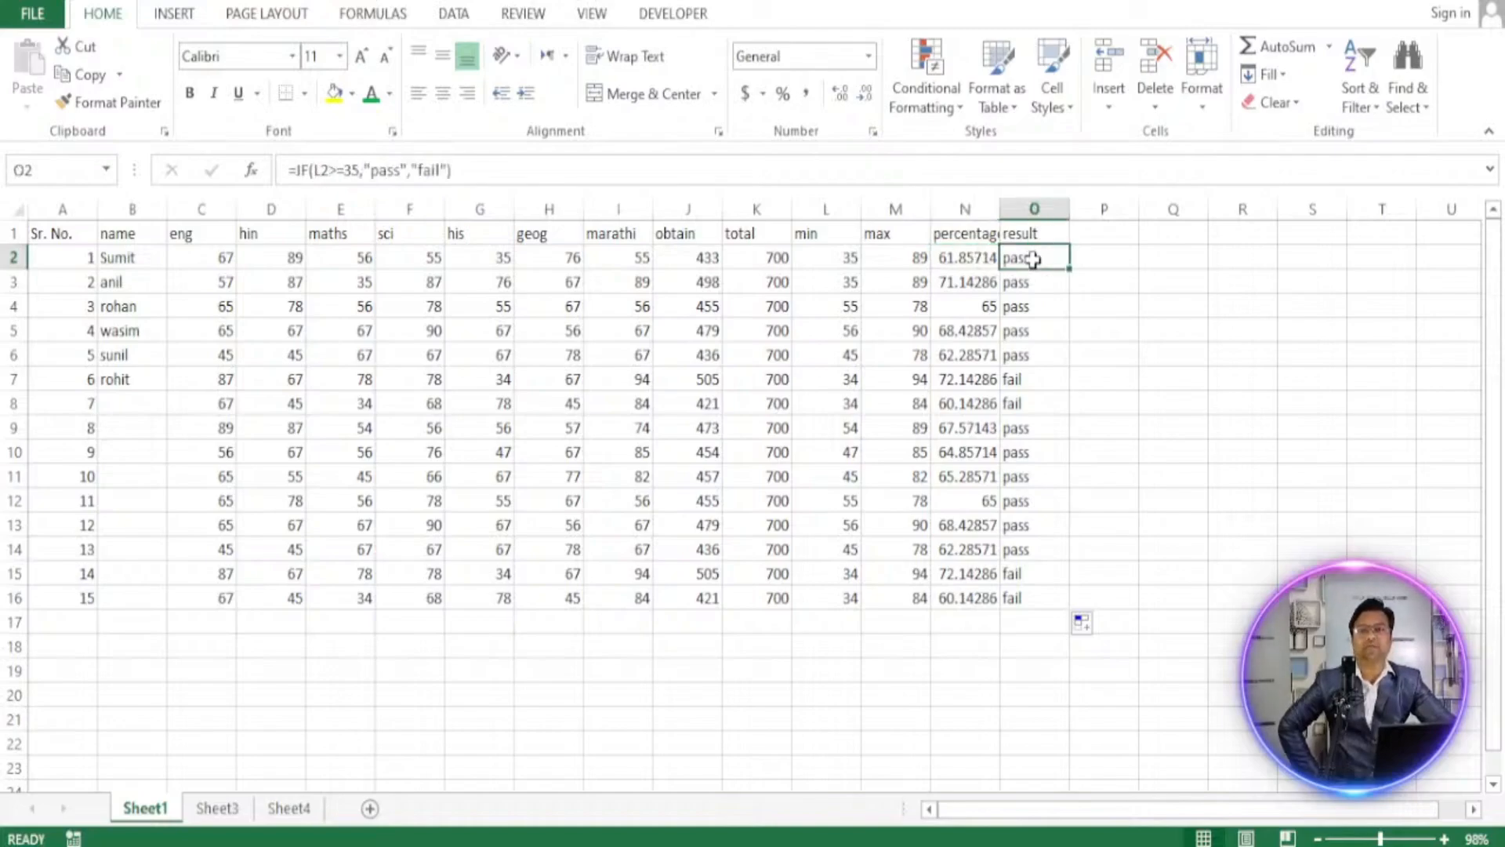
# Add the column heading GRADE in P1, next to the result column.
pyautogui.click(1101, 235)
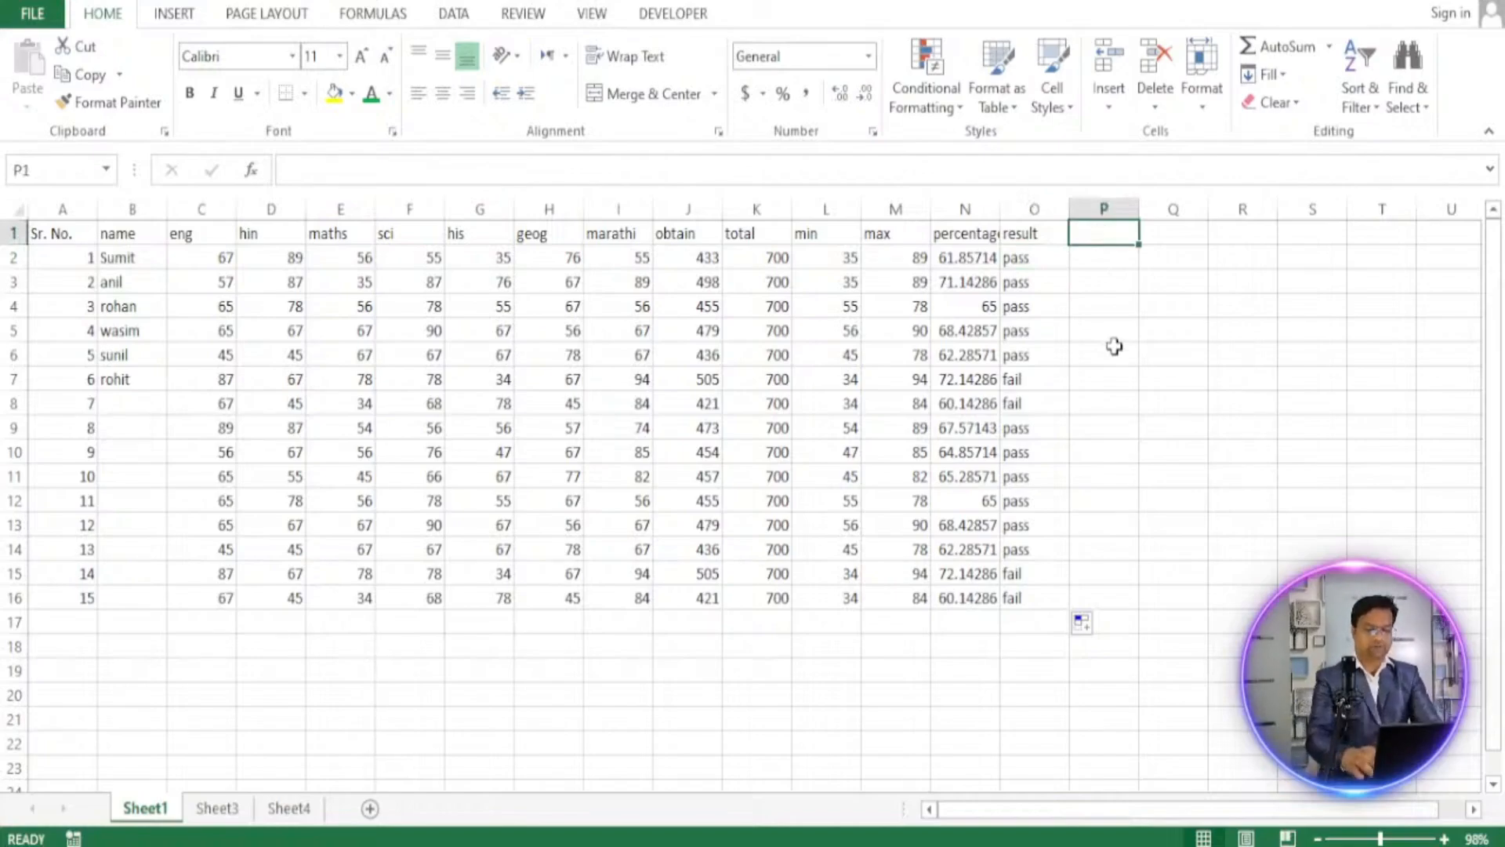
pyautogui.write('GRADE')
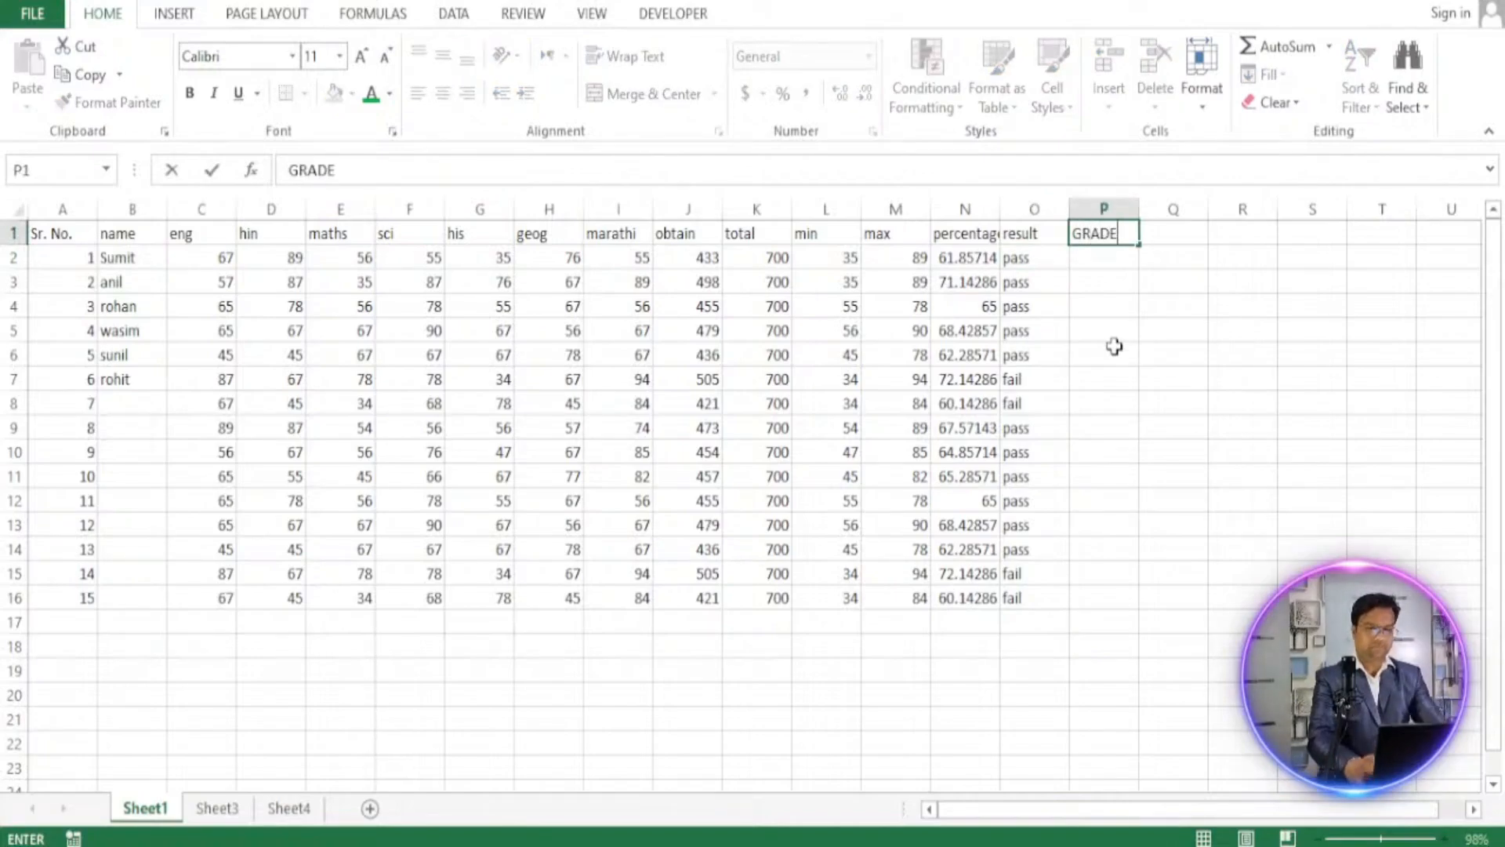
pyautogui.click(1123, 258)
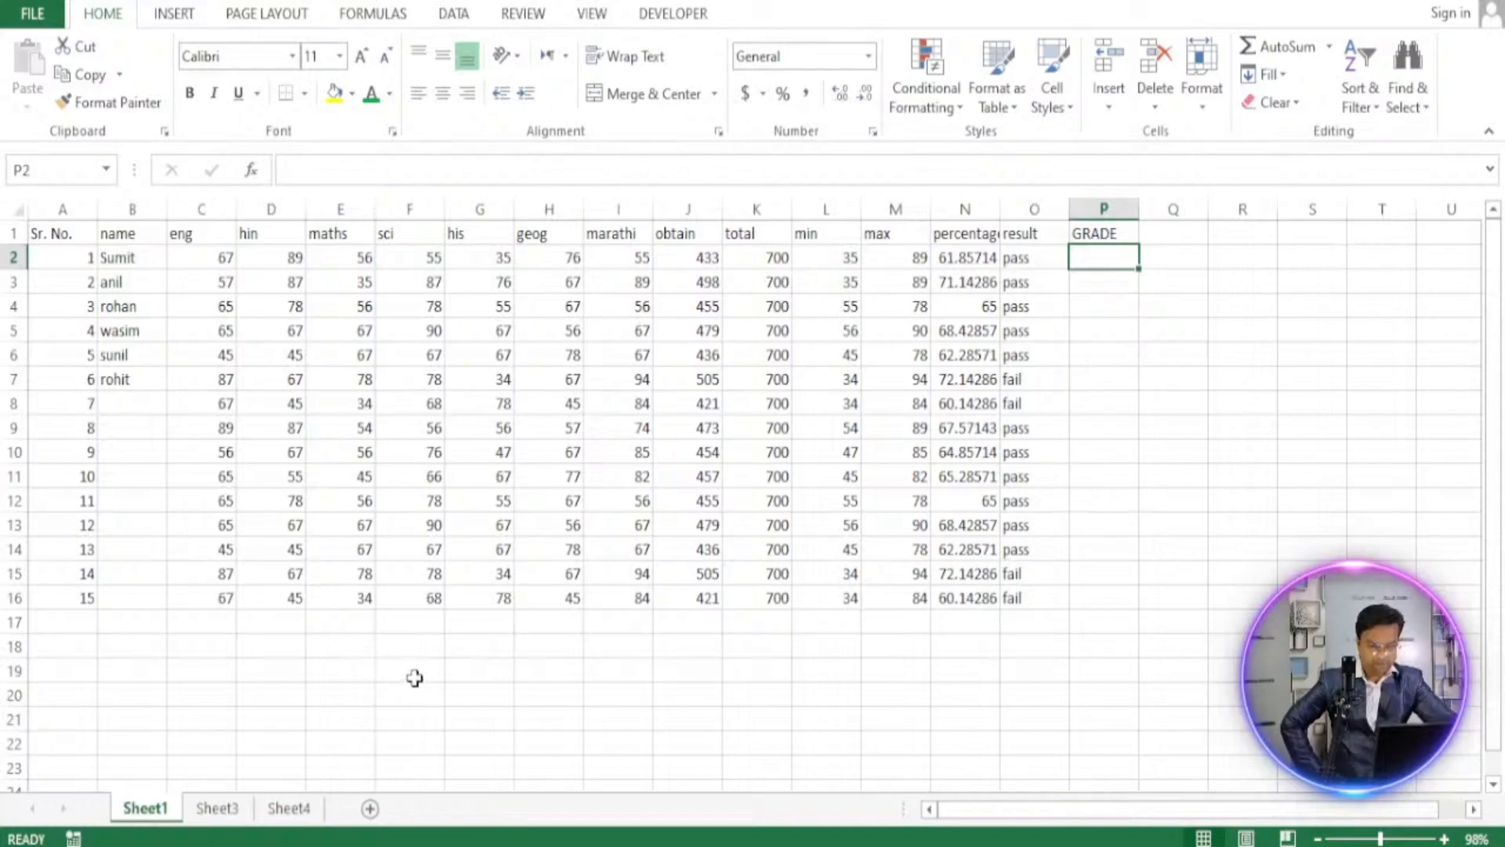
# Start a grade criteria list below the marks, with 90 and A in F19:G19 and 75 and B in F20:G20.
pyautogui.click(391, 666)
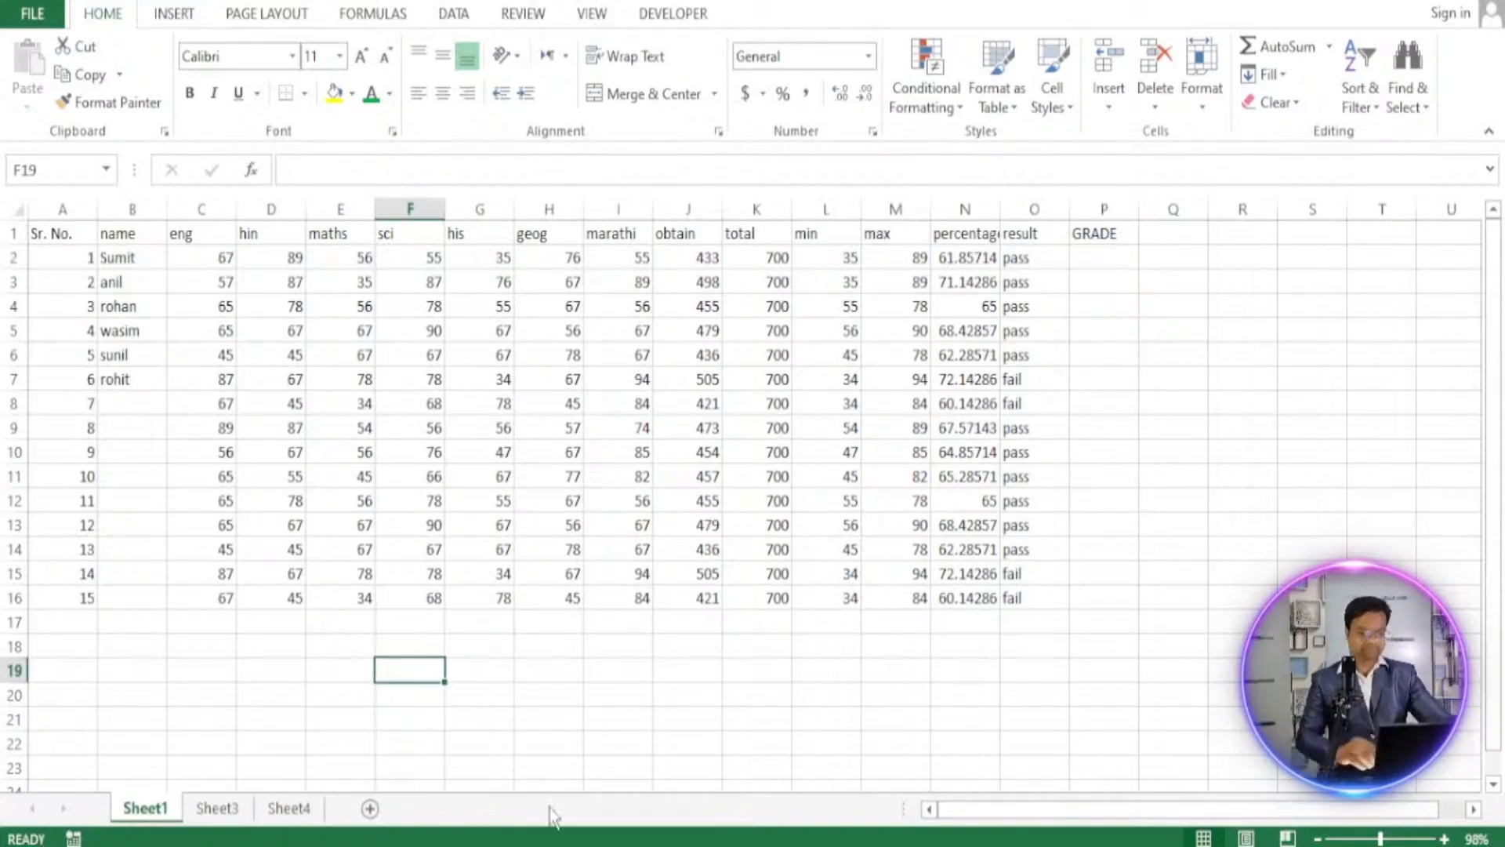
pyautogui.write('90')
pyautogui.press('Tab')
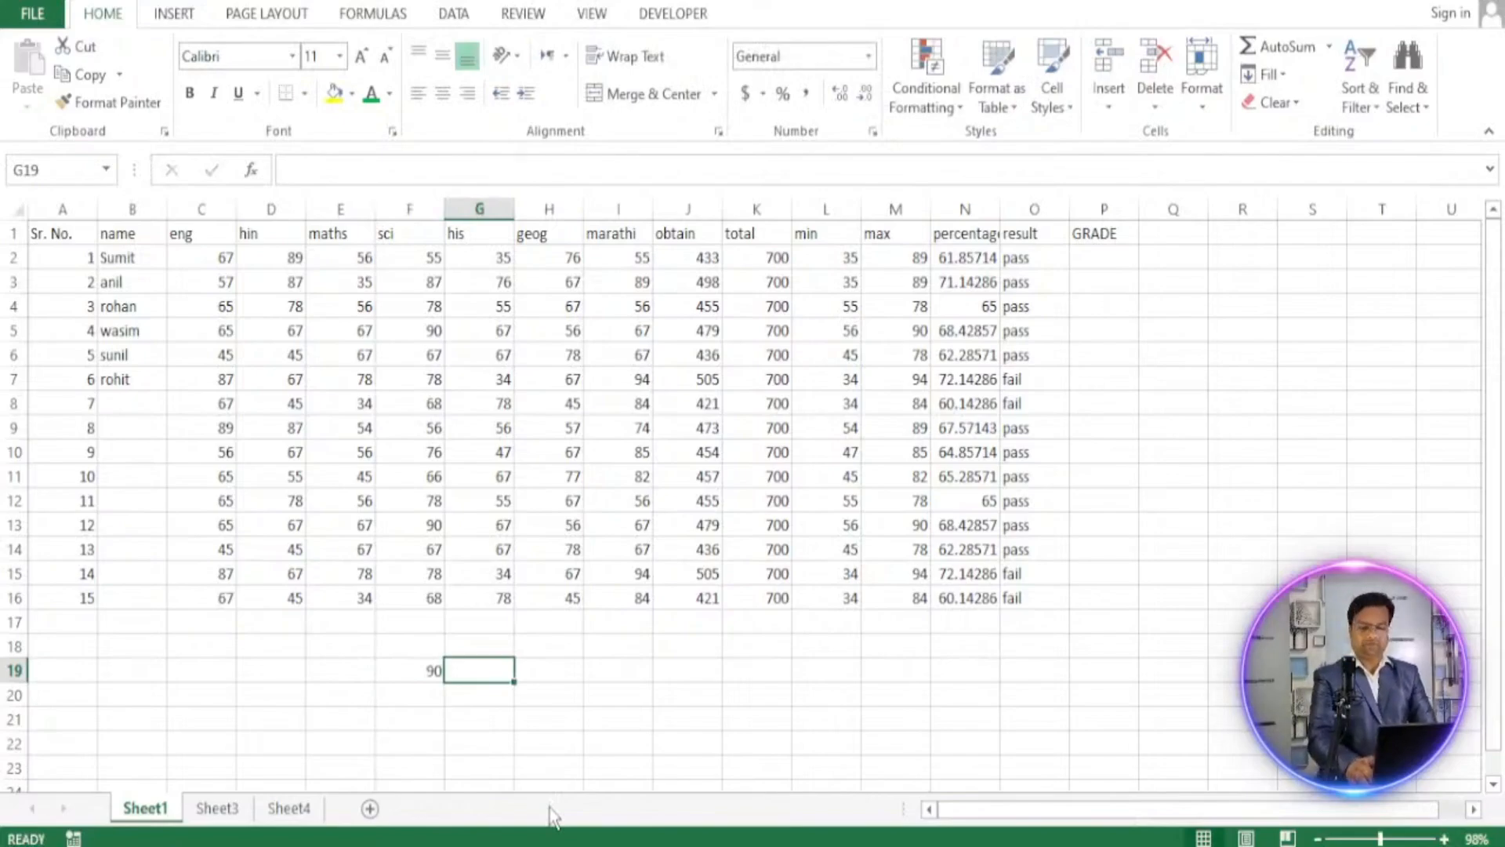
pyautogui.write('A')
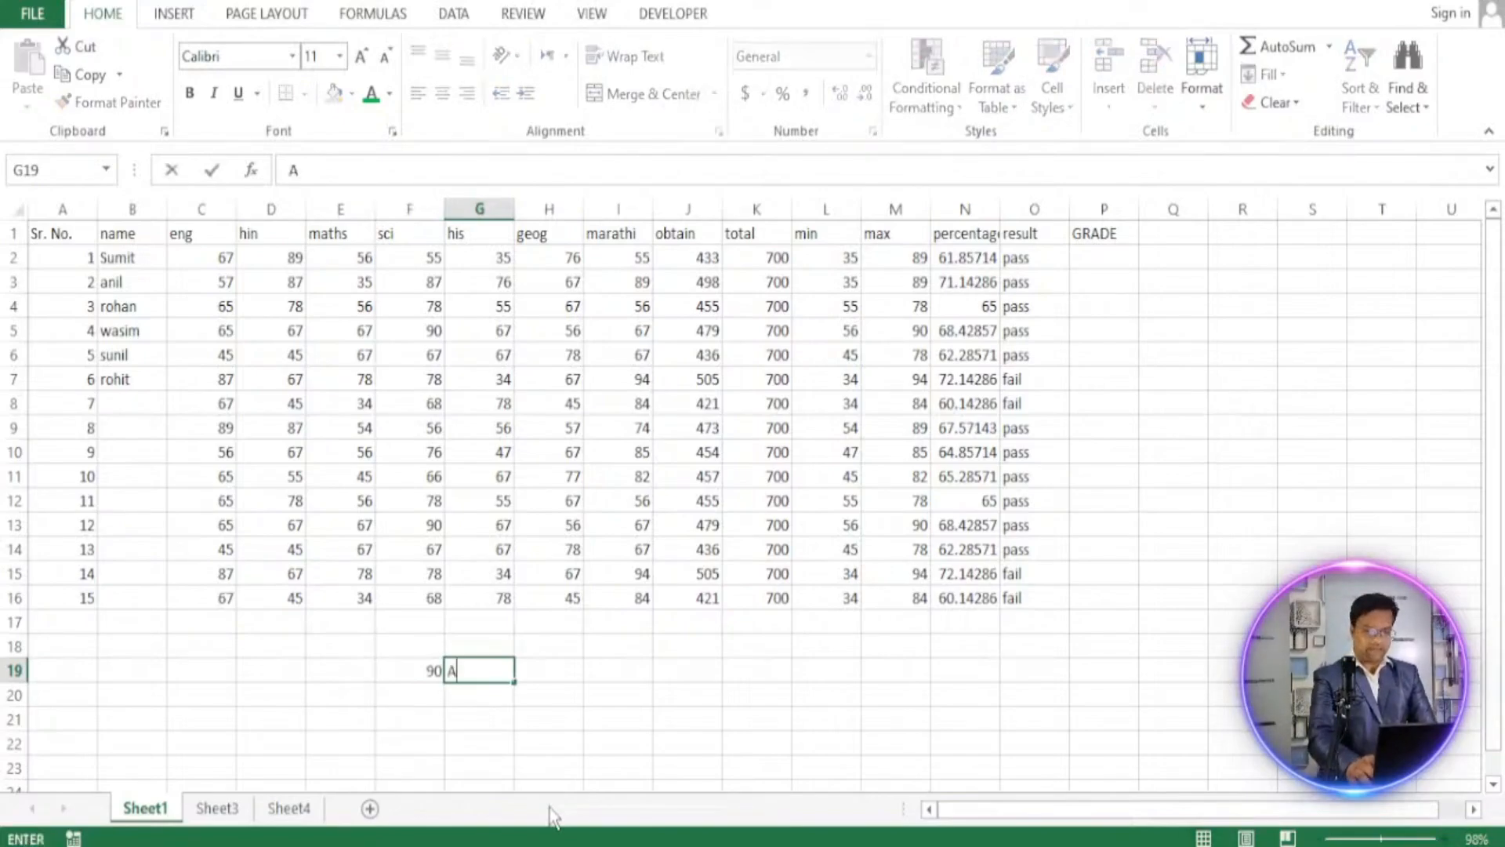
pyautogui.press('Down')
pyautogui.press('Left')
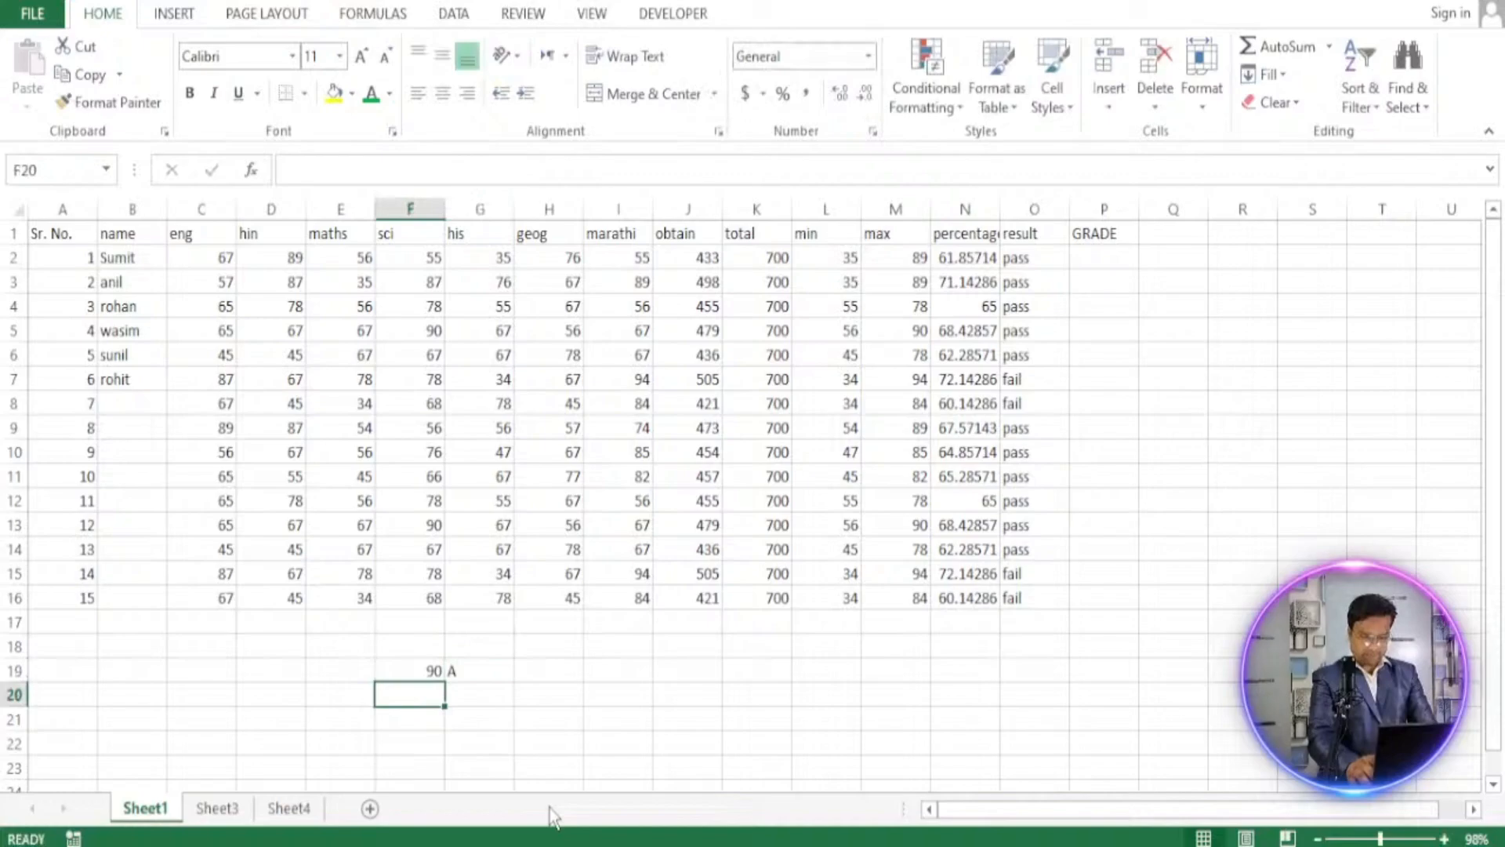
pyautogui.write('75')
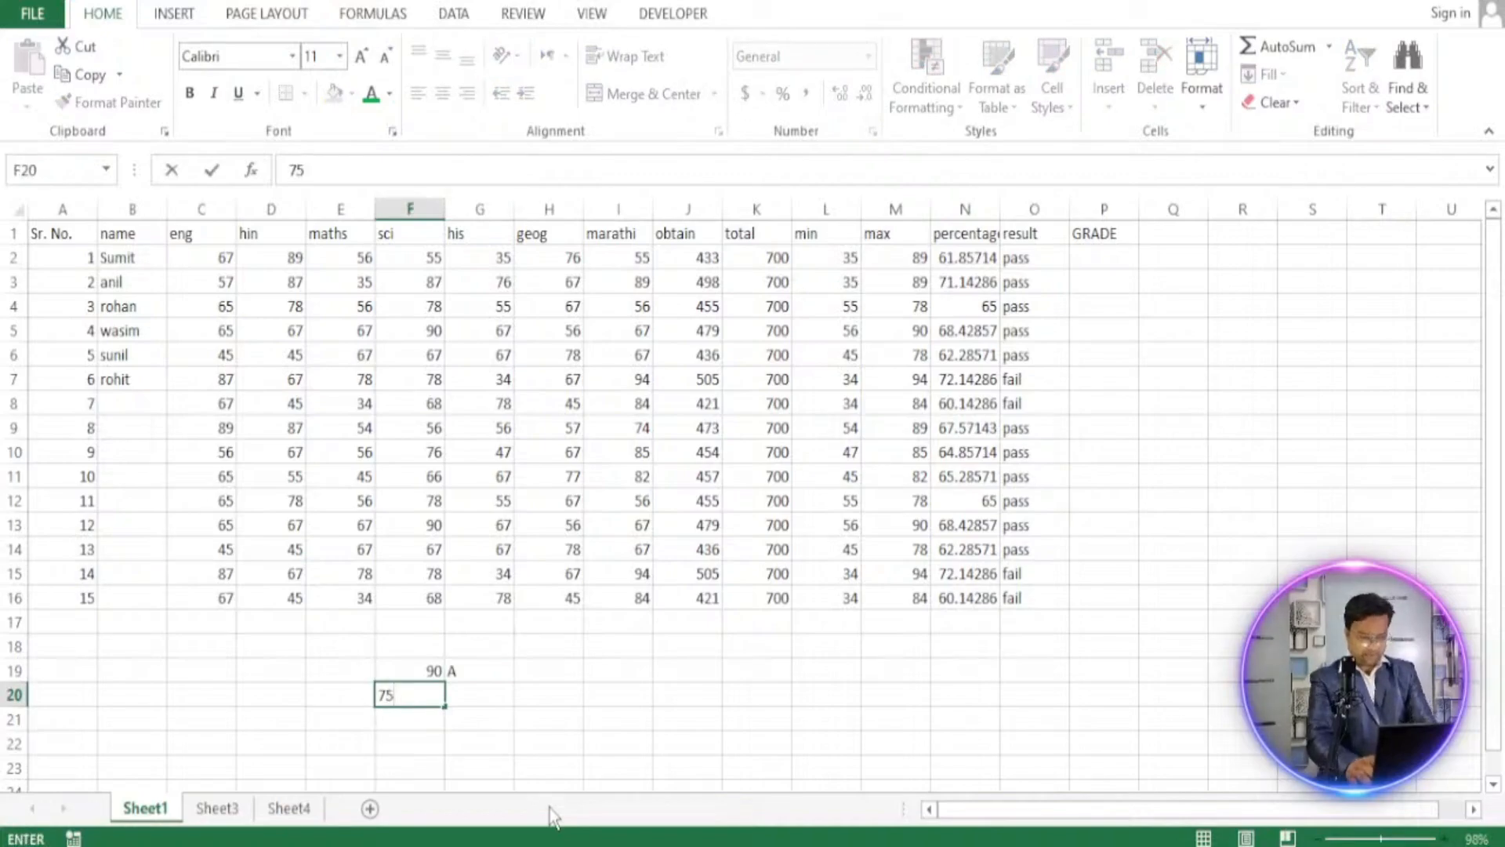
pyautogui.press('Tab')
pyautogui.write('B')
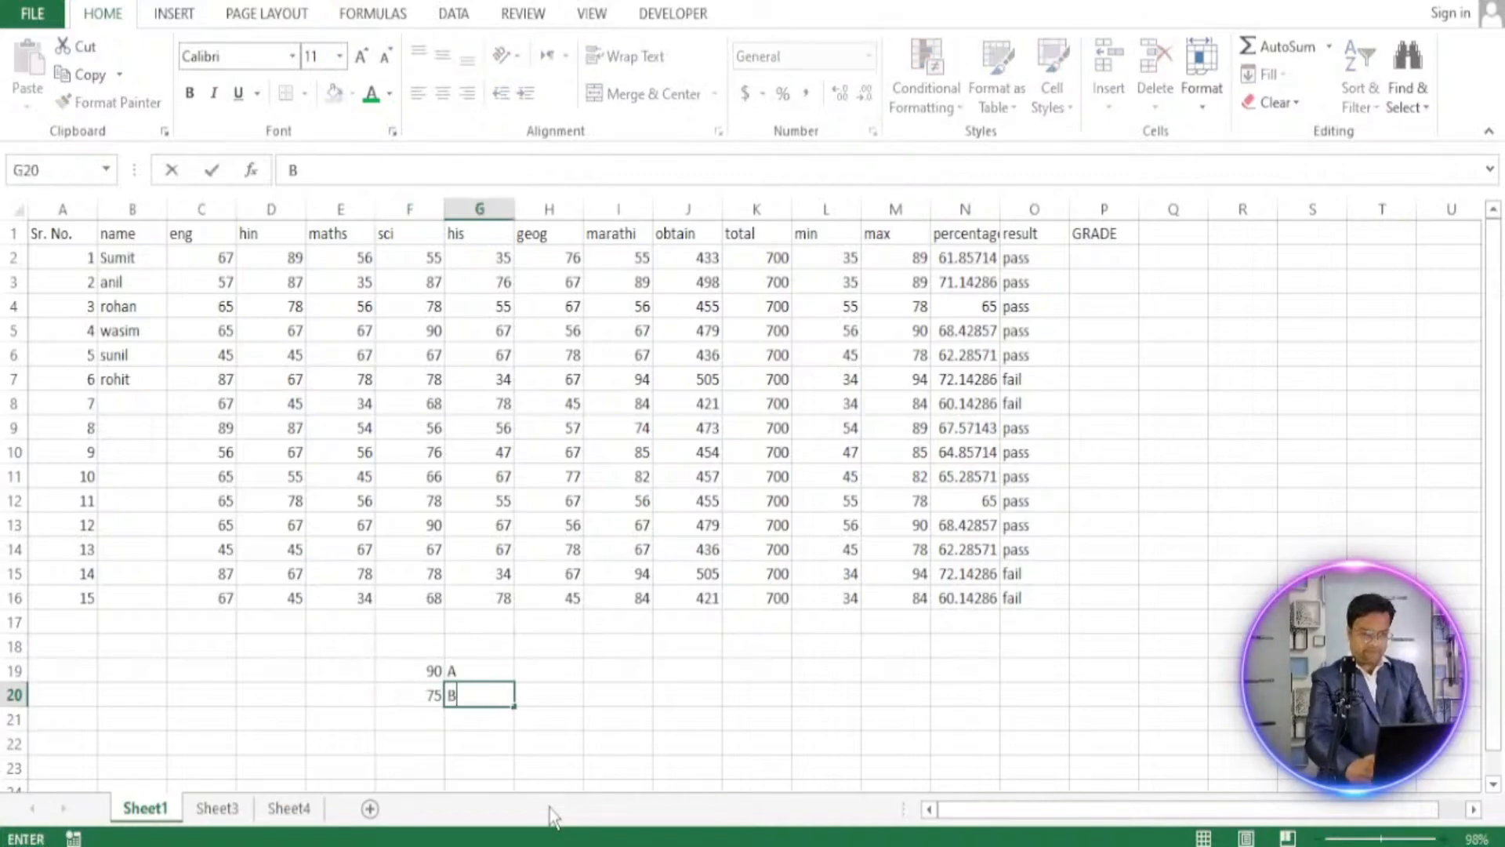
pyautogui.press('Return')
# Add a third row to the grade criteria list with 50 in F21 and C in G21.
pyautogui.press('Left')
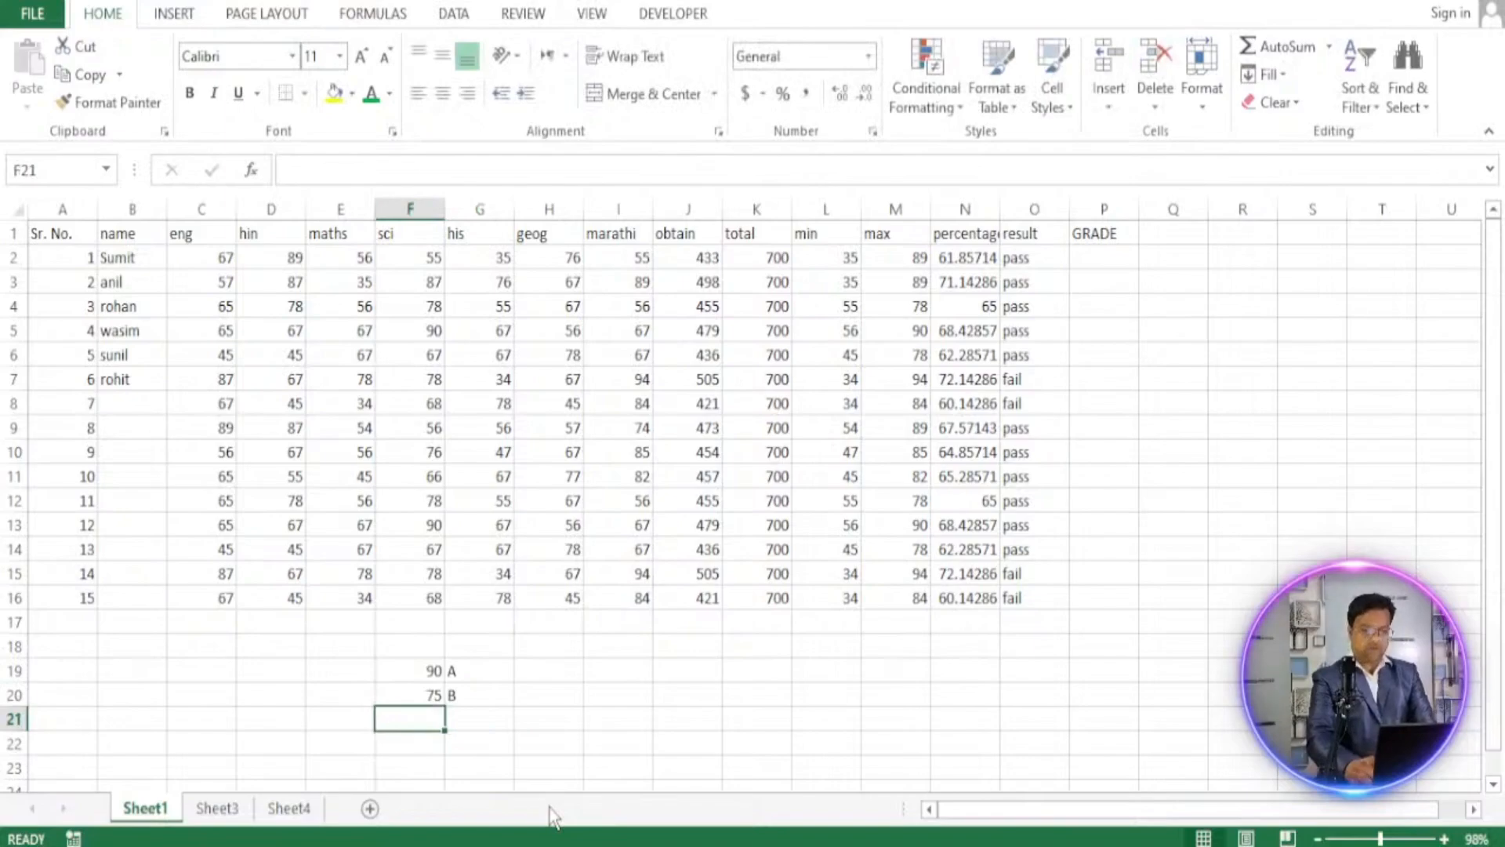
pyautogui.write('50')
pyautogui.press('Tab')
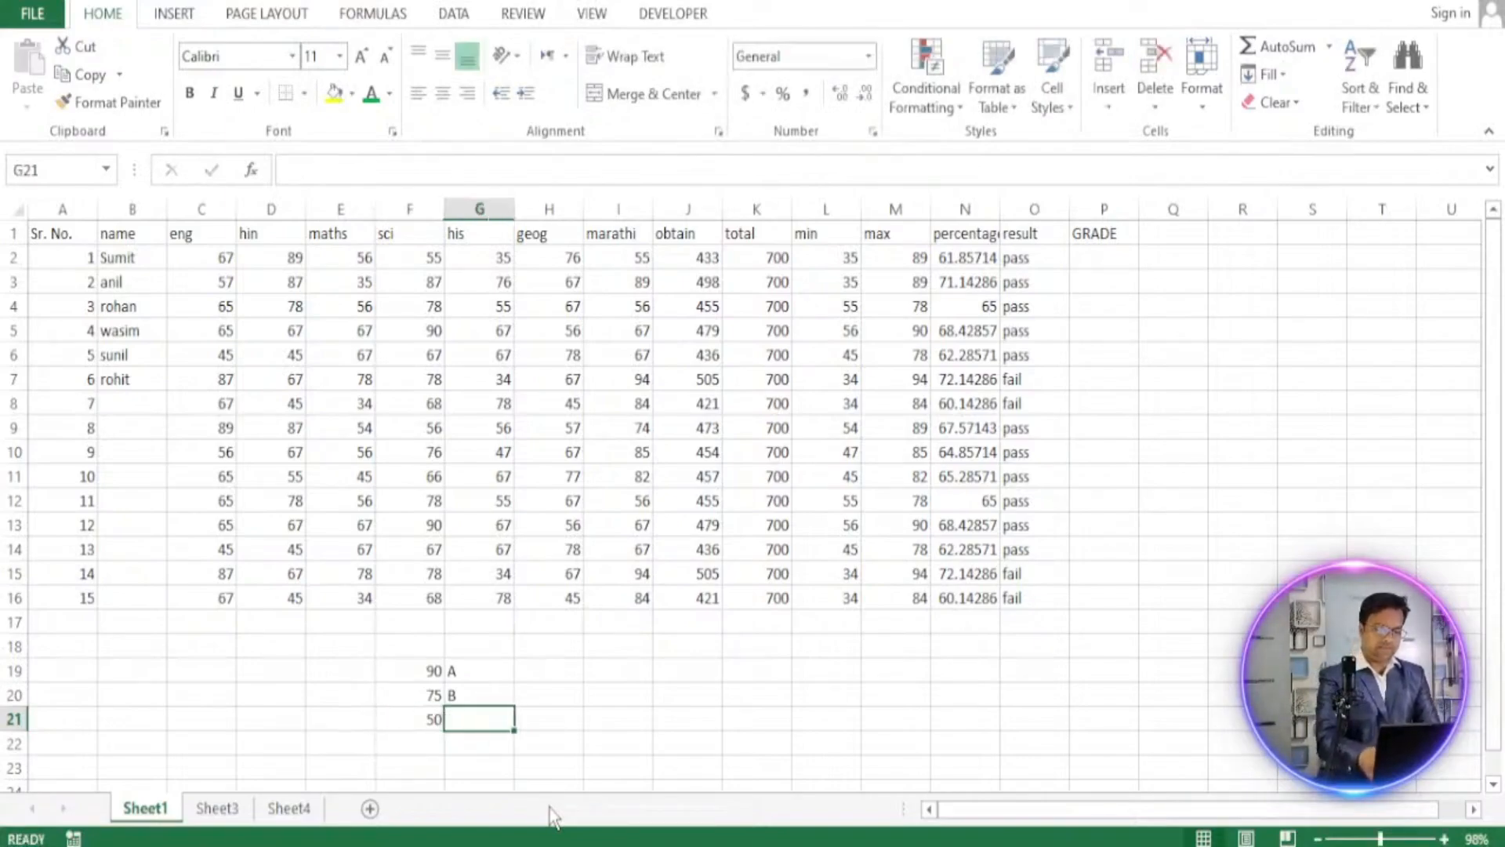
pyautogui.write('C')
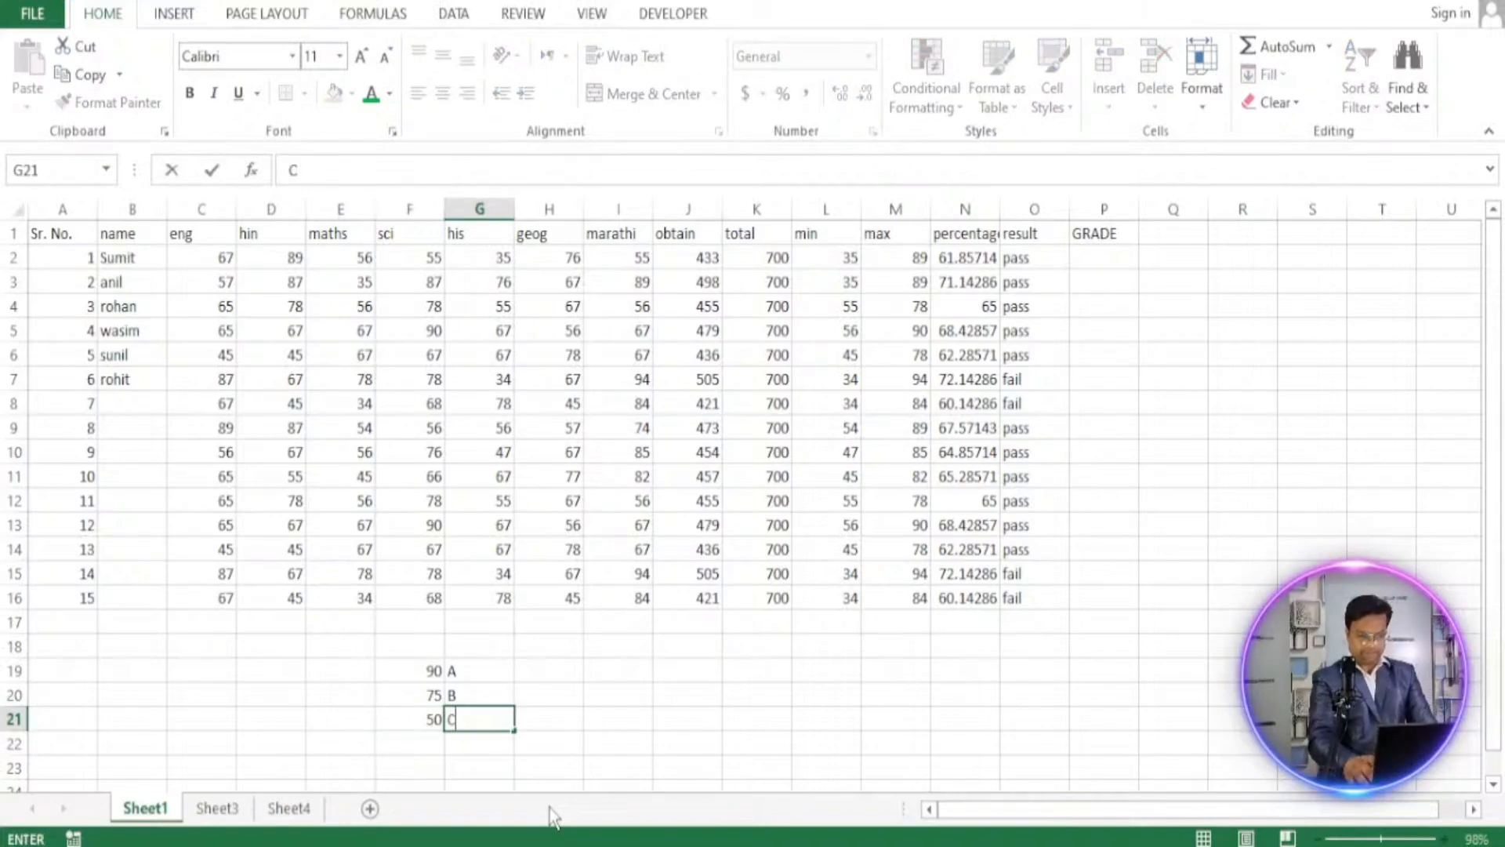
pyautogui.press('Return')
pyautogui.press('Left')
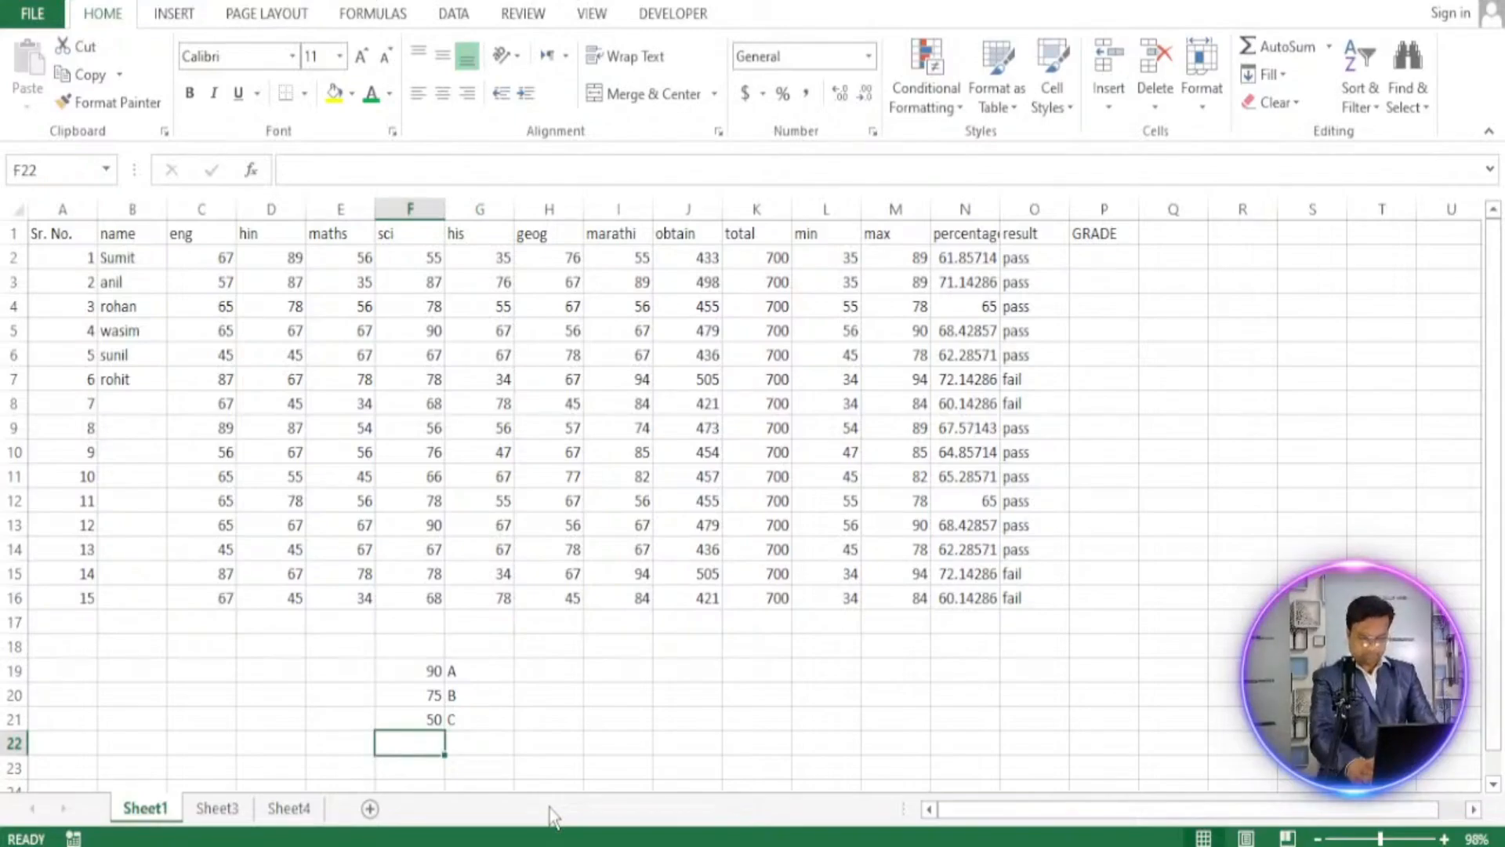
# Set the threshold for grade C in F21 to 35.
pyautogui.press('Up')
pyautogui.write('35')
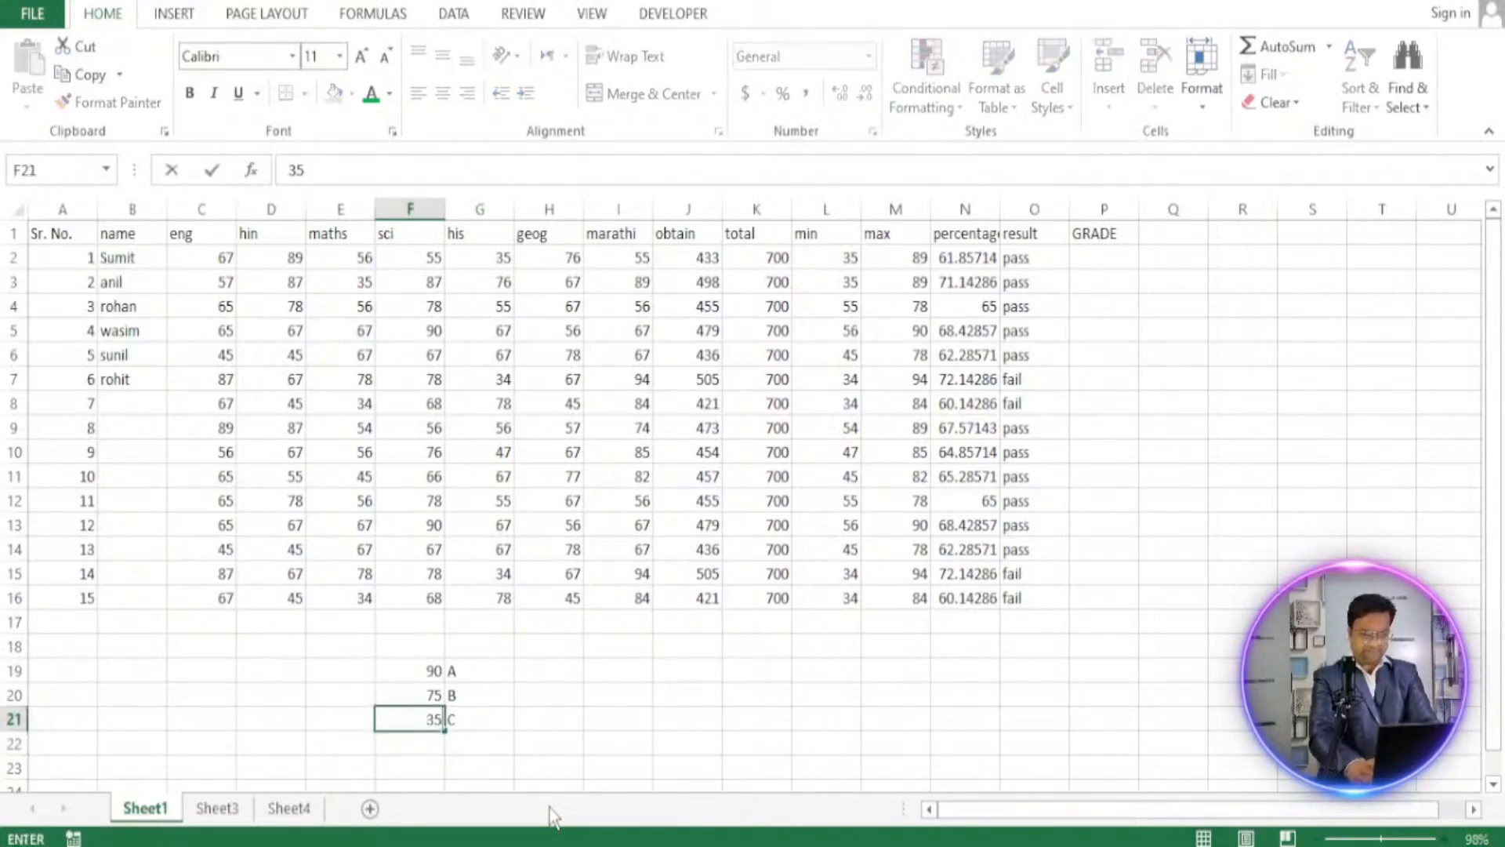
pyautogui.press('Return')
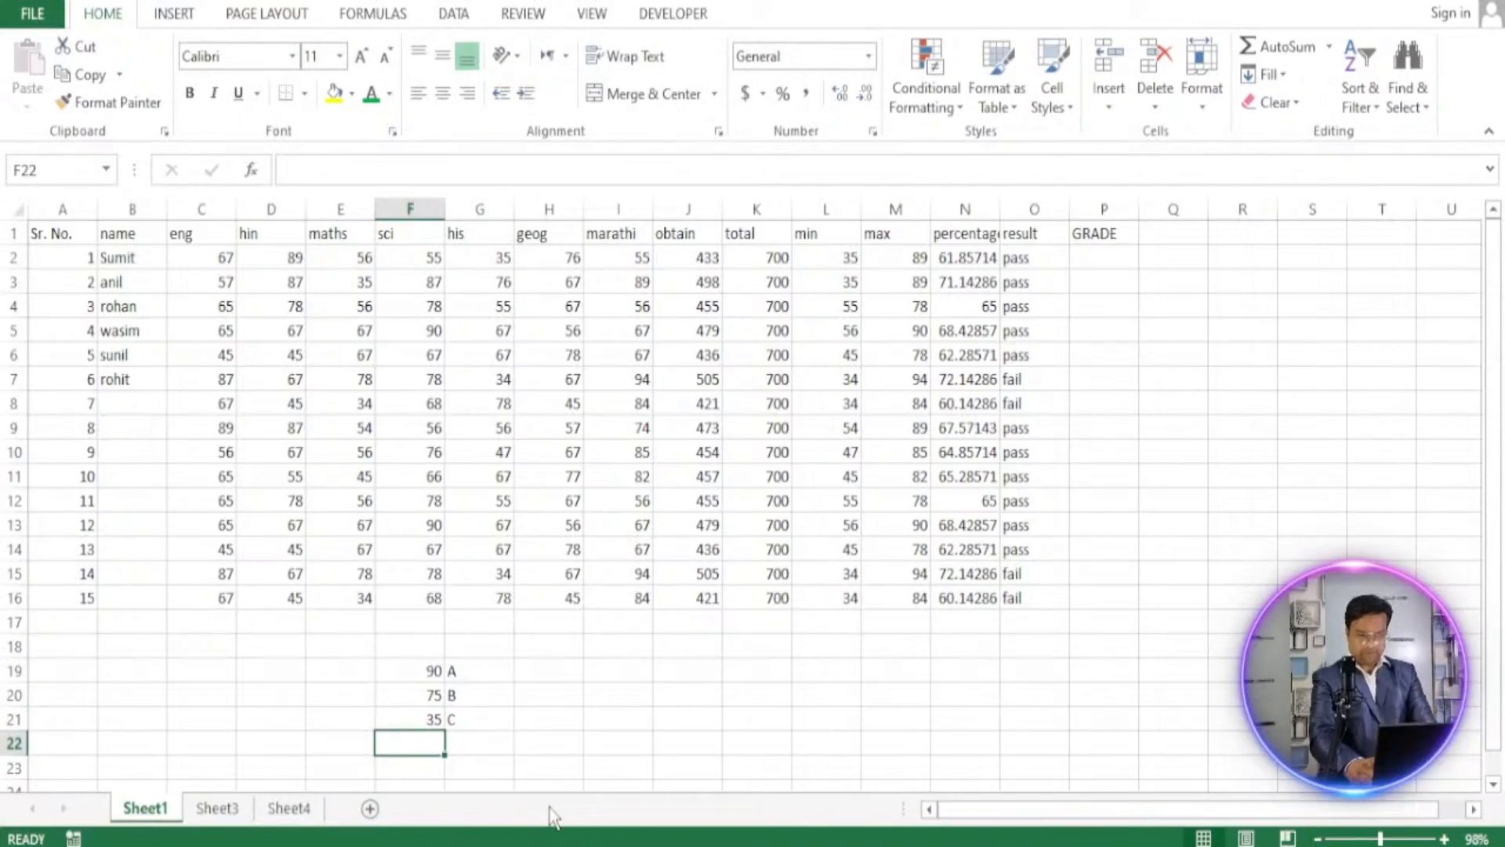
pyautogui.press('Up')
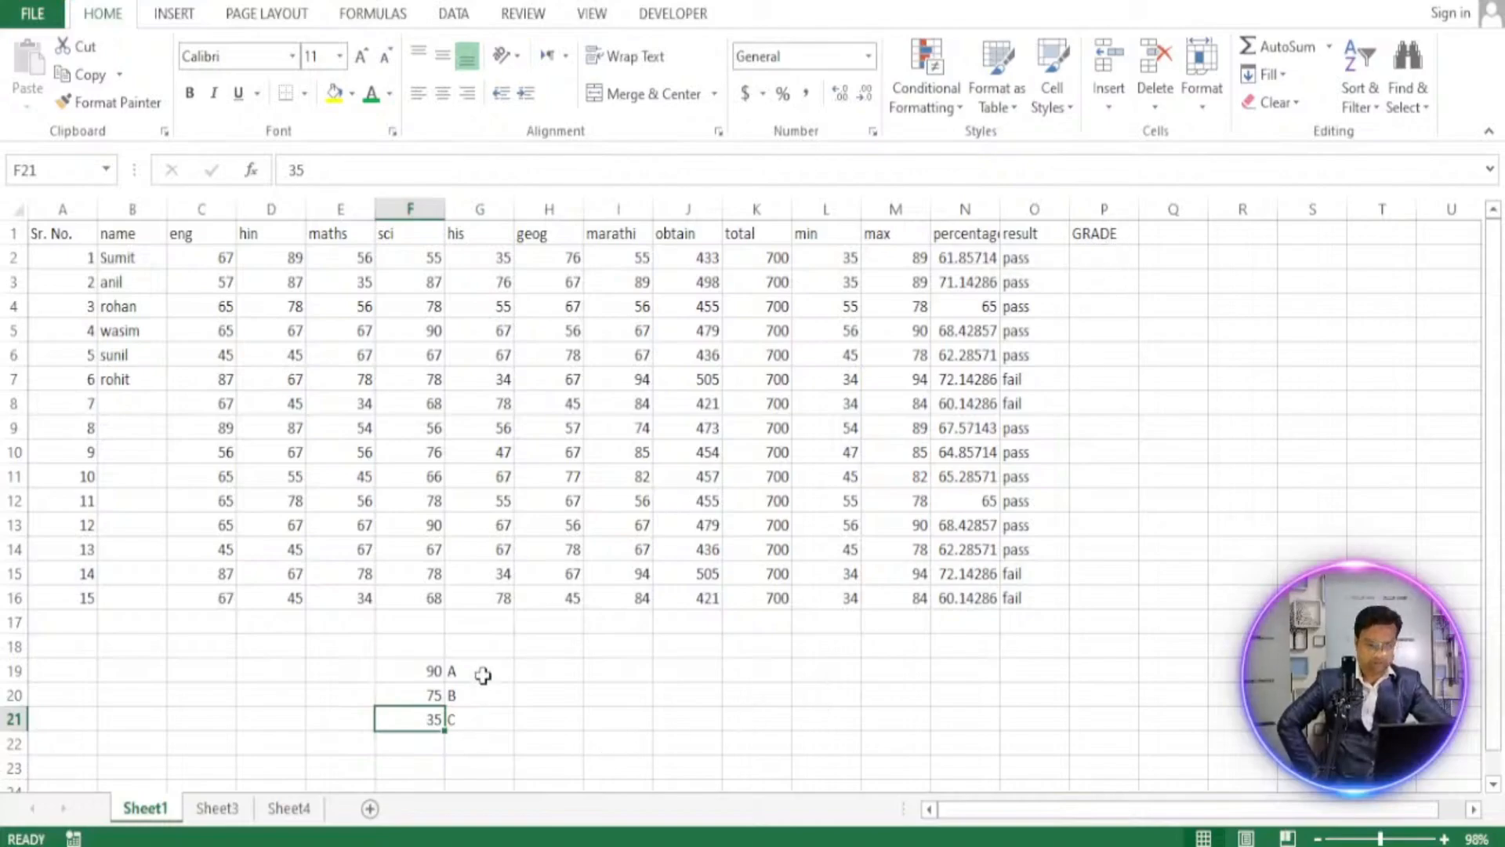
# Select the percentage values in N2:N16 to compare them with the grade criteria.
pyautogui.moveTo(960, 259); pyautogui.dragTo(963, 590)
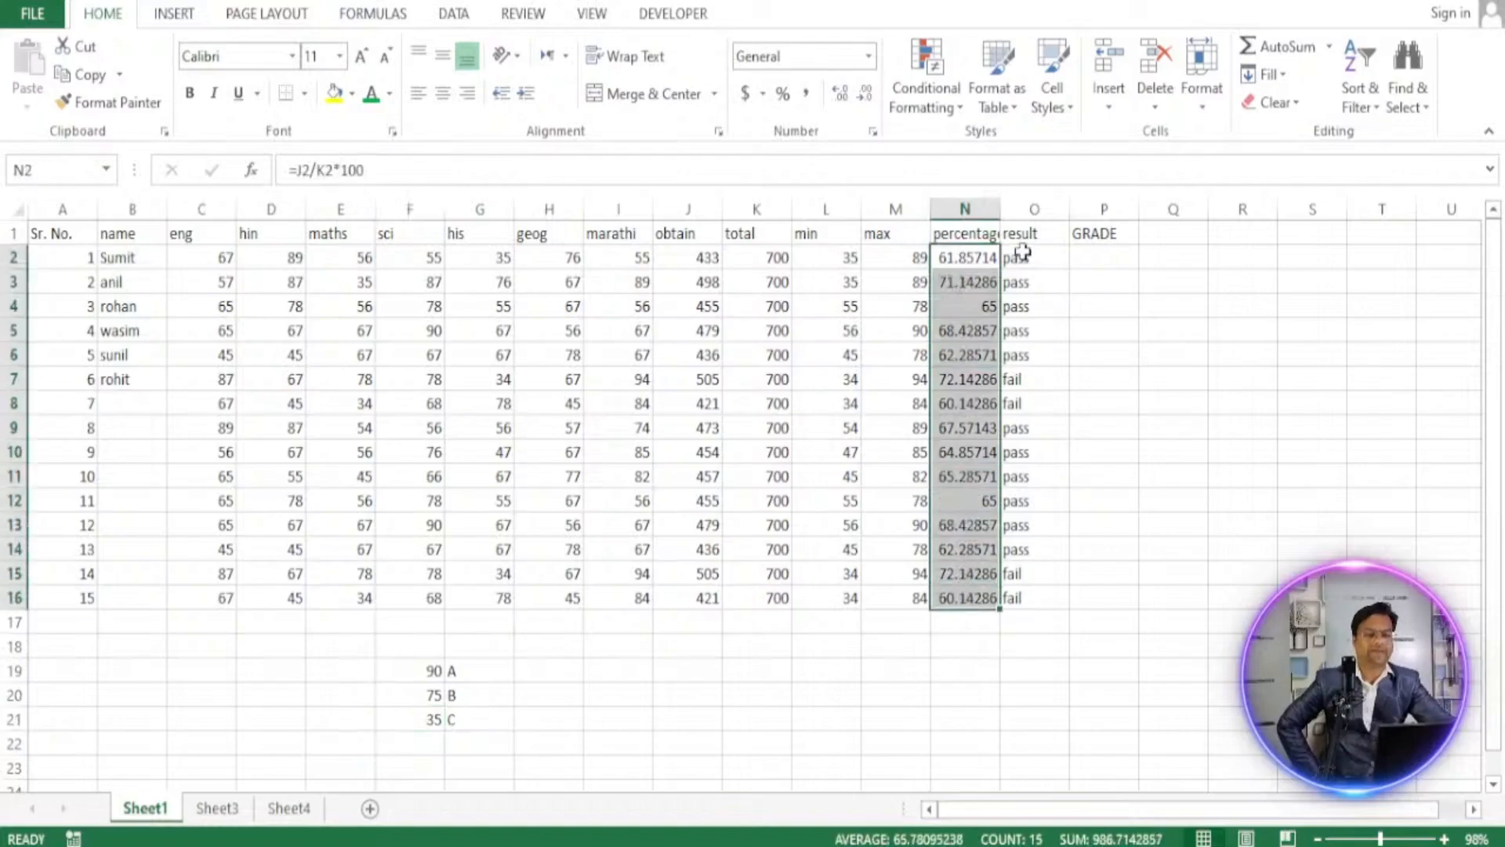
pyautogui.click(969, 260)
pyautogui.moveTo(969, 259); pyautogui.dragTo(973, 597)
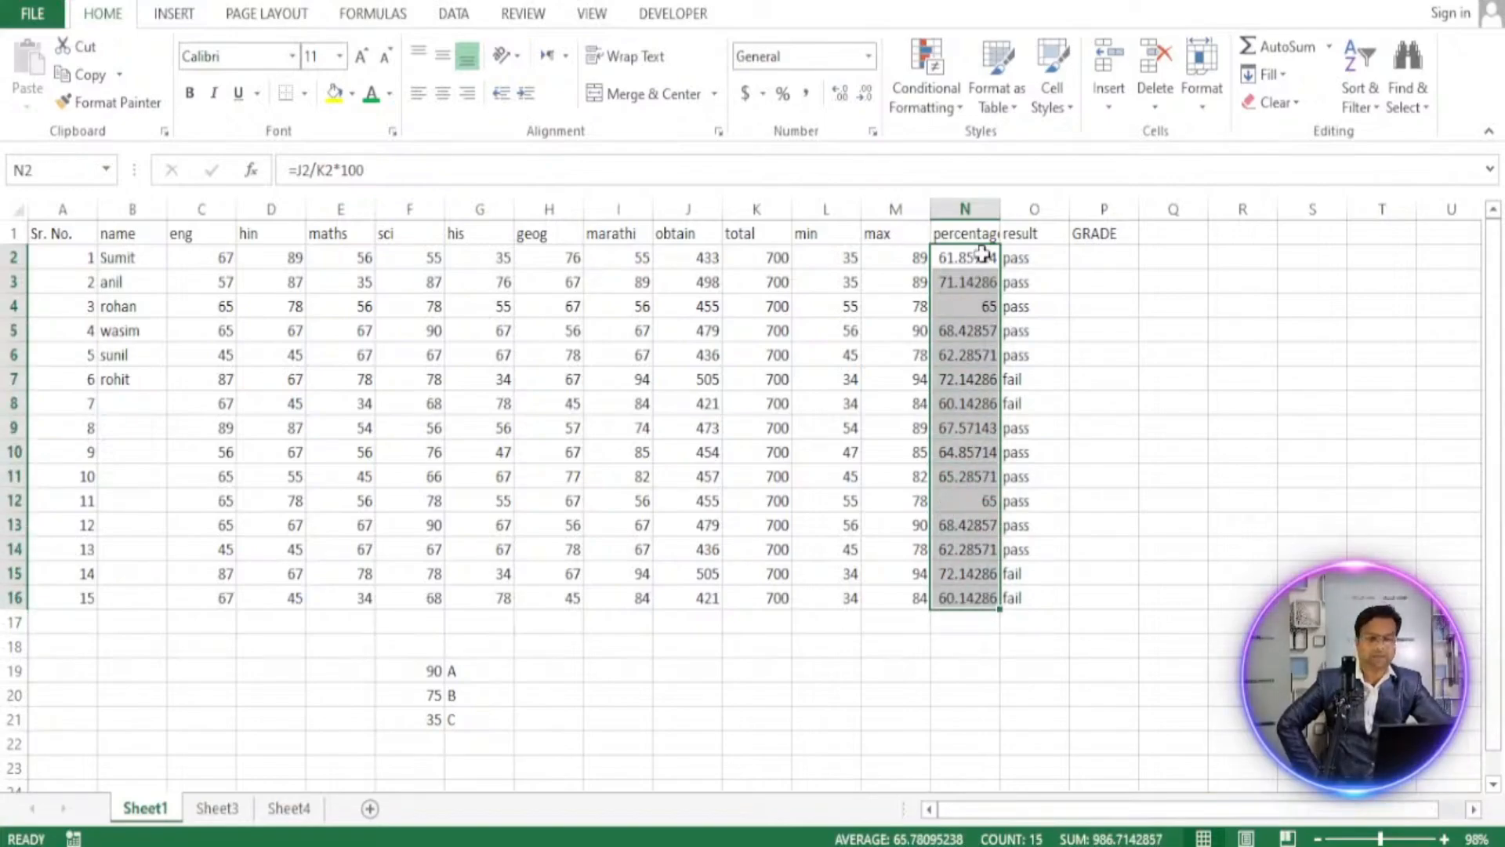
pyautogui.moveTo(983, 254); pyautogui.dragTo(974, 601)
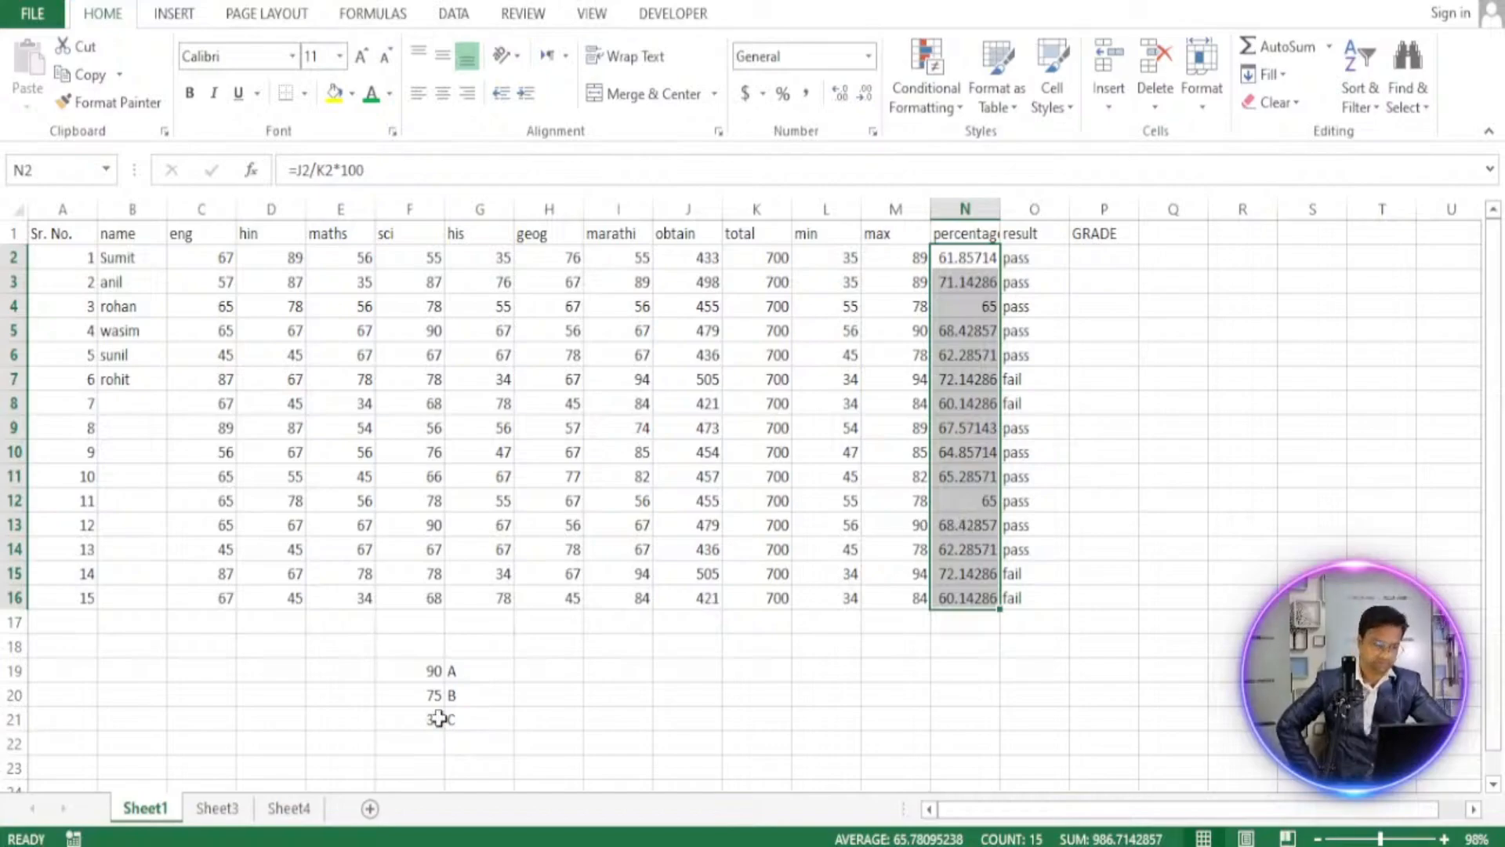
pyautogui.click(423, 739)
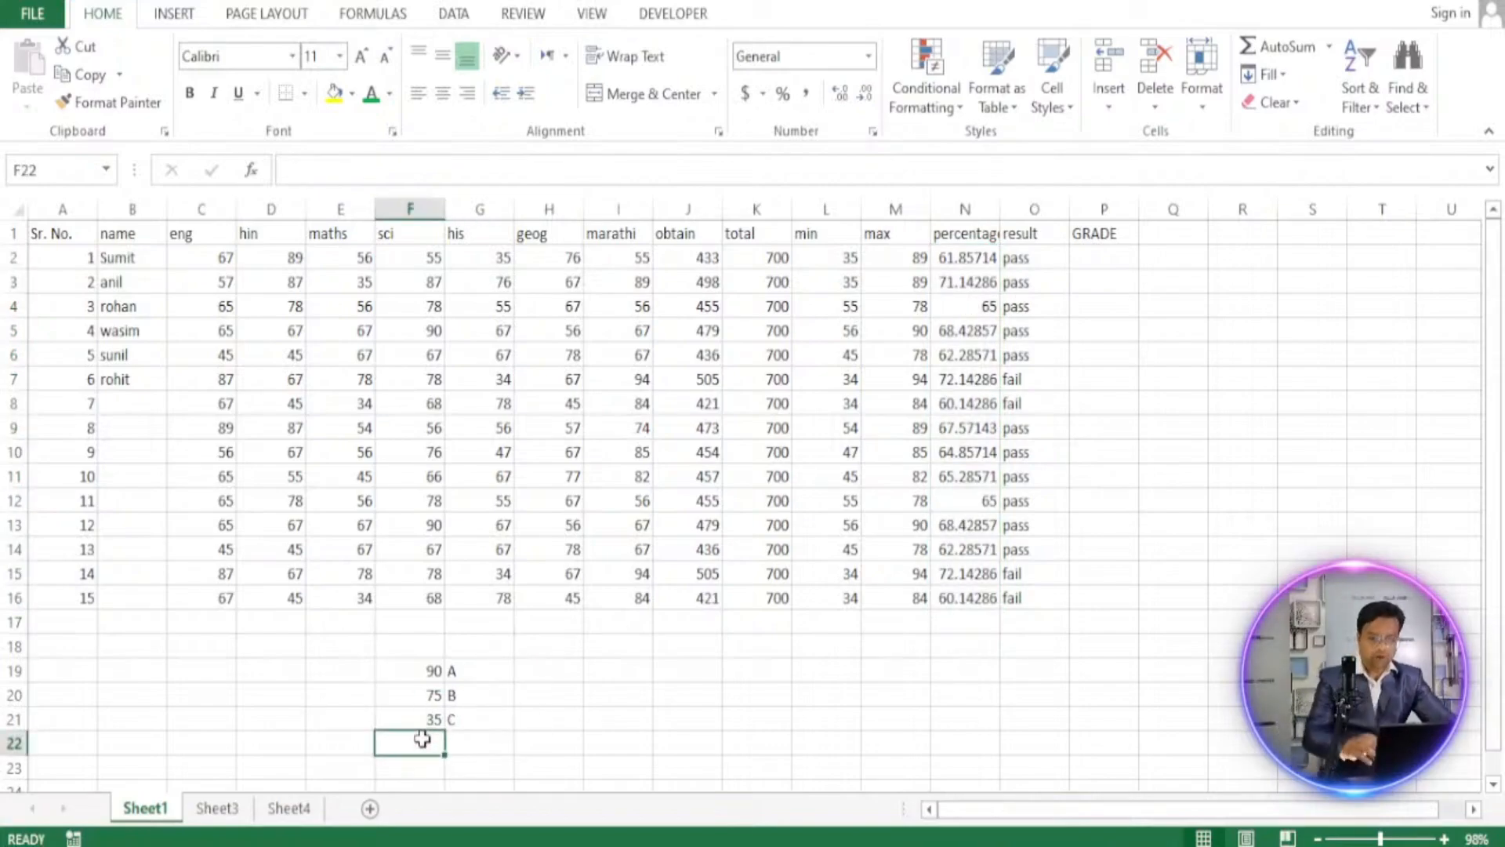
pyautogui.write('35')
pyautogui.click(470, 738)
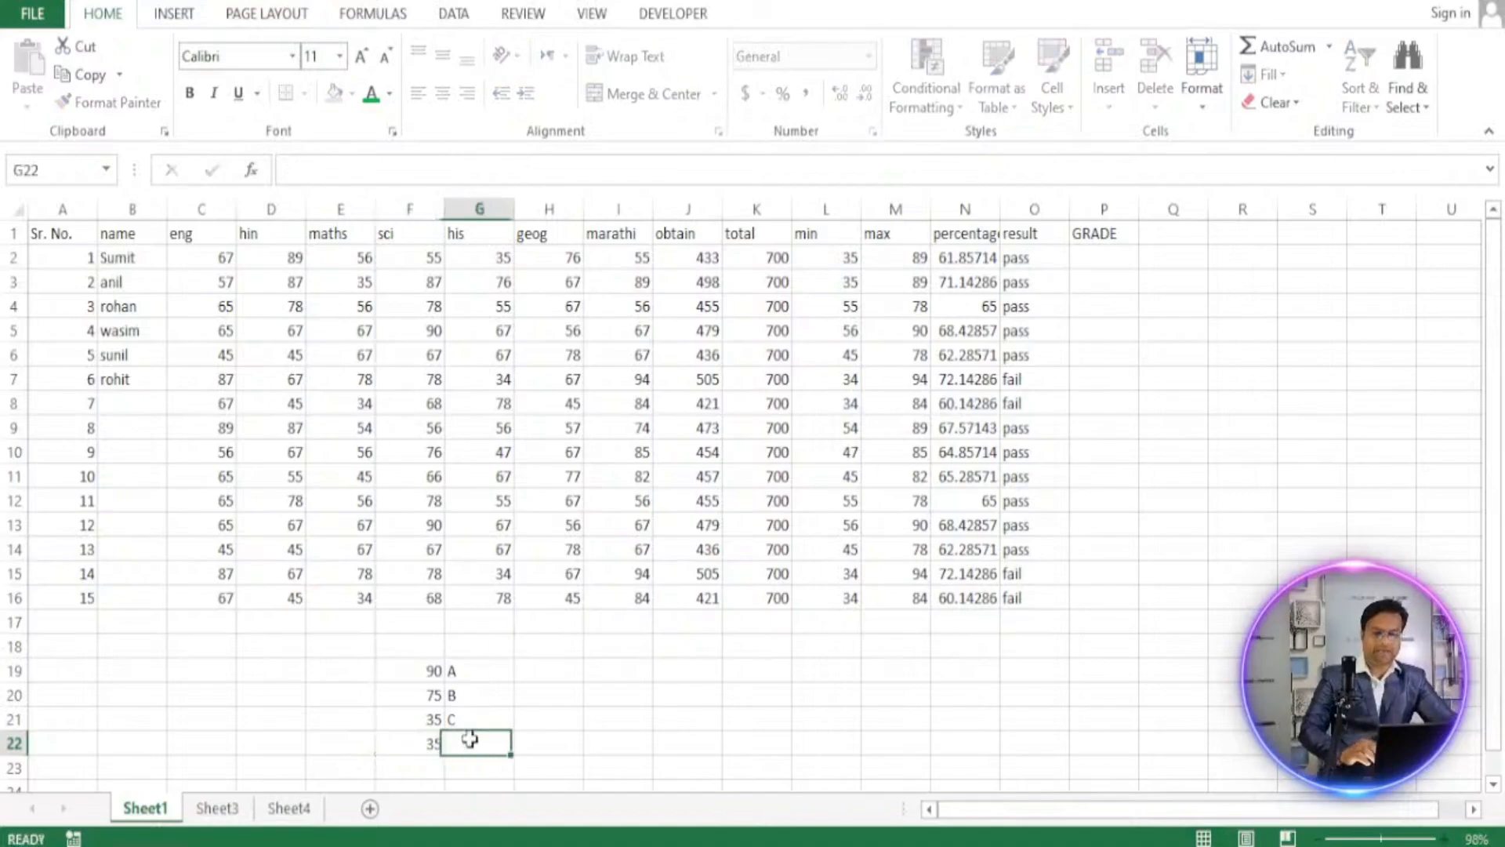
pyautogui.write('D')
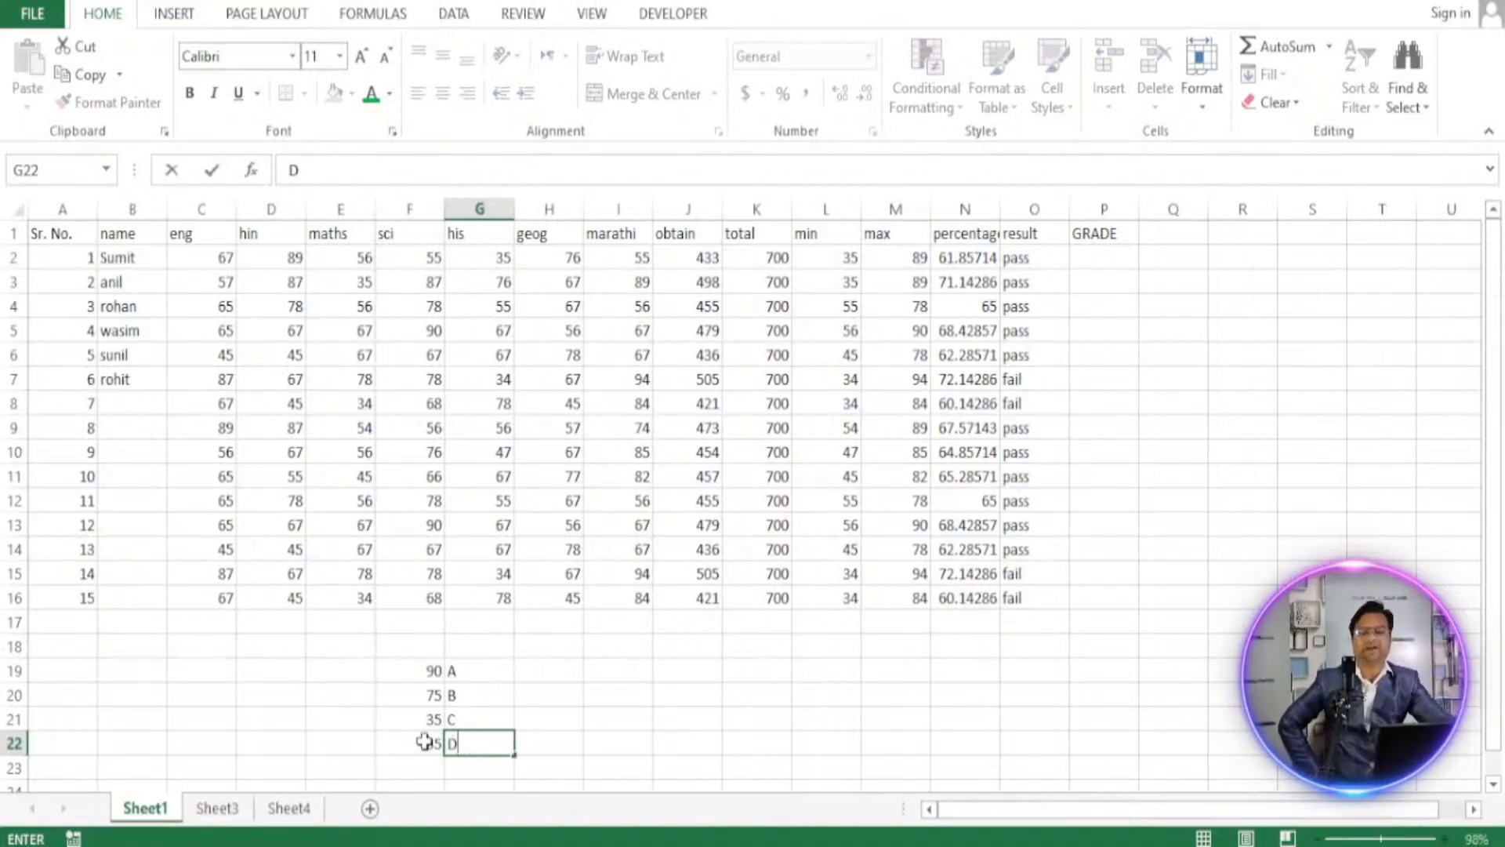
pyautogui.moveTo(408, 741); pyautogui.dragTo(468, 746)
pyautogui.press('Delete')
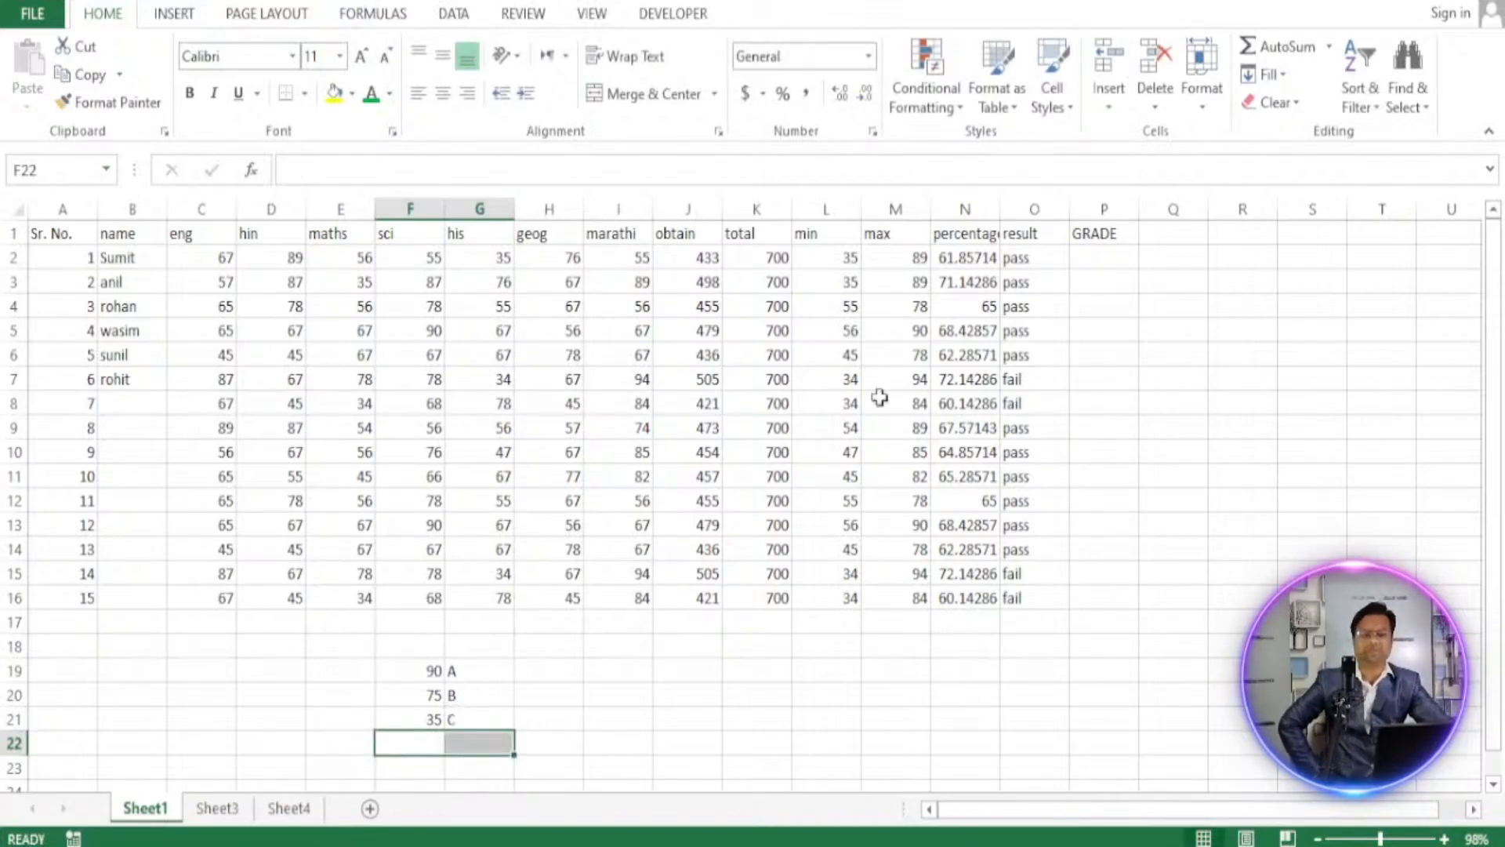
# Start the grade formula in P2 with an IF that returns "A" when the percentage in N2 is greater than 90.
pyautogui.click(1117, 263)
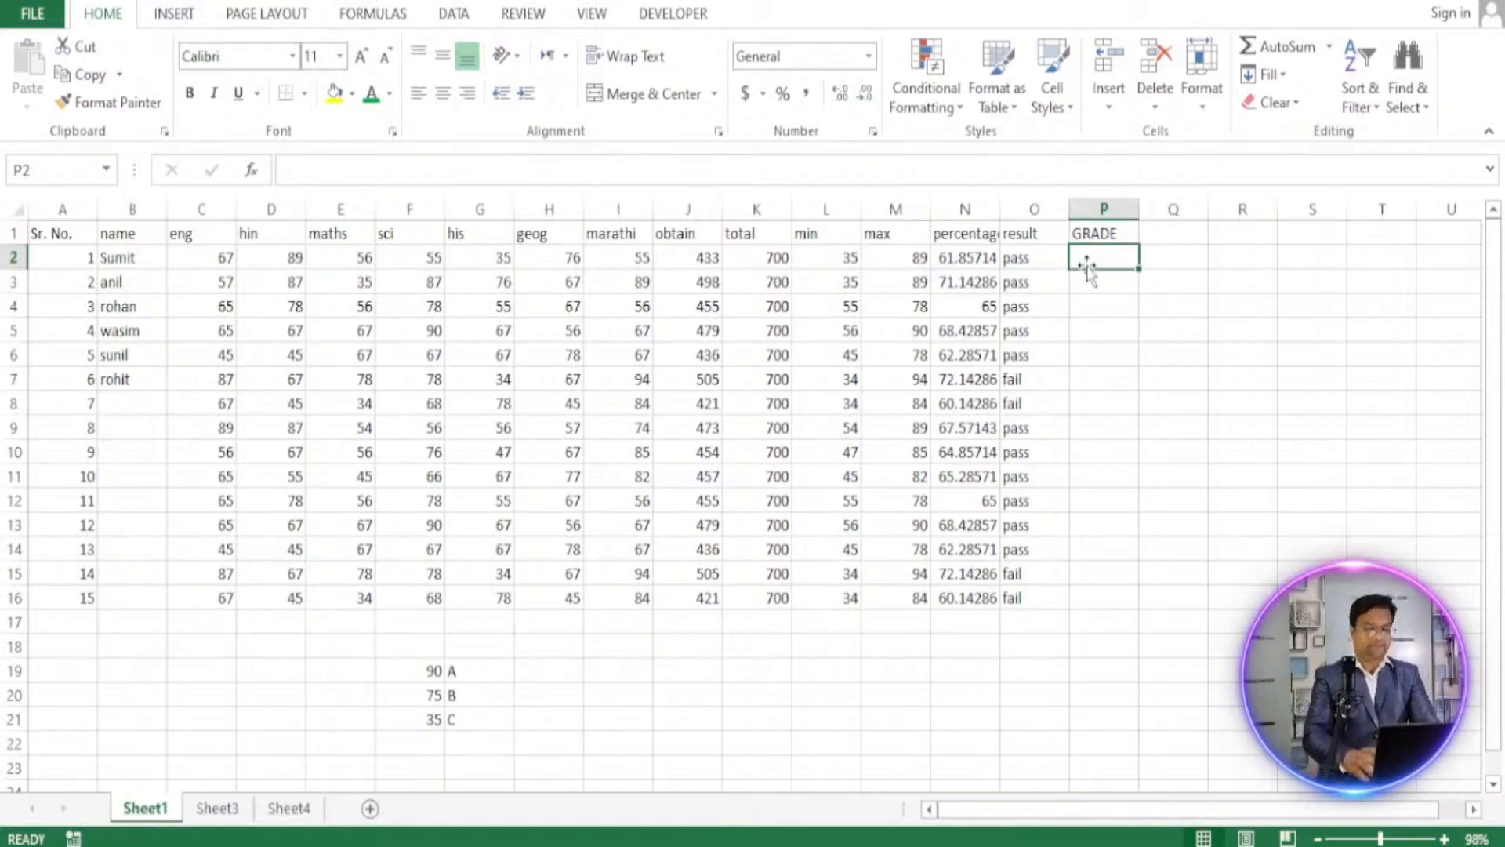
pyautogui.write('=')
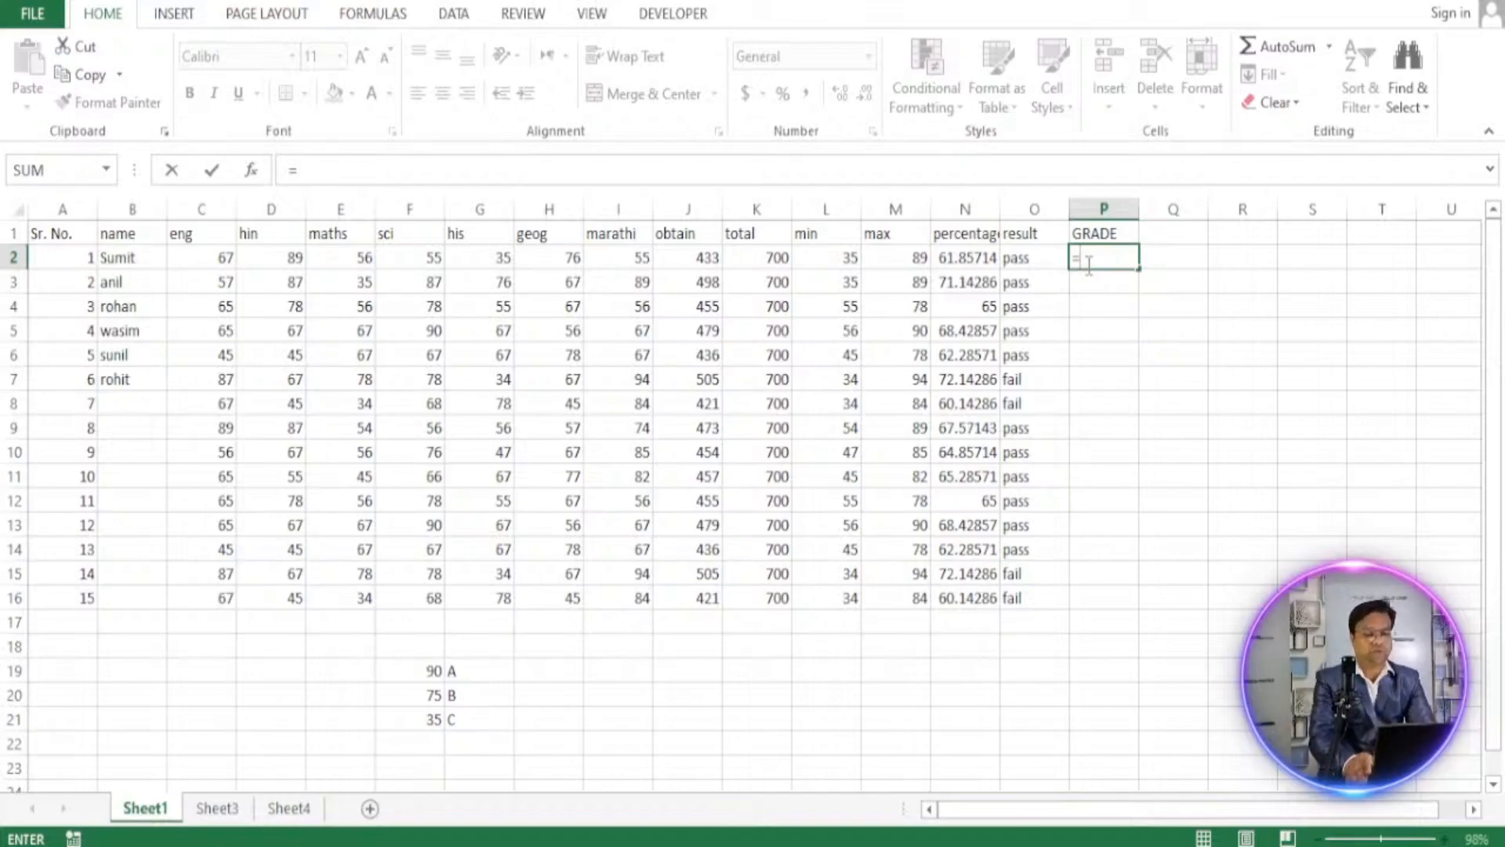
pyautogui.write('IF')
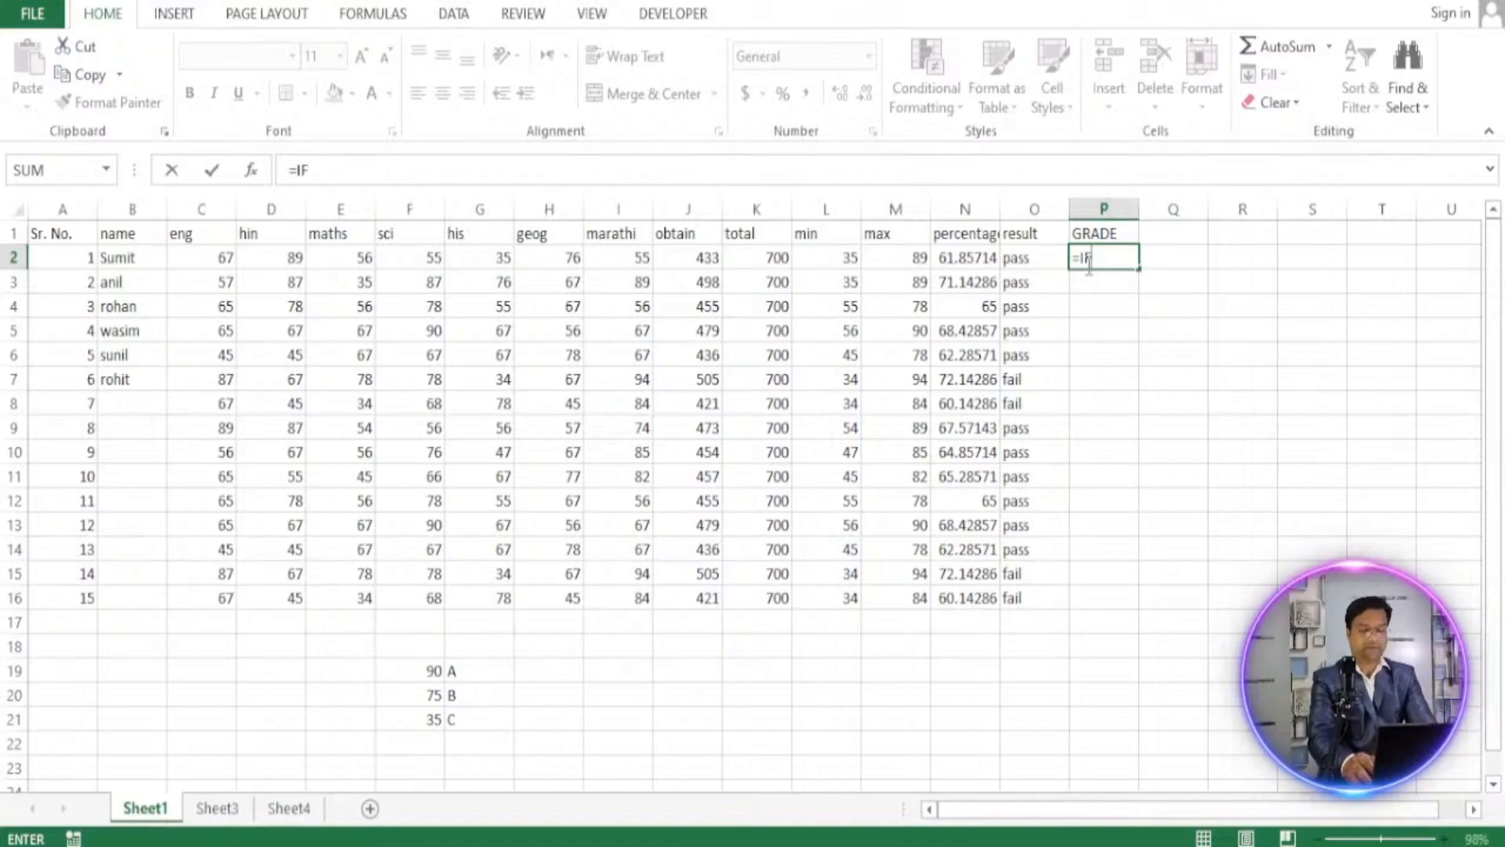
pyautogui.write('(')
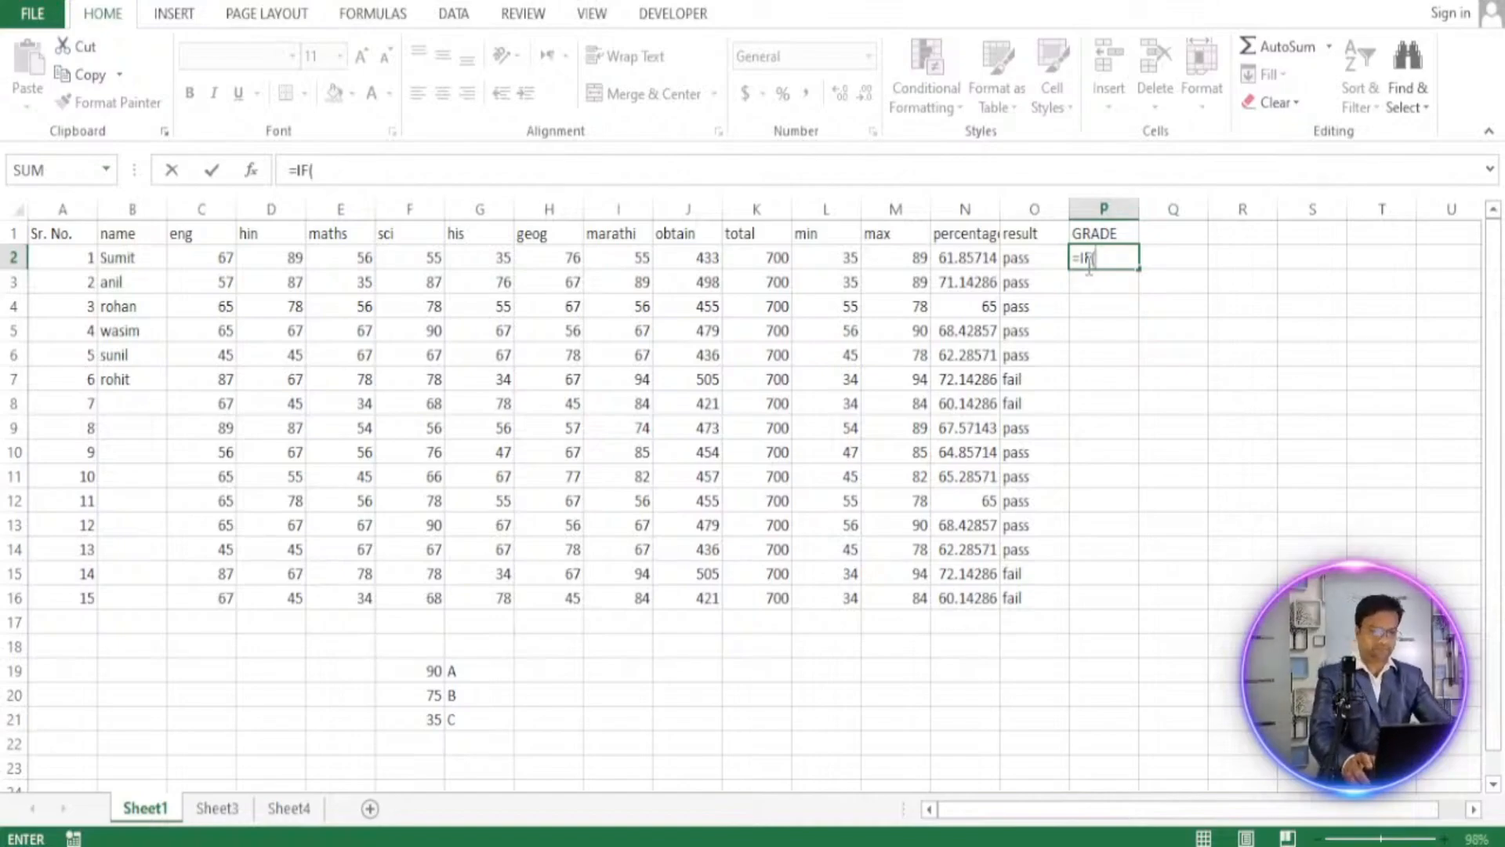
pyautogui.click(973, 257)
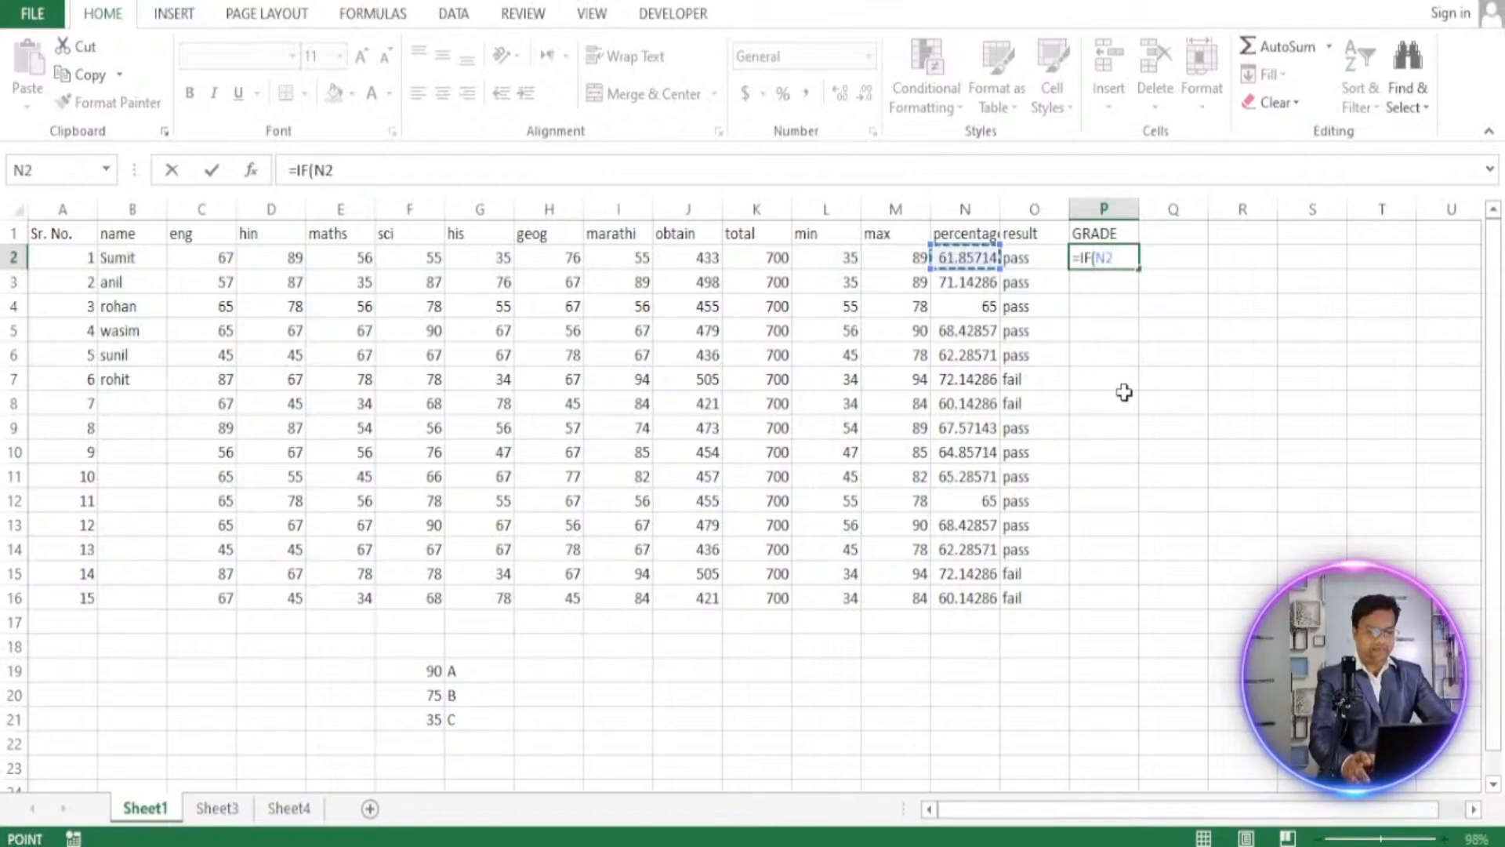
pyautogui.write('>')
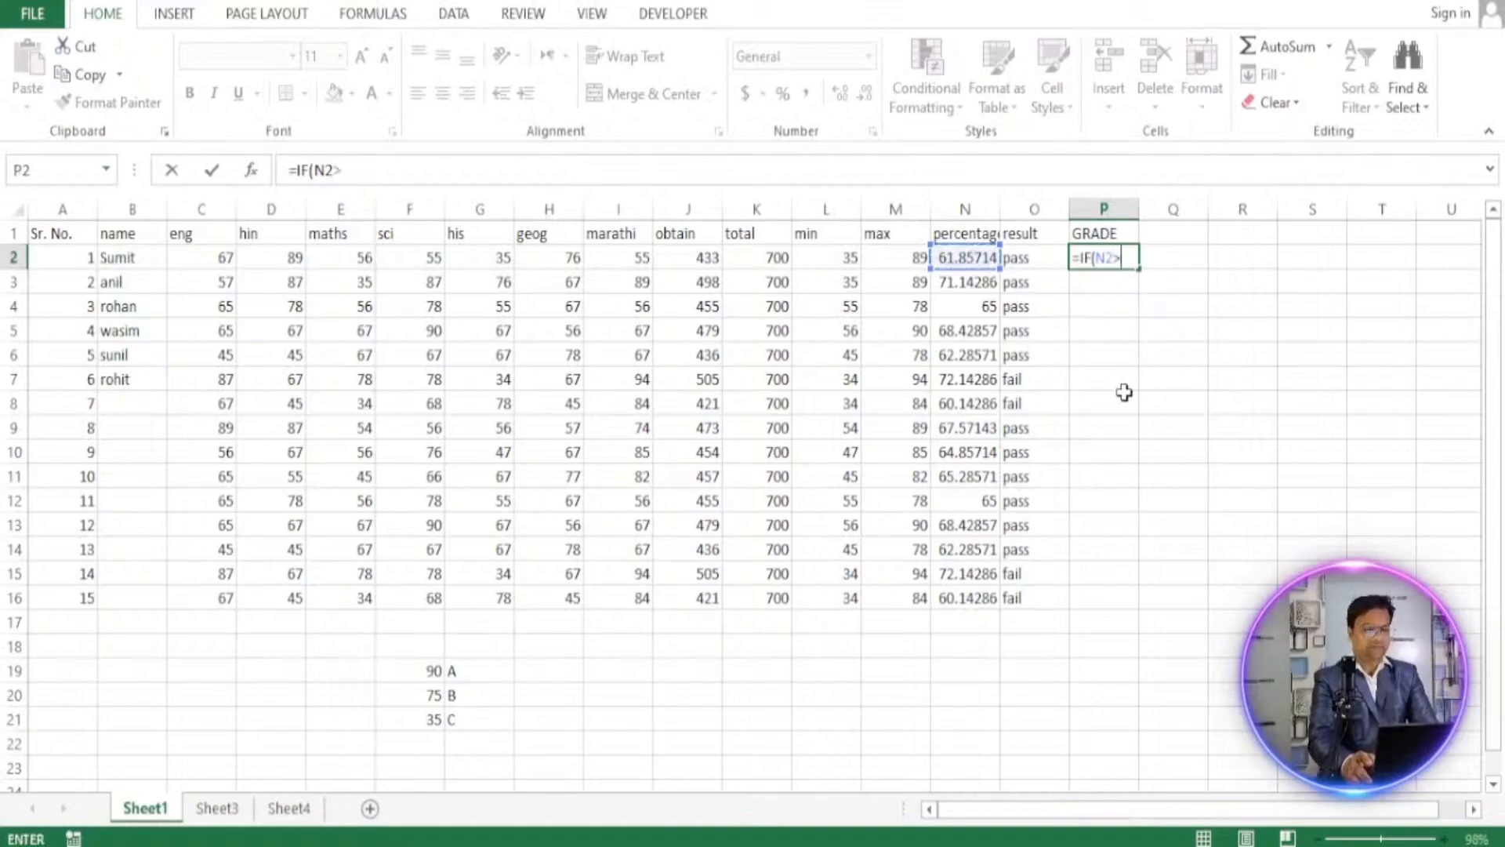
pyautogui.write('90')
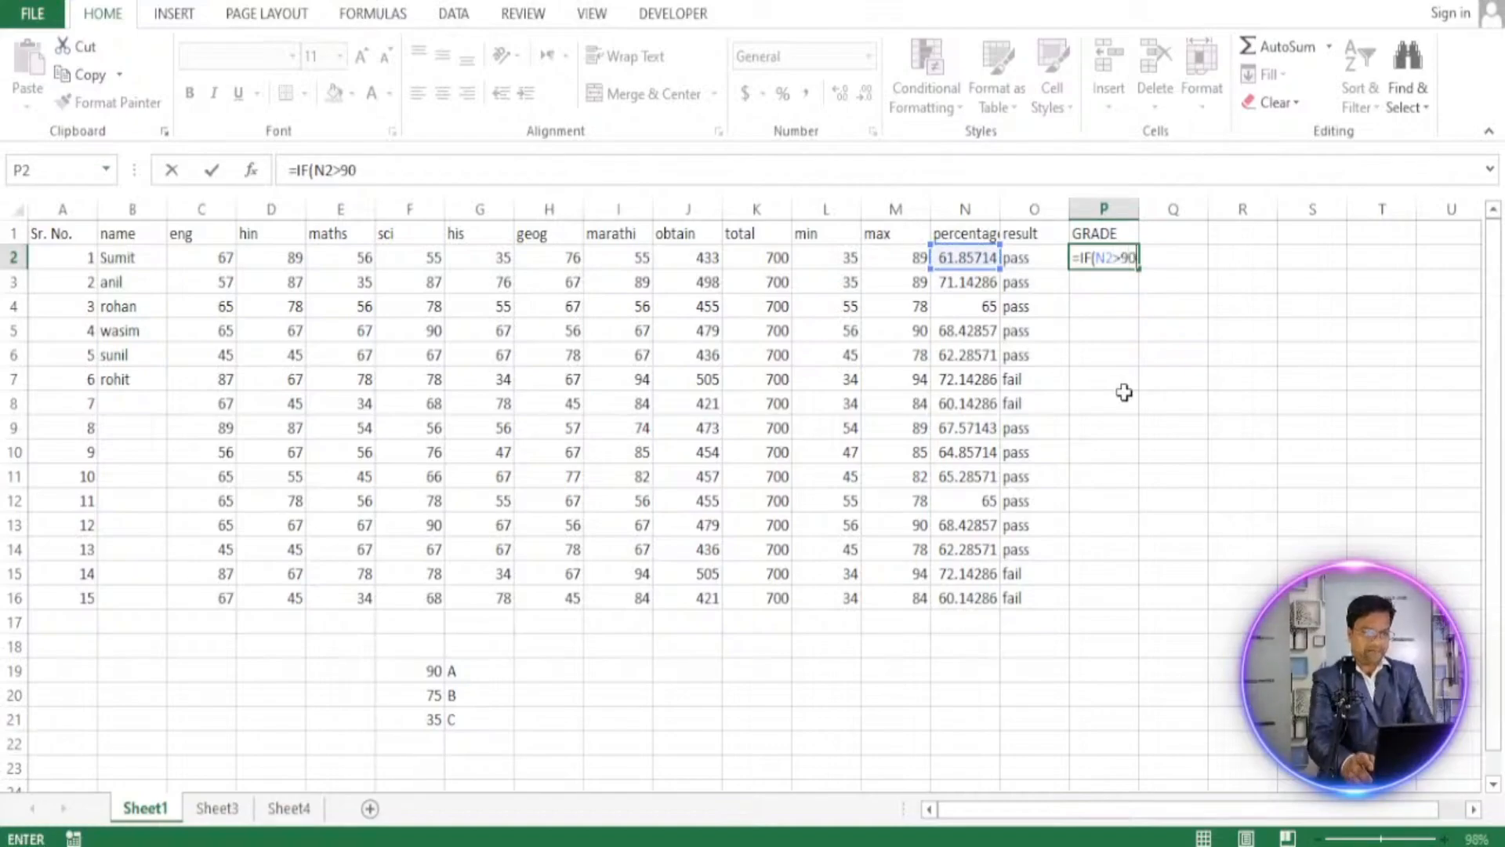
pyautogui.write(',"')
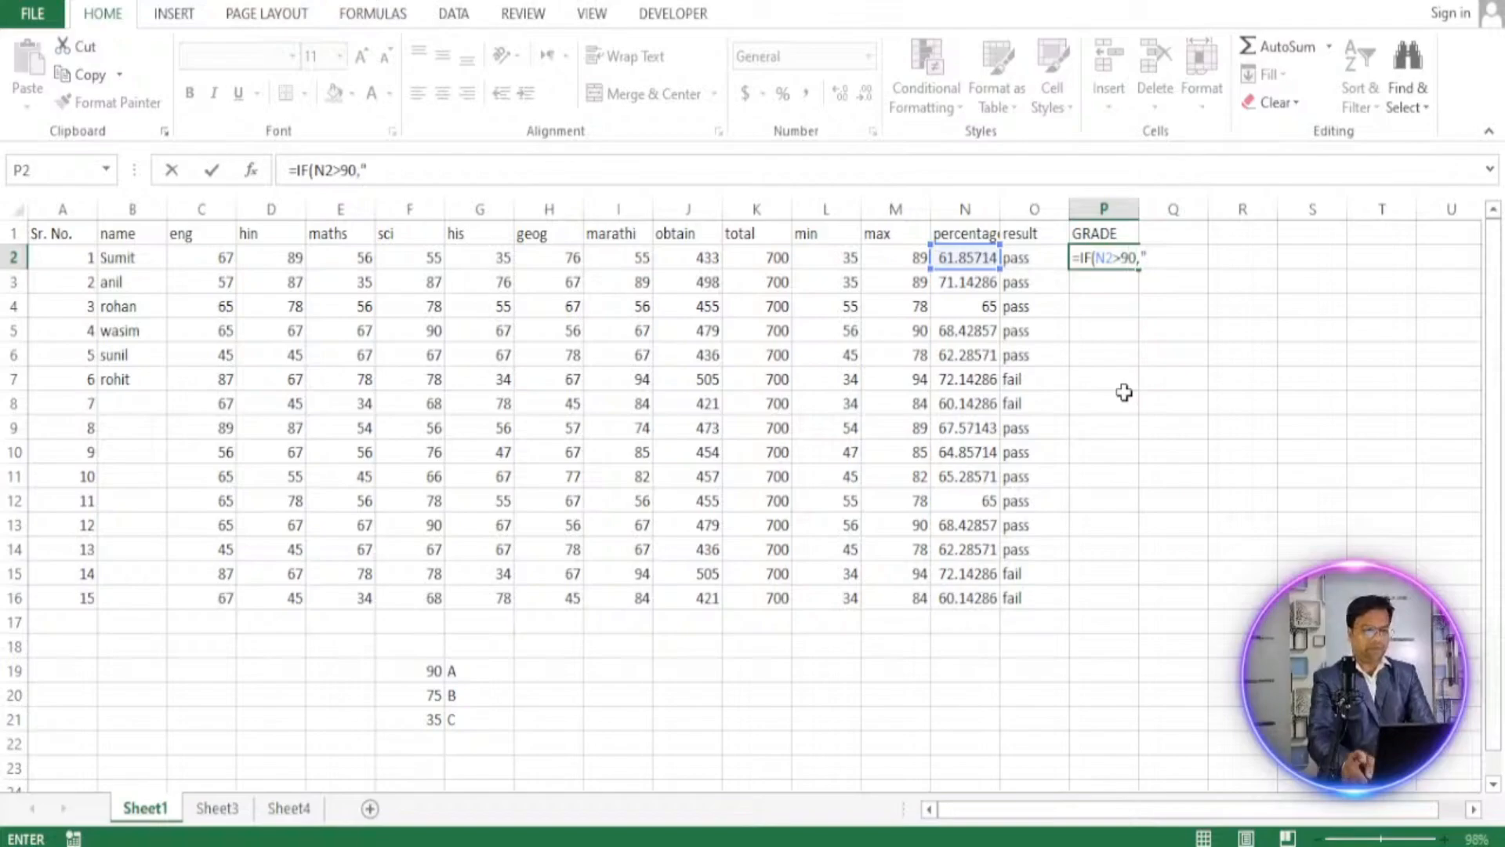
pyautogui.write('A')
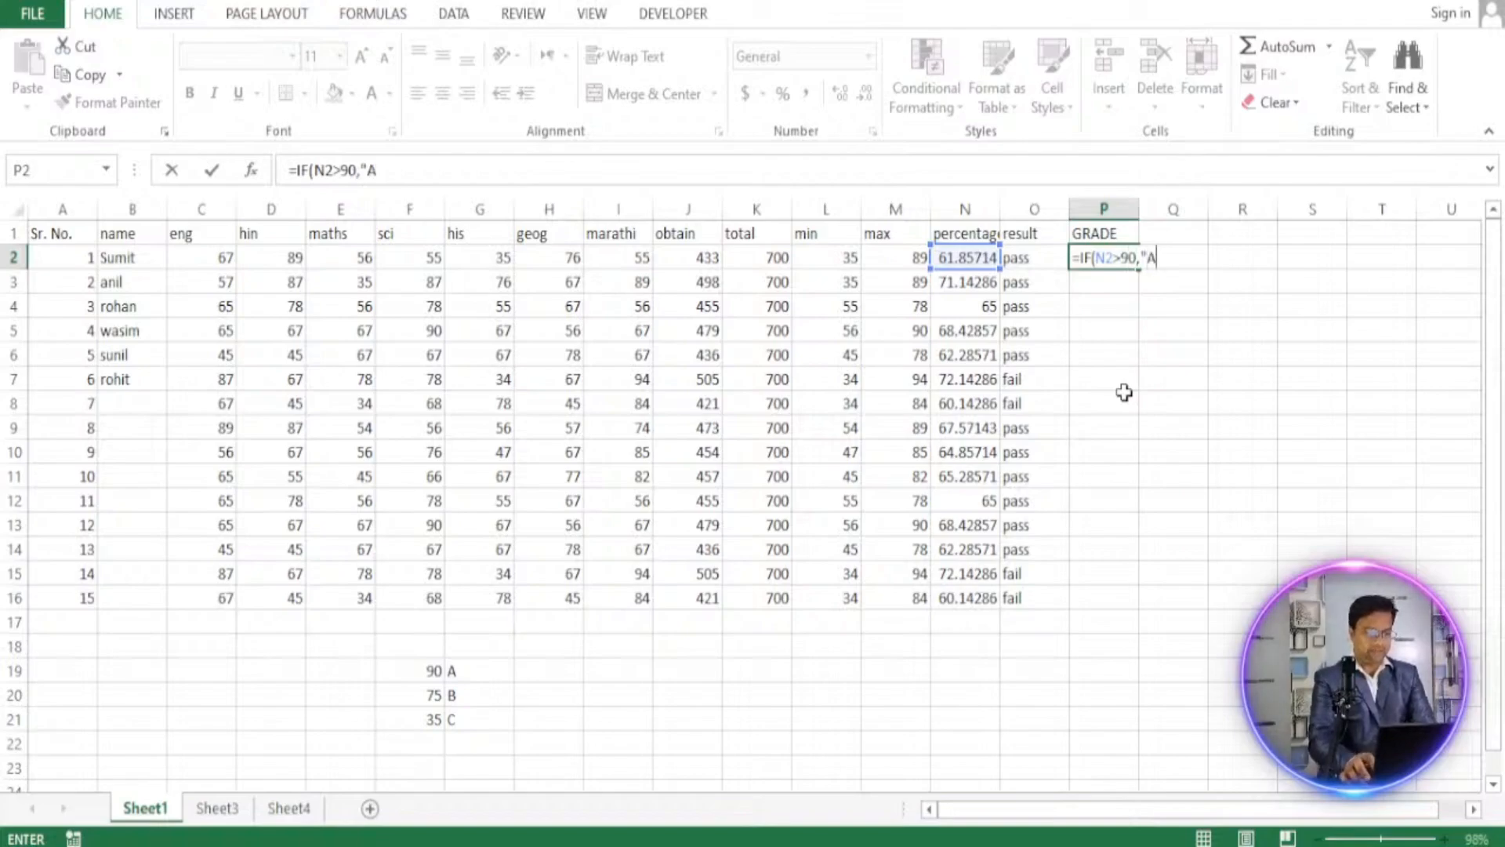
pyautogui.write('"')
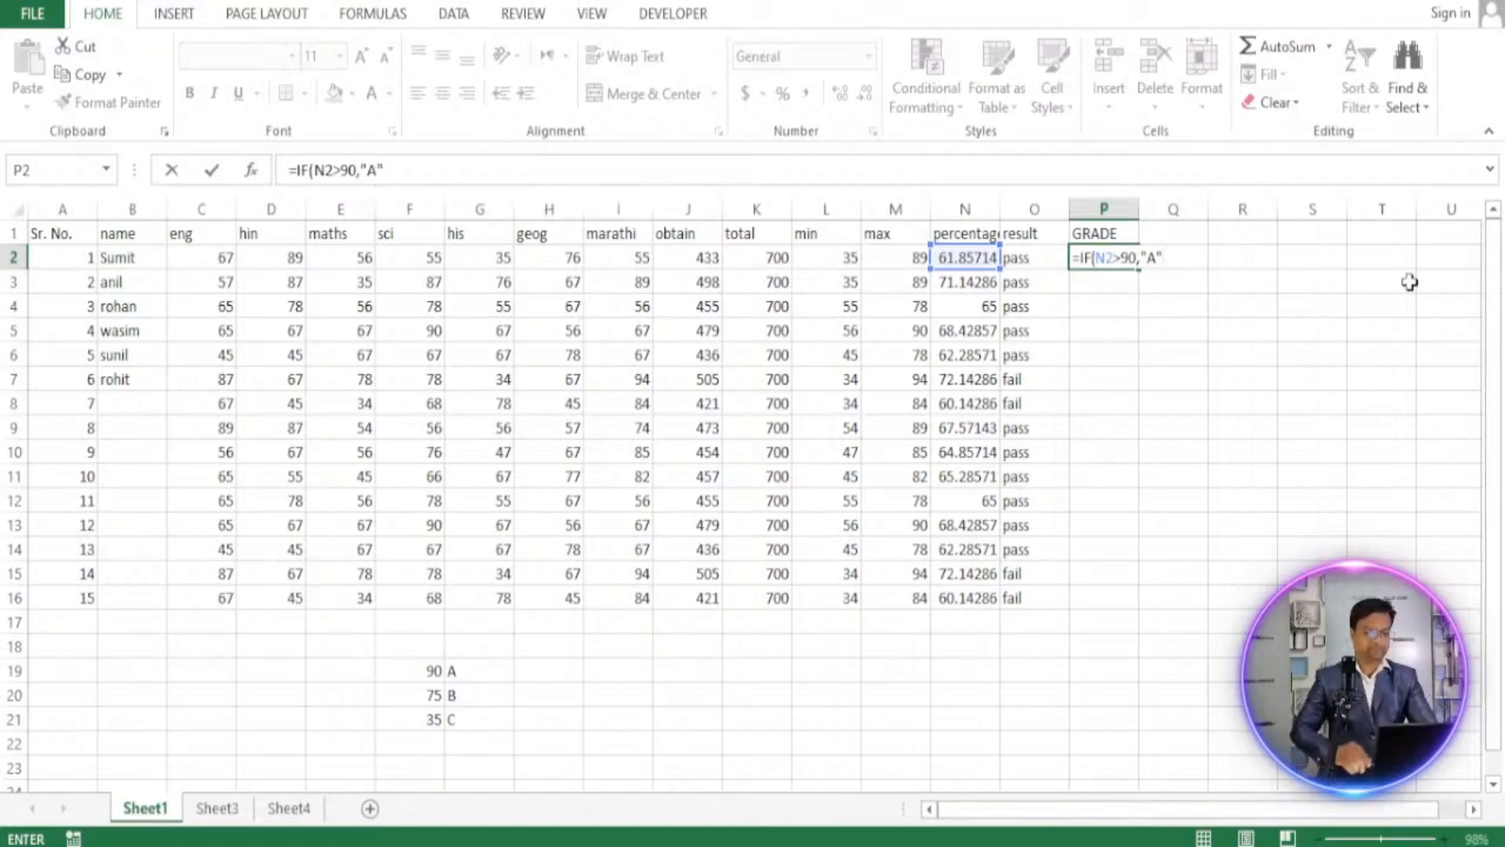
# Nest a second IF in the P2 formula that returns "B" when N2 is greater than 75.
pyautogui.write(',')
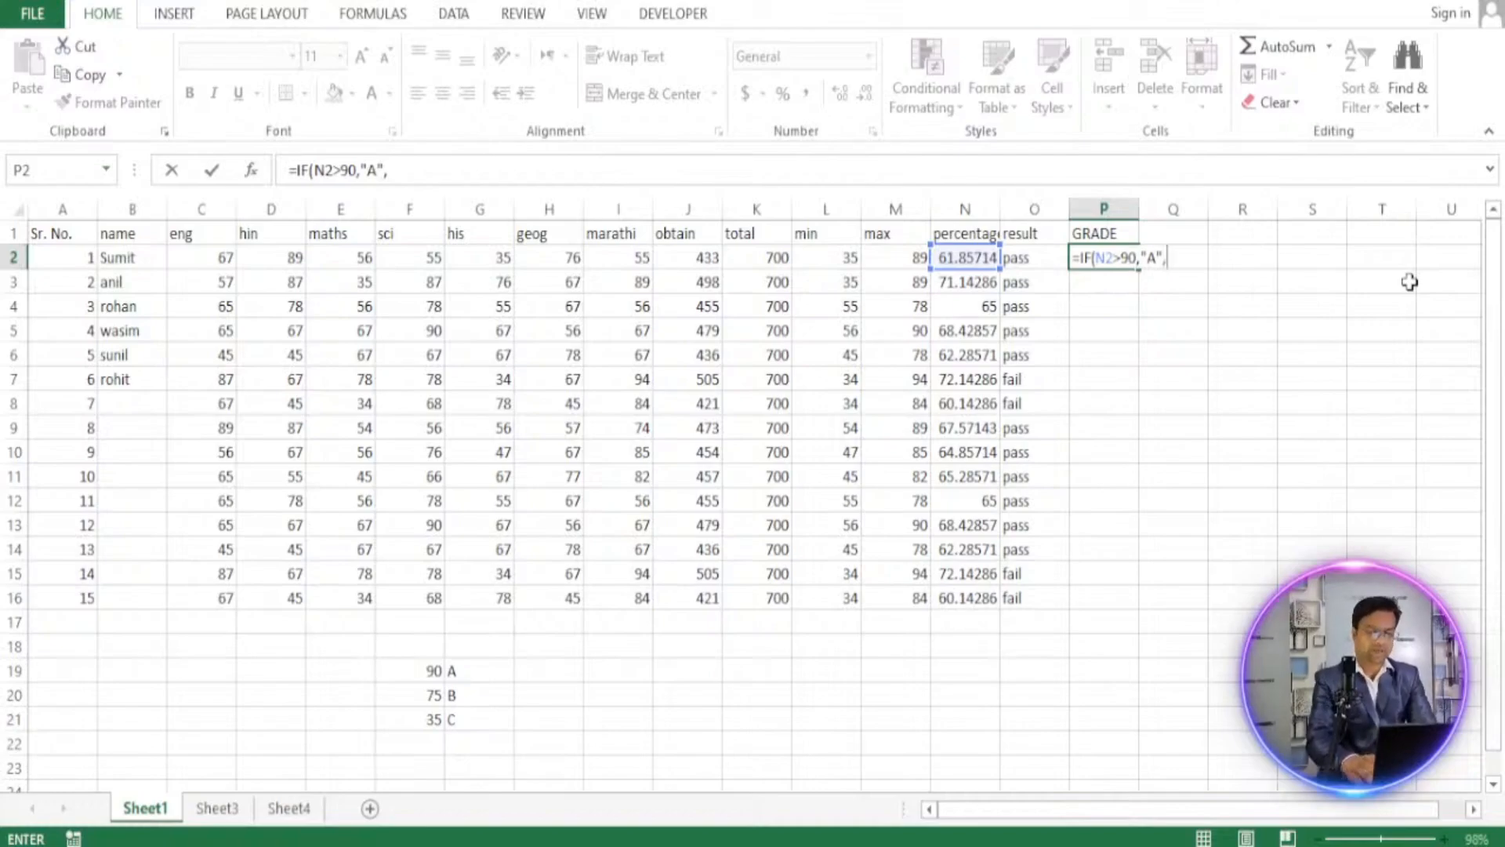
pyautogui.write('if')
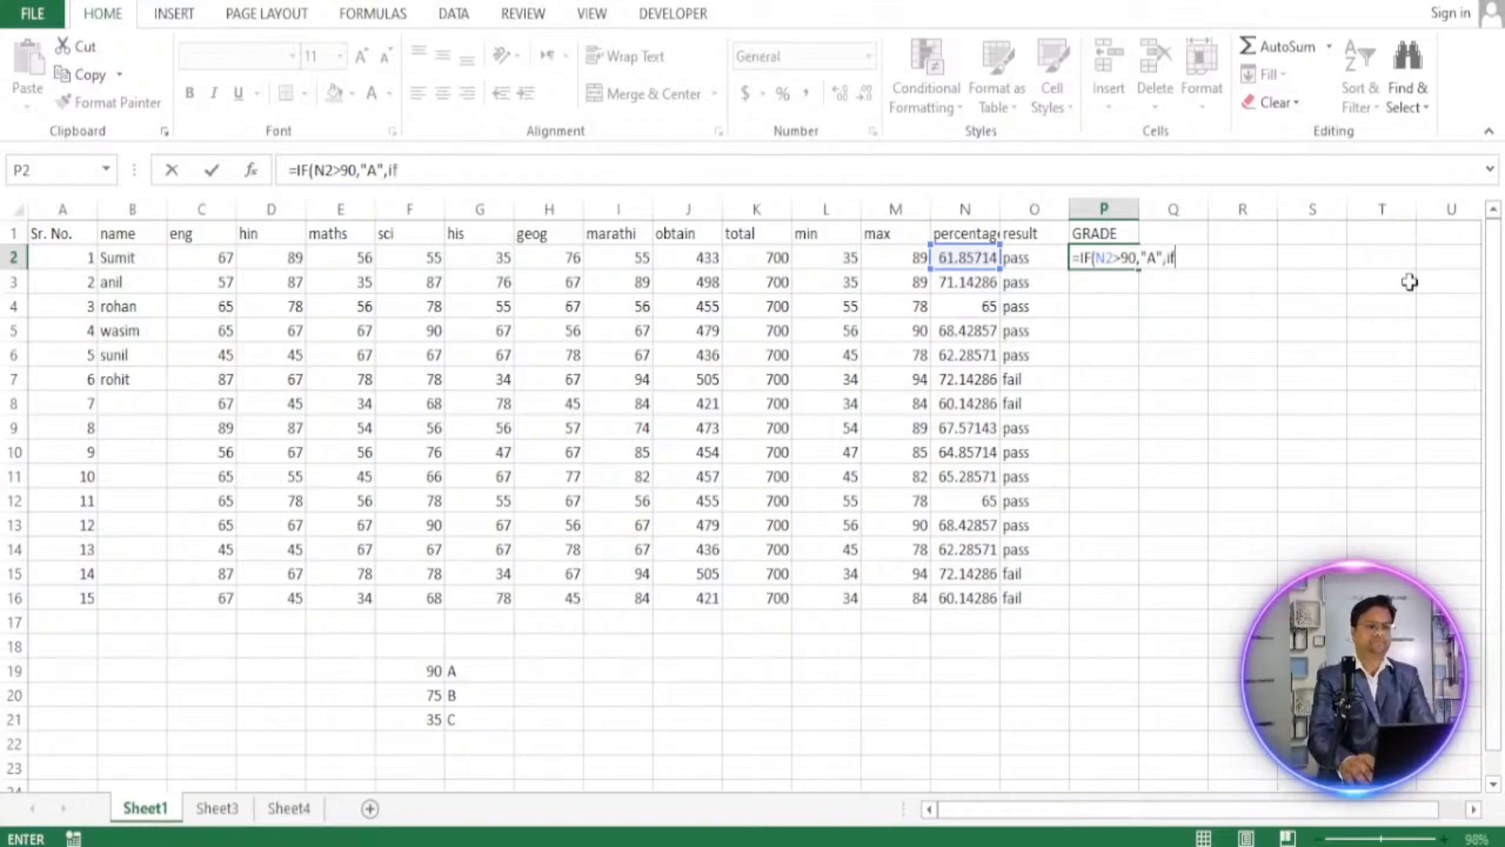
pyautogui.write('(')
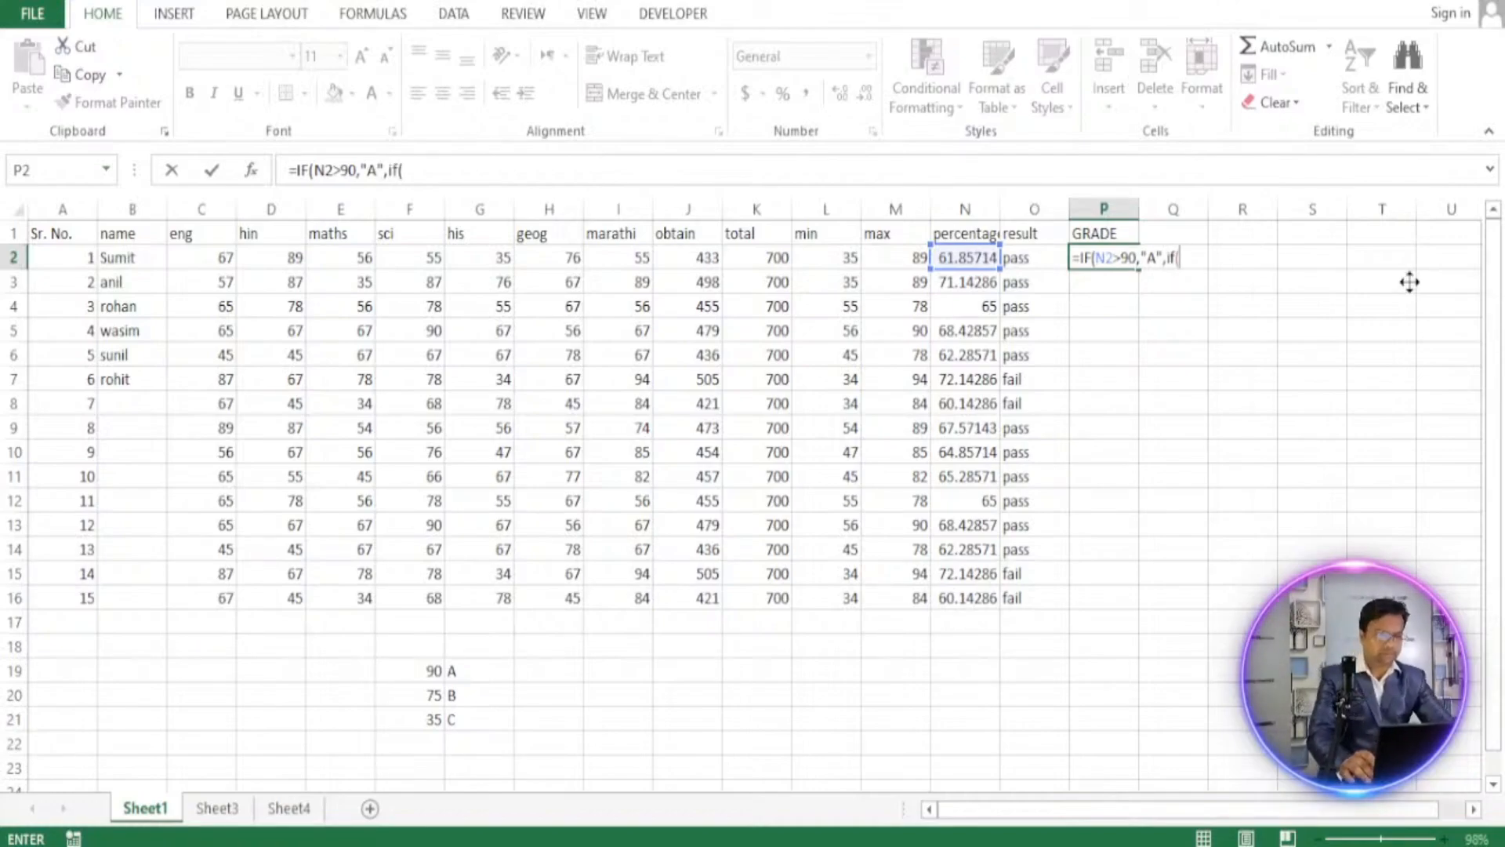
pyautogui.click(966, 259)
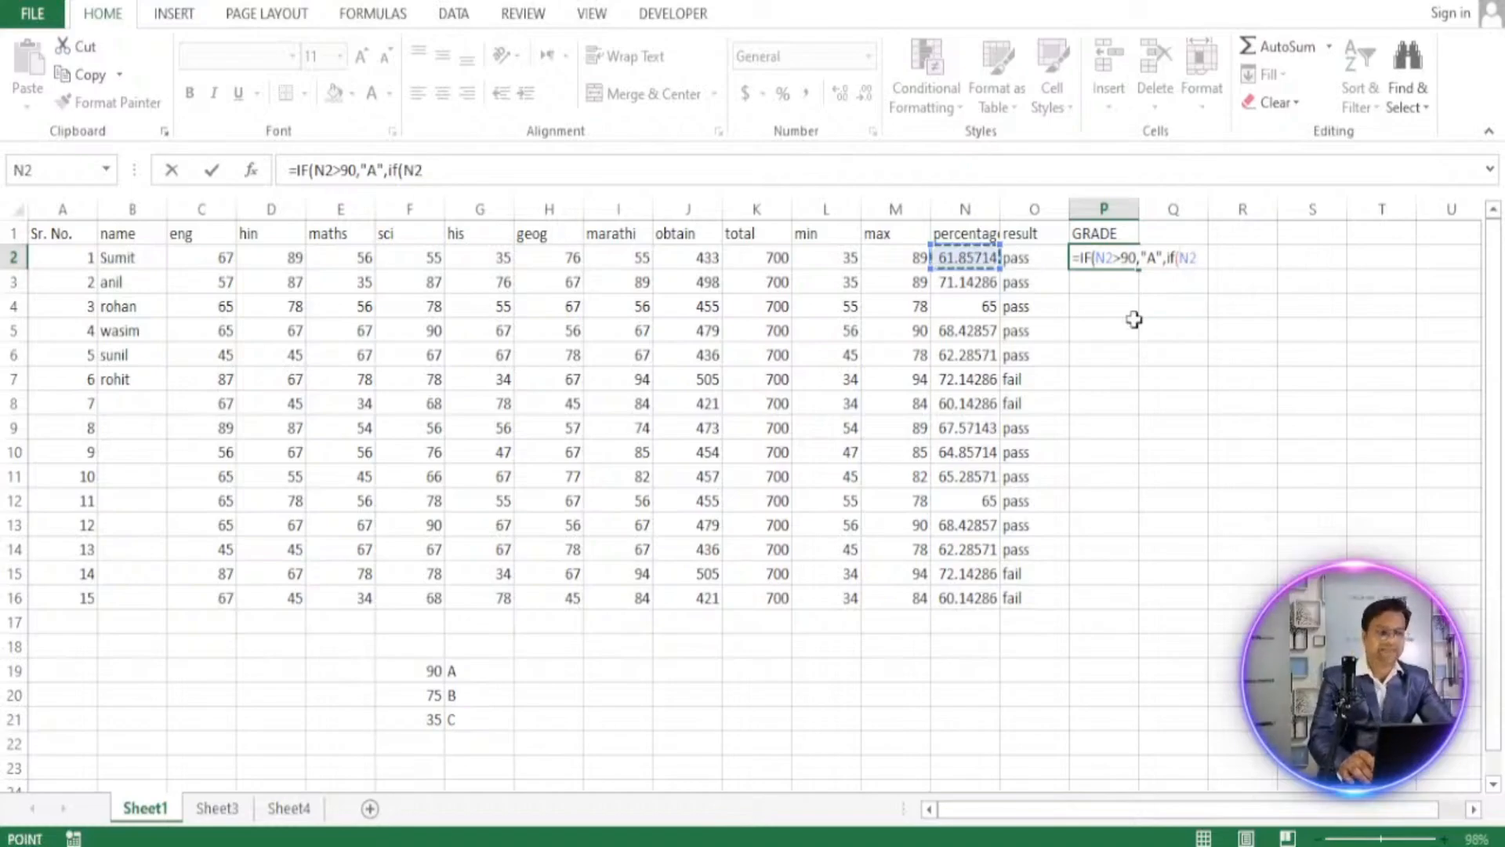
pyautogui.write('>')
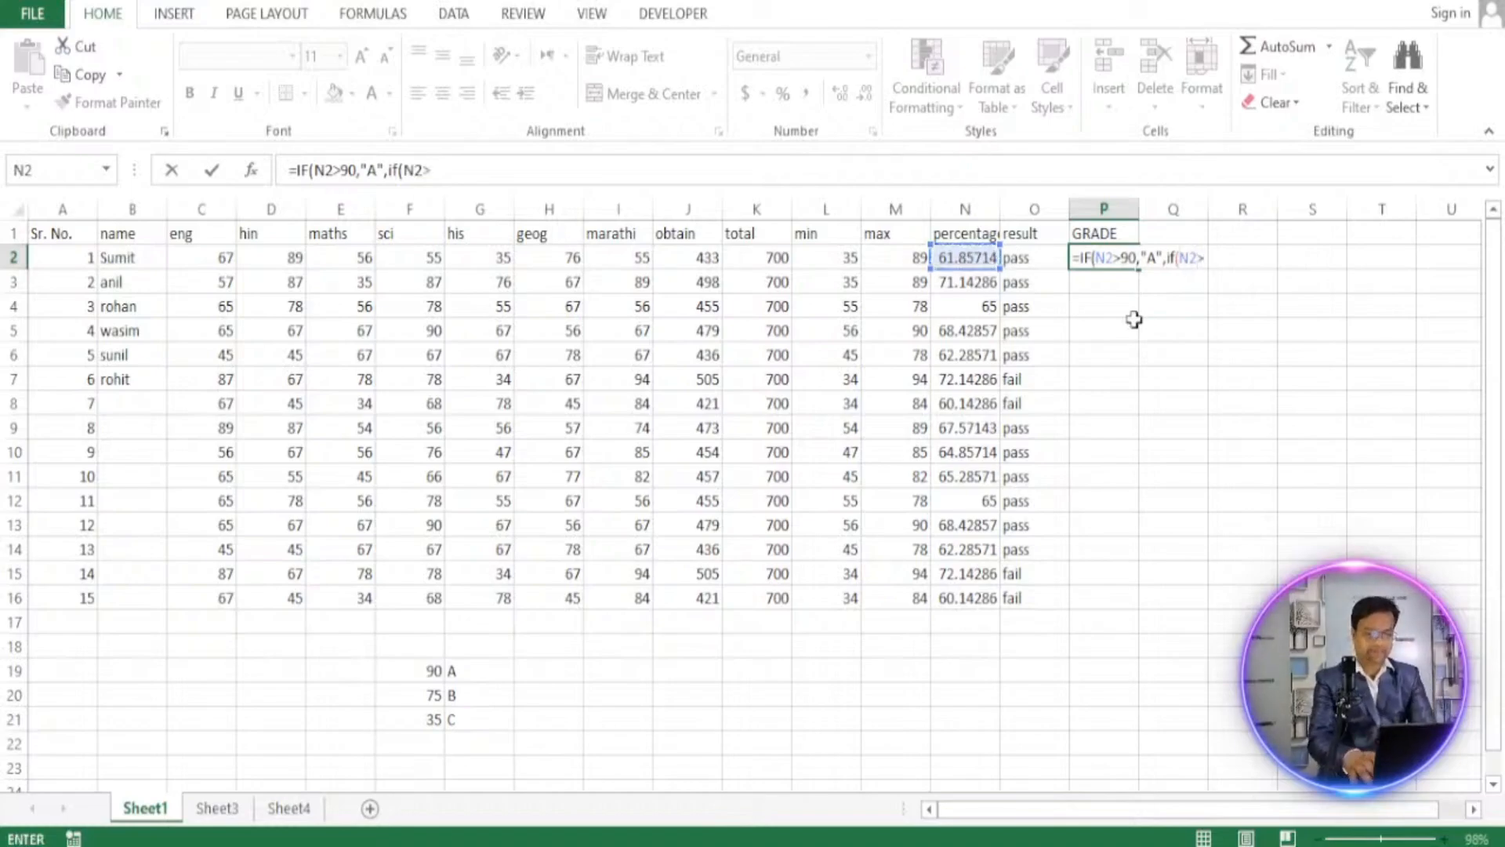
pyautogui.write('75')
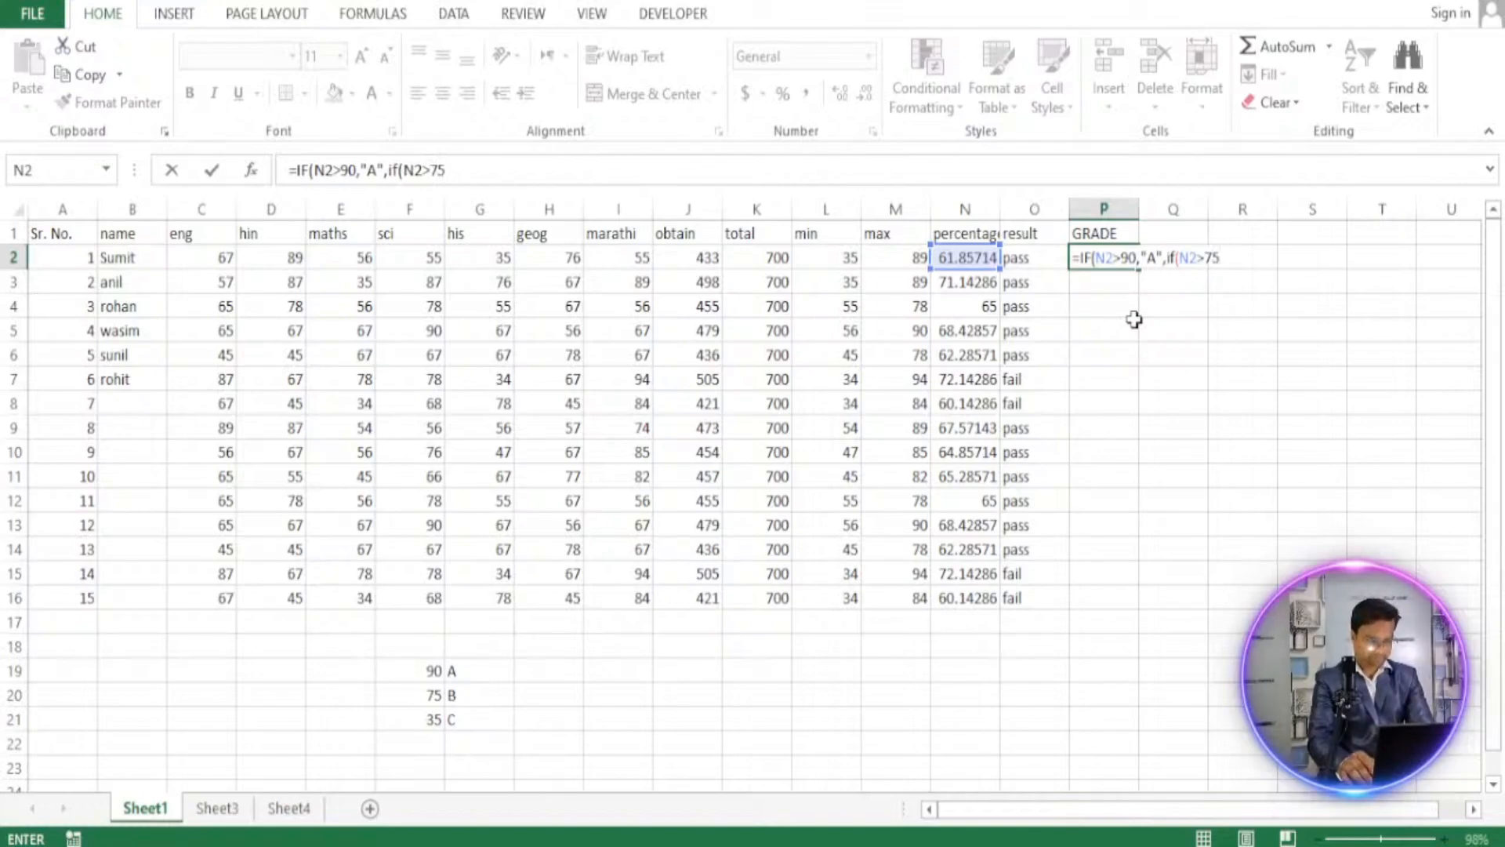
pyautogui.write(',"')
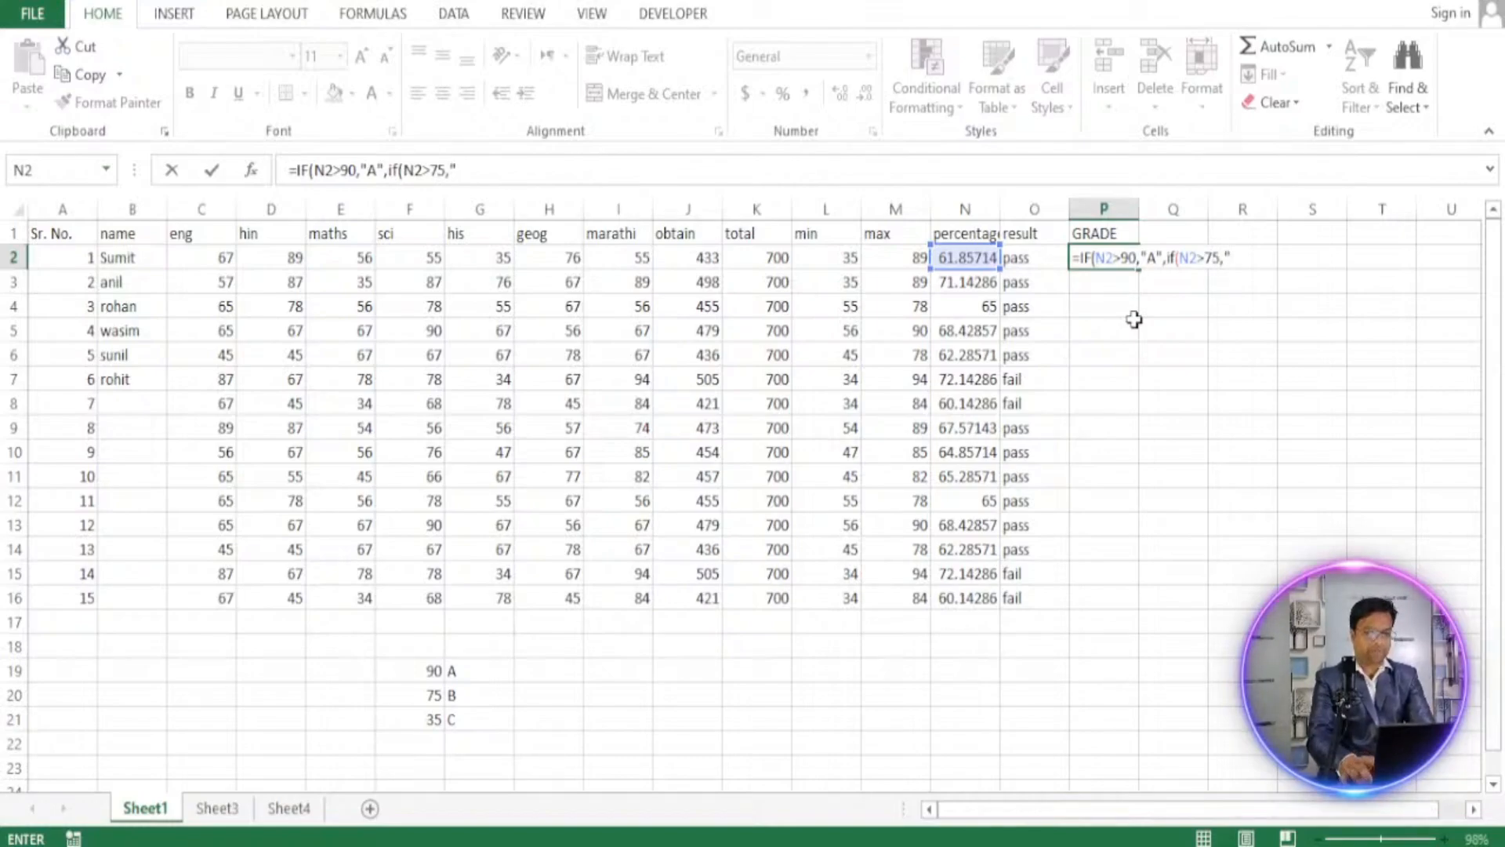
pyautogui.write('B"')
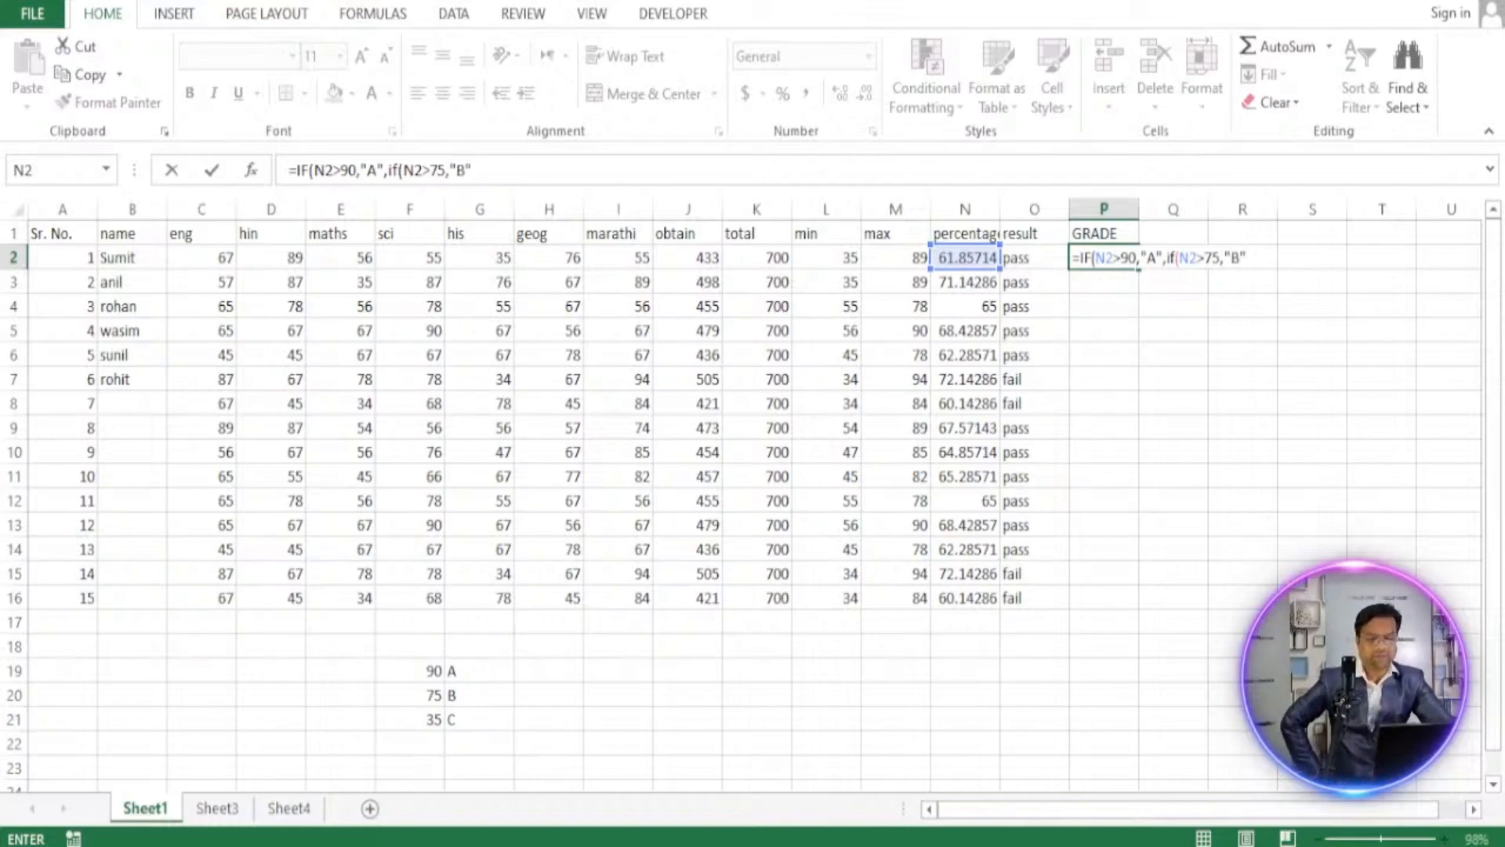
pyautogui.click(896, 845)
pyautogui.click(902, 845)
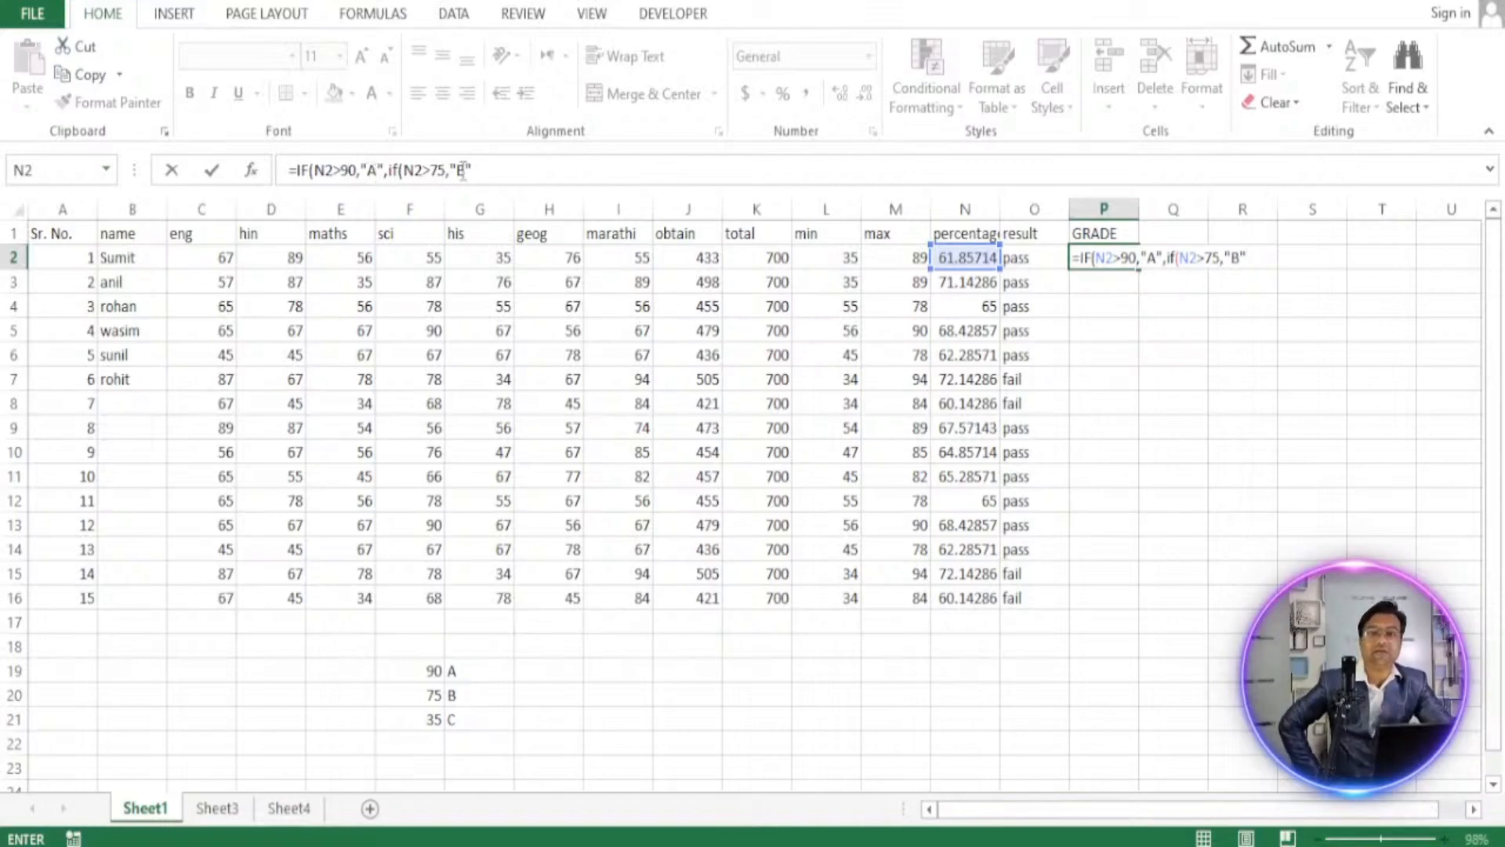
# Nest a third IF in the P2 formula that returns "C" when N2 is greater than 35.
pyautogui.write(',')
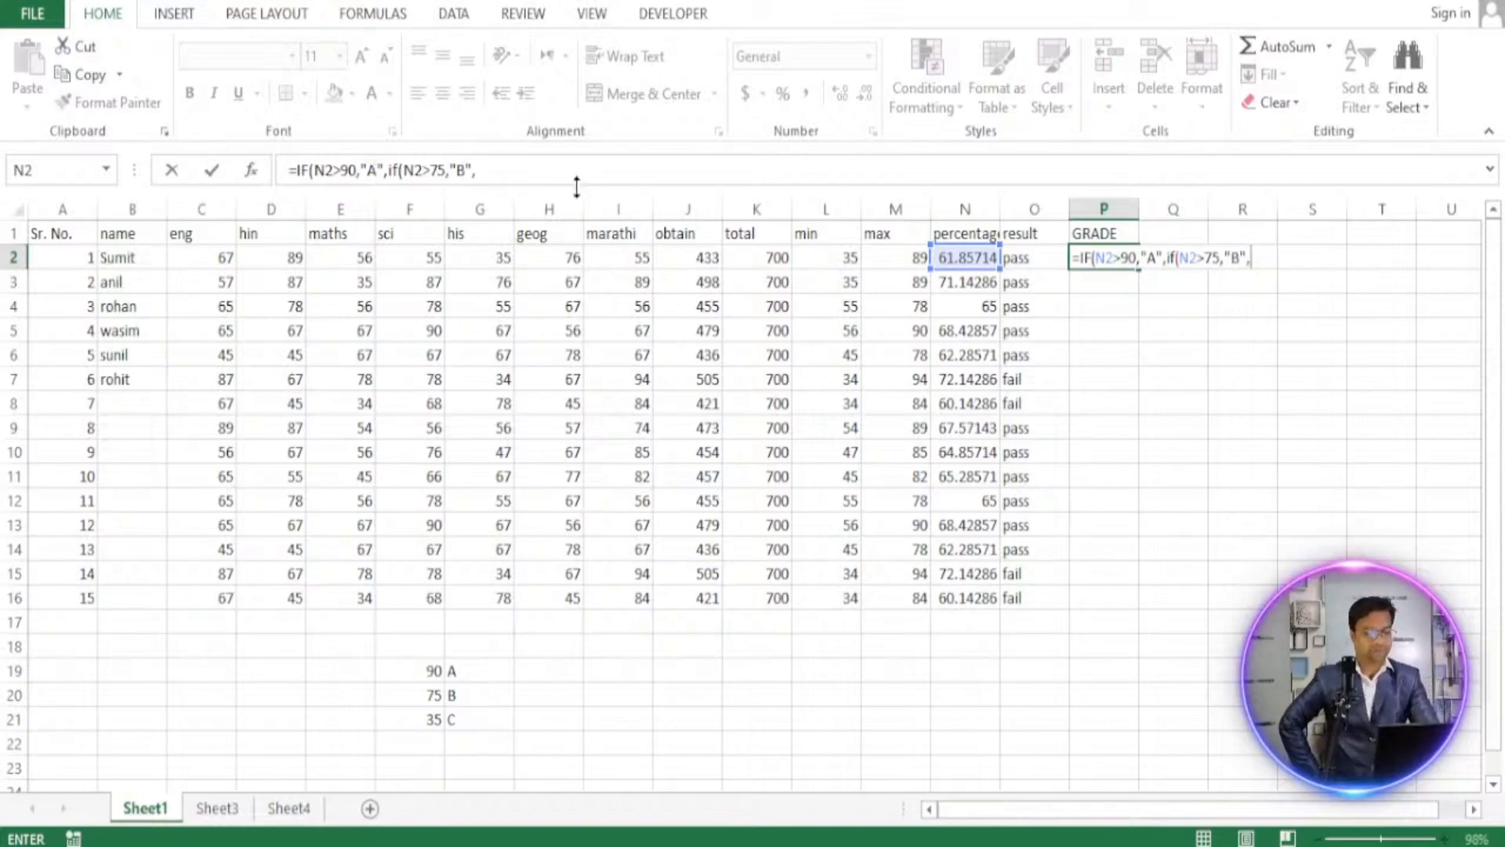
pyautogui.write('i')
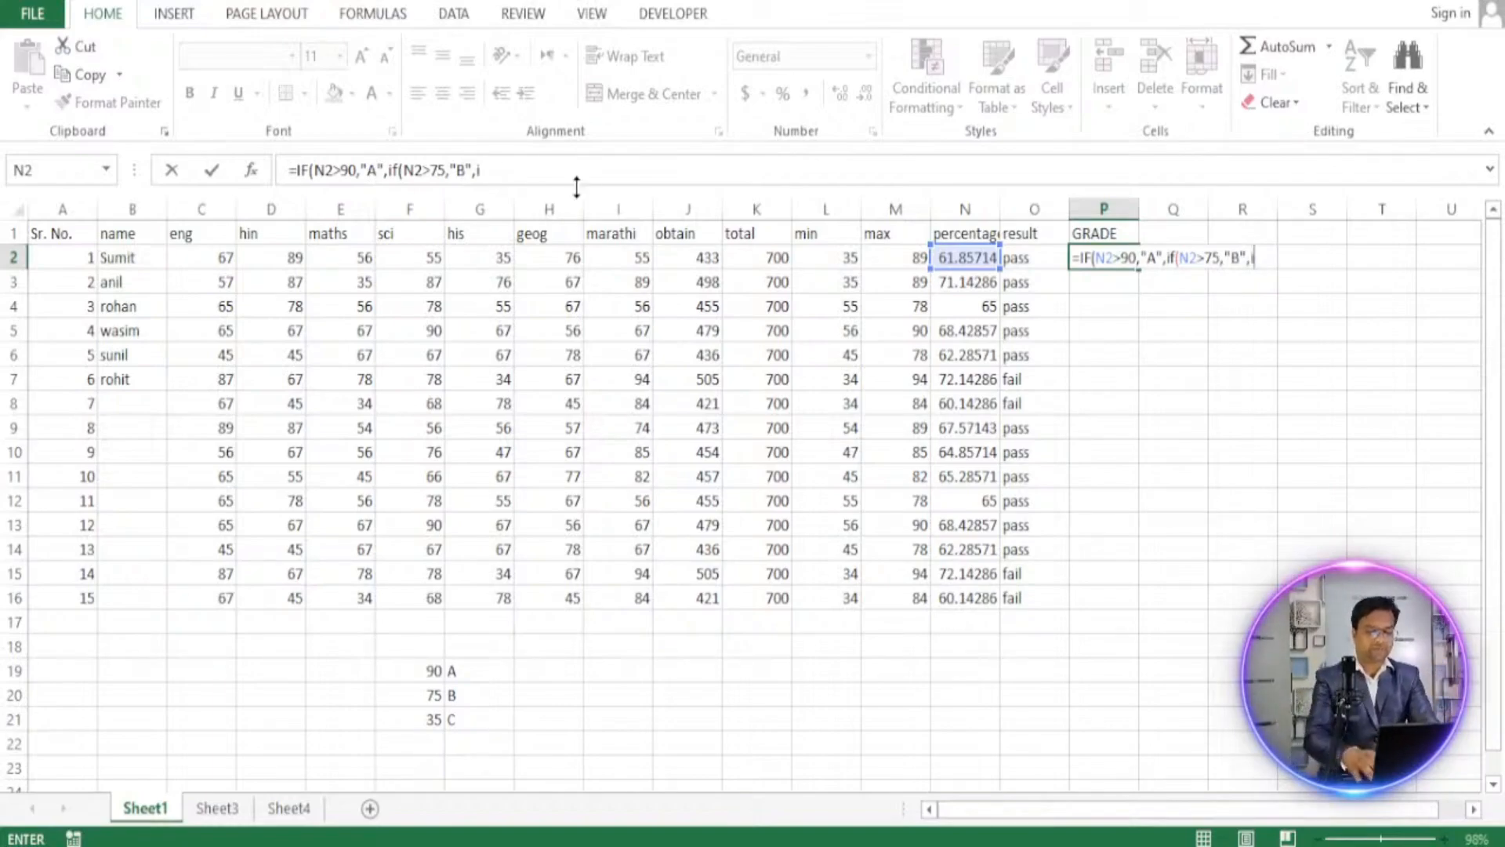
pyautogui.write('f')
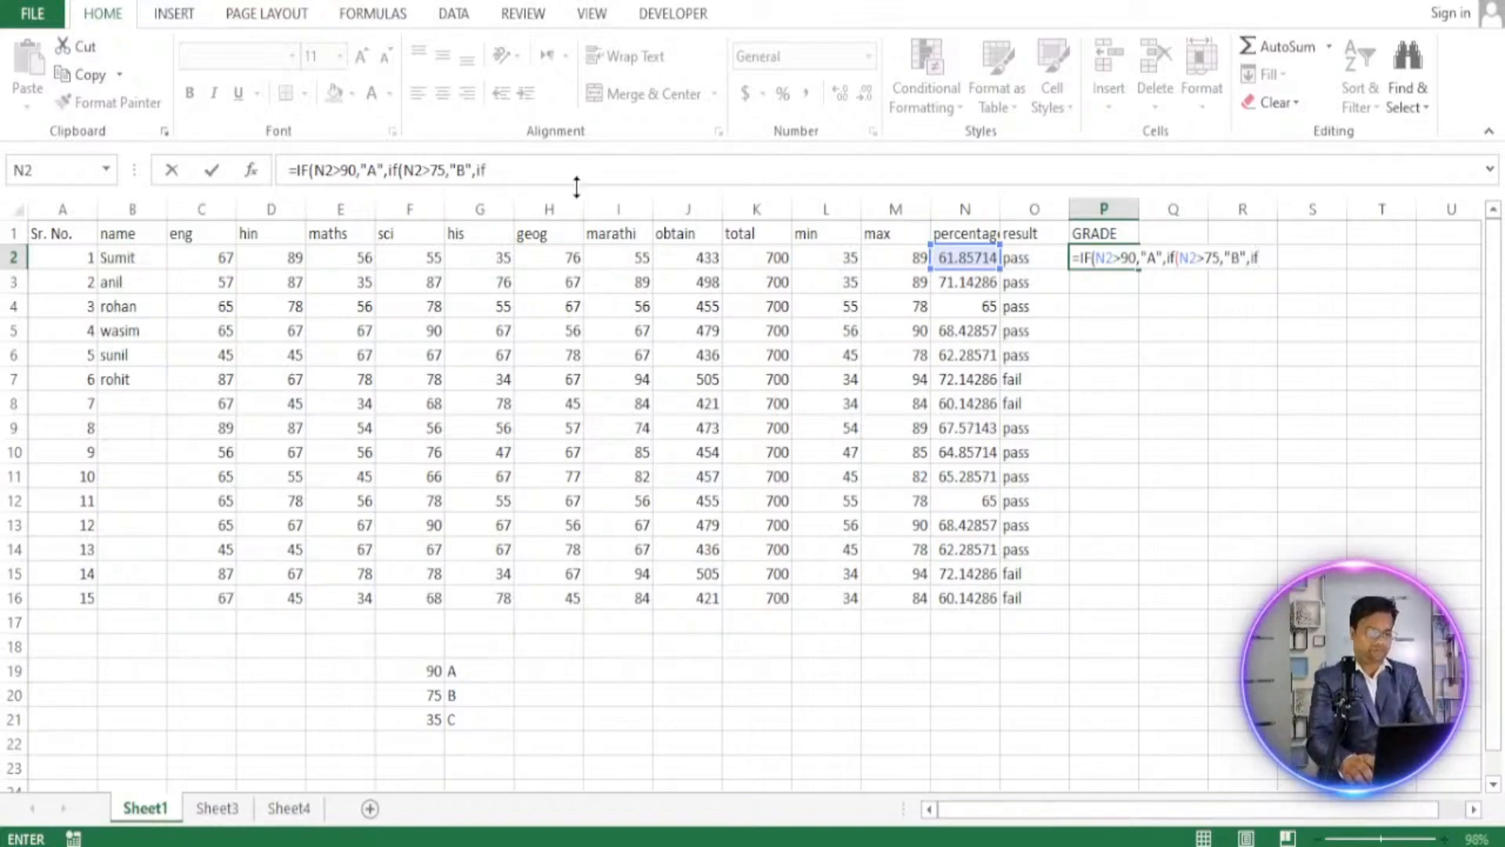
pyautogui.write('(')
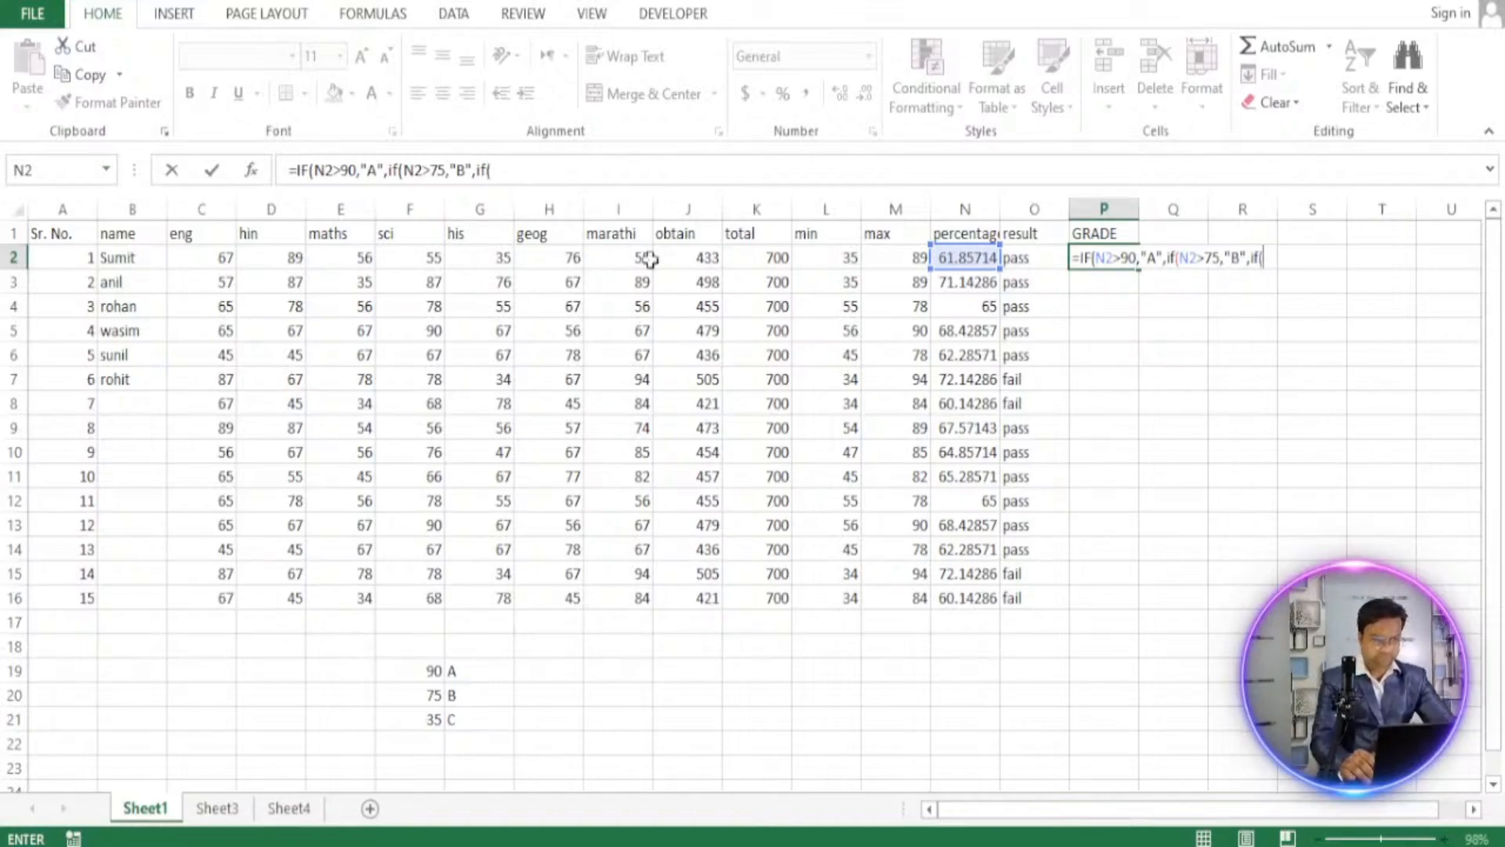
pyautogui.click(961, 257)
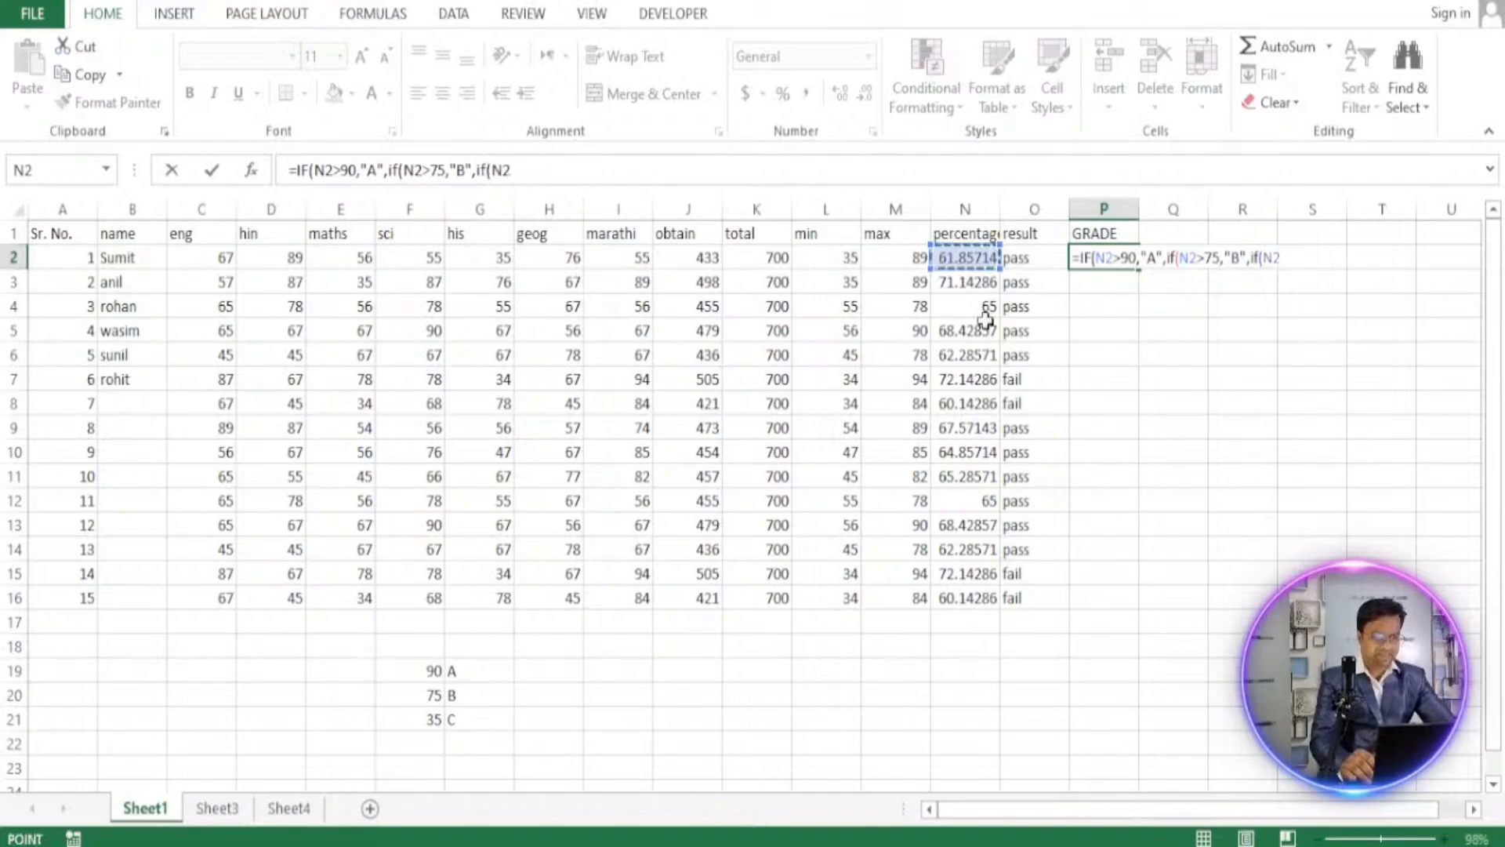
pyautogui.write('>')
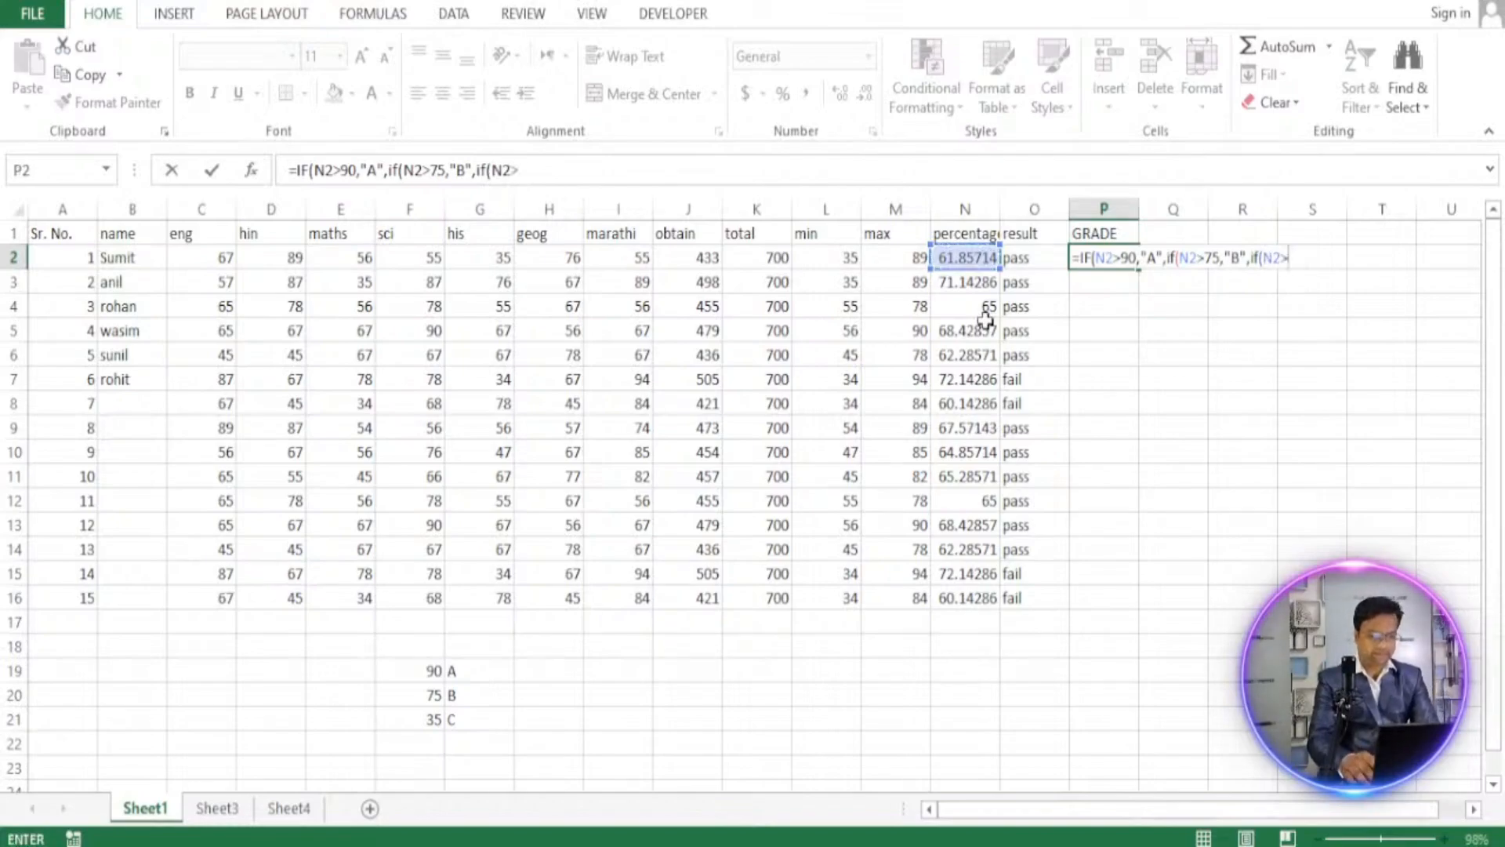
pyautogui.write('35')
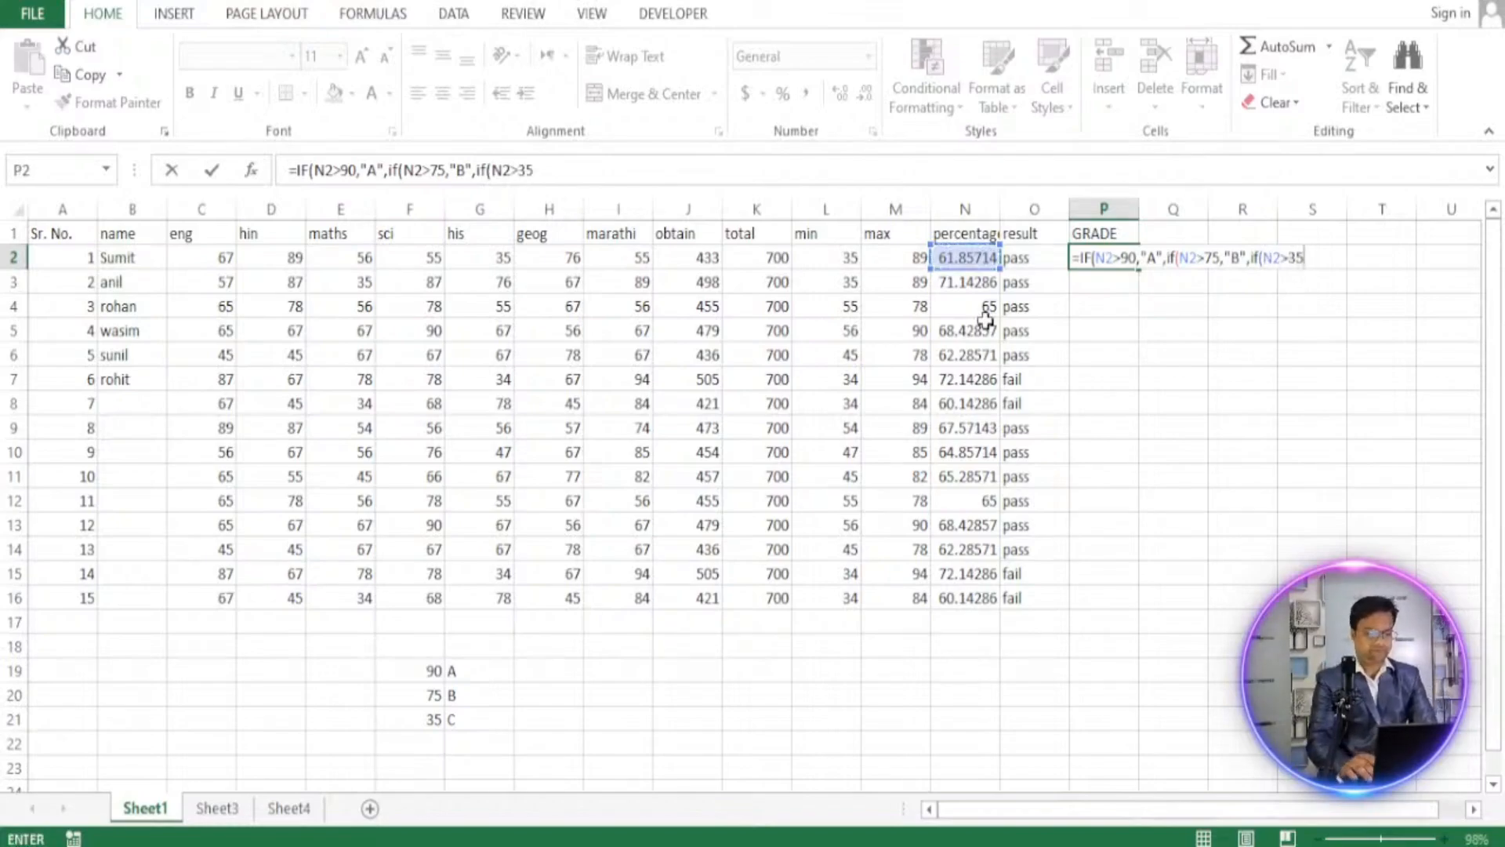
pyautogui.write(',')
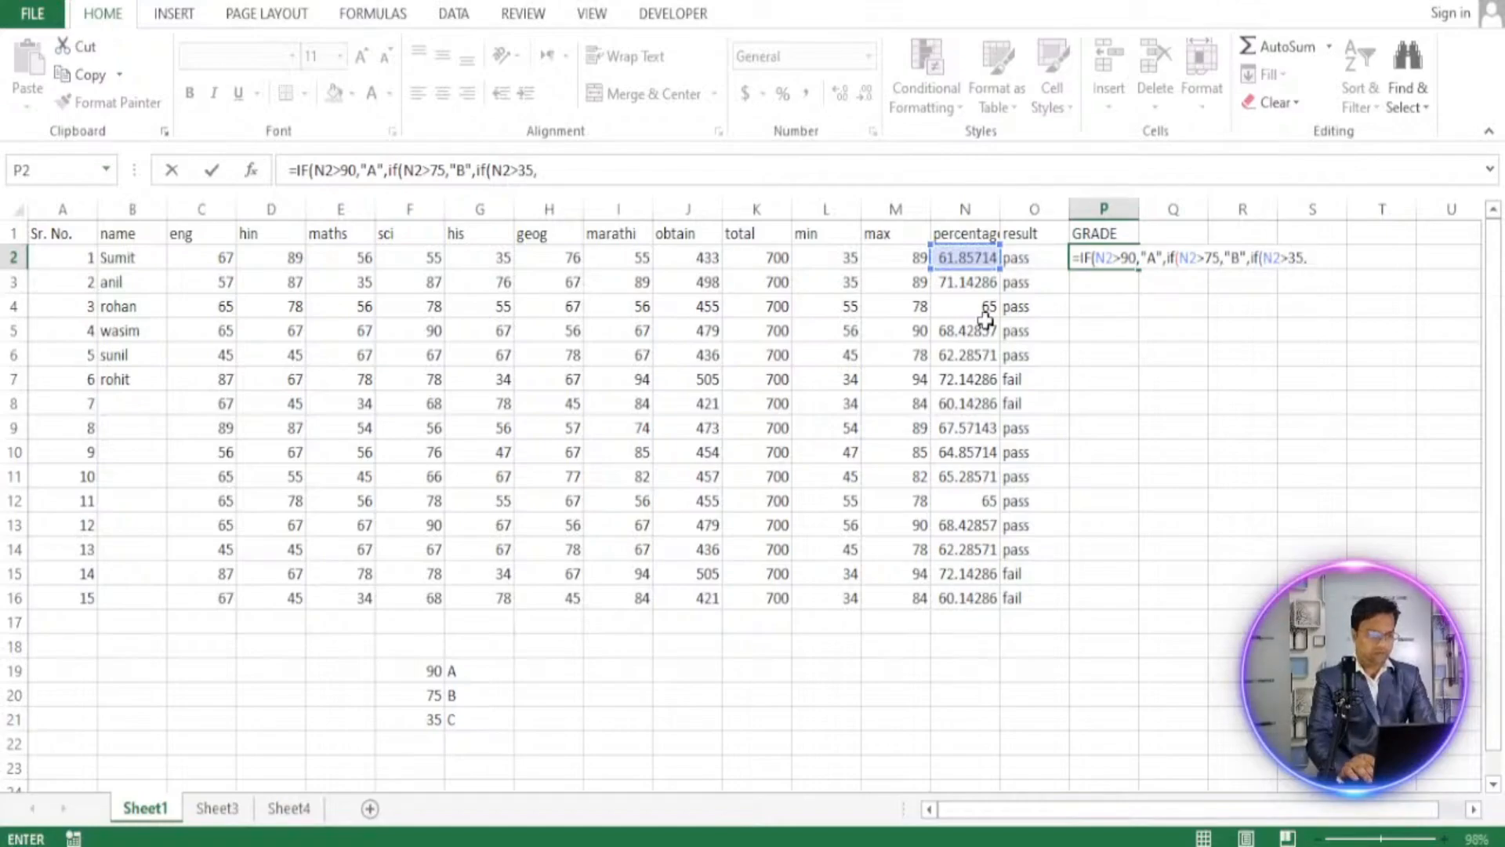
pyautogui.write('"c')
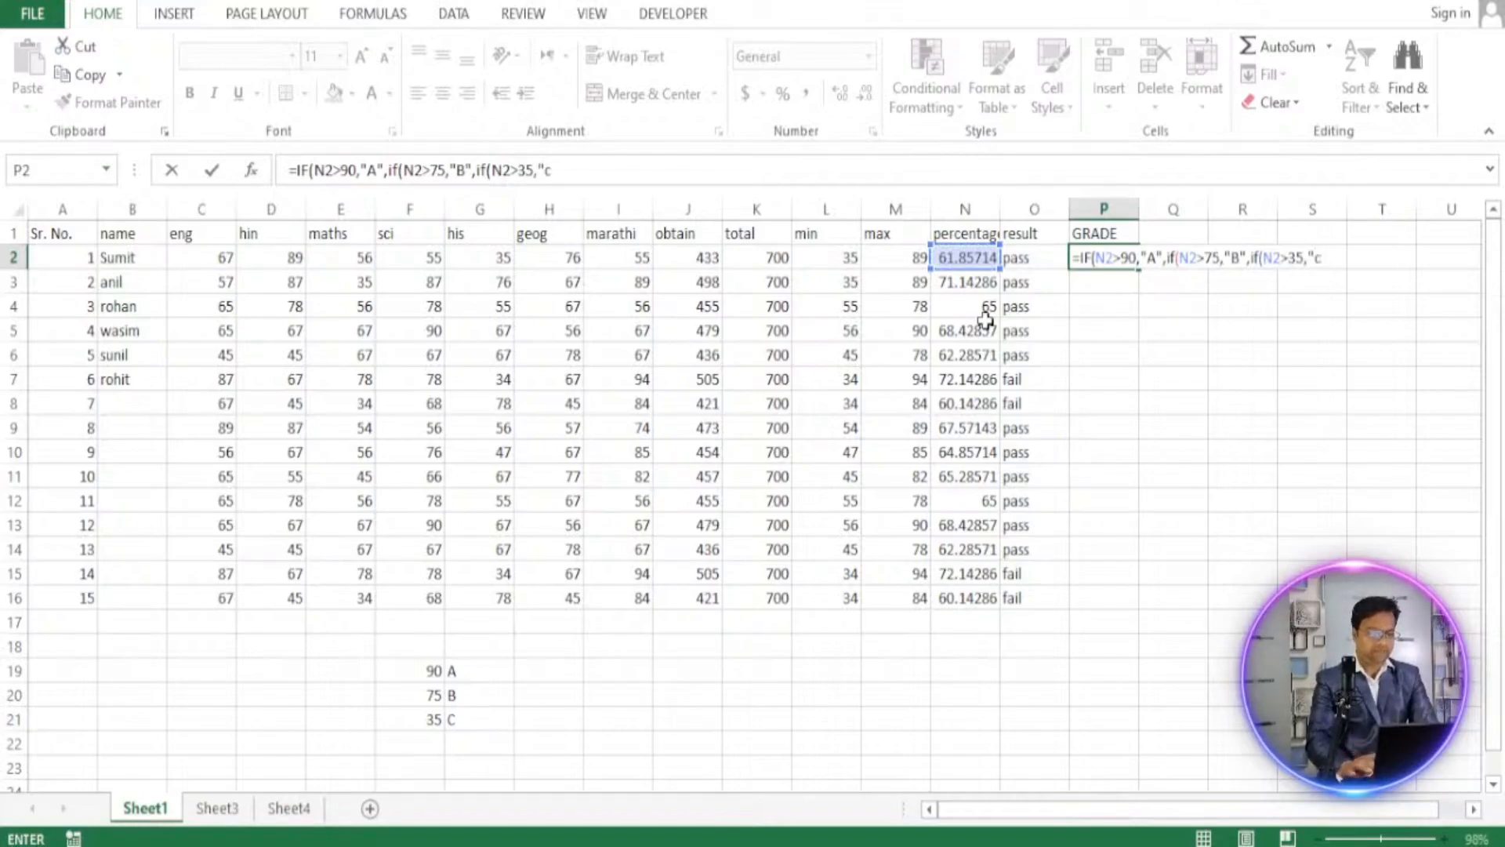
pyautogui.press('BackSpace')
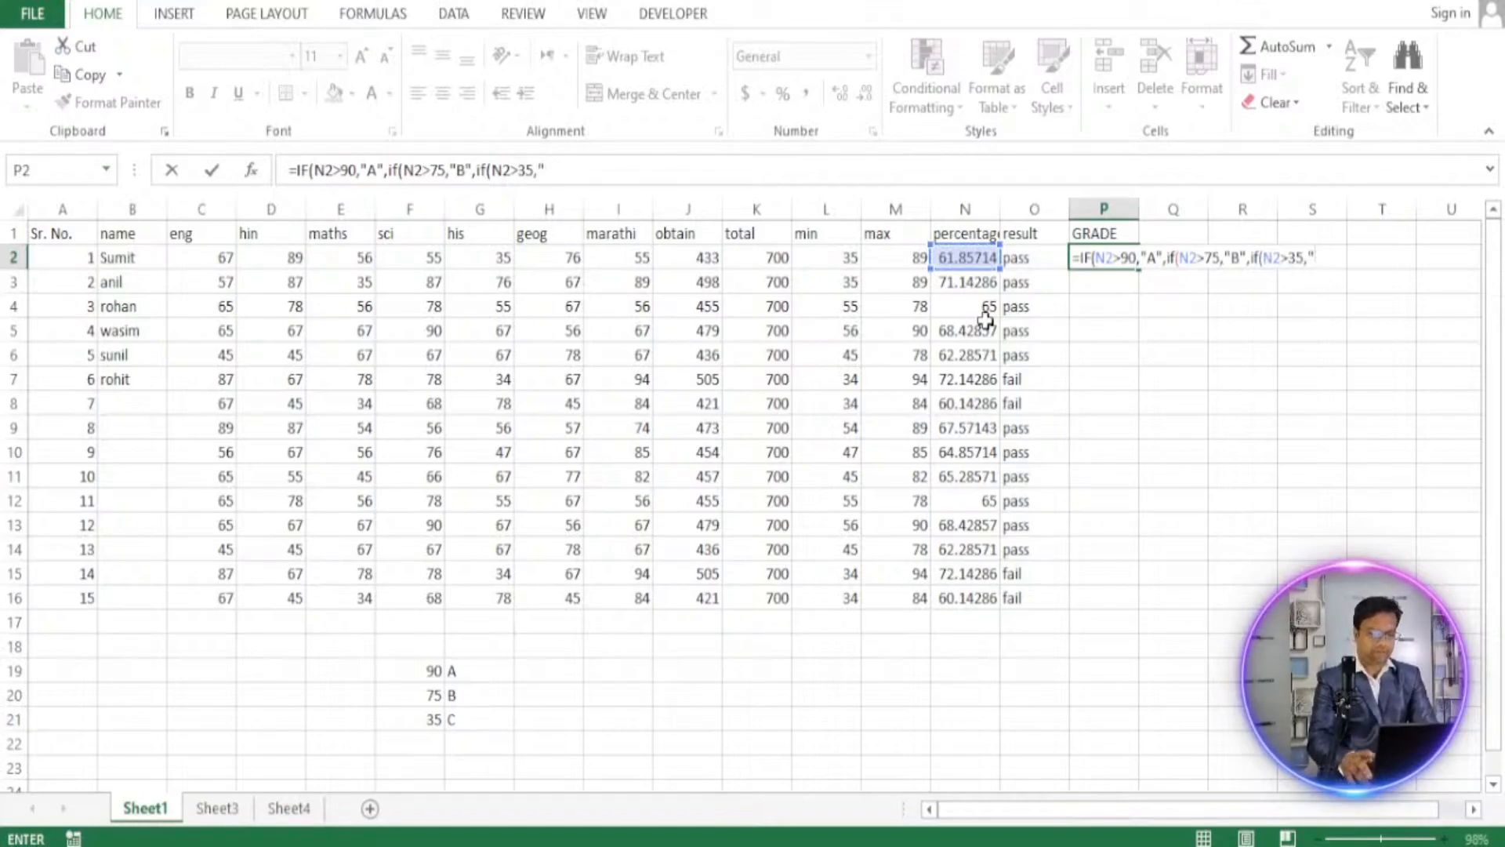
pyautogui.write('C"')
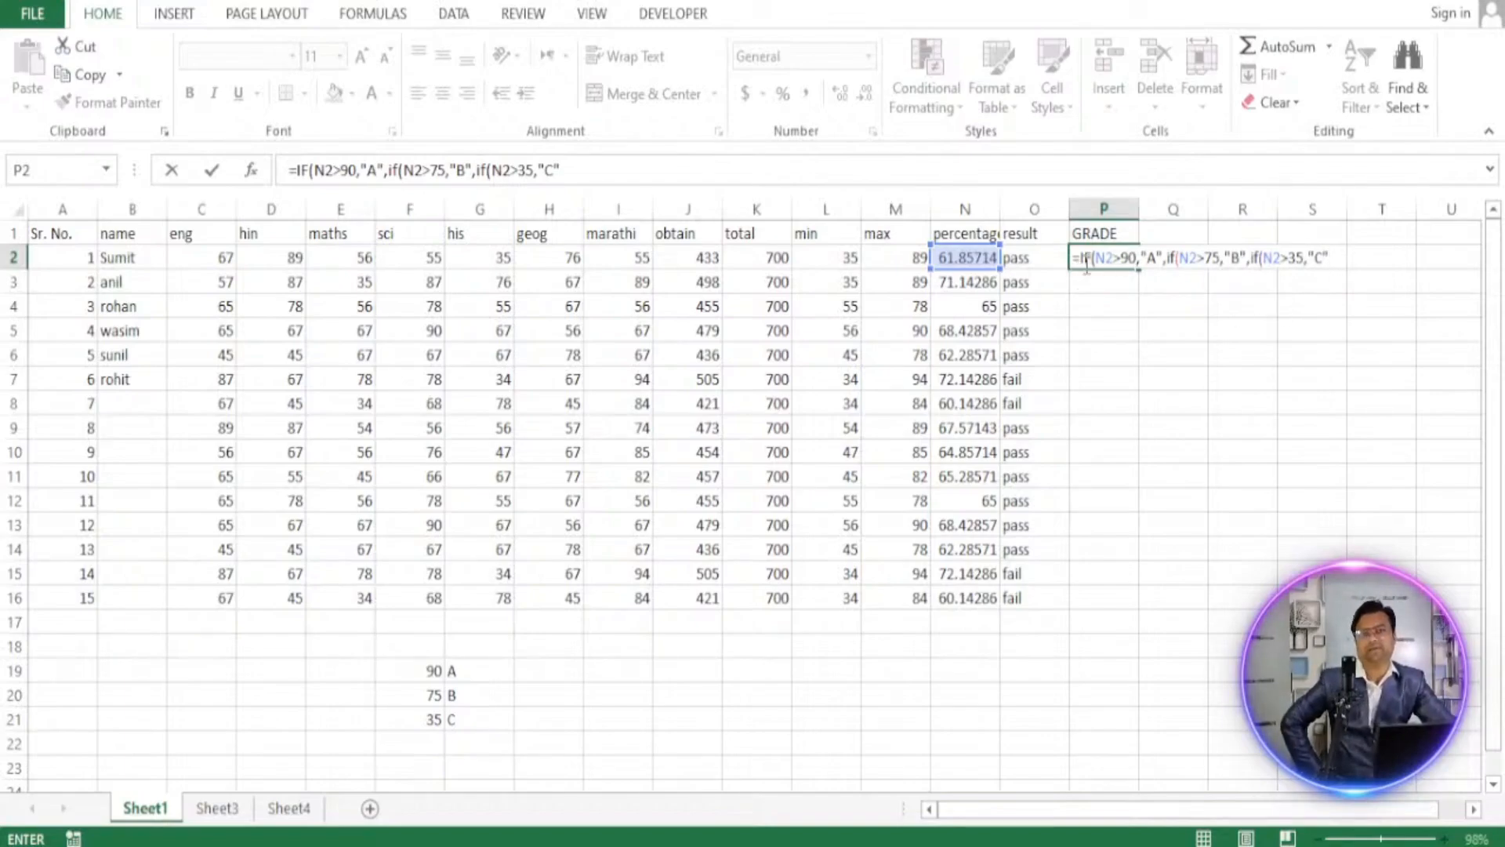
# Close the nested IFs with three brackets, enter the formula in P2, and fill it down the GRADE column to P16.
pyautogui.click(1179, 258)
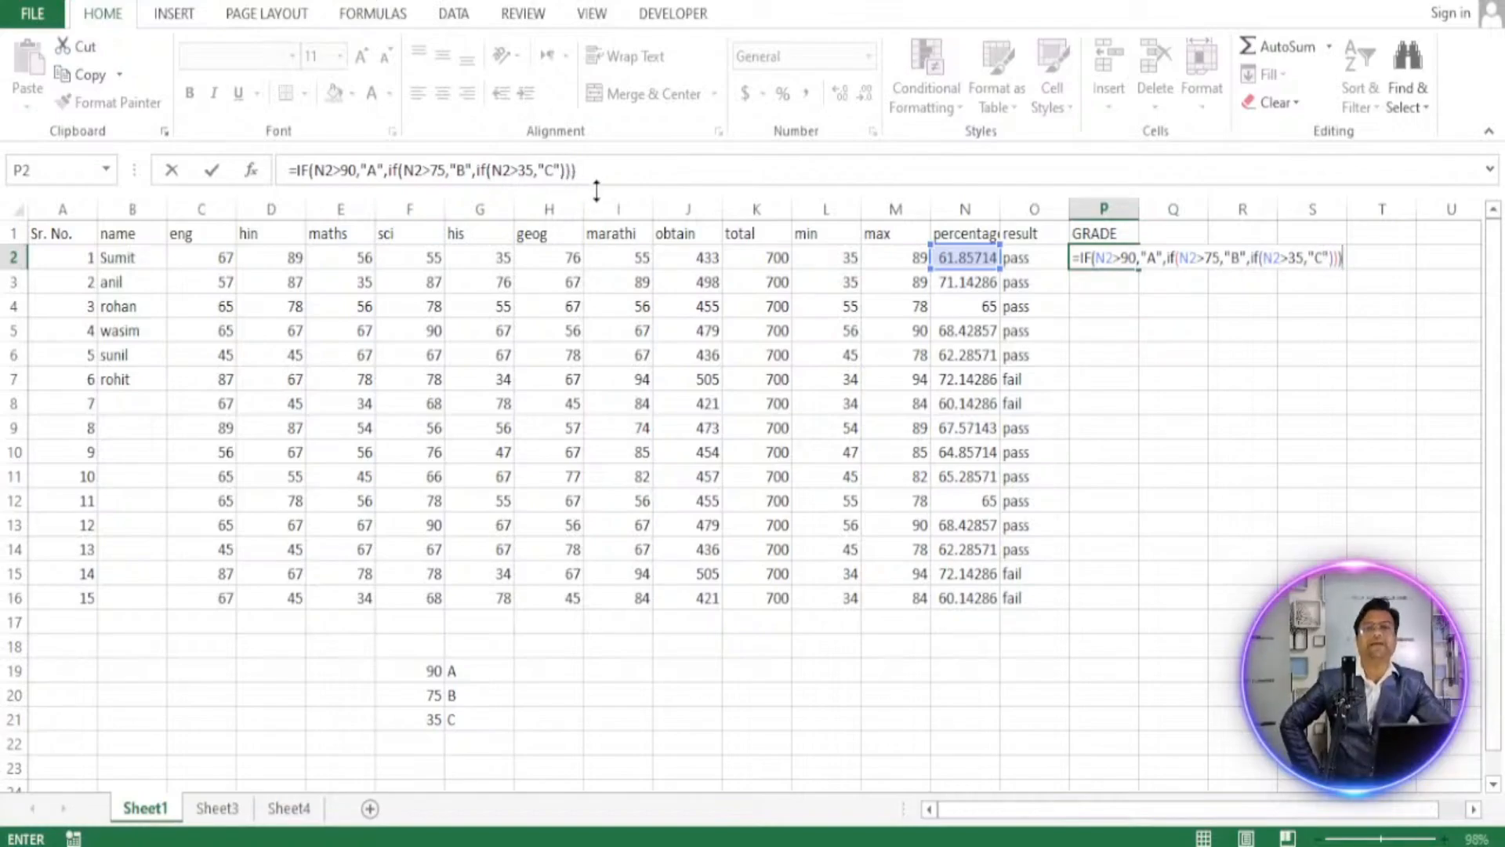
pyautogui.press('Return')
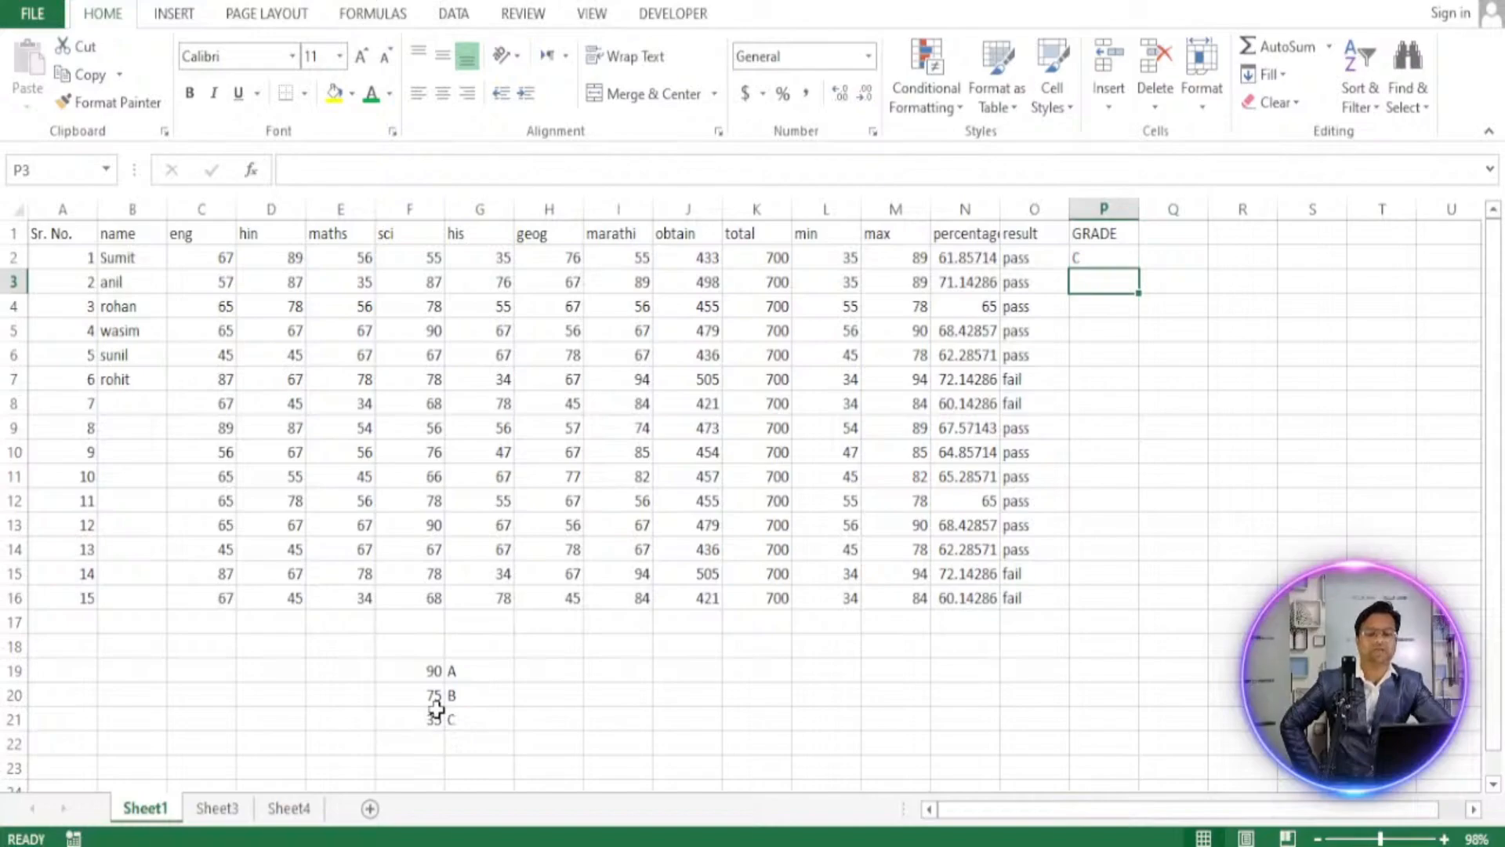
pyautogui.click(1115, 257)
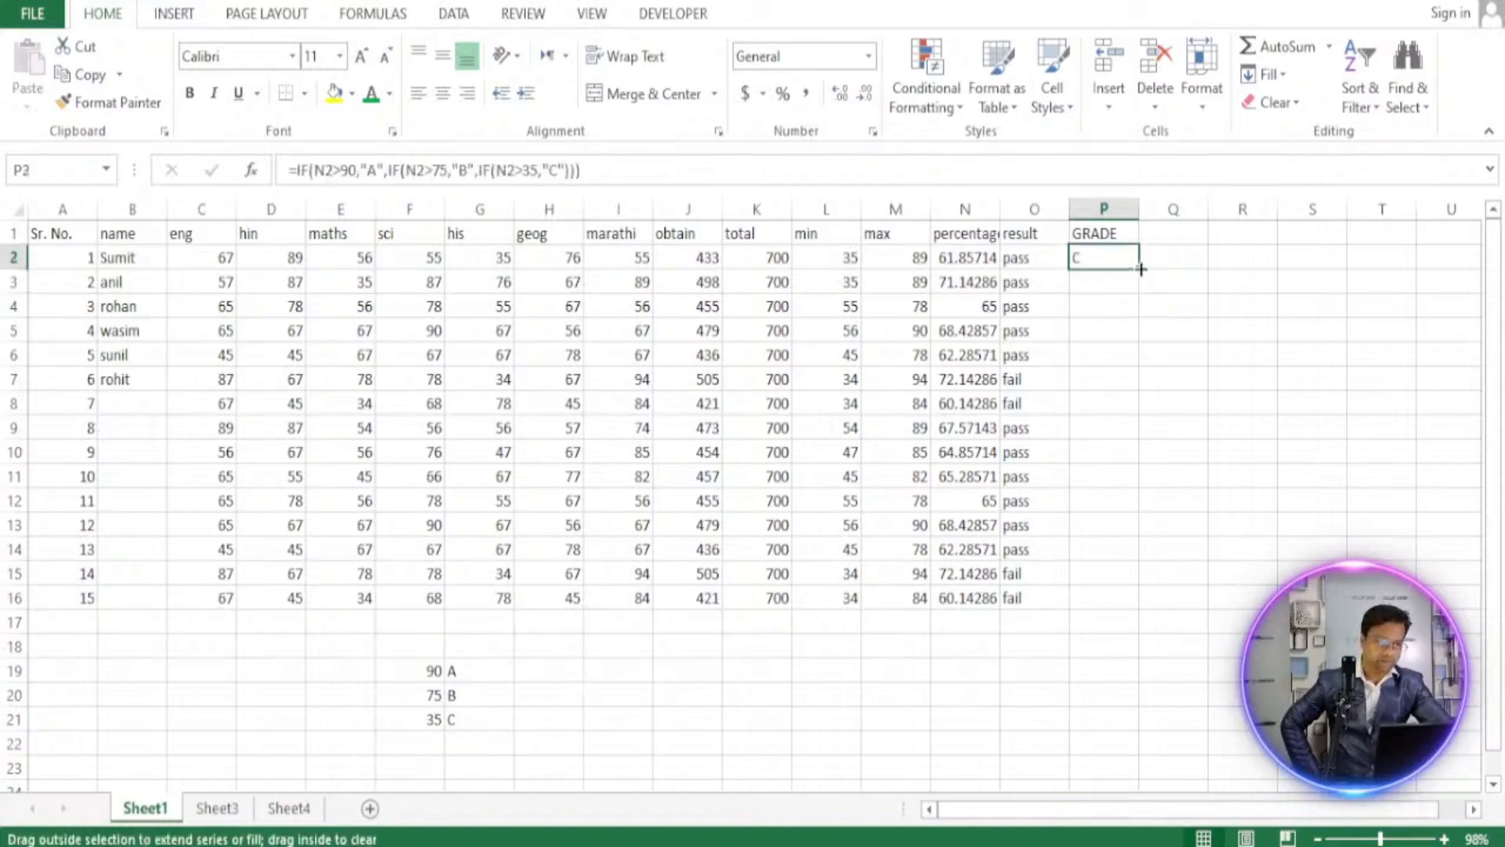
pyautogui.doubleClick(1138, 268)
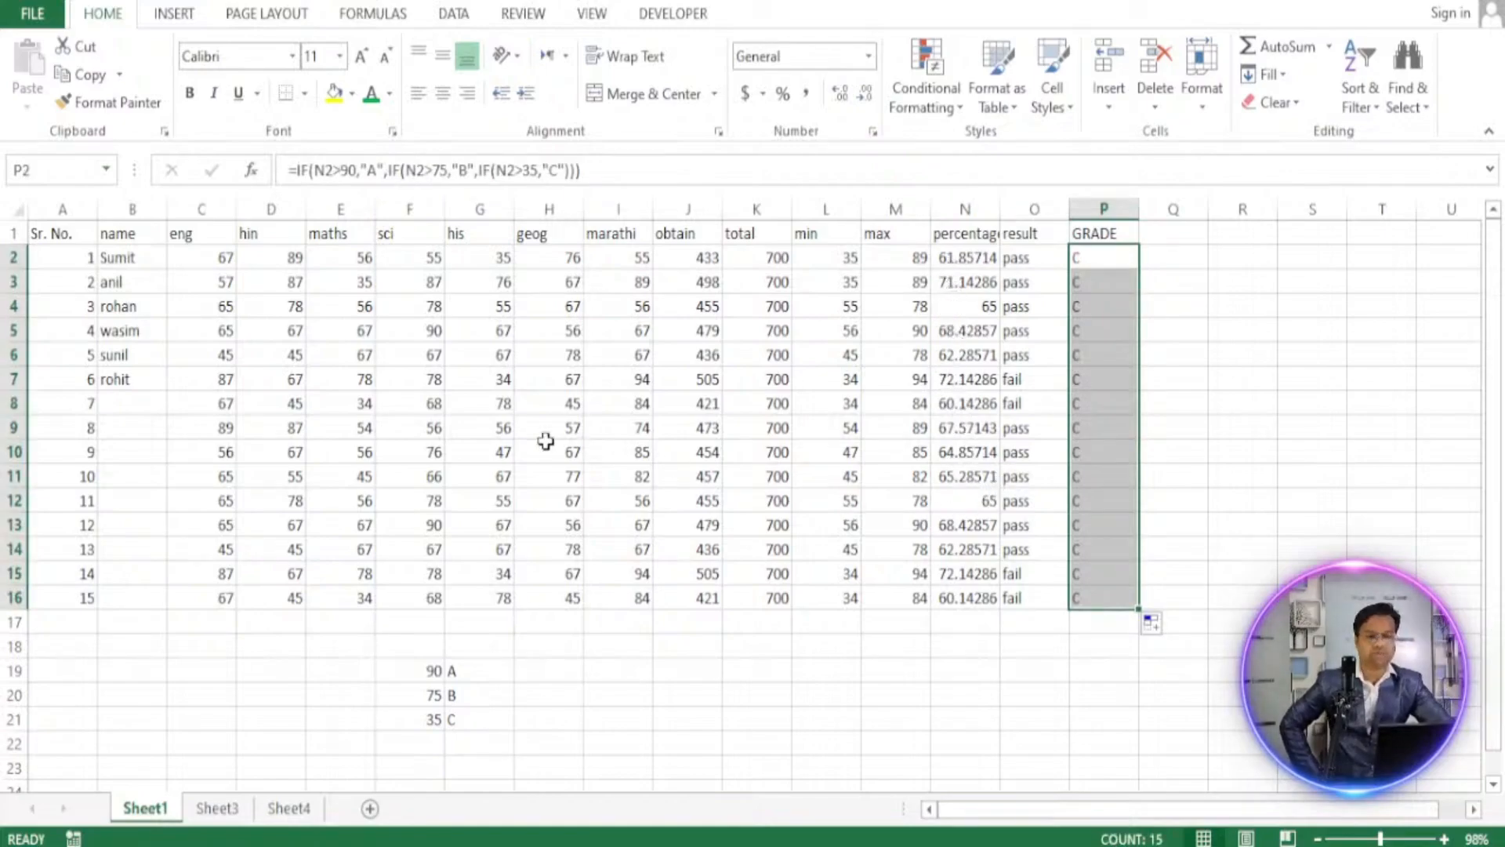
# Change the marks in row 5 to 89 for eng, 92 for hin and 78 for maths.
pyautogui.click(221, 328)
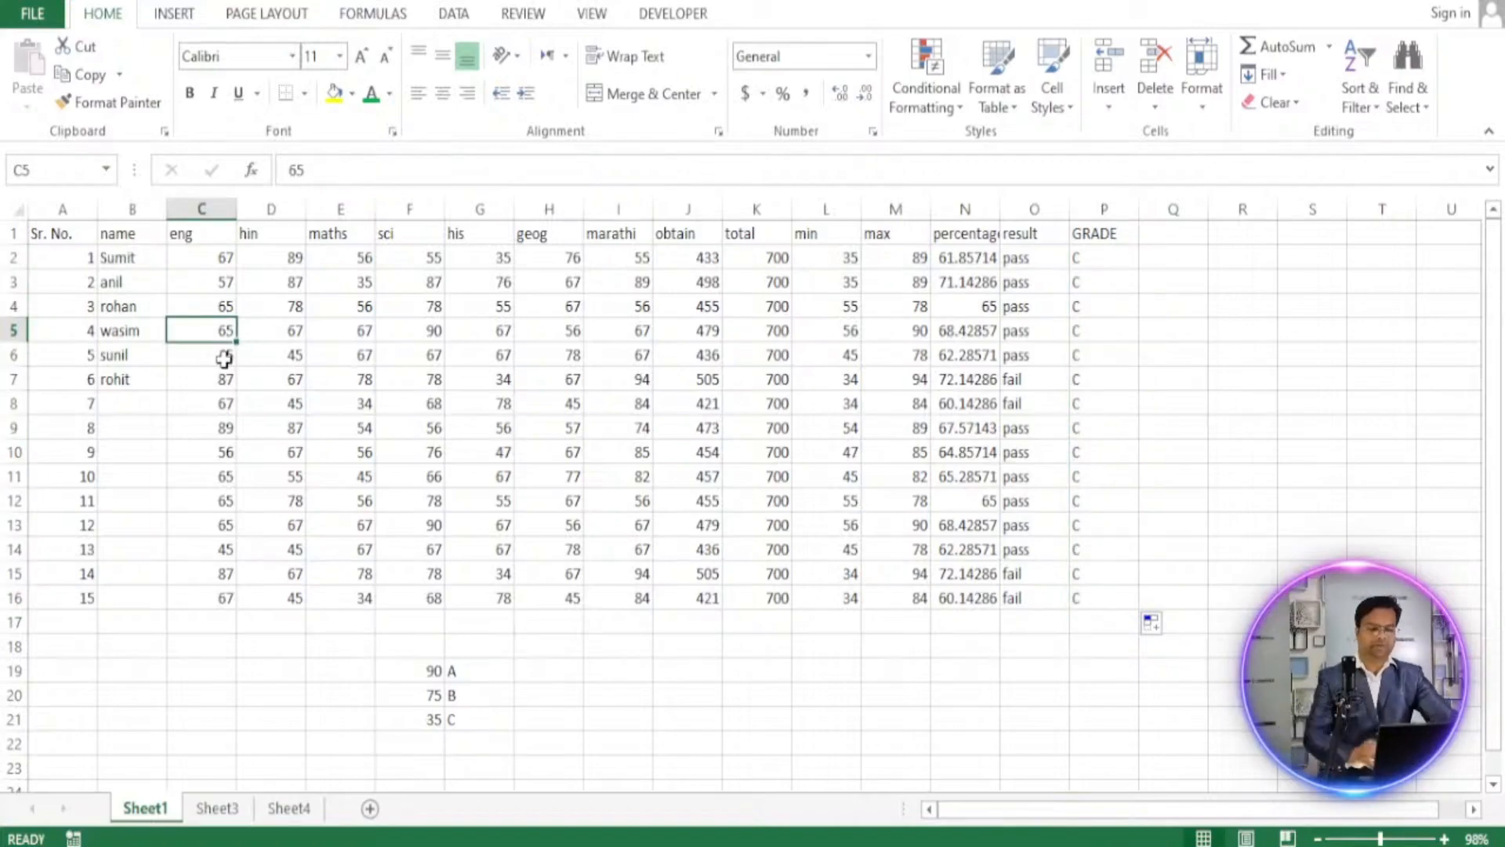
pyautogui.write('89')
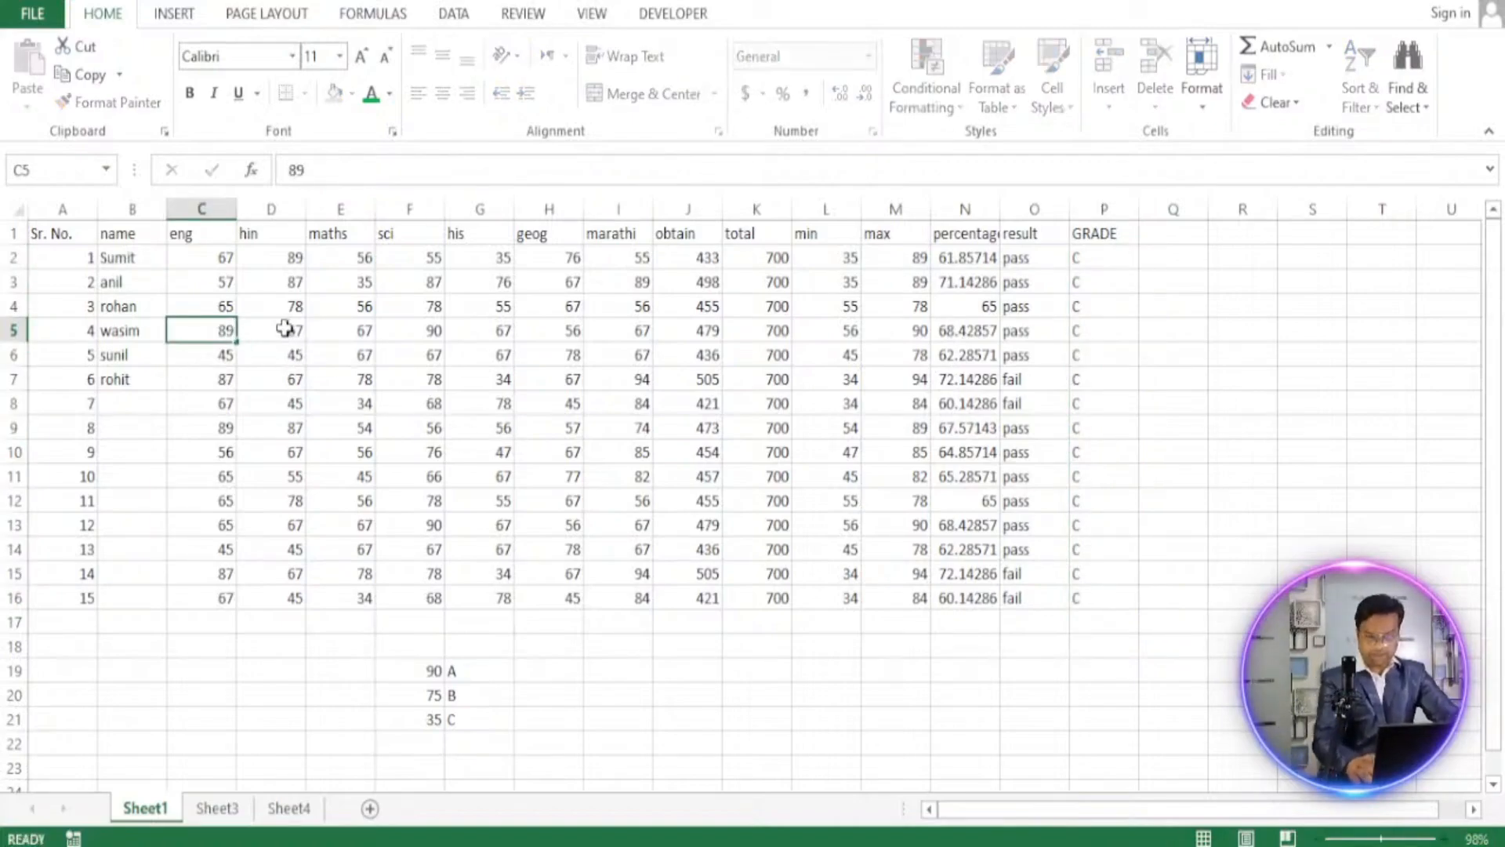
pyautogui.click(285, 328)
pyautogui.write('92')
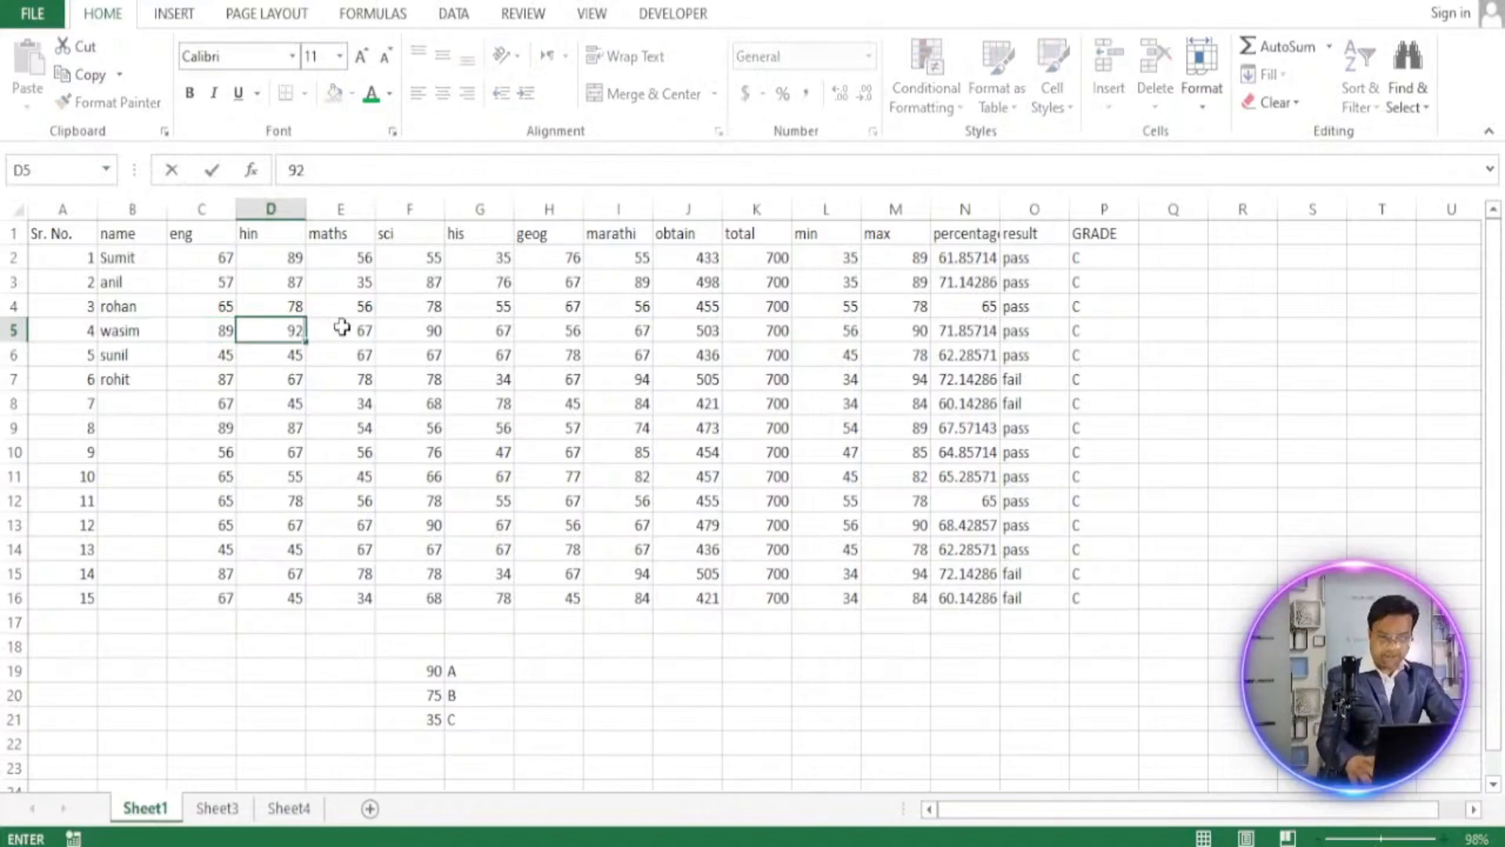
pyautogui.click(342, 328)
pyautogui.write('78')
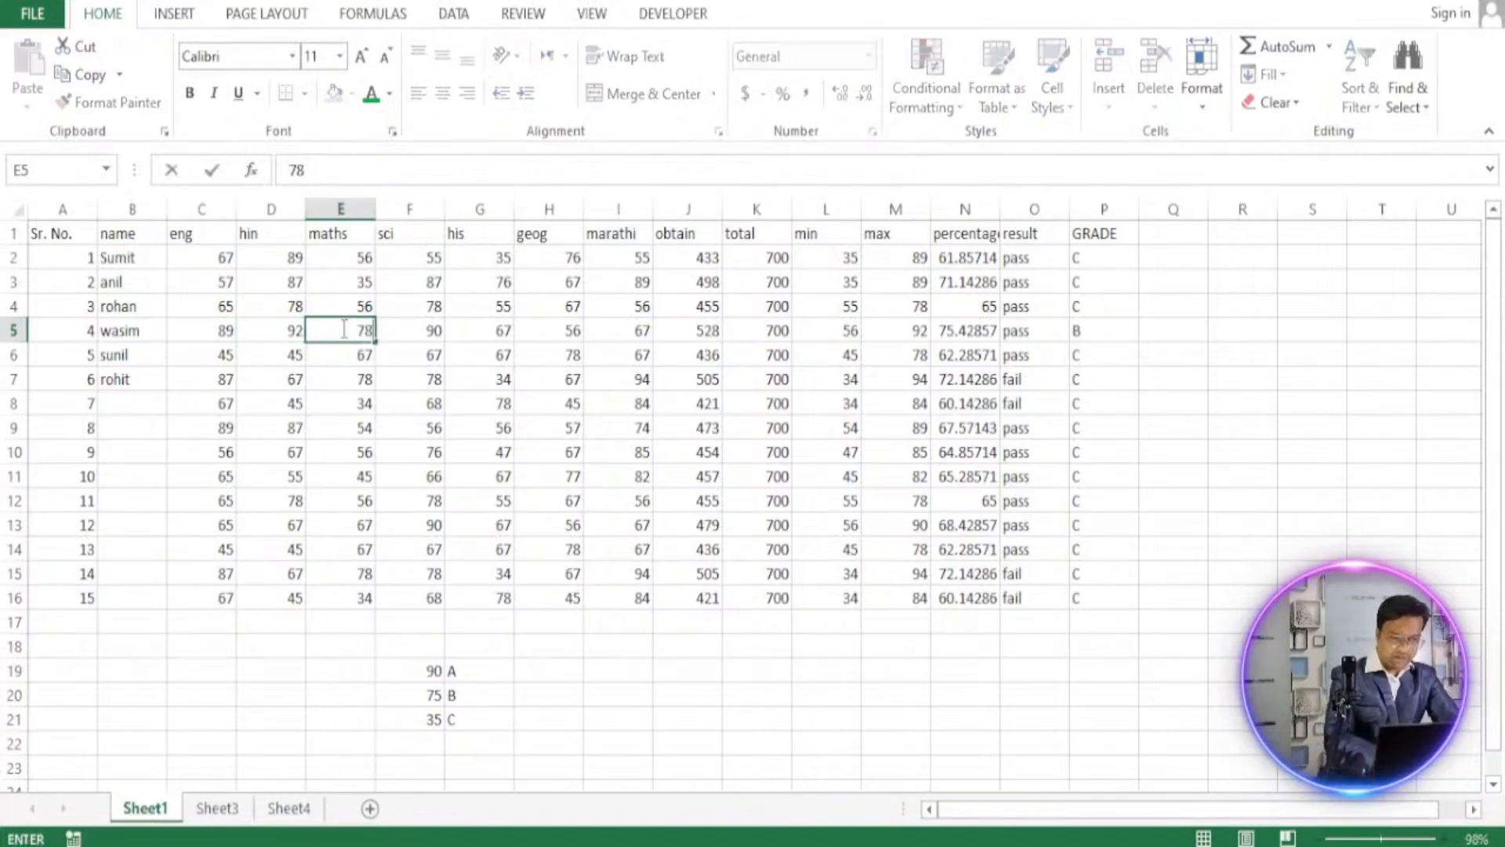
# Change the marks in row 5 to 89 for his and 78 for geog, and check the grade in P5.
pyautogui.click(419, 332)
pyautogui.click(503, 327)
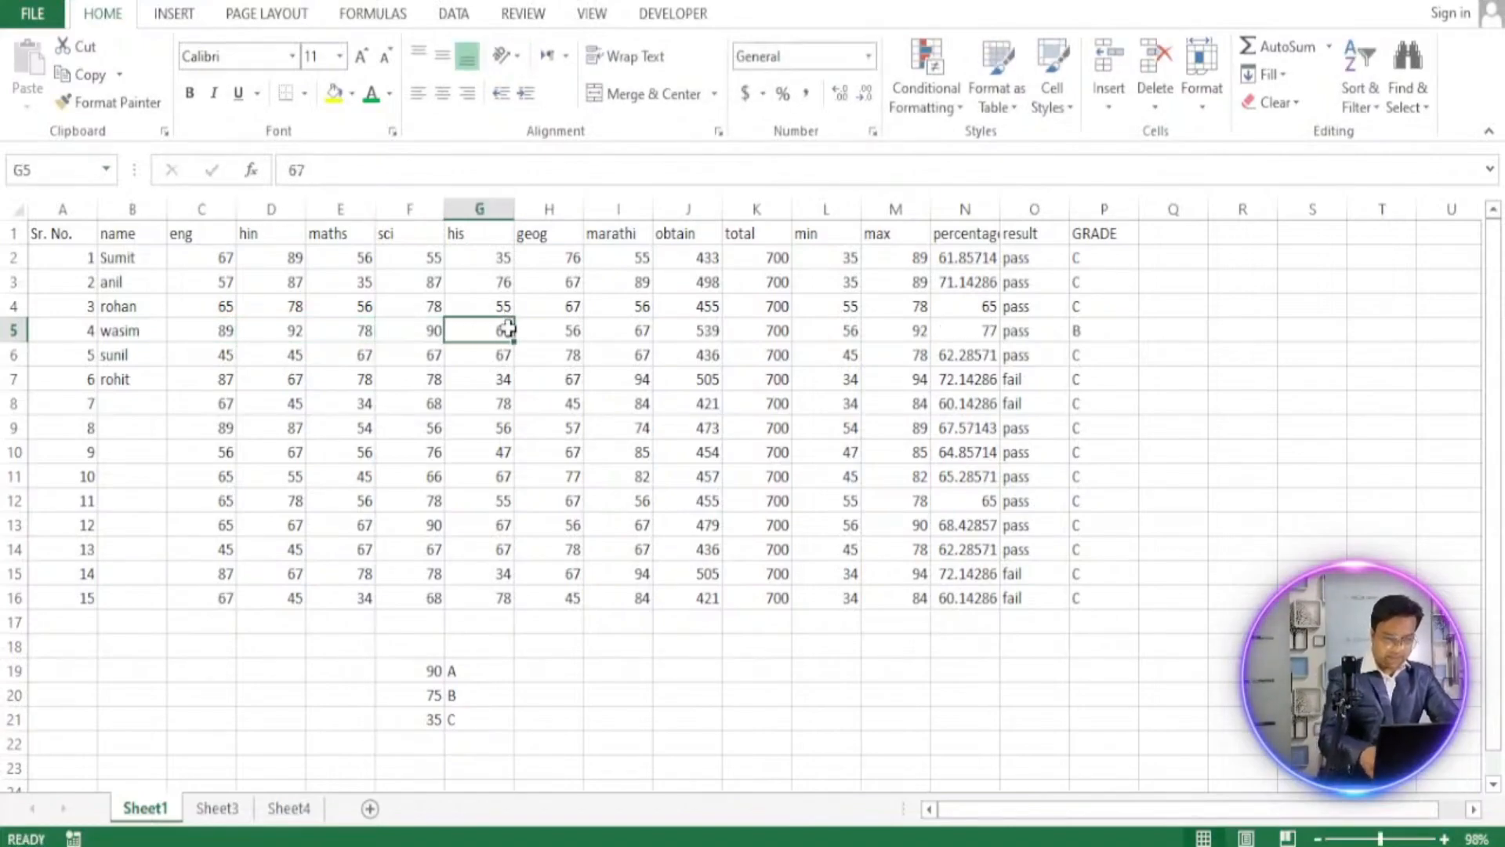
pyautogui.write('89')
pyautogui.click(575, 329)
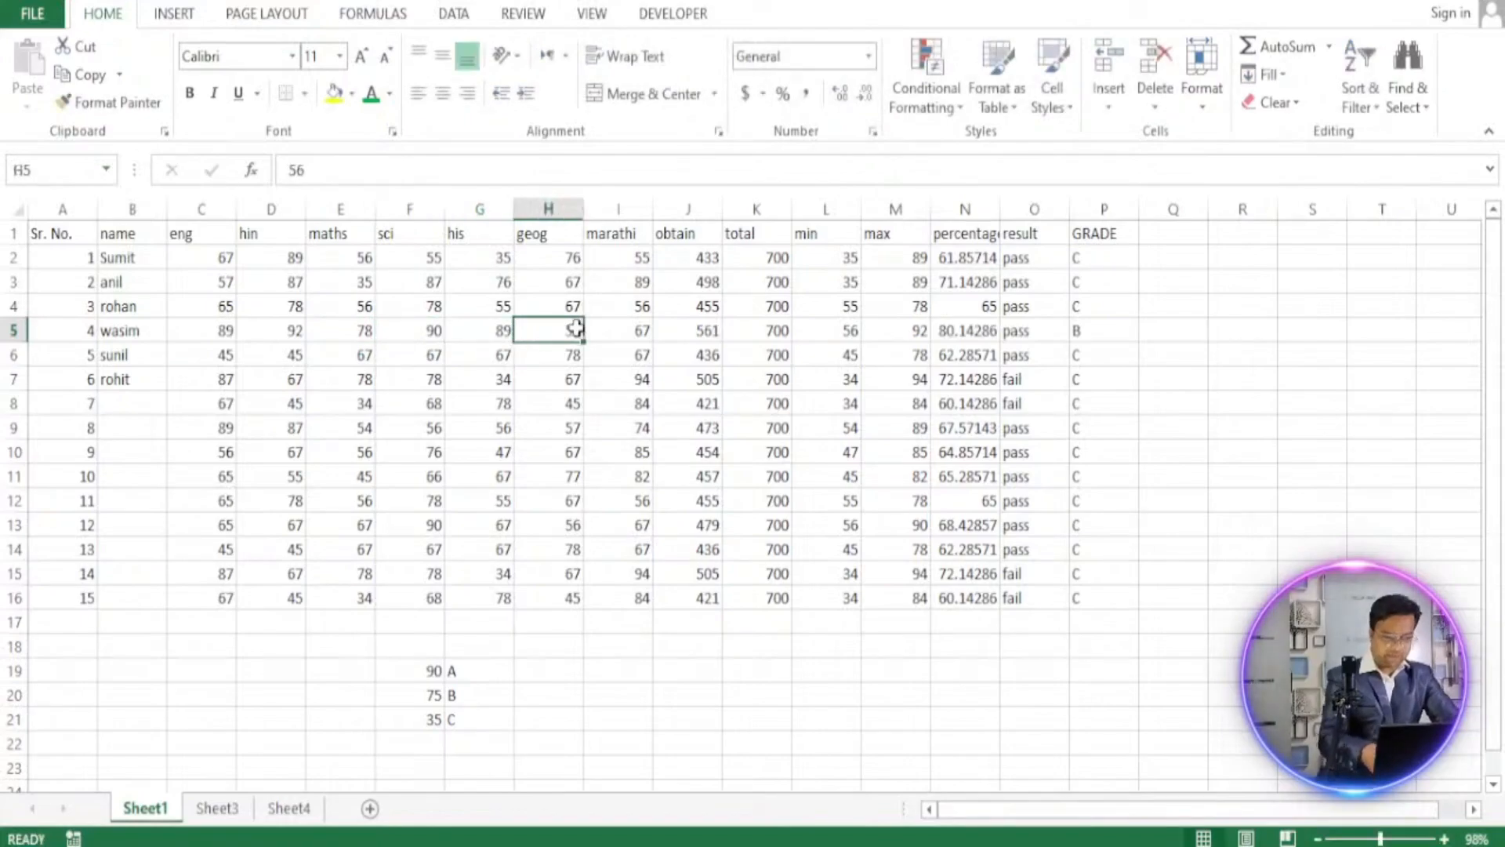
pyautogui.write('78')
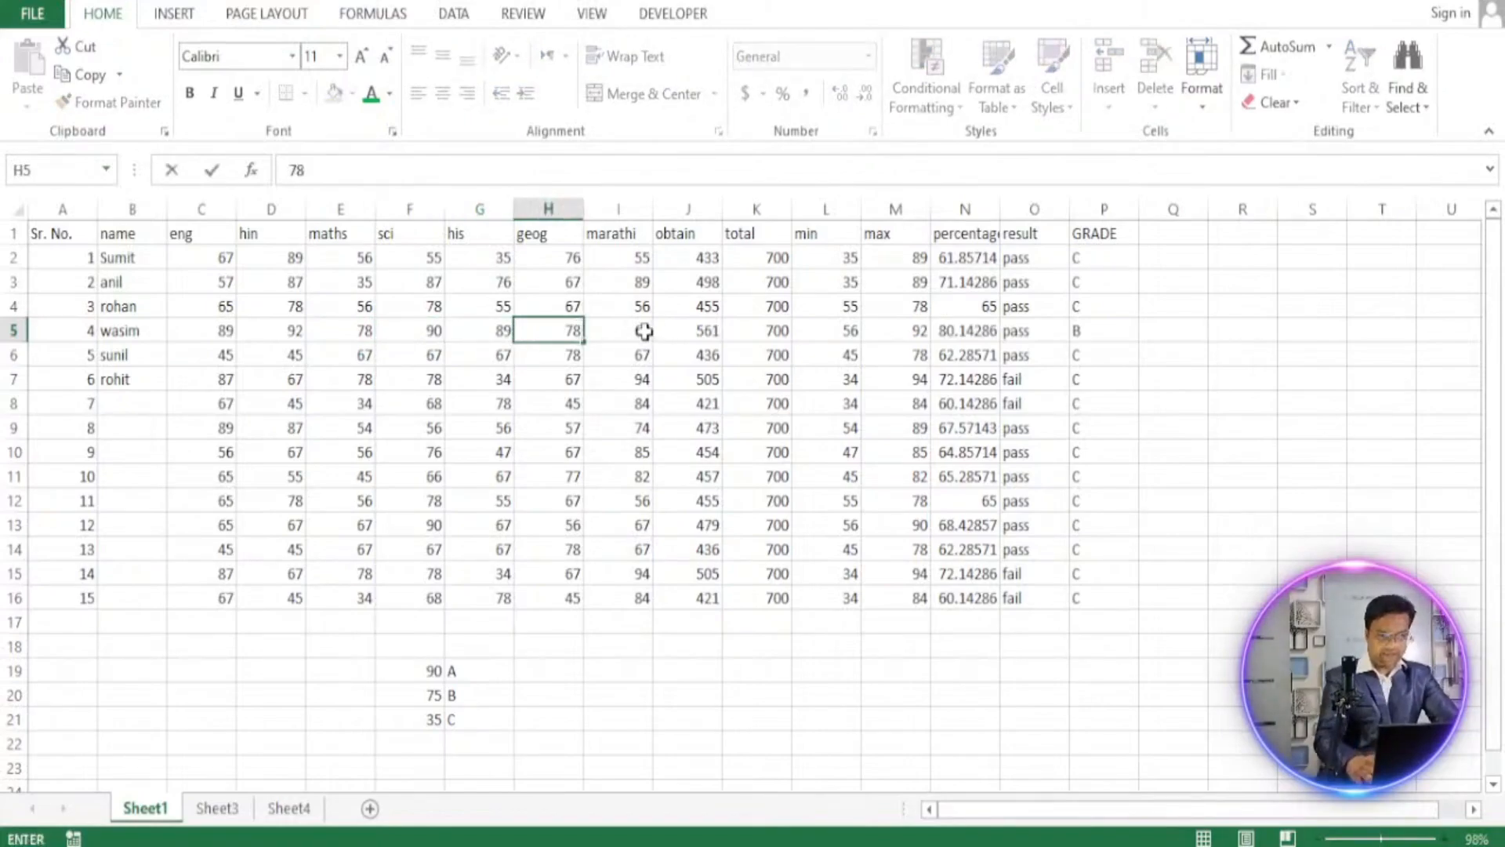
pyautogui.click(641, 332)
pyautogui.click(1100, 333)
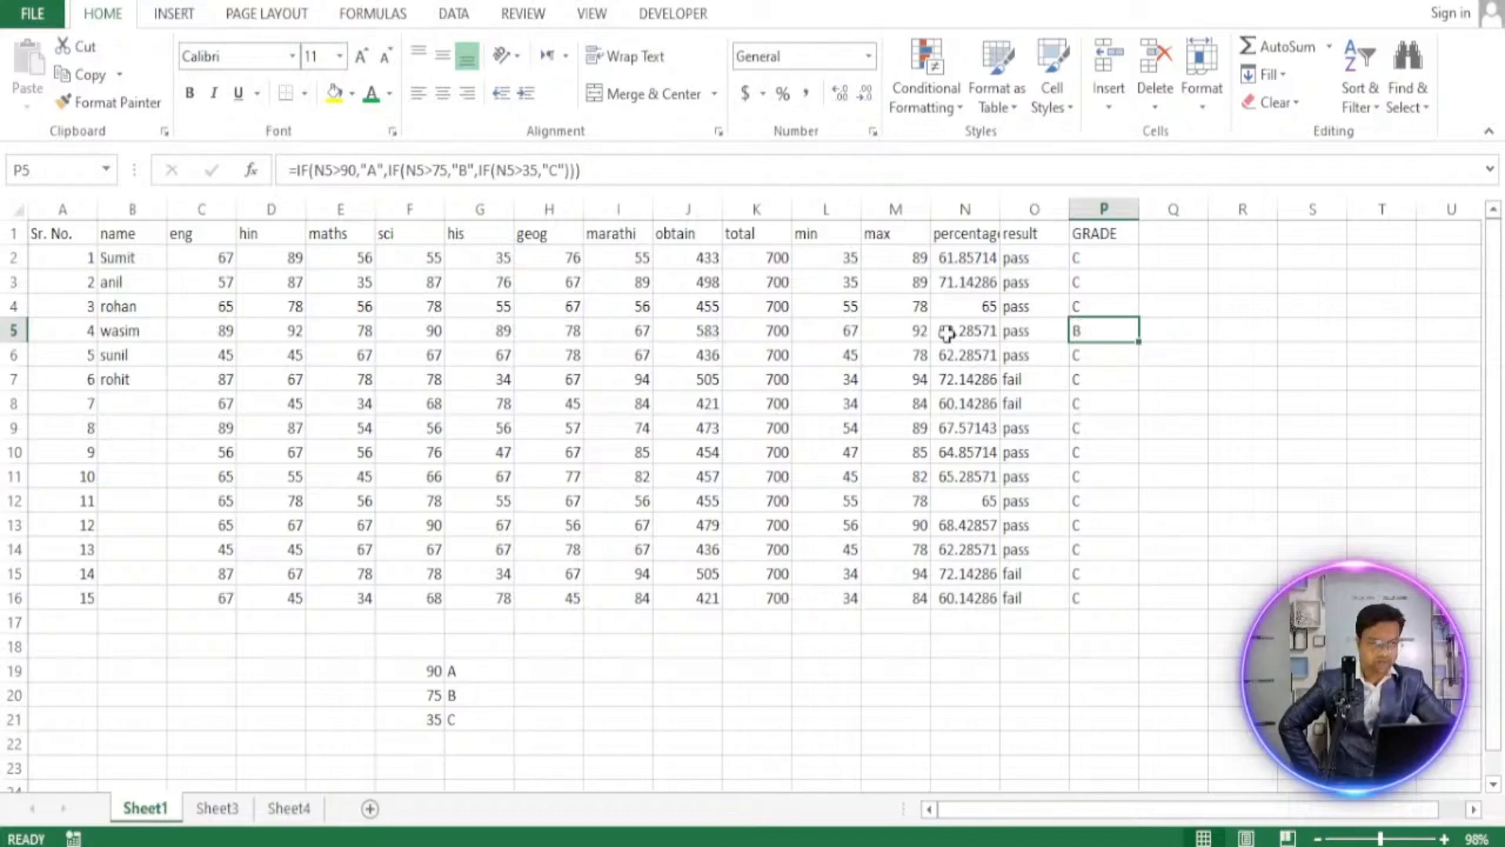
# Raise the marks in row 5 to 90 for marathi, 96 for geog, 96 for his and 98 for sci.
pyautogui.click(623, 329)
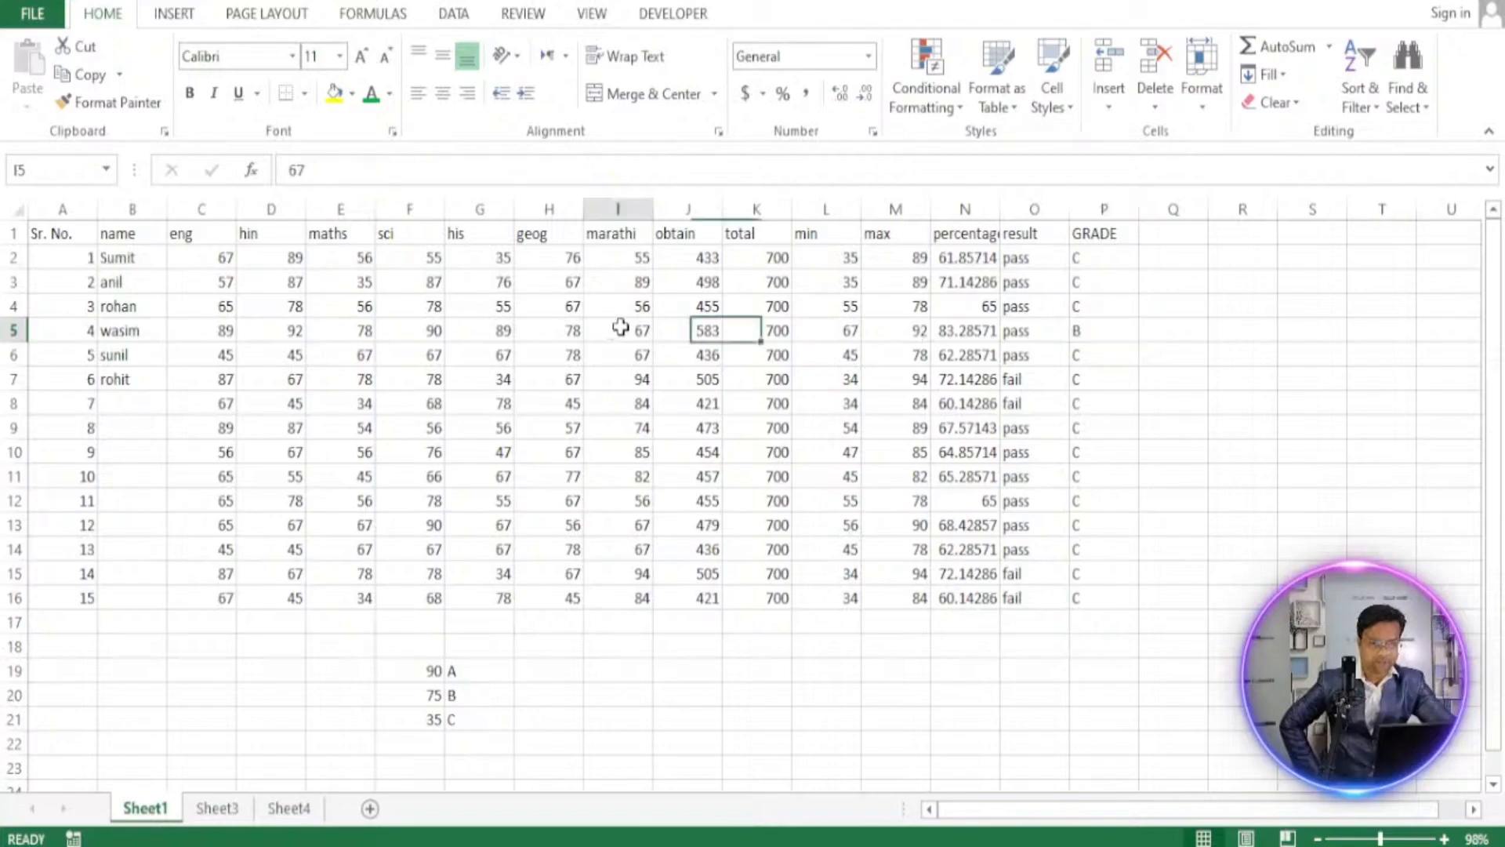
pyautogui.write('90')
pyautogui.click(544, 329)
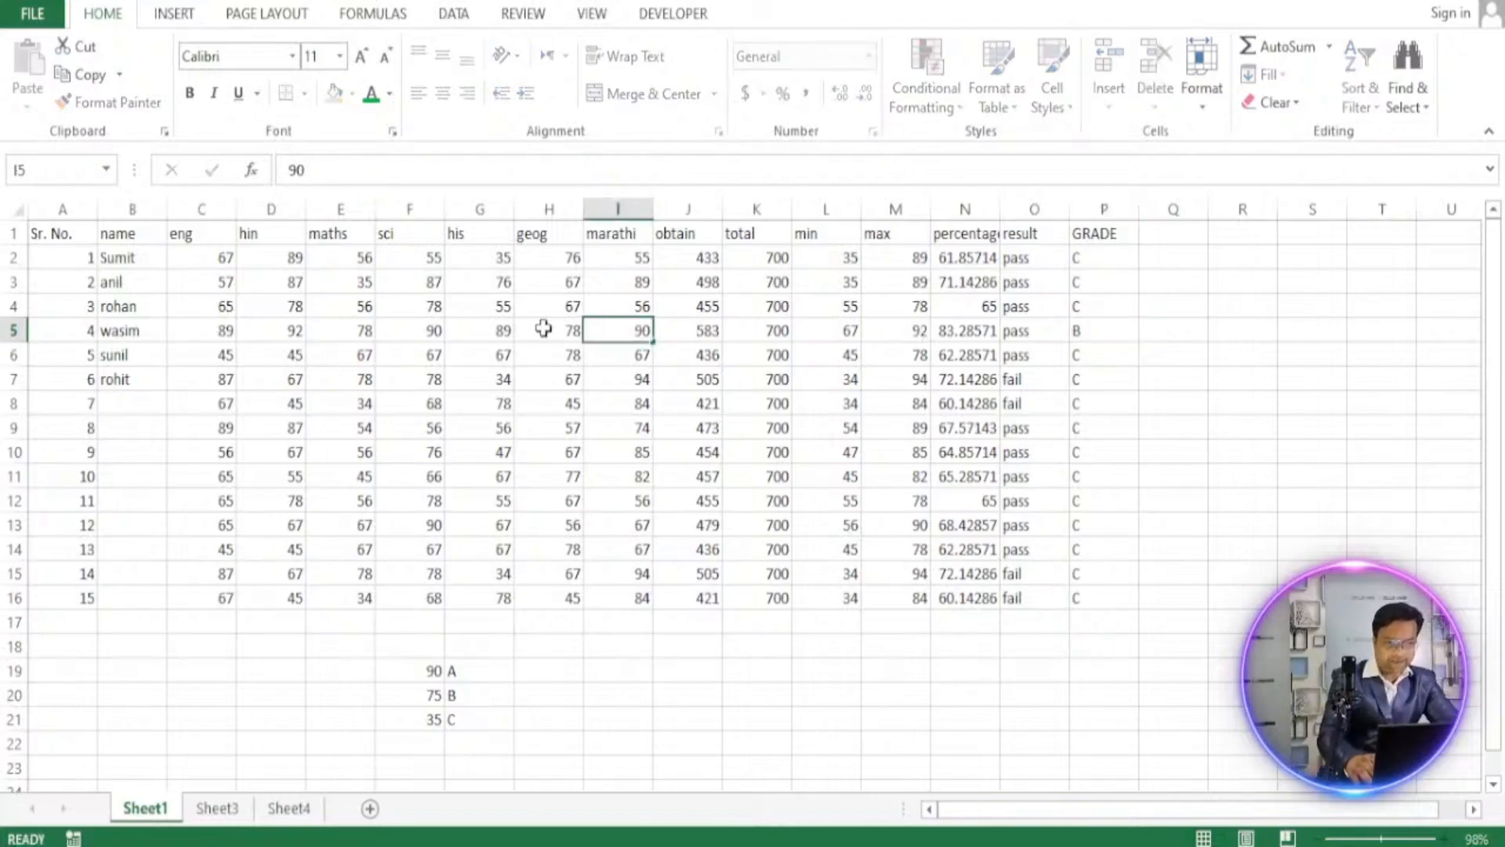
pyautogui.write('96')
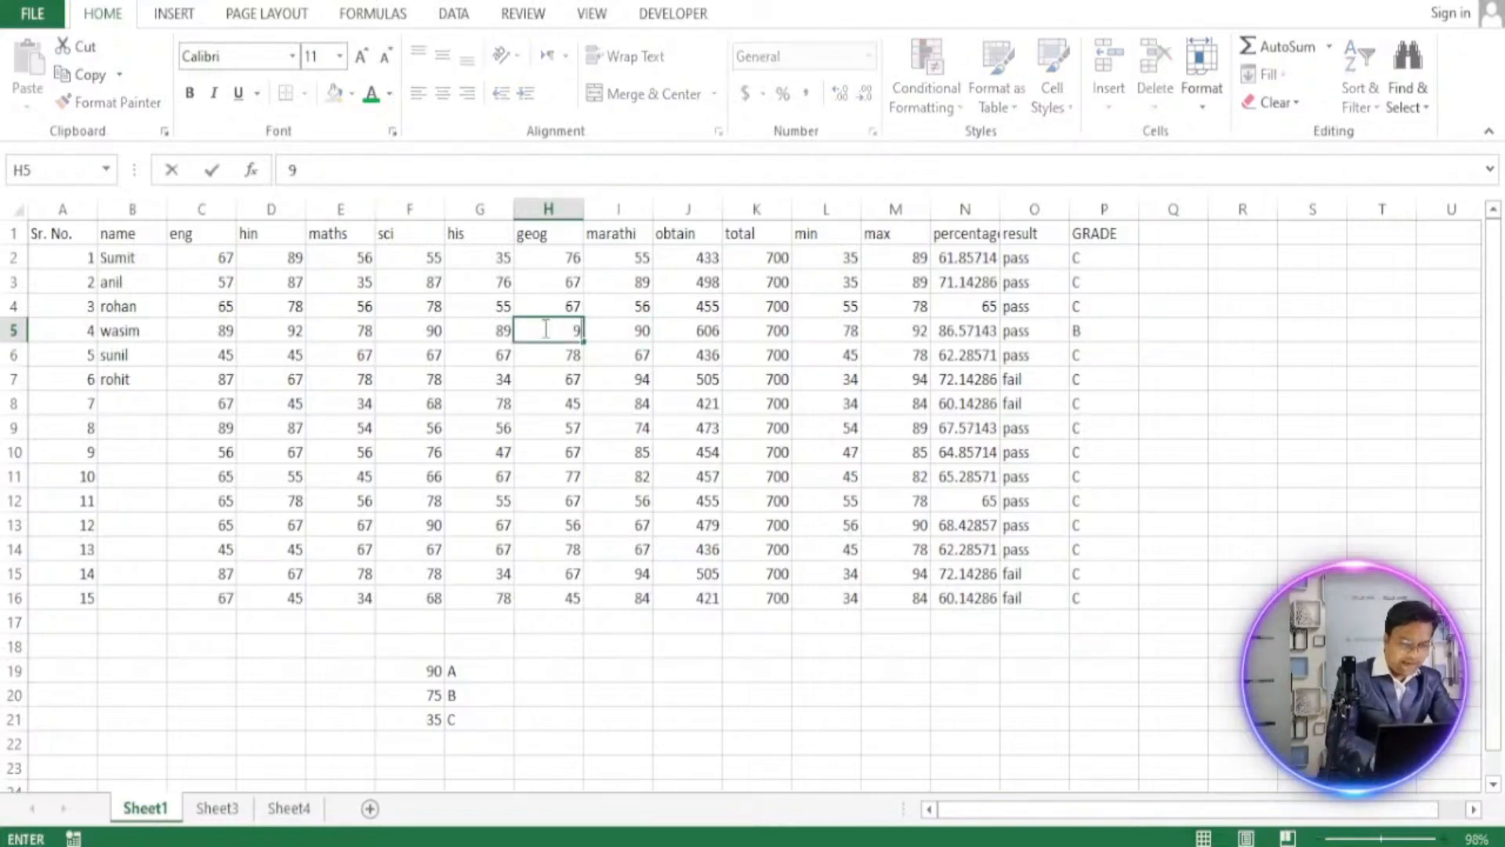
pyautogui.click(480, 327)
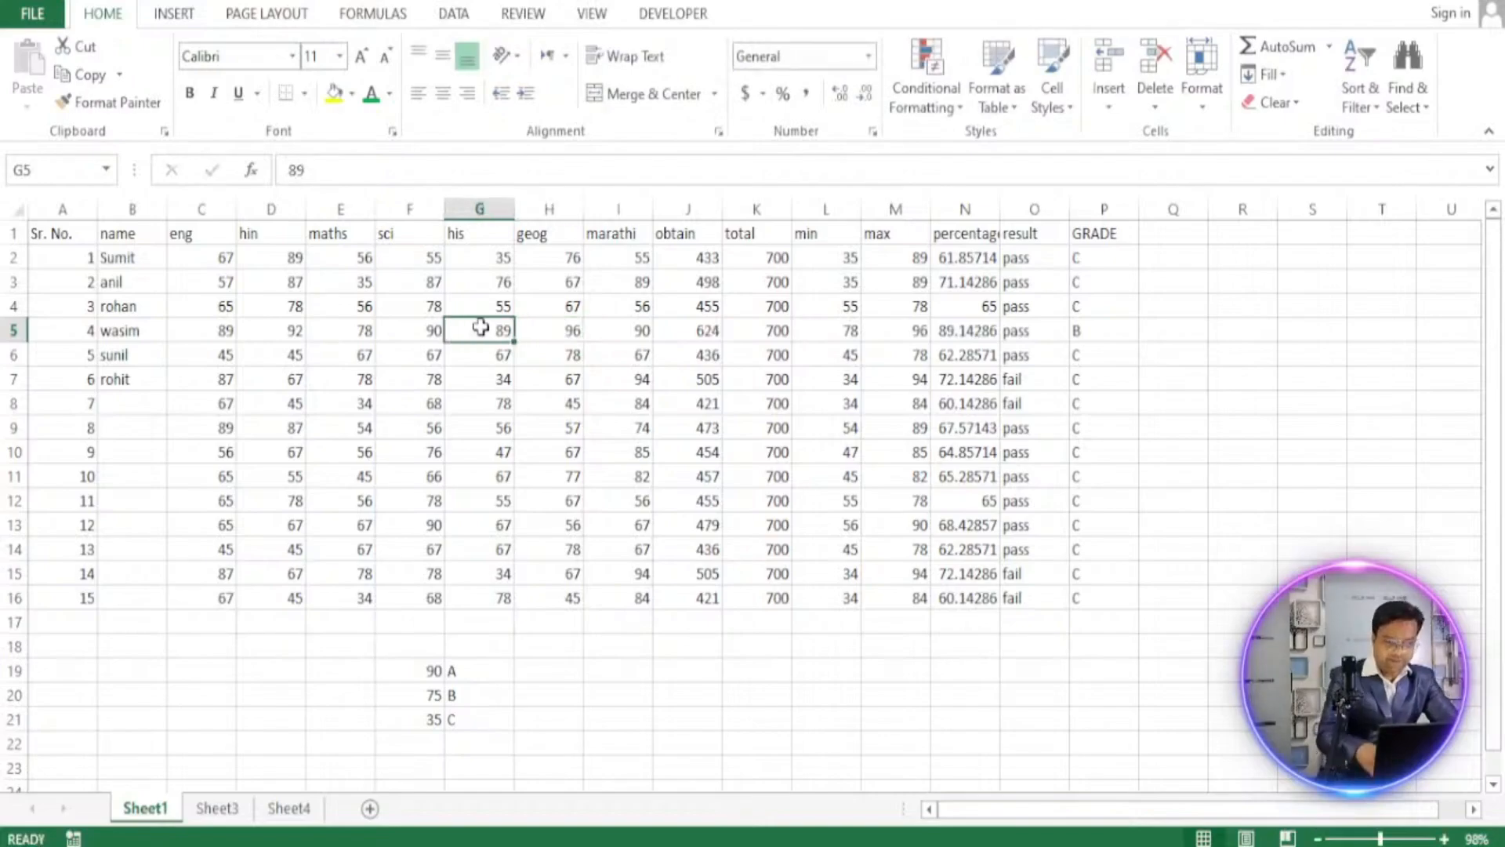
pyautogui.write('9')
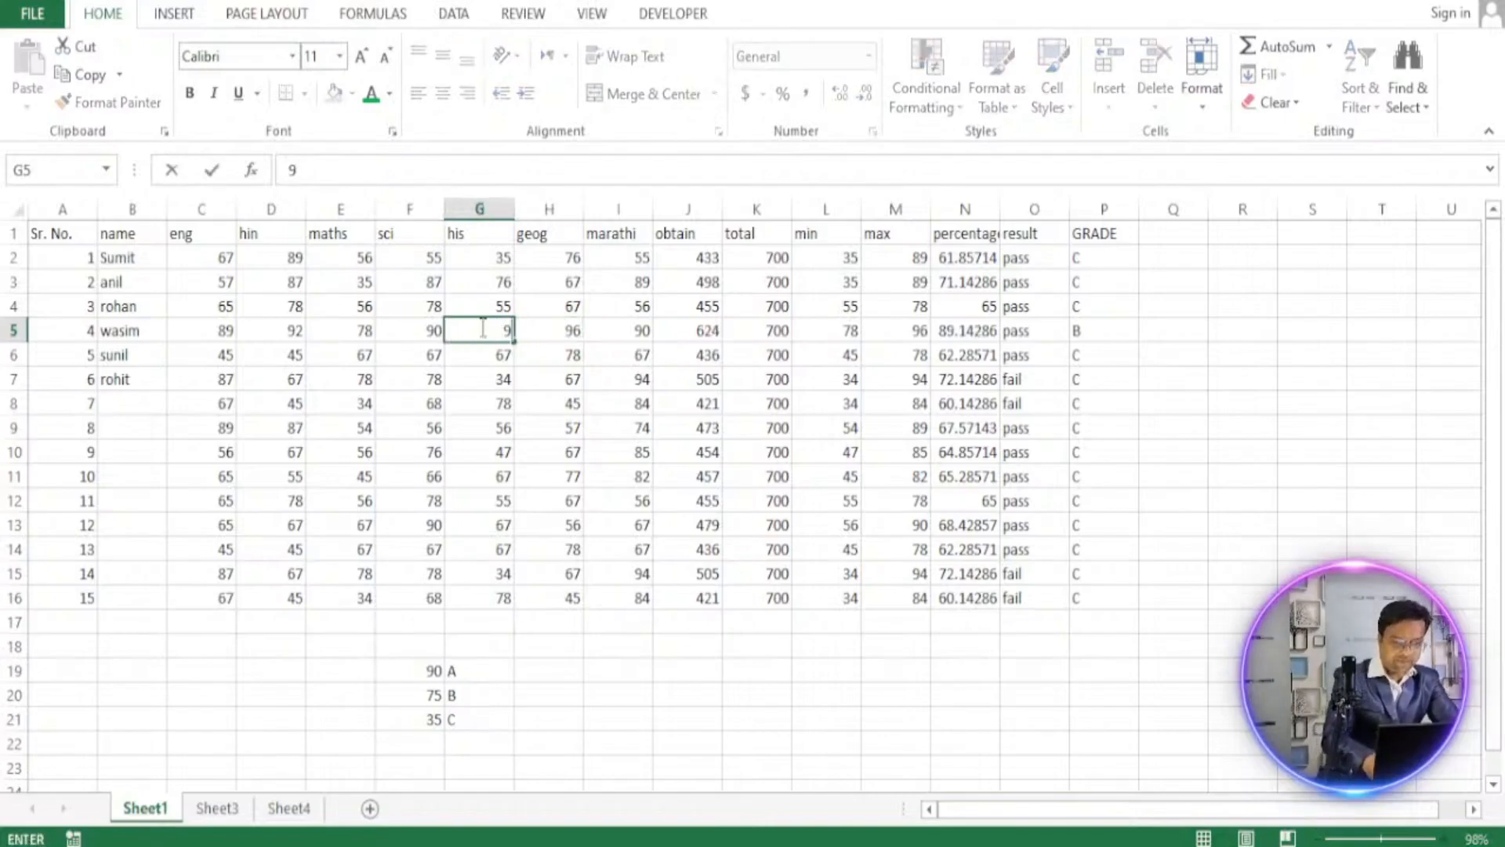
pyautogui.write('6')
pyautogui.click(431, 330)
pyautogui.write('9')
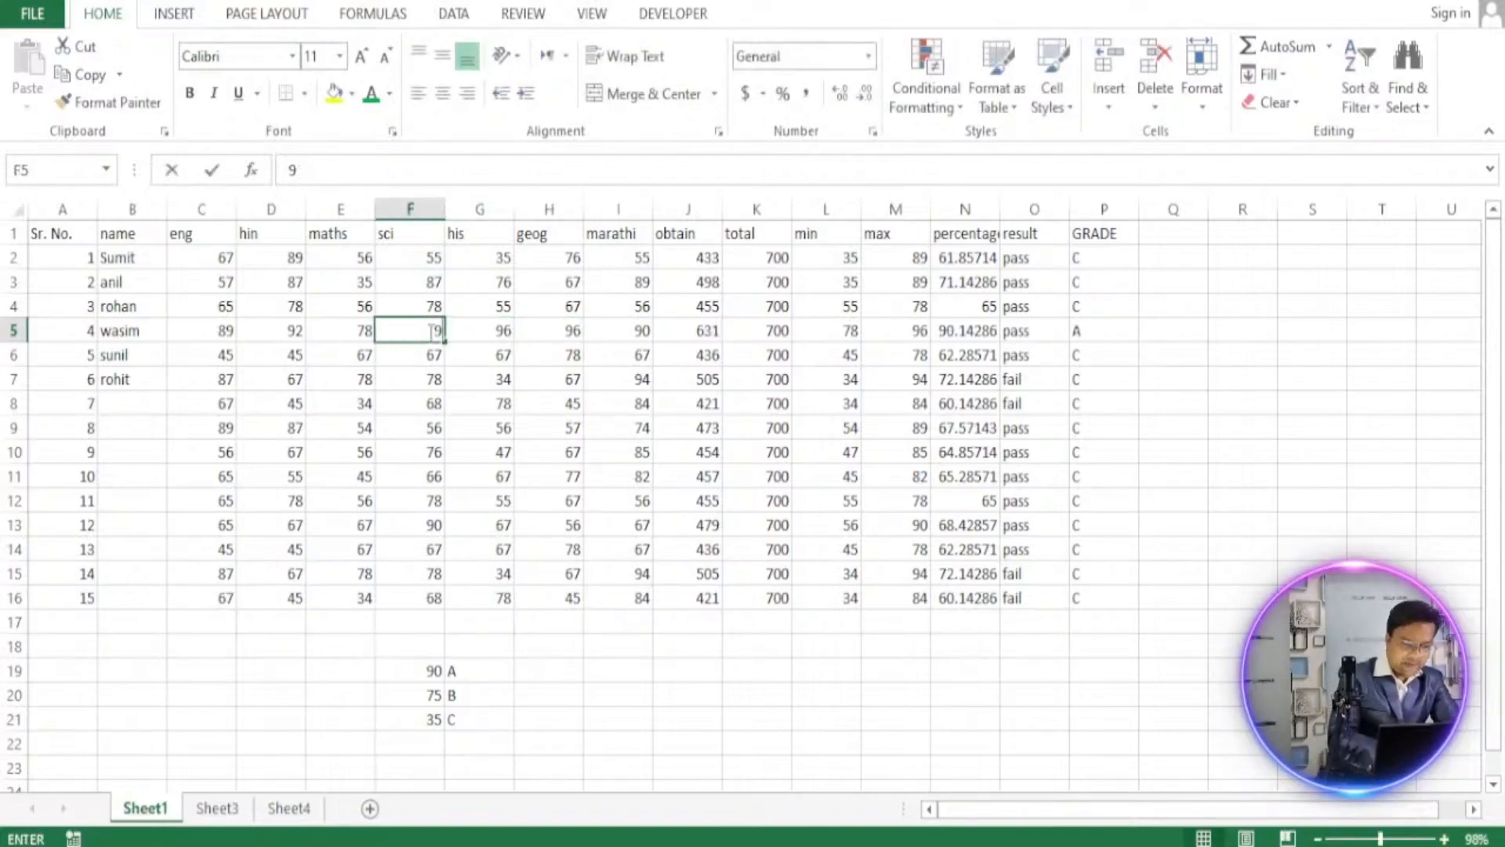
pyautogui.write('8')
pyautogui.click(337, 331)
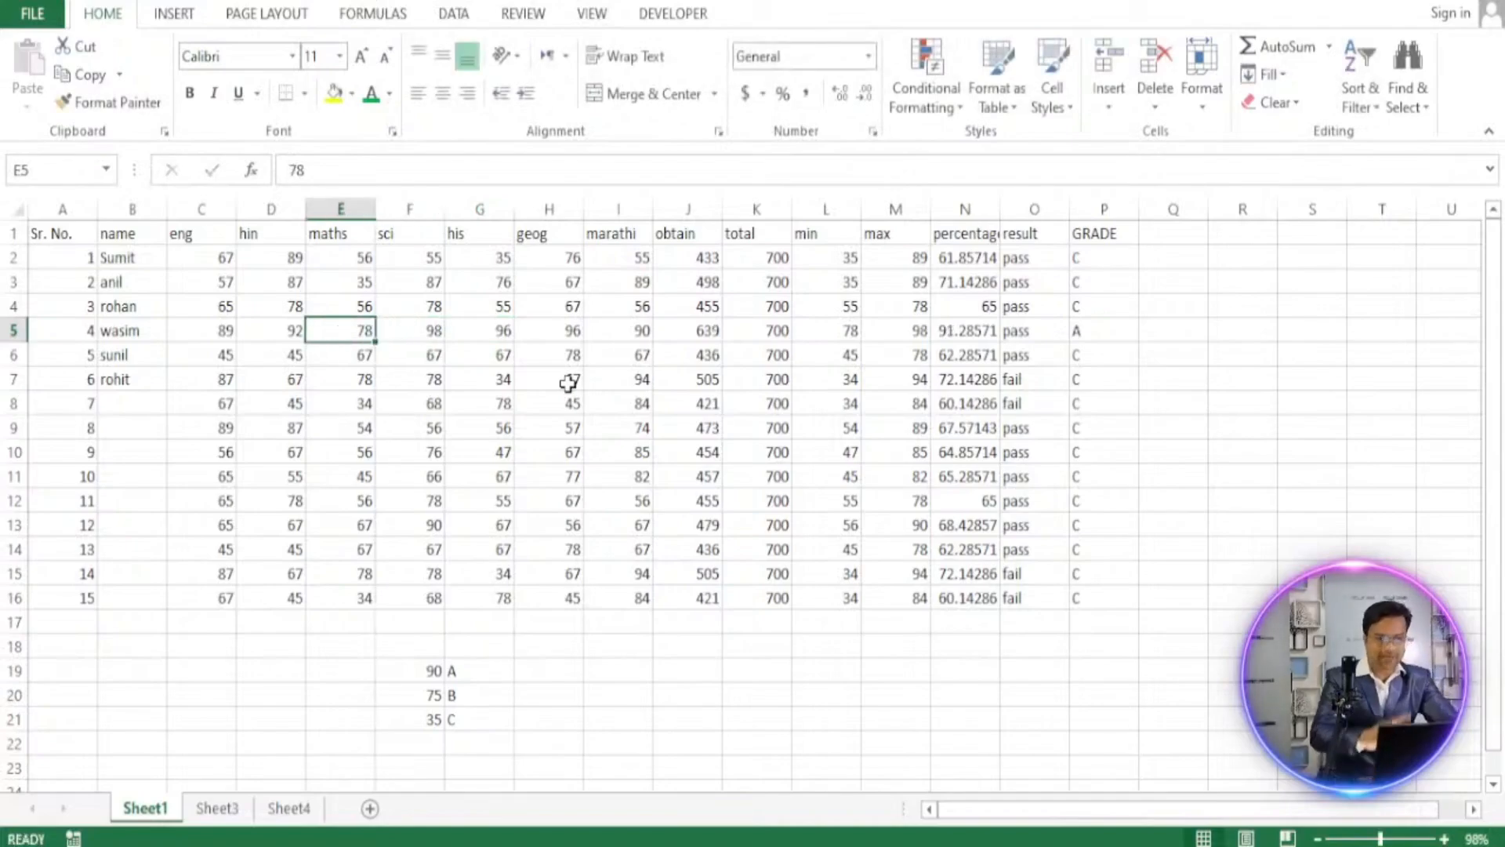
# Review the percentage formula in N5, the grade formulas in P5, P3, P7 and P11, and the obtained-marks formula in J2.
pyautogui.click(980, 333)
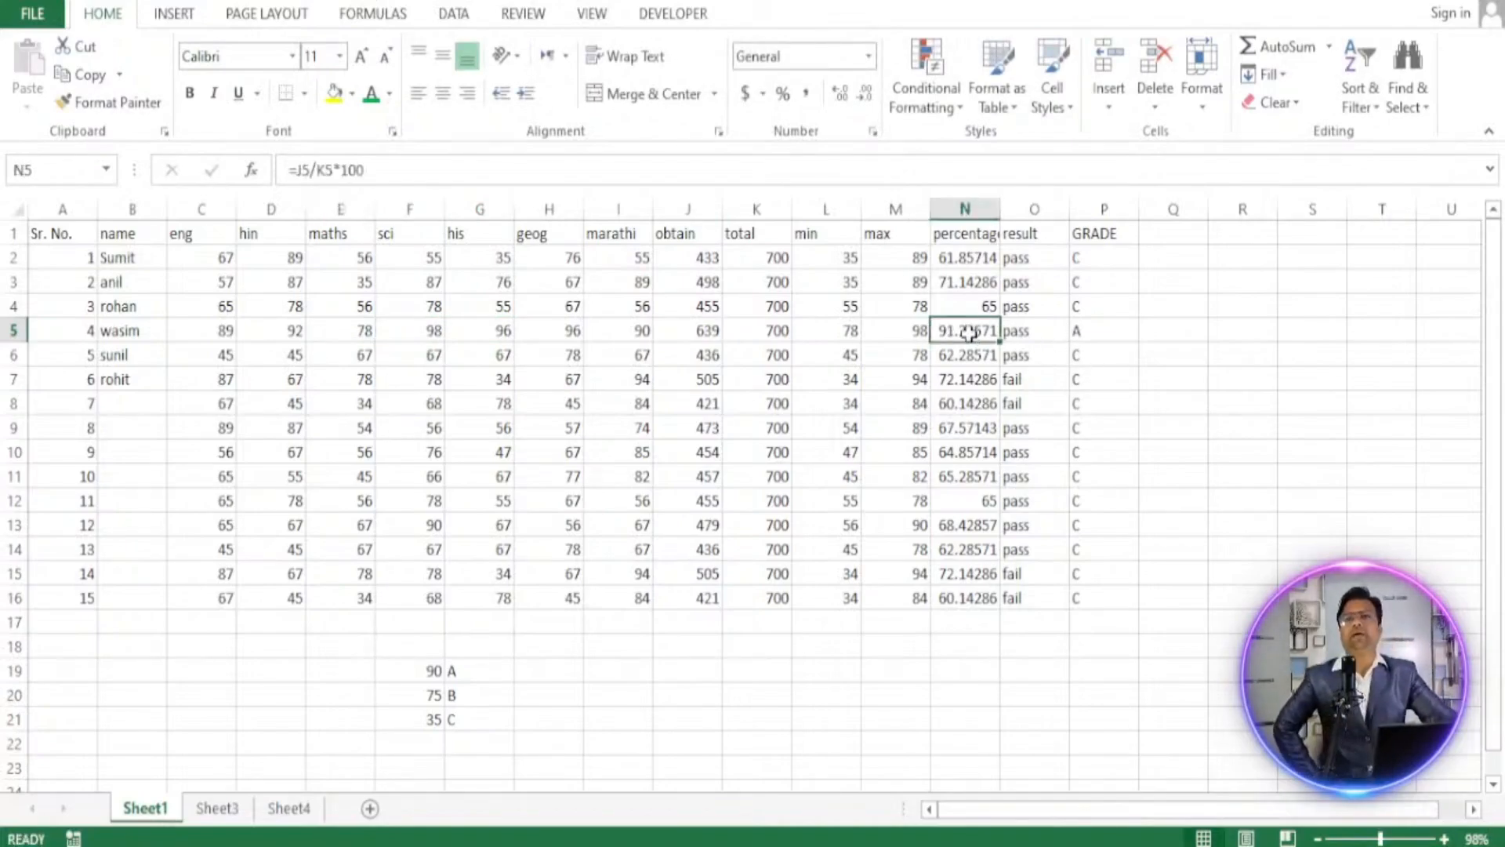
pyautogui.click(1092, 333)
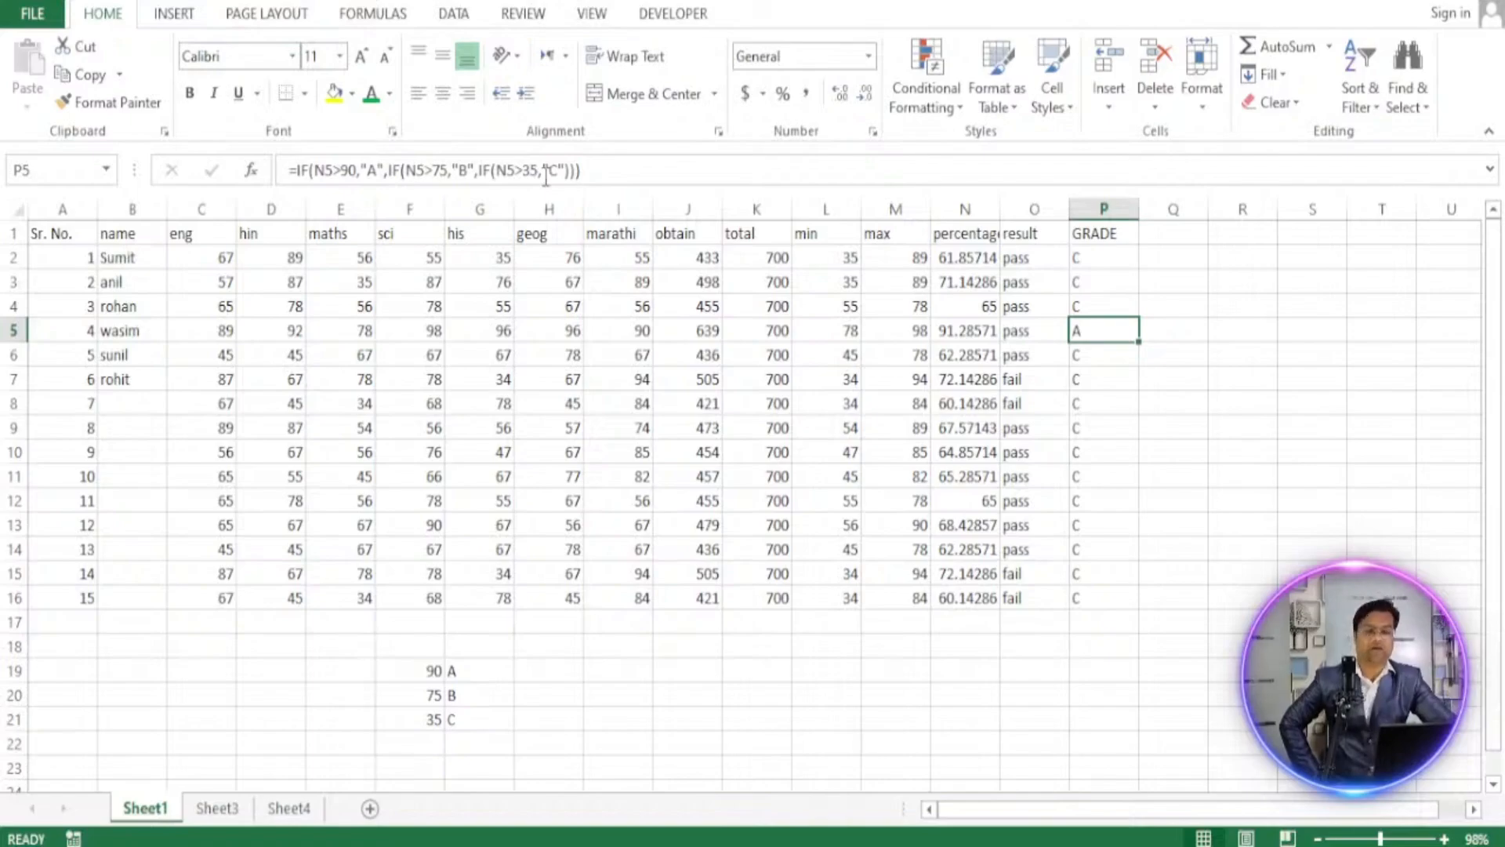
pyautogui.click(1093, 279)
pyautogui.click(1118, 382)
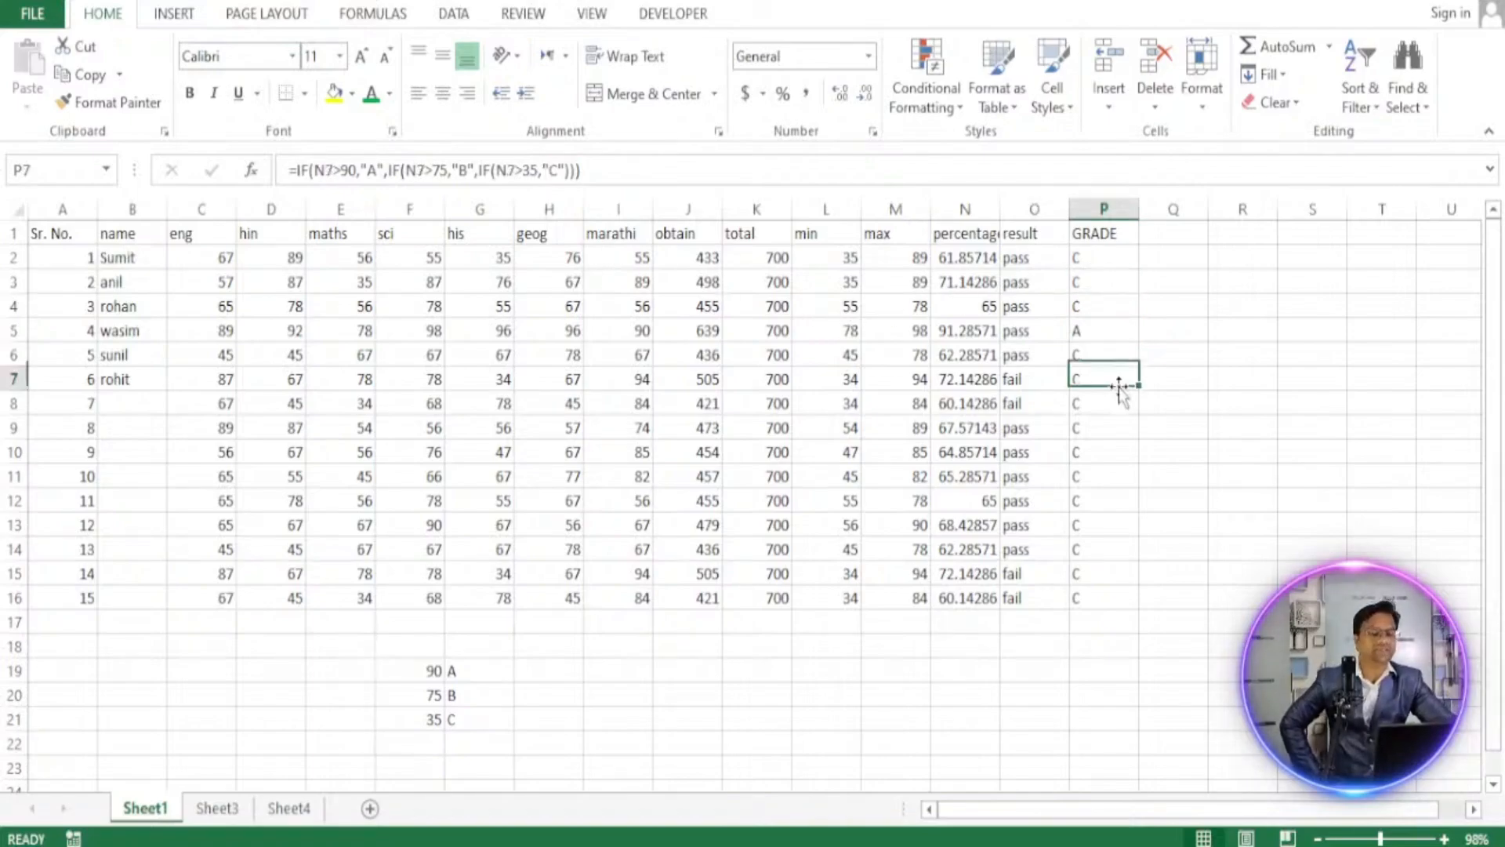
pyautogui.click(1120, 477)
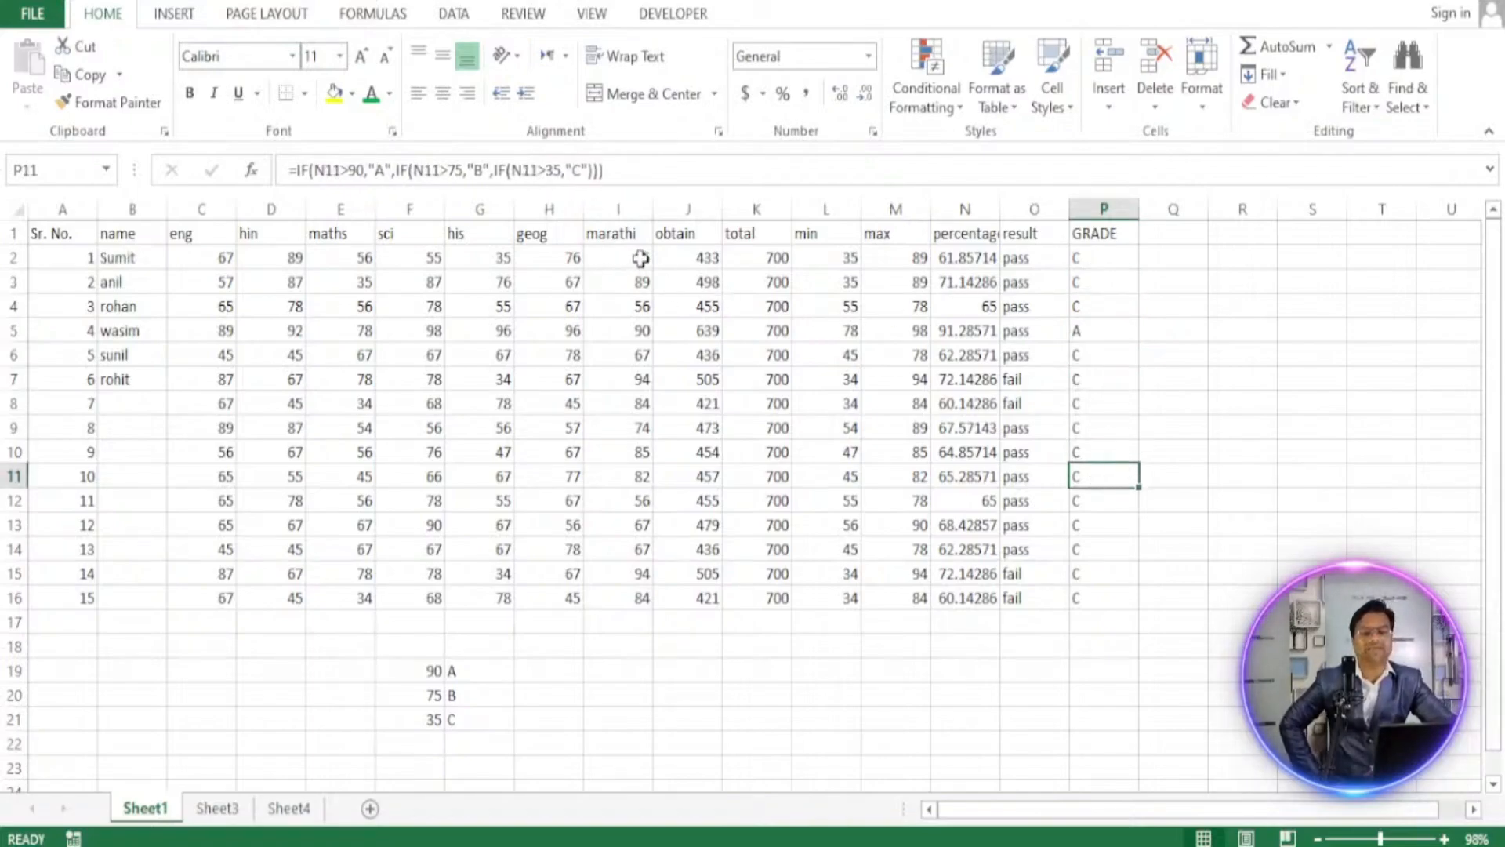
pyautogui.click(685, 256)
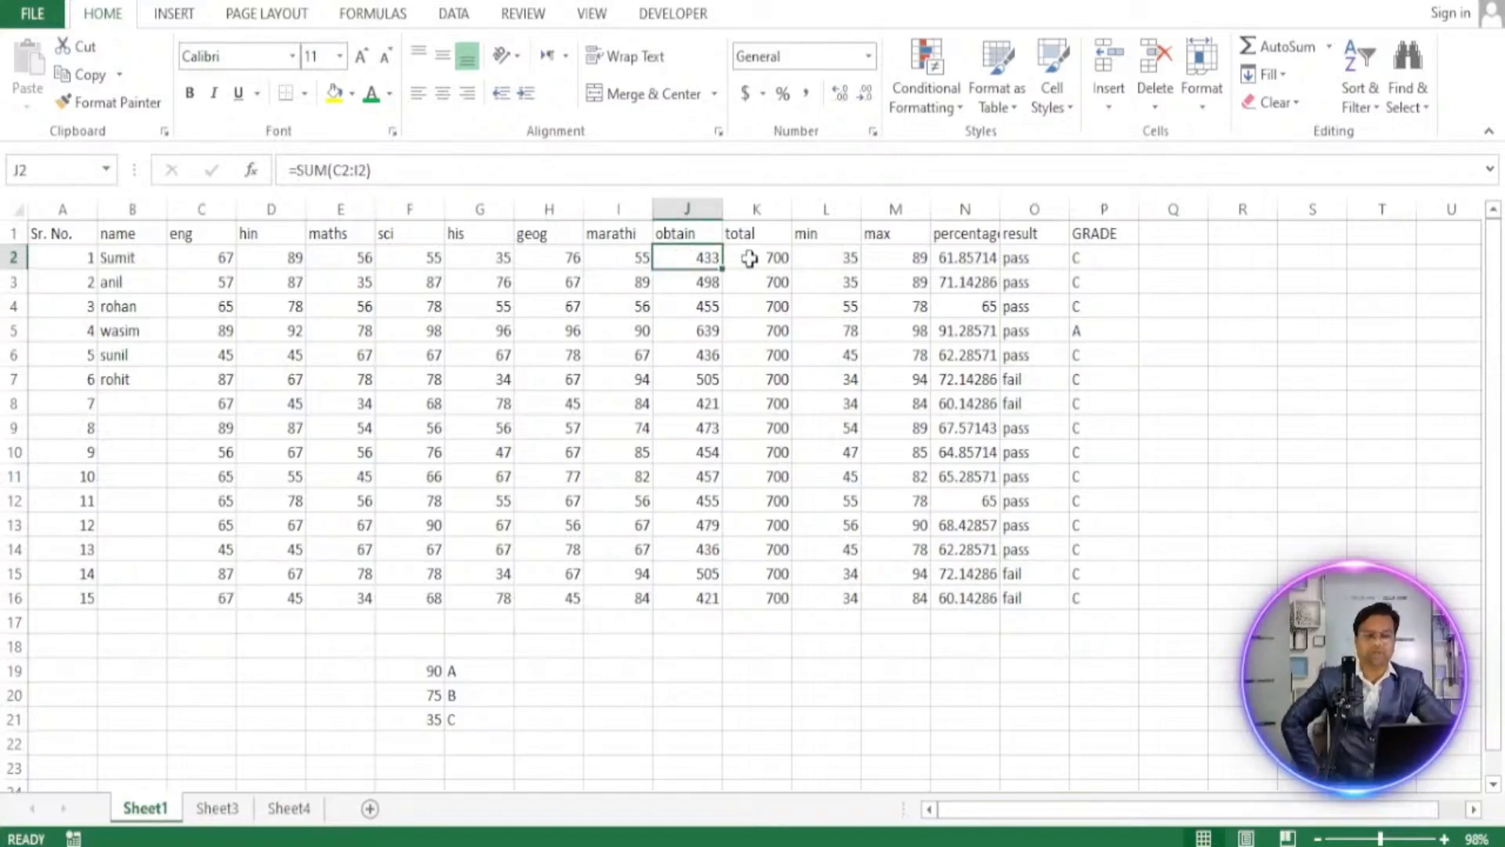
# Review the min, max, result and grade formulas in row 2, plus the grade formula in P7 and the result formula in O5.
pyautogui.click(818, 258)
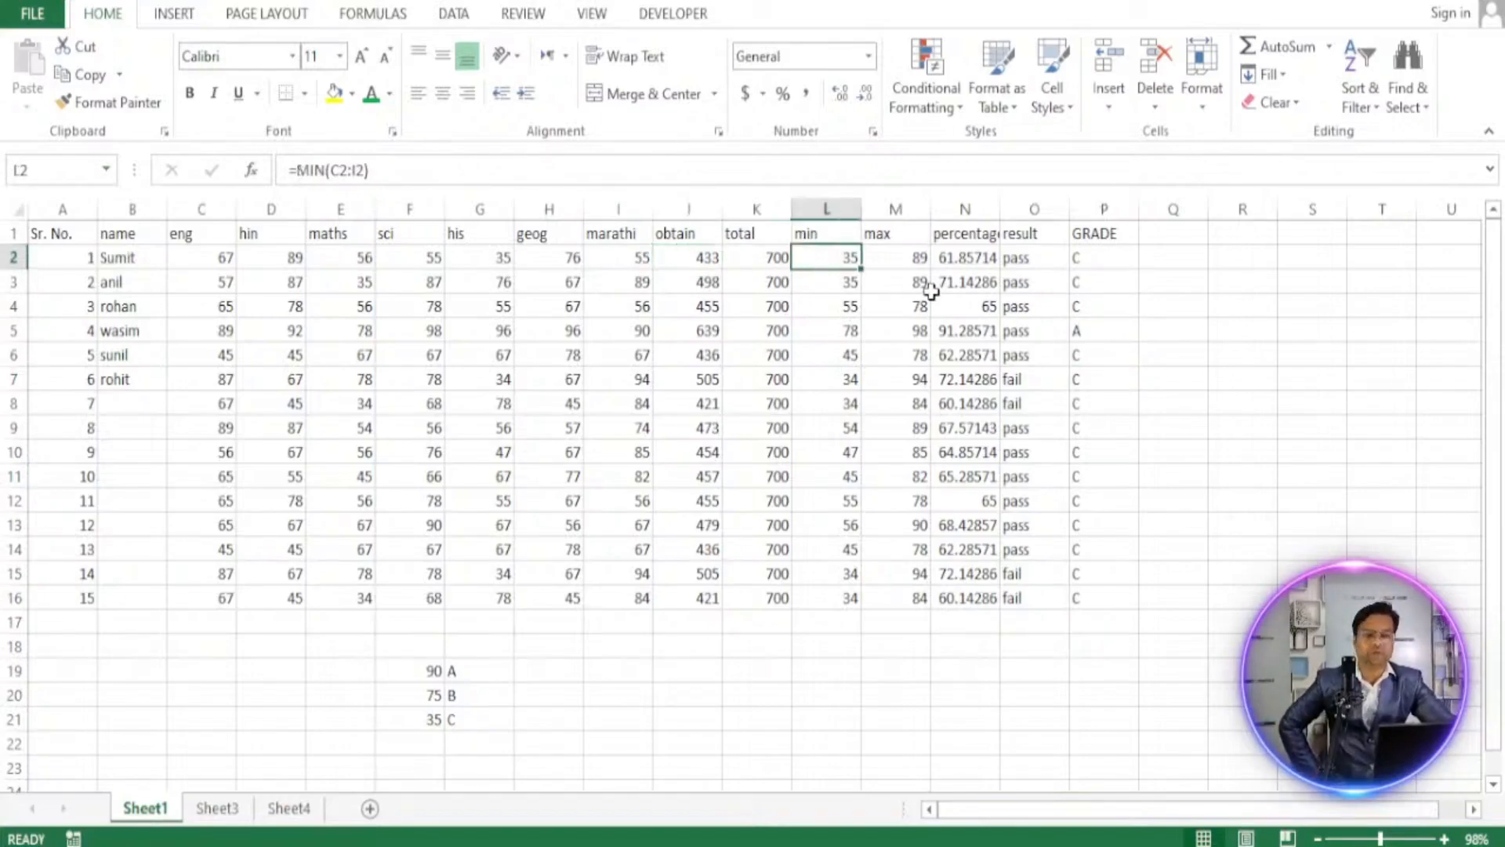
pyautogui.click(887, 259)
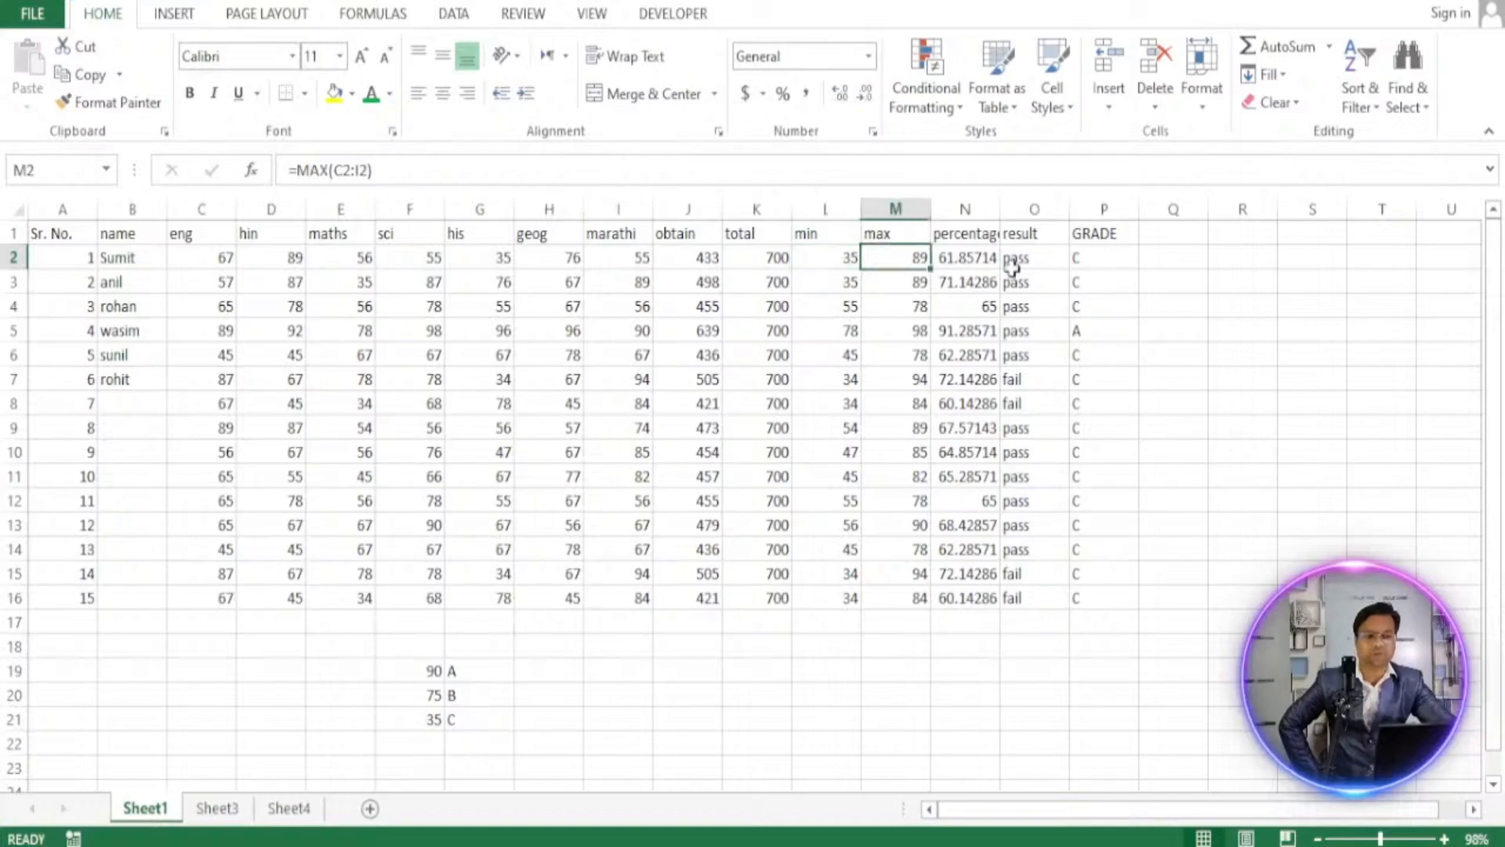
pyautogui.click(1093, 258)
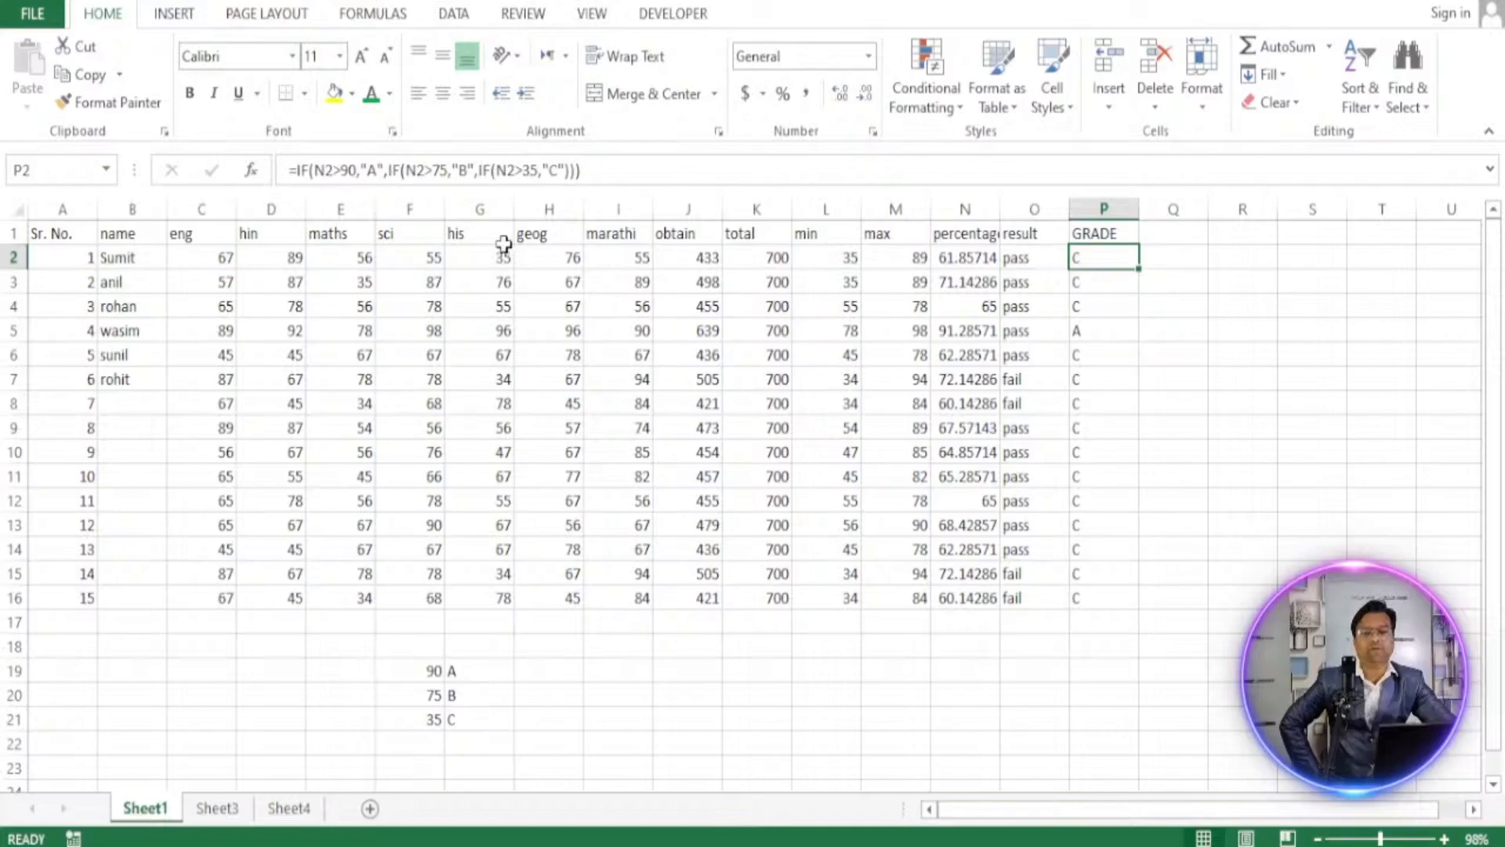
pyautogui.click(1014, 259)
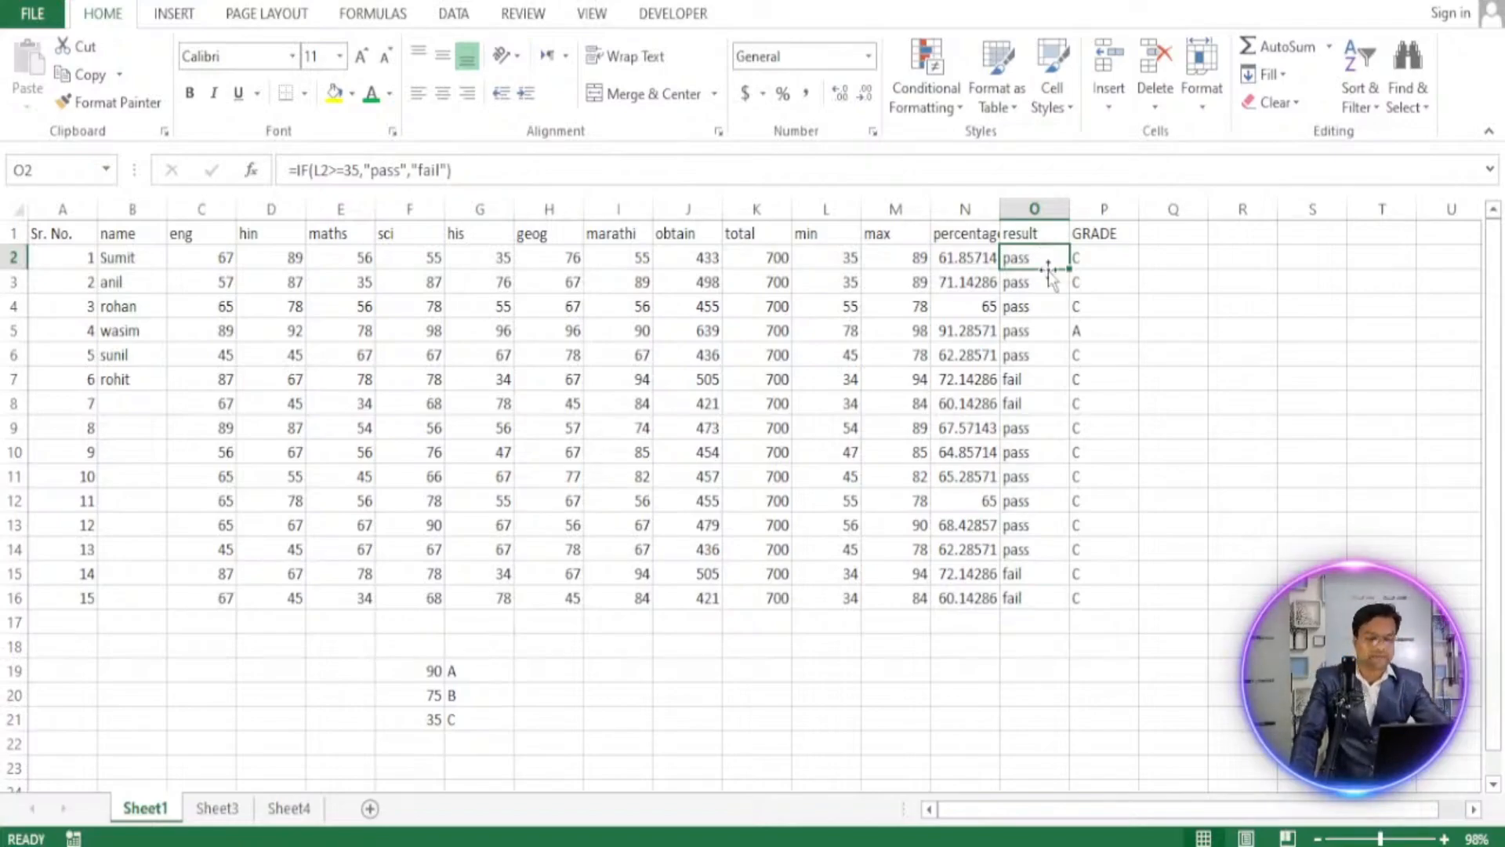
pyautogui.click(1112, 276)
pyautogui.click(1102, 370)
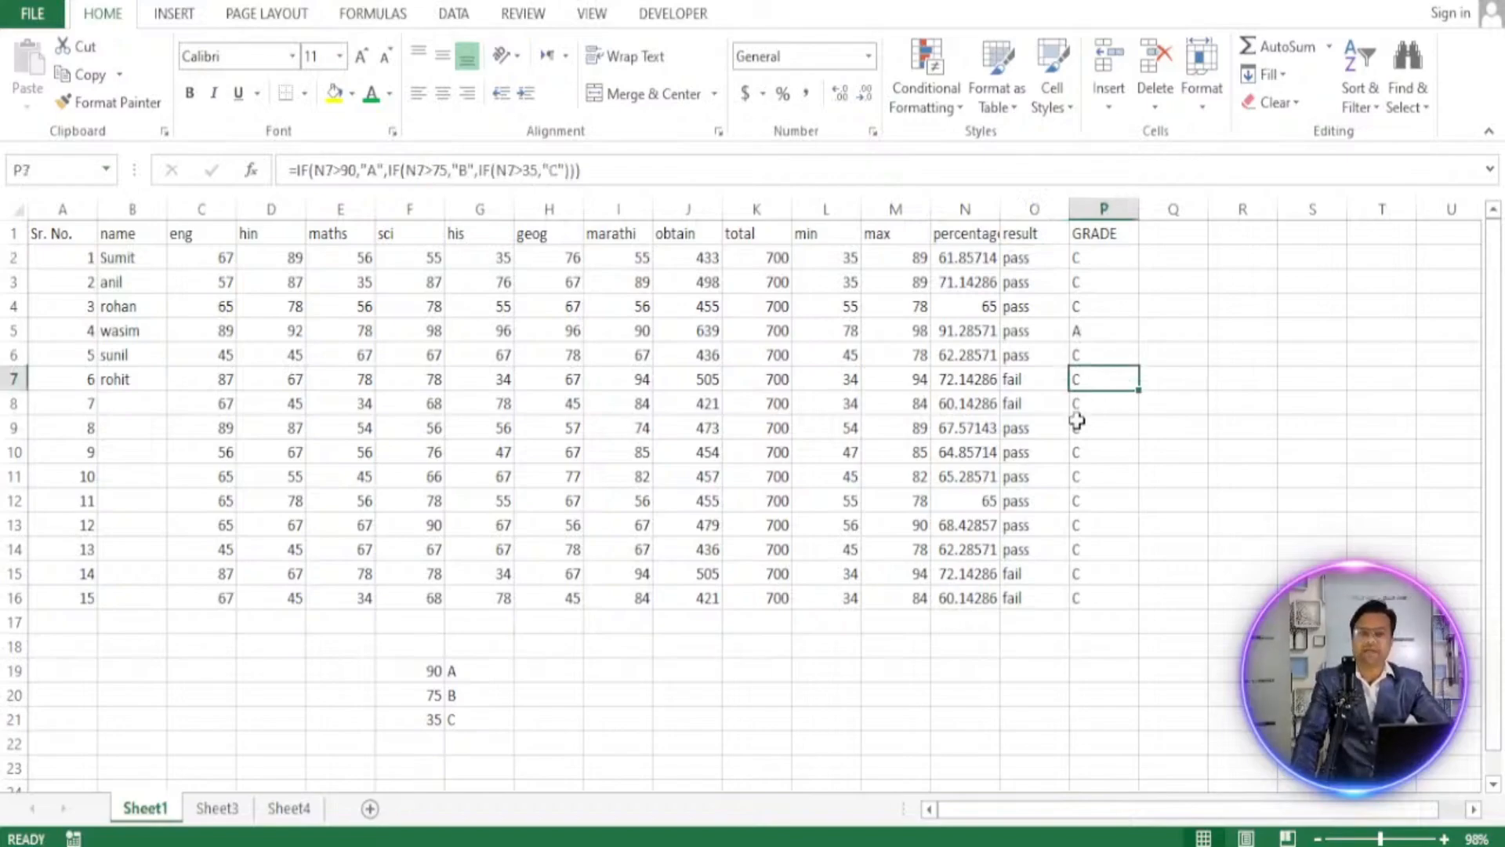
pyautogui.click(1046, 335)
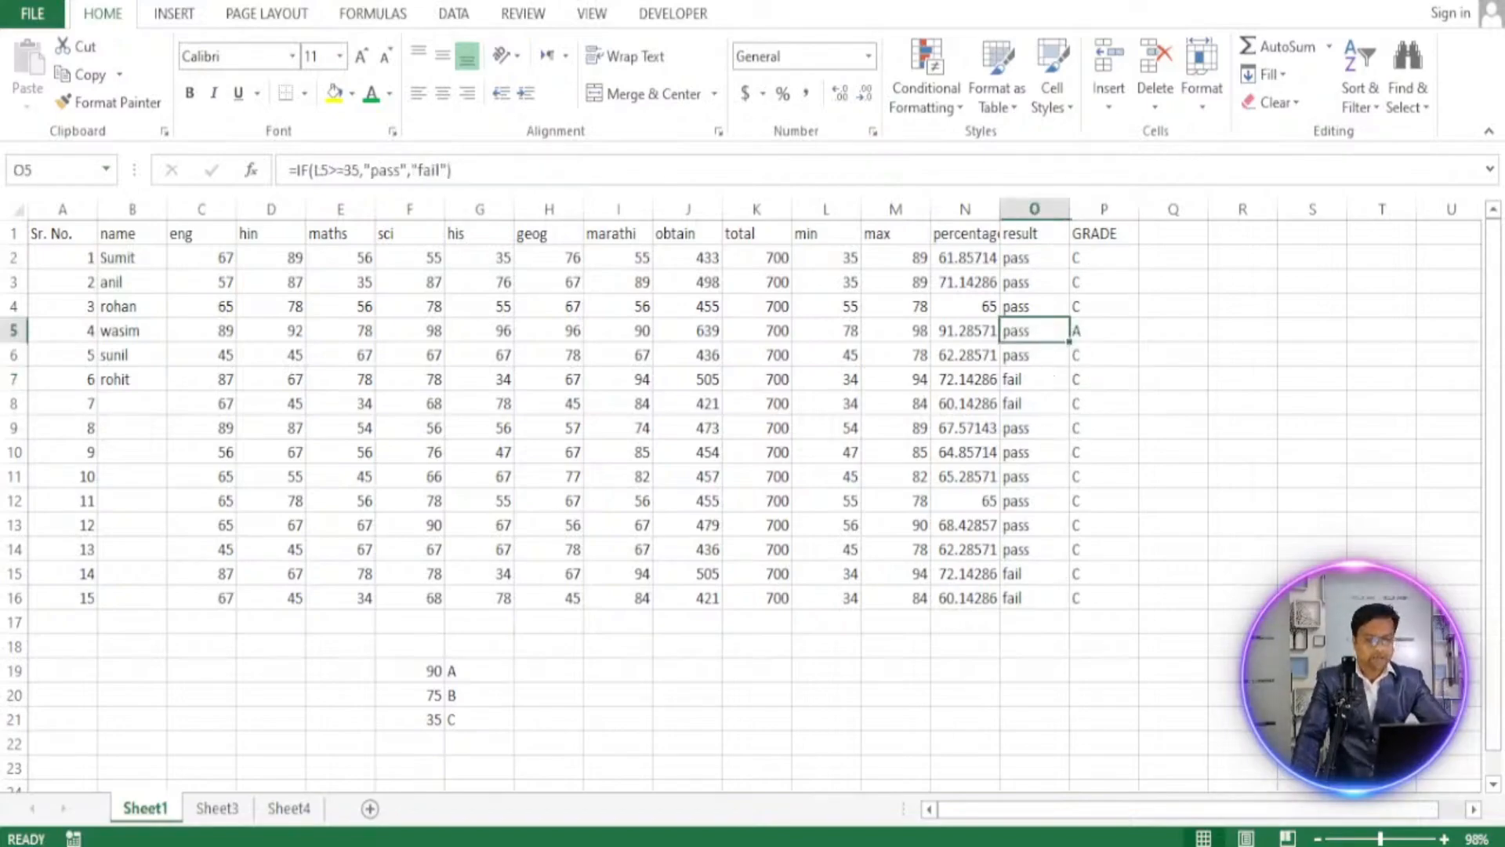
pyautogui.click(1054, 304)
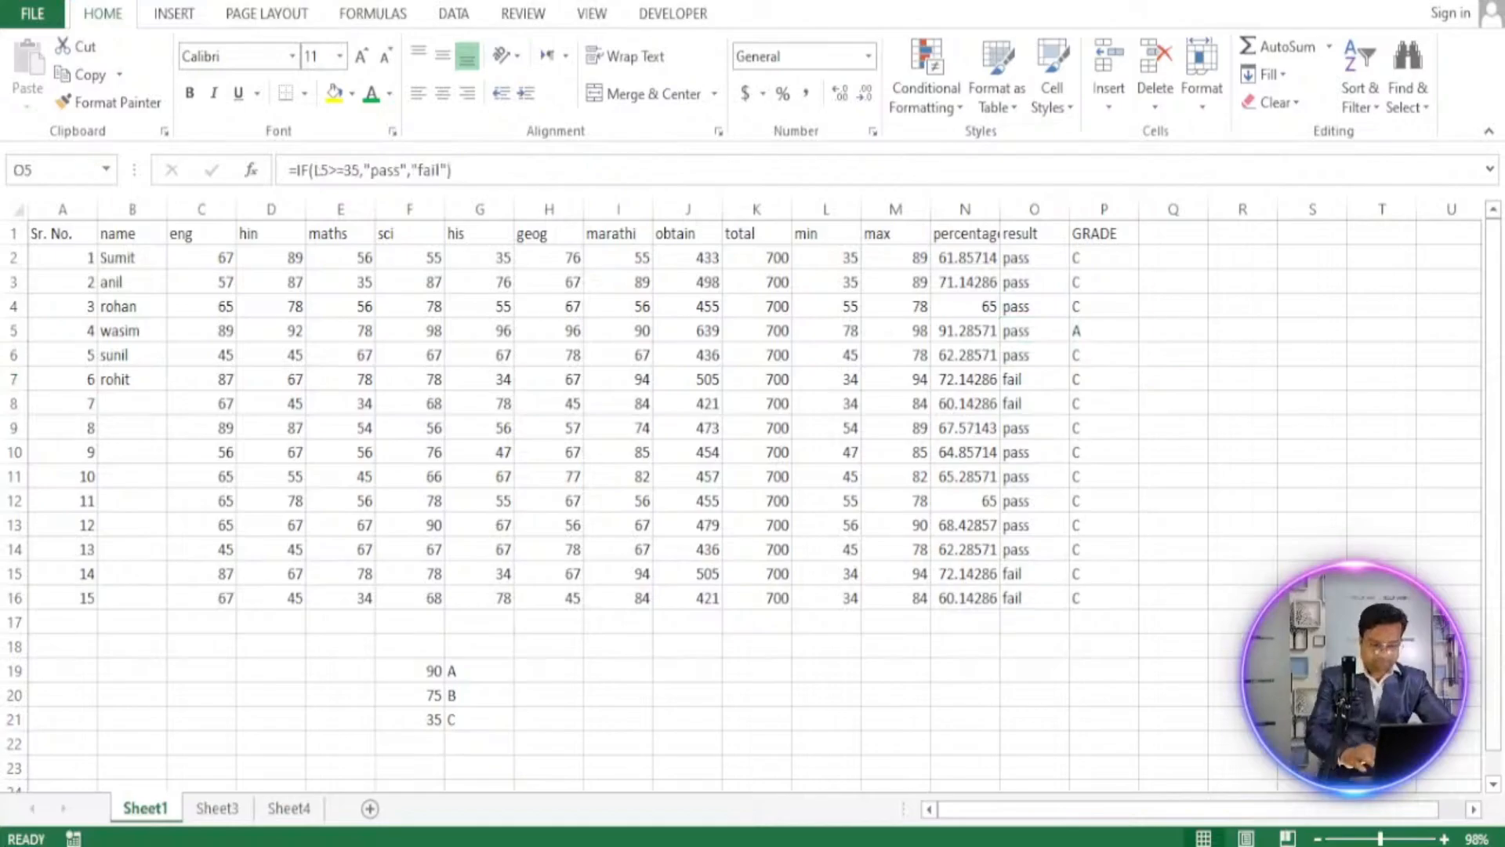